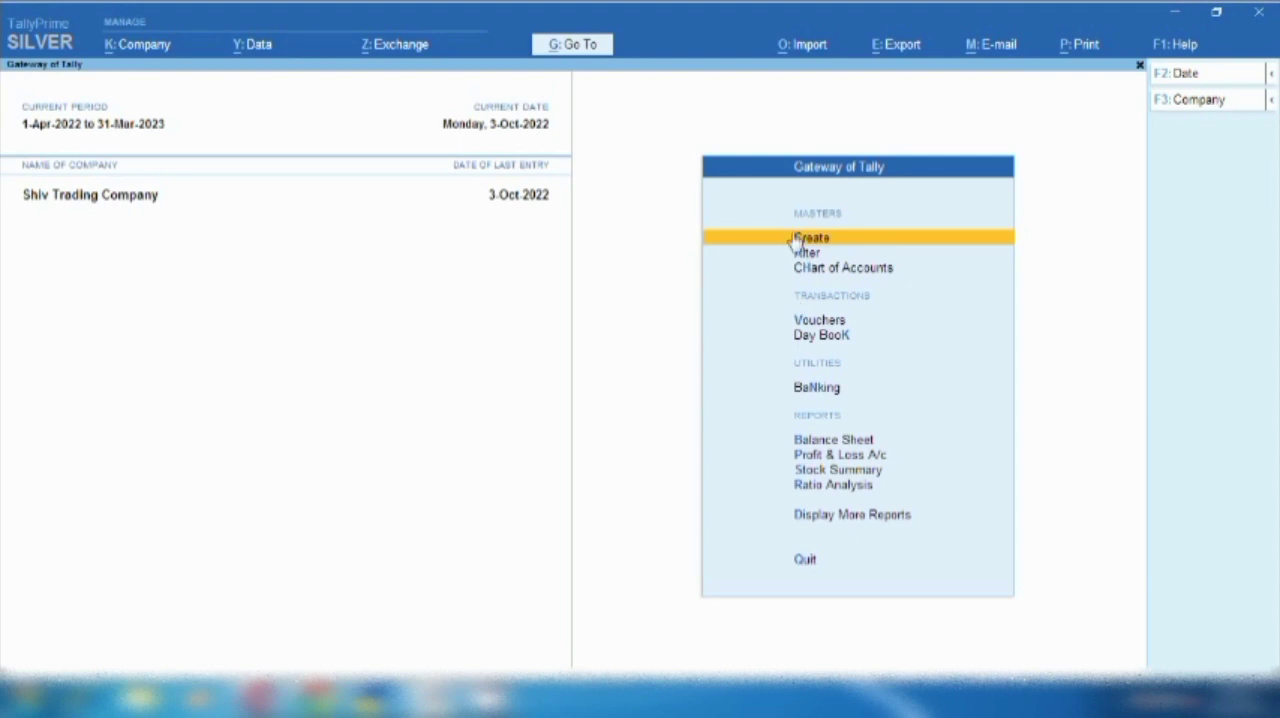
- Start a new ledger and name it Tour & Travelling Excp
{"action": "left_click", "coordinate": [796, 240]}
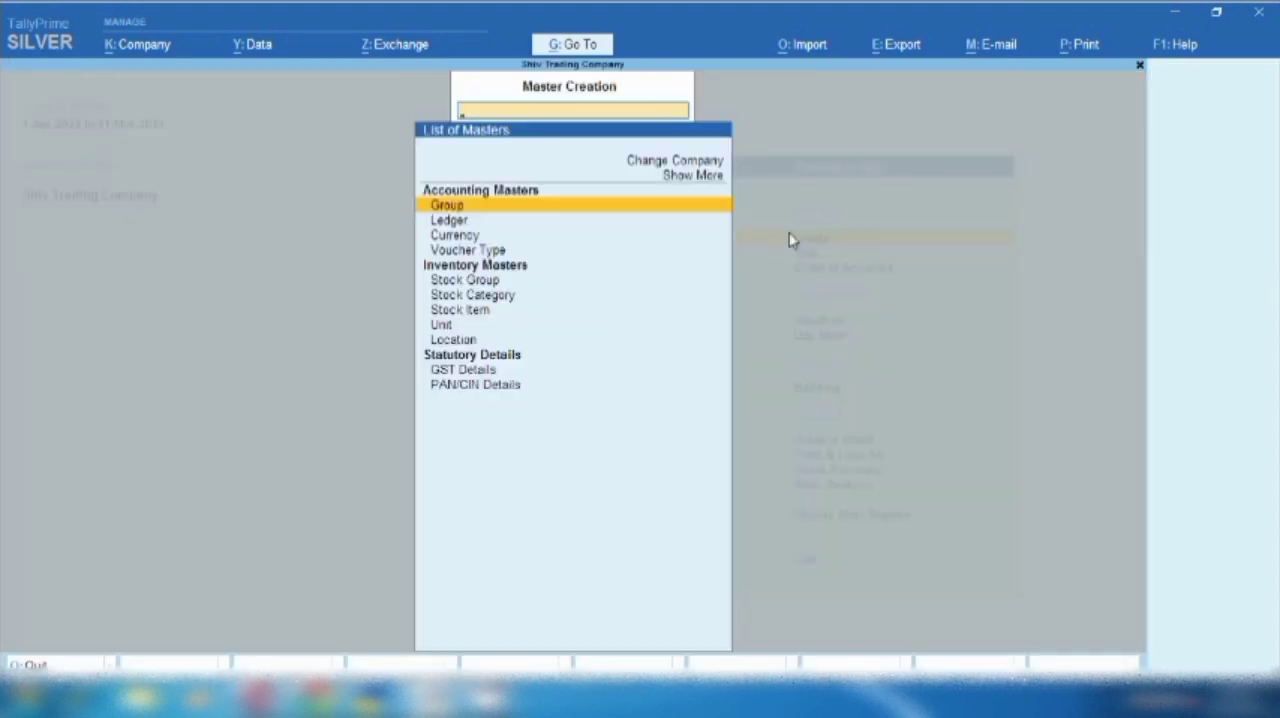
{"action": "key", "text": "Down"}
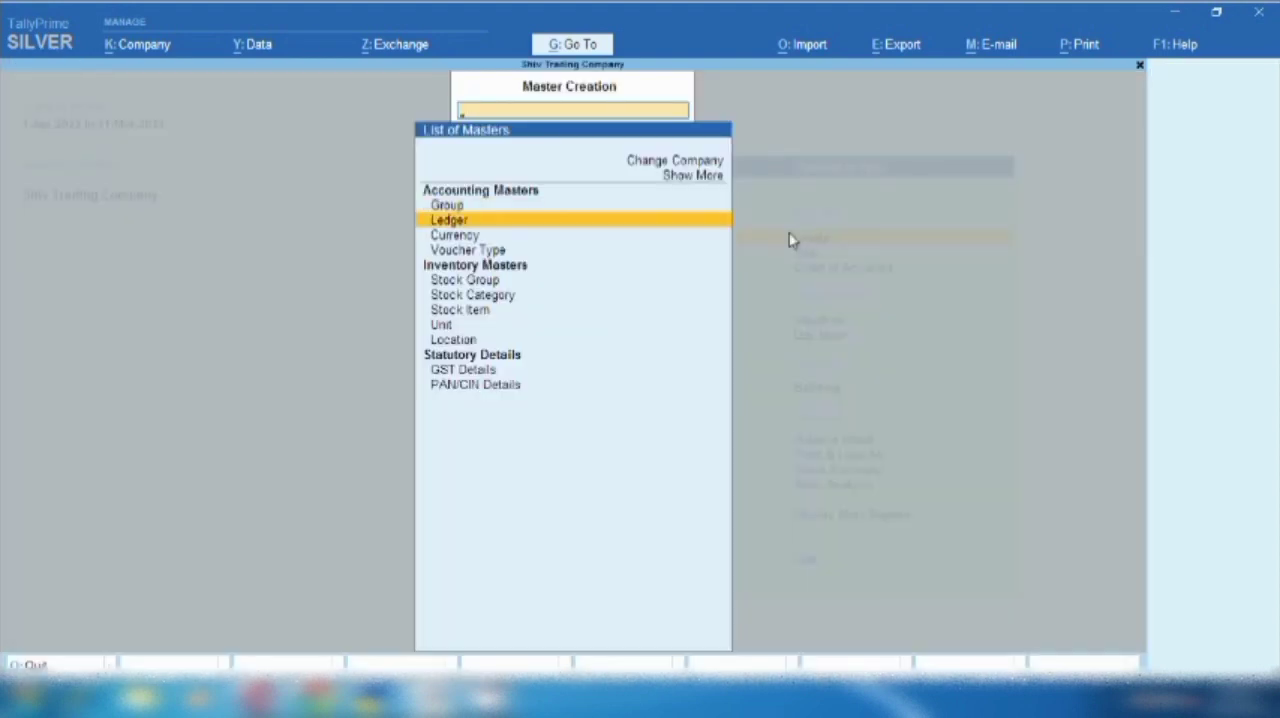
{"action": "key", "text": "Return"}
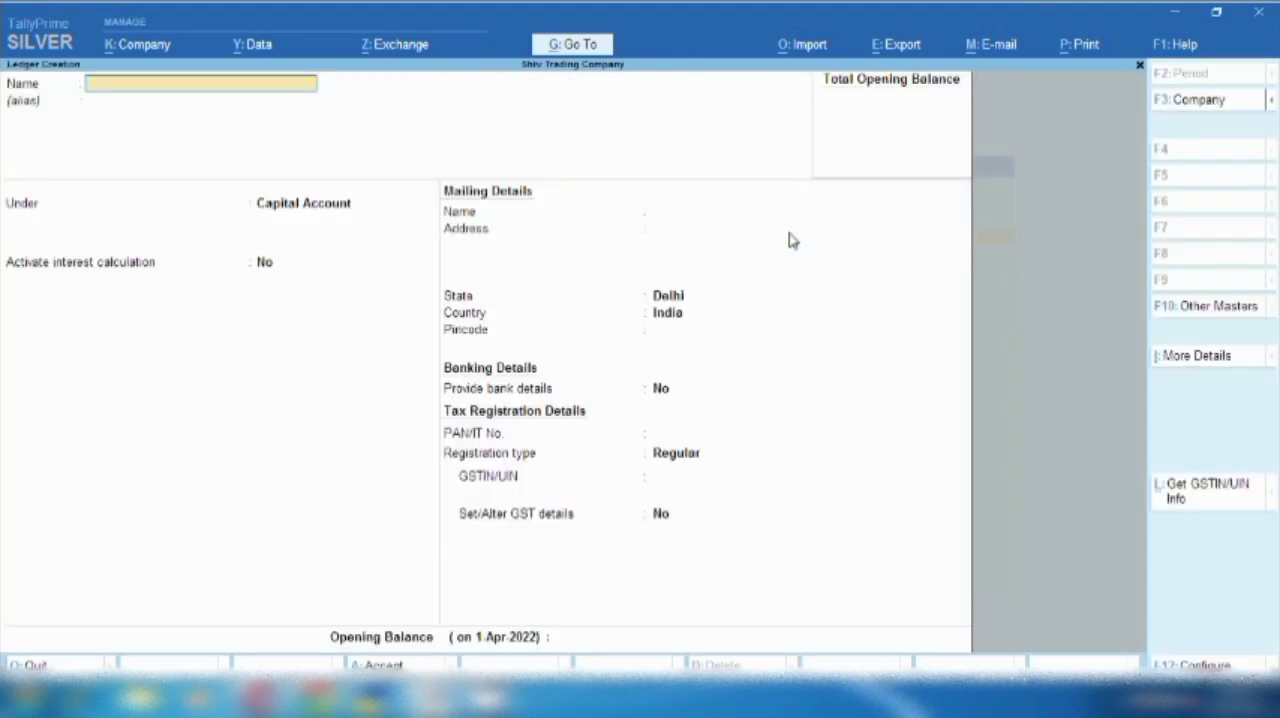
{"action": "type", "text": "Tour"}
{"action": "type", "text": " &"}
{"action": "type", "text": " Travelling e"}
{"action": "type", "text": "xc"}
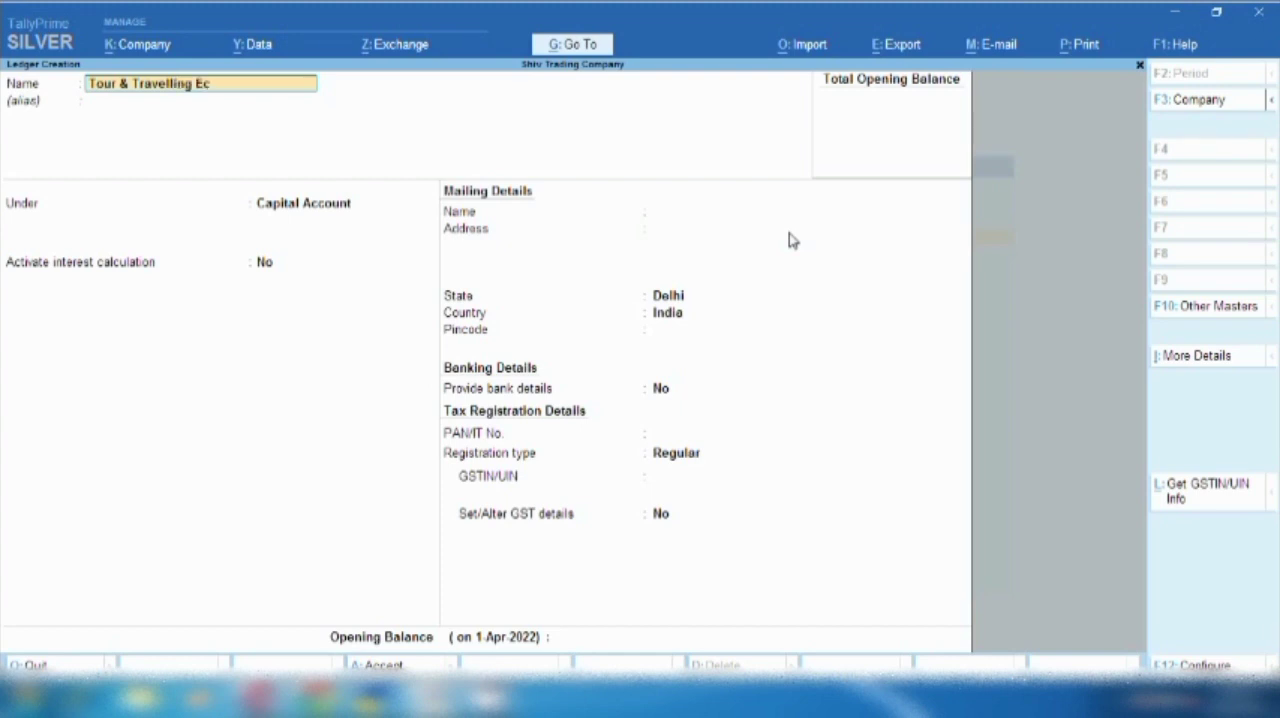
{"action": "type", "text": "p"}
{"action": "key", "text": "Return"}
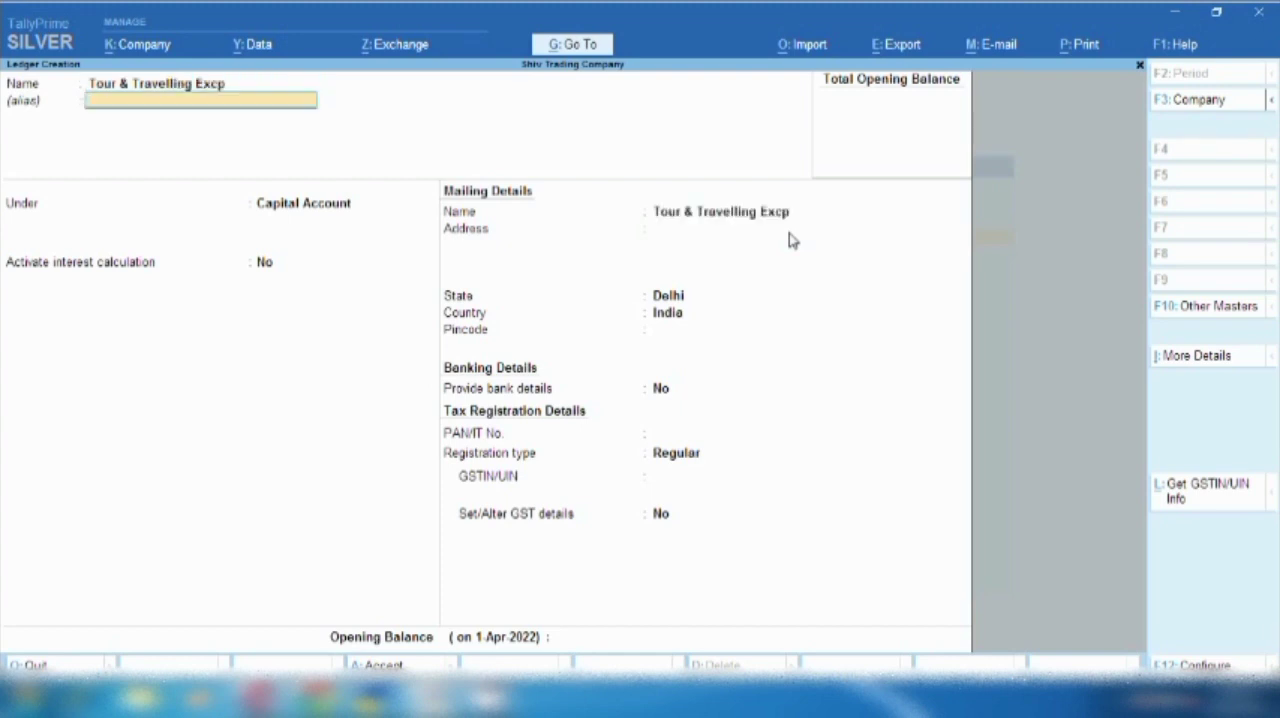
- Put the ledger under Indirect Expenses with ledger type Not Applicable, and keep GST as Applicable
{"action": "key", "text": "Return"}
{"action": "type", "text": "In"}
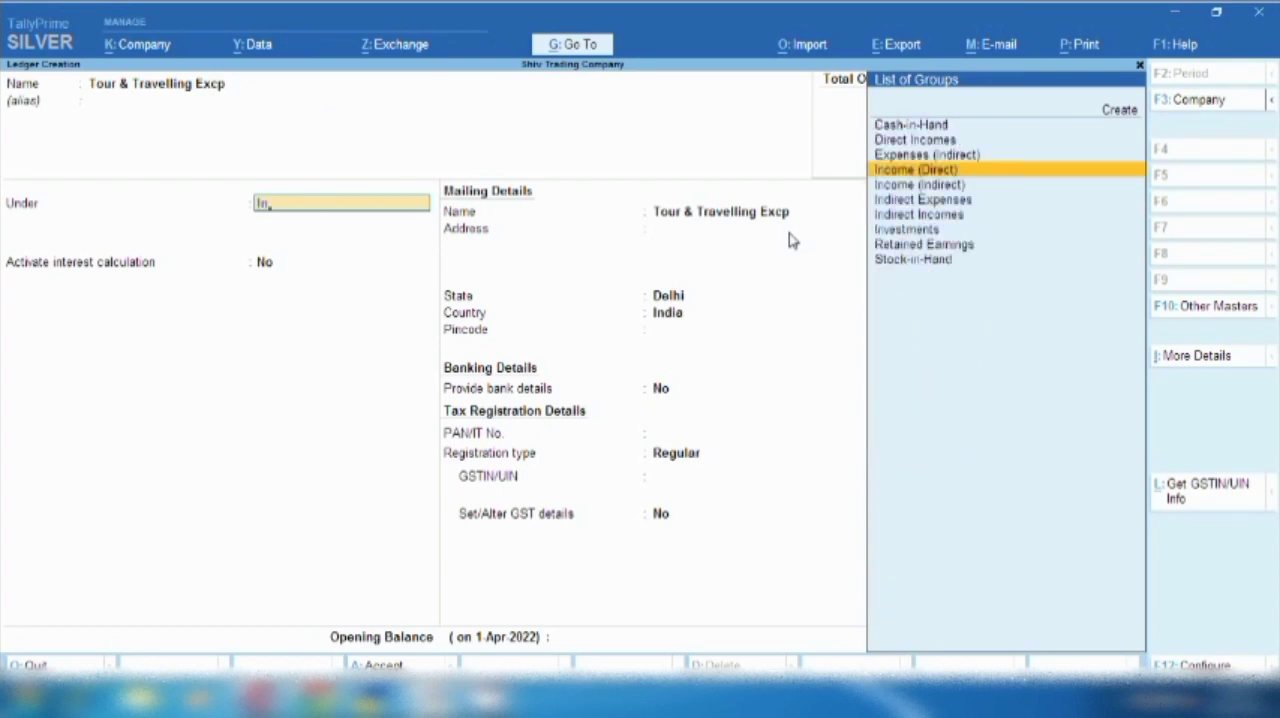
{"action": "key", "text": "Down"}
{"action": "key", "text": "Down"}
{"action": "key", "text": "Return"}
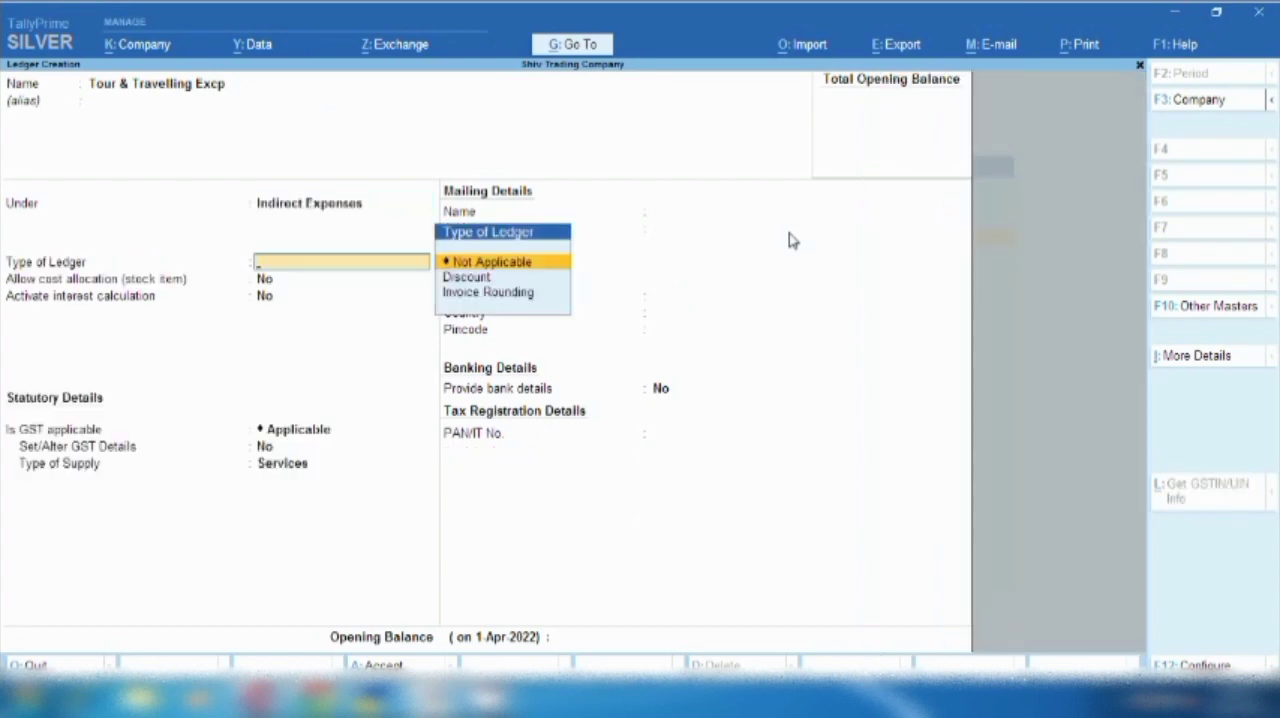
{"action": "key", "text": "Return"}
{"action": "key", "text": "Return"}
{"action": "key", "text": "Return"}
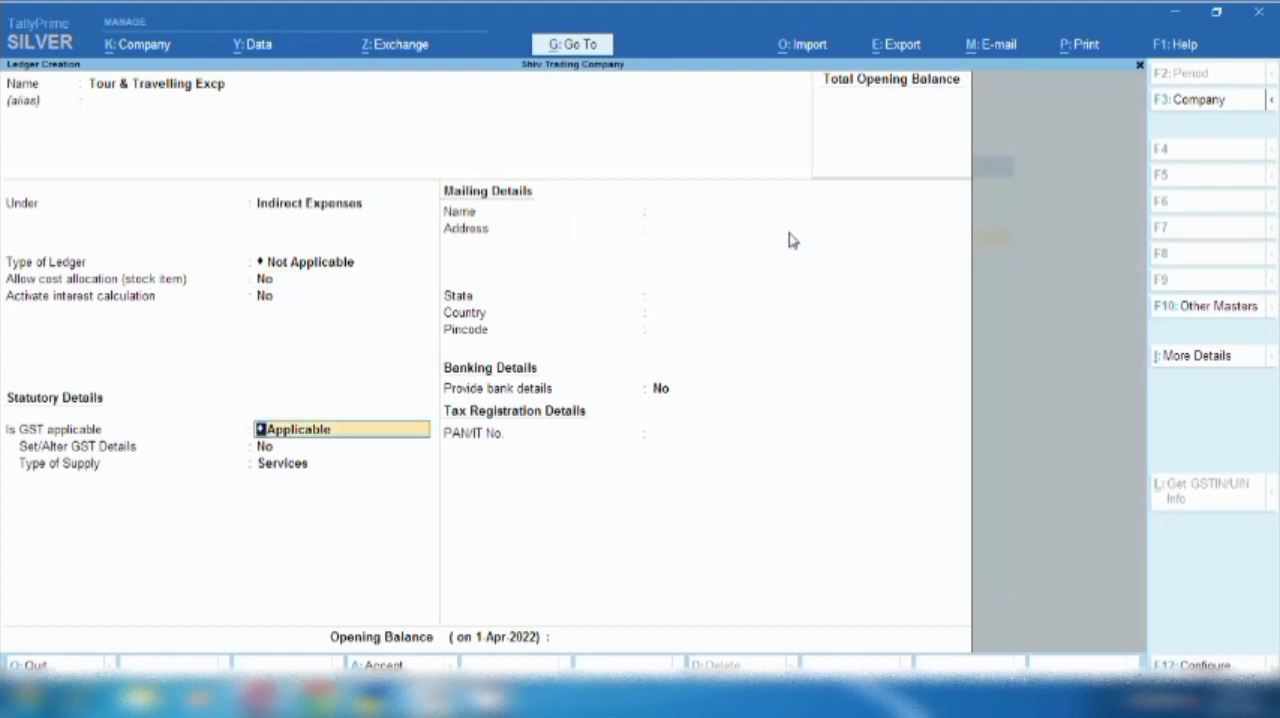
{"action": "key", "text": "Return"}
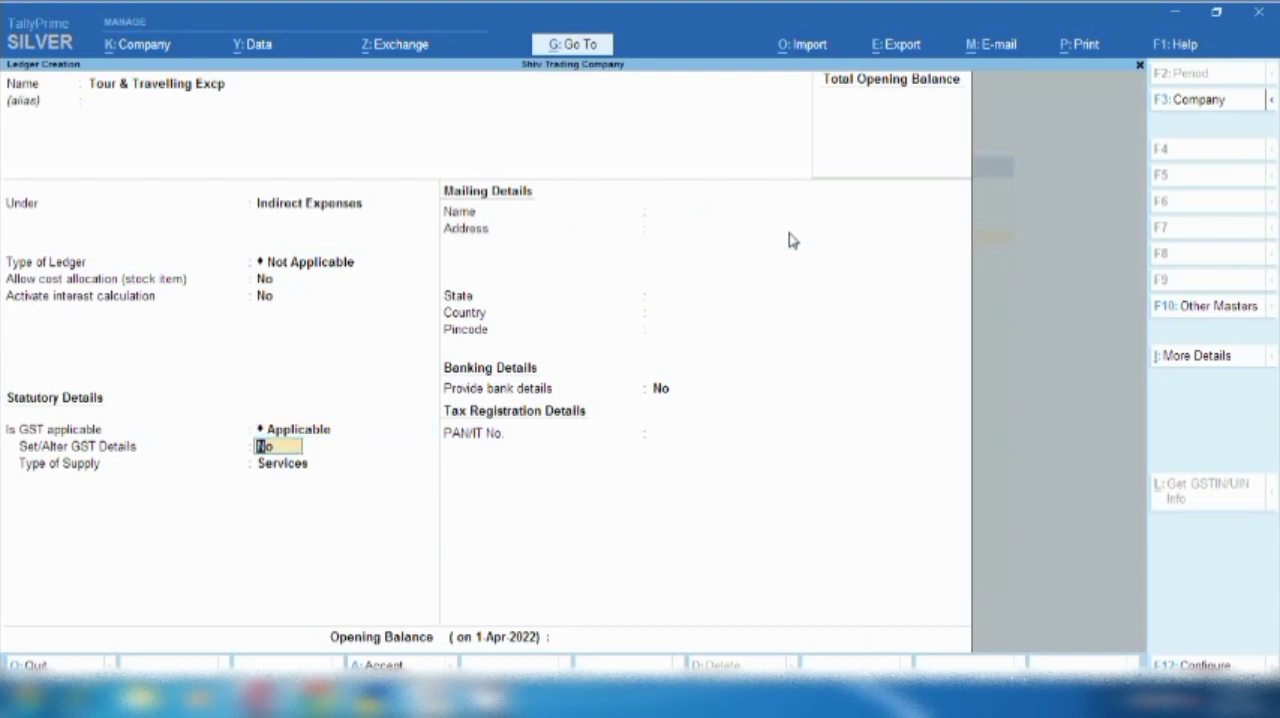
- Enable Set/Alter GST Details for the ledger and choose Purchase Taxable as the nature of transaction
{"action": "type", "text": "y"}
{"action": "key", "text": "Return"}
{"action": "key", "text": "Return"}
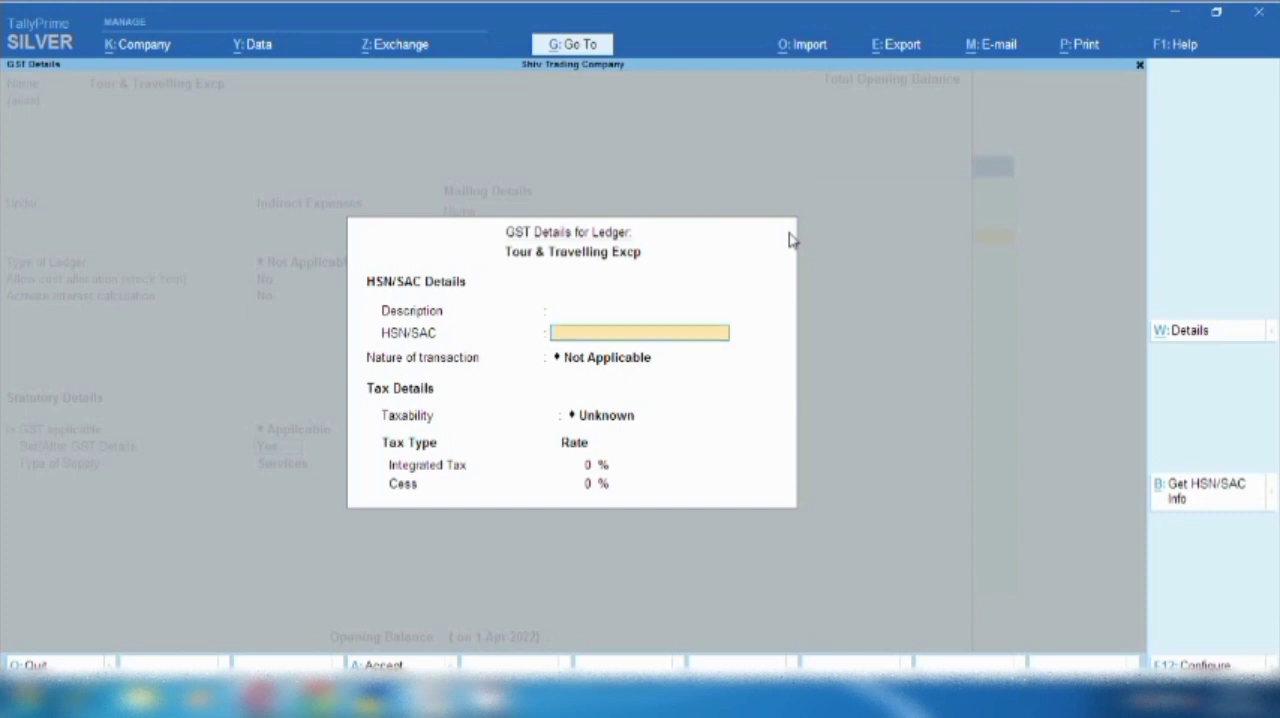
{"action": "key", "text": "Return"}
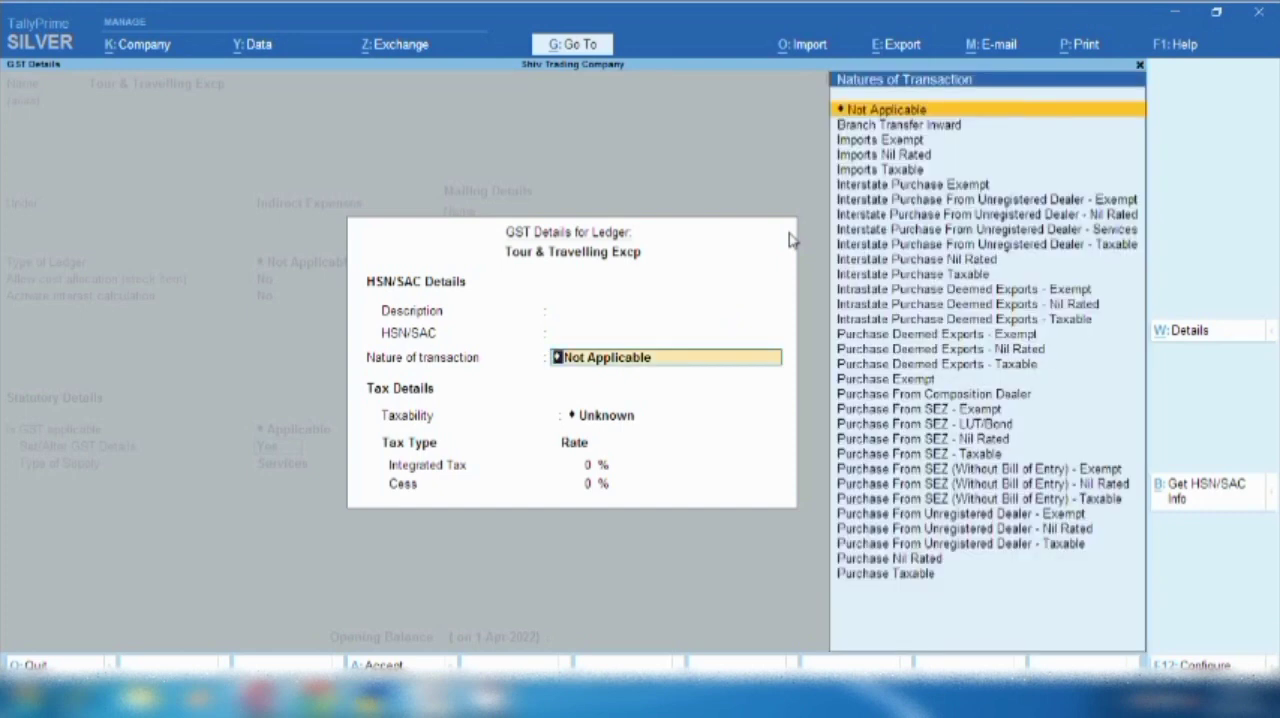
{"action": "key", "text": "Down"}
{"action": "key", "text": "Down"}
{"action": "key", "text": "Down"}
{"action": "key", "text": "Down"}
{"action": "key", "text": "Down"}
{"action": "key", "text": "Down"}
{"action": "key", "text": "Down"}
{"action": "key", "text": "Down"}
{"action": "key", "text": "Down"}
{"action": "key", "text": "Down"}
{"action": "key", "text": "Down"}
{"action": "key", "text": "Down"}
{"action": "key", "text": "Down"}
{"action": "key", "text": "Down"}
{"action": "key", "text": "Down"}
{"action": "key", "text": "Down"}
{"action": "key", "text": "Down"}
{"action": "key", "text": "Down"}
{"action": "key", "text": "Down"}
{"action": "key", "text": "Down"}
{"action": "key", "text": "Down"}
{"action": "key", "text": "Down"}
{"action": "key", "text": "Down"}
{"action": "key", "text": "Down"}
{"action": "key", "text": "Down"}
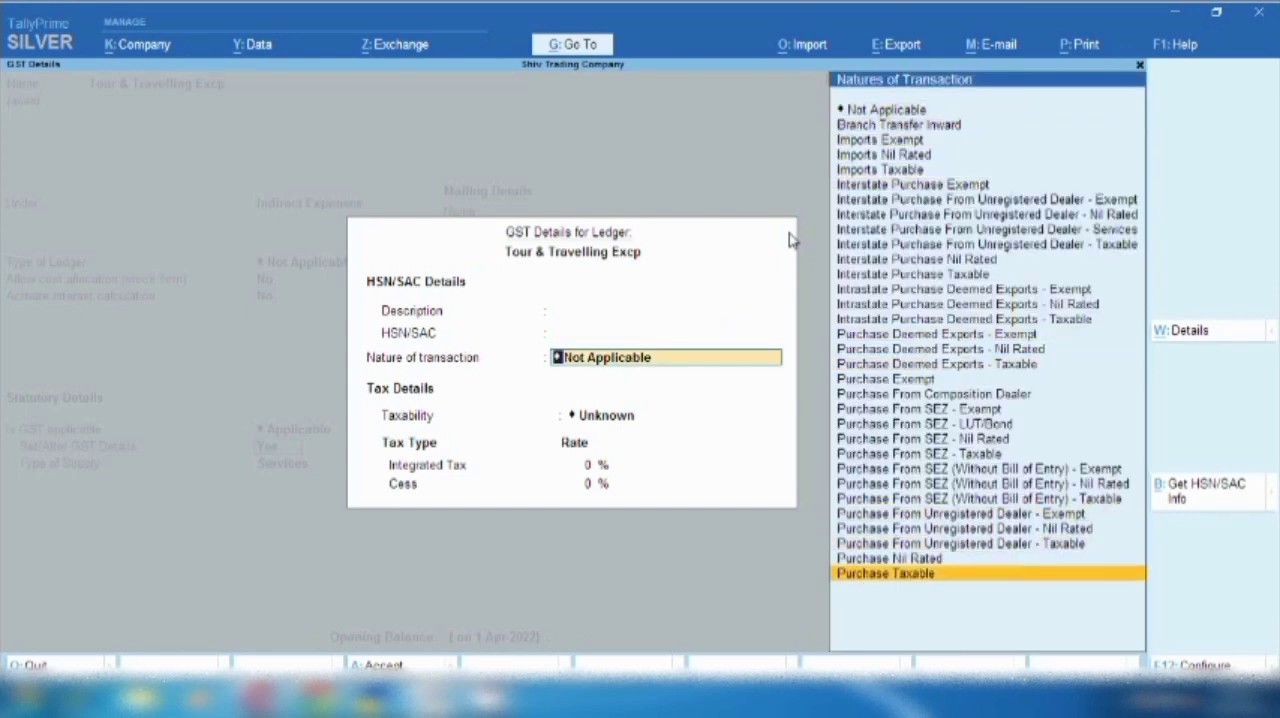
{"action": "key", "text": "Return"}
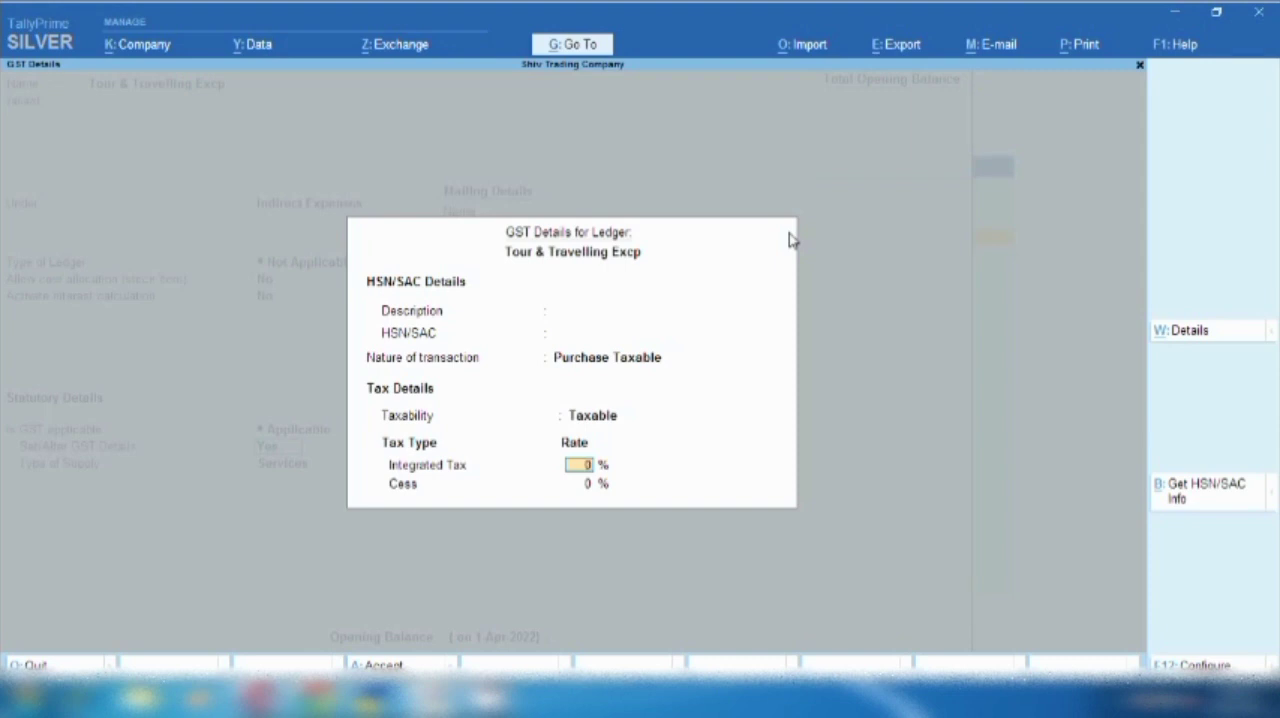
- Set the Integrated Tax rate to 5%, keep Services as the type of supply, and save the ledger
{"action": "type", "text": "5"}
{"action": "key", "text": "Return"}
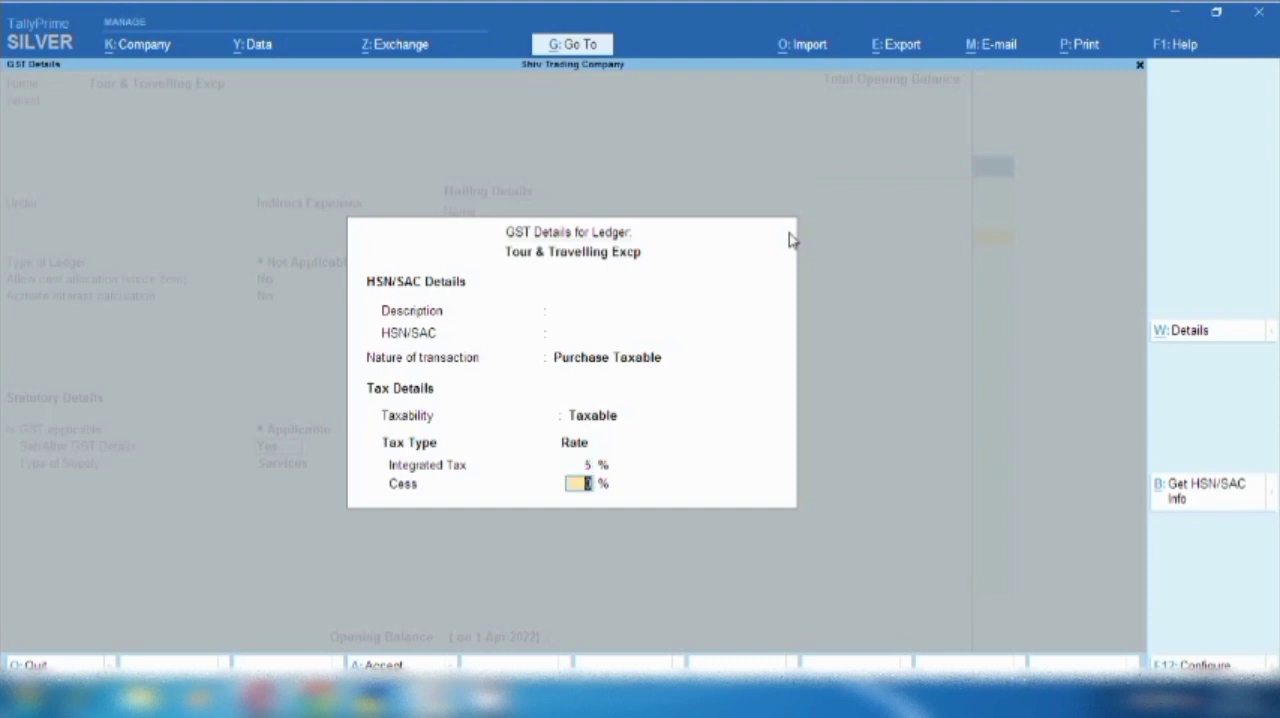
{"action": "key", "text": "Return"}
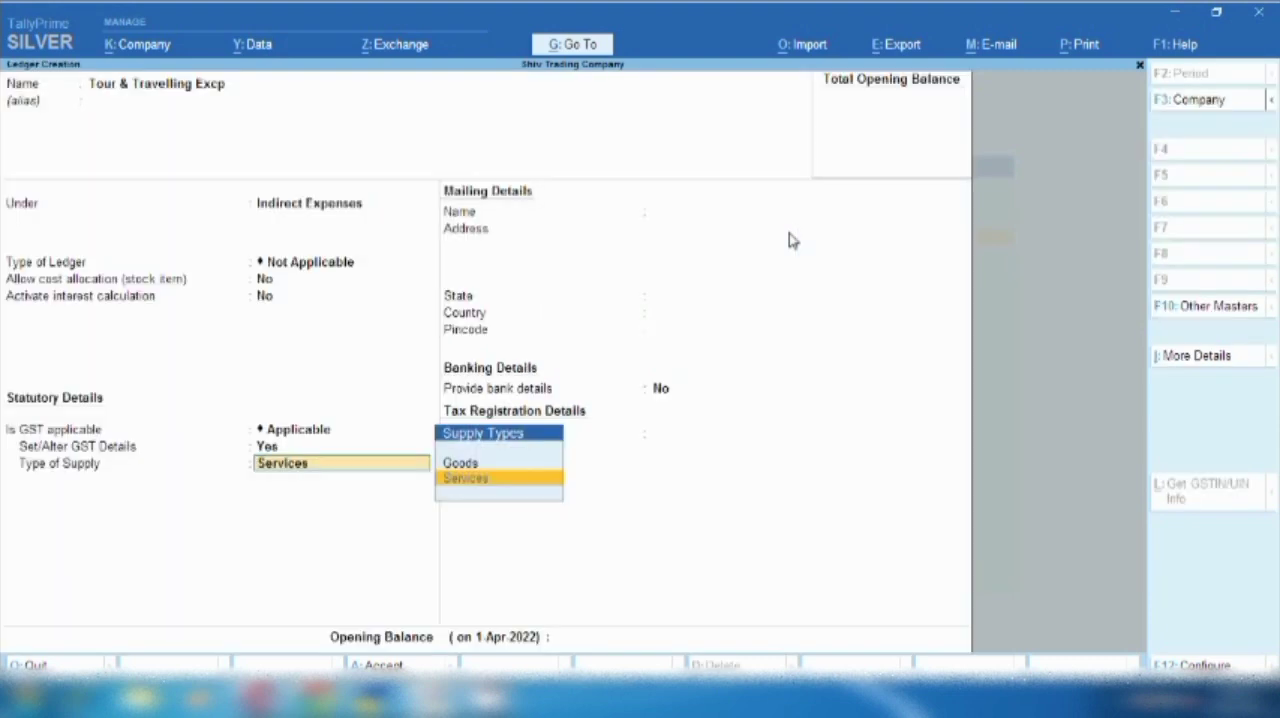
{"action": "key", "text": "Return"}
{"action": "key", "text": "ctrl"}
{"action": "key", "text": "ctrl+a"}
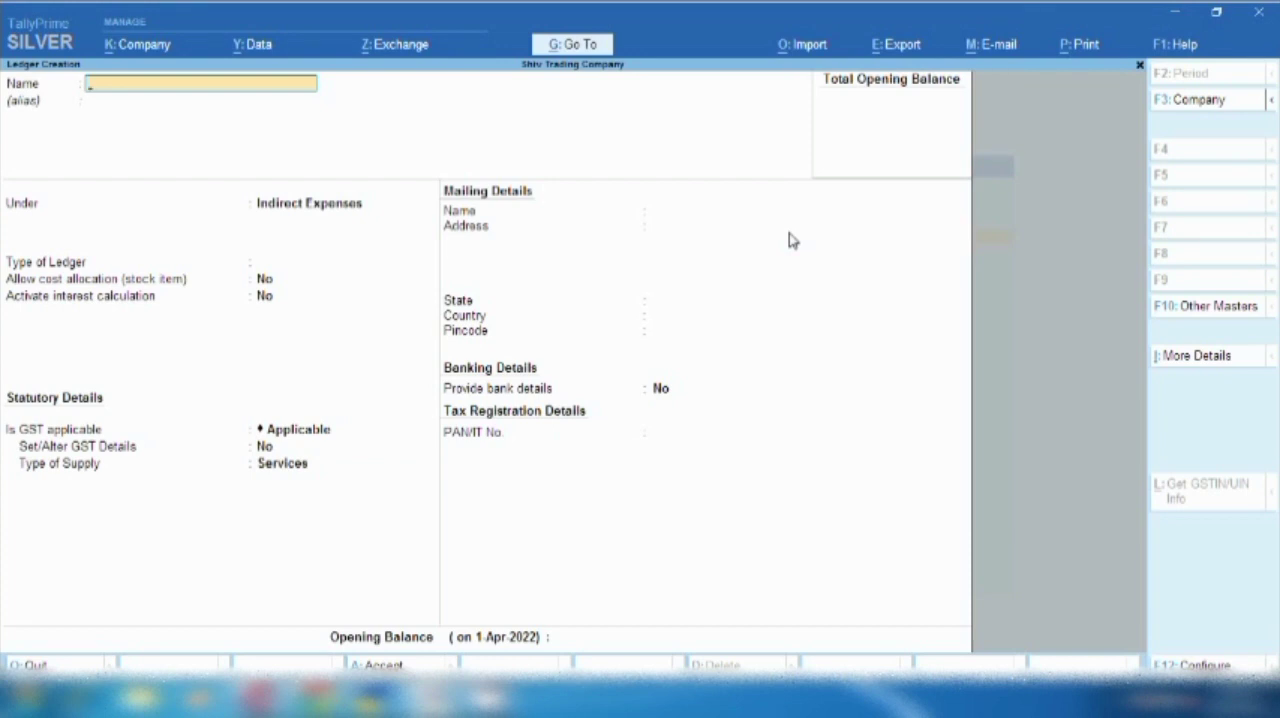
- Name a new ledger Cgstt for the central GST
{"action": "type", "text": "Purcah"}
{"action": "key", "text": "BackSpace"}
{"action": "key", "text": "BackSpace"}
{"action": "key", "text": "BackSpace"}
{"action": "key", "text": "BackSpace"}
{"action": "key", "text": "BackSpace"}
{"action": "key", "text": "BackSpace"}
{"action": "type", "text": "Cgs"}
{"action": "key", "text": "Return"}
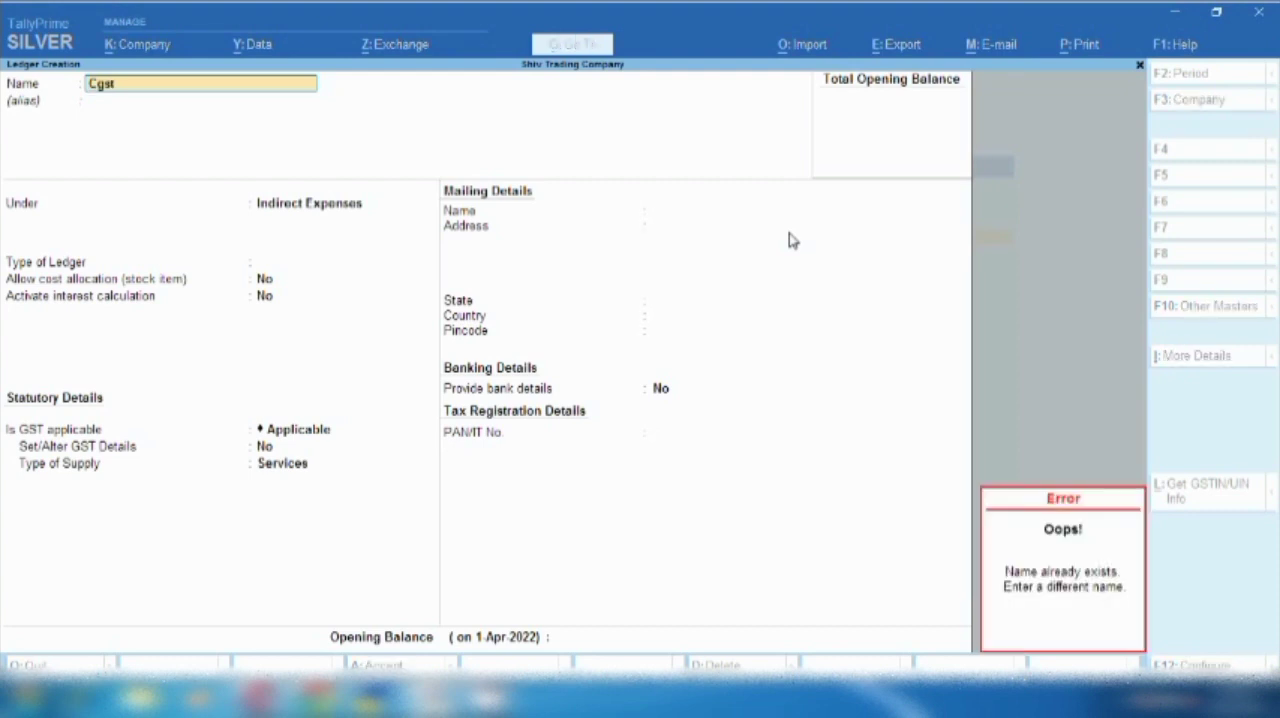
{"action": "key", "text": "Escape"}
{"action": "type", "text": "t"}
{"action": "key", "text": "Return"}
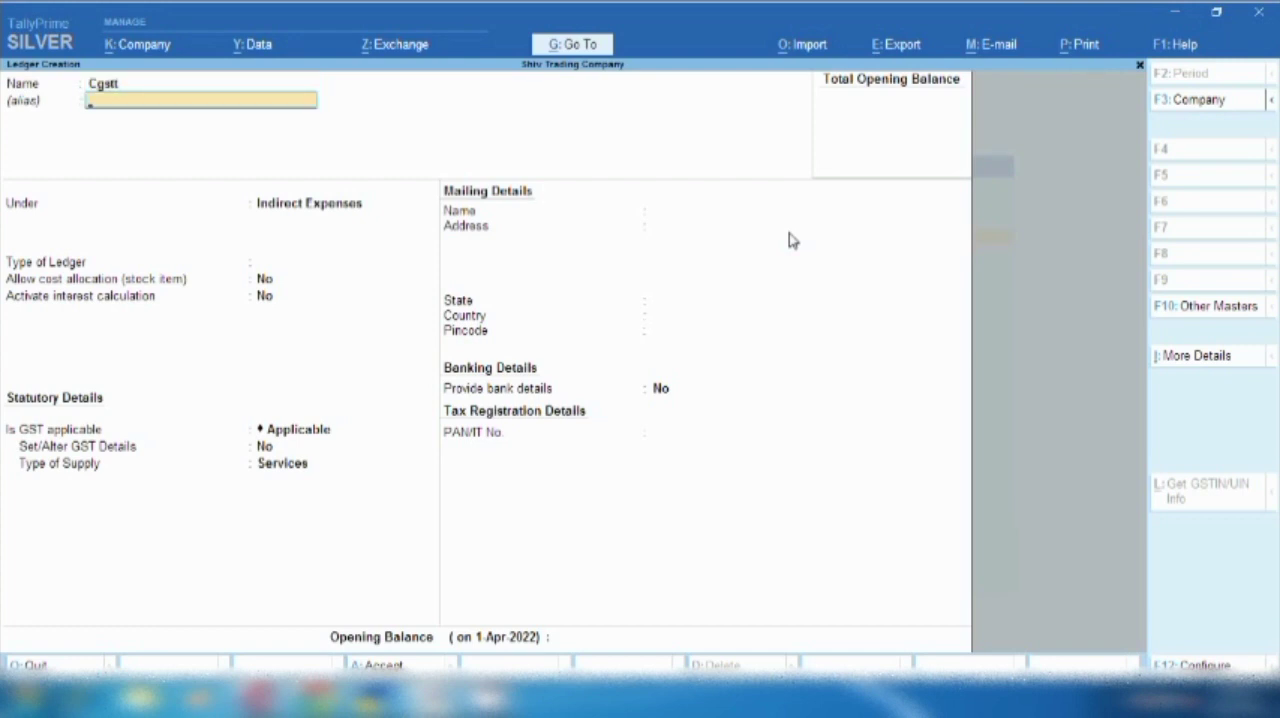
- Classify the Cgstt ledger under Duties & Taxes as GST with tax type Central Tax, and discard it without saving
{"action": "key", "text": "Return"}
{"action": "type", "text": "Du"}
{"action": "key", "text": "Return"}
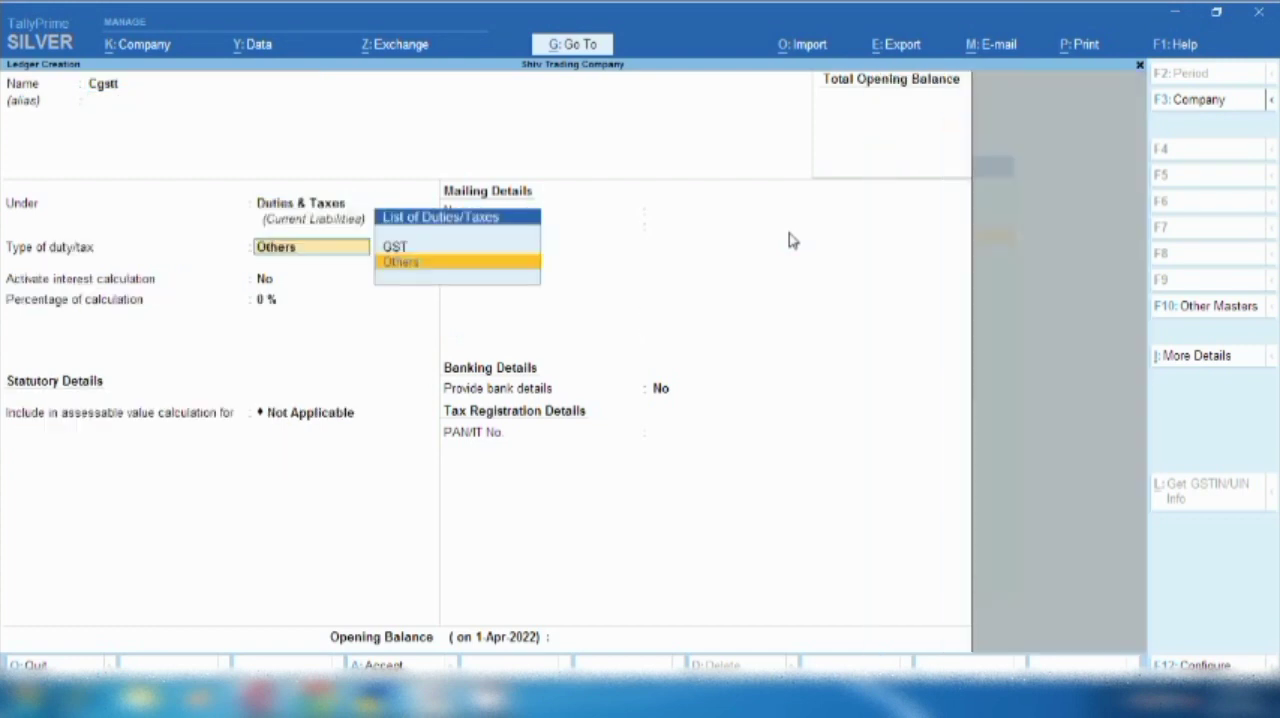
{"action": "key", "text": "Up"}
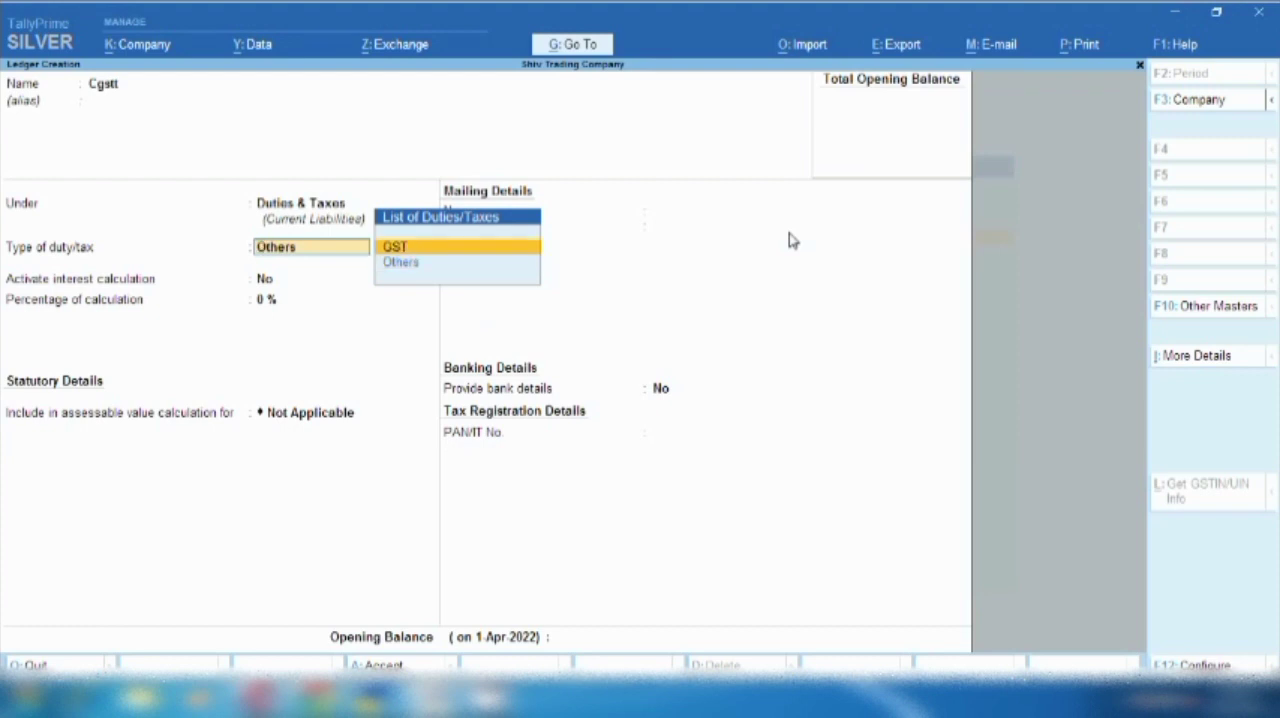
{"action": "key", "text": "Return"}
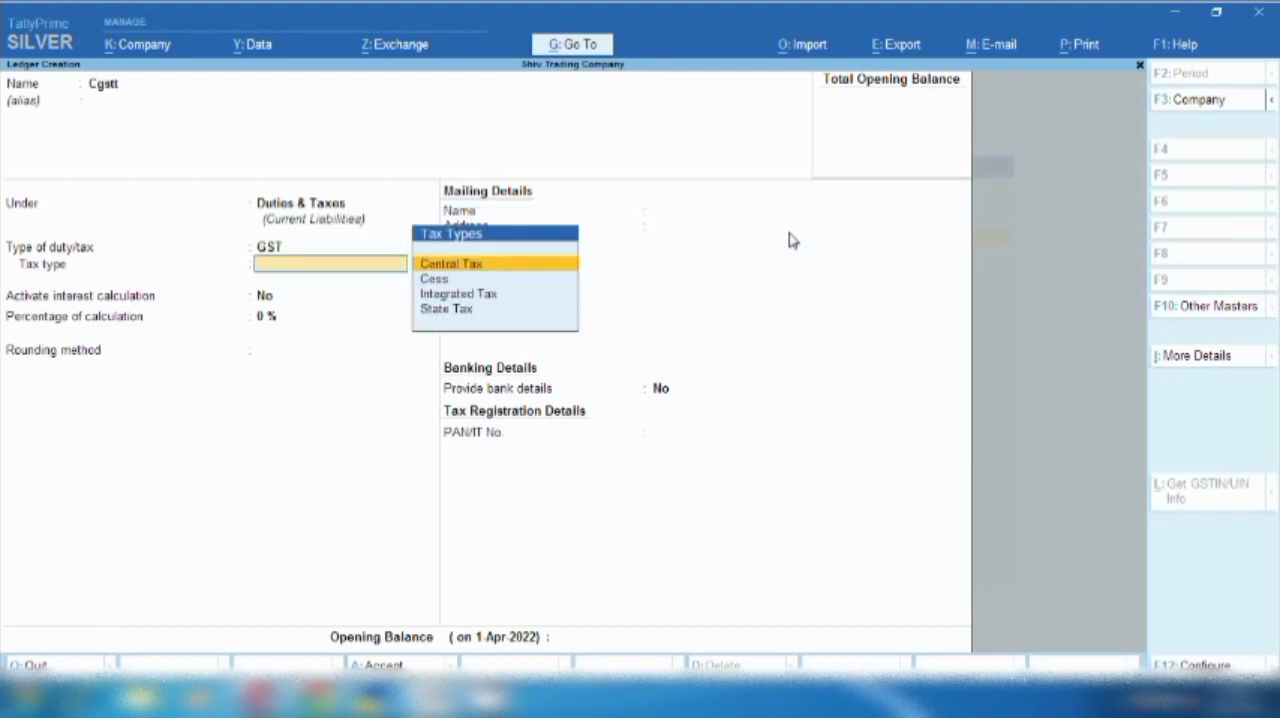
{"action": "key", "text": "Return"}
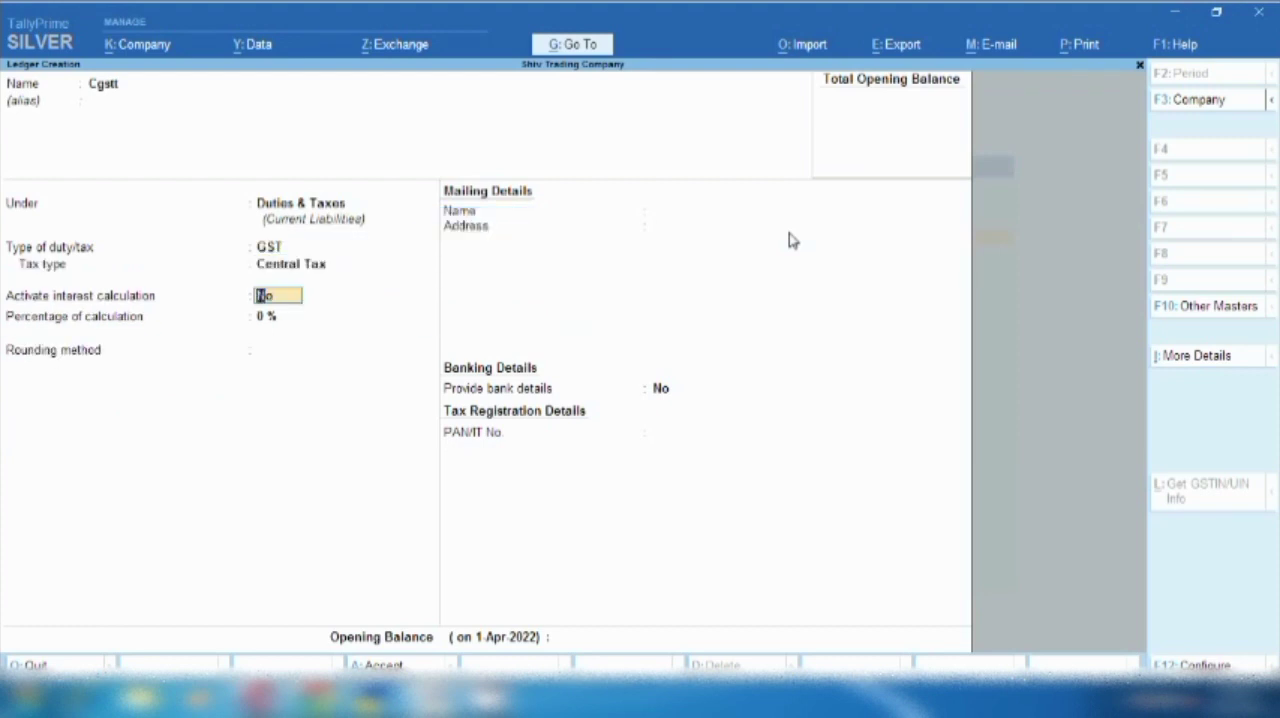
{"action": "key", "text": "BackSpace"}
{"action": "key", "text": "Escape"}
{"action": "key", "text": "y"}
{"action": "key", "text": "Return"}
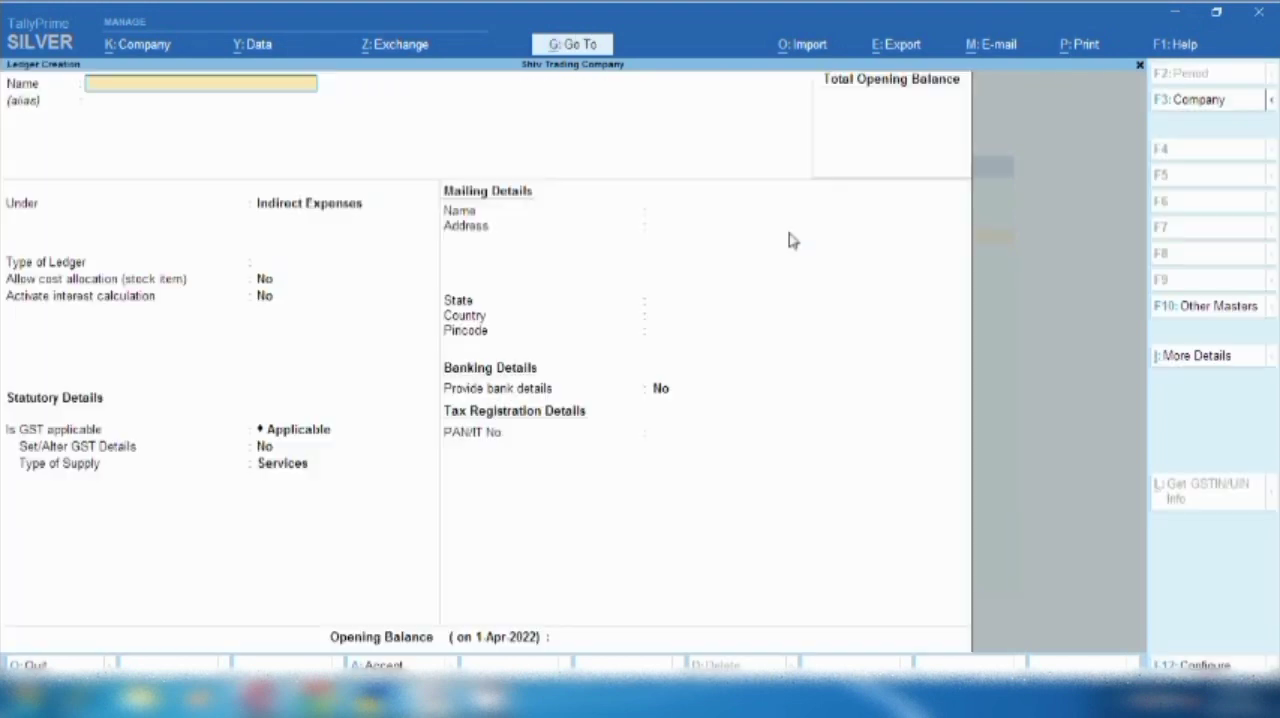
- Name a new ledger Sgstt and place it under Duties & Taxes with GST as the type of duty
{"action": "type", "text": "Sgsr"}
{"action": "key", "text": "BackSpace"}
{"action": "type", "text": "tt"}
{"action": "key", "text": "Return"}
{"action": "key", "text": "Return"}
{"action": "type", "text": "D"}
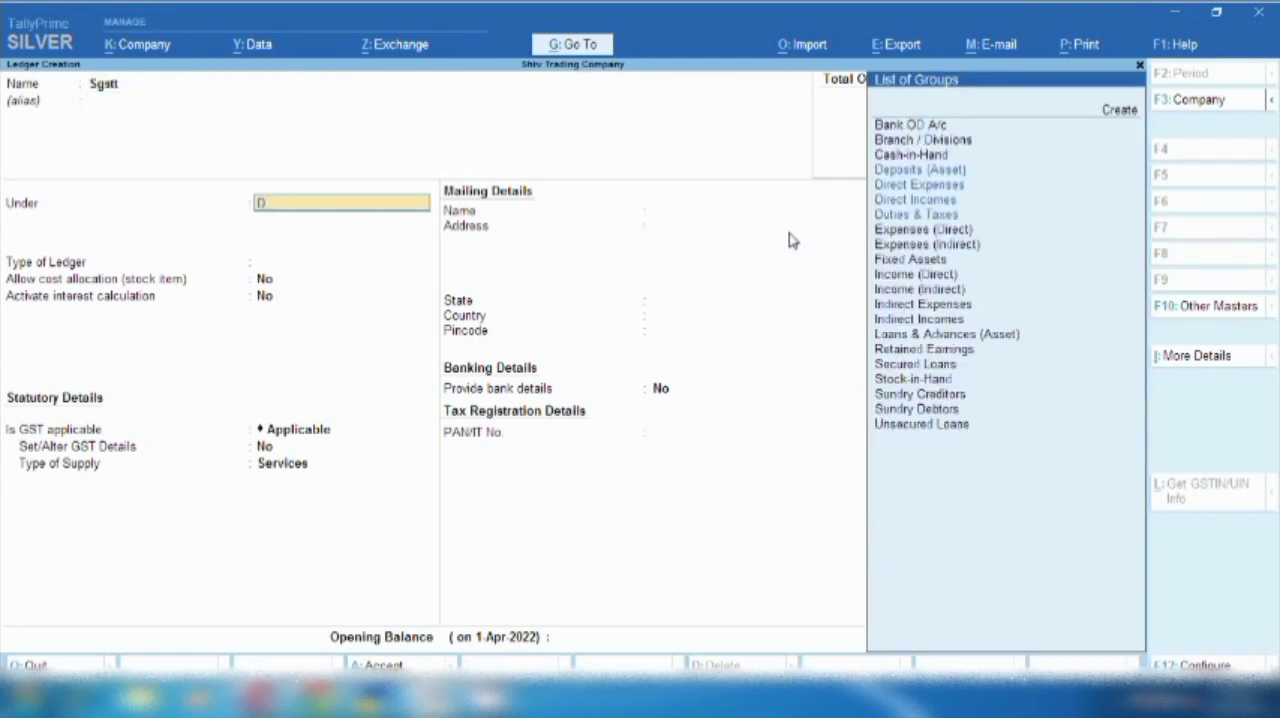
{"action": "type", "text": "ut"}
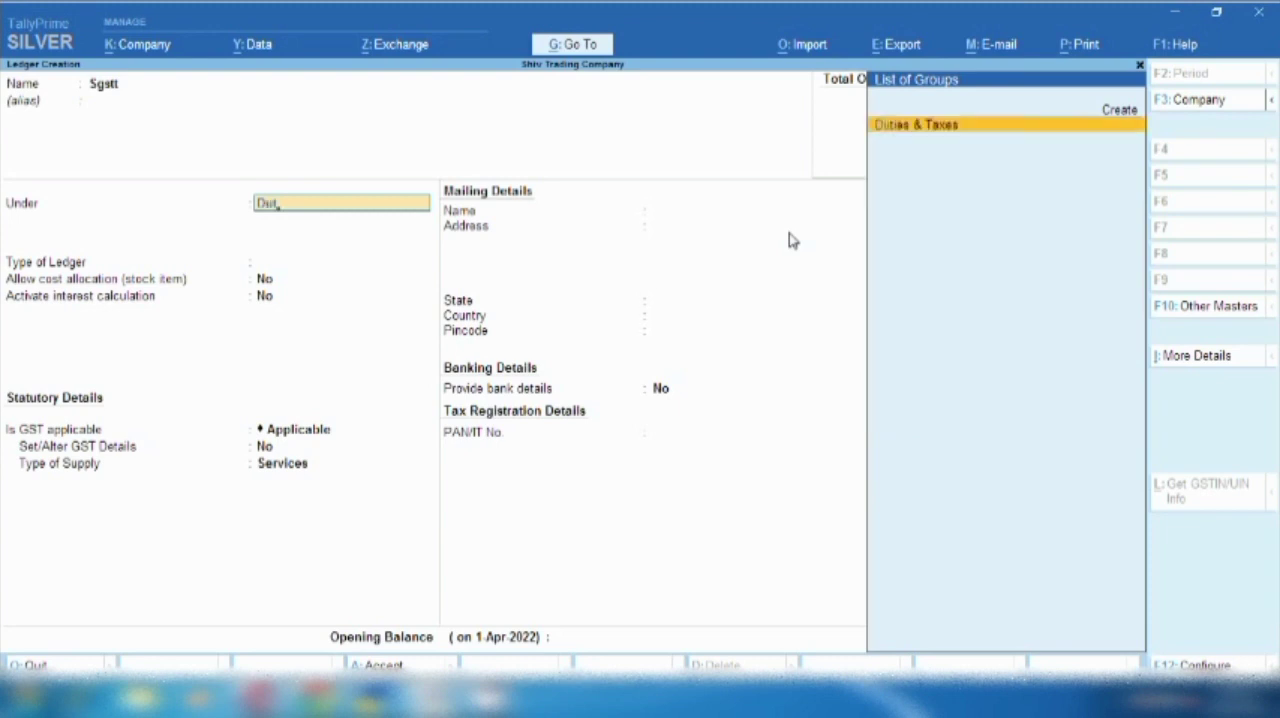
{"action": "key", "text": "Return"}
{"action": "key", "text": "Up"}
{"action": "key", "text": "Return"}
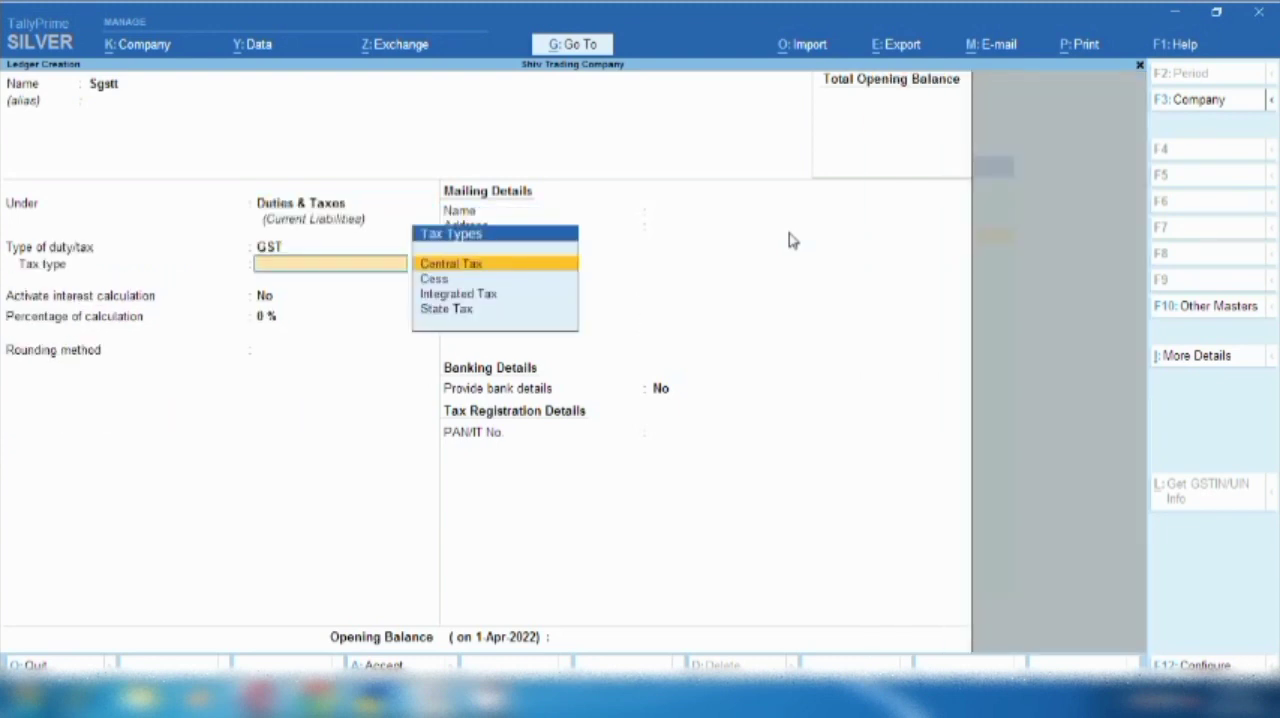
- Set the Sgstt ledger's tax type to State Tax and discard the ledger without saving
{"action": "key", "text": "Down"}
{"action": "key", "text": "Down"}
{"action": "key", "text": "Down"}
{"action": "key", "text": "Return"}
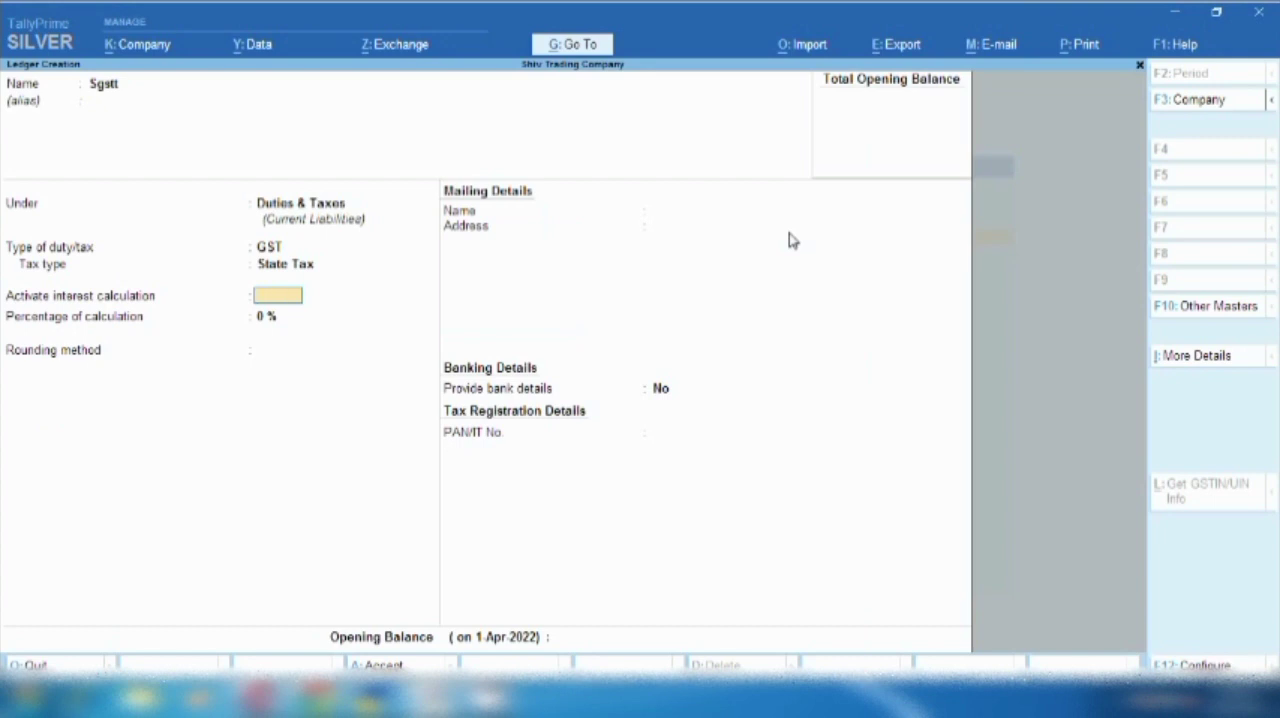
{"action": "key", "text": "Escape"}
{"action": "key", "text": "Return"}
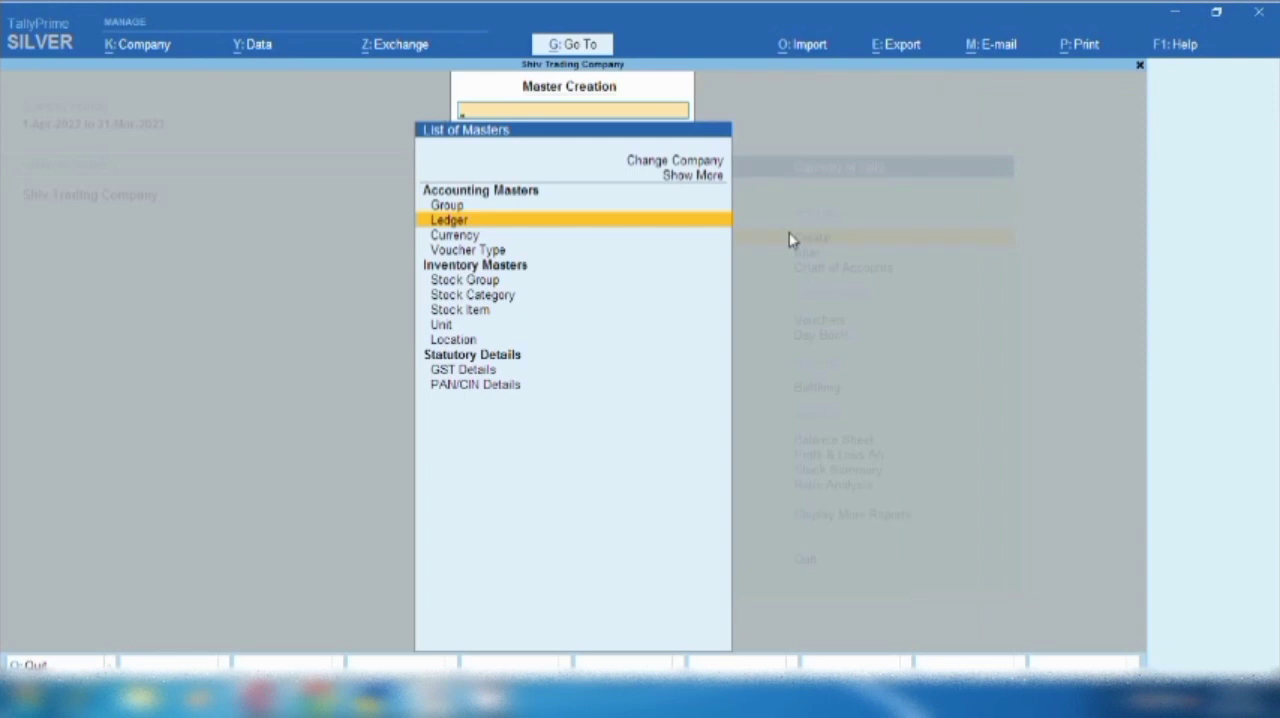
- Start a new ledger and name it Airport Charges
{"action": "key", "text": "Return"}
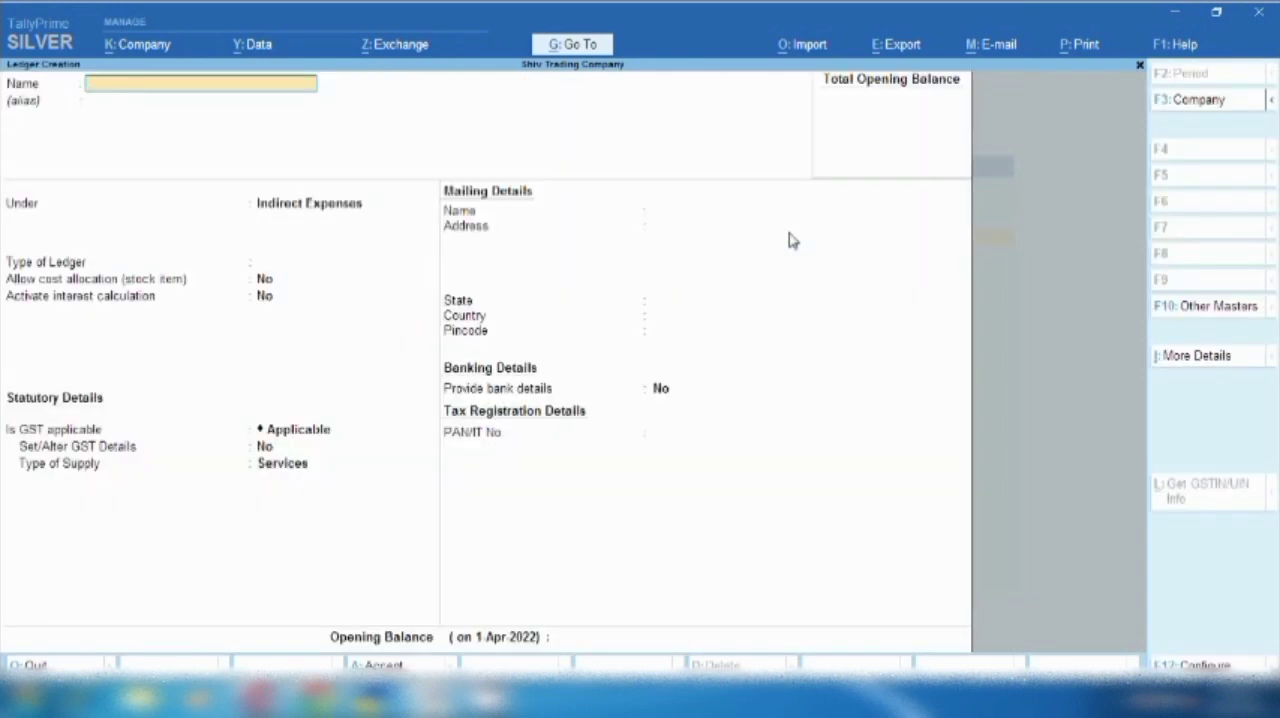
{"action": "type", "text": "Airport Char"}
{"action": "key", "text": "BackSpace"}
{"action": "type", "text": "arges"}
{"action": "key", "text": "Return"}
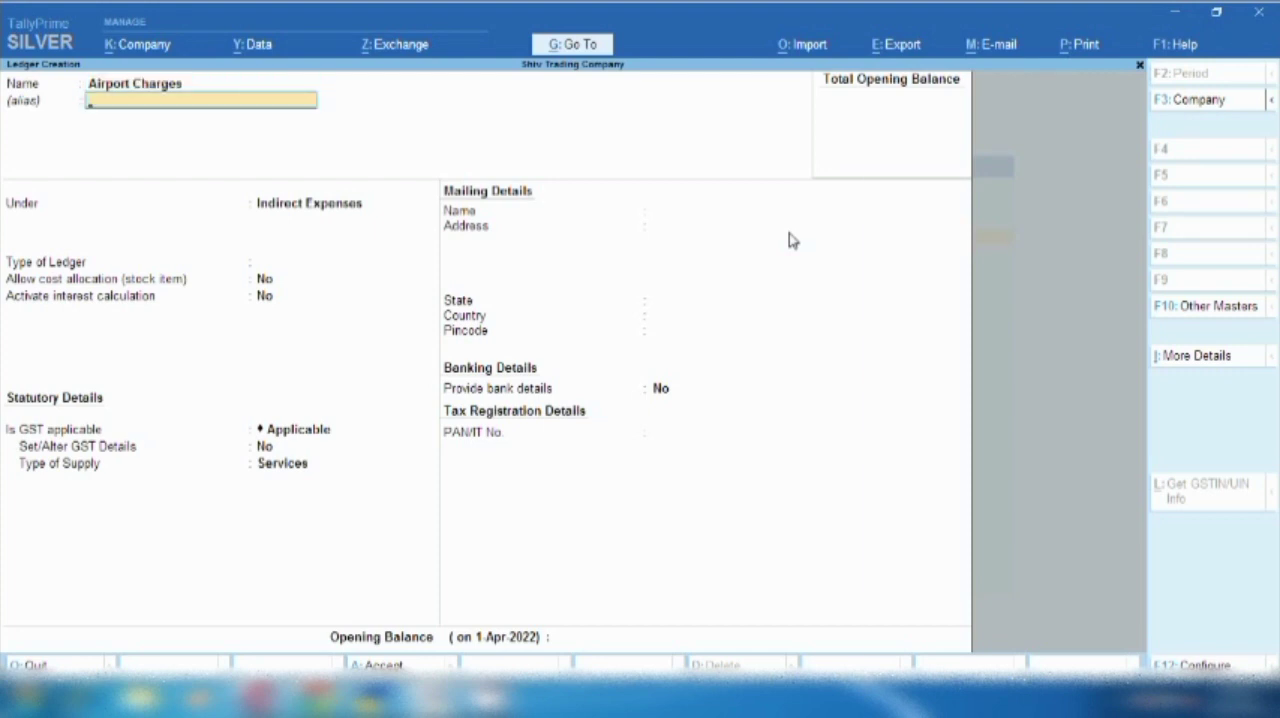
- Keep Airport Charges under Indirect Expenses with ledger type Not Applicable, and save the ledger
{"action": "key", "text": "Return"}
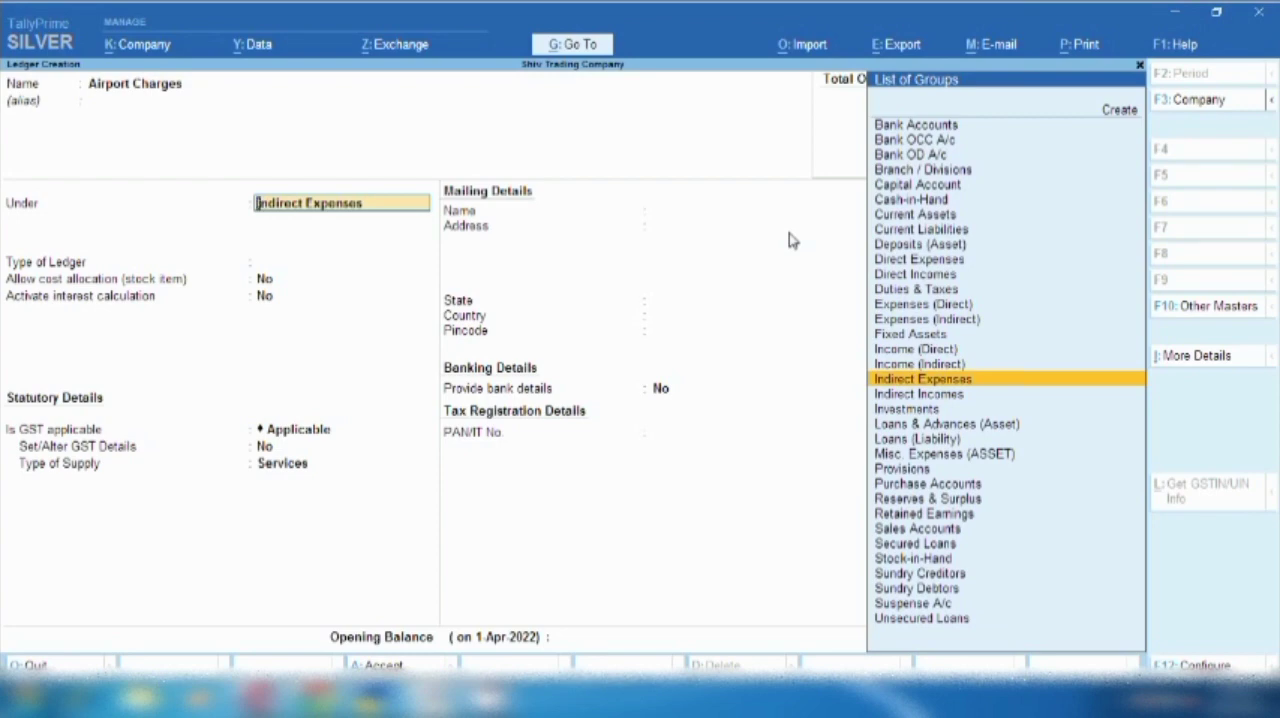
{"action": "key", "text": "Return"}
{"action": "key", "text": "Return"}
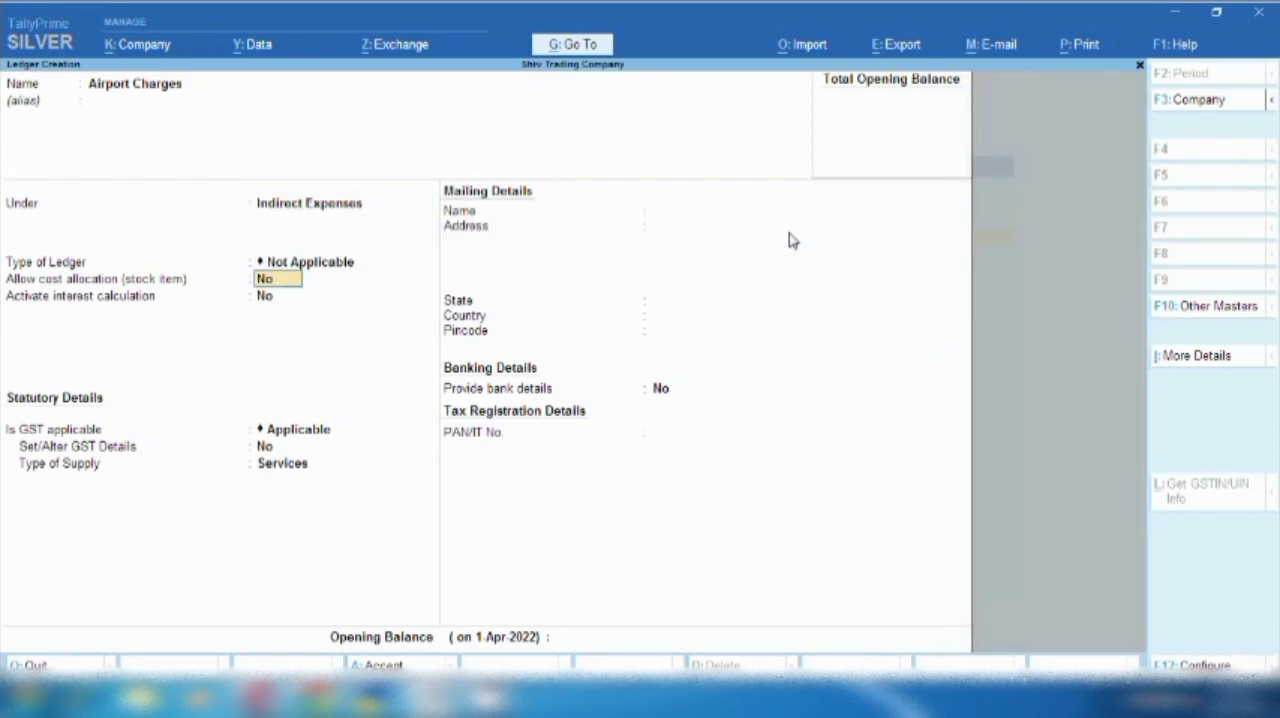
{"action": "key", "text": "Return"}
{"action": "key", "text": "Return"}
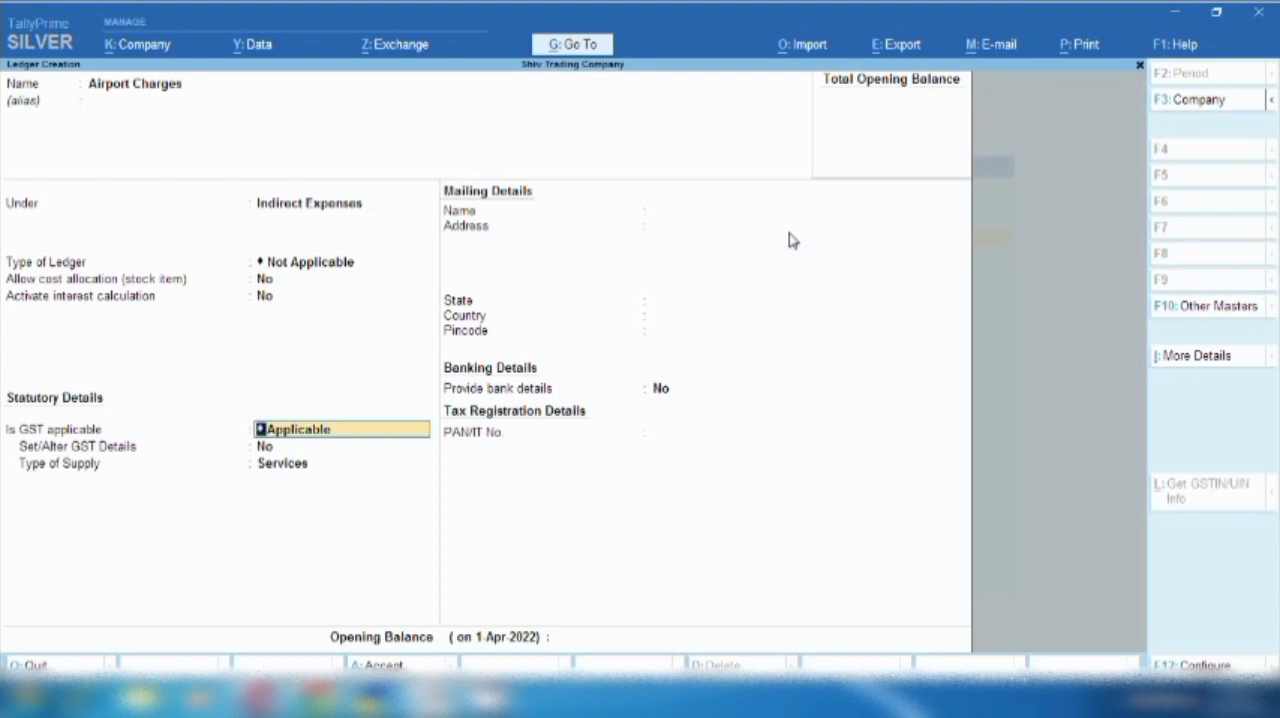
{"action": "key", "text": "ctrl+a"}
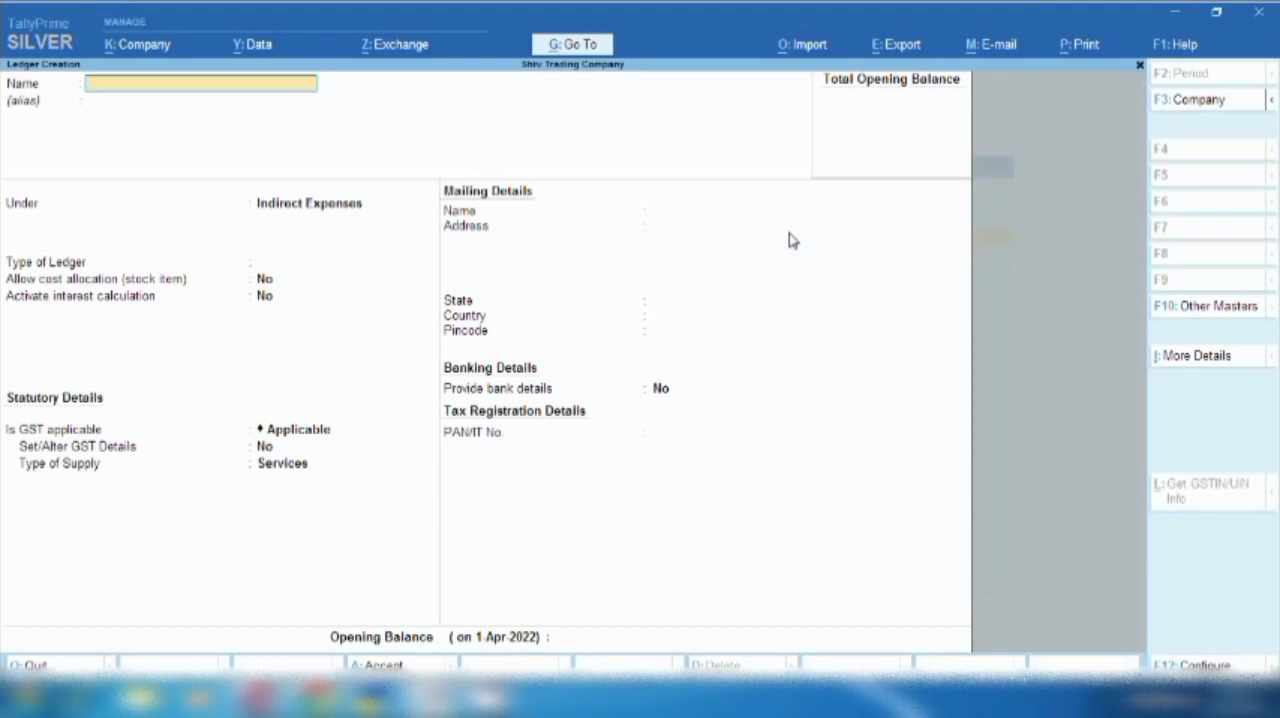
- Name the new ledger Air Company and place it under Sundry Creditors
{"action": "type", "text": "Air Company"}
{"action": "key", "text": "Return"}
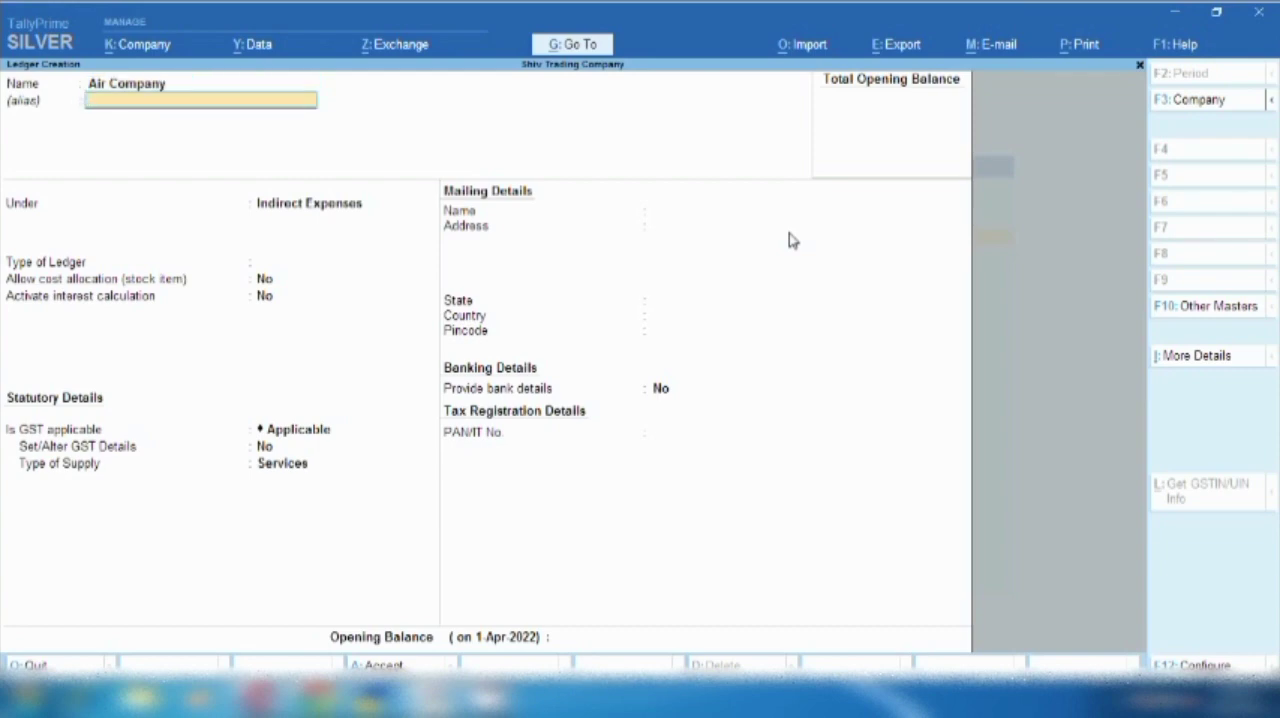
{"action": "key", "text": "Return"}
{"action": "type", "text": "Su"}
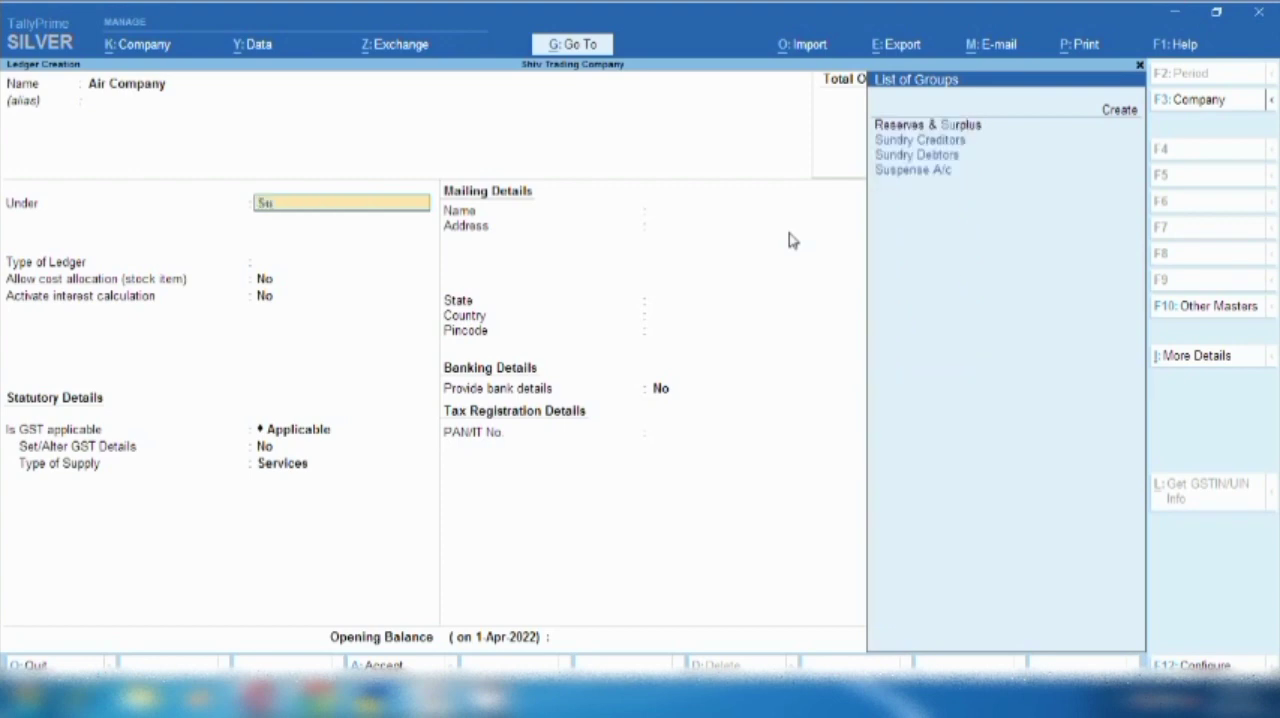
{"action": "type", "text": "n"}
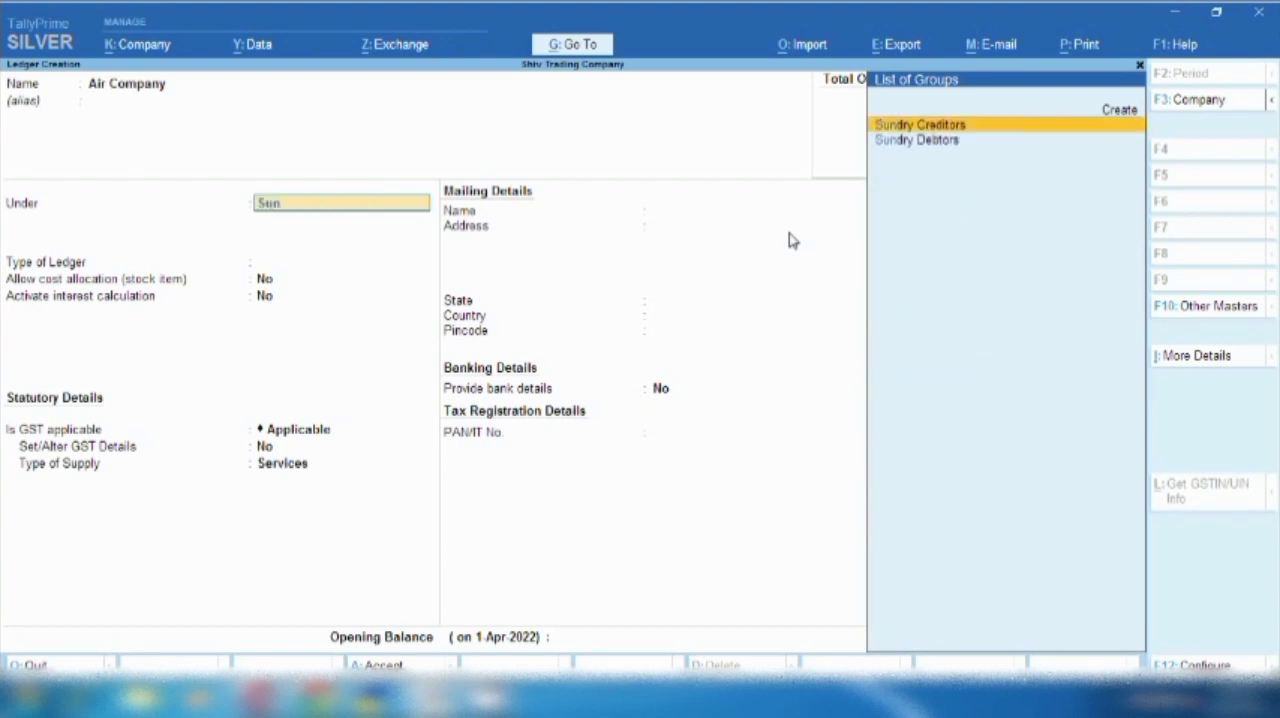
{"action": "key", "text": "Return"}
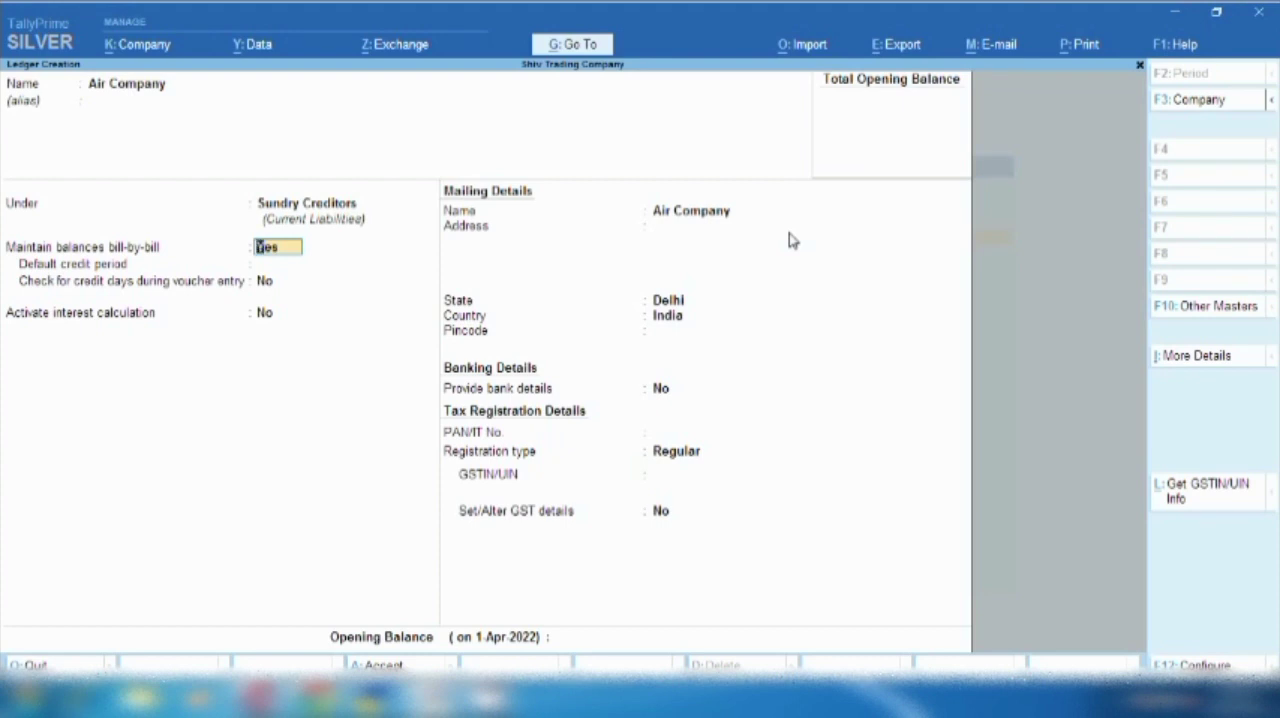
- Keep bill-by-bill balances, Delhi, India and Regular registration for Air Company, save the ledger without a GSTIN, and leave ledger creation
{"action": "key", "text": "Return"}
{"action": "key", "text": "Return"}
{"action": "key", "text": "Return"}
{"action": "key", "text": "Return"}
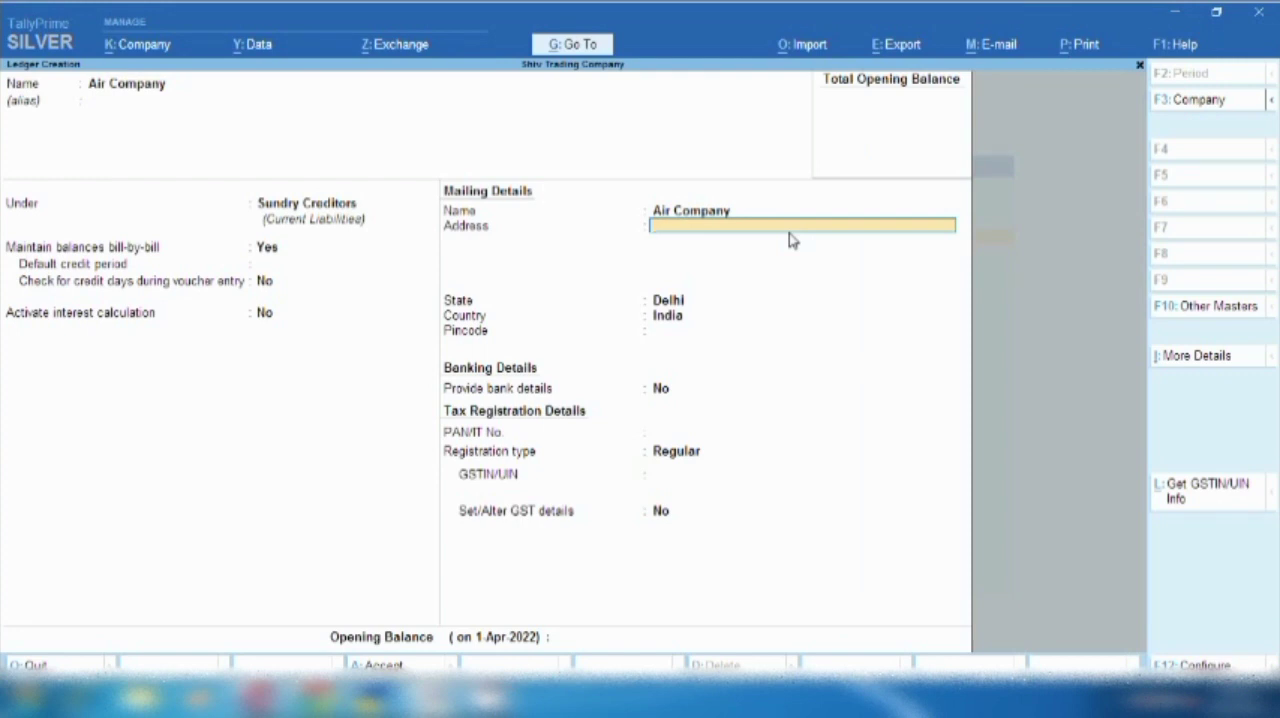
{"action": "key", "text": "Return"}
{"action": "key", "text": "Return"}
{"action": "key", "text": "Return"}
{"action": "key", "text": "BackSpace"}
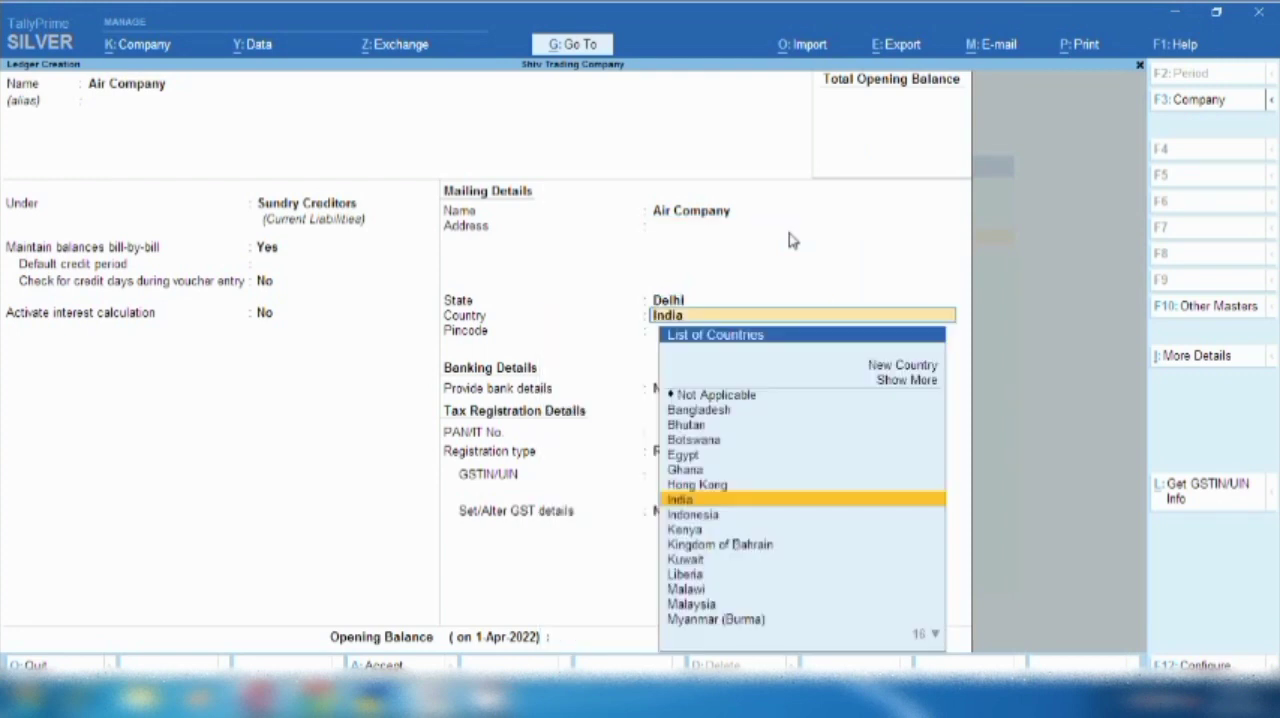
{"action": "key", "text": "Return"}
{"action": "key", "text": "Return"}
{"action": "key", "text": "Return"}
{"action": "key", "text": "Return"}
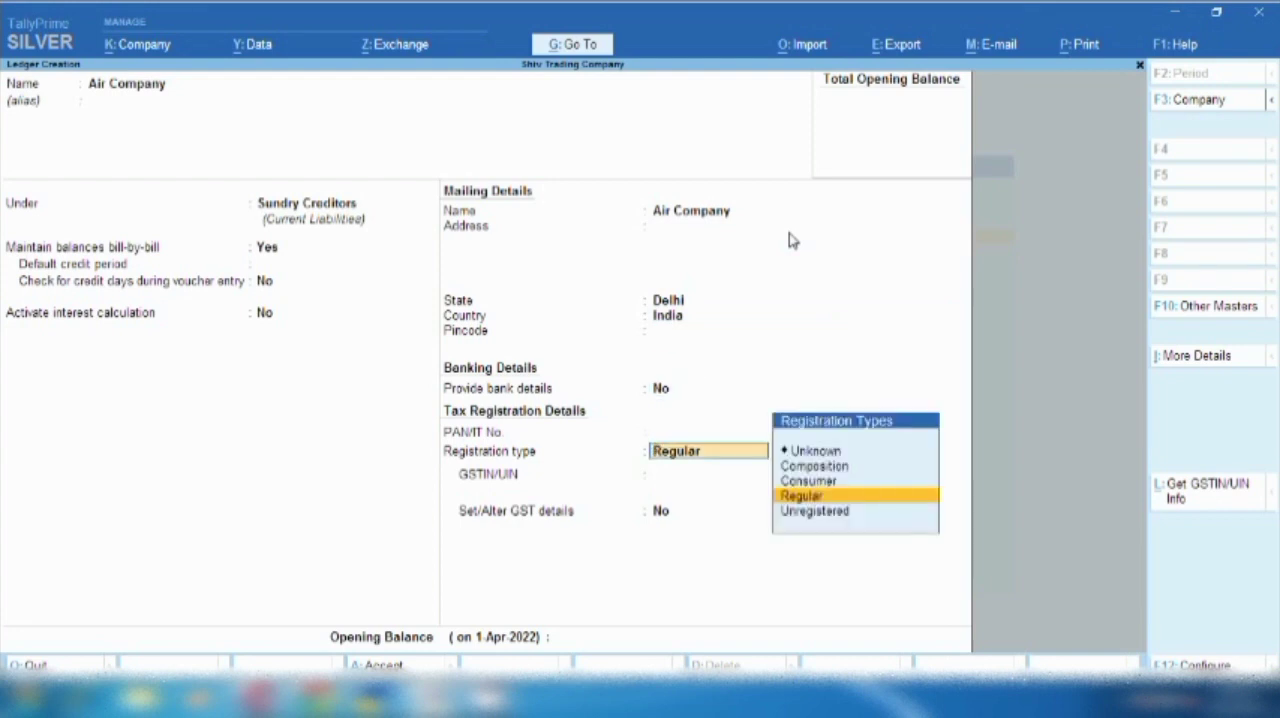
{"action": "key", "text": "Return"}
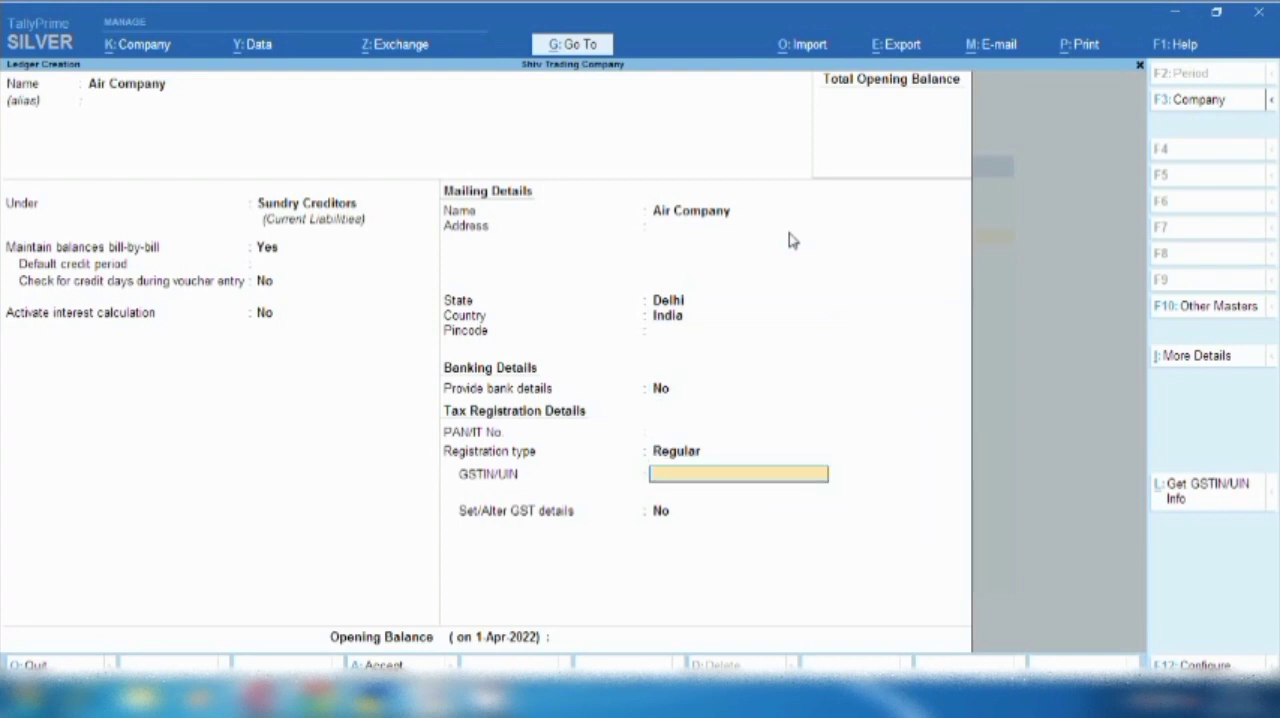
{"action": "key", "text": "ctrl+a"}
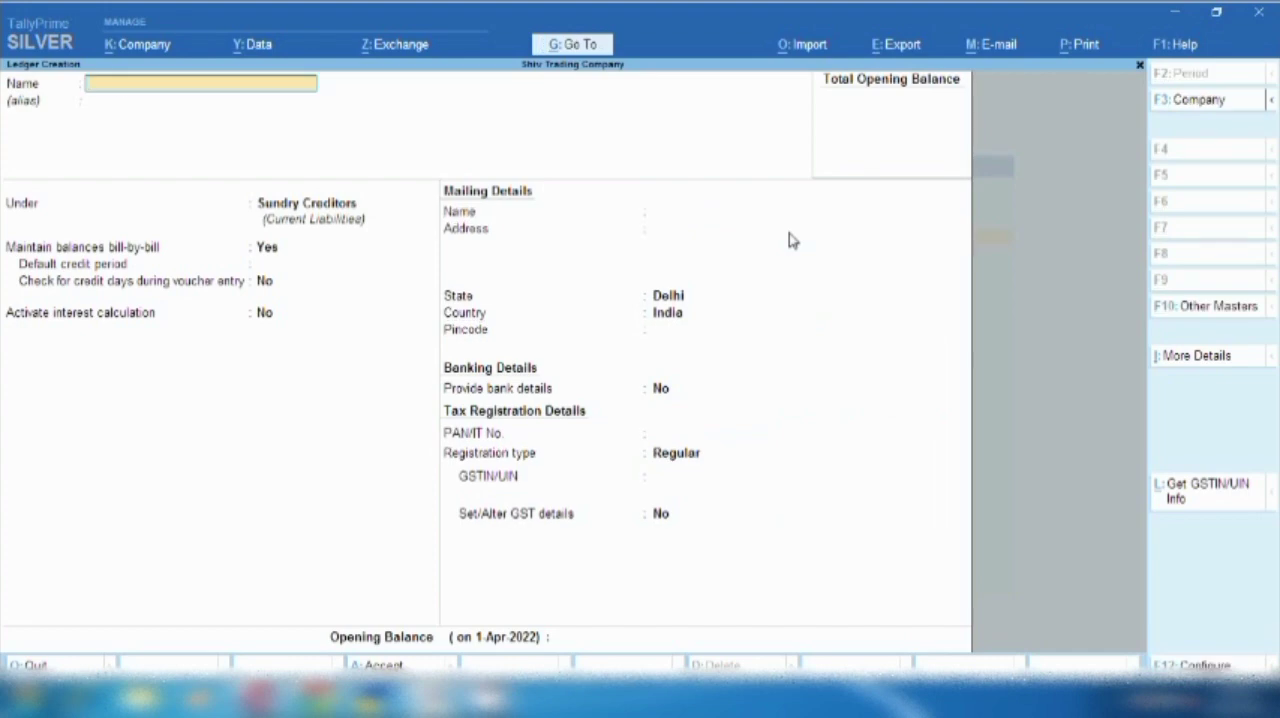
{"action": "key", "text": "Escape"}
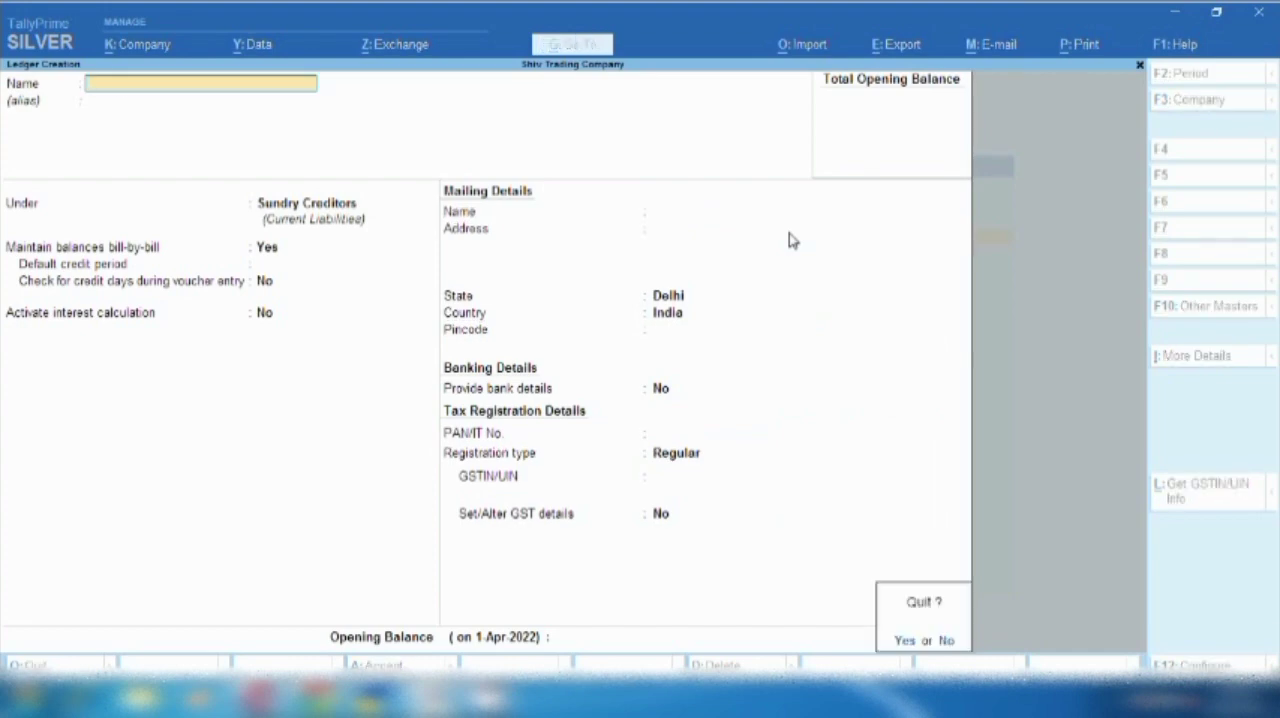
{"action": "key", "text": "Escape"}
{"action": "key", "text": "Escape"}
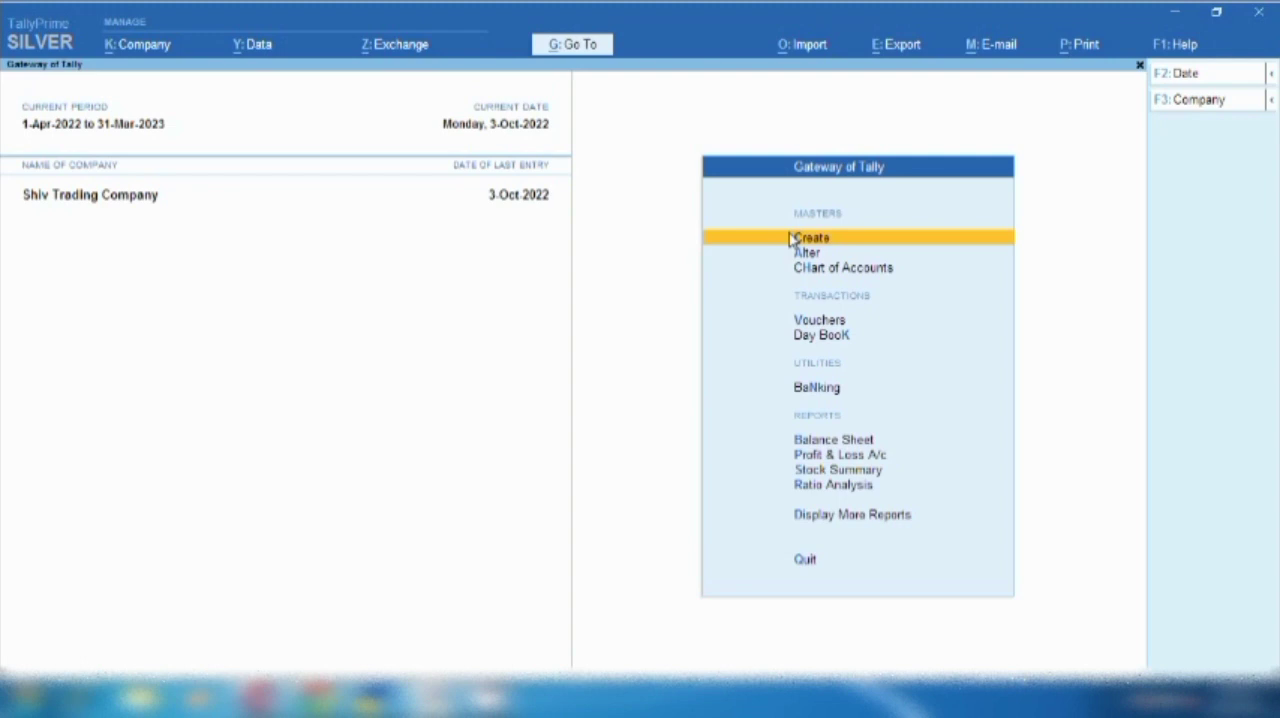
- Start a journal voucher and set its date to 12-Oct-2022
{"action": "key", "text": "v"}
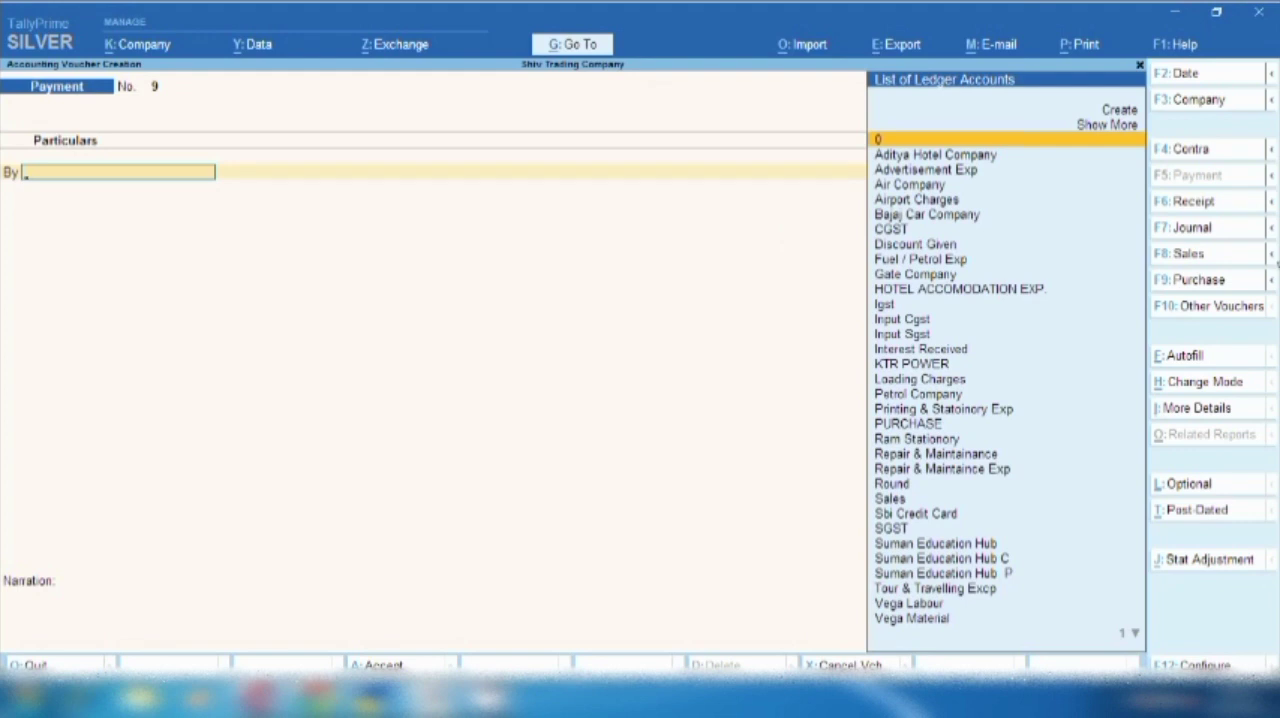
{"action": "left_click", "coordinate": [1190, 228]}
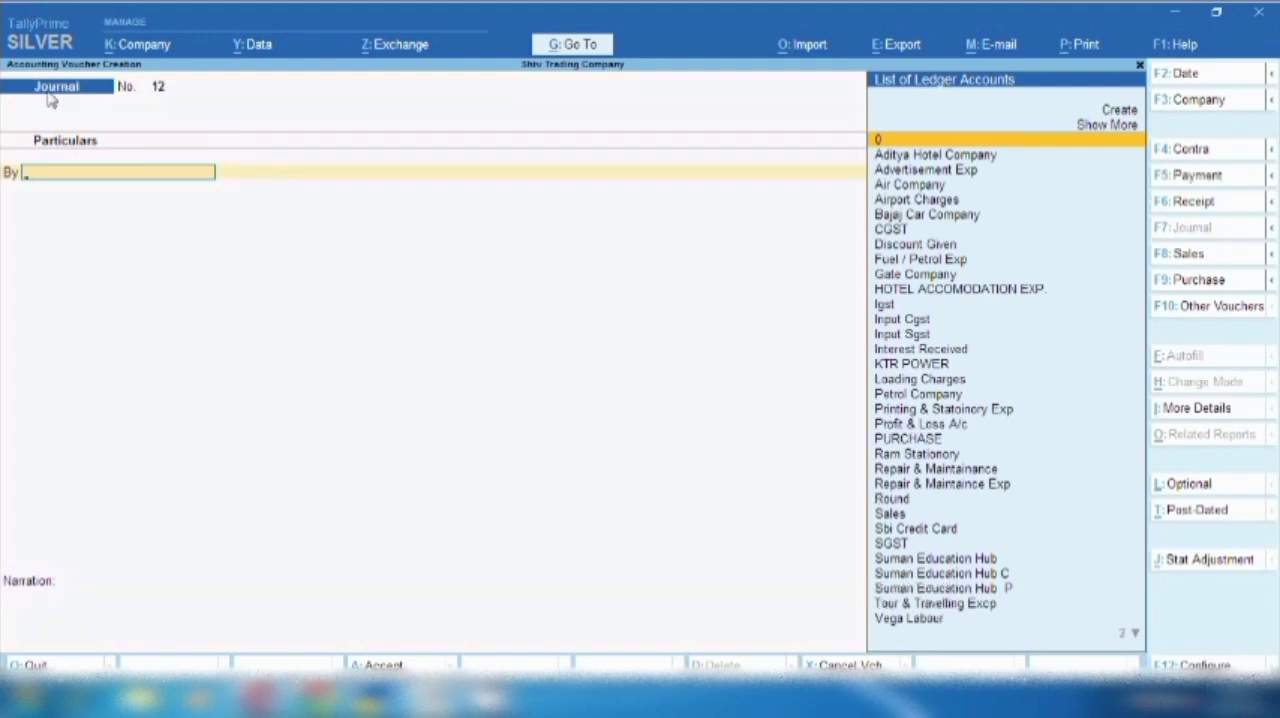
{"action": "key", "text": "F2"}
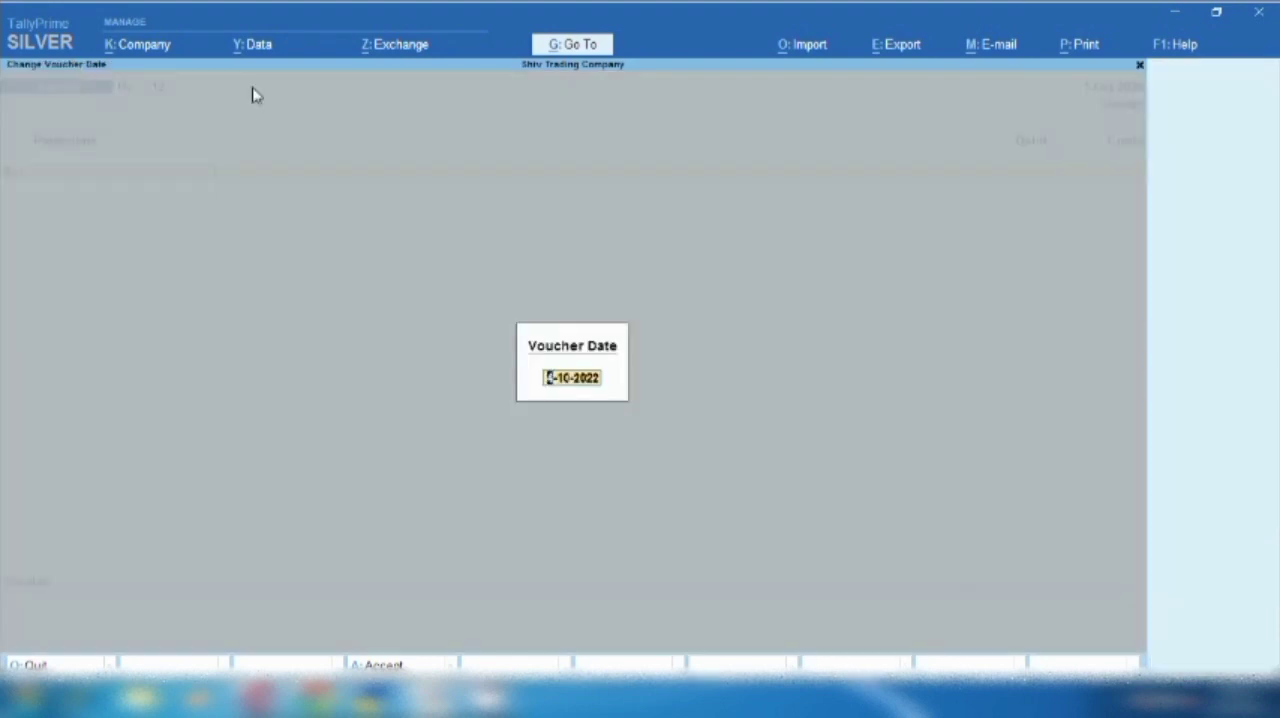
{"action": "type", "text": "12.10.22"}
{"action": "key", "text": "Return"}
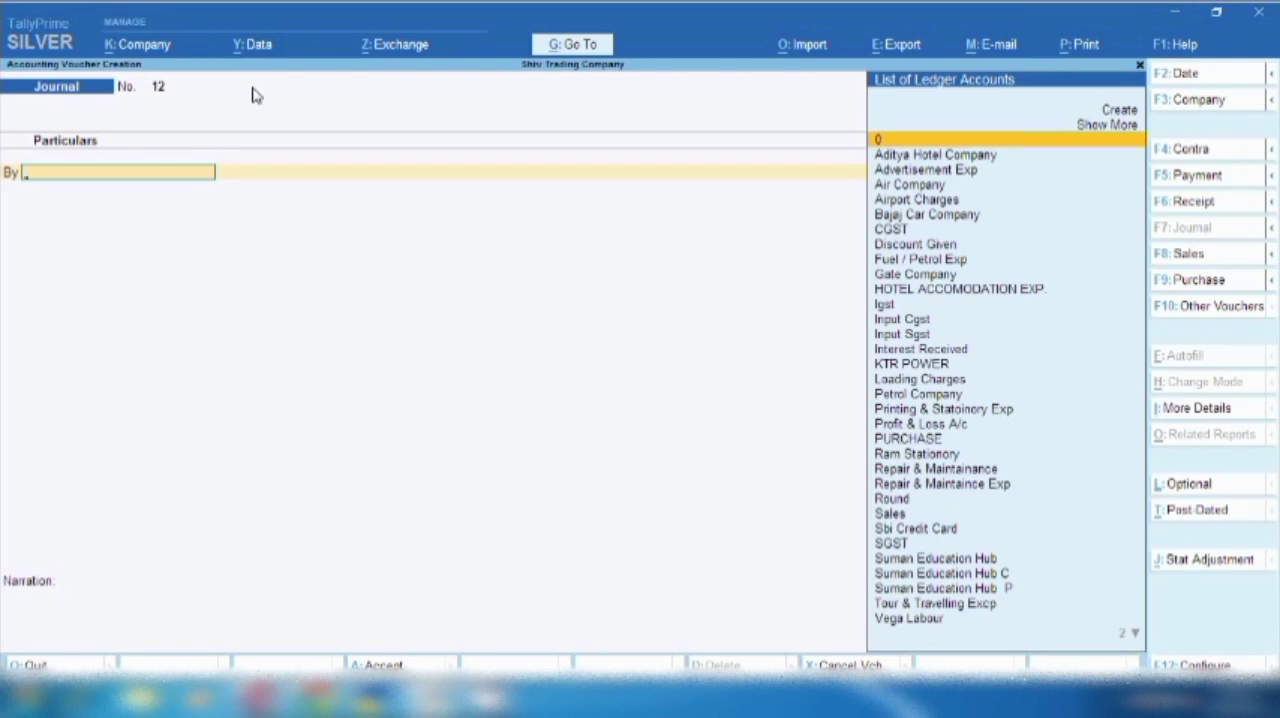
- Debit the Tour & Travelling Excp ledger with 13,400 in the journal voucher
{"action": "type", "text": "T"}
{"action": "key", "text": "Return"}
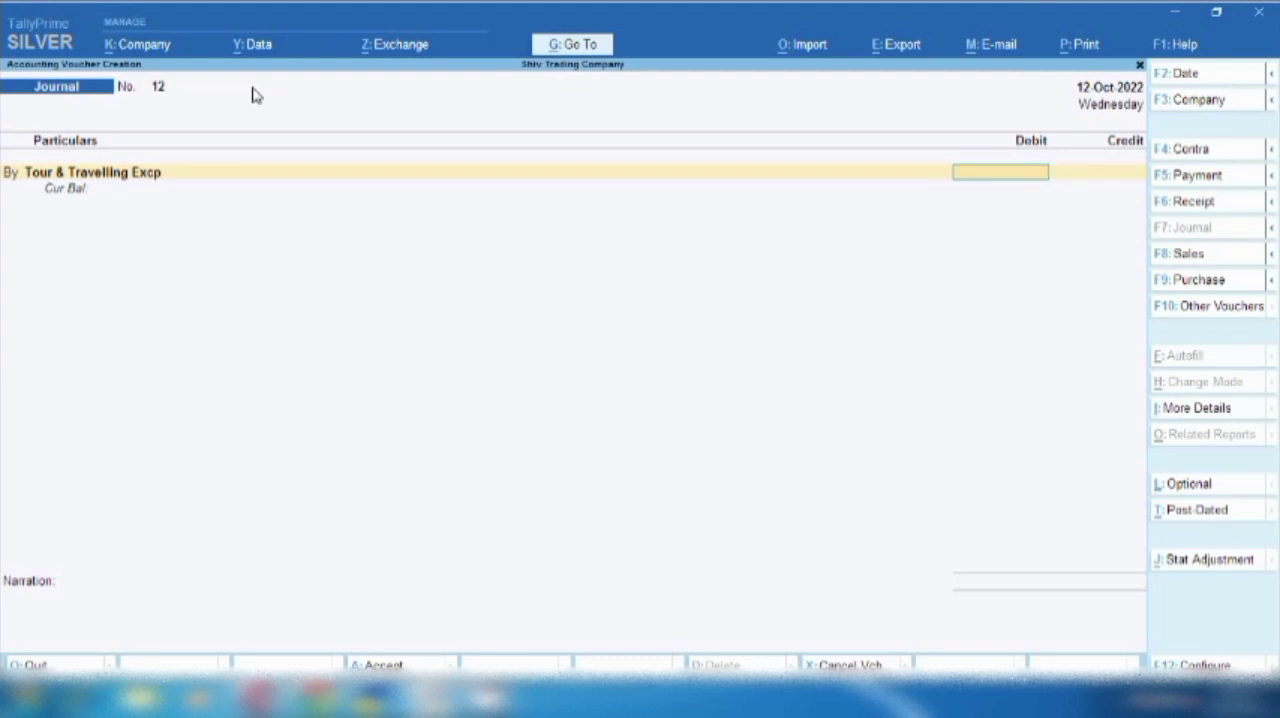
{"action": "type", "text": "13400"}
{"action": "key", "text": "Return"}
- Add a second debit line for Input Cgst with an amount of 335
{"action": "type", "text": "b"}
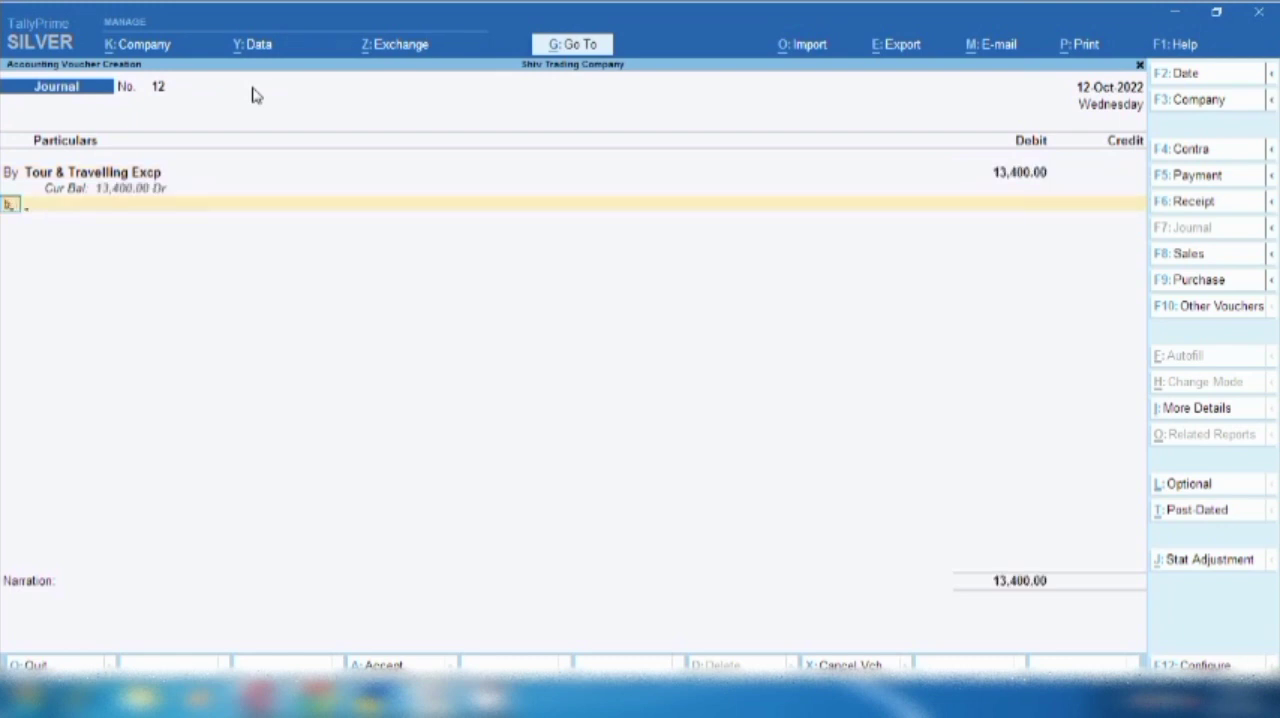
{"action": "key", "text": "Return"}
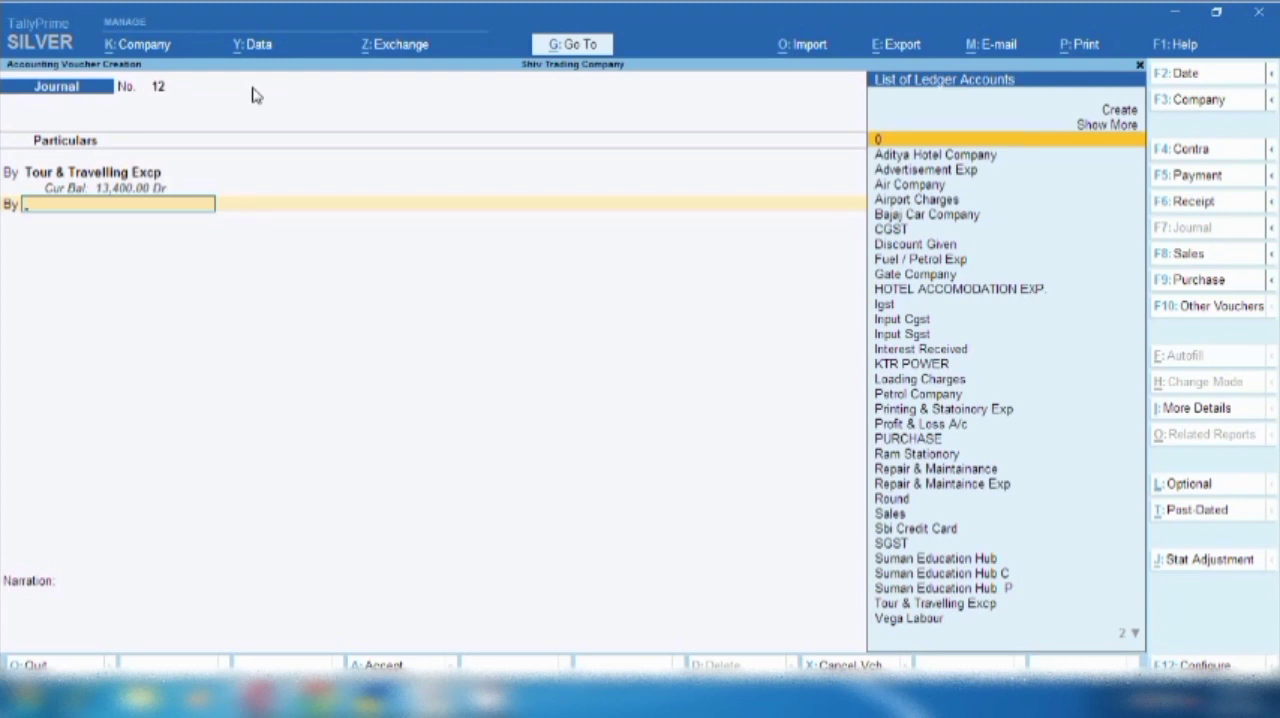
{"action": "type", "text": "Cgs"}
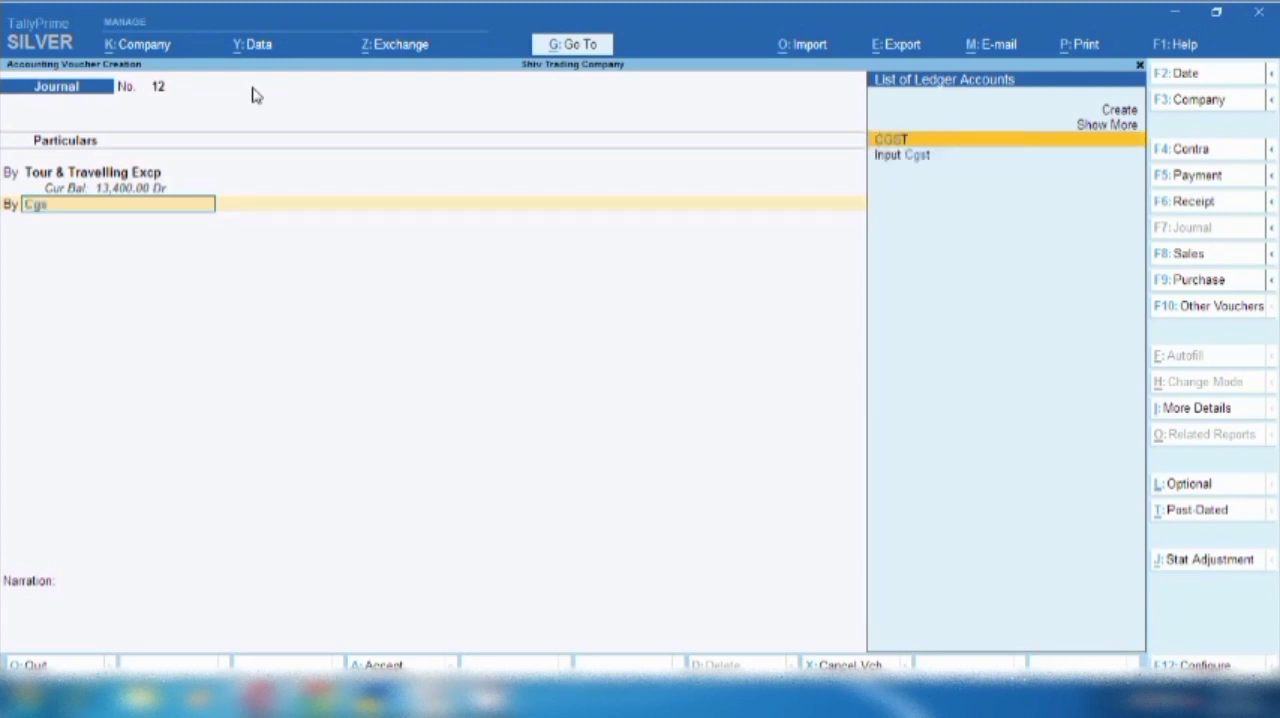
{"action": "key", "text": "Down"}
{"action": "key", "text": "Return"}
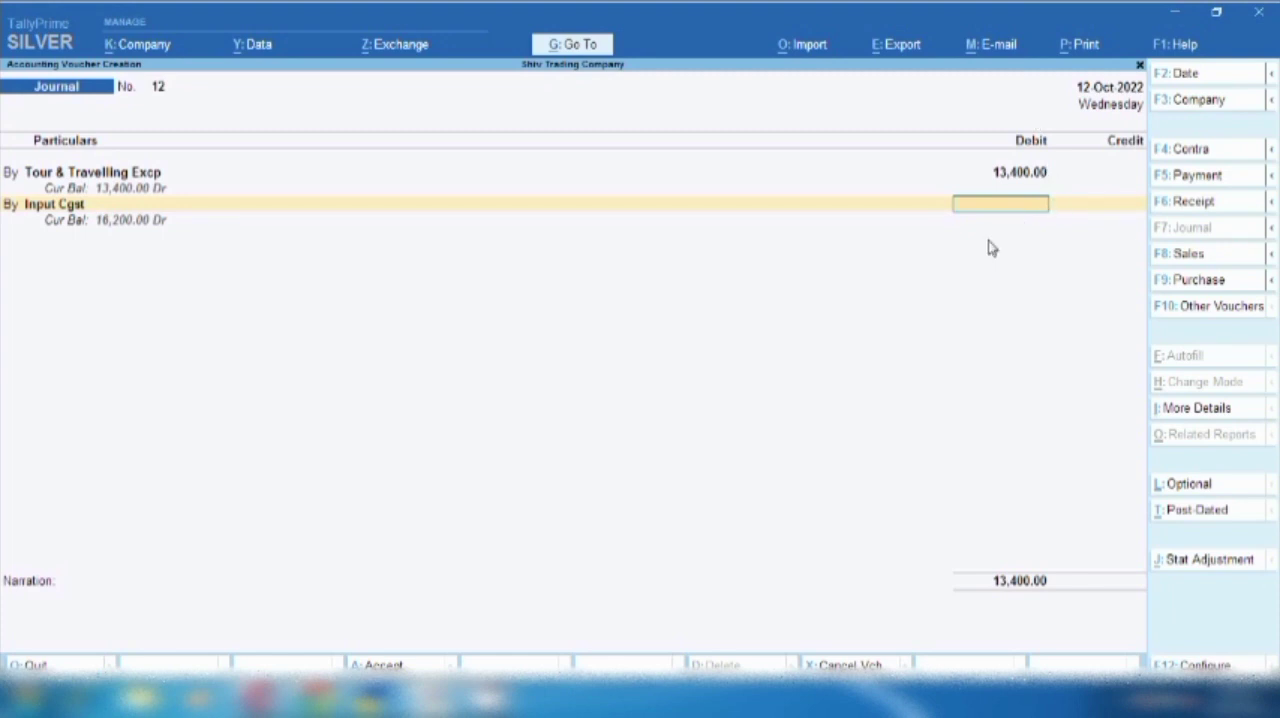
{"action": "type", "text": "335"}
{"action": "key", "text": "Return"}
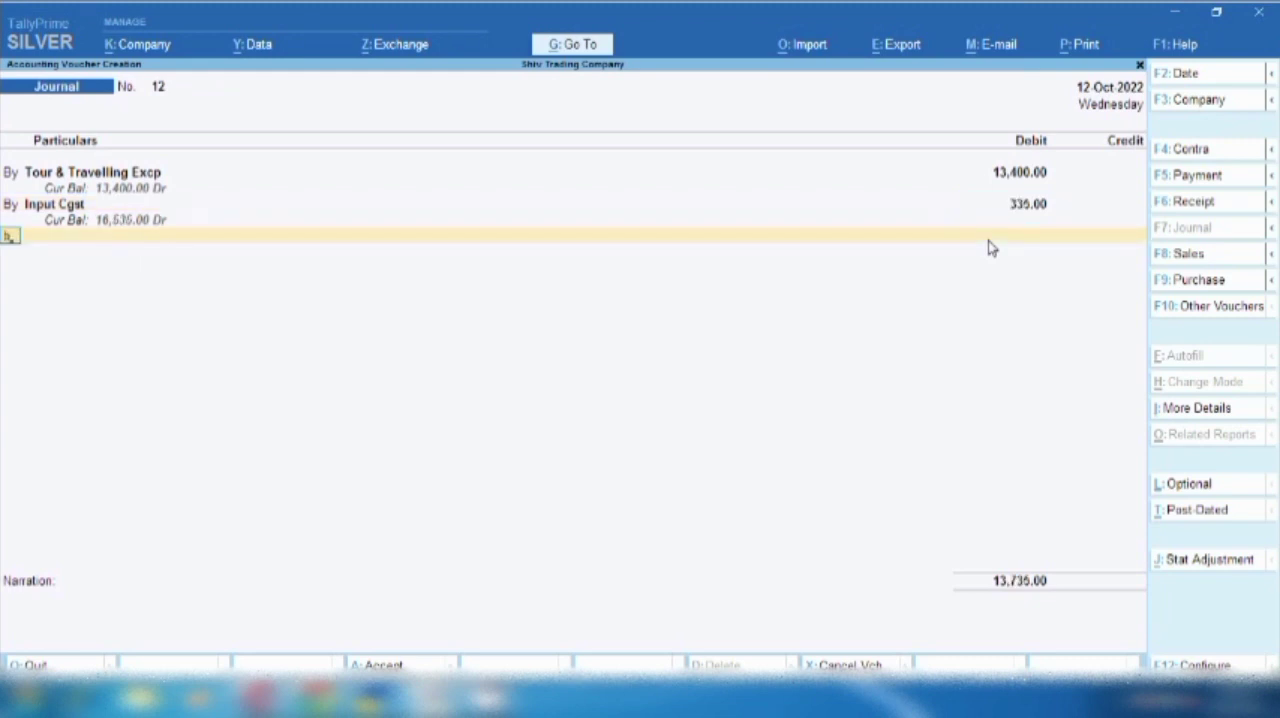
- Add a debit line for Input Sgst with an amount of 335
{"action": "key", "text": "Return"}
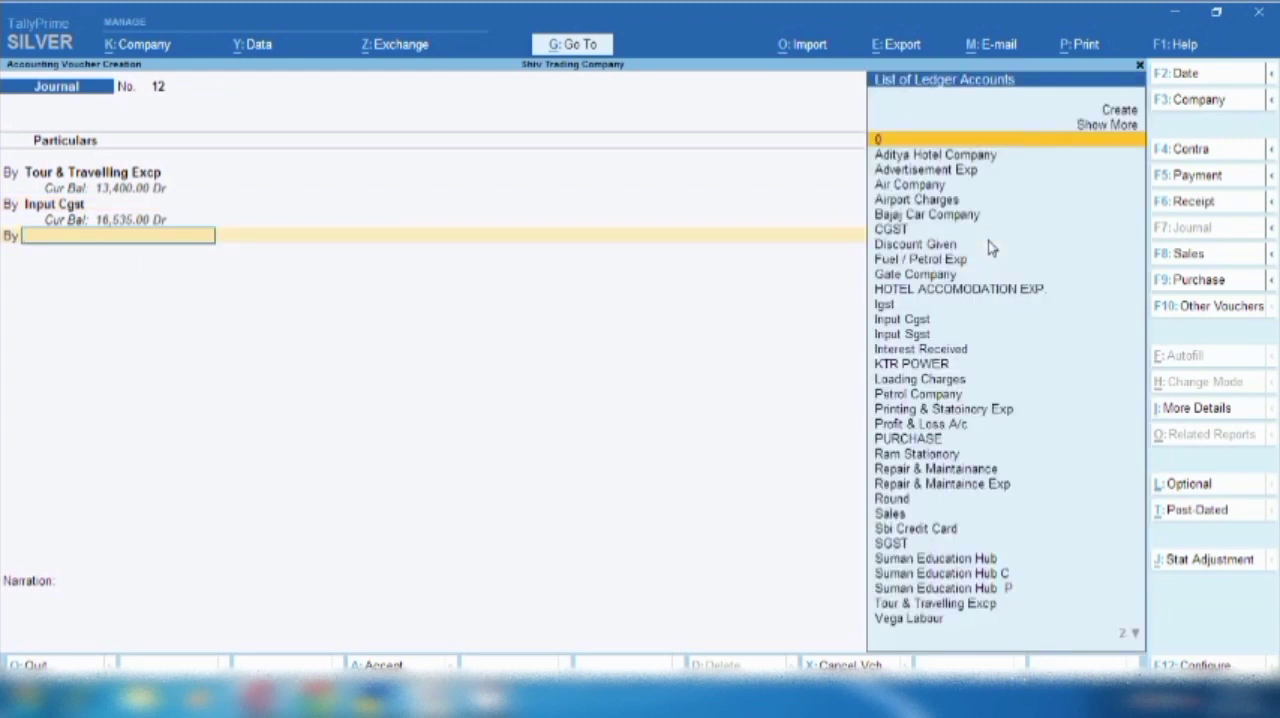
{"action": "type", "text": "Sgs"}
{"action": "key", "text": "Up"}
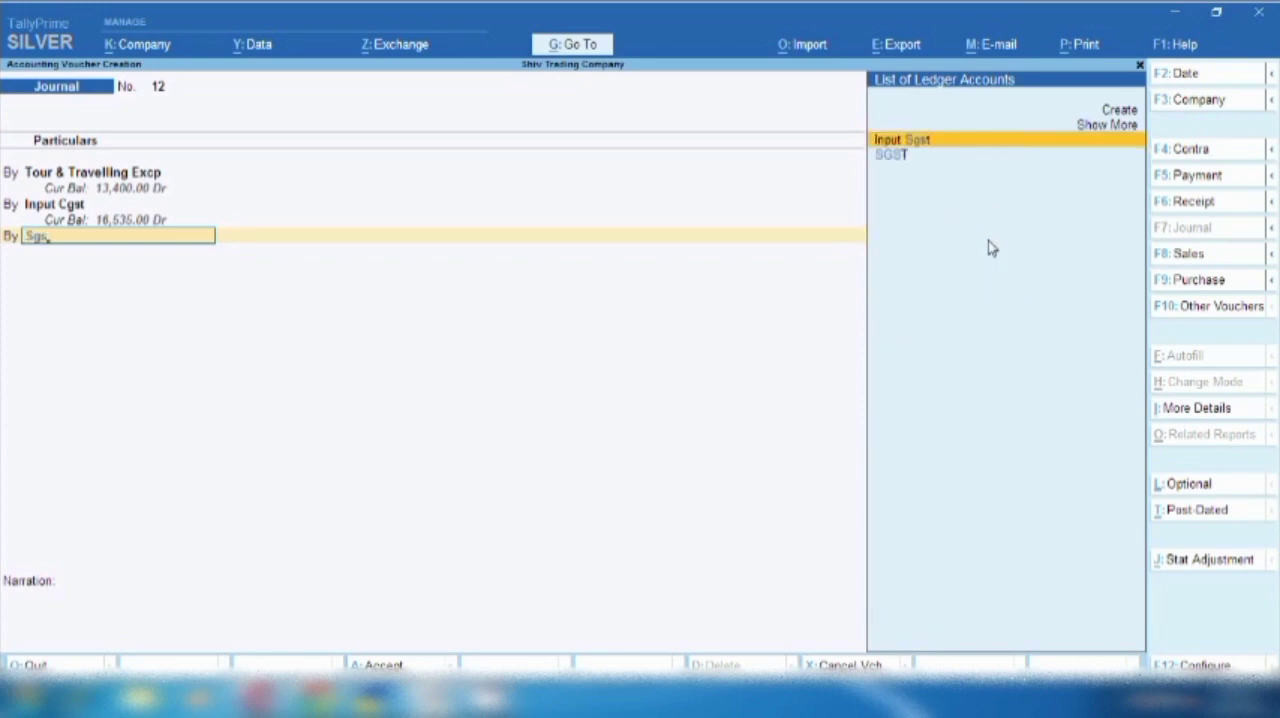
{"action": "key", "text": "Return"}
{"action": "type", "text": "335"}
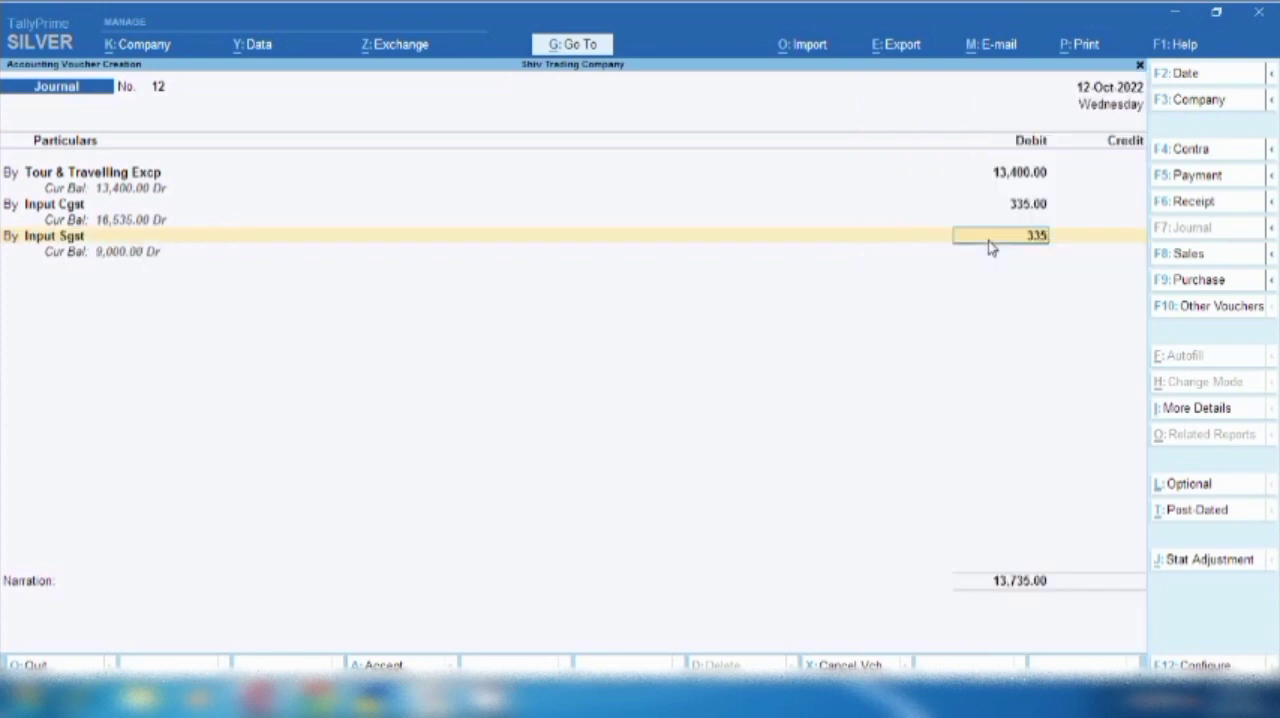
{"action": "key", "text": "Return"}
- Add a debit line for Airport Charges with an amount of 100
{"action": "type", "text": "b"}
{"action": "key", "text": "Return"}
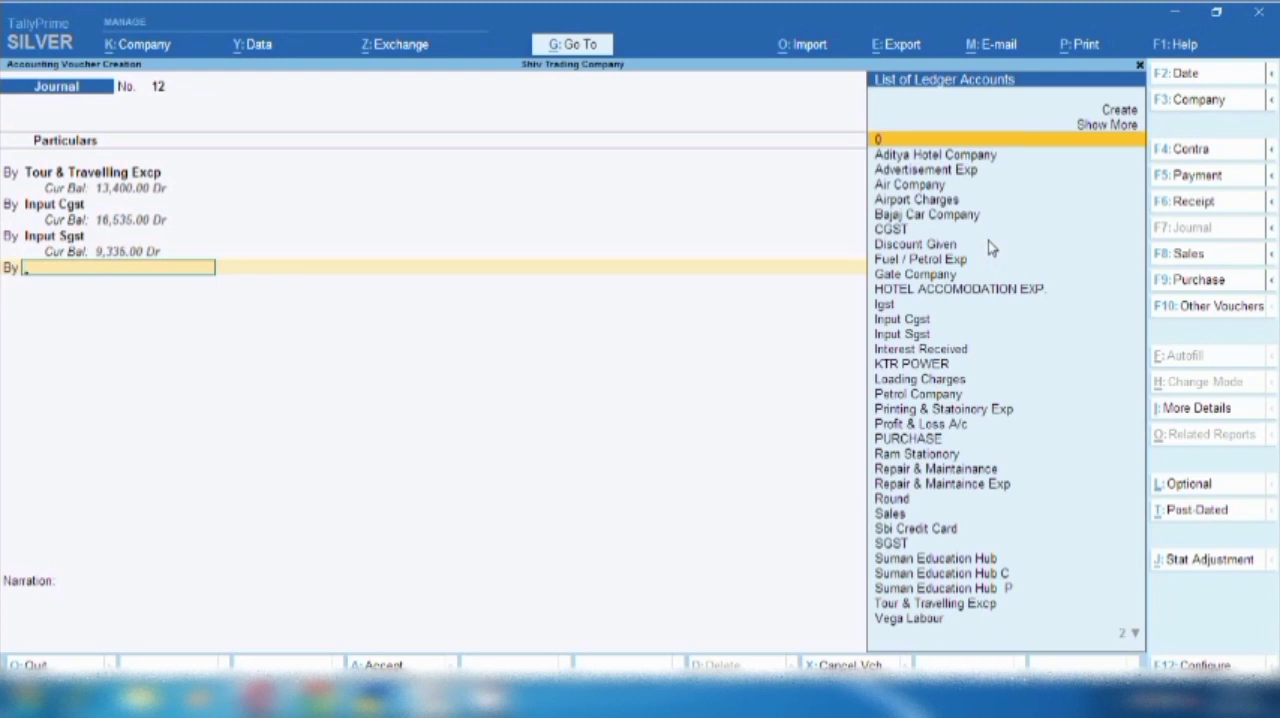
{"action": "type", "text": "S"}
{"action": "key", "text": "BackSpace"}
{"action": "type", "text": "s"}
{"action": "key", "text": "Return"}
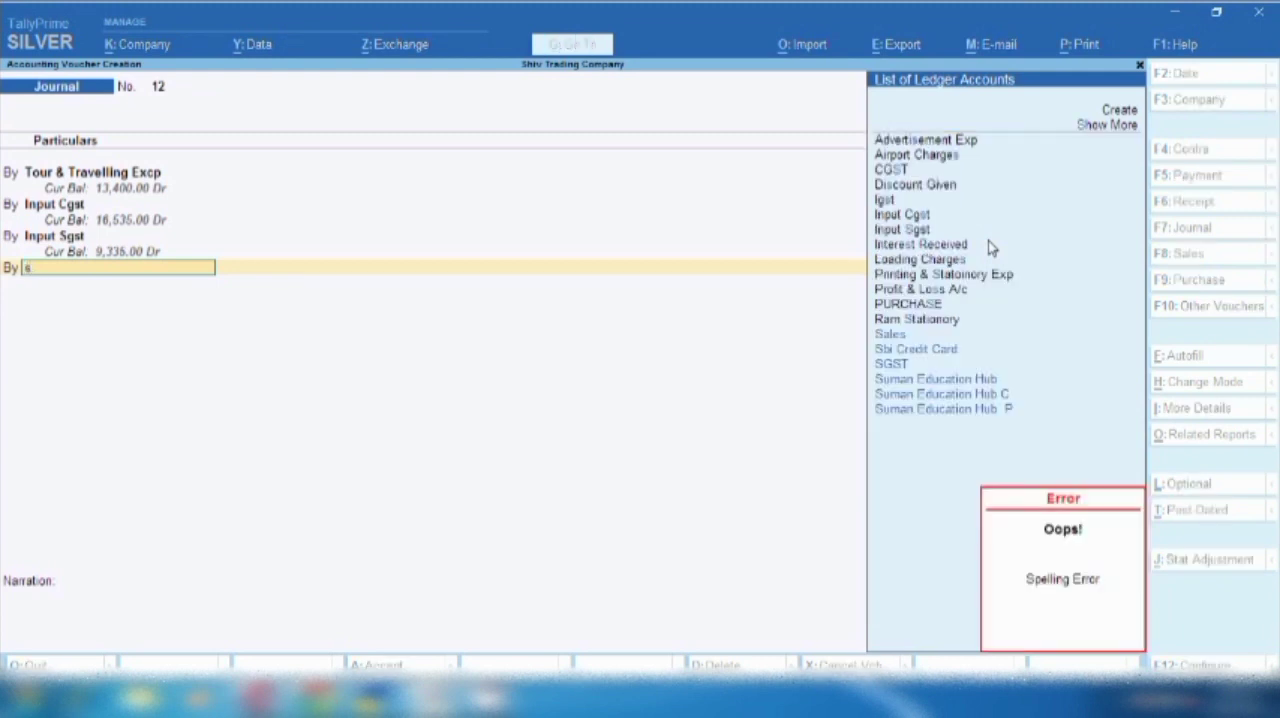
{"action": "key", "text": "Up"}
{"action": "key", "text": "Up"}
{"action": "key", "text": "Up"}
{"action": "key", "text": "Up"}
{"action": "key", "text": "Up"}
{"action": "key", "text": "Up"}
{"action": "key", "text": "Up"}
{"action": "key", "text": "Up"}
{"action": "key", "text": "Up"}
{"action": "key", "text": "Up"}
{"action": "key", "text": "Up"}
{"action": "key", "text": "Up"}
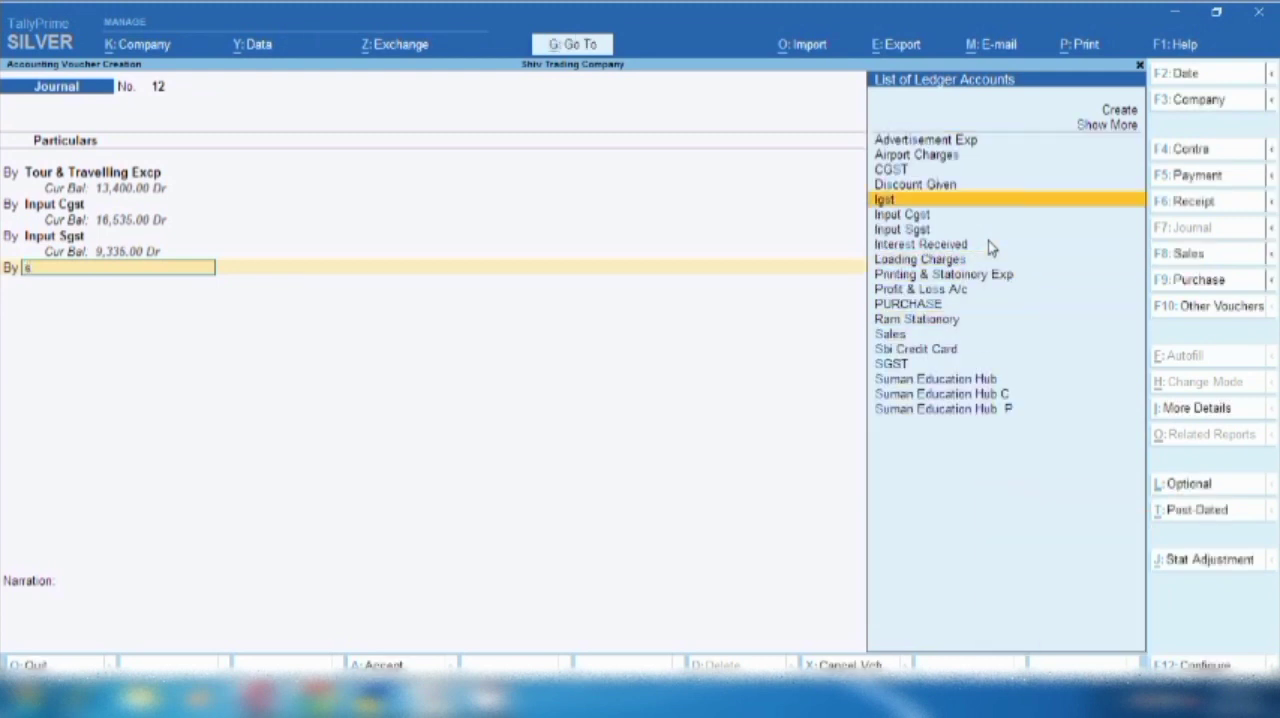
{"action": "key", "text": "Return"}
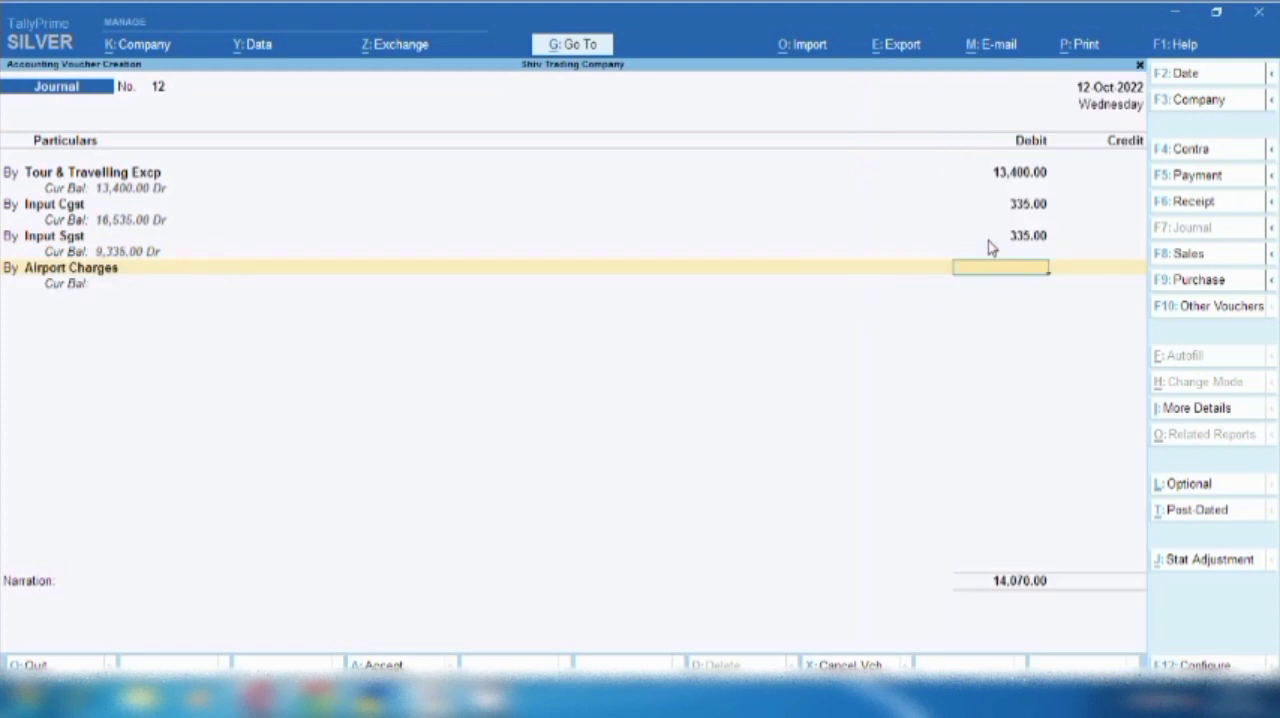
{"action": "type", "text": "100"}
{"action": "key", "text": "Return"}
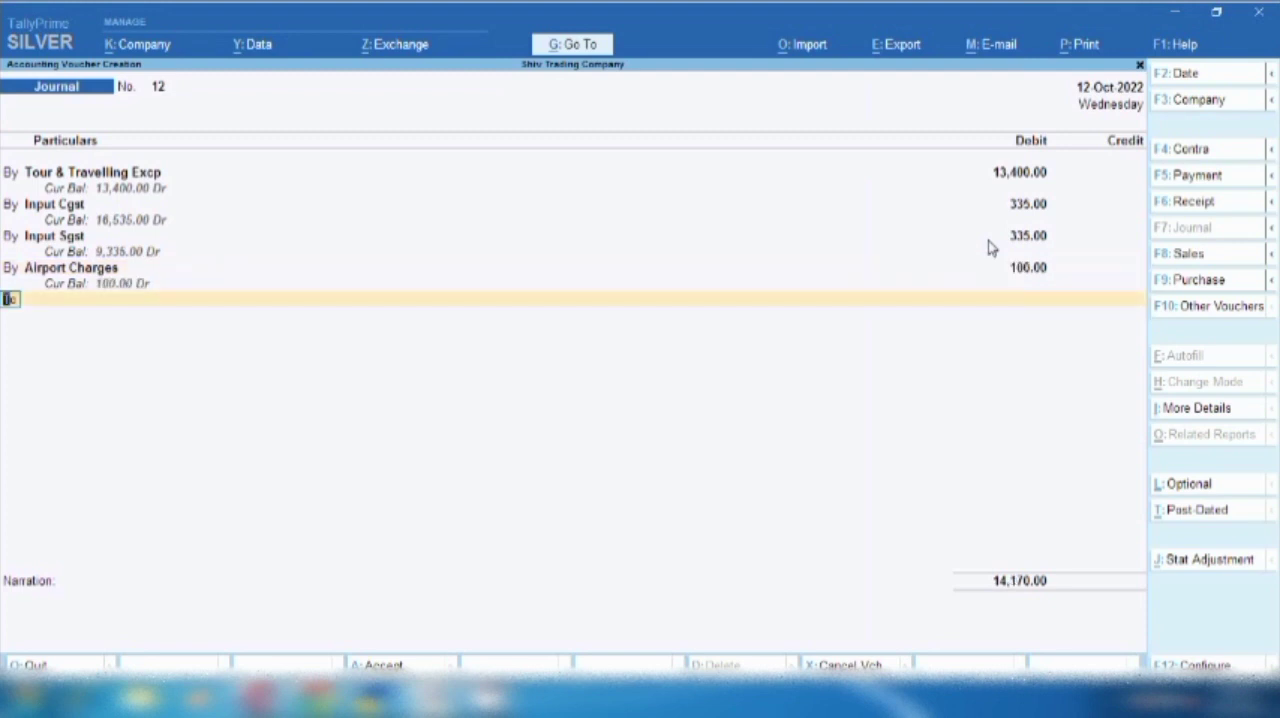
- Credit Air Company with 14,170 and allocate the full amount to New Ref 12
{"action": "key", "text": "Return"}
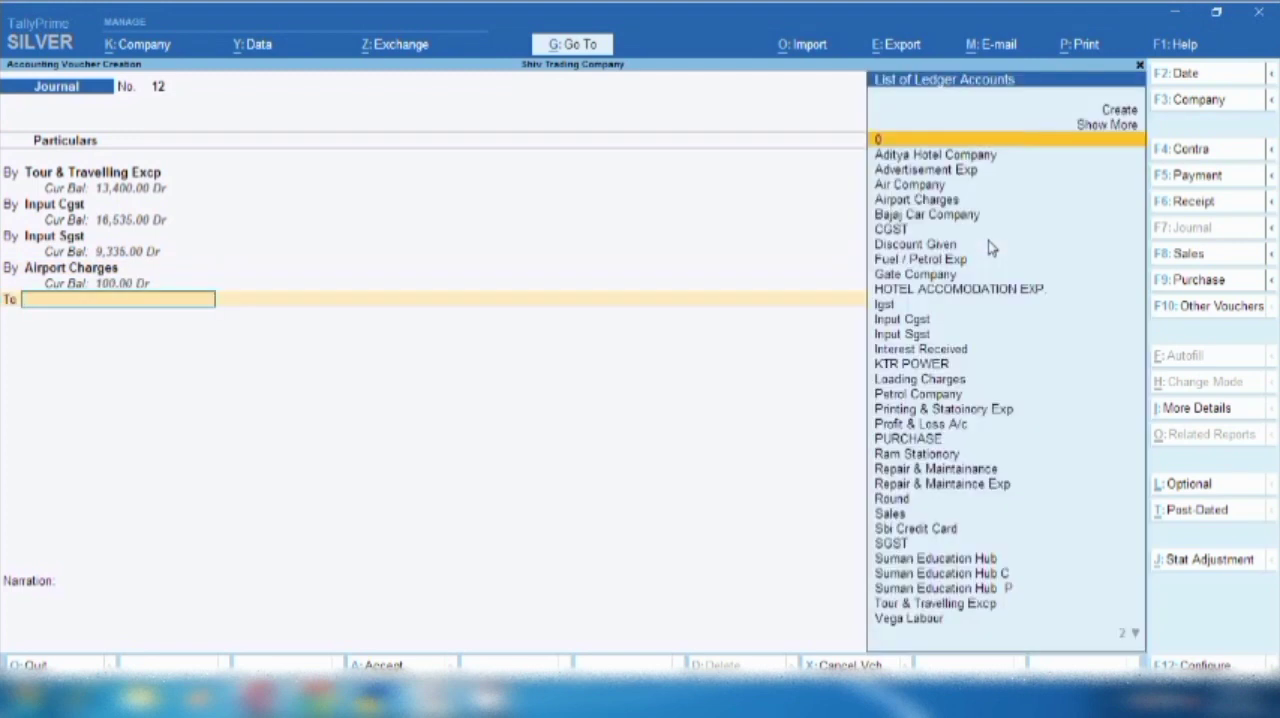
{"action": "type", "text": "Ai"}
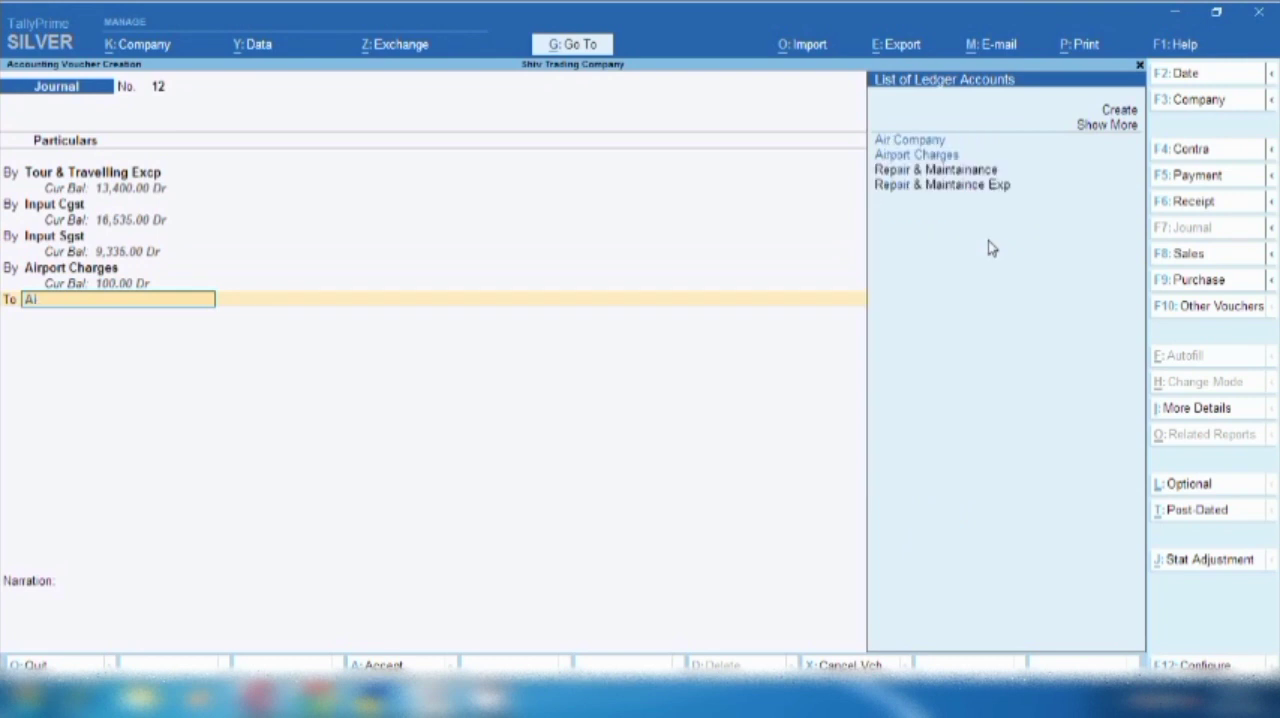
{"action": "key", "text": "Down"}
{"action": "key", "text": "Return"}
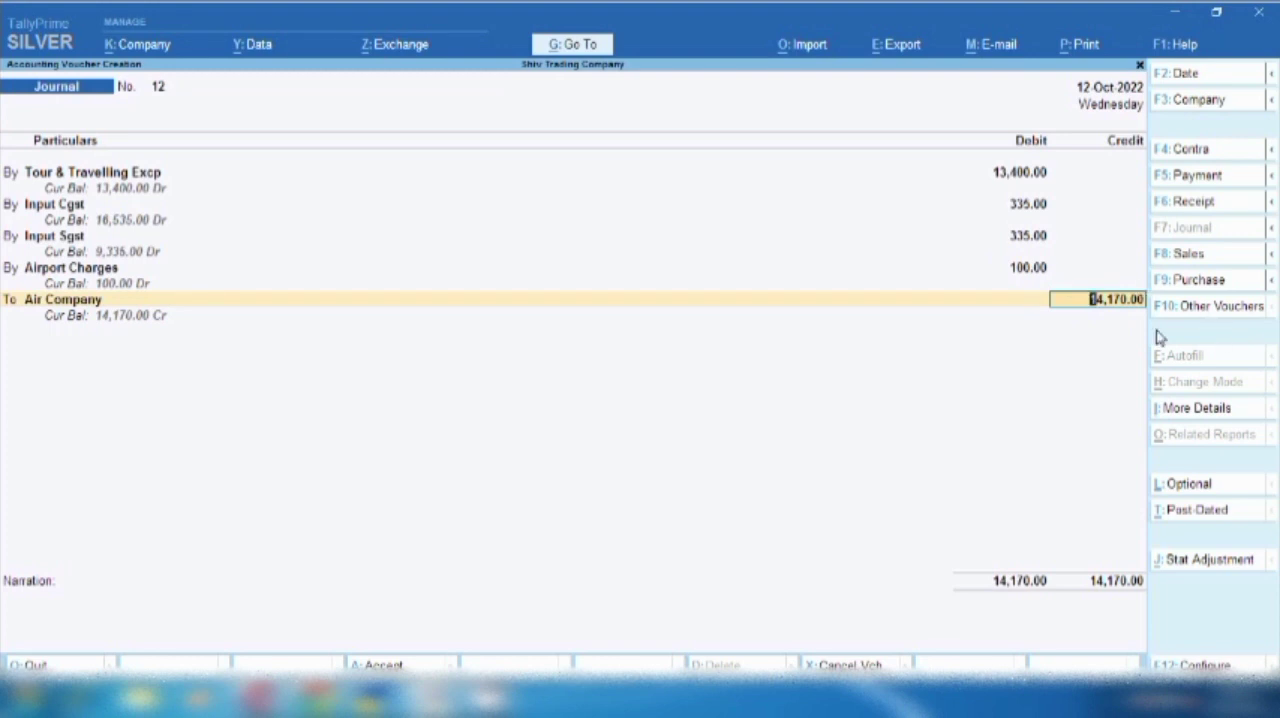
{"action": "key", "text": "Return"}
{"action": "key", "text": "Up"}
{"action": "key", "text": "Return"}
{"action": "key", "text": "Return"}
{"action": "key", "text": "Return"}
{"action": "key", "text": "Return"}
{"action": "key", "text": "Return"}
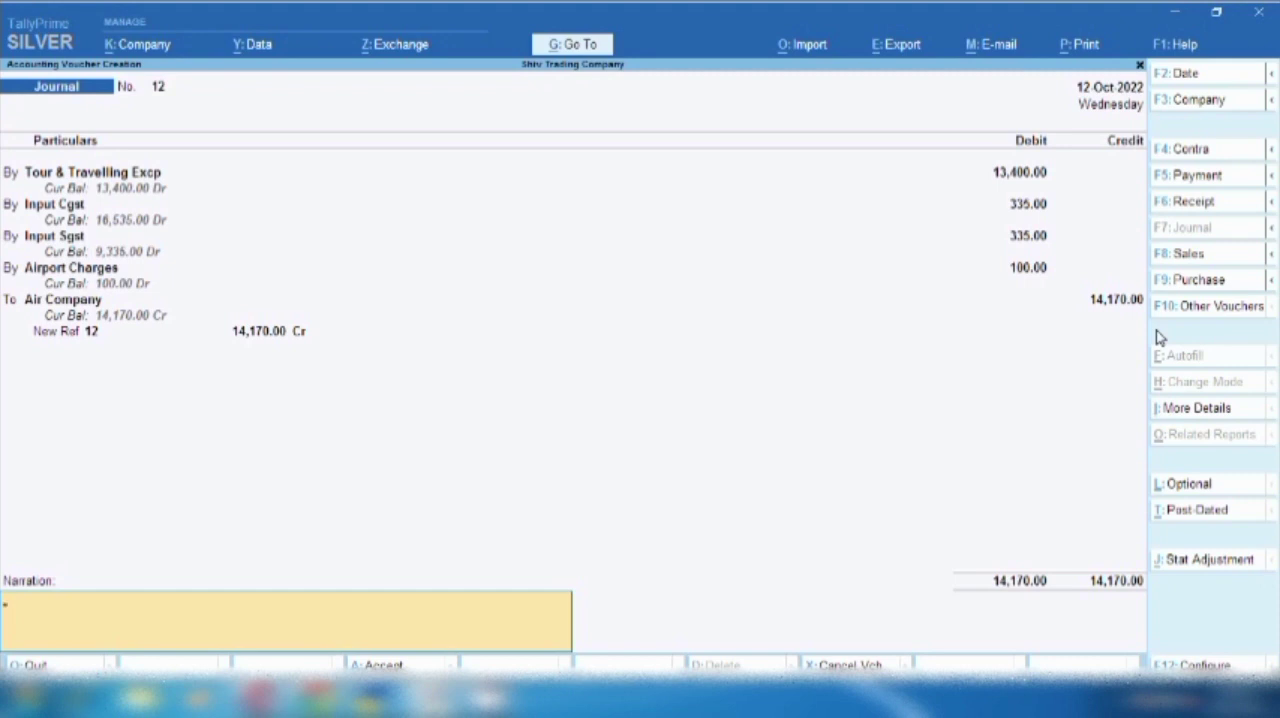
- Enter the narration "being ticket book from this to that place for" followed by the traveller's name, and save the journal voucher
{"action": "type", "text": "being tic"}
{"action": "type", "text": "ket back"}
{"action": "type", "text": " from t"}
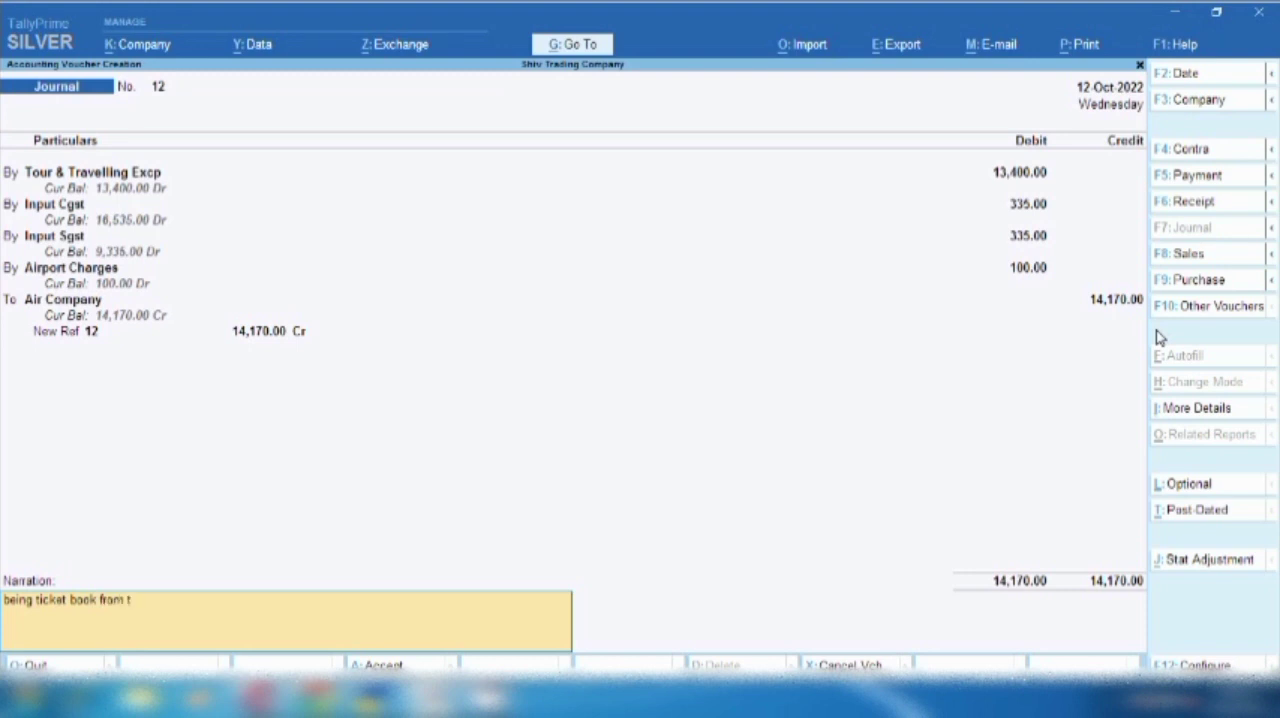
{"action": "type", "text": "his to that place for"}
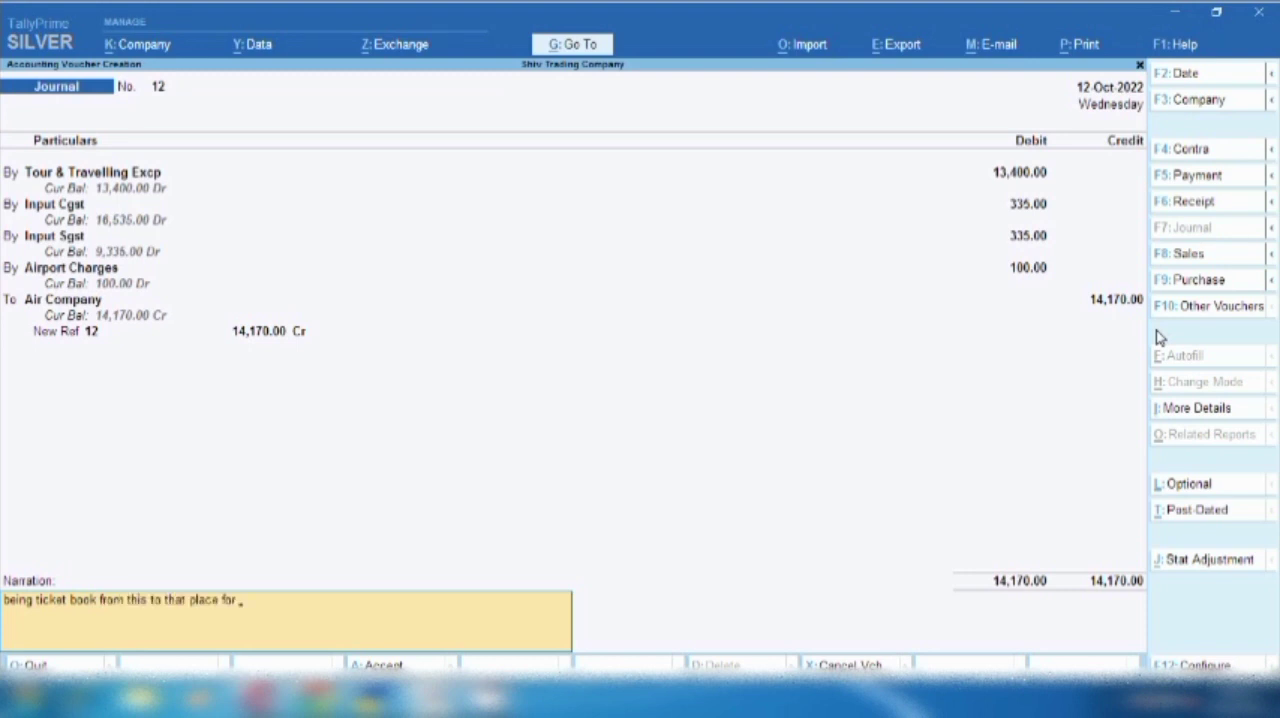
{"action": "type", "text": " shivjee"}
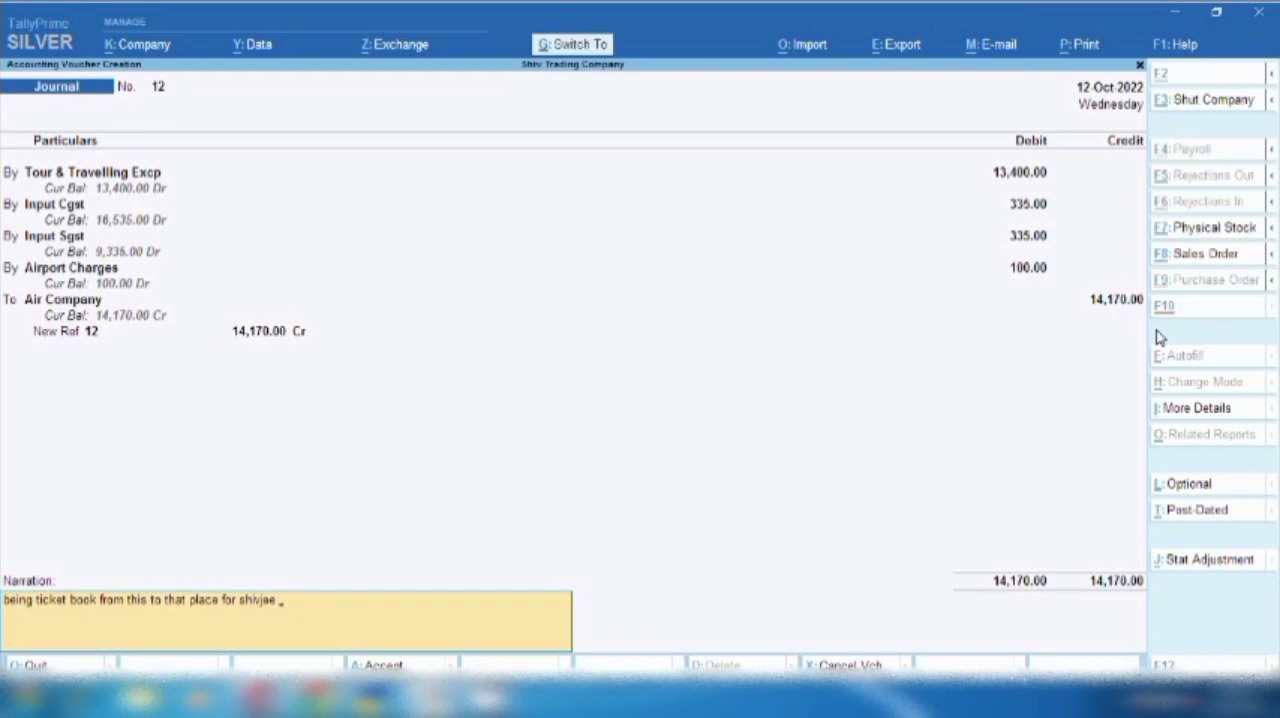
{"action": "key", "text": "ctrl+a"}
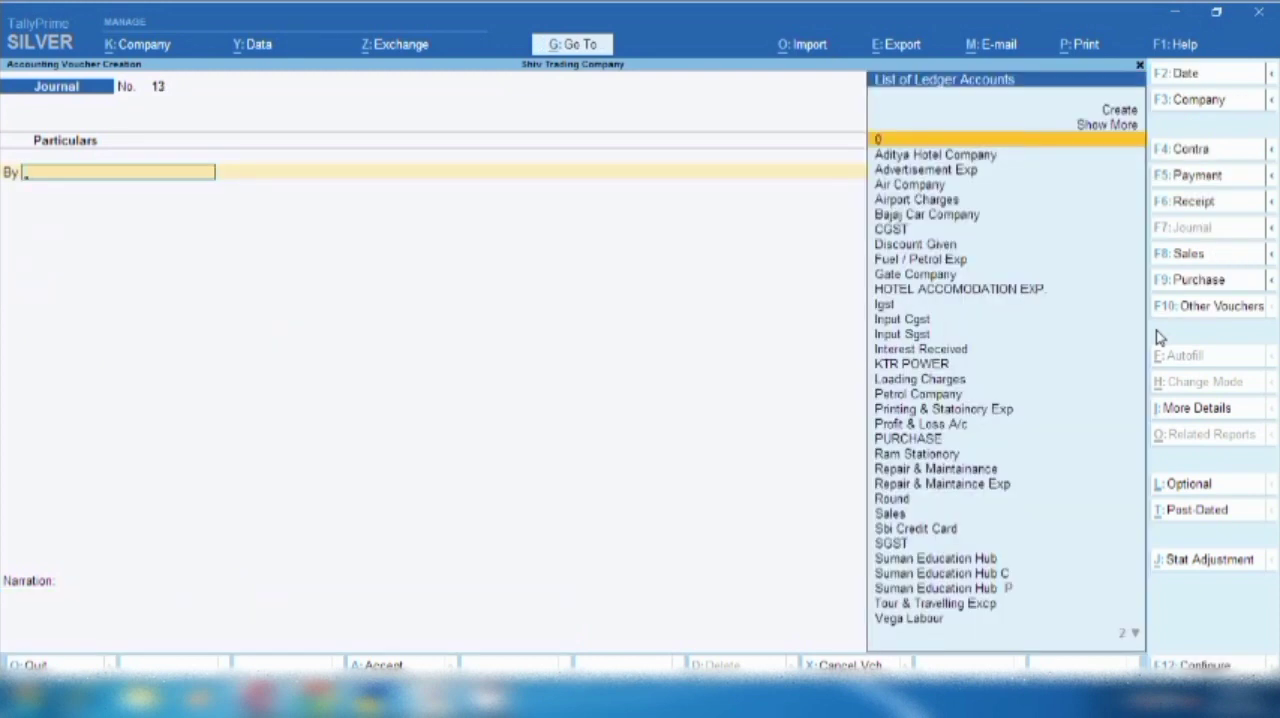
- Open the Balance Sheet and drill down through Current Liabilities to the Sundry Creditors group
{"action": "left_click", "coordinate": [578, 47]}
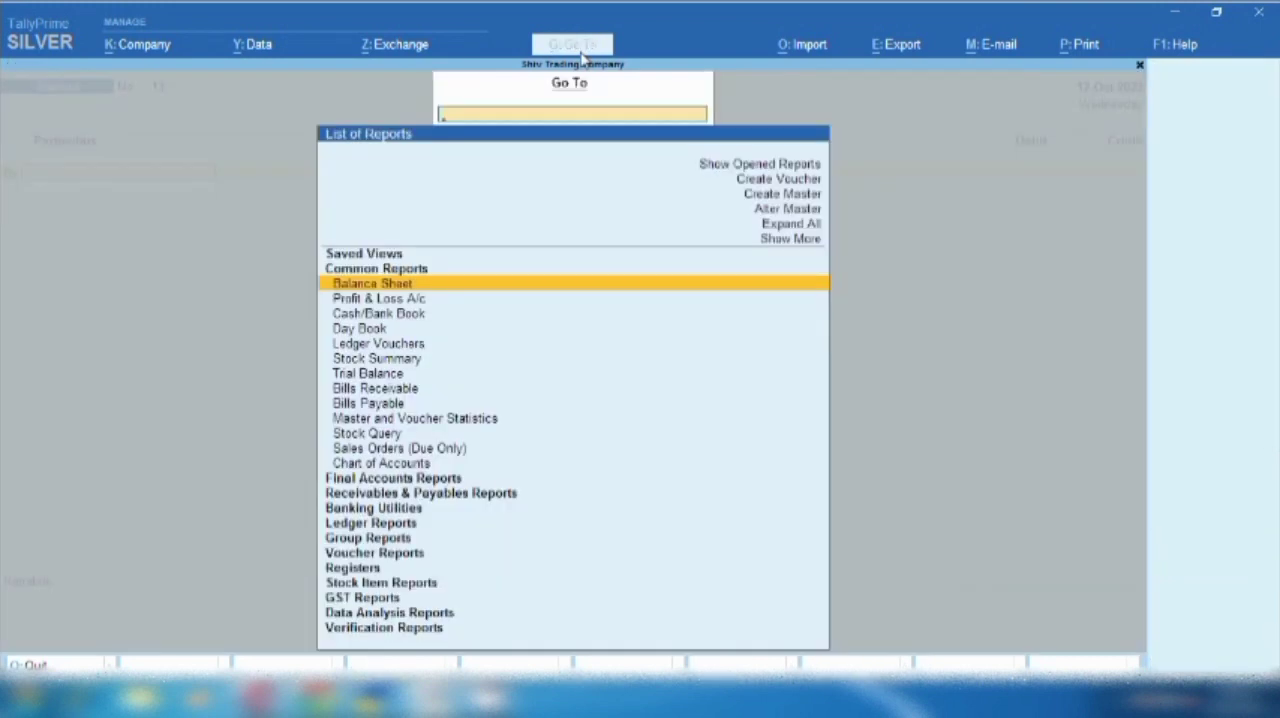
{"action": "key", "text": "Return"}
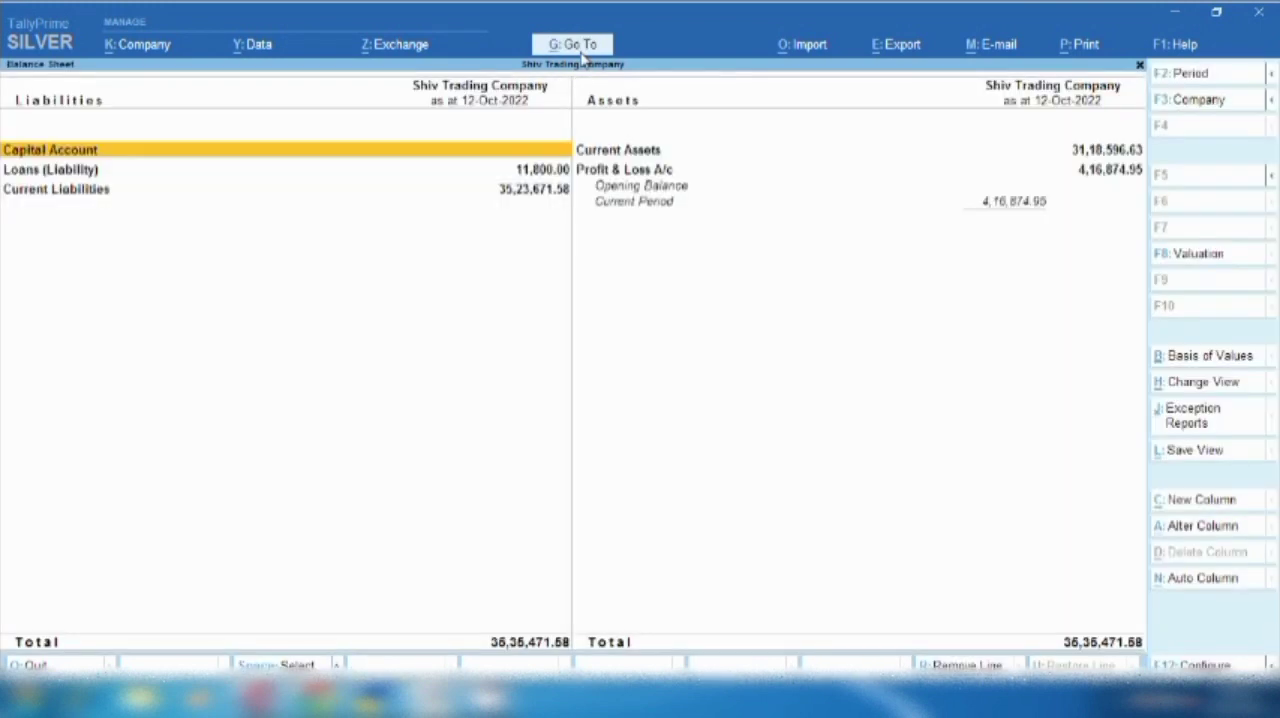
{"action": "key", "text": "Down"}
{"action": "key", "text": "Down"}
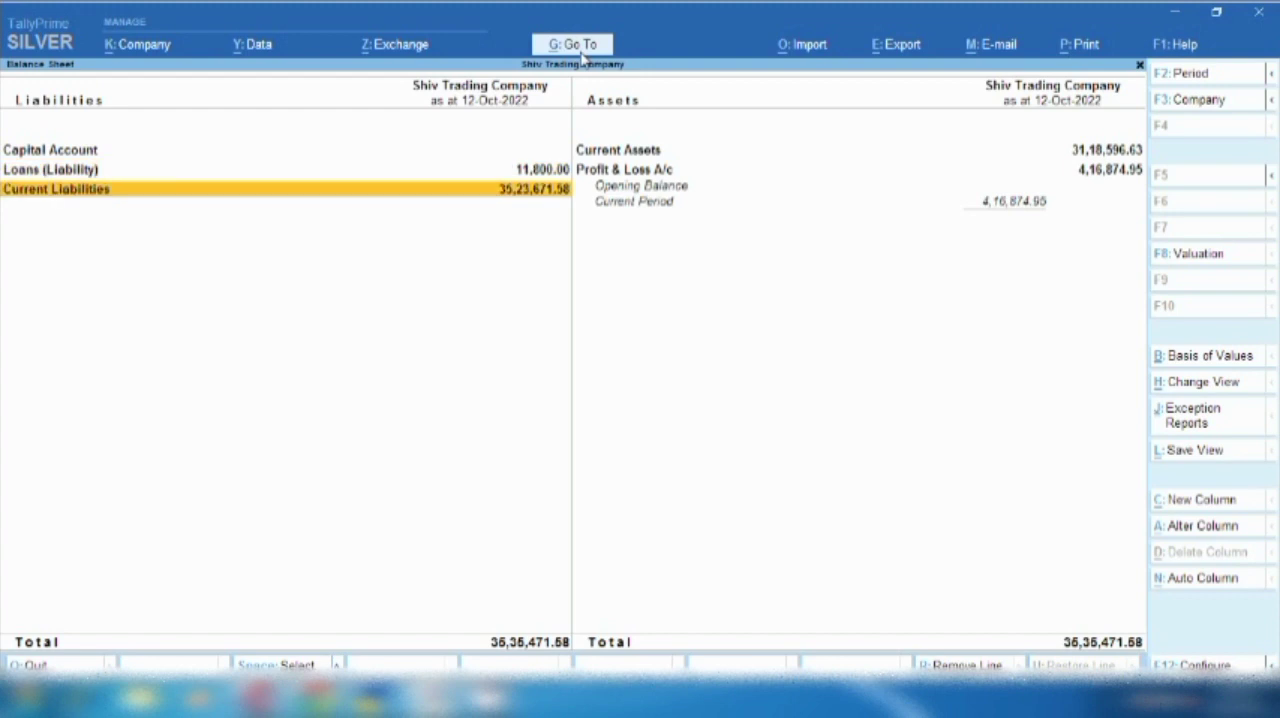
{"action": "key", "text": "Return"}
{"action": "key", "text": "Down"}
{"action": "key", "text": "Return"}
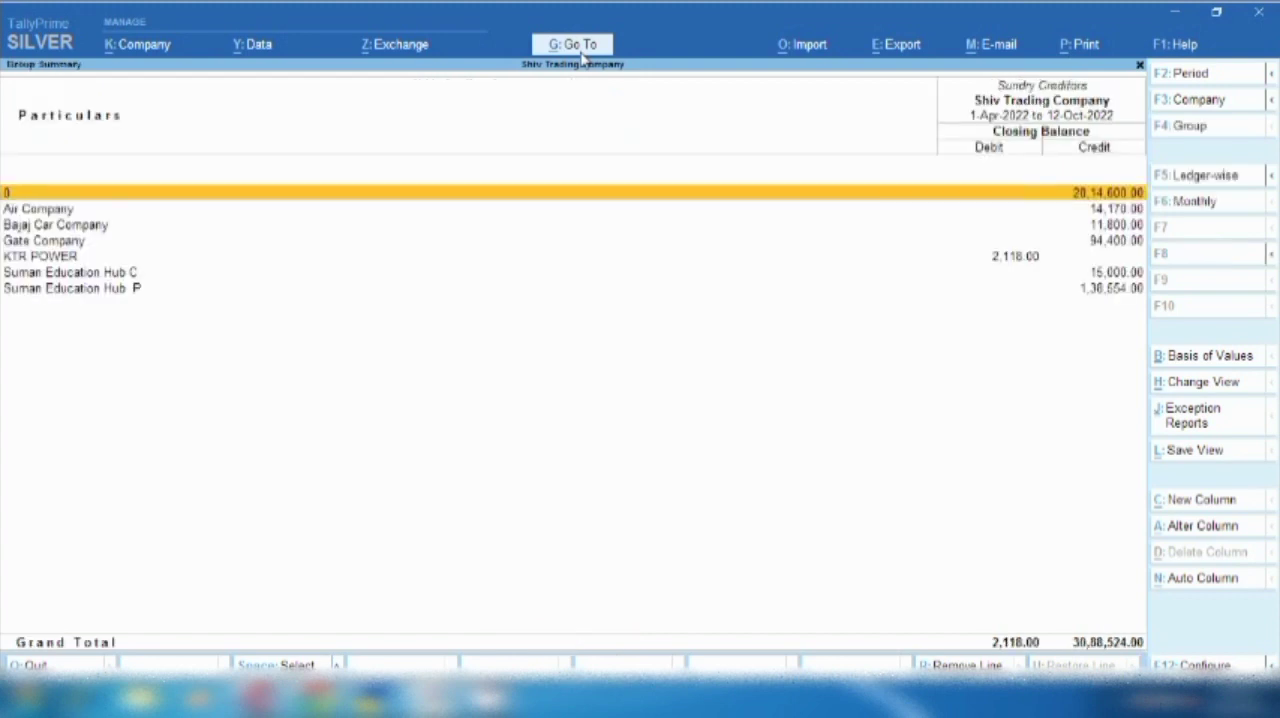
- Check Air Company's monthly summary under Sundry Creditors, then return to the Balance Sheet
{"action": "key", "text": "Down"}
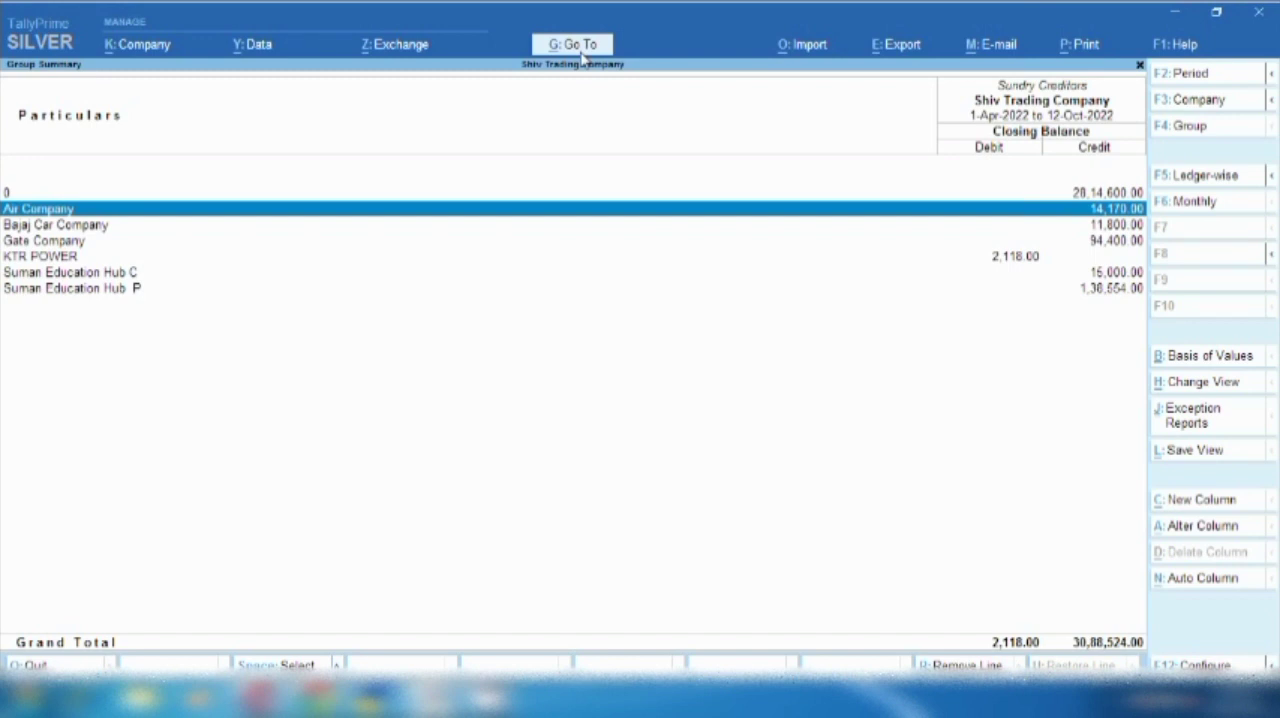
{"action": "key", "text": "Return"}
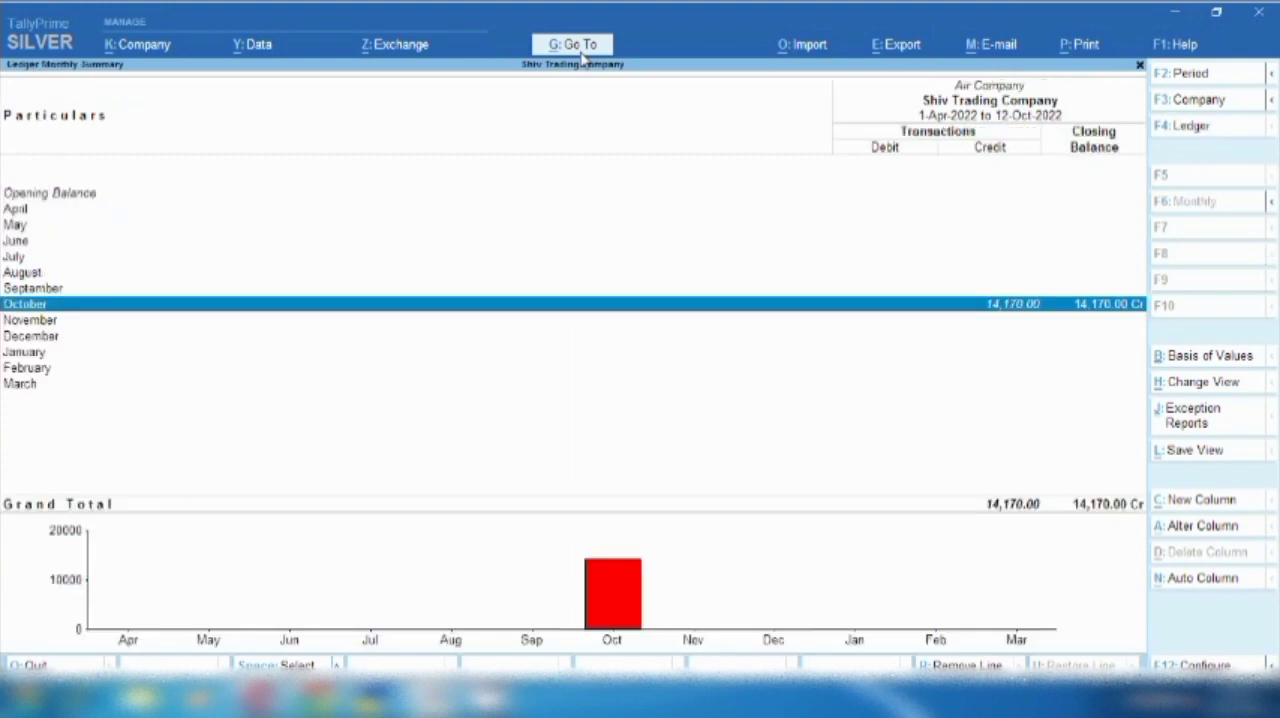
{"action": "key", "text": "Escape"}
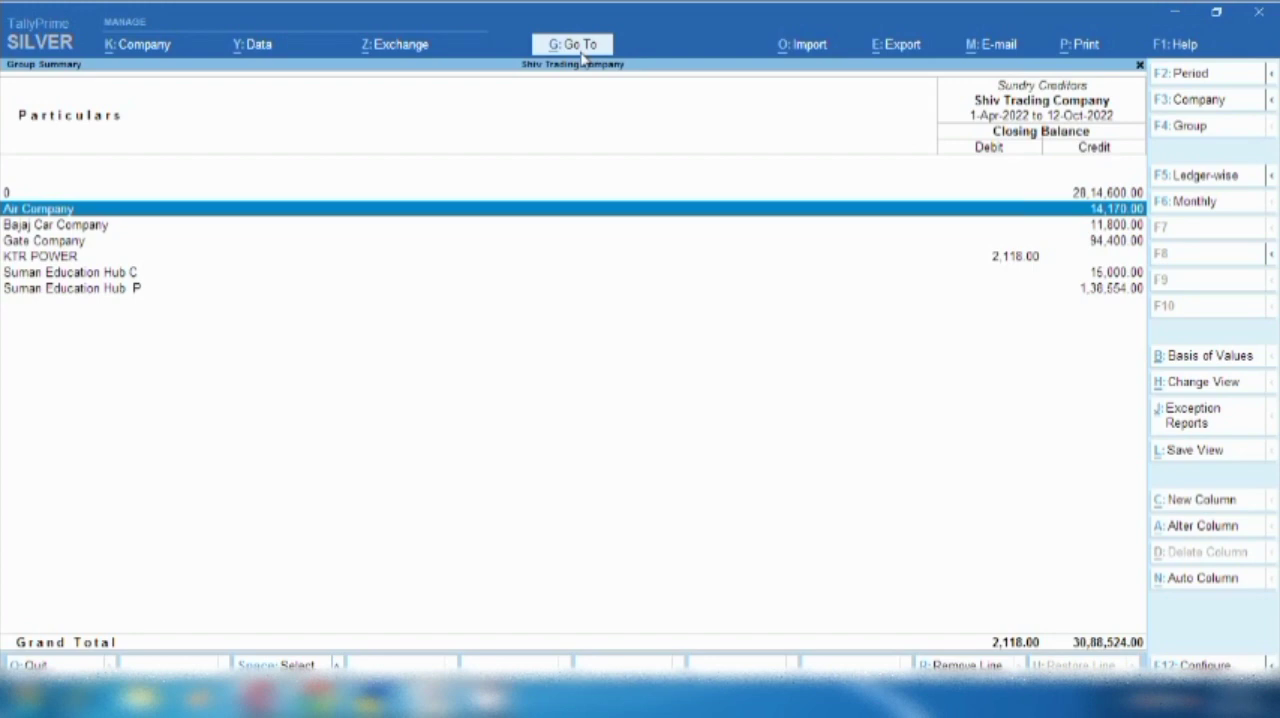
{"action": "key", "text": "space"}
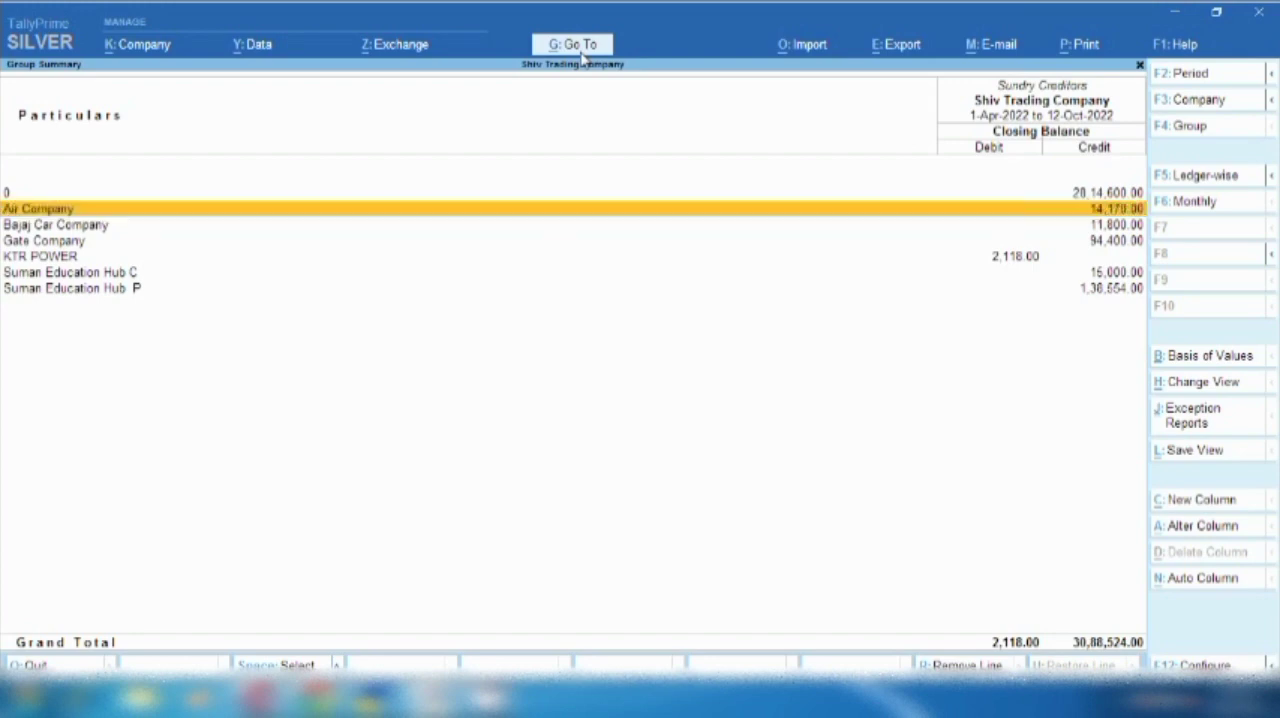
{"action": "key", "text": "Escape"}
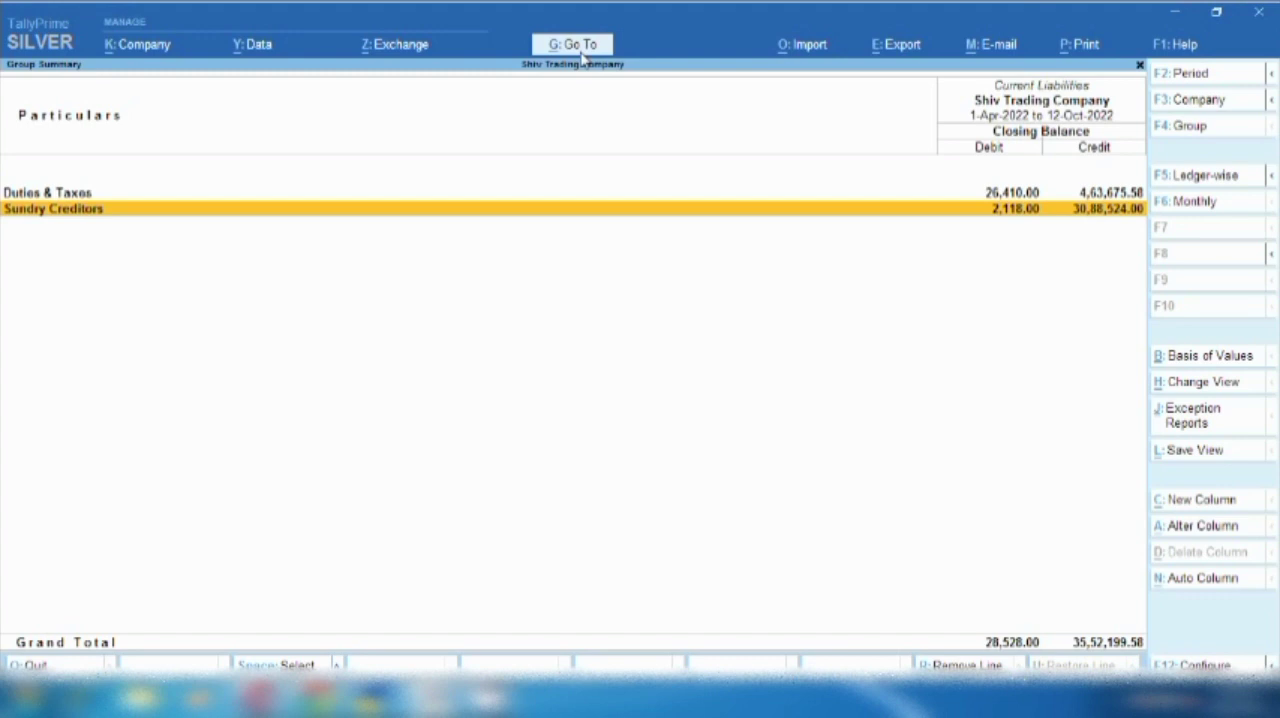
{"action": "key", "text": "Escape"}
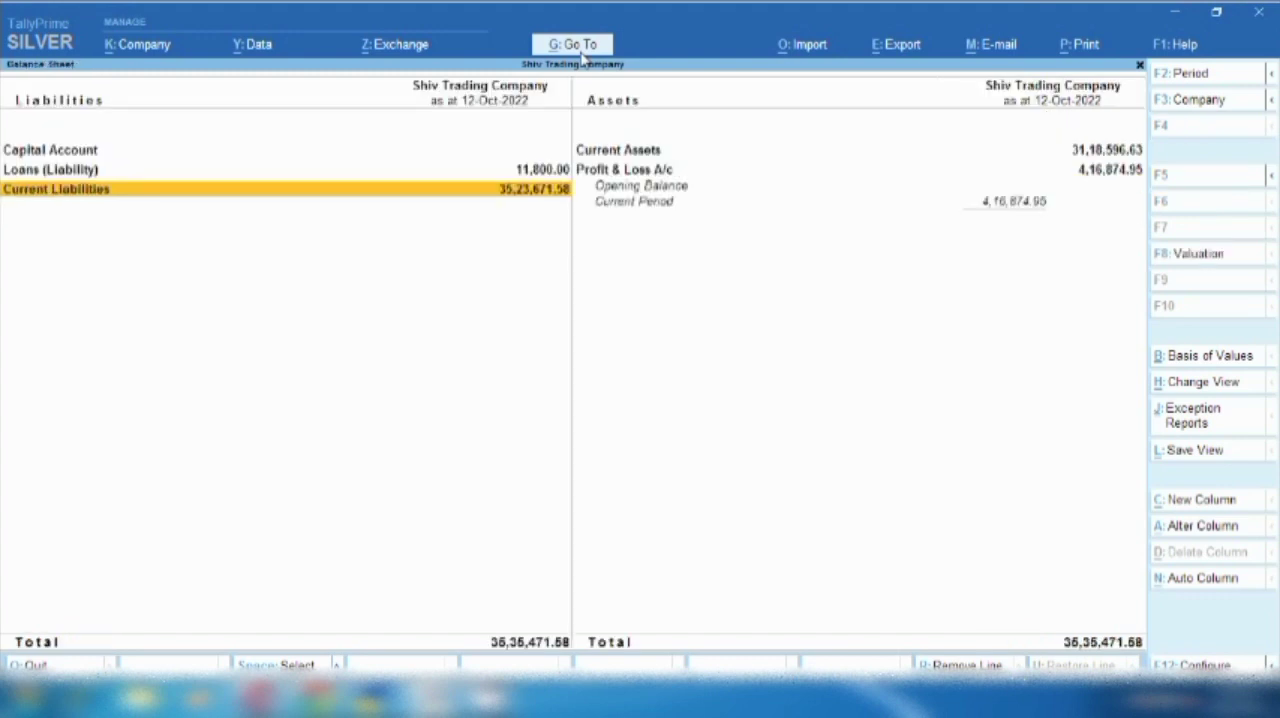
- Open the Profit & Loss A/c from the Balance Sheet and drill down into Indirect Expenses
{"action": "key", "text": "Right"}
{"action": "key", "text": "Return"}
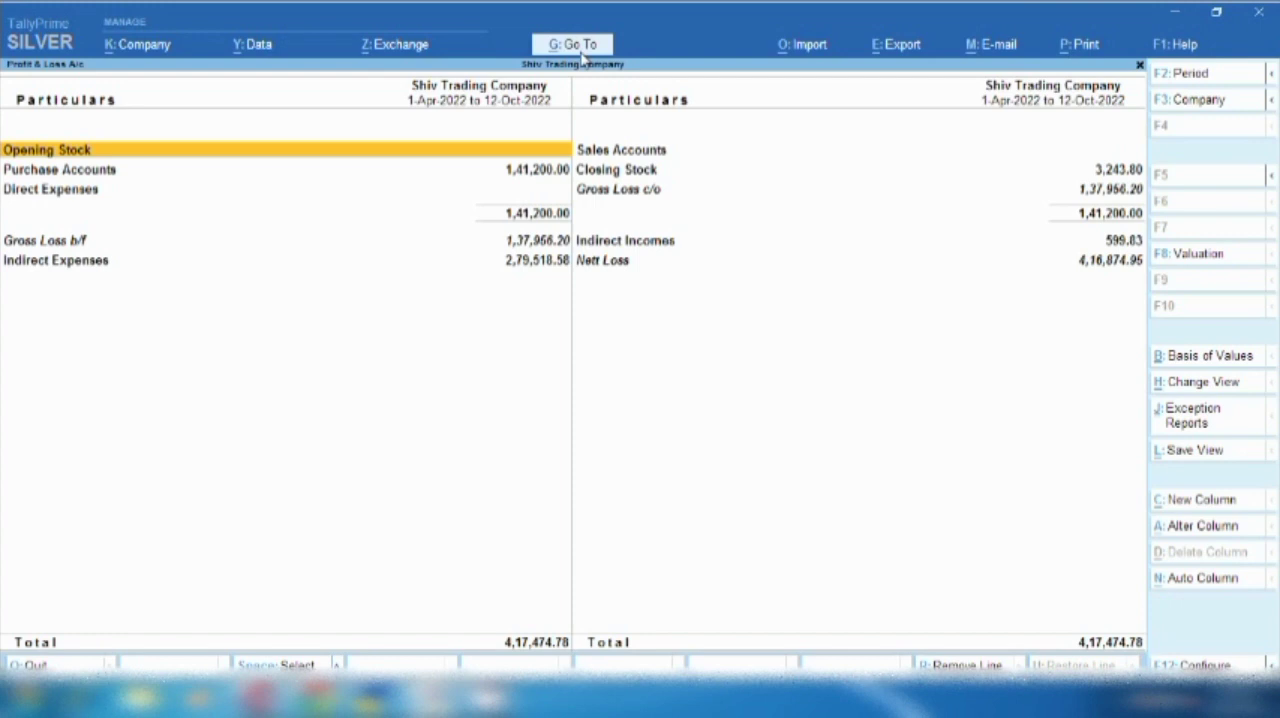
{"action": "key", "text": "Right"}
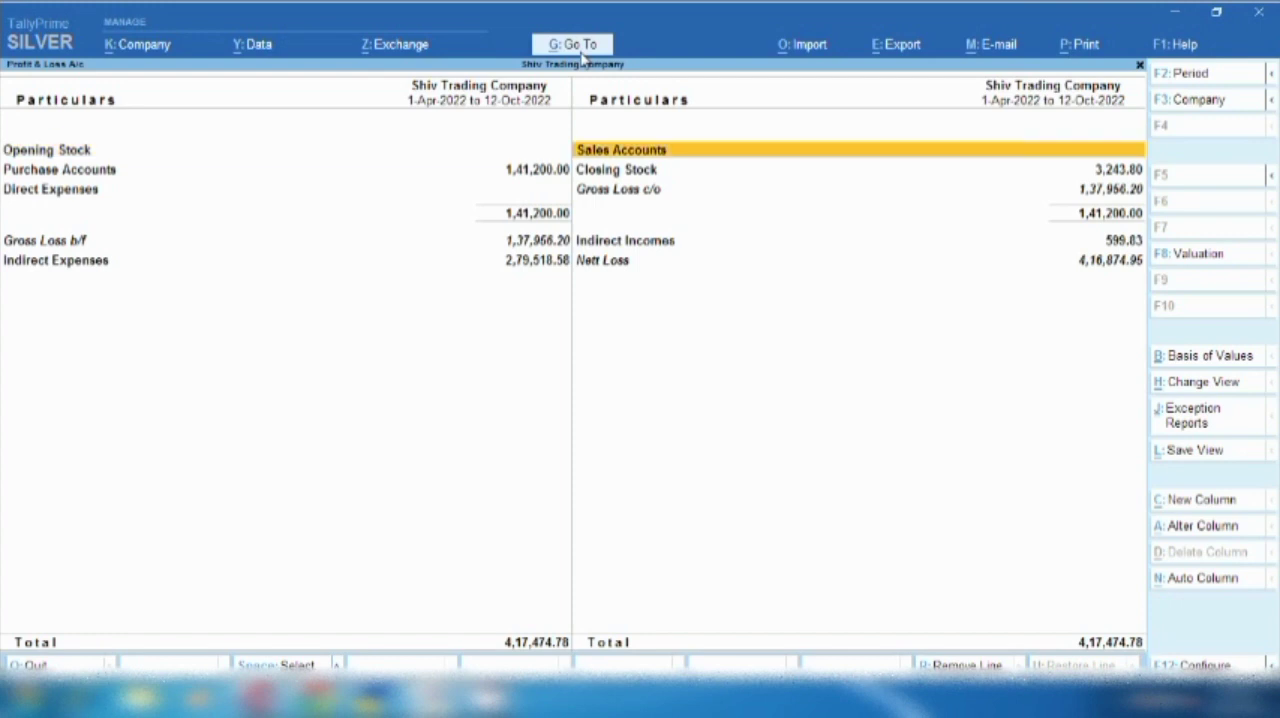
{"action": "key", "text": "Left"}
{"action": "key", "text": "Down"}
{"action": "key", "text": "Down"}
{"action": "key", "text": "Down"}
{"action": "key", "text": "Down"}
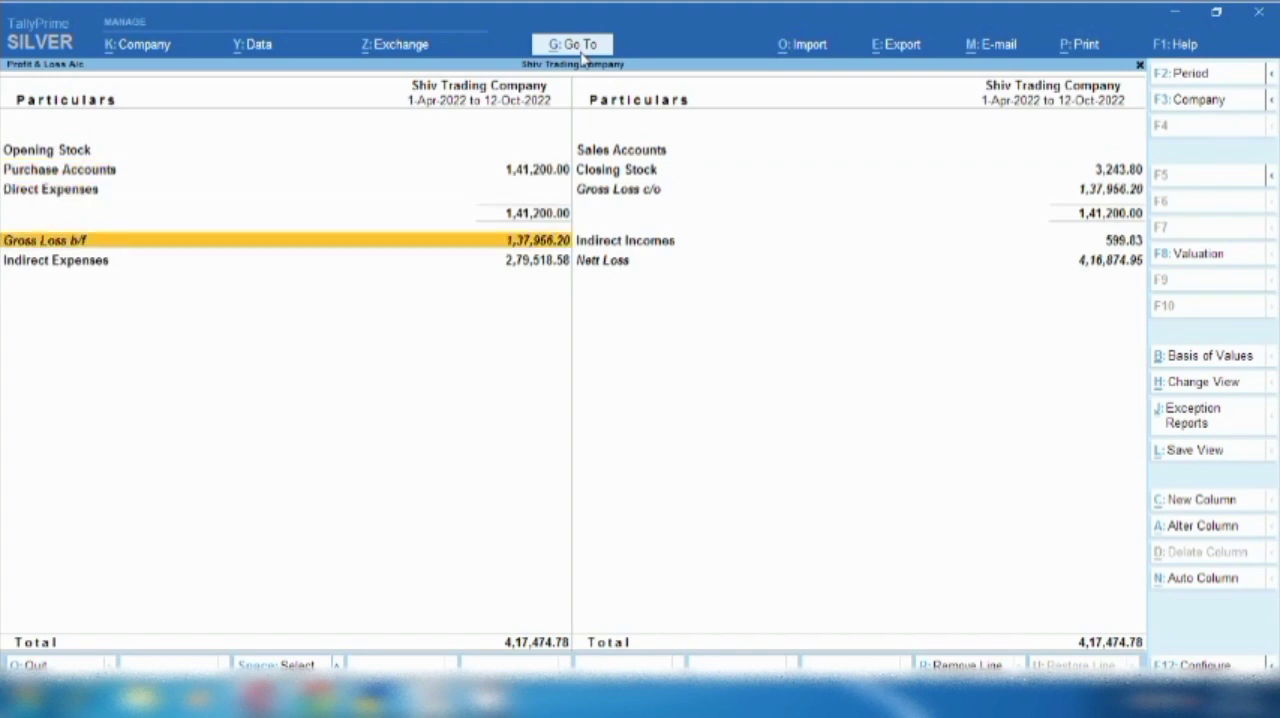
{"action": "key", "text": "Return"}
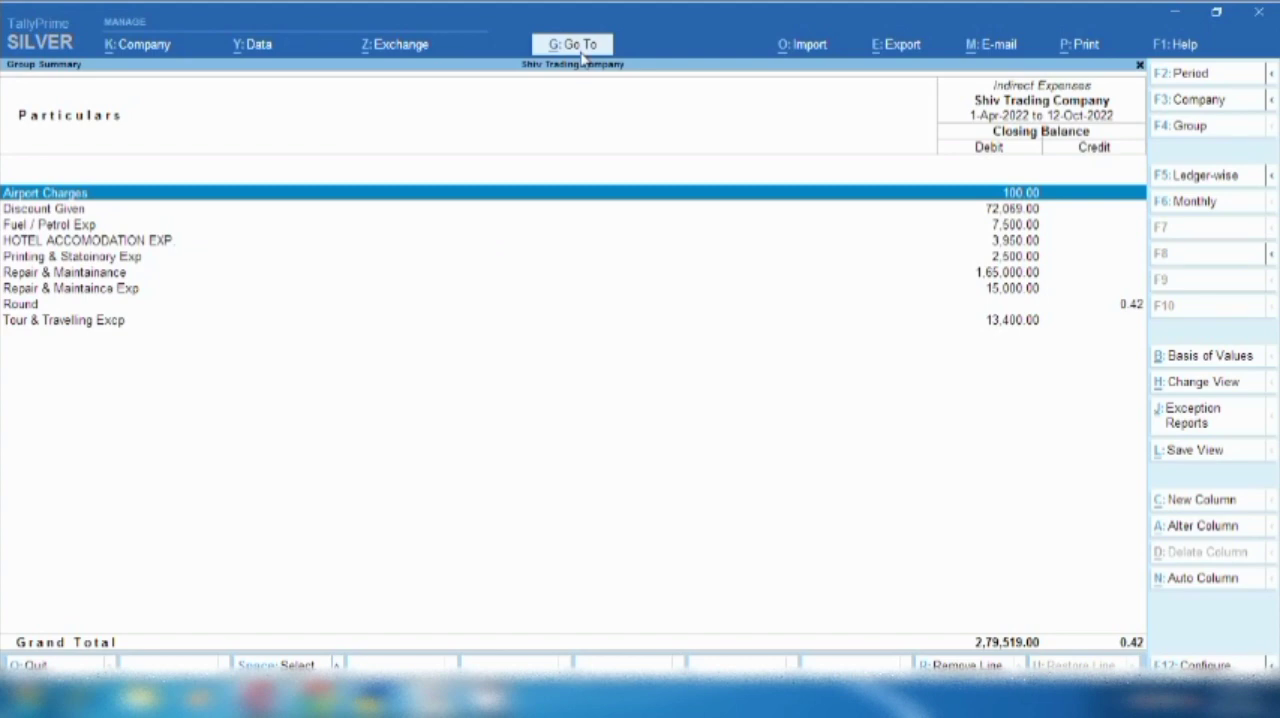
- Examine the Airport Charges and Tour & Travelling Excp entries in Indirect Expenses, then return to the Profit & Loss A/c
{"action": "key", "text": "Down"}
{"action": "key", "text": "Down"}
{"action": "key", "text": "Down"}
{"action": "key", "text": "Down"}
{"action": "key", "text": "Down"}
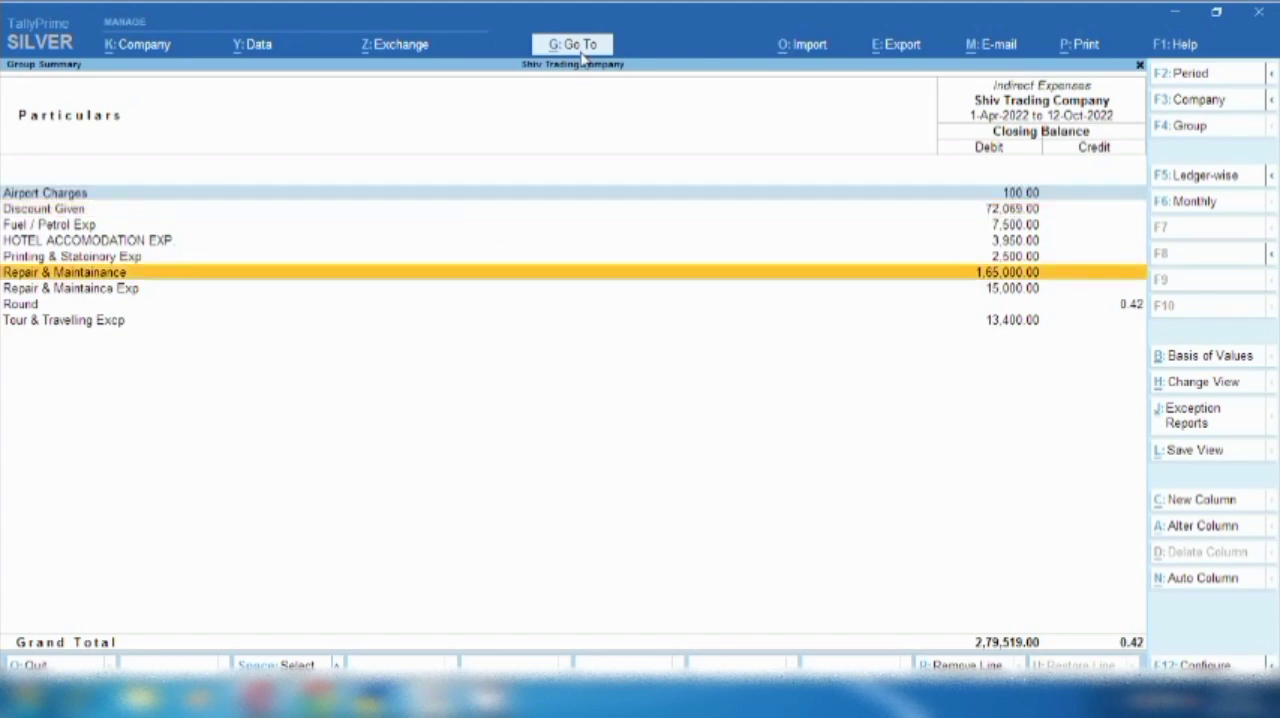
{"action": "key", "text": "Down"}
{"action": "key", "text": "Down"}
{"action": "key", "text": "Down"}
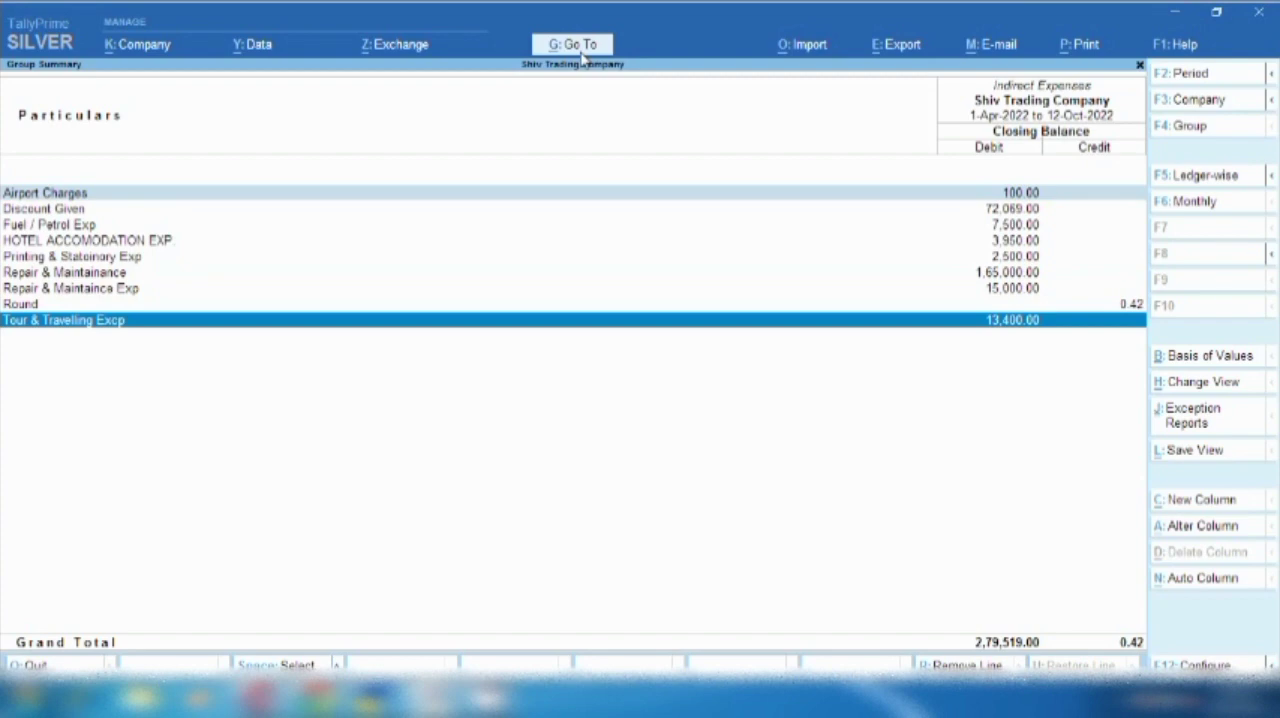
{"action": "key", "text": "space"}
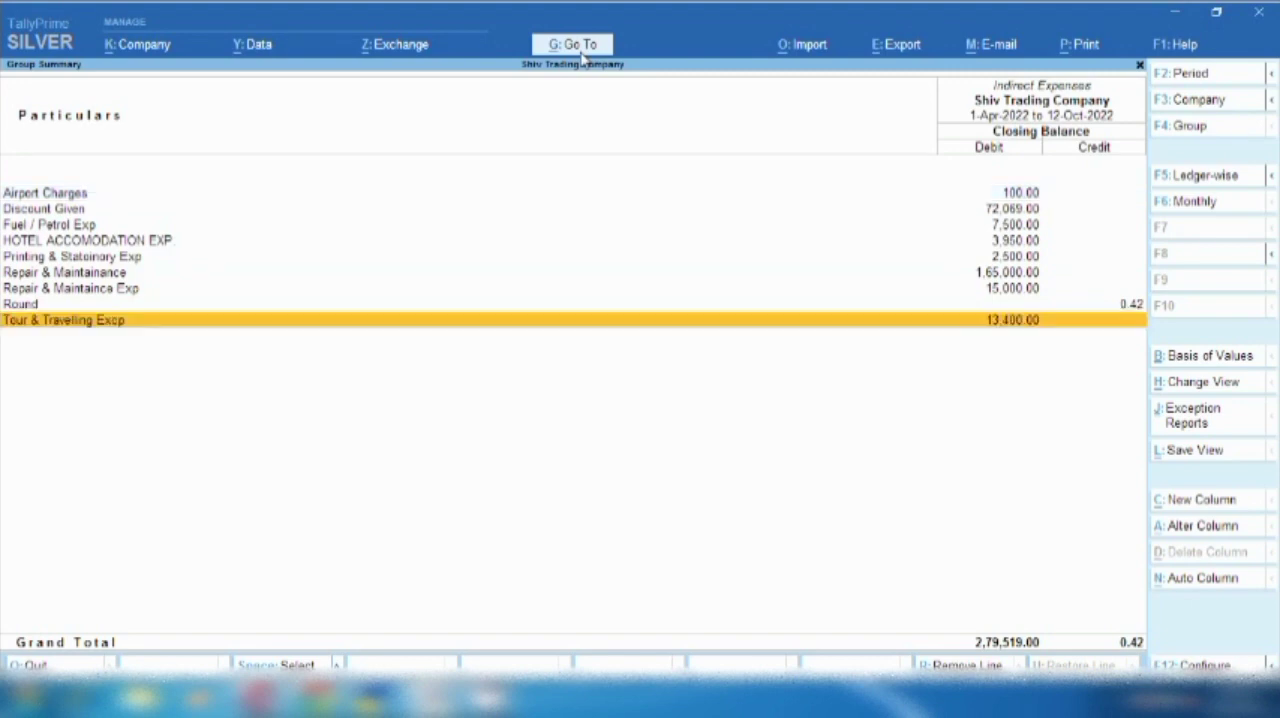
{"action": "key", "text": "Escape"}
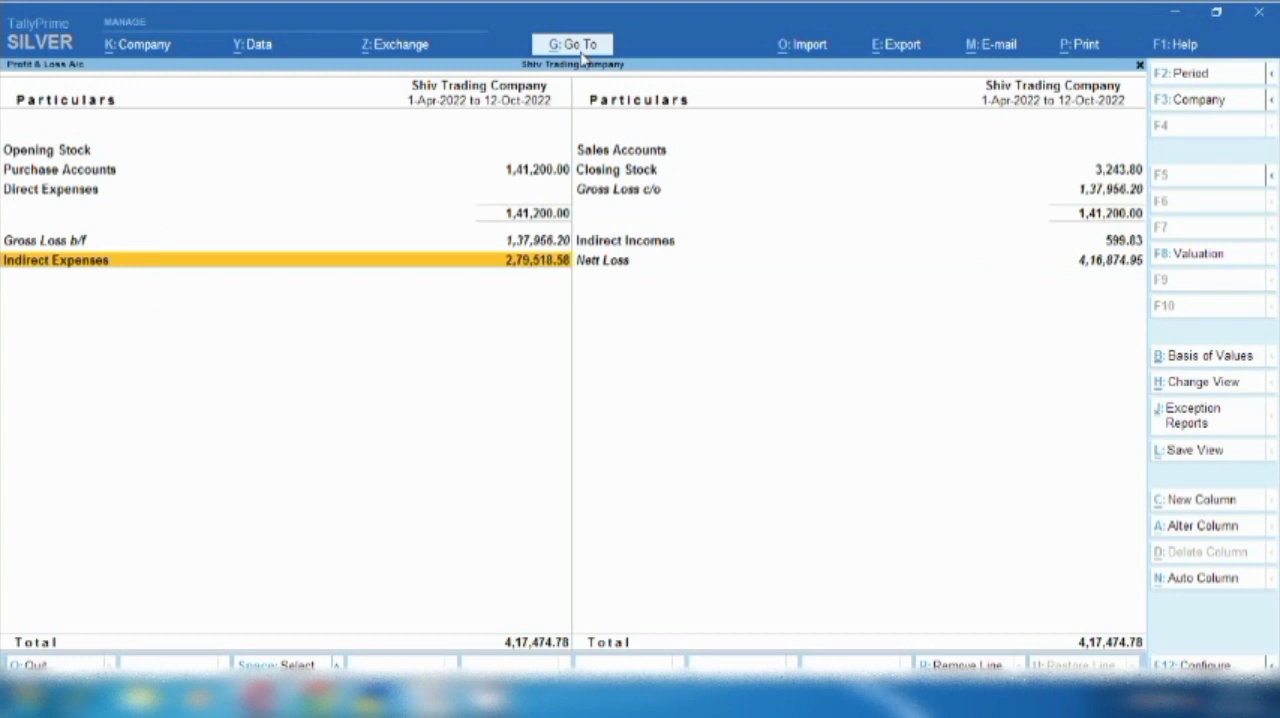
- Open the Ledger Vouchers report for the Air Company ledger
{"action": "left_click", "coordinate": [580, 54]}
{"action": "key", "text": "Down"}
{"action": "key", "text": "Down"}
{"action": "key", "text": "Down"}
{"action": "key", "text": "Down"}
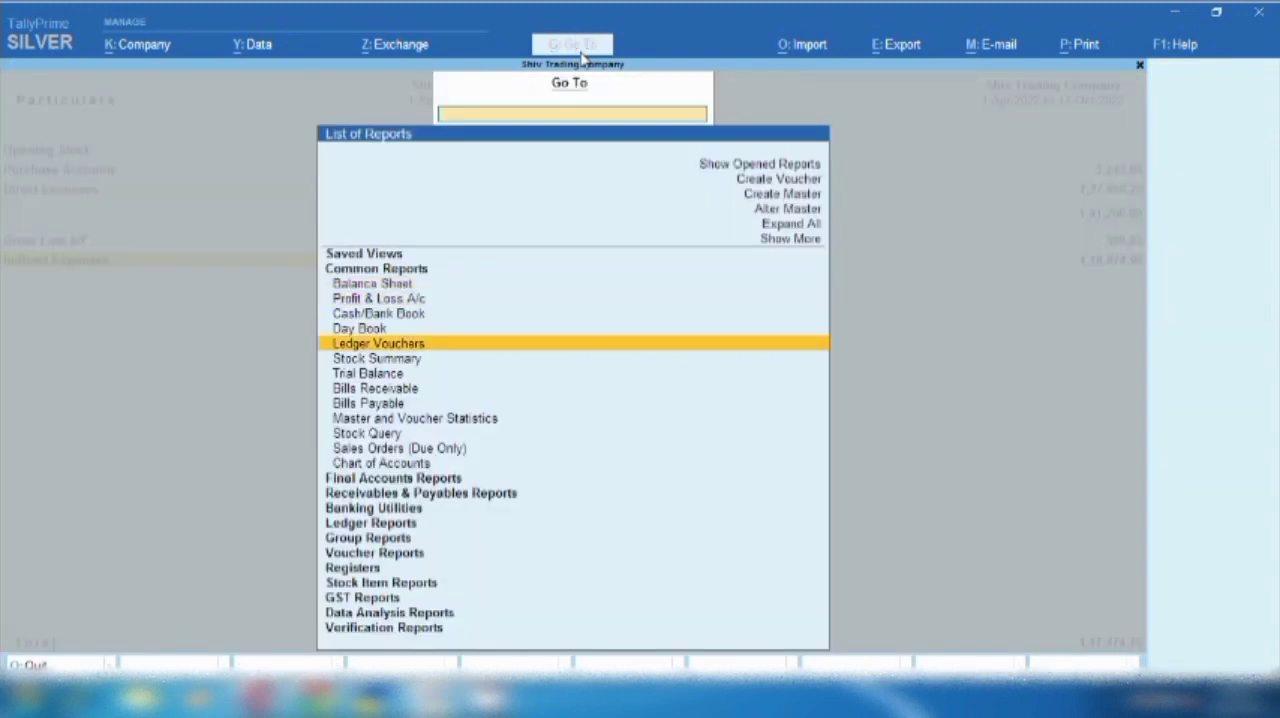
{"action": "key", "text": "Down"}
{"action": "key", "text": "Down"}
{"action": "key", "text": "Down"}
{"action": "key", "text": "Down"}
{"action": "key", "text": "Down"}
{"action": "key", "text": "Down"}
{"action": "key", "text": "Down"}
{"action": "key", "text": "Down"}
{"action": "key", "text": "Down"}
{"action": "key", "text": "Down"}
{"action": "key", "text": "Down"}
{"action": "key", "text": "Down"}
{"action": "key", "text": "Return"}
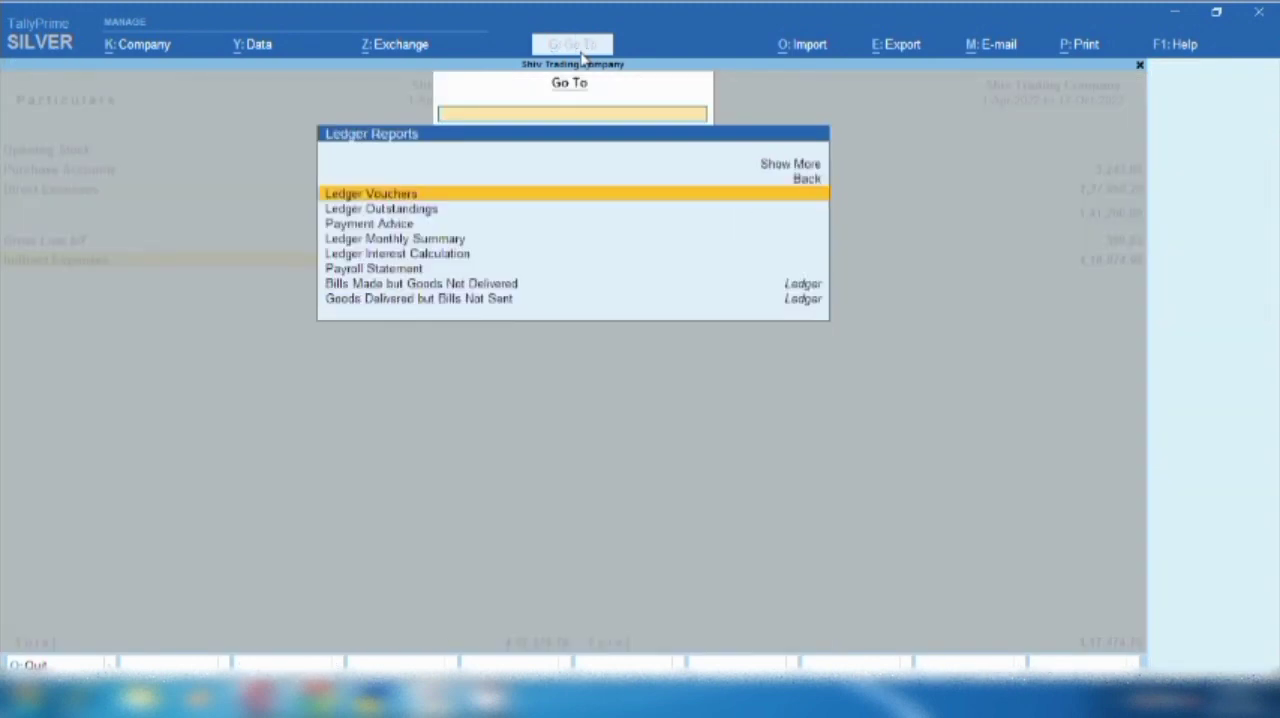
{"action": "key", "text": "Return"}
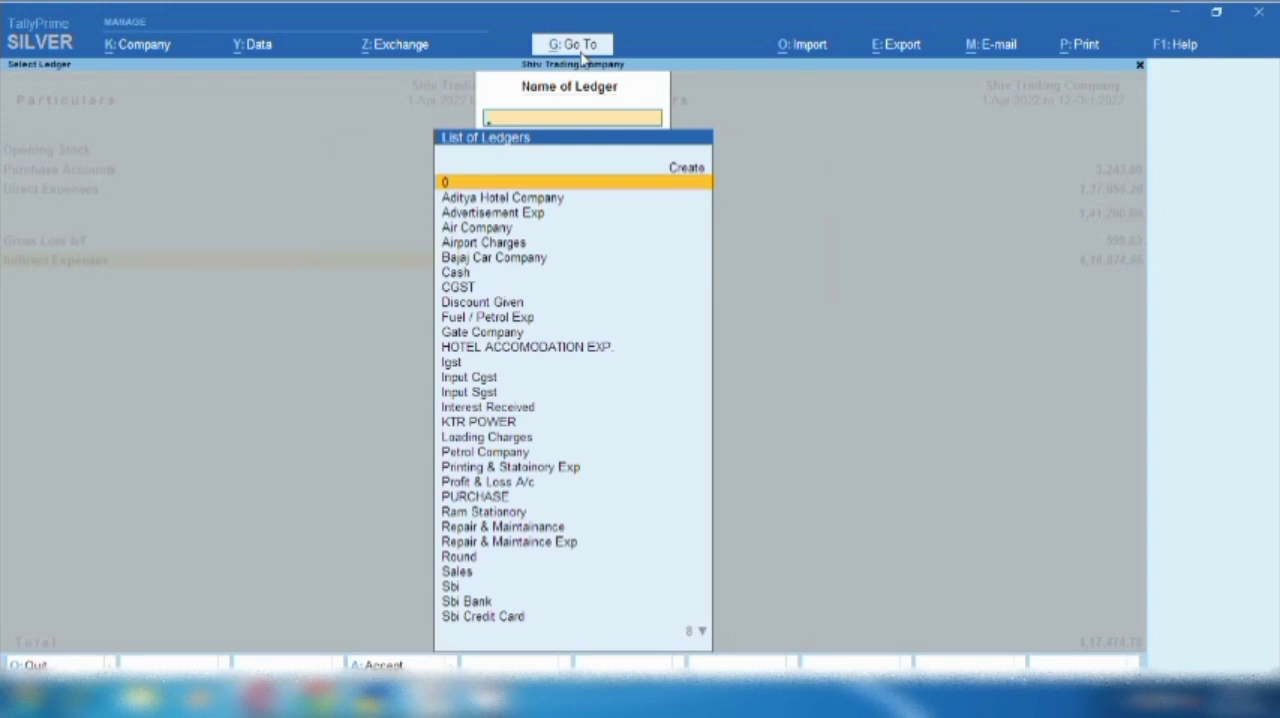
{"action": "type", "text": "Air"}
{"action": "key", "text": "Down"}
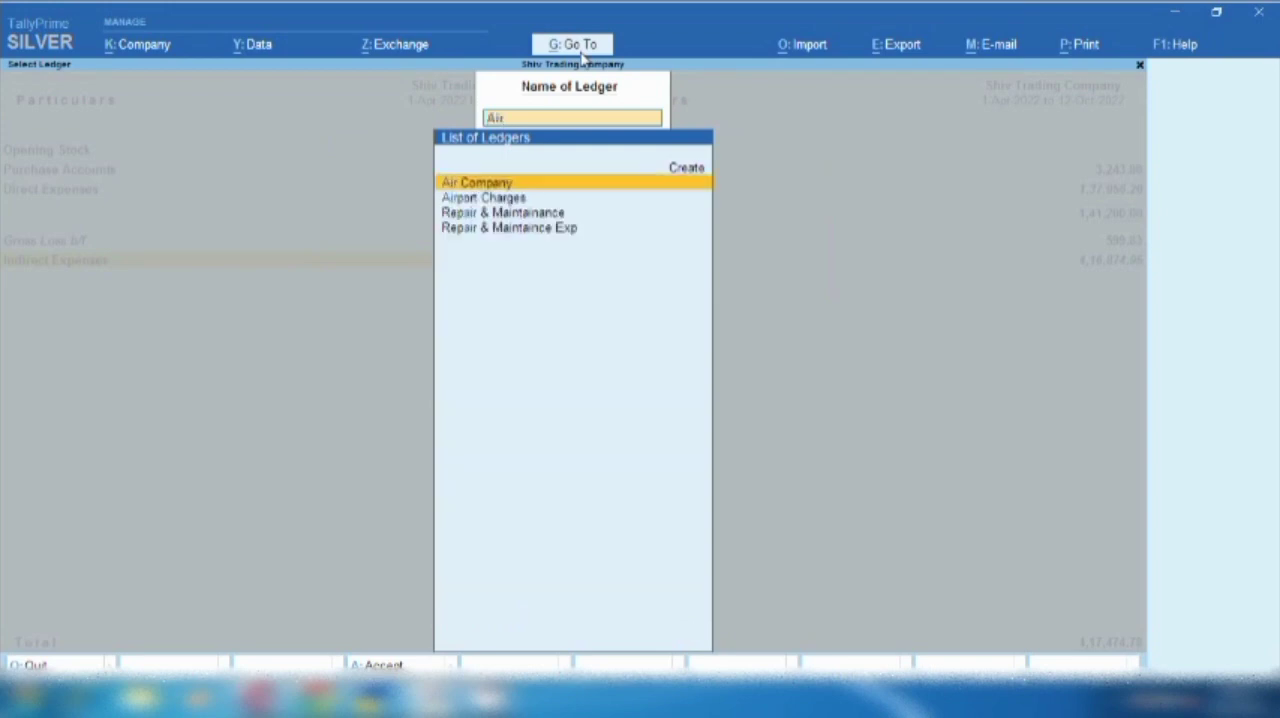
{"action": "key", "text": "Return"}
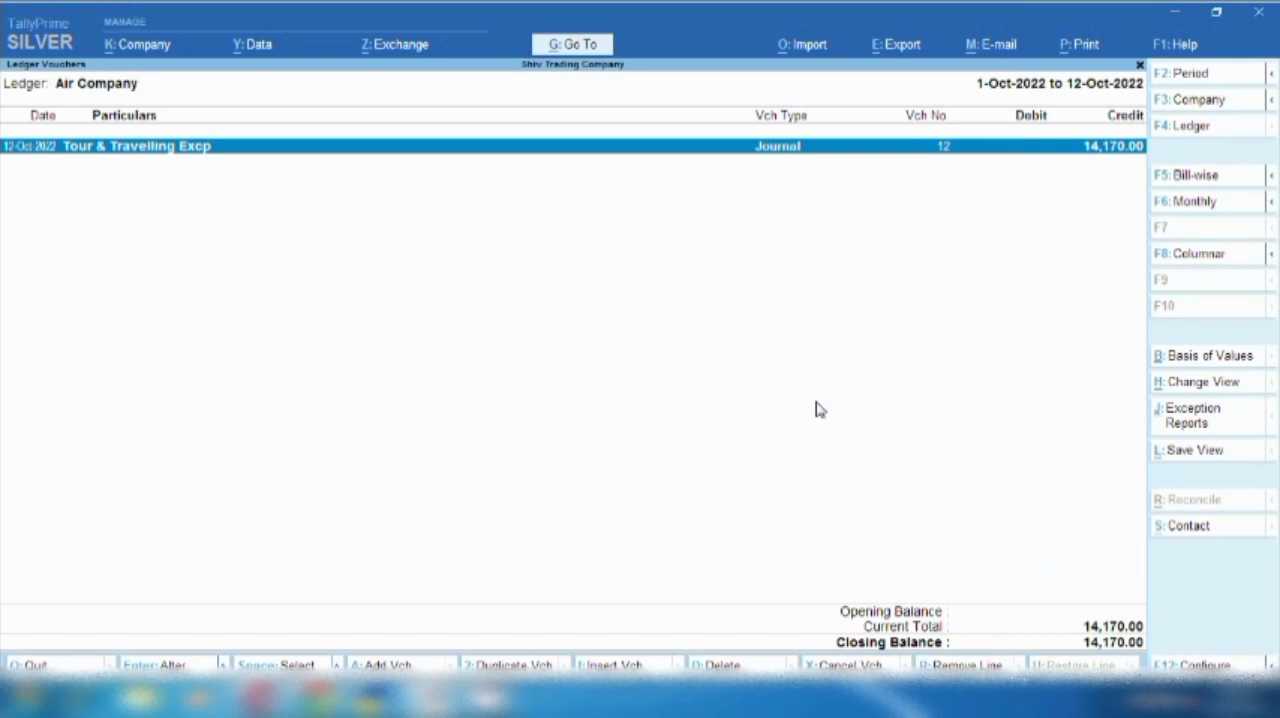
- Add a new voucher from the ledger report, switch it to Payment, and date it 13-Oct-2022
{"action": "key", "text": "alt"}
{"action": "key", "text": "alt+a"}
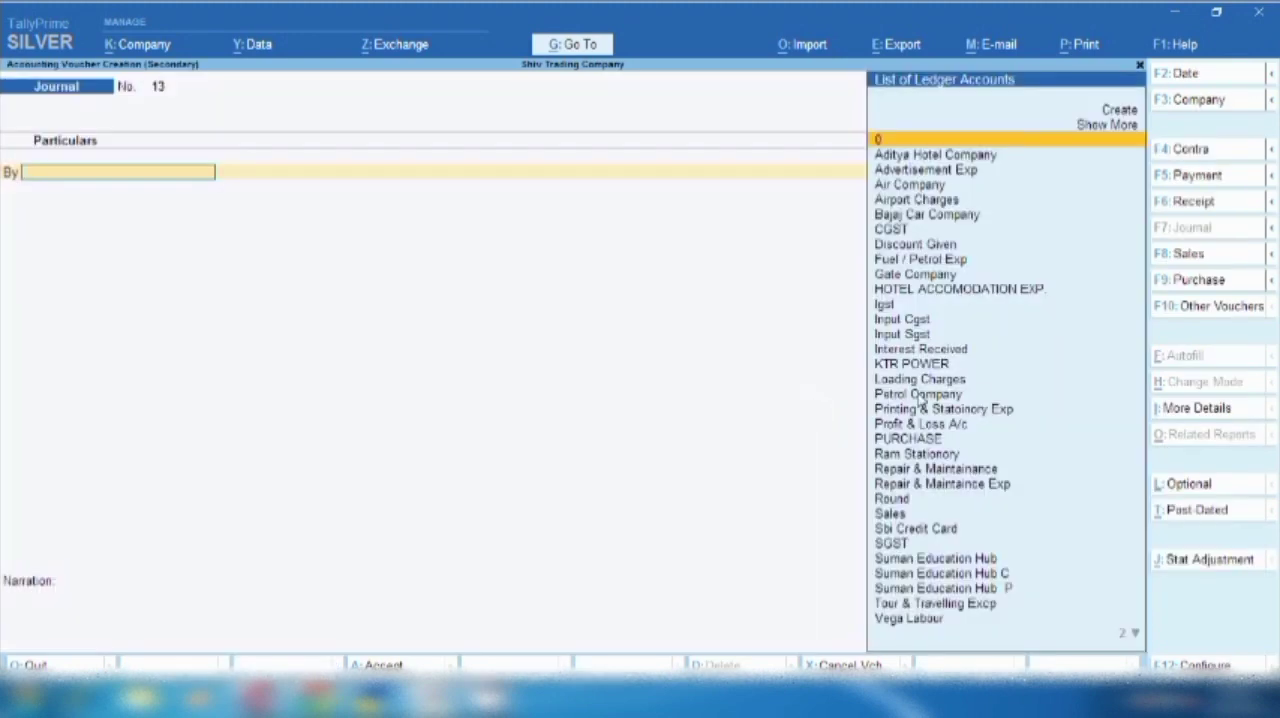
{"action": "left_click", "coordinate": [1200, 182]}
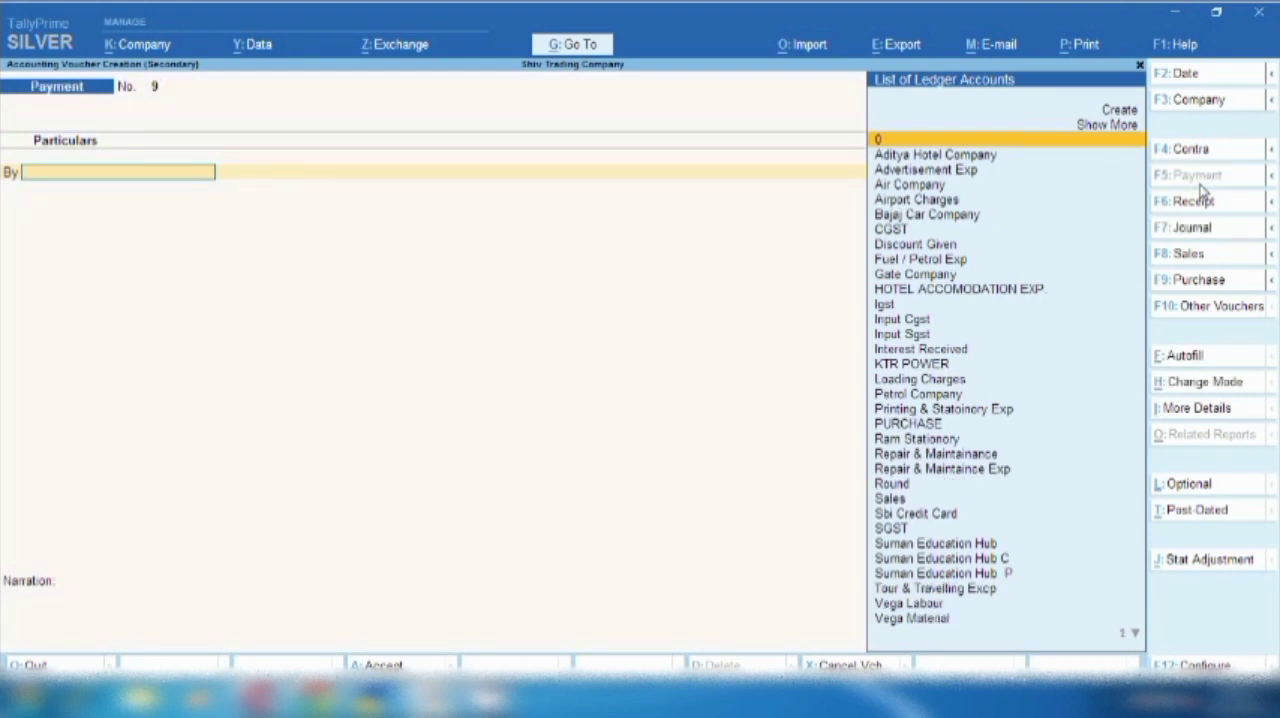
{"action": "key", "text": "F2"}
{"action": "key", "text": "Return"}
- Debit Air Company with 14,170 and allocate the full amount as Agst Ref to pending bill 12
{"action": "type", "text": "Air"}
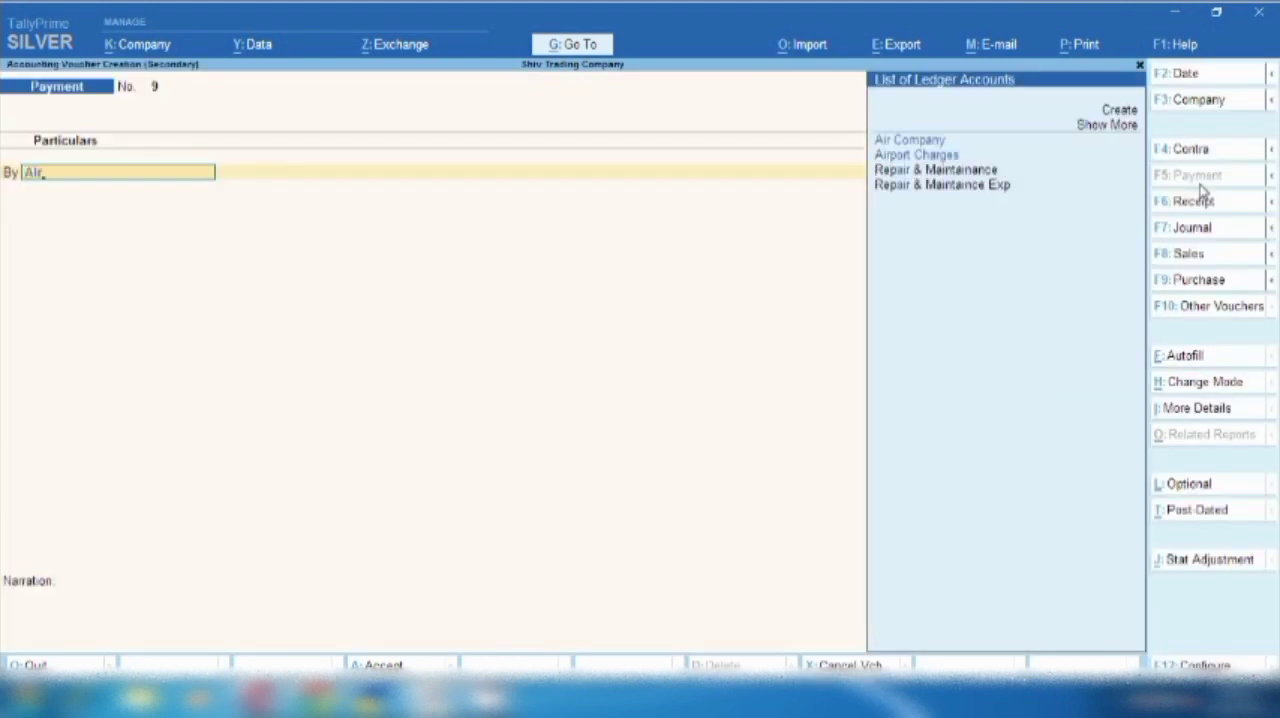
{"action": "key", "text": "Return"}
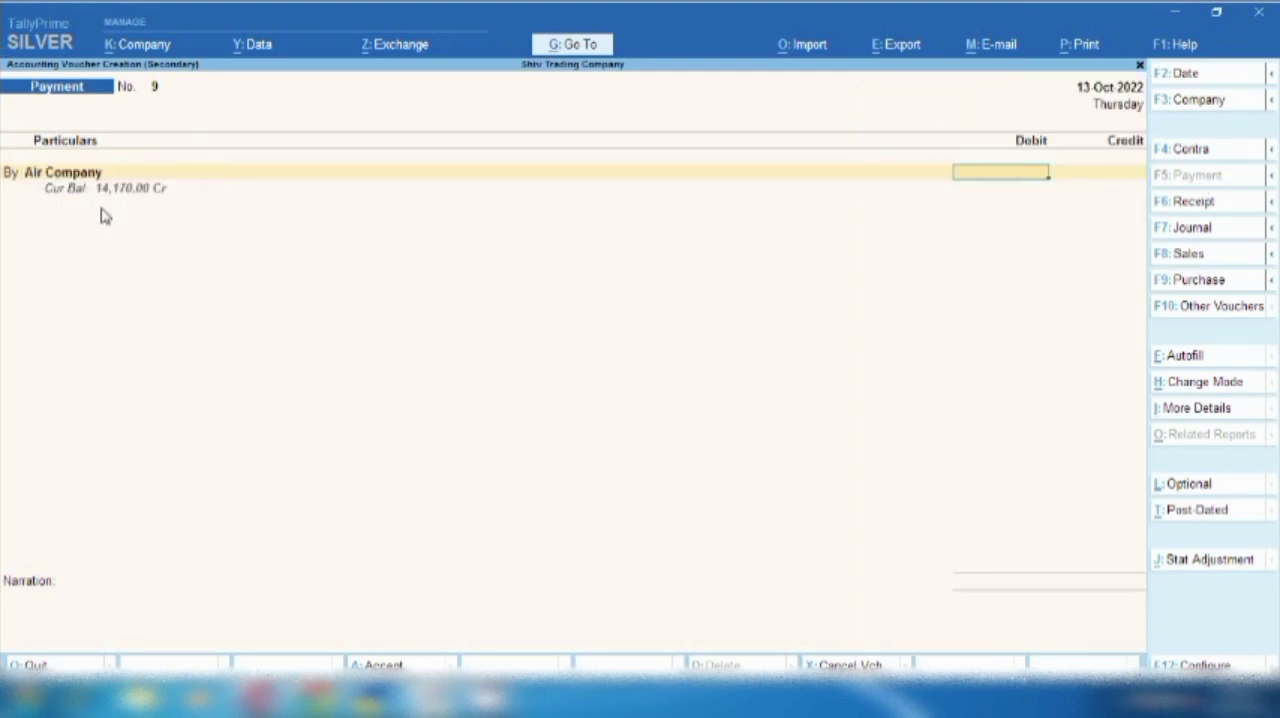
{"action": "type", "text": "70"}
{"action": "key", "text": "Return"}
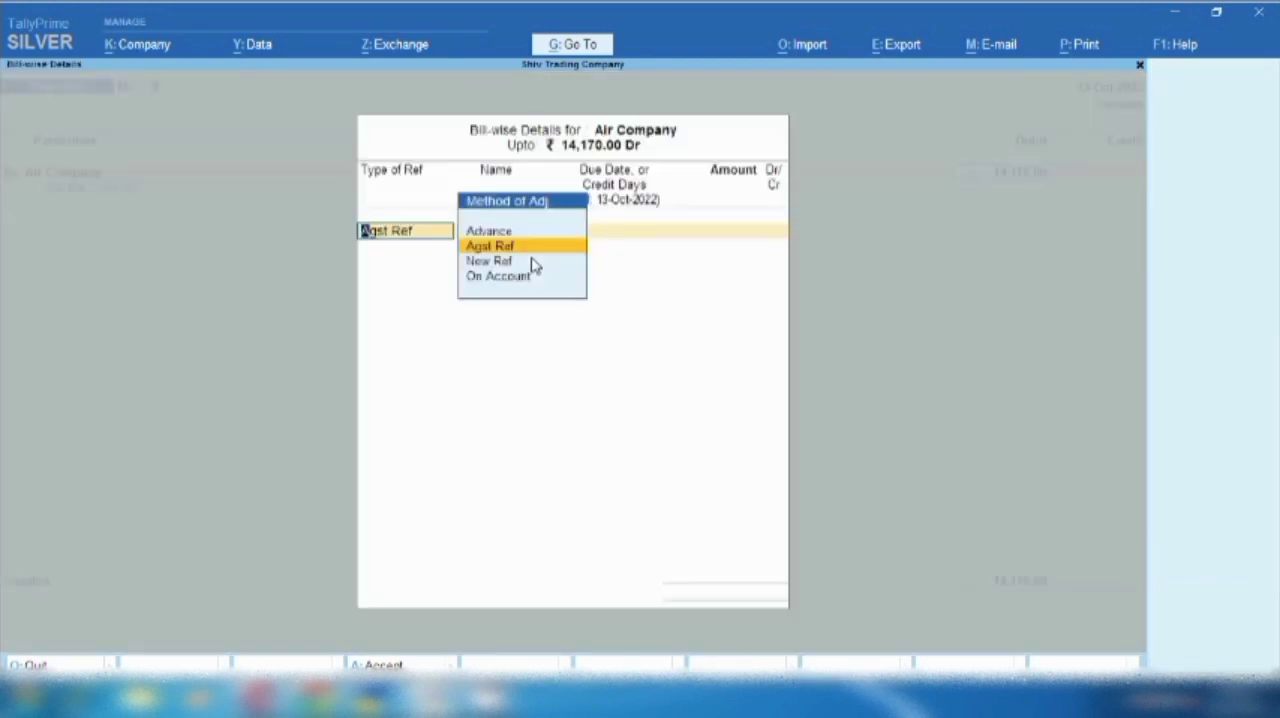
{"action": "key", "text": "Return"}
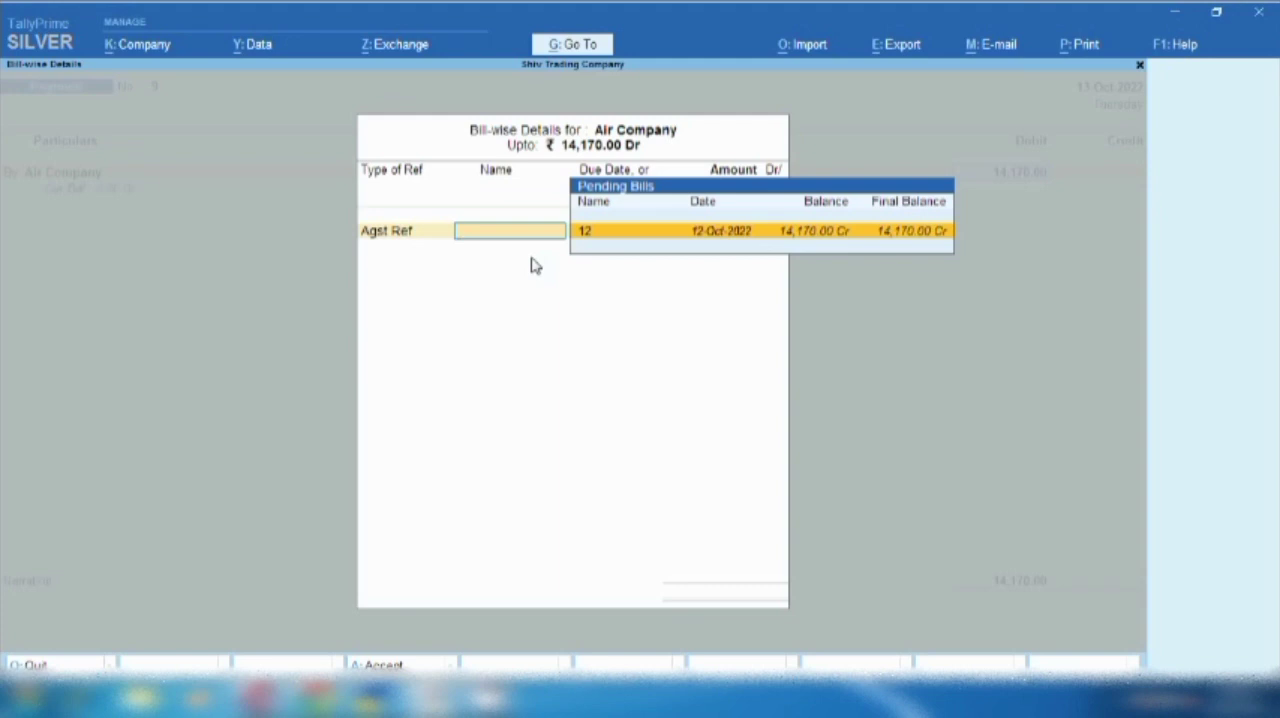
{"action": "key", "text": "Return"}
{"action": "key", "text": "Return"}
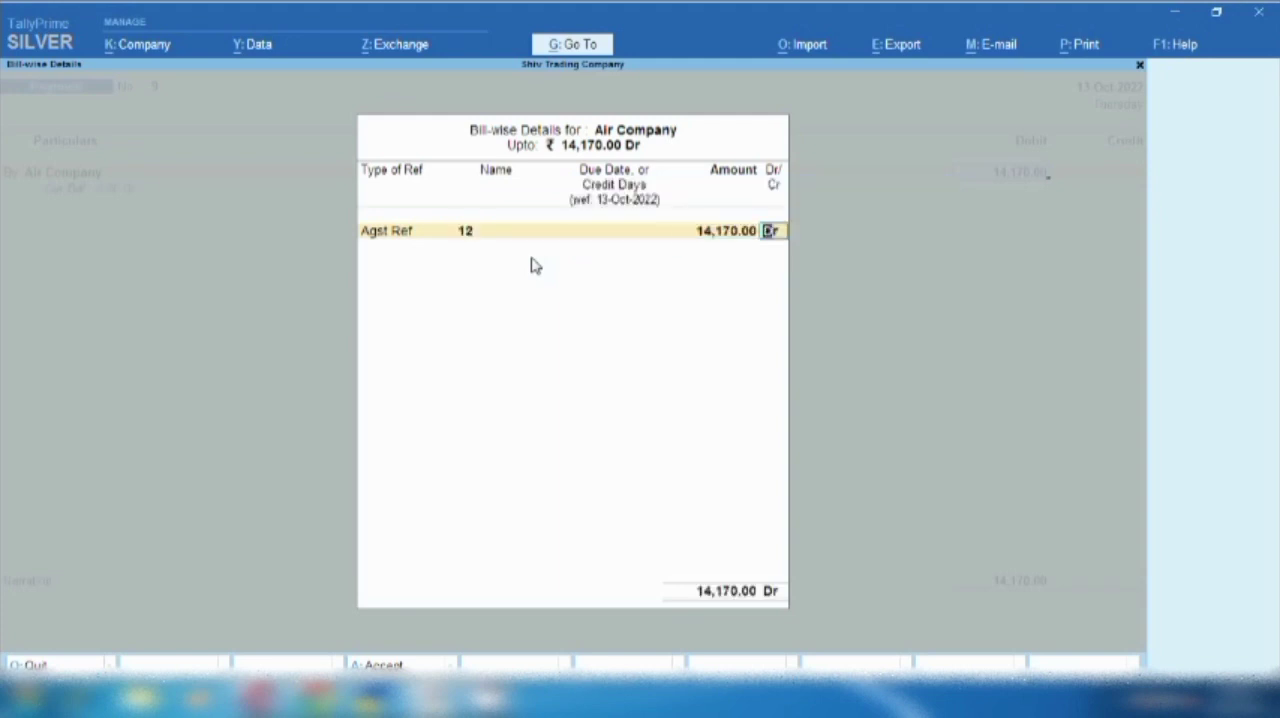
{"action": "key", "text": "Return"}
{"action": "key", "text": "Return"}
- Credit Sbi with 14,170, keep the proposed cheque allocation for Air Company, and save the payment voucher without a narration
{"action": "type", "text": "sbi"}
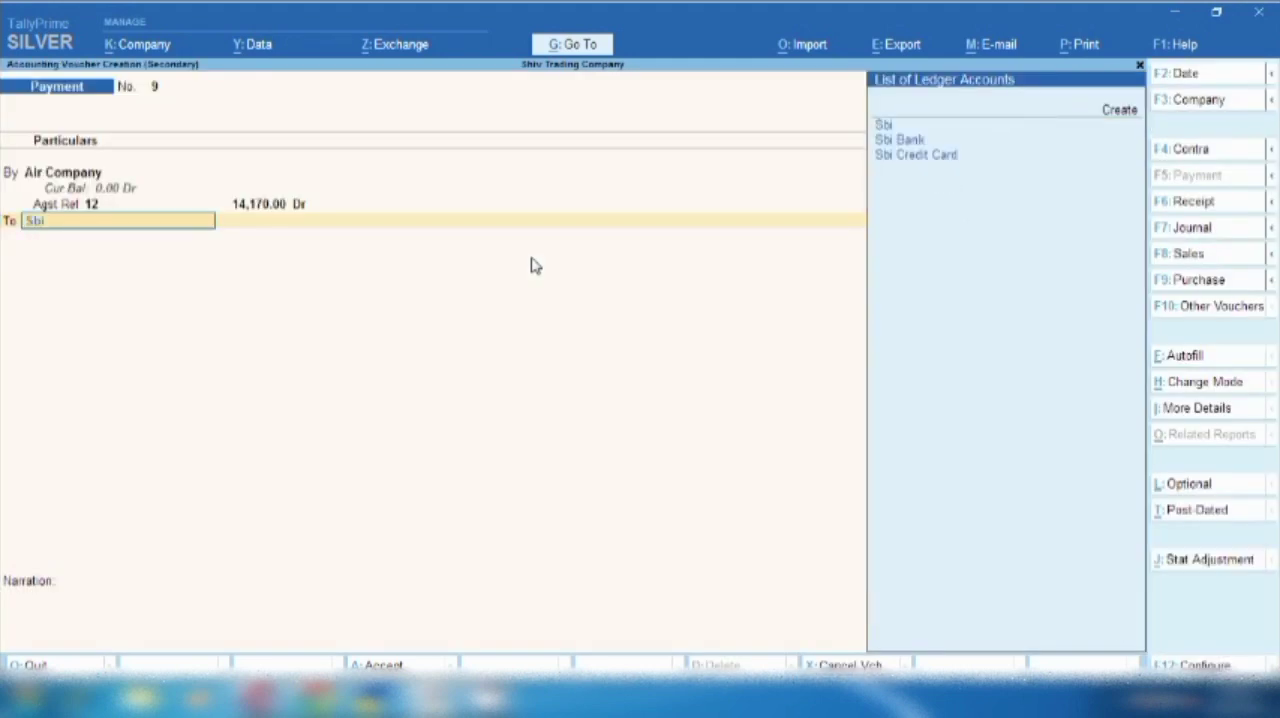
{"action": "key", "text": "Return"}
{"action": "key", "text": "Return"}
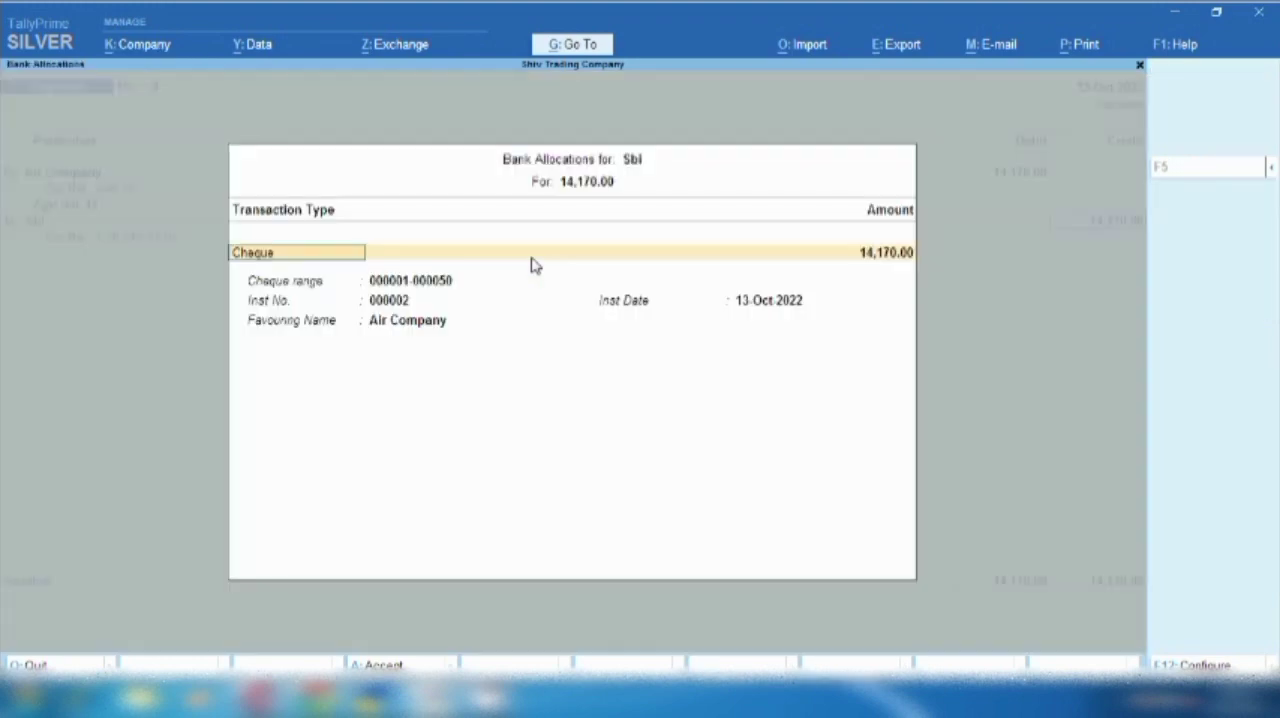
{"action": "key", "text": "Return"}
{"action": "key", "text": "Return"}
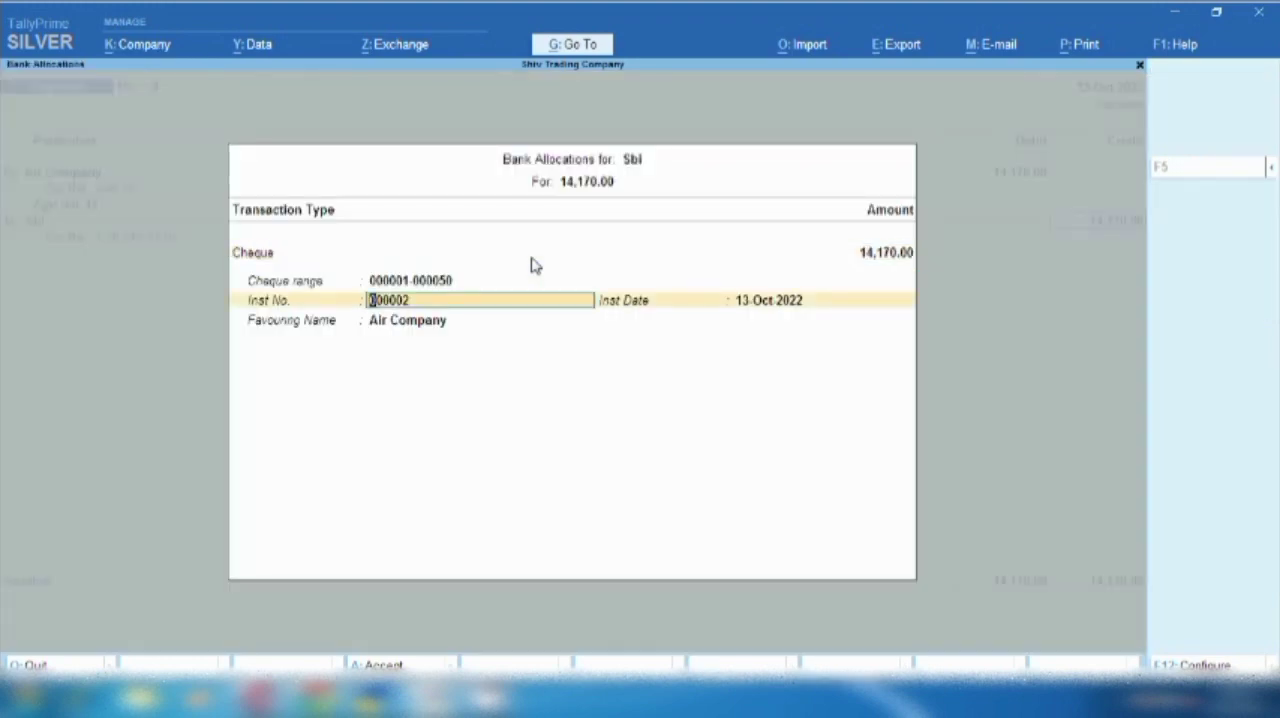
{"action": "key", "text": "Return"}
{"action": "key", "text": "Return"}
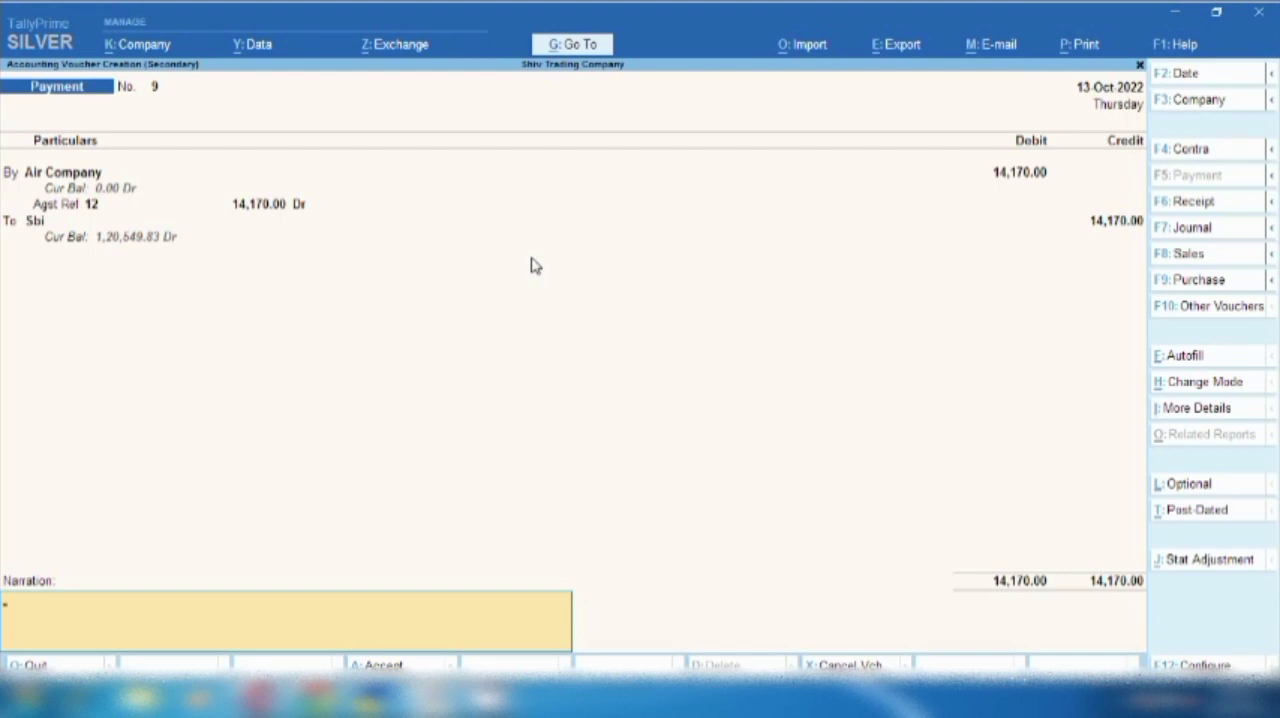
{"action": "key", "text": "ctrl+a"}
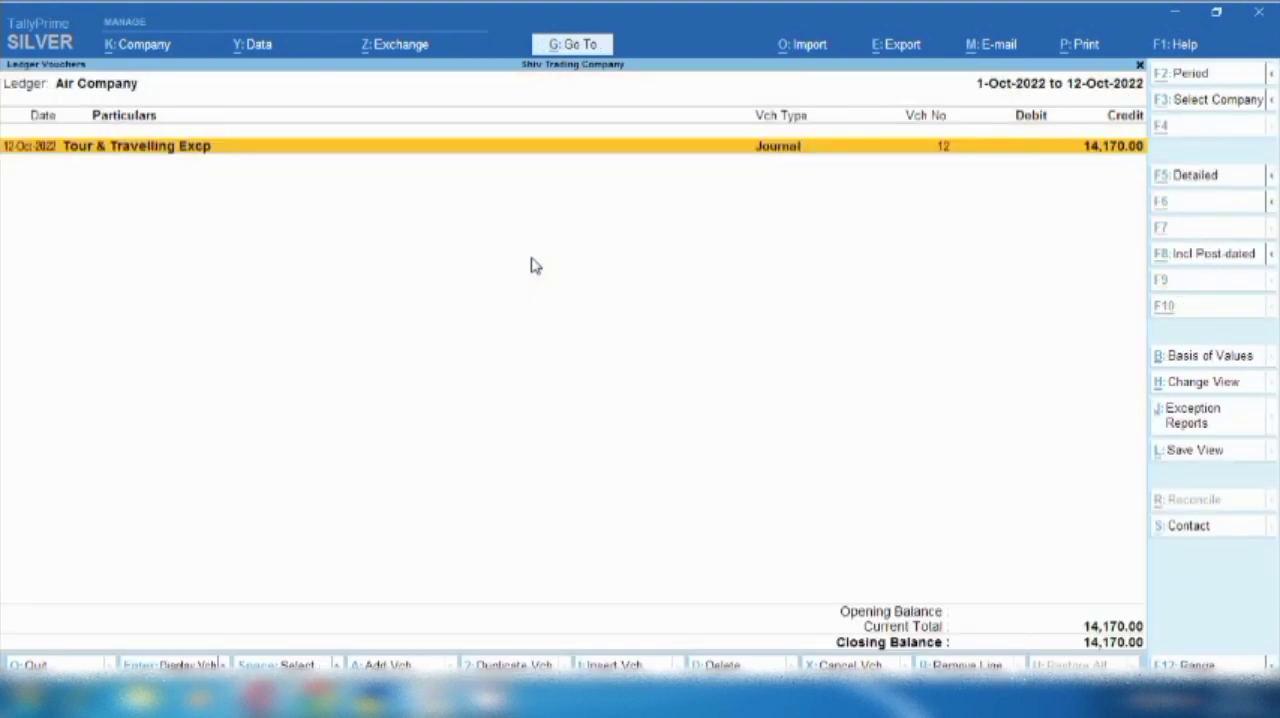
- Compare the Tour & Travelling Excp journal entry with the Sbi payment entry in the Air Company ledger
{"action": "key", "text": "space"}
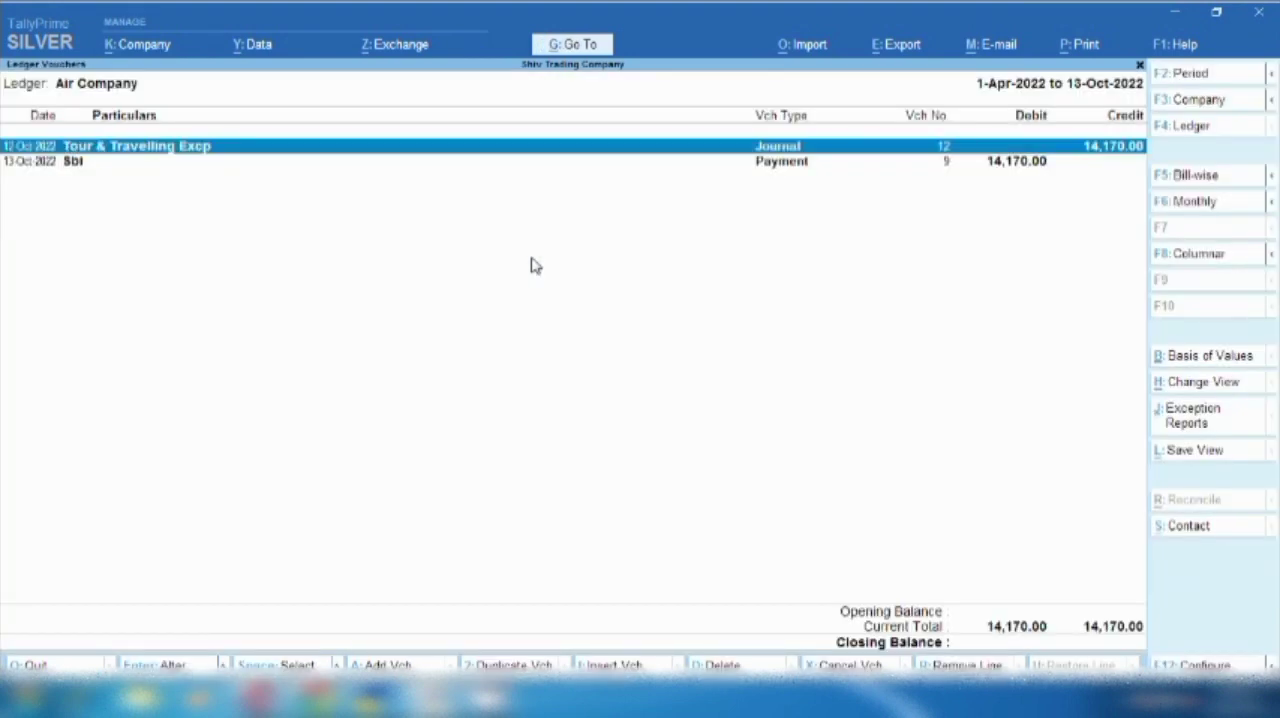
{"action": "key", "text": "Down"}
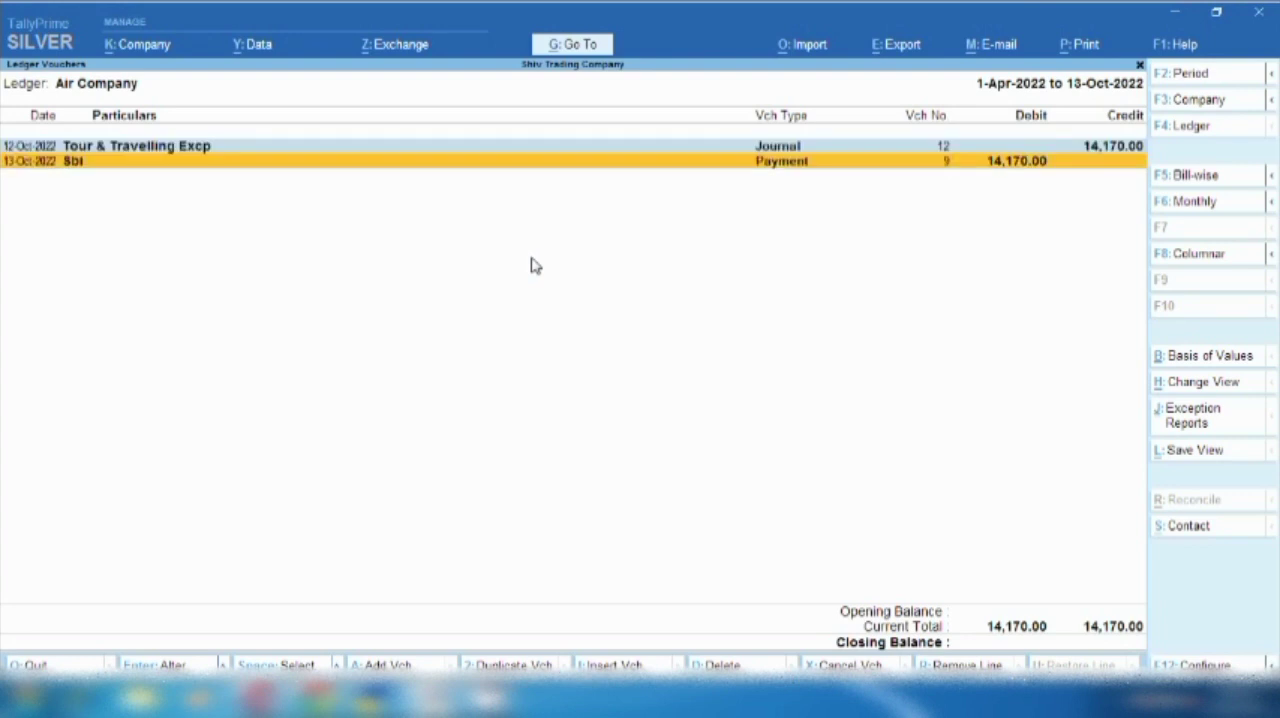
{"action": "key", "text": "space"}
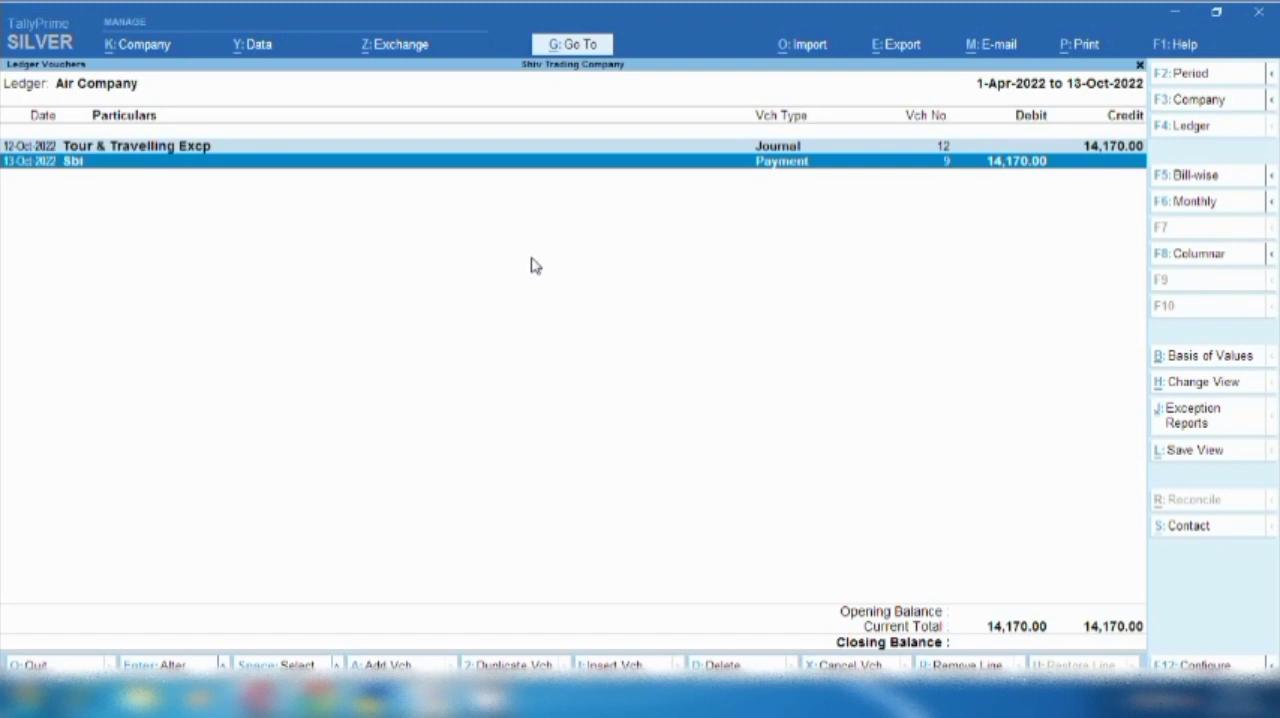
{"action": "key", "text": "Up"}
{"action": "key", "text": "space"}
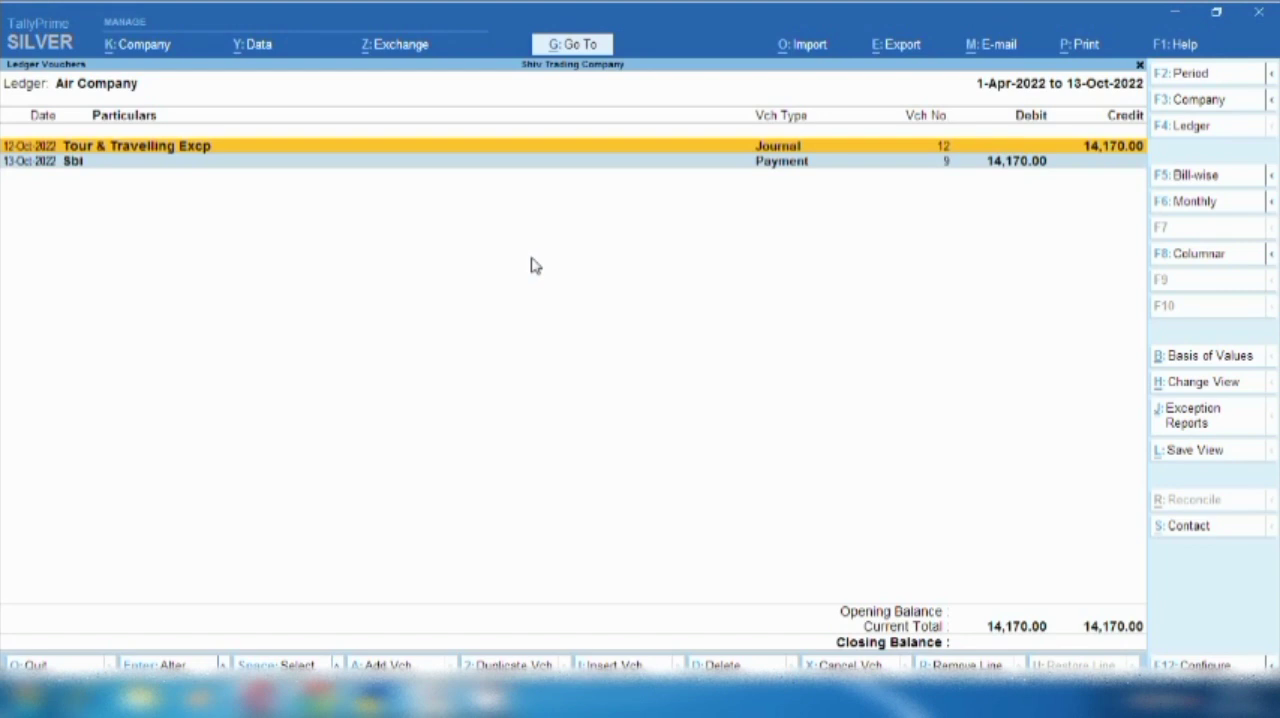
{"action": "key", "text": "Down"}
{"action": "key", "text": "space"}
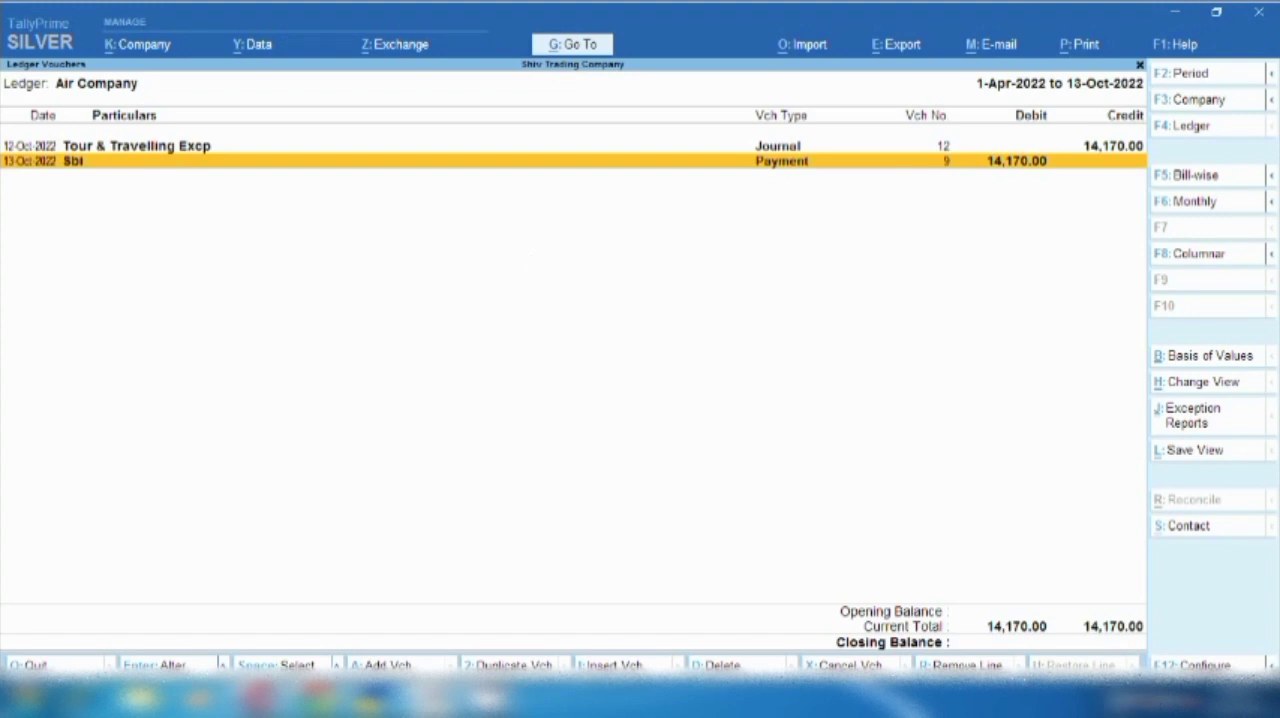
{"action": "left_click", "coordinate": [1118, 697]}
{"action": "right_click", "coordinate": [1117, 575]}
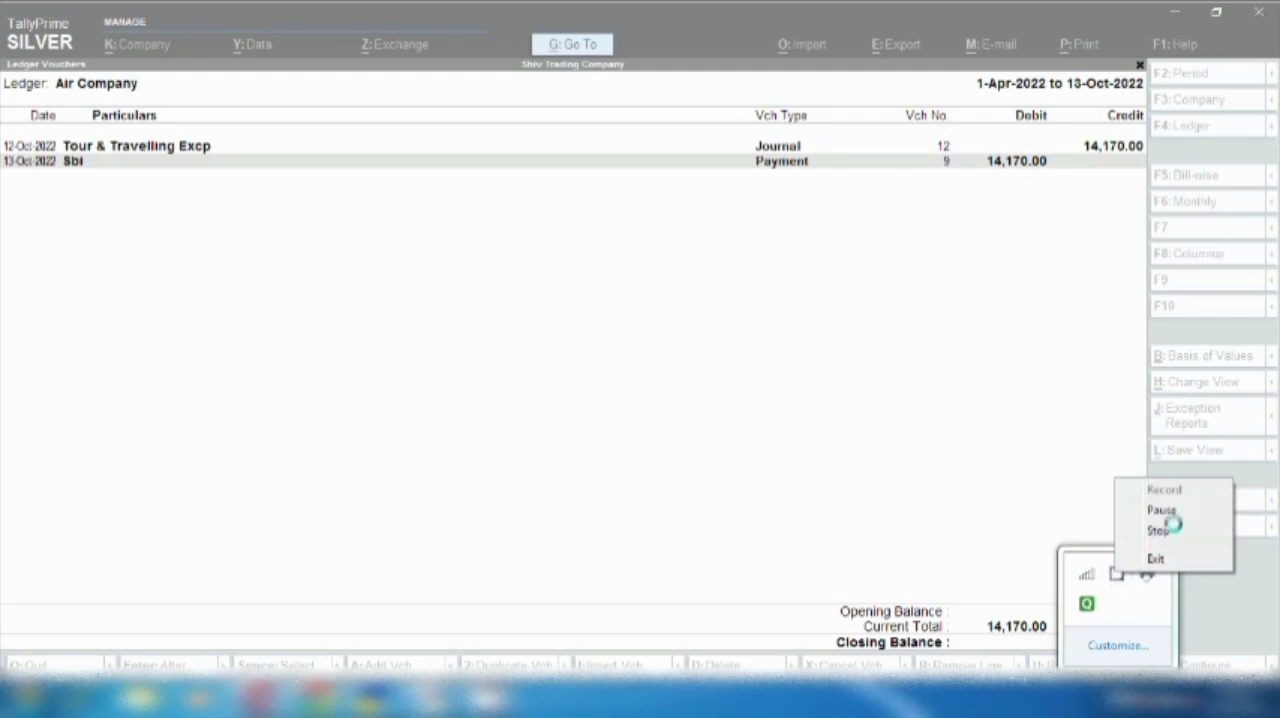
{"action": "left_click", "coordinate": [1172, 510]}
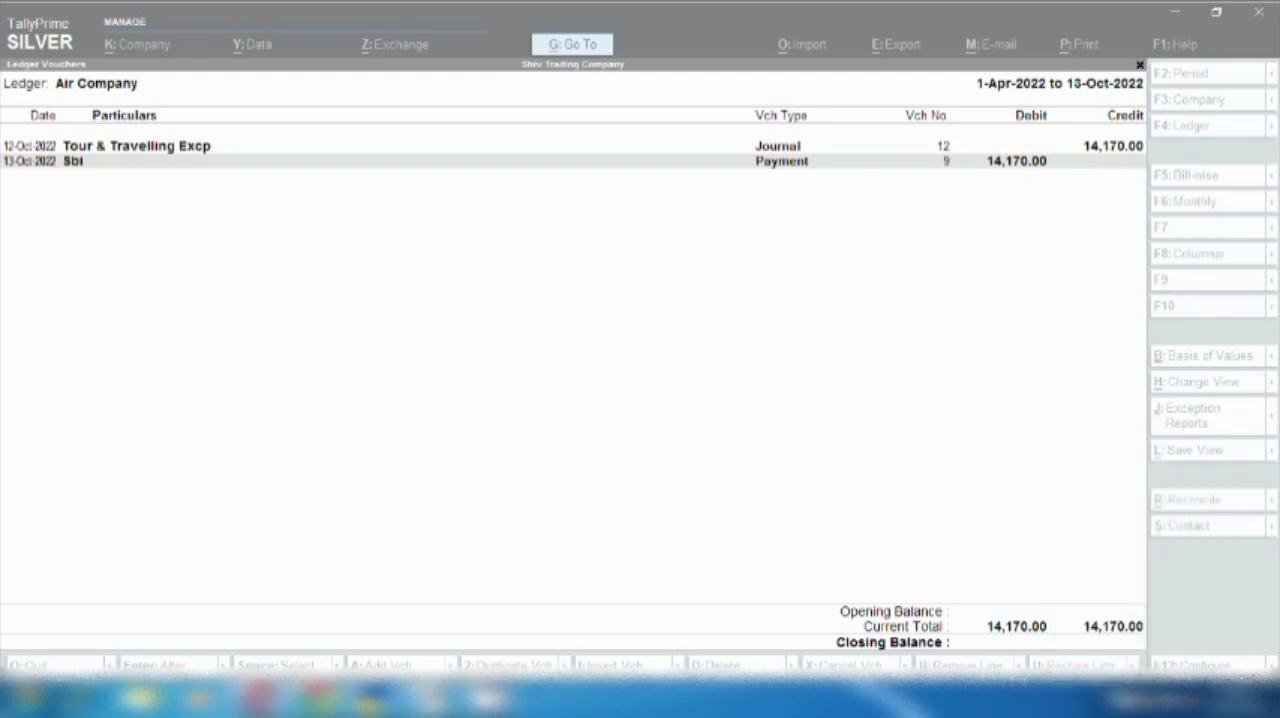
{"action": "left_click", "coordinate": [1118, 697]}
{"action": "right_click", "coordinate": [1117, 575]}
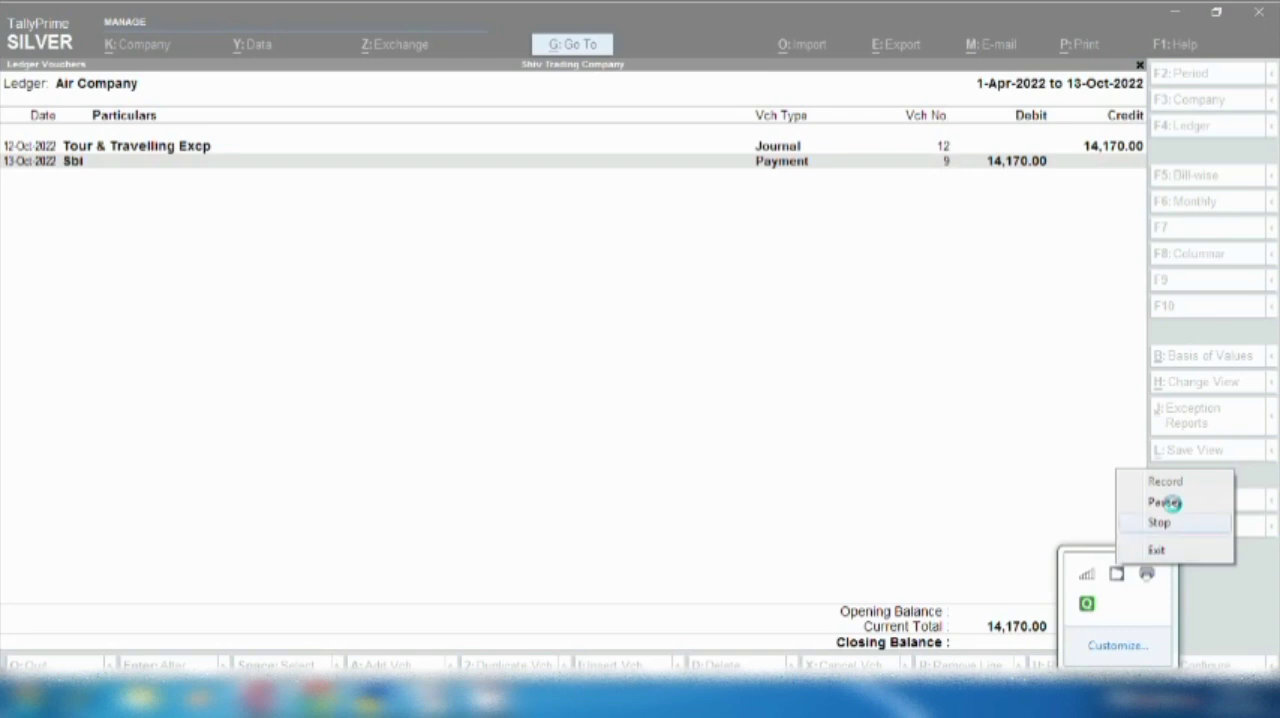
{"action": "left_click", "coordinate": [1167, 502]}
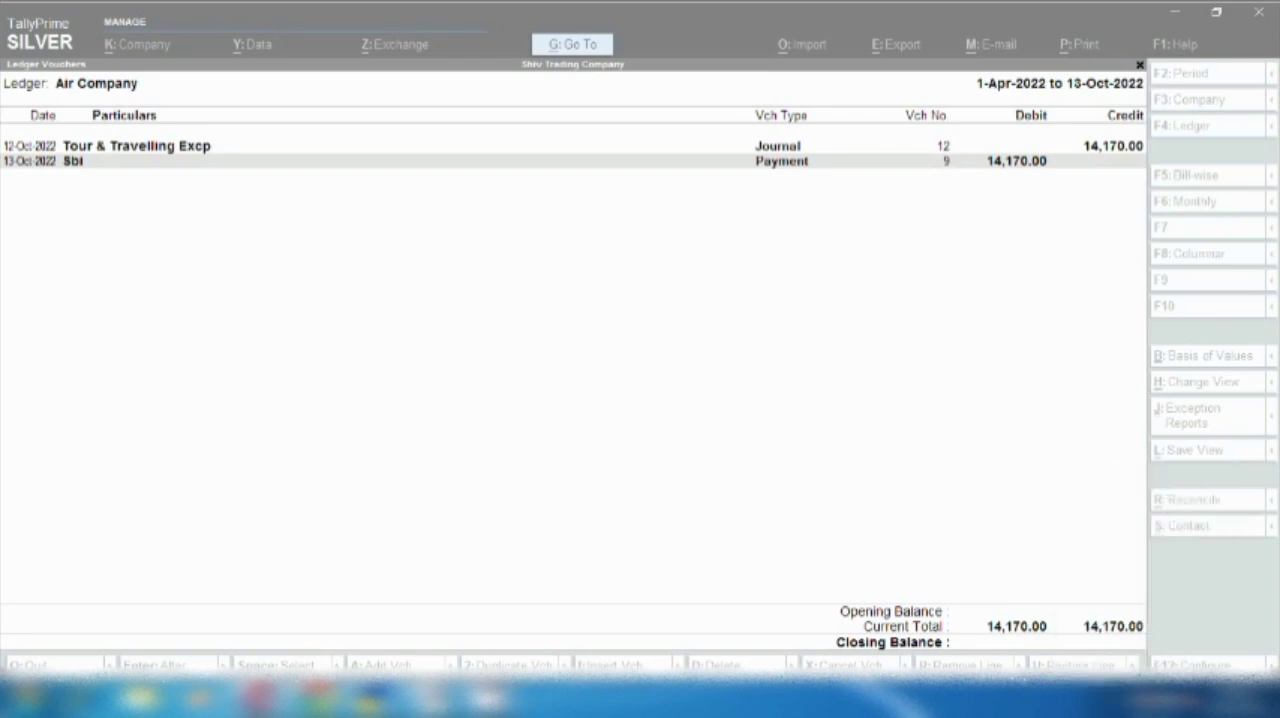
{"action": "left_click", "coordinate": [1118, 697]}
{"action": "right_click", "coordinate": [1117, 575]}
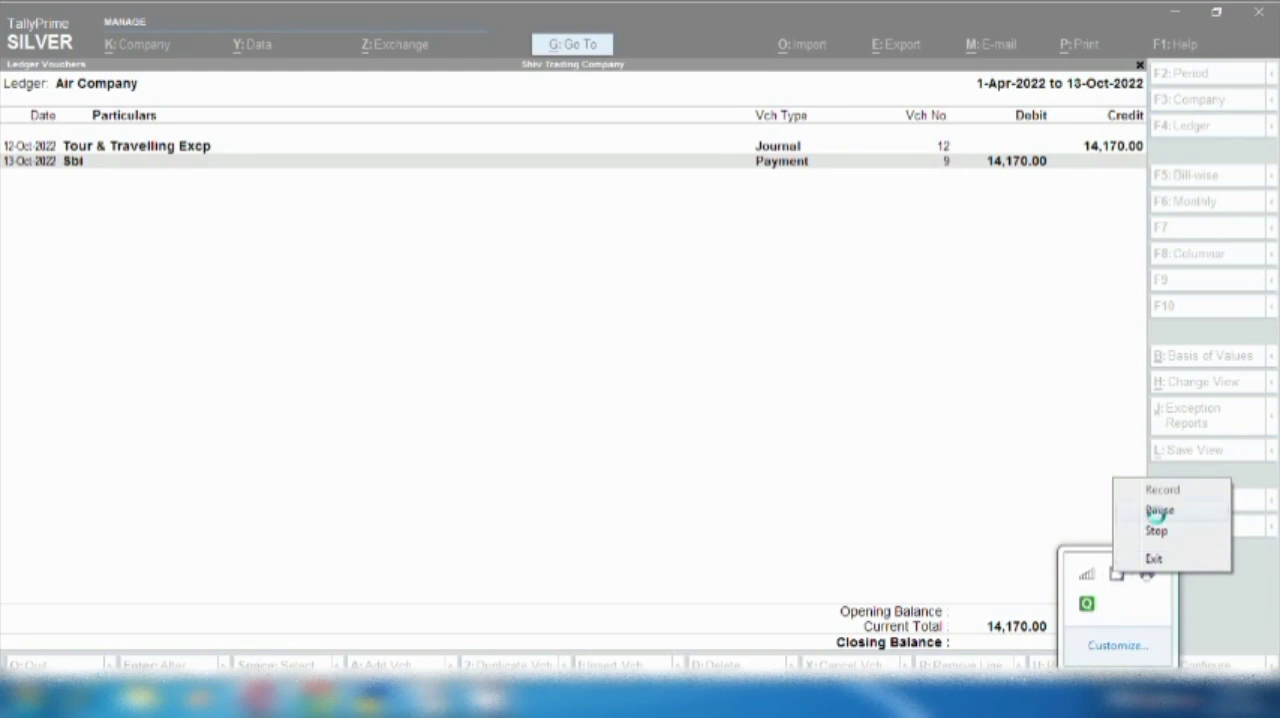
{"action": "left_click", "coordinate": [1158, 511]}
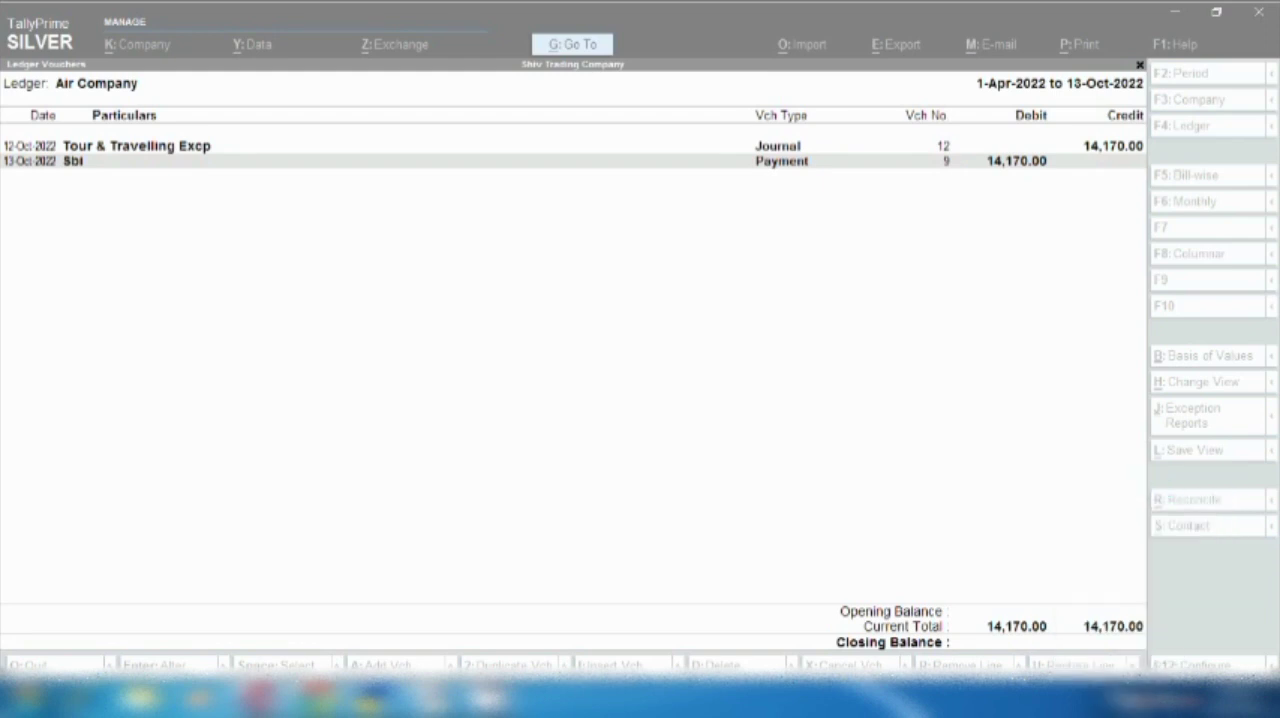
{"action": "right_click", "coordinate": [1120, 702]}
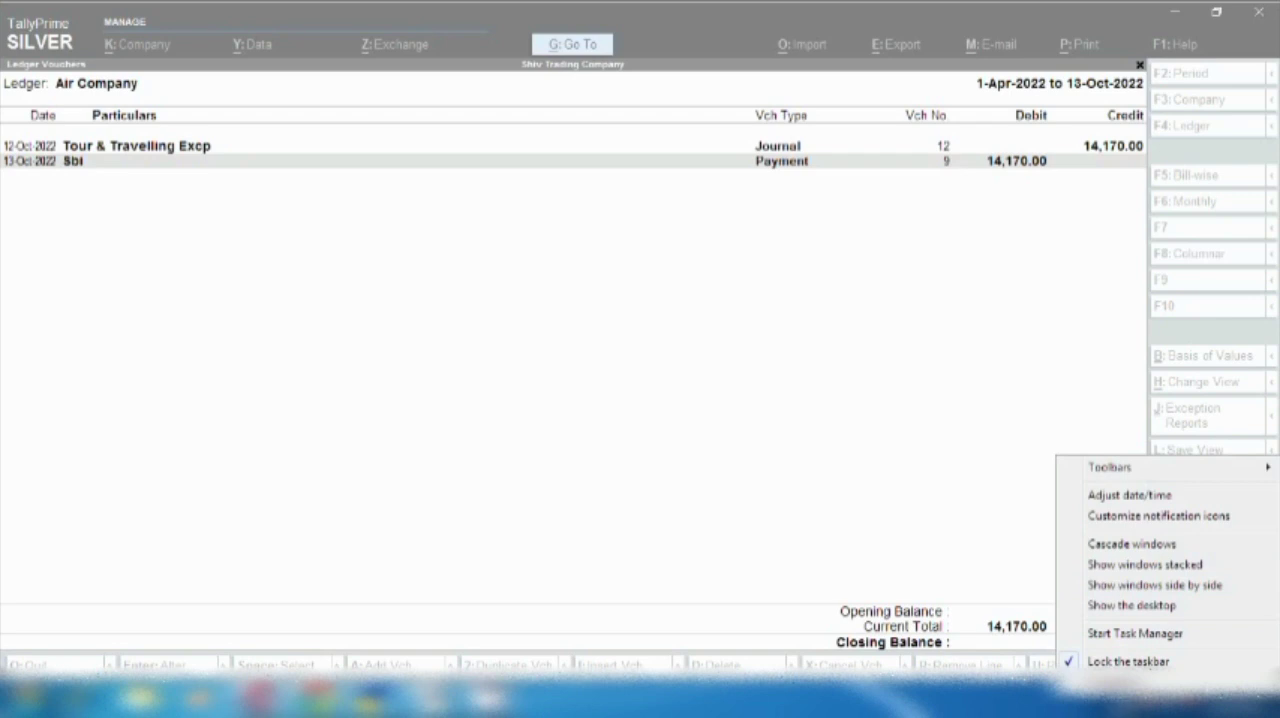
{"action": "left_click", "coordinate": [1118, 702]}
{"action": "right_click", "coordinate": [1117, 575]}
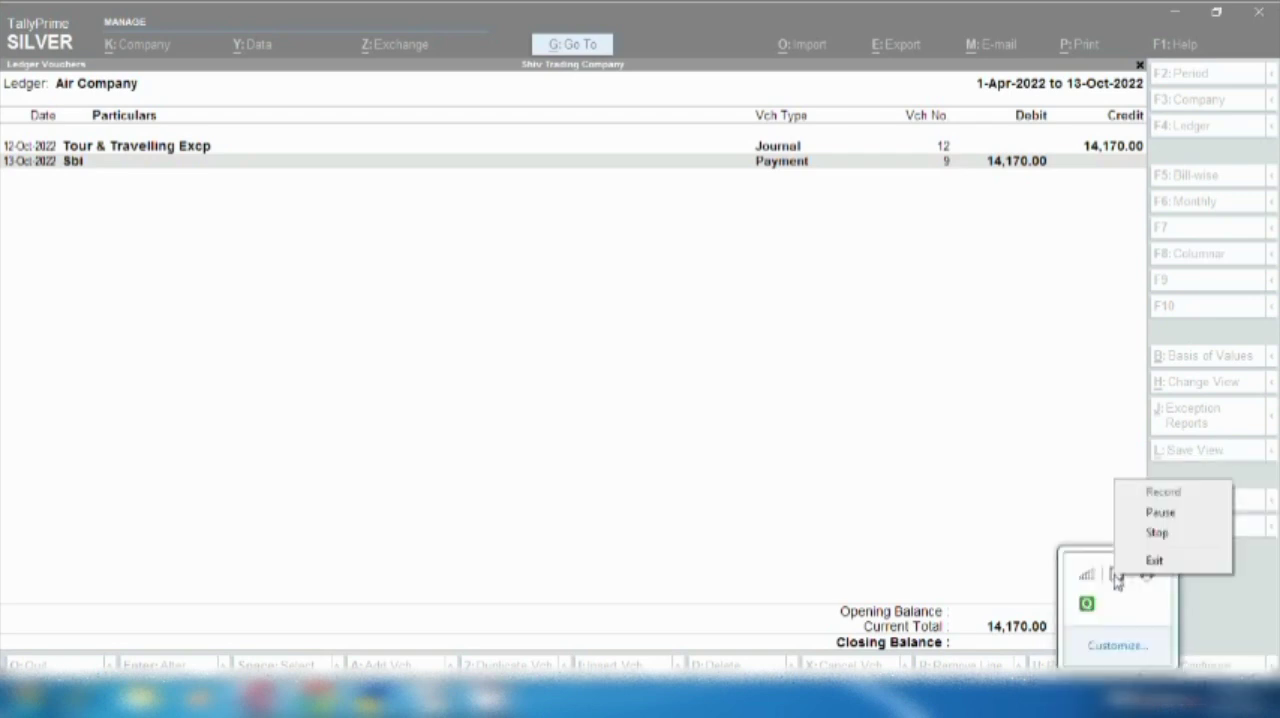
{"action": "left_click", "coordinate": [925, 442]}
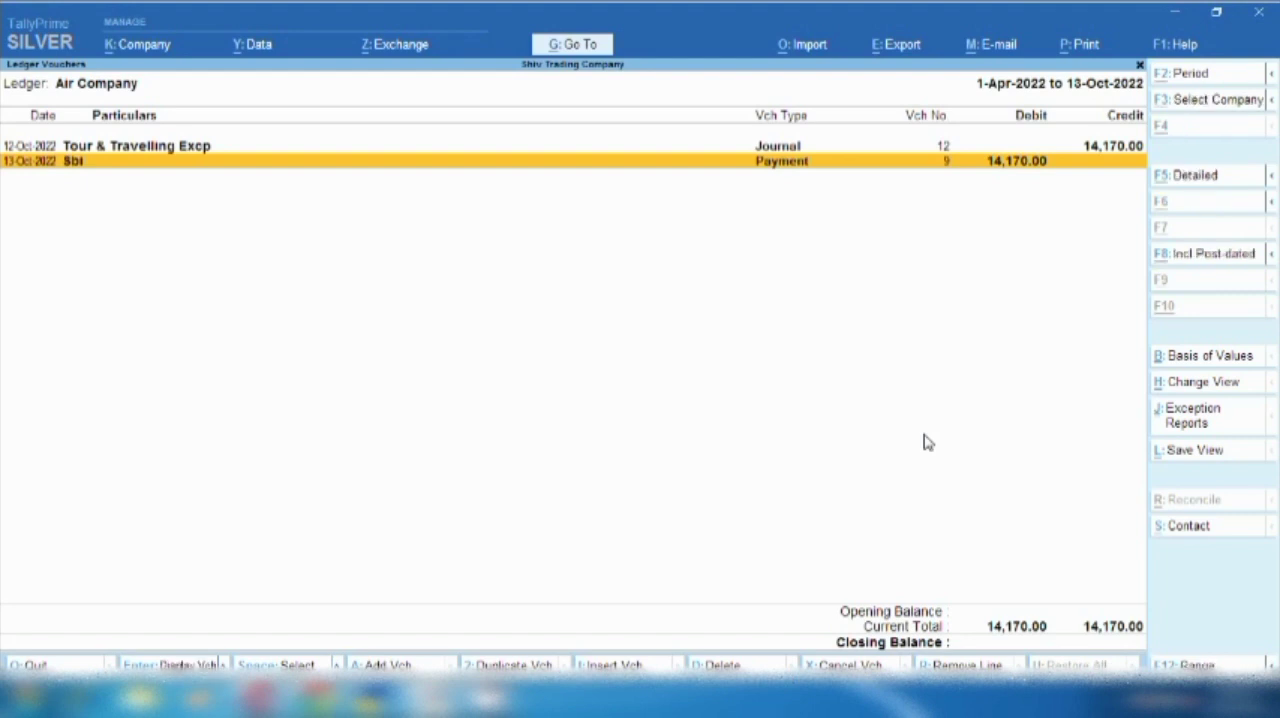
- Add a new voucher from the ledger report, switch it to Receipt, and credit Air Company with 14,000
{"action": "key", "text": "alt+a"}
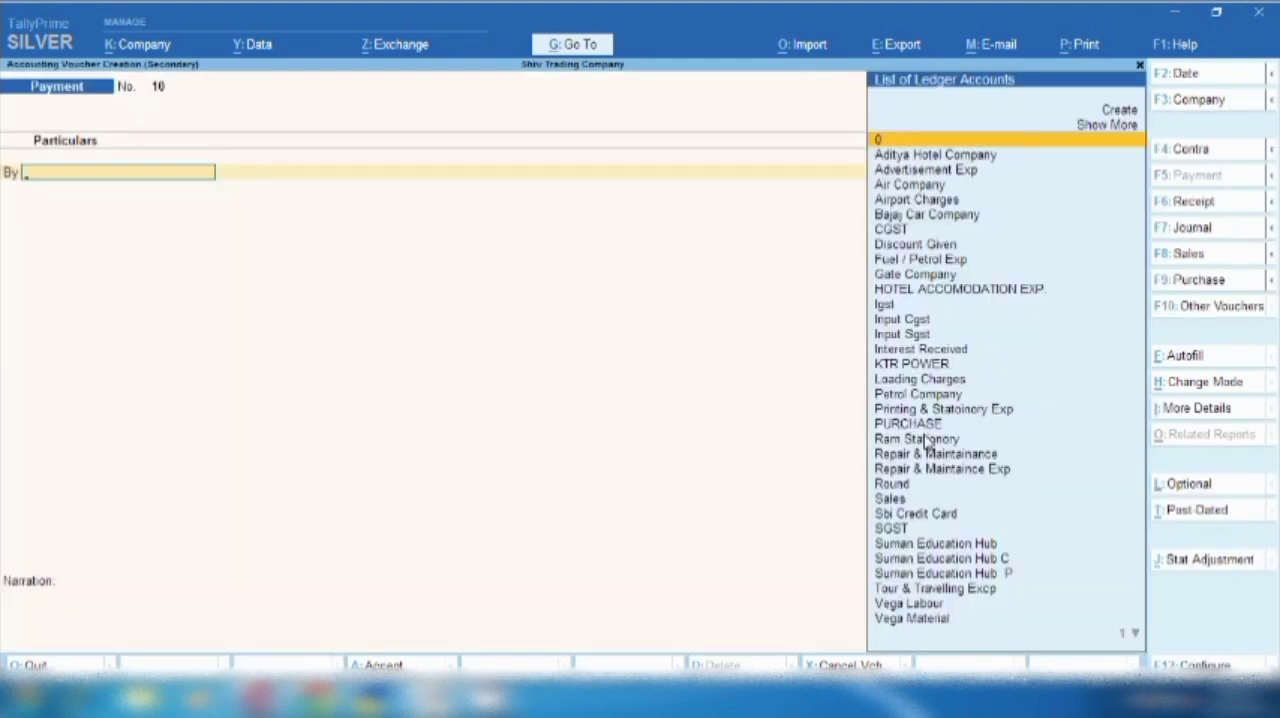
{"action": "left_click", "coordinate": [1212, 203]}
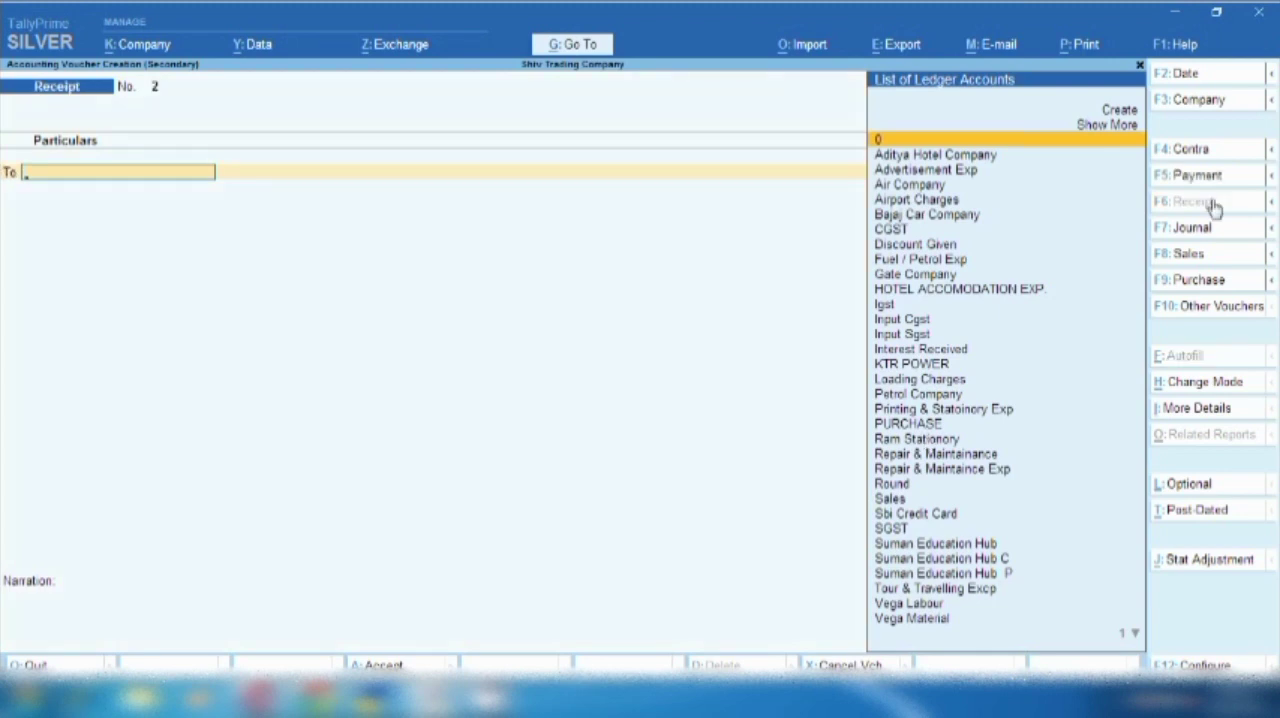
{"action": "type", "text": "Air"}
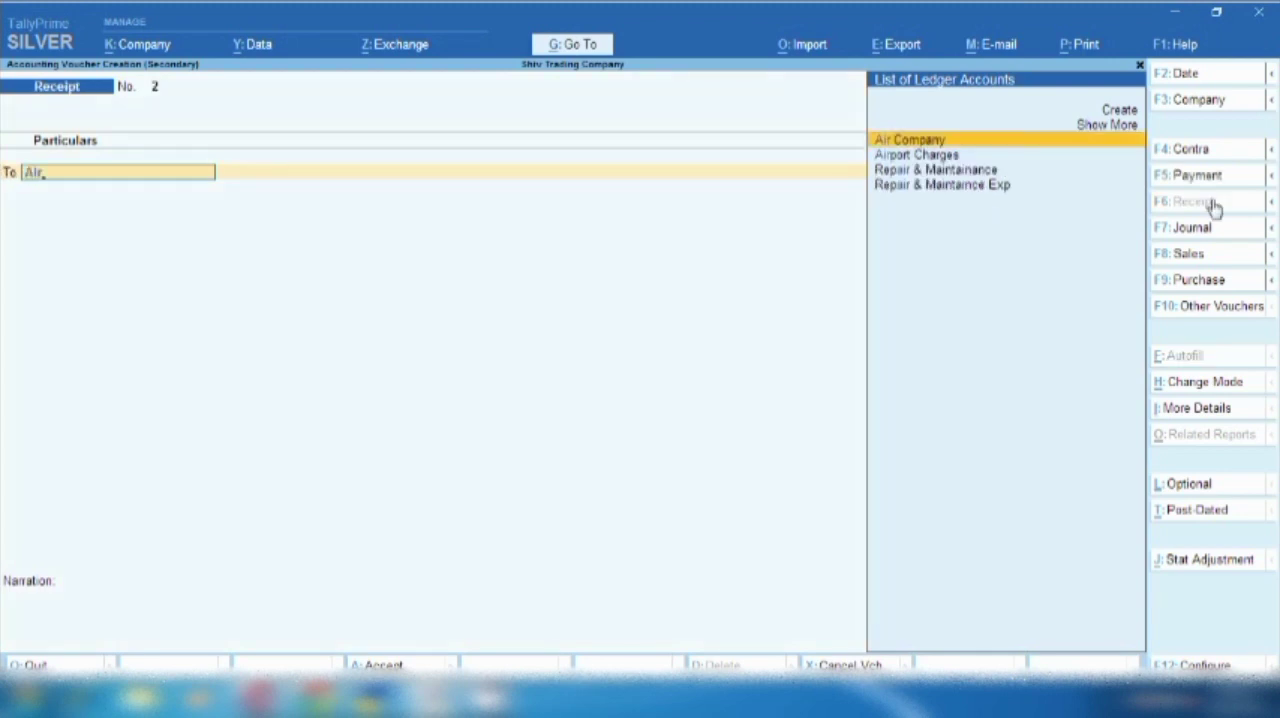
{"action": "key", "text": "Return"}
{"action": "type", "text": "14000"}
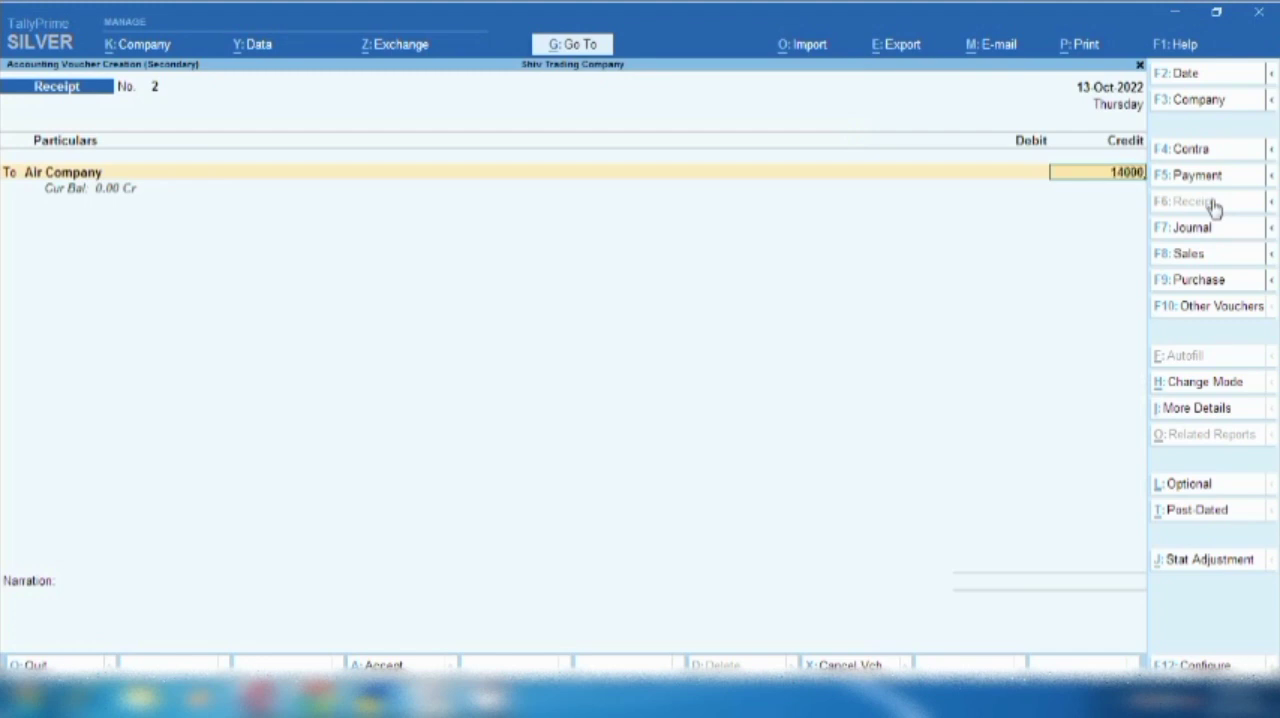
- Allocate the full 14,000 credit for Air Company as New Ref 2 in the bill-wise details
{"action": "key", "text": "Return"}
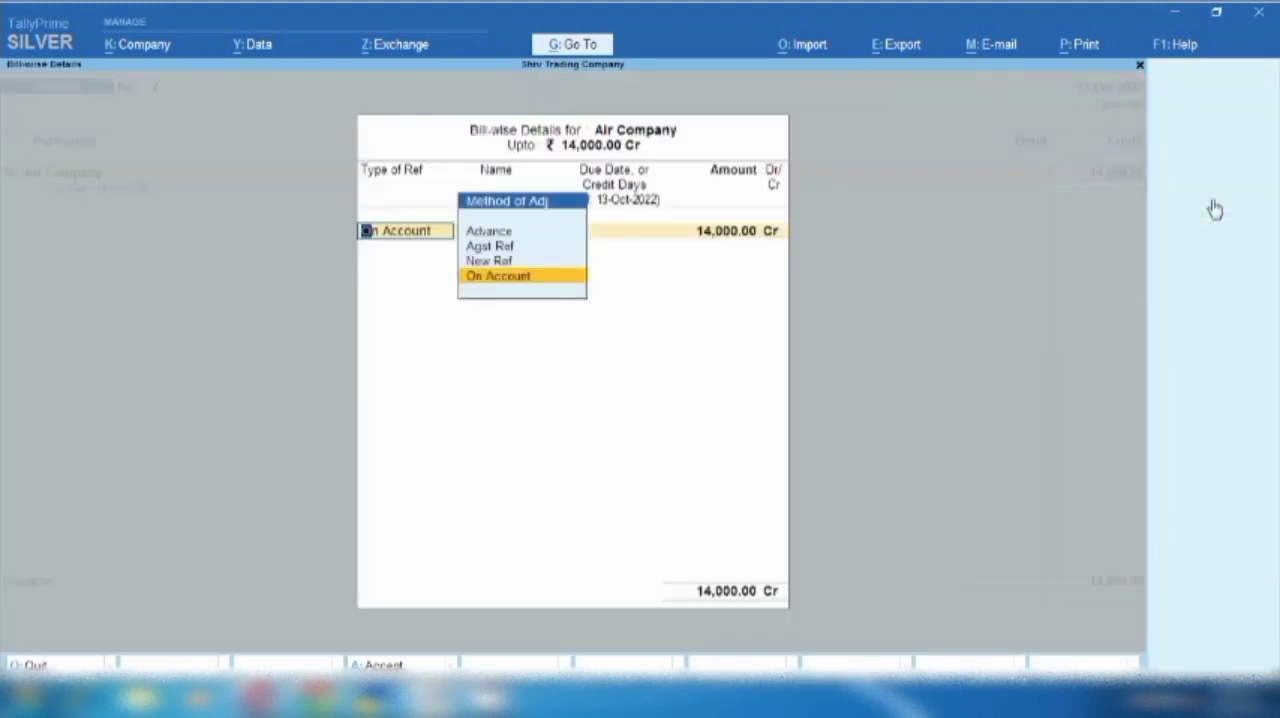
{"action": "key", "text": "Up"}
{"action": "key", "text": "Return"}
{"action": "key", "text": "Return"}
{"action": "key", "text": "Return"}
{"action": "key", "text": "Return"}
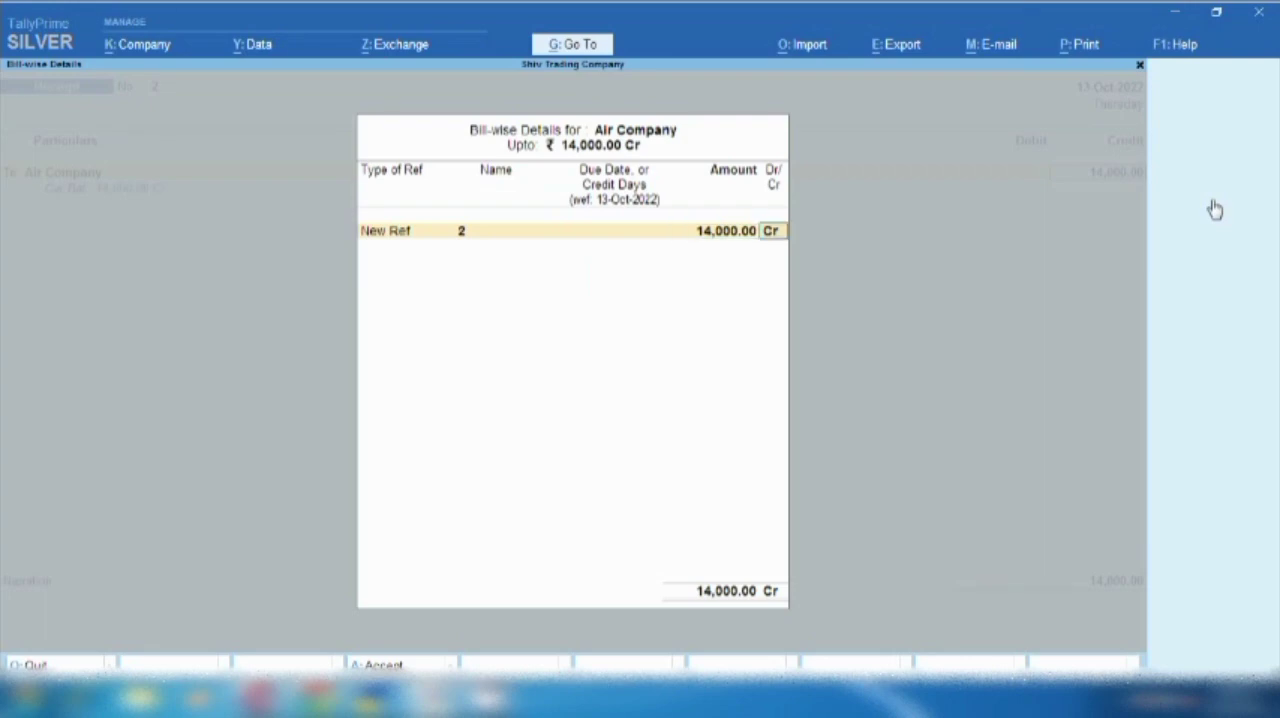
- Debit Sbi with 14,000 and keep the Cheque/DD bank allocation dated 13-Oct-2022 received from Air Company
{"action": "type", "text": "Sbi"}
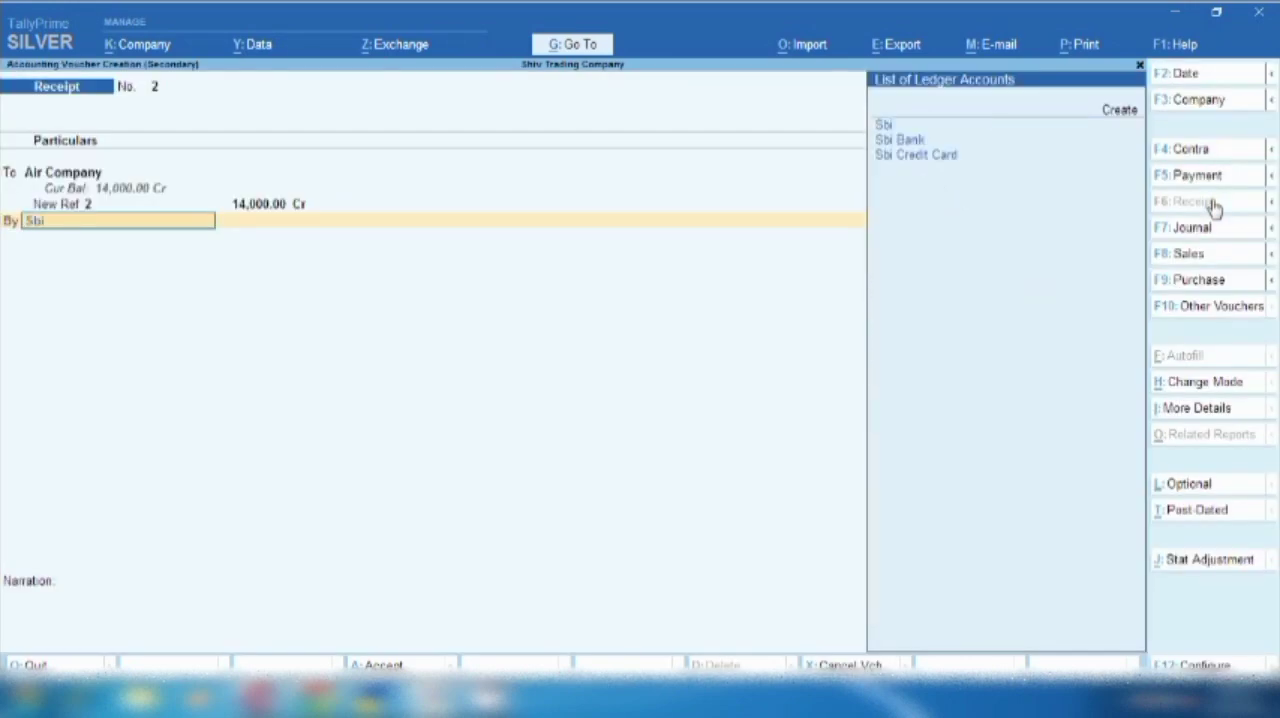
{"action": "key", "text": "Return"}
{"action": "key", "text": "Return"}
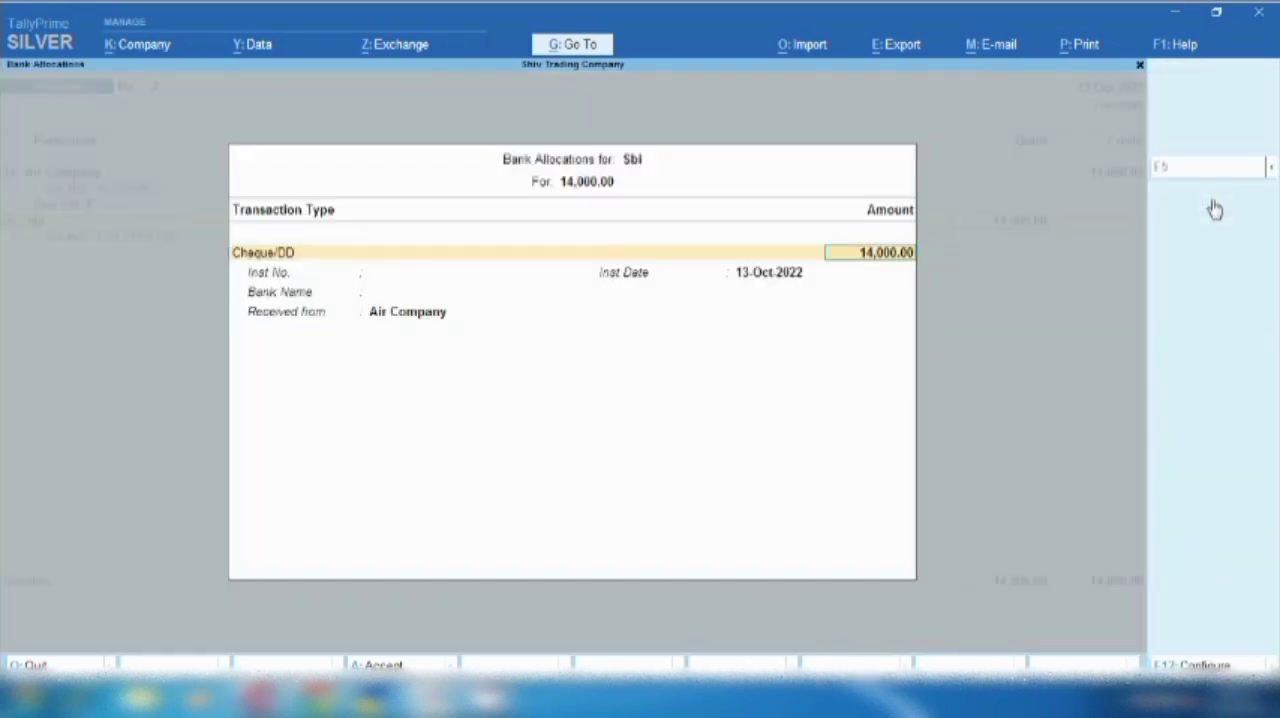
{"action": "key", "text": "Return"}
{"action": "key", "text": "Return"}
{"action": "key", "text": "Return"}
{"action": "key", "text": "Return"}
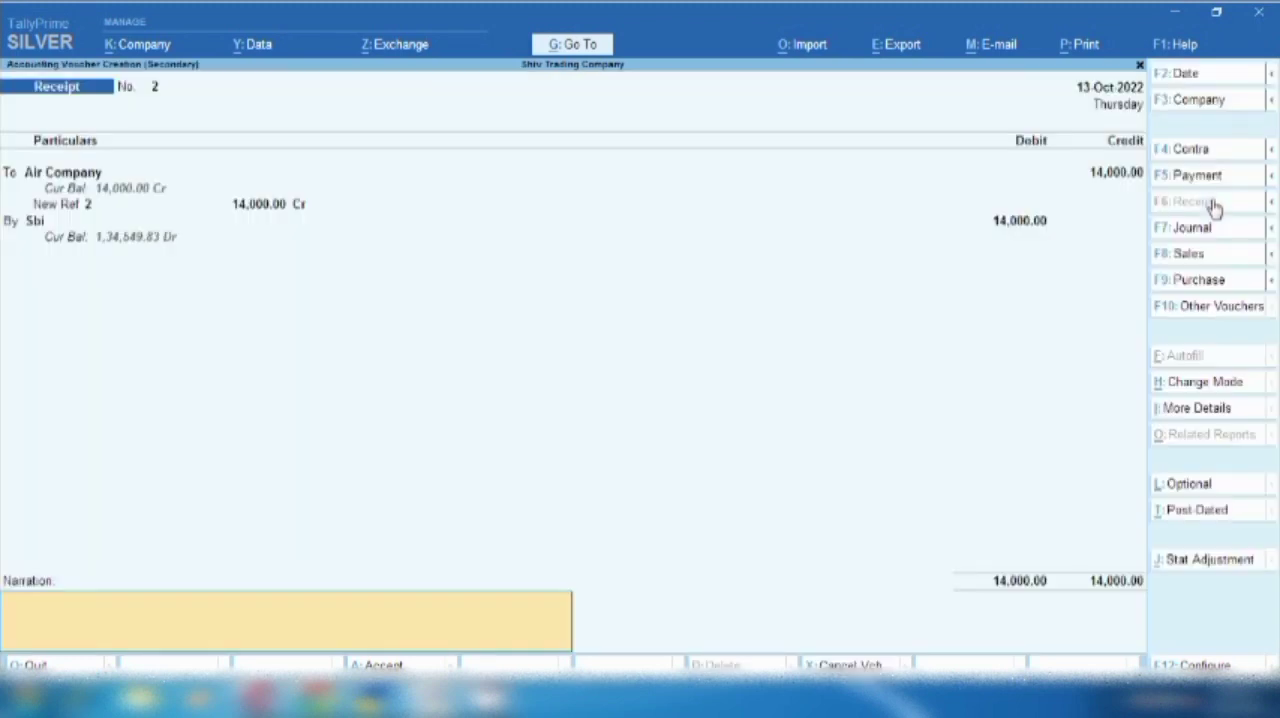
- Enter the narration "payrment received due to ticket cancelation" and save the receipt voucher
{"action": "type", "text": "payrment receivad due to"}
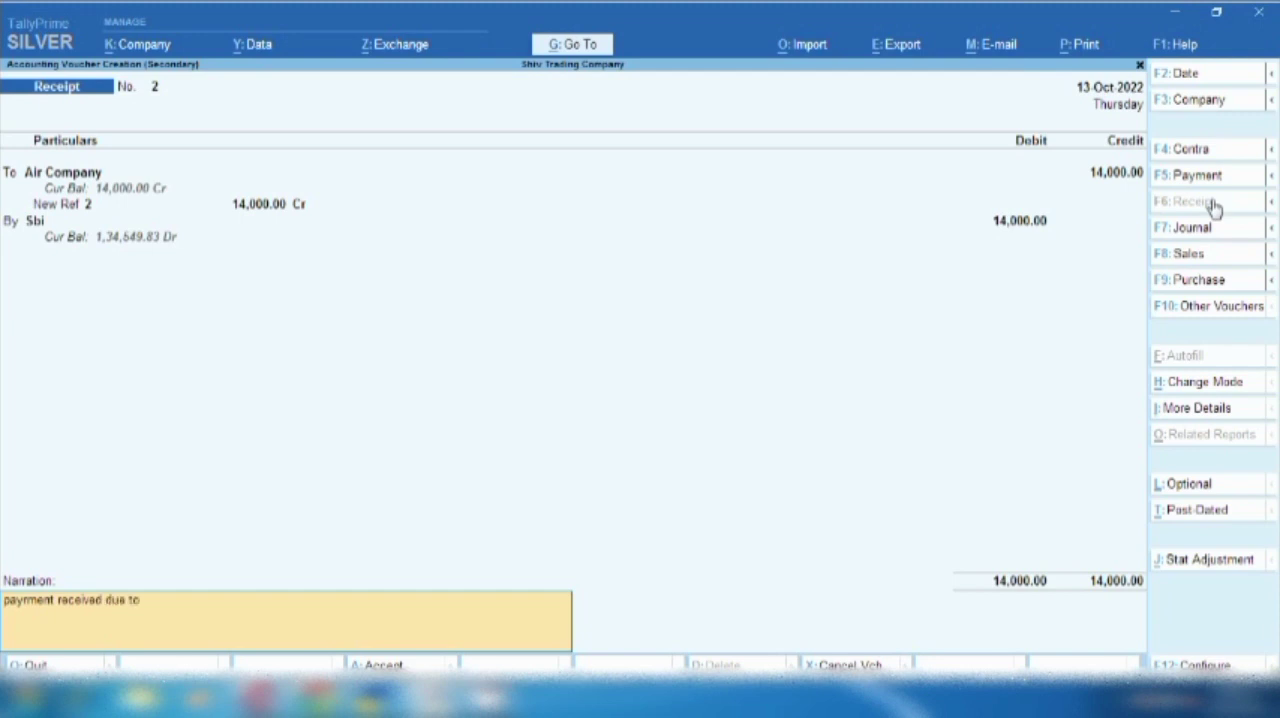
{"action": "type", "text": " ticket cancelation"}
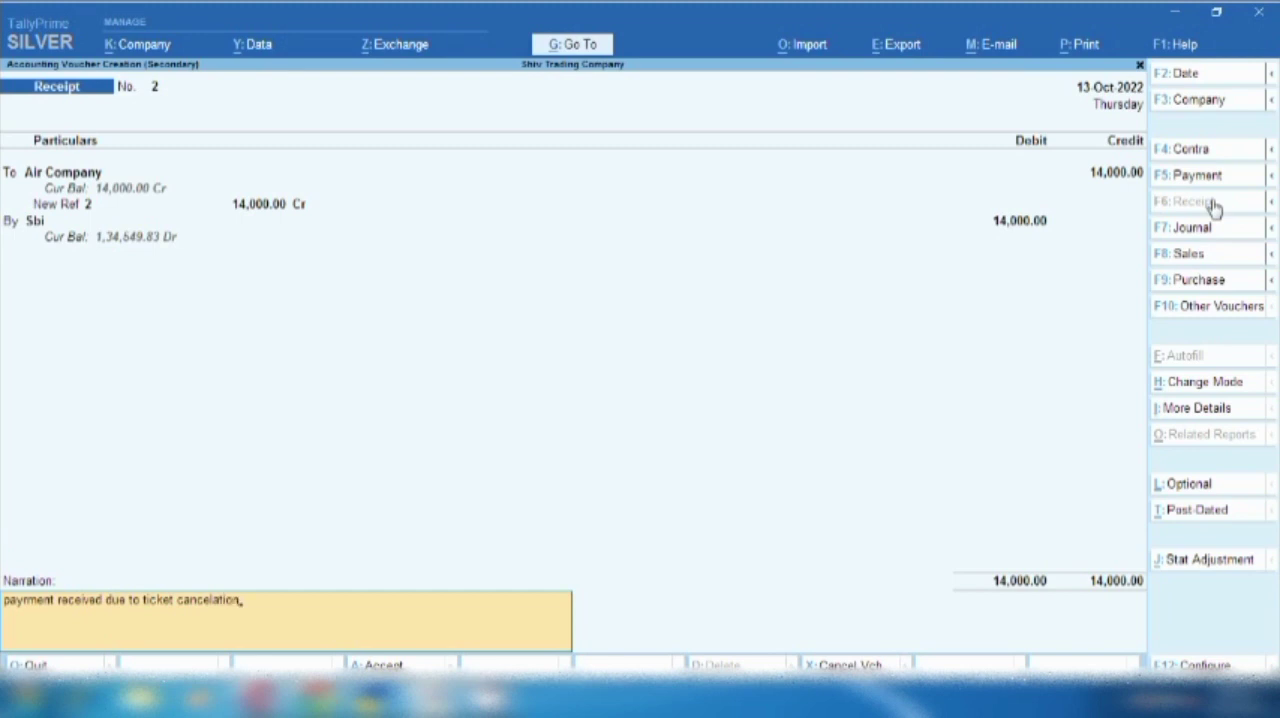
{"action": "key", "text": "Return"}
{"action": "key", "text": "Return"}
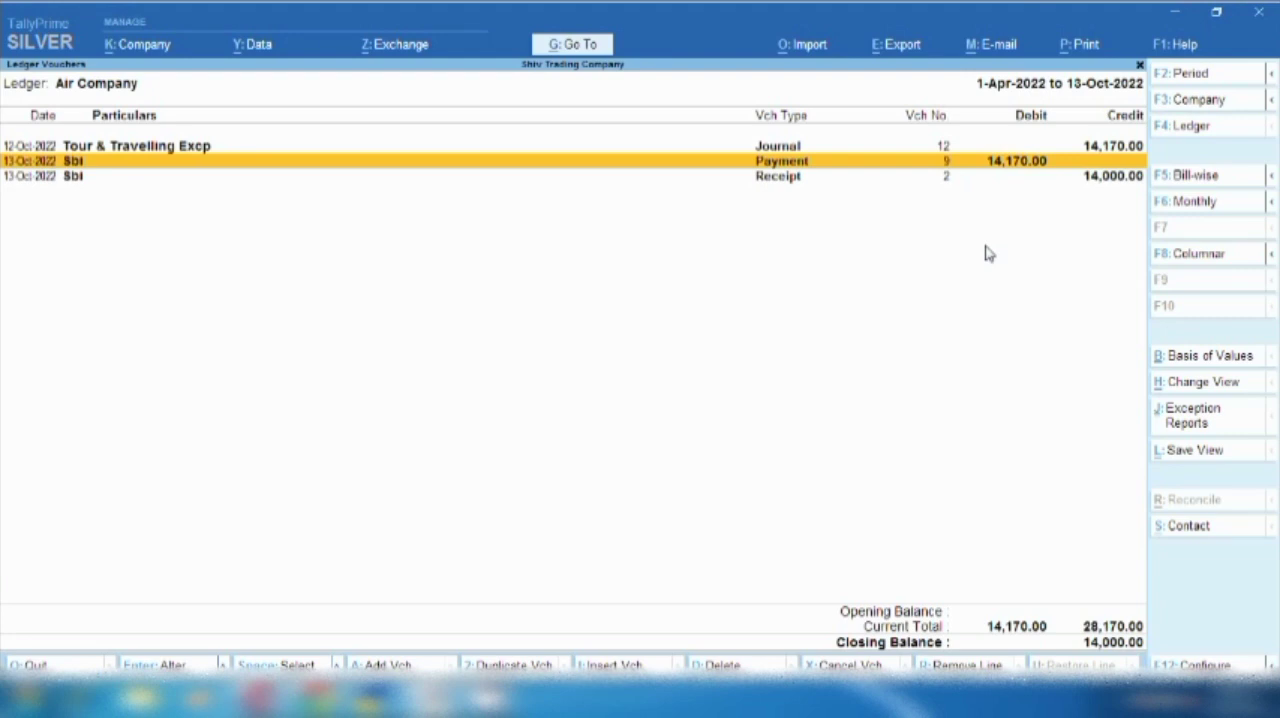
- Add a new voucher from the ledger report, switch it to Journal, and date it 12-Oct-2022
{"action": "key", "text": "Down"}
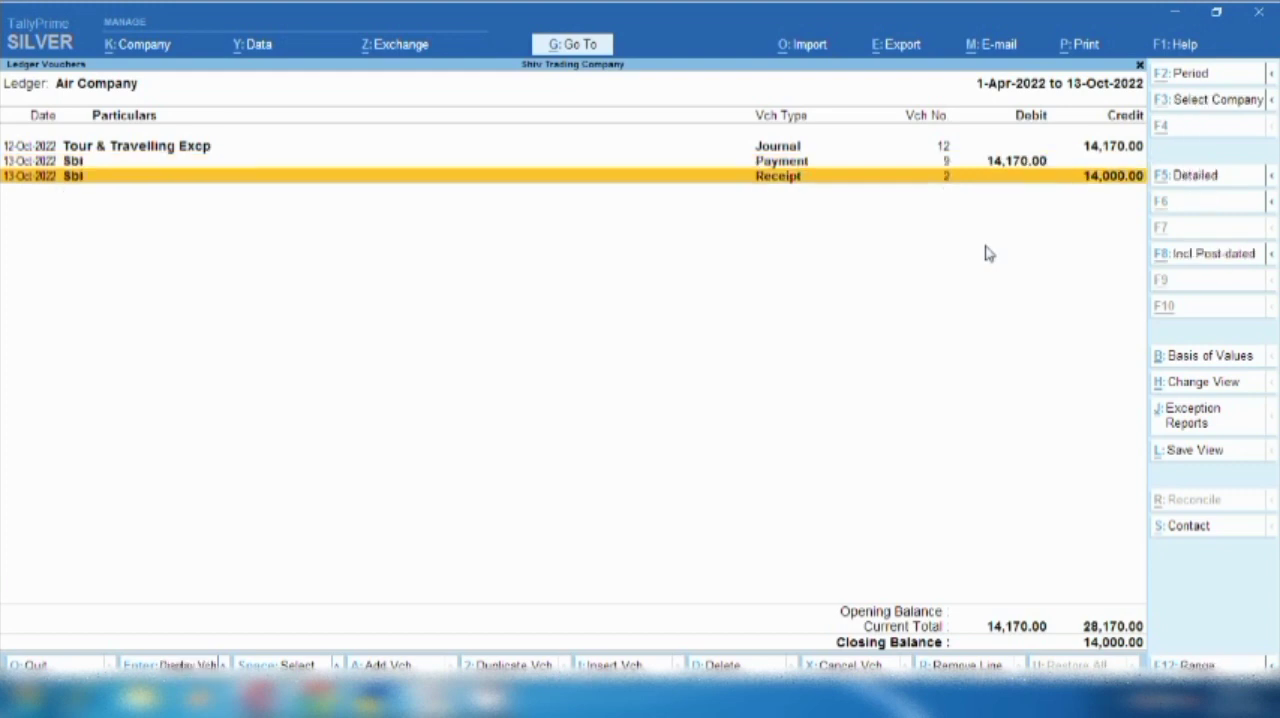
{"action": "key", "text": "alt+a"}
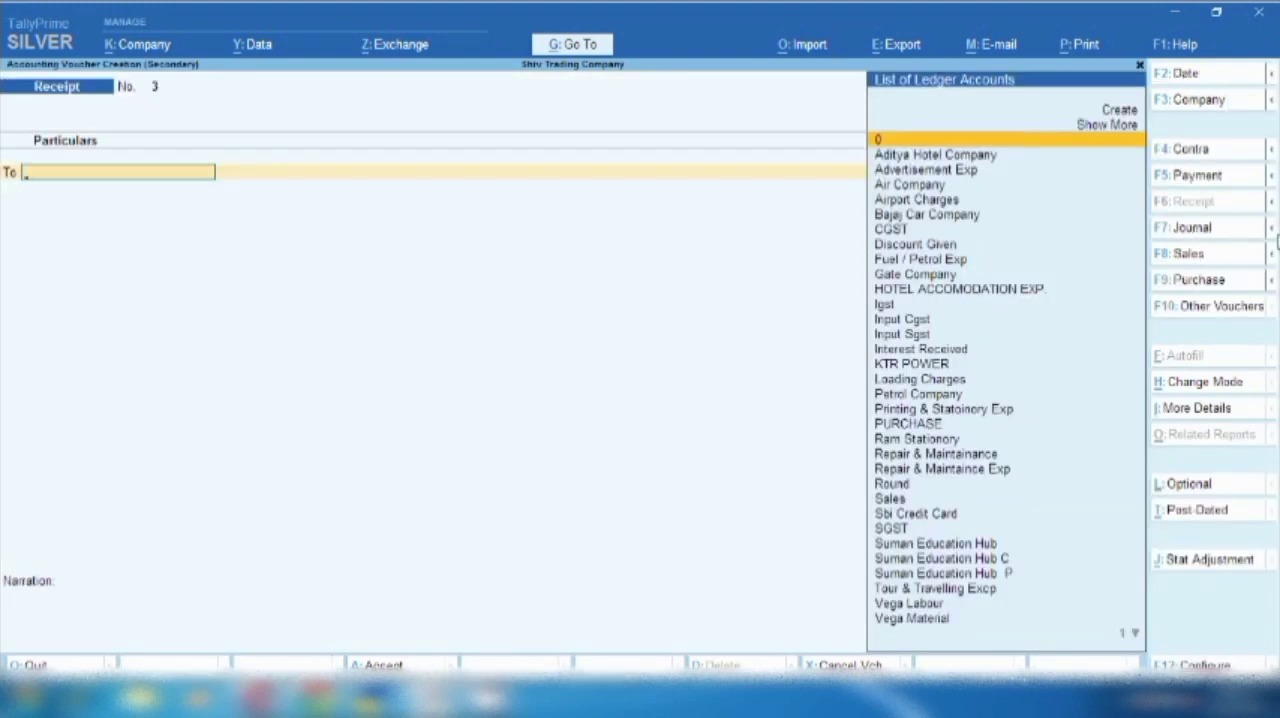
{"action": "left_click", "coordinate": [1199, 231]}
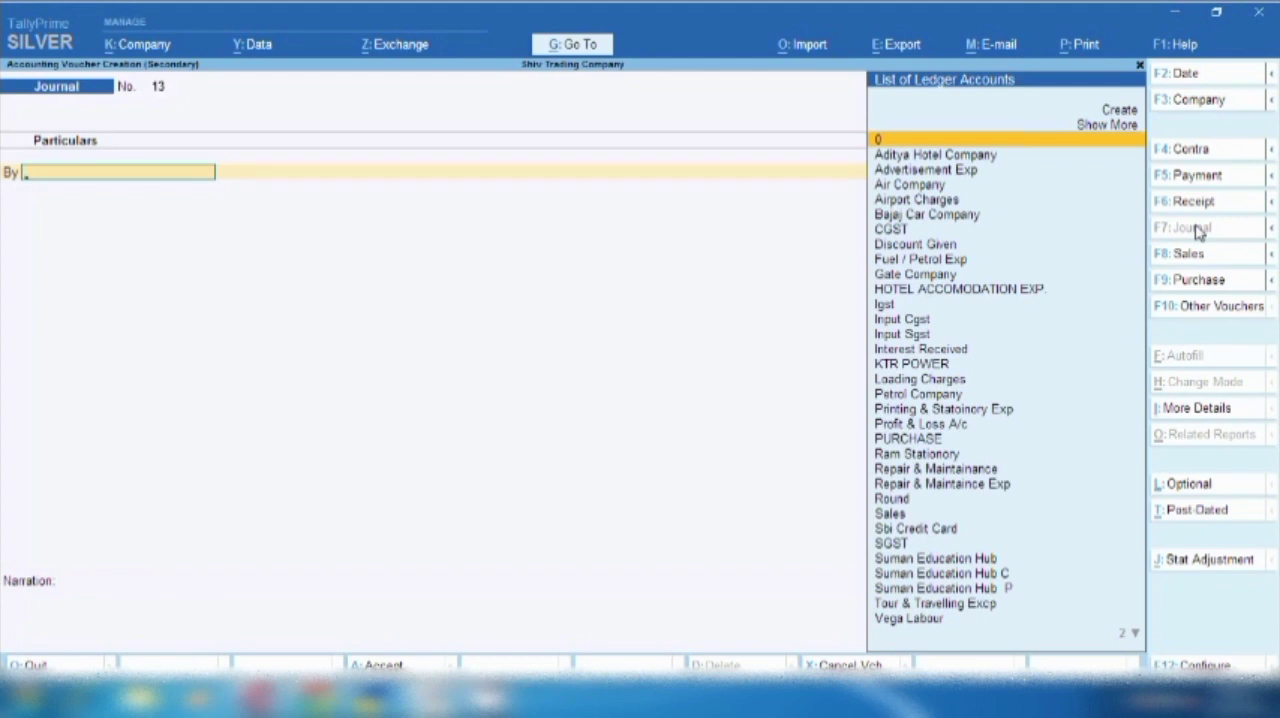
{"action": "key", "text": "F2"}
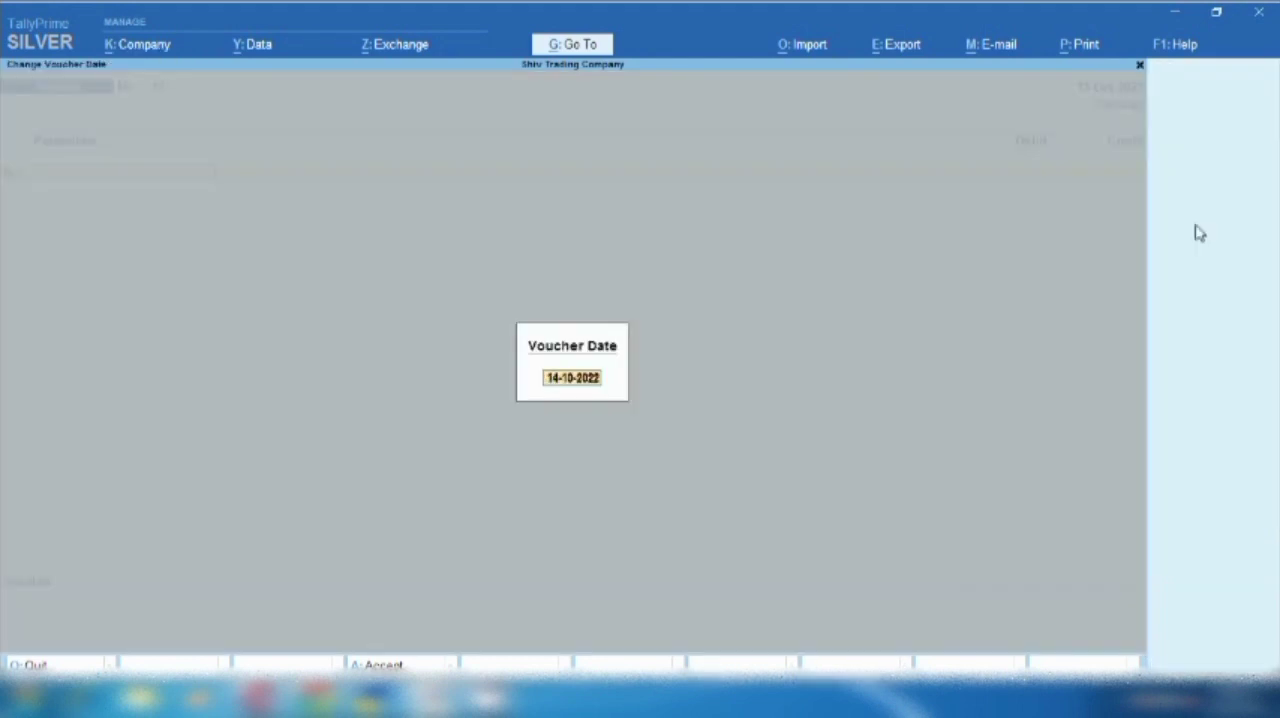
{"action": "type", "text": "13-10"}
{"action": "key", "text": "Return"}
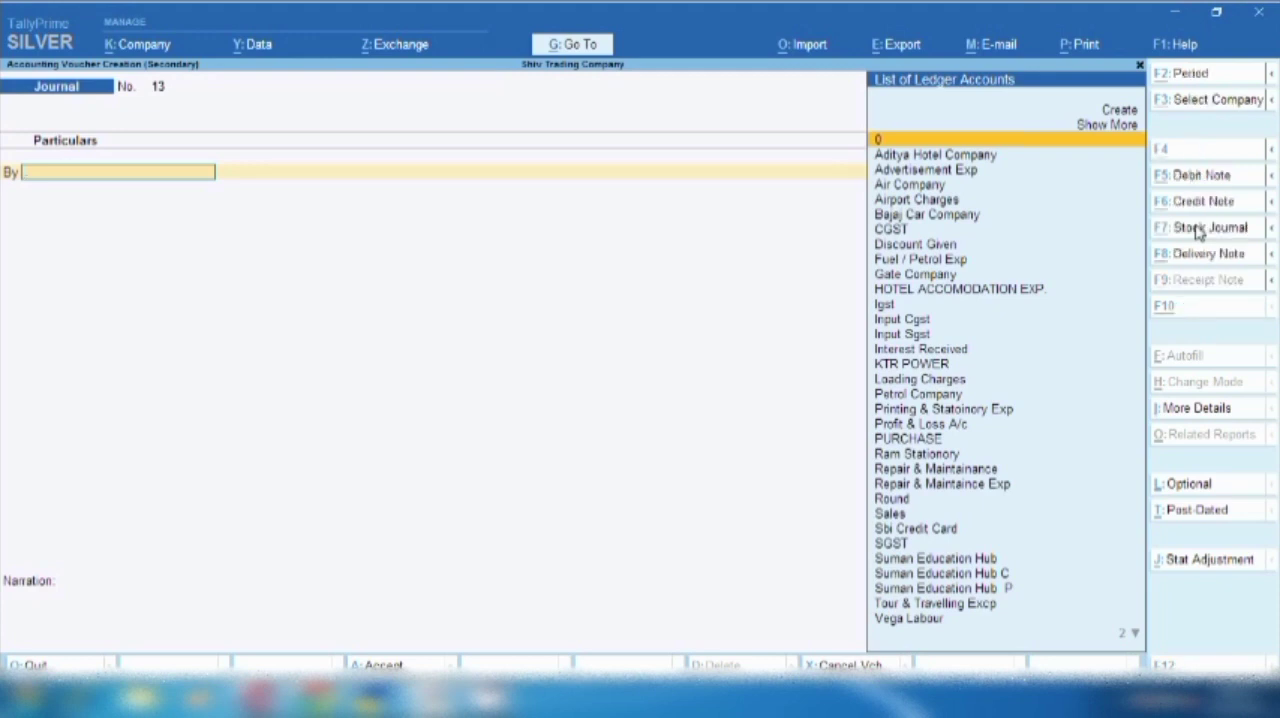
- Start creating a ledger for the debit line and name it "Ticket Cancelation Exp"
{"action": "key", "text": "alt+c"}
{"action": "type", "text": "M"}
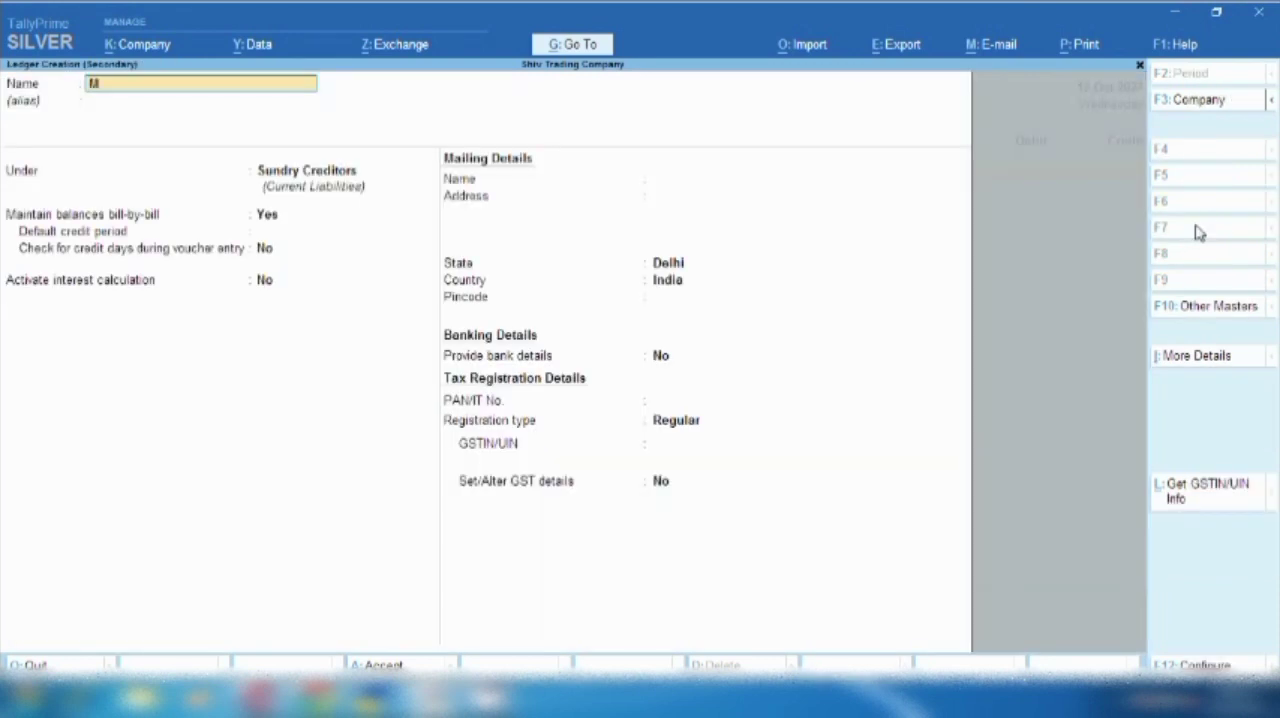
{"action": "type", "text": "isce"}
{"action": "key", "text": "BackSpace"}
{"action": "key", "text": "BackSpace"}
{"action": "key", "text": "BackSpace"}
{"action": "key", "text": "BackSpace"}
{"action": "key", "text": "BackSpace"}
{"action": "type", "text": "Ticket Cancelation"}
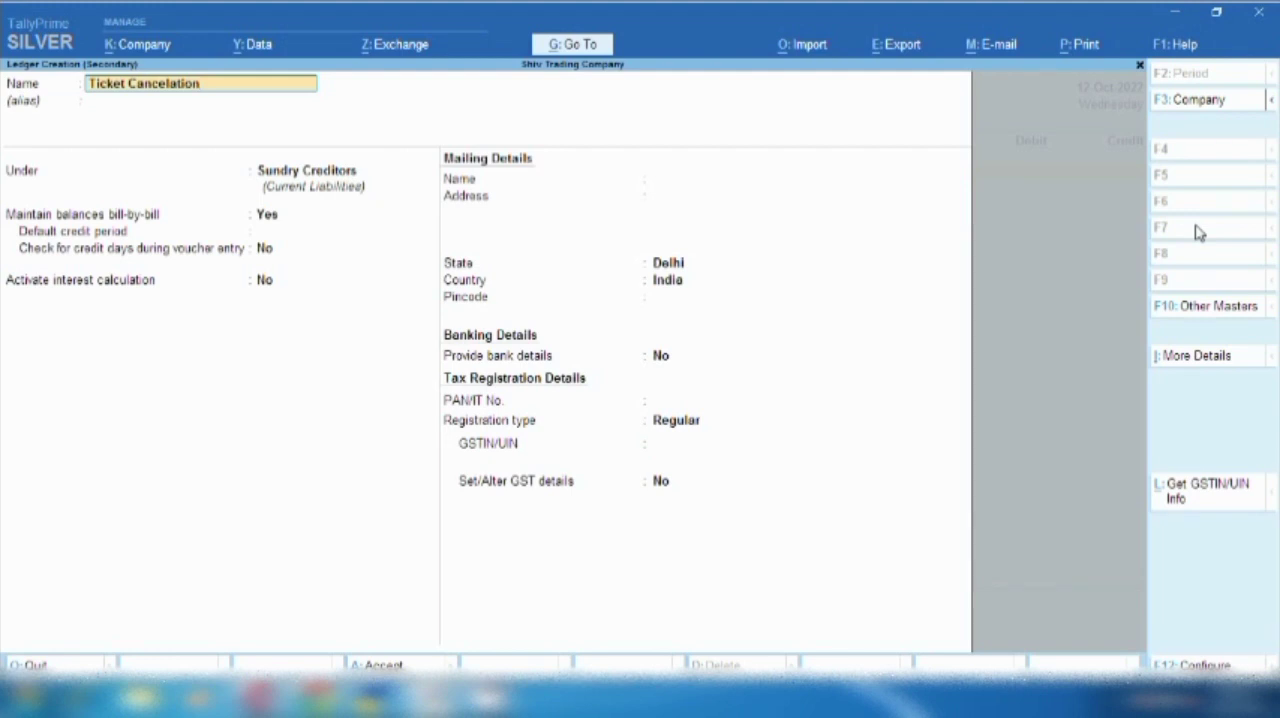
{"action": "type", "text": " Exp"}
{"action": "key", "text": "Return"}
{"action": "key", "text": "Return"}
- Group the new ledger under Indirect Expenses, set ledger type and GST applicability to Not Applicable, and save it
{"action": "key", "text": "BackSpace"}
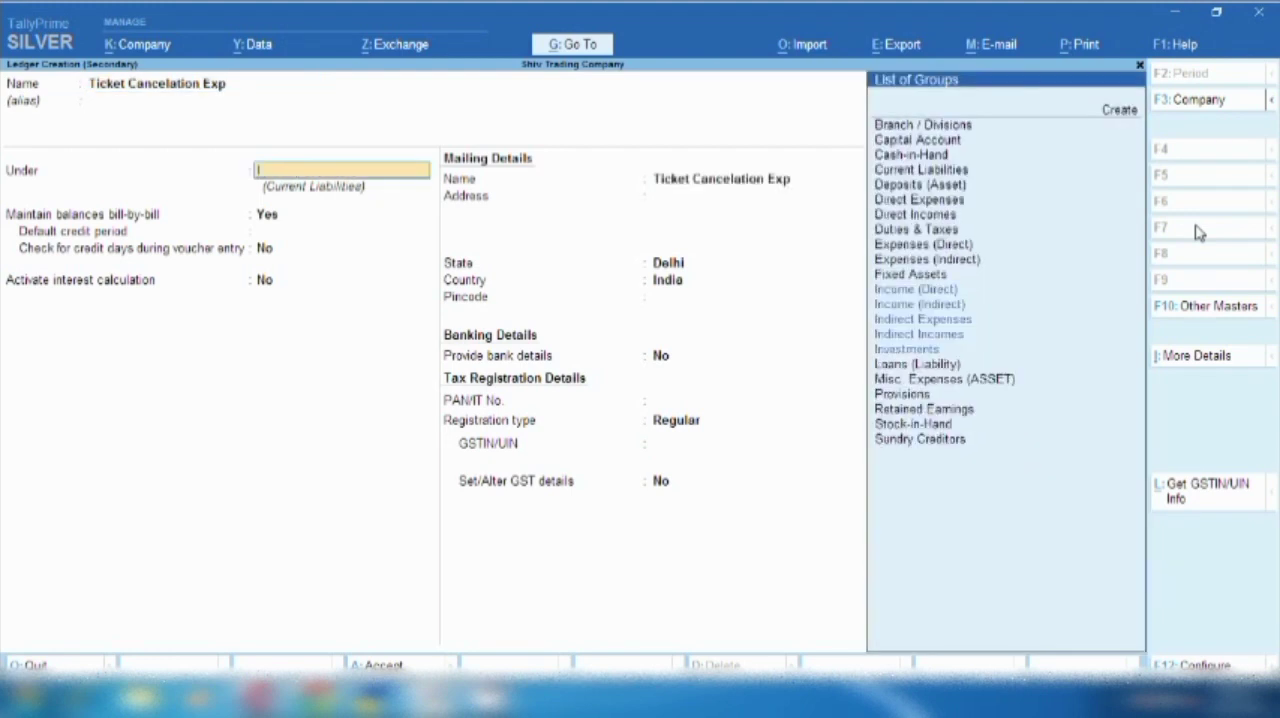
{"action": "type", "text": "Ind"}
{"action": "key", "text": "Return"}
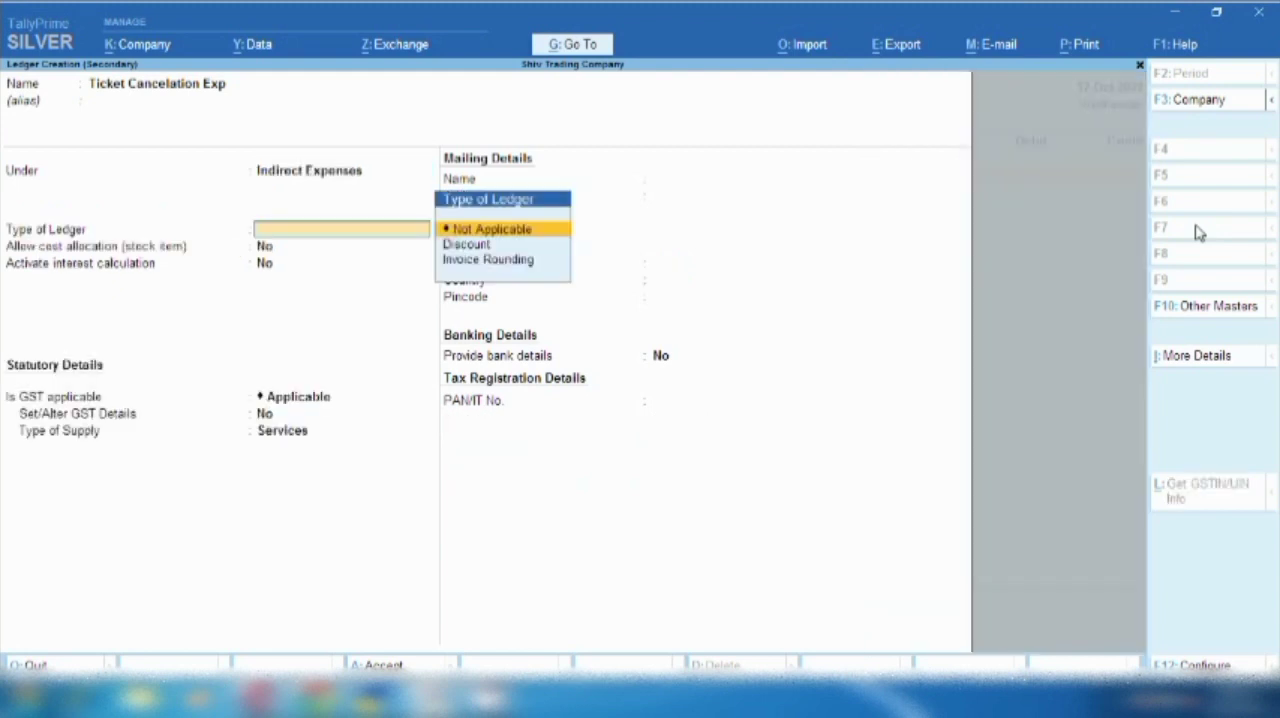
{"action": "key", "text": "Return"}
{"action": "key", "text": "Return"}
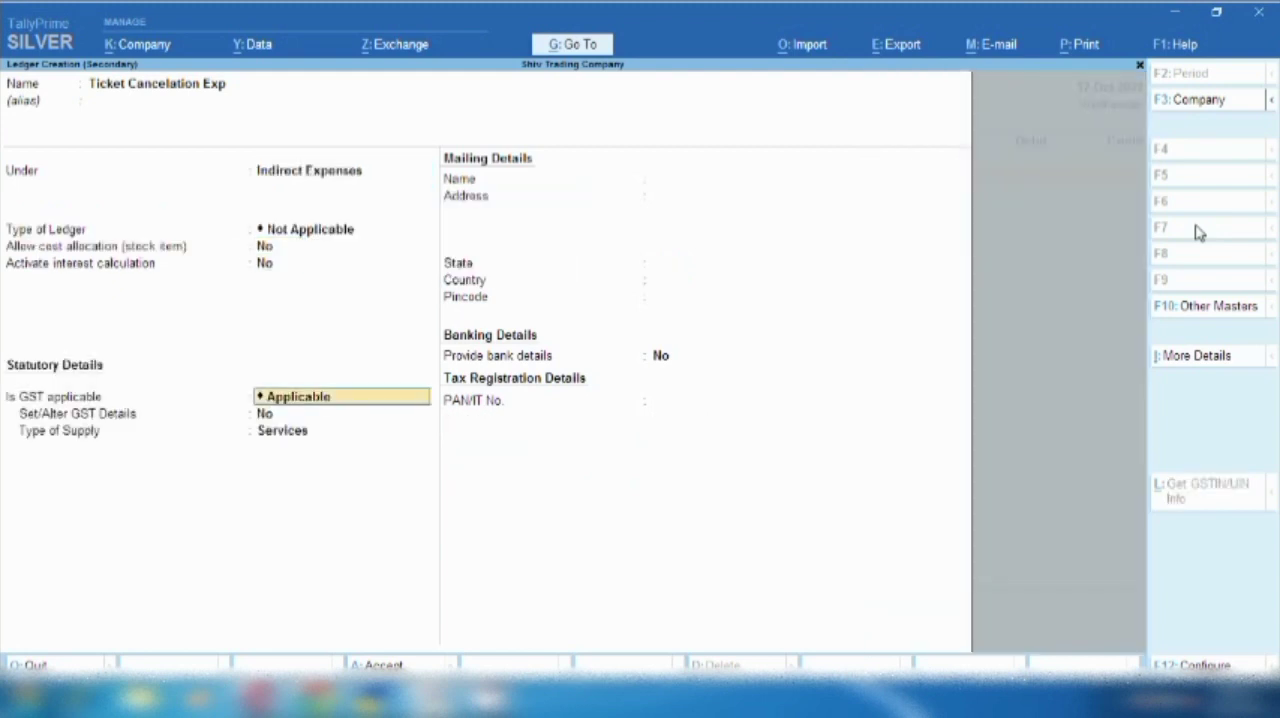
{"action": "type", "text": "N"}
{"action": "key", "text": "Return"}
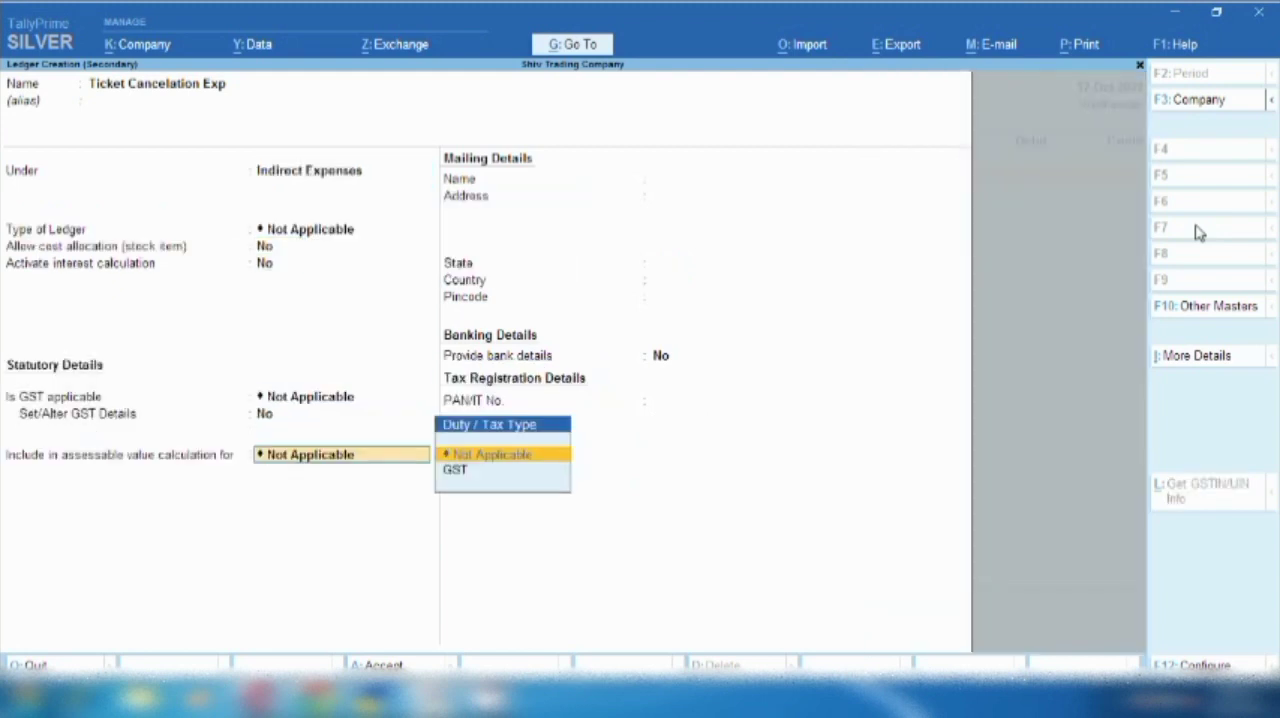
- Debit Ticket Cancelation Exp with 170 and credit Tour & Travelling Excp with 170
{"action": "key", "text": "Return"}
{"action": "key", "text": "ctrl+a"}
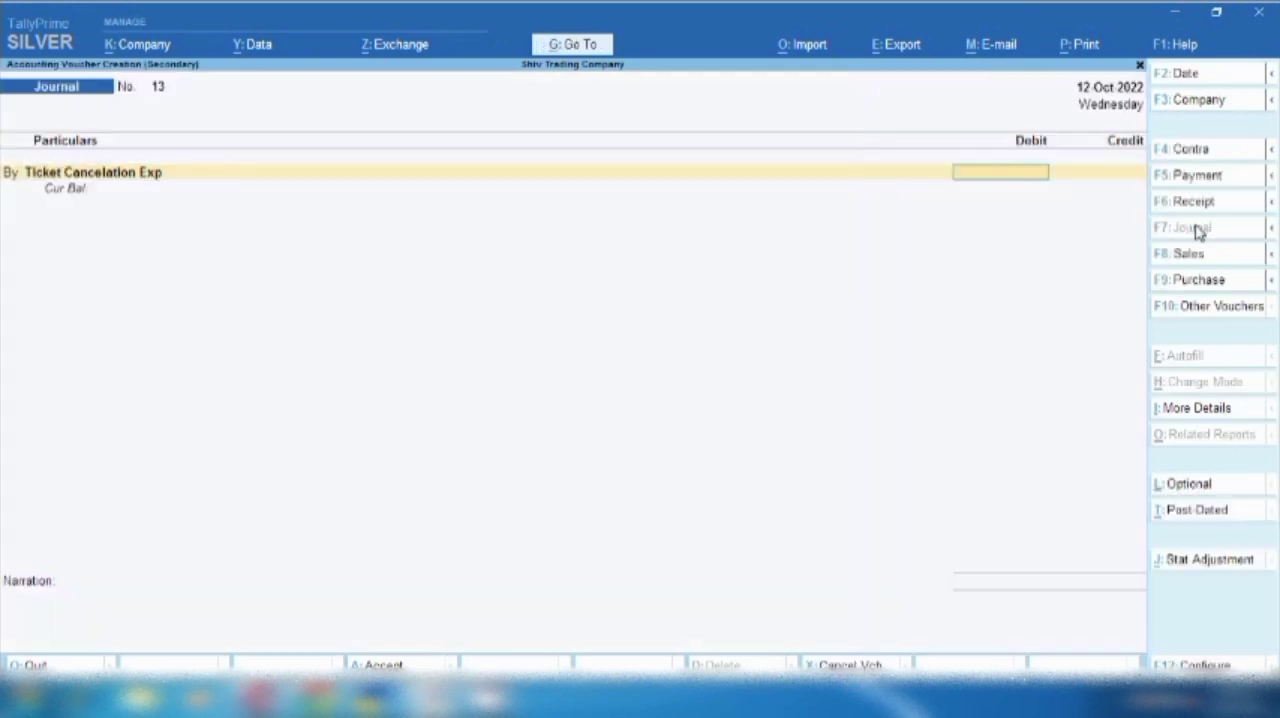
{"action": "type", "text": "170"}
{"action": "key", "text": "Return"}
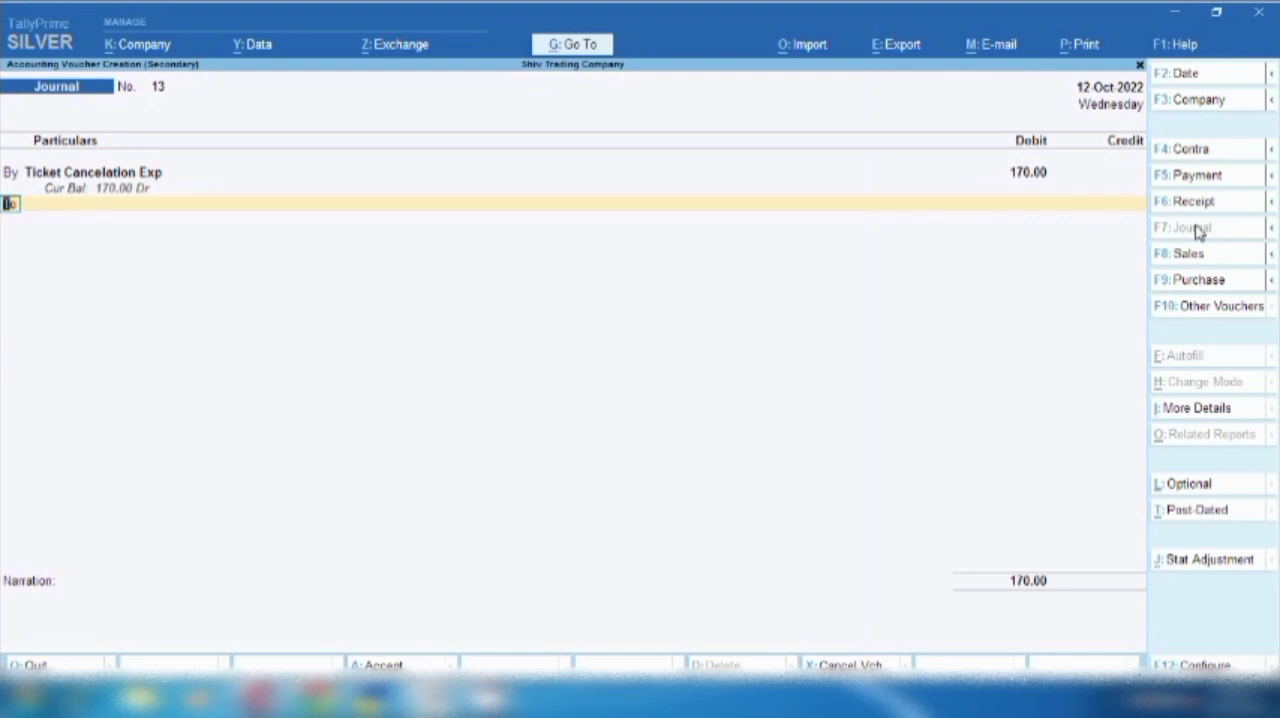
{"action": "key", "text": "Return"}
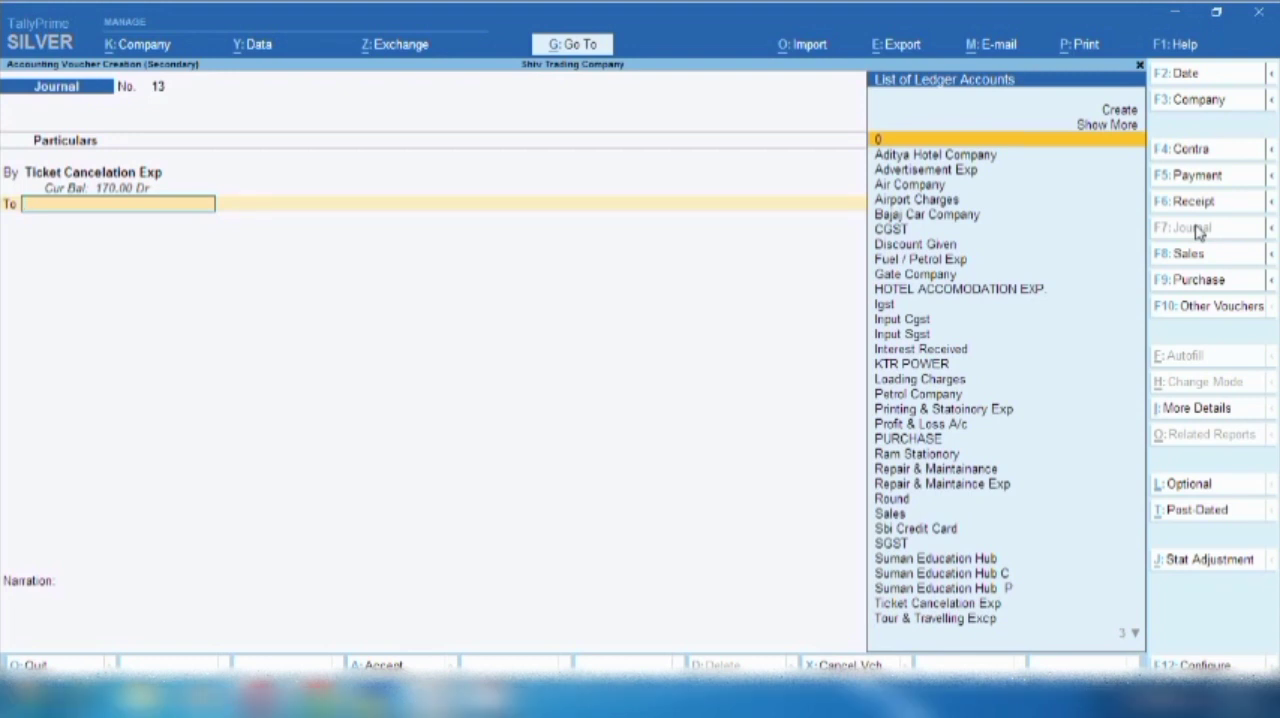
{"action": "type", "text": "C"}
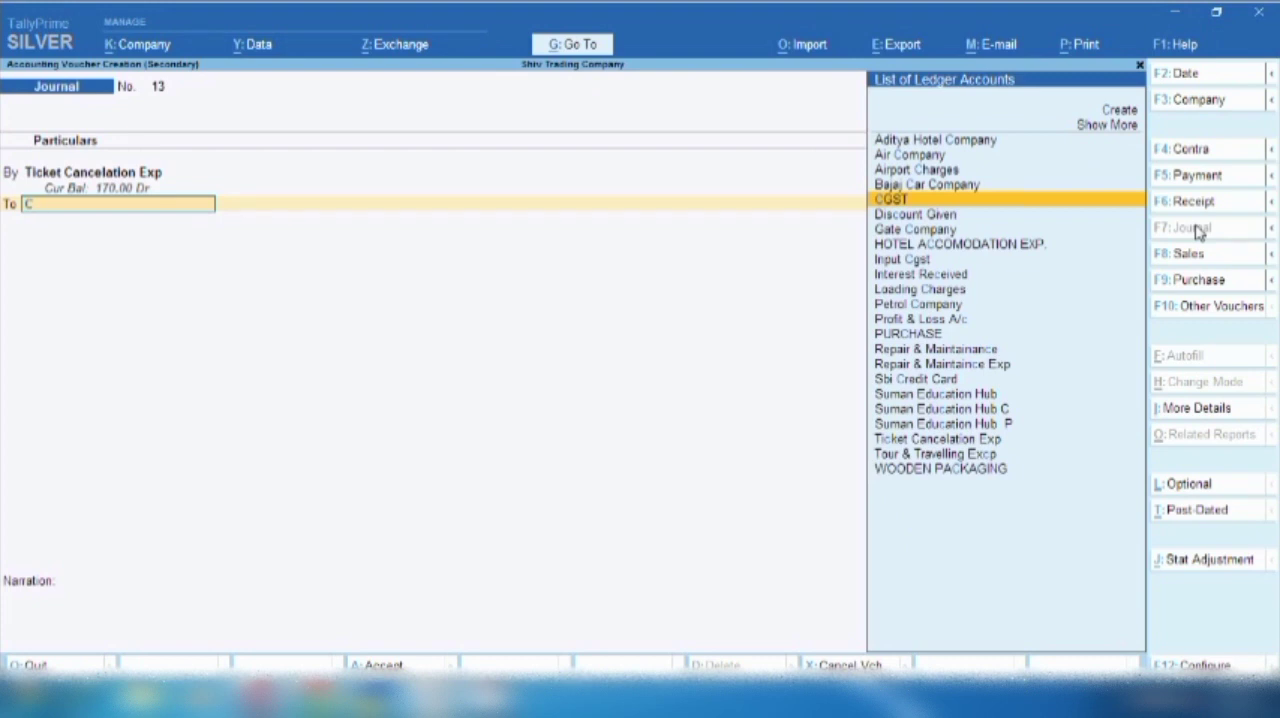
{"action": "key", "text": "BackSpace"}
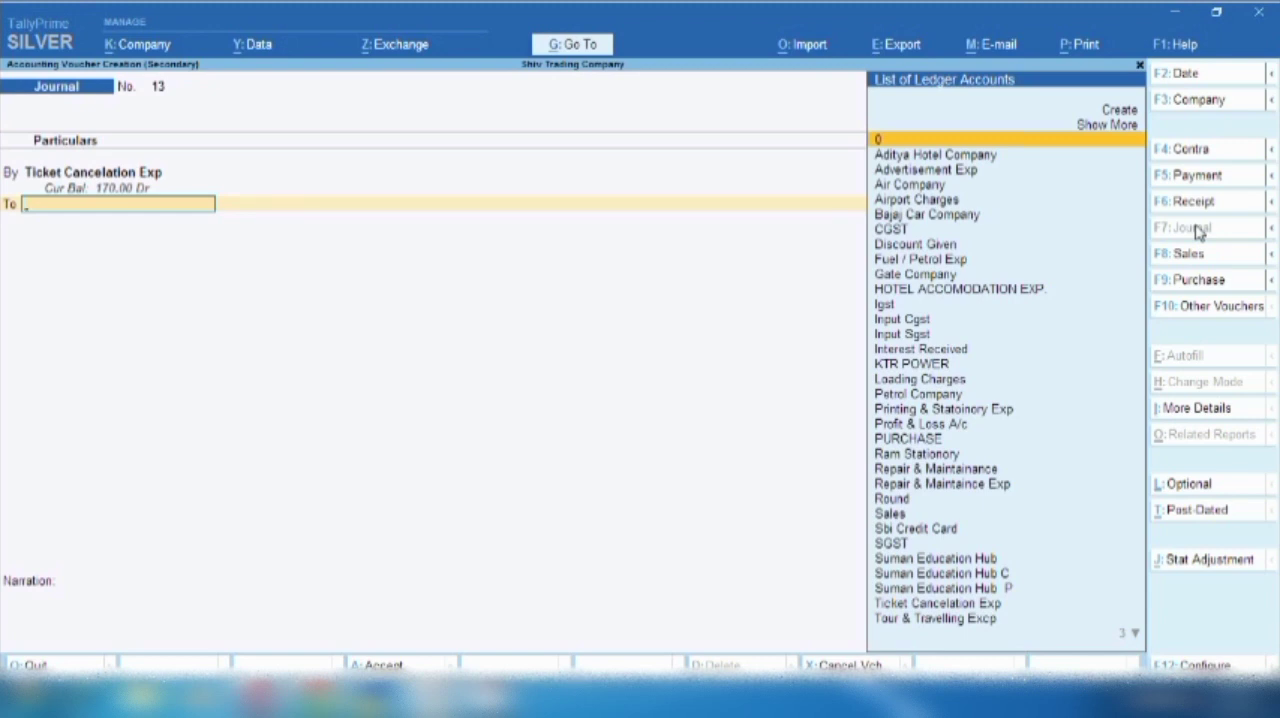
{"action": "type", "text": "to"}
{"action": "key", "text": "Return"}
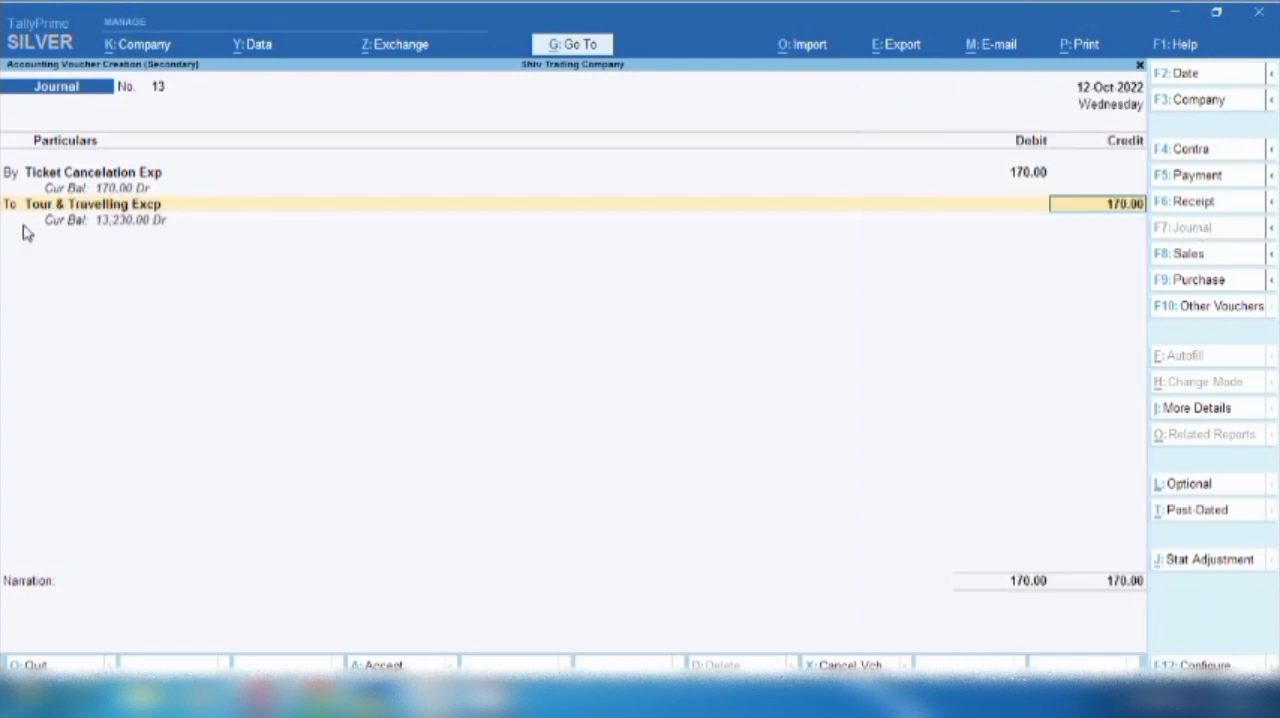
{"action": "key", "text": "Return"}
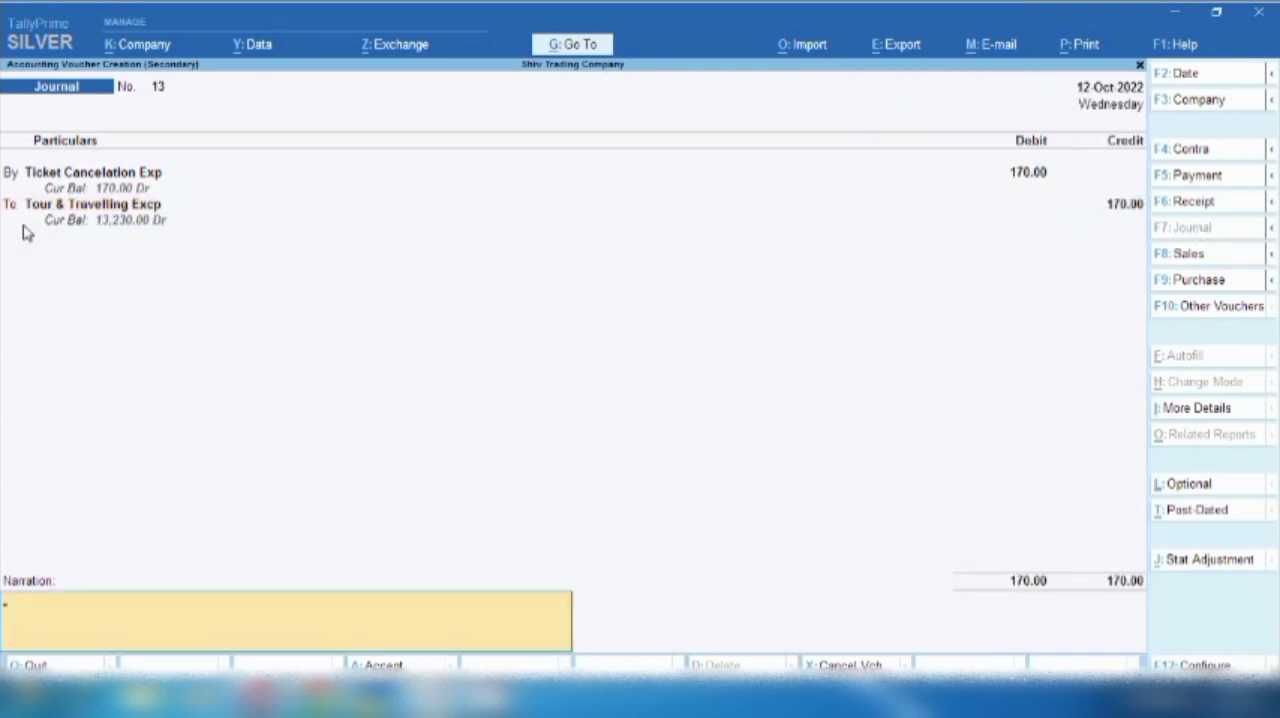
- Enter the narration "cancelation charges" and save the journal voucher
{"action": "type", "text": "cn"}
{"action": "type", "text": "n"}
{"action": "type", "text": "celation char"}
{"action": "type", "text": "ges"}
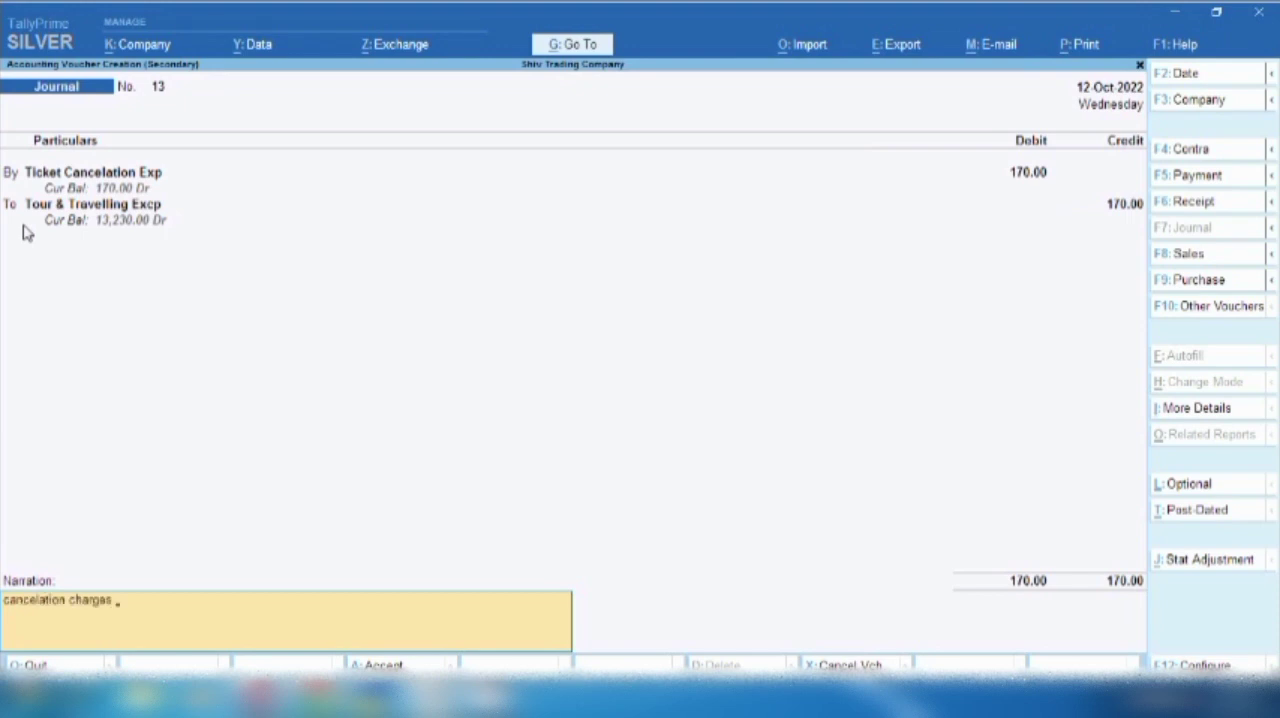
{"action": "key", "text": "Return"}
{"action": "key", "text": "Return"}
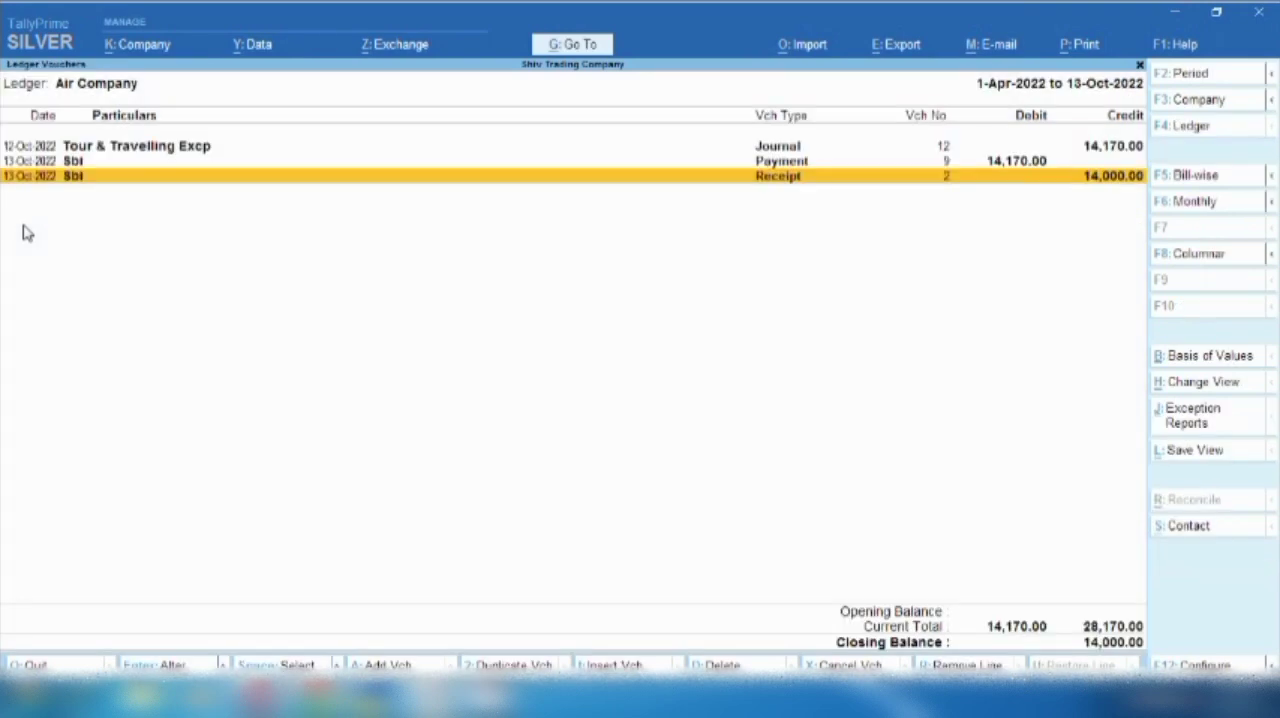
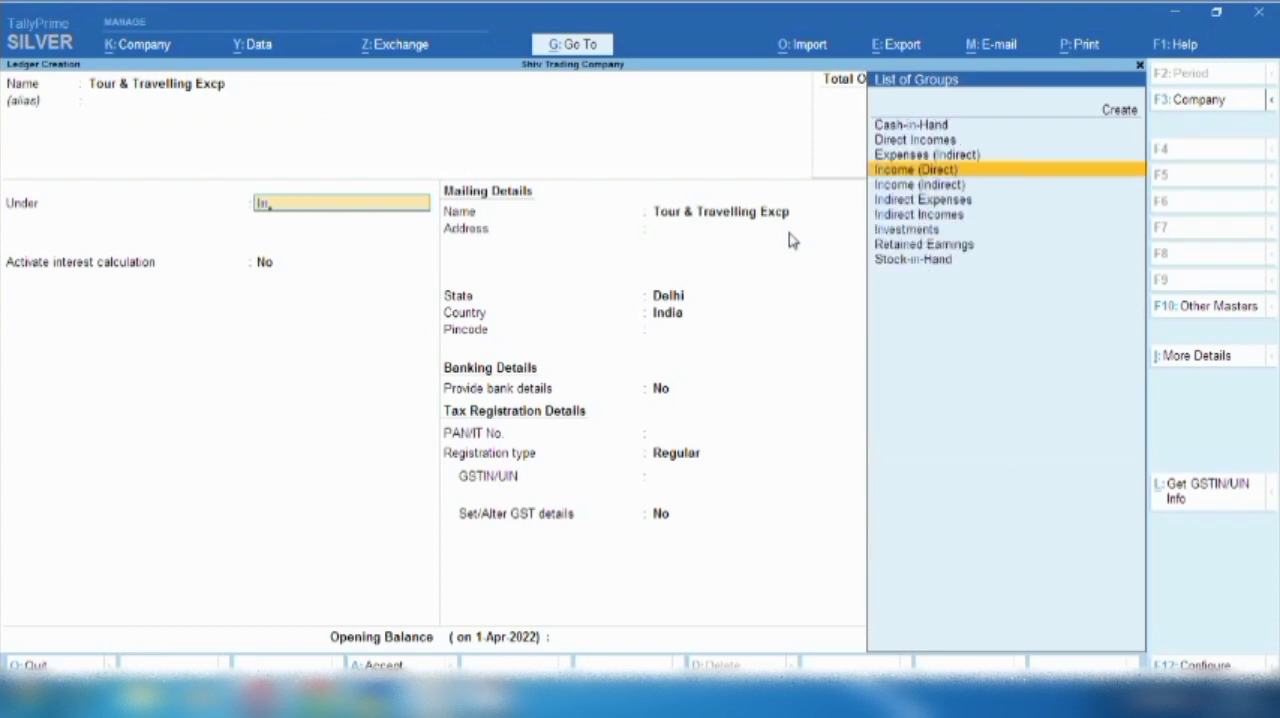
- Group the Tour & Travelling Excp ledger under Indirect Expenses, with ledger type Not Applicable and GST Applicable
{"action": "key", "text": "Down"}
{"action": "key", "text": "Down"}
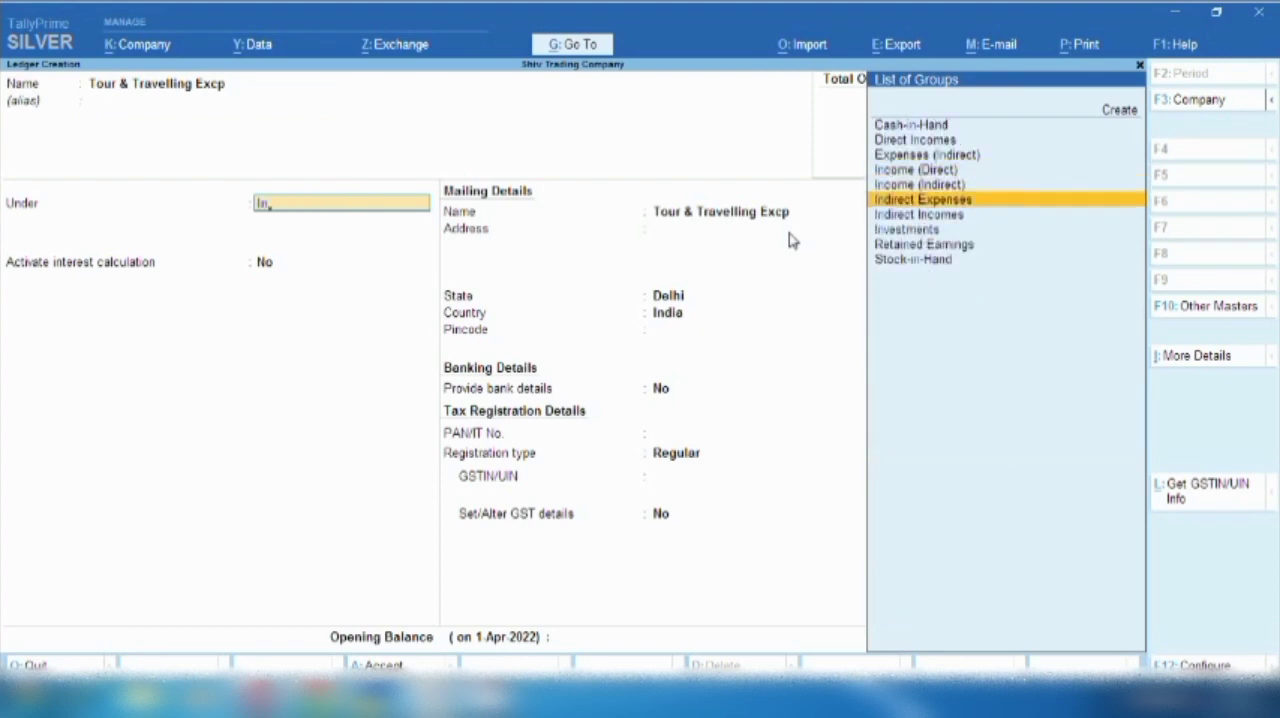
{"action": "key", "text": "Return"}
{"action": "key", "text": "Return"}
{"action": "key", "text": "Return"}
{"action": "key", "text": "Return"}
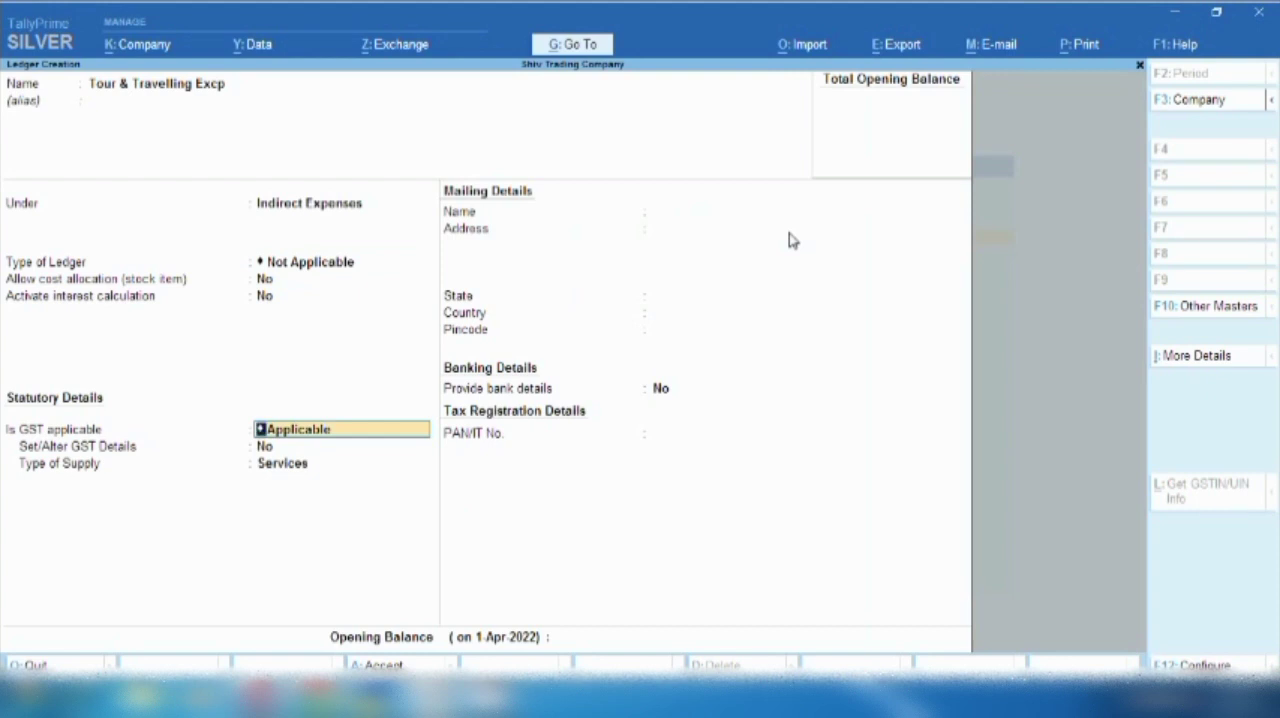
{"action": "key", "text": "Return"}
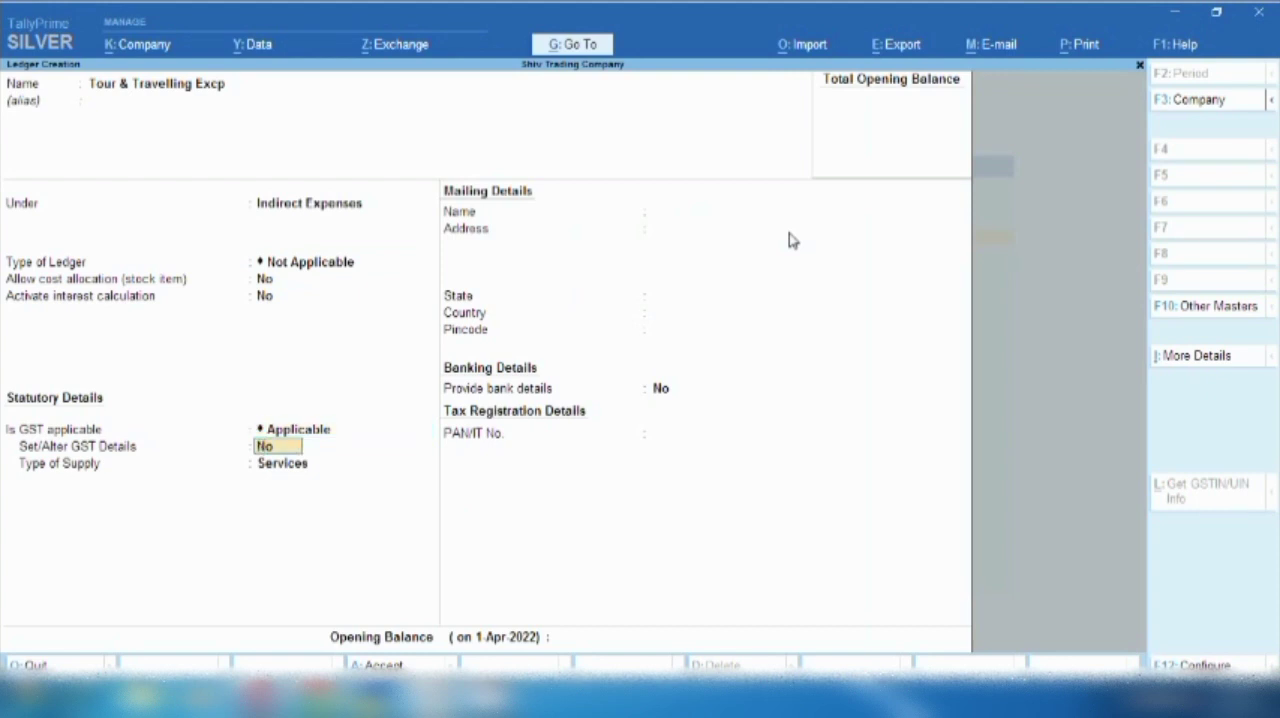
- Set the ledger's GST details to Purchase Taxable with 5% integrated tax, keep Services as supply type, and save the ledger
{"action": "key", "text": "y"}
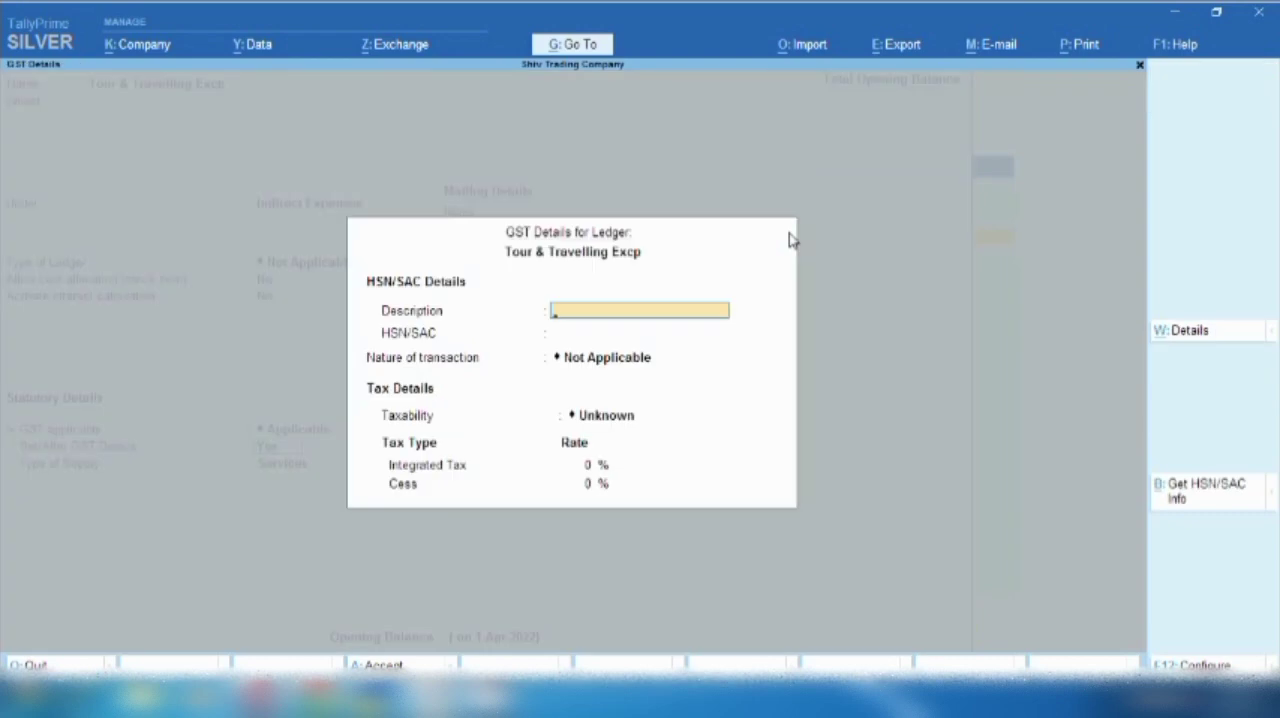
{"action": "key", "text": "Return"}
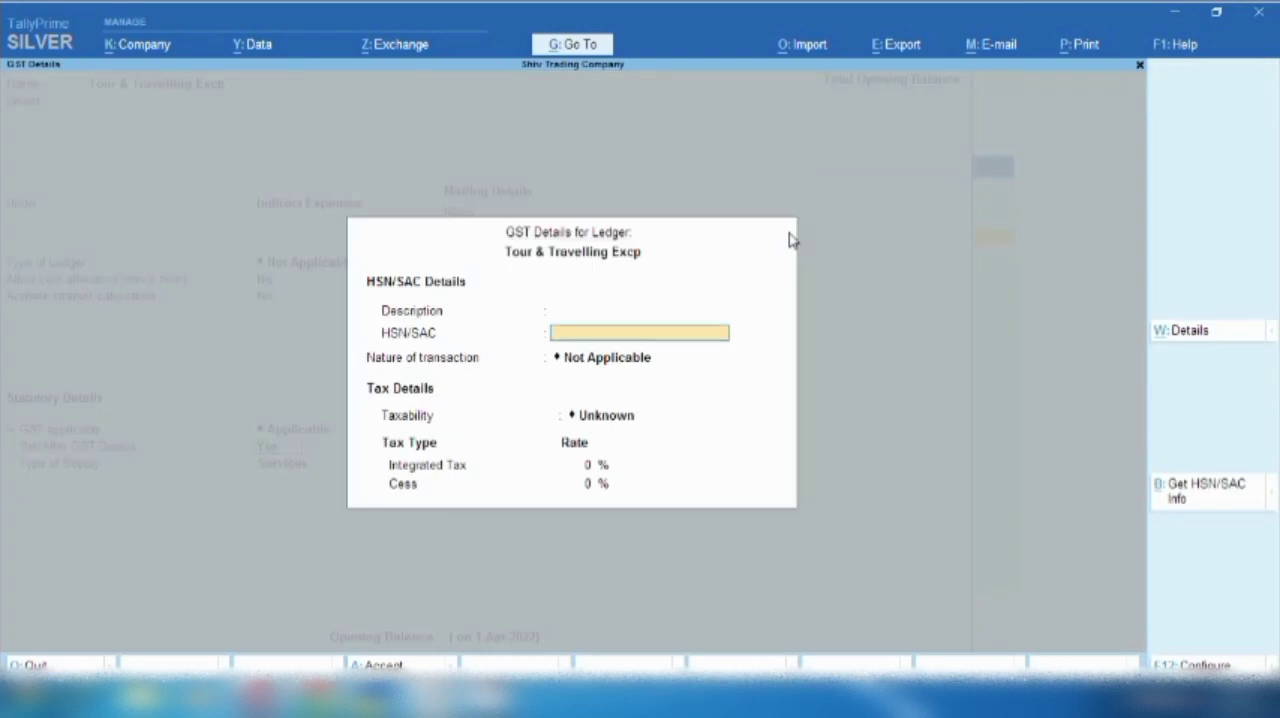
{"action": "key", "text": "Return"}
{"action": "key", "text": "Down"}
{"action": "key", "text": "Down"}
{"action": "key", "text": "Down"}
{"action": "key", "text": "Down"}
{"action": "key", "text": "Down"}
{"action": "key", "text": "Down"}
{"action": "key", "text": "Down"}
{"action": "key", "text": "Down"}
{"action": "key", "text": "Down"}
{"action": "key", "text": "Down"}
{"action": "key", "text": "Down"}
{"action": "key", "text": "Down"}
{"action": "key", "text": "Down"}
{"action": "key", "text": "Down"}
{"action": "key", "text": "Down"}
{"action": "key", "text": "Down"}
{"action": "key", "text": "Down"}
{"action": "key", "text": "Down"}
{"action": "key", "text": "Down"}
{"action": "key", "text": "Down"}
{"action": "key", "text": "Down"}
{"action": "key", "text": "Down"}
{"action": "key", "text": "Down"}
{"action": "key", "text": "Down"}
{"action": "key", "text": "Down"}
{"action": "key", "text": "Down"}
{"action": "key", "text": "Down"}
{"action": "key", "text": "Down"}
{"action": "key", "text": "Down"}
{"action": "key", "text": "Down"}
{"action": "key", "text": "Down"}
{"action": "key", "text": "Return"}
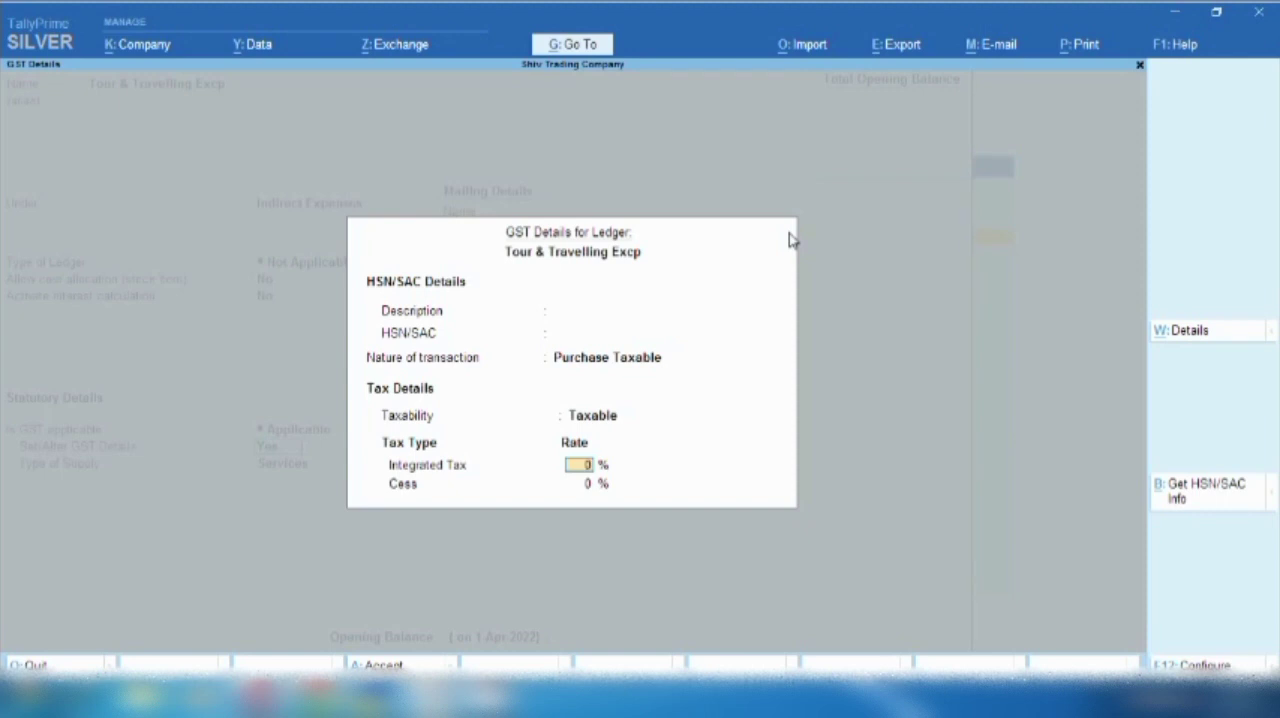
{"action": "type", "text": "5"}
{"action": "key", "text": "Return"}
{"action": "key", "text": "Return"}
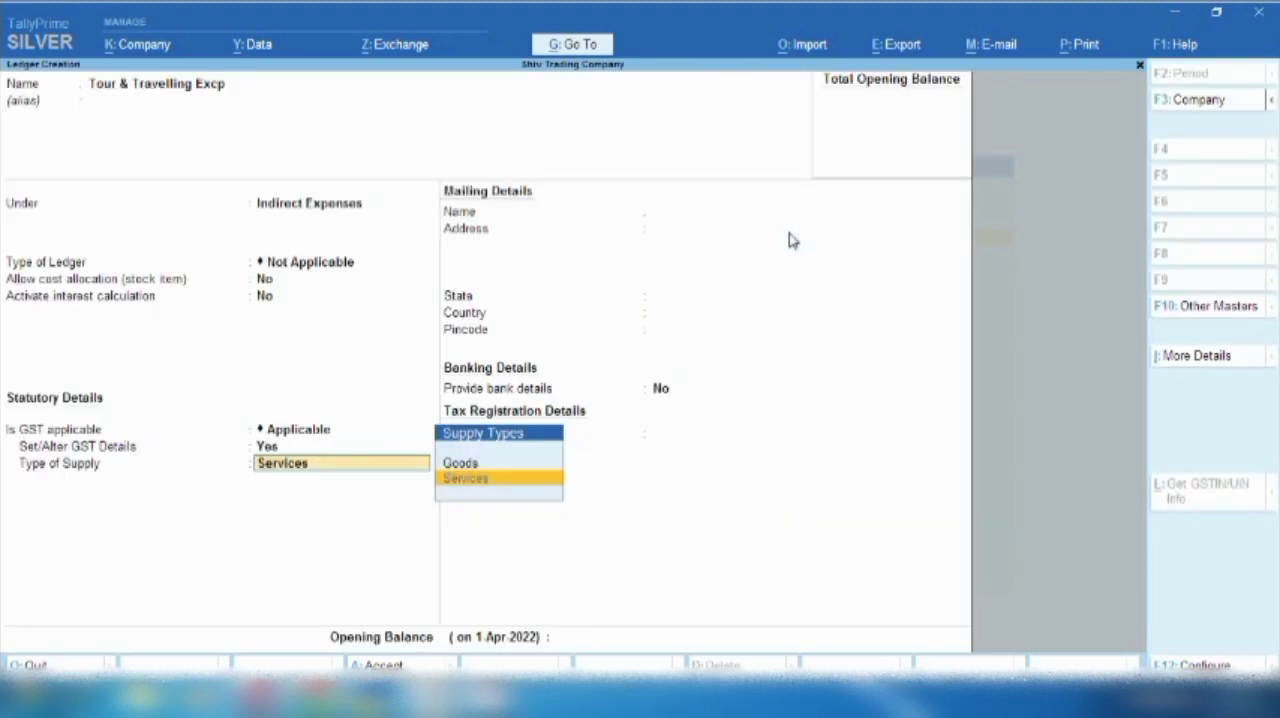
{"action": "key", "text": "Return"}
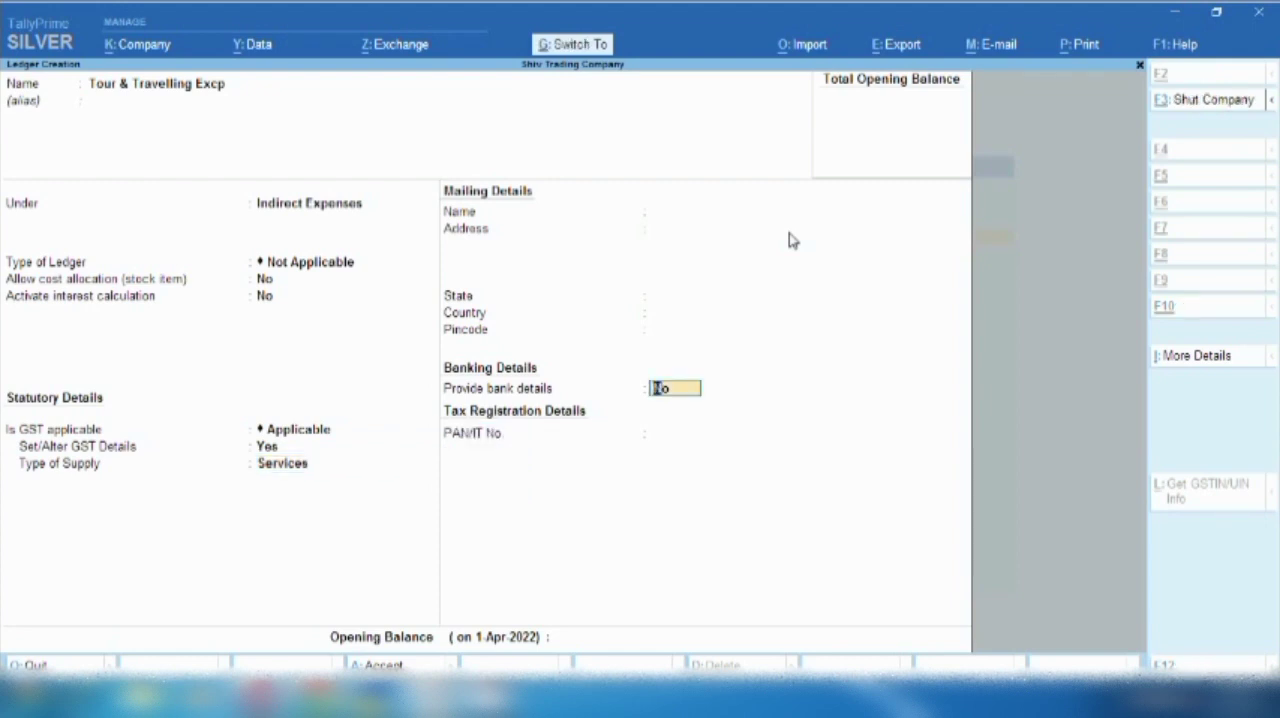
{"action": "key", "text": "ctrl+a"}
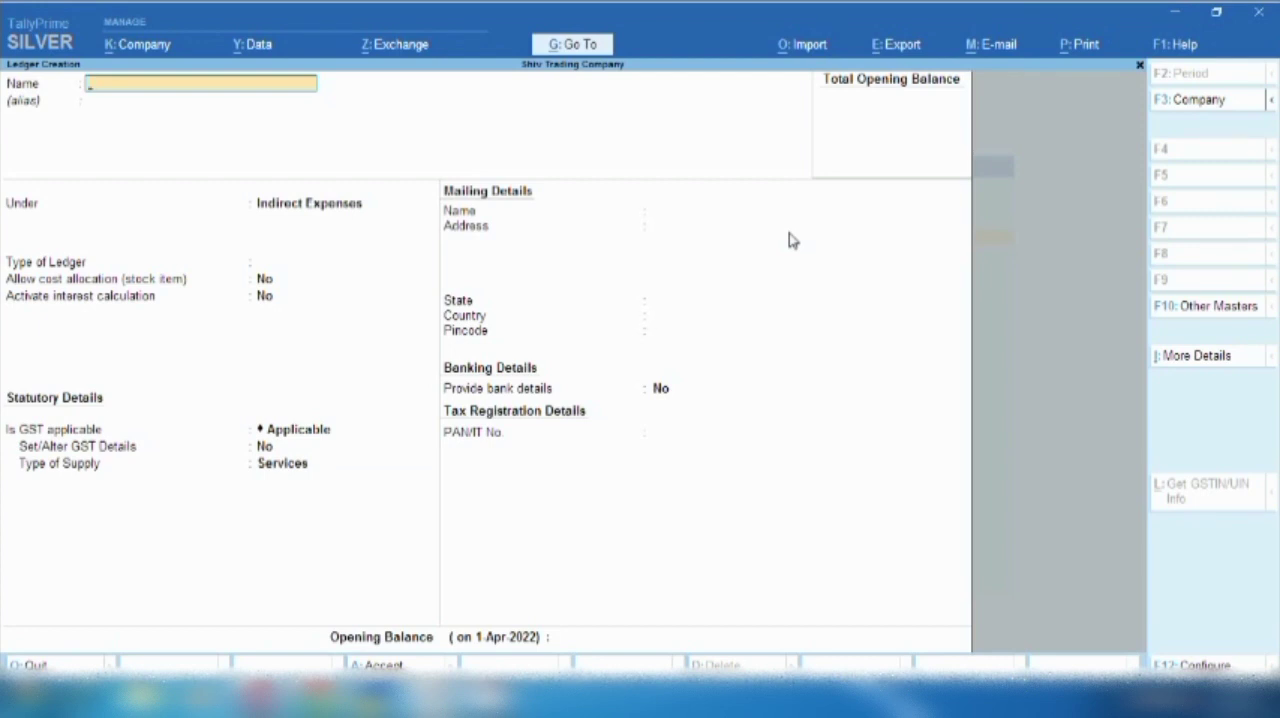
- Name the new ledger "Cgstt", adding the extra letter to make the name unique
{"action": "type", "text": "Purcah"}
{"action": "key", "text": "BackSpace"}
{"action": "key", "text": "BackSpace"}
{"action": "key", "text": "BackSpace"}
{"action": "key", "text": "BackSpace"}
{"action": "key", "text": "BackSpace"}
{"action": "key", "text": "BackSpace"}
{"action": "type", "text": "Cgst"}
{"action": "key", "text": "Return"}
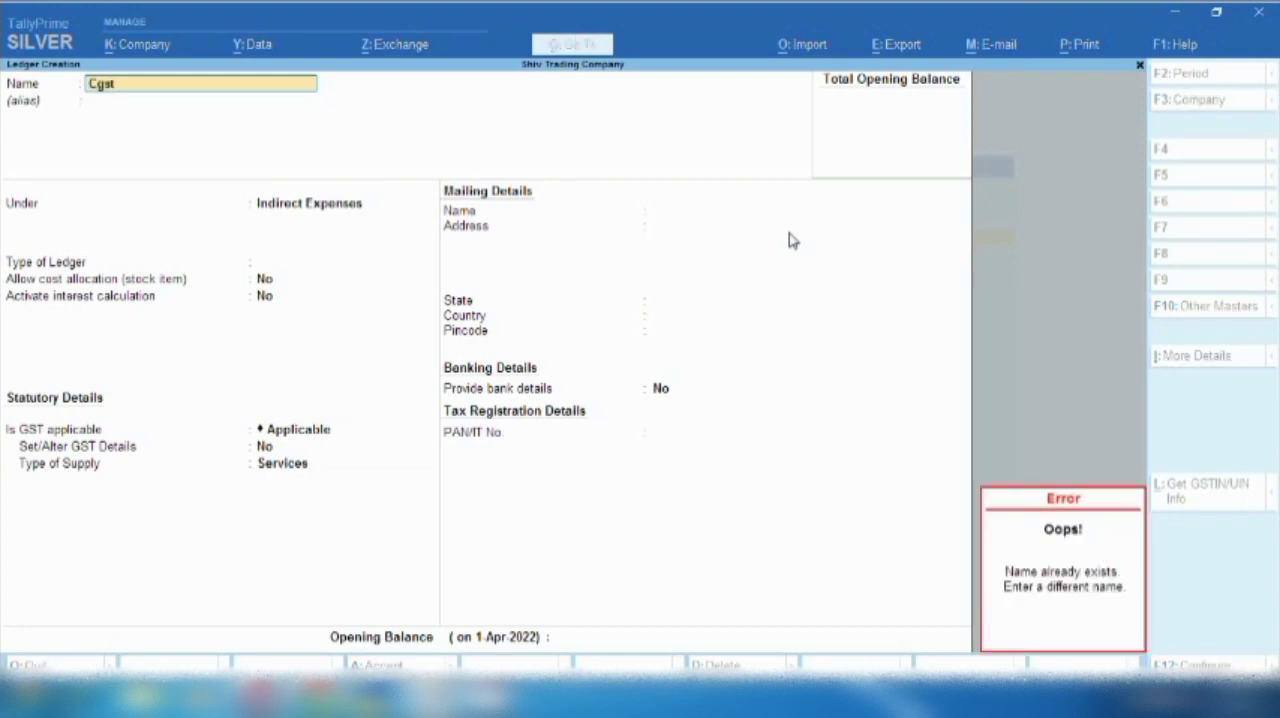
{"action": "type", "text": "t"}
{"action": "key", "text": "Return"}
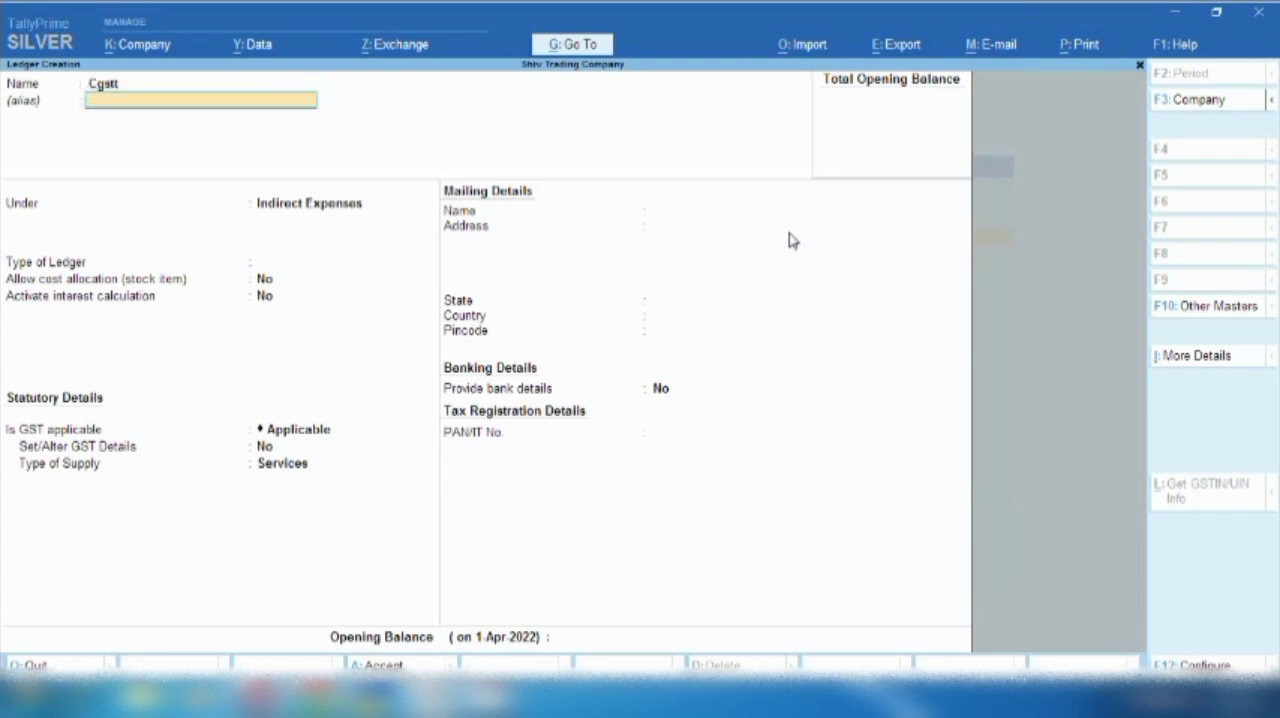
- Group Cgstt under Duties & Taxes with duty type GST and tax type Central Tax, and quit without saving
{"action": "key", "text": "Return"}
{"action": "type", "text": "Du"}
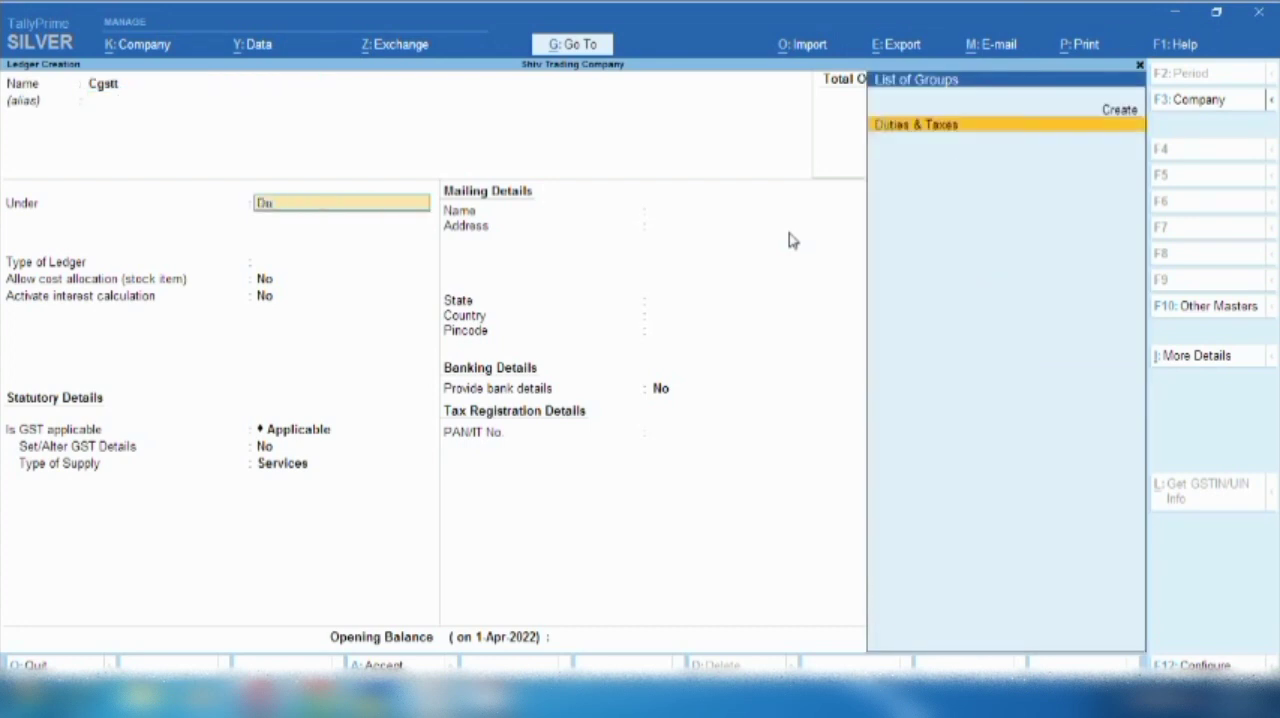
{"action": "key", "text": "Return"}
{"action": "key", "text": "Up"}
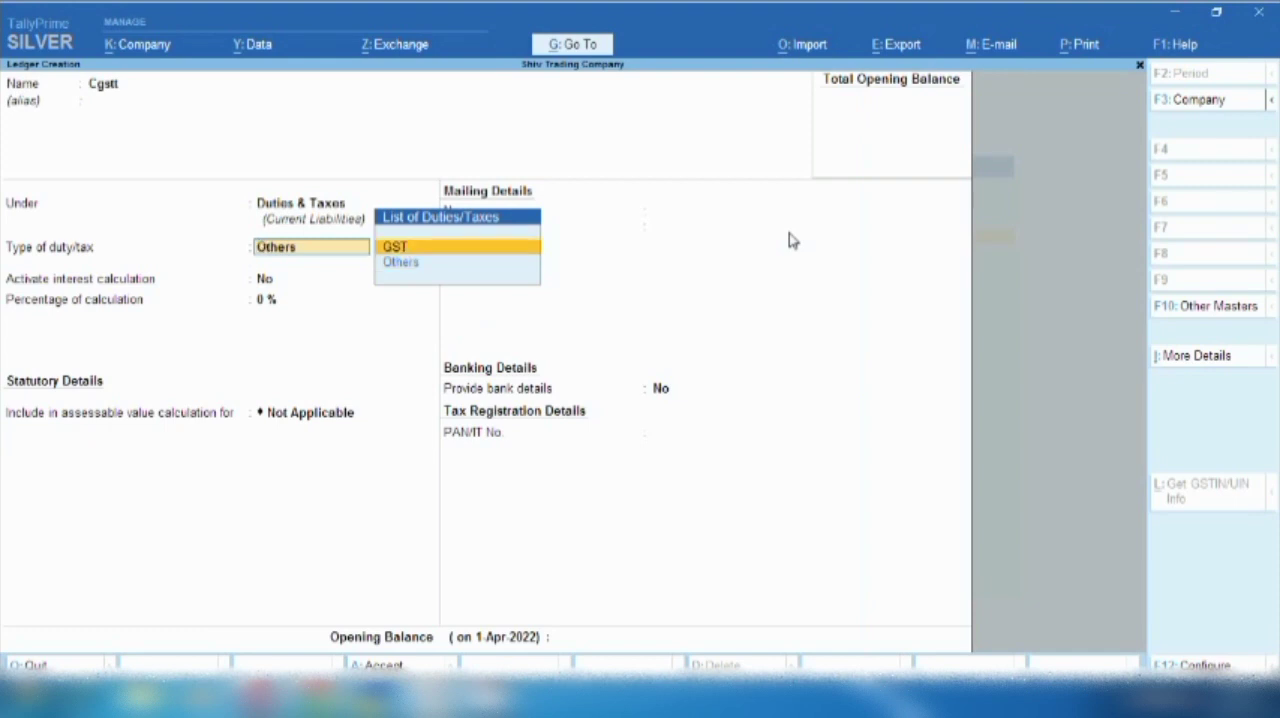
{"action": "key", "text": "Return"}
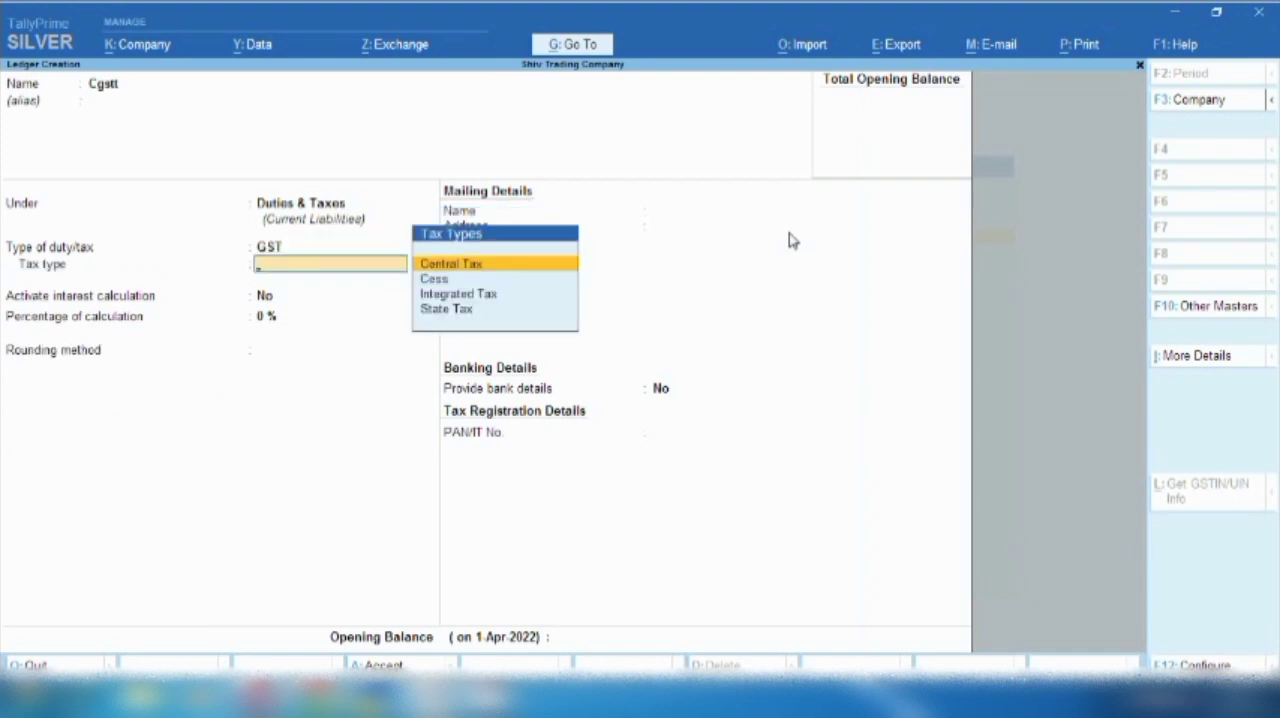
{"action": "key", "text": "Return"}
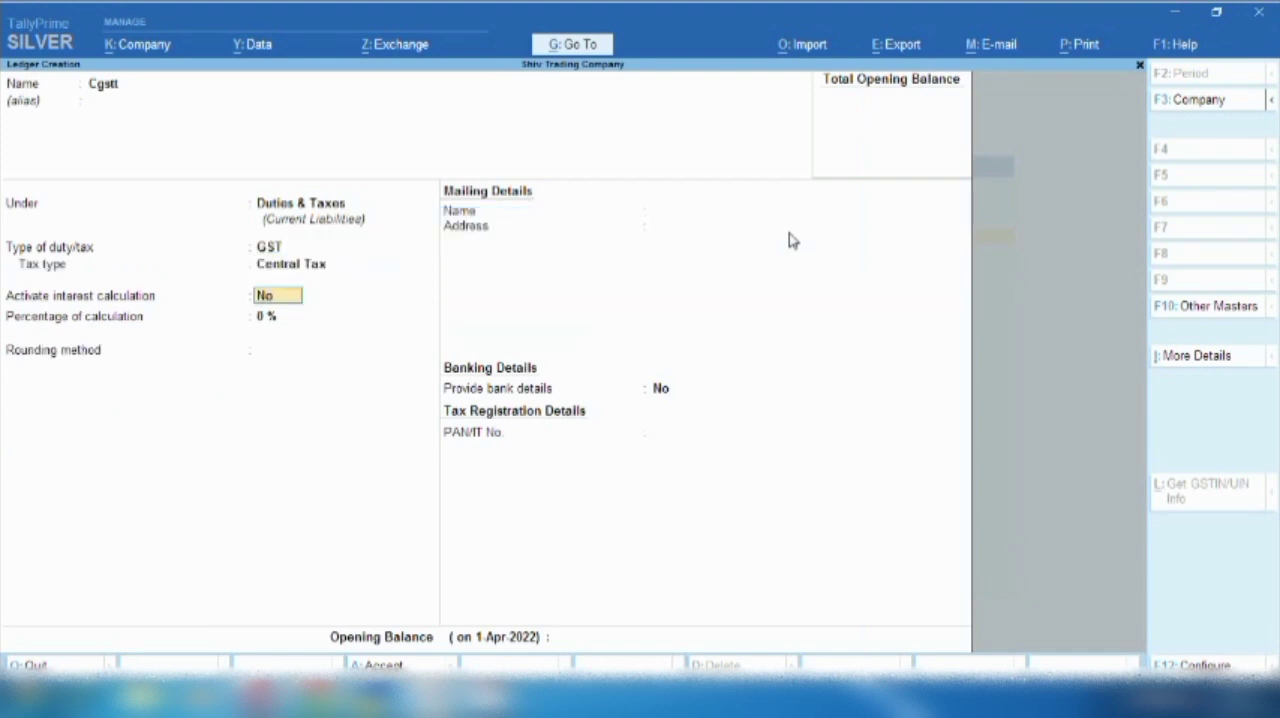
{"action": "key", "text": "BackSpace"}
{"action": "key", "text": "Escape"}
{"action": "key", "text": "y"}
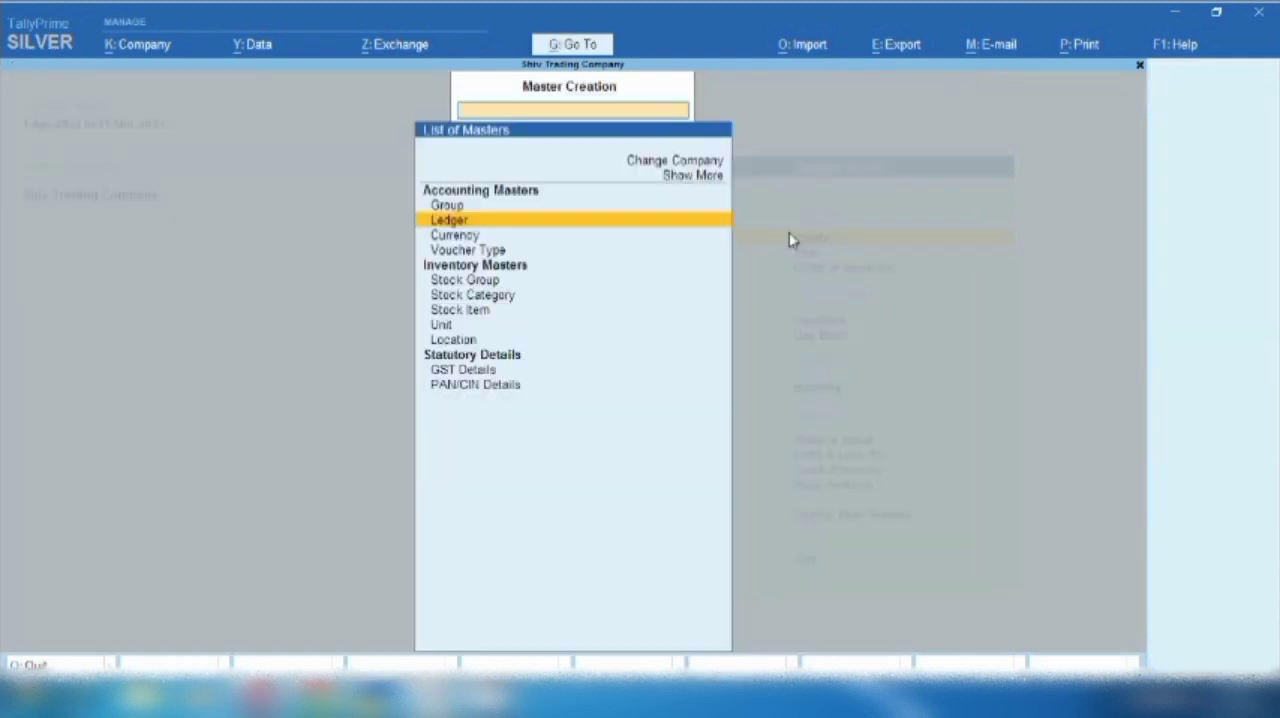
- Start creating another ledger and name it "Sgstt"
{"action": "key", "text": "Return"}
{"action": "type", "text": "Sgsr"}
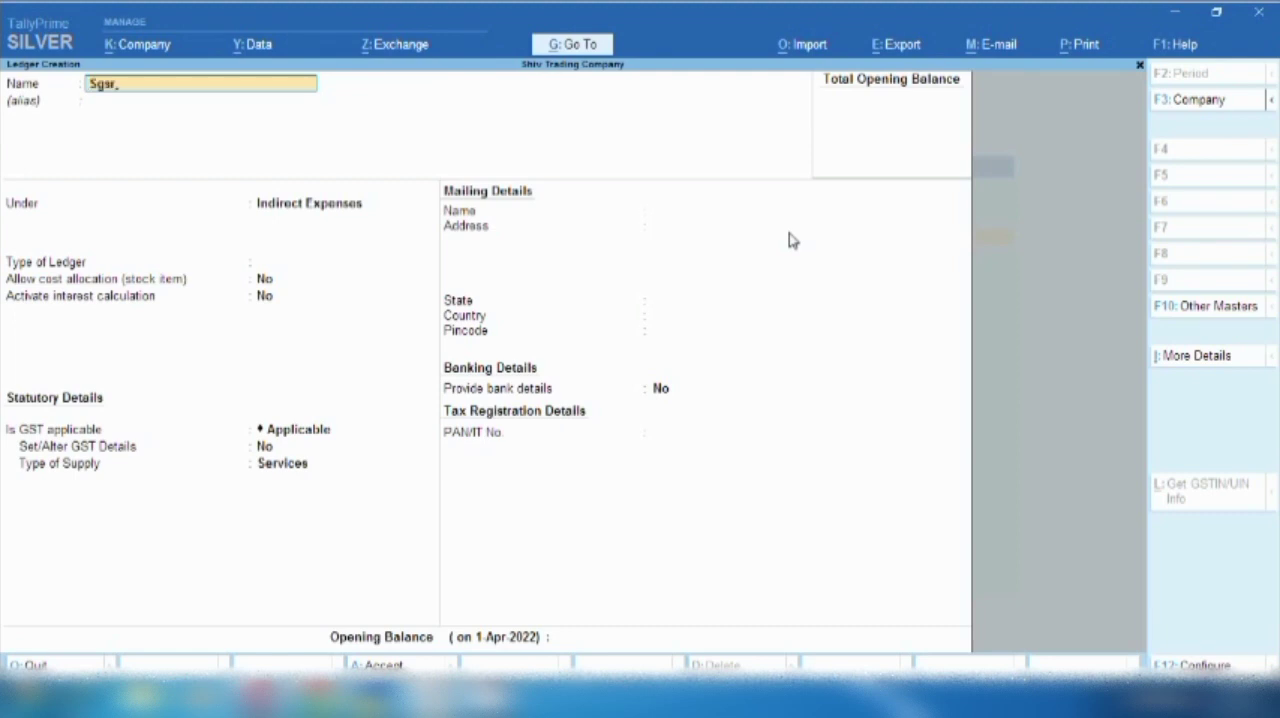
{"action": "key", "text": "BackSpace"}
{"action": "type", "text": "tt"}
{"action": "key", "text": "Return"}
{"action": "key", "text": "Return"}
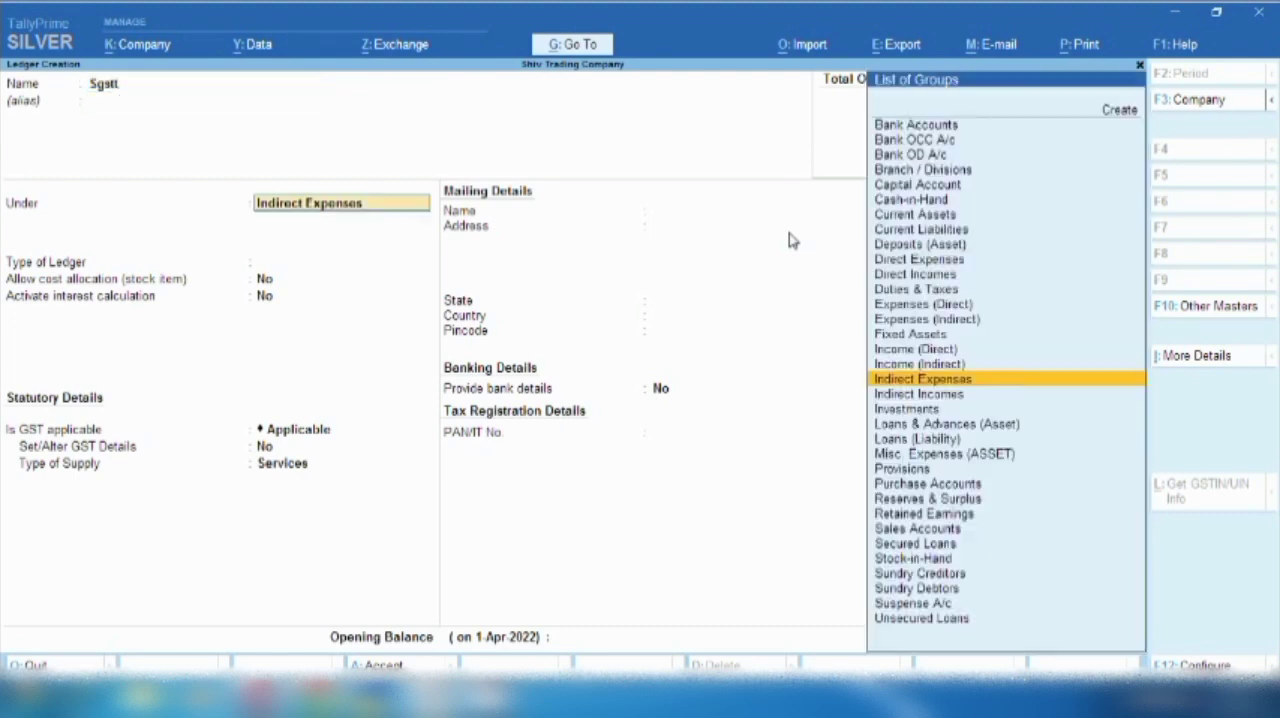
- Group Sgstt under Duties & Taxes with duty type GST and tax type State Tax, and quit without saving
{"action": "type", "text": "D"}
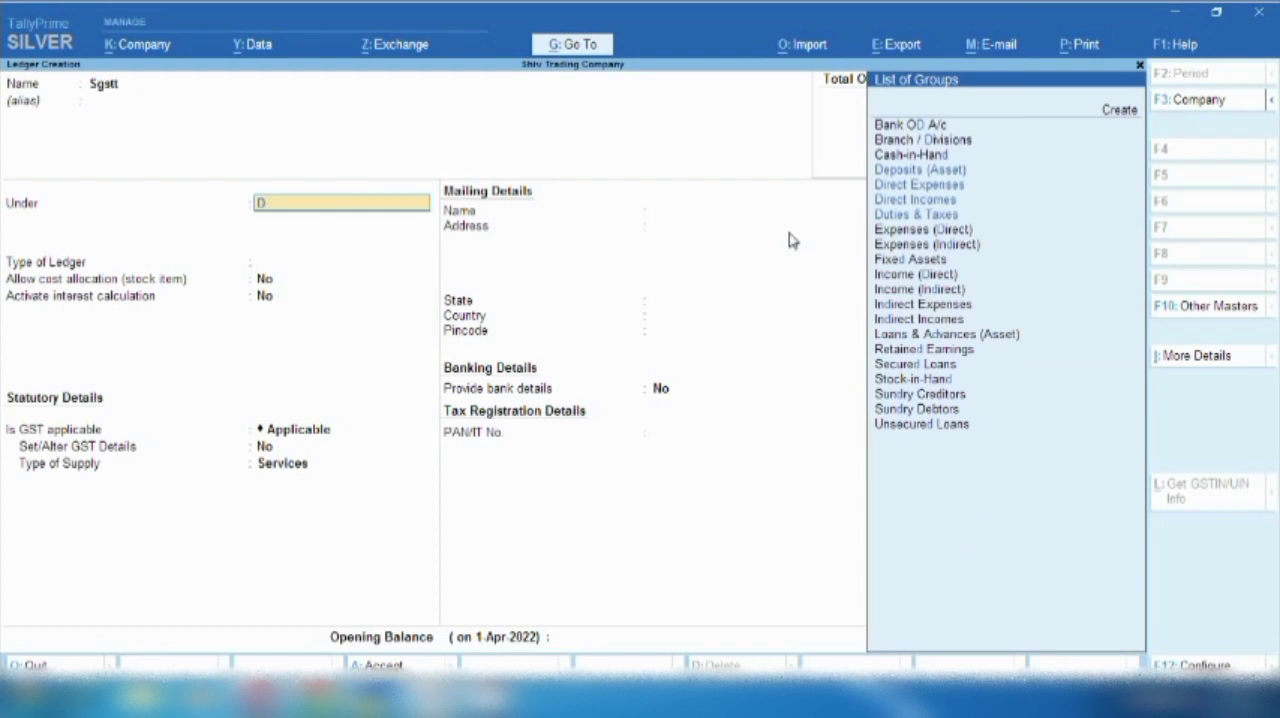
{"action": "type", "text": "ut"}
{"action": "key", "text": "Return"}
{"action": "key", "text": "Up"}
{"action": "key", "text": "Return"}
{"action": "key", "text": "Down"}
{"action": "key", "text": "Down"}
{"action": "key", "text": "Down"}
{"action": "key", "text": "Return"}
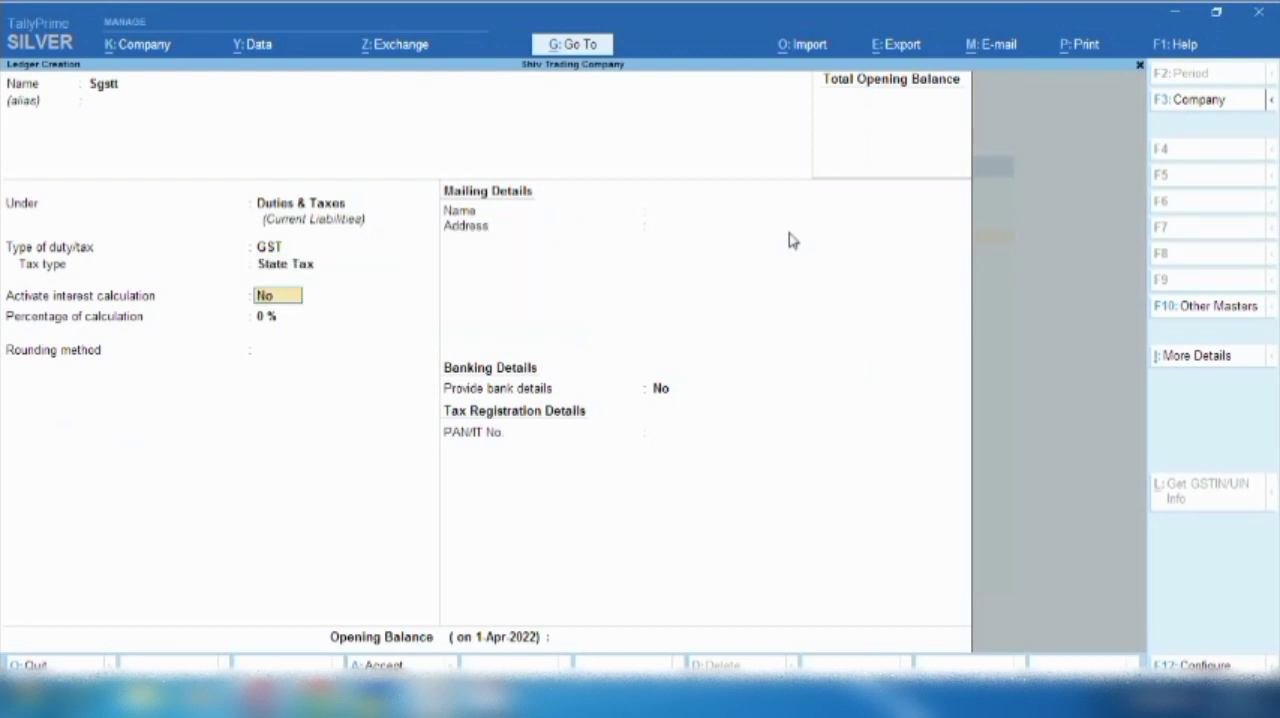
{"action": "key", "text": "BackSpace"}
{"action": "key", "text": "Escape"}
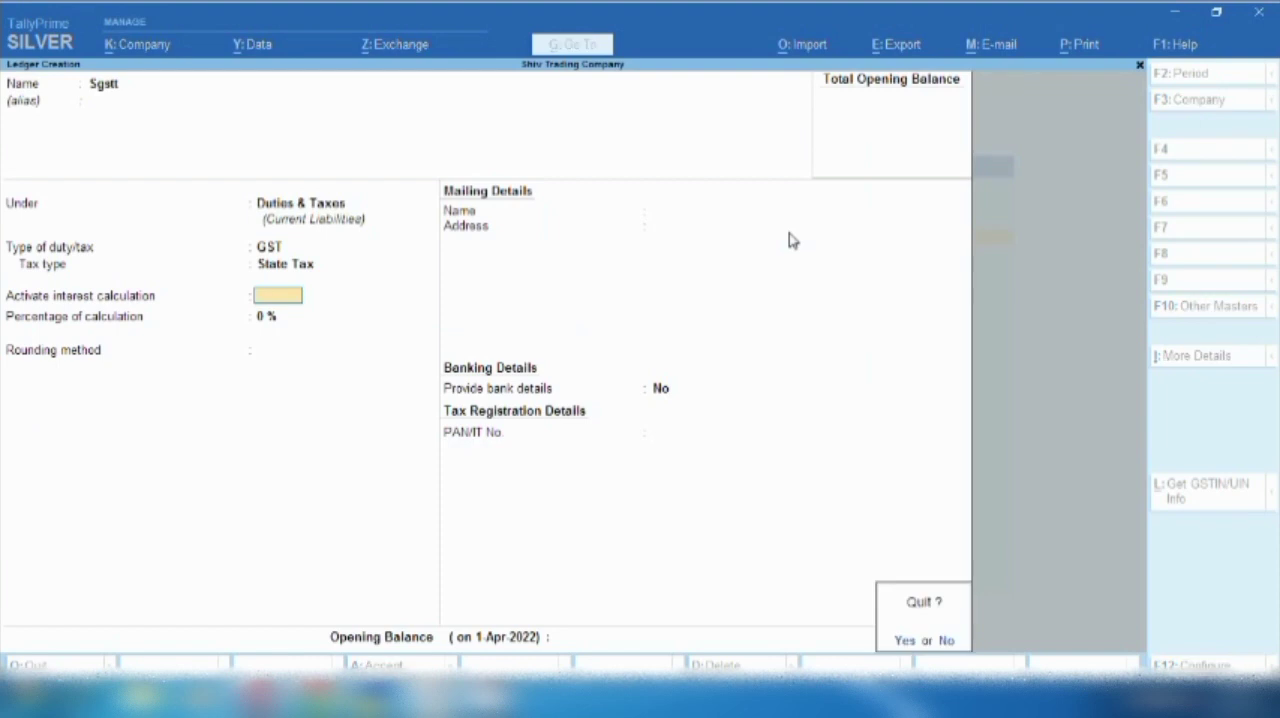
{"action": "key", "text": "y"}
- Start creating a new ledger and name it "Airport Charges"
{"action": "key", "text": "Return"}
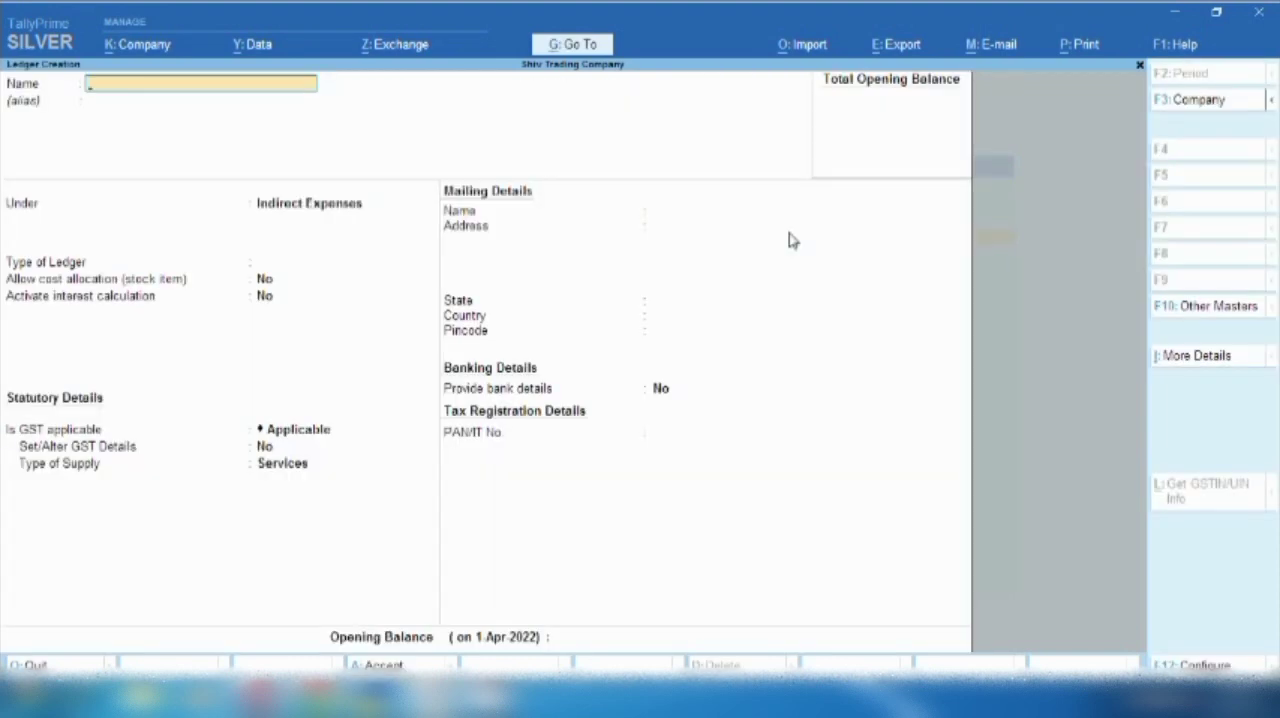
{"action": "type", "text": "Airport Charges"}
{"action": "key", "text": "Return"}
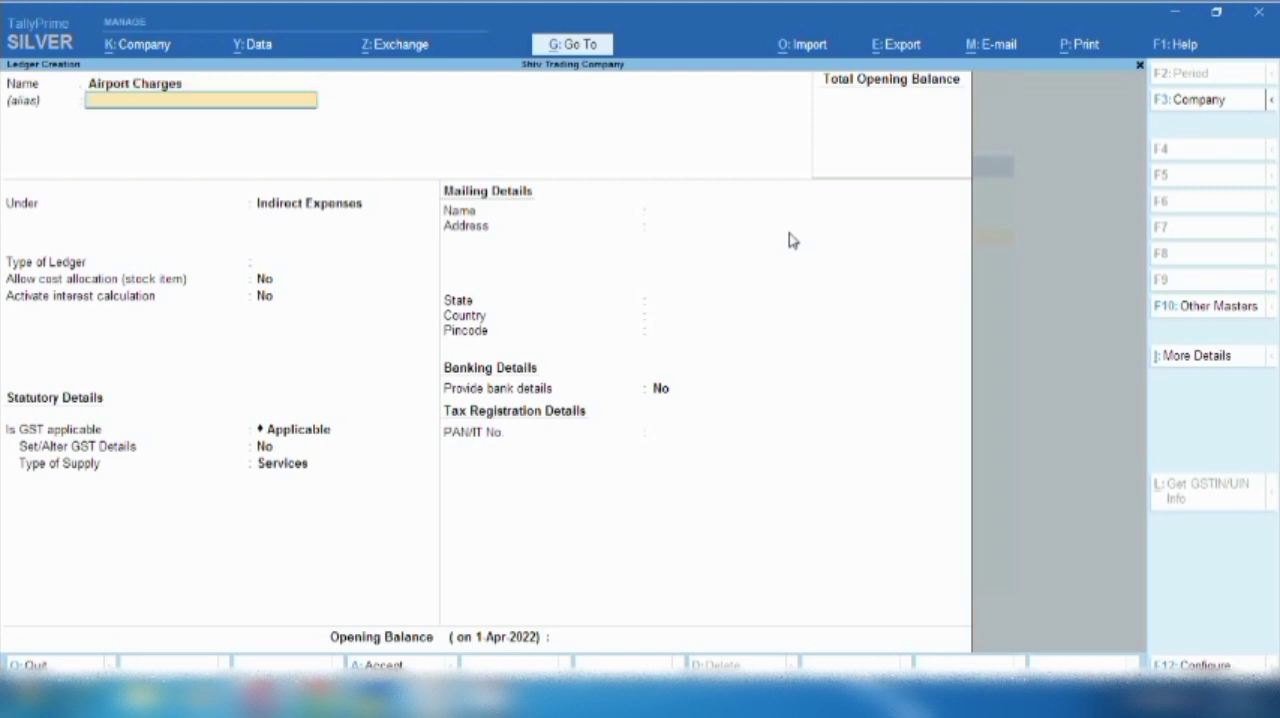
- Group Airport Charges under Indirect Expenses, with ledger type Not Applicable and GST Applicable, and save it
{"action": "key", "text": "Return"}
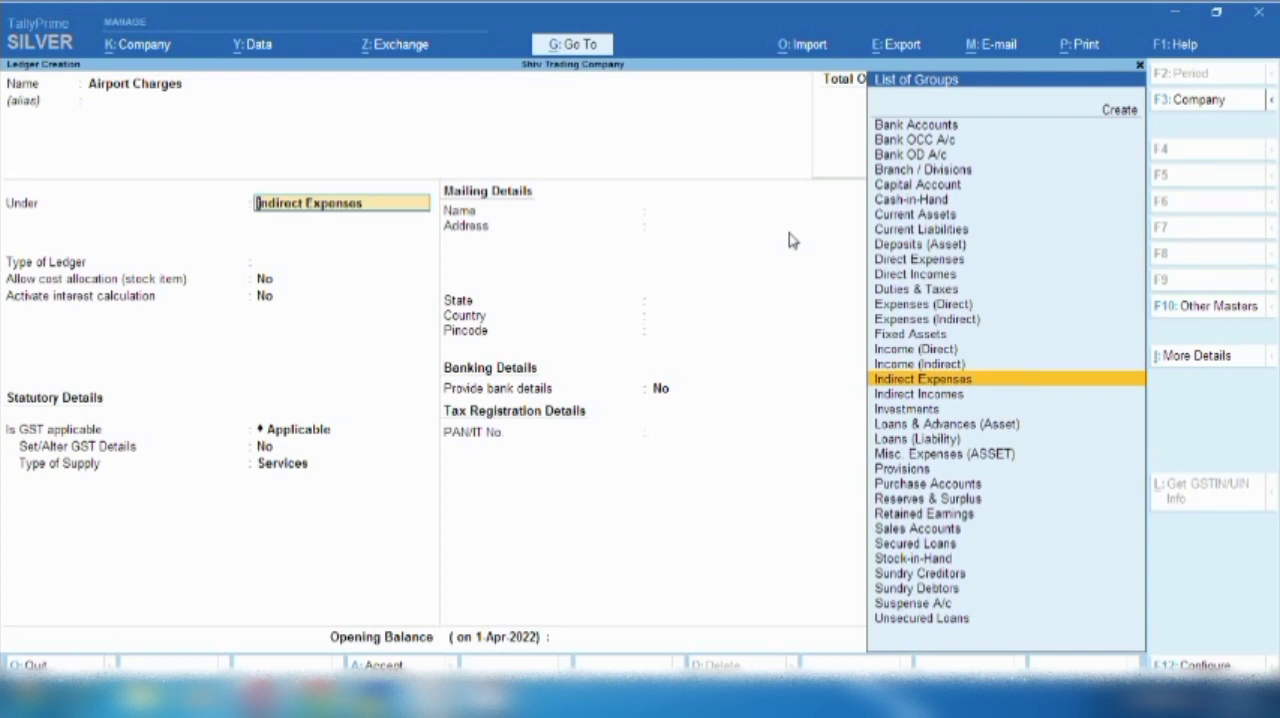
{"action": "key", "text": "Return"}
{"action": "key", "text": "Return"}
{"action": "key", "text": "Return"}
{"action": "key", "text": "Return"}
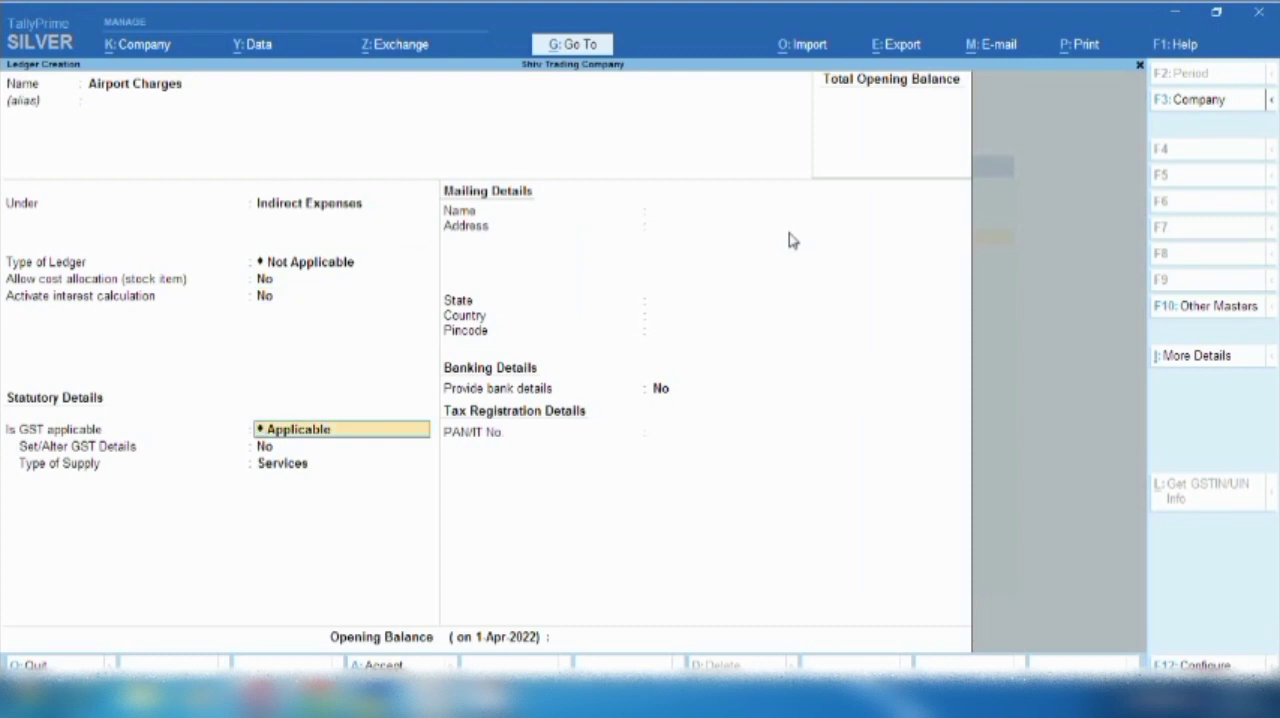
{"action": "key", "text": "ctrl"}
{"action": "key", "text": "ctrl+a"}
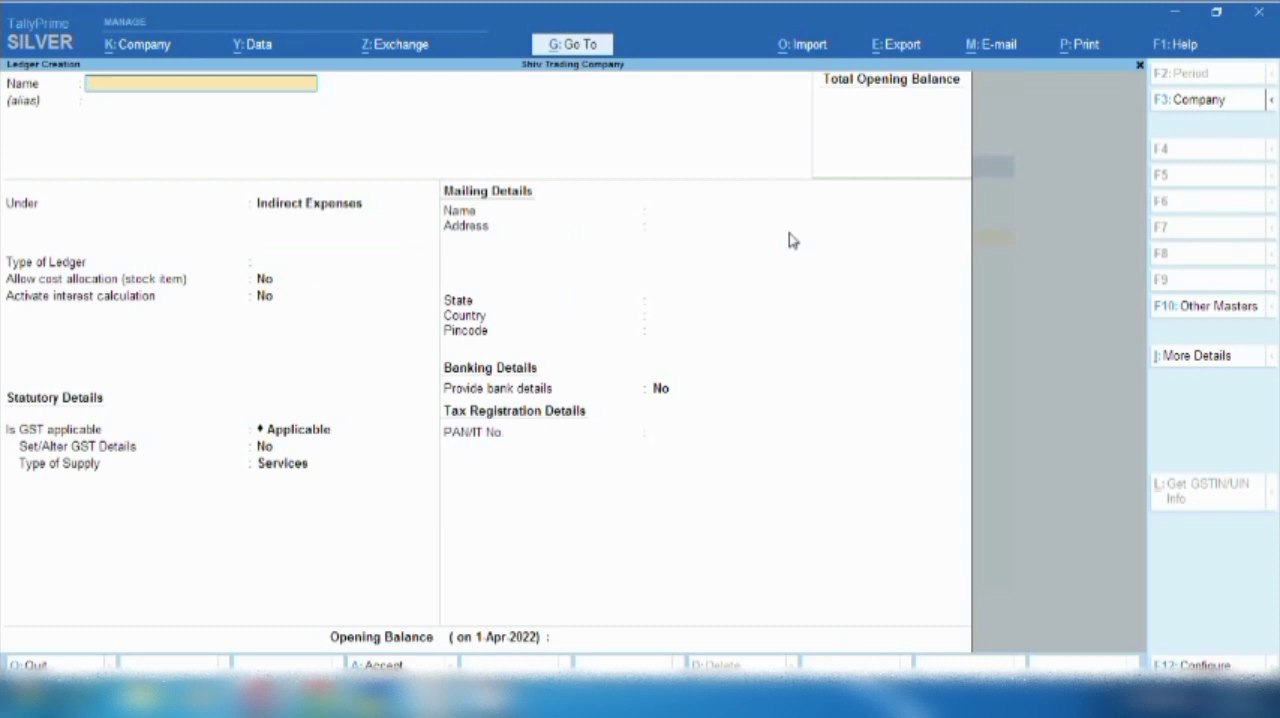
- Name the next ledger "Air Company" and group it under Sundry Creditors
{"action": "type", "text": "Air Company"}
{"action": "key", "text": "Return"}
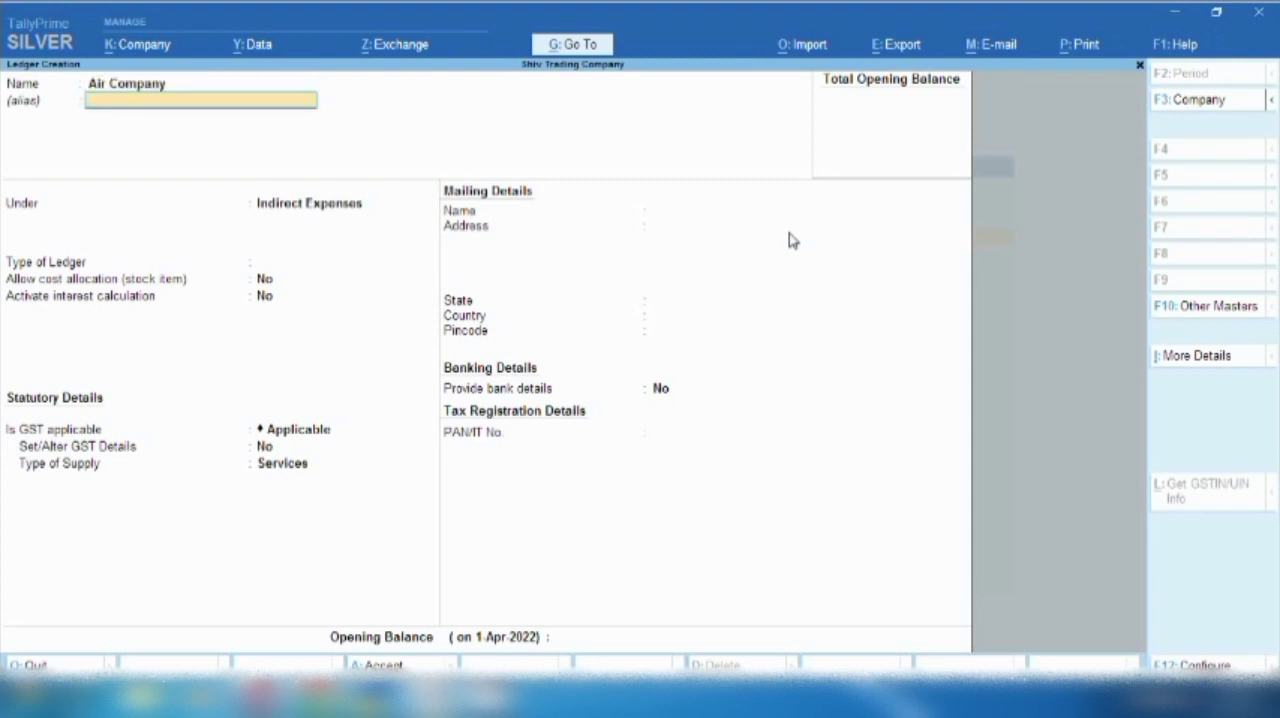
{"action": "key", "text": "Return"}
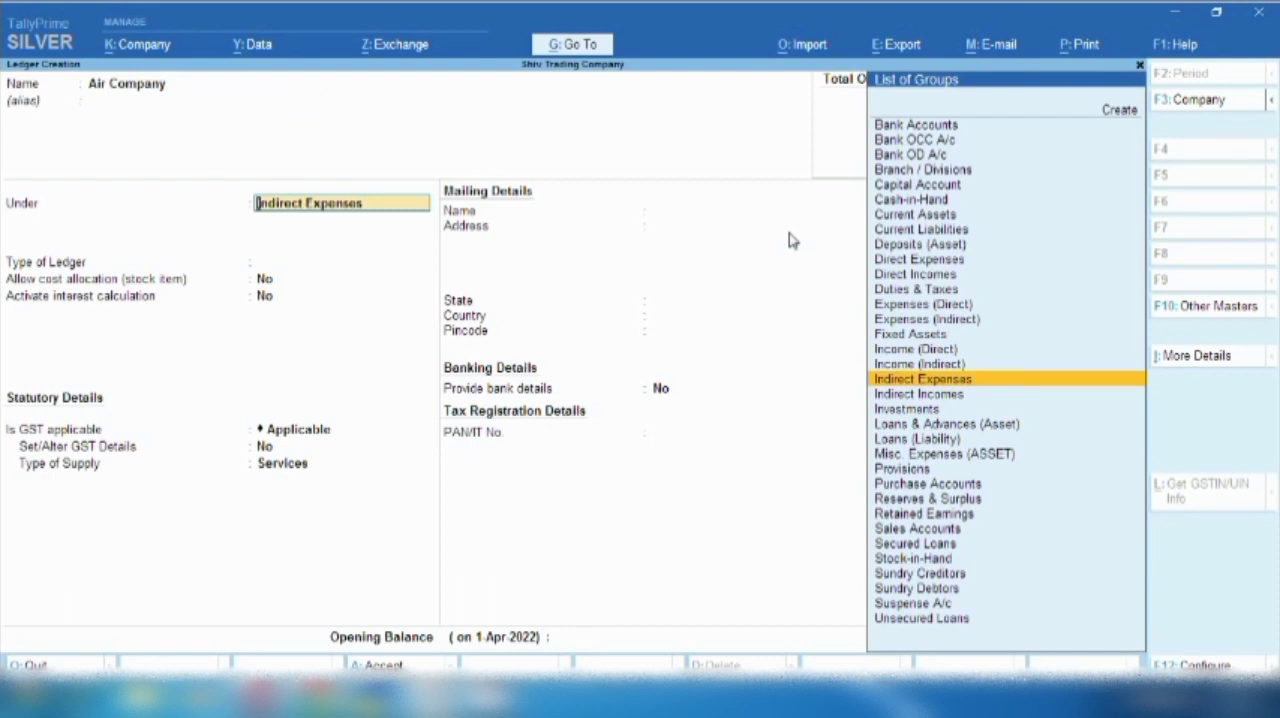
{"action": "type", "text": "Sundry Creditors"}
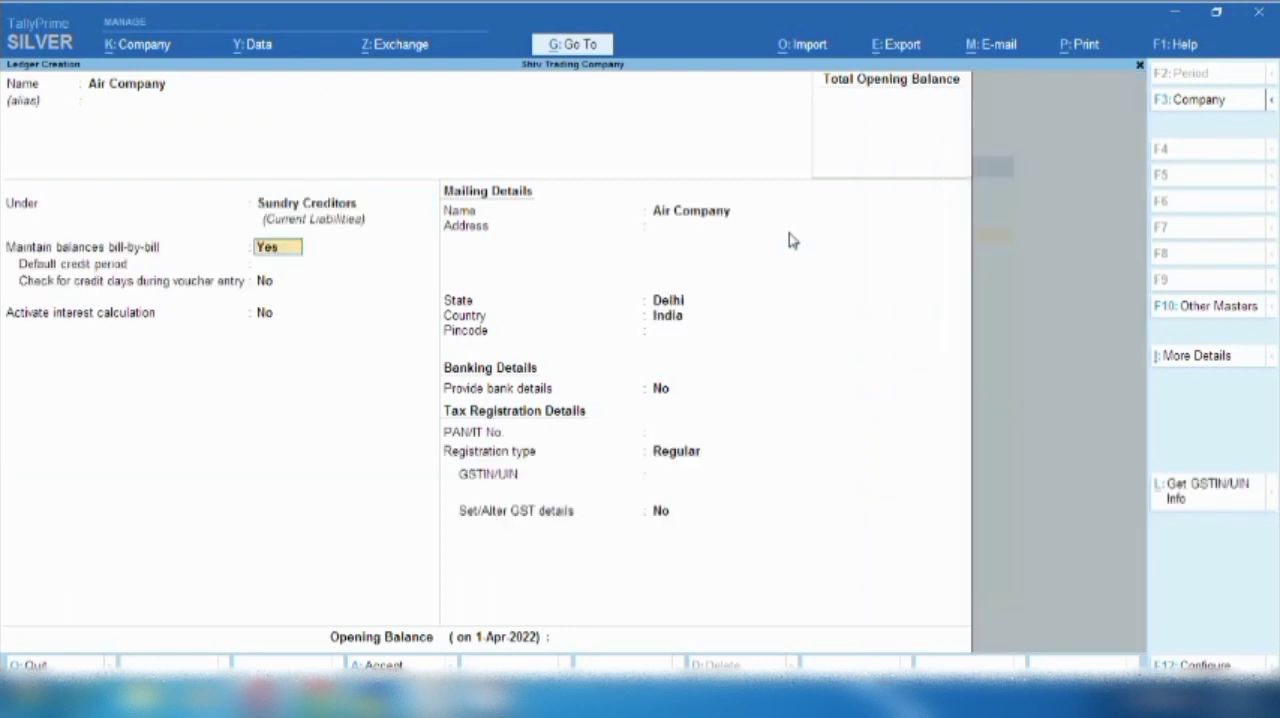
{"action": "key", "text": "Return"}
- Keep bill-by-bill balances, state Delhi, country India and Regular registration for Air Company, leave its GSTIN/UIN blank, and save the ledger
{"action": "key", "text": "Return"}
{"action": "key", "text": "Return"}
{"action": "key", "text": "Return"}
{"action": "key", "text": "Return"}
{"action": "key", "text": "Return"}
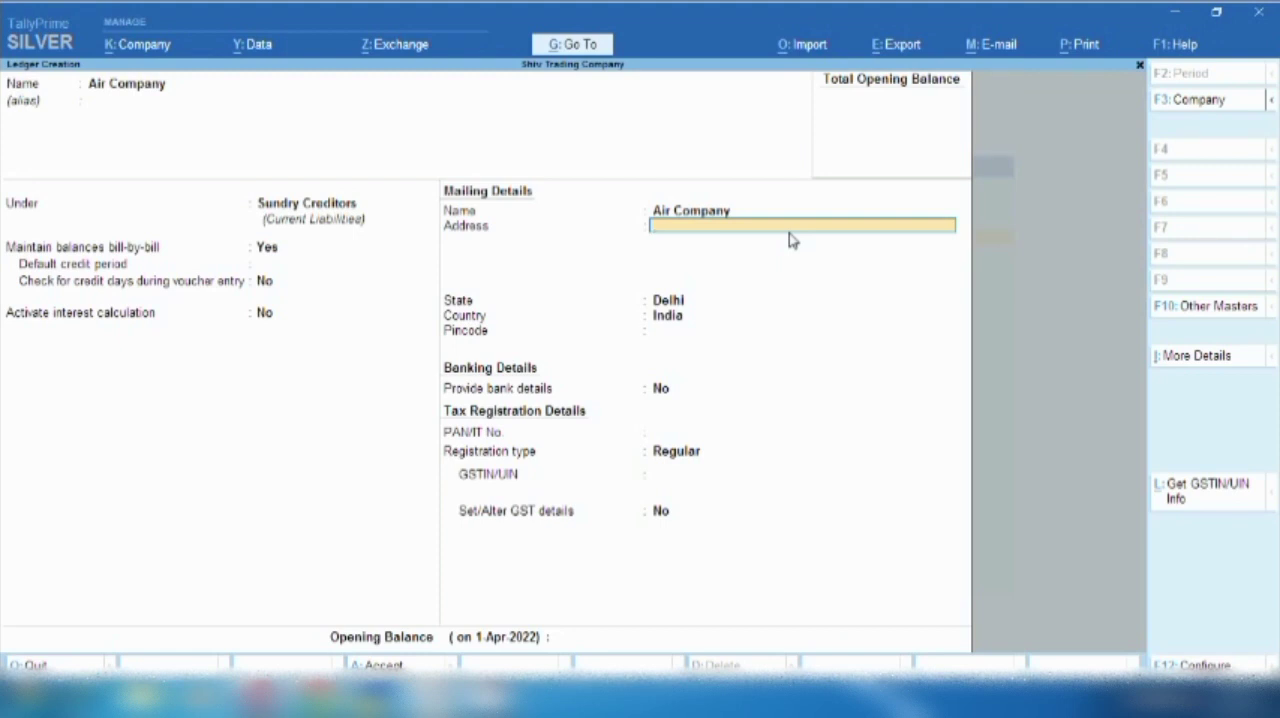
{"action": "key", "text": "Return"}
{"action": "key", "text": "Return"}
{"action": "key", "text": "Return"}
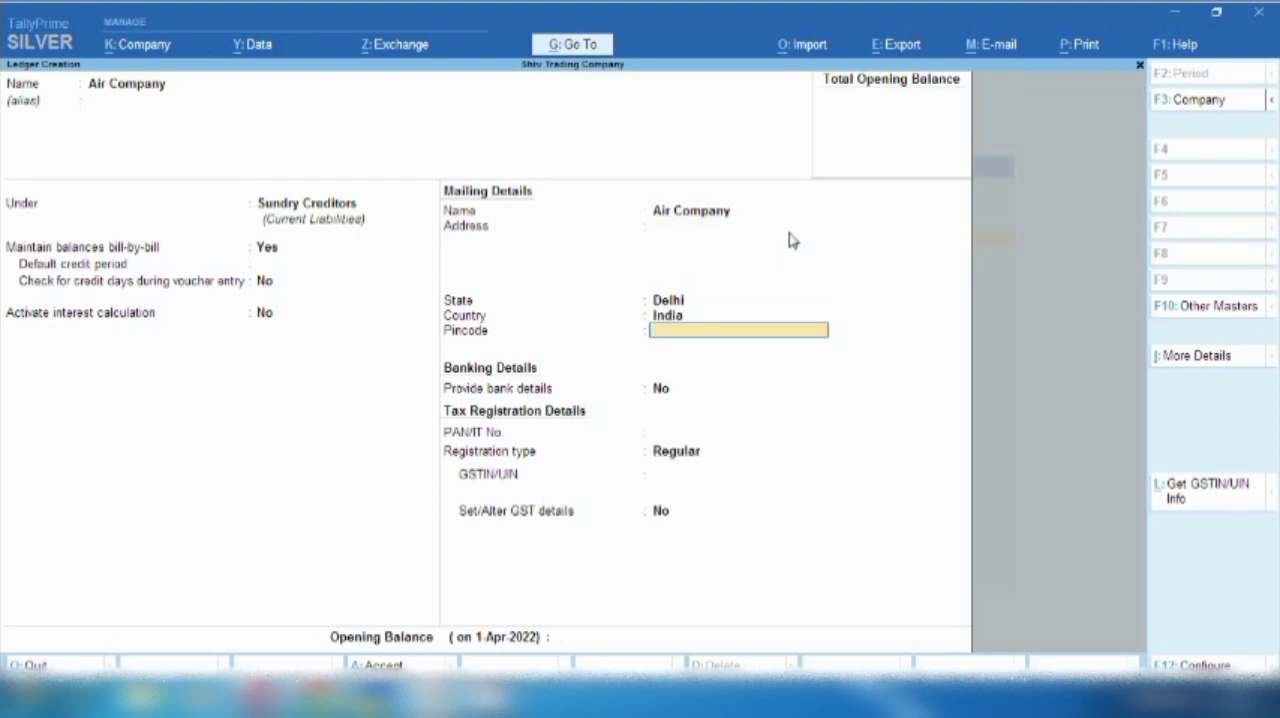
{"action": "key", "text": "BackSpace"}
{"action": "key", "text": "Return"}
{"action": "key", "text": "Return"}
{"action": "key", "text": "Return"}
{"action": "key", "text": "Return"}
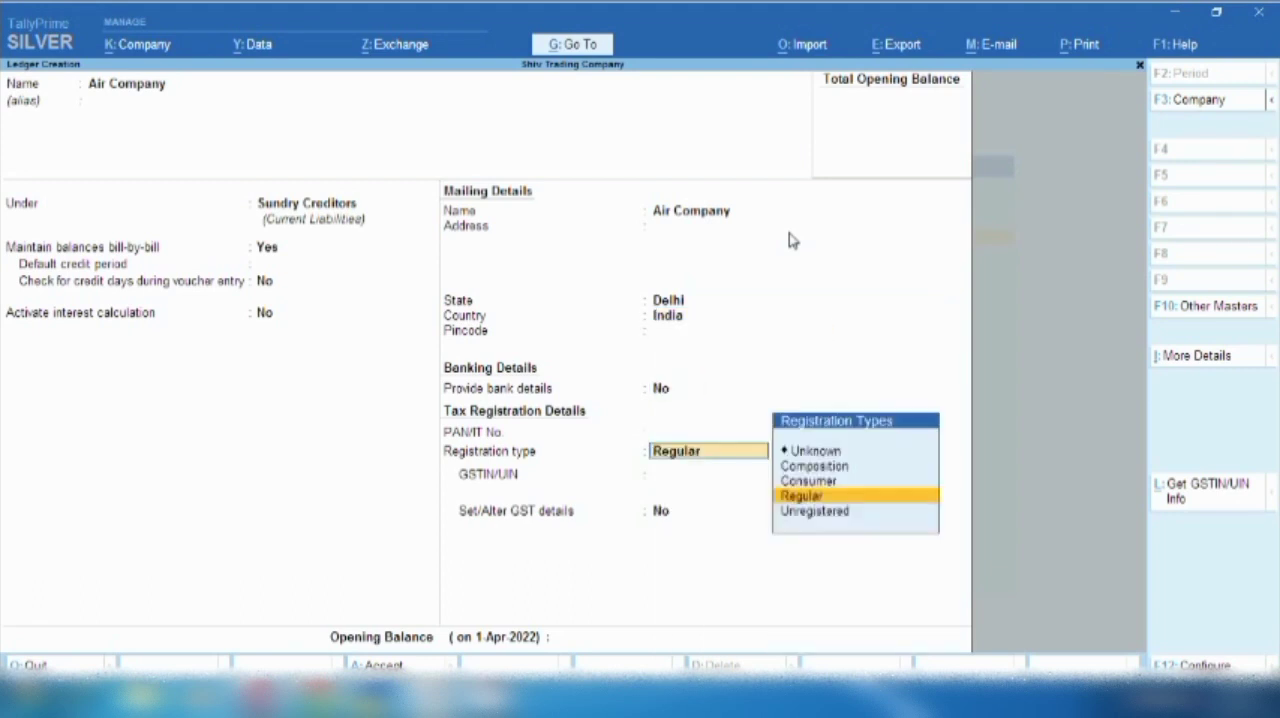
{"action": "key", "text": "Return"}
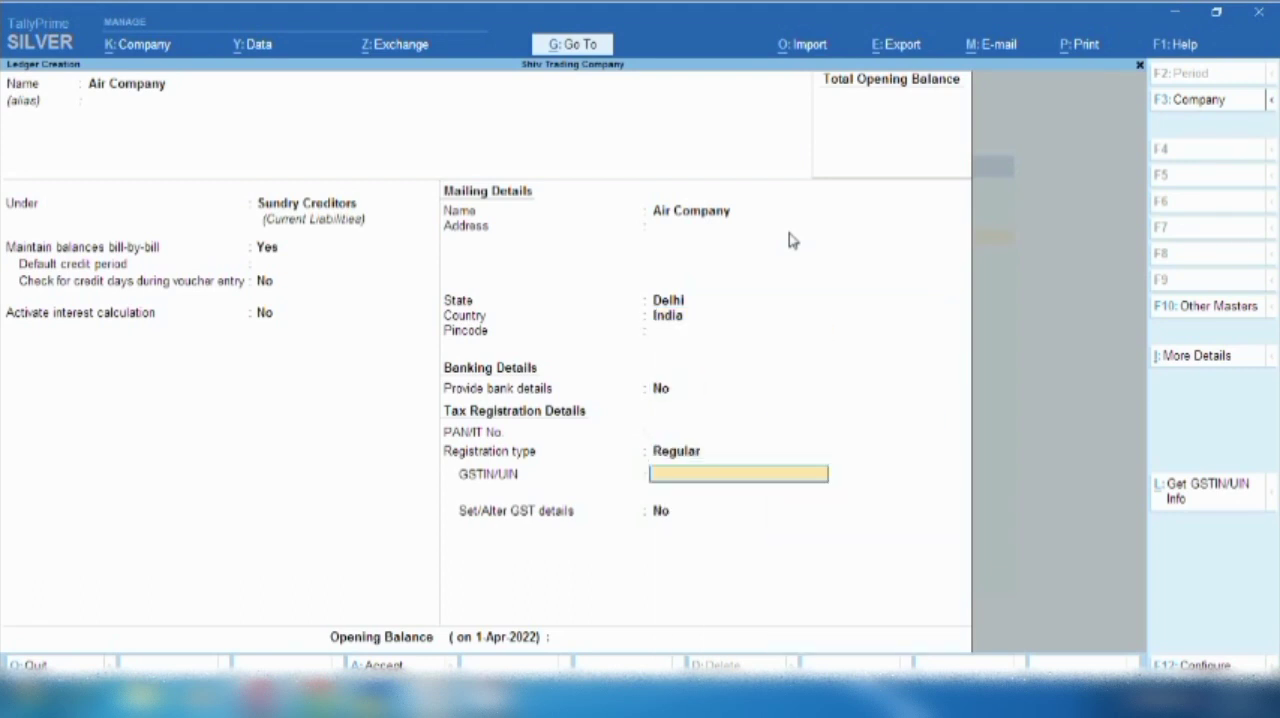
{"action": "key", "text": "ctrl+a"}
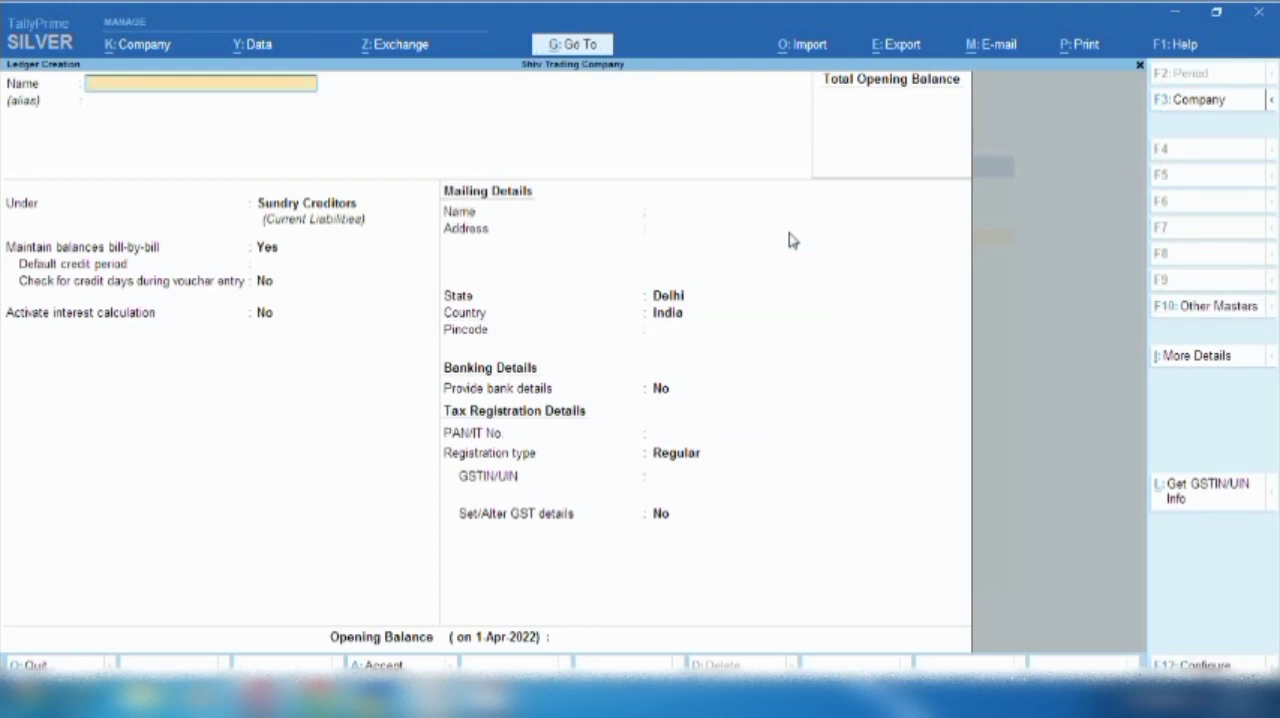
- Leave ledger creation and start a new journal voucher dated 12-Oct-2022
{"action": "key", "text": "Escape"}
{"action": "key", "text": "Escape"}
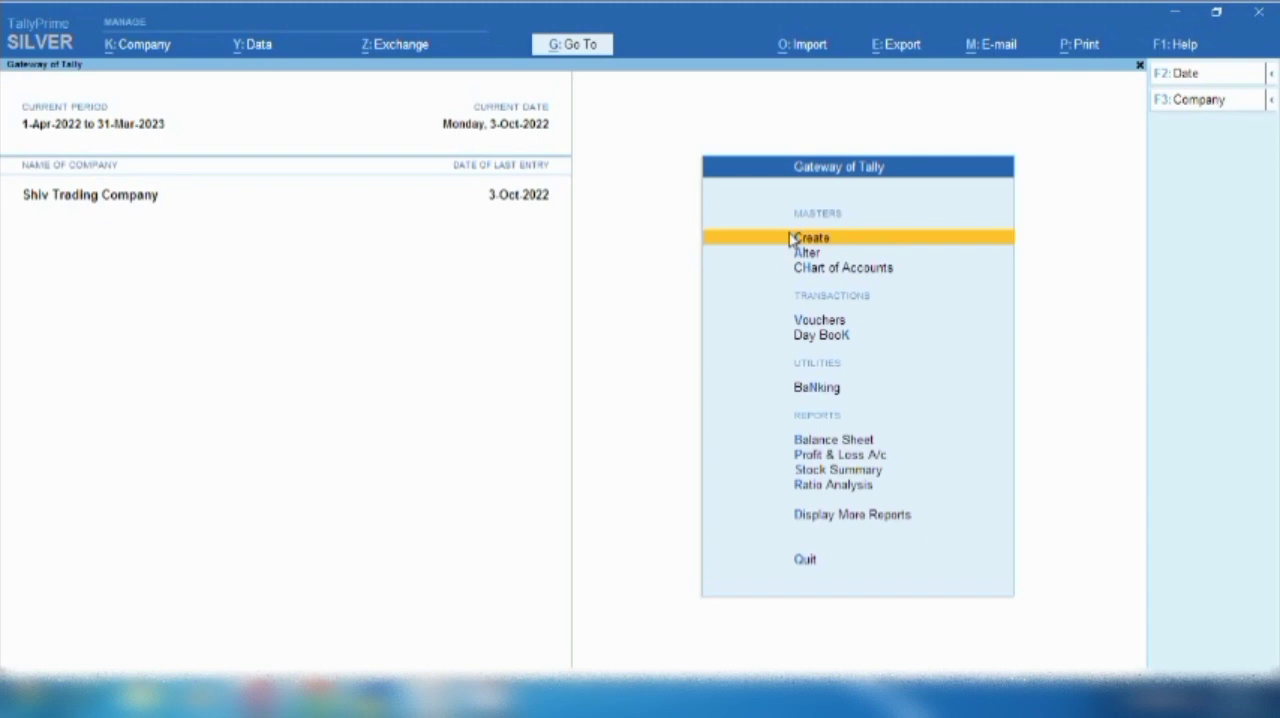
{"action": "key", "text": "v"}
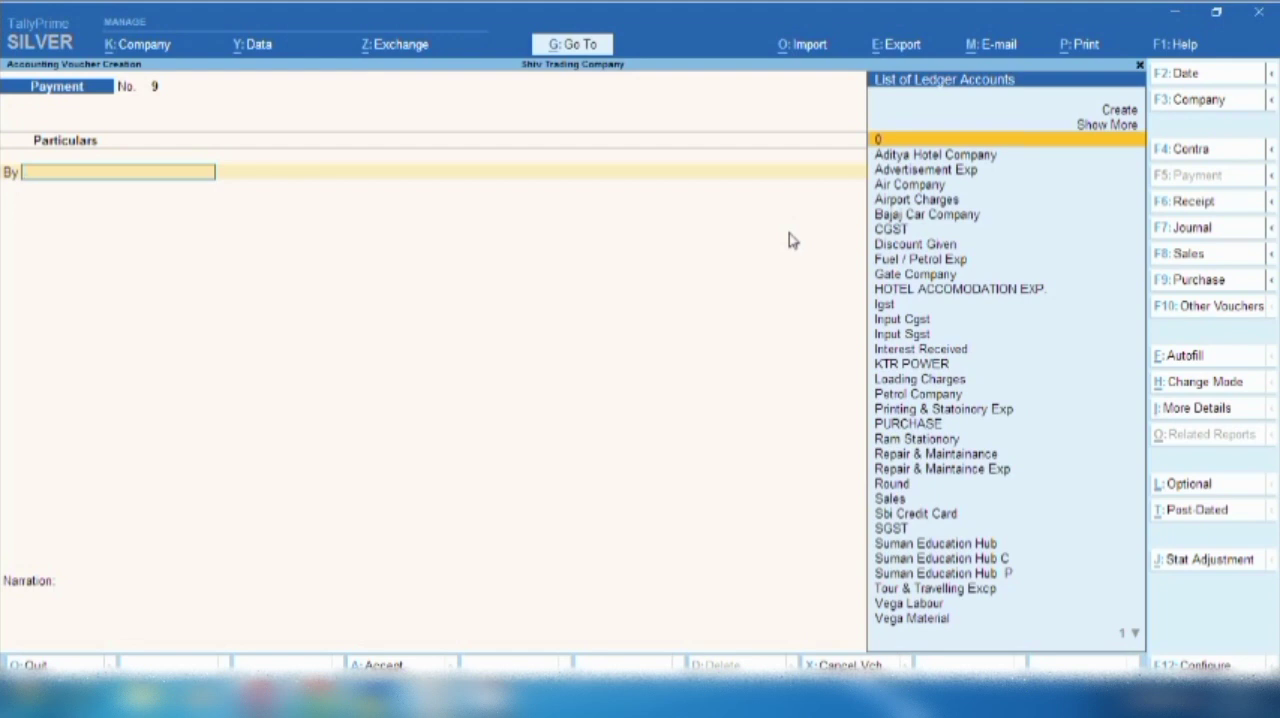
{"action": "left_click", "coordinate": [1184, 228]}
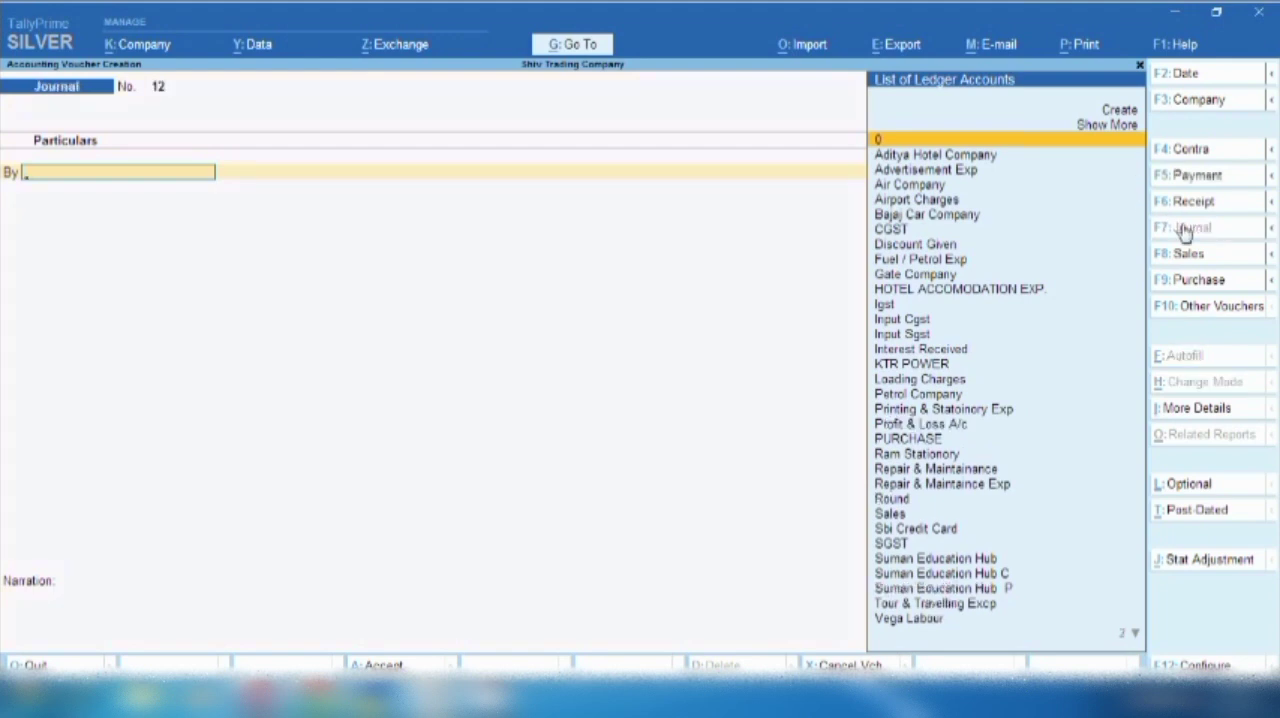
{"action": "key", "text": "F2"}
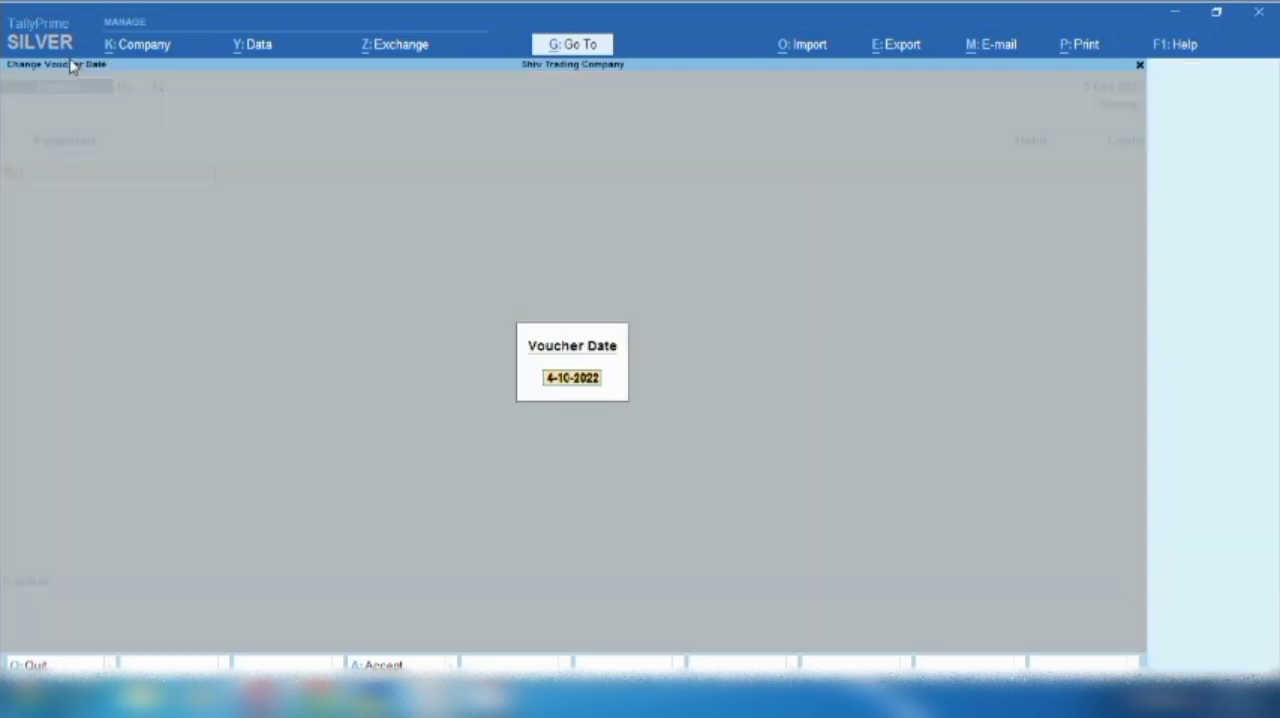
{"action": "type", "text": "18.10.22"}
{"action": "key", "text": "Return"}
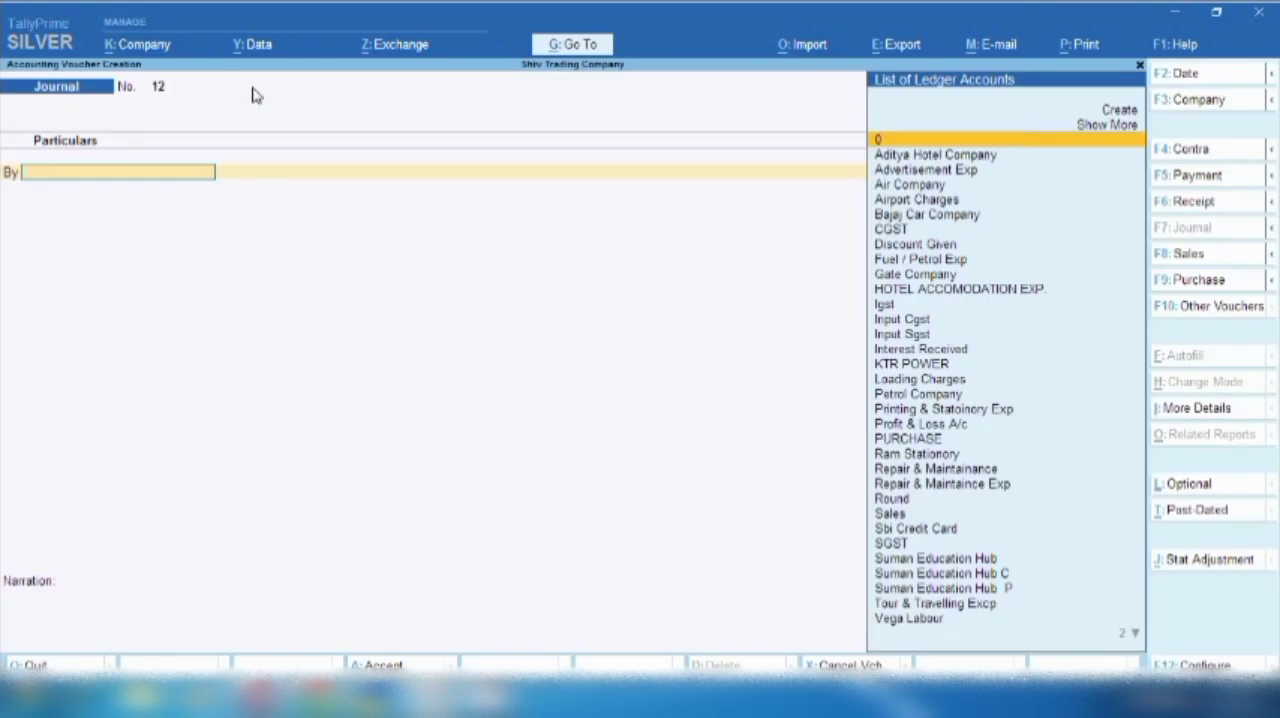
- Debit Tour & Travelling Excp with 13,400 on the journal's first line
{"action": "type", "text": "T"}
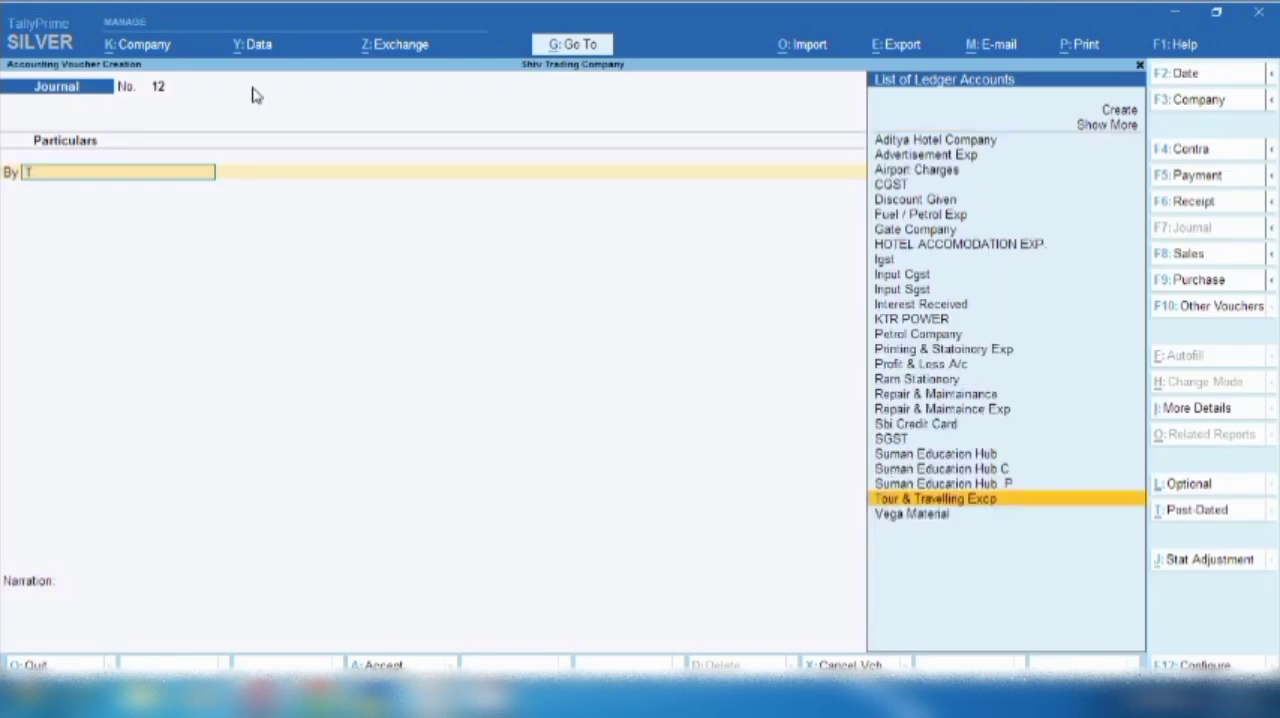
{"action": "key", "text": "Return"}
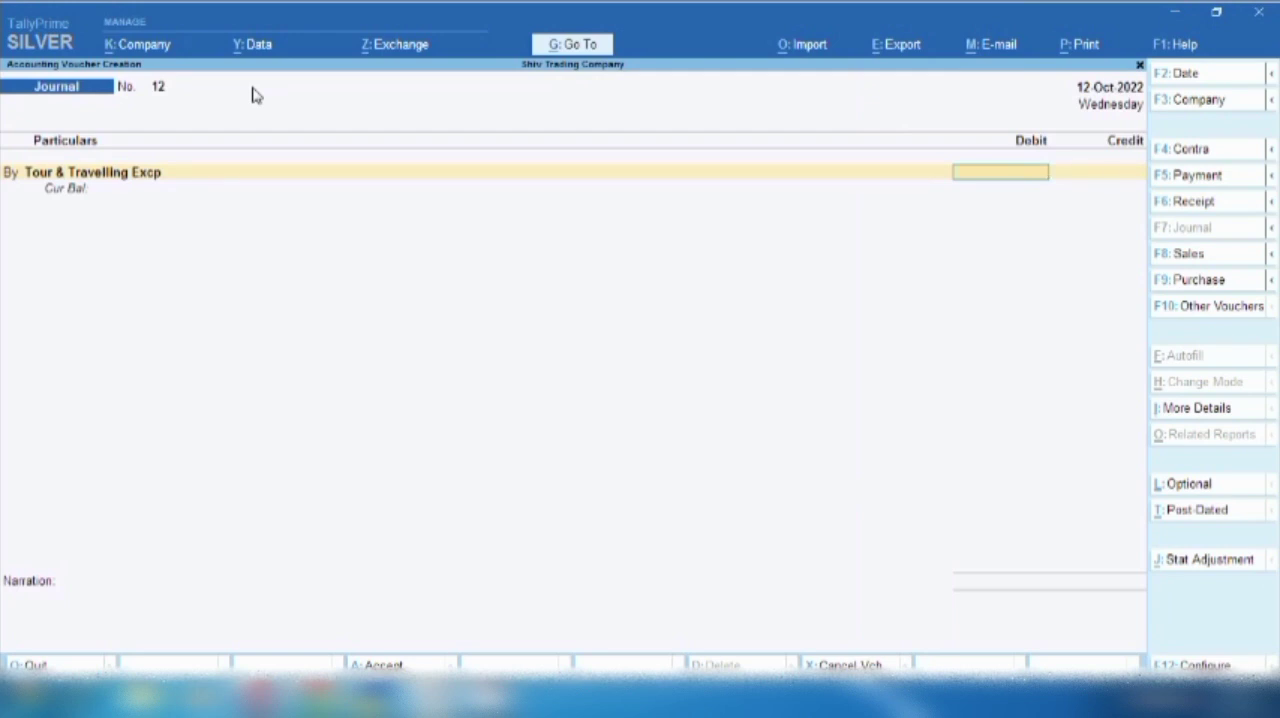
{"action": "type", "text": "13400"}
{"action": "key", "text": "Return"}
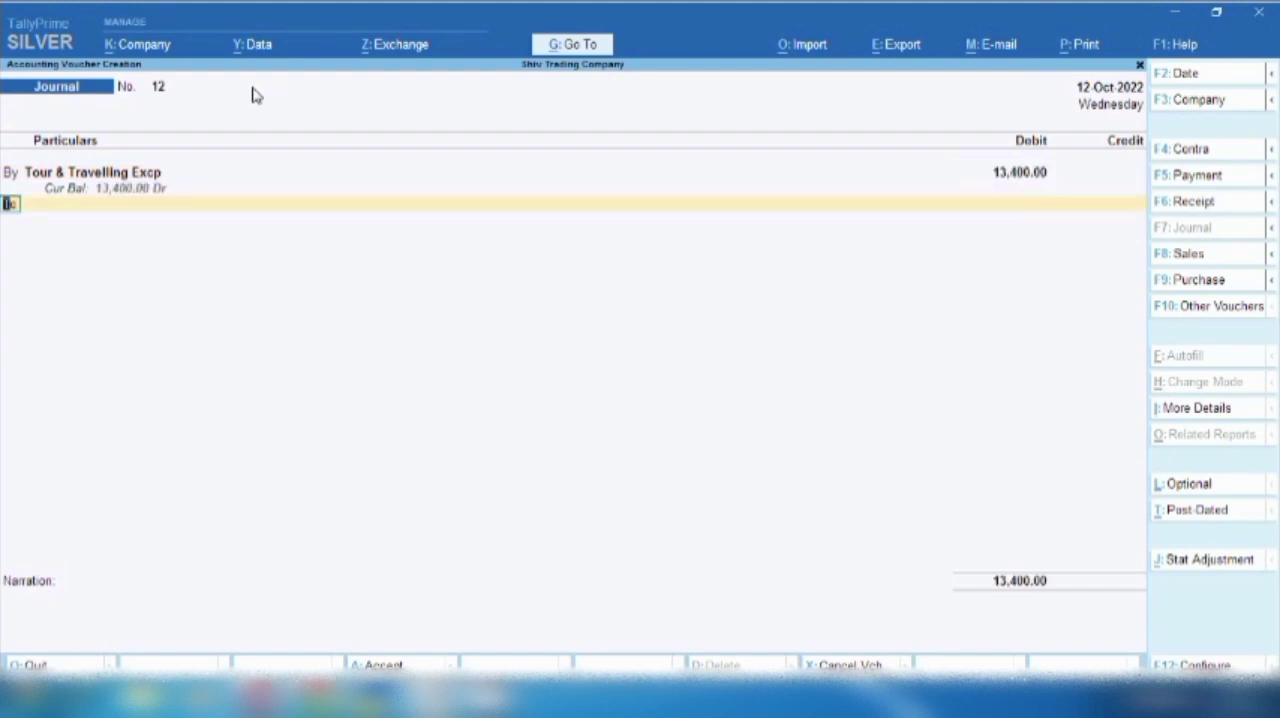
- Add a debit line for Input Cgst with an amount of 335
{"action": "key", "text": "Return"}
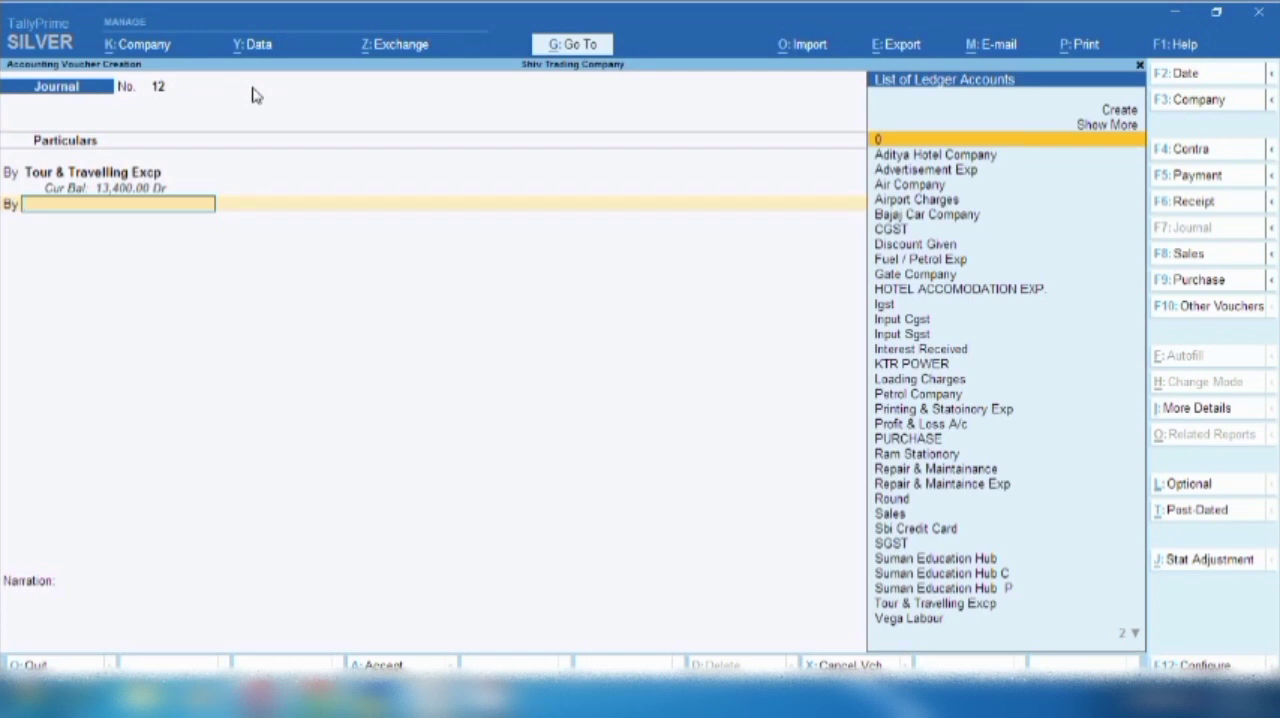
{"action": "type", "text": "Cgs"}
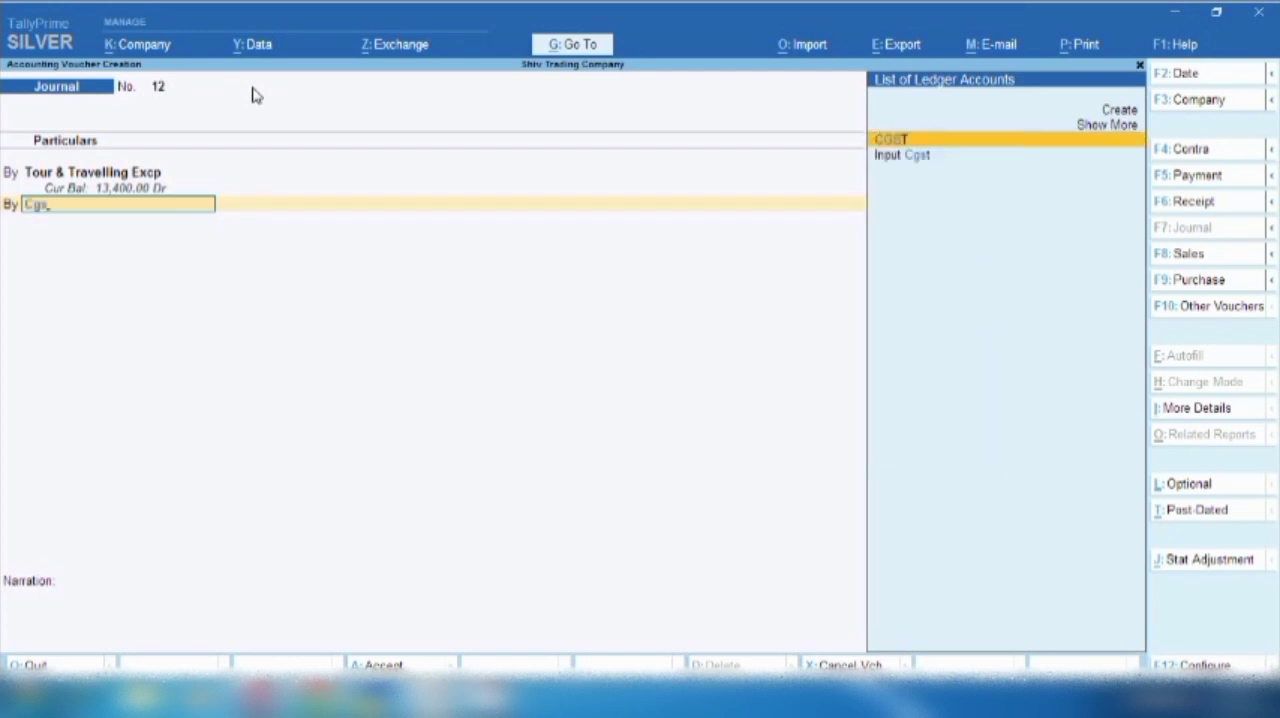
{"action": "key", "text": "Down"}
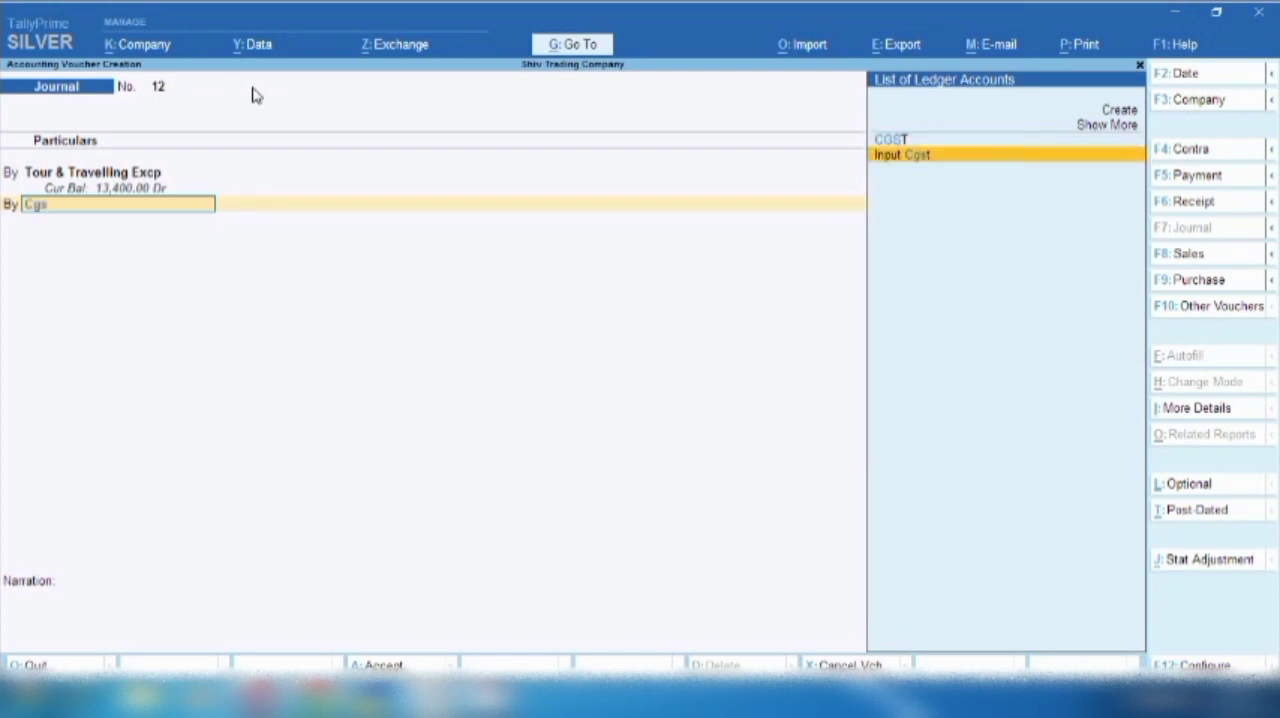
{"action": "key", "text": "Return"}
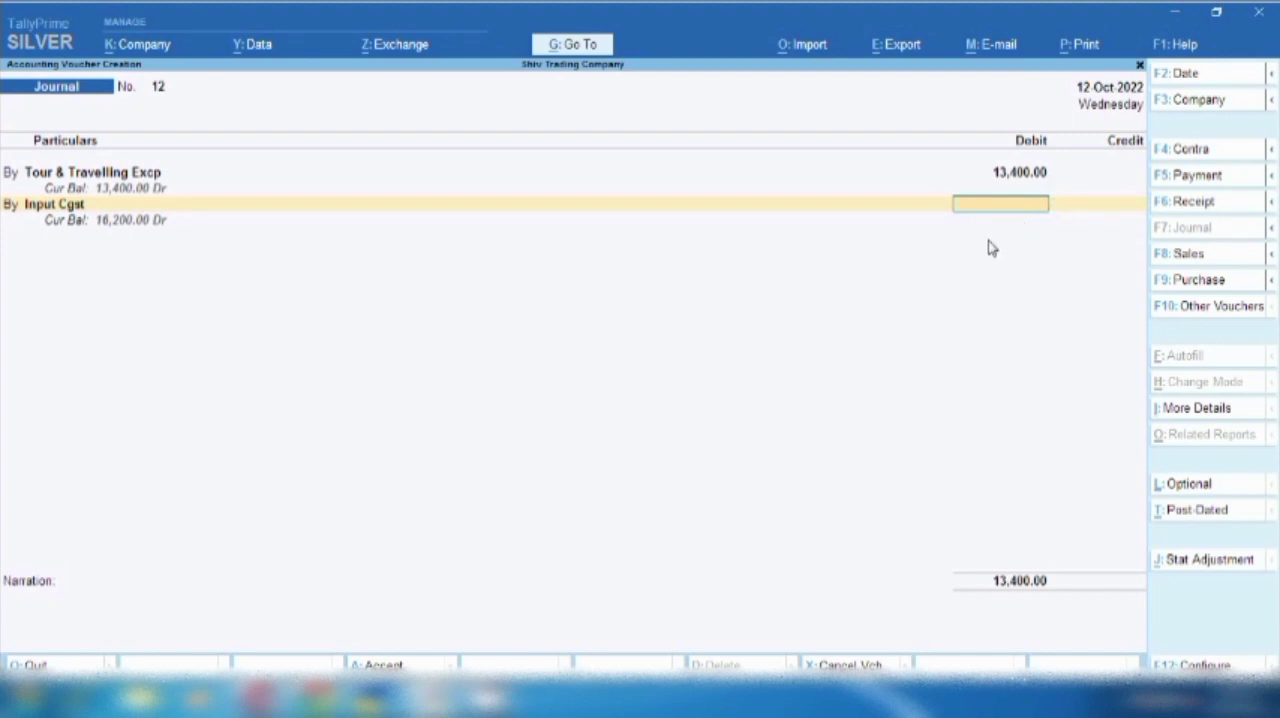
{"action": "type", "text": "335"}
{"action": "key", "text": "Return"}
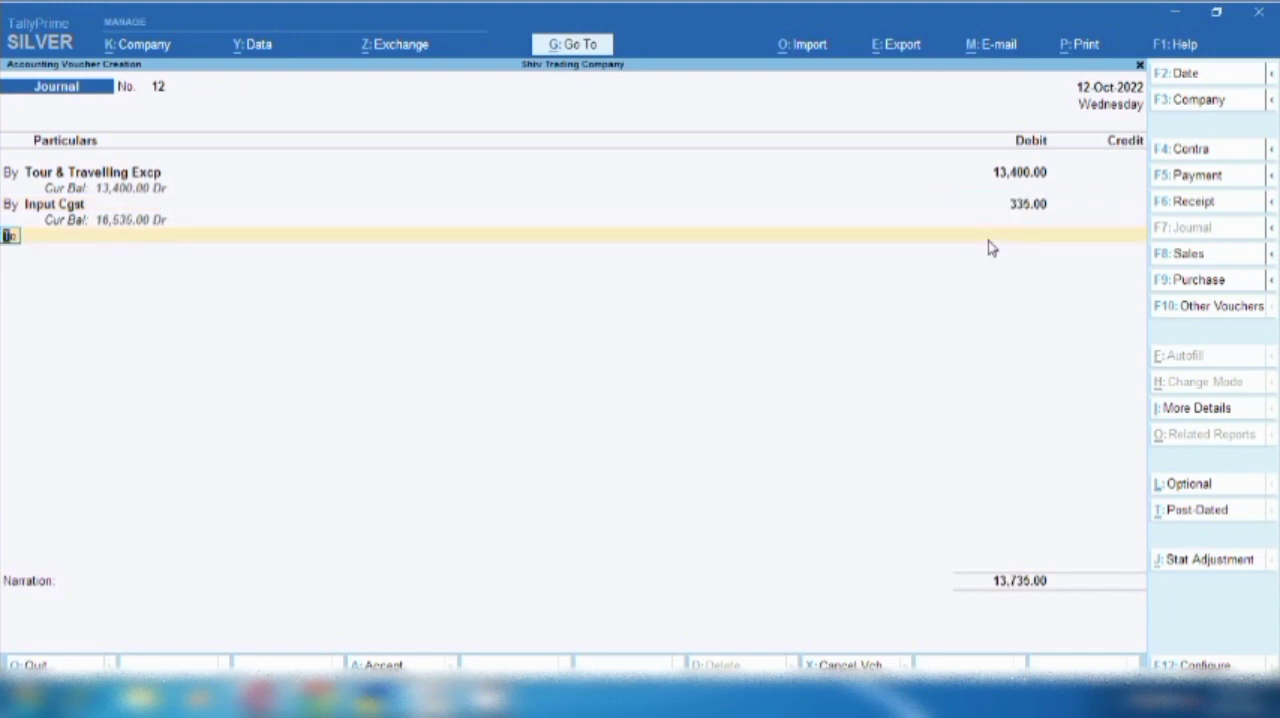
- Add a debit line for Input Sgst with an amount of 335
{"action": "key", "text": "Return"}
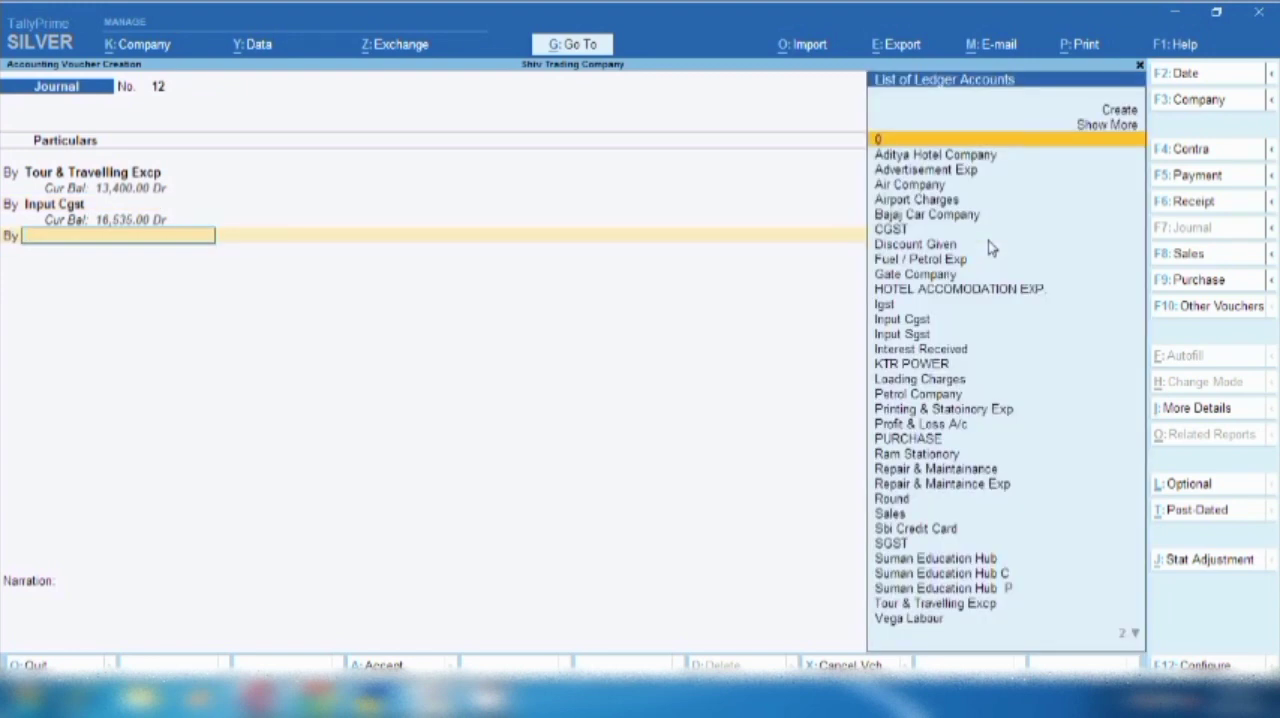
{"action": "type", "text": "Sgs"}
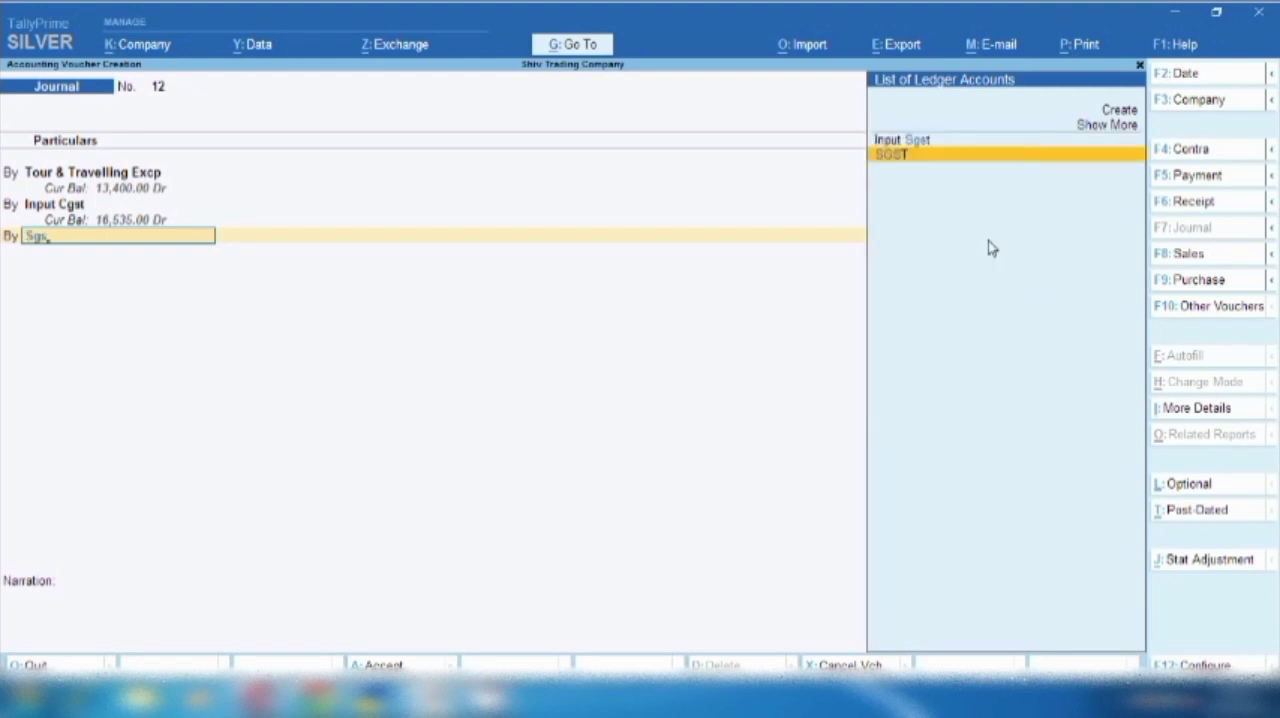
{"action": "key", "text": "Up"}
{"action": "key", "text": "Return"}
{"action": "type", "text": "335"}
{"action": "key", "text": "Return"}
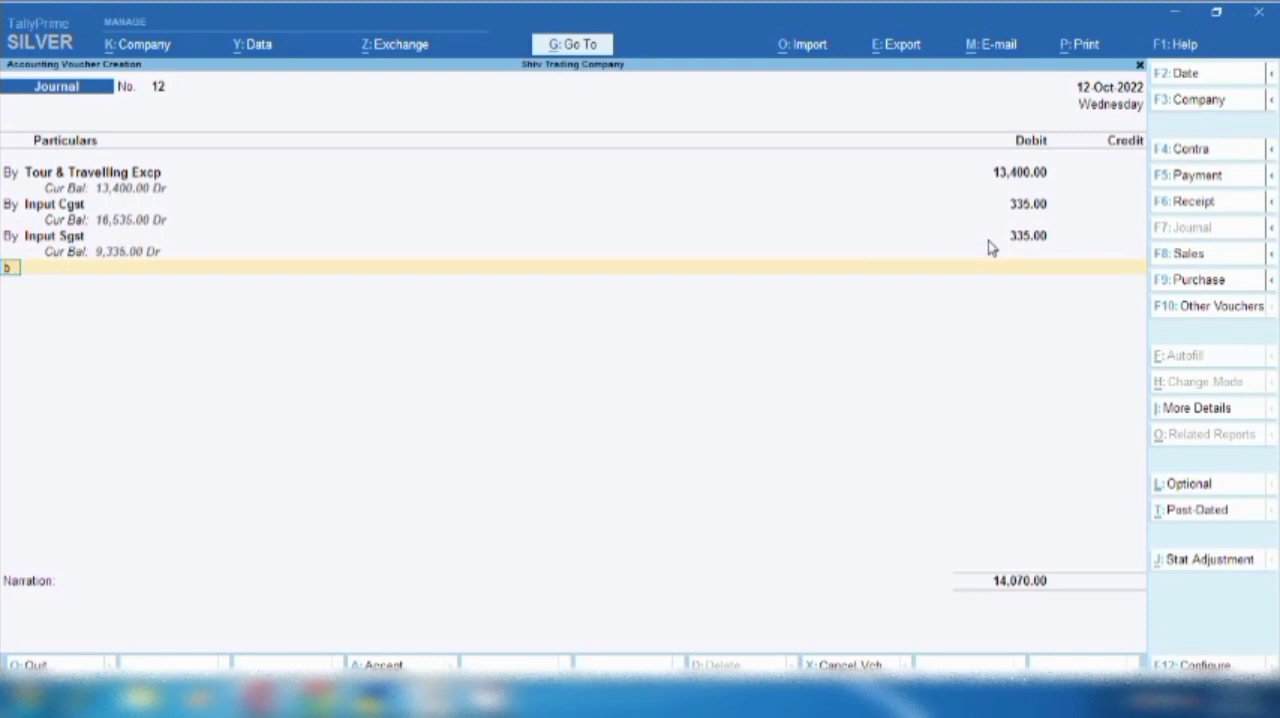
- Add a debit line for Airport Charges with an amount of 100
{"action": "key", "text": "Return"}
{"action": "type", "text": "S"}
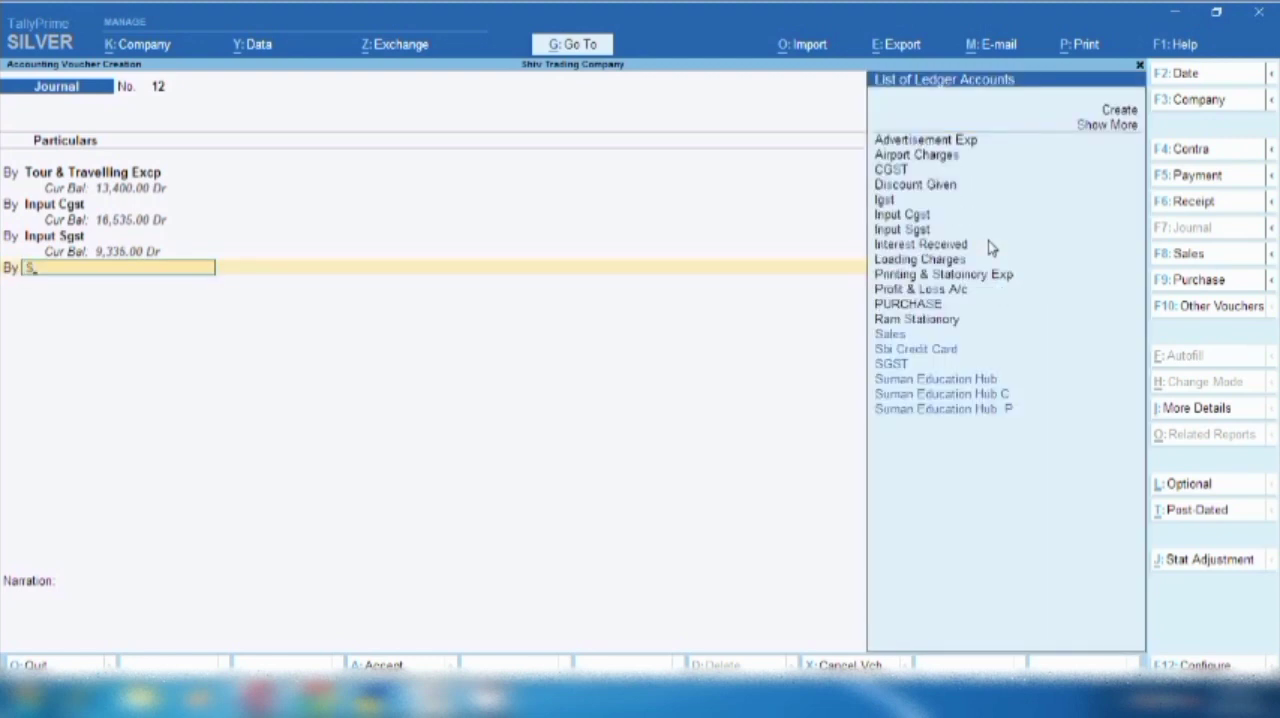
{"action": "key", "text": "Return"}
{"action": "key", "text": "Up"}
{"action": "key", "text": "Up"}
{"action": "key", "text": "Up"}
{"action": "key", "text": "Up"}
{"action": "key", "text": "Up"}
{"action": "key", "text": "Up"}
{"action": "key", "text": "Up"}
{"action": "key", "text": "Up"}
{"action": "key", "text": "Up"}
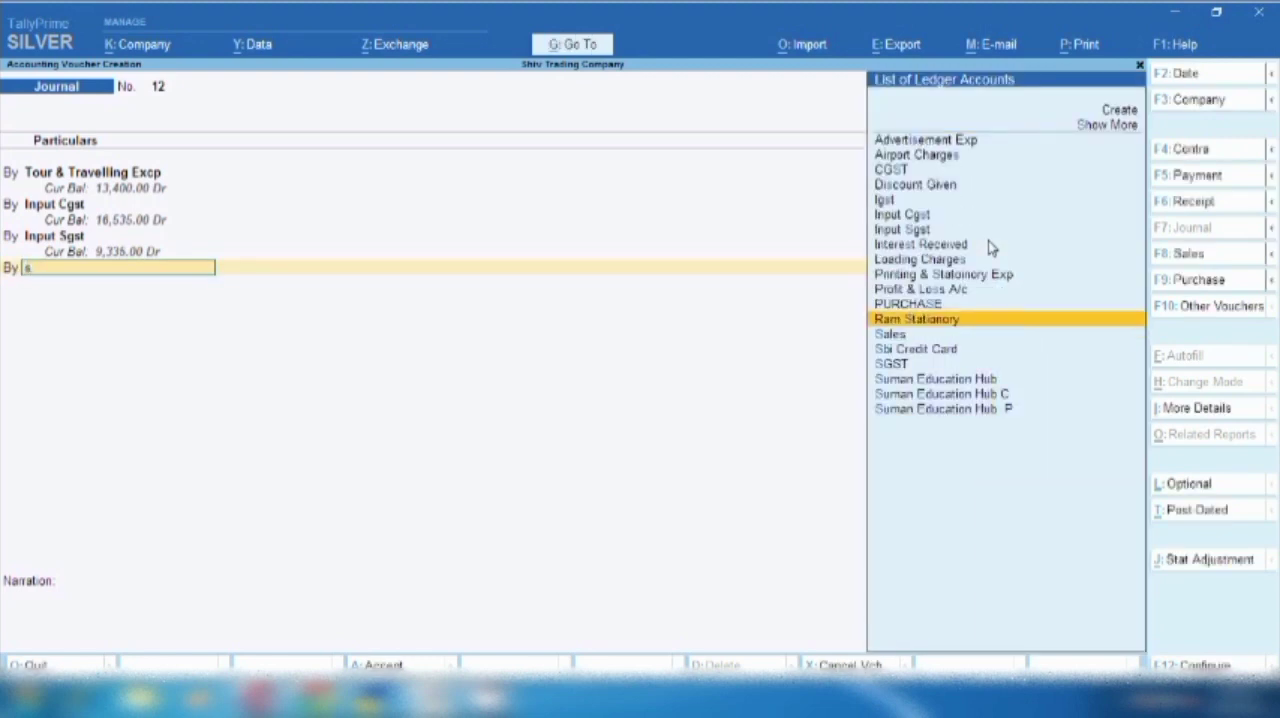
{"action": "key", "text": "Up"}
{"action": "key", "text": "Up"}
{"action": "key", "text": "Up"}
{"action": "key", "text": "Return"}
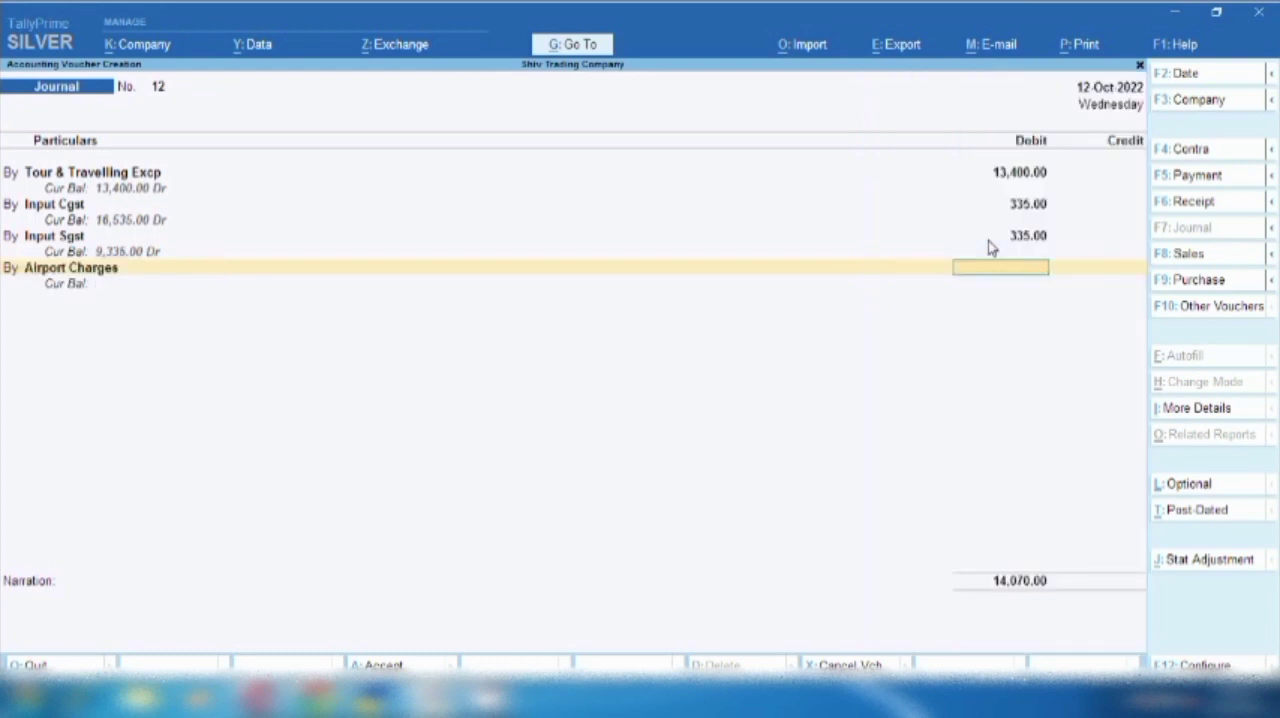
{"action": "type", "text": "100"}
{"action": "key", "text": "Return"}
{"action": "key", "text": "Return"}
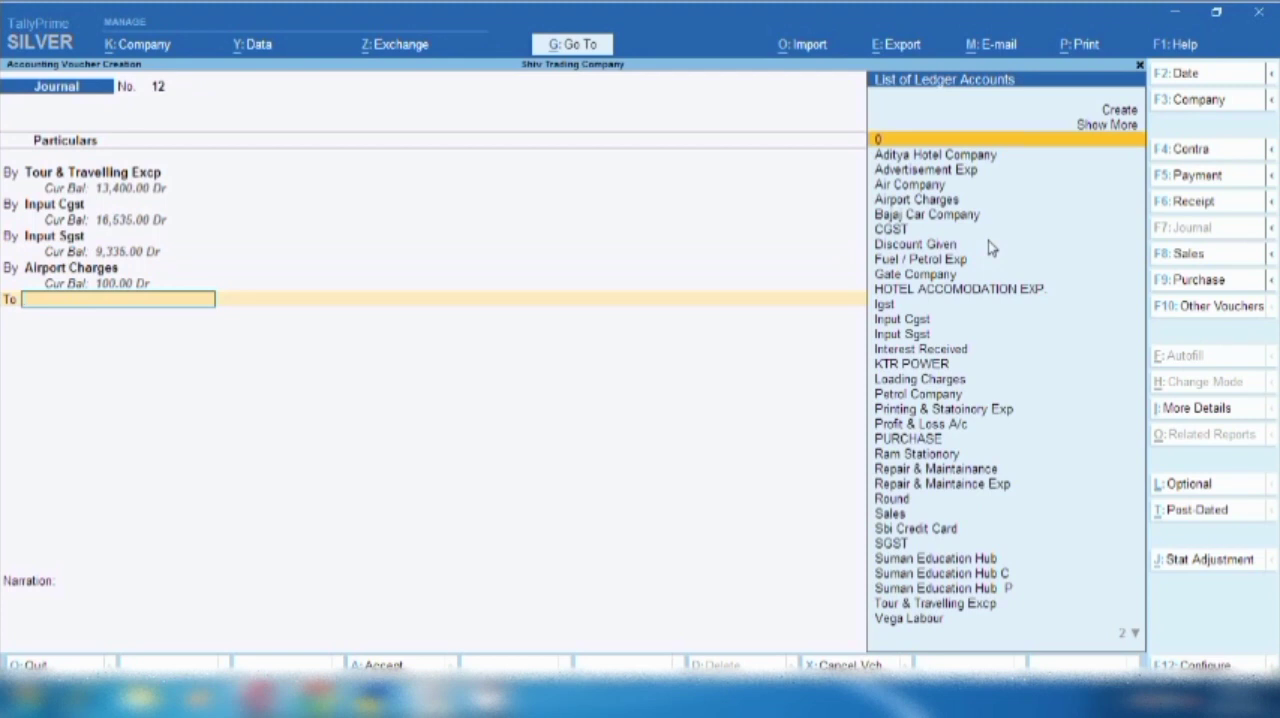
- Credit Air Company with 14,170 and allocate the full amount to a New Ref bill numbered 12
{"action": "type", "text": "Ai"}
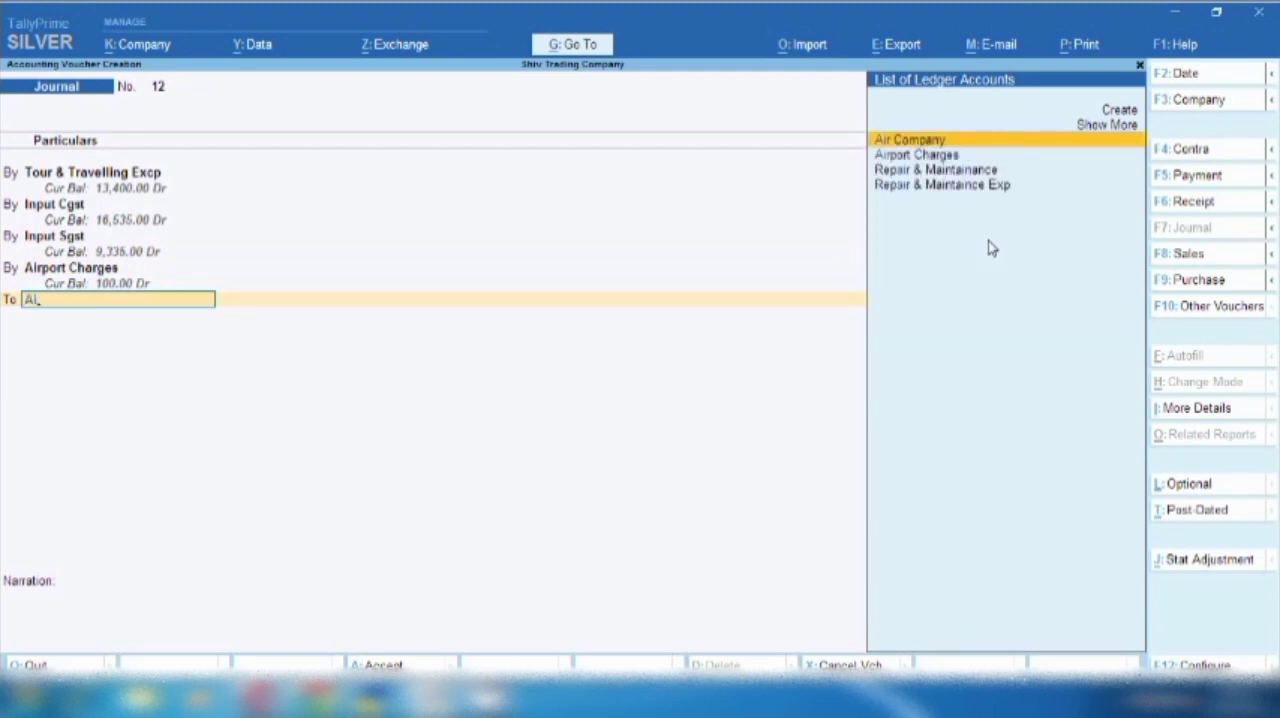
{"action": "key", "text": "Return"}
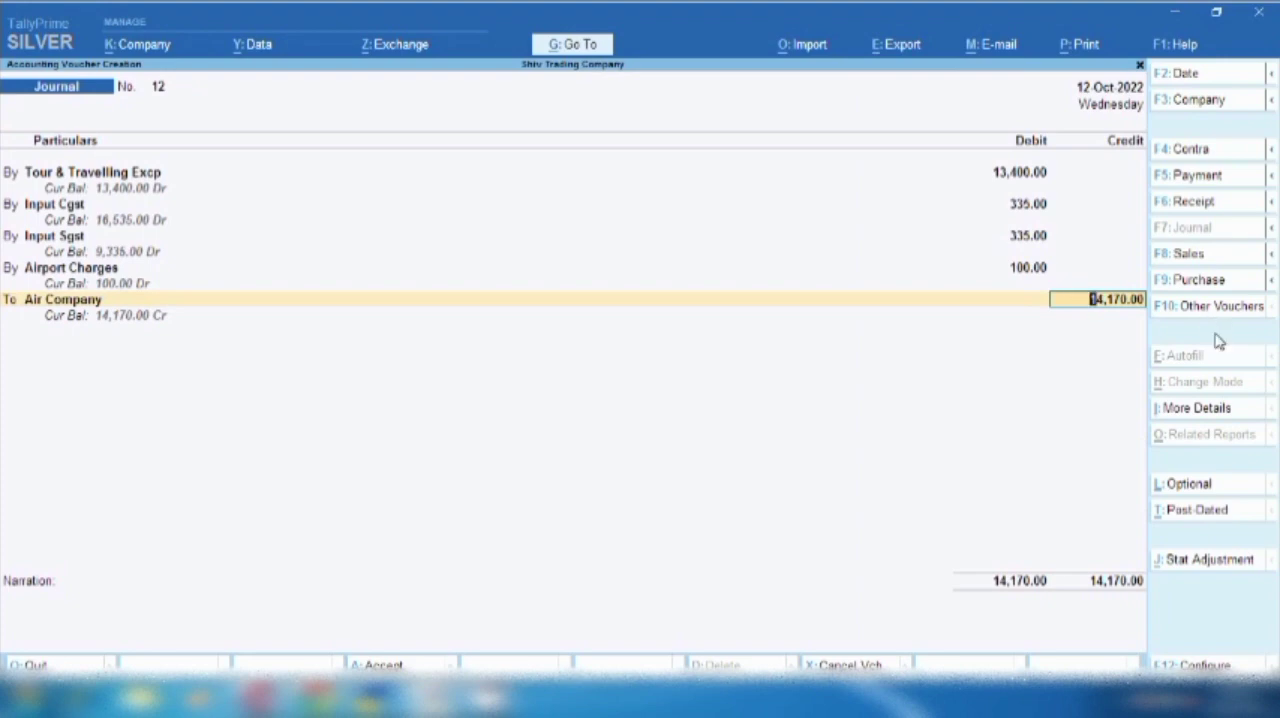
{"action": "key", "text": "Return"}
{"action": "key", "text": "Up"}
{"action": "key", "text": "Return"}
{"action": "key", "text": "Return"}
{"action": "key", "text": "Return"}
{"action": "key", "text": "Return"}
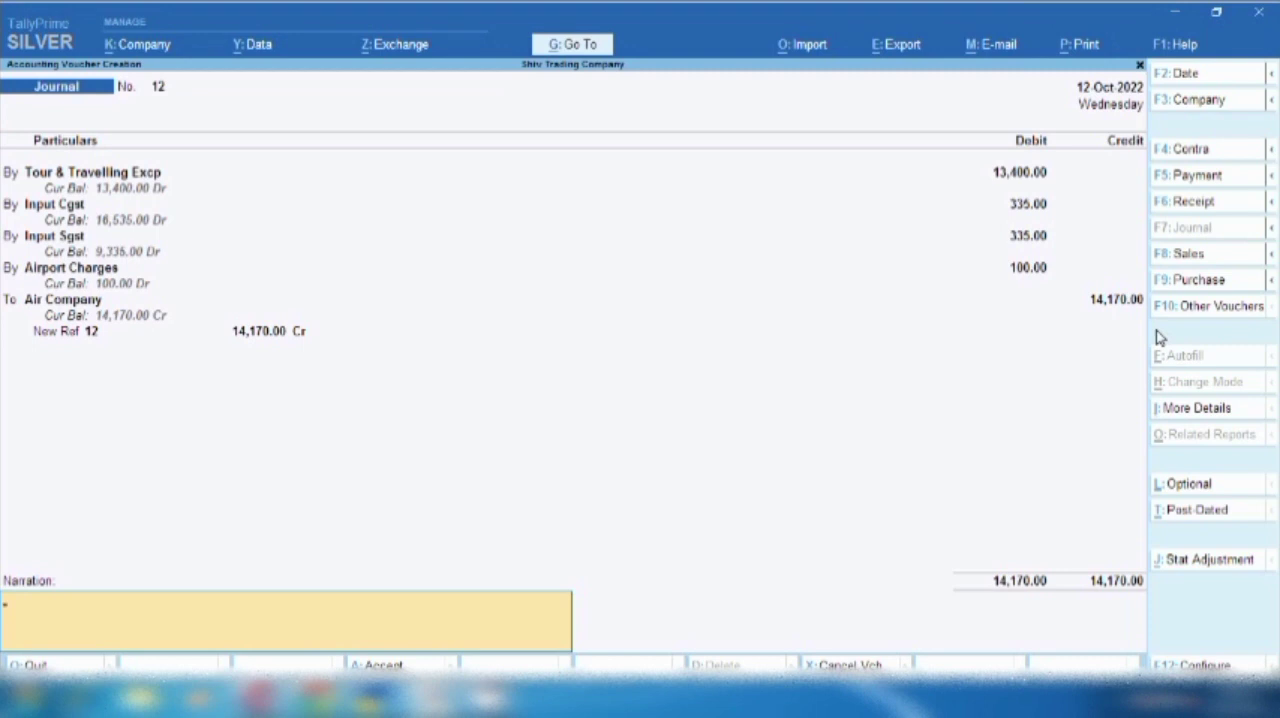
- Enter the narration "being ticket book from this to that place for" followed by the traveller's name, and save the journal voucher
{"action": "type", "text": "being ticket book from this to that place for"}
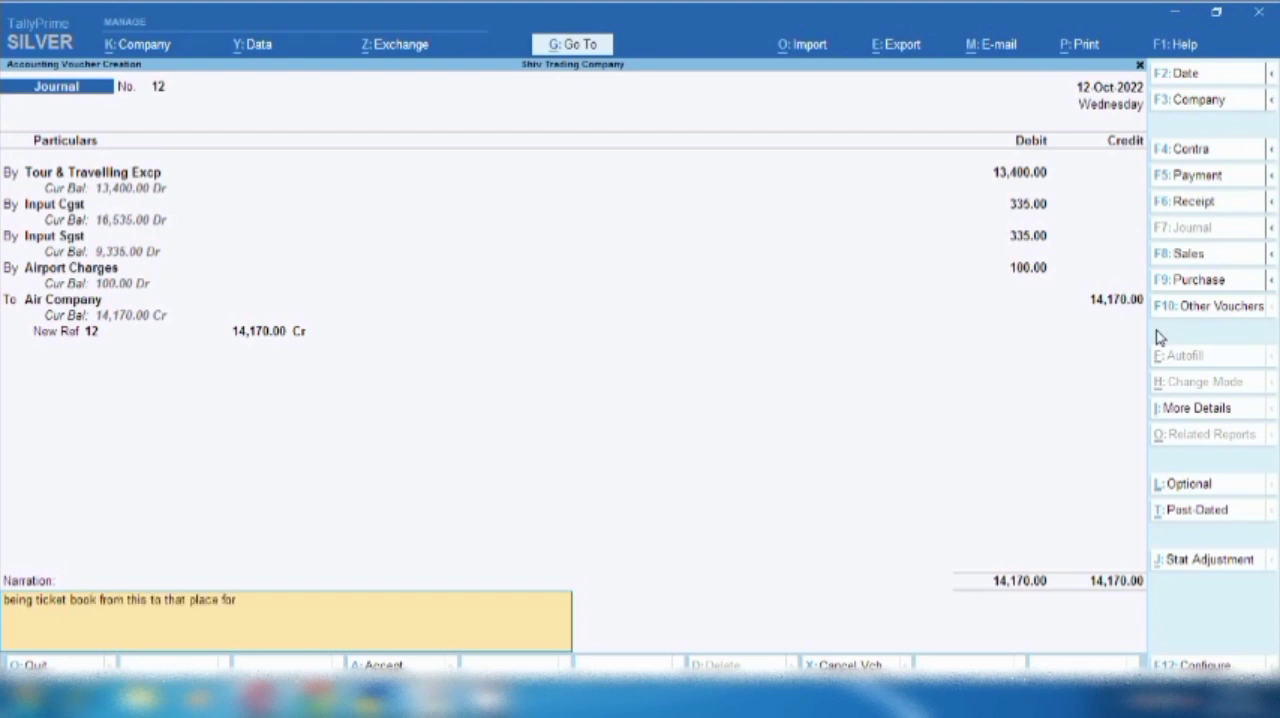
{"action": "type", "text": " shivjee"}
{"action": "key", "text": "Return"}
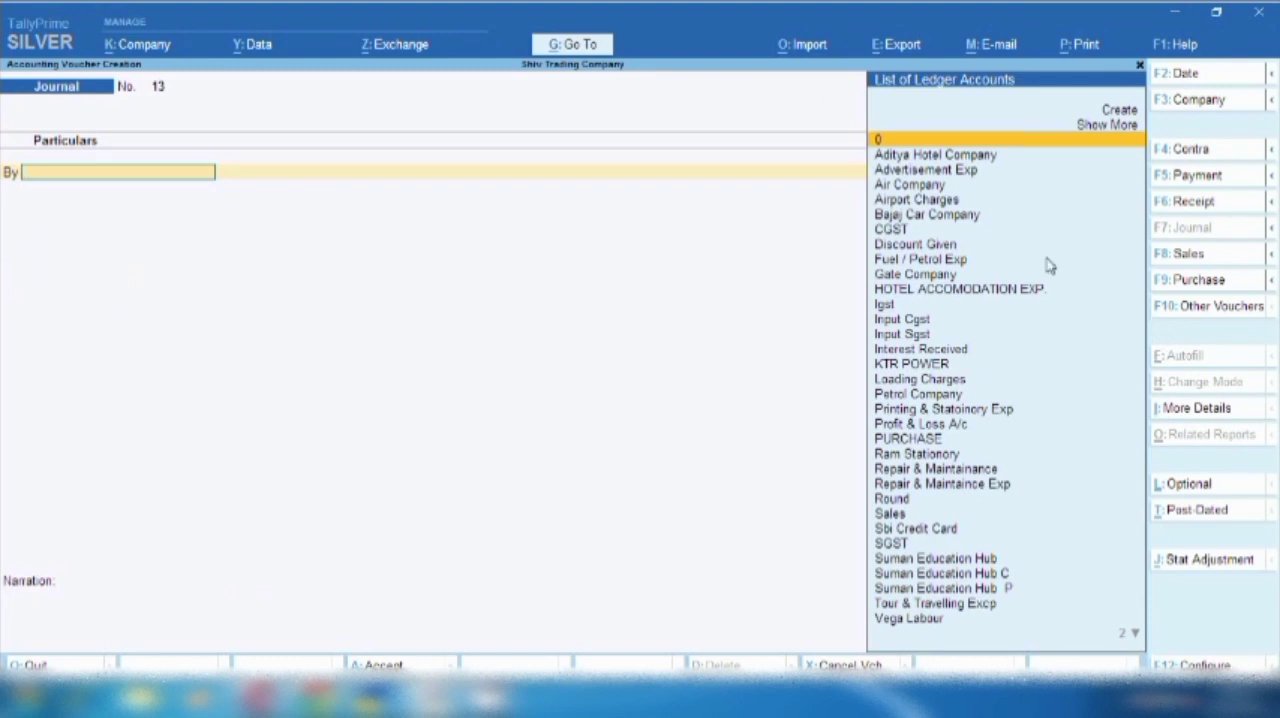
- Open the Balance Sheet and drill down through Current Liabilities and Sundry Creditors to Air Company's monthly summary
{"action": "left_click", "coordinate": [575, 46]}
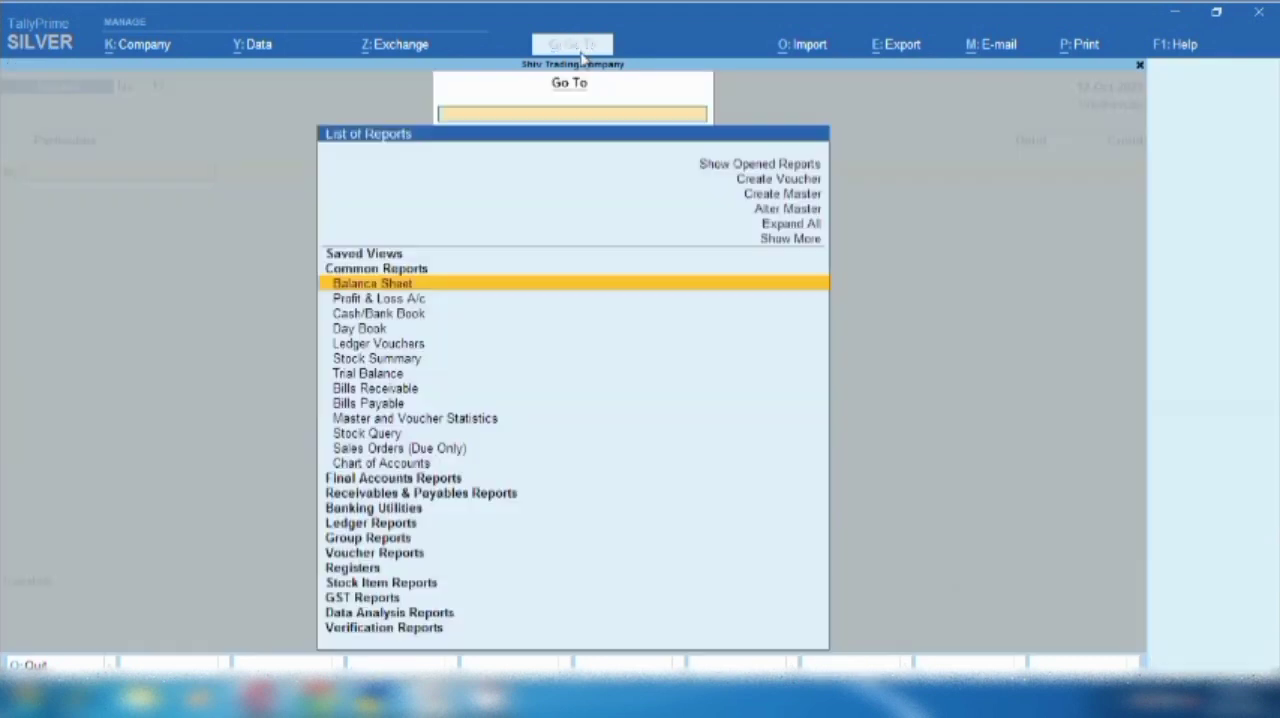
{"action": "key", "text": "Return"}
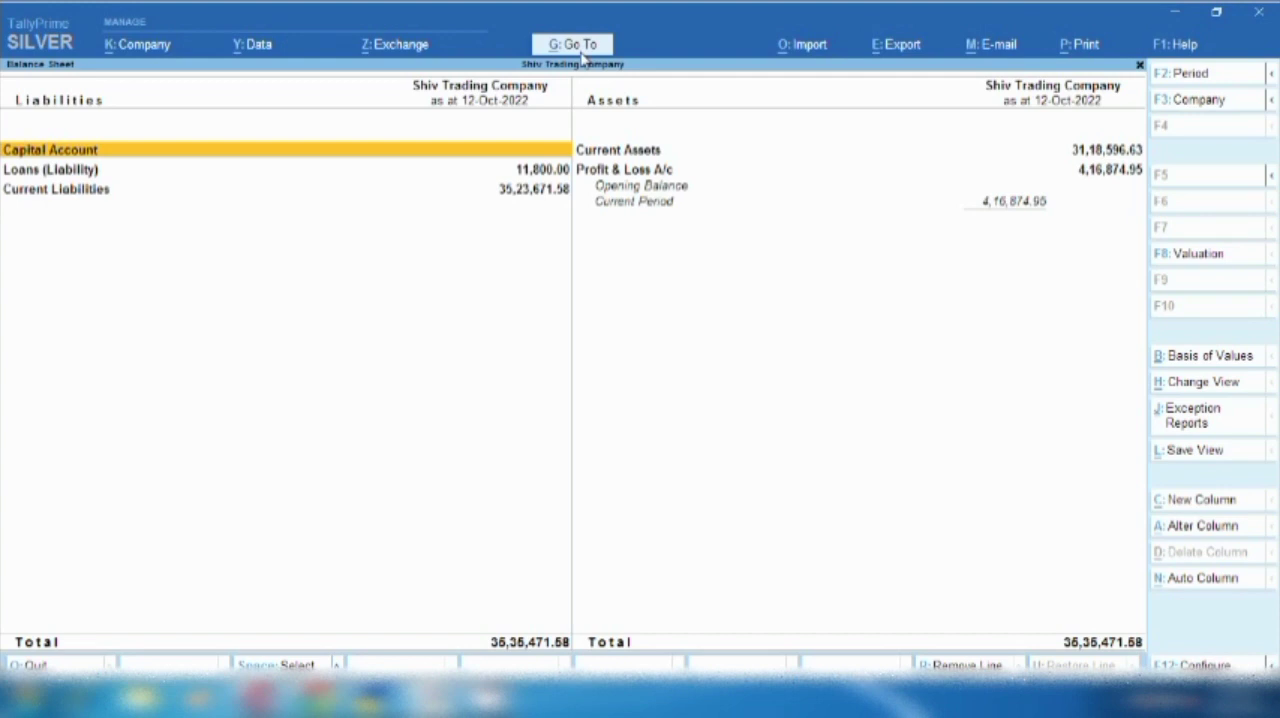
{"action": "key", "text": "Down"}
{"action": "key", "text": "Down"}
{"action": "key", "text": "Return"}
{"action": "key", "text": "Down"}
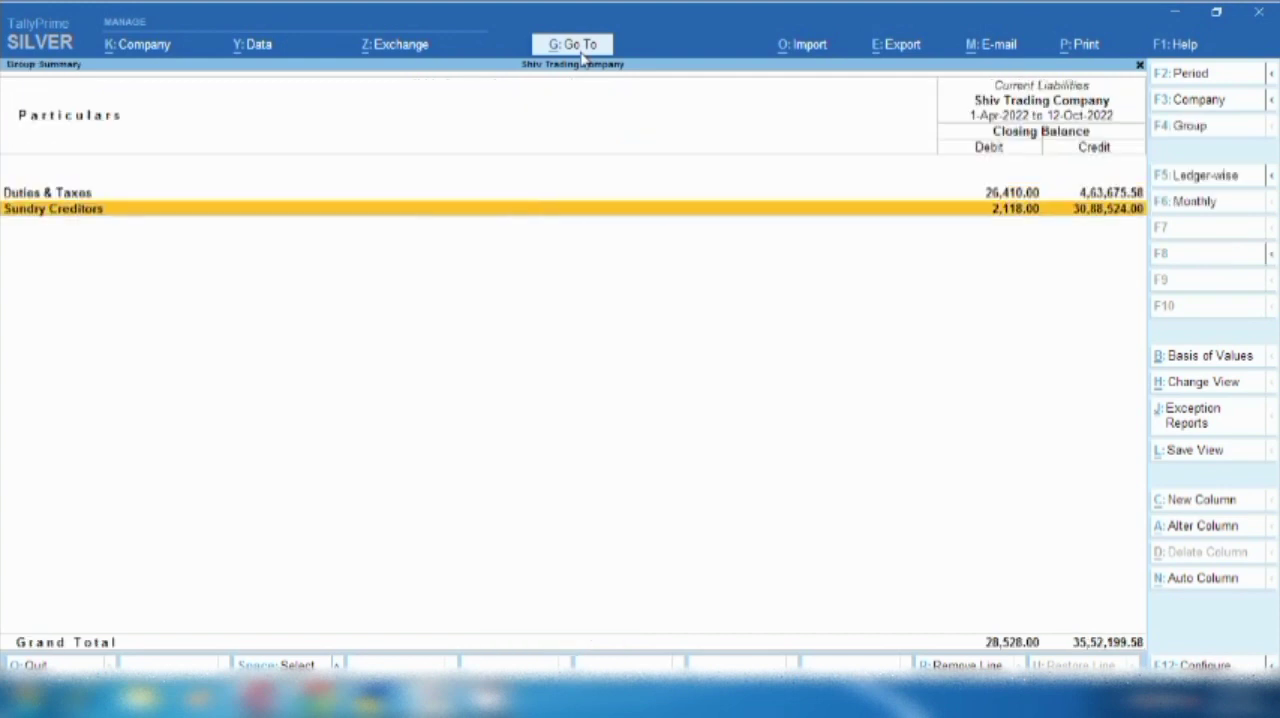
{"action": "key", "text": "Return"}
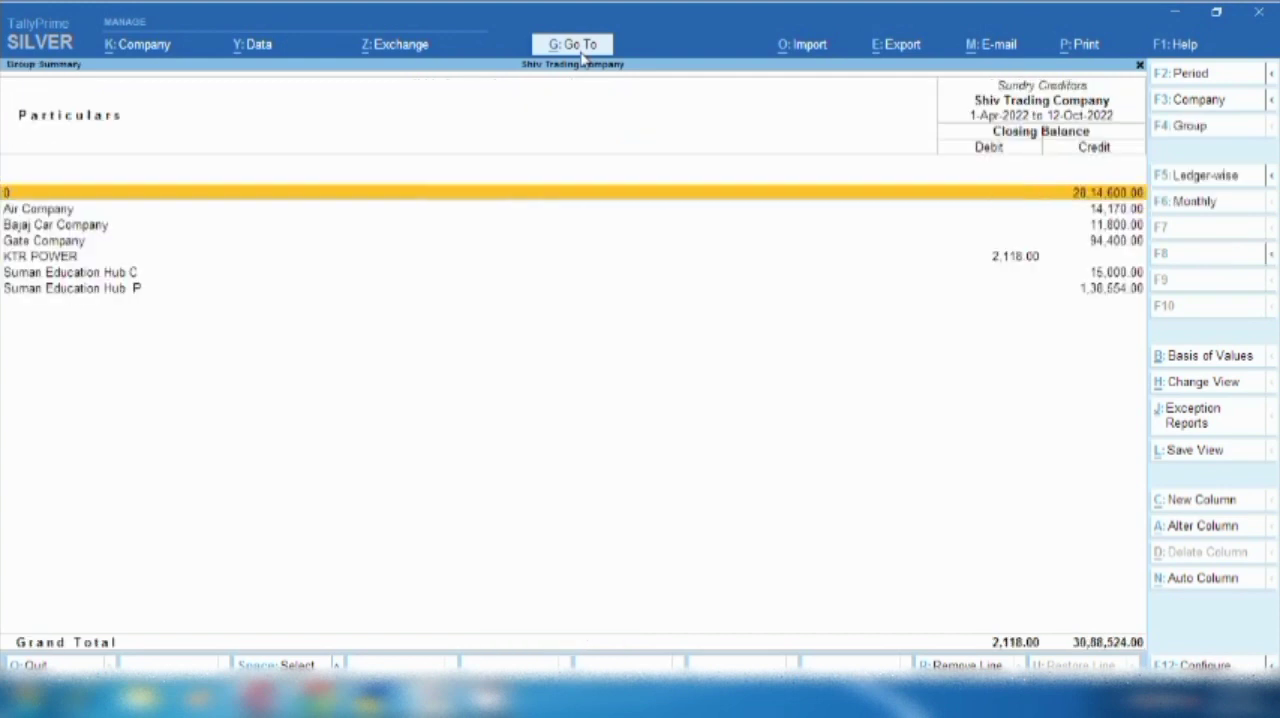
{"action": "key", "text": "Down"}
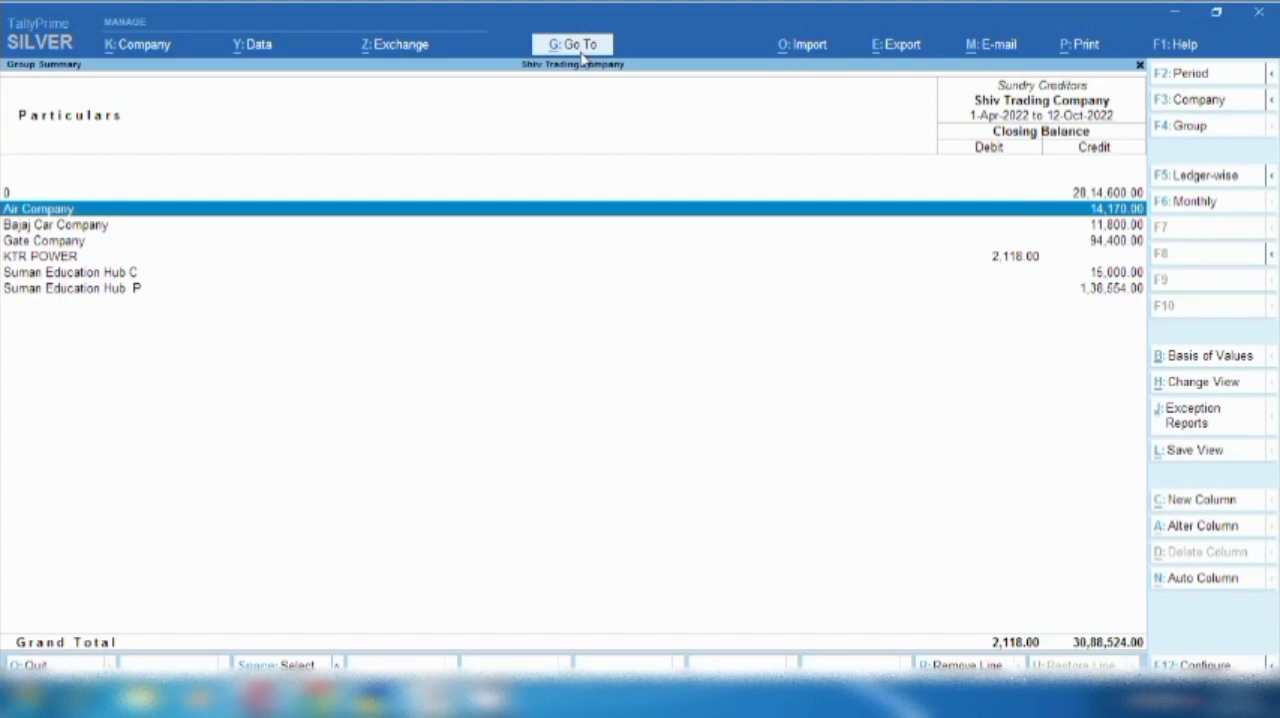
{"action": "key", "text": "Return"}
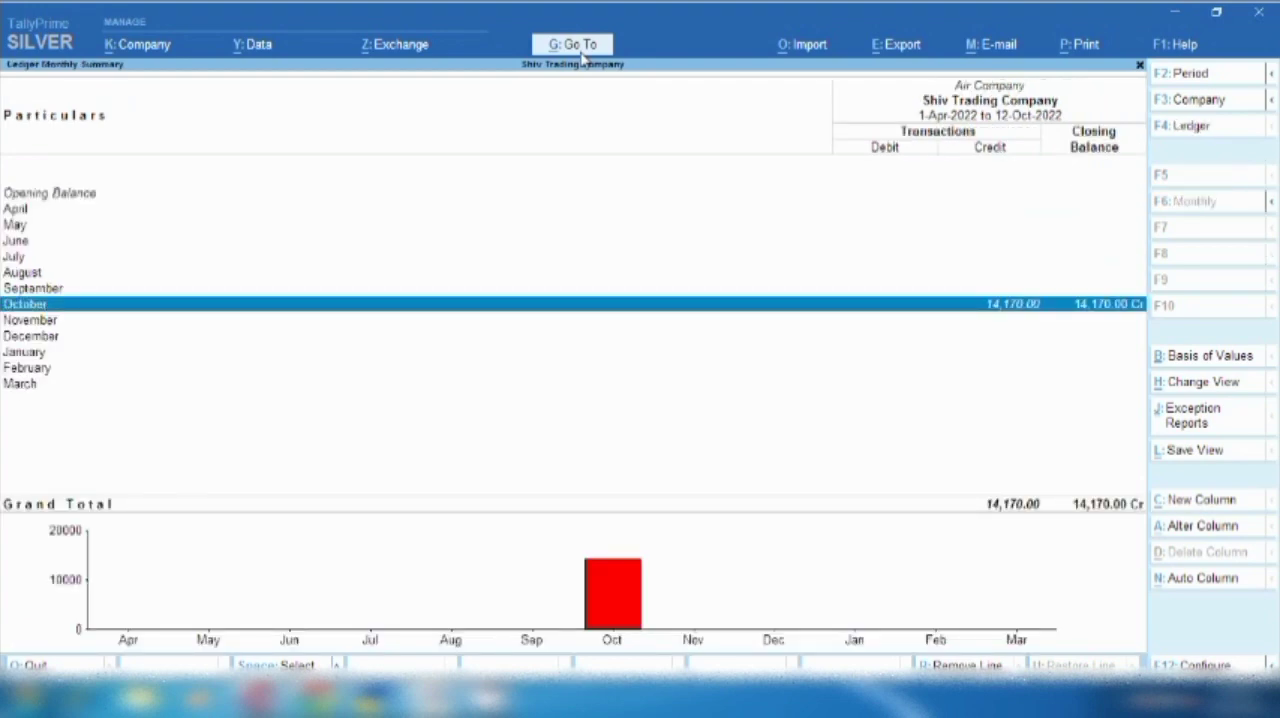
- Return to the Balance Sheet and open the Profit & Loss A/c
{"action": "key", "text": "Escape"}
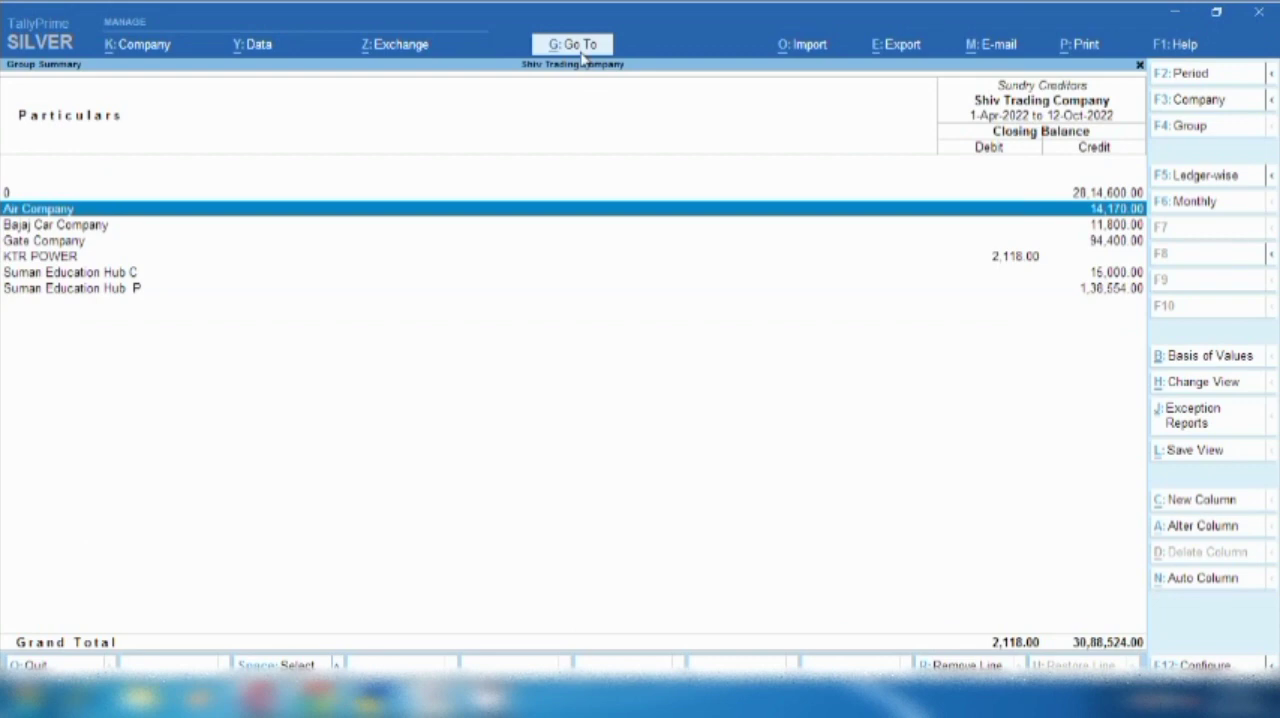
{"action": "key", "text": "space"}
{"action": "key", "text": "Escape"}
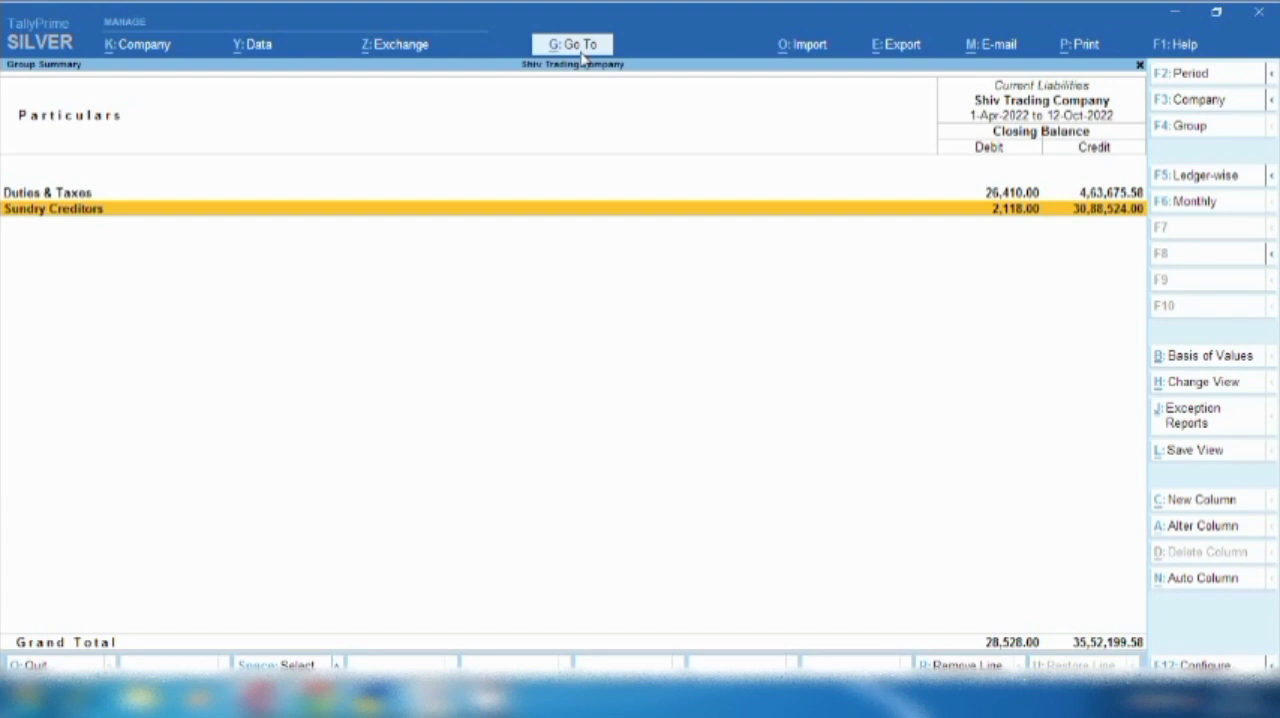
{"action": "key", "text": "Escape"}
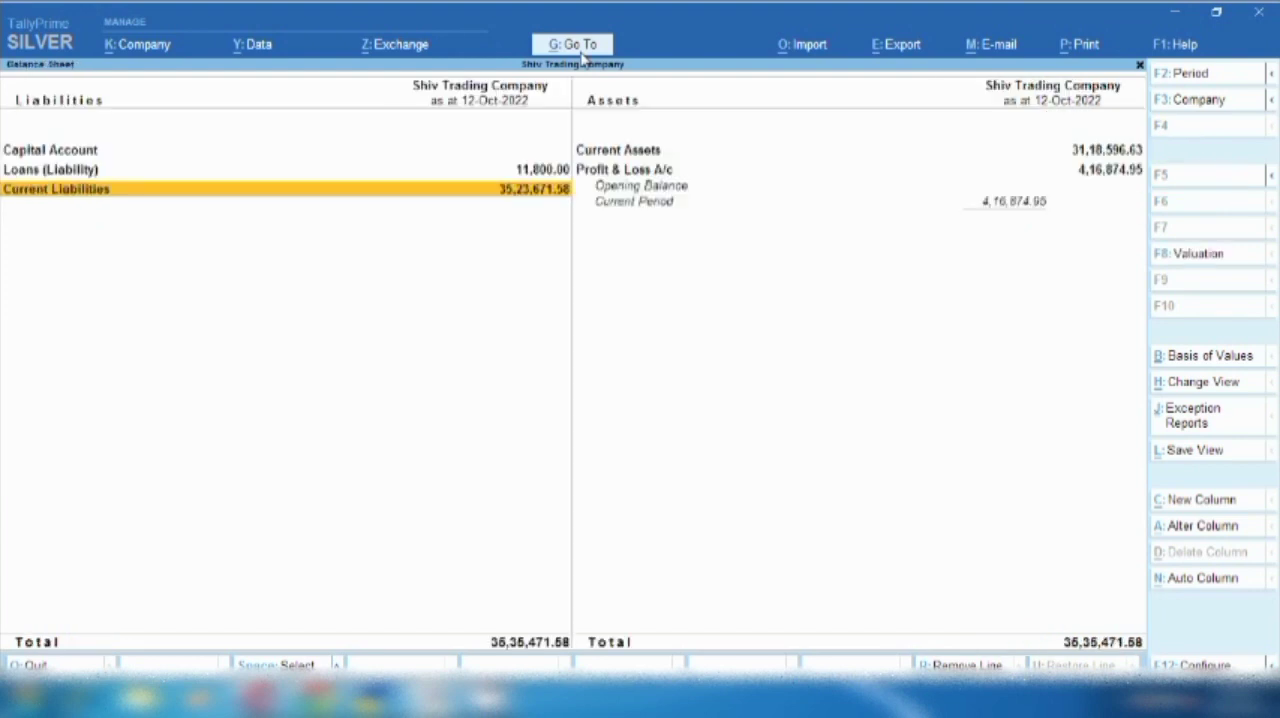
{"action": "key", "text": "Right"}
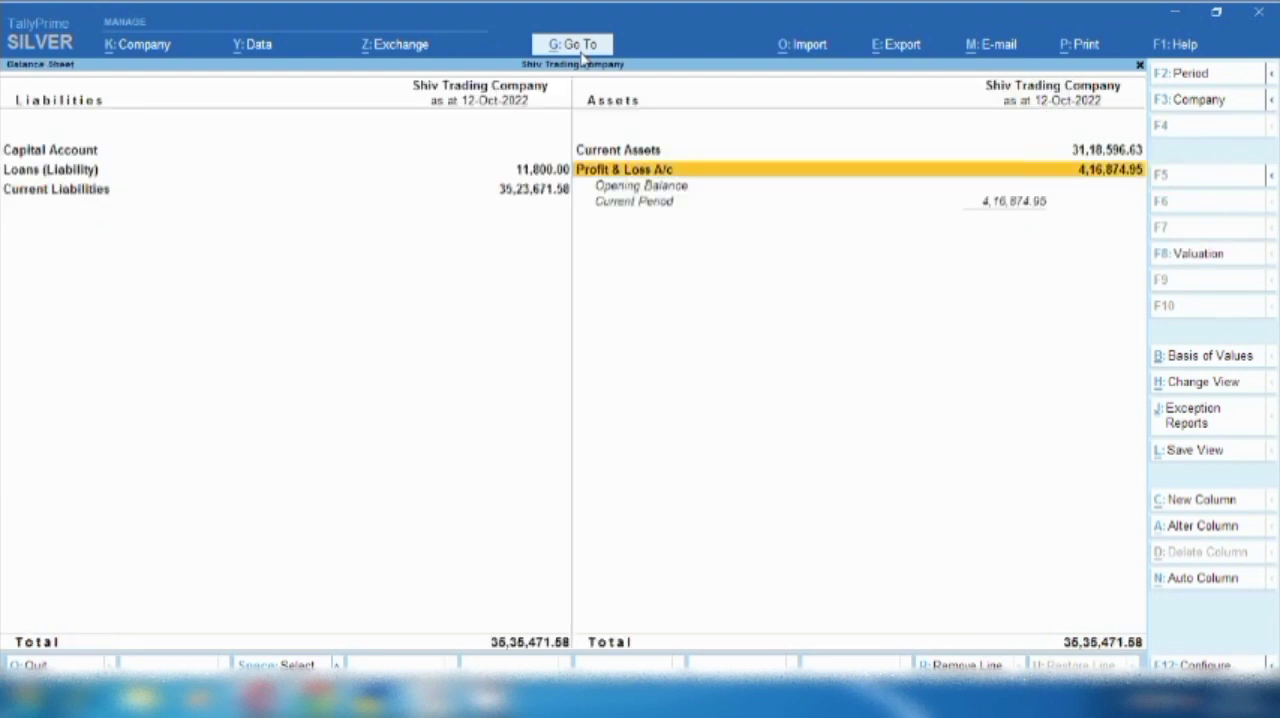
{"action": "key", "text": "Return"}
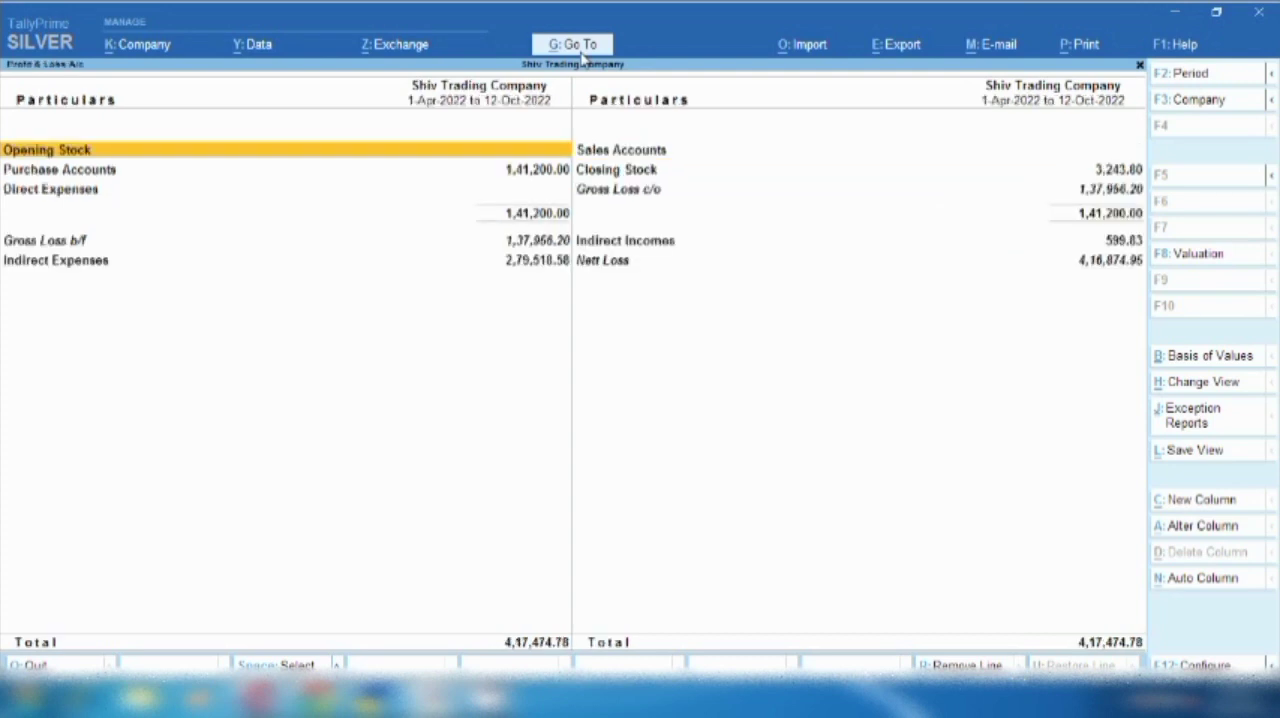
- Open the Indirect Expenses group summary from the Profit & Loss A/c and mark the Airport Charges line
{"action": "key", "text": "Right"}
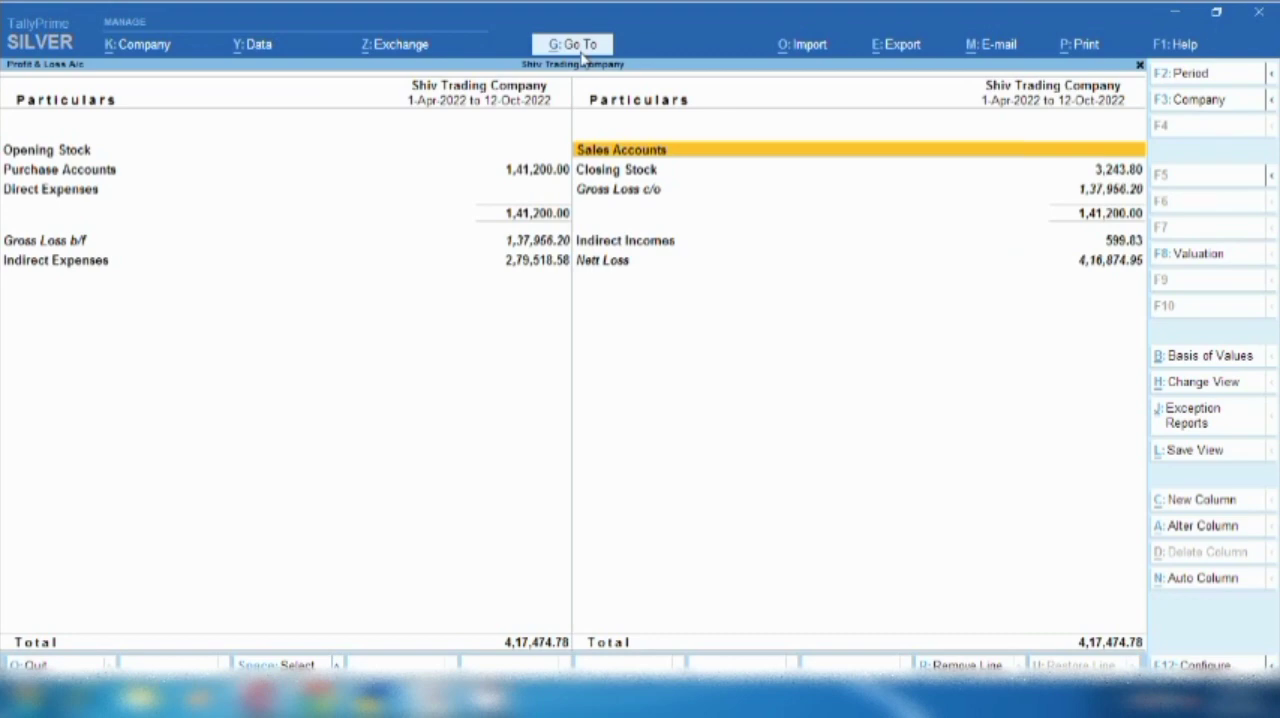
{"action": "key", "text": "Left"}
{"action": "key", "text": "Down"}
{"action": "key", "text": "Down"}
{"action": "key", "text": "Down"}
{"action": "key", "text": "Down"}
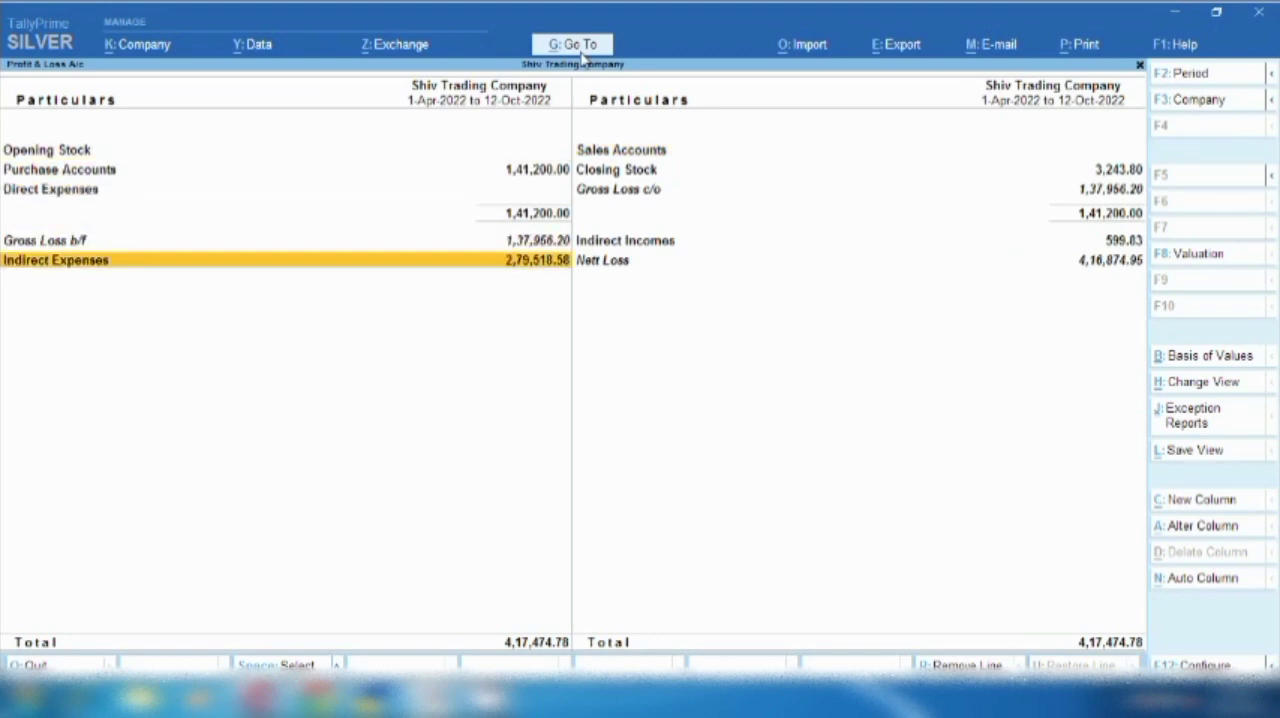
{"action": "key", "text": "Return"}
{"action": "key", "text": "space"}
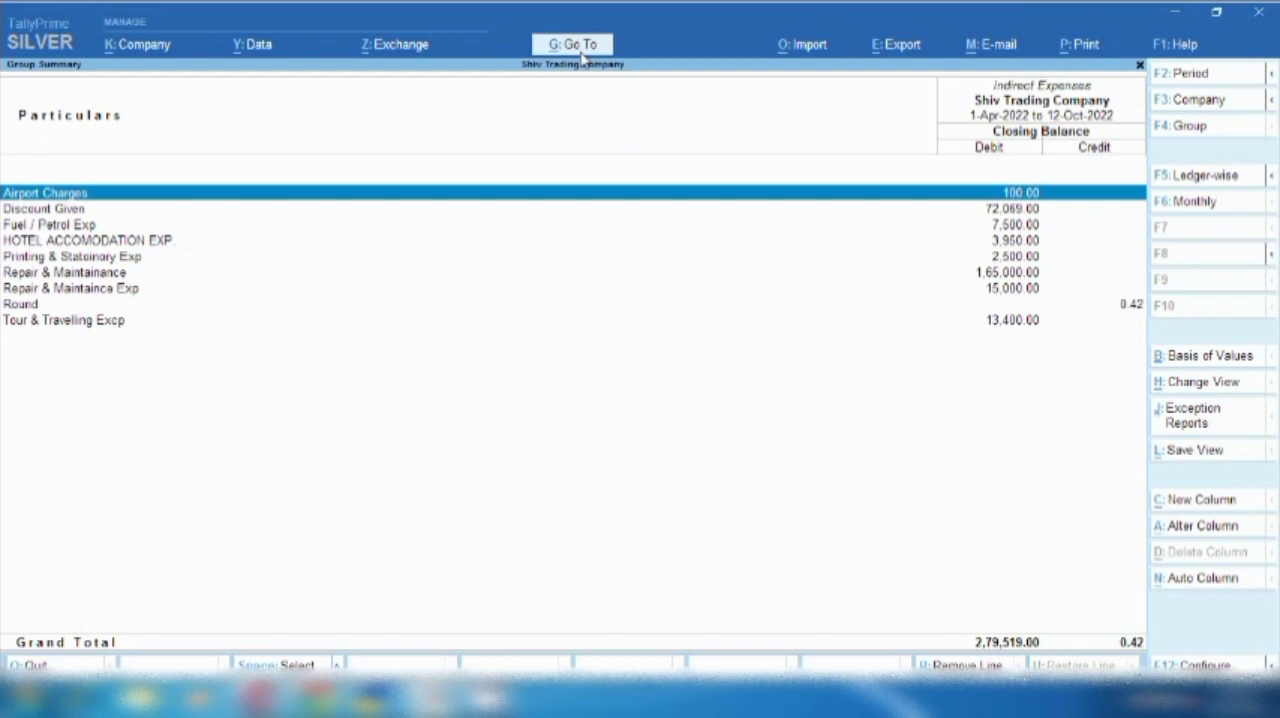
- Check the Tour & Travelling Excp balance under Indirect Expenses and return to the Profit & Loss A/c
{"action": "key", "text": "Down"}
{"action": "key", "text": "Down"}
{"action": "key", "text": "Down"}
{"action": "key", "text": "Down"}
{"action": "key", "text": "Down"}
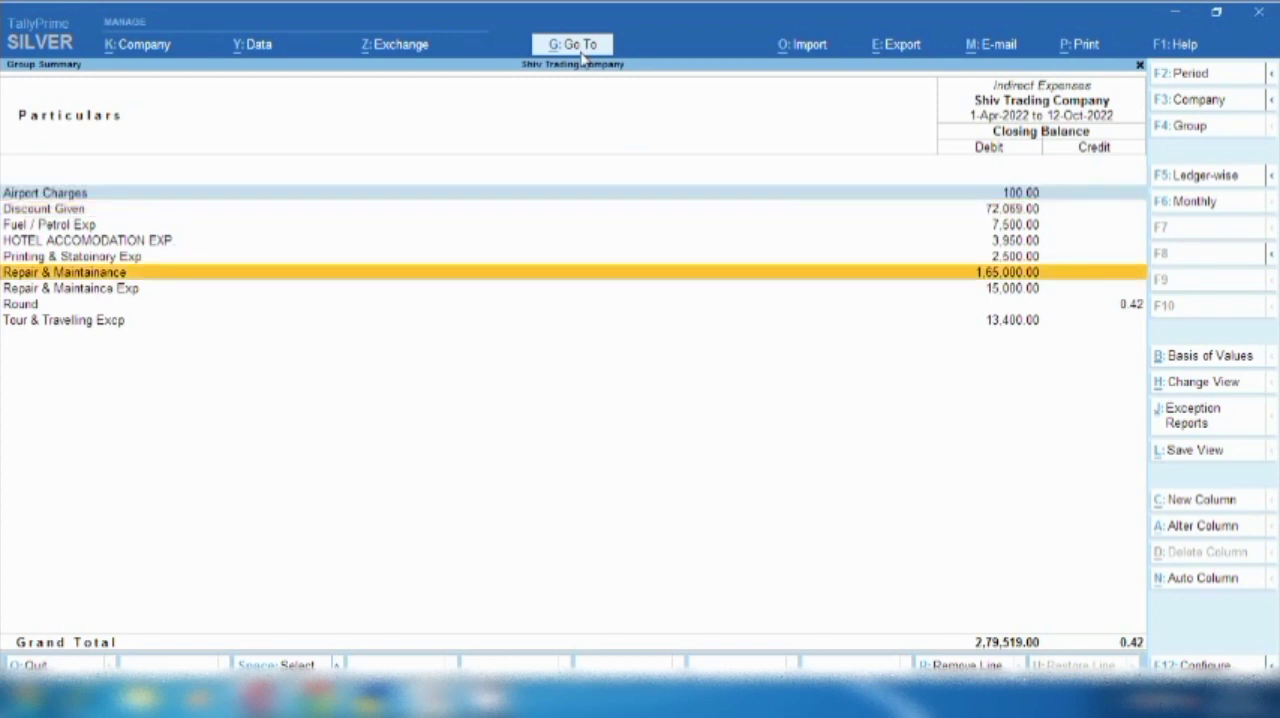
{"action": "key", "text": "Down"}
{"action": "key", "text": "Down"}
{"action": "key", "text": "Down"}
{"action": "key", "text": "space"}
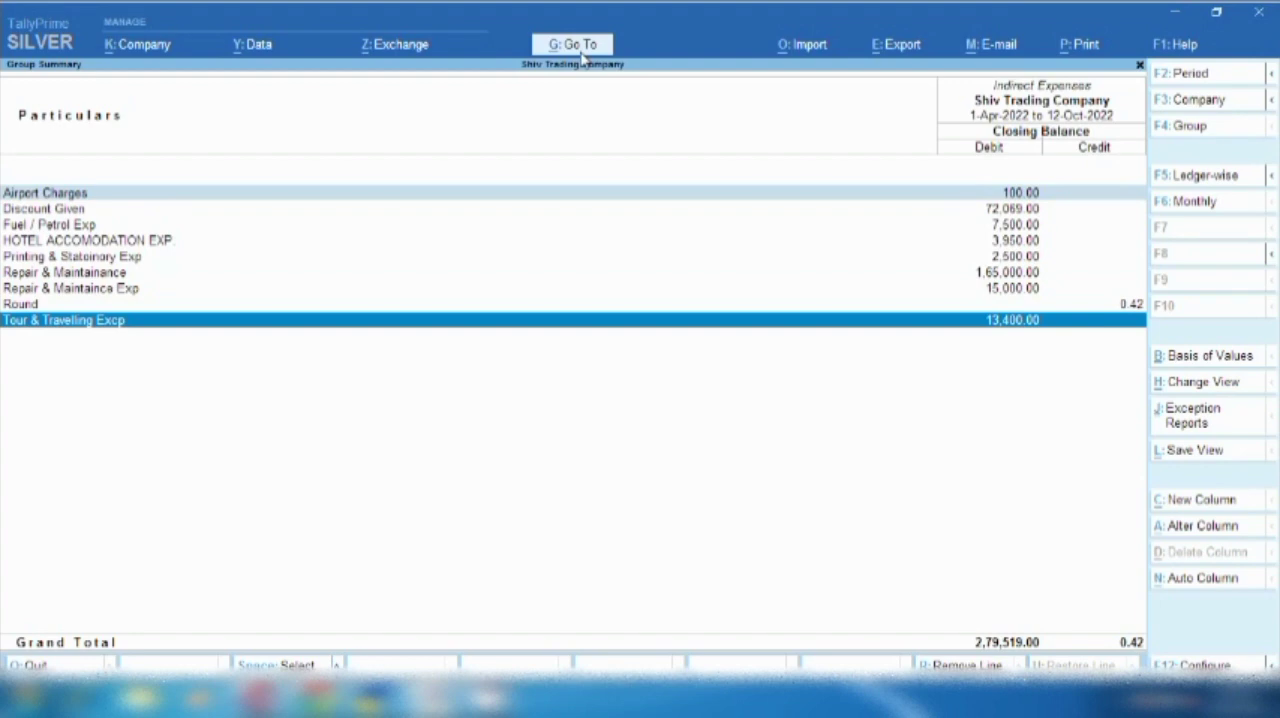
{"action": "key", "text": "Escape"}
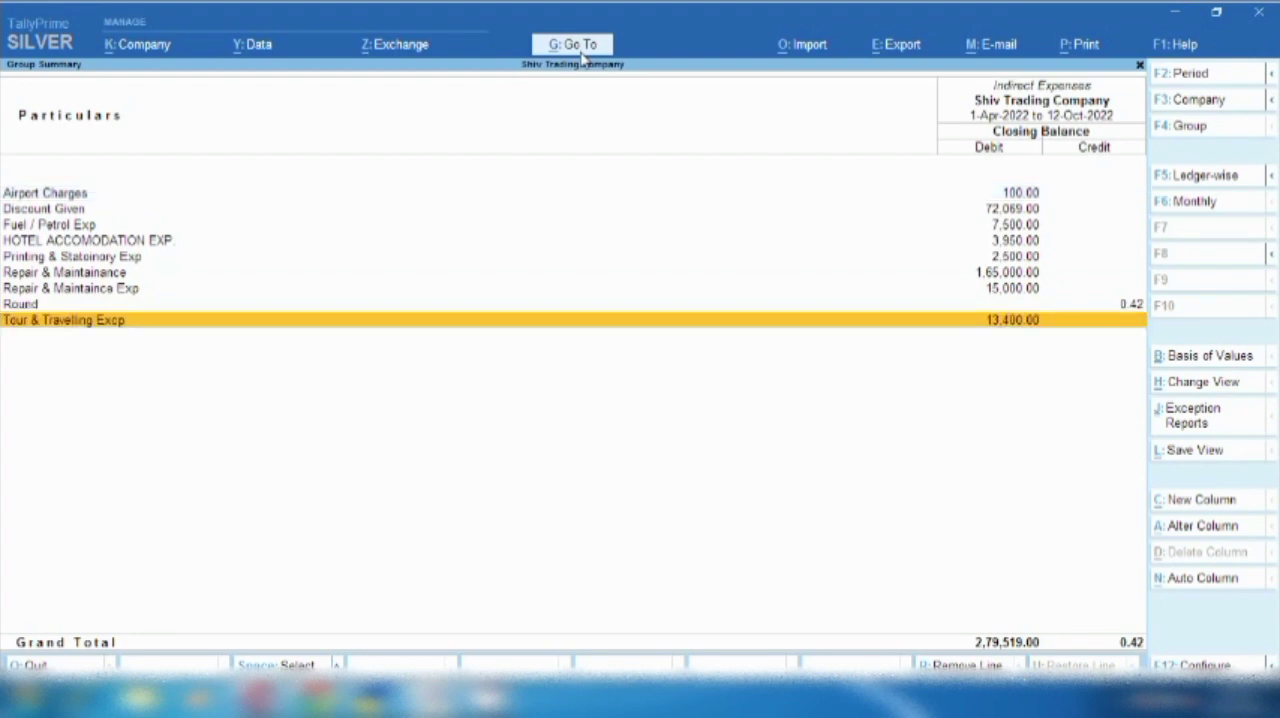
{"action": "key", "text": "Escape"}
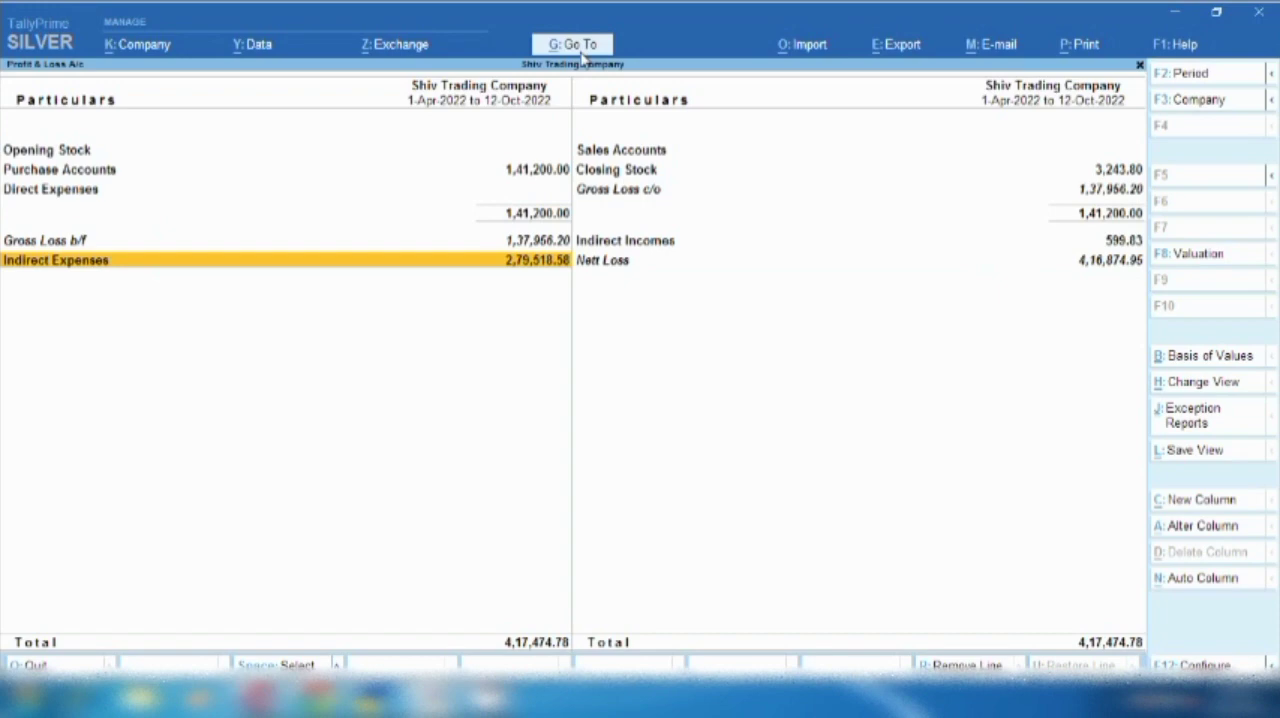
- Open the Ledger Vouchers report for Air Company
{"action": "left_click", "coordinate": [580, 56]}
{"action": "key", "text": "Down"}
{"action": "key", "text": "Down"}
{"action": "key", "text": "Down"}
{"action": "key", "text": "Down"}
{"action": "key", "text": "Down"}
{"action": "key", "text": "Down"}
{"action": "key", "text": "Down"}
{"action": "key", "text": "Down"}
{"action": "key", "text": "Down"}
{"action": "key", "text": "Down"}
{"action": "key", "text": "Down"}
{"action": "key", "text": "Down"}
{"action": "key", "text": "Down"}
{"action": "key", "text": "Down"}
{"action": "key", "text": "Down"}
{"action": "key", "text": "Down"}
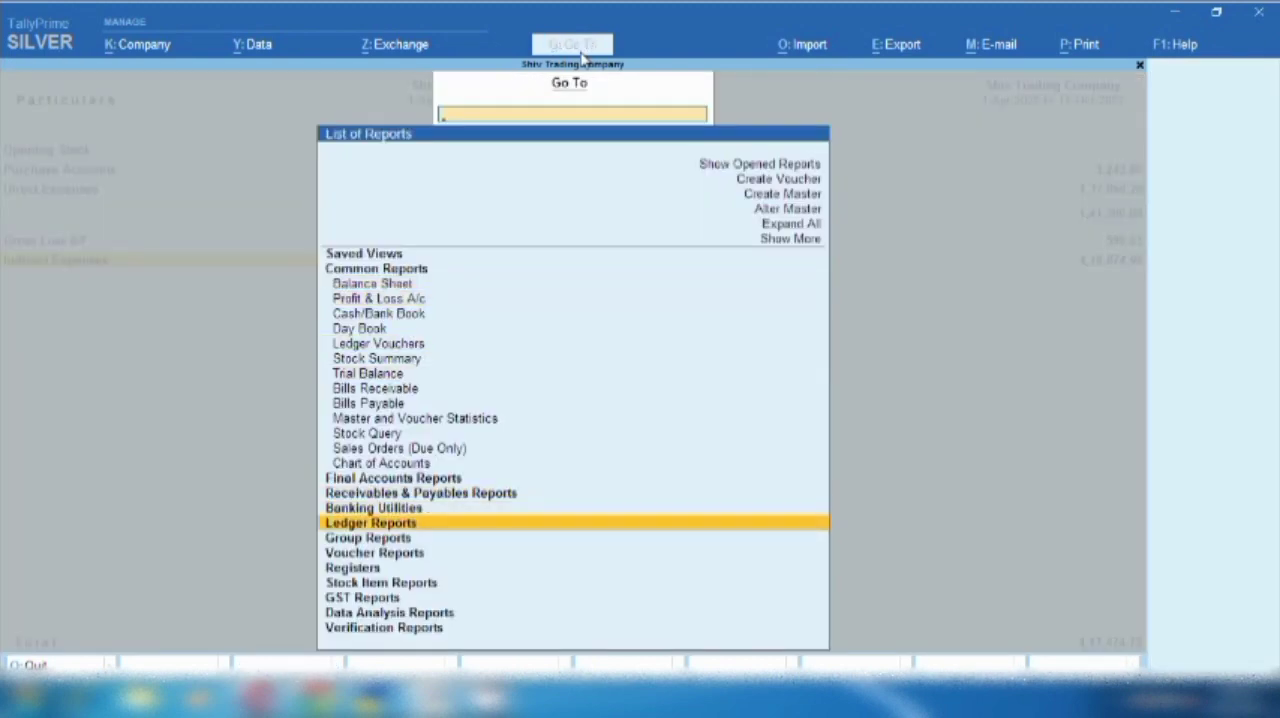
{"action": "key", "text": "Return"}
{"action": "key", "text": "Return"}
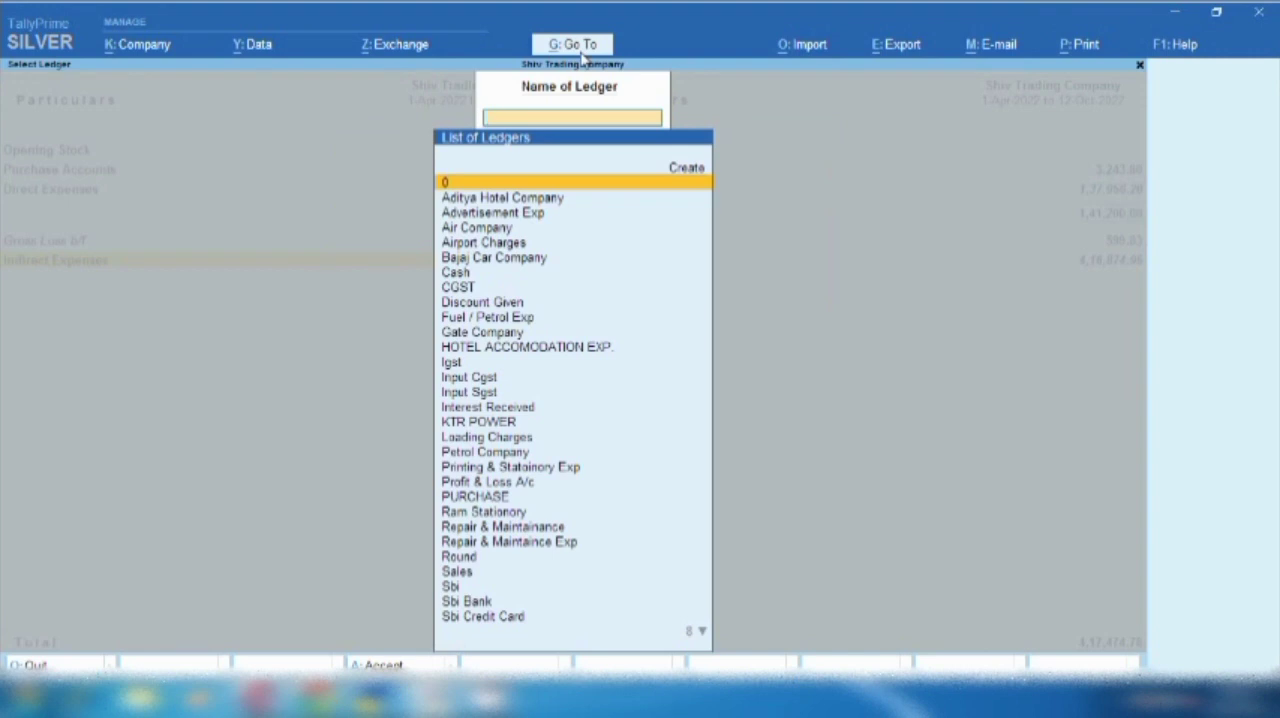
{"action": "type", "text": "Air"}
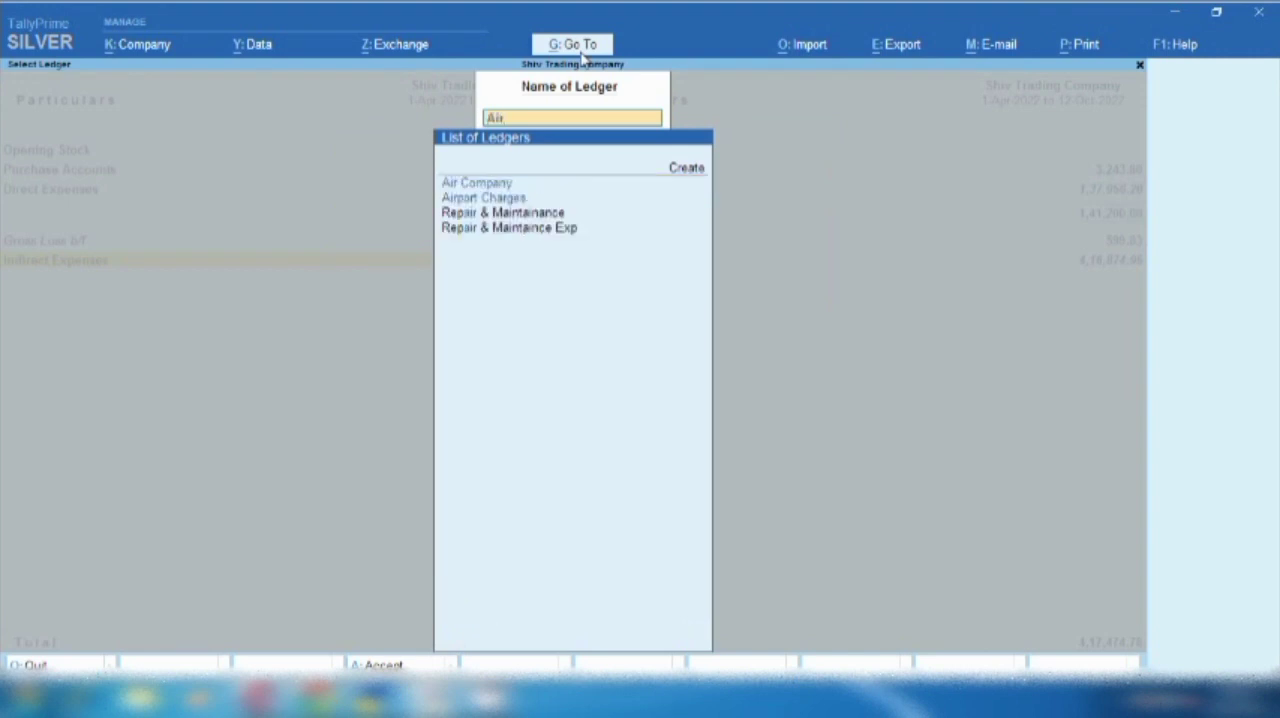
{"action": "key", "text": "Return"}
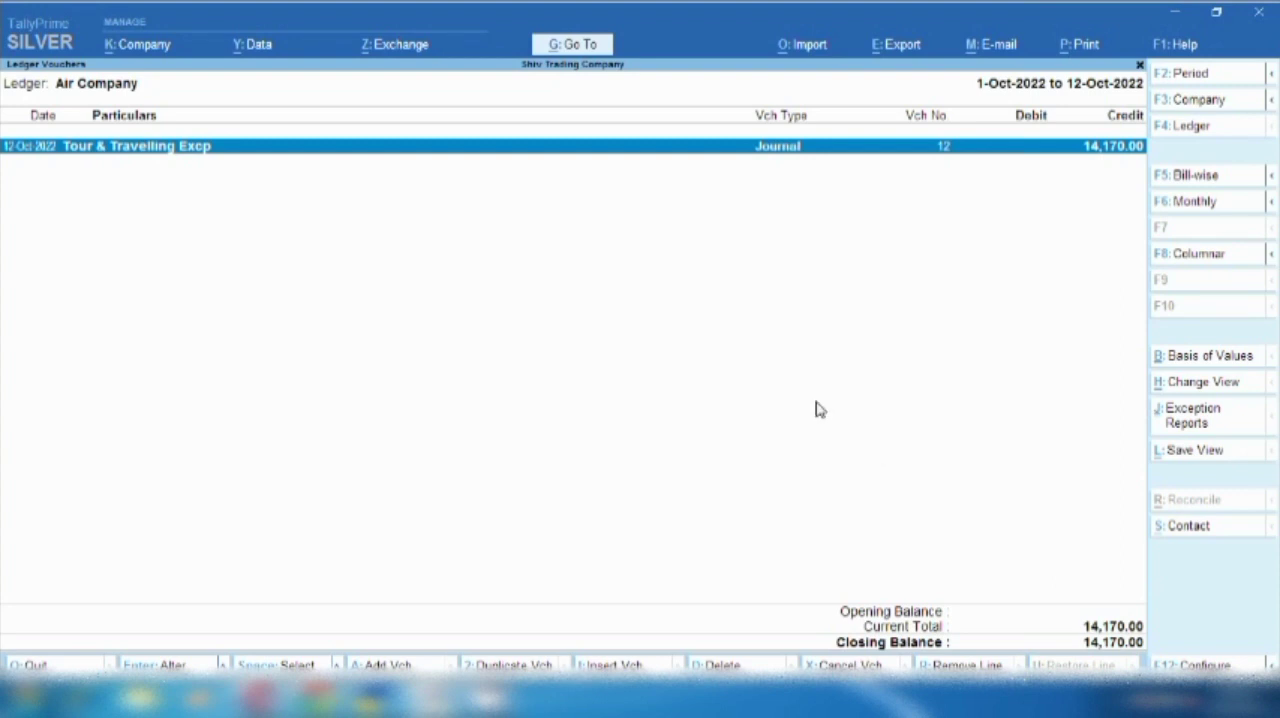
- Add a payment voucher from the Air Company ledger report, dated 13-10-2022
{"action": "key", "text": "alt"}
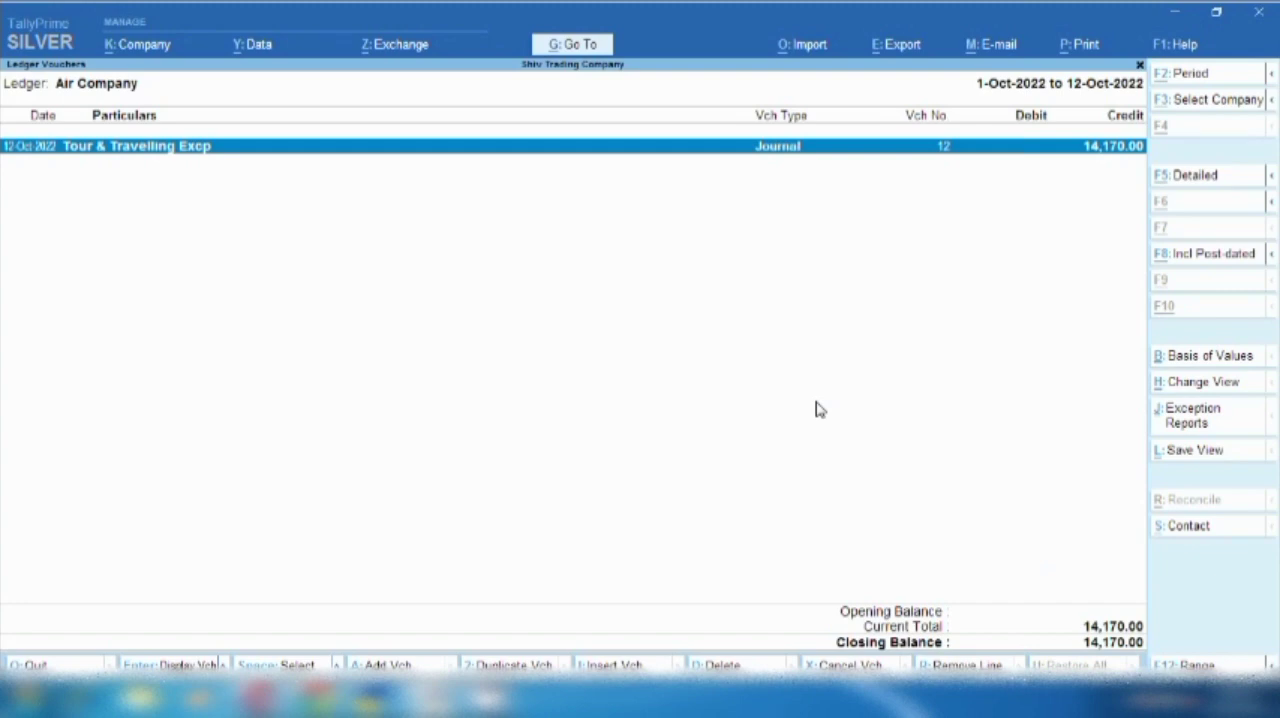
{"action": "key", "text": "alt+a"}
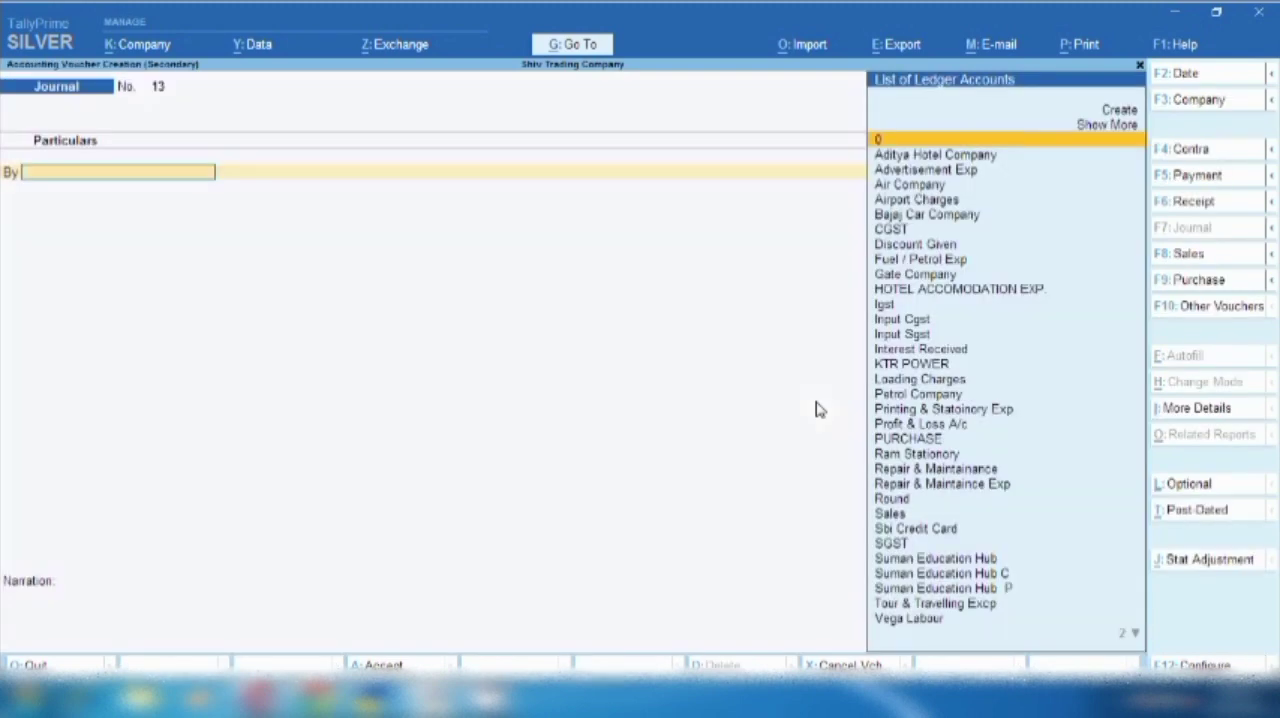
{"action": "left_click", "coordinate": [1200, 182]}
{"action": "key", "text": "F2"}
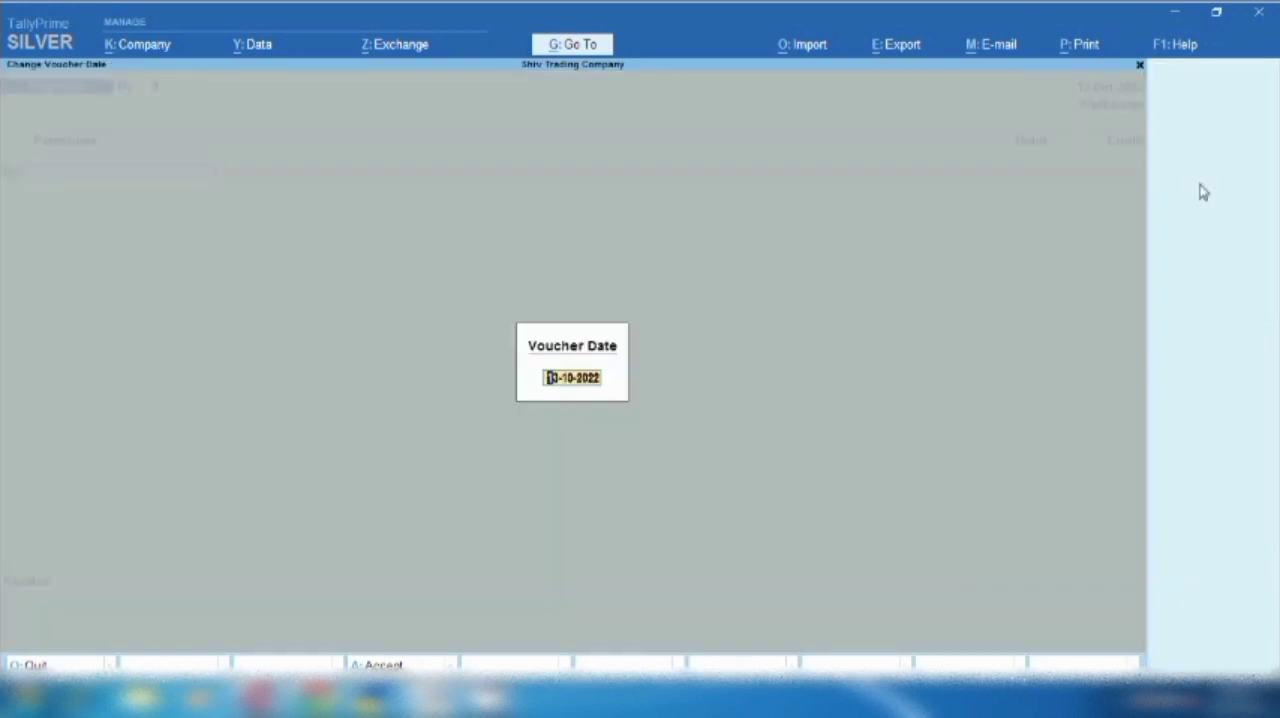
{"action": "key", "text": "Return"}
- Debit Air Company with 14,170 and allocate the full amount as Agst Ref to pending bill 12
{"action": "type", "text": "Air"}
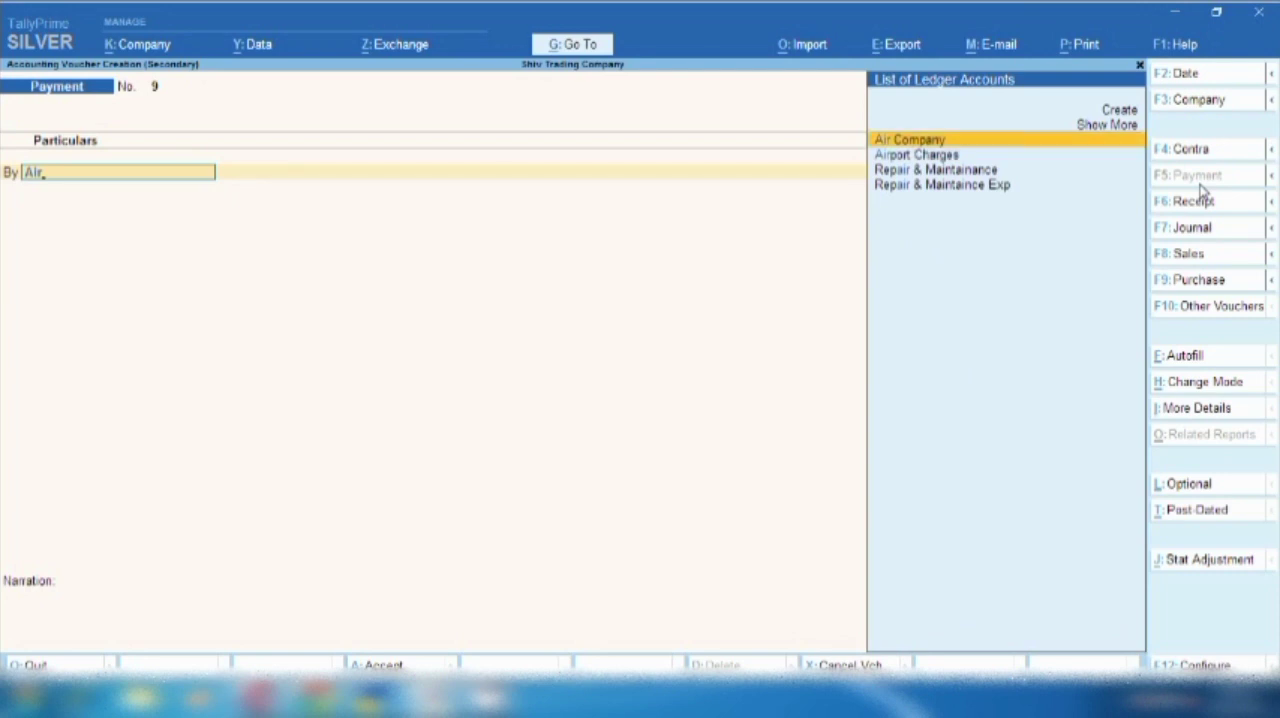
{"action": "key", "text": "Return"}
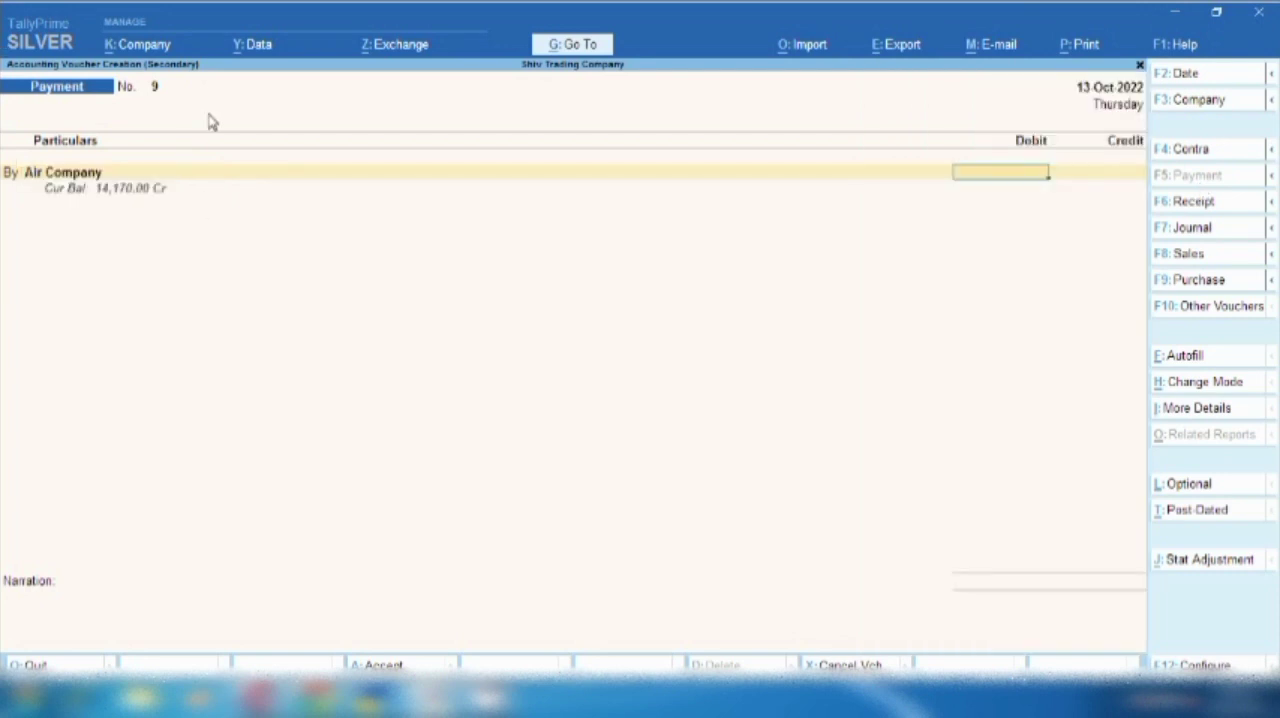
{"action": "type", "text": "14170"}
{"action": "key", "text": "Return"}
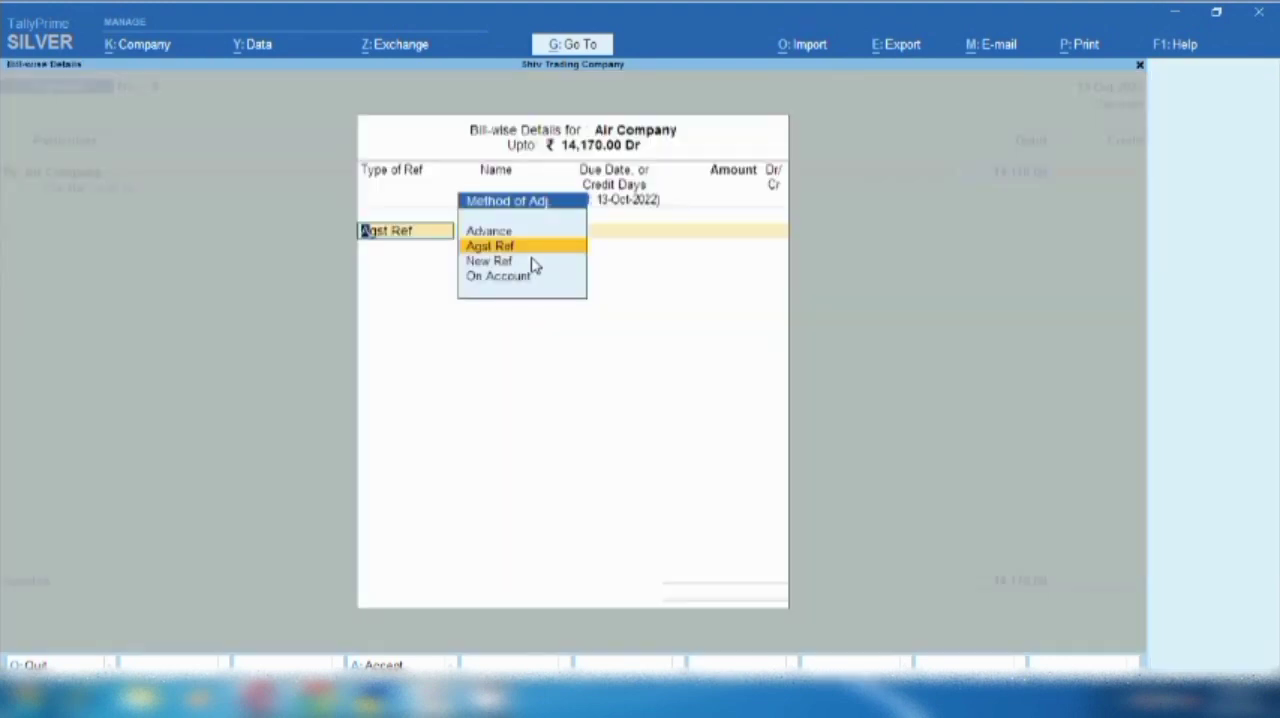
{"action": "key", "text": "Return"}
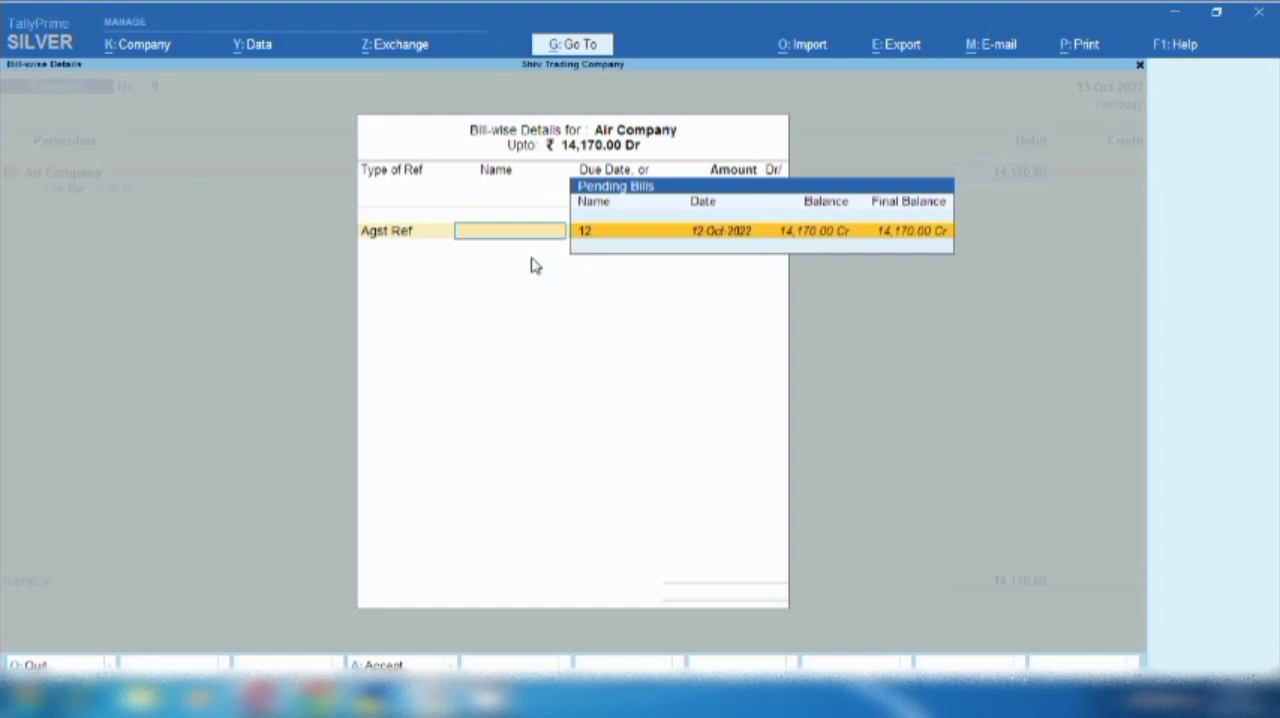
{"action": "key", "text": "Return"}
{"action": "key", "text": "Return"}
{"action": "key", "text": "Return"}
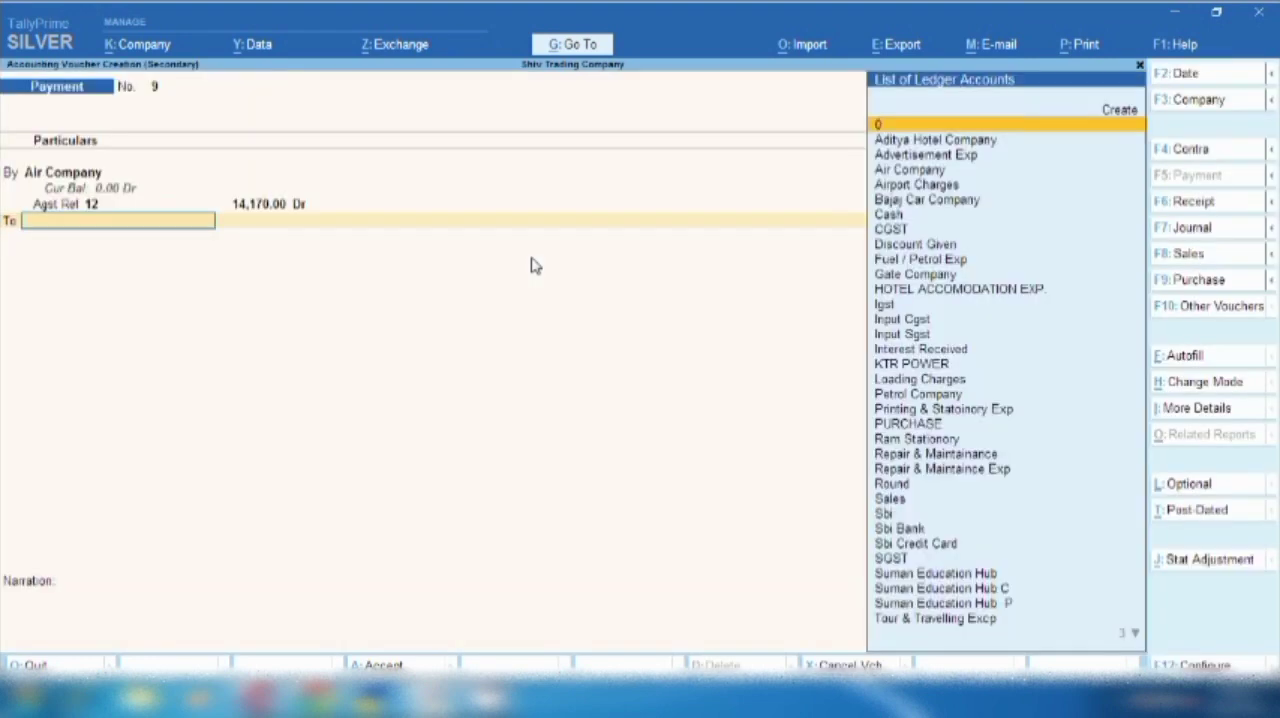
- Credit Sbi with 14,170 as a cheque favouring Air Company, and save the payment voucher
{"action": "type", "text": "sbi"}
{"action": "key", "text": "Return"}
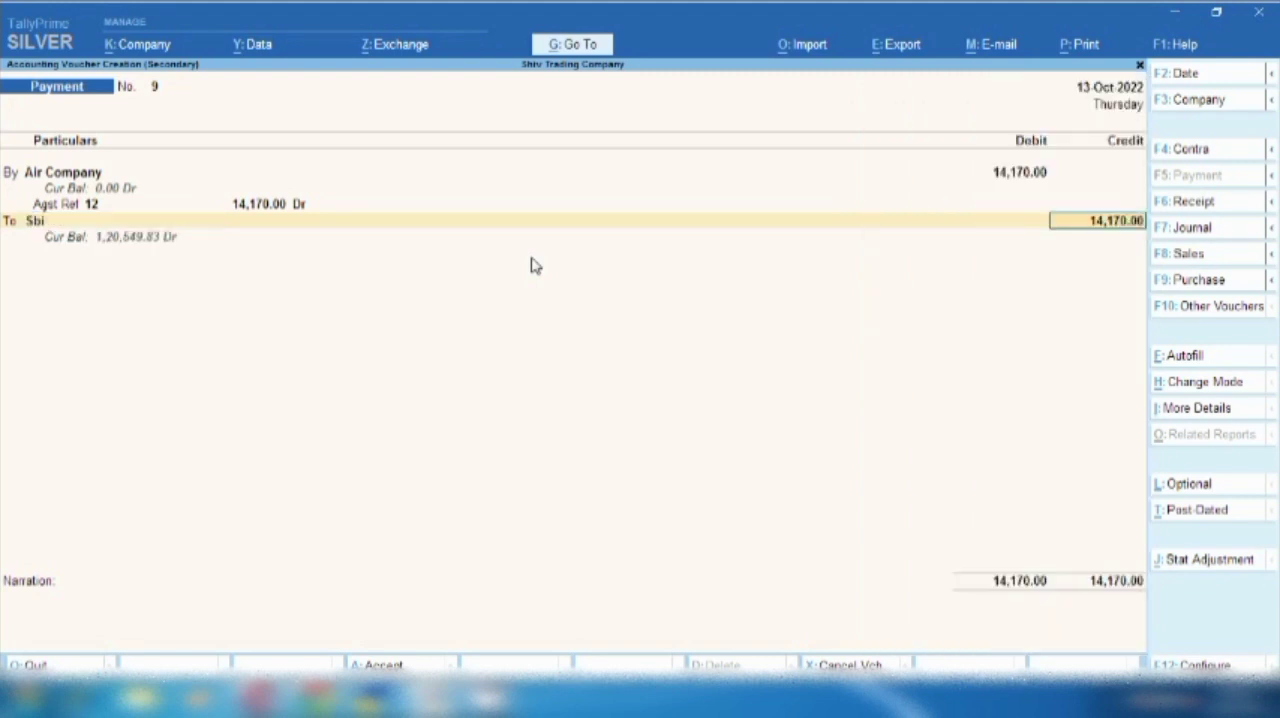
{"action": "key", "text": "Return"}
{"action": "key", "text": "Return"}
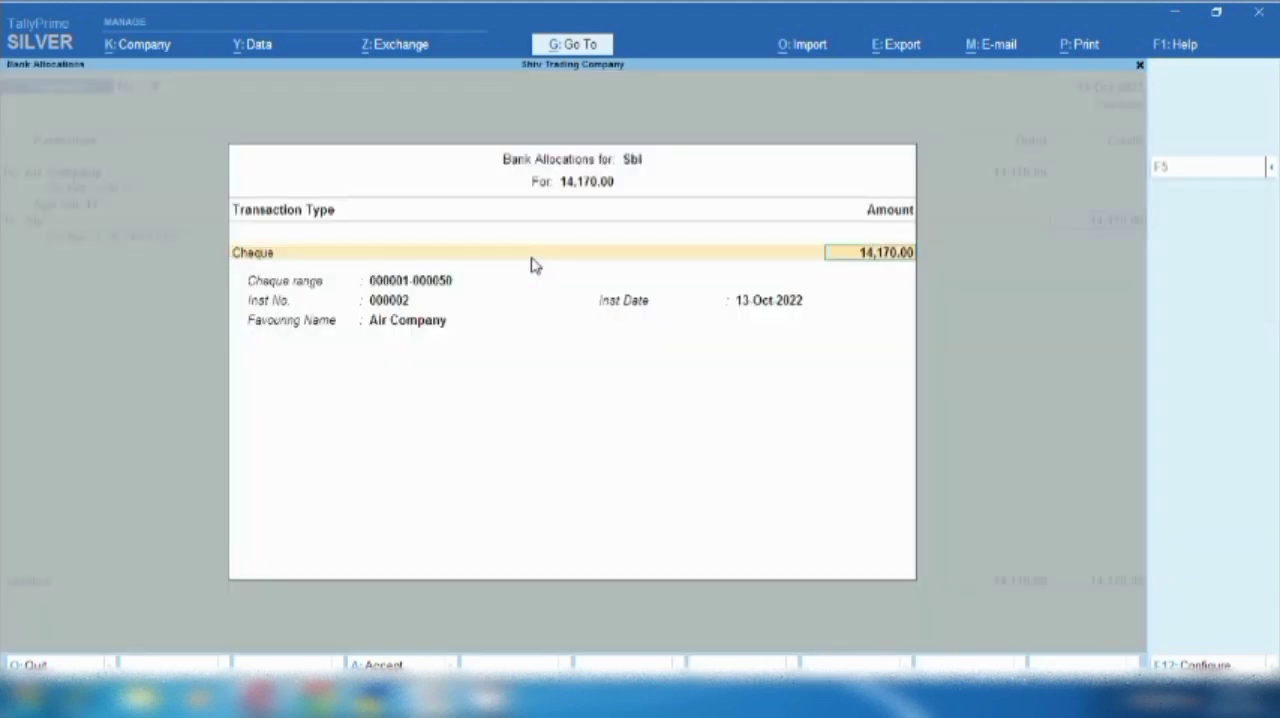
{"action": "key", "text": "Return"}
{"action": "key", "text": "Return"}
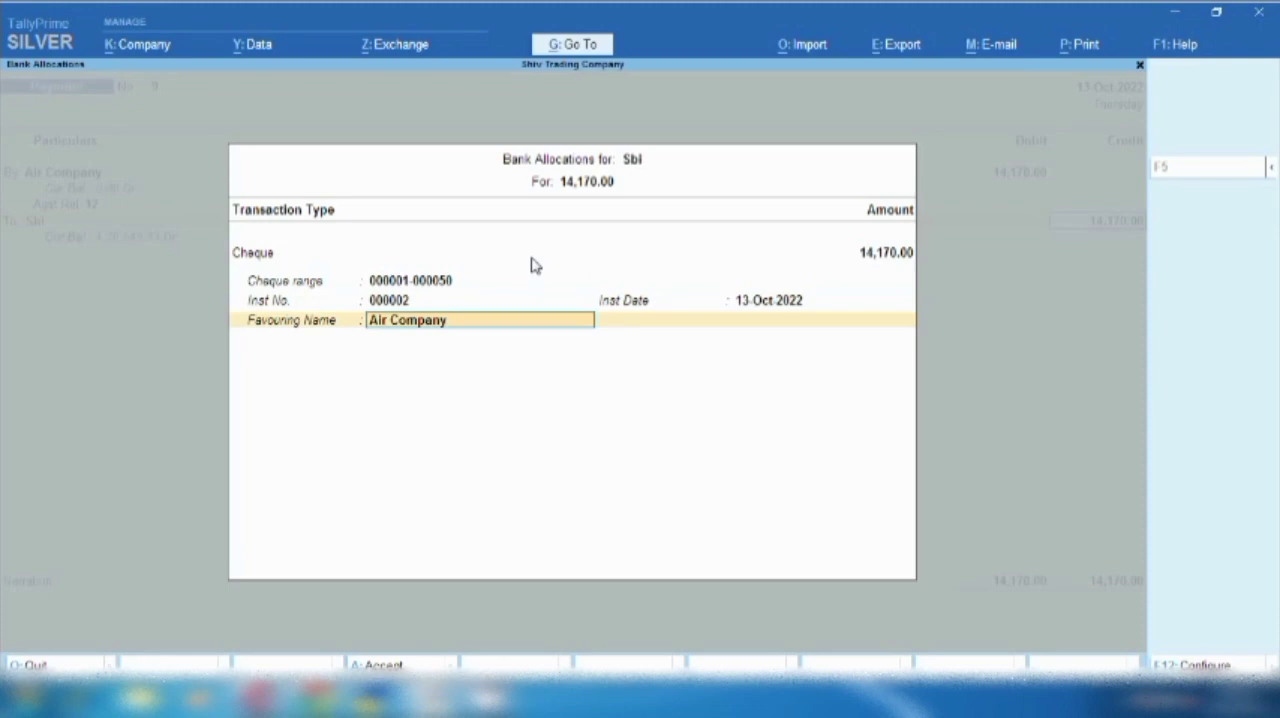
{"action": "key", "text": "Return"}
- Set Air Company's ledger period to 1-Apr-2022 to 13-Oct-2022 and review its journal and payment entries
{"action": "key", "text": "Return"}
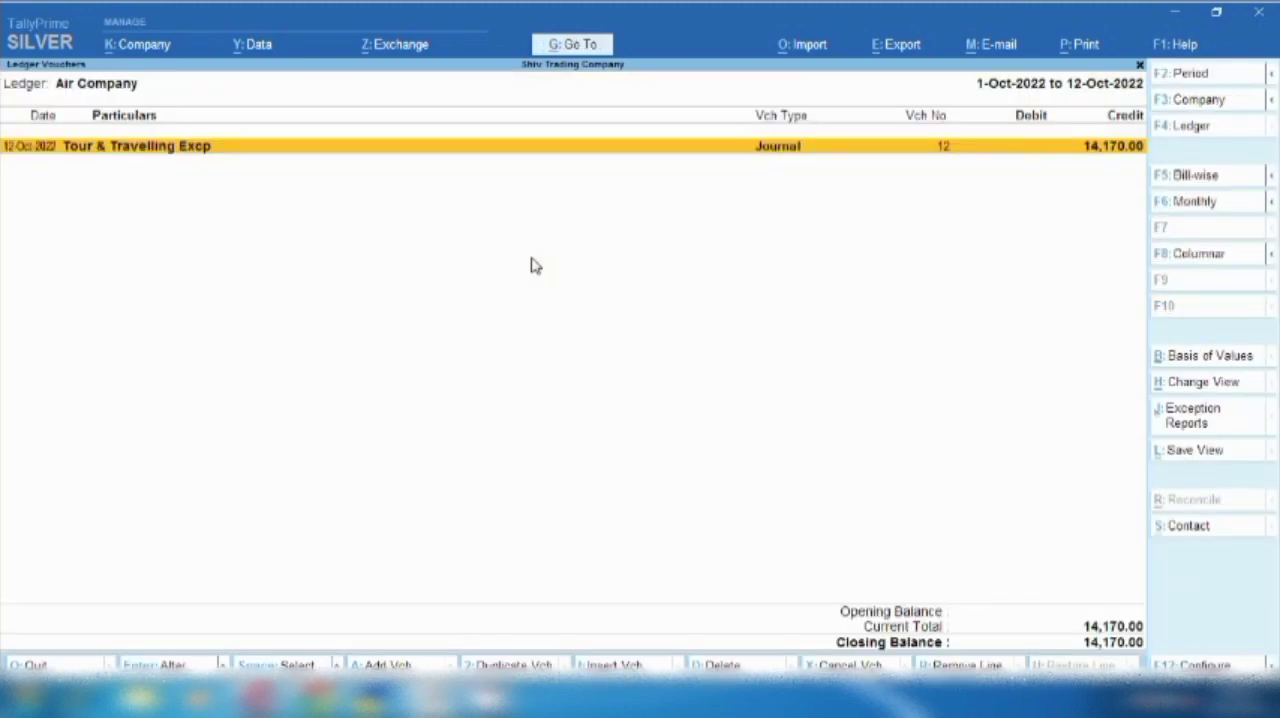
{"action": "key", "text": "F2"}
{"action": "key", "text": "Return"}
{"action": "key", "text": "Return"}
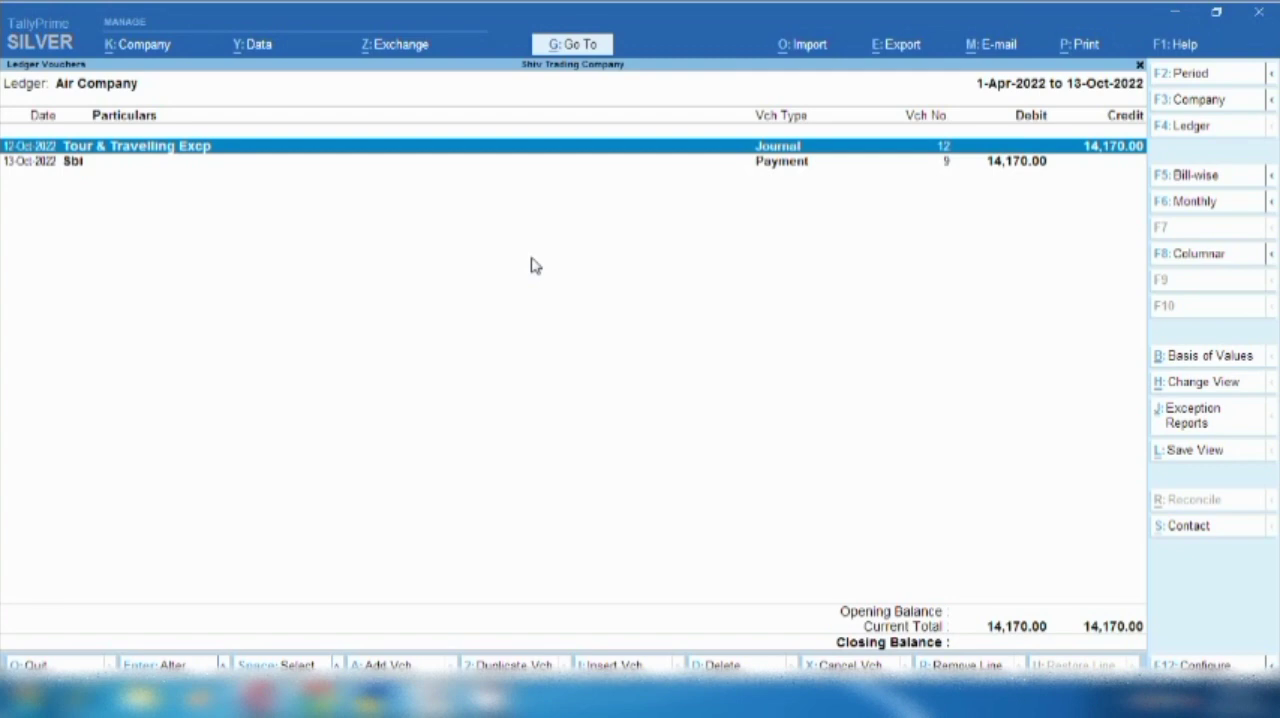
{"action": "key", "text": "Down"}
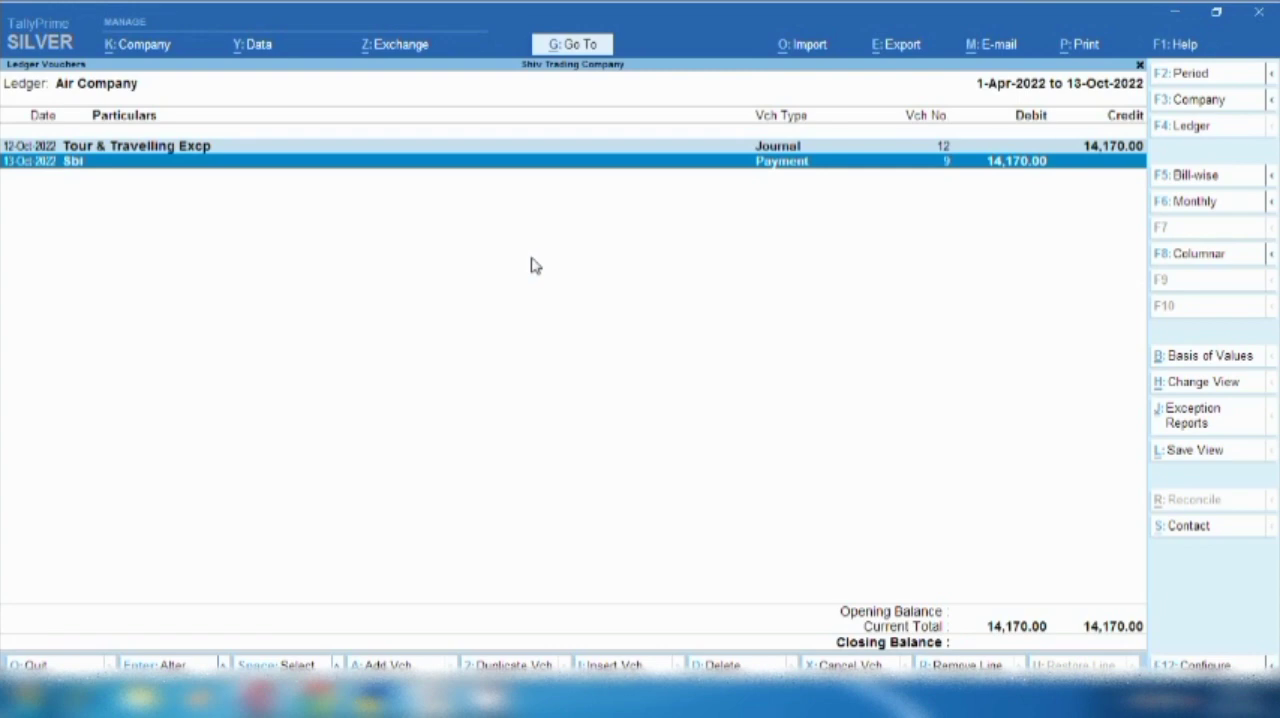
{"action": "key", "text": "Up"}
{"action": "key", "text": "Return"}
{"action": "key", "text": "Down"}
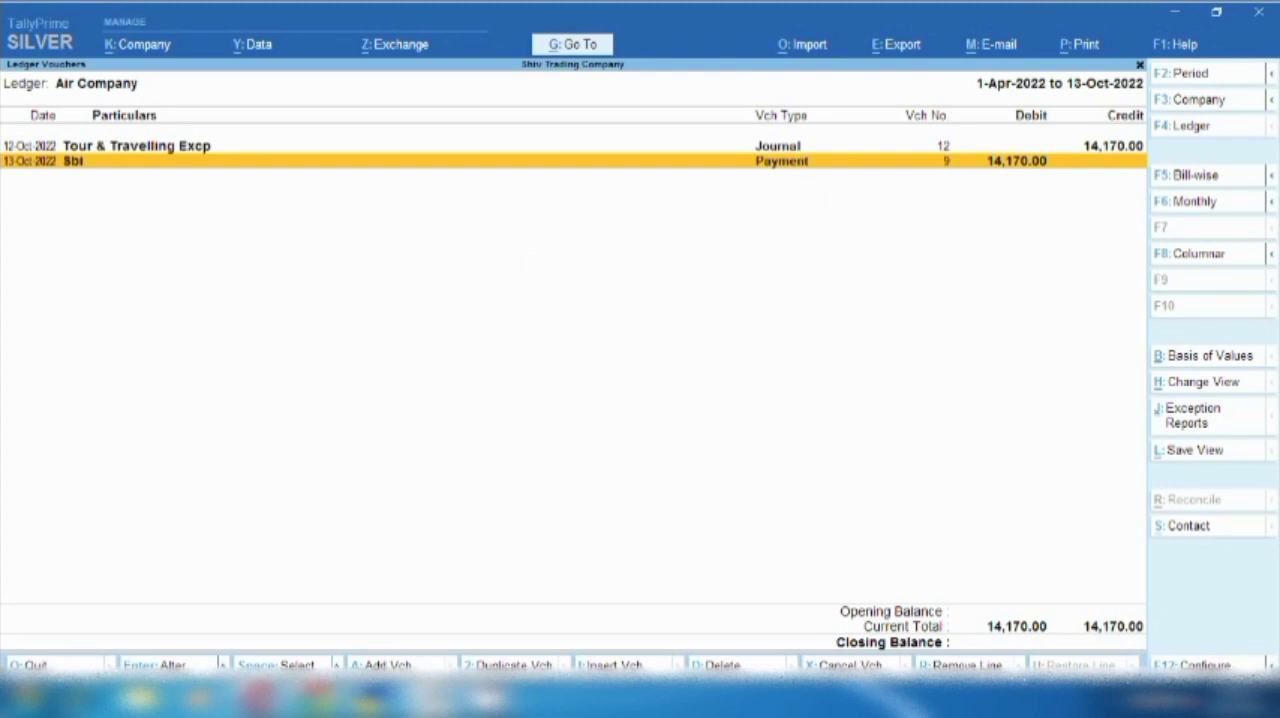
{"action": "left_click", "coordinate": [1118, 700]}
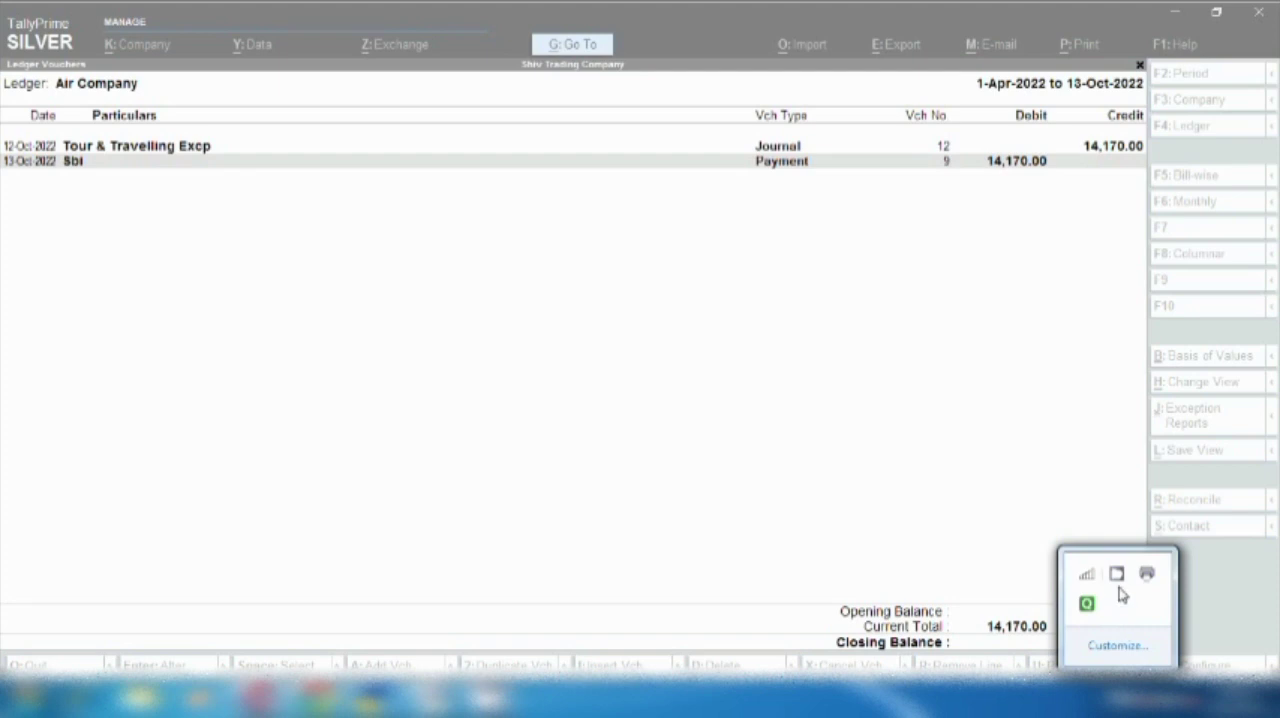
{"action": "right_click", "coordinate": [1116, 574]}
{"action": "left_click", "coordinate": [1172, 512]}
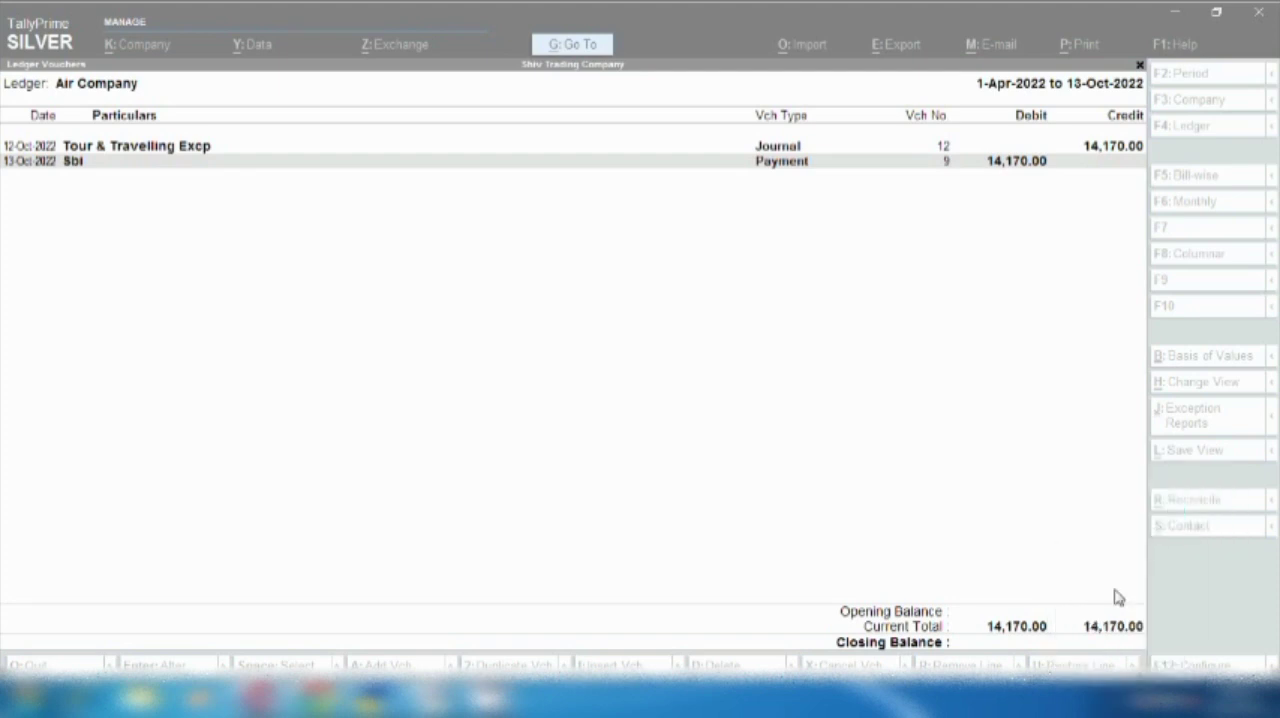
{"action": "left_click", "coordinate": [1118, 700]}
{"action": "right_click", "coordinate": [1118, 580]}
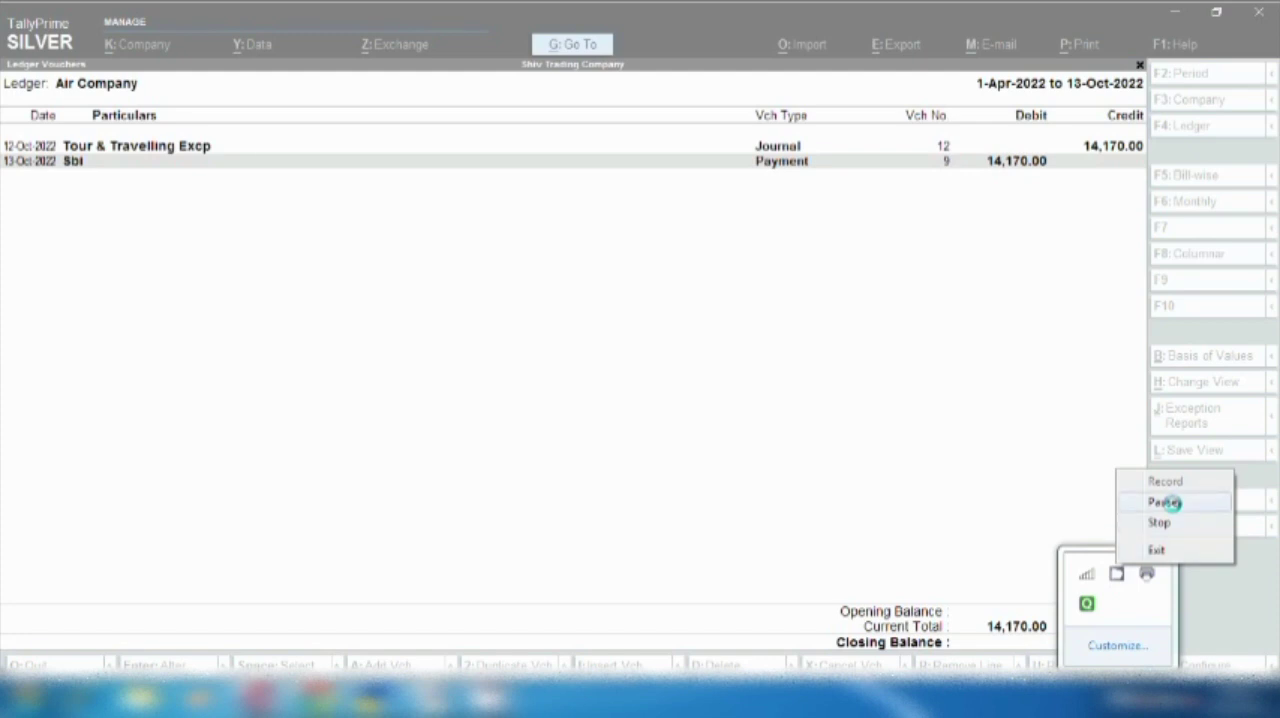
{"action": "left_click", "coordinate": [1167, 502]}
{"action": "left_click", "coordinate": [1118, 700]}
{"action": "right_click", "coordinate": [1116, 576]}
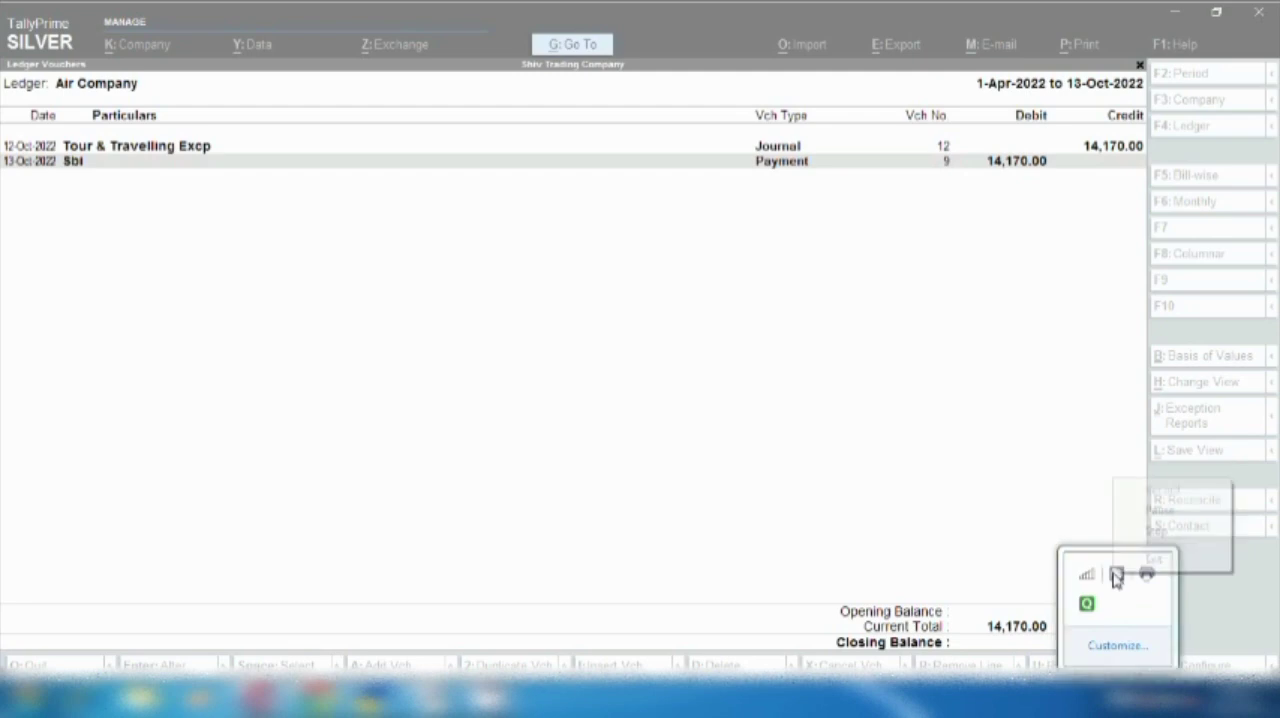
{"action": "left_click", "coordinate": [1160, 511]}
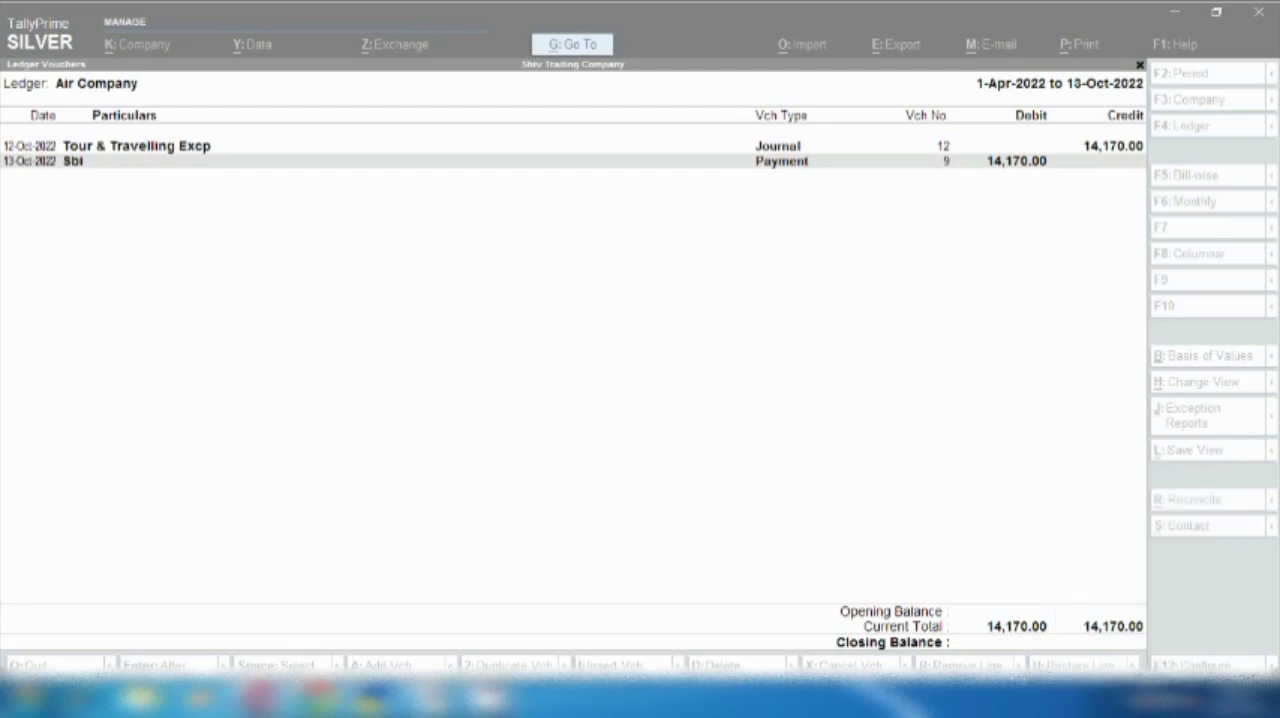
{"action": "right_click", "coordinate": [1118, 702]}
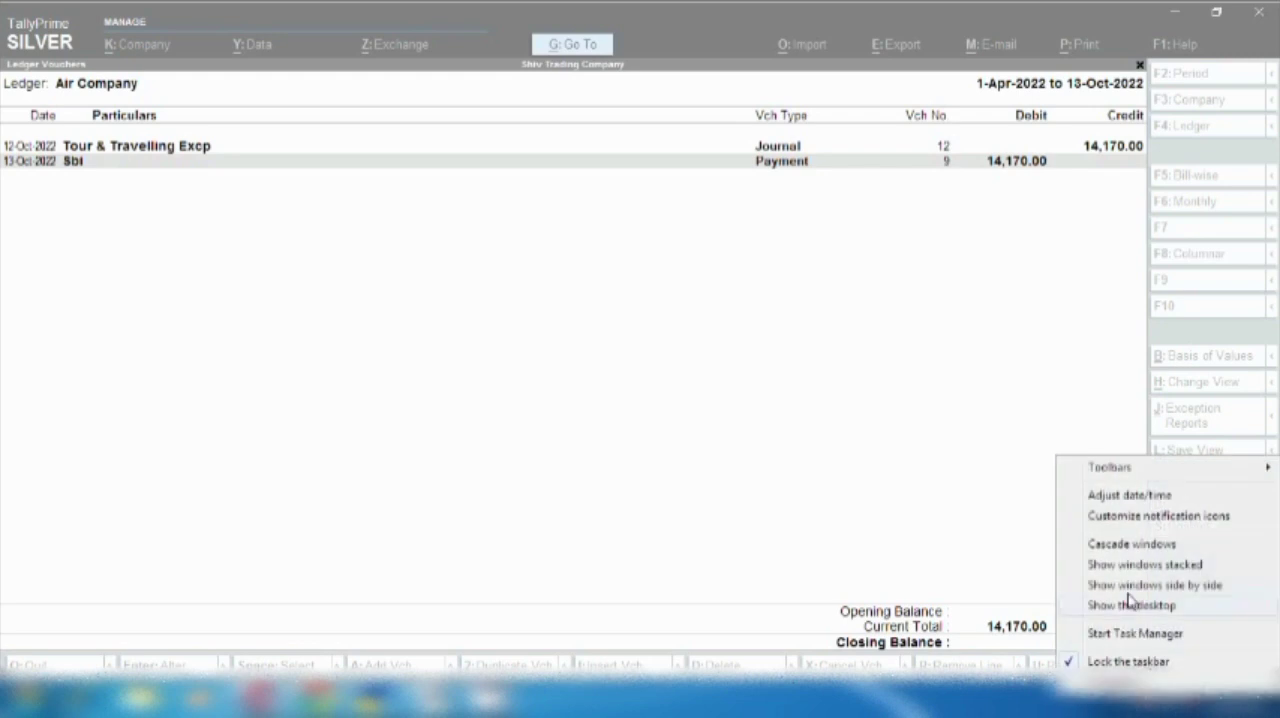
{"action": "left_click", "coordinate": [1118, 705]}
{"action": "right_click", "coordinate": [1116, 575]}
{"action": "left_click", "coordinate": [925, 442]}
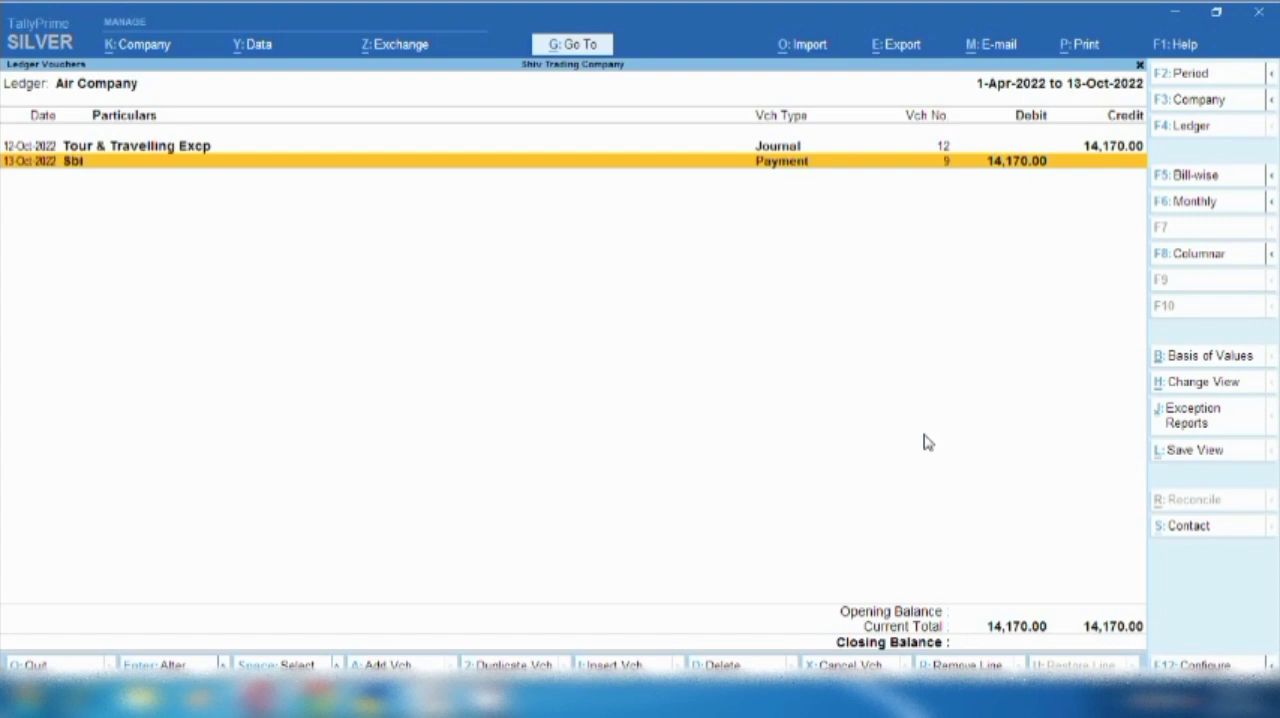
- Add a receipt voucher from the Air Company ledger report and credit Air Company with 14,000
{"action": "key", "text": "alt+a"}
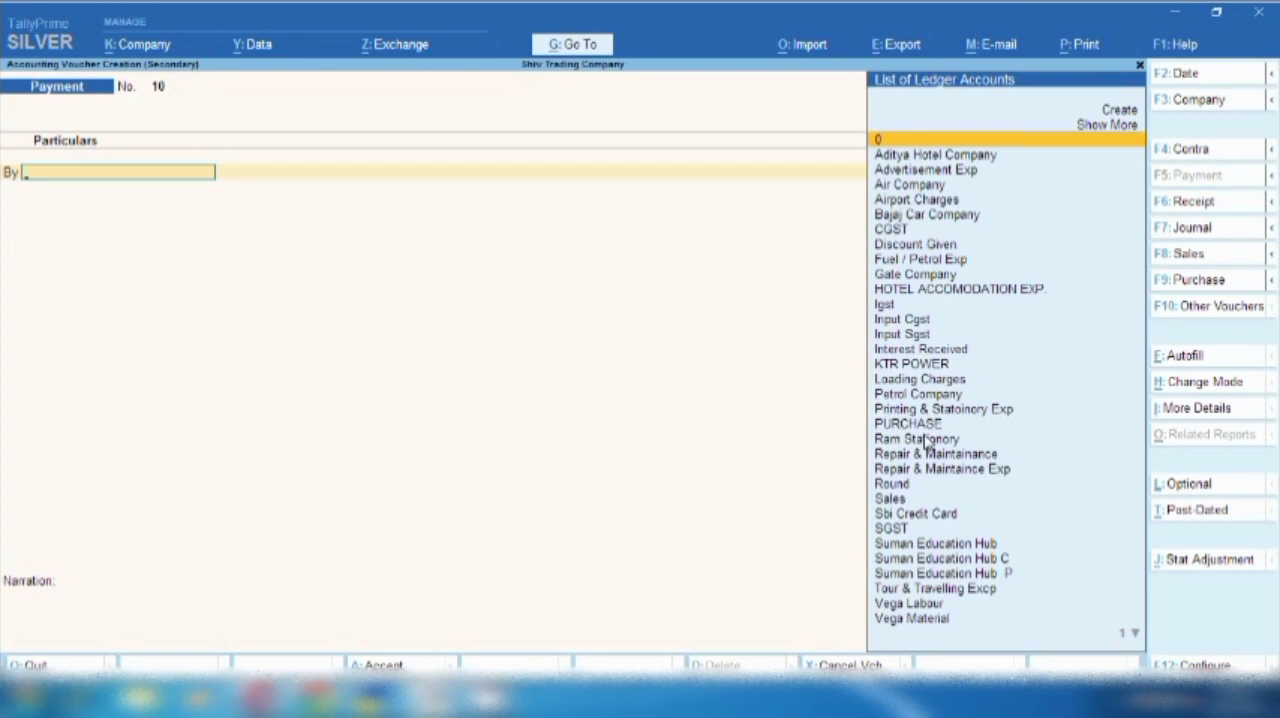
{"action": "left_click", "coordinate": [1212, 204]}
{"action": "type", "text": "Air"}
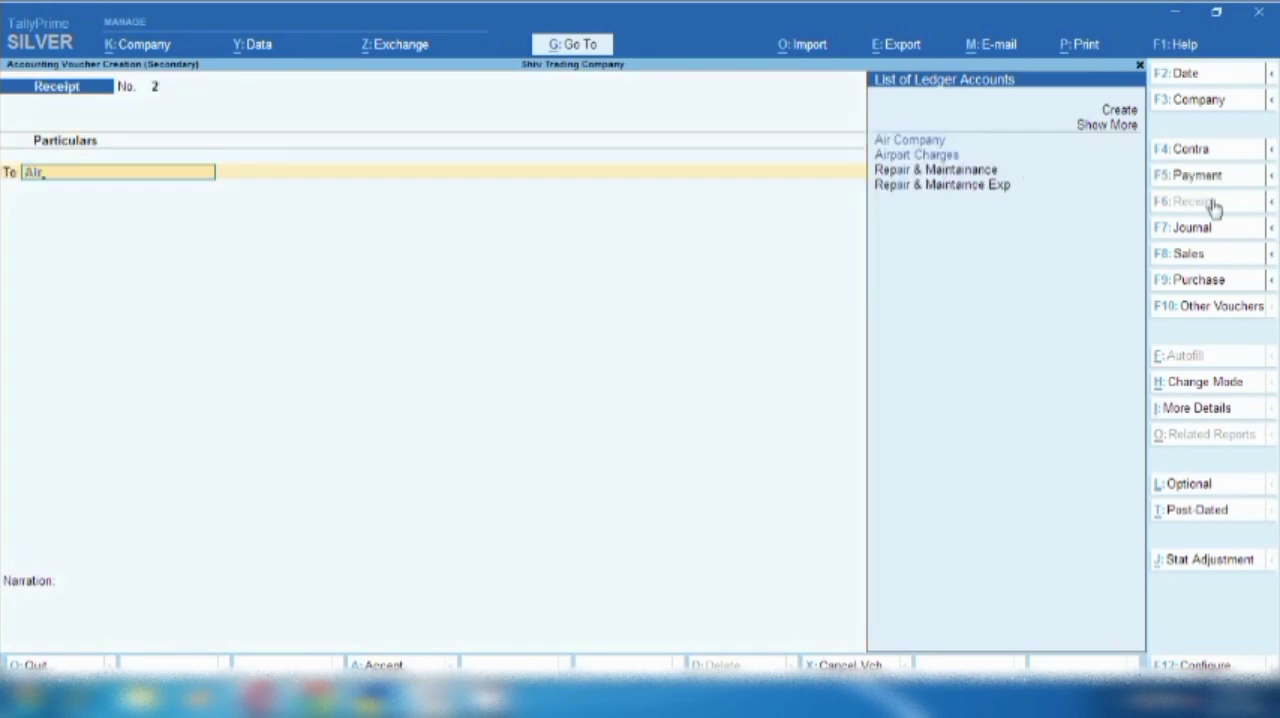
{"action": "key", "text": "Return"}
{"action": "type", "text": "14000"}
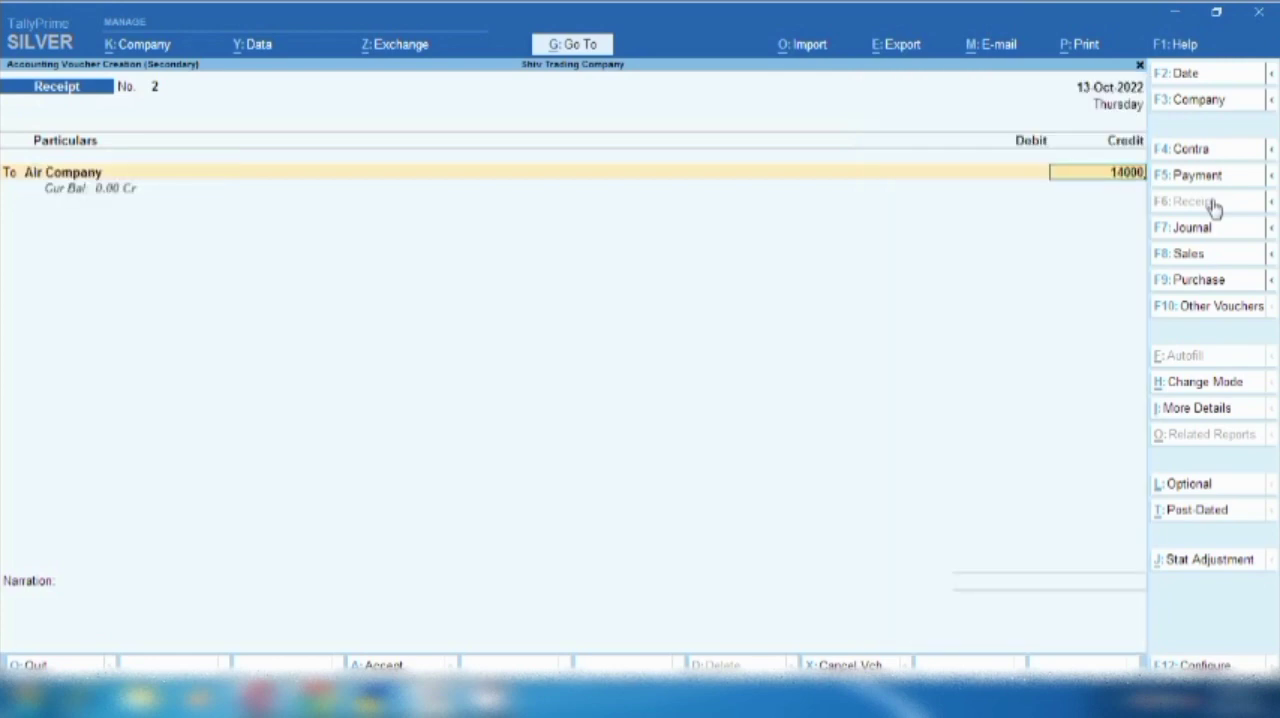
- Allocate Air Company's full 14,000 credit as New Ref 2 in the bill-wise details, without a due date
{"action": "key", "text": "Return"}
{"action": "key", "text": "Up"}
{"action": "key", "text": "Return"}
{"action": "key", "text": "Return"}
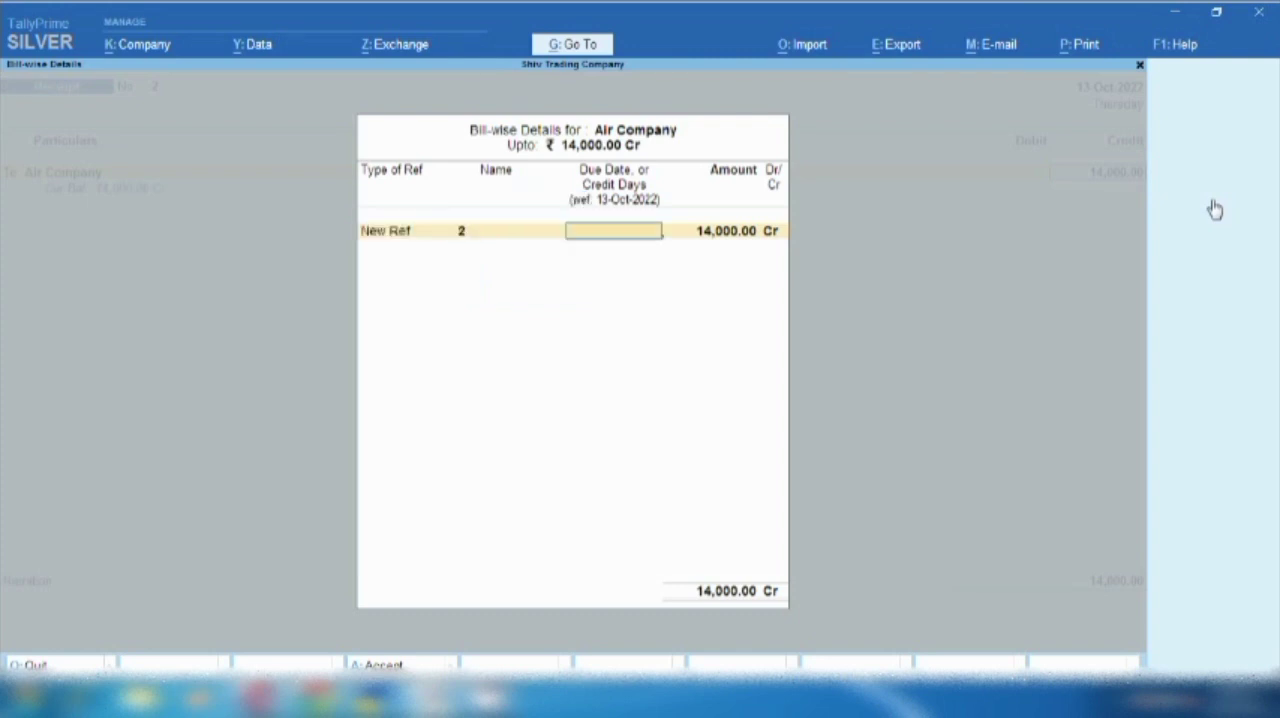
{"action": "key", "text": "Return"}
- Debit Sbi with 14,000 as a Cheque/DD received from Air Company, dated 13-Oct-2022, with bank name Not Applicable
{"action": "key", "text": "Return"}
{"action": "key", "text": "Return"}
{"action": "type", "text": "Sbi"}
{"action": "key", "text": "Return"}
{"action": "key", "text": "Return"}
{"action": "key", "text": "Return"}
{"action": "key", "text": "Return"}
{"action": "key", "text": "Return"}
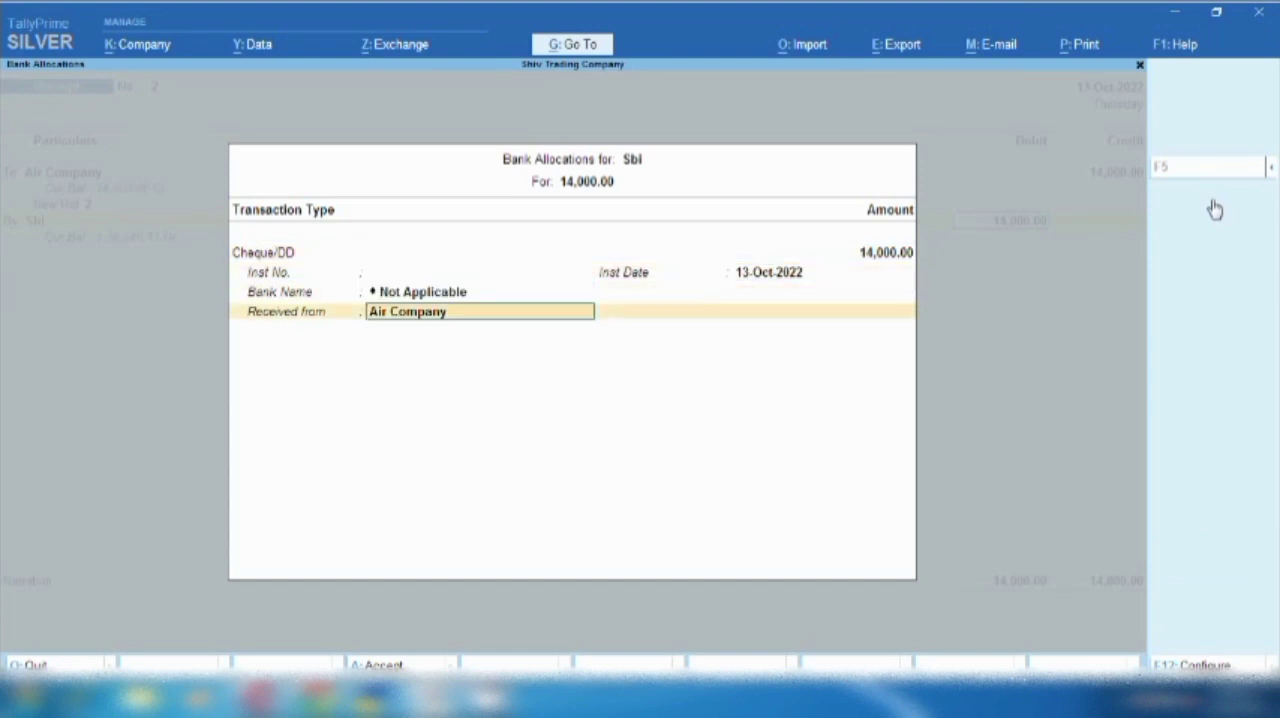
{"action": "key", "text": "Return"}
- Enter the narration "payrment received due to ticket cancelation" and save the receipt voucher
{"action": "type", "text": "pay"}
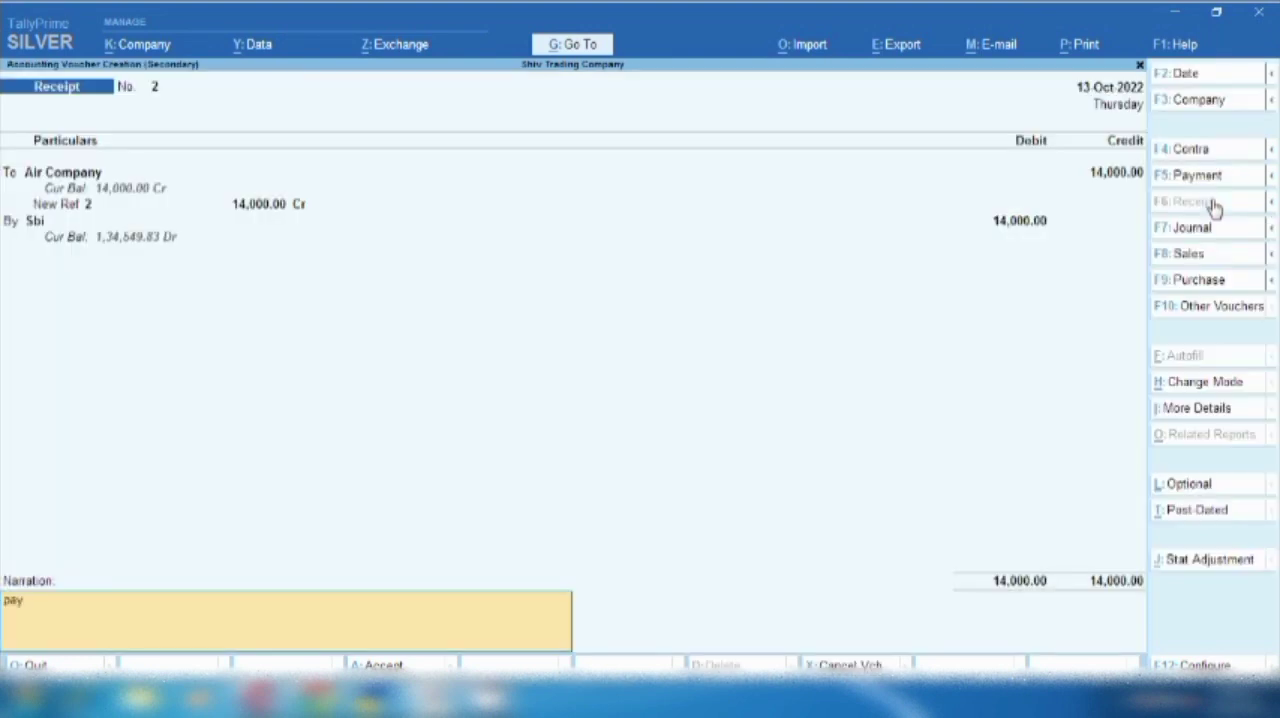
{"action": "type", "text": "rment received due to tick"}
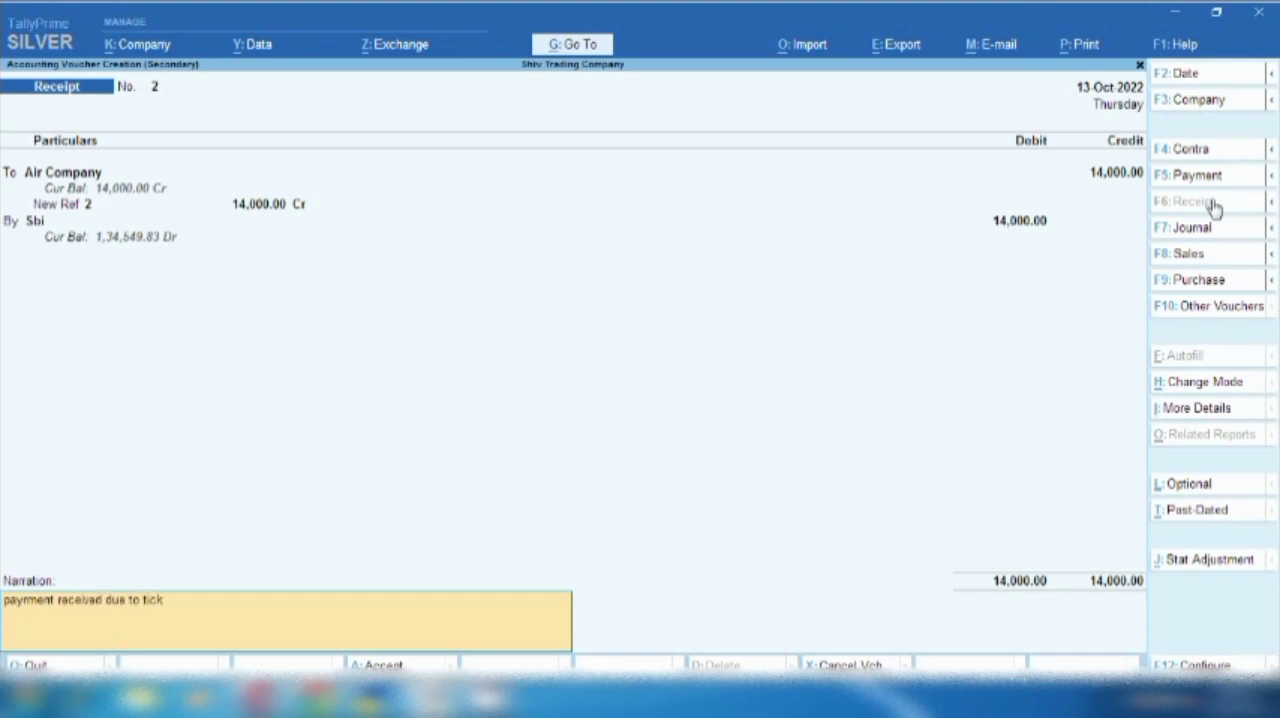
{"action": "type", "text": "et cancelation"}
{"action": "key", "text": "Return"}
{"action": "key", "text": "Return"}
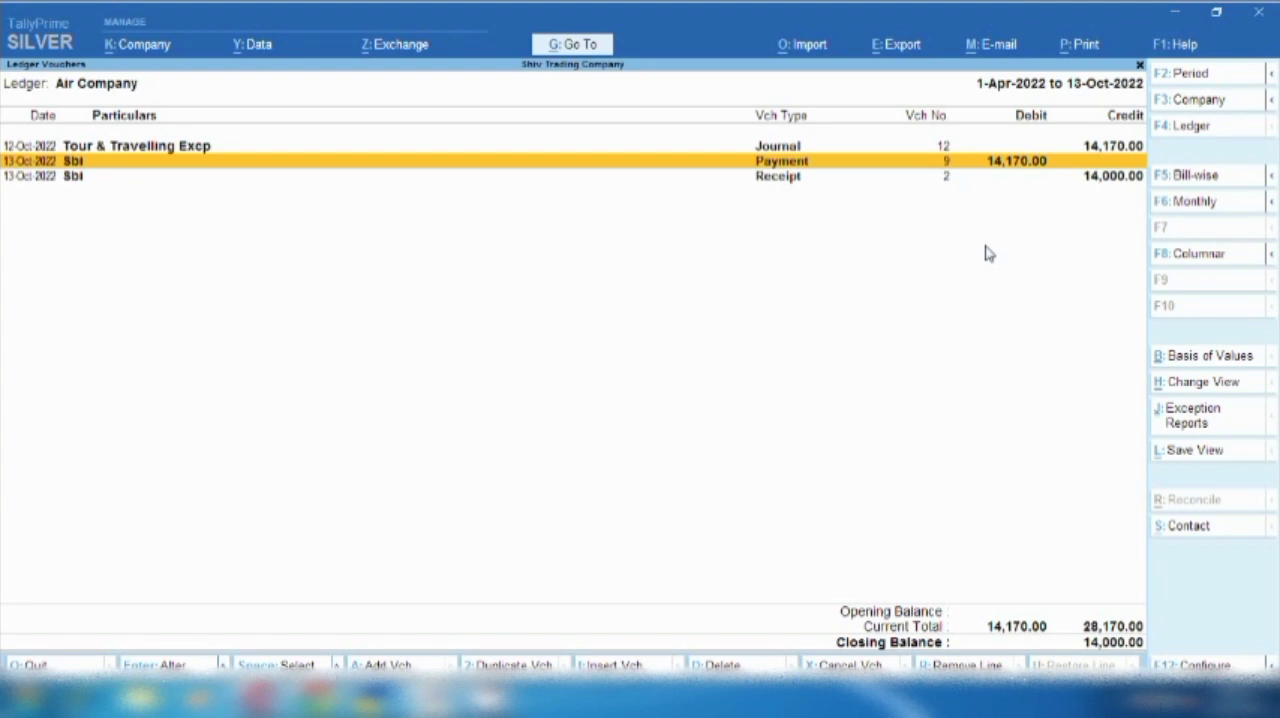
- Add a journal voucher from the Air Company ledger report, dated 12-10-2022
{"action": "key", "text": "Down"}
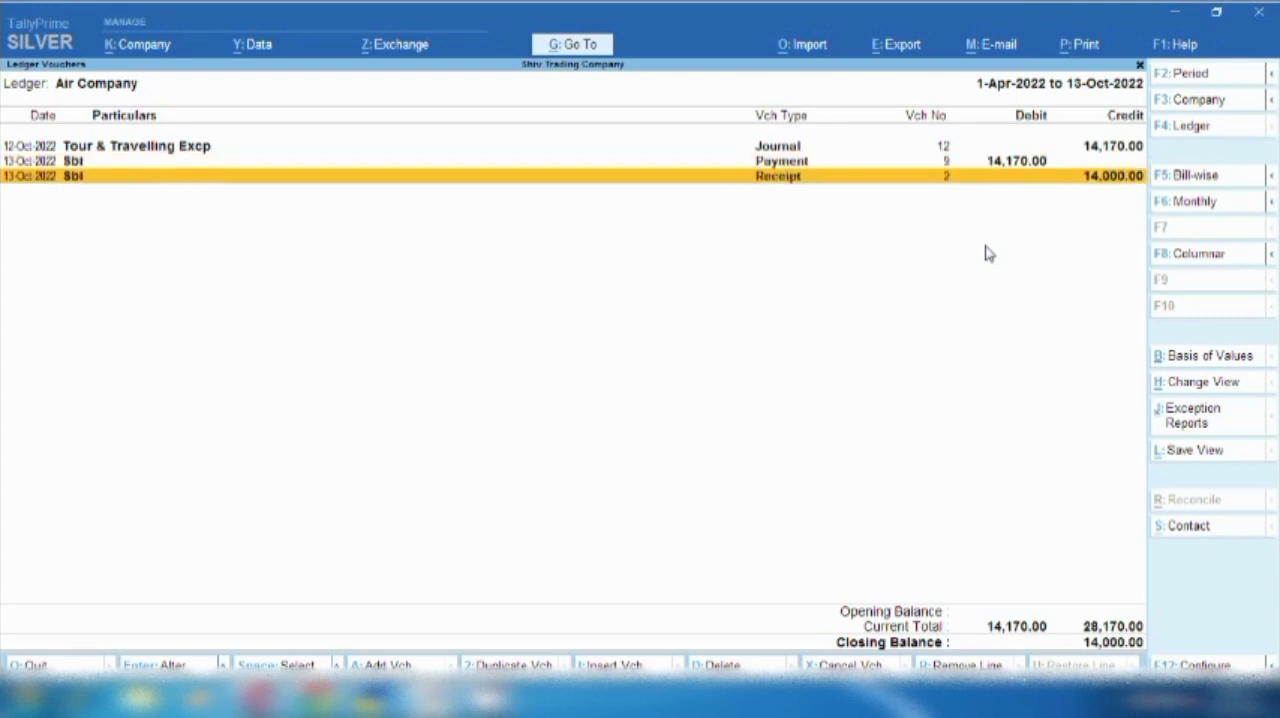
{"action": "key", "text": "alt+a"}
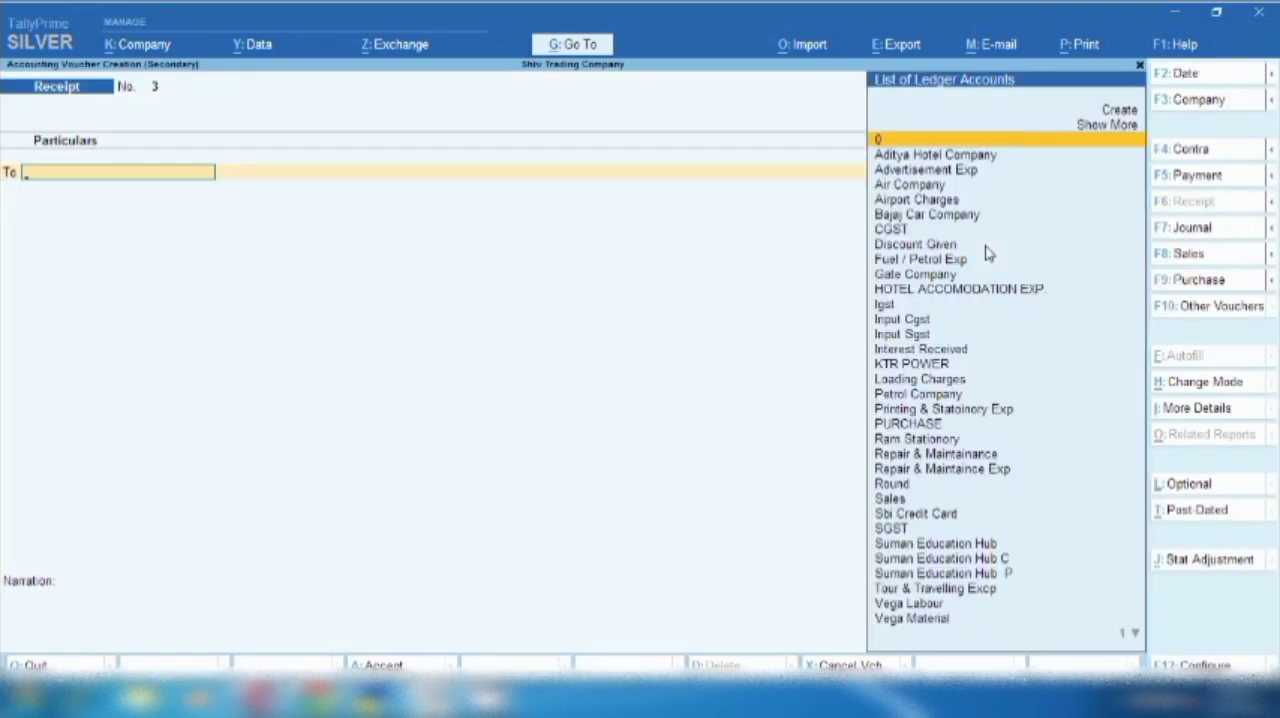
{"action": "left_click", "coordinate": [1197, 229]}
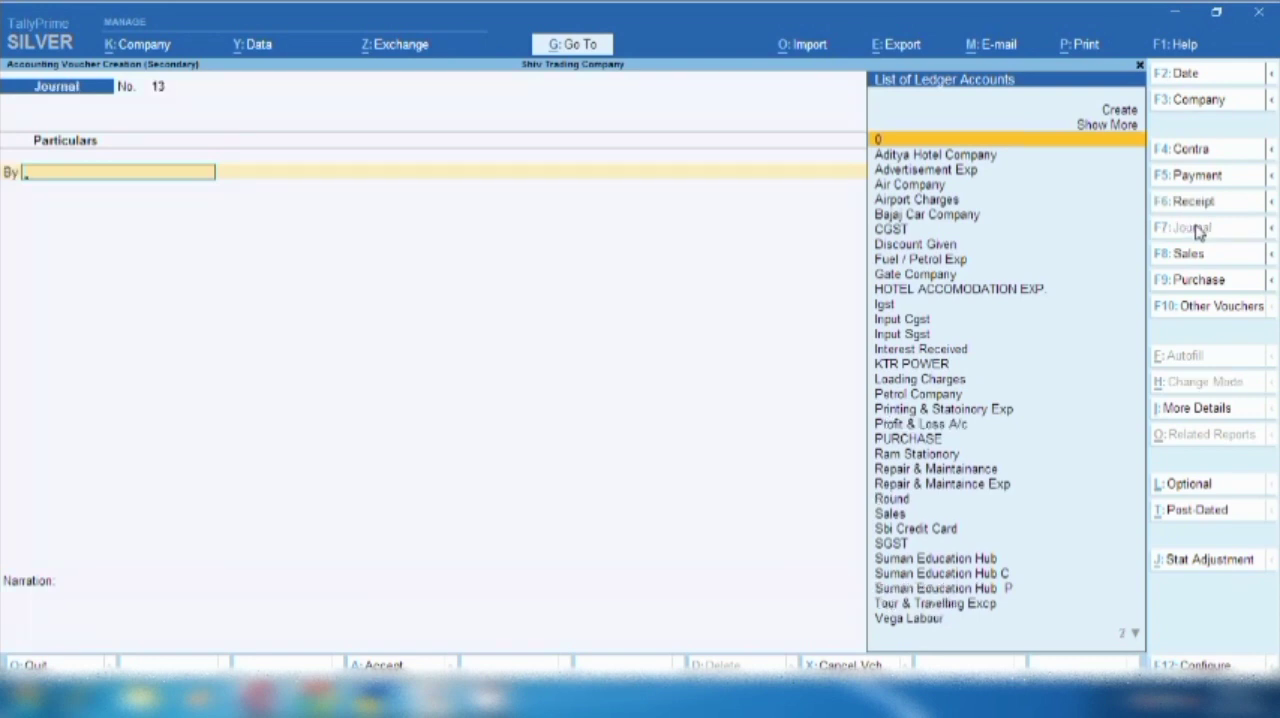
{"action": "key", "text": "F2"}
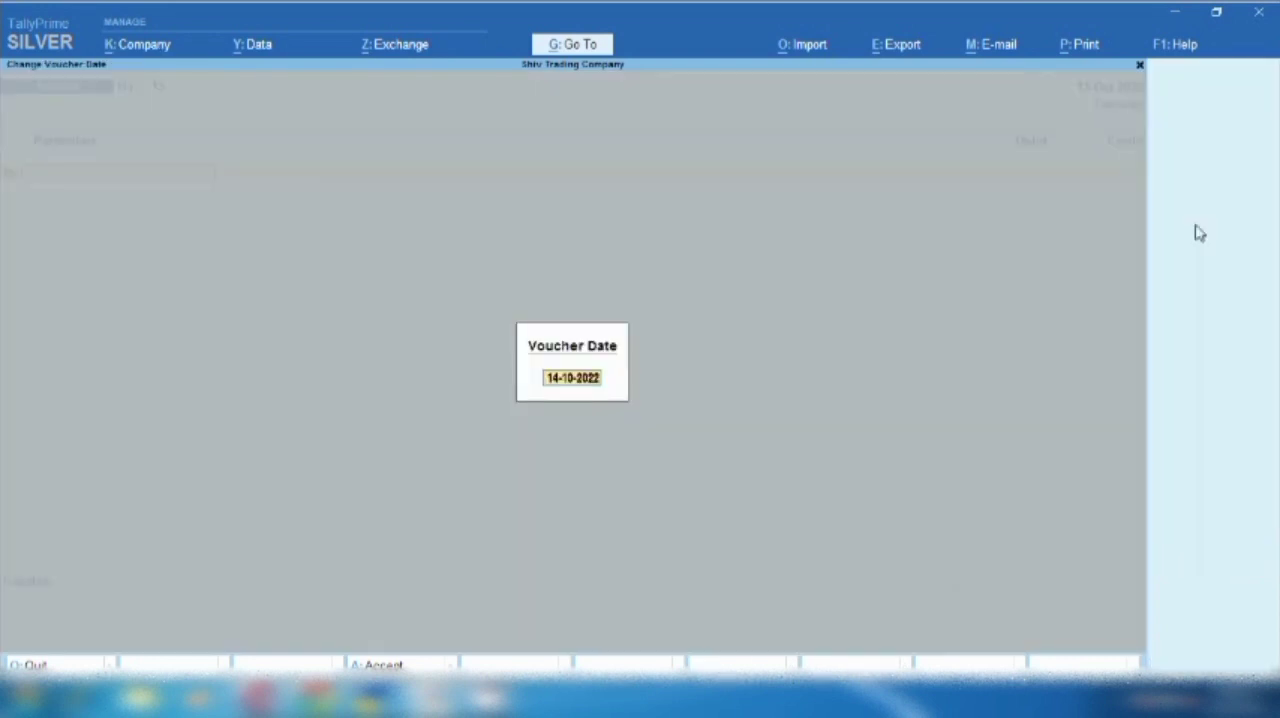
{"action": "type", "text": "12.10"}
{"action": "key", "text": "Return"}
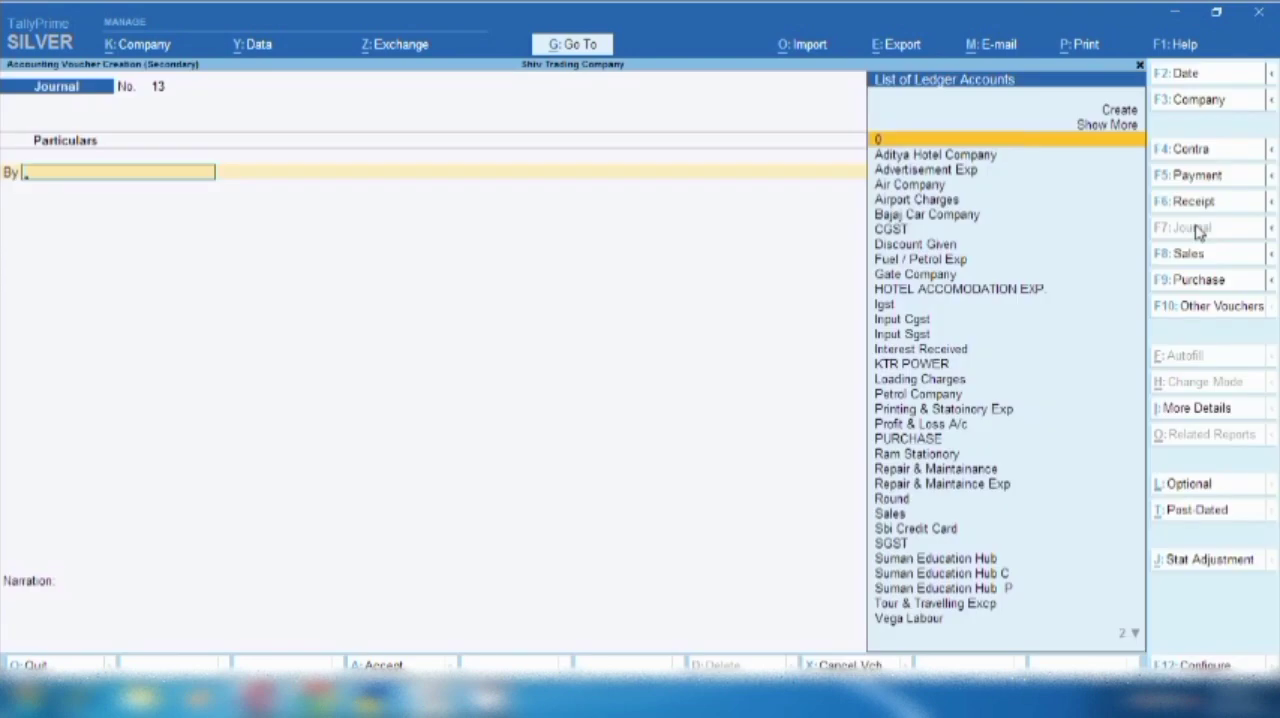
- Start a new ledger from the journal's debit line, named Ticket Cancelation Exp and grouped under Indirect Expenses
{"action": "key", "text": "alt"}
{"action": "key", "text": "alt+c"}
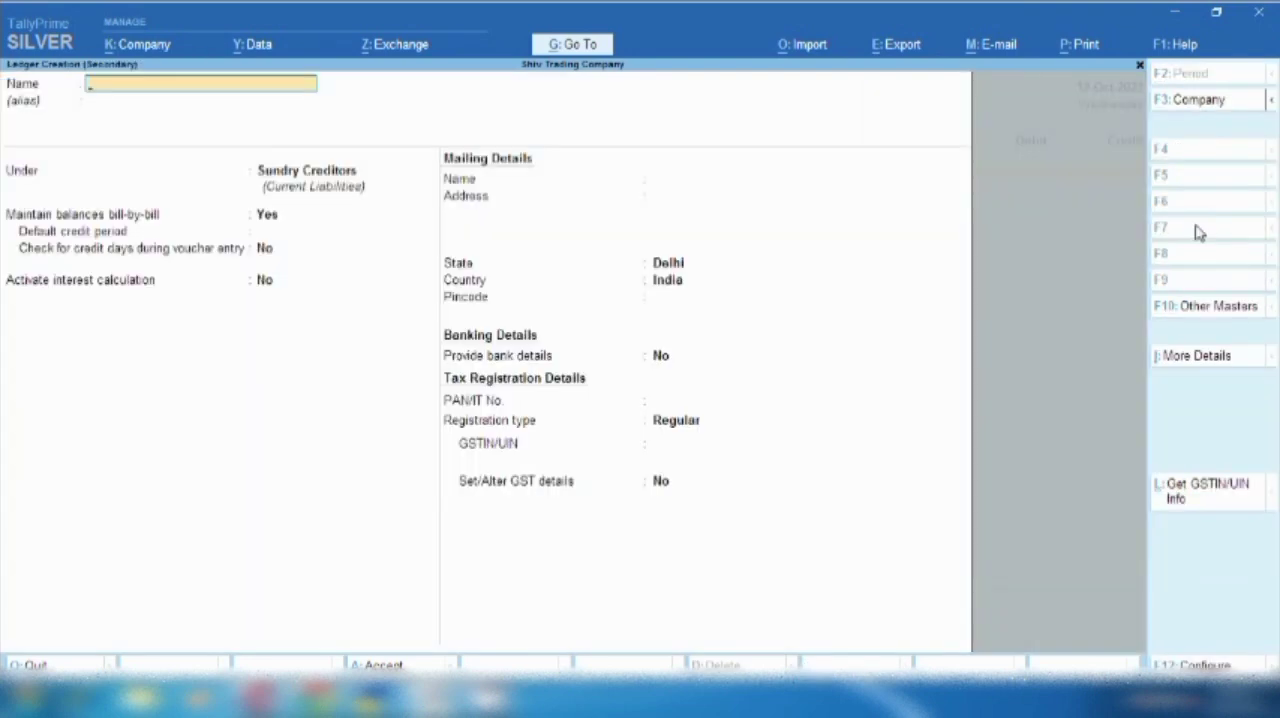
{"action": "type", "text": "Misle"}
{"action": "key", "text": "BackSpace"}
{"action": "key", "text": "BackSpace"}
{"action": "key", "text": "BackSpace"}
{"action": "key", "text": "BackSpace"}
{"action": "key", "text": "BackSpace"}
{"action": "type", "text": "Ticket Cancelation"}
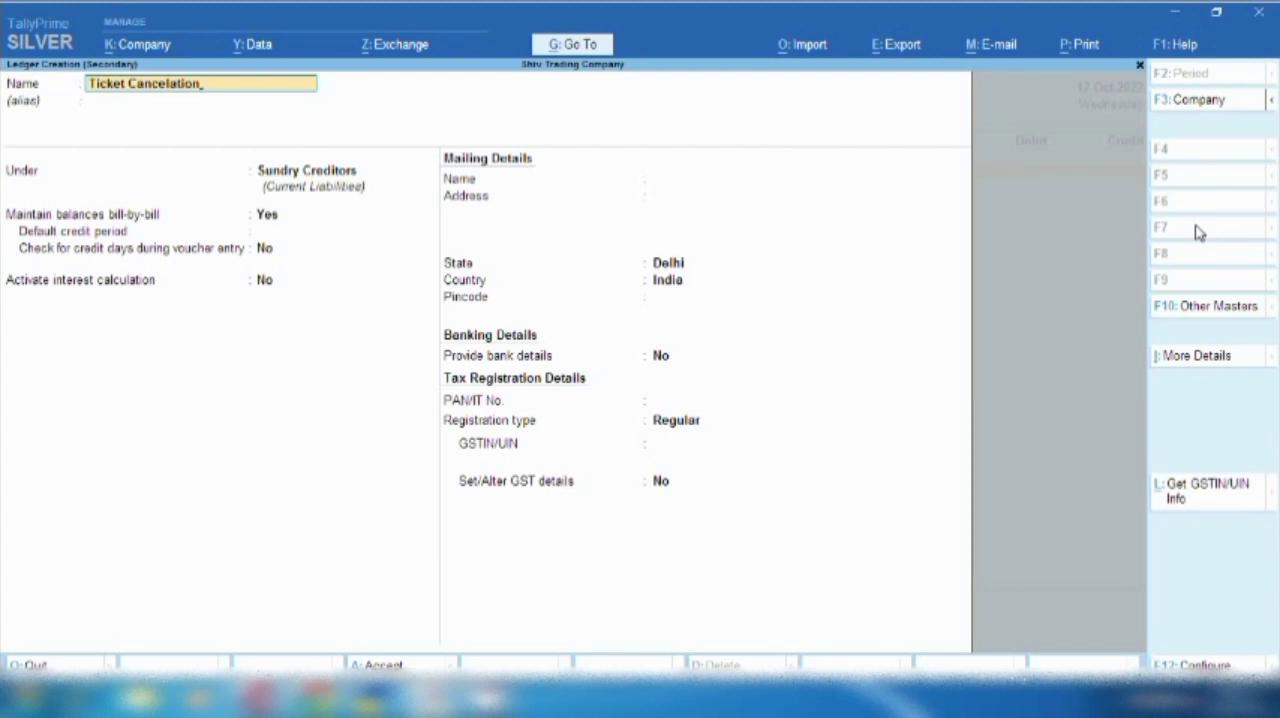
{"action": "type", "text": " Exp"}
{"action": "key", "text": "Return"}
{"action": "key", "text": "Return"}
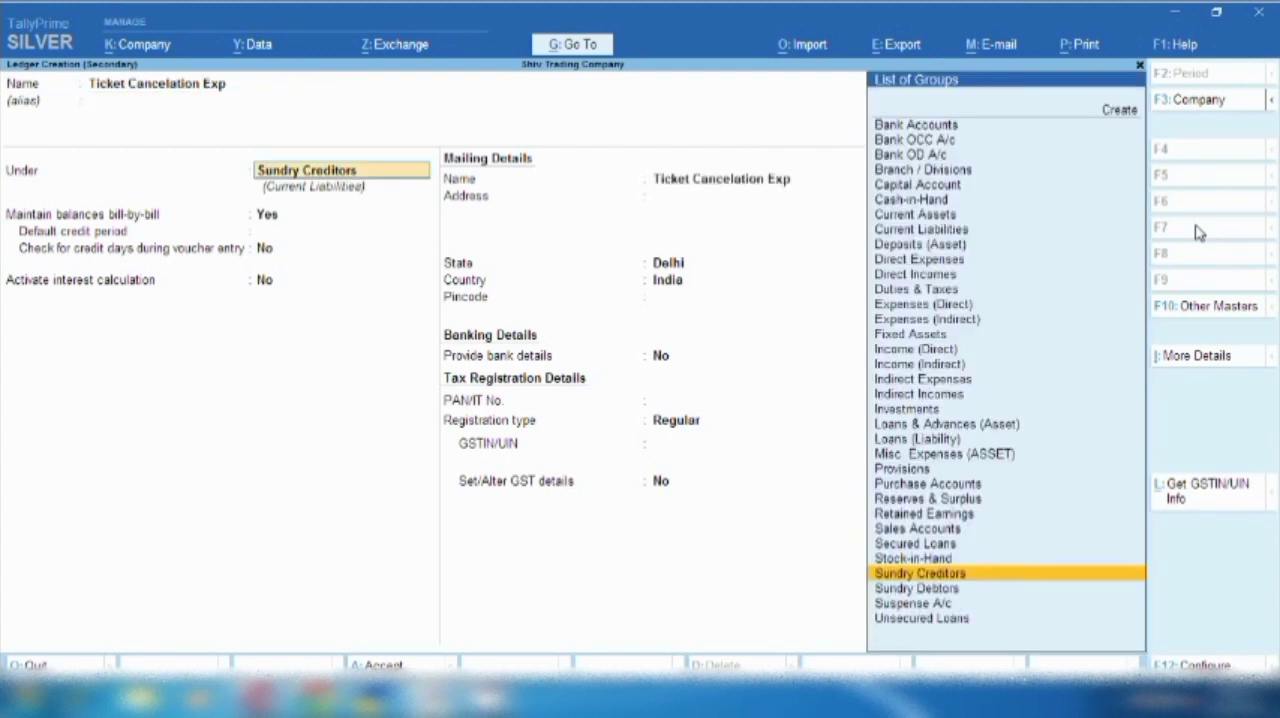
{"action": "type", "text": "Ind"}
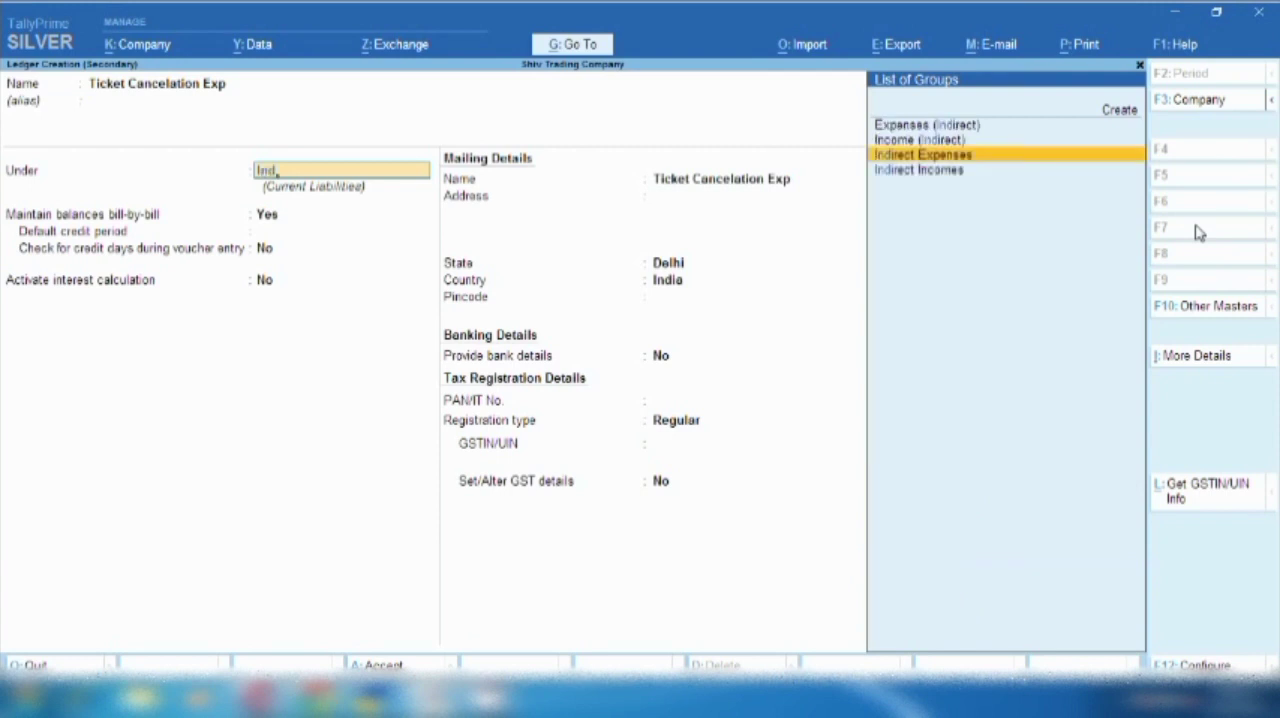
{"action": "key", "text": "Return"}
{"action": "key", "text": "Return"}
{"action": "key", "text": "Return"}
{"action": "key", "text": "Return"}
- Set GST to Not Applicable for the Ticket Cancelation Exp ledger and save it
{"action": "type", "text": "N"}
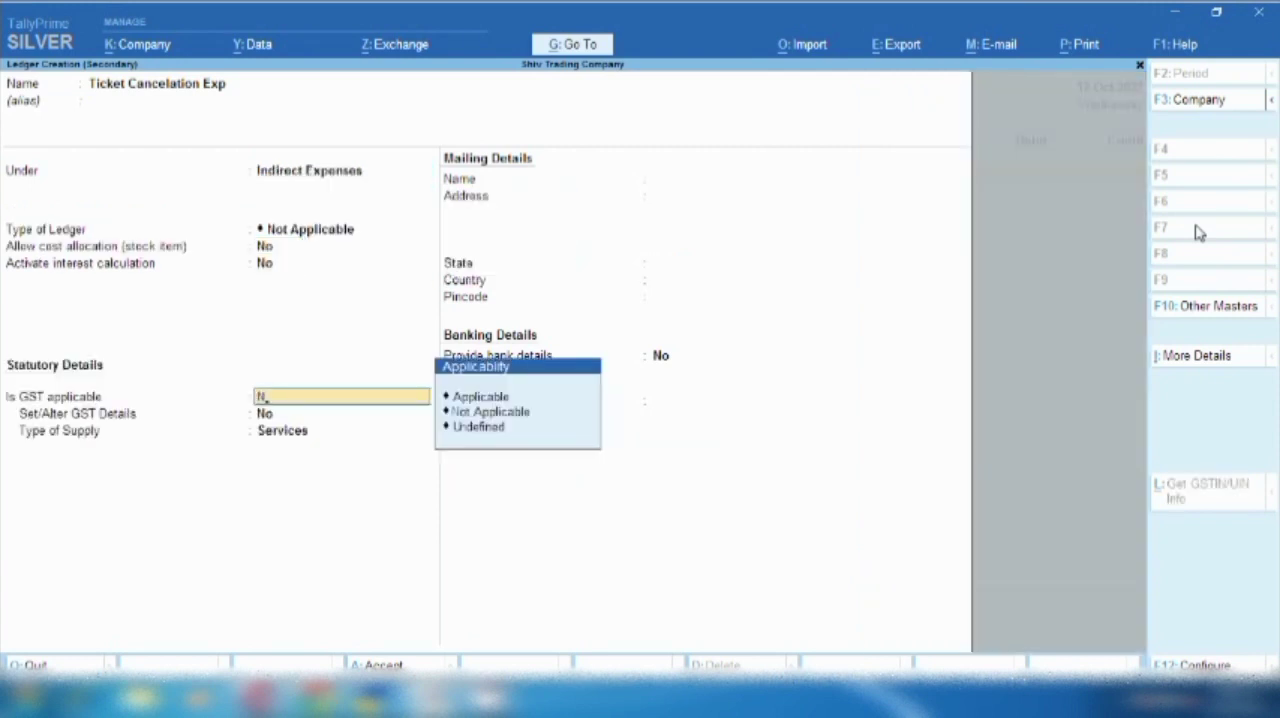
{"action": "key", "text": "Return"}
{"action": "key", "text": "Return"}
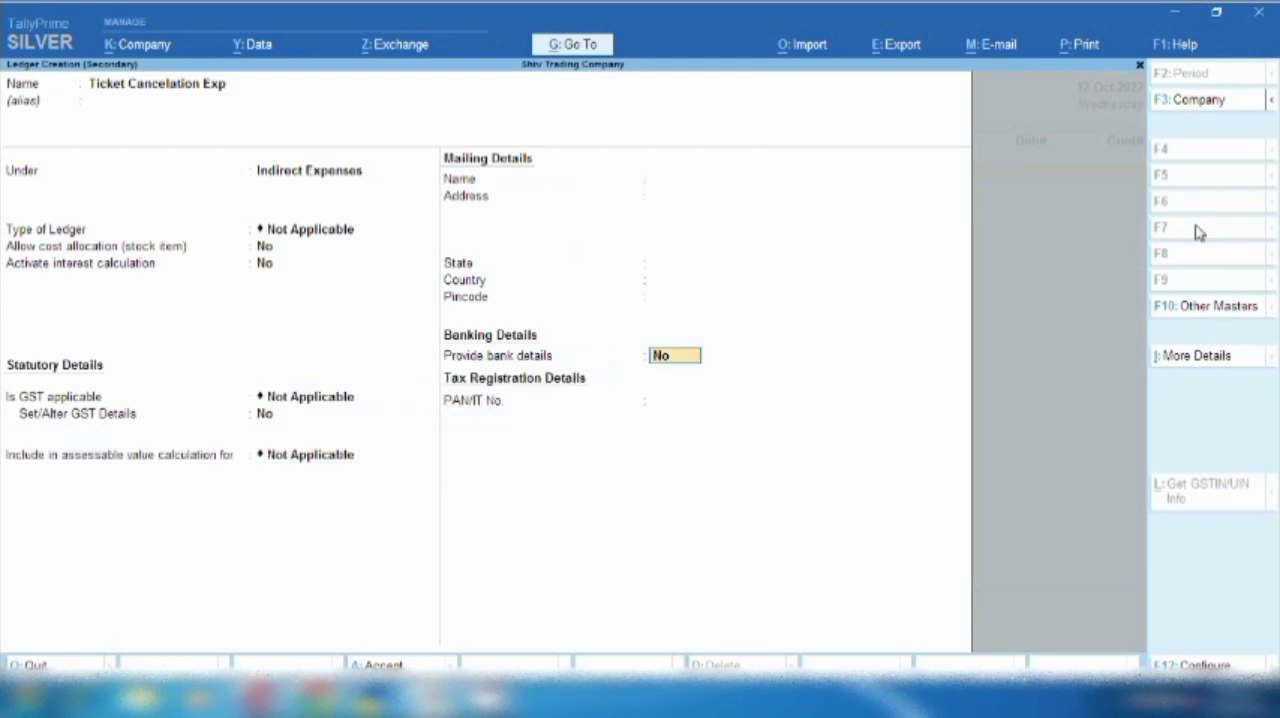
{"action": "key", "text": "Return"}
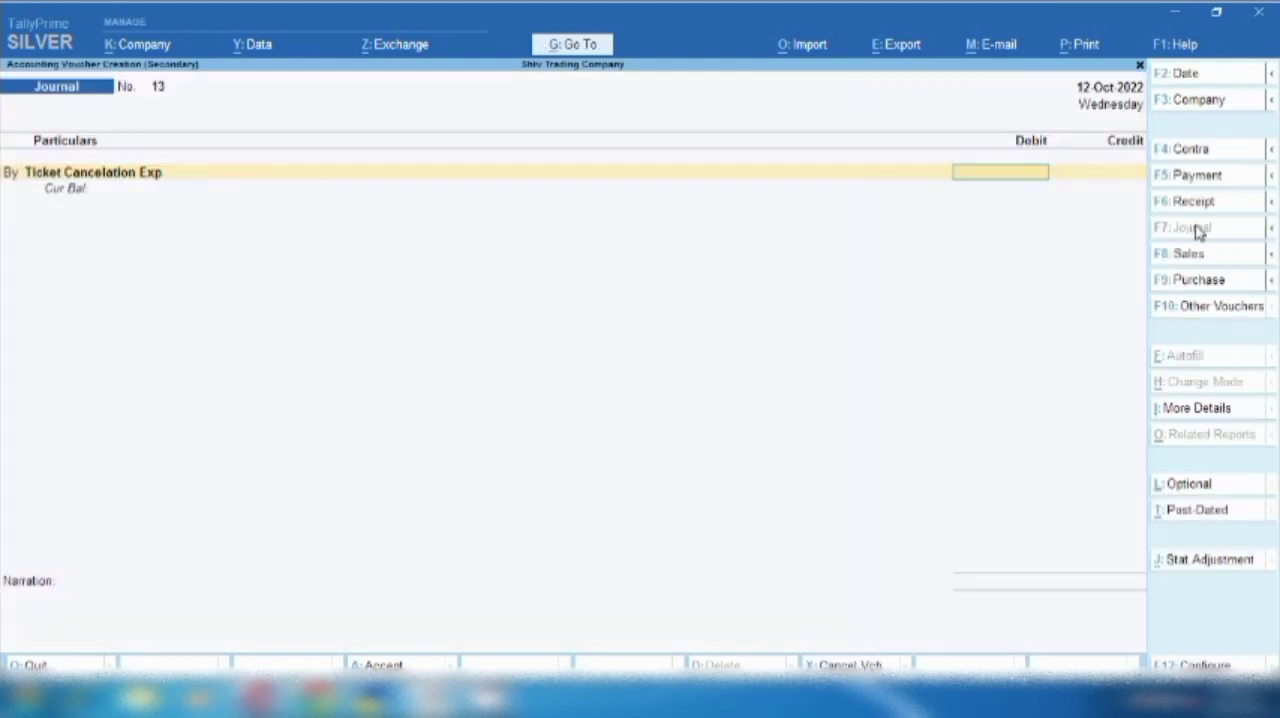
- Debit Ticket Cancelation Exp with 170 and credit Tour & Travelling Excp with 170 in the journal
{"action": "type", "text": "170"}
{"action": "key", "text": "Return"}
{"action": "key", "text": "Return"}
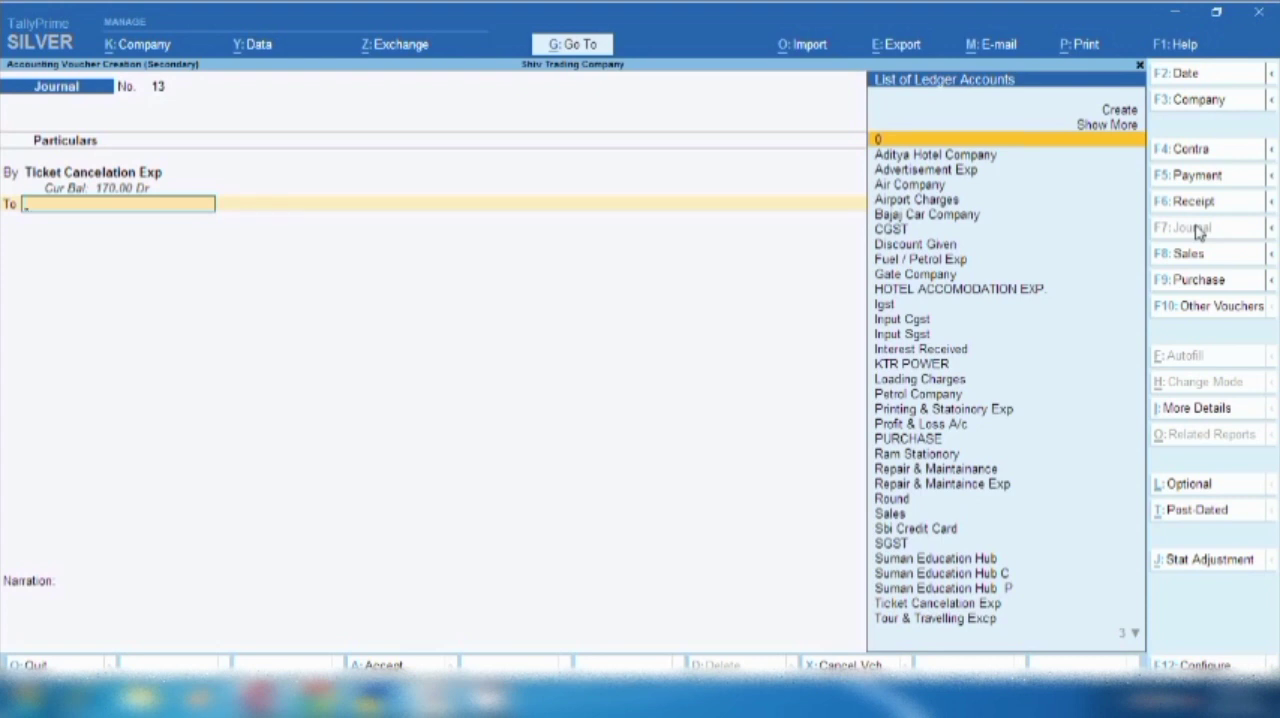
{"action": "type", "text": "C"}
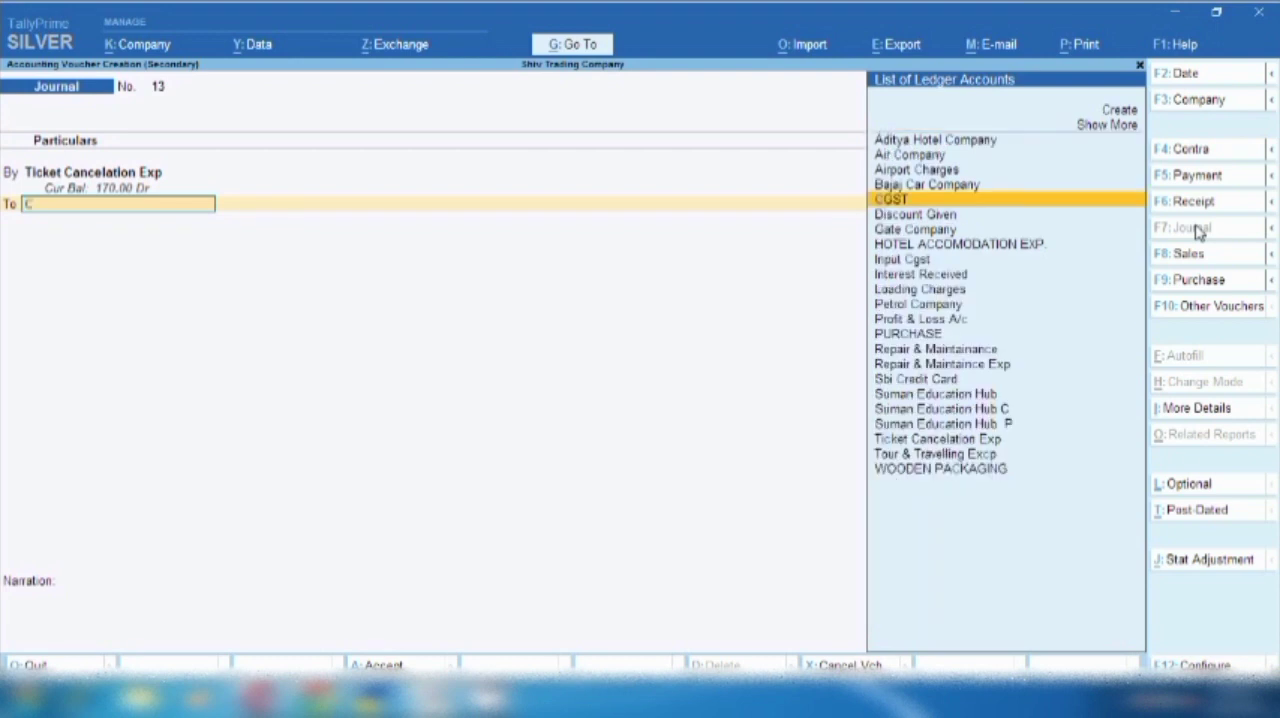
{"action": "key", "text": "BackSpace"}
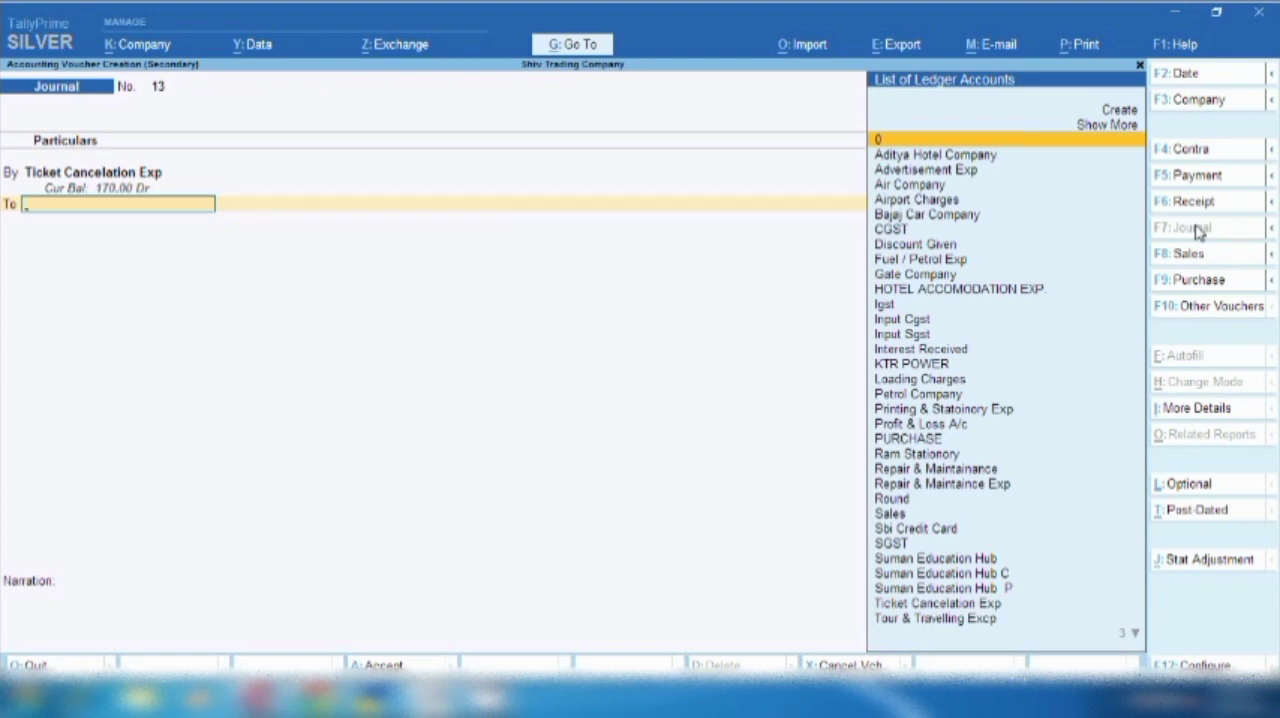
{"action": "type", "text": "to"}
{"action": "key", "text": "Return"}
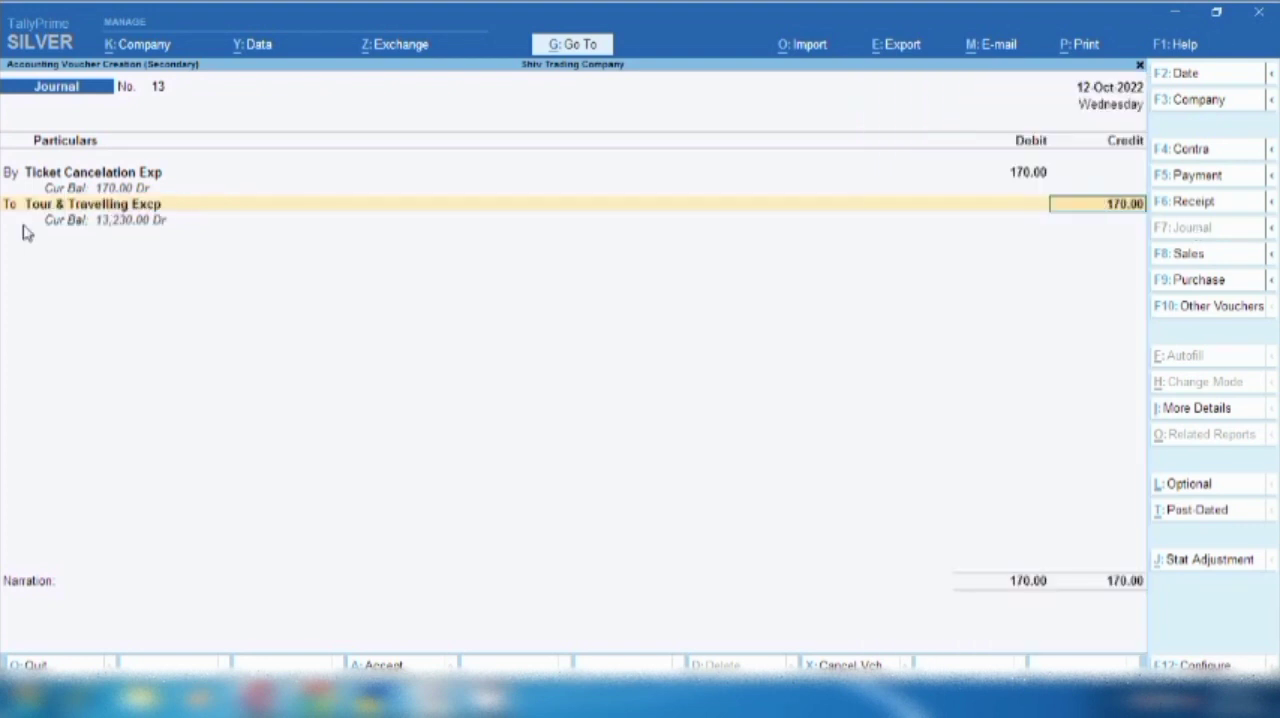
{"action": "key", "text": "Return"}
- Enter the narration "cancelation charges" and save the journal voucher
{"action": "type", "text": "can"}
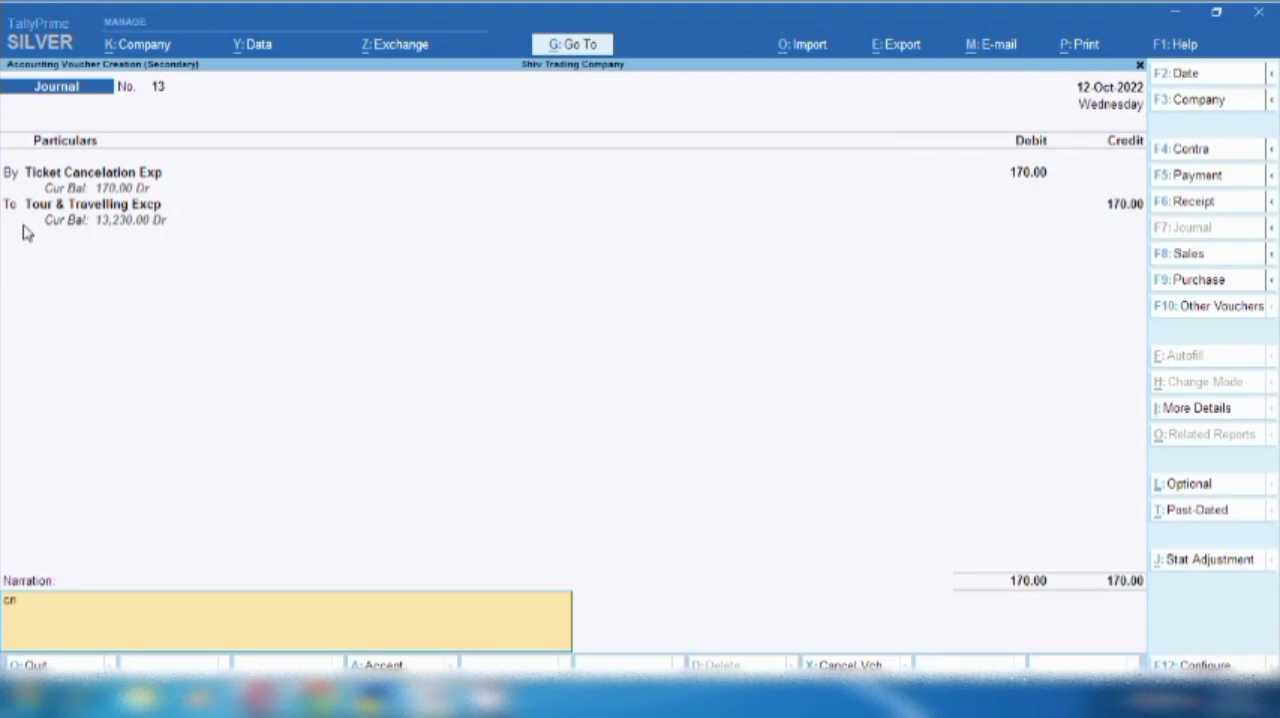
{"action": "type", "text": "celation charges"}
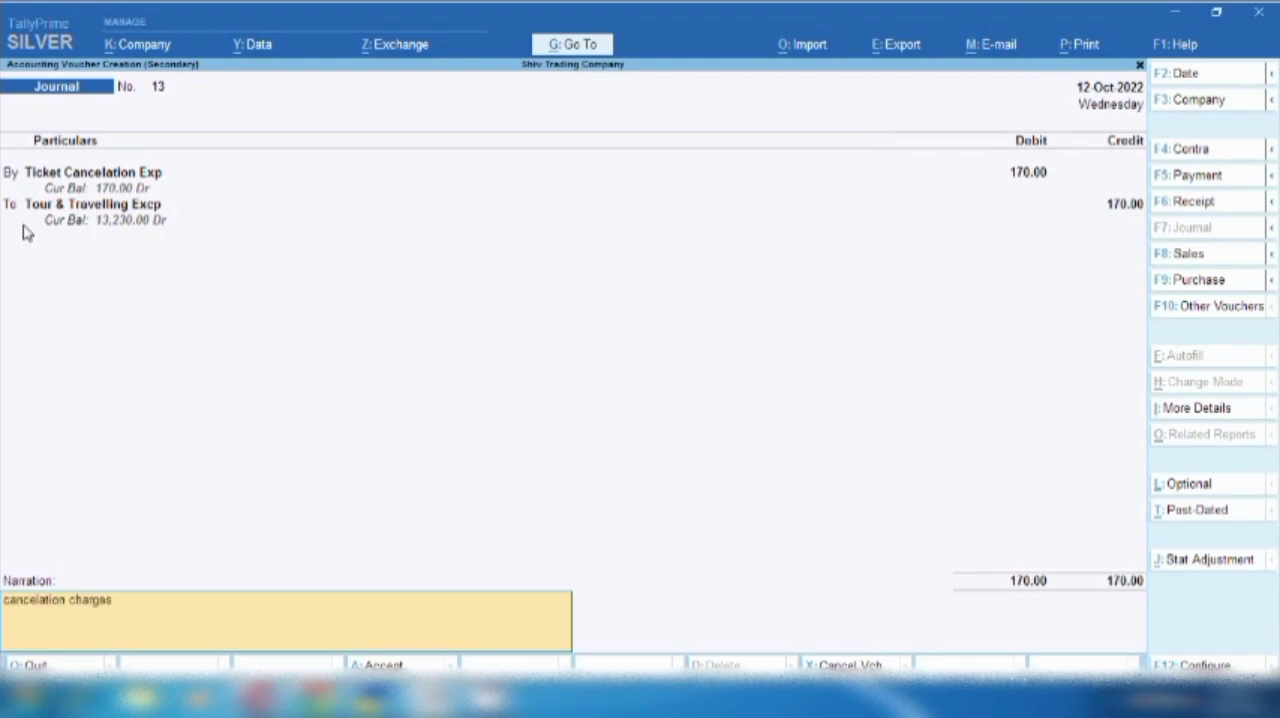
{"action": "key", "text": "Return"}
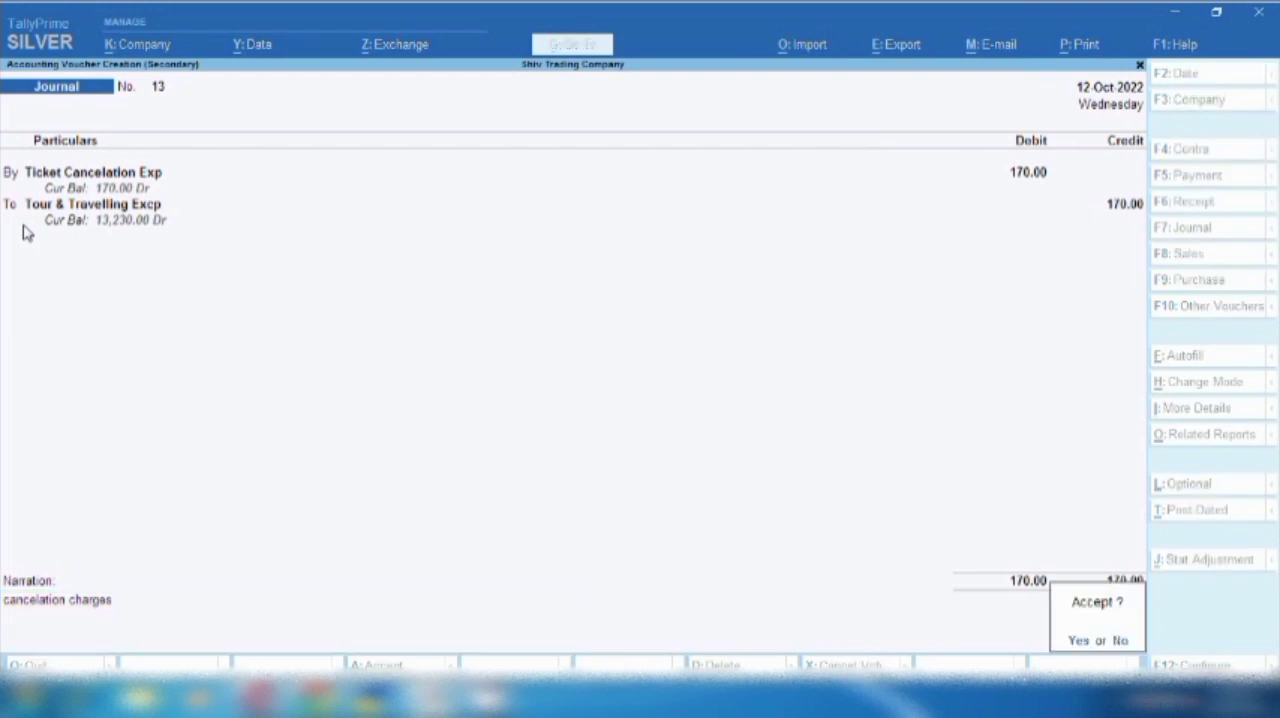
{"action": "key", "text": "Return"}
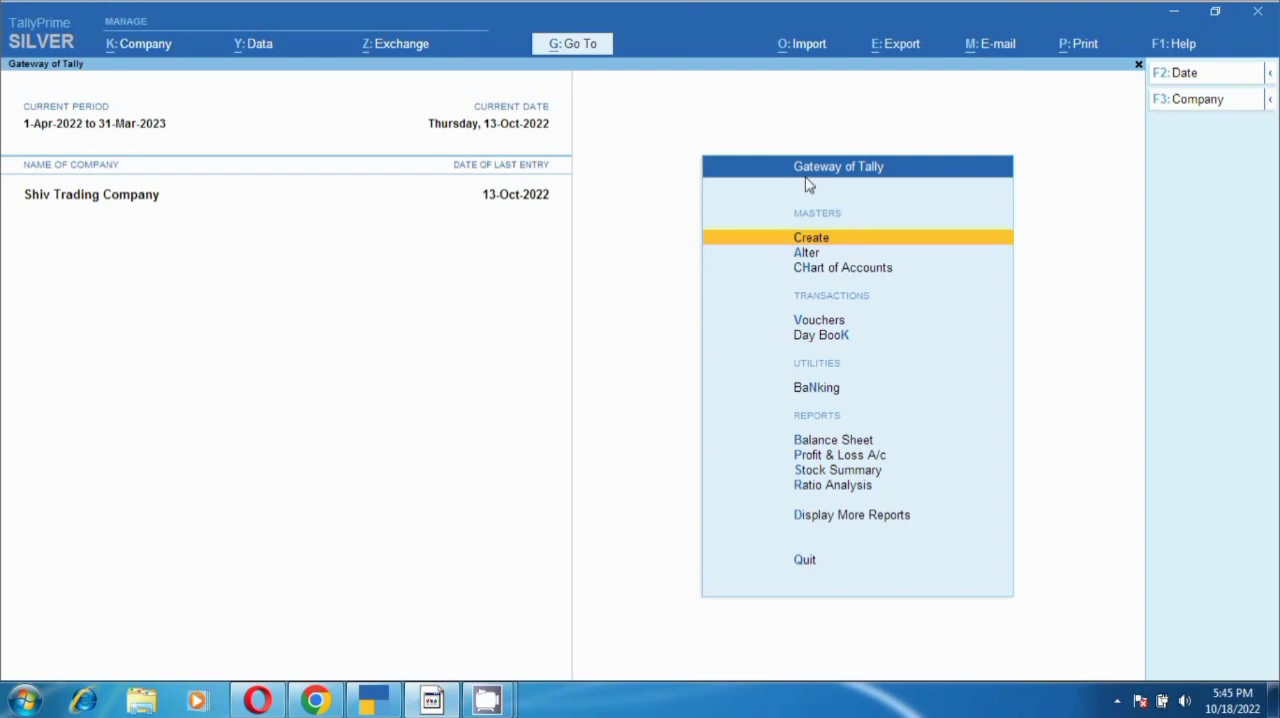
{"action": "left_click", "coordinate": [806, 249]}
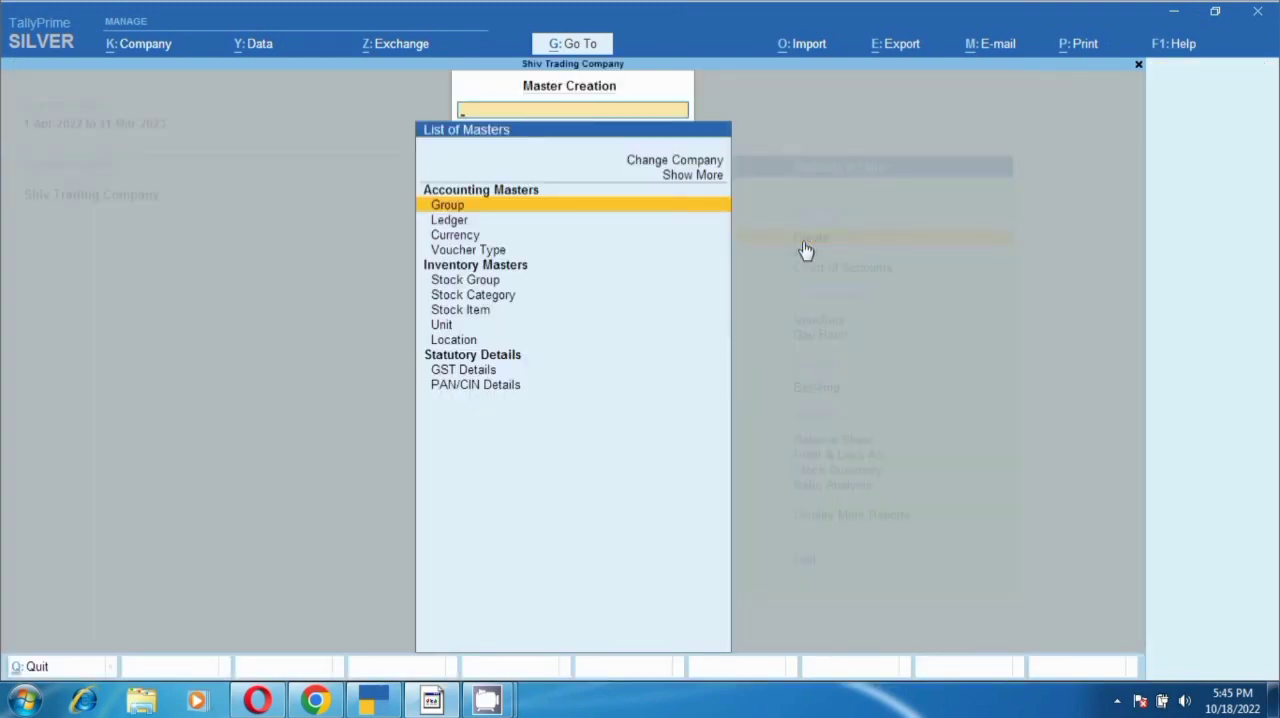
{"action": "key", "text": "Down"}
{"action": "key", "text": "Down"}
{"action": "key", "text": "Down"}
{"action": "key", "text": "Return"}
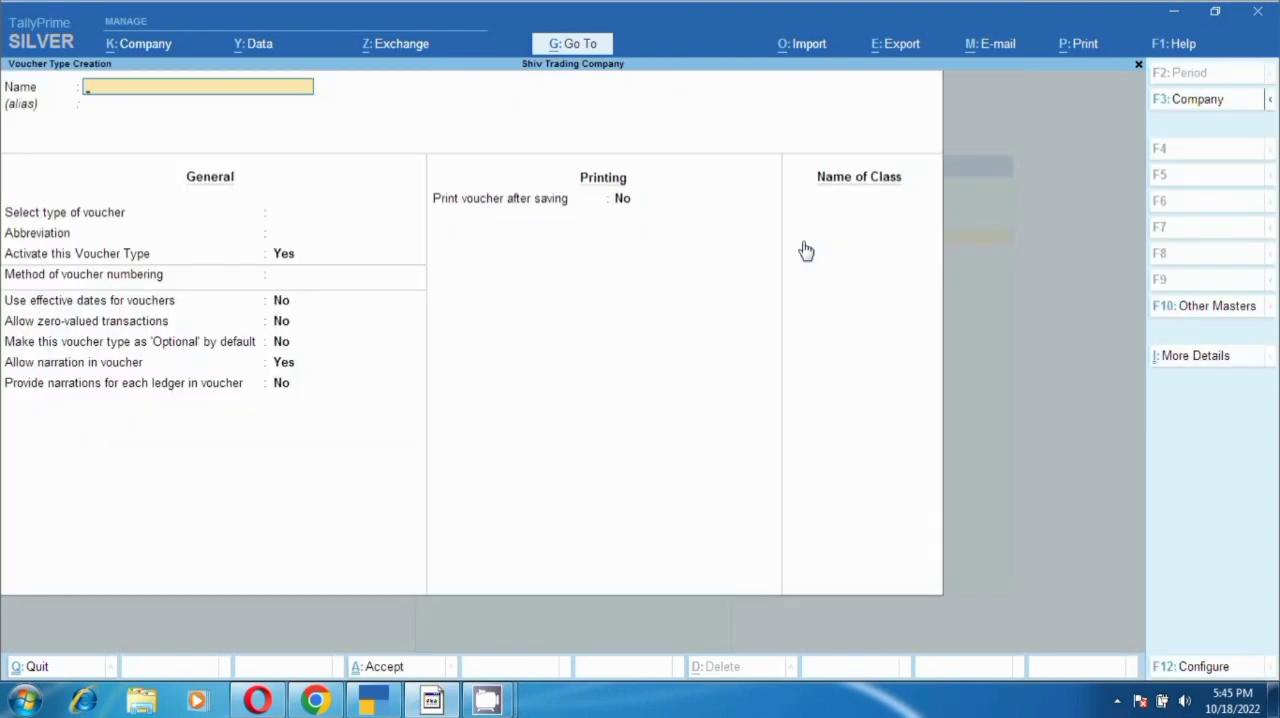
{"action": "key", "text": "Escape"}
{"action": "key", "text": "y"}
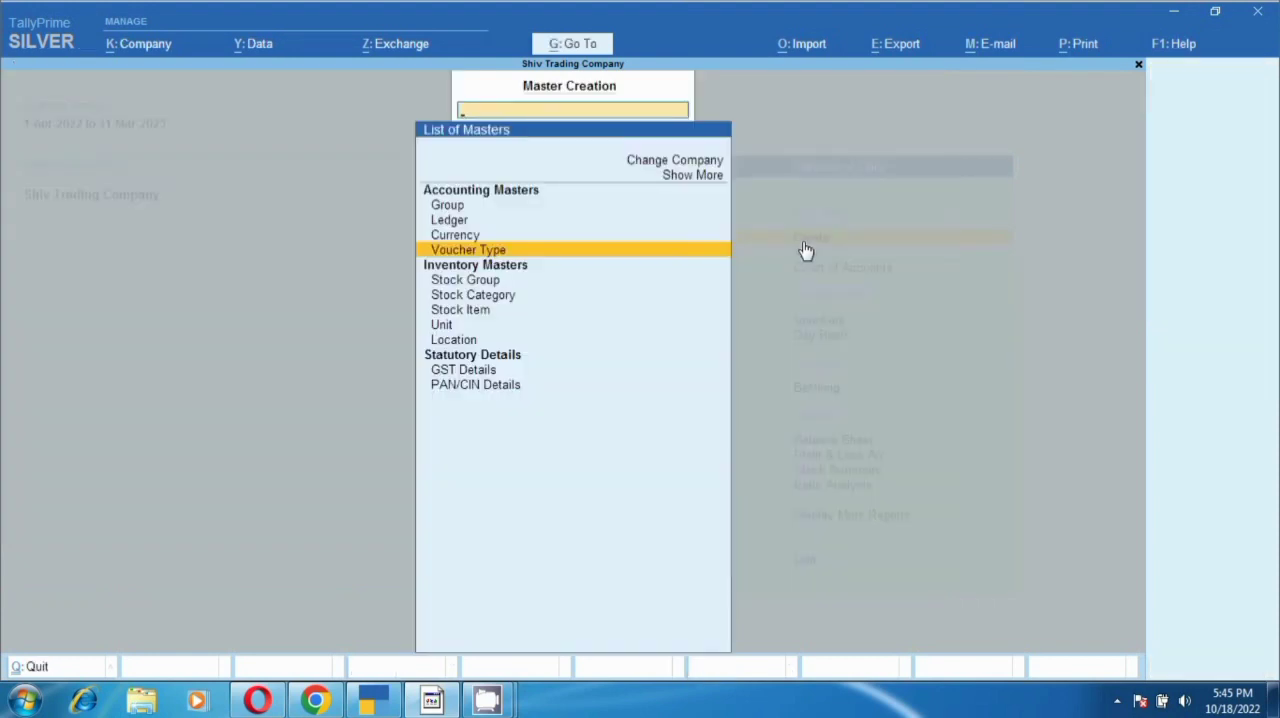
{"action": "key", "text": "Escape"}
- Open the Delivery Challan voucher type for alteration
{"action": "key", "text": "Down"}
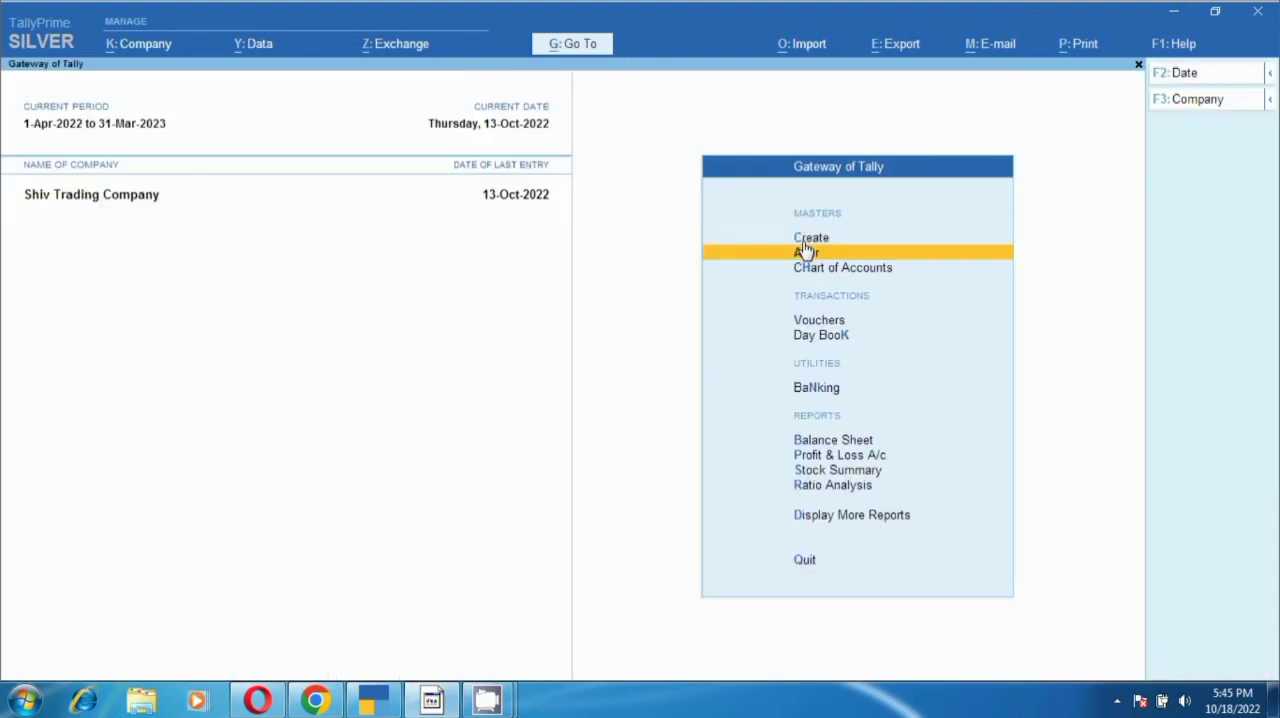
{"action": "key", "text": "Return"}
{"action": "key", "text": "Down"}
{"action": "key", "text": "Down"}
{"action": "key", "text": "Return"}
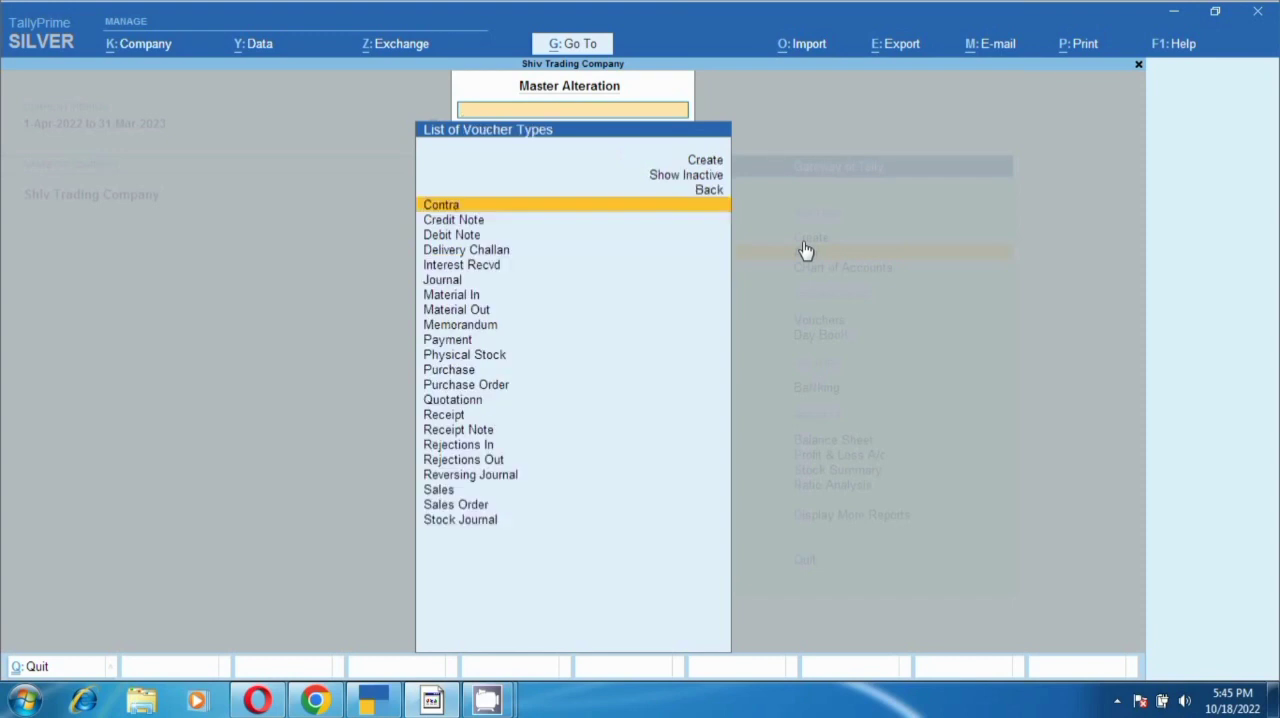
{"action": "key", "text": "Down"}
{"action": "key", "text": "Down"}
{"action": "key", "text": "Down"}
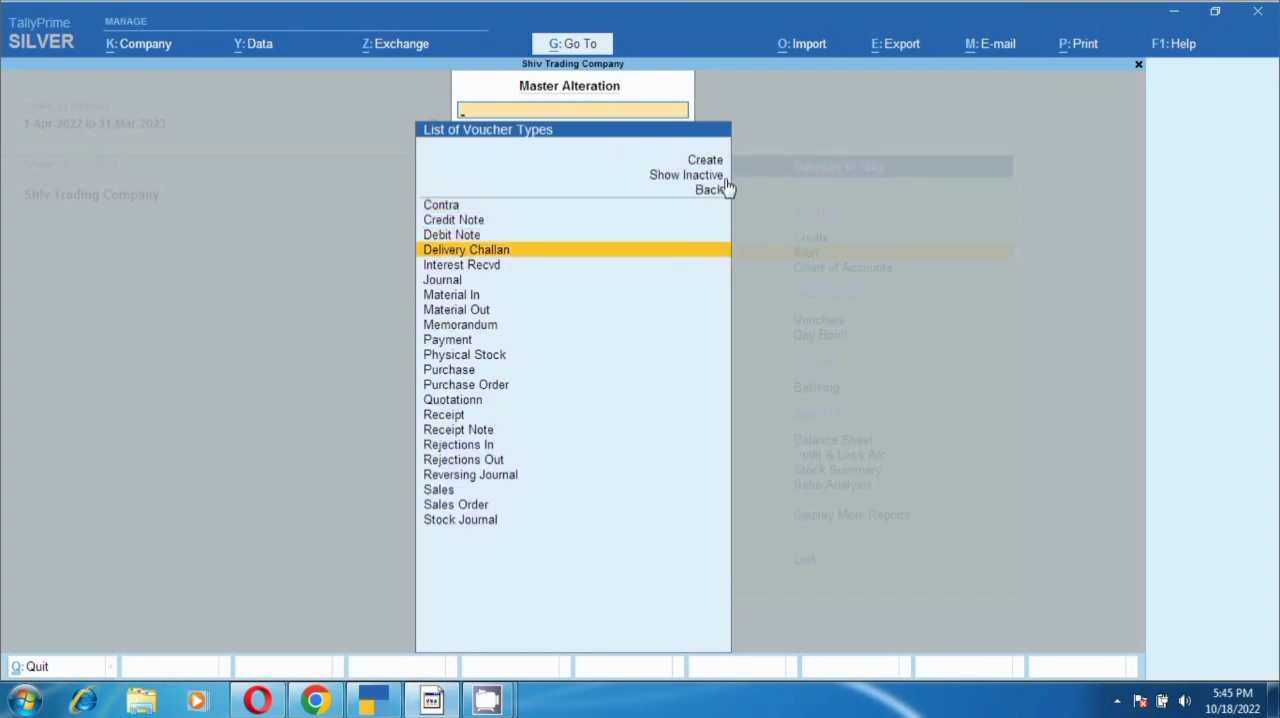
{"action": "left_click", "coordinate": [494, 249]}
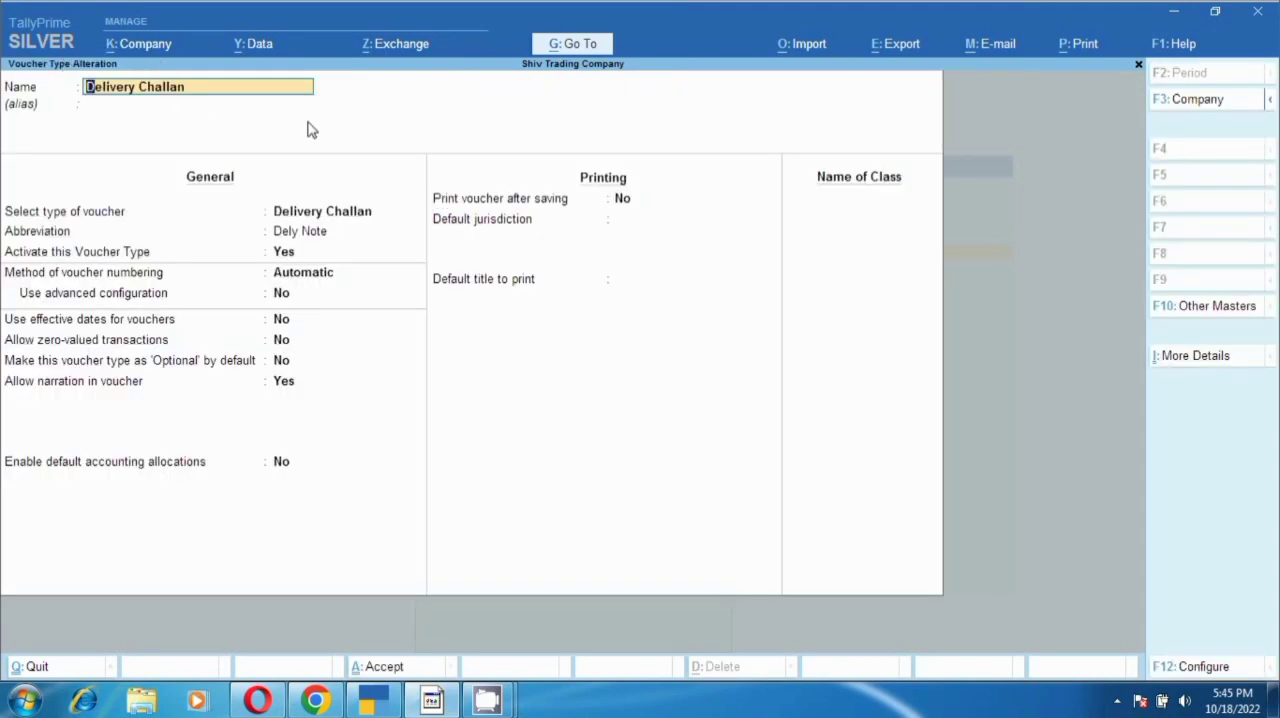
- Review the Delivery Challan voucher type's abbreviation, activation setting and available methods of voucher numbering
{"action": "key", "text": "Return"}
{"action": "key", "text": "Return"}
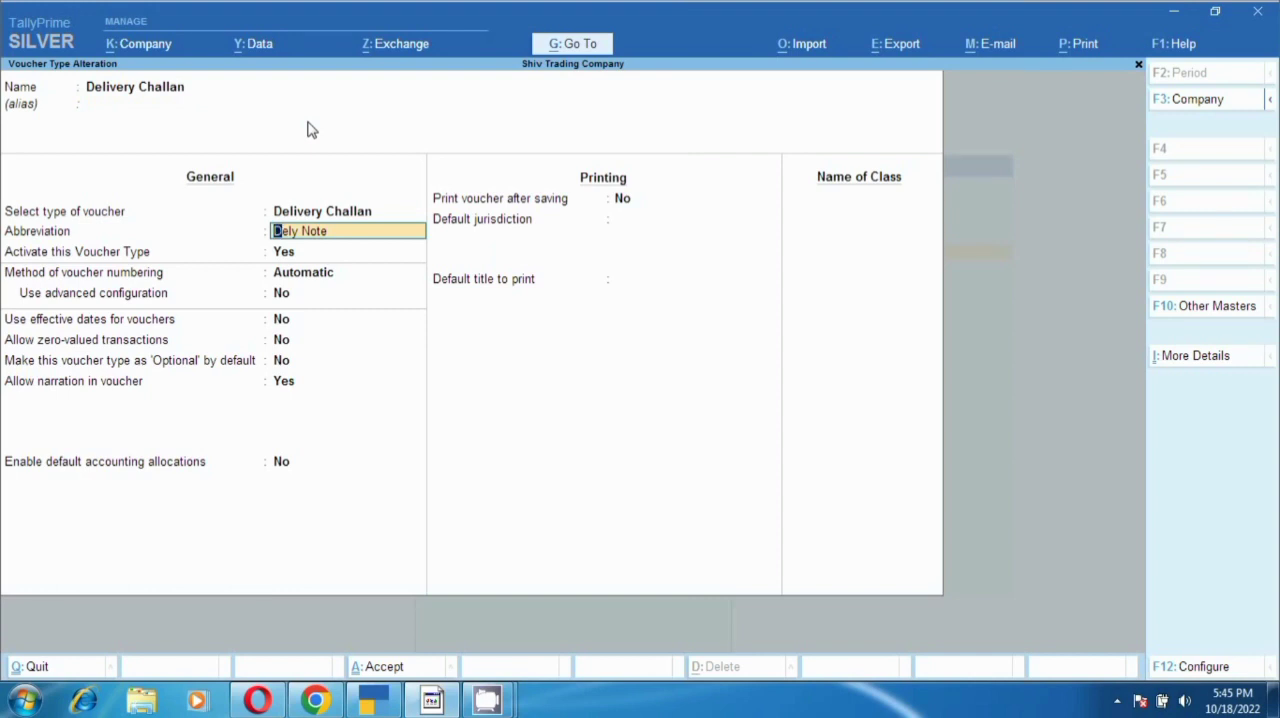
{"action": "key", "text": "Return"}
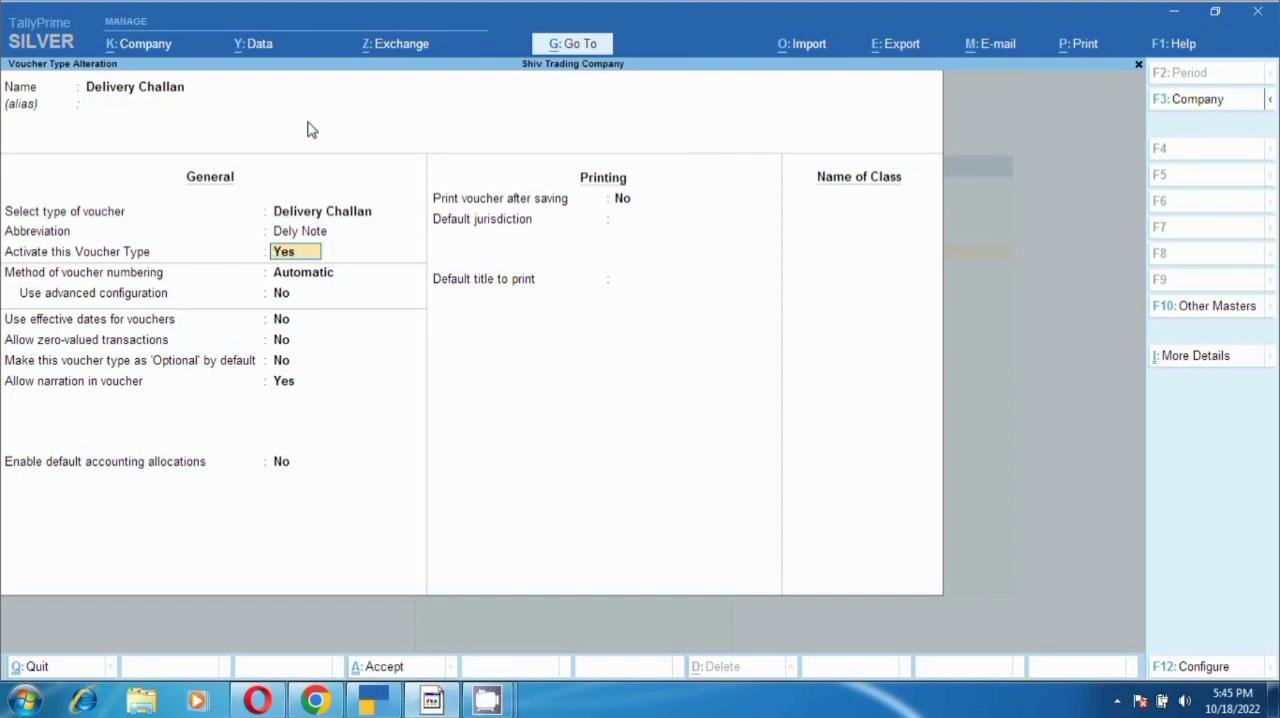
{"action": "key", "text": "Return"}
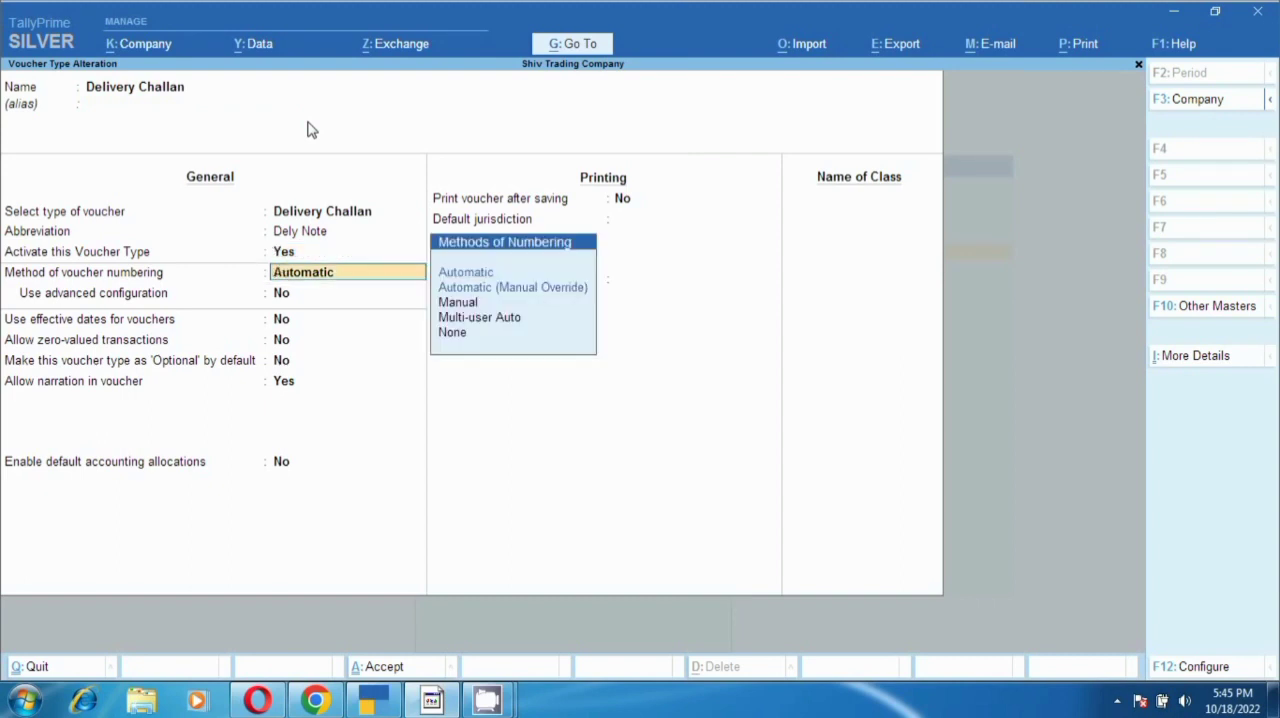
{"action": "key", "text": "Down"}
{"action": "key", "text": "Down"}
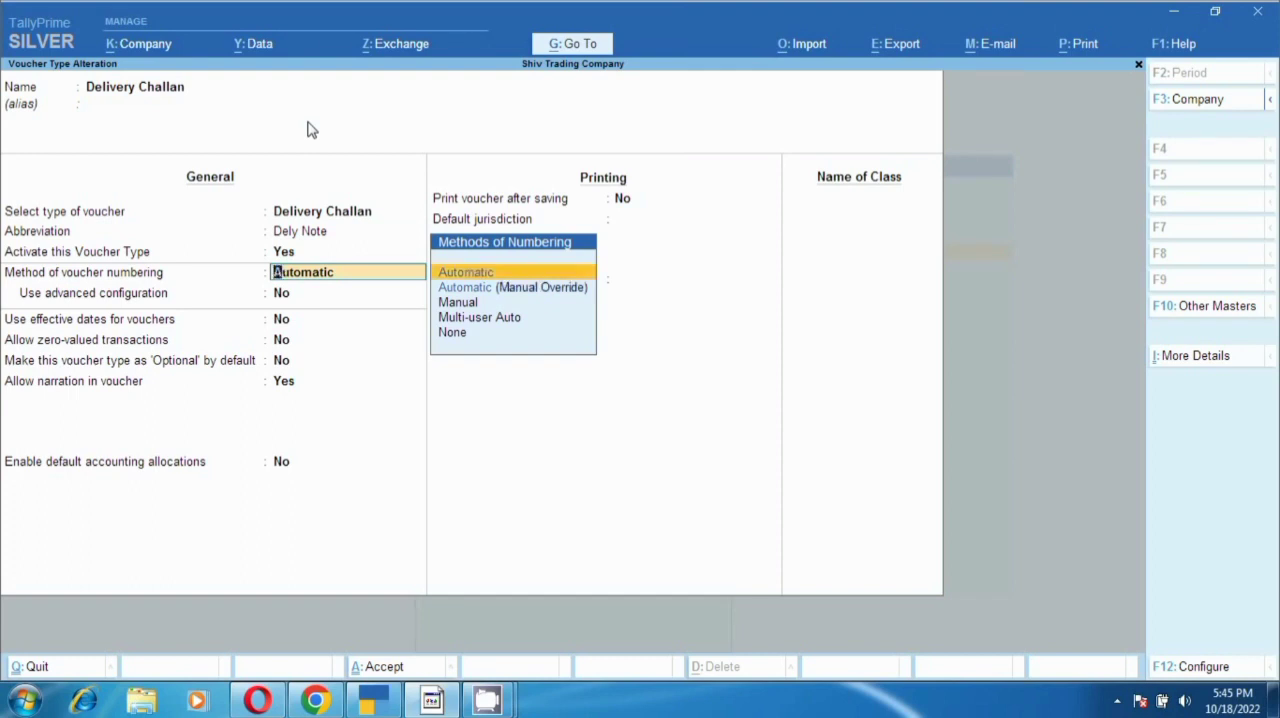
{"action": "key", "text": "Down"}
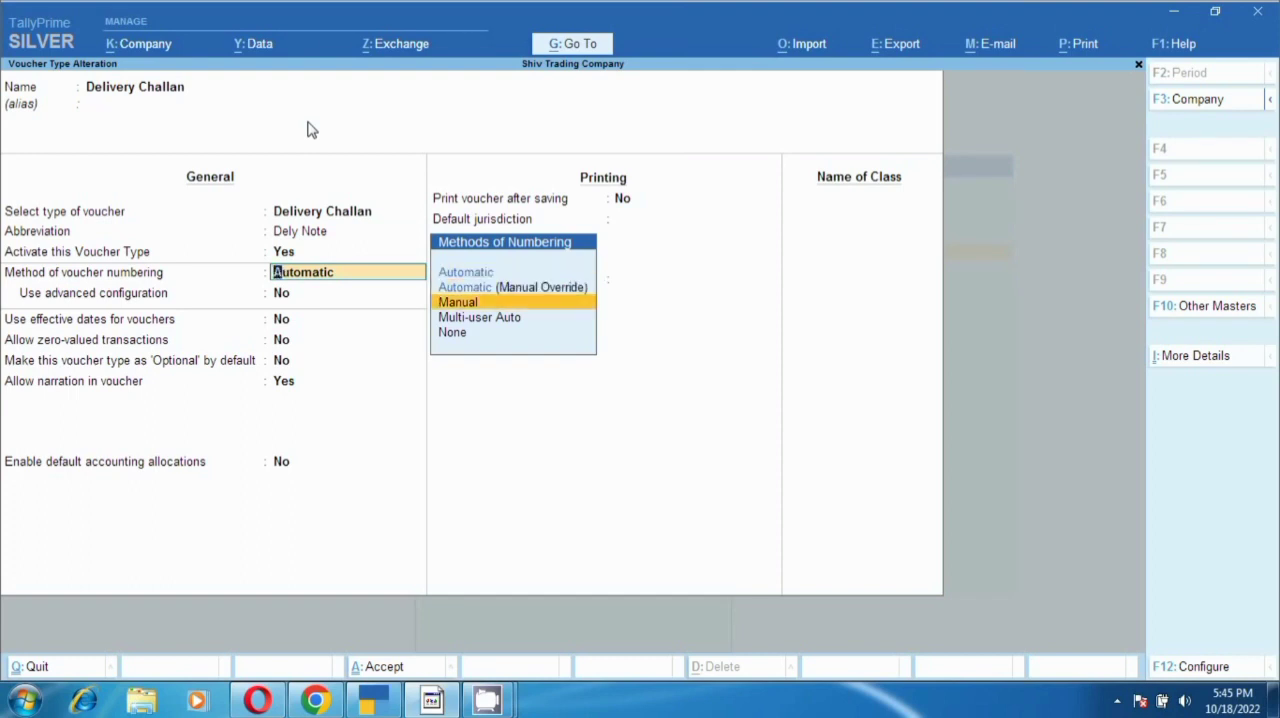
{"action": "key", "text": "Up"}
{"action": "key", "text": "Up"}
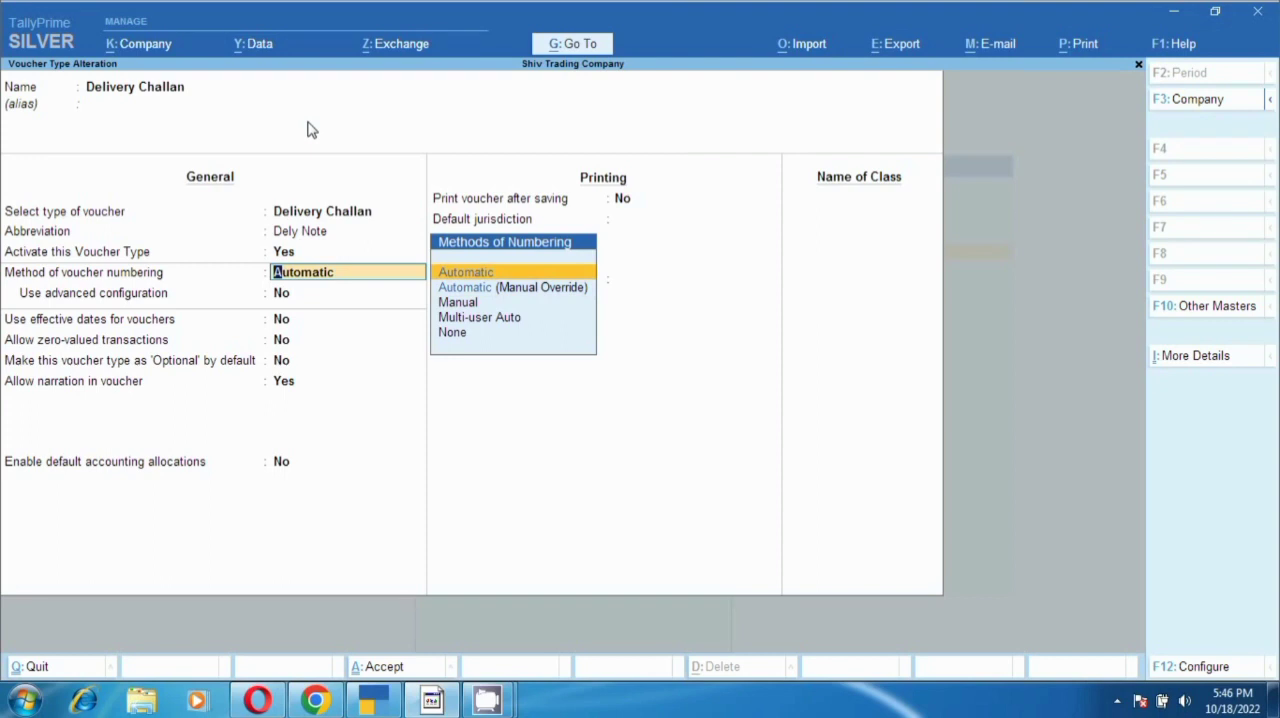
- Check the remaining Delivery Challan settings as far as the narration option, then leave the alteration without saving
{"action": "key", "text": "Return"}
{"action": "key", "text": "Return"}
{"action": "key", "text": "Return"}
{"action": "key", "text": "Return"}
{"action": "key", "text": "Return"}
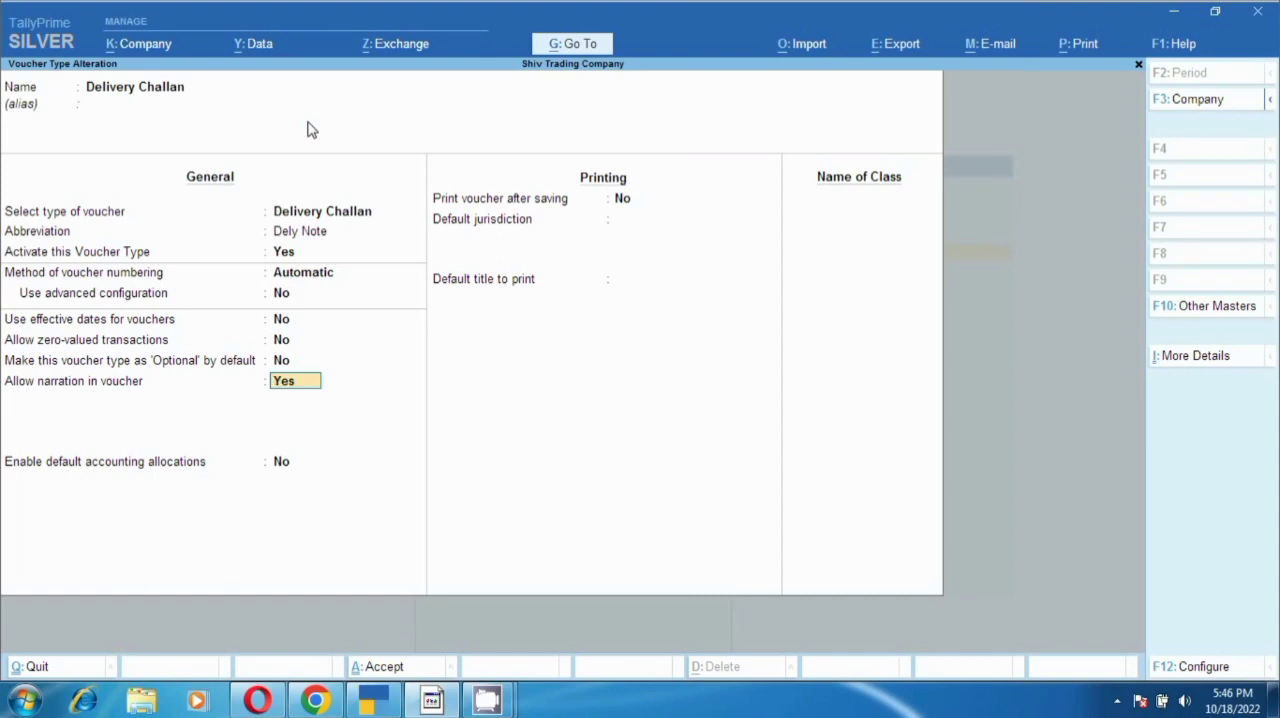
{"action": "key", "text": "Escape"}
{"action": "key", "text": "y"}
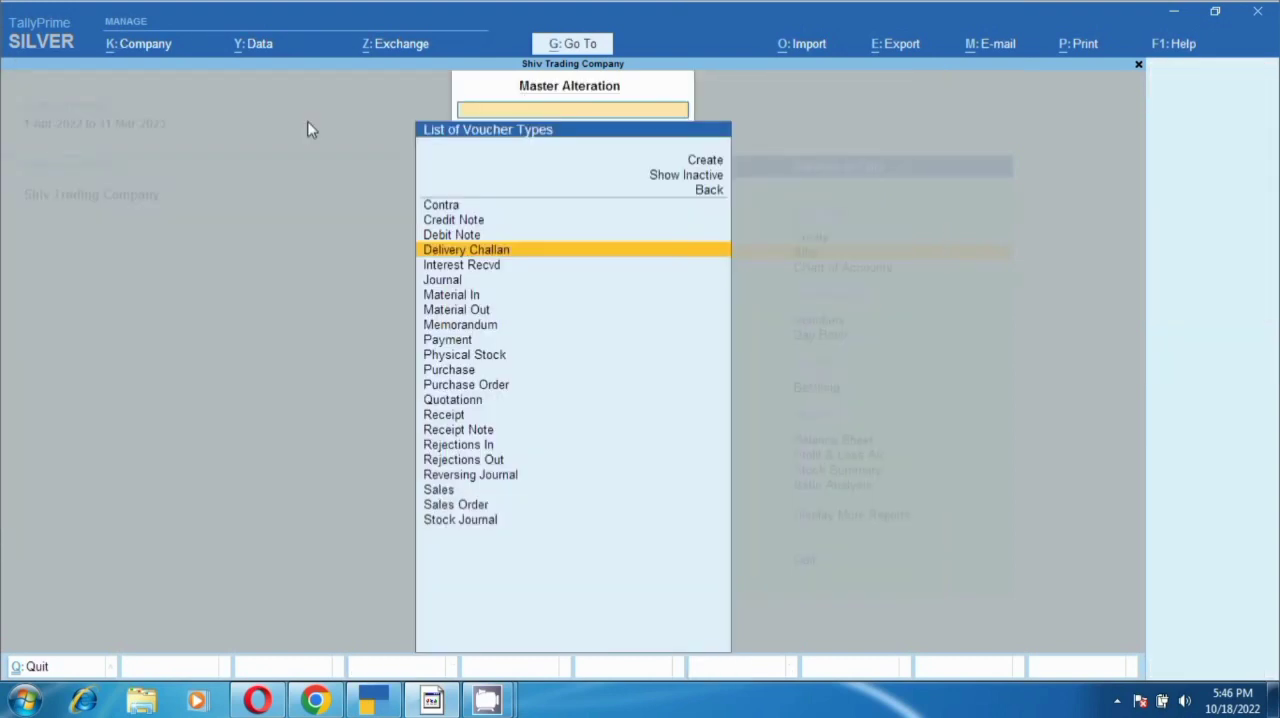
{"action": "key", "text": "Escape"}
{"action": "key", "text": "Escape"}
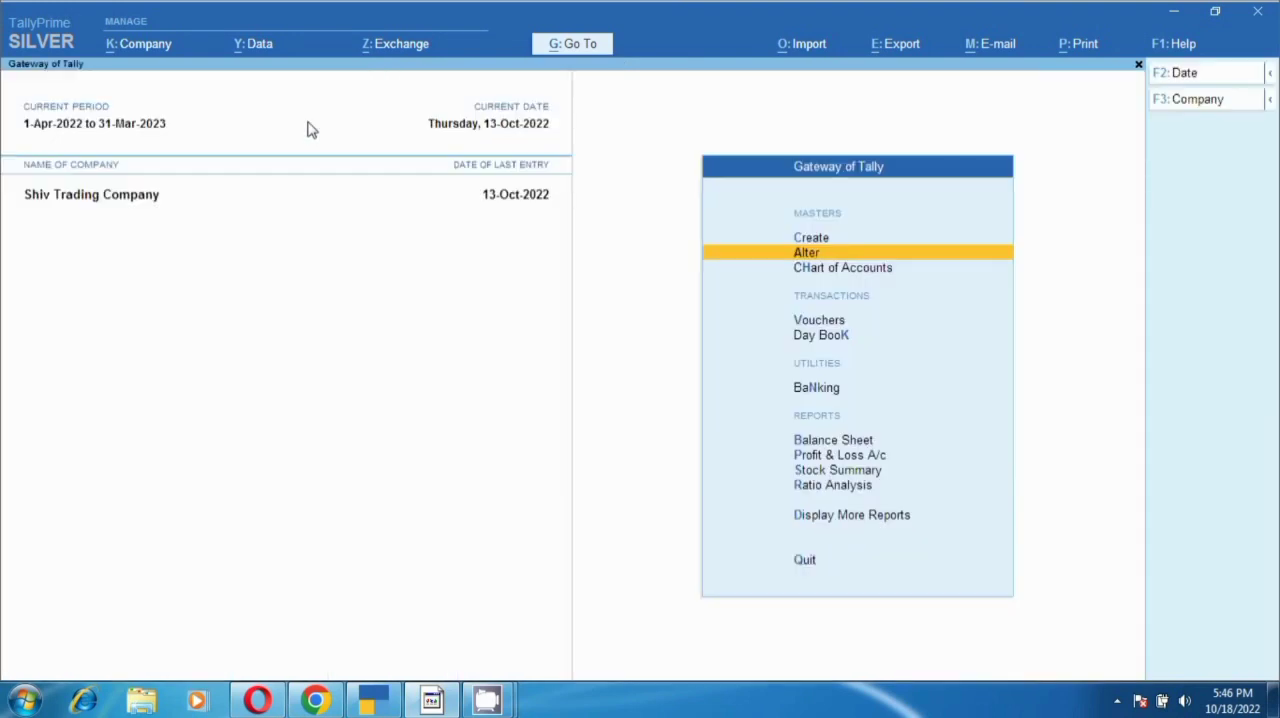
- Start a Delivery Challan voucher and set its date to 18-10-2022
{"action": "key", "text": "v"}
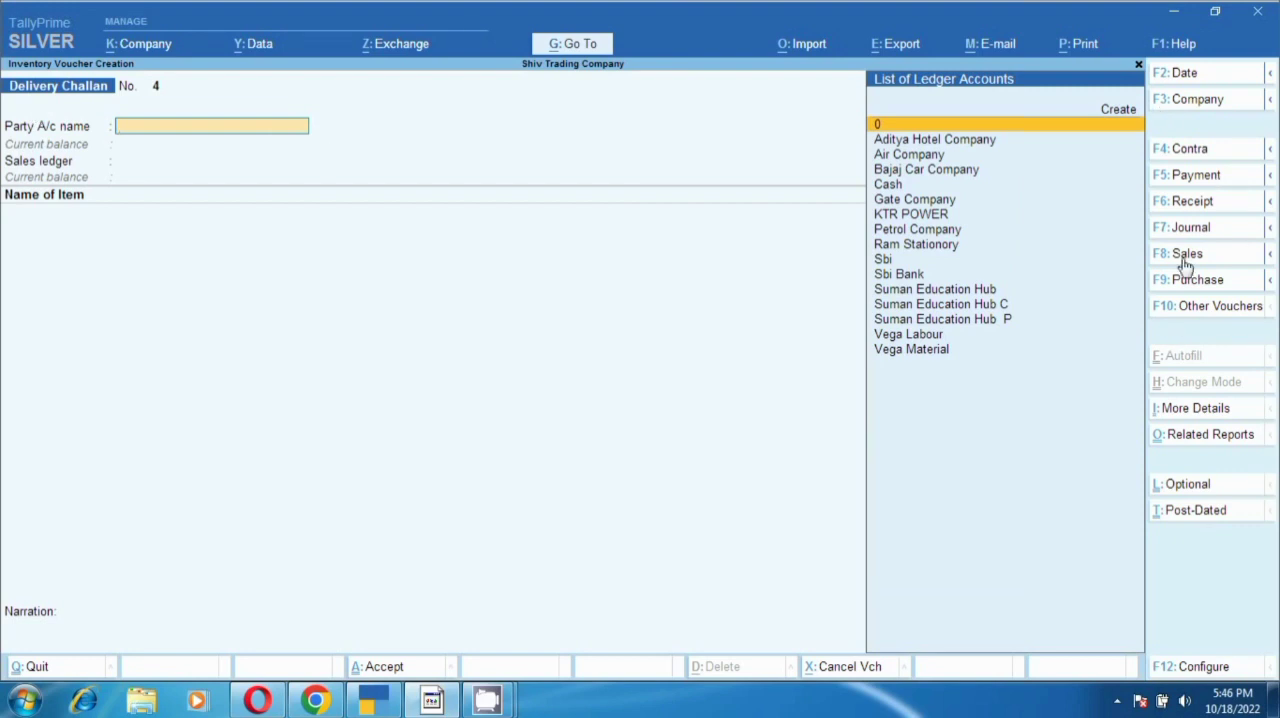
{"action": "left_click", "coordinate": [1201, 317]}
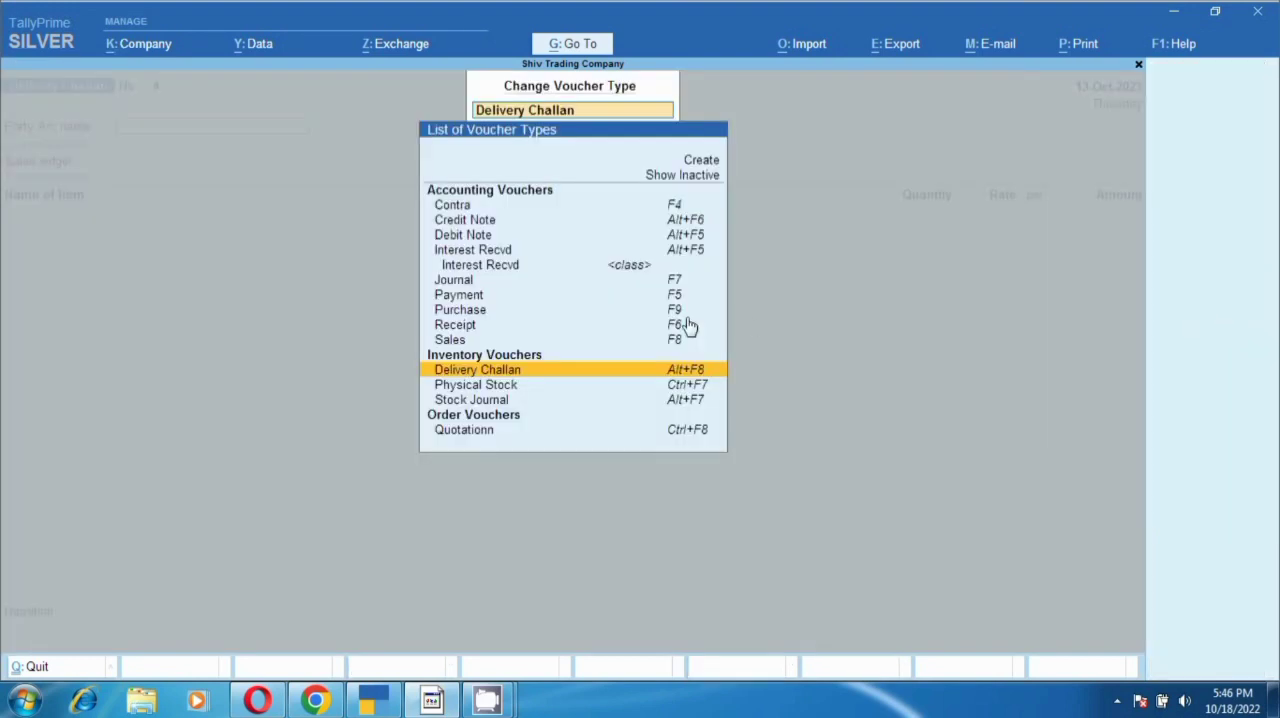
{"action": "key", "text": "Escape"}
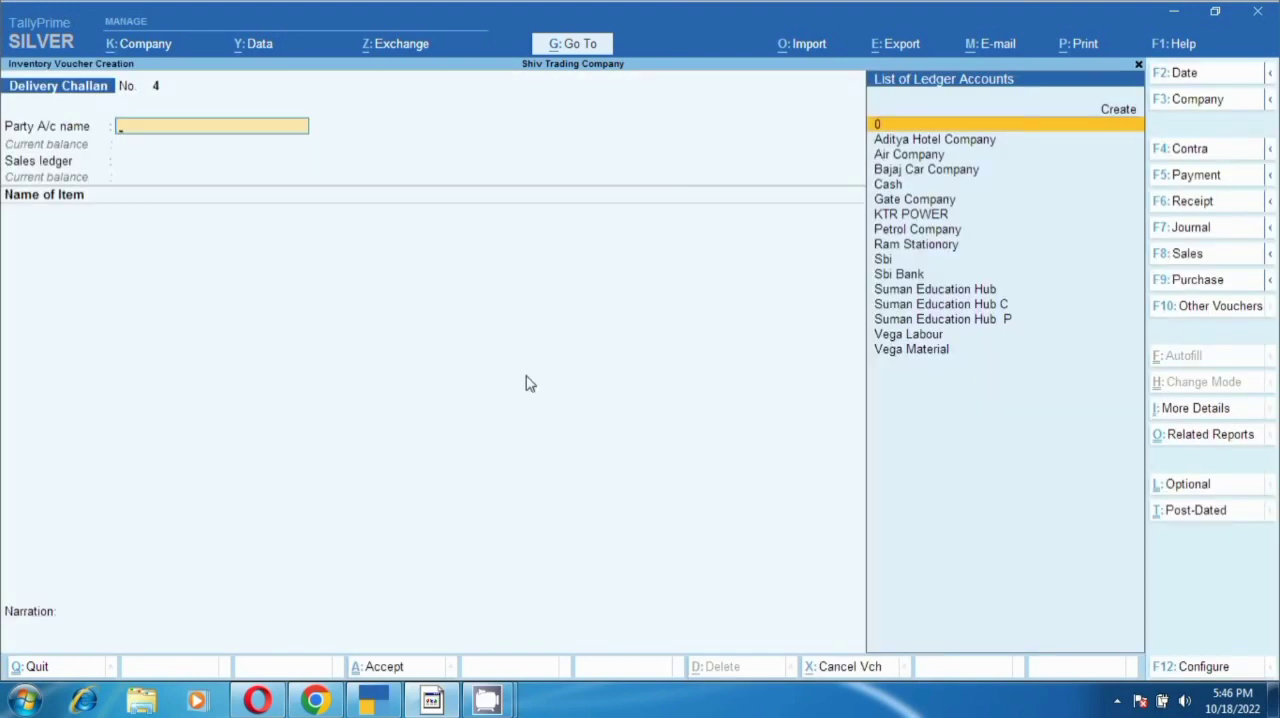
{"action": "key", "text": "F2"}
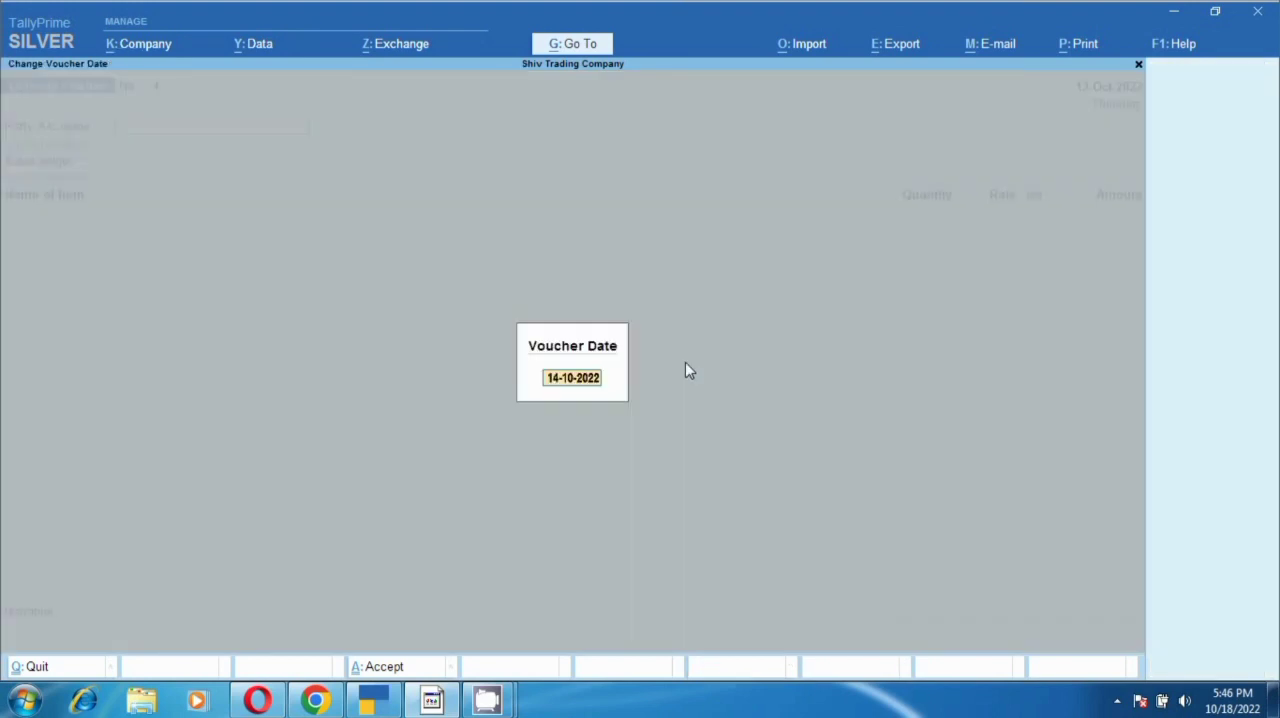
{"action": "type", "text": "18.10.22"}
{"action": "key", "text": "Return"}
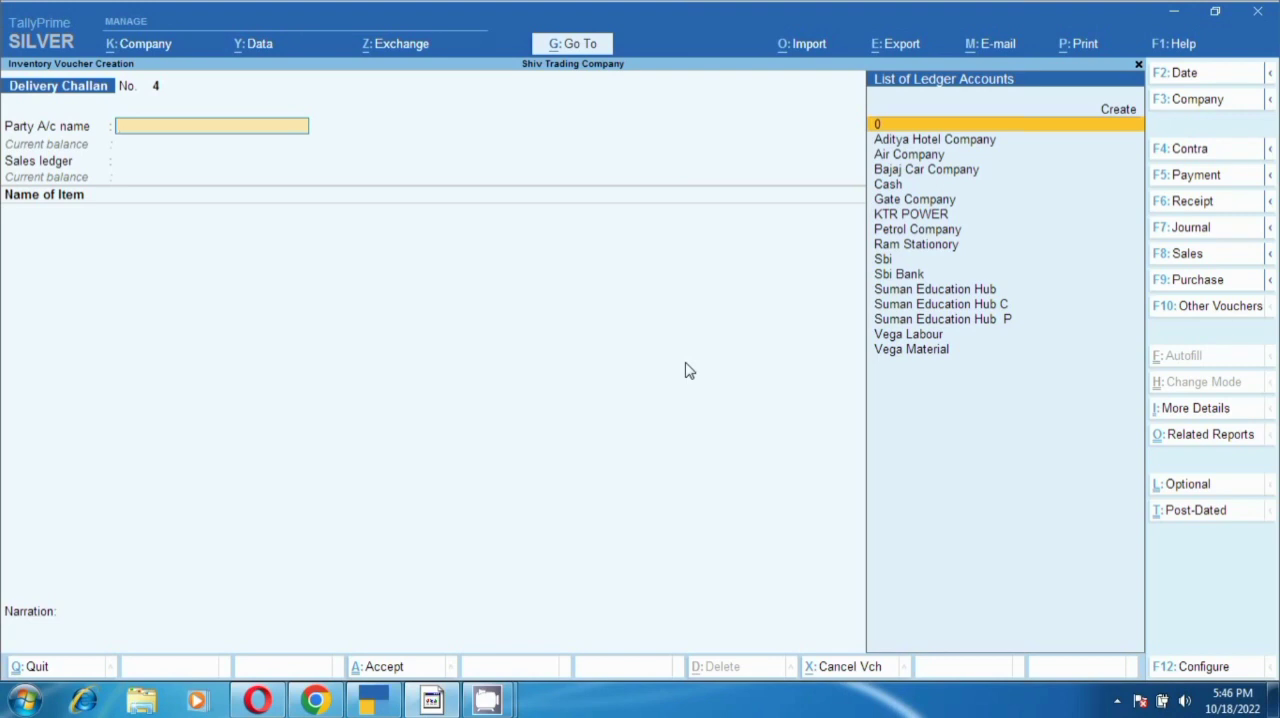
- Choose Ram Stationory as the challan's party, with the order number Not Applicable and the dispatch details left blank
{"action": "key", "text": "Down"}
{"action": "key", "text": "Down"}
{"action": "key", "text": "Down"}
{"action": "key", "text": "Down"}
{"action": "key", "text": "Down"}
{"action": "key", "text": "Down"}
{"action": "key", "text": "Down"}
{"action": "key", "text": "Down"}
{"action": "key", "text": "Down"}
{"action": "key", "text": "Up"}
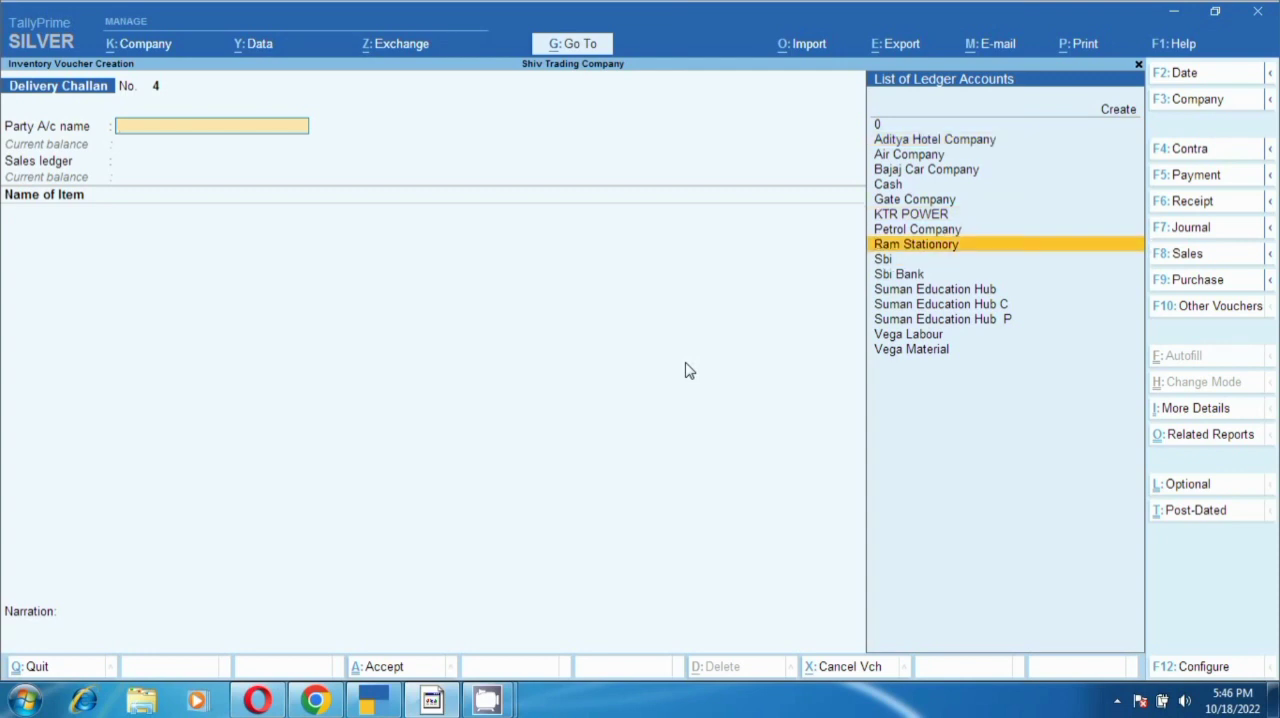
{"action": "key", "text": "Return"}
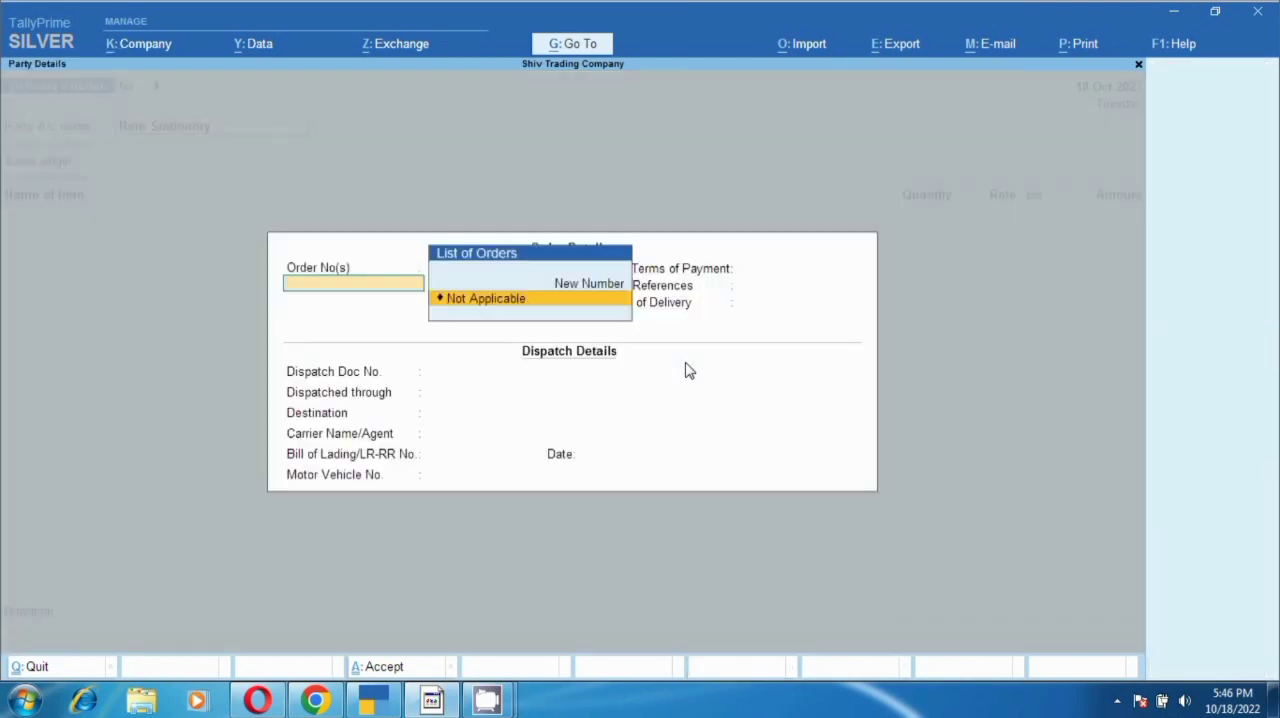
{"action": "key", "text": "Return"}
{"action": "key", "text": "Return"}
{"action": "key", "text": "Return"}
{"action": "key", "text": "Return"}
{"action": "key", "text": "Return"}
{"action": "key", "text": "Return"}
{"action": "key", "text": "Return"}
{"action": "key", "text": "Return"}
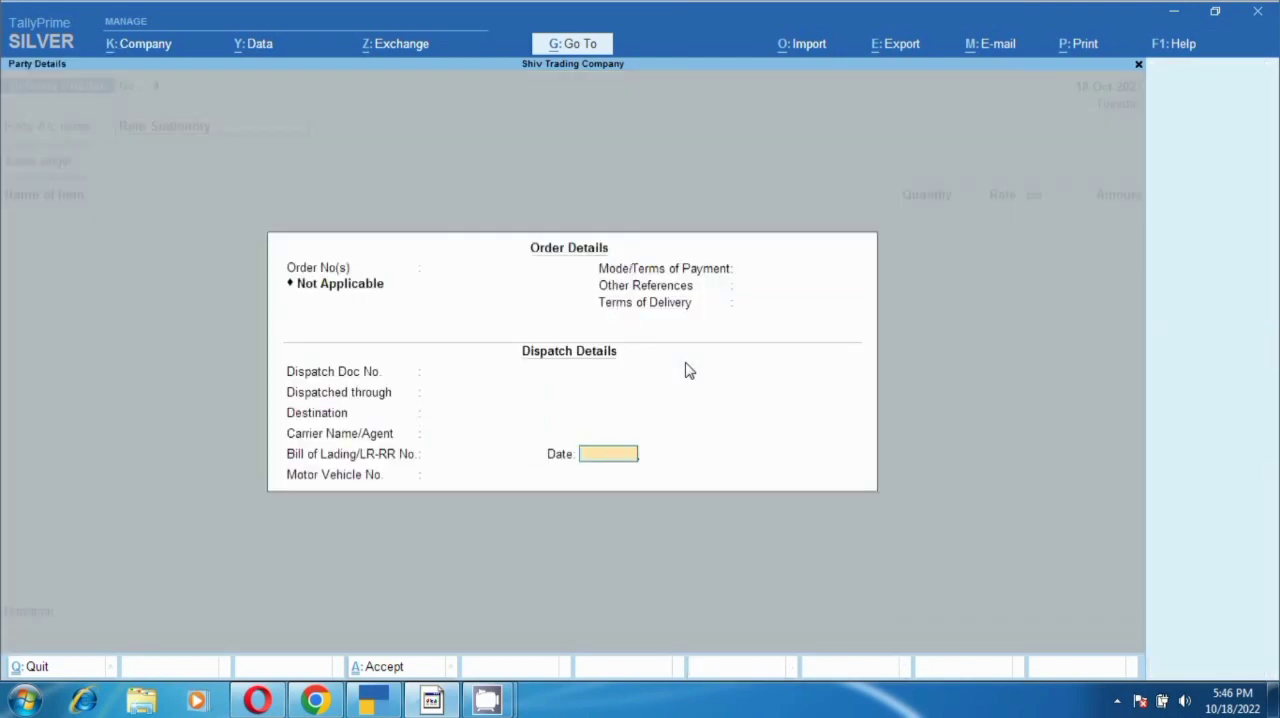
- Accept the party details with Delhi as place of supply and use Sales as the sales ledger
{"action": "key", "text": "Return"}
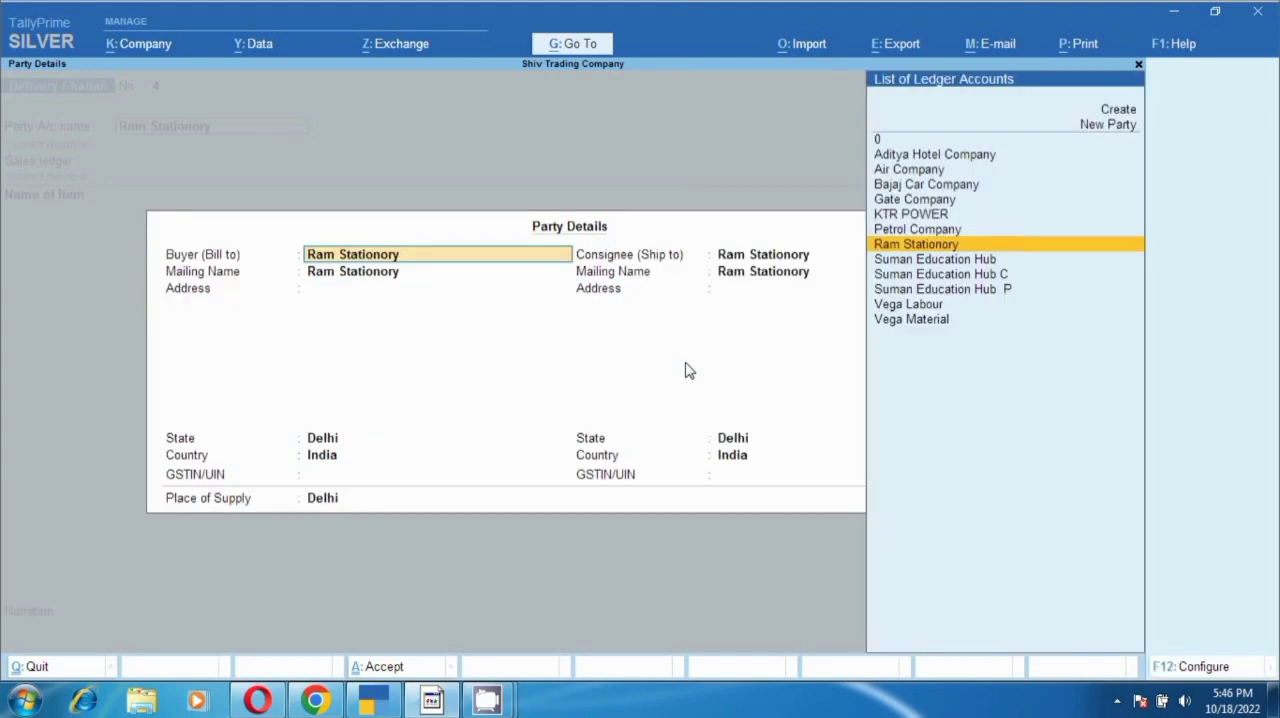
{"action": "key", "text": "Return"}
{"action": "key", "text": "Return"}
{"action": "key", "text": "Return"}
{"action": "key", "text": "Return"}
{"action": "key", "text": "Return"}
{"action": "key", "text": "Return"}
{"action": "key", "text": "Return"}
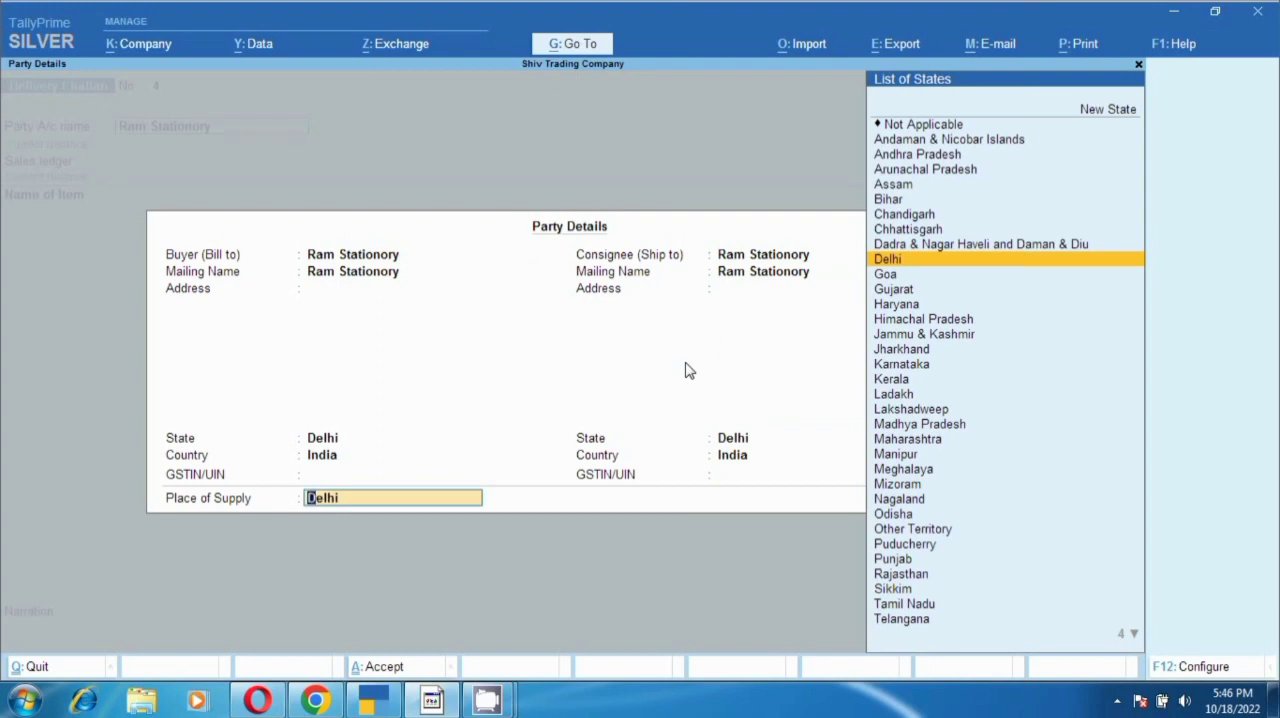
{"action": "key", "text": "Return"}
{"action": "key", "text": "Return"}
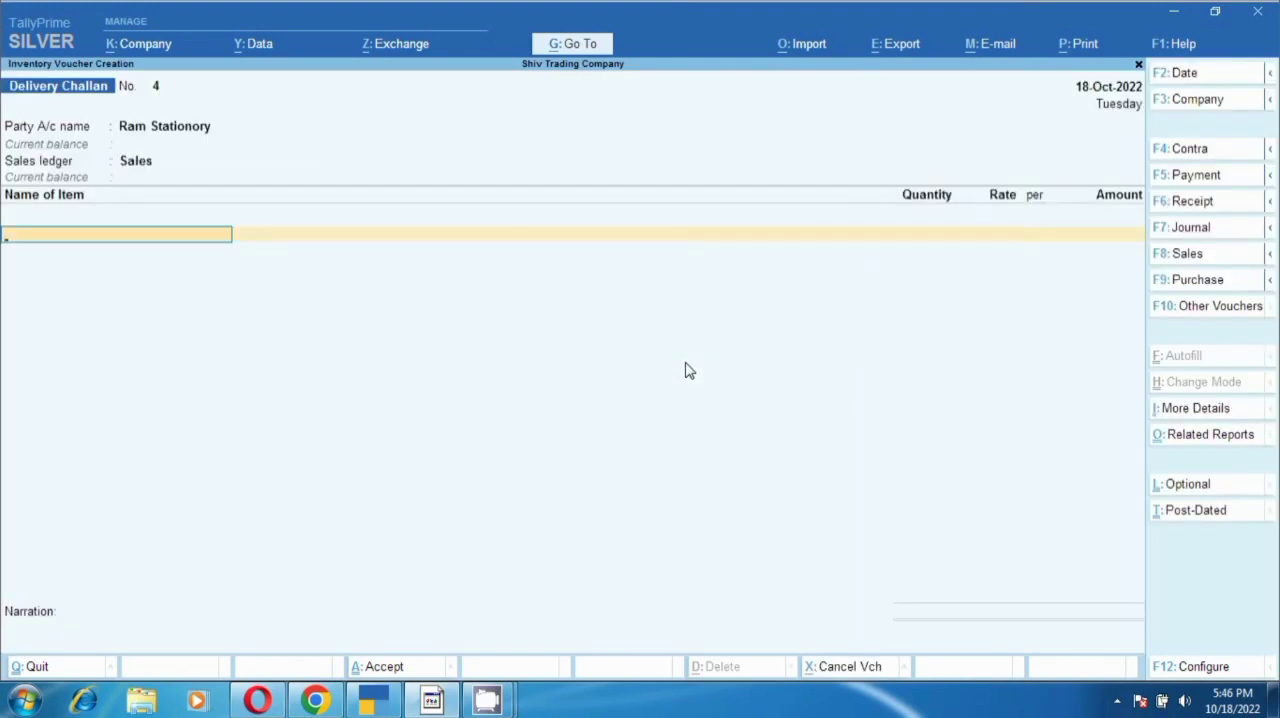
- Add Electrical Ceiling Fan as the first item, with tracking number 4 and order number Not Applicable
{"action": "type", "text": "Fa"}
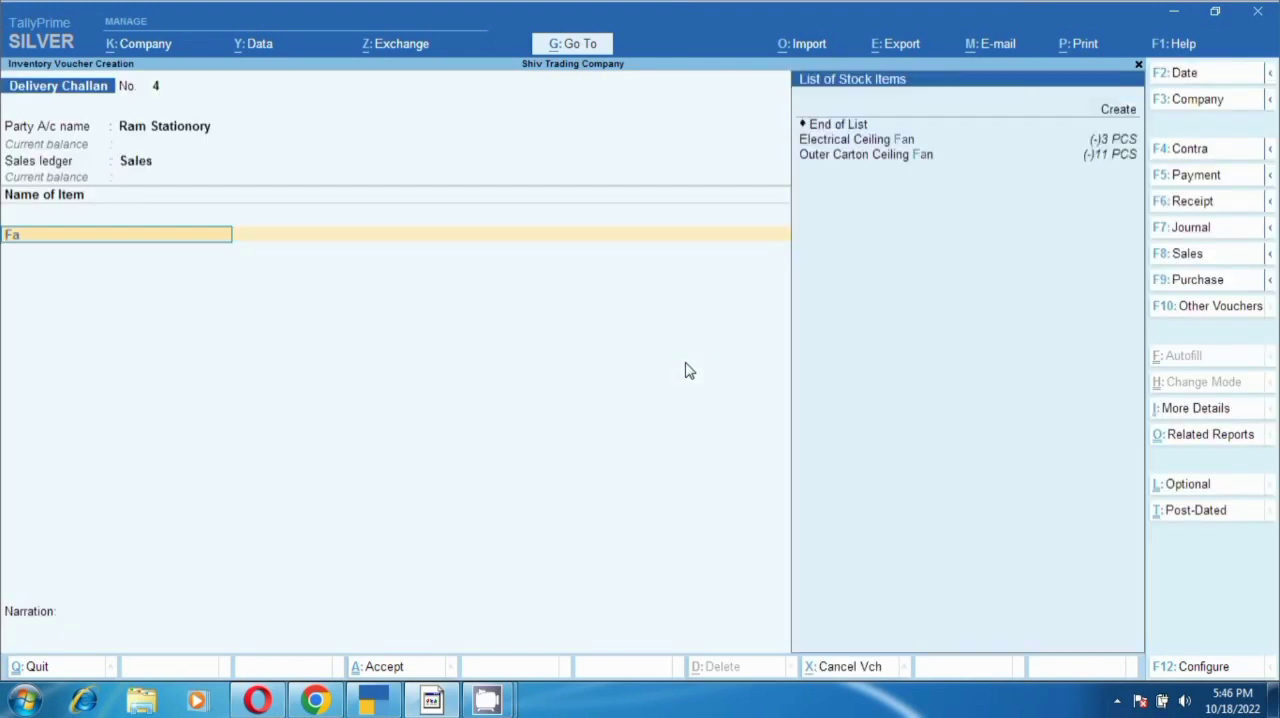
{"action": "key", "text": "Return"}
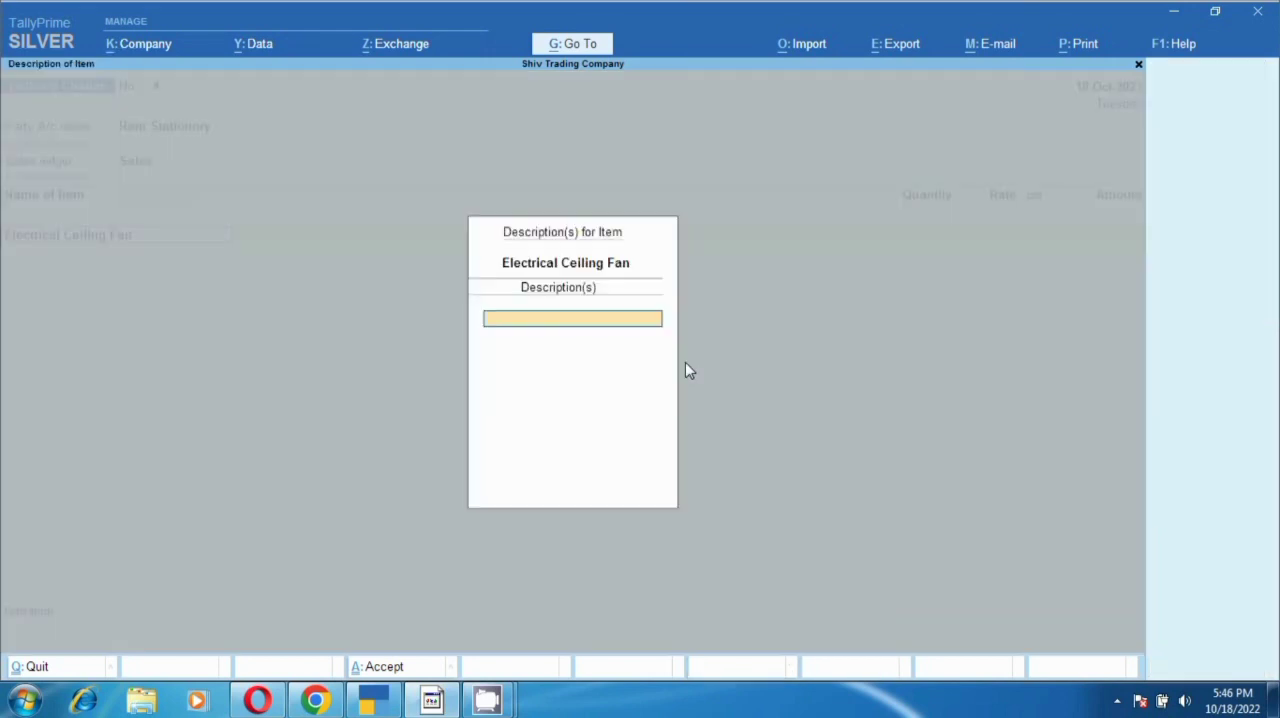
{"action": "key", "text": "Return"}
{"action": "type", "text": "4"}
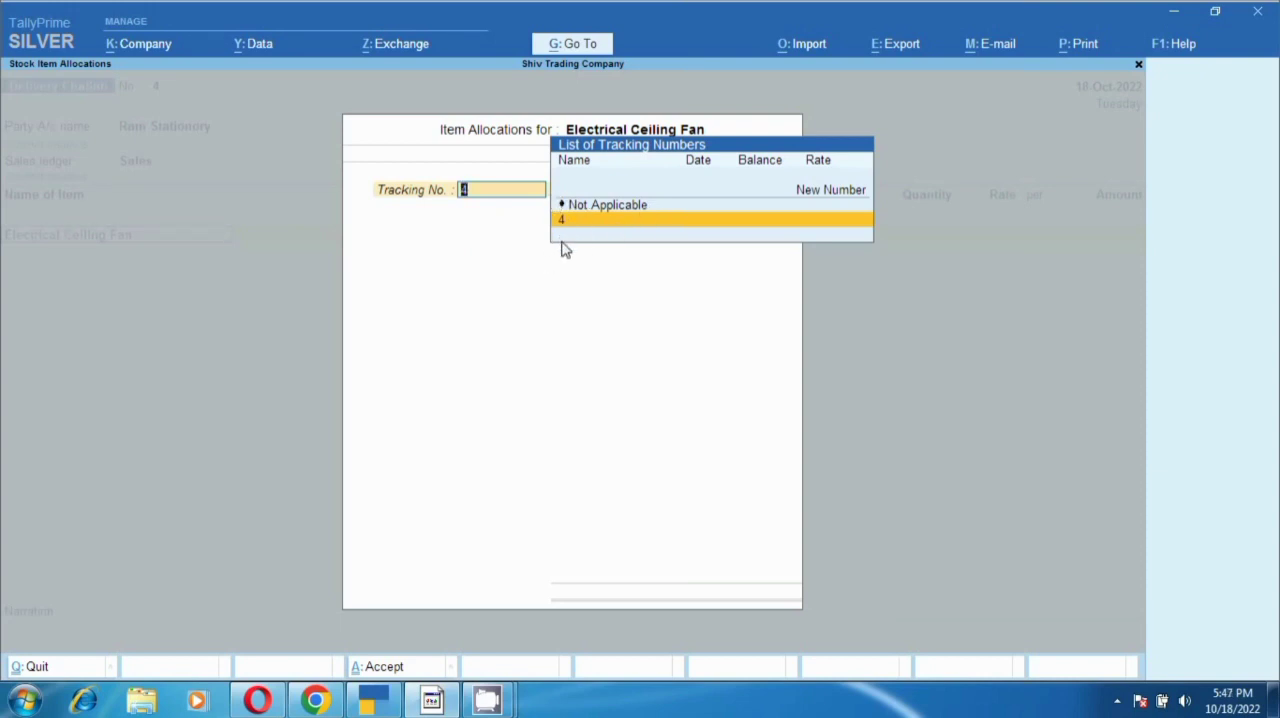
{"action": "left_click", "coordinate": [630, 218]}
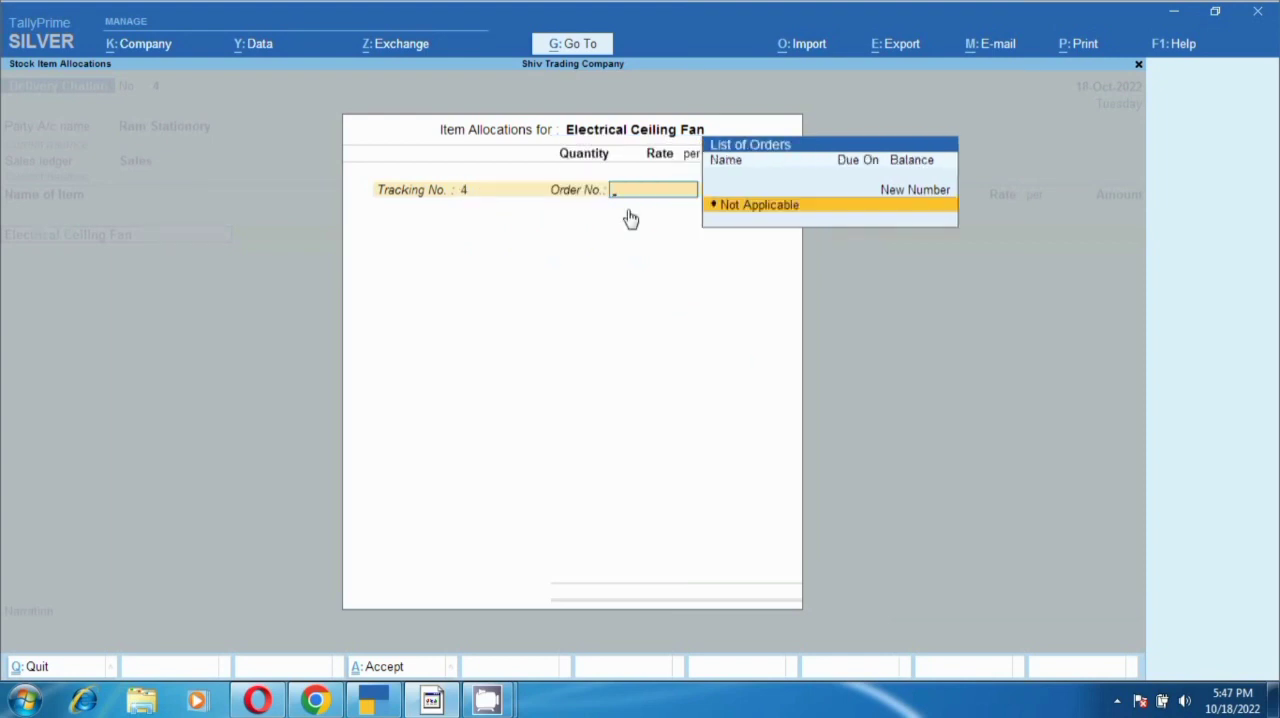
{"action": "key", "text": "Return"}
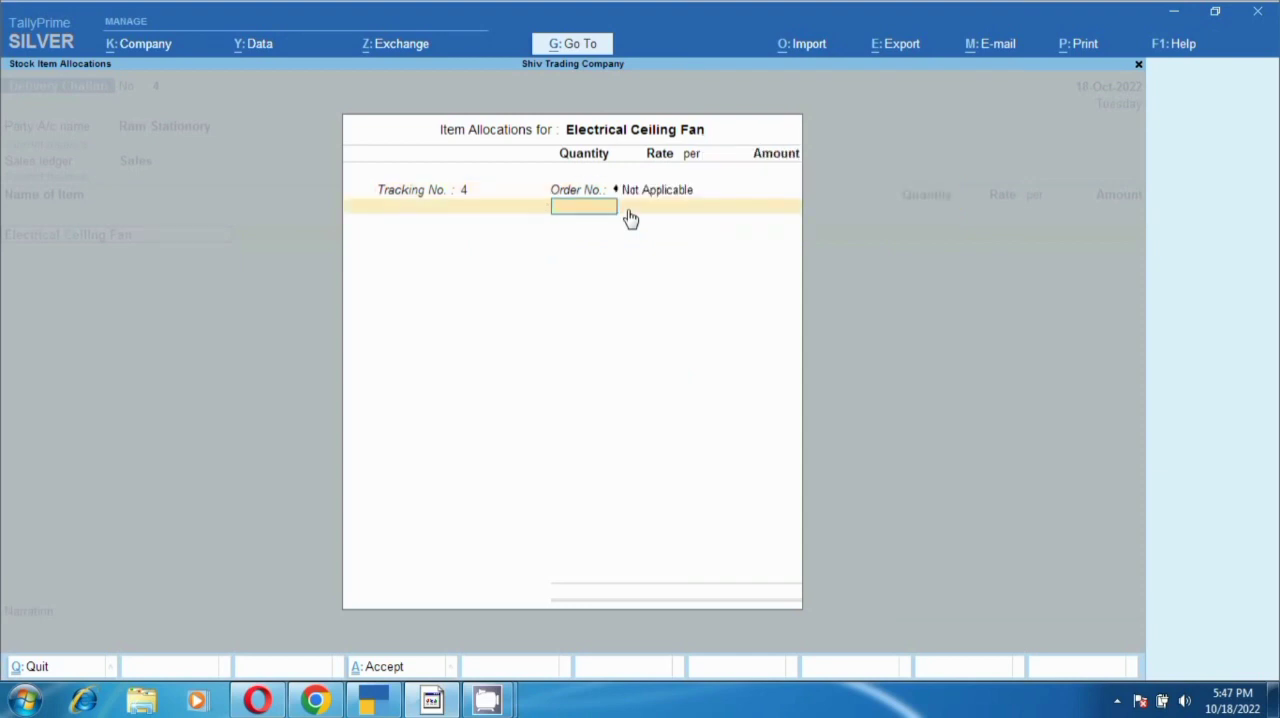
- Enter a quantity of 5 PCS at a rate of 1500 for Electrical Ceiling Fan and accept the allocation
{"action": "type", "text": "5"}
{"action": "key", "text": "Return"}
{"action": "key", "text": "Return"}
{"action": "type", "text": "1500"}
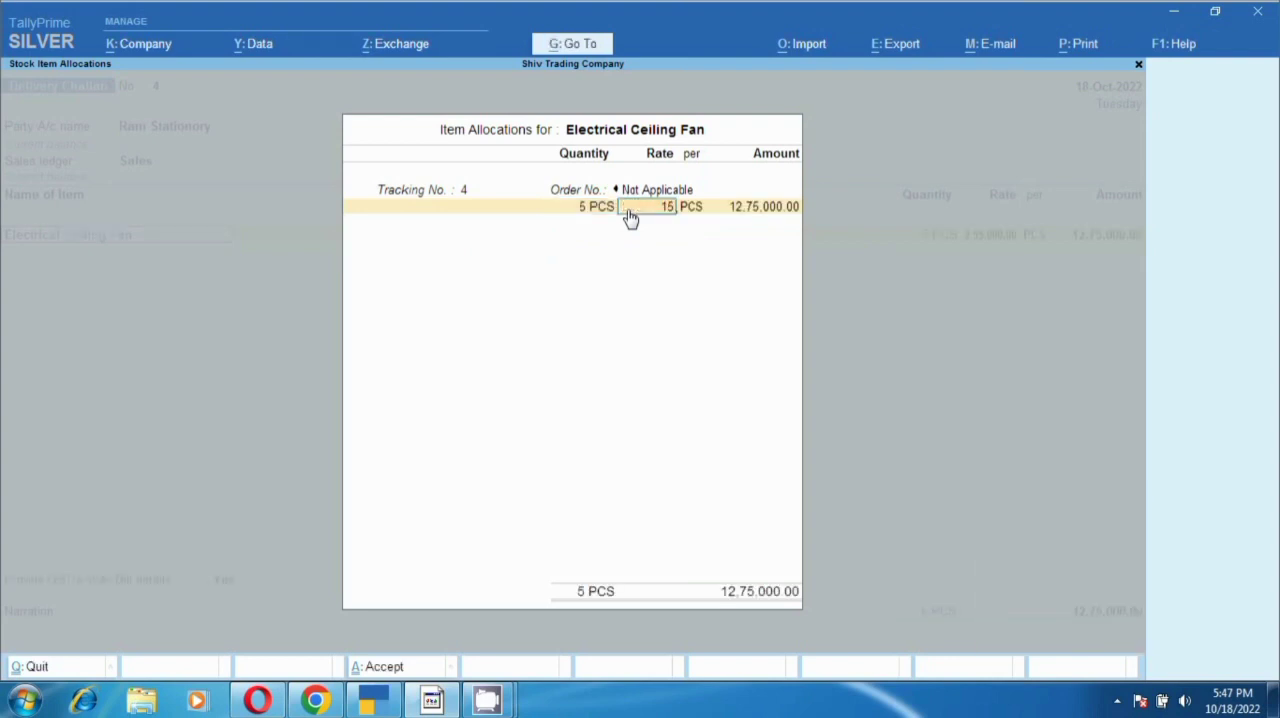
{"action": "key", "text": "Return"}
{"action": "key", "text": "Return"}
{"action": "key", "text": "Return"}
{"action": "key", "text": "Return"}
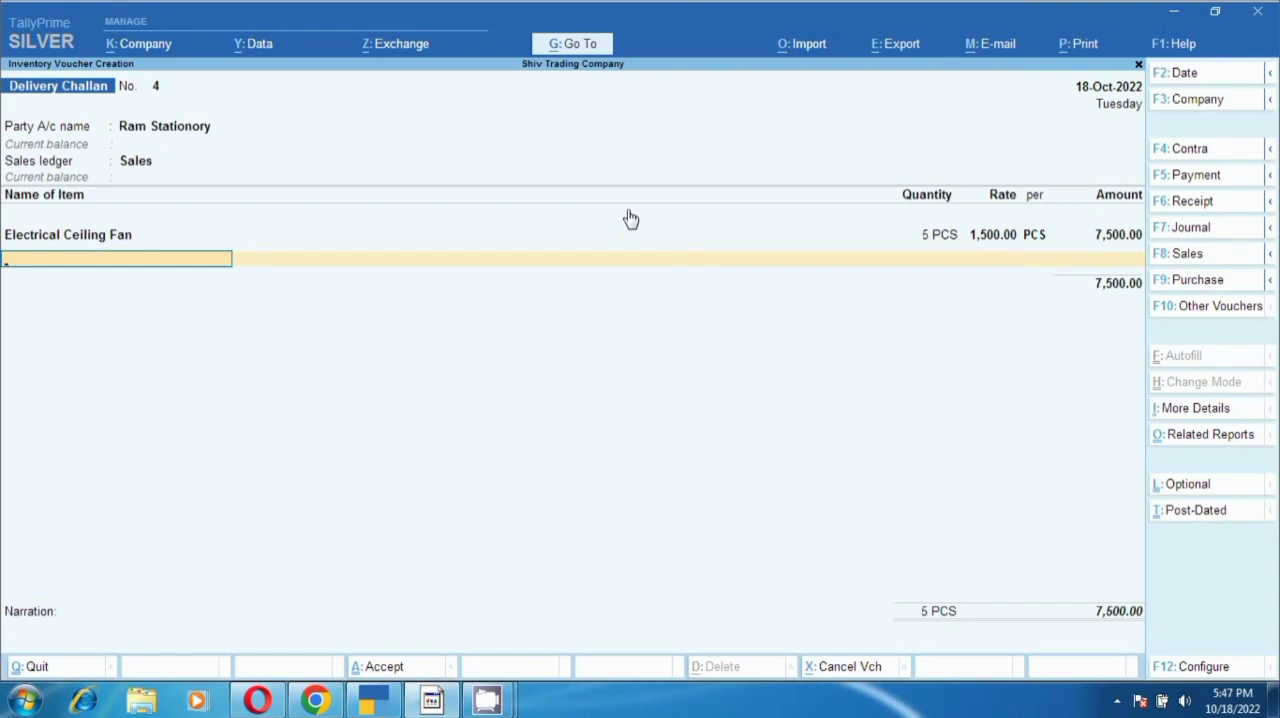
- Add Outer Carton Ceiling Fan as the second item, with tracking number 4 and order number Not Applicable
{"action": "type", "text": "F"}
{"action": "key", "text": "Down"}
{"action": "key", "text": "Down"}
{"action": "key", "text": "Return"}
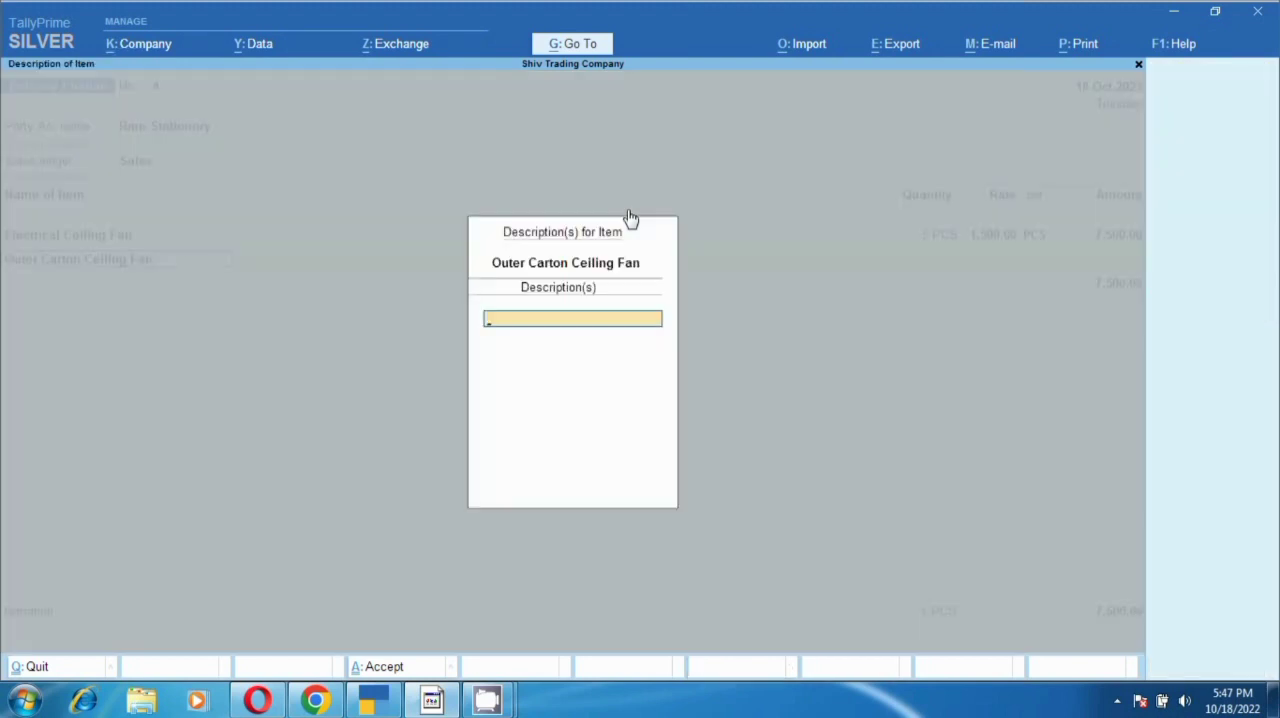
{"action": "key", "text": "Return"}
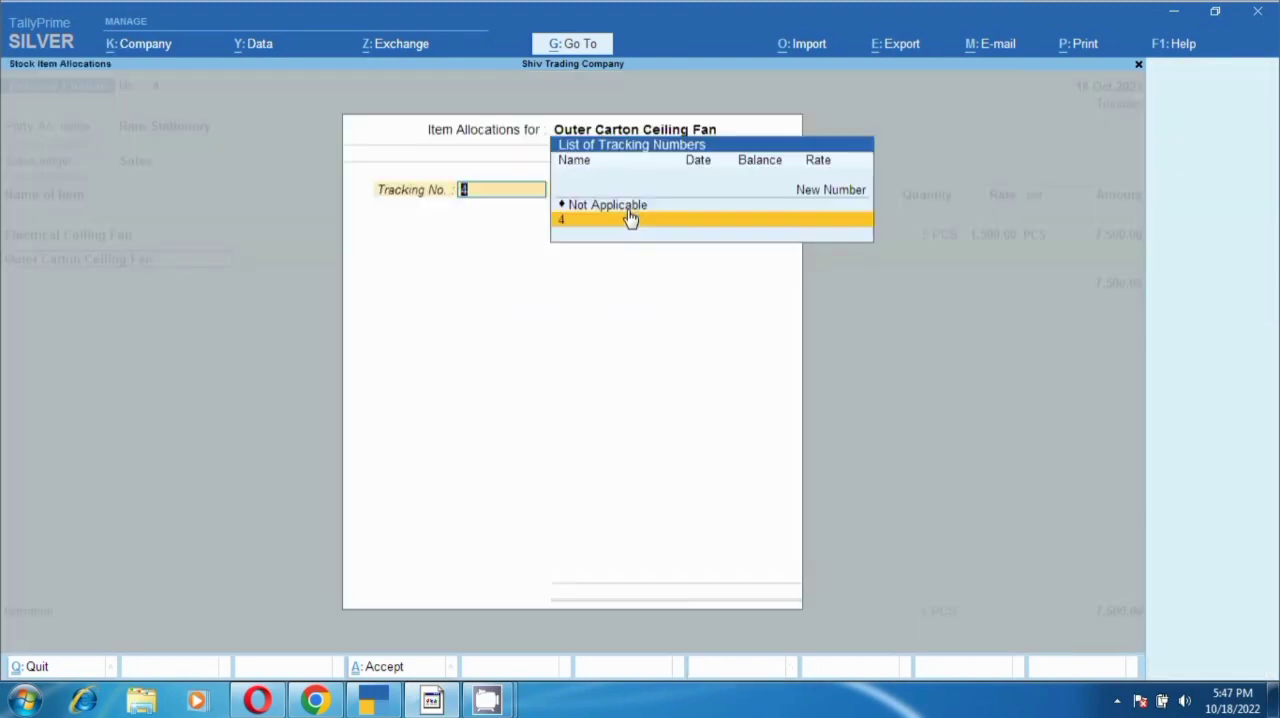
{"action": "key", "text": "Return"}
- Enter a quantity of 10 PCS at a rate of 100 for Outer Carton Ceiling Fan and accept the allocation
{"action": "key", "text": "Return"}
{"action": "type", "text": "10"}
{"action": "key", "text": "Return"}
{"action": "key", "text": "Return"}
{"action": "type", "text": "100"}
{"action": "key", "text": "Return"}
{"action": "key", "text": "Return"}
{"action": "key", "text": "Return"}
{"action": "key", "text": "Return"}
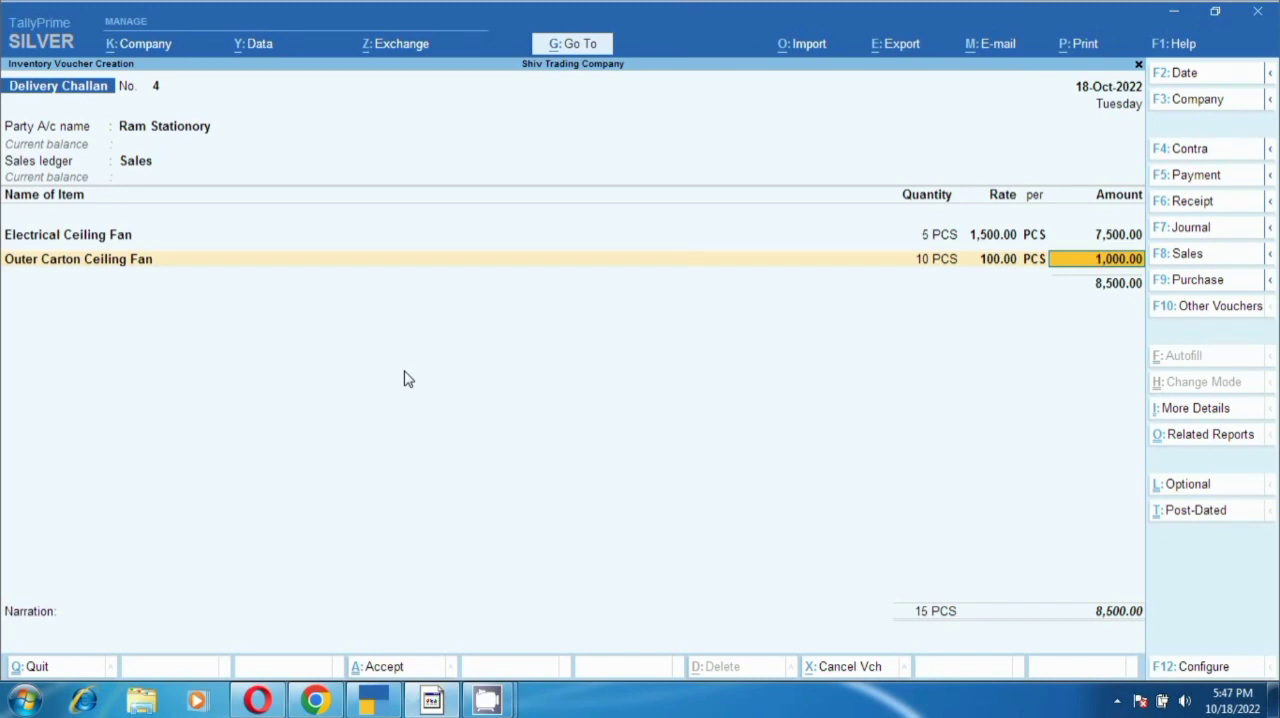
- Preview the current delivery challan for printing, examine its party, item and total details at enlarged size, and return to the voucher
{"action": "left_click", "coordinate": [1076, 56]}
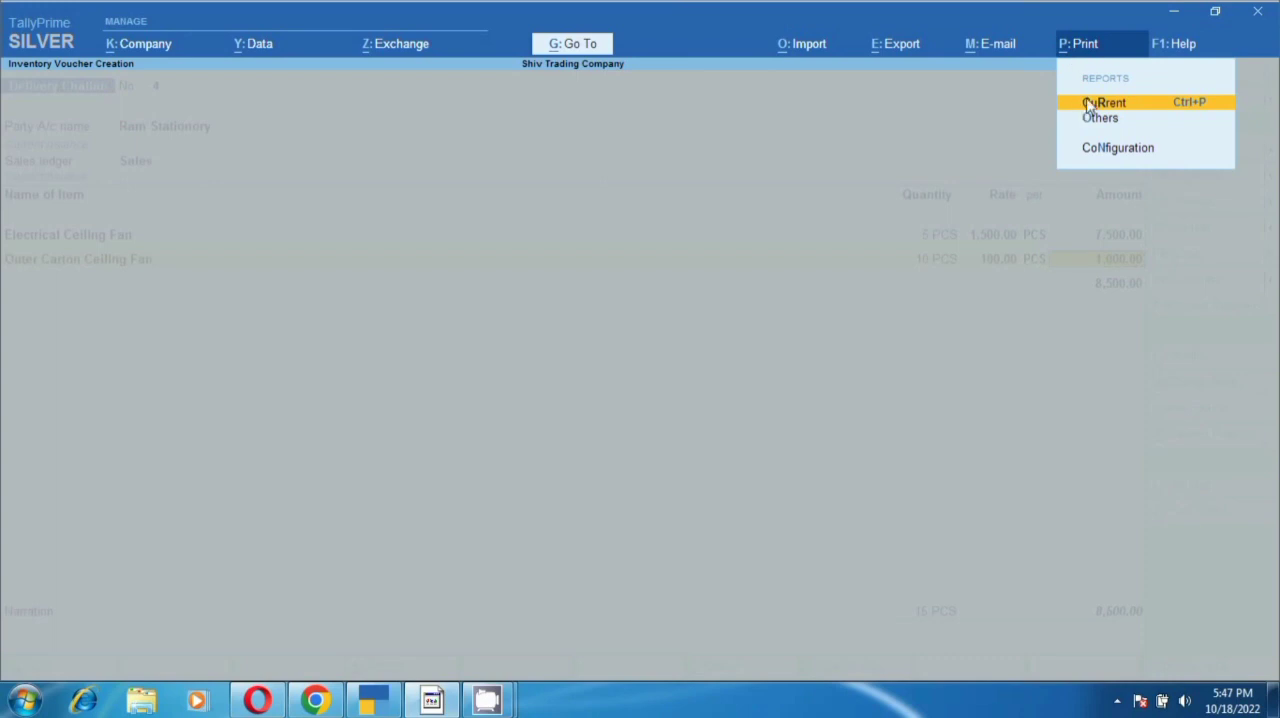
{"action": "left_click", "coordinate": [1084, 104]}
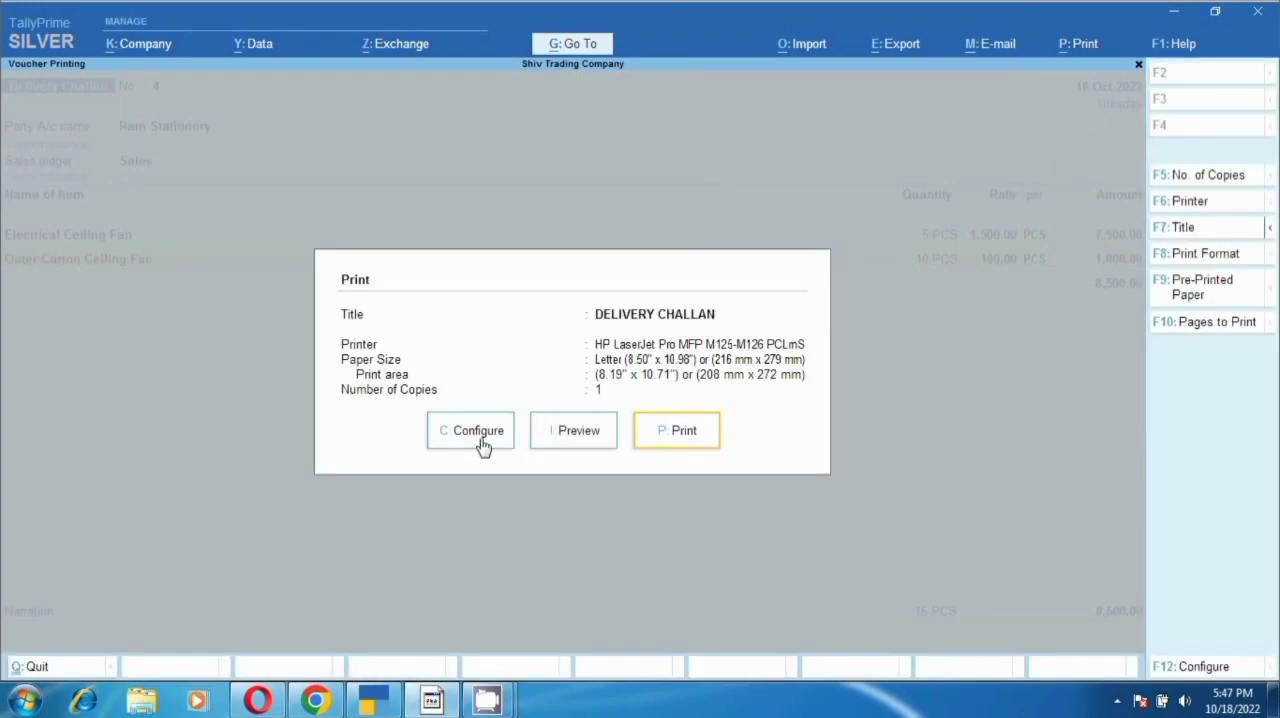
{"action": "left_click", "coordinate": [561, 448]}
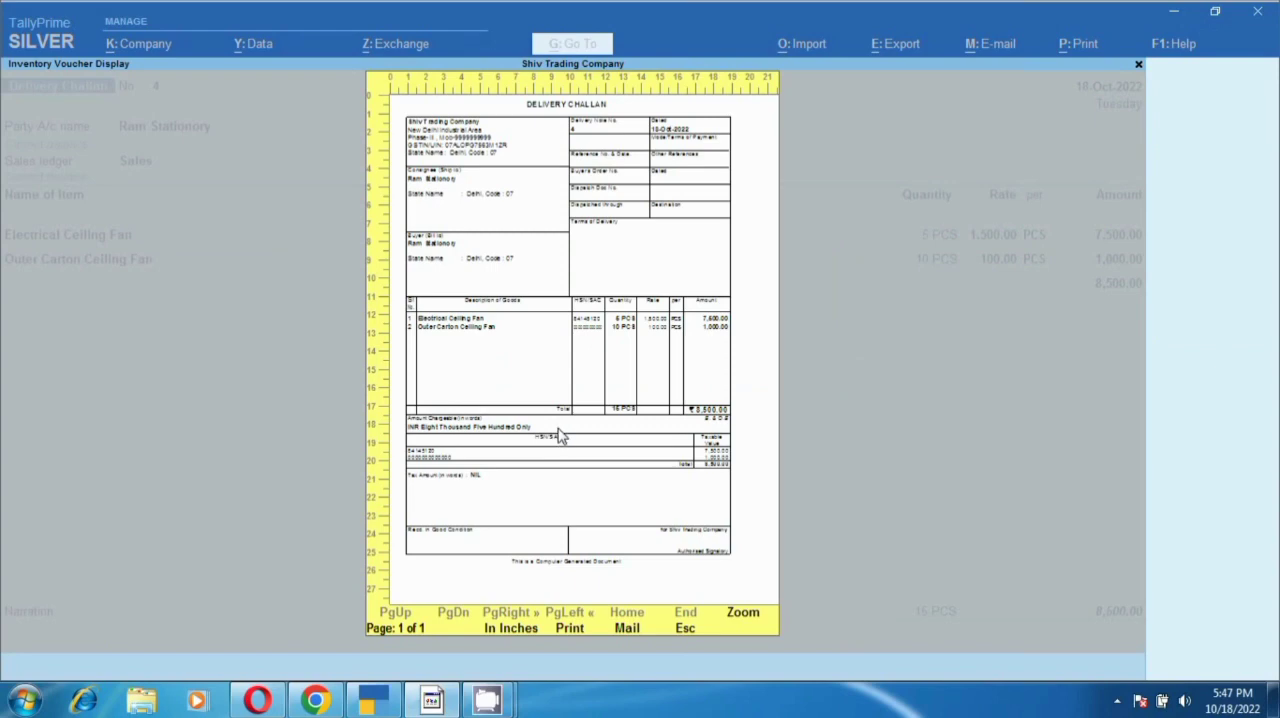
{"action": "left_click", "coordinate": [560, 437]}
{"action": "scroll", "coordinate": [310, 290], "scroll_direction": "down", "scroll_amount": 3}
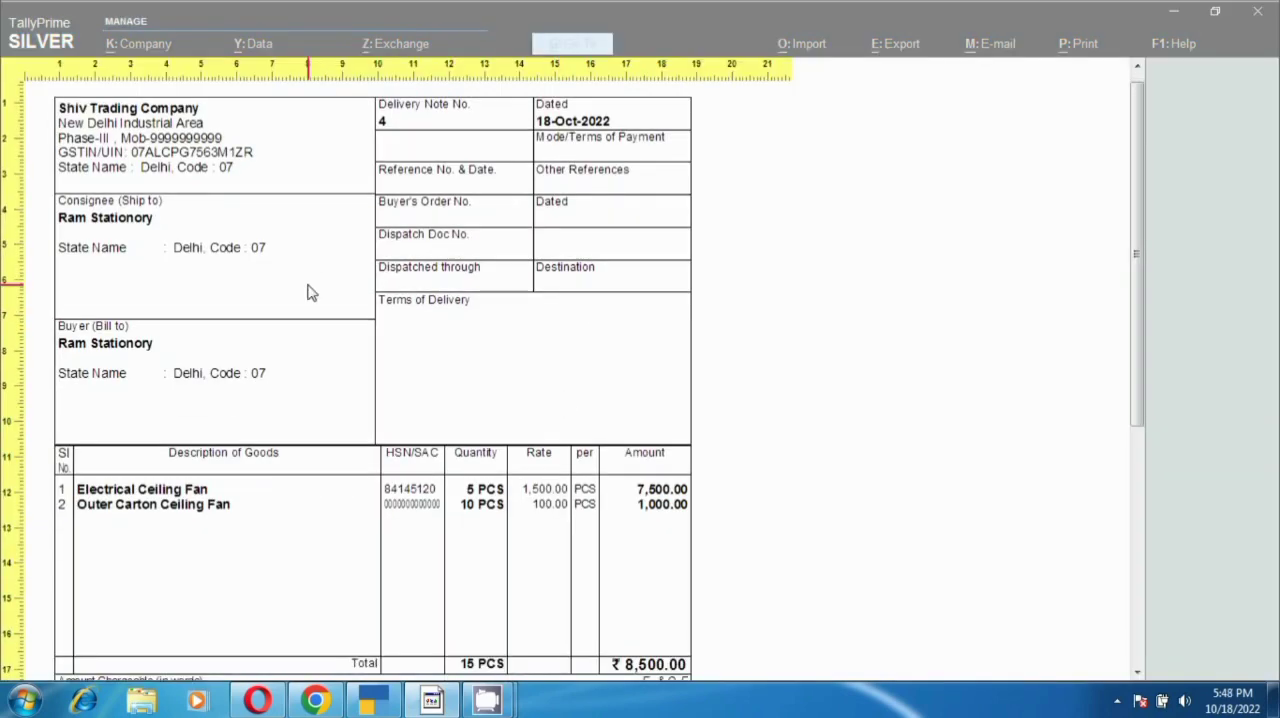
{"action": "scroll", "coordinate": [388, 395], "scroll_direction": "down", "scroll_amount": 2}
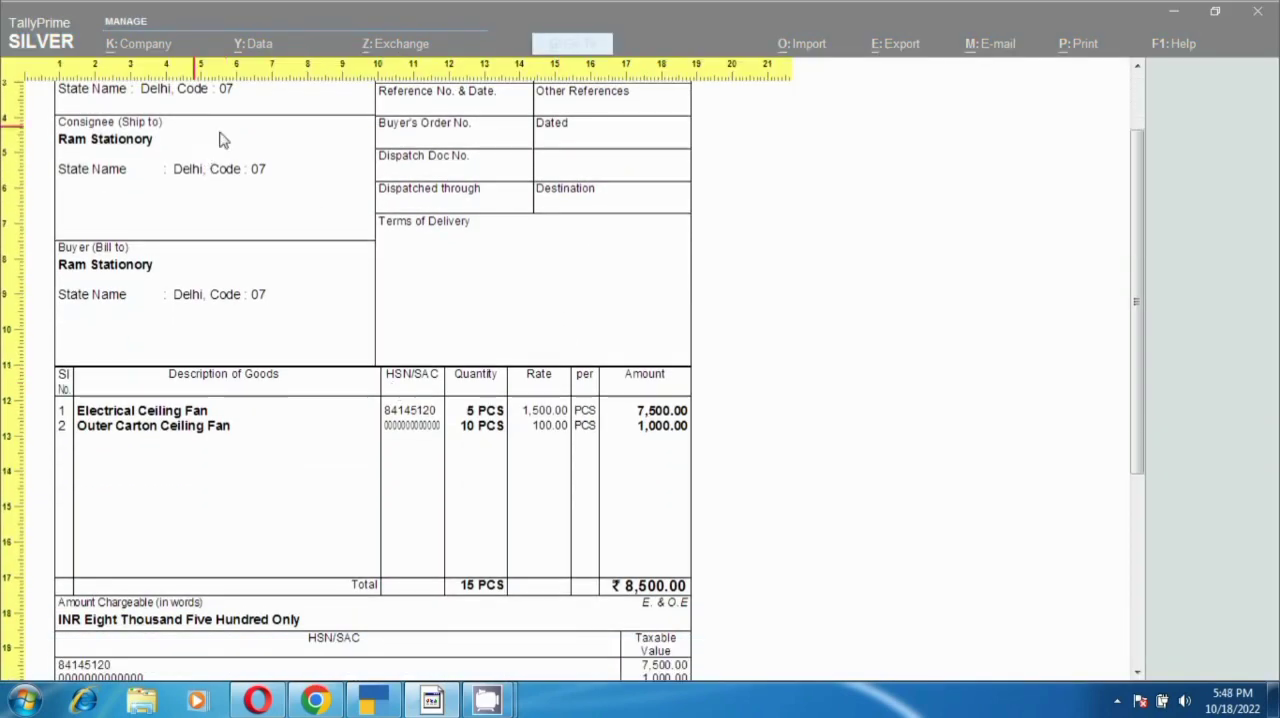
{"action": "scroll", "coordinate": [283, 262], "scroll_direction": "down", "scroll_amount": 2}
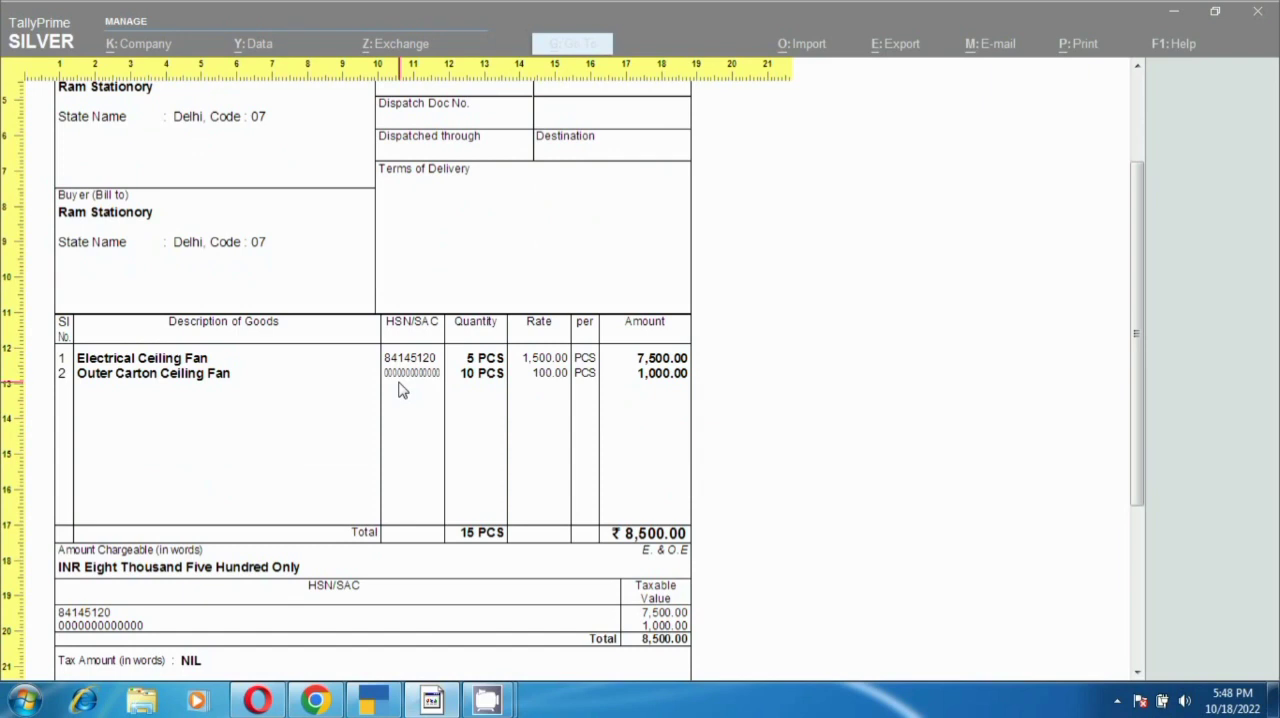
{"action": "key", "text": "Escape"}
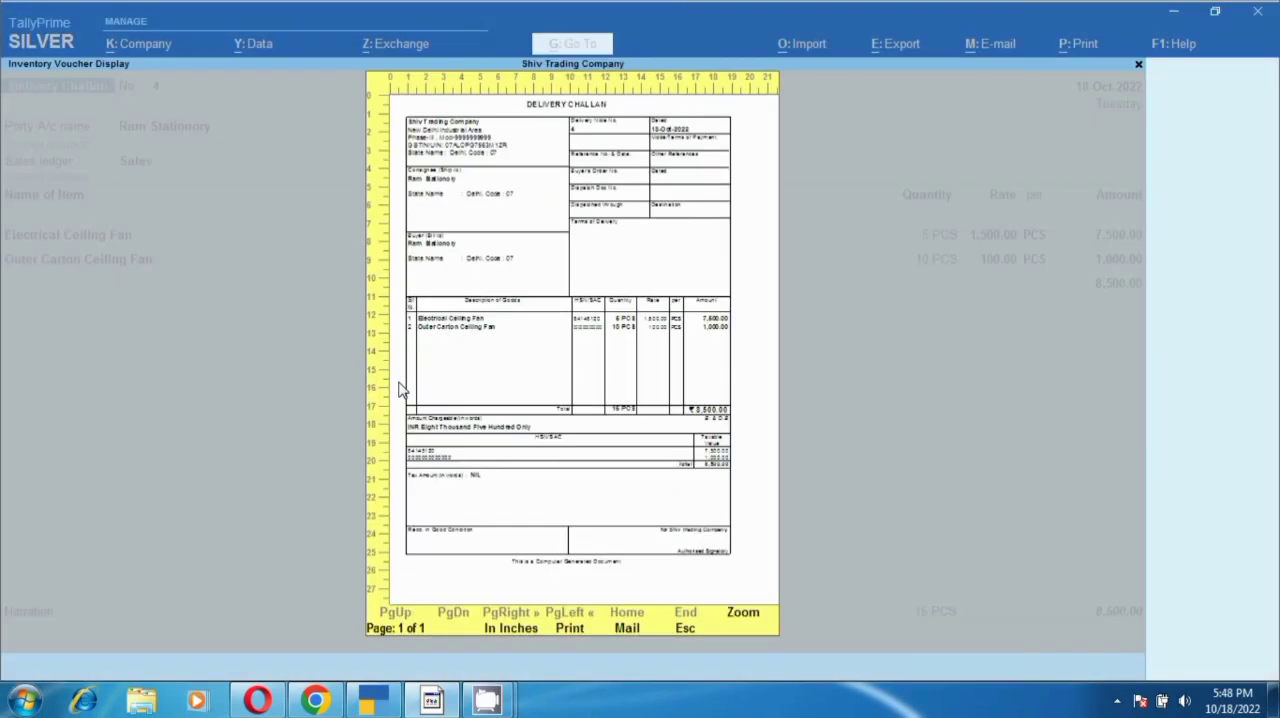
{"action": "key", "text": "Escape"}
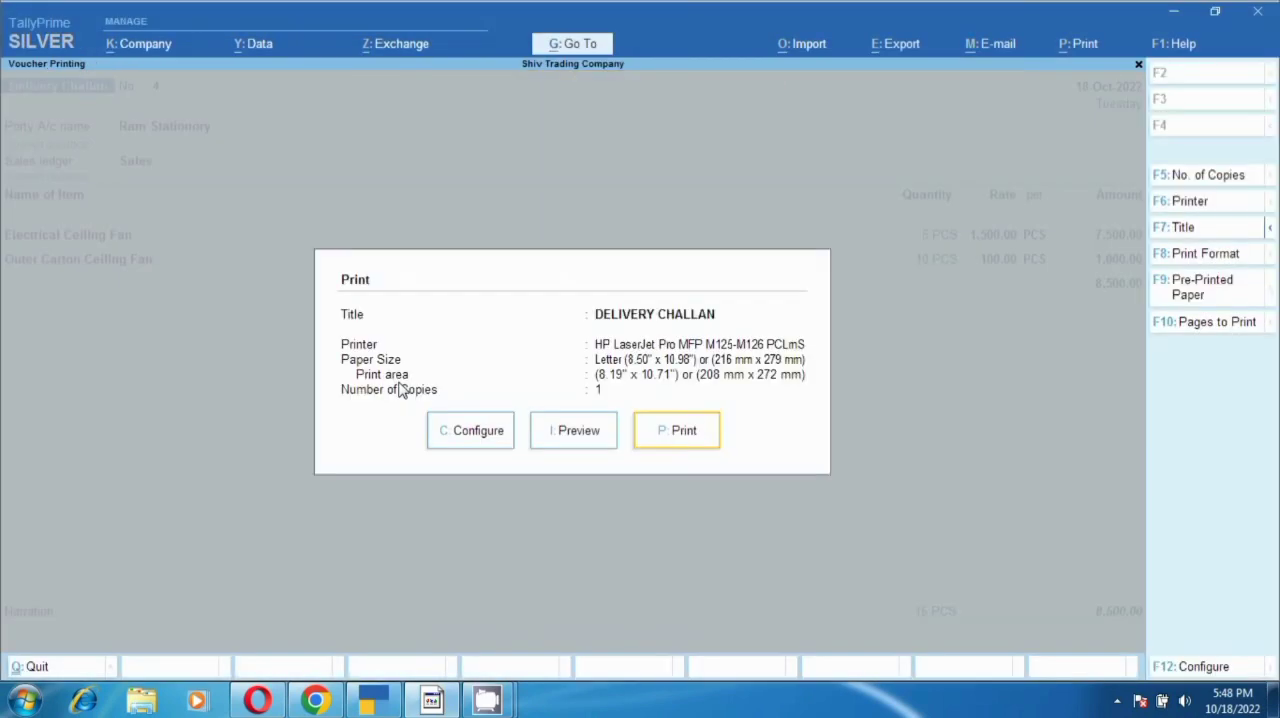
{"action": "key", "text": "Escape"}
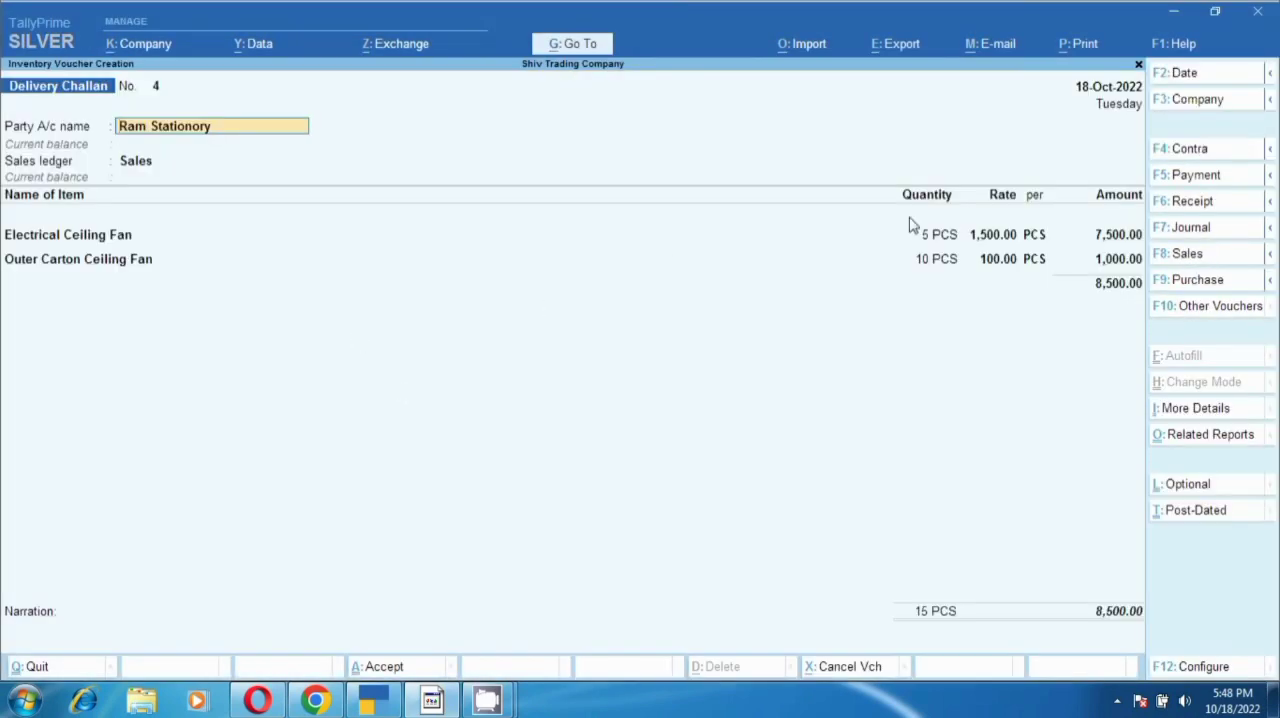
- Set Show HSN/SAC to No in the delivery challan's print configuration and accept the configuration
{"action": "left_click", "coordinate": [1080, 48]}
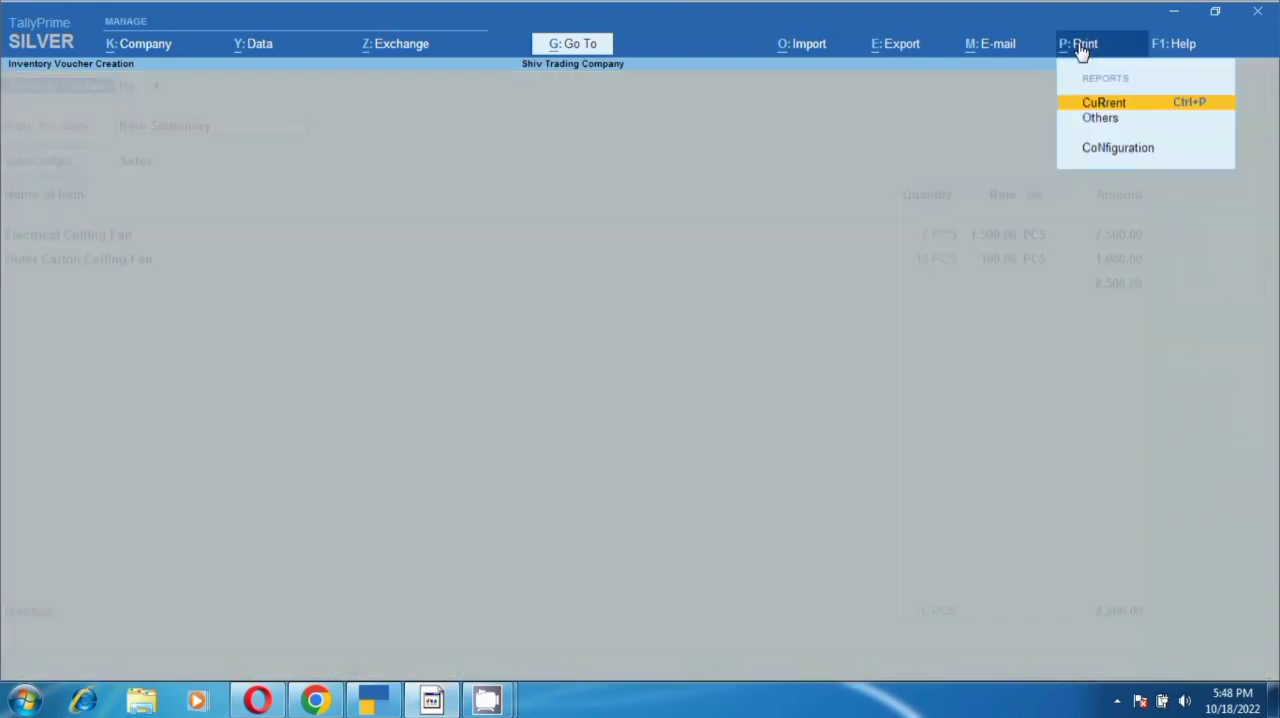
{"action": "left_click", "coordinate": [1107, 106]}
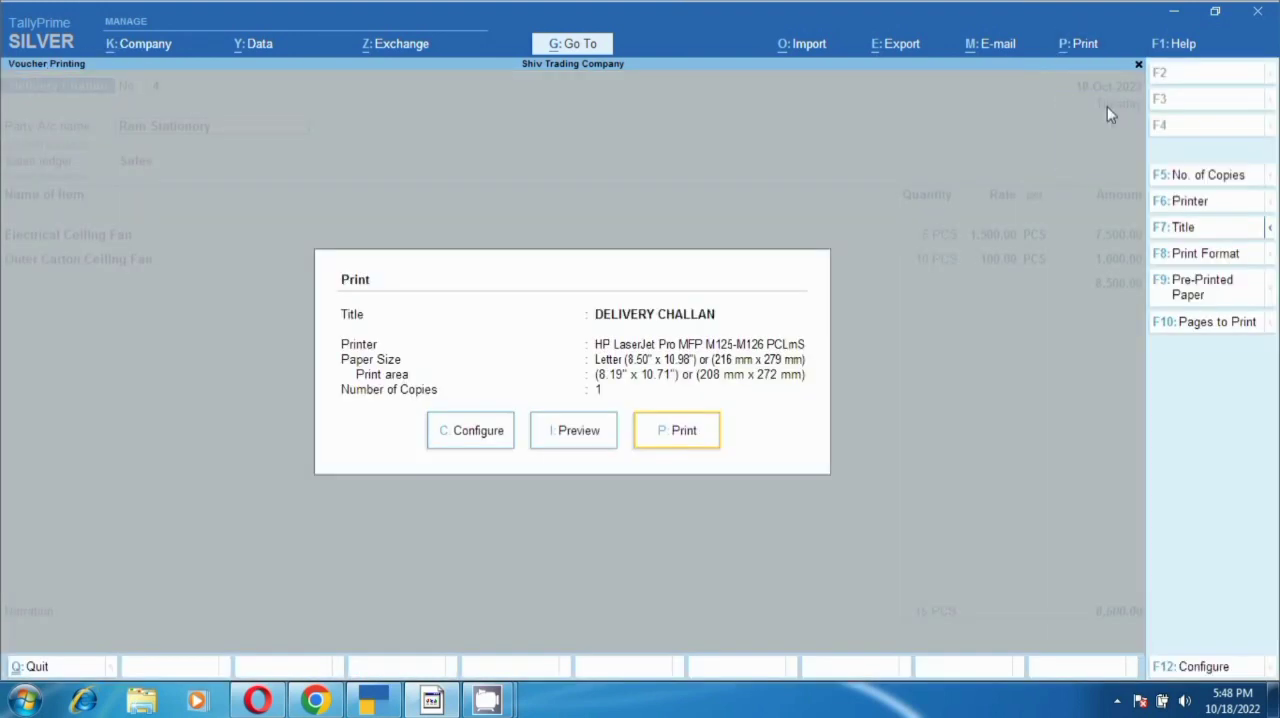
{"action": "left_click", "coordinate": [489, 441]}
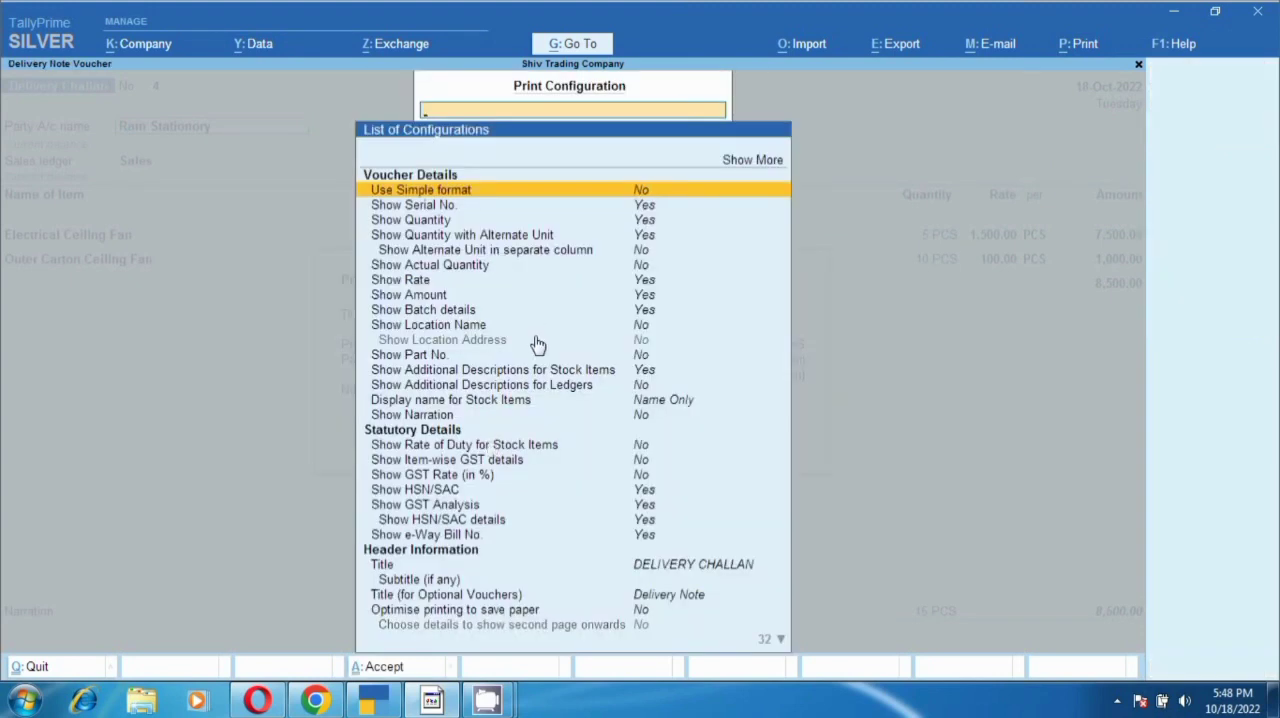
{"action": "left_click", "coordinate": [436, 432]}
{"action": "left_click", "coordinate": [400, 492]}
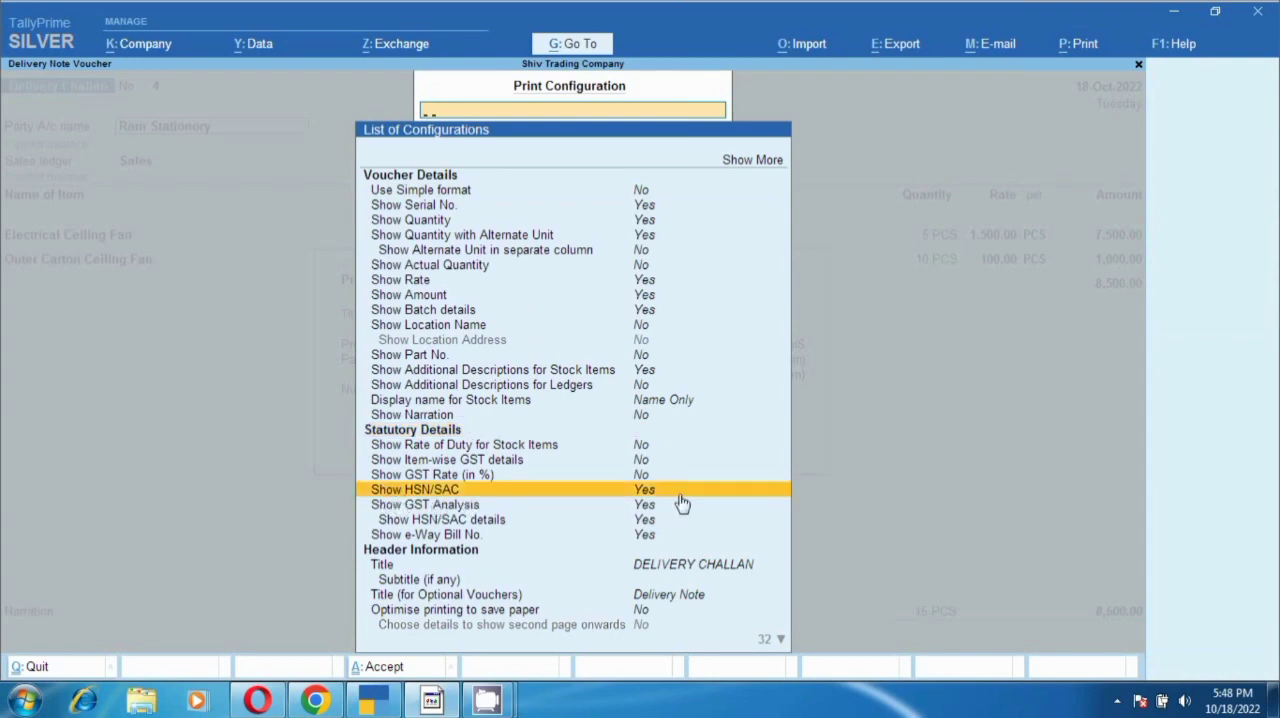
{"action": "type", "text": "N"}
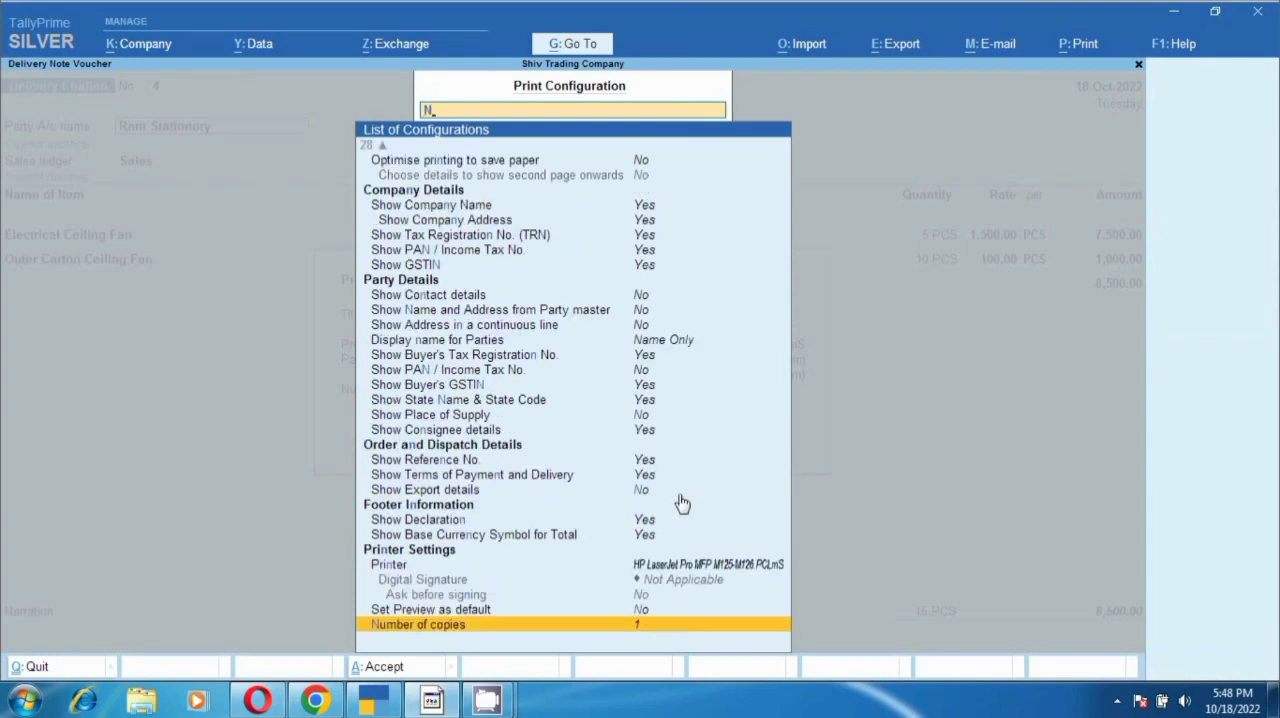
{"action": "left_click", "coordinate": [644, 210]}
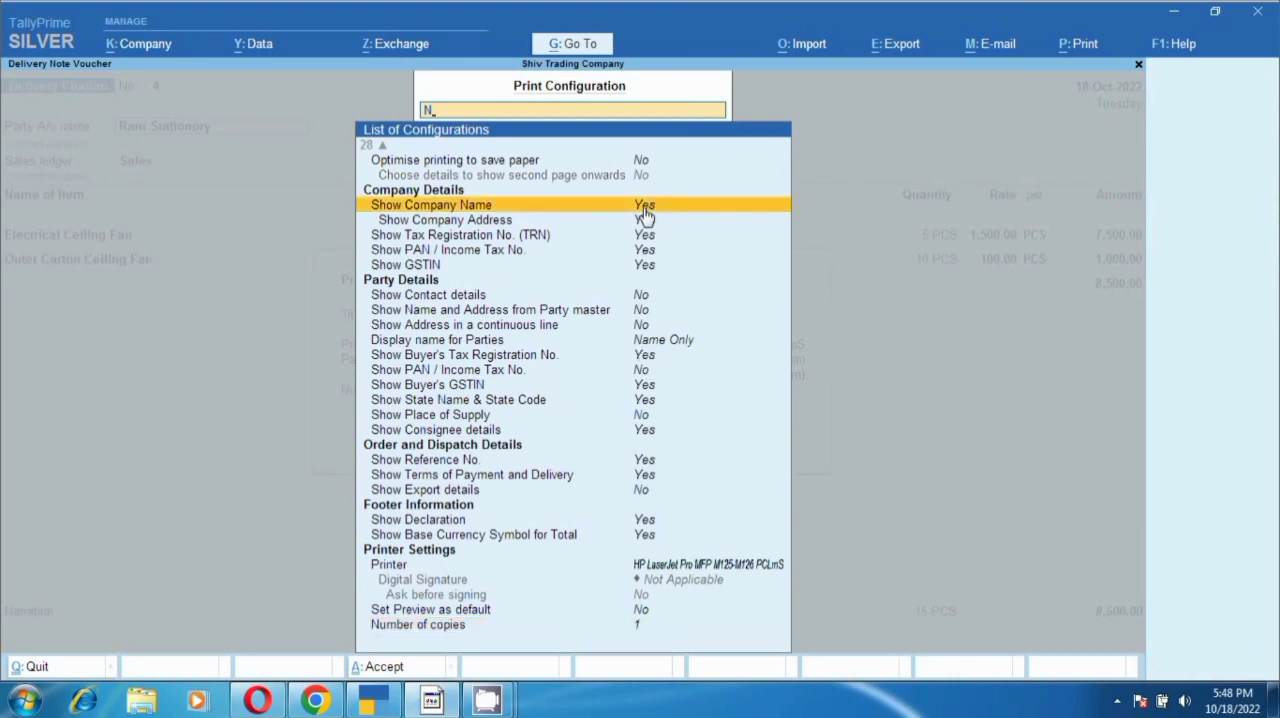
{"action": "key", "text": "Up"}
{"action": "key", "text": "Up"}
{"action": "key", "text": "Up"}
{"action": "key", "text": "Up"}
{"action": "key", "text": "Up"}
{"action": "key", "text": "Up"}
{"action": "key", "text": "Up"}
{"action": "key", "text": "Up"}
{"action": "key", "text": "Up"}
{"action": "key", "text": "Up"}
{"action": "key", "text": "Up"}
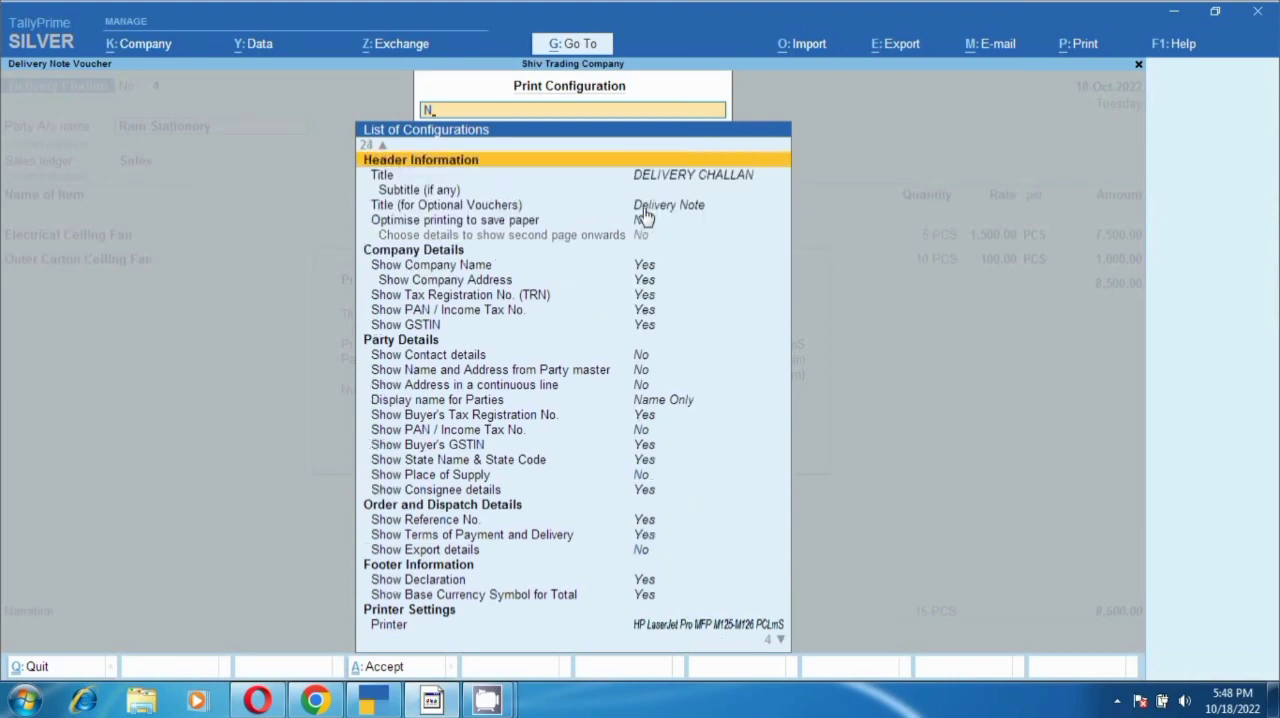
{"action": "key", "text": "Down"}
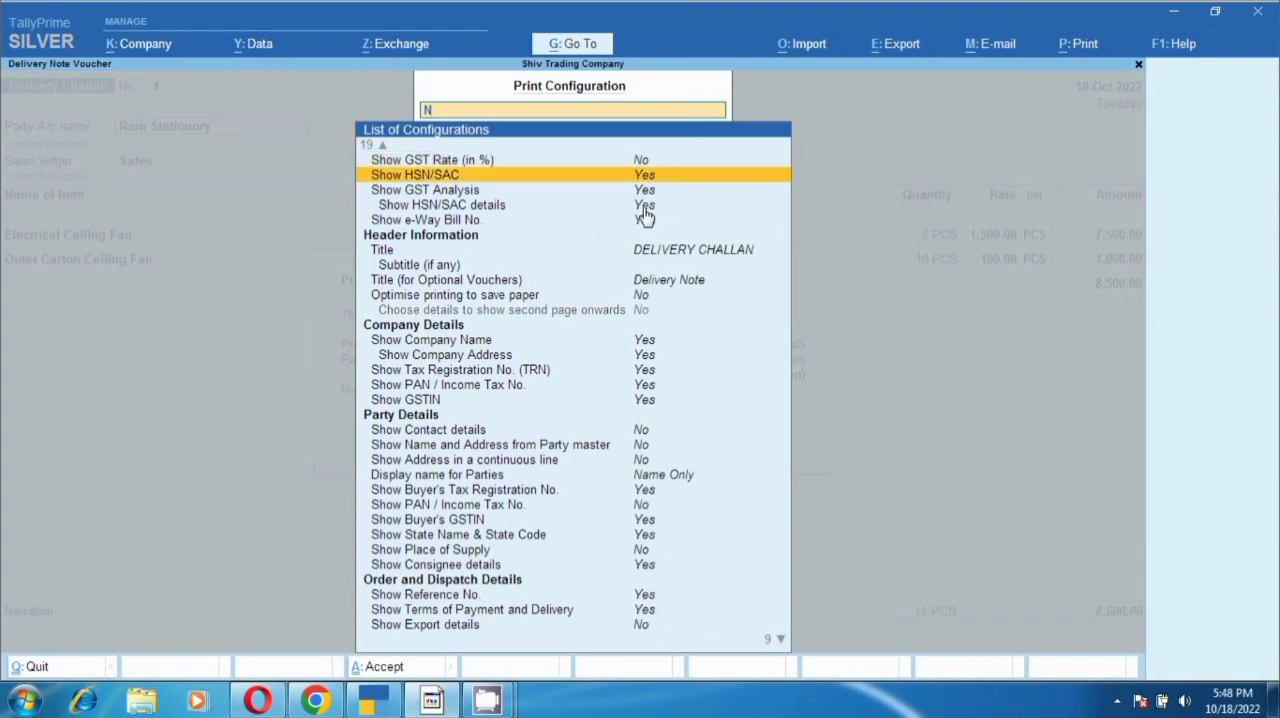
{"action": "key", "text": "Return"}
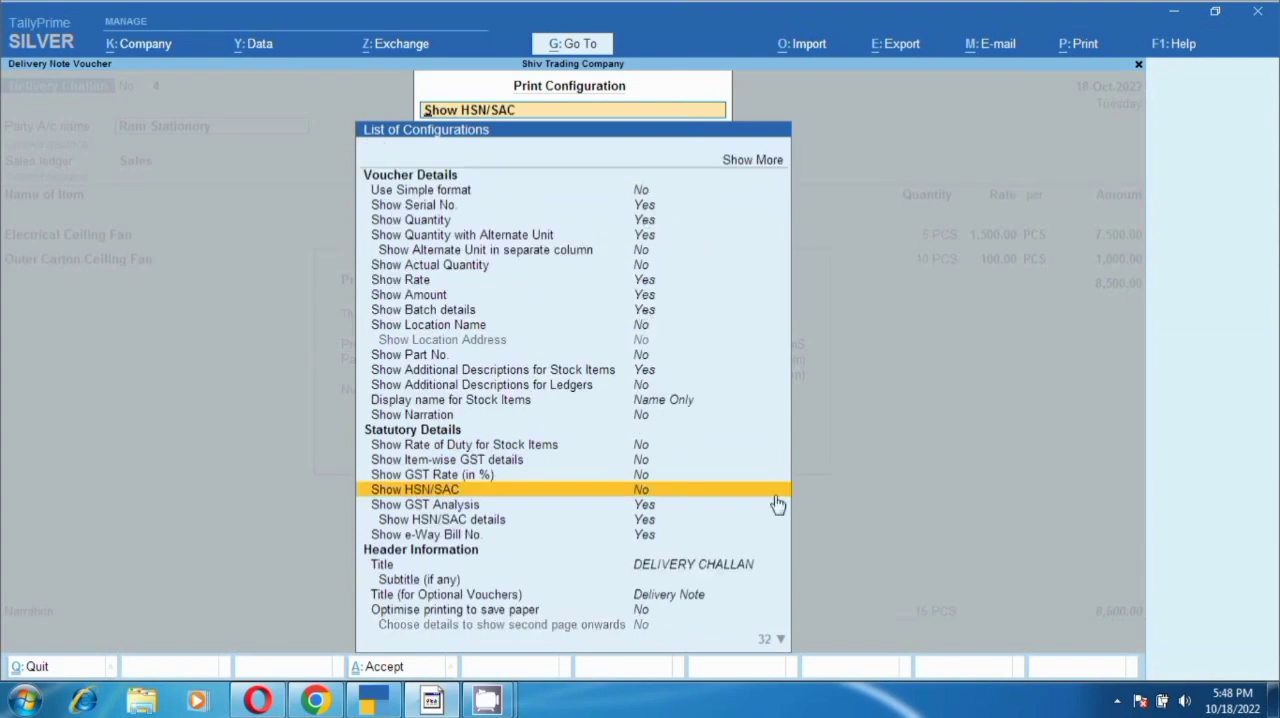
{"action": "key", "text": "ctrl+a"}
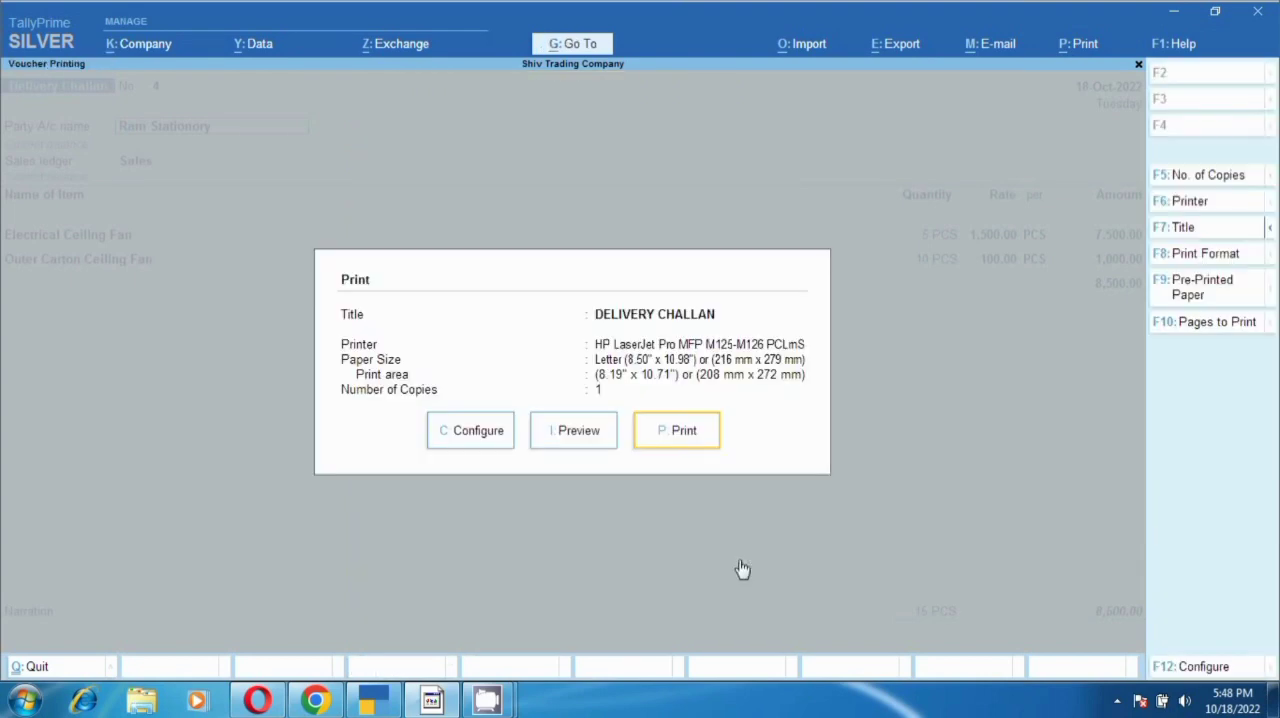
- Preview the delivery challan without the HSN/SAC column, examine the item table, and return to the print settings
{"action": "left_click", "coordinate": [568, 442]}
{"action": "left_click", "coordinate": [567, 444]}
{"action": "scroll", "coordinate": [562, 443], "scroll_direction": "down", "scroll_amount": 4}
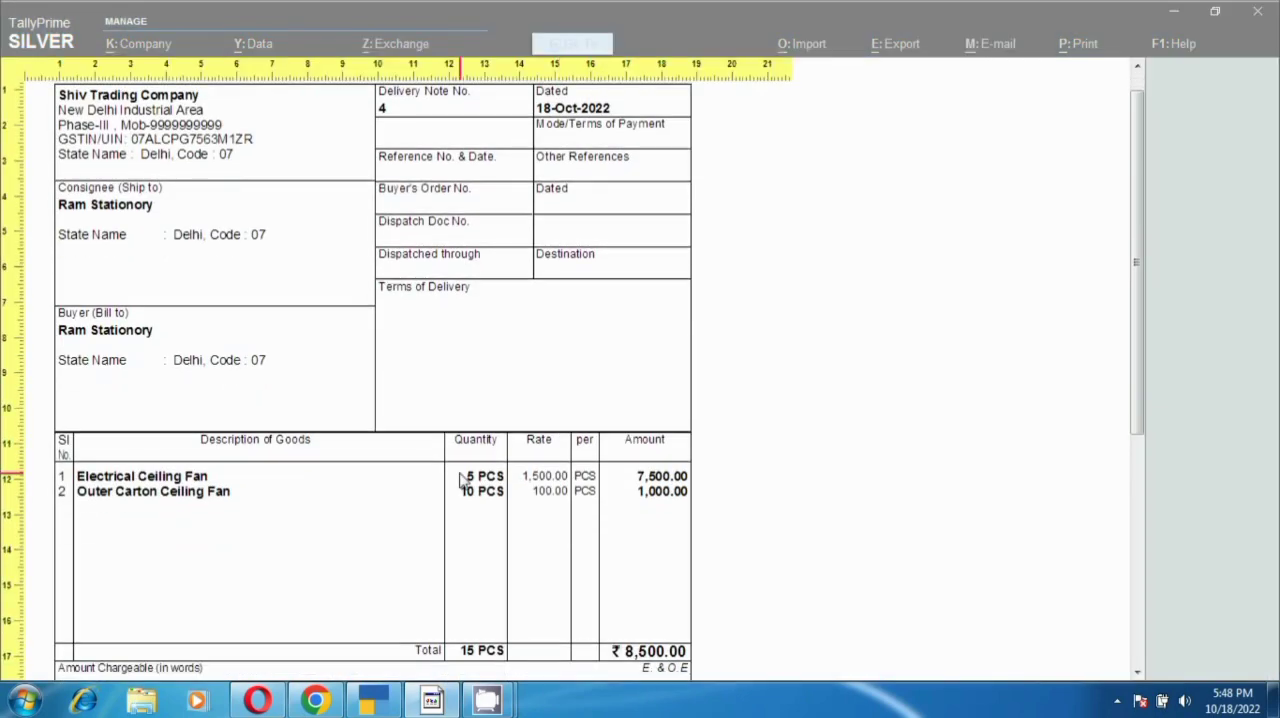
{"action": "scroll", "coordinate": [380, 400], "scroll_direction": "down", "scroll_amount": 2}
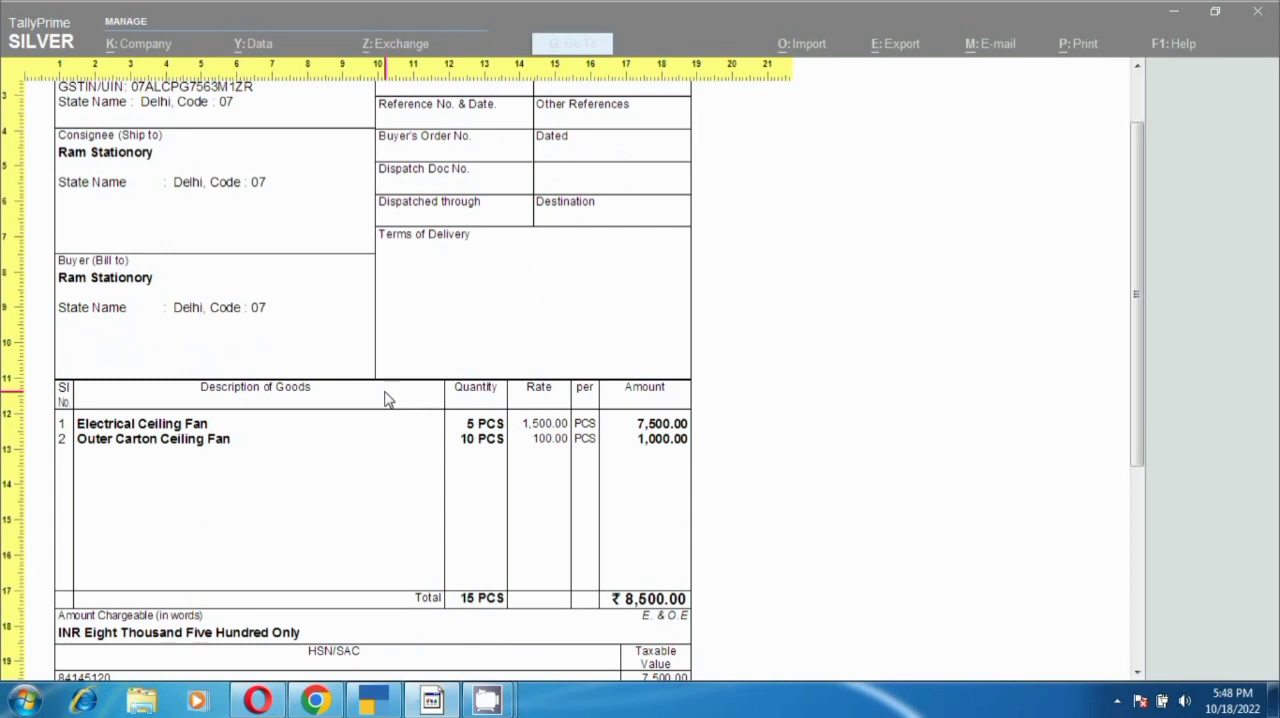
{"action": "left_click", "coordinate": [387, 398]}
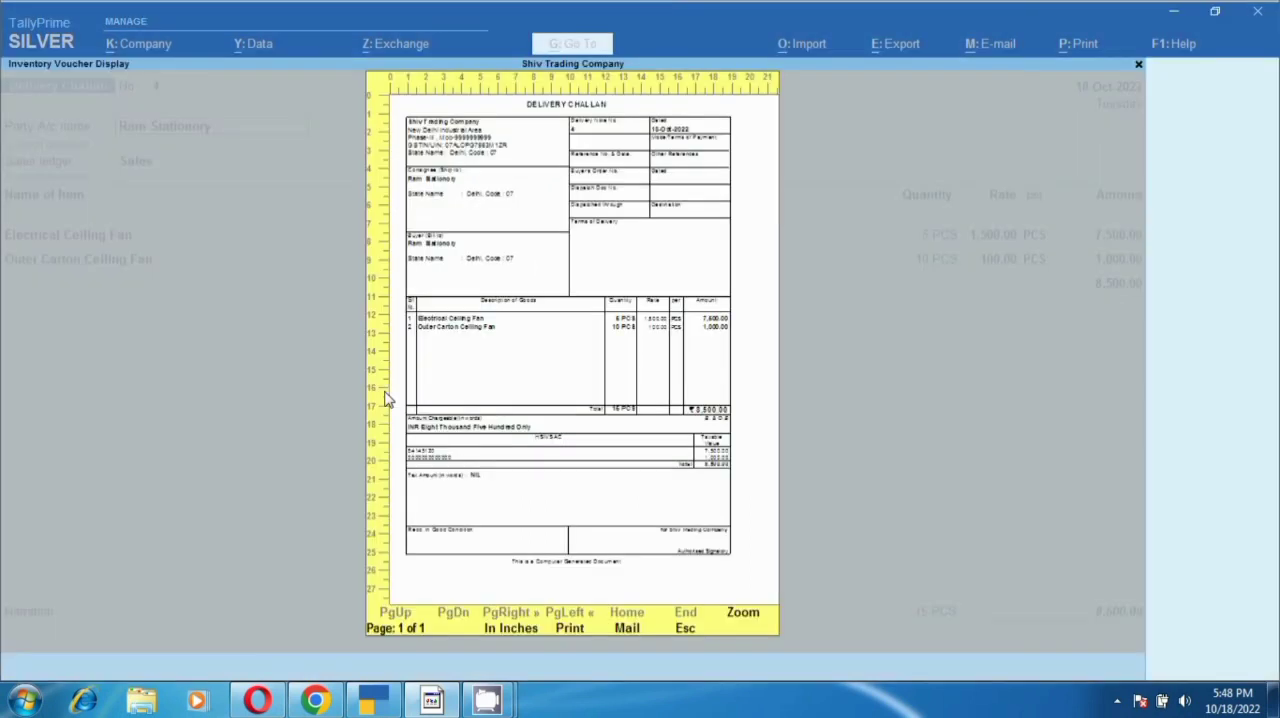
{"action": "key", "text": "Escape"}
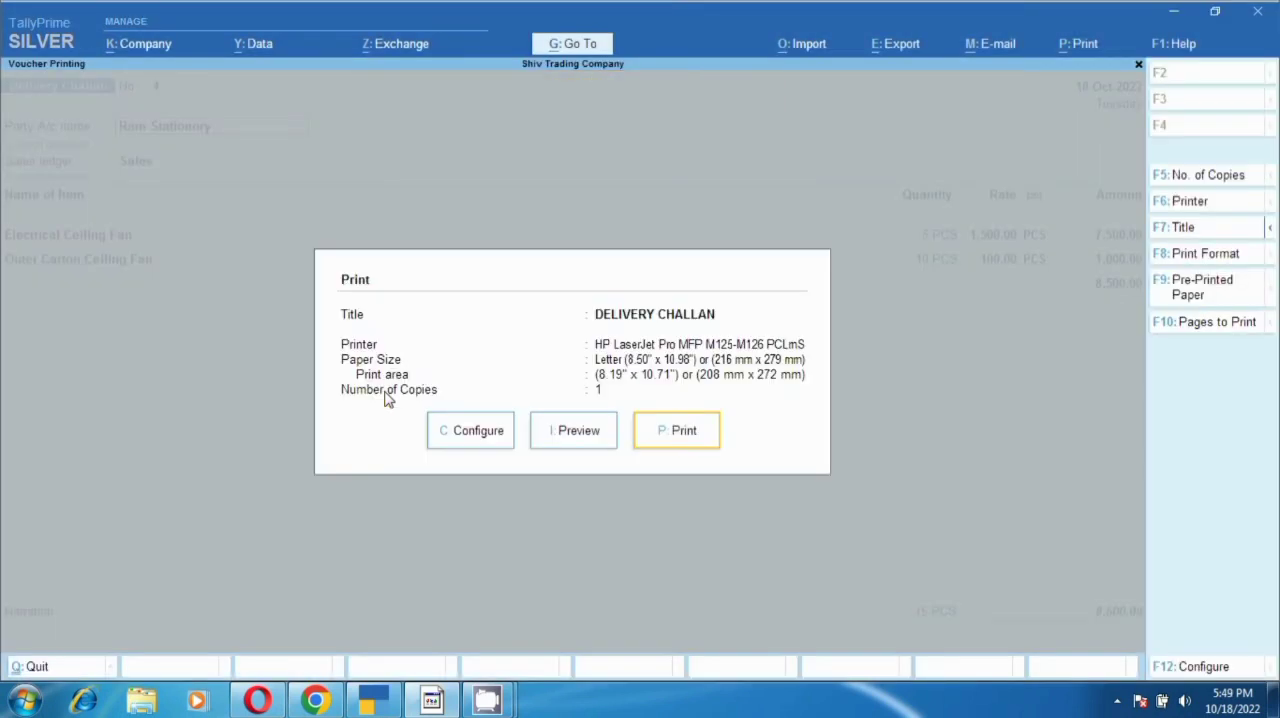
- Set Show HSN/SAC back to Yes in the delivery challan's print configuration and accept the configuration
{"action": "left_click", "coordinate": [478, 432]}
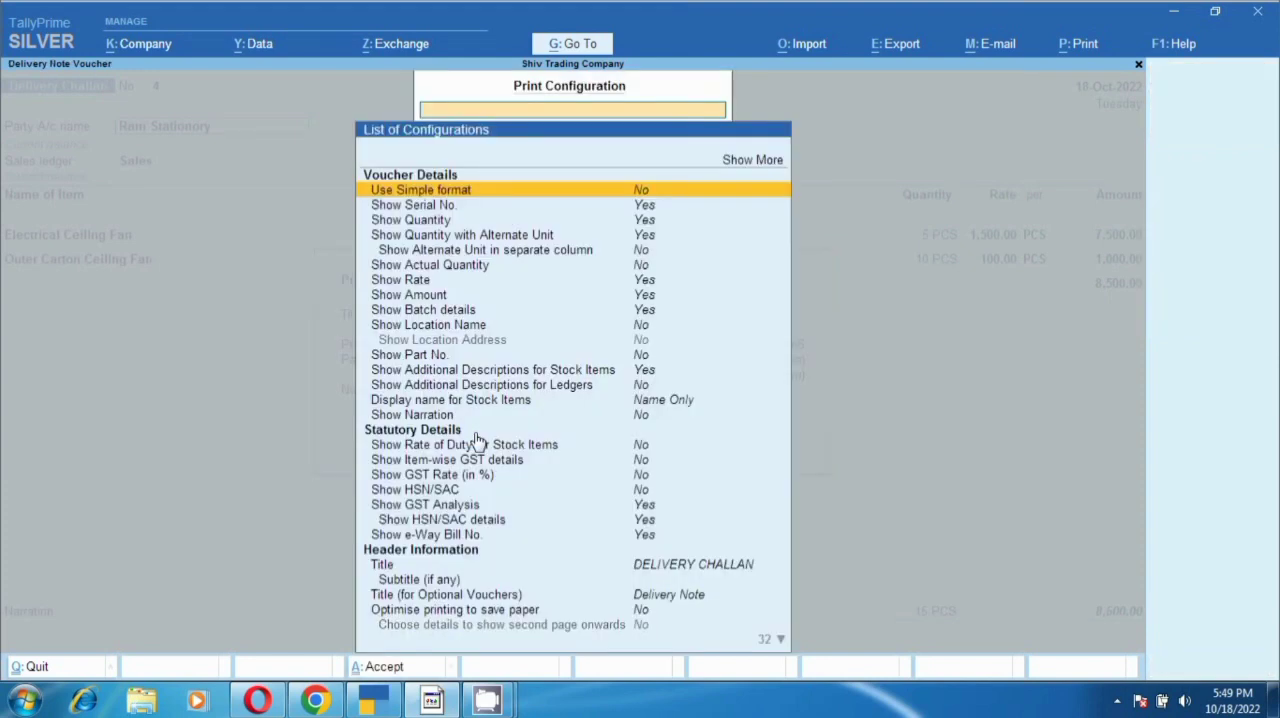
{"action": "left_click", "coordinate": [416, 432]}
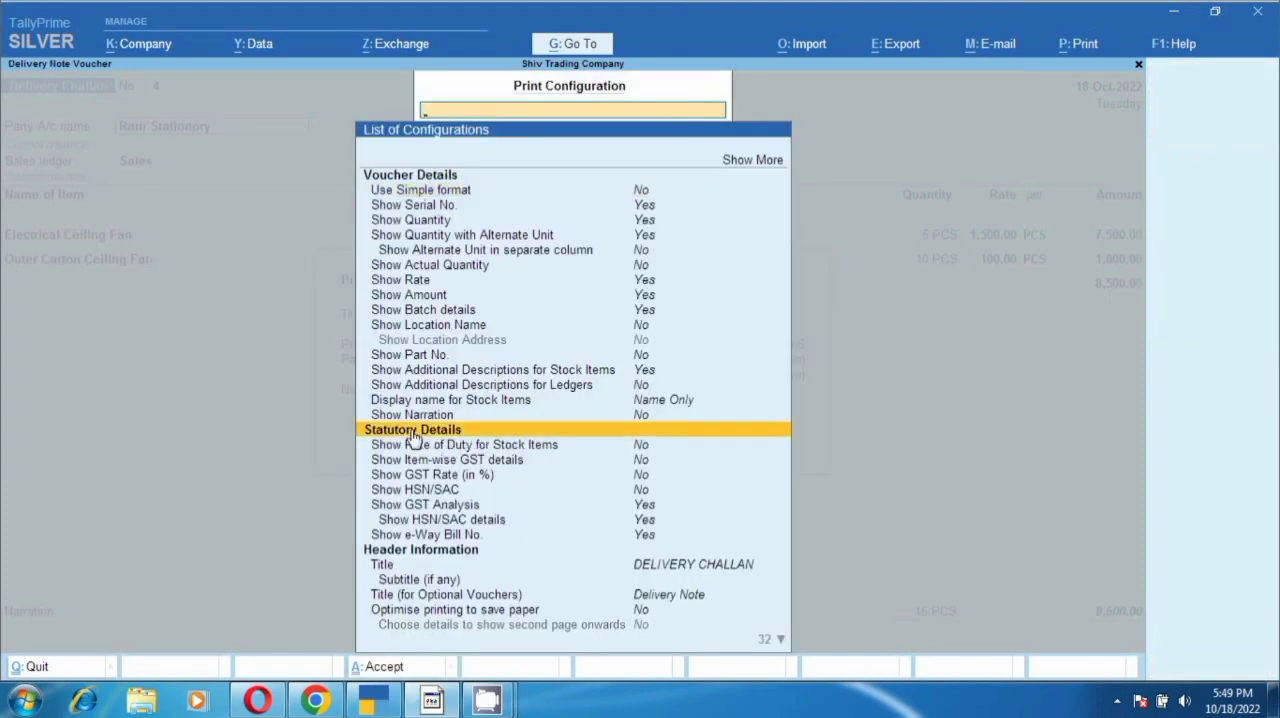
{"action": "left_click", "coordinate": [398, 491]}
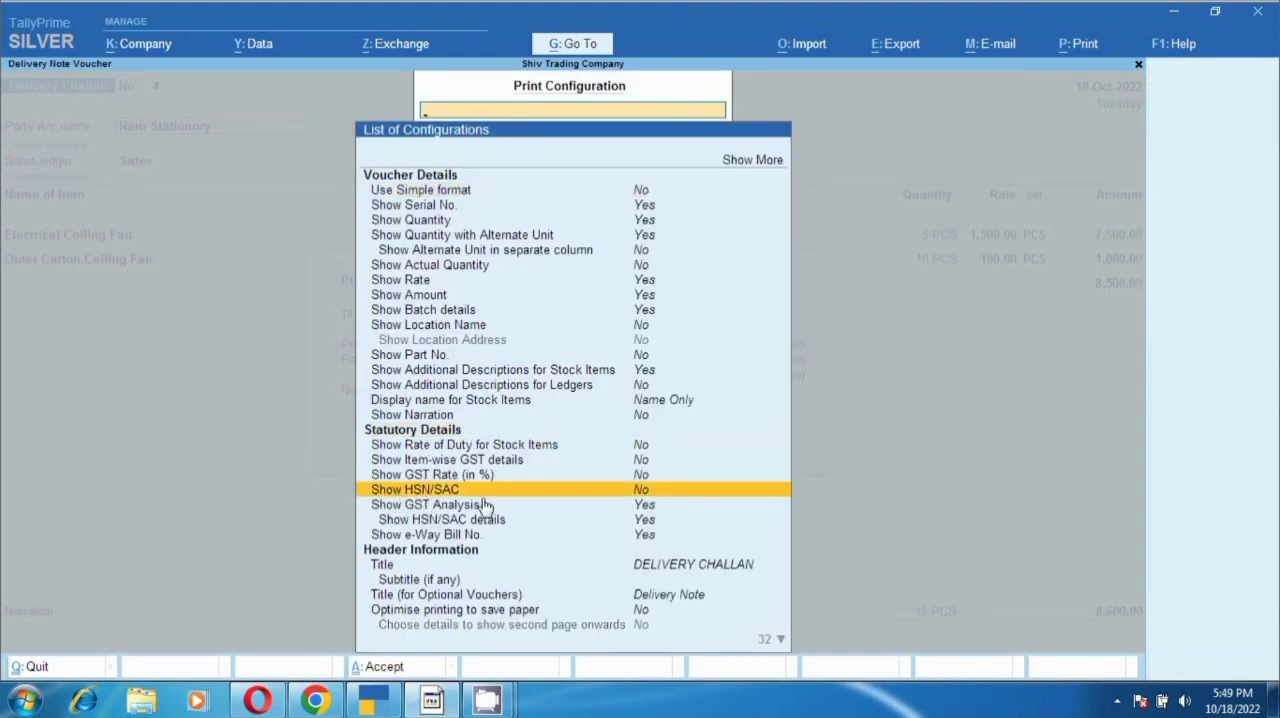
{"action": "key", "text": "Return"}
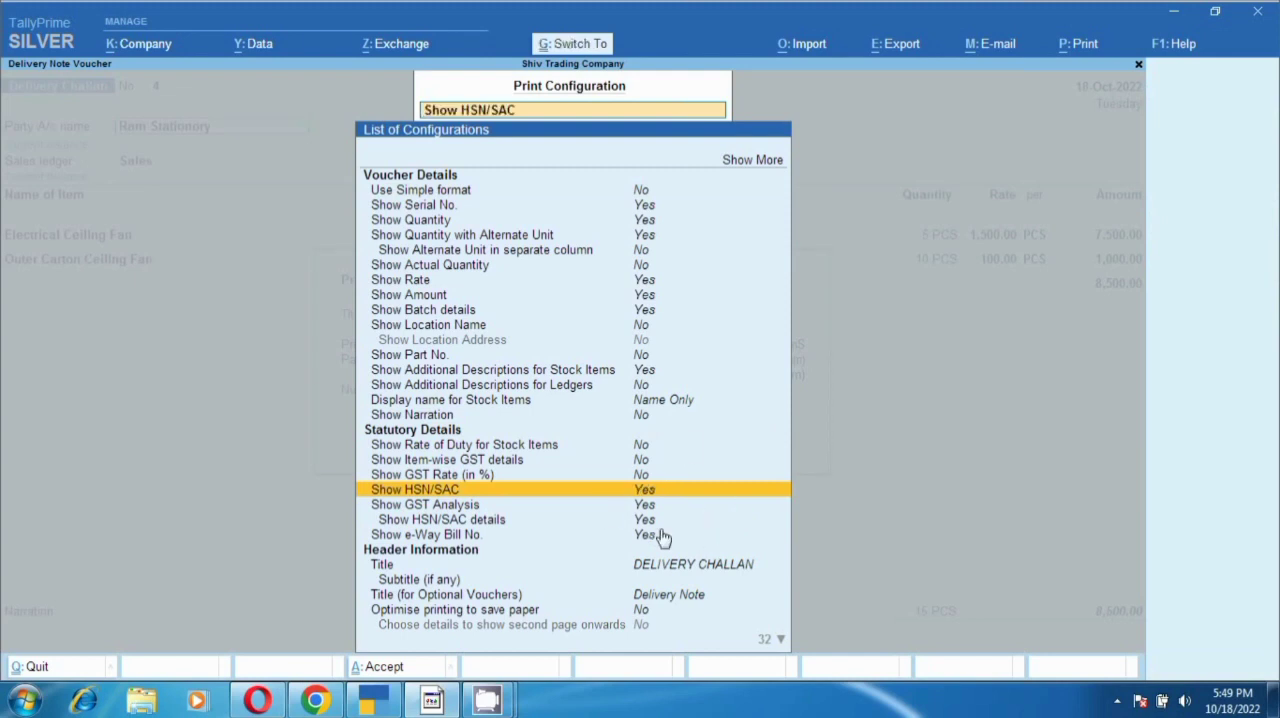
{"action": "key", "text": "ctrl+a"}
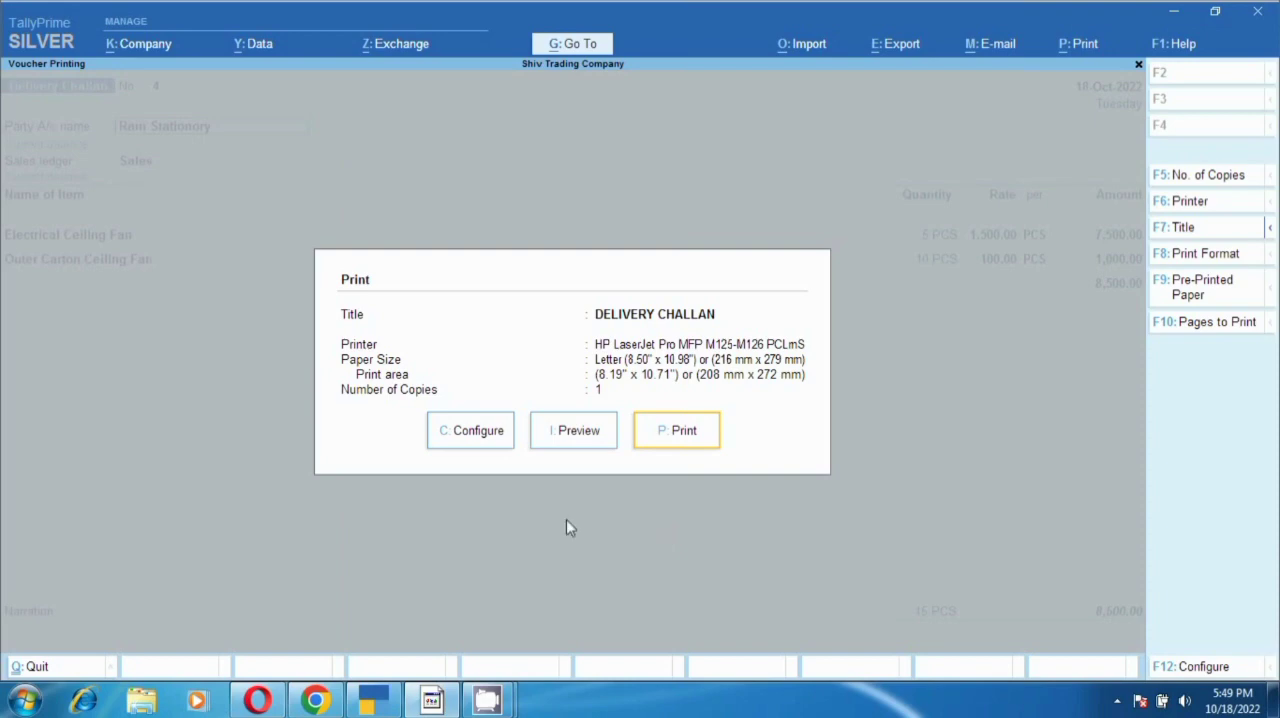
- Recheck the print configuration, then preview the delivery challan enlarged and examine its HSN/SAC column, items and totals
{"action": "left_click", "coordinate": [488, 434]}
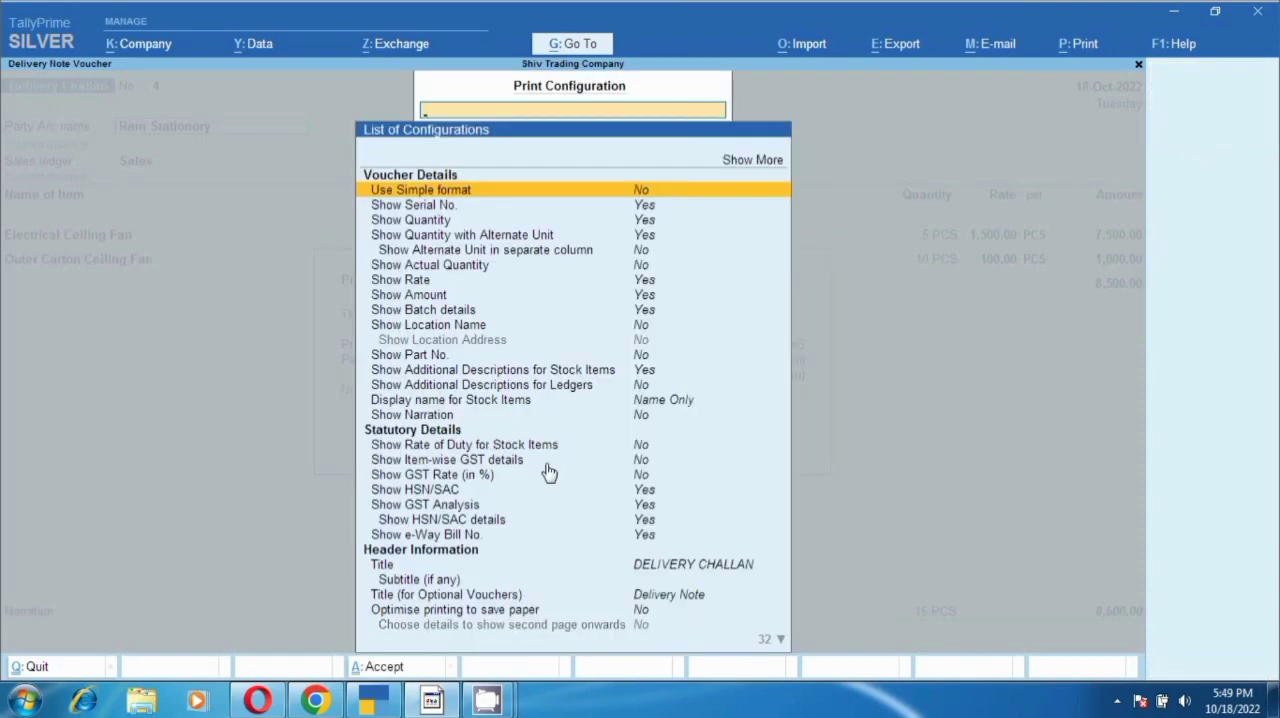
{"action": "key", "text": "ctrl+a"}
{"action": "left_click", "coordinate": [590, 436]}
{"action": "left_click", "coordinate": [590, 452]}
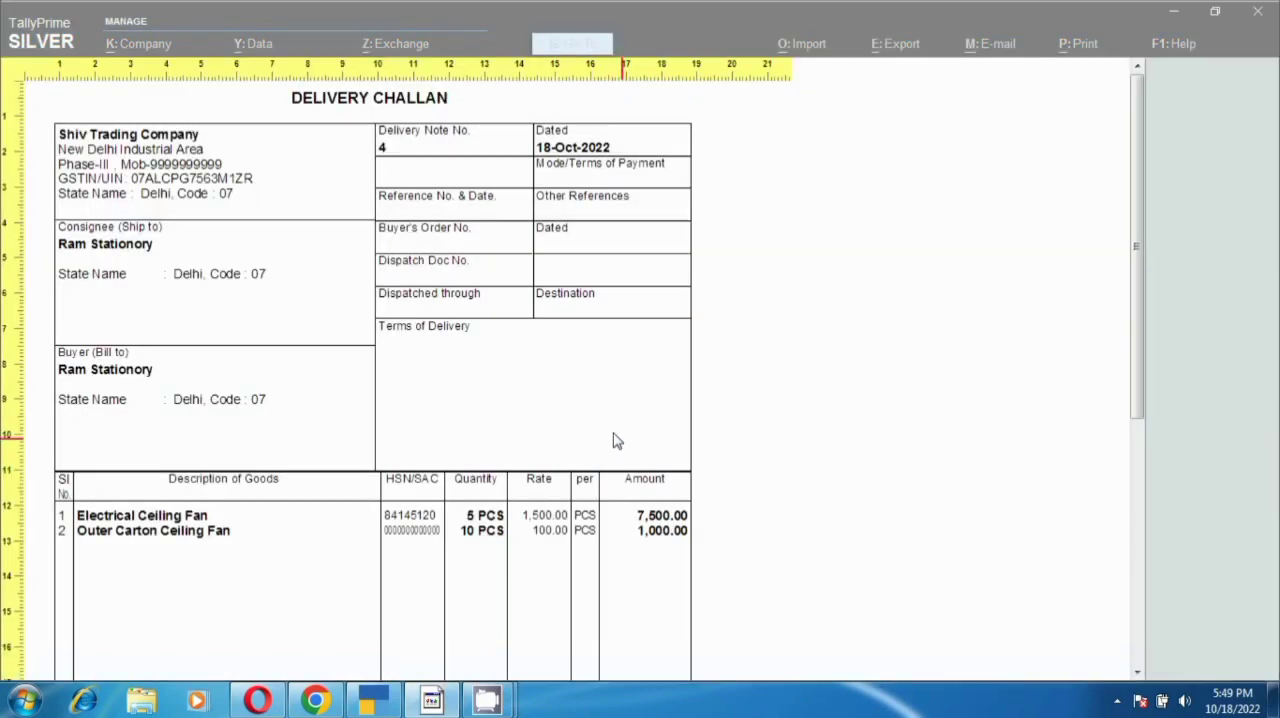
{"action": "scroll", "coordinate": [614, 437], "scroll_direction": "down", "scroll_amount": 2}
{"action": "scroll", "coordinate": [614, 440], "scroll_direction": "up", "scroll_amount": 2}
{"action": "scroll", "coordinate": [449, 323], "scroll_direction": "down", "scroll_amount": 1}
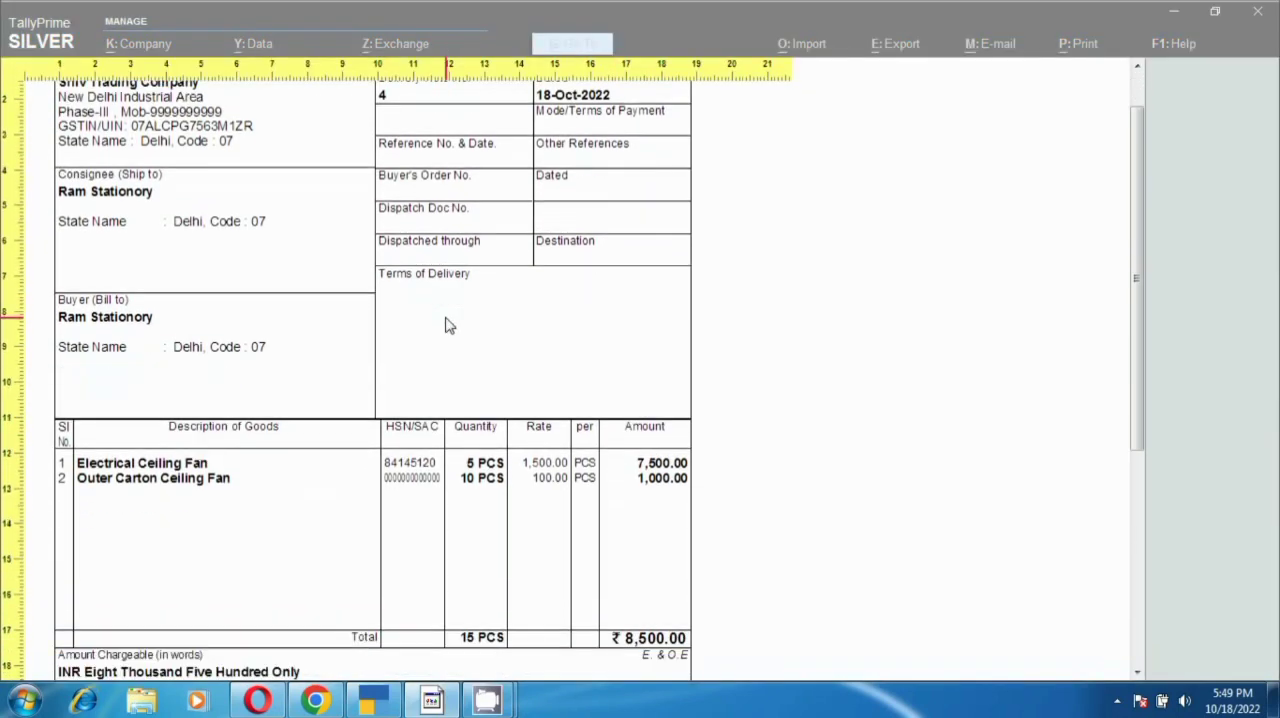
{"action": "scroll", "coordinate": [423, 366], "scroll_direction": "down", "scroll_amount": 1}
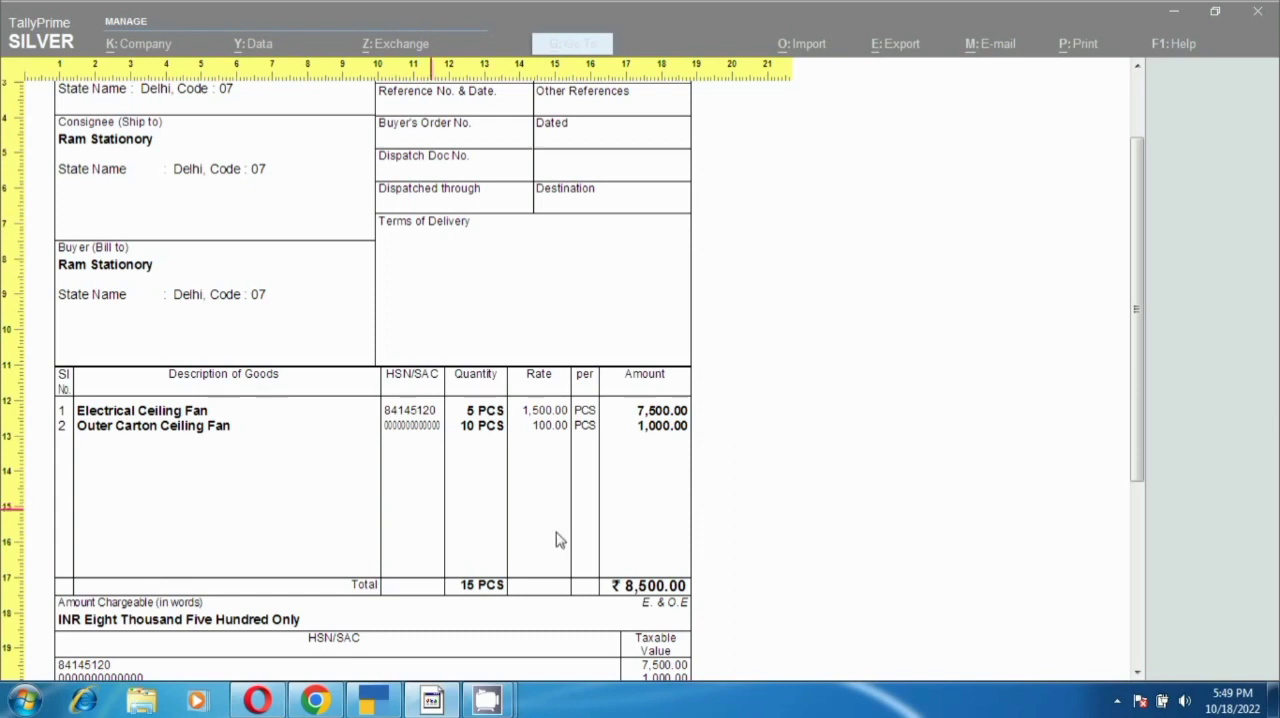
{"action": "left_click", "coordinate": [1117, 699]}
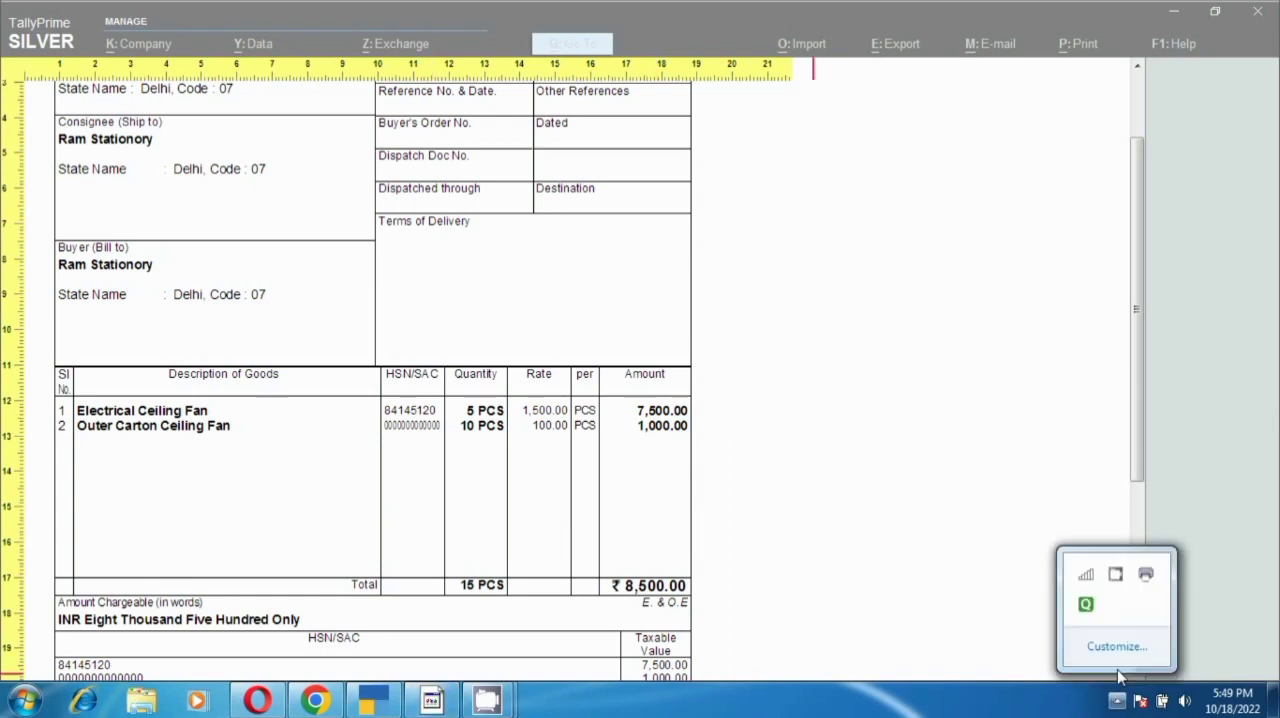
{"action": "right_click", "coordinate": [1118, 579]}
{"action": "left_click", "coordinate": [1163, 537]}
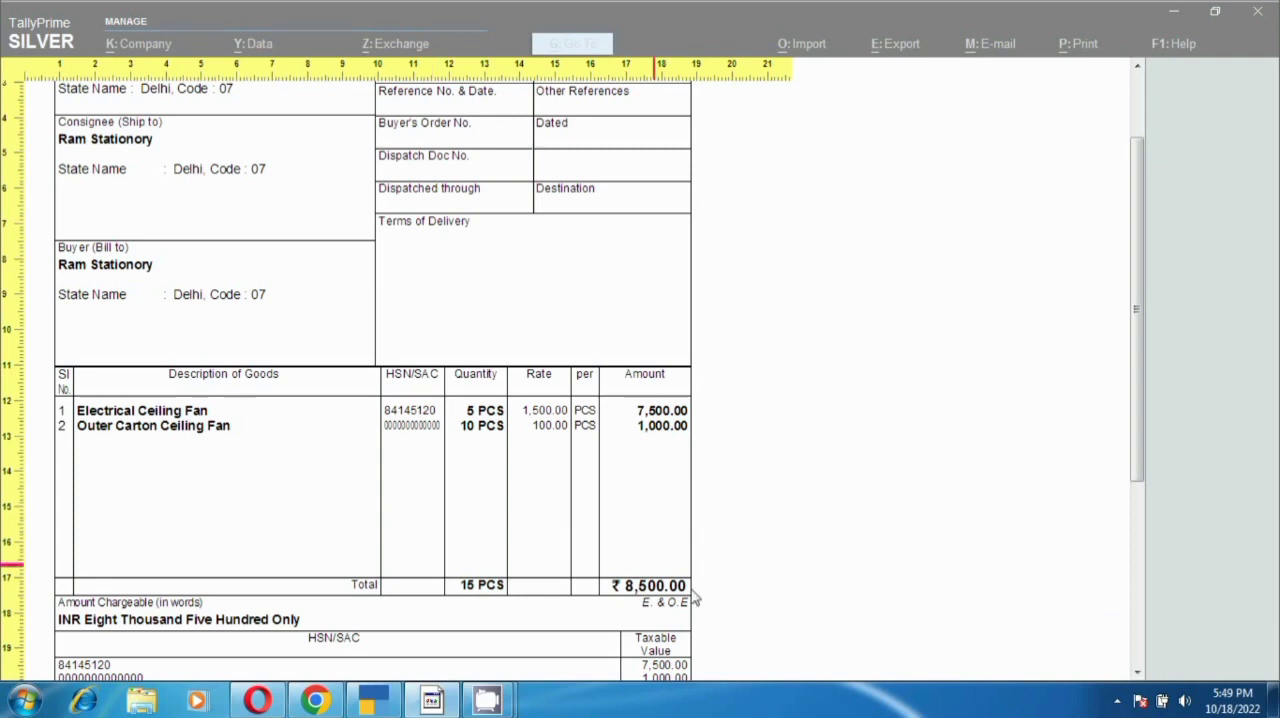
{"action": "left_click", "coordinate": [1117, 699]}
{"action": "right_click", "coordinate": [1117, 578]}
{"action": "left_click", "coordinate": [1163, 537]}
{"action": "left_click", "coordinate": [1117, 699]}
{"action": "right_click", "coordinate": [1120, 586]}
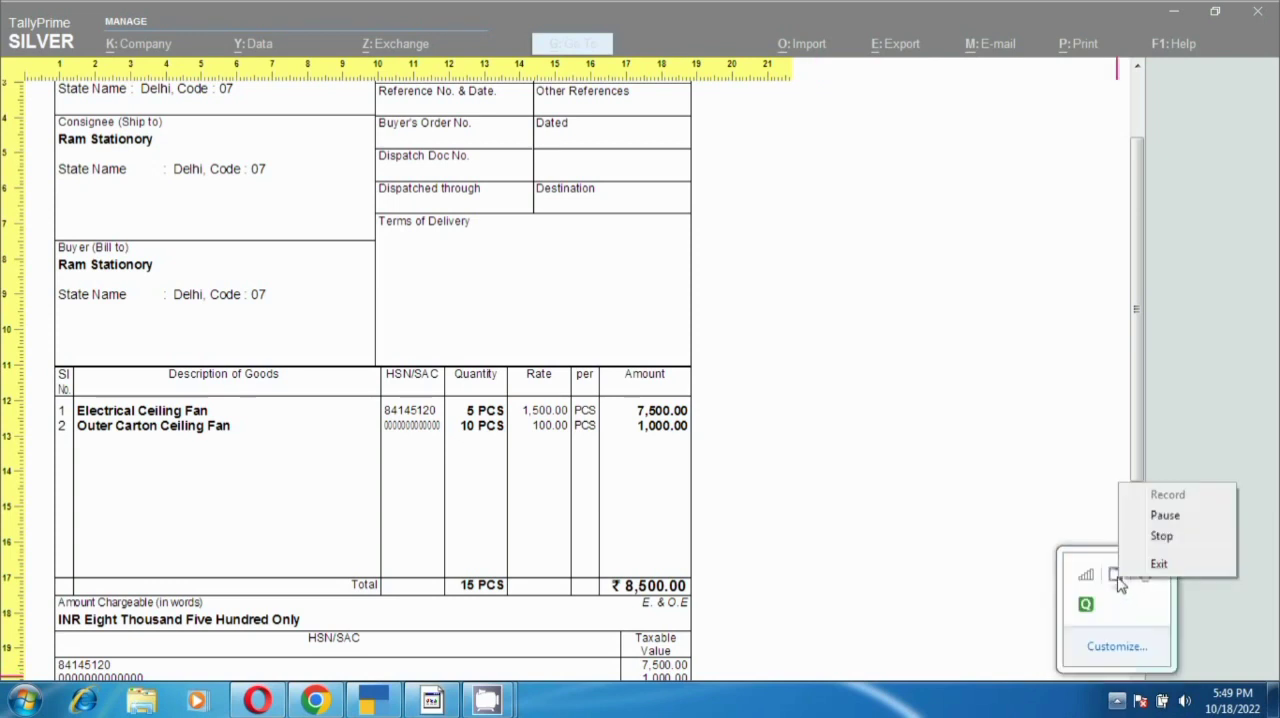
{"action": "left_click", "coordinate": [1163, 537]}
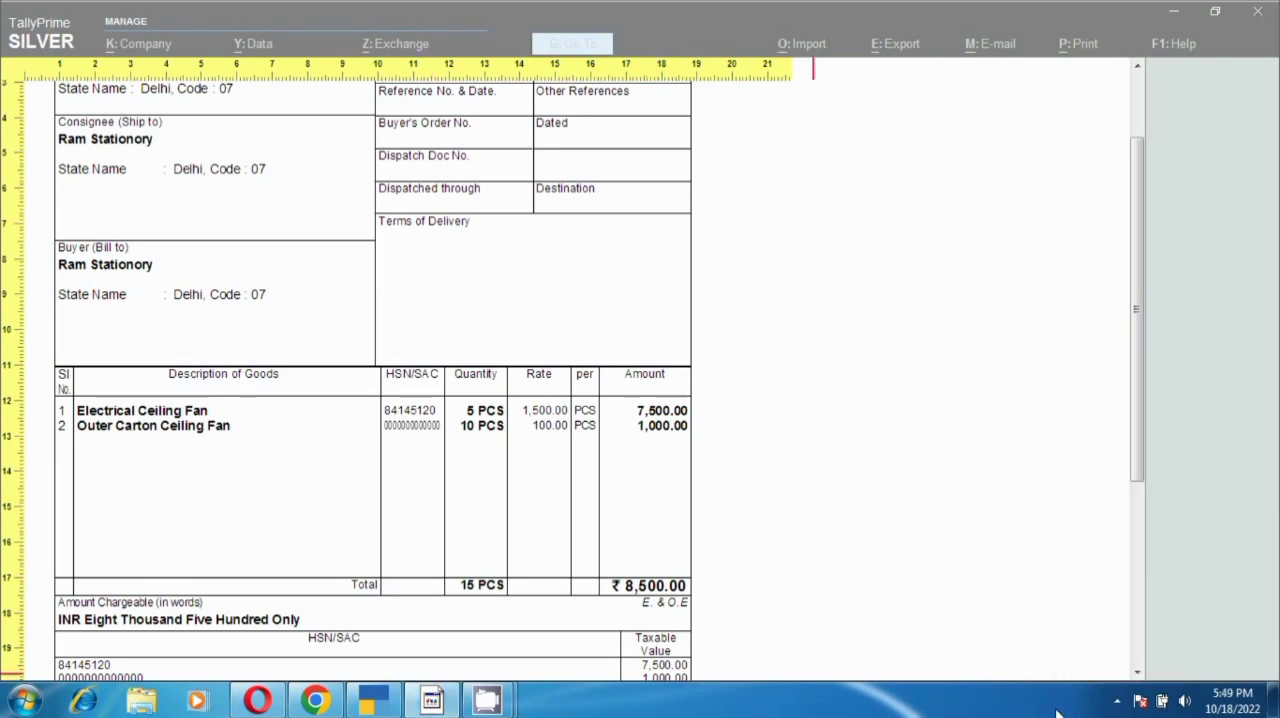
{"action": "left_click", "coordinate": [1117, 699]}
{"action": "right_click", "coordinate": [1120, 586]}
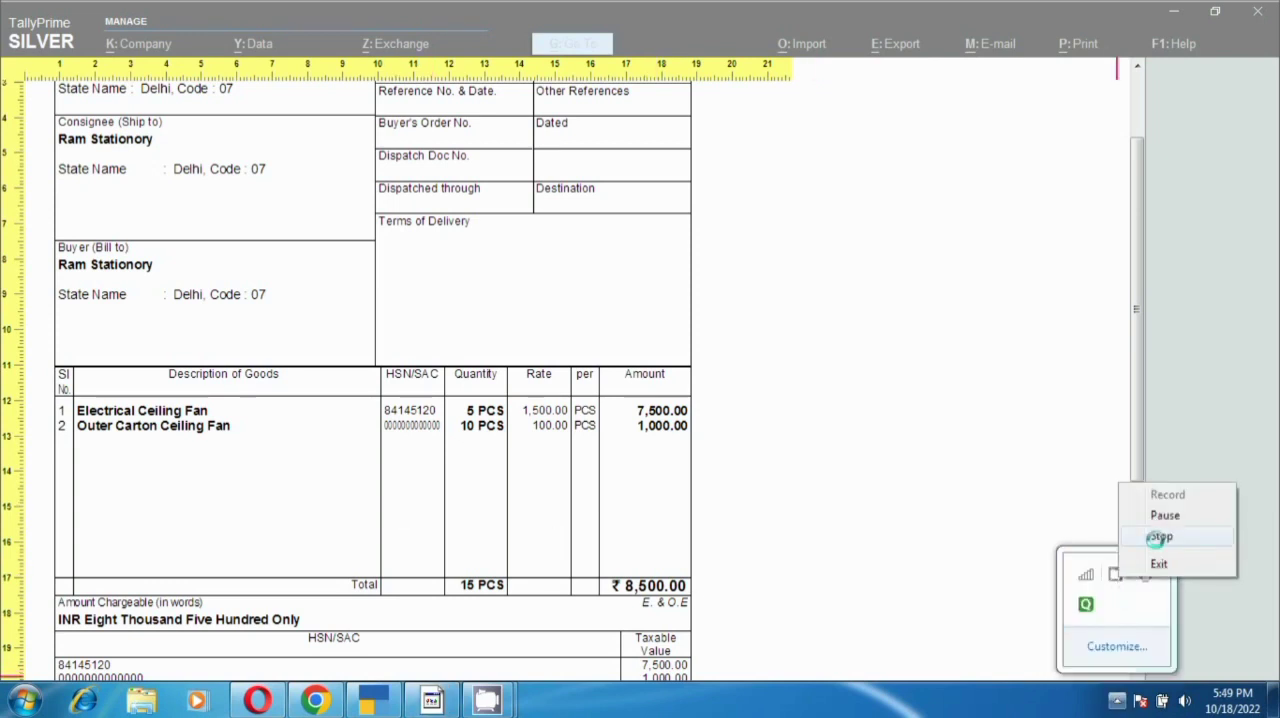
{"action": "left_click", "coordinate": [1163, 537]}
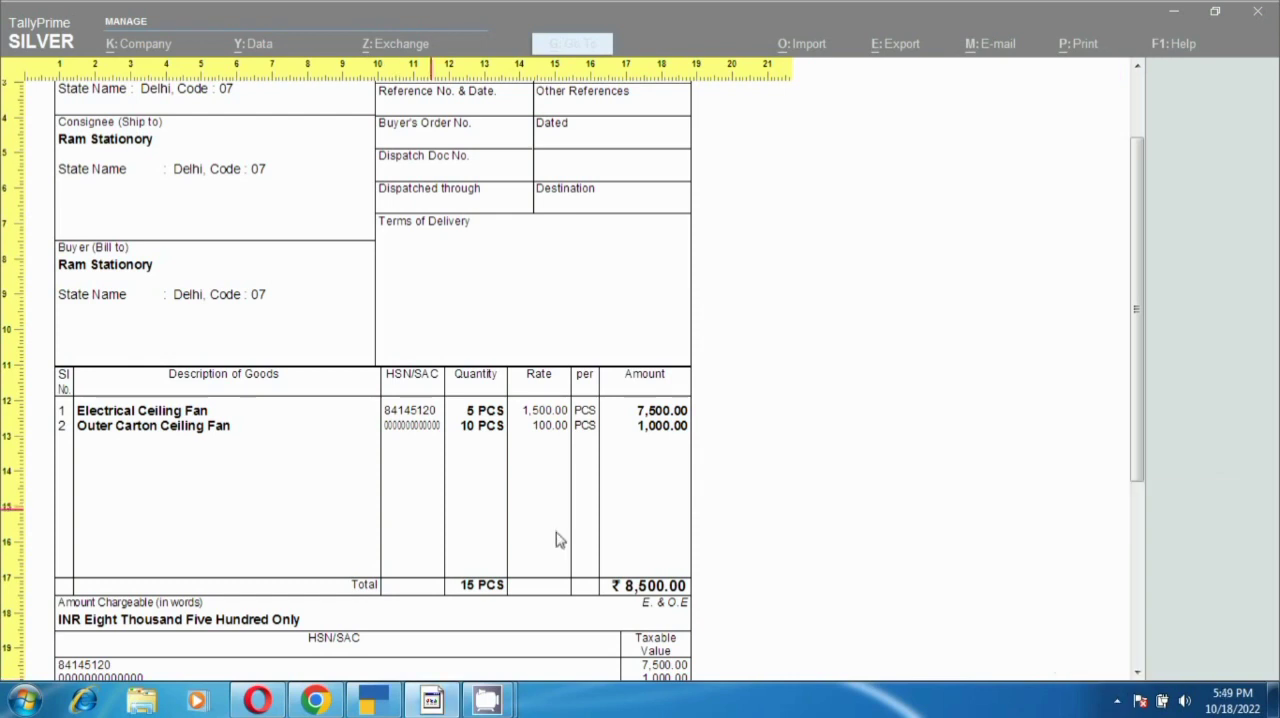
{"action": "left_click", "coordinate": [1117, 699]}
{"action": "right_click", "coordinate": [1120, 586]}
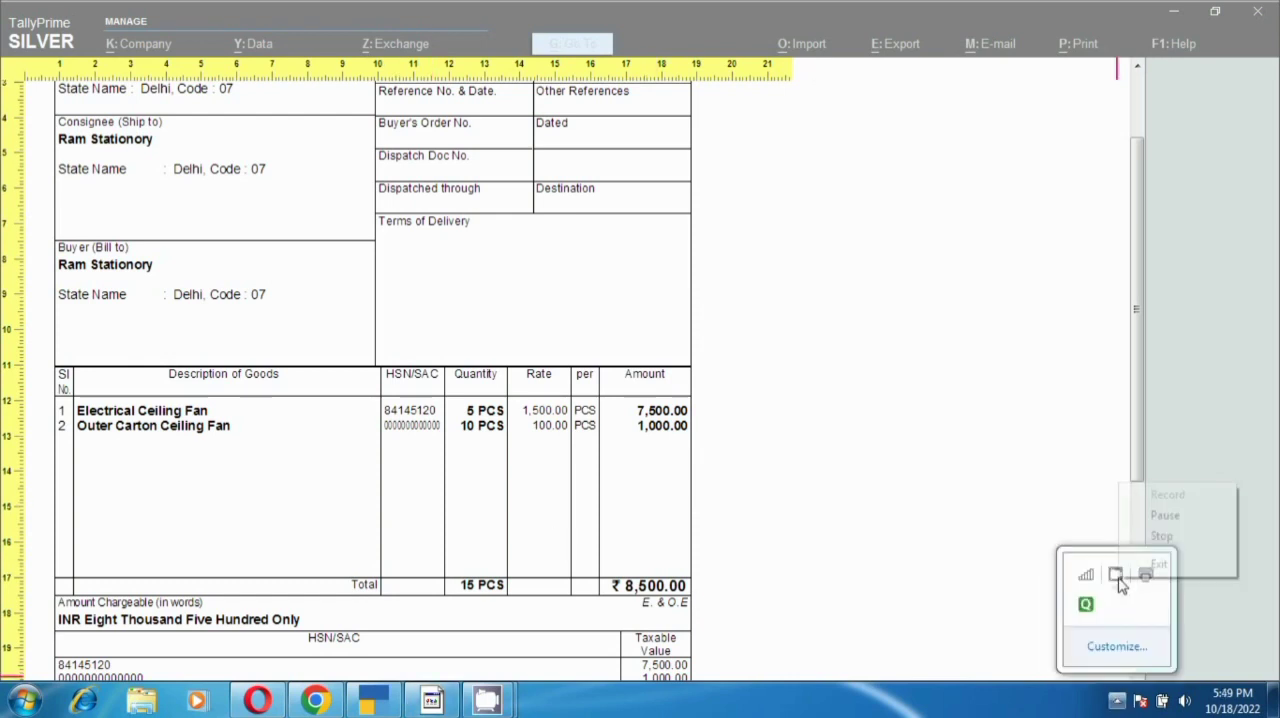
{"action": "left_click", "coordinate": [1163, 537]}
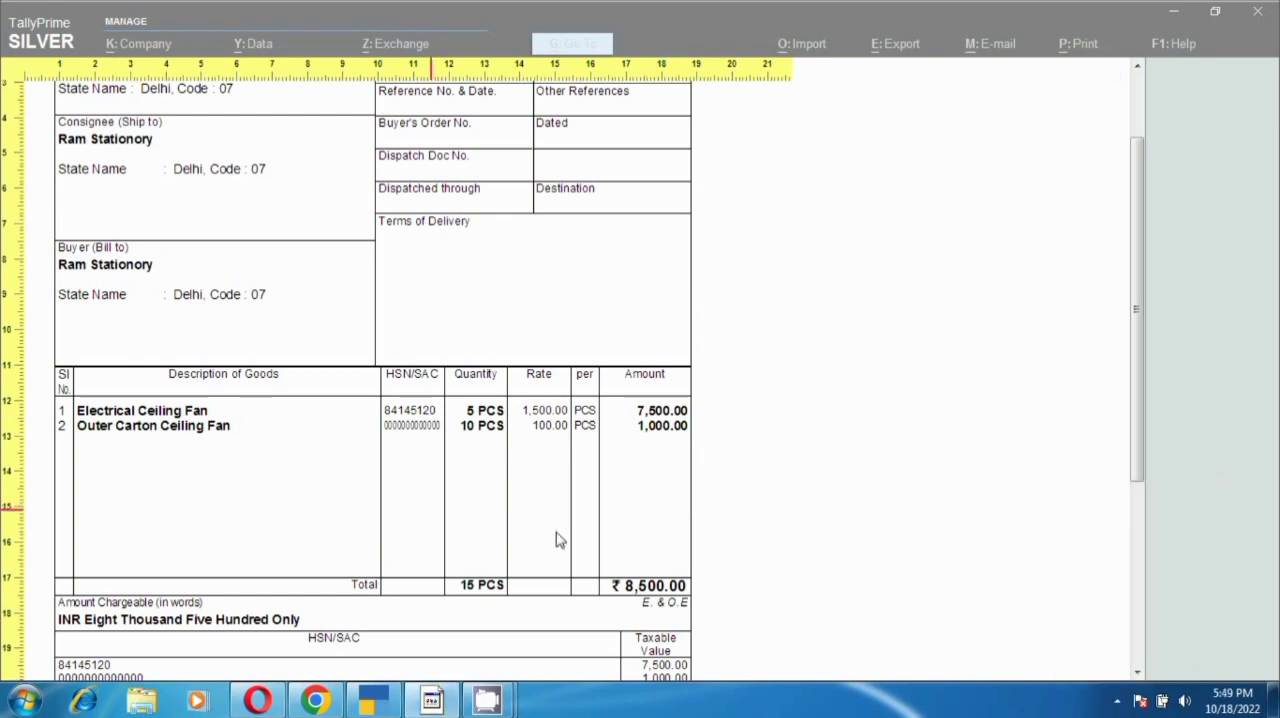
{"action": "left_click", "coordinate": [1117, 700]}
{"action": "right_click", "coordinate": [1119, 579]}
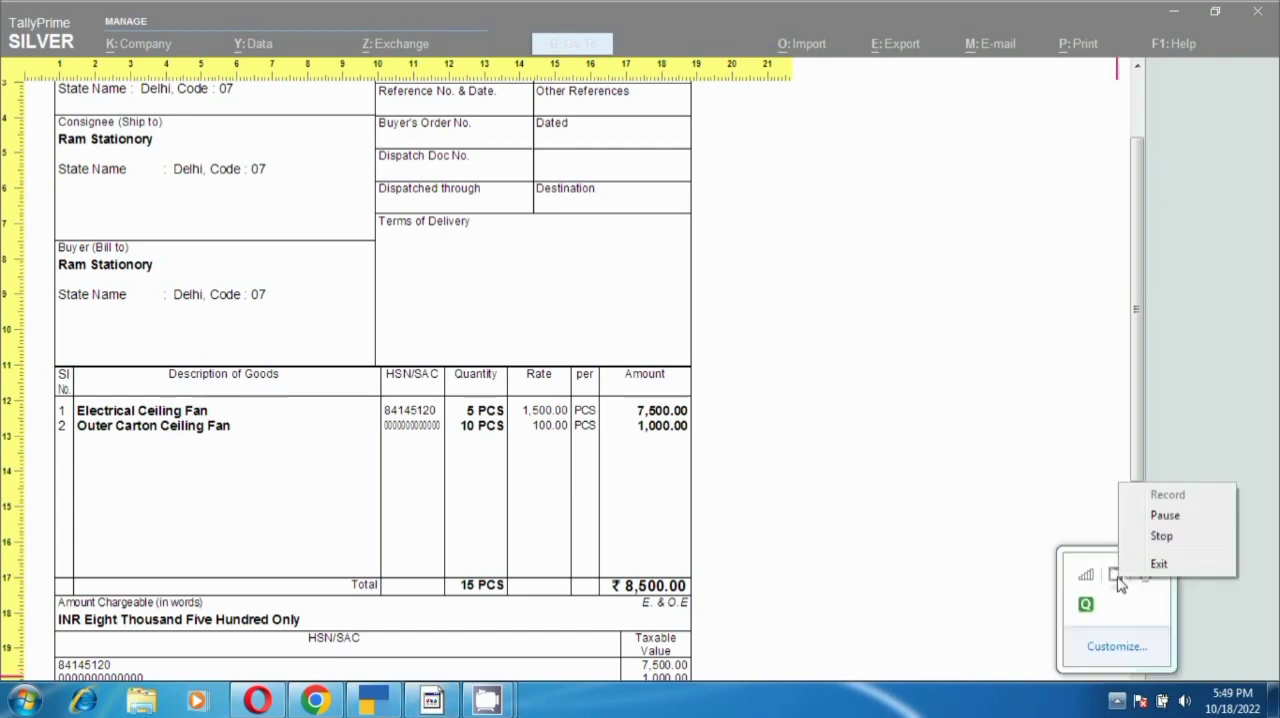
{"action": "left_click", "coordinate": [1161, 536]}
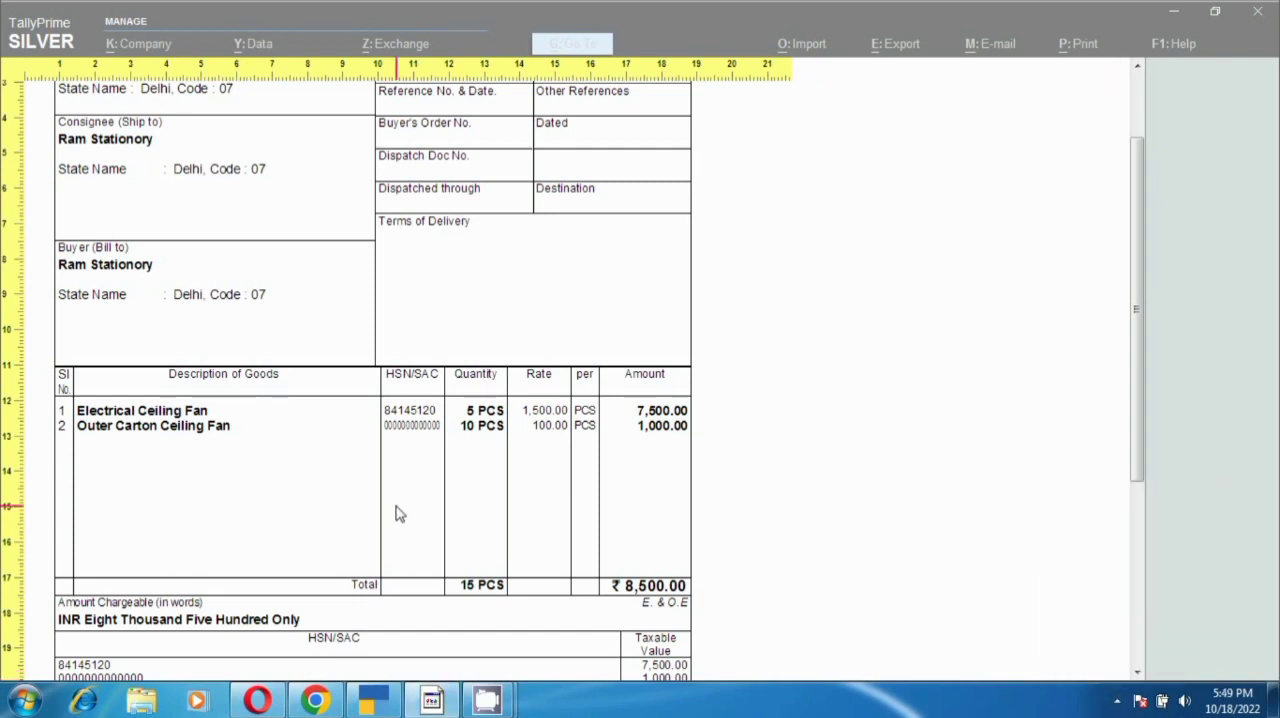
{"action": "left_click", "coordinate": [1117, 700]}
{"action": "right_click", "coordinate": [1117, 579]}
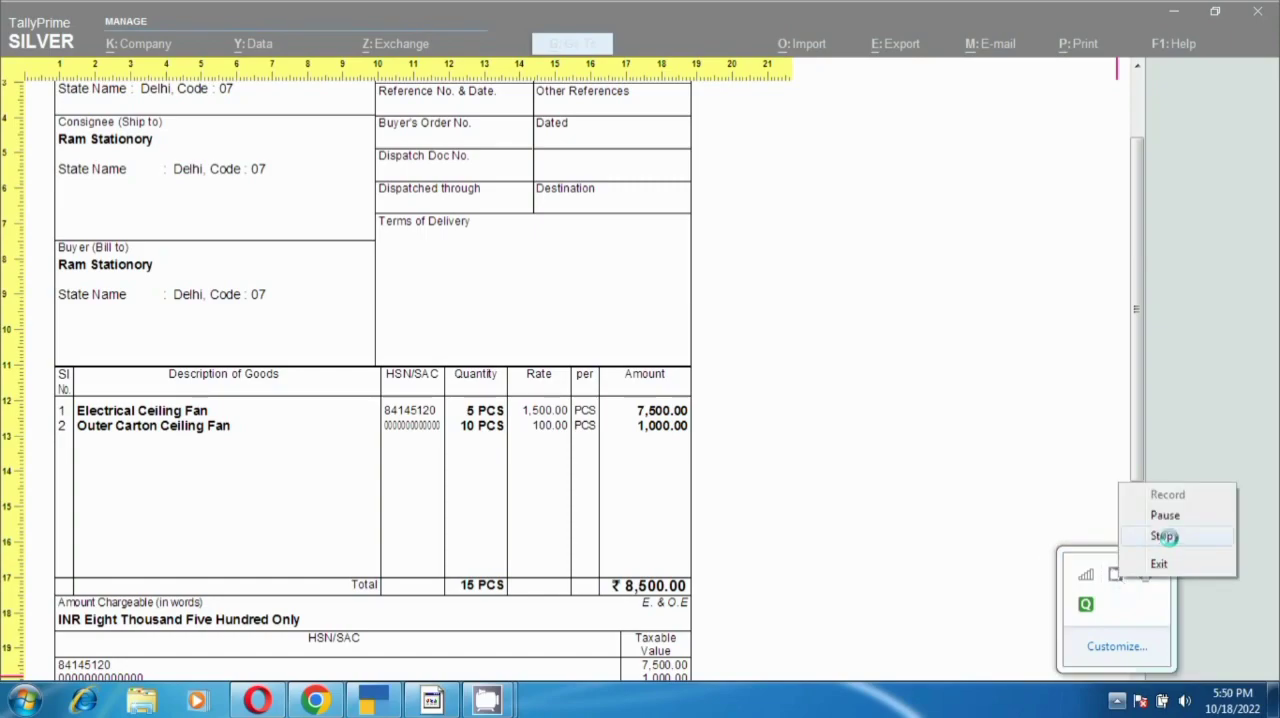
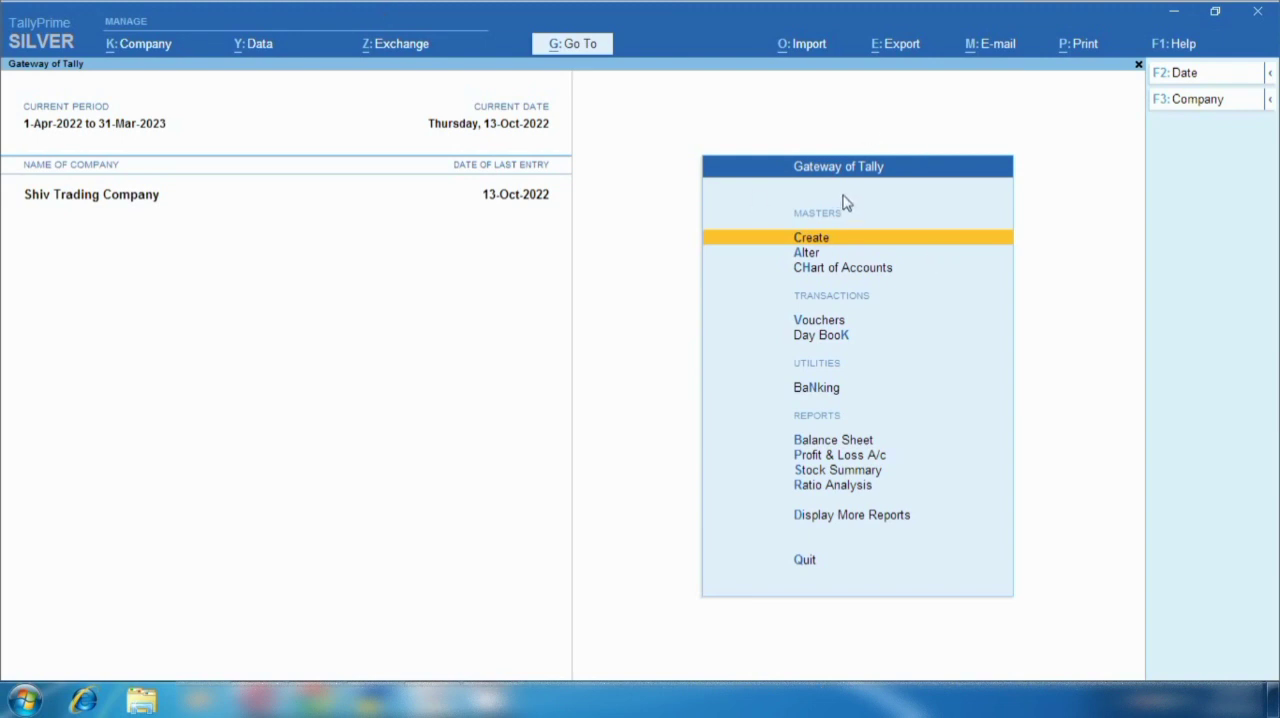
- Start a new purchase voucher and set its date to 17-10-2022
{"action": "key", "text": "v"}
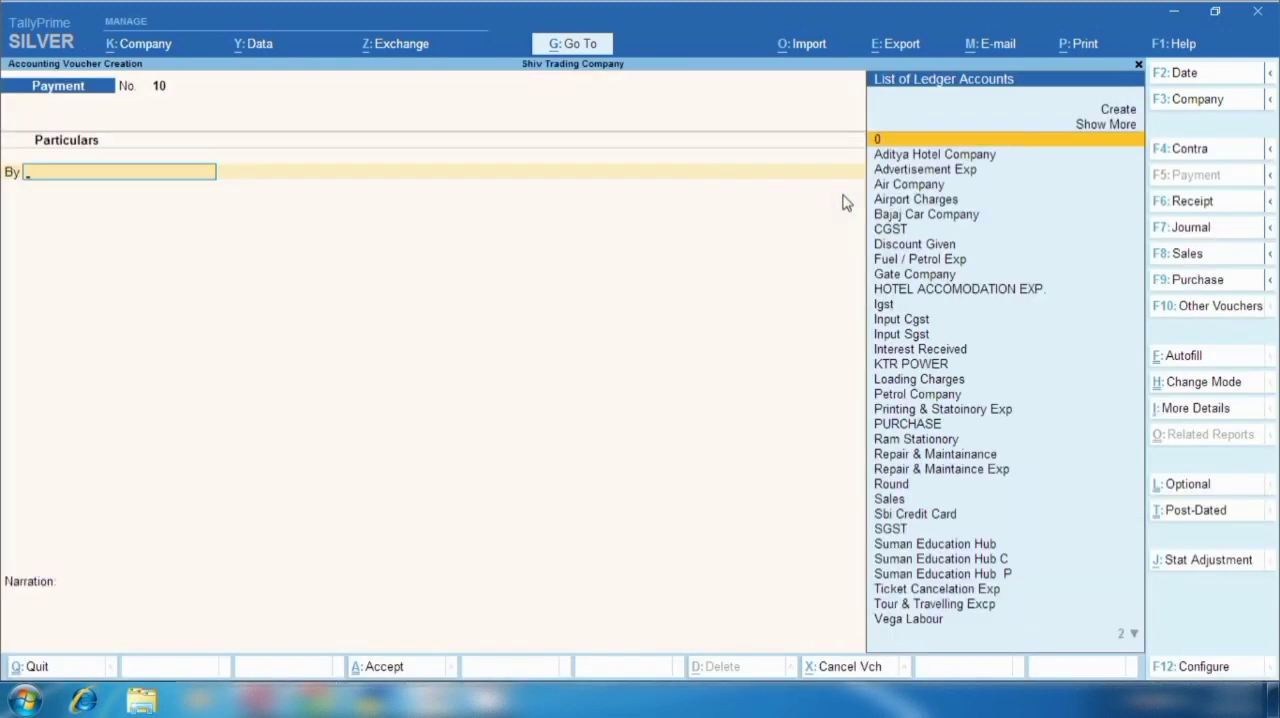
{"action": "left_click", "coordinate": [1203, 286]}
{"action": "key", "text": "F2"}
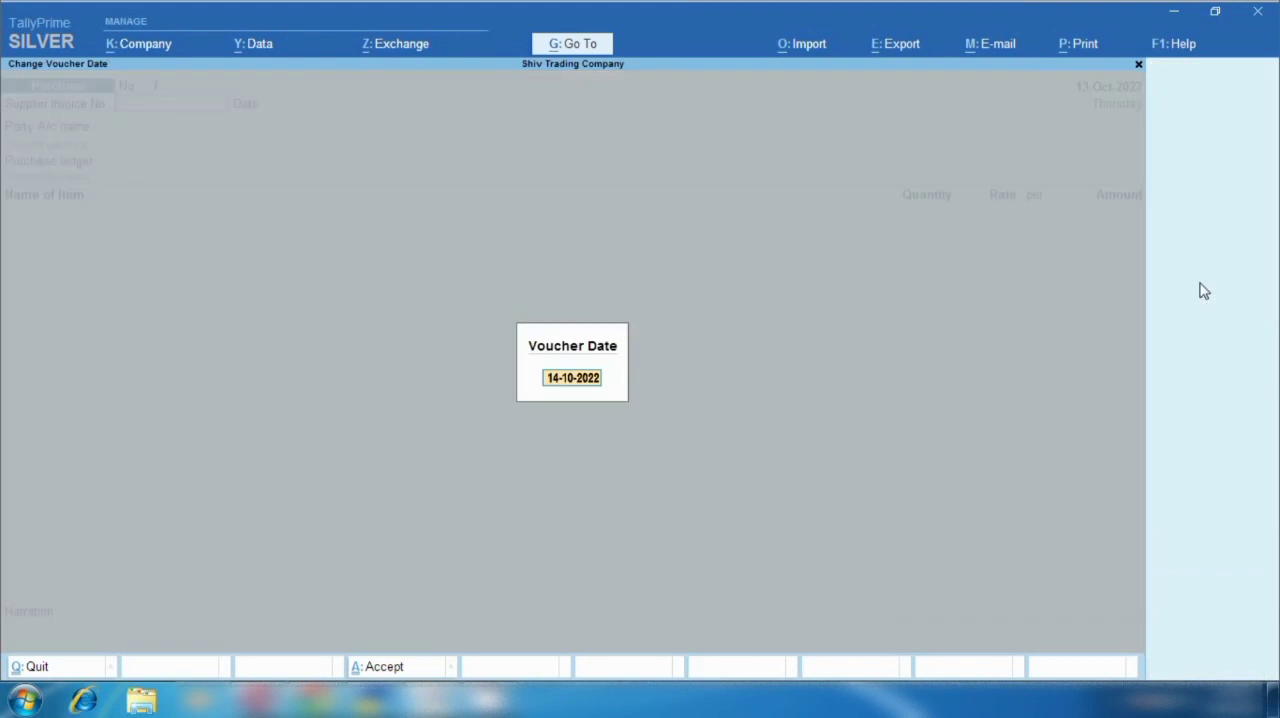
{"action": "type", "text": "19.10"}
{"action": "key", "text": "BackSpace"}
{"action": "key", "text": "BackSpace"}
{"action": "key", "text": "BackSpace"}
{"action": "key", "text": "BackSpace"}
{"action": "type", "text": "7.10.22"}
{"action": "key", "text": "Return"}
- Enter 001 as the supplier invoice number and accept 17-Oct-2022 as the invoice date
{"action": "type", "text": "0011"}
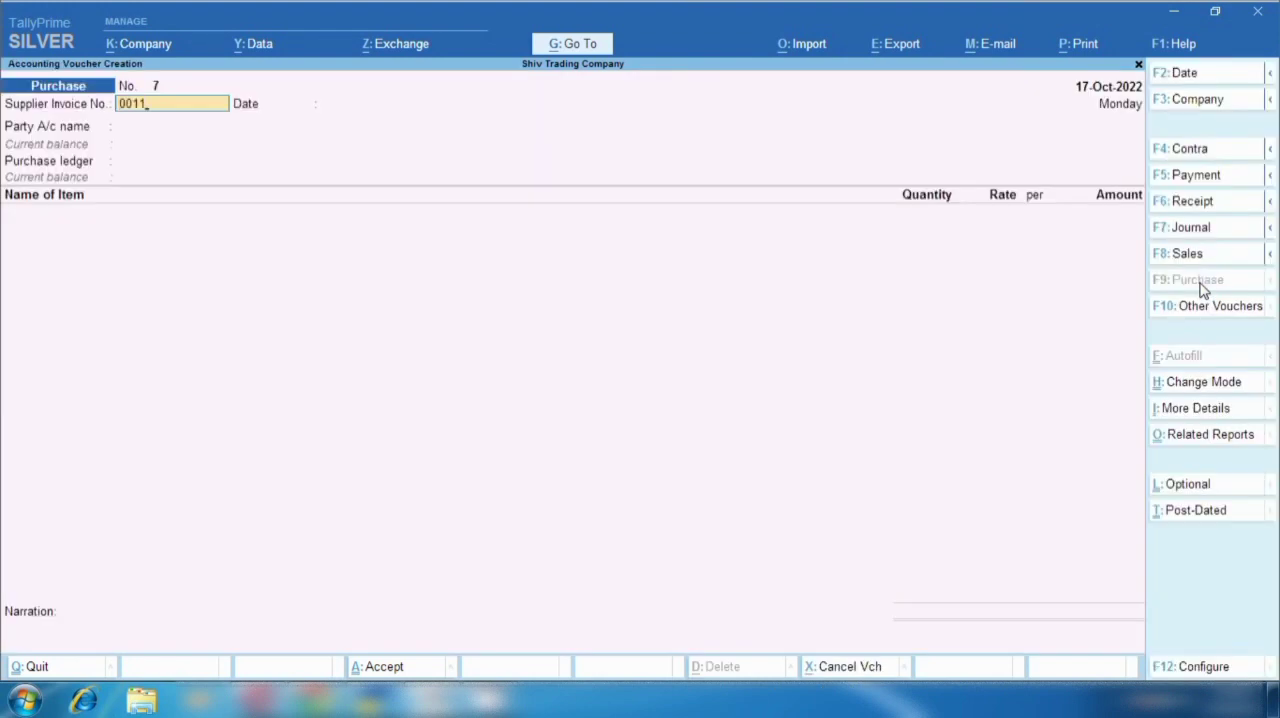
{"action": "key", "text": "BackSpace"}
{"action": "key", "text": "Return"}
{"action": "key", "text": "Return"}
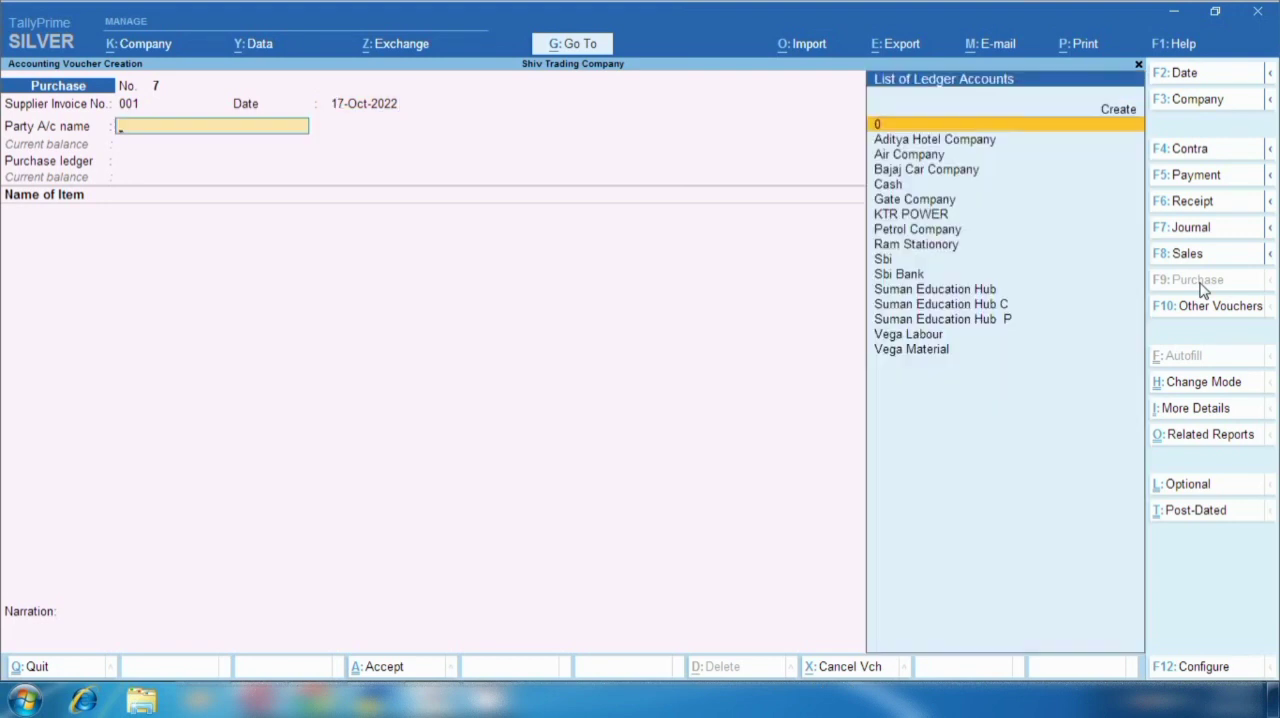
- Select KTR POWER as the party, accept its receipt and party details unchanged, and choose PURCHASE as the purchase ledger
{"action": "key", "text": "Down"}
{"action": "key", "text": "Down"}
{"action": "key", "text": "Down"}
{"action": "key", "text": "Down"}
{"action": "key", "text": "Down"}
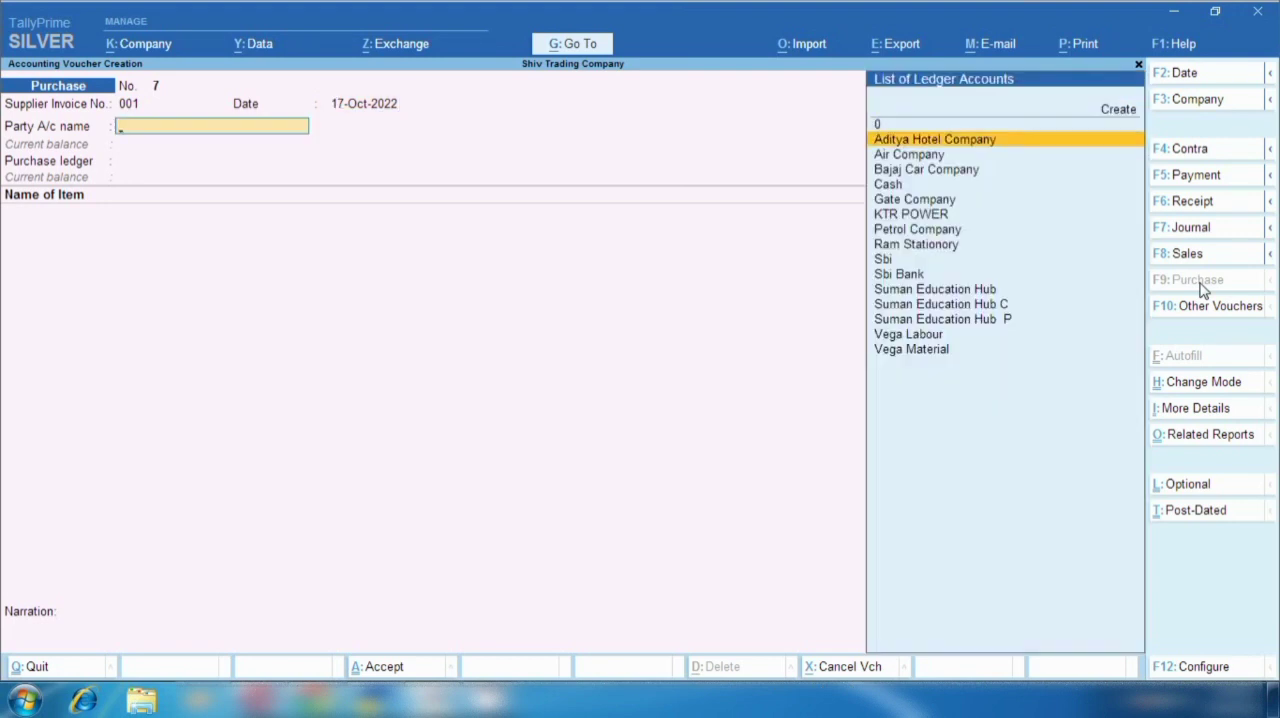
{"action": "key", "text": "Down"}
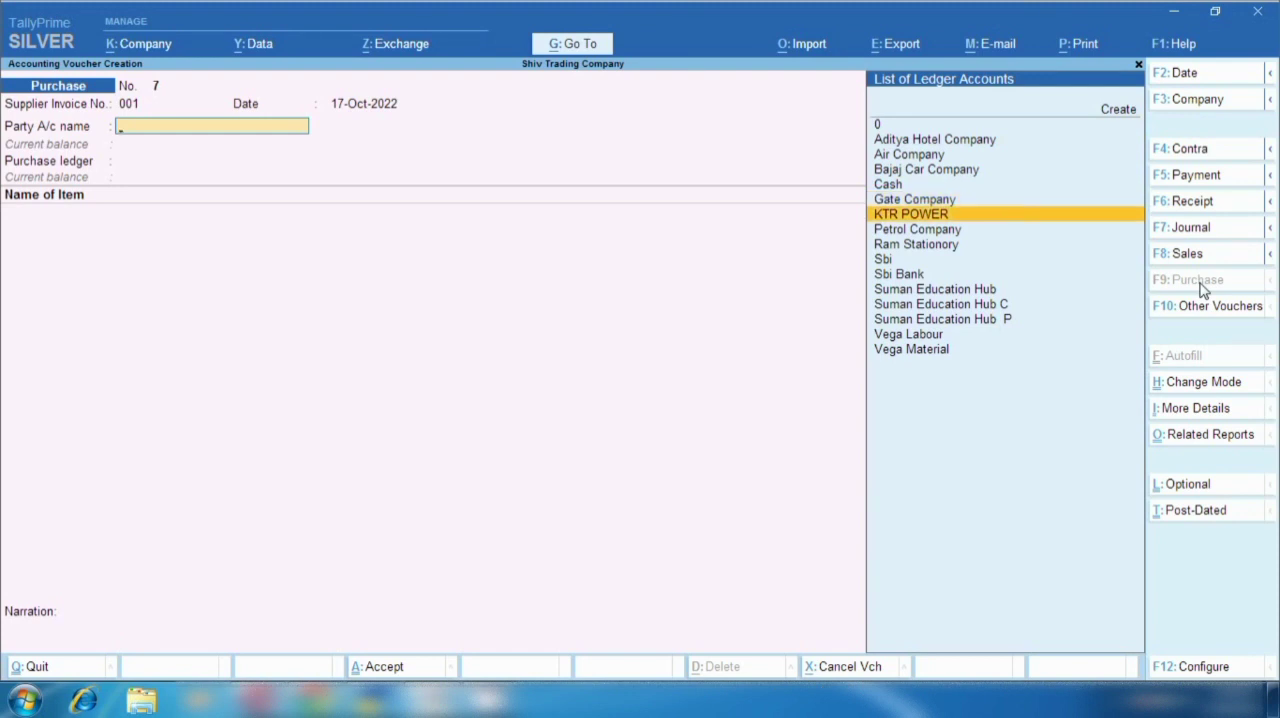
{"action": "key", "text": "Return"}
{"action": "key", "text": "Return"}
{"action": "key", "text": "Return"}
{"action": "key", "text": "Return"}
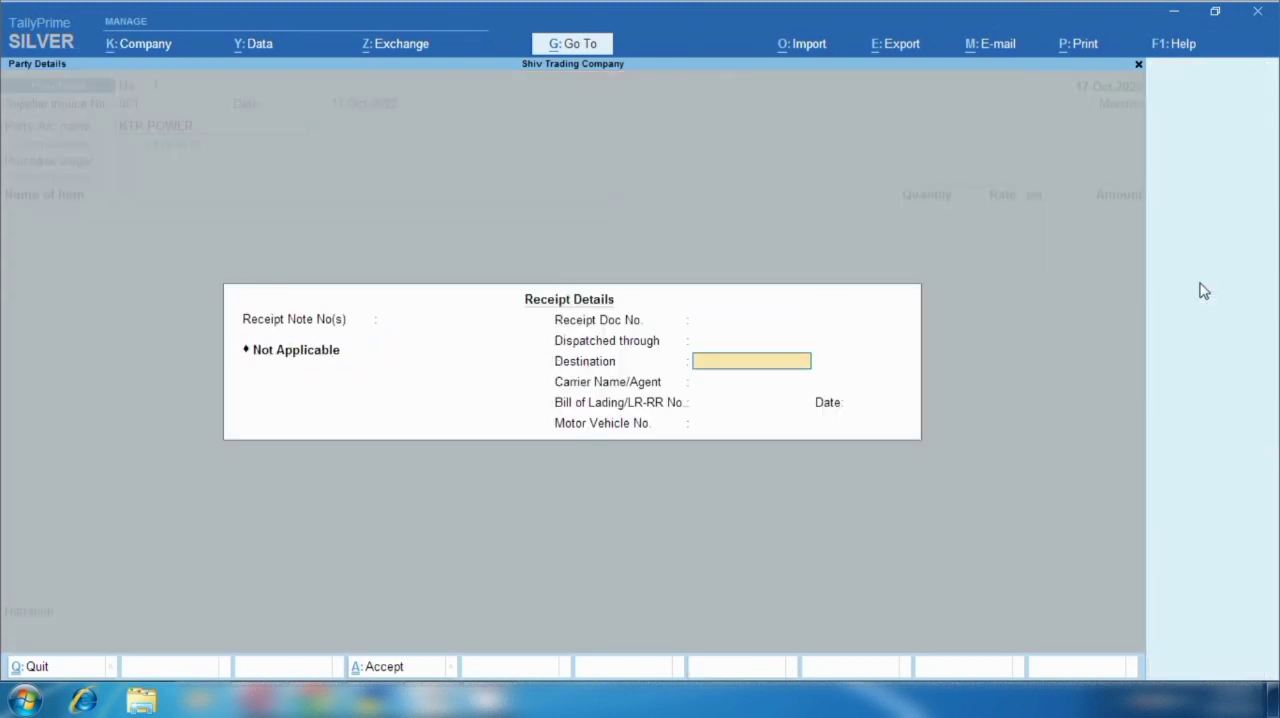
{"action": "key", "text": "Return"}
{"action": "key", "text": "Return"}
{"action": "key", "text": "Return"}
{"action": "key", "text": "Return"}
{"action": "key", "text": "Return"}
{"action": "key", "text": "Return"}
{"action": "key", "text": "Return"}
{"action": "key", "text": "Return"}
{"action": "key", "text": "Return"}
{"action": "key", "text": "Return"}
{"action": "key", "text": "Return"}
{"action": "key", "text": "Return"}
{"action": "key", "text": "Return"}
{"action": "key", "text": "Return"}
{"action": "key", "text": "Return"}
{"action": "key", "text": "Return"}
{"action": "key", "text": "Return"}
{"action": "key", "text": "Return"}
{"action": "key", "text": "Return"}
{"action": "key", "text": "Return"}
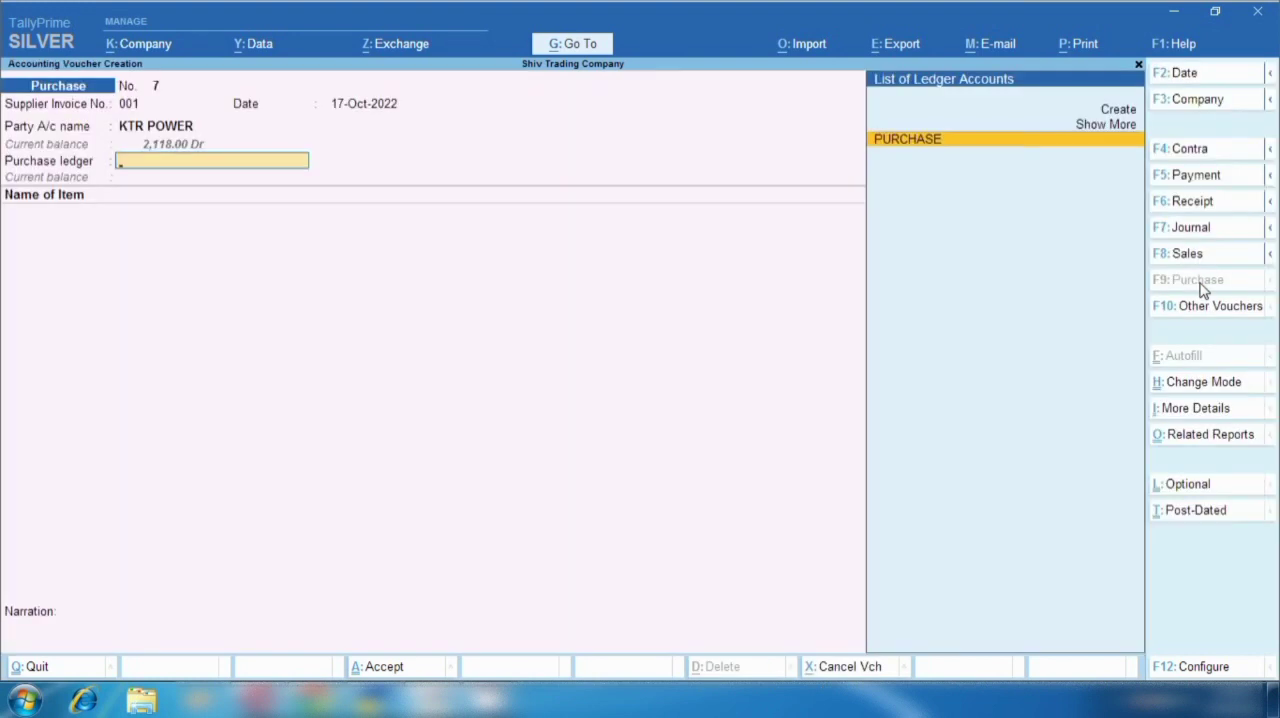
{"action": "key", "text": "Return"}
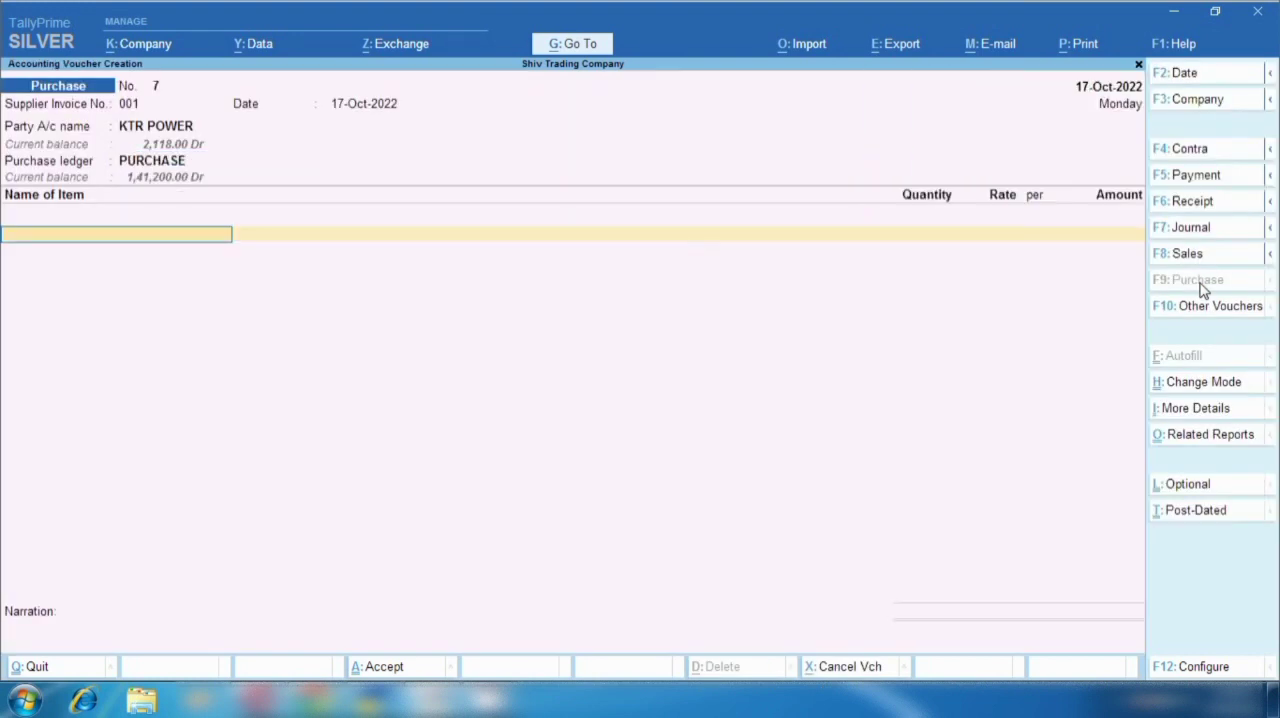
- Add the Electrical Ceiling Fan item with 100 PCS at a rate of 1,000, leaving the tracking number Not Applicable
{"action": "type", "text": "Fa"}
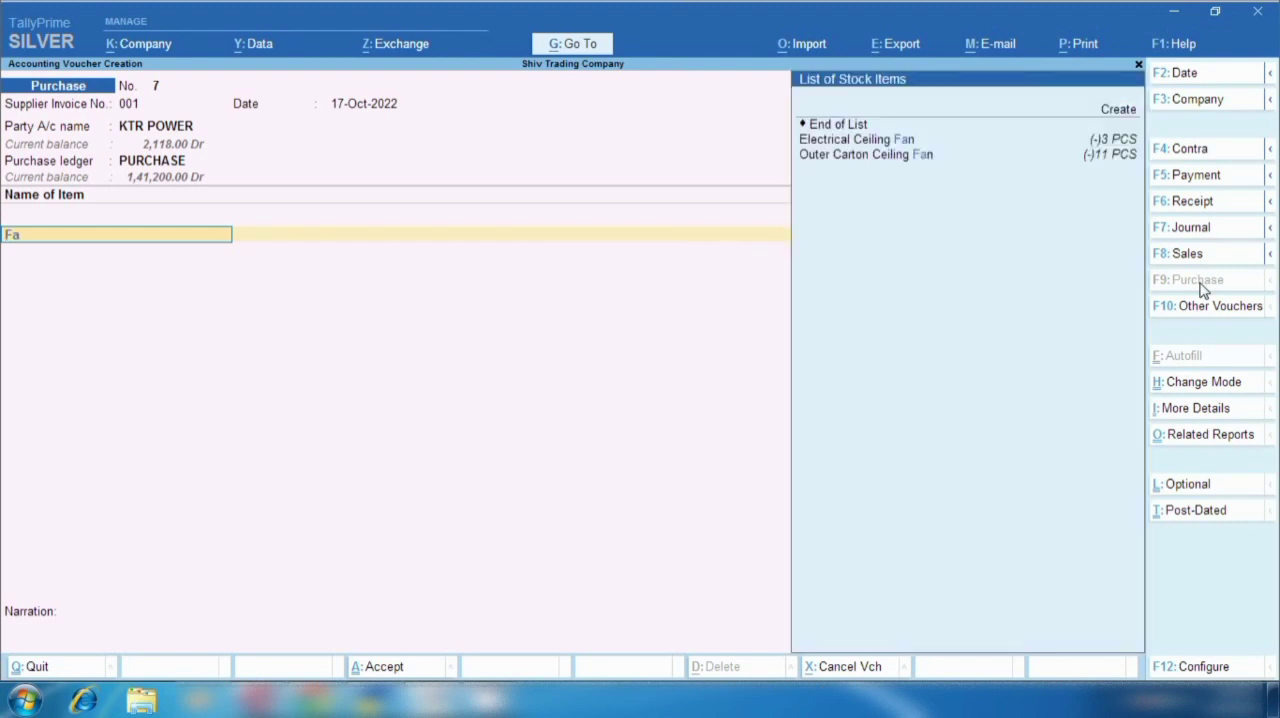
{"action": "key", "text": "Return"}
{"action": "key", "text": "Return"}
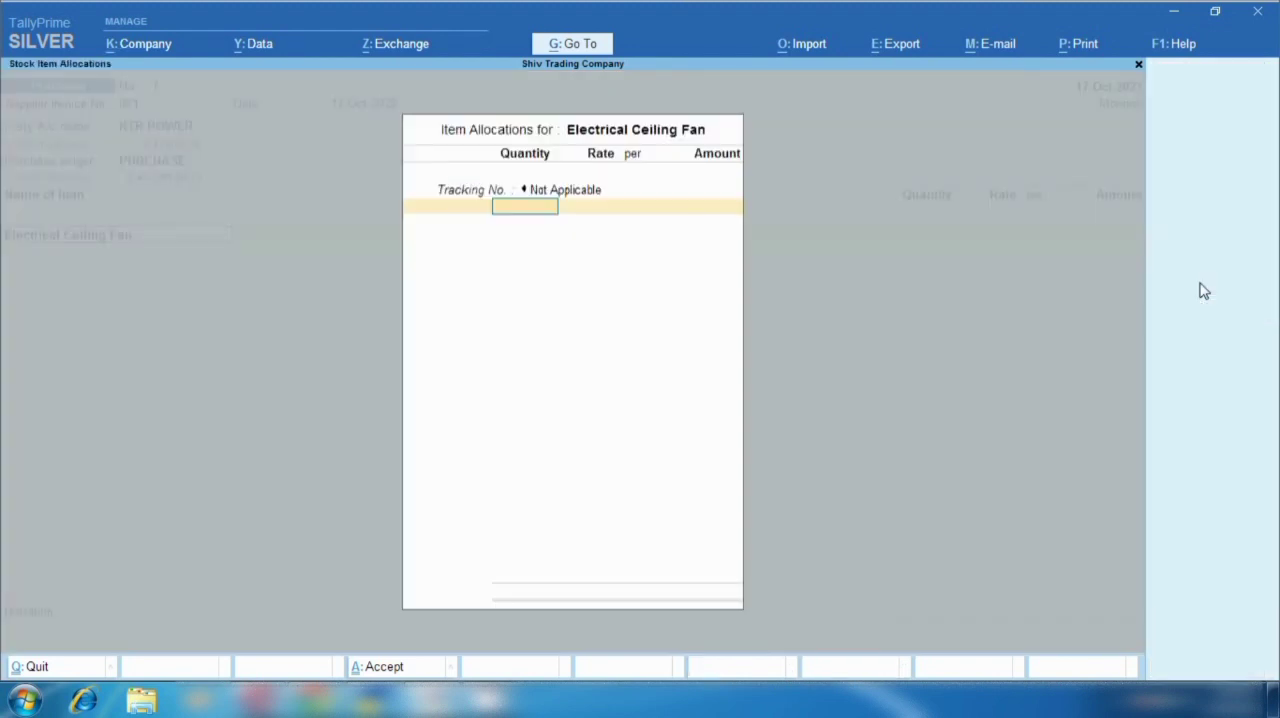
{"action": "type", "text": "100"}
{"action": "key", "text": "Return"}
{"action": "key", "text": "Return"}
{"action": "key", "text": "BackSpace"}
{"action": "key", "text": "BackSpace"}
{"action": "type", "text": "1000"}
{"action": "key", "text": "Return"}
{"action": "key", "text": "Return"}
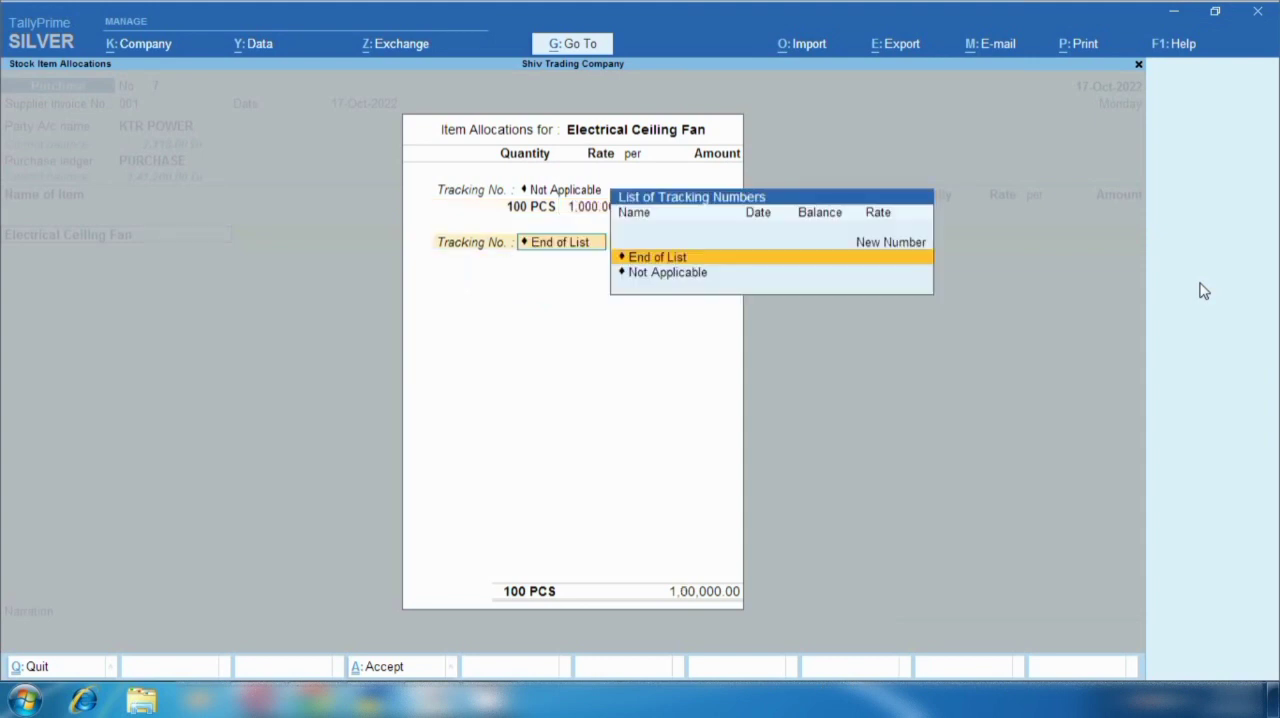
{"action": "key", "text": "Return"}
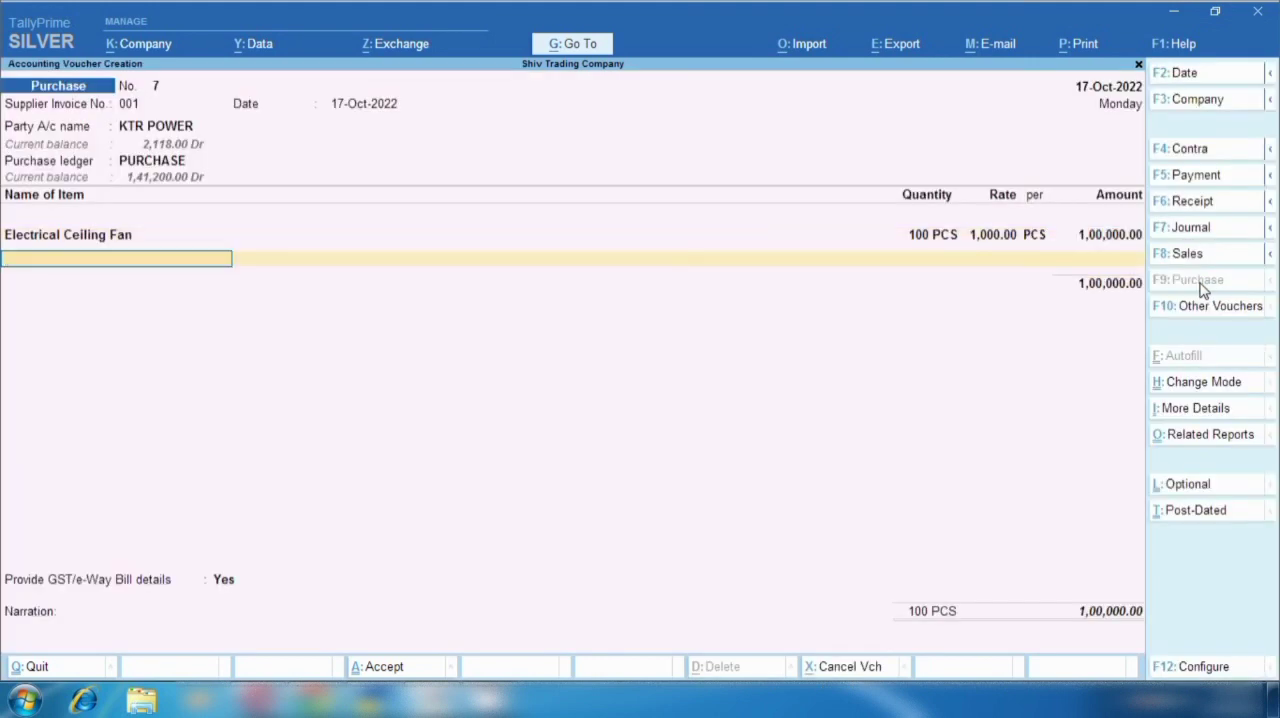
- Add the Outer Carton Ceiling Fan item with 1,000 PCS at a rate of 100 and finish the item list
{"action": "type", "text": "Fan"}
{"action": "key", "text": "Down"}
{"action": "key", "text": "Down"}
{"action": "key", "text": "Return"}
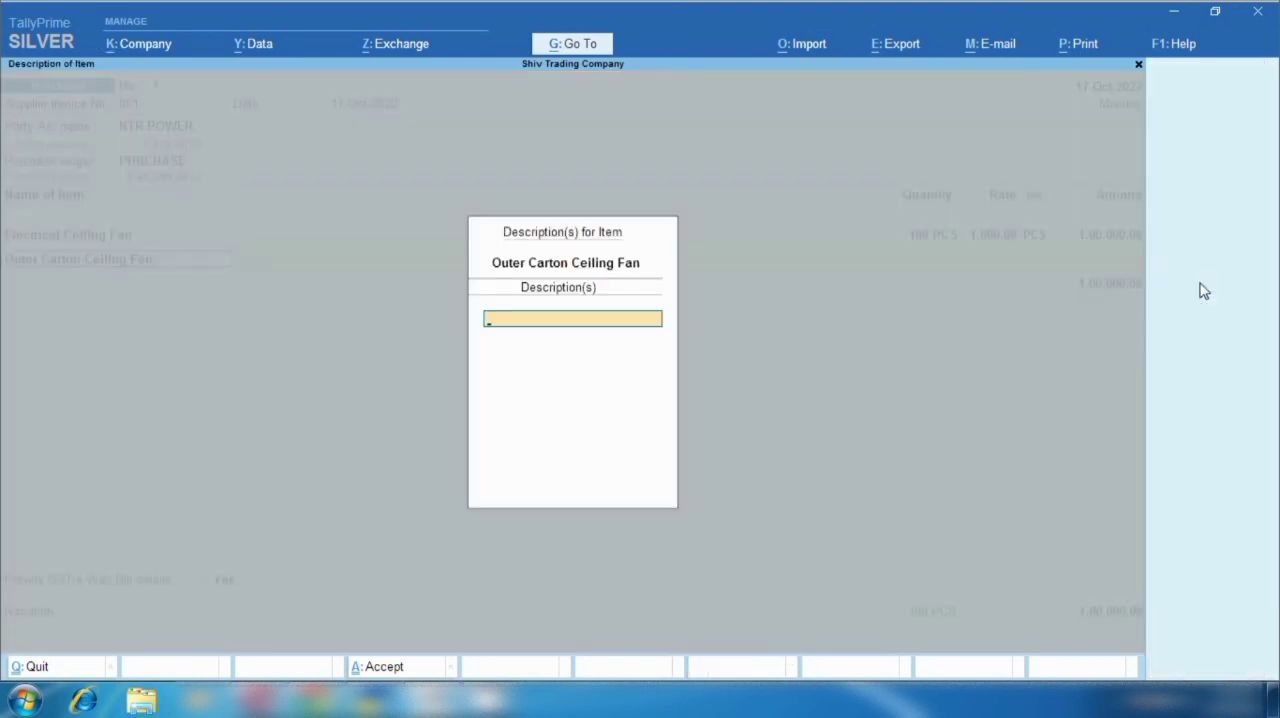
{"action": "key", "text": "Return"}
{"action": "key", "text": "Return"}
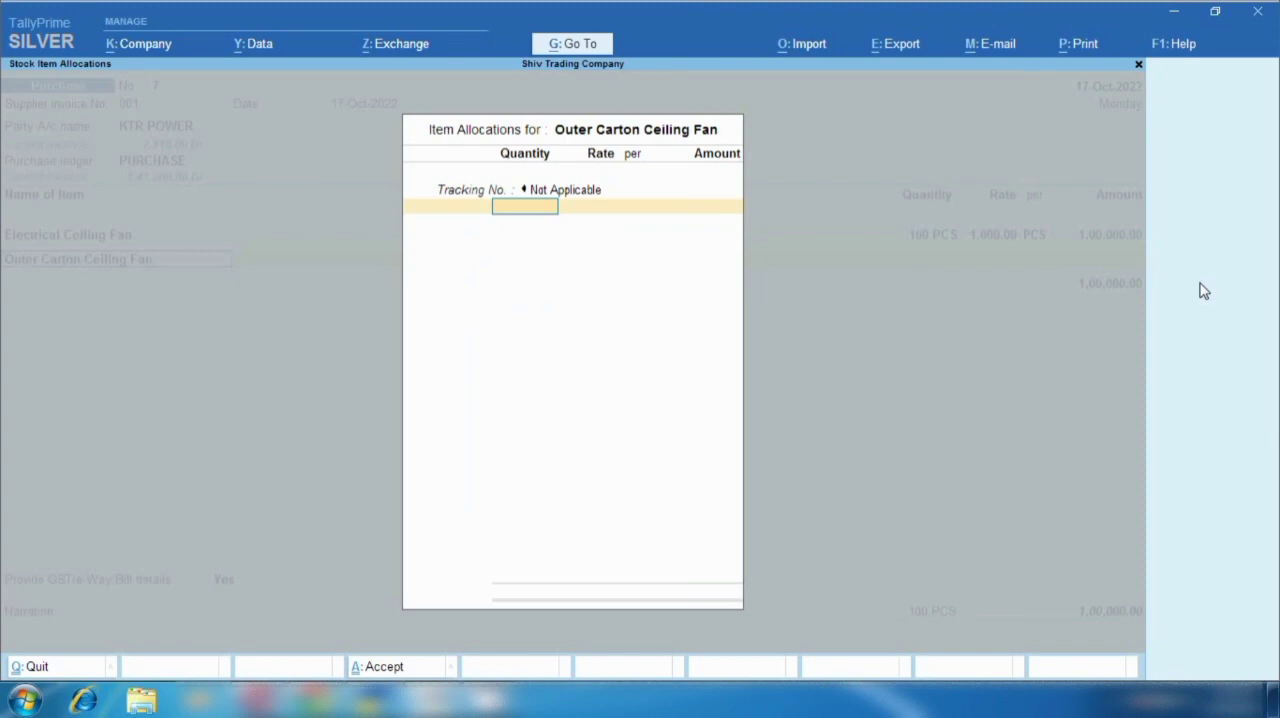
{"action": "type", "text": "1000"}
{"action": "key", "text": "Return"}
{"action": "type", "text": "100"}
{"action": "key", "text": "Return"}
{"action": "key", "text": "Return"}
{"action": "key", "text": "Return"}
{"action": "key", "text": "Return"}
{"action": "key", "text": "Return"}
{"action": "key", "text": "Return"}
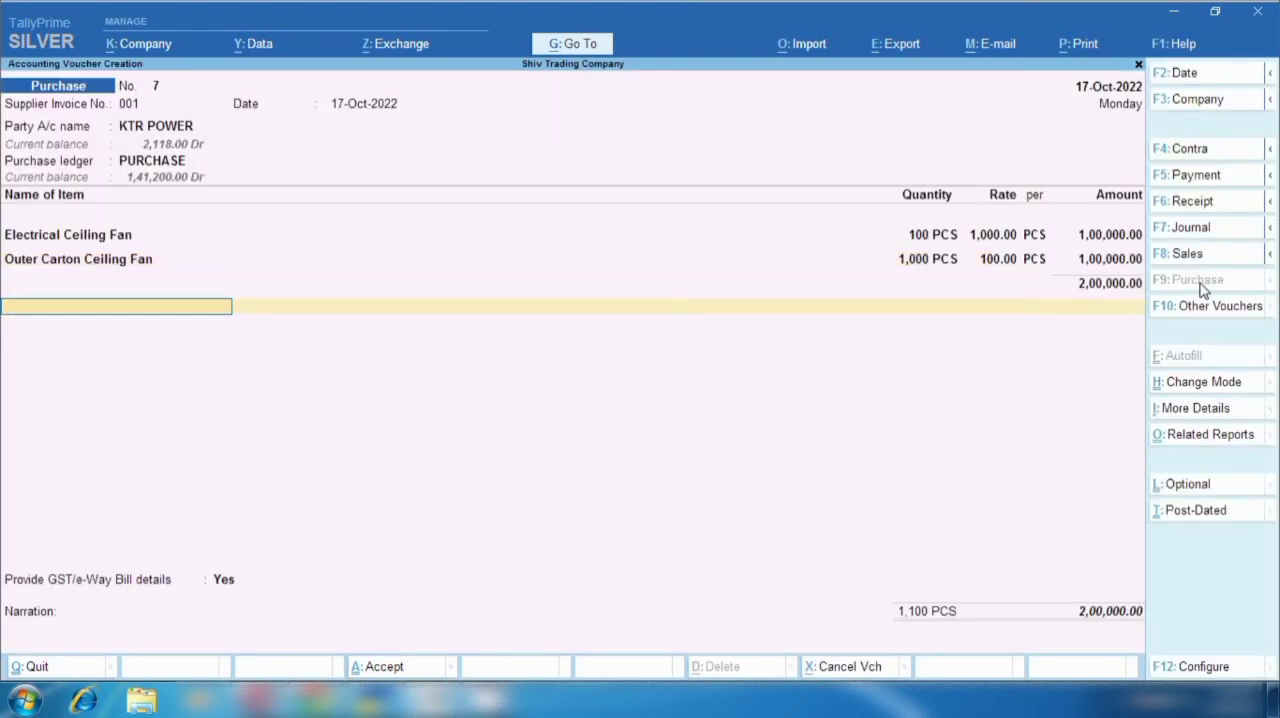
- Add the Input Cgst ledger to the purchase voucher with its calculated tax amount
{"action": "type", "text": "Cg"}
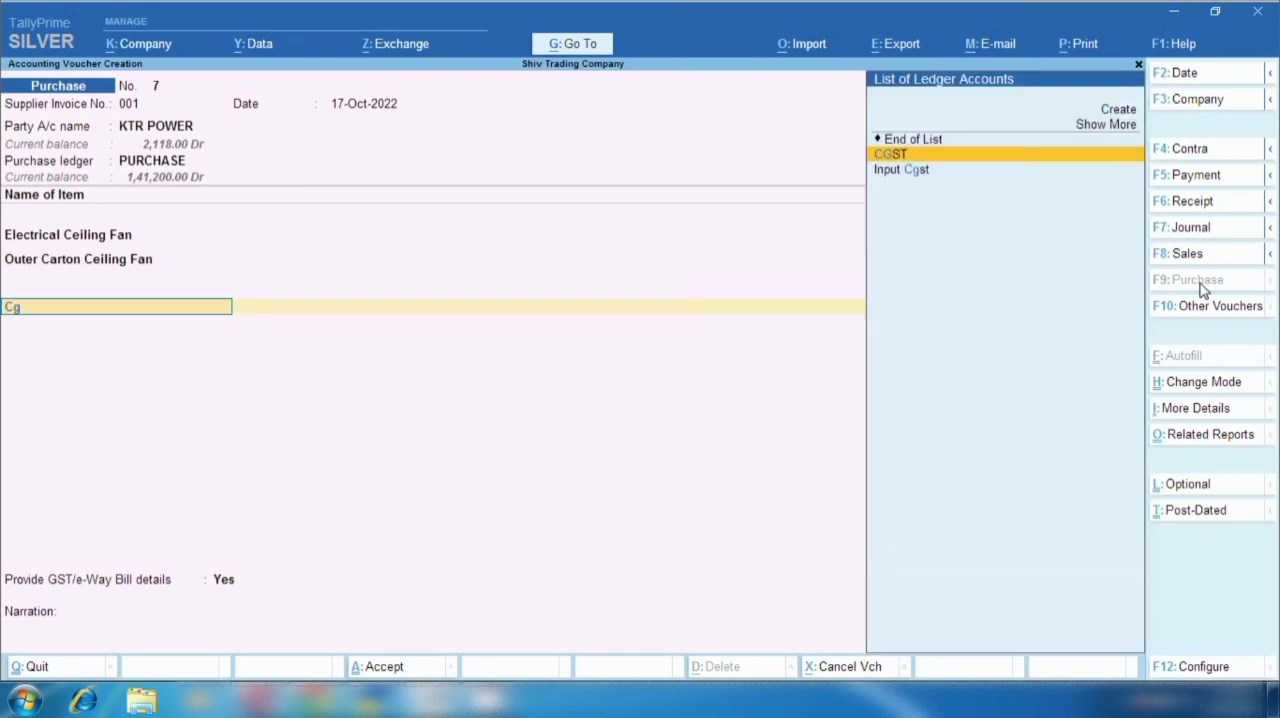
{"action": "key", "text": "Down"}
{"action": "key", "text": "Return"}
{"action": "key", "text": "Return"}
- Add the Input Sgst ledger to the purchase voucher, save the voucher and leave voucher entry
{"action": "key", "text": "Return"}
{"action": "type", "text": "Sgs"}
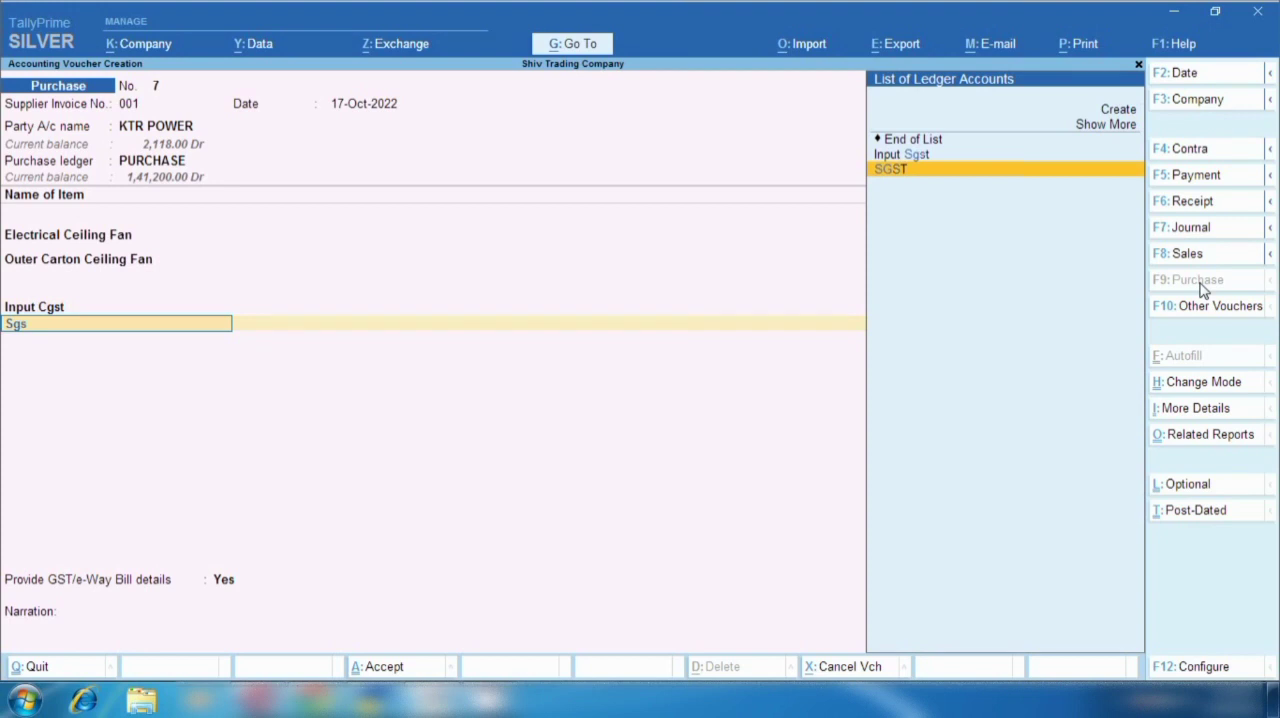
{"action": "key", "text": "Up"}
{"action": "key", "text": "Return"}
{"action": "key", "text": "Return"}
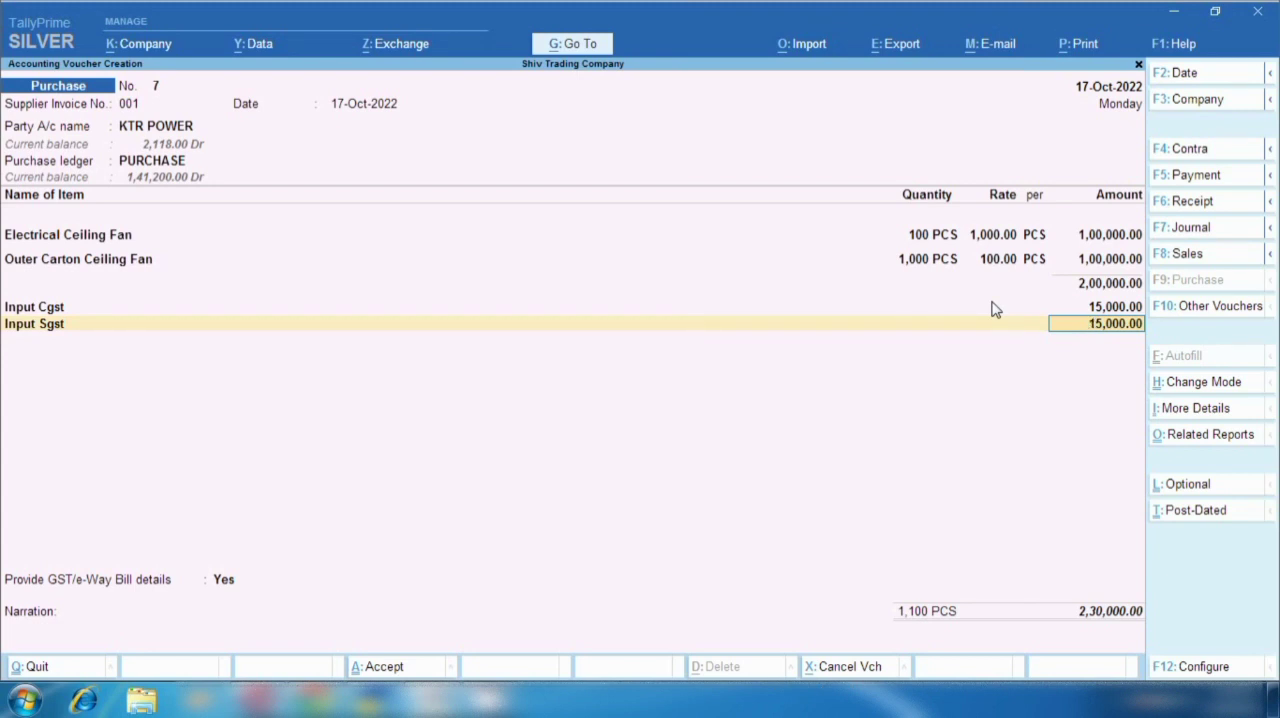
{"action": "key", "text": "ctrl+a"}
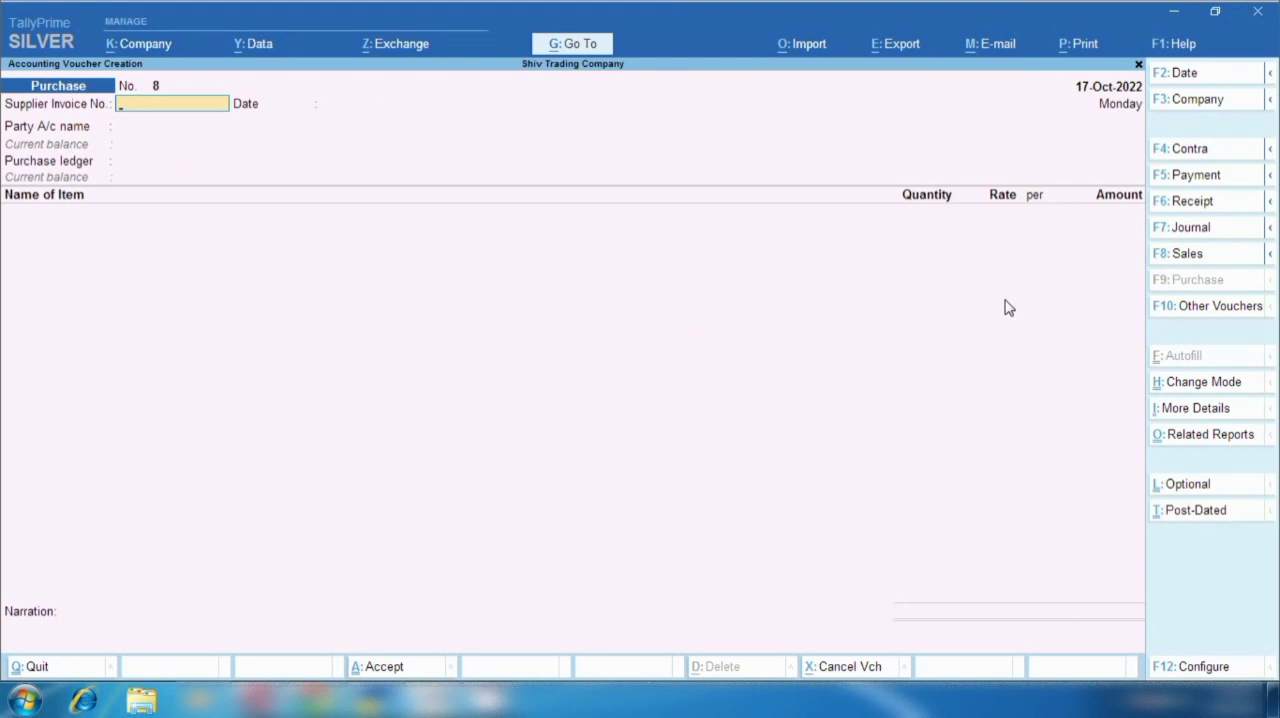
{"action": "key", "text": "Escape"}
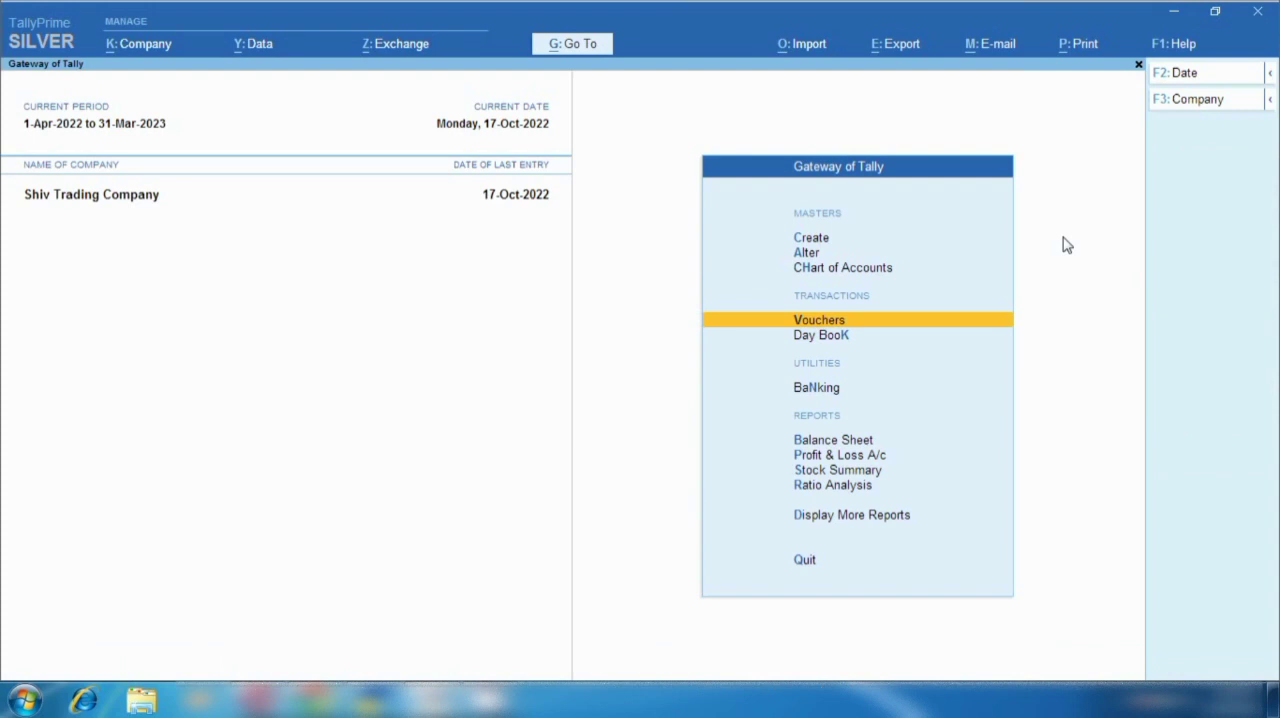
- Examine the Debit Note voucher type's activation setting and numbering methods, and leave the alteration without changing anything
{"action": "left_click", "coordinate": [805, 254]}
{"action": "key", "text": "Down"}
{"action": "key", "text": "Down"}
{"action": "key", "text": "Down"}
{"action": "key", "text": "Return"}
{"action": "key", "text": "Down"}
{"action": "key", "text": "Down"}
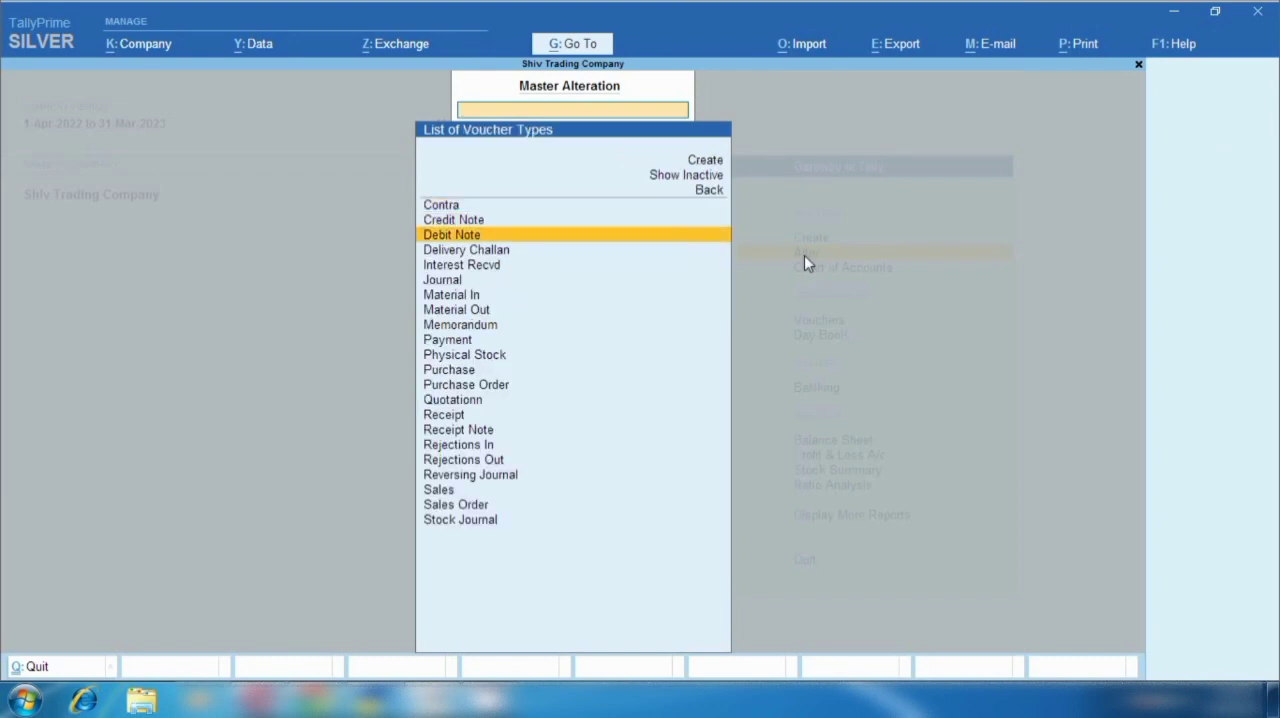
{"action": "key", "text": "Return"}
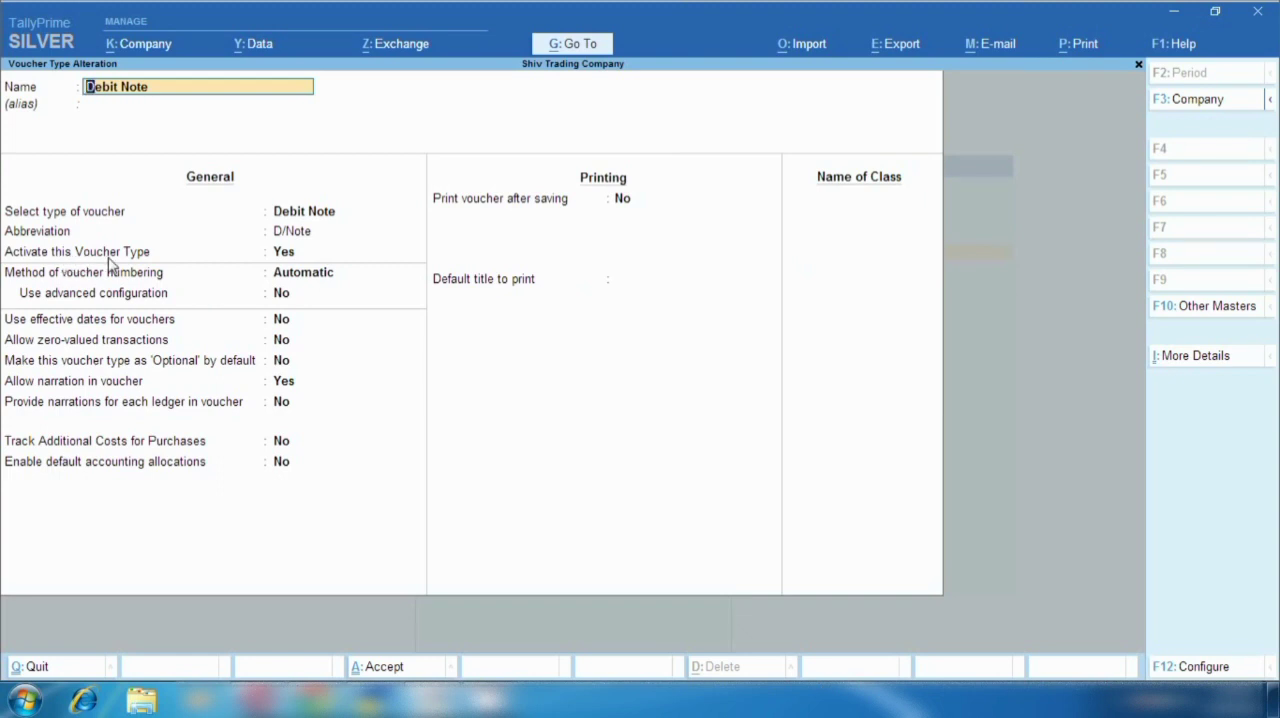
{"action": "left_click", "coordinate": [285, 254]}
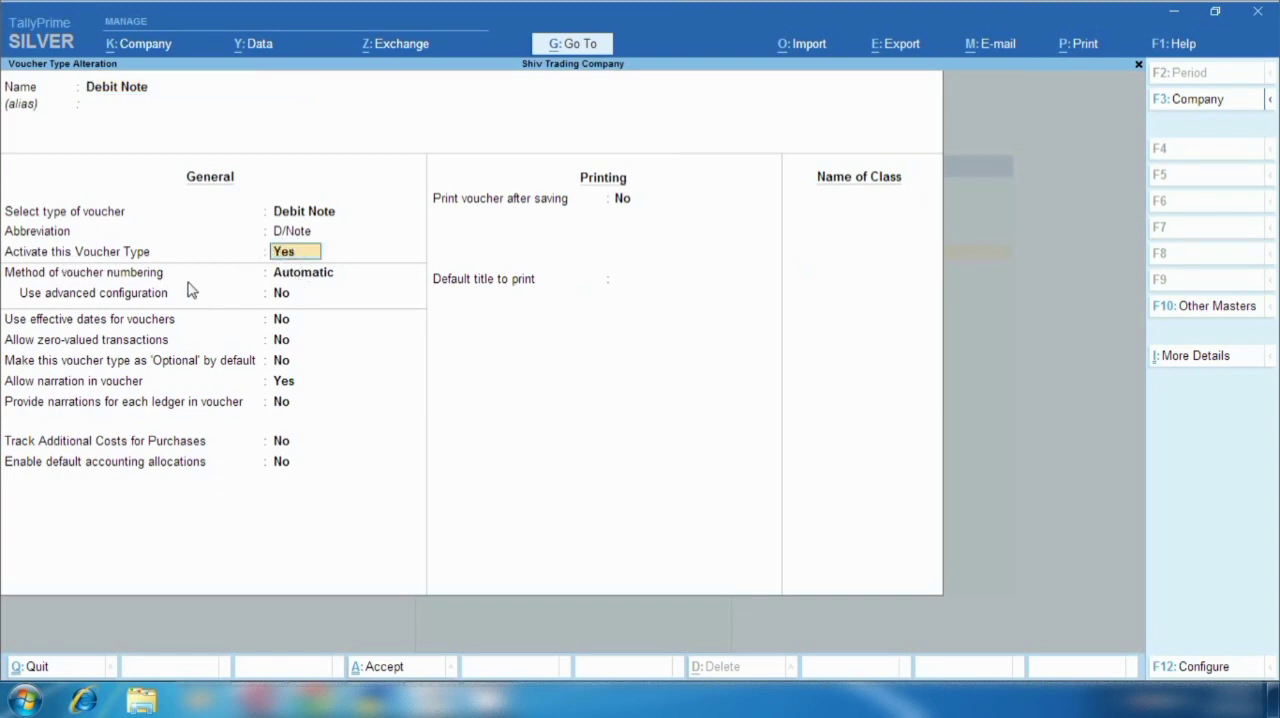
{"action": "key", "text": "Return"}
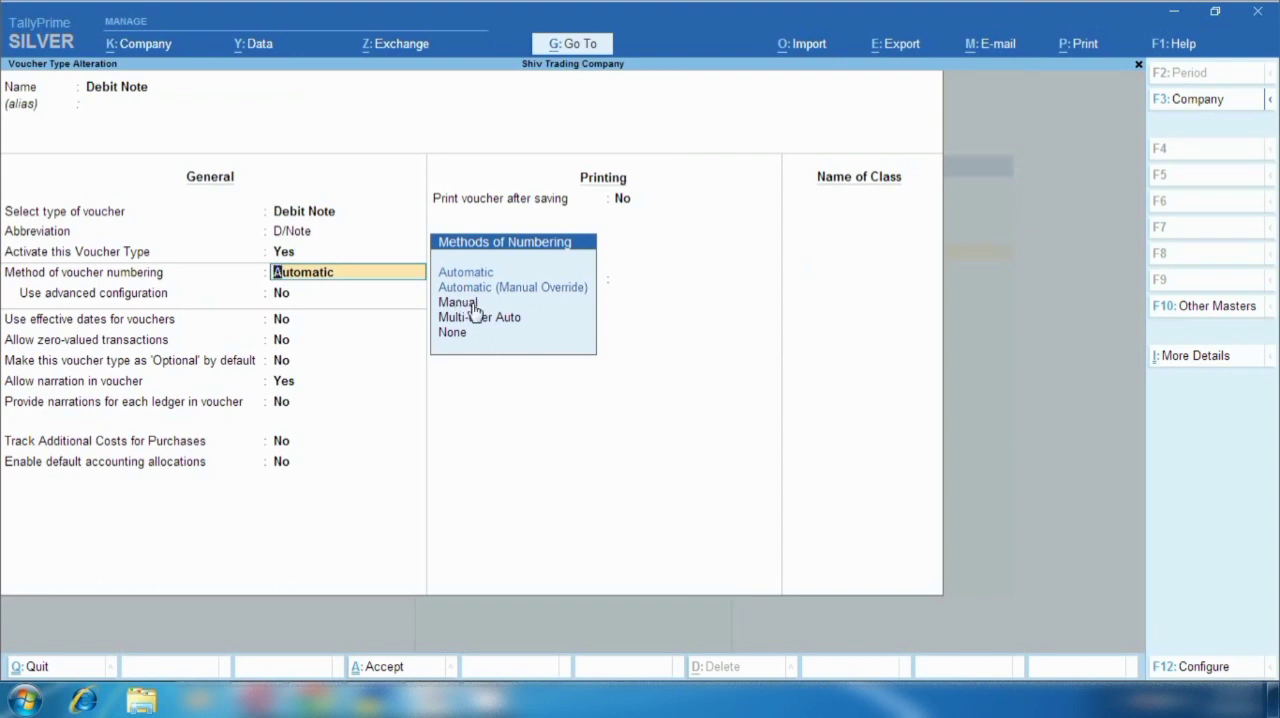
{"action": "key", "text": "Escape"}
{"action": "key", "text": "Escape"}
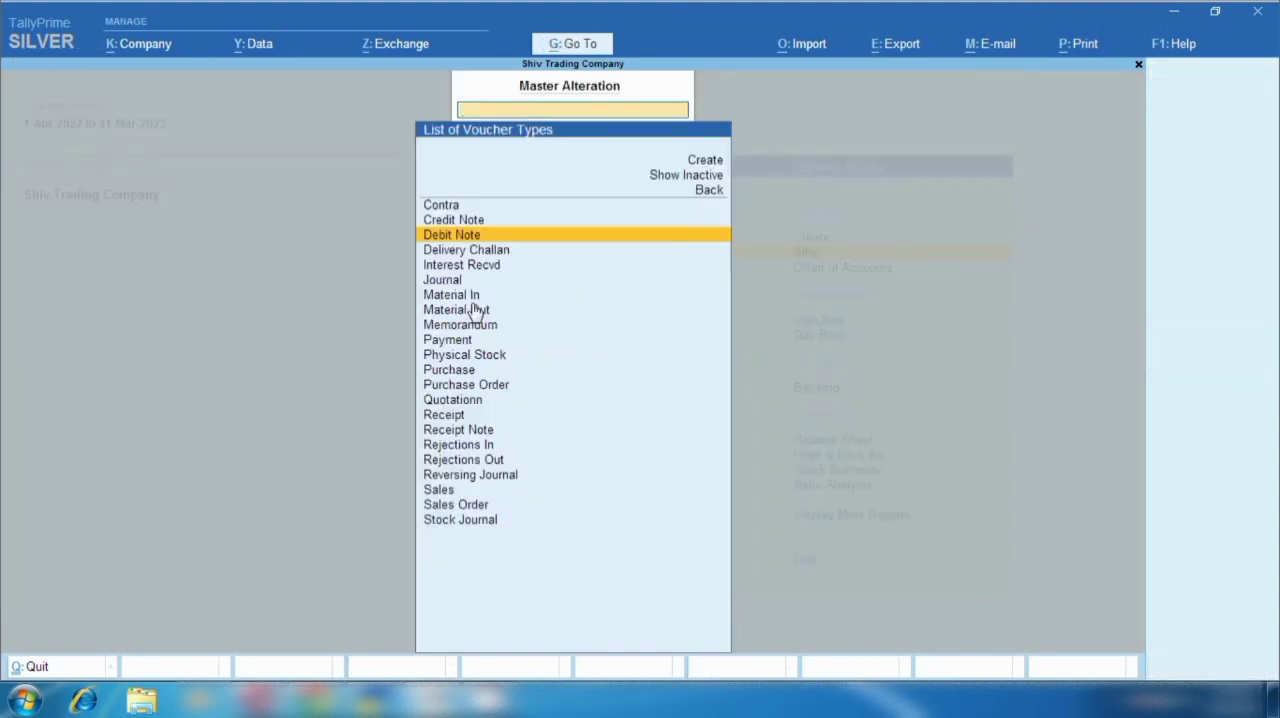
{"action": "key", "text": "Escape"}
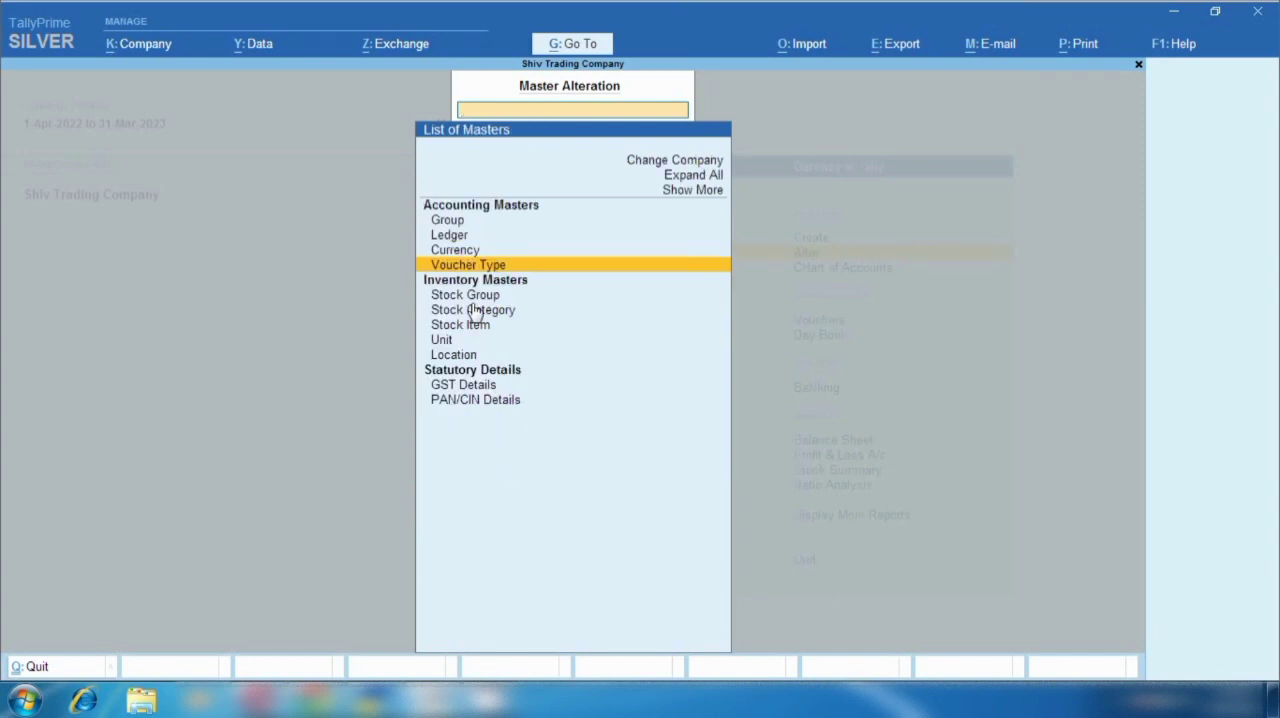
{"action": "key", "text": "Escape"}
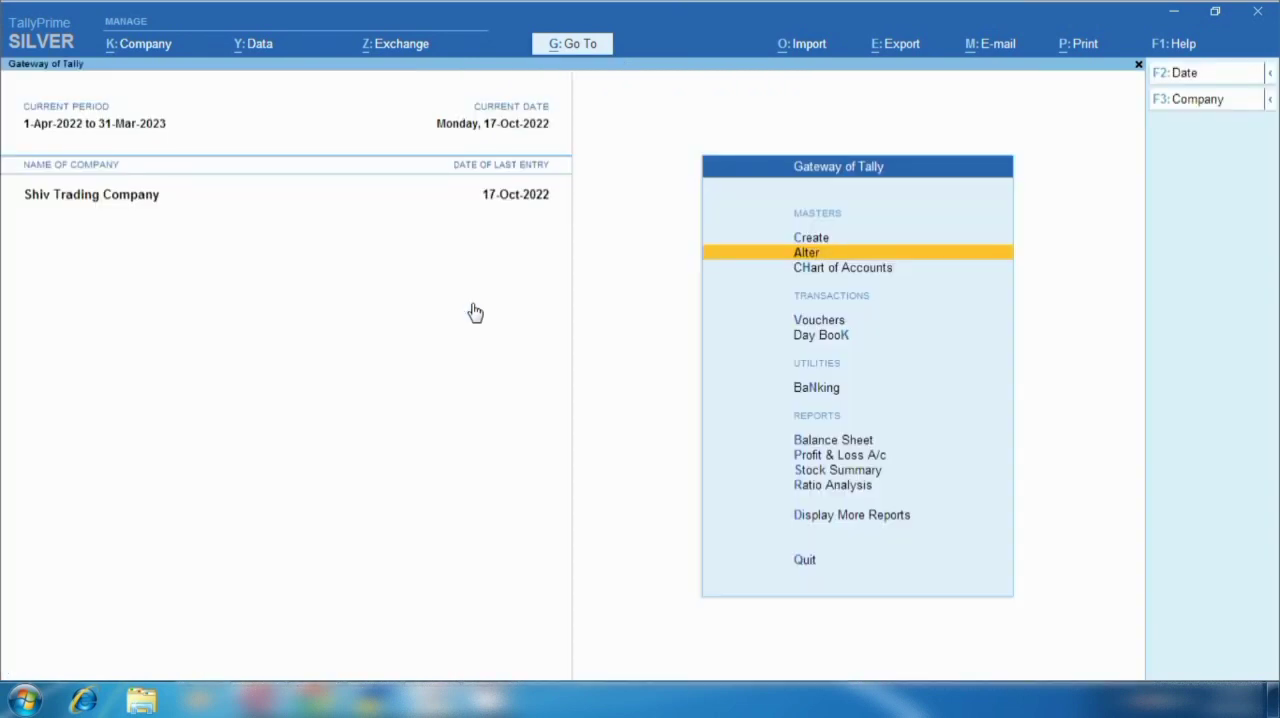
- Start a new Debit Note voucher and set its date to 19-10-2022
{"action": "key", "text": "v"}
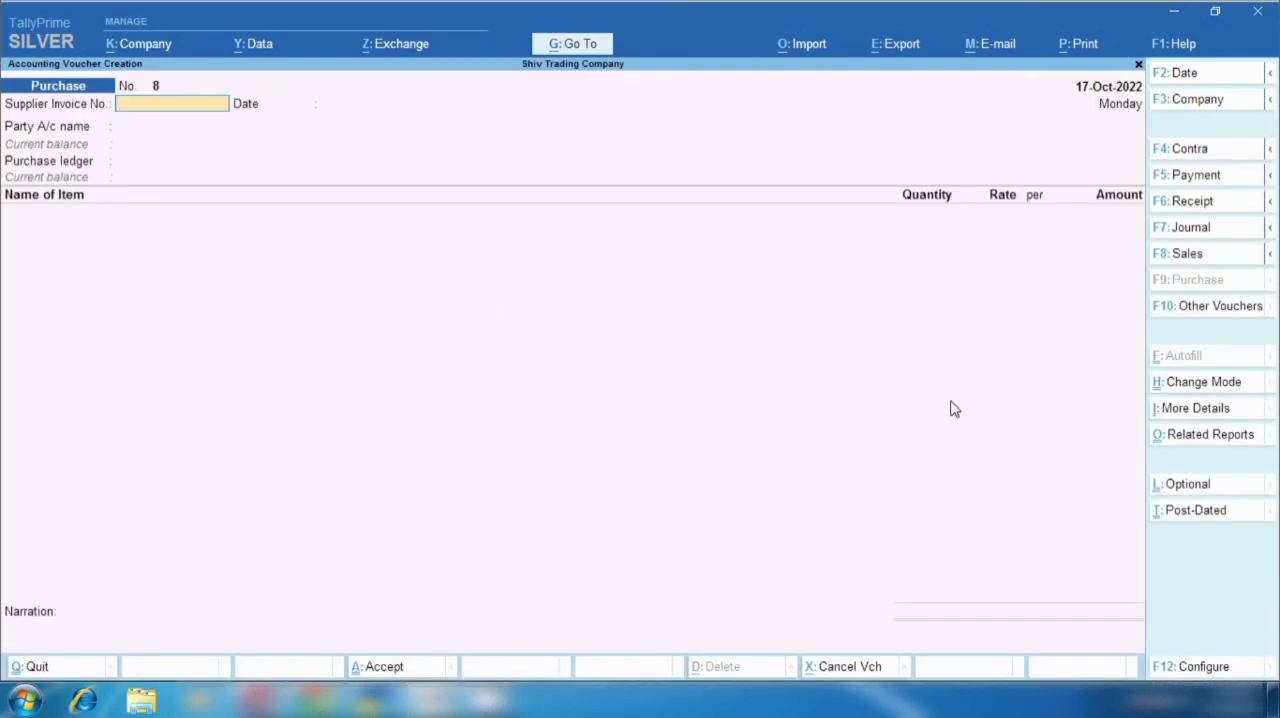
{"action": "left_click", "coordinate": [1211, 313]}
{"action": "key", "text": "Up"}
{"action": "key", "text": "Up"}
{"action": "key", "text": "Up"}
{"action": "key", "text": "Up"}
{"action": "key", "text": "Up"}
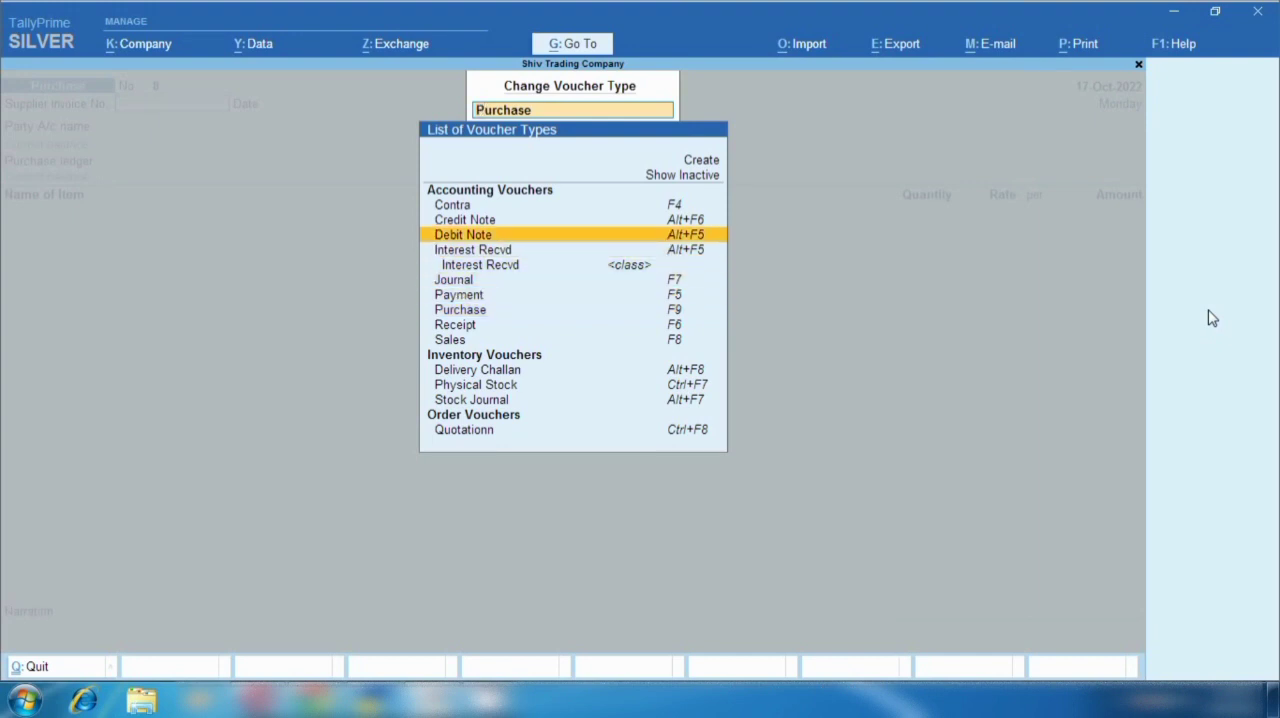
{"action": "key", "text": "Return"}
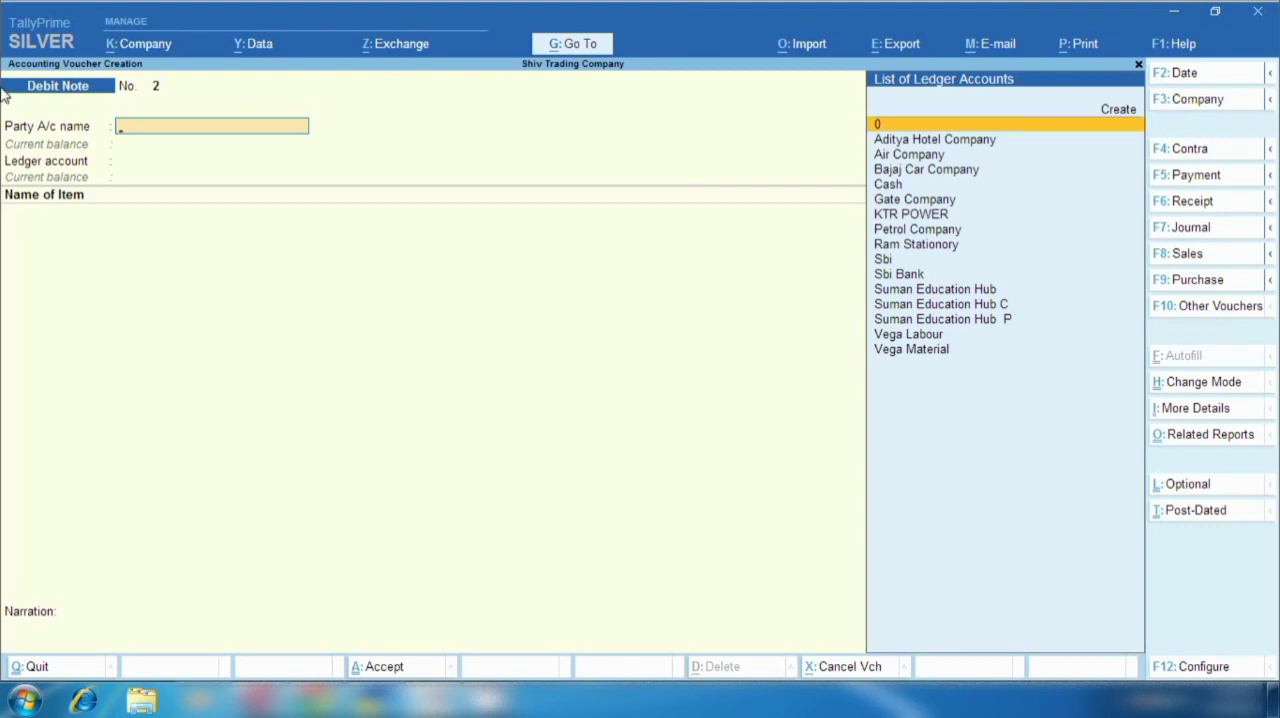
{"action": "key", "text": "F2"}
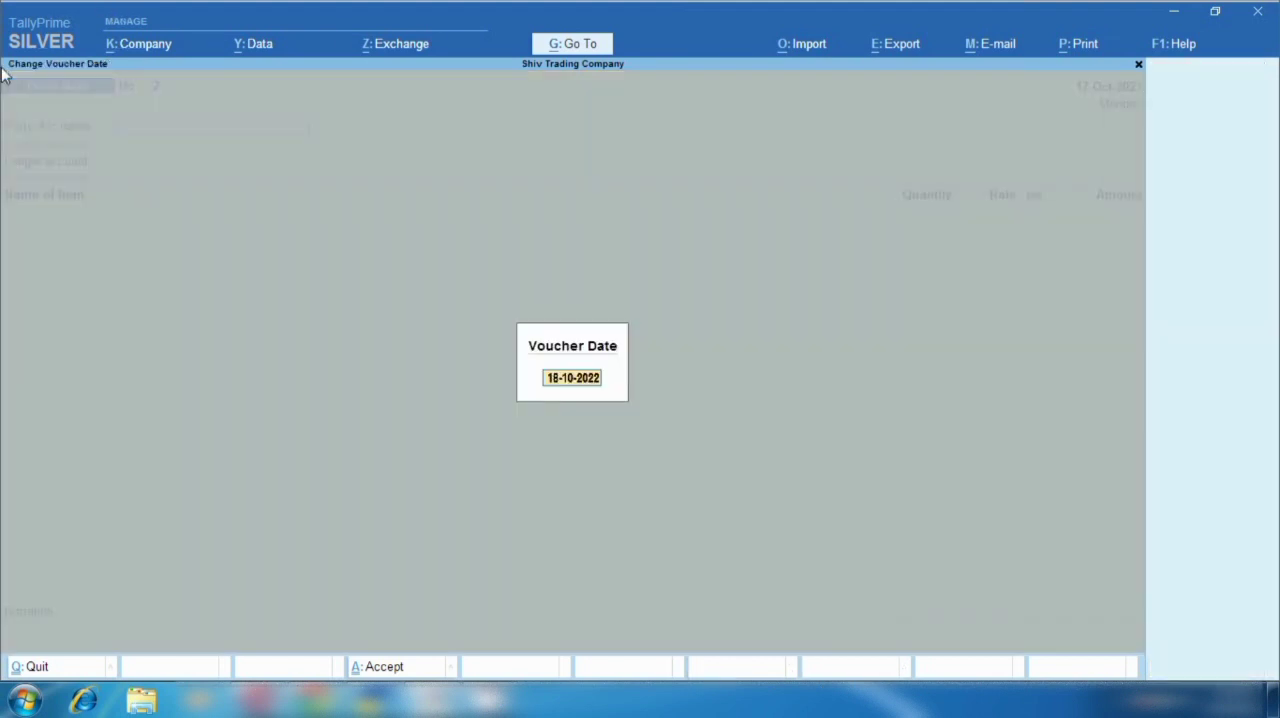
{"action": "type", "text": "19.10.22"}
{"action": "key", "text": "Return"}
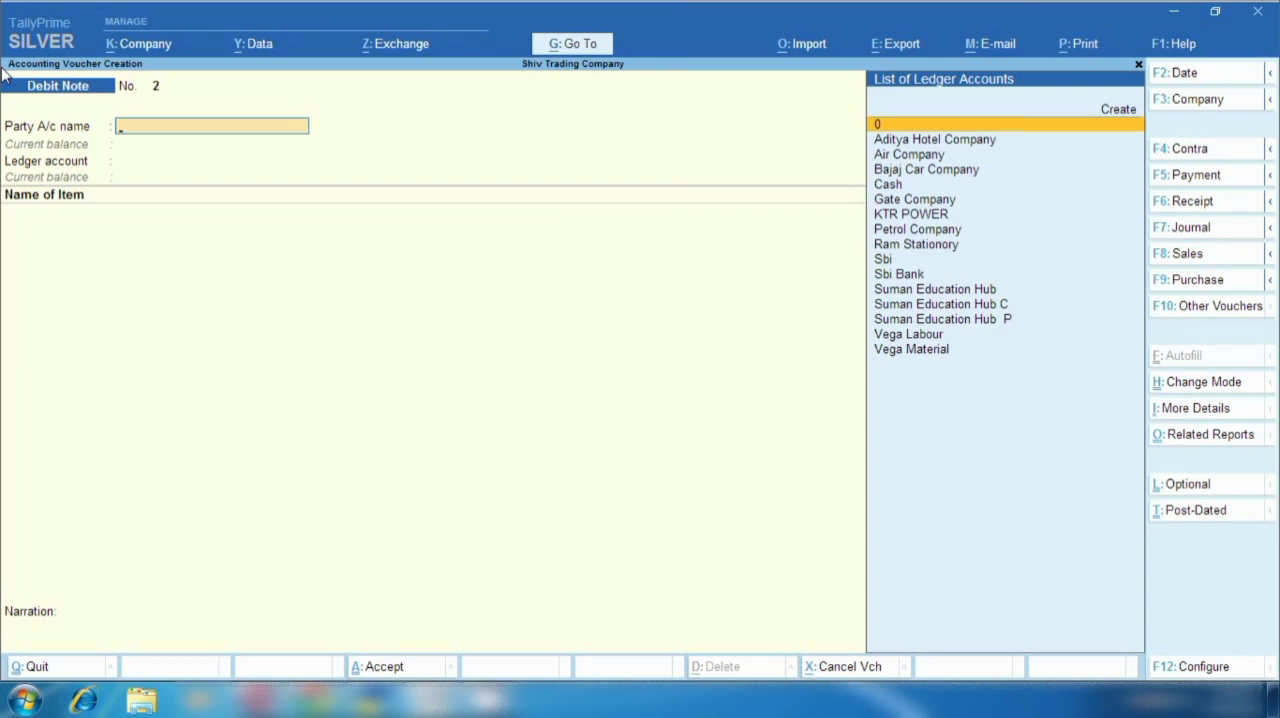
- Select KTR POWER as the debit note's party account and leave the dispatch details blank
{"action": "key", "text": "Down"}
{"action": "key", "text": "Down"}
{"action": "key", "text": "Down"}
{"action": "key", "text": "Down"}
{"action": "key", "text": "Down"}
{"action": "key", "text": "Down"}
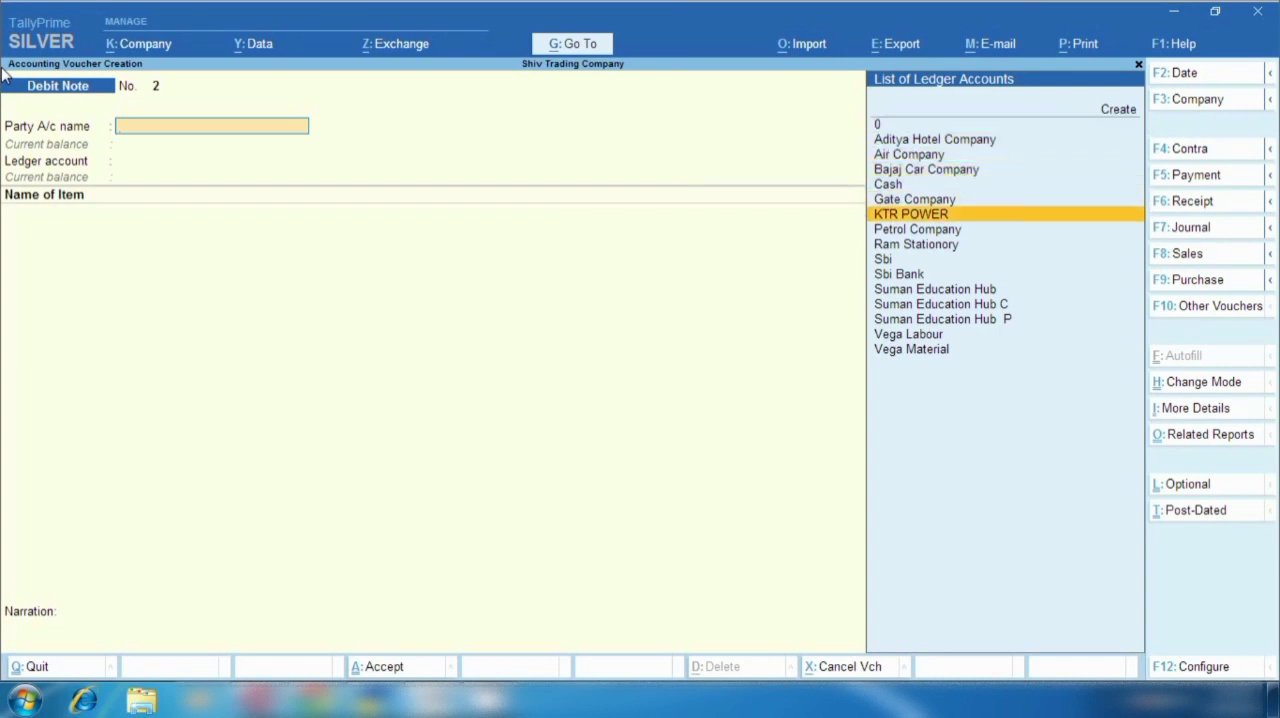
{"action": "key", "text": "Return"}
{"action": "key", "text": "Return"}
{"action": "key", "text": "Return"}
{"action": "key", "text": "Return"}
{"action": "key", "text": "Return"}
{"action": "key", "text": "Return"}
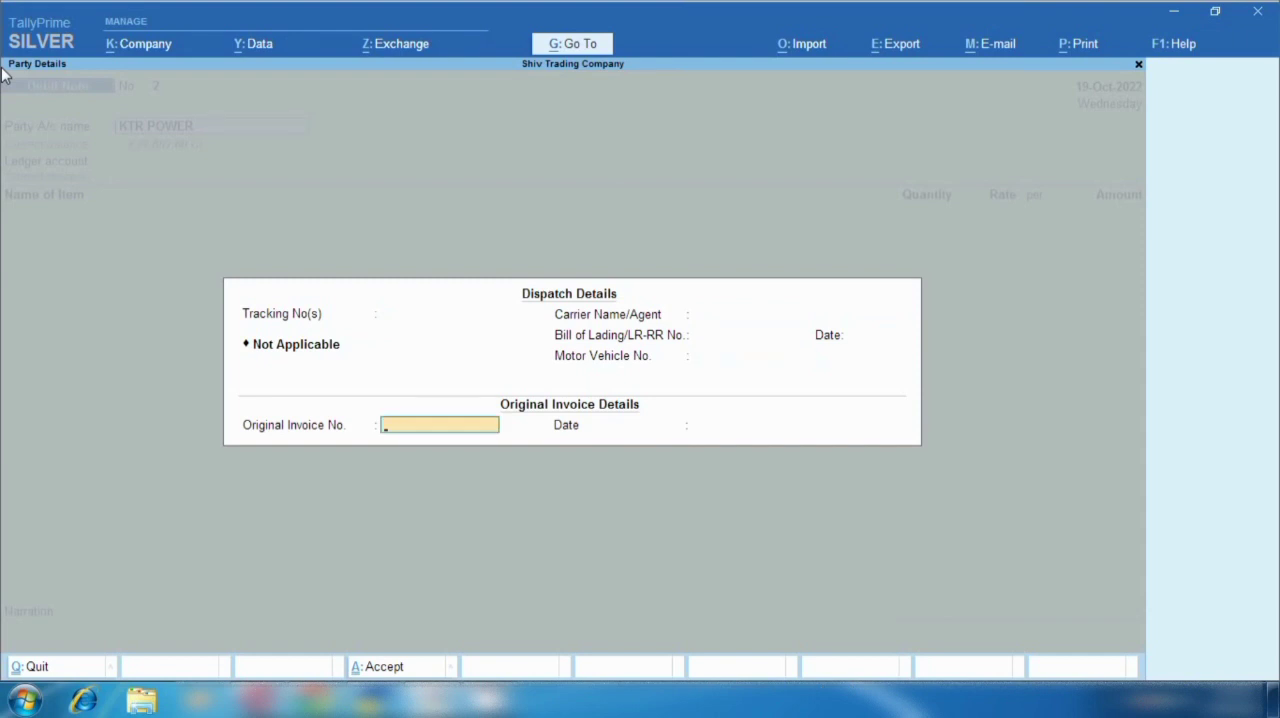
- Enter original invoice number 001 dated 17.10.22 and accept the party details as filled in
{"action": "type", "text": "001"}
{"action": "key", "text": "Return"}
{"action": "type", "text": "17.10"}
{"action": "type", "text": "22"}
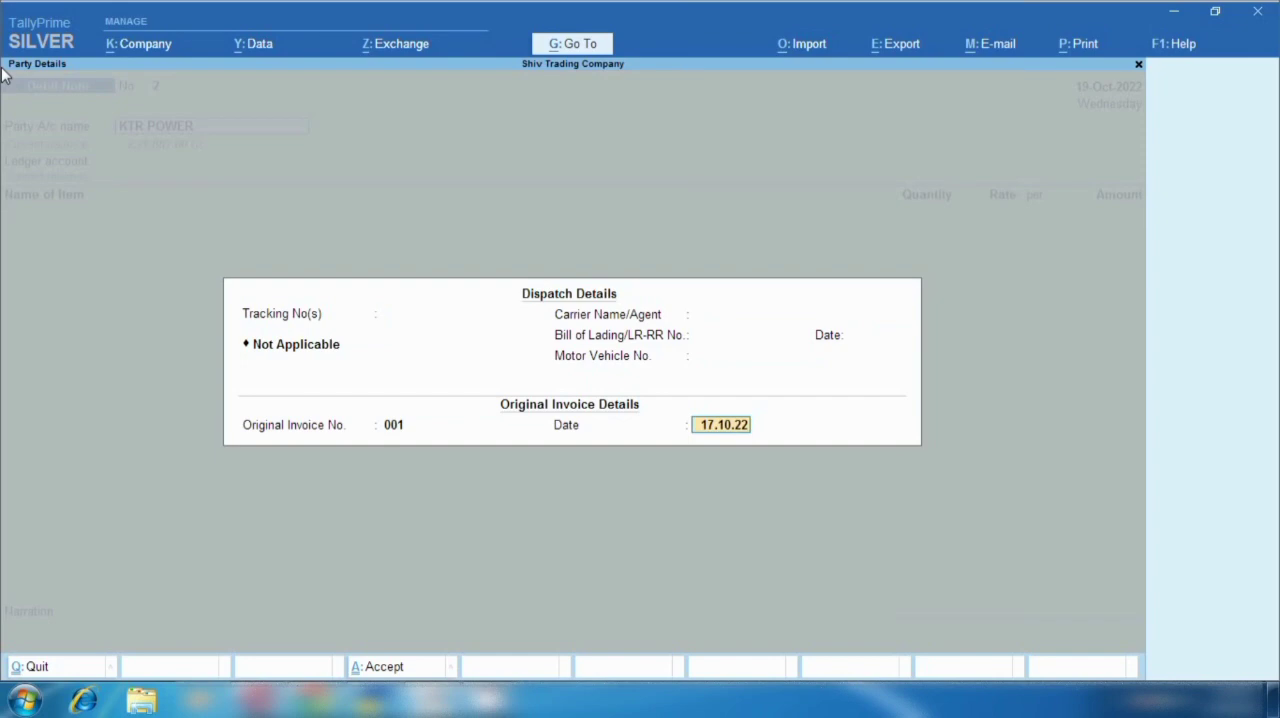
{"action": "key", "text": "Return"}
{"action": "key", "text": "Return"}
{"action": "key", "text": "Return"}
{"action": "key", "text": "Return"}
{"action": "key", "text": "Return"}
{"action": "key", "text": "Return"}
{"action": "key", "text": "Return"}
{"action": "key", "text": "Return"}
{"action": "key", "text": "Return"}
{"action": "key", "text": "Return"}
{"action": "key", "text": "Return"}
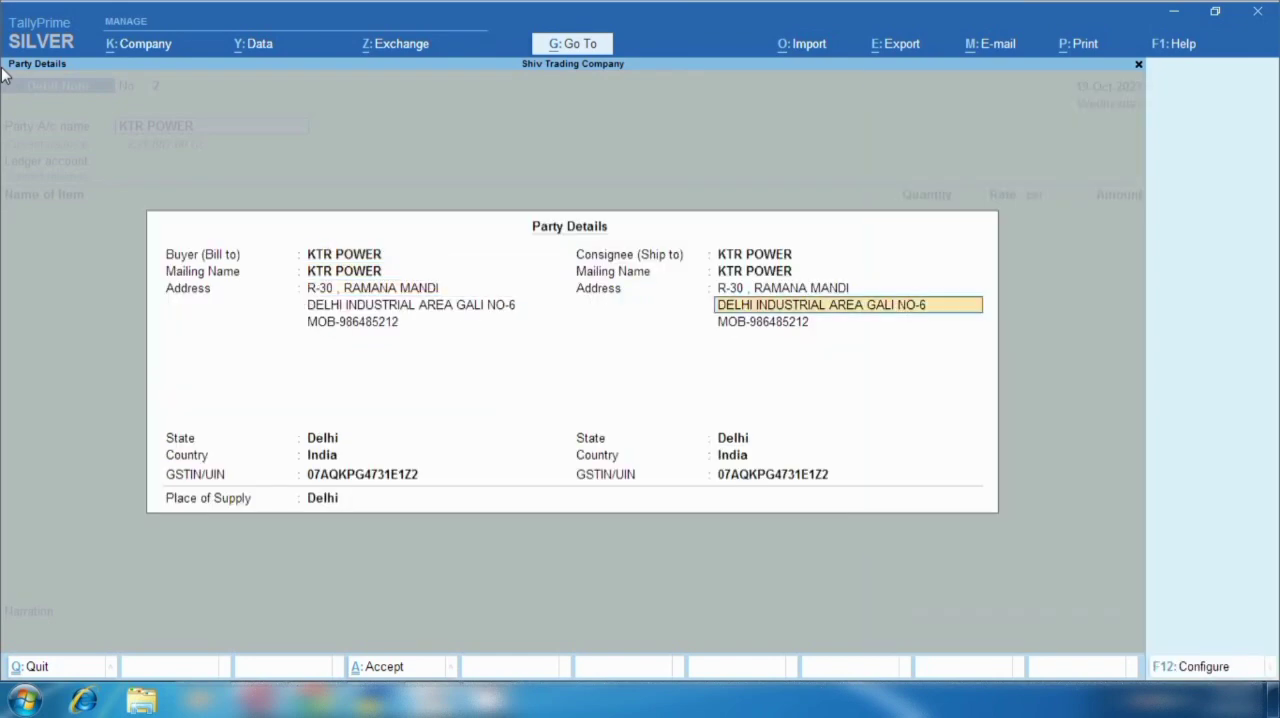
- Choose the PURCHASE ledger and add the item Outer Carton Ceiling Fan without a description or tracking number
{"action": "key", "text": "Return"}
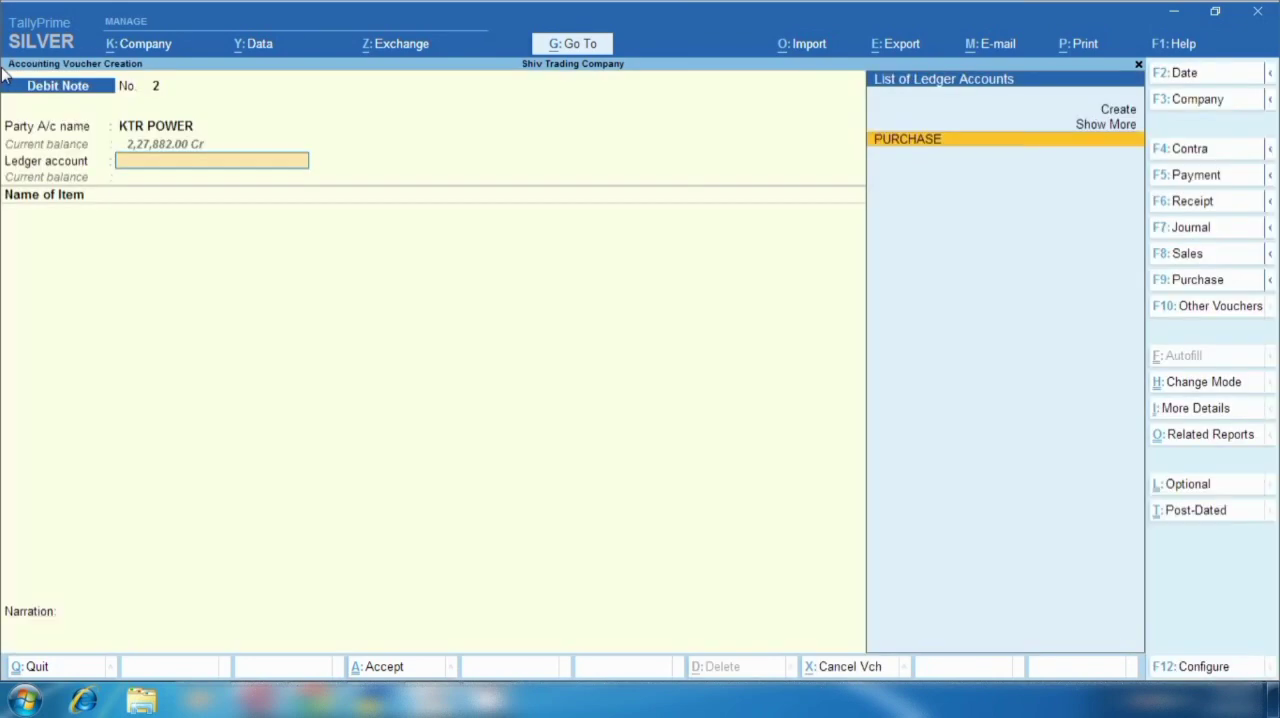
{"action": "key", "text": "Return"}
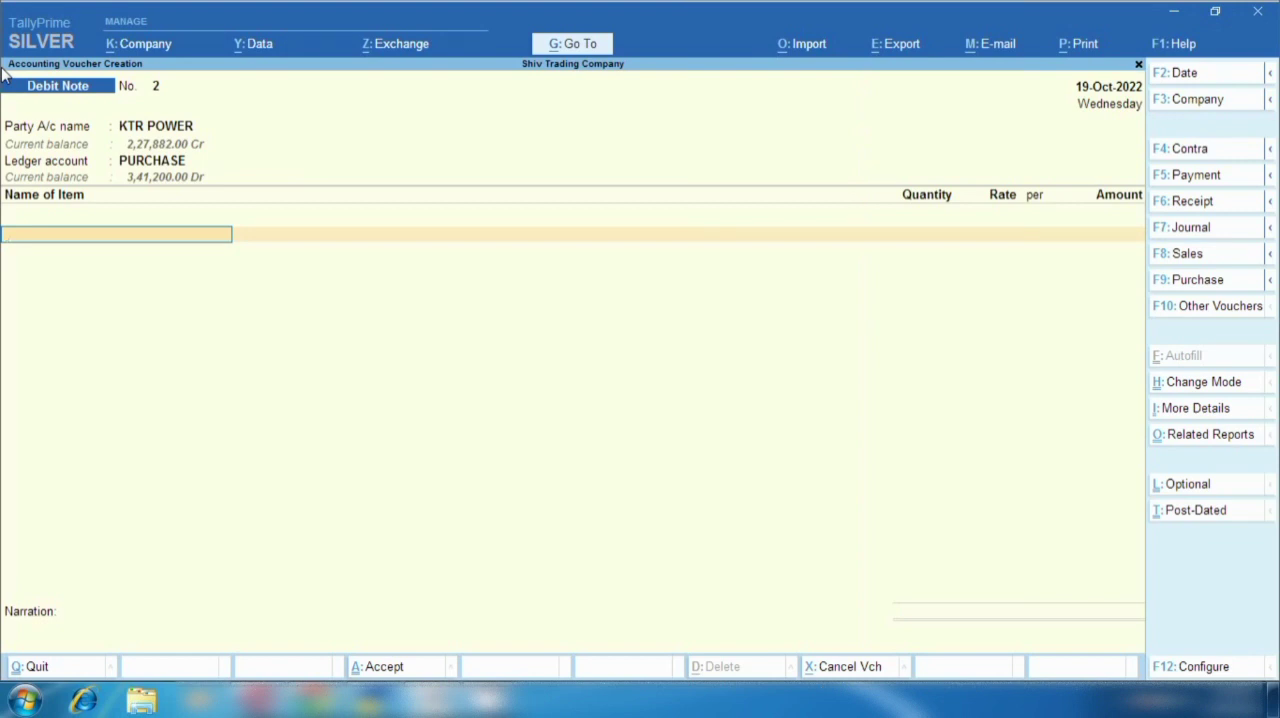
{"action": "type", "text": "O"}
{"action": "key", "text": "Return"}
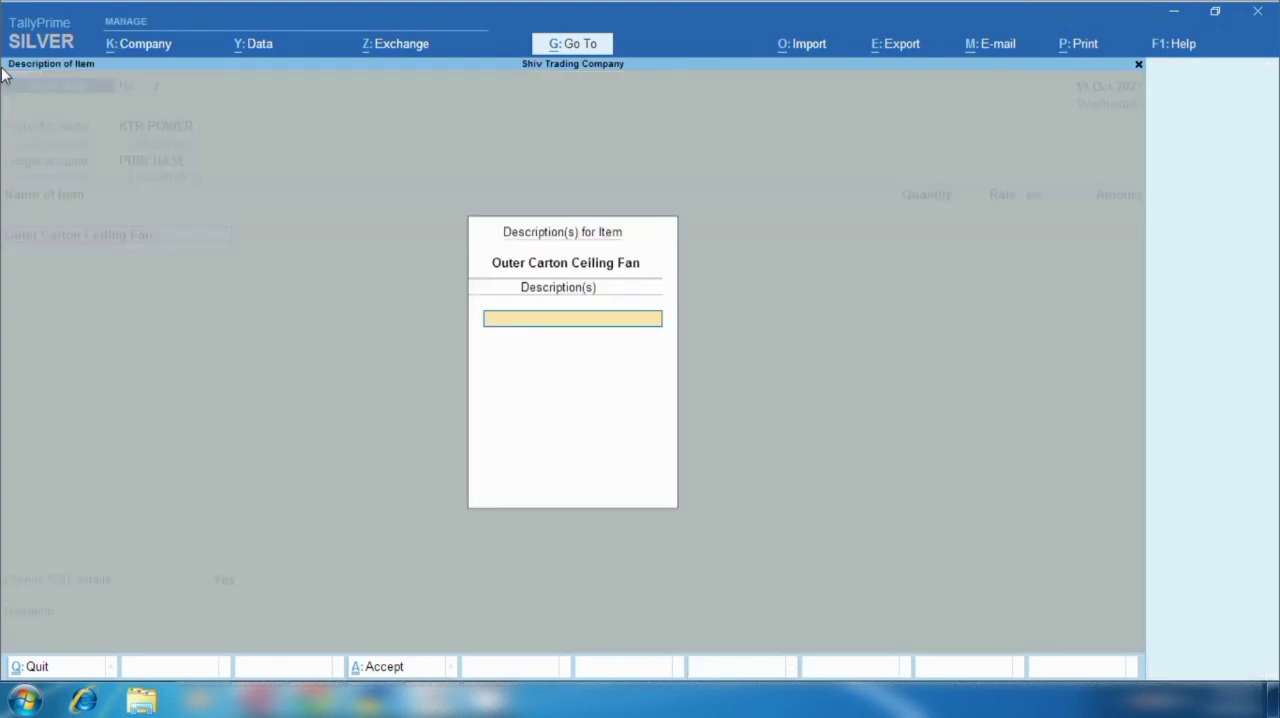
{"action": "key", "text": "Return"}
- Set the returned quantity of the Outer Carton Ceiling Fan to 1,000 PCS at a rate of 100.00 per piece
{"action": "key", "text": "Return"}
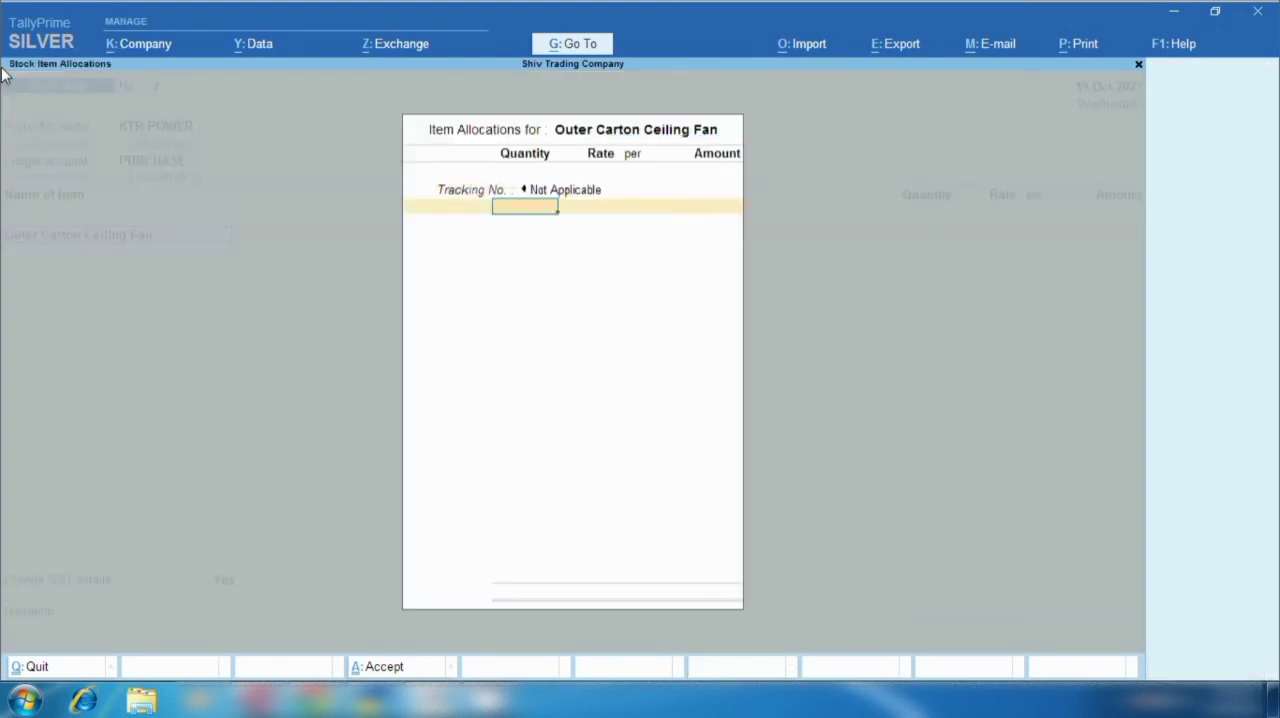
{"action": "type", "text": "1000"}
{"action": "key", "text": "Return"}
{"action": "key", "text": "Return"}
{"action": "key", "text": "Return"}
{"action": "key", "text": "Return"}
{"action": "key", "text": "Return"}
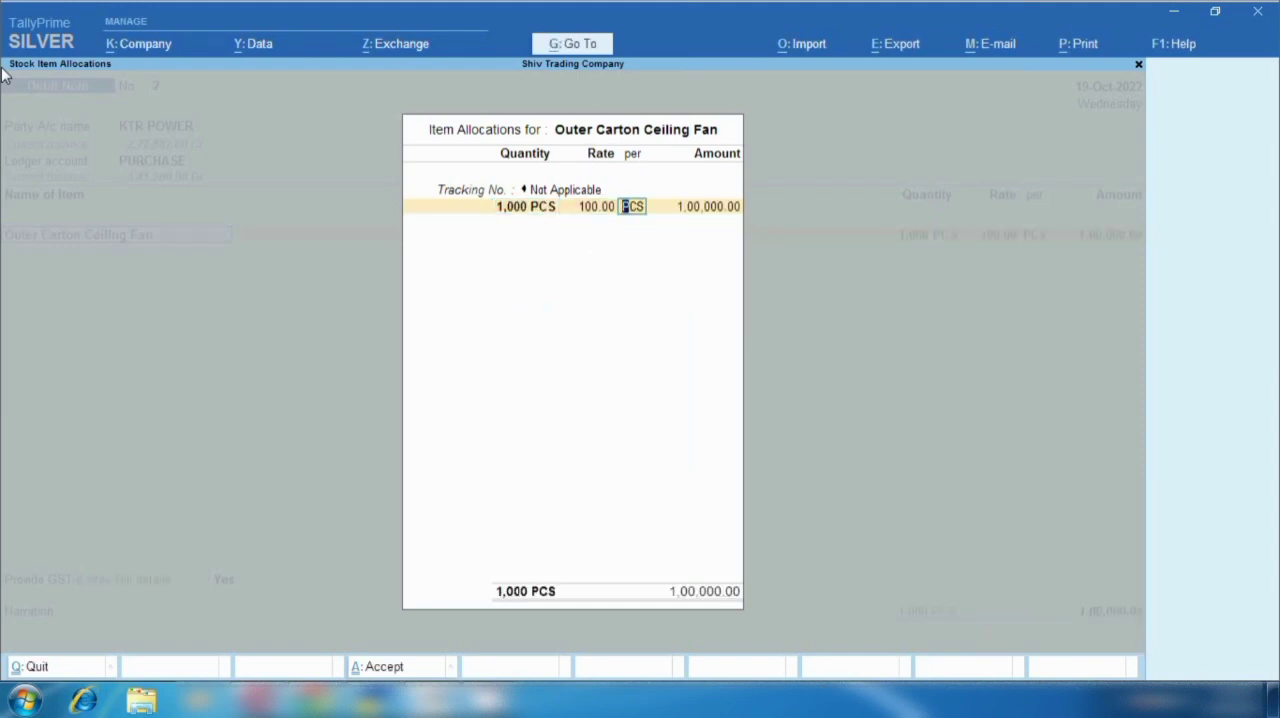
{"action": "key", "text": "Return"}
- Add the Input Cgst ledger to the debit note with its calculated amount and no description
{"action": "key", "text": "Return"}
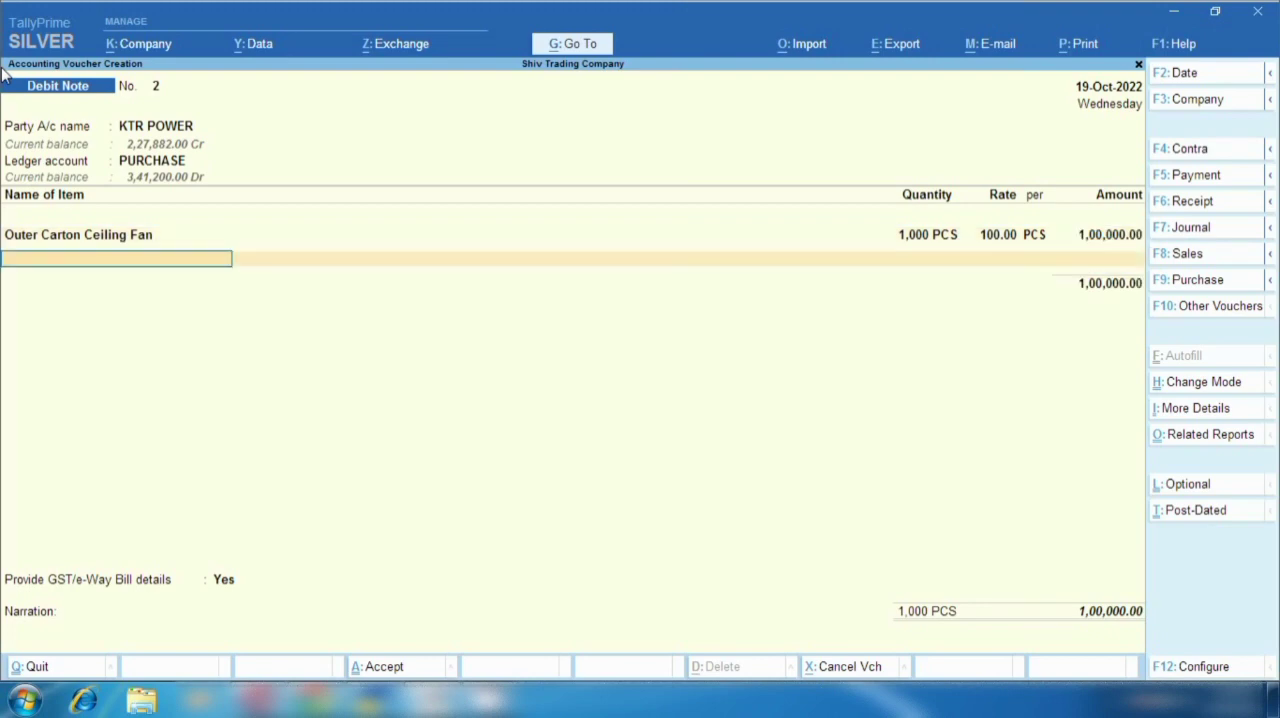
{"action": "key", "text": "Return"}
{"action": "type", "text": "Cgs"}
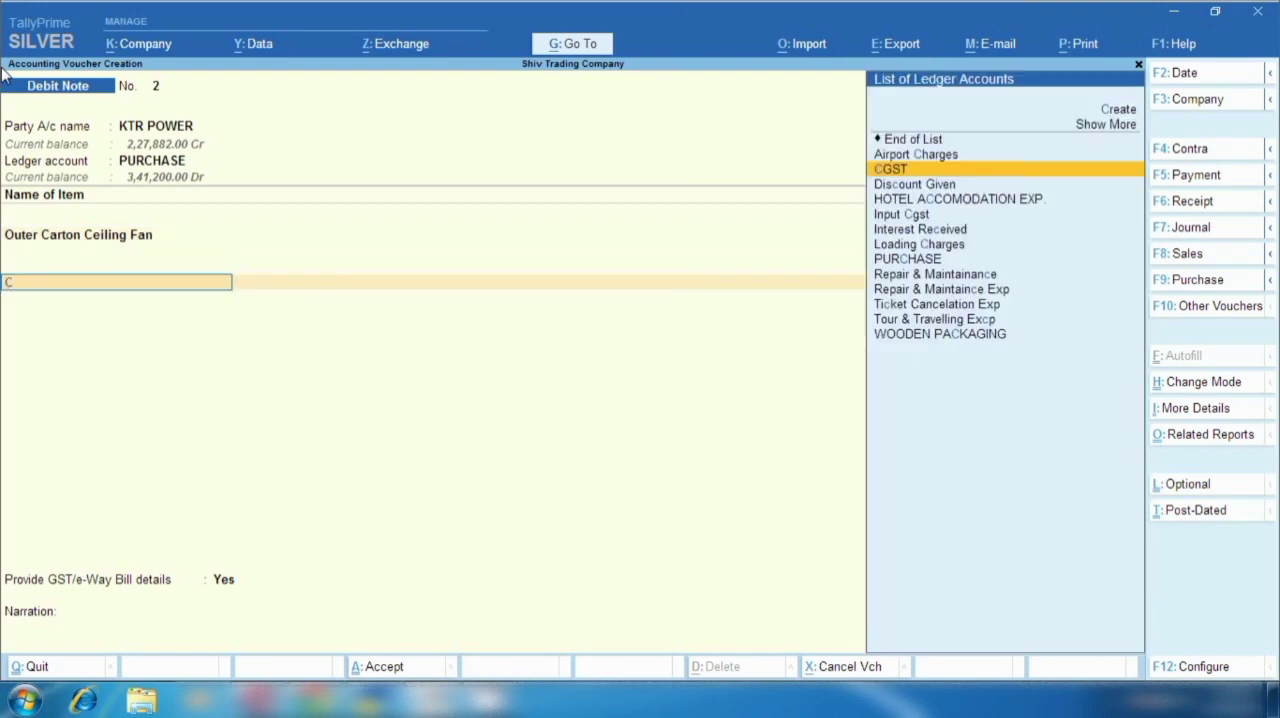
{"action": "key", "text": "Return"}
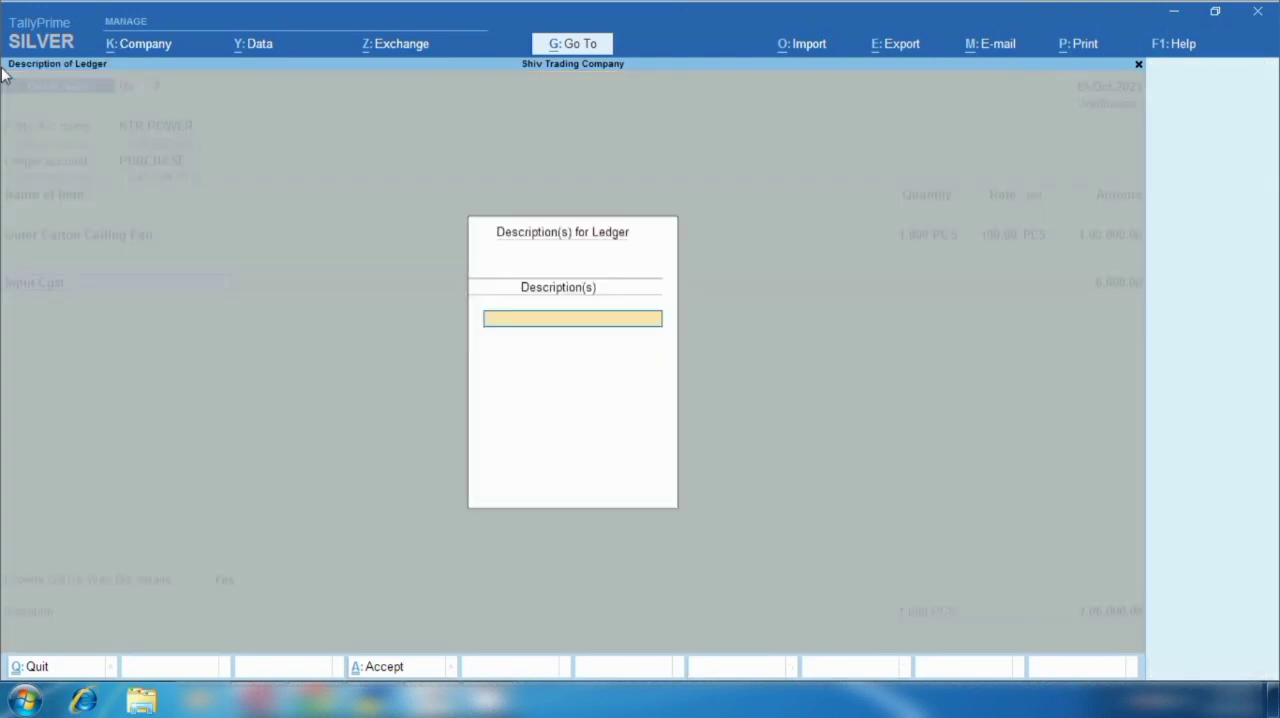
{"action": "key", "text": "Return"}
- Add the Input Sgst ledger to the debit note with its calculated tax amount
{"action": "key", "text": "Return"}
{"action": "type", "text": "Sgs"}
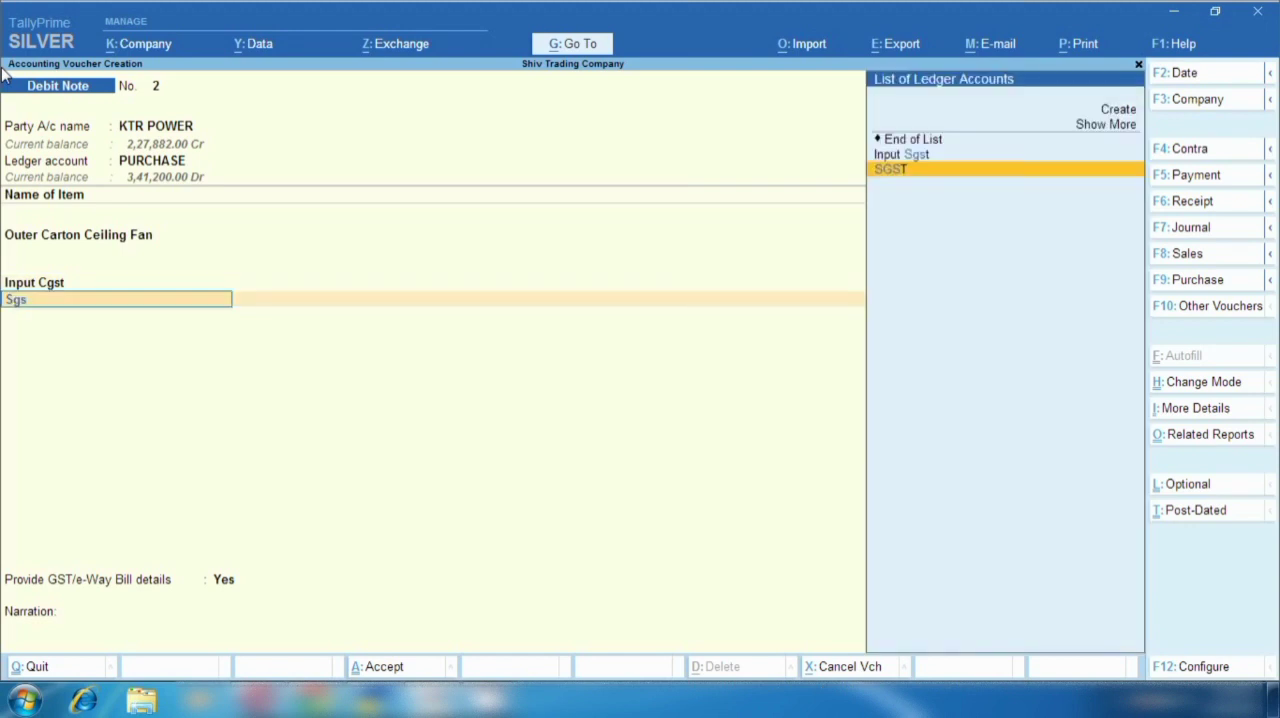
{"action": "key", "text": "Up"}
{"action": "key", "text": "Return"}
{"action": "key", "text": "Return"}
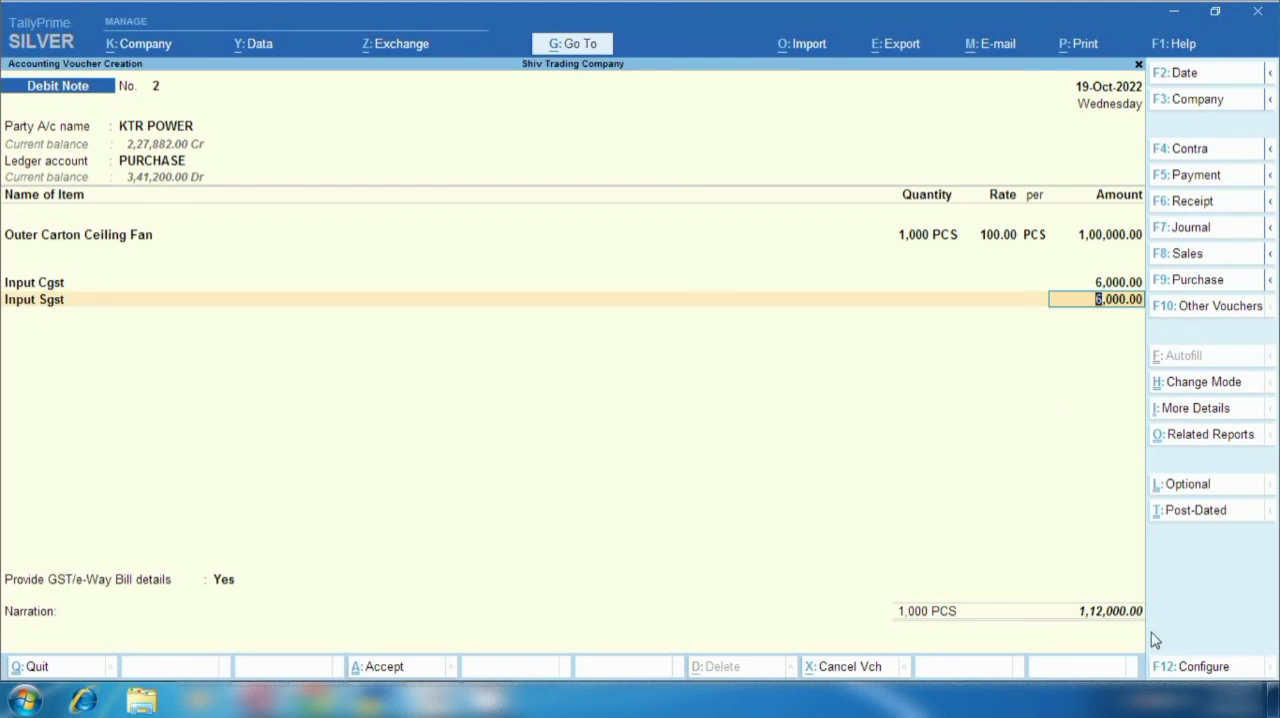
- Preview the debit note's printout, examine its party, invoice and tax details, and return to the voucher without printing
{"action": "left_click", "coordinate": [1095, 52]}
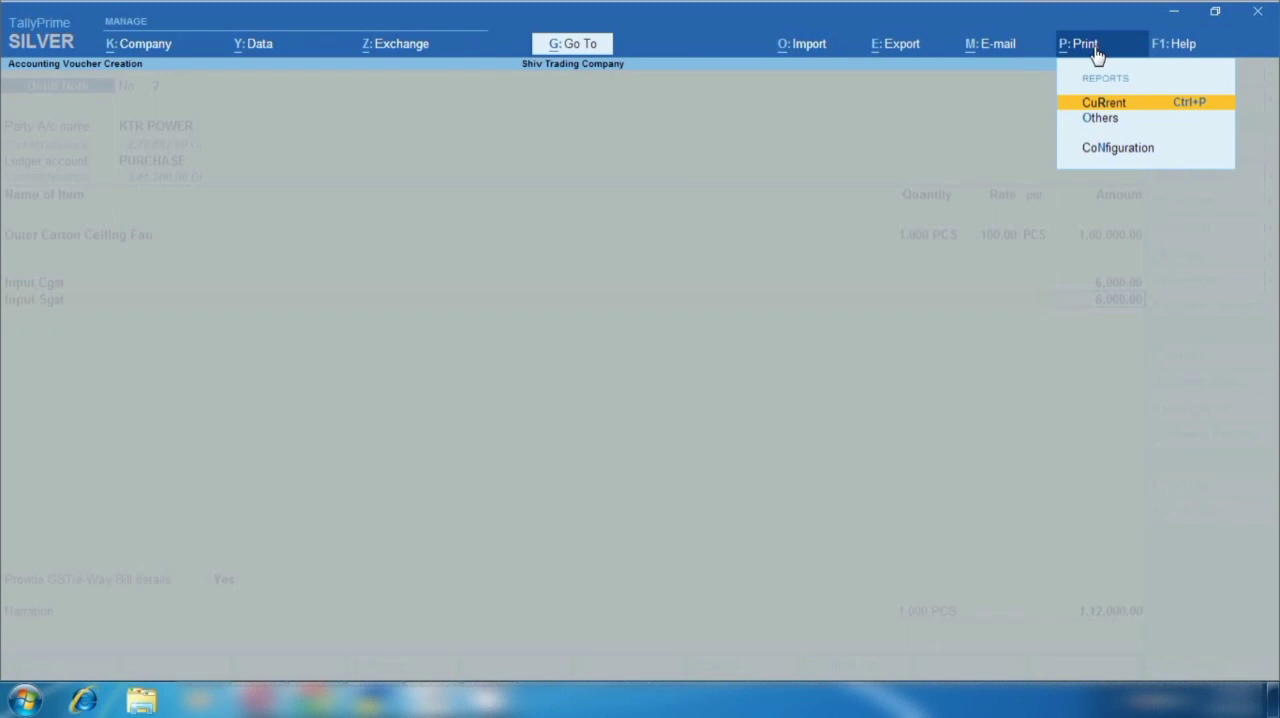
{"action": "key", "text": "Return"}
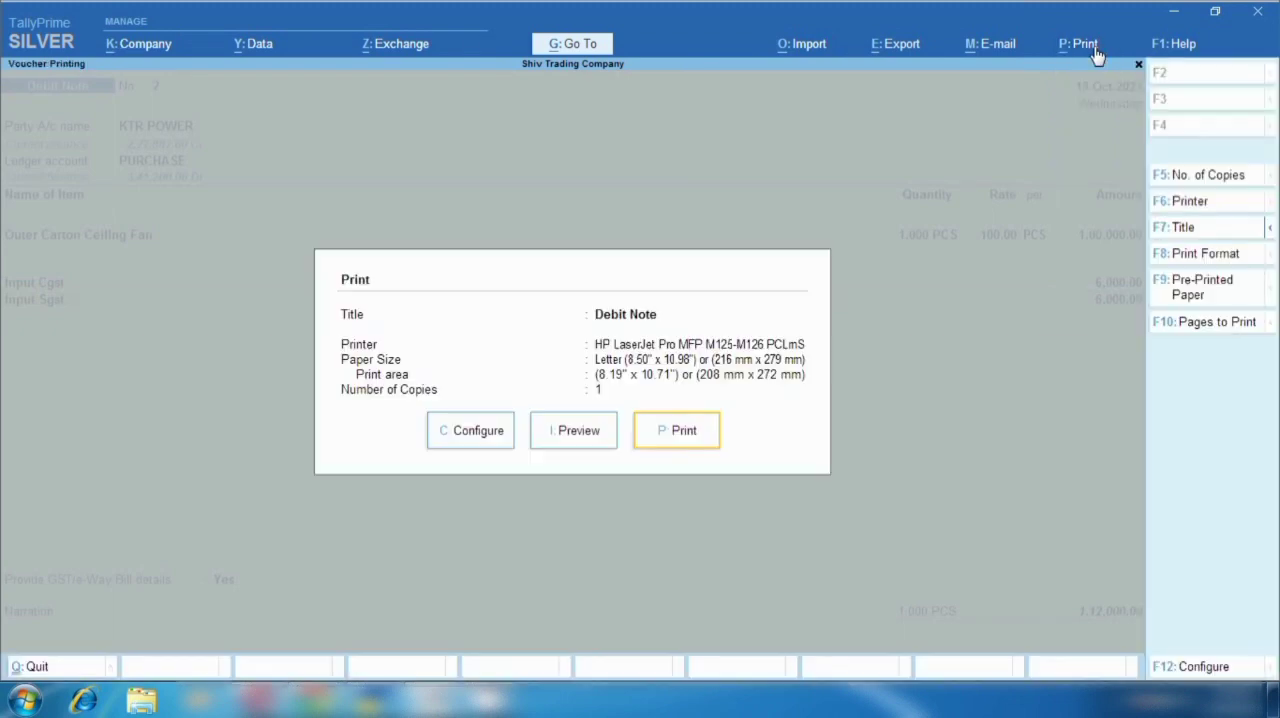
{"action": "left_click", "coordinate": [575, 431]}
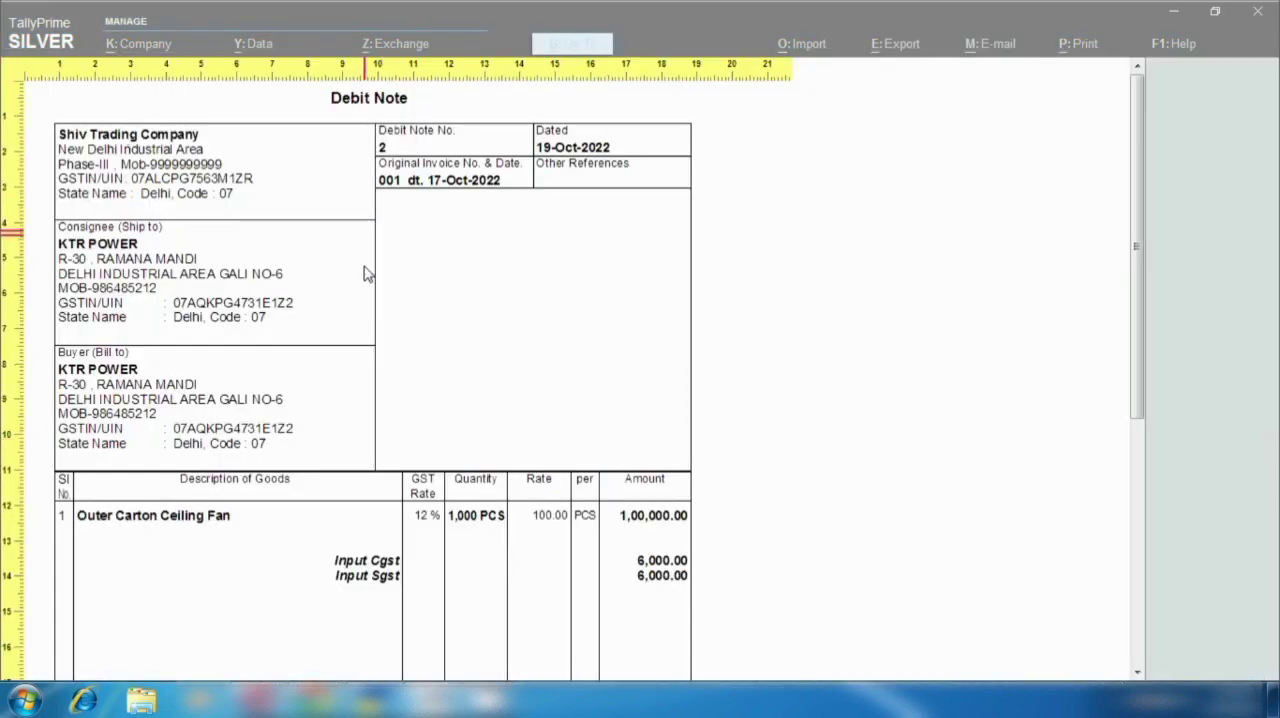
{"action": "scroll", "coordinate": [425, 495], "scroll_direction": "down", "scroll_amount": 1}
{"action": "scroll", "coordinate": [423, 505], "scroll_direction": "down", "scroll_amount": 1}
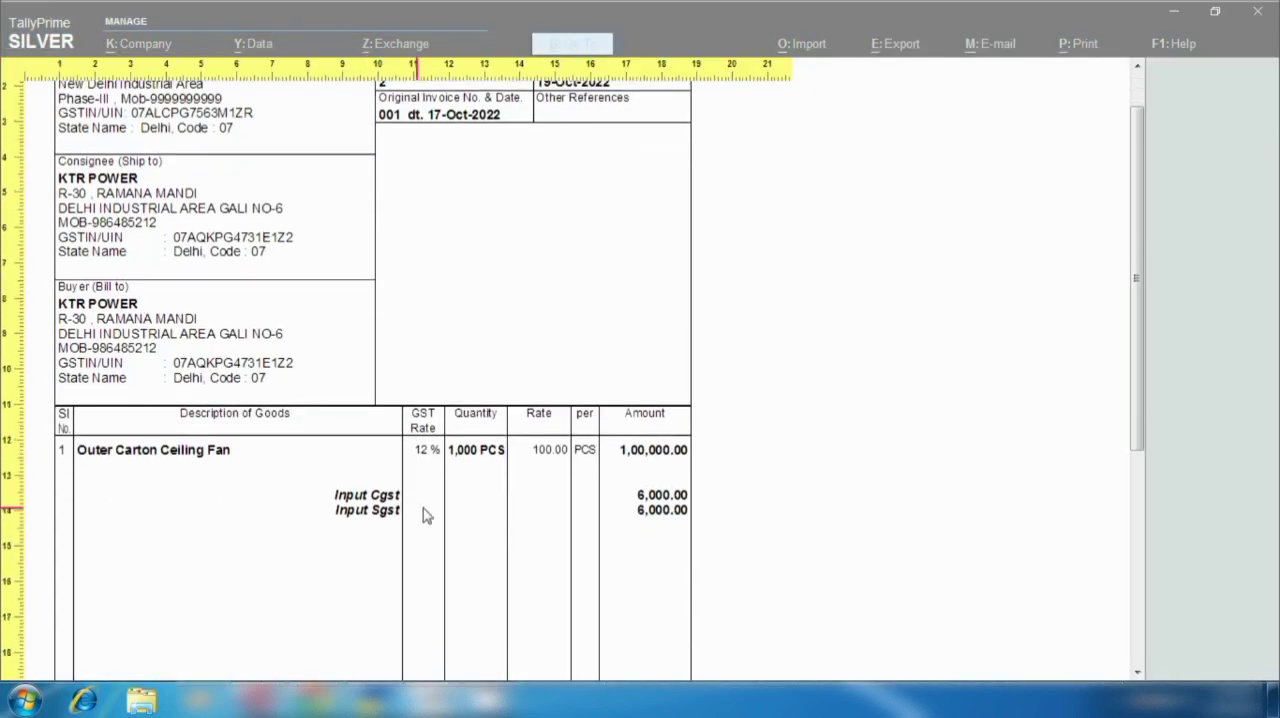
{"action": "left_click", "coordinate": [430, 512]}
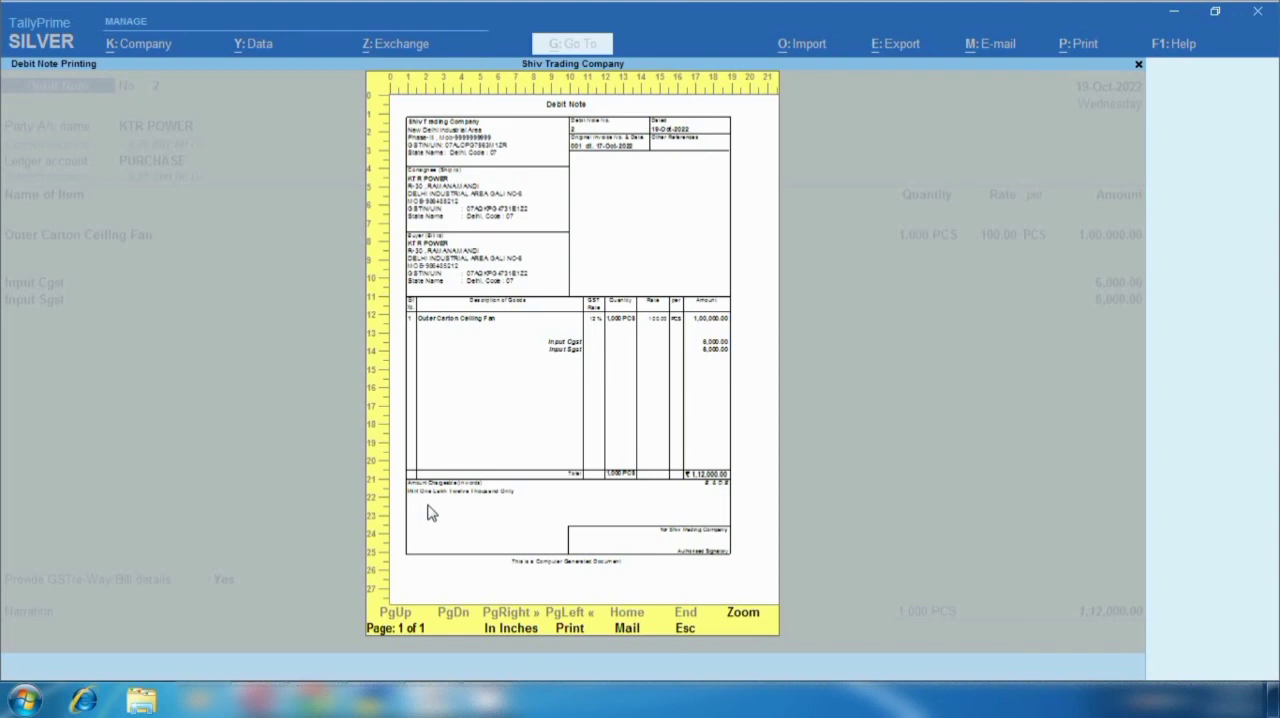
{"action": "key", "text": "Escape"}
{"action": "key", "text": "Escape"}
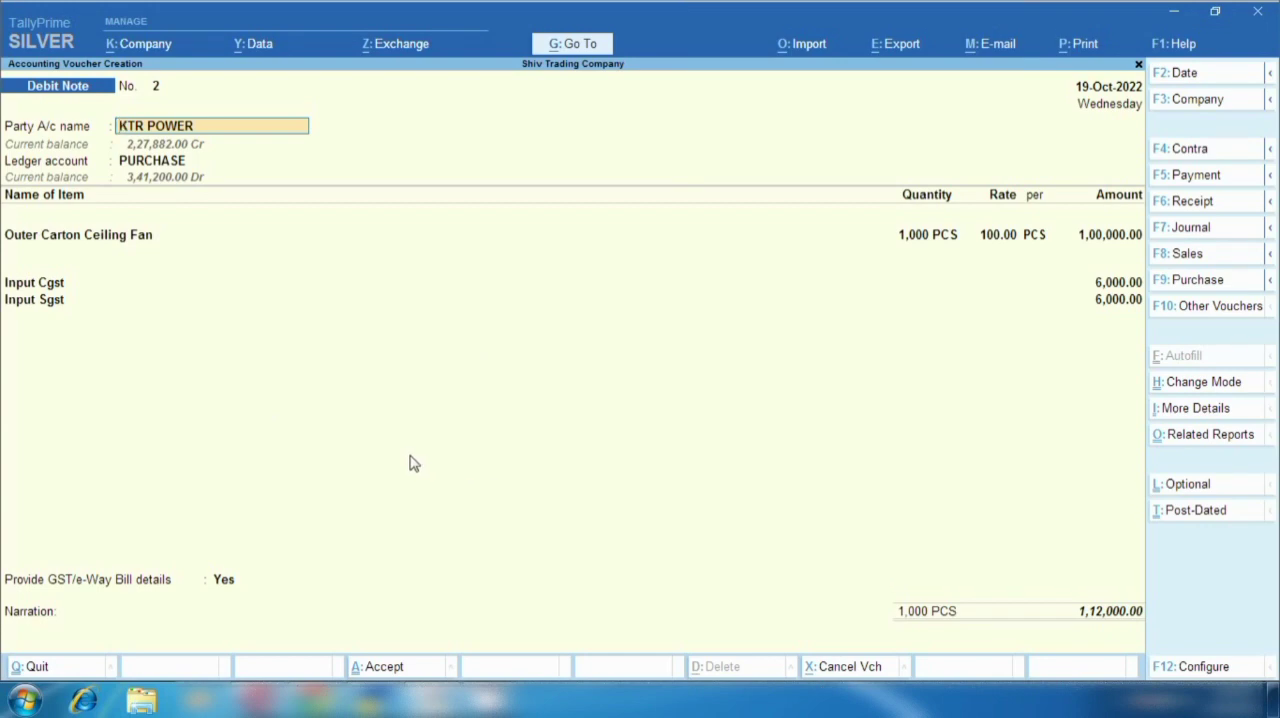
- Switch to the E-Way Bill System in Chrome and open the entry form for a new e-way bill
{"action": "mouse_move", "coordinate": [330, 698]}
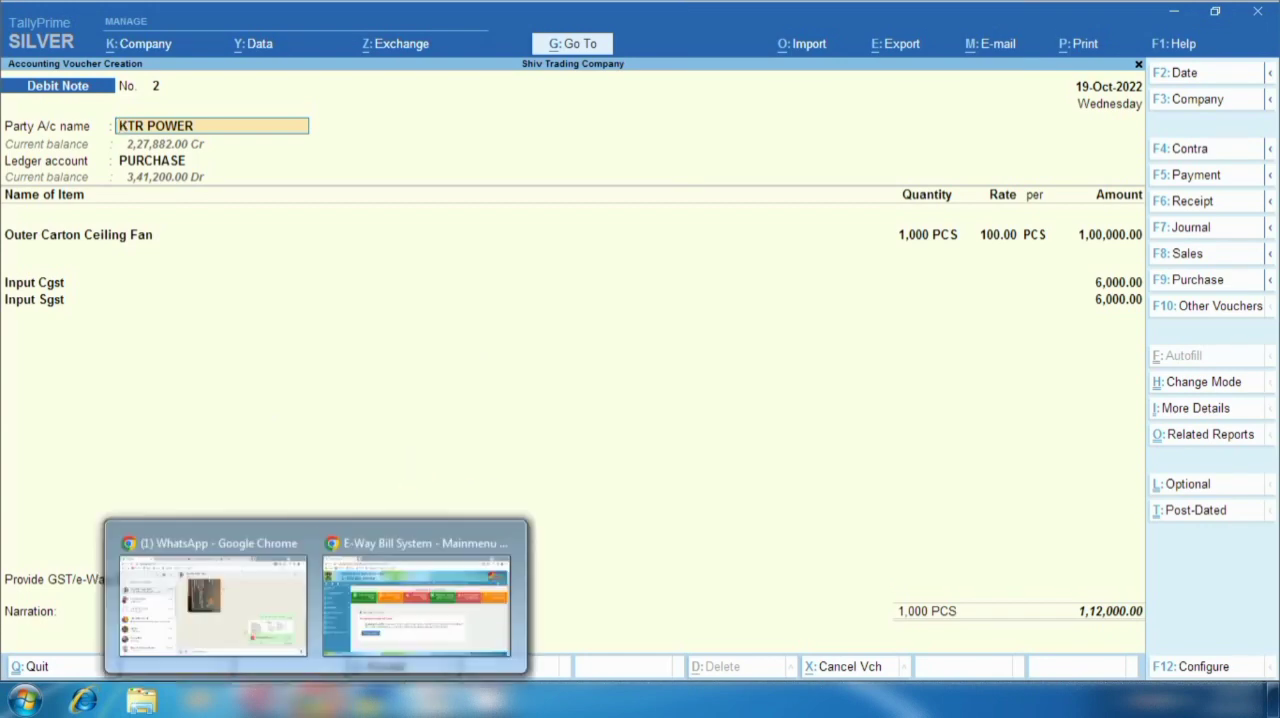
{"action": "left_click", "coordinate": [392, 612]}
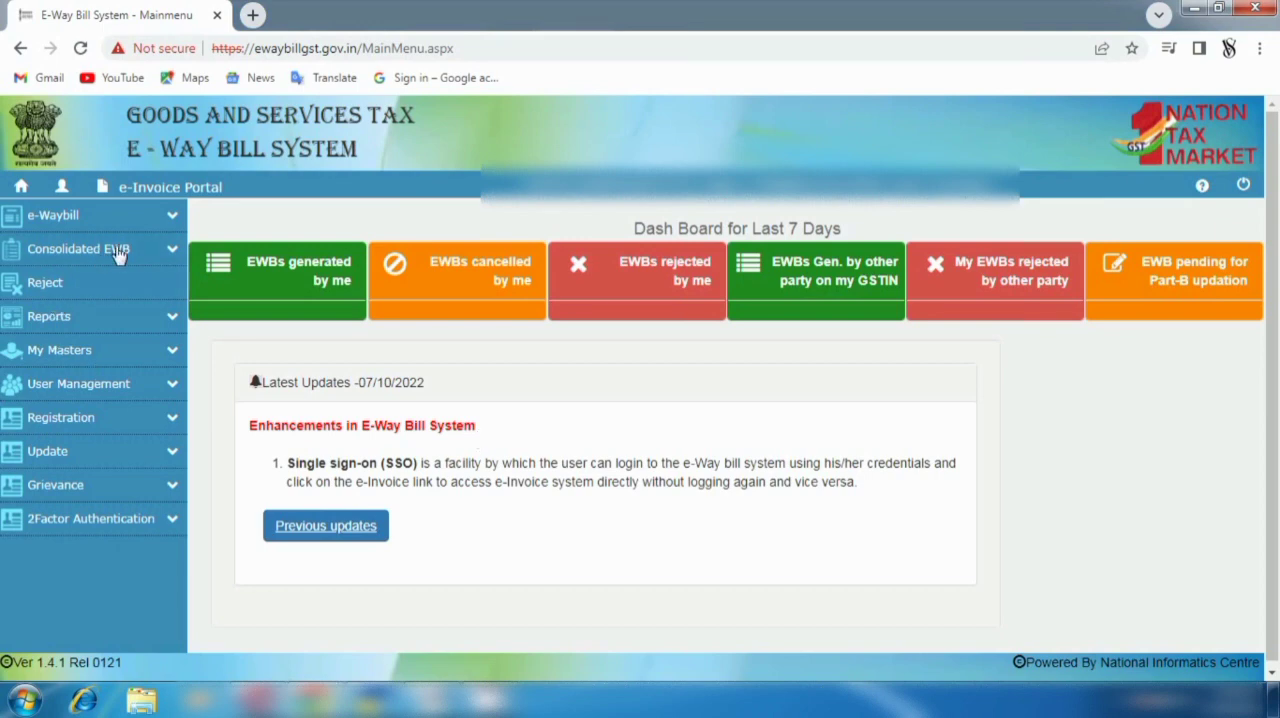
{"action": "left_click", "coordinate": [175, 220]}
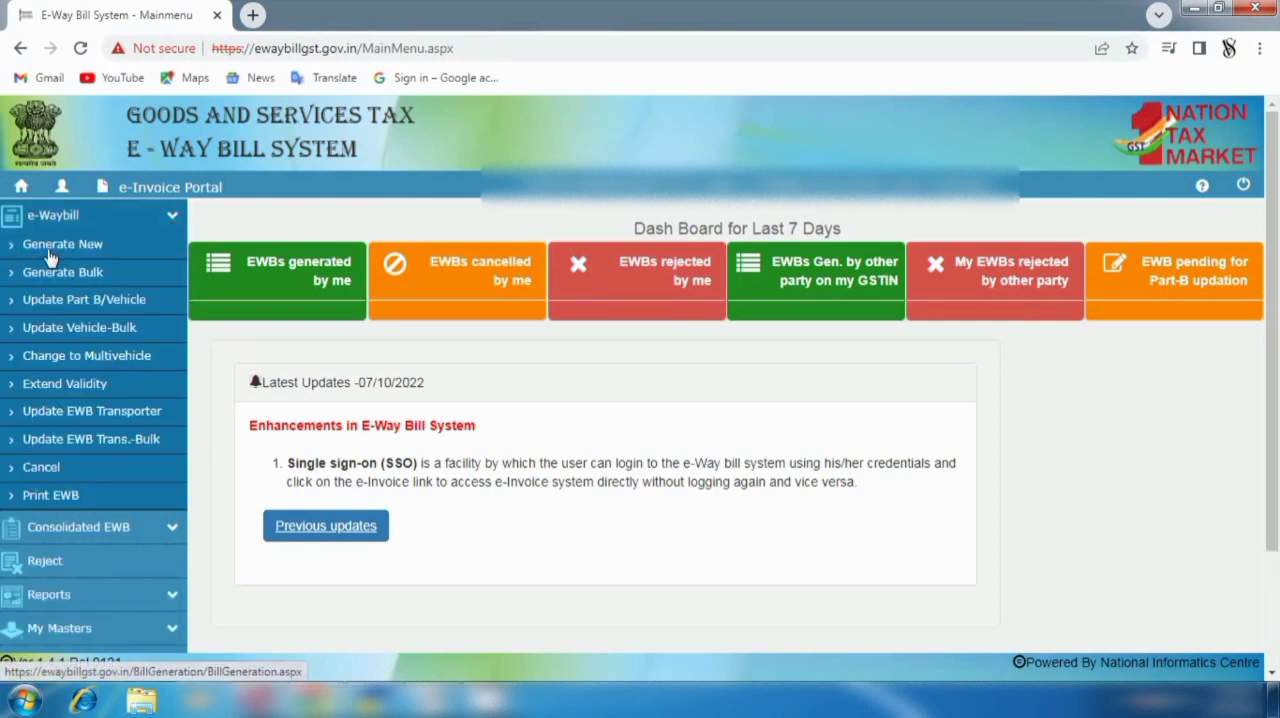
{"action": "left_click", "coordinate": [49, 255]}
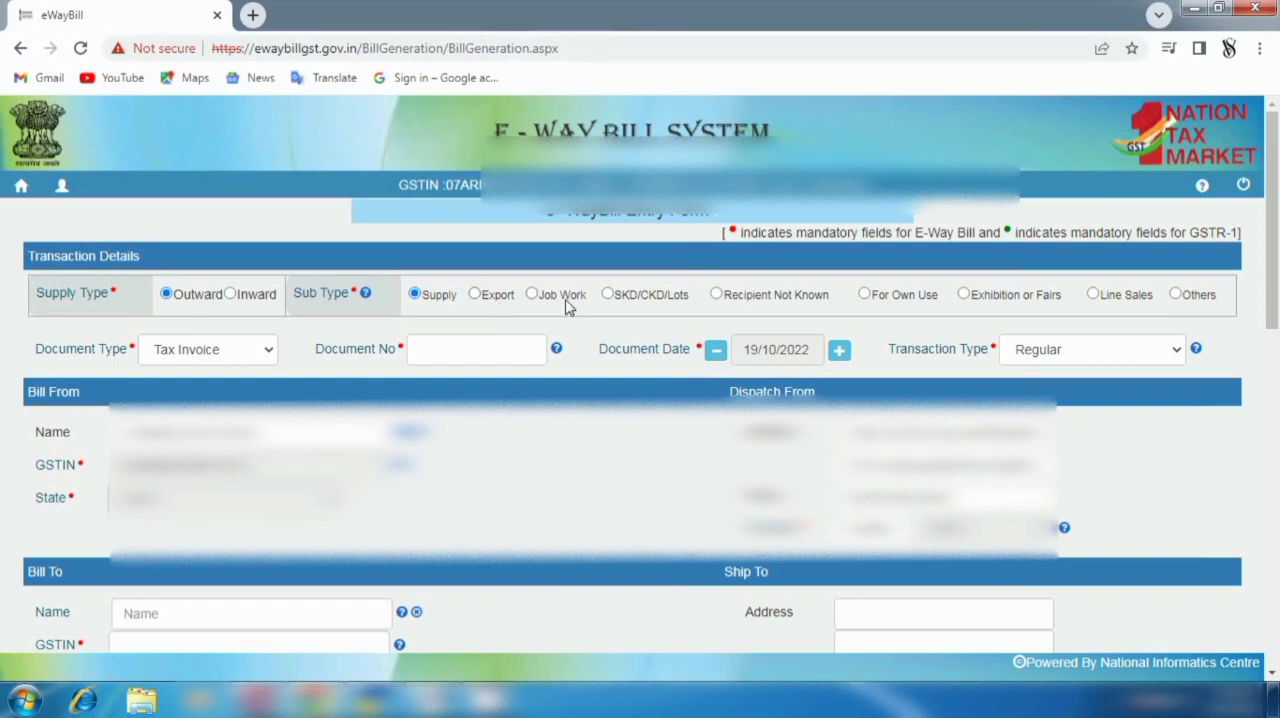
- Set the outward supply's sub type to Others and describe it as purchase return
{"action": "left_click", "coordinate": [1176, 294]}
{"action": "left_click", "coordinate": [1080, 296]}
{"action": "type", "text": "purchase return"}
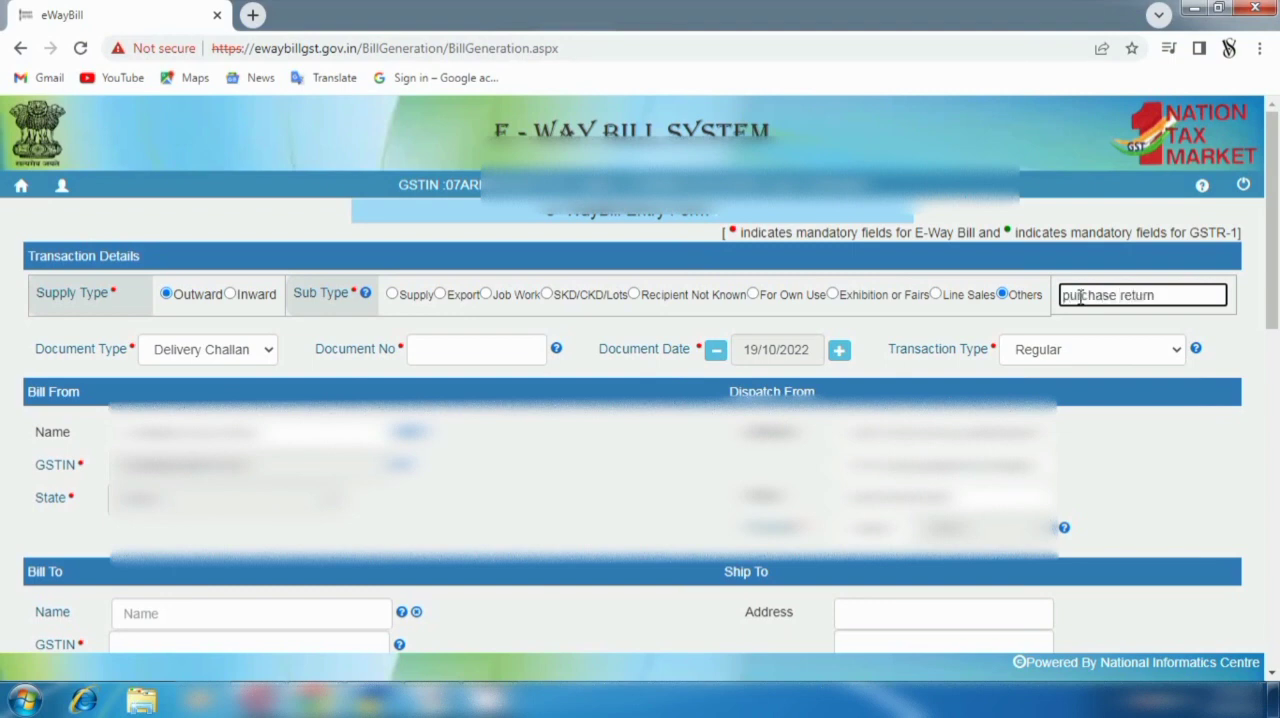
- Set the document type to Others and enter the debit note's number 2 from TallyPrime as the document number
{"action": "left_click", "coordinate": [245, 358]}
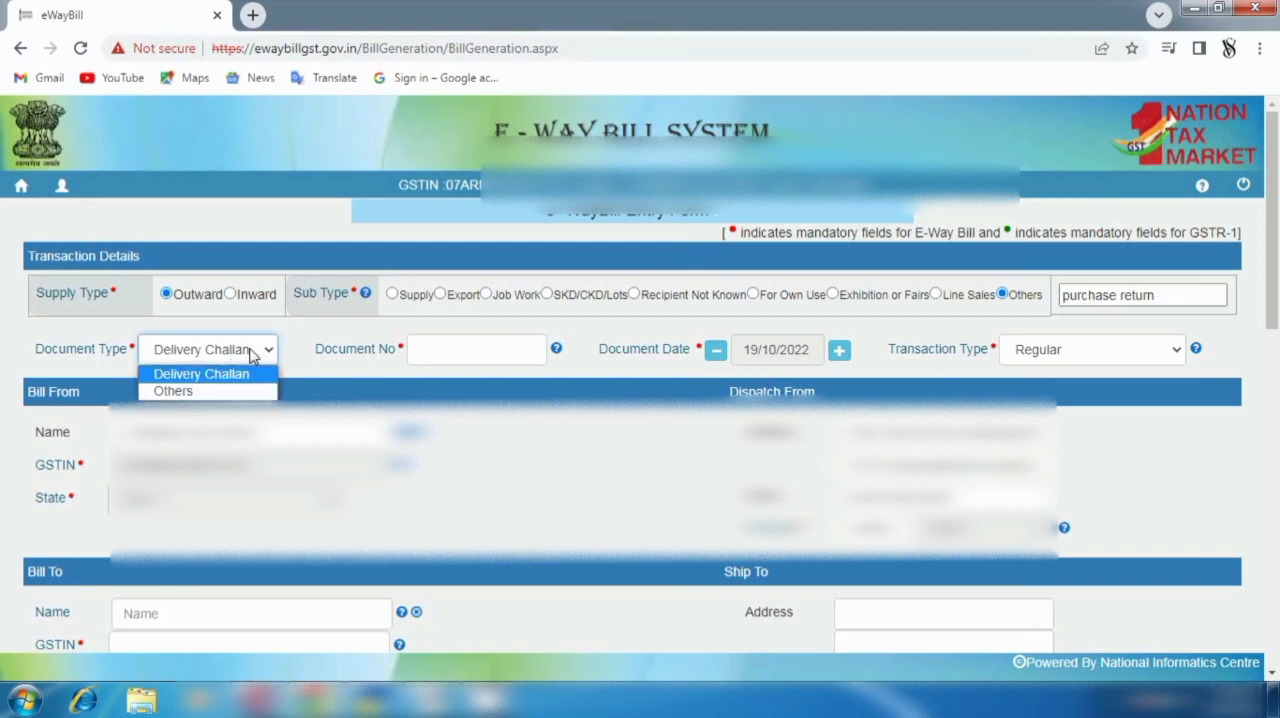
{"action": "left_click", "coordinate": [170, 391]}
{"action": "left_click", "coordinate": [425, 349]}
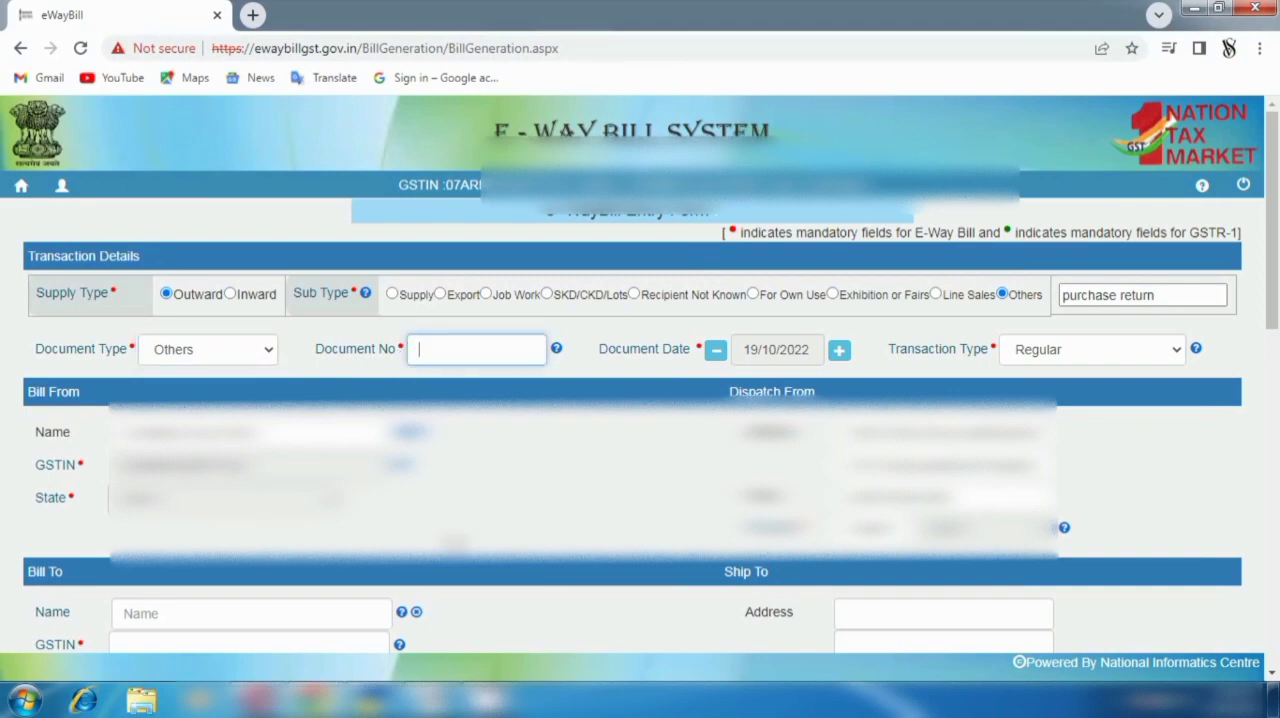
{"action": "key", "text": "alt+Tab"}
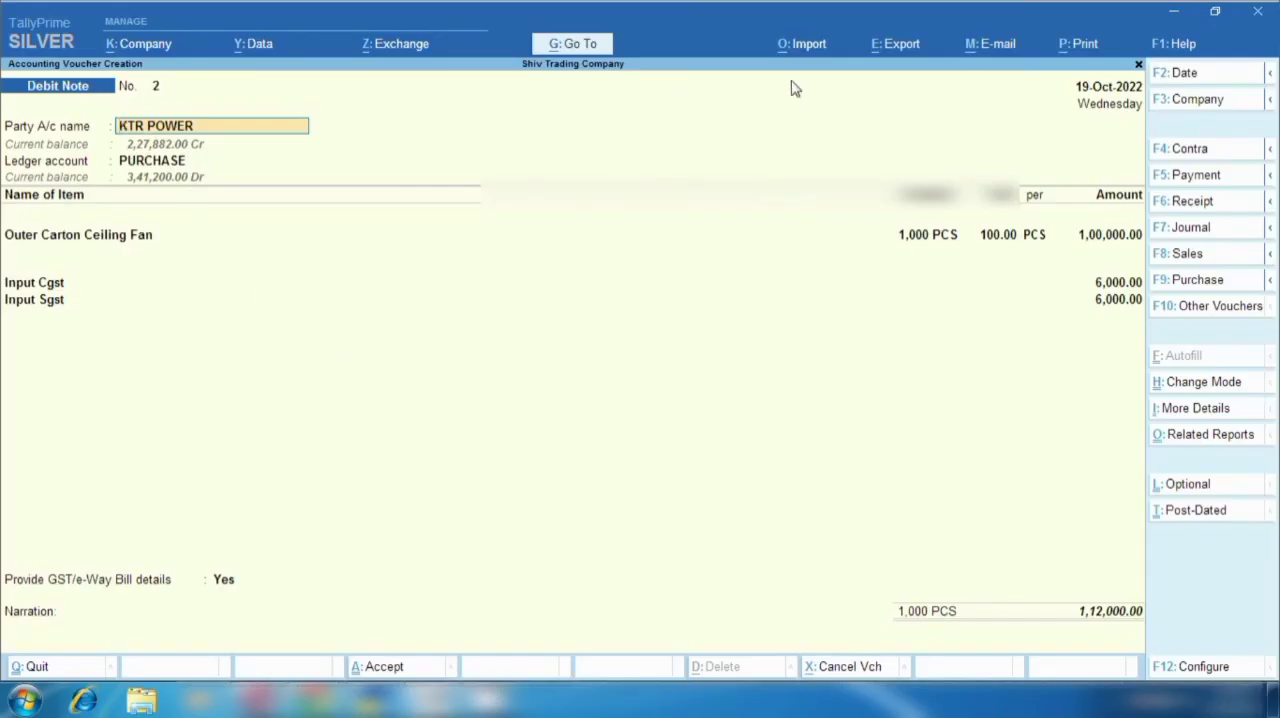
{"action": "key", "text": "alt+Tab"}
{"action": "type", "text": "2"}
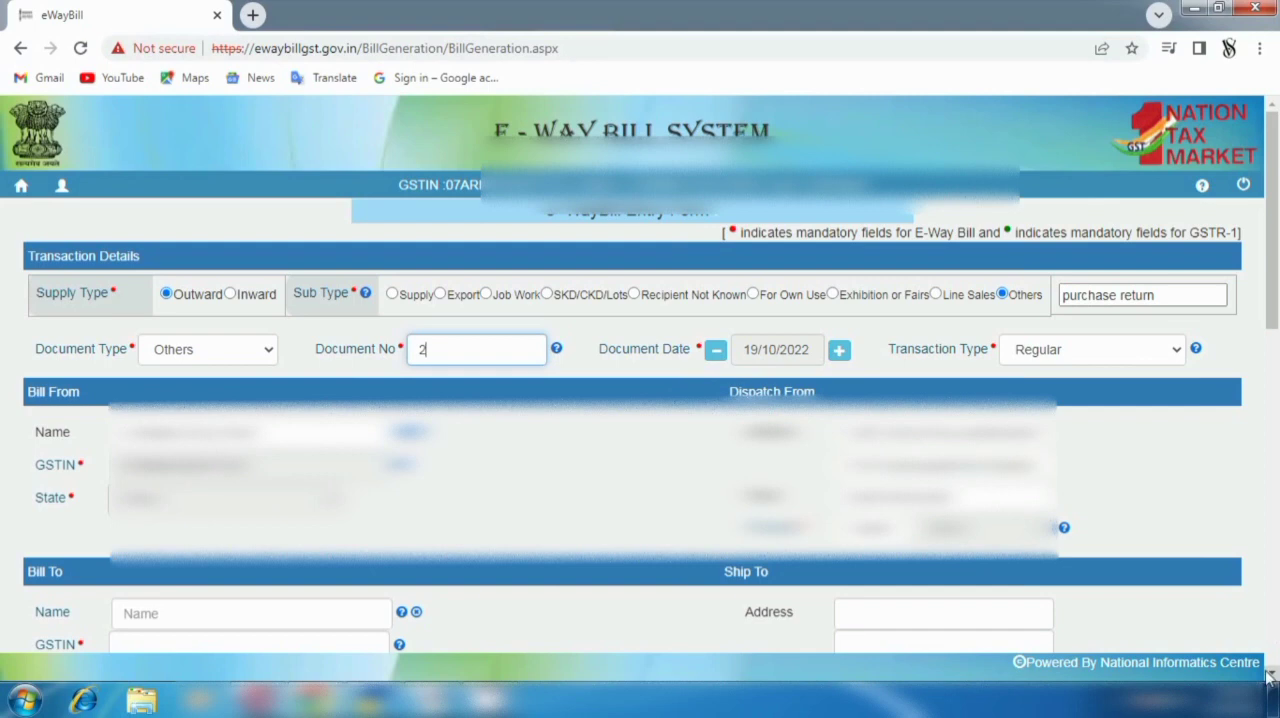
- Copy KTR POWER's GSTIN from the debit note's party details in TallyPrime into the e-way bill's Bill To GSTIN field
{"action": "scroll", "coordinate": [1270, 640], "scroll_direction": "down", "scroll_amount": 5}
{"action": "left_click", "coordinate": [146, 203]}
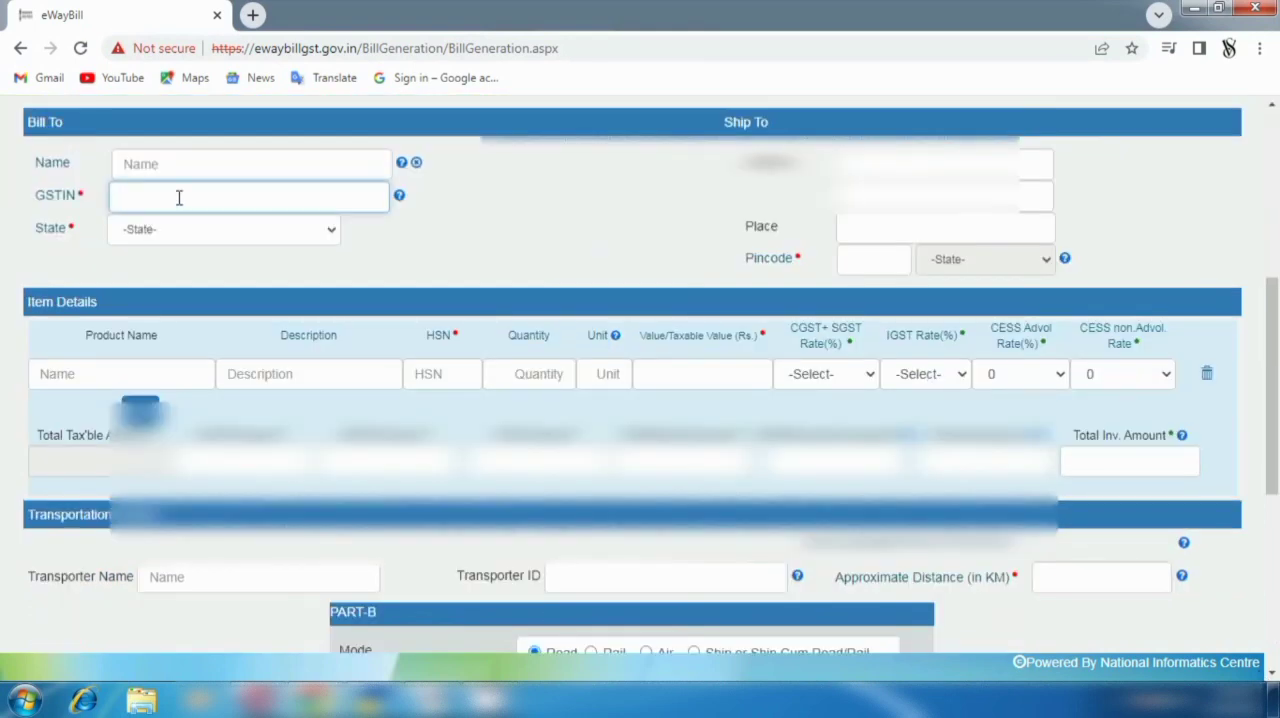
{"action": "key", "text": "alt+Tab"}
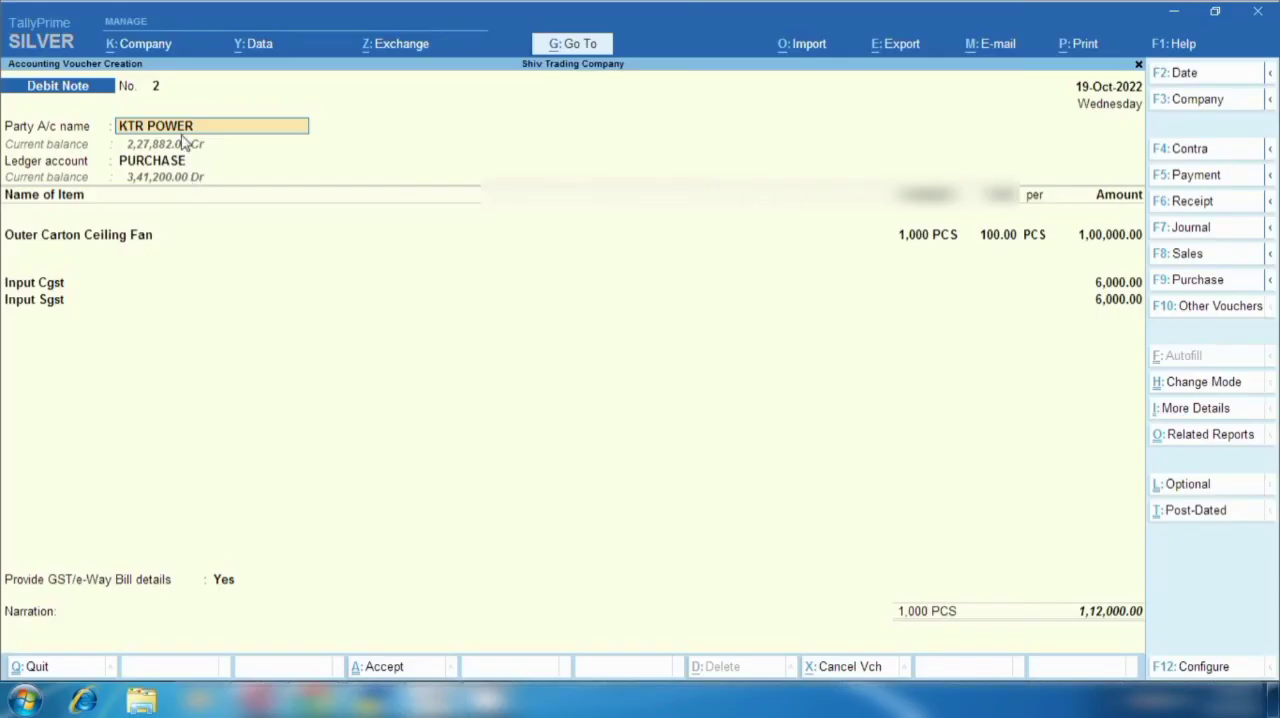
{"action": "key", "text": "Return"}
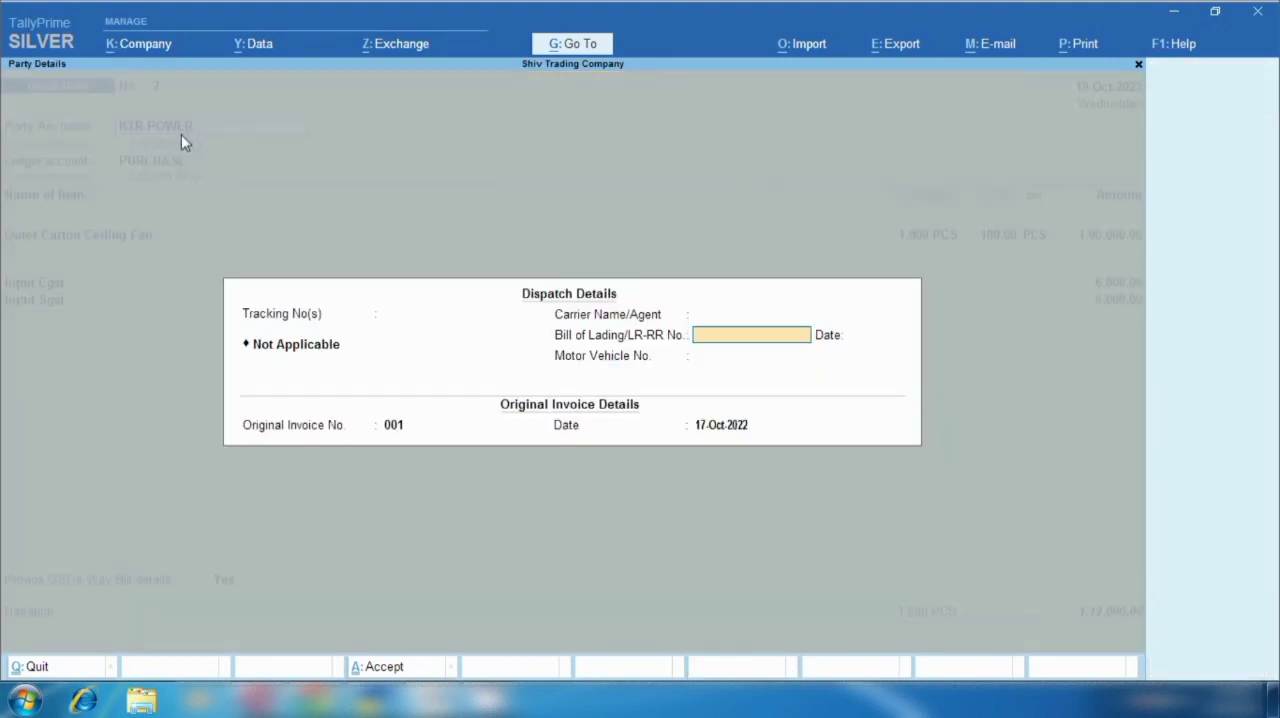
{"action": "key", "text": "Return"}
{"action": "key", "text": "Return"}
{"action": "key", "text": "Return"}
{"action": "key", "text": "Return"}
{"action": "key", "text": "Return"}
{"action": "key", "text": "Return"}
{"action": "key", "text": "Return"}
{"action": "key", "text": "Return"}
{"action": "key", "text": "Return"}
{"action": "key", "text": "Return"}
{"action": "key", "text": "Return"}
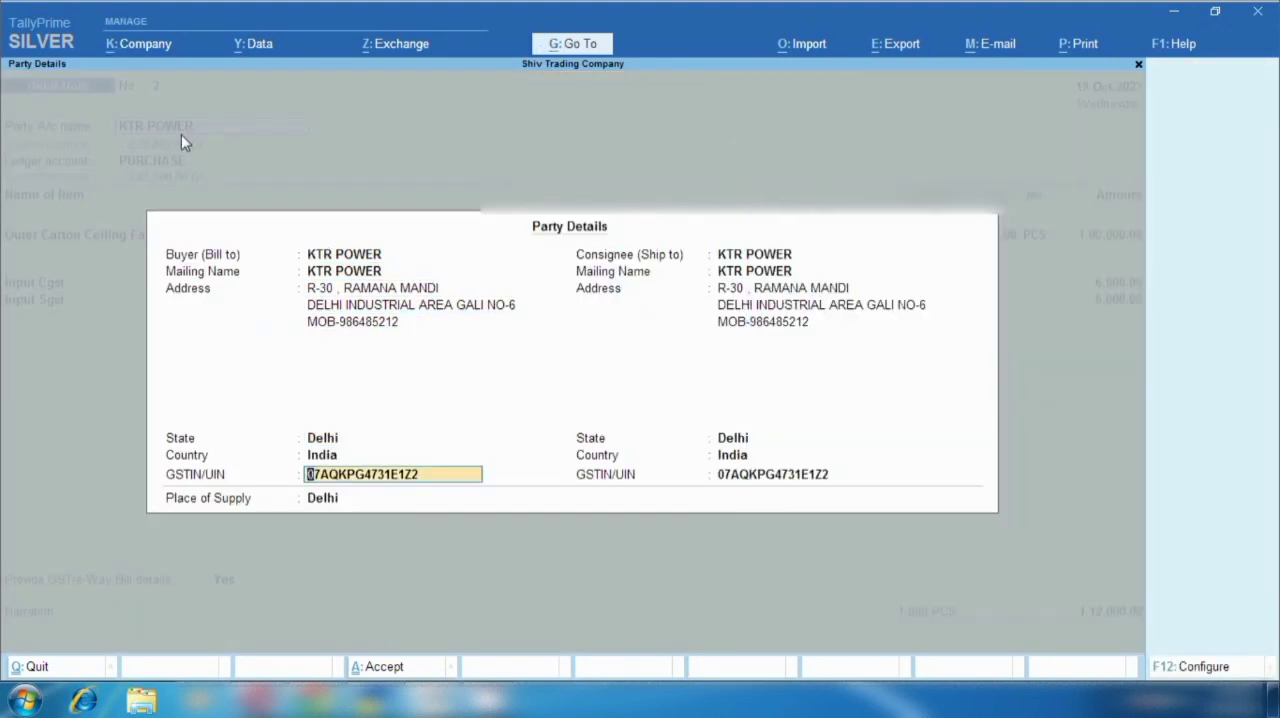
{"action": "key", "text": "Return"}
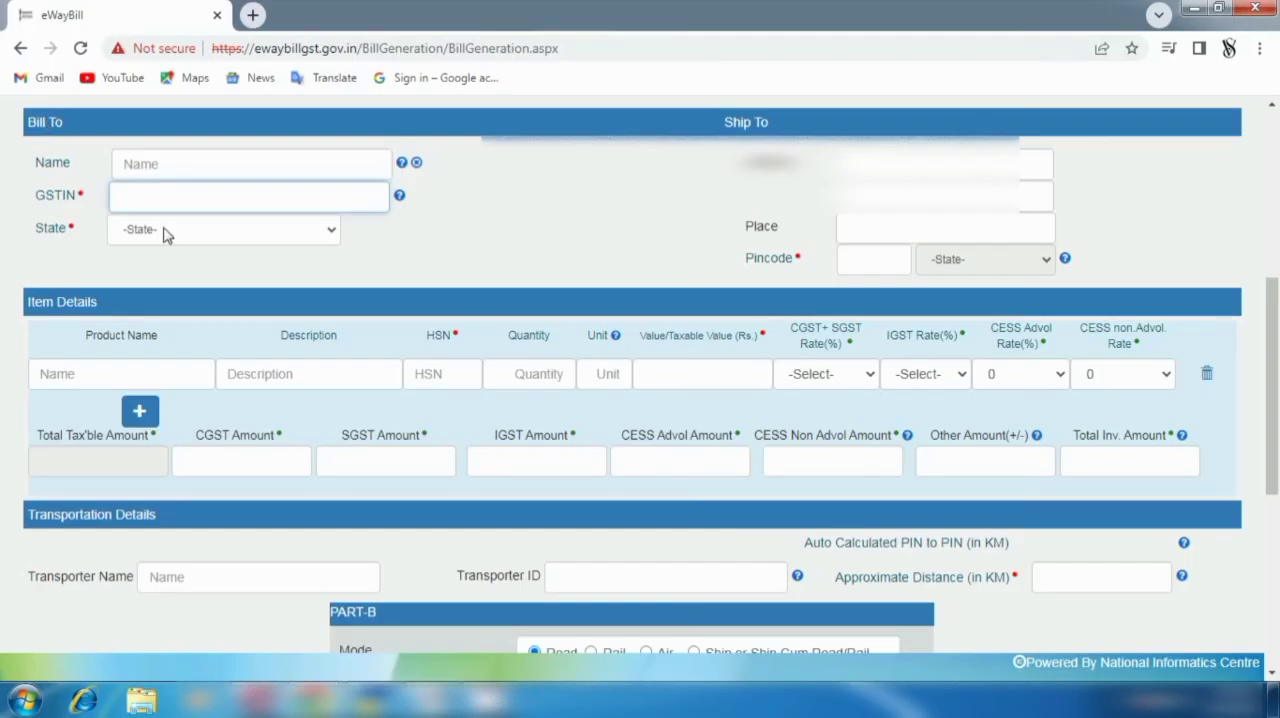
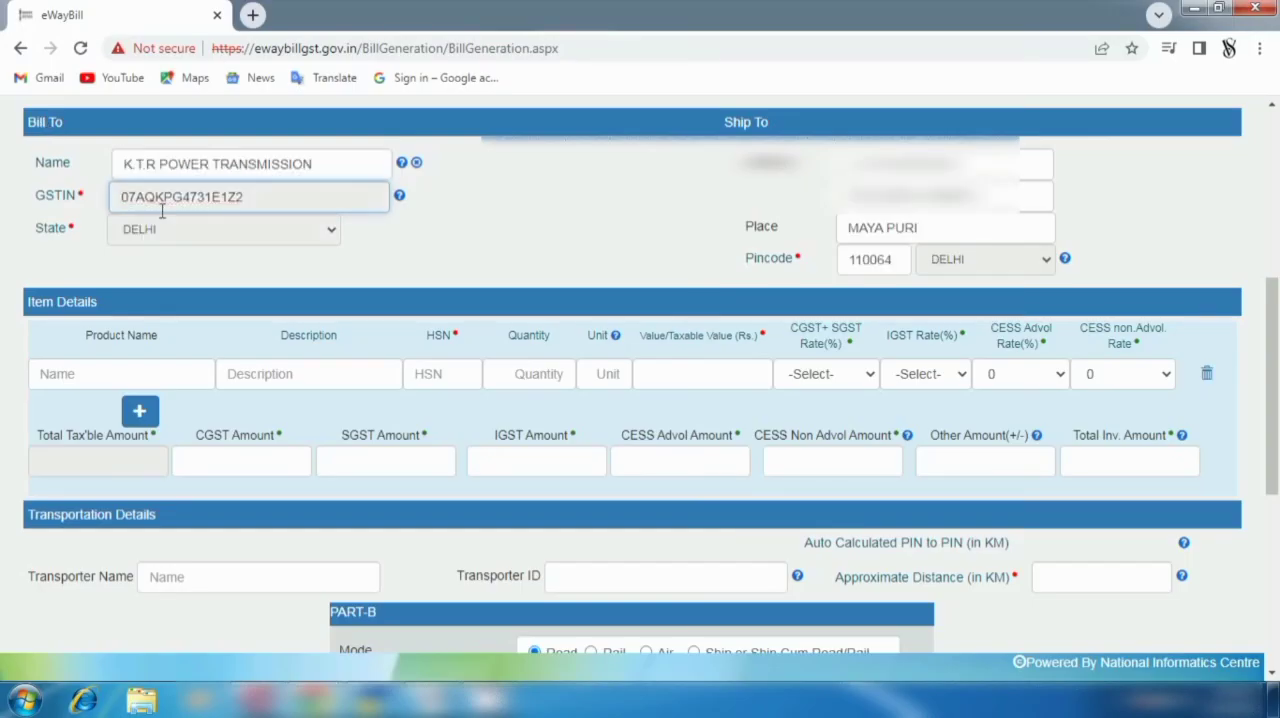
- Enter outer carton fan as both the product name and the description in the e-way bill's item details
{"action": "left_click", "coordinate": [90, 373]}
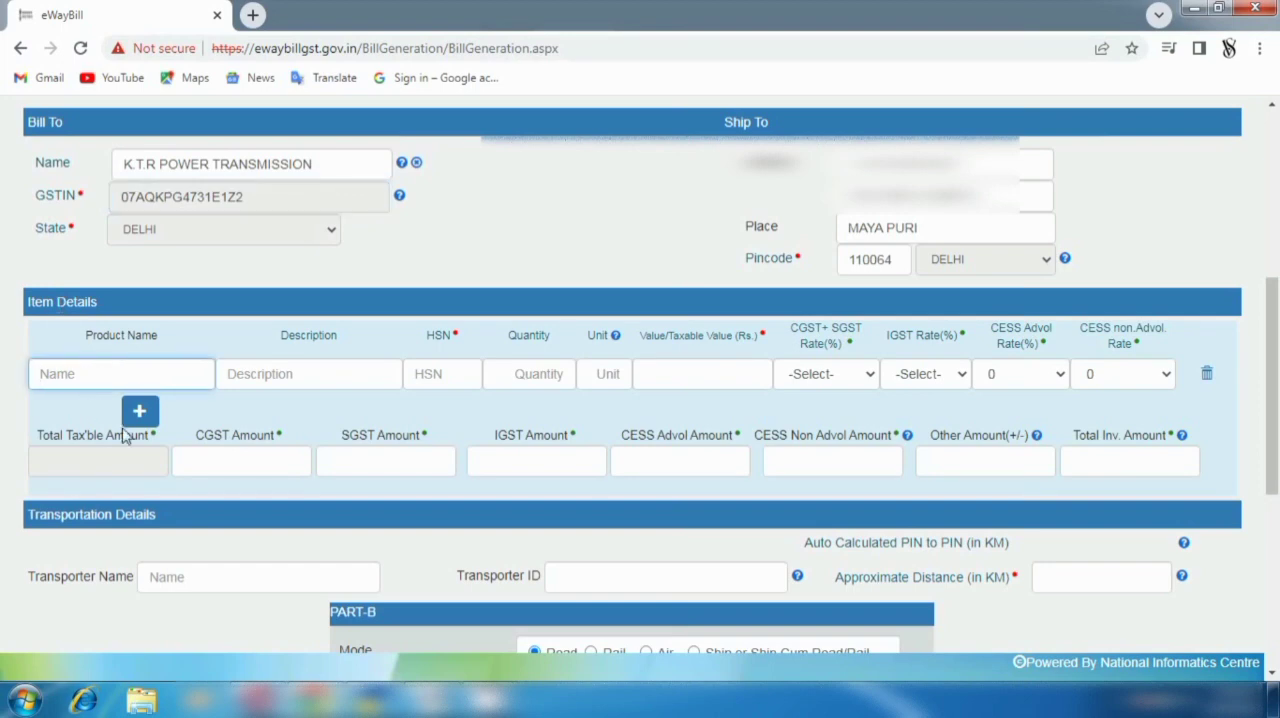
{"action": "type", "text": "outer car"}
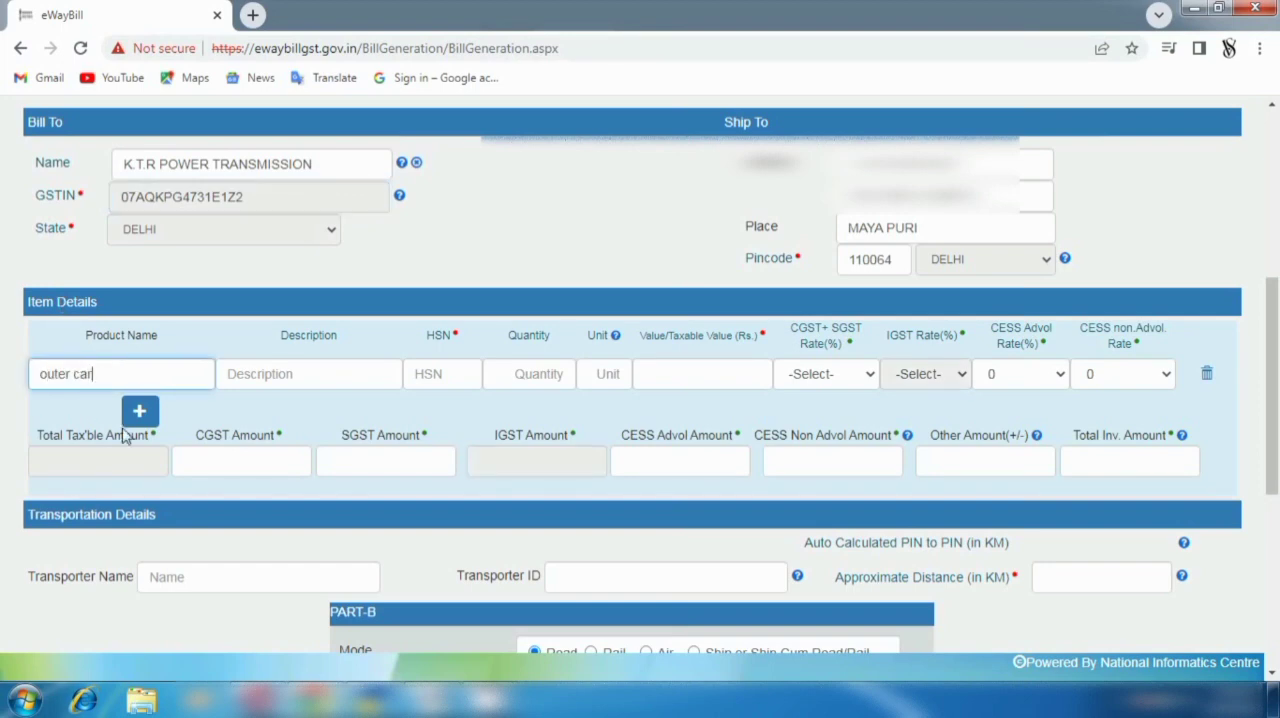
{"action": "type", "text": "ton fan"}
{"action": "left_click_drag", "start_coordinate": [163, 373], "coordinate": [2, 365]}
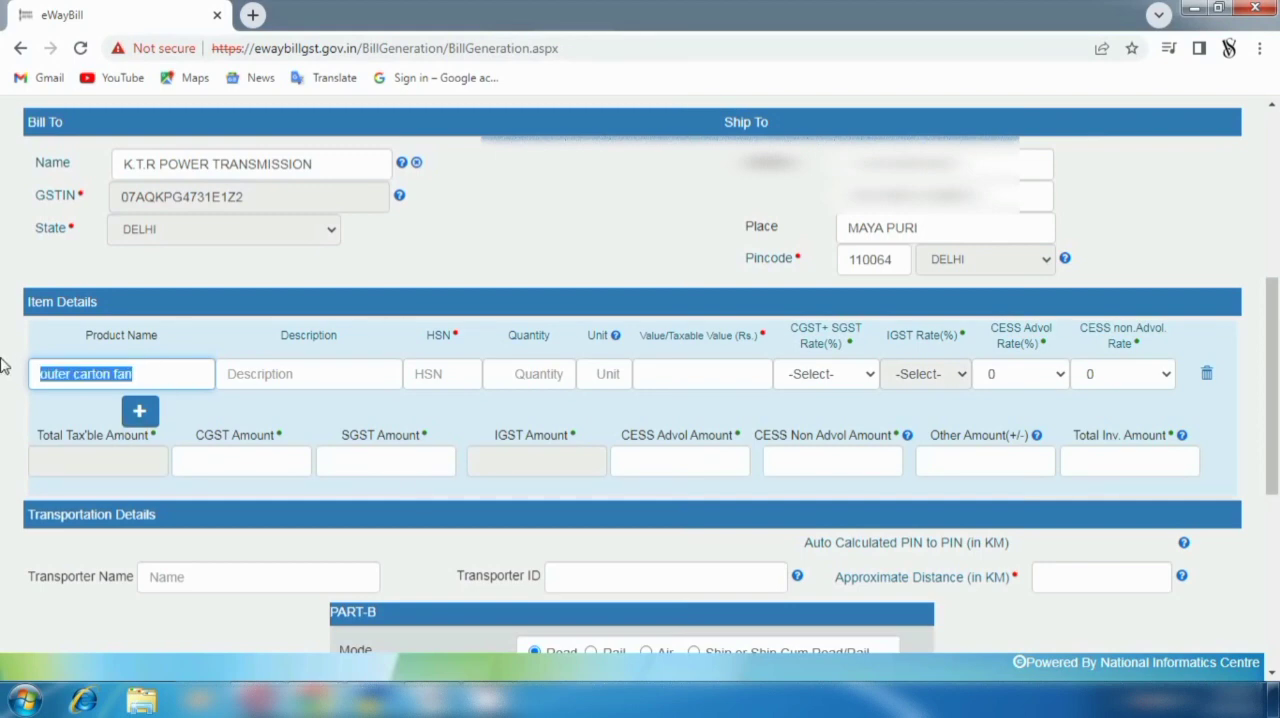
{"action": "key", "text": "ctrl+c"}
{"action": "left_click", "coordinate": [268, 373]}
{"action": "key", "text": "ctrl+v"}
- Enter HSN code 842511 for the outer carton fan item
{"action": "left_click", "coordinate": [445, 374]}
{"action": "type", "text": "8"}
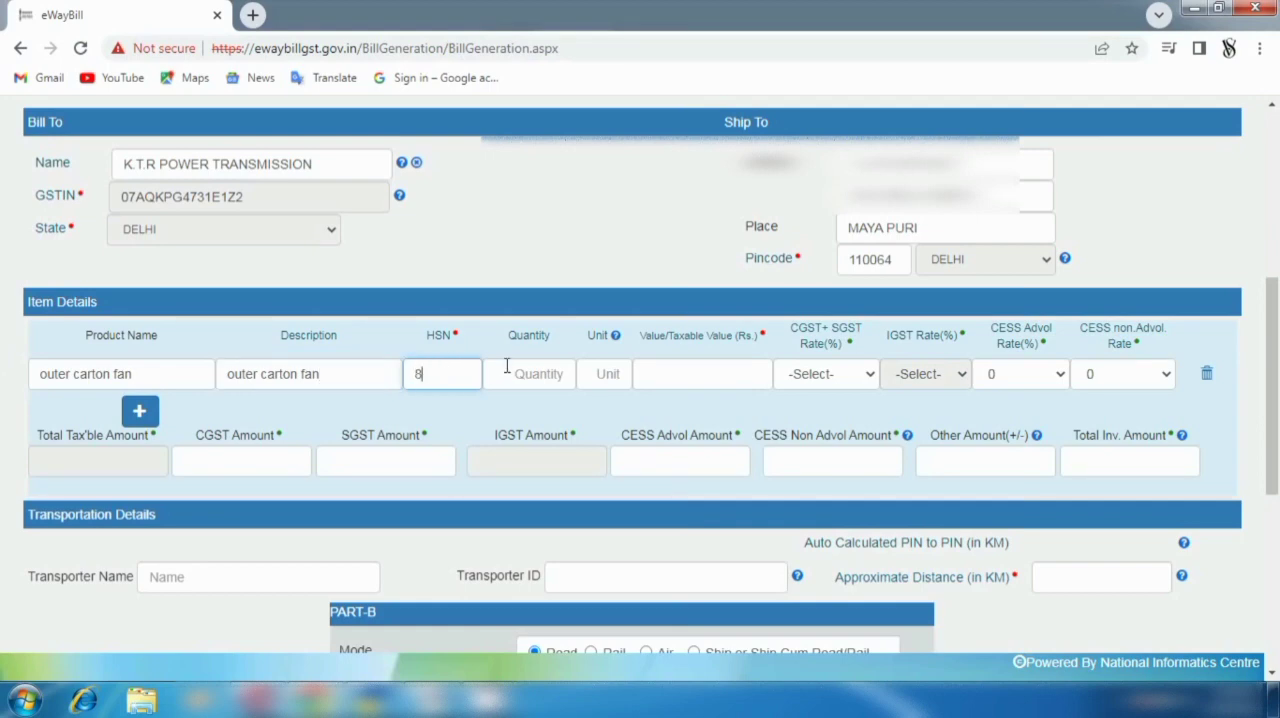
{"action": "type", "text": "42511"}
- Set the item's quantity to 1000 pcs and its taxable value to Rs. 100000
{"action": "left_click", "coordinate": [507, 366]}
{"action": "type", "text": "01"}
{"action": "key", "text": "BackSpace"}
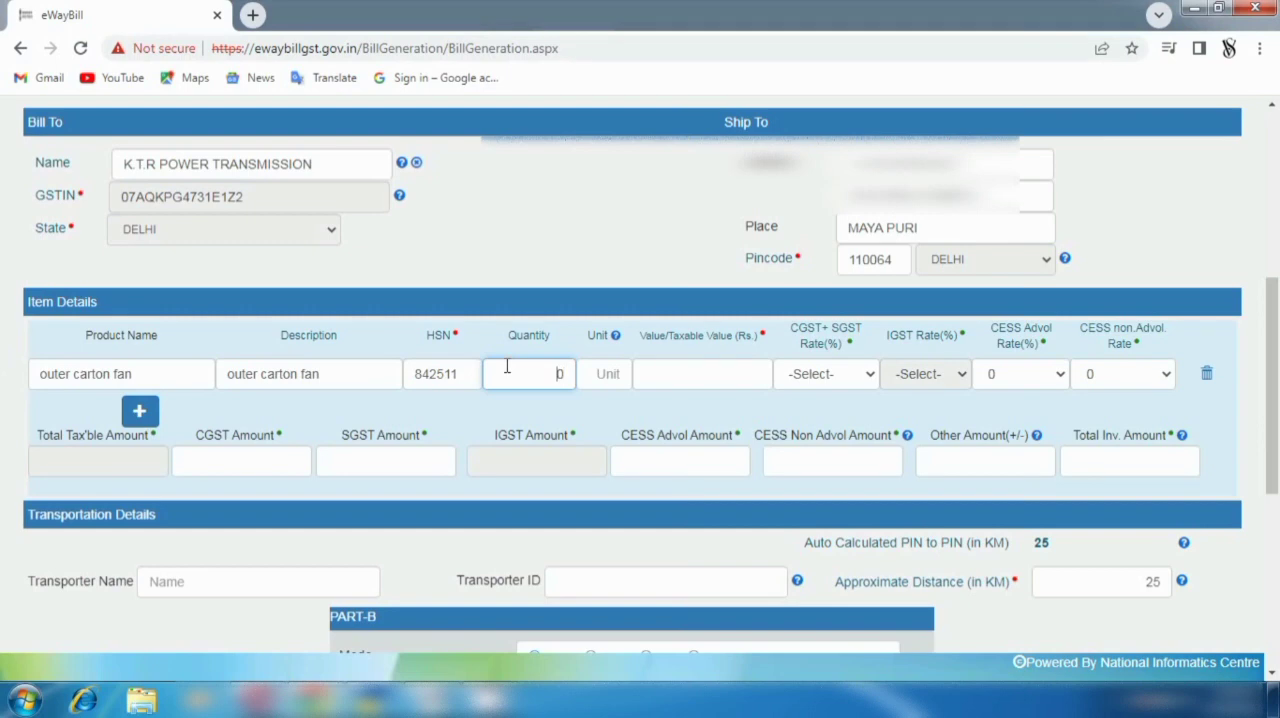
{"action": "type", "text": "000"}
{"action": "key", "text": "Tab"}
{"action": "type", "text": "pcs"}
{"action": "key", "text": "Tab"}
{"action": "type", "text": "100000"}
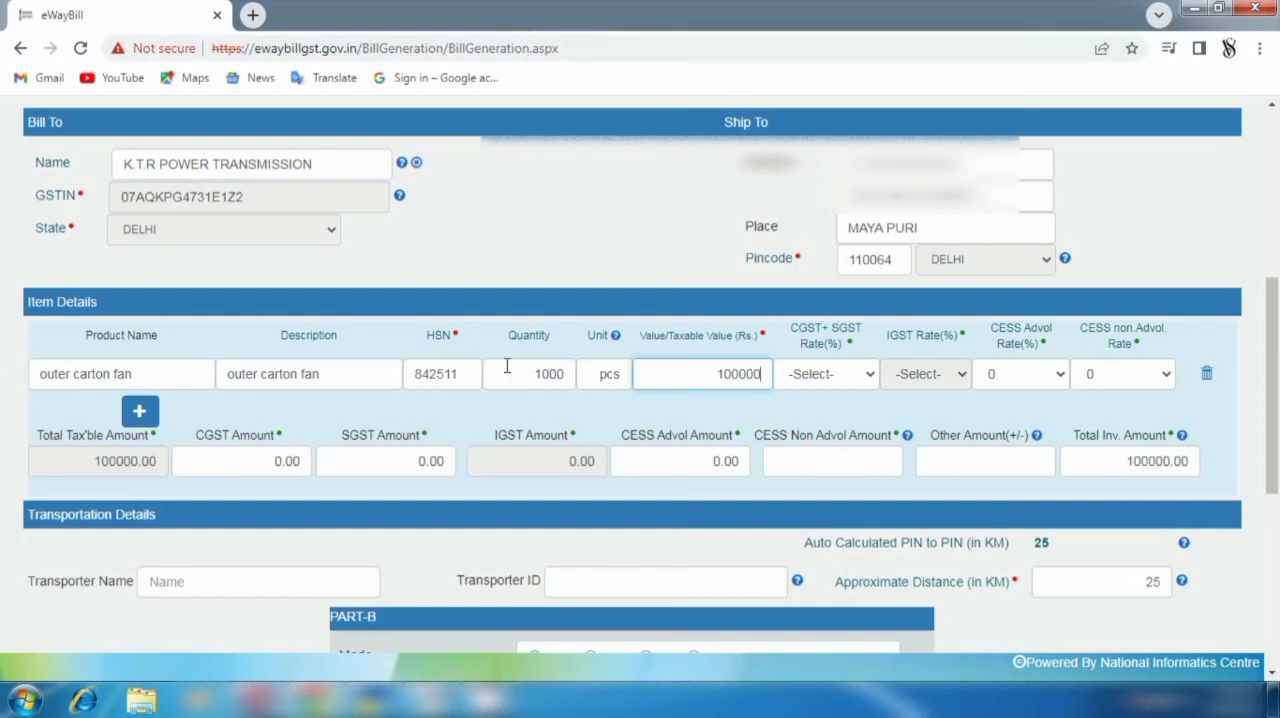
- Set the item's CGST + SGST rate to 6 + 6, consulting the debit note in TallyPrime
{"action": "key", "text": "Tab"}
{"action": "key", "text": "9"}
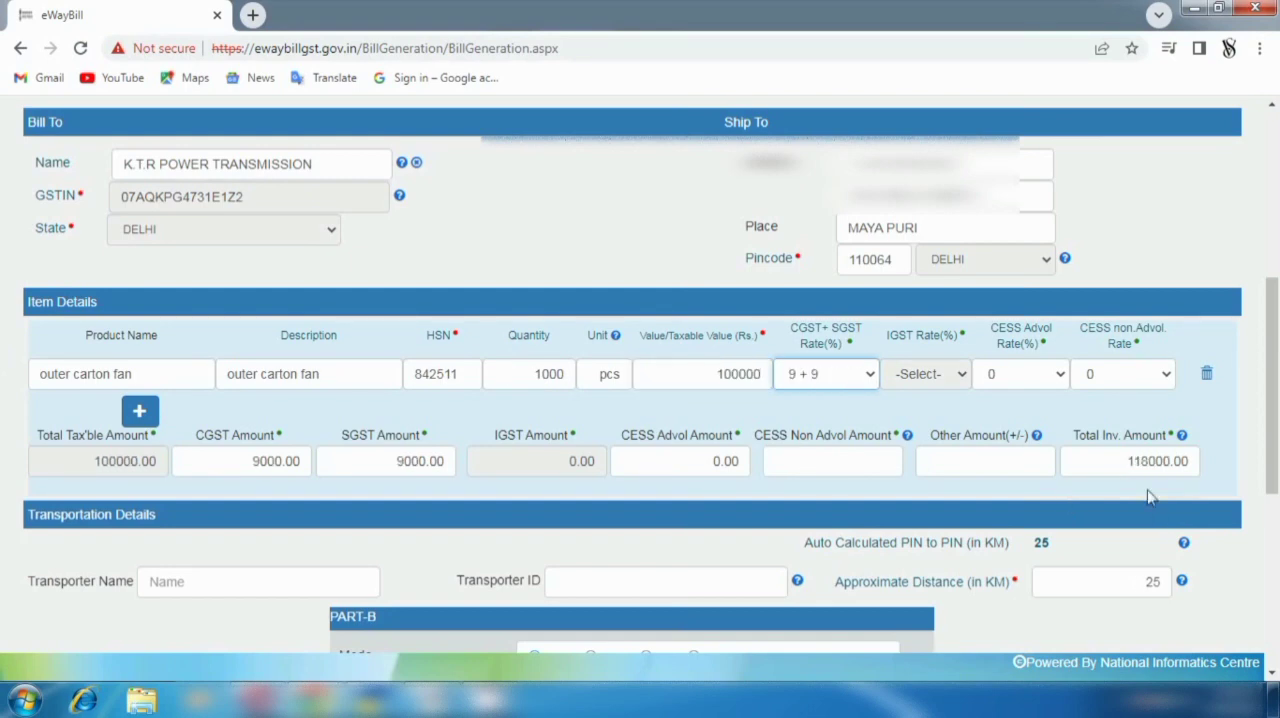
{"action": "key", "text": "alt+Tab"}
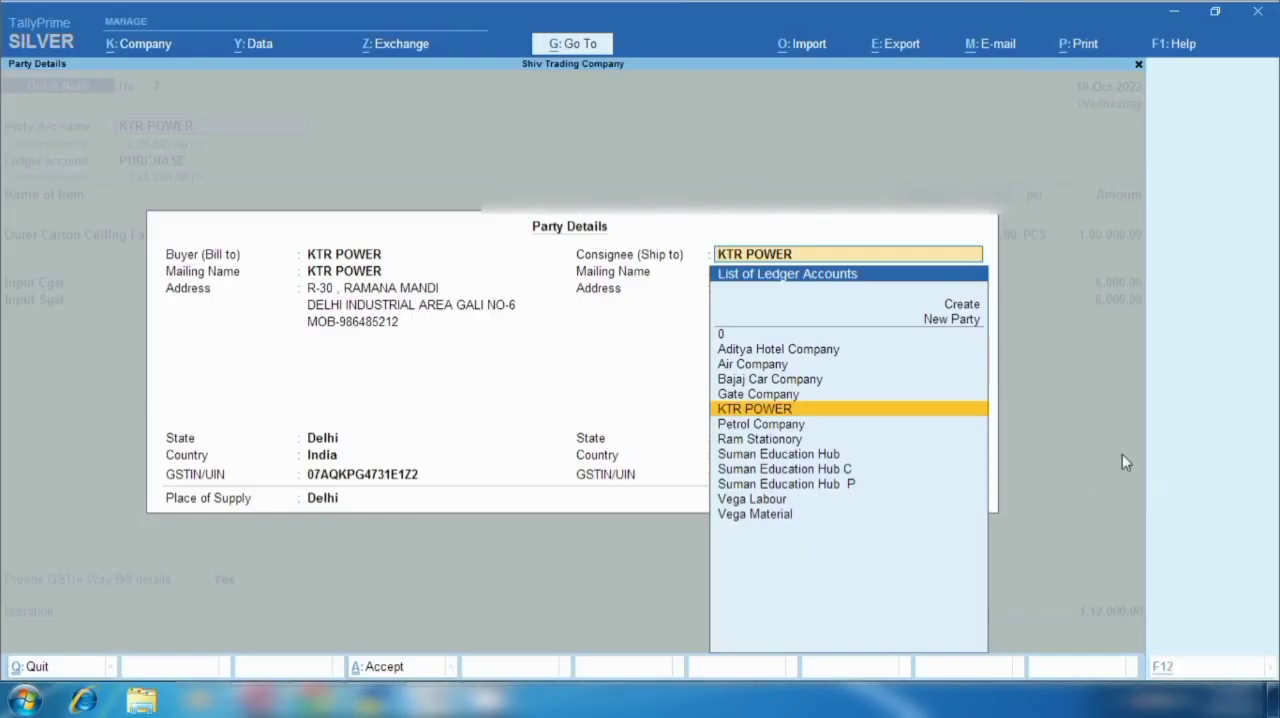
{"action": "key", "text": "alt+Tab"}
{"action": "left_click", "coordinate": [866, 376]}
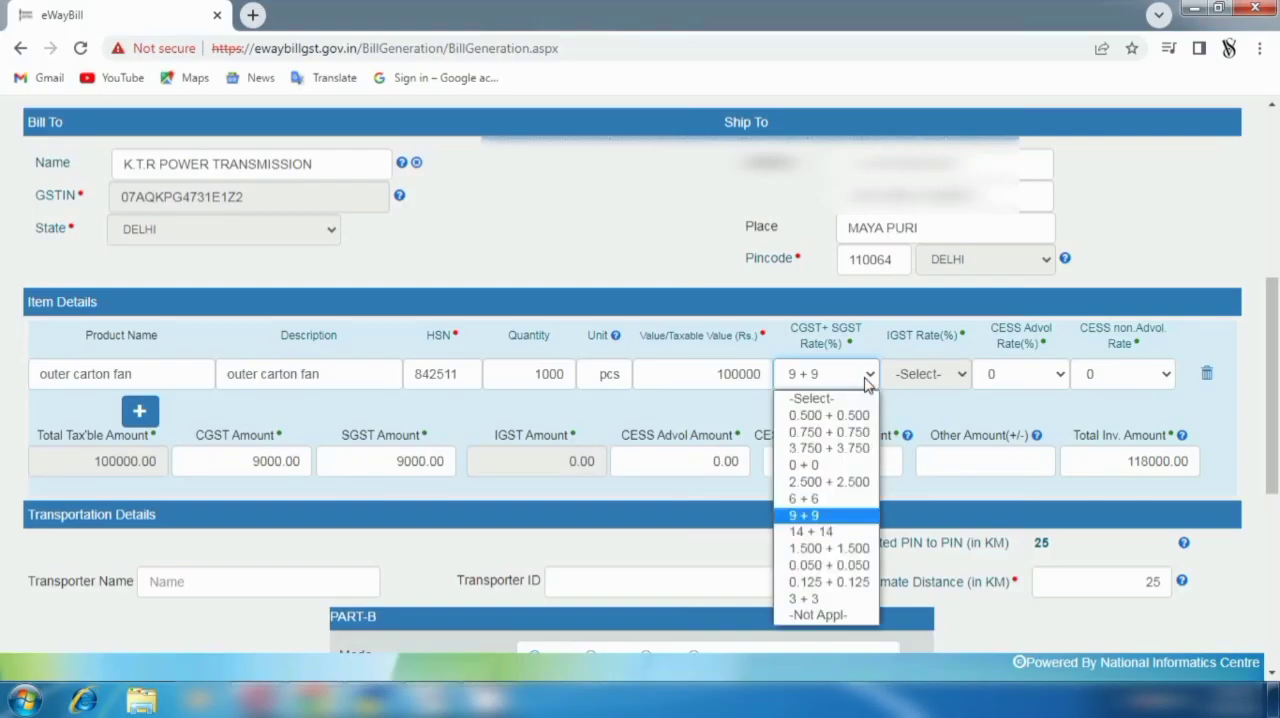
{"action": "left_click", "coordinate": [815, 498]}
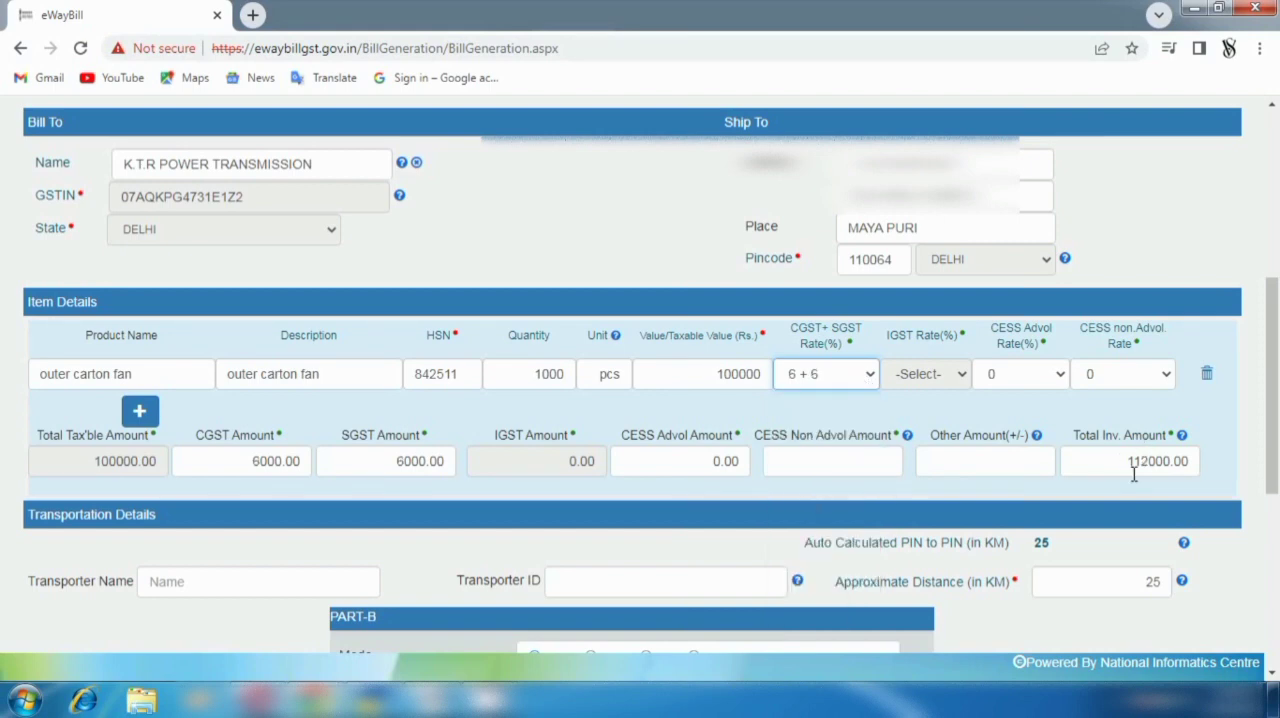
- Switch to TallyPrime, leave the party details to check the debit note's total, and return to the e-way bill form in Chrome
{"action": "key", "text": "alt+Tab"}
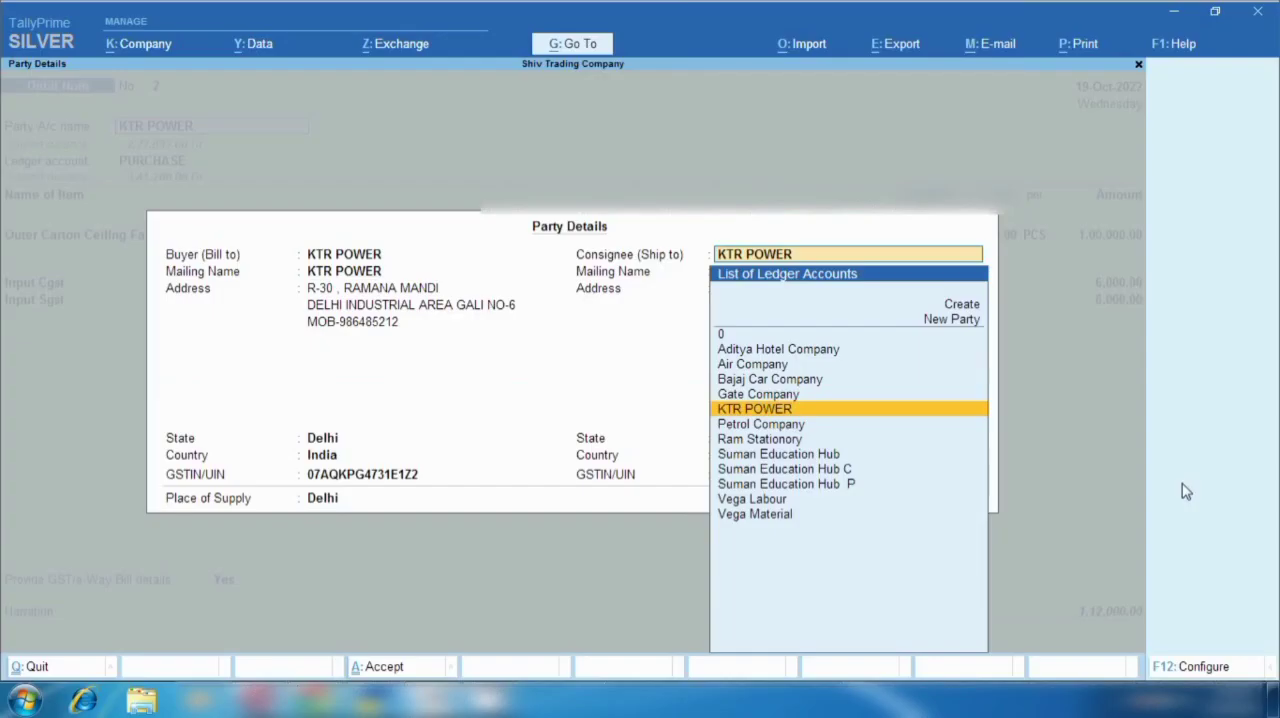
{"action": "key", "text": "Return"}
{"action": "key", "text": "Return"}
{"action": "key", "text": "Return"}
{"action": "key", "text": "Return"}
{"action": "key", "text": "Return"}
{"action": "key", "text": "Return"}
{"action": "key", "text": "Return"}
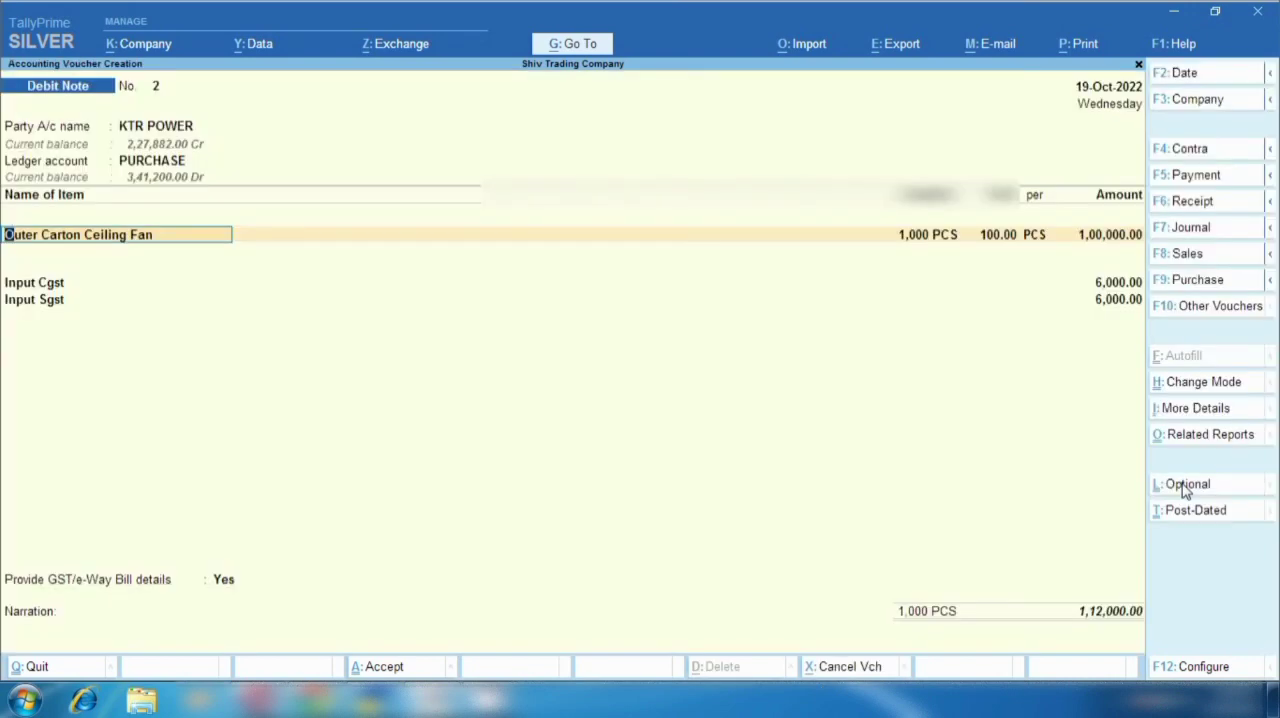
{"action": "key", "text": "alt"}
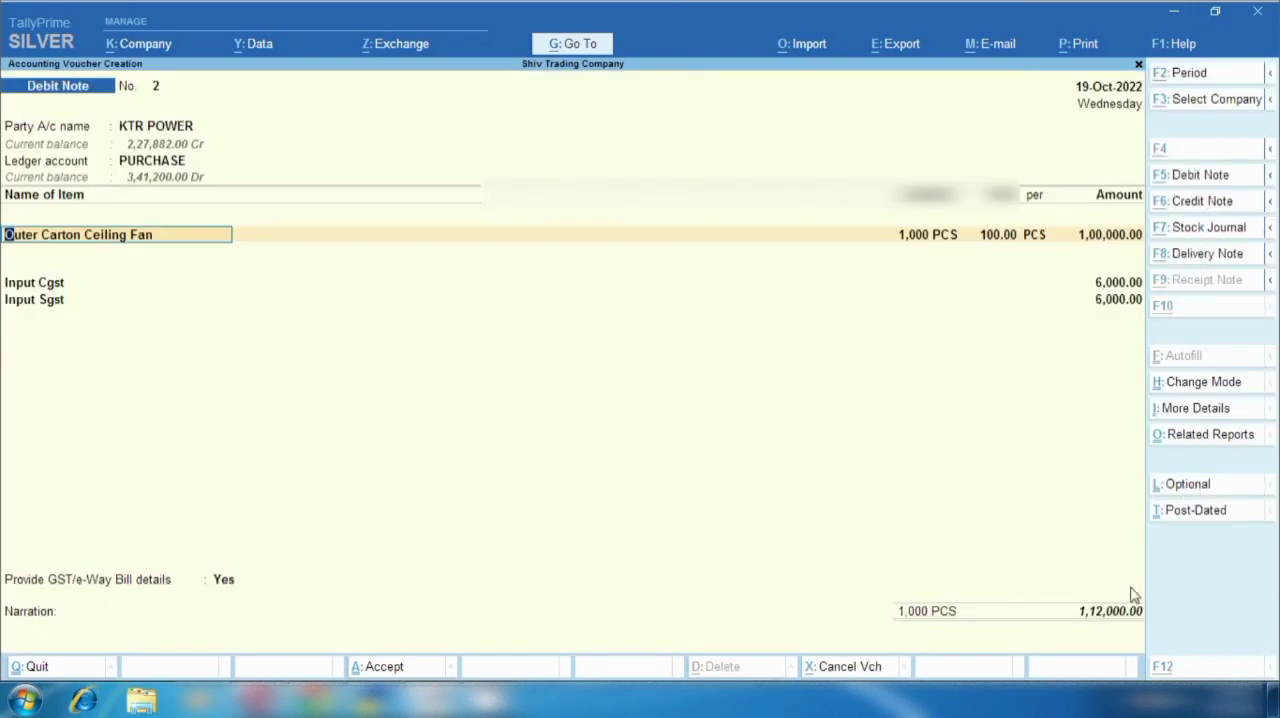
{"action": "key", "text": "alt+Tab"}
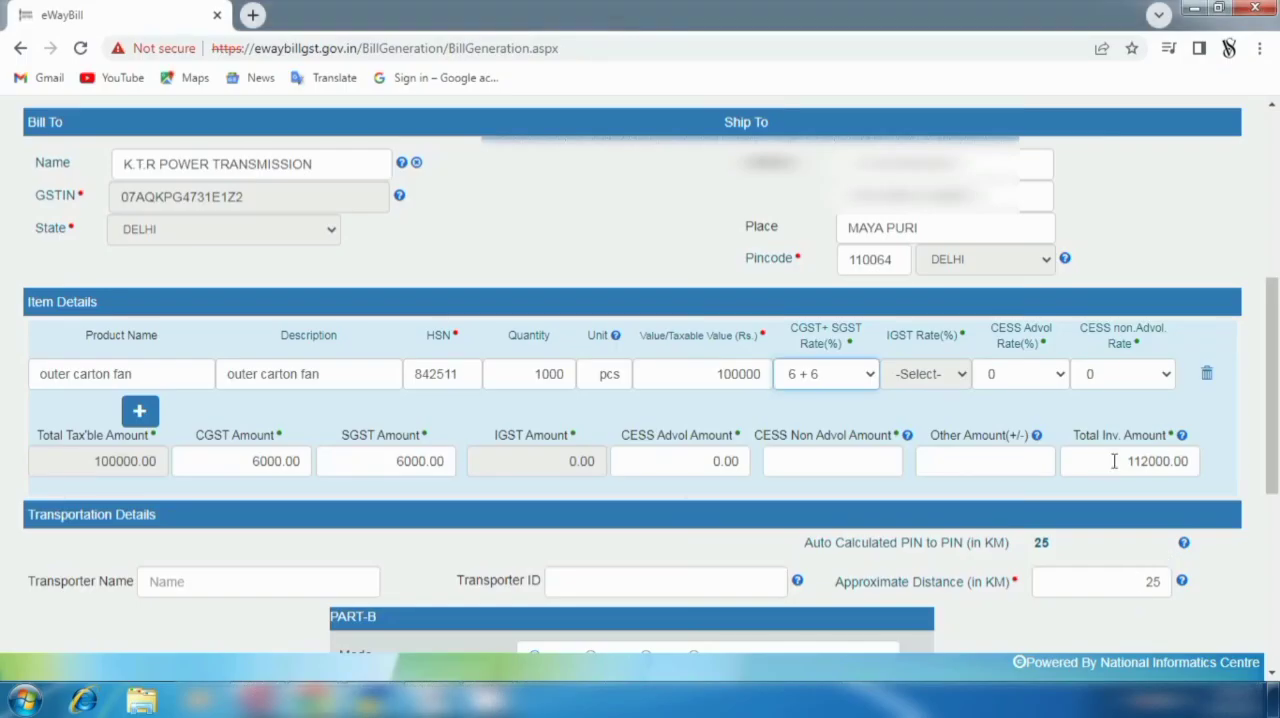
{"action": "scroll", "coordinate": [643, 610], "scroll_direction": "down", "scroll_amount": 2}
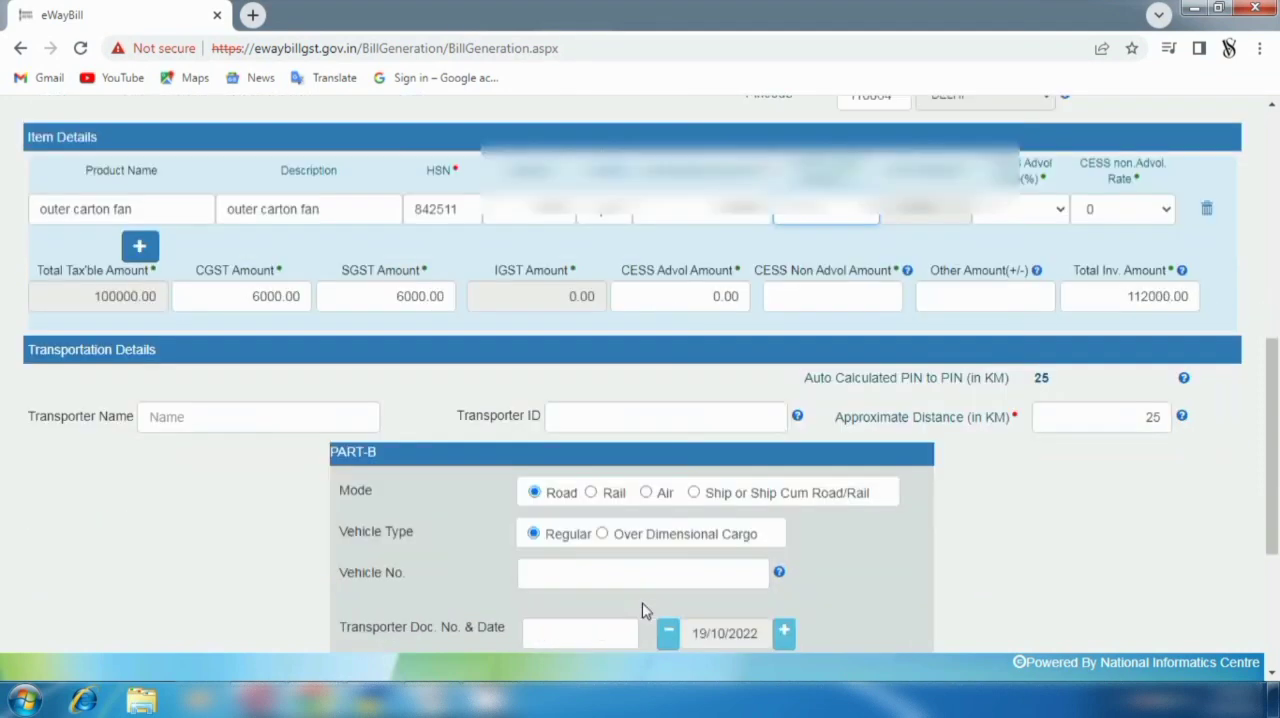
{"action": "left_click", "coordinate": [645, 396]}
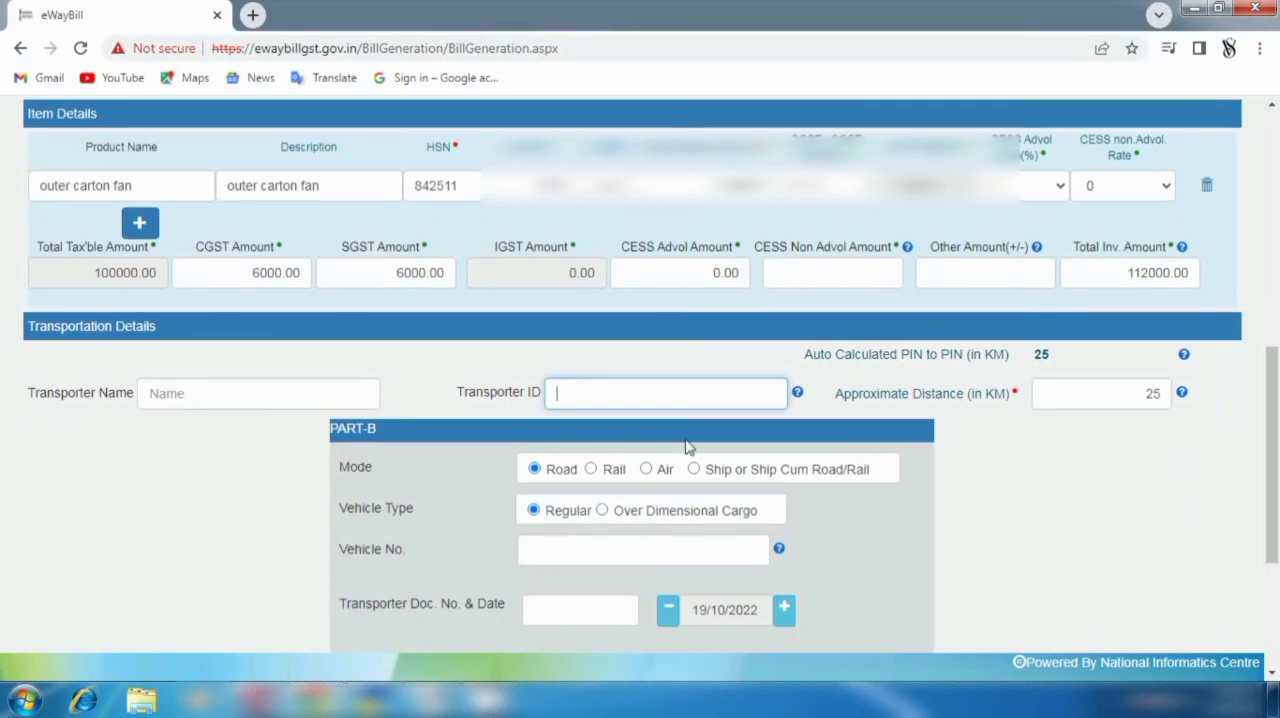
{"action": "scroll", "coordinate": [560, 430], "scroll_direction": "down", "scroll_amount": 1}
{"action": "left_click", "coordinate": [568, 456]}
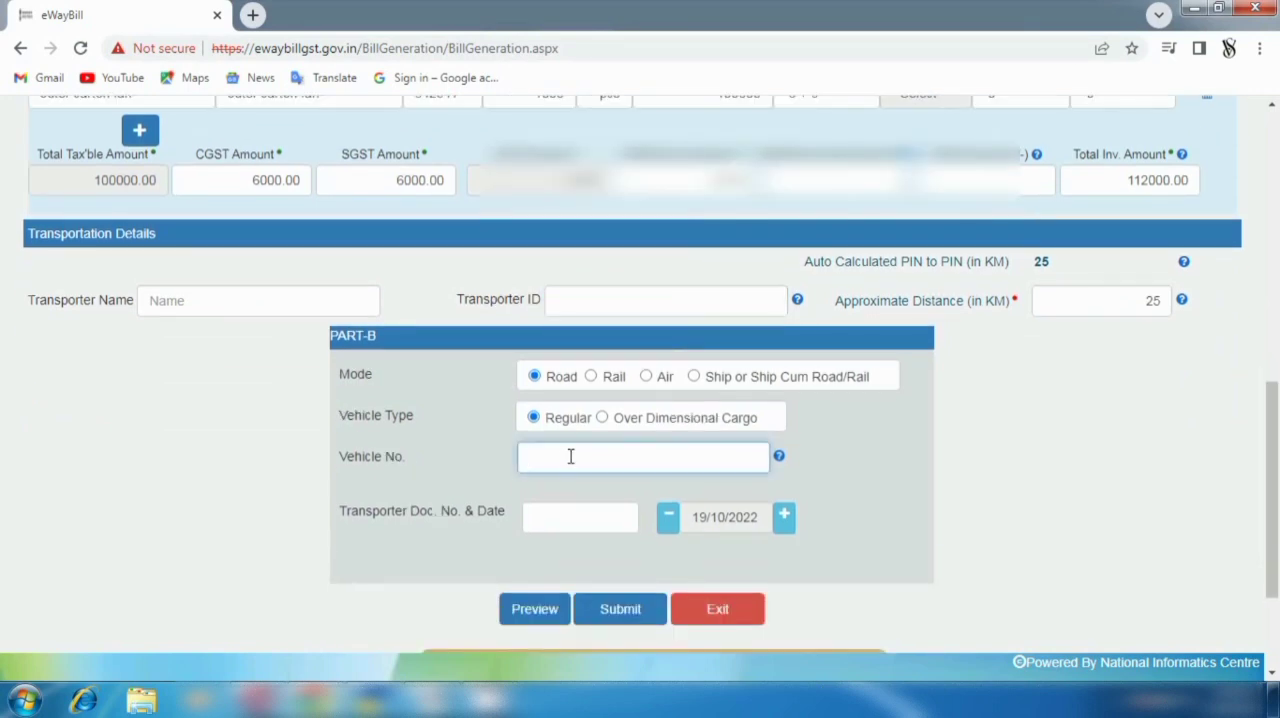
{"action": "type", "text": "DL01LAG6282"}
- Preview the e-way bill without the missing GSTR1 fields, review its transaction, item and transporter details, and go back to the form
{"action": "left_click", "coordinate": [530, 610]}
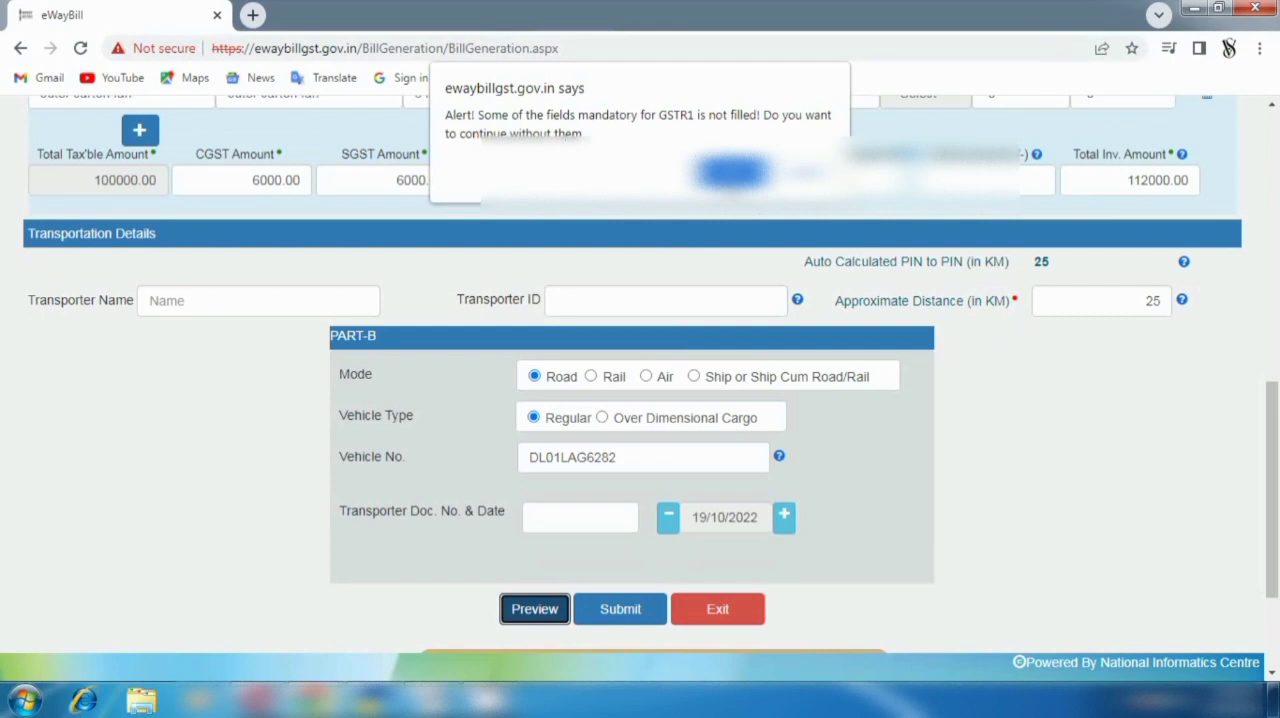
{"action": "left_click", "coordinate": [733, 172]}
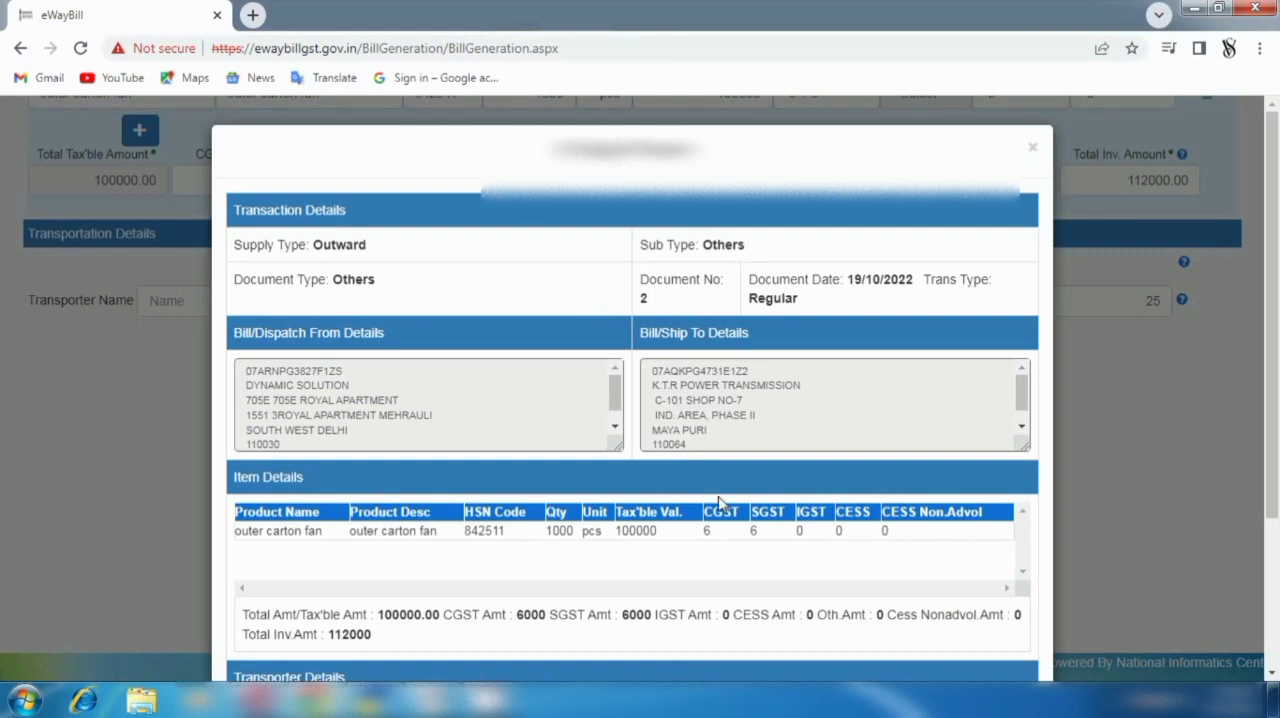
{"action": "scroll", "coordinate": [716, 496], "scroll_direction": "down", "scroll_amount": 2}
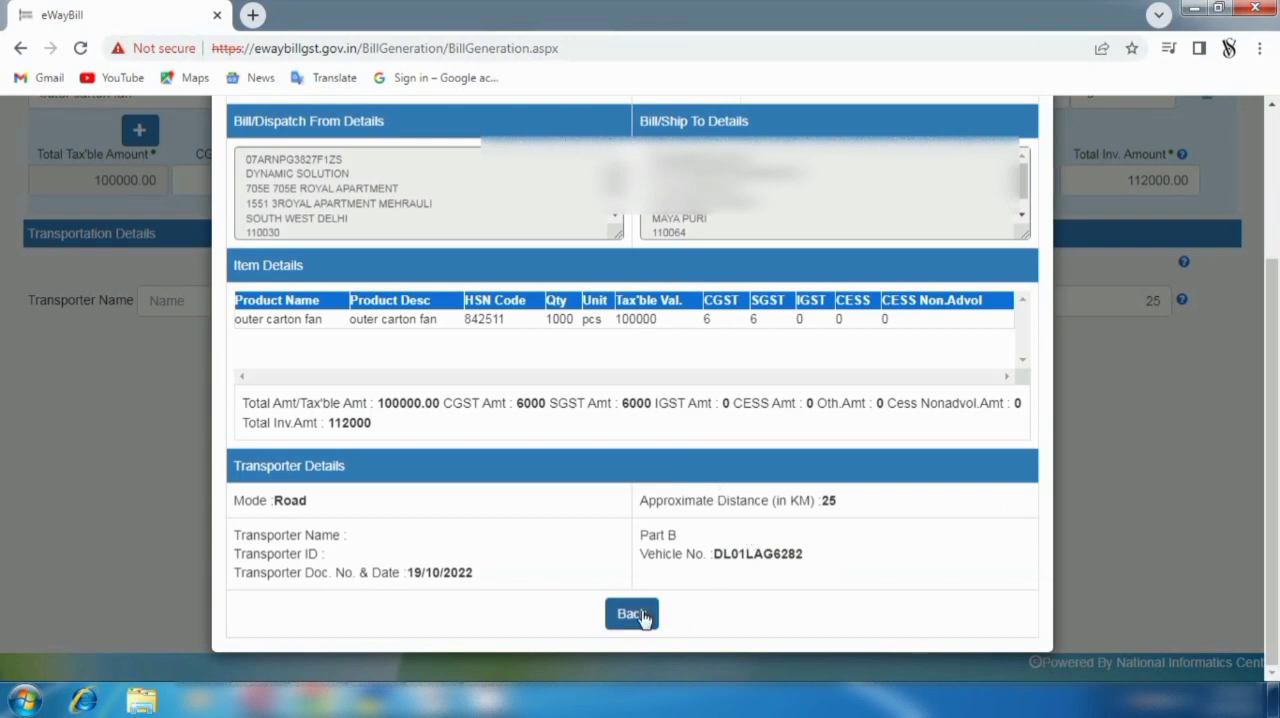
{"action": "left_click", "coordinate": [636, 613]}
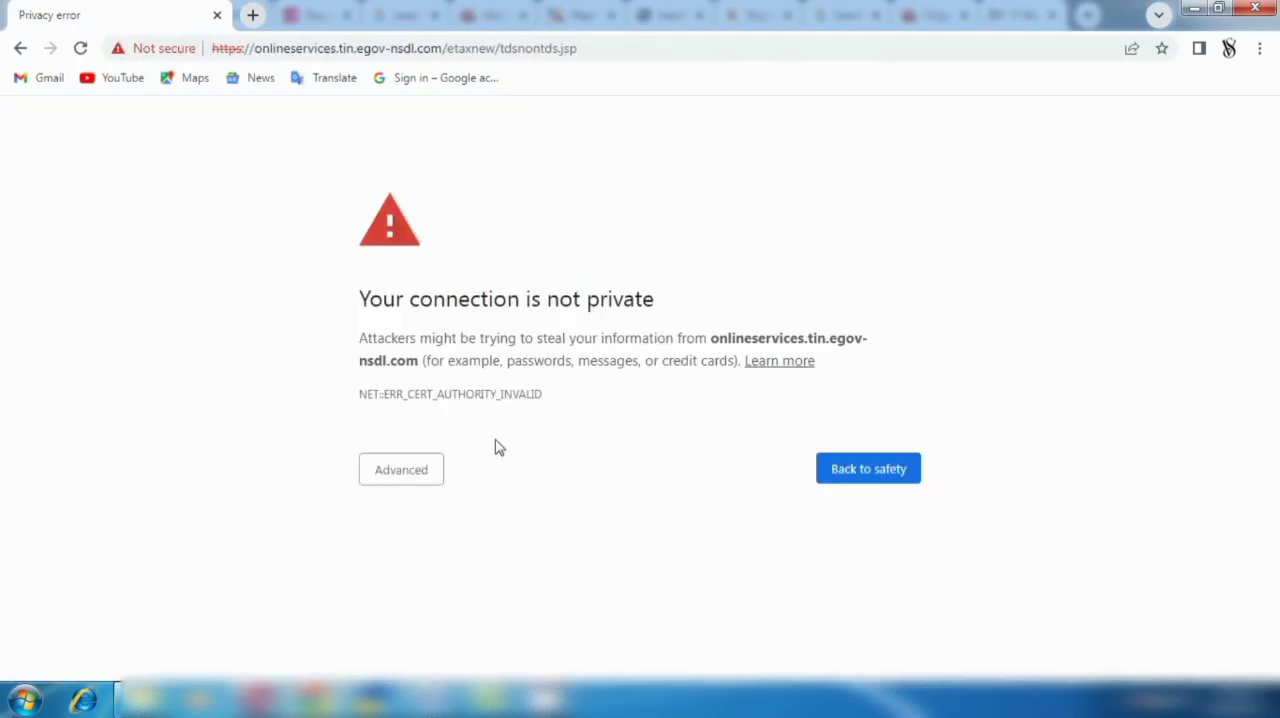
- Proceed past the privacy warning to the TIN e-Payment of Taxes site and open the TDS/TCS Challan No./ITNS 281 form
{"action": "left_click", "coordinate": [395, 486]}
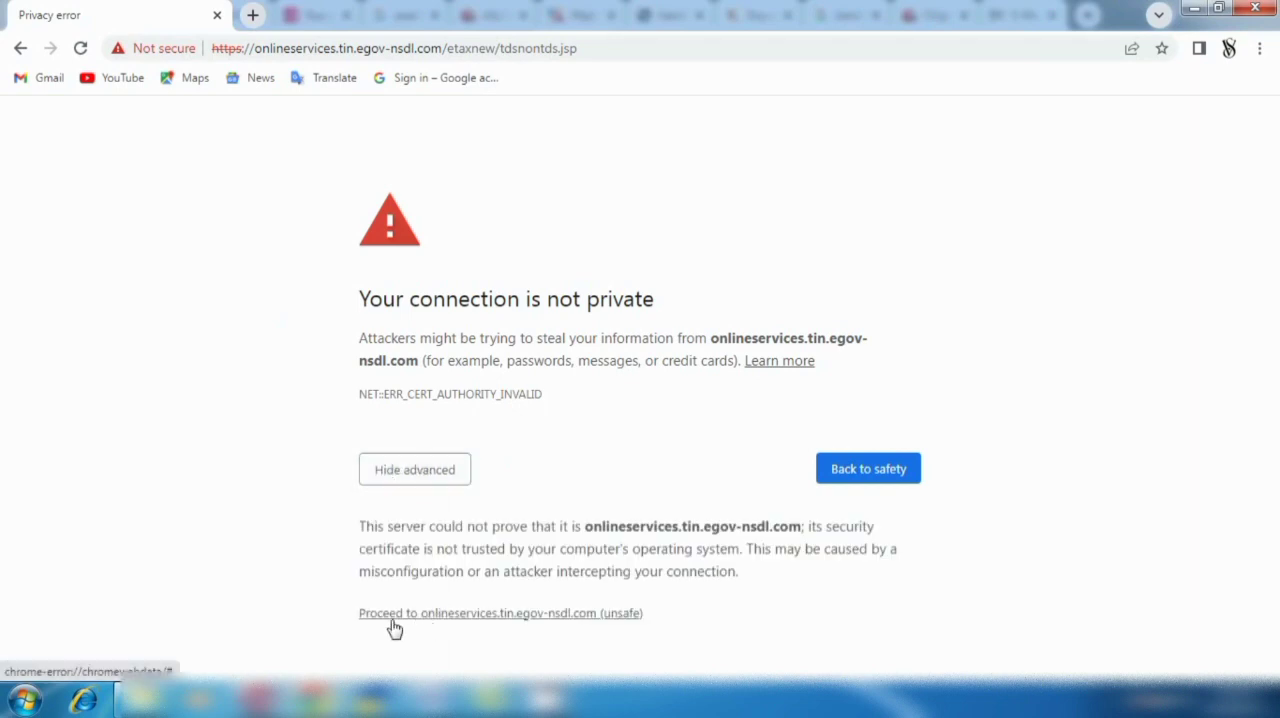
{"action": "left_click", "coordinate": [586, 614]}
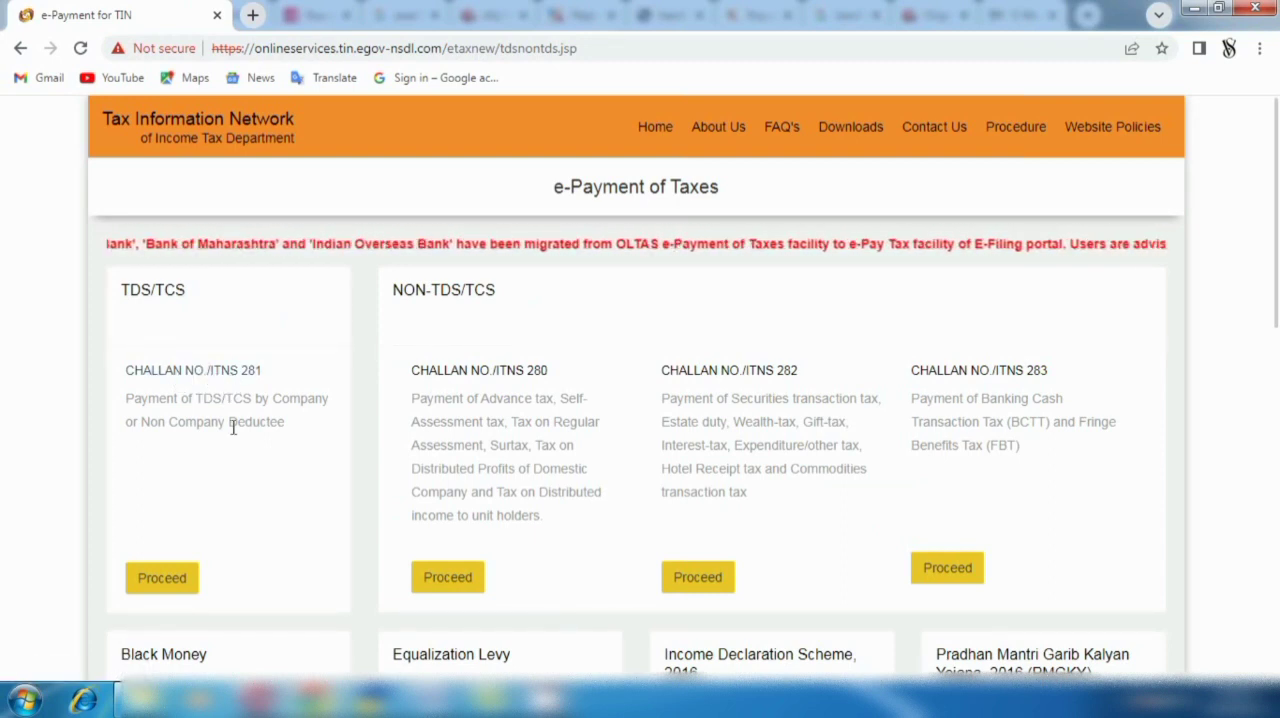
{"action": "left_click", "coordinate": [160, 592]}
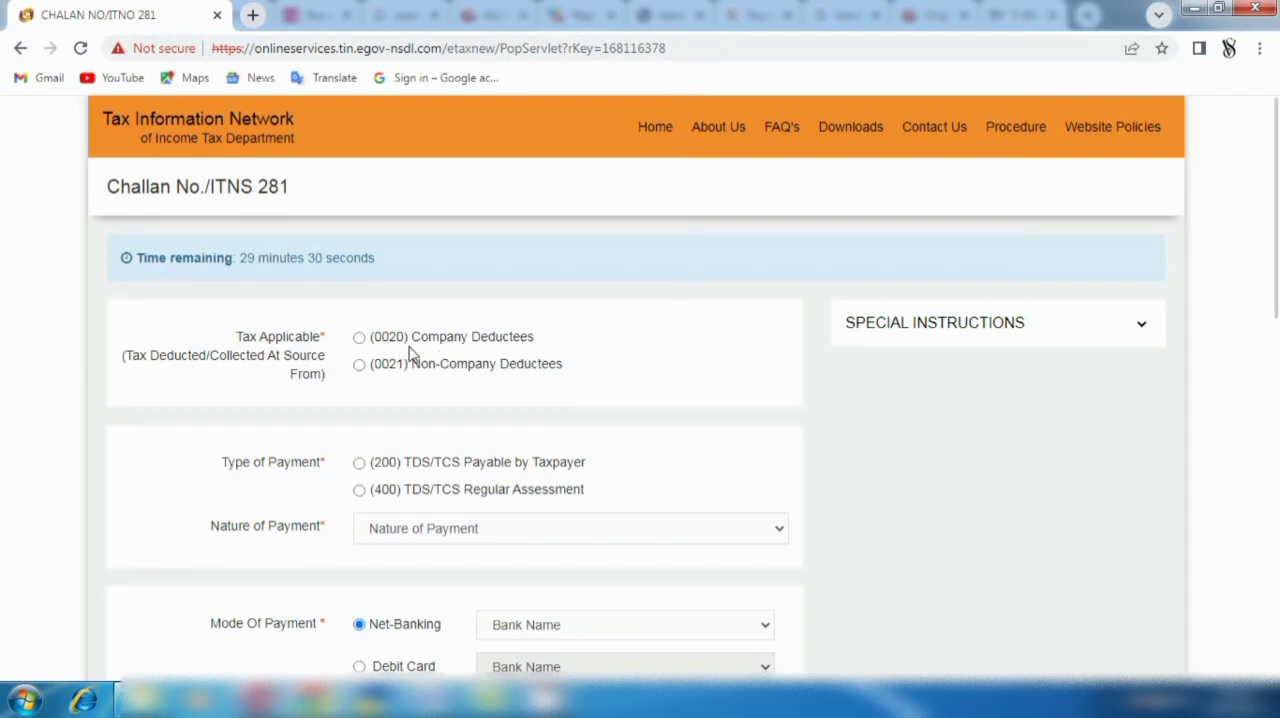
- Select (0020) Company Deductees and (200) TDS/TCS Payable by Taxpayer, with 94J - Fees for Professional or Technical Services as the nature of payment
{"action": "left_click", "coordinate": [359, 338]}
{"action": "left_click", "coordinate": [362, 466]}
{"action": "scroll", "coordinate": [748, 536], "scroll_direction": "down", "scroll_amount": 3}
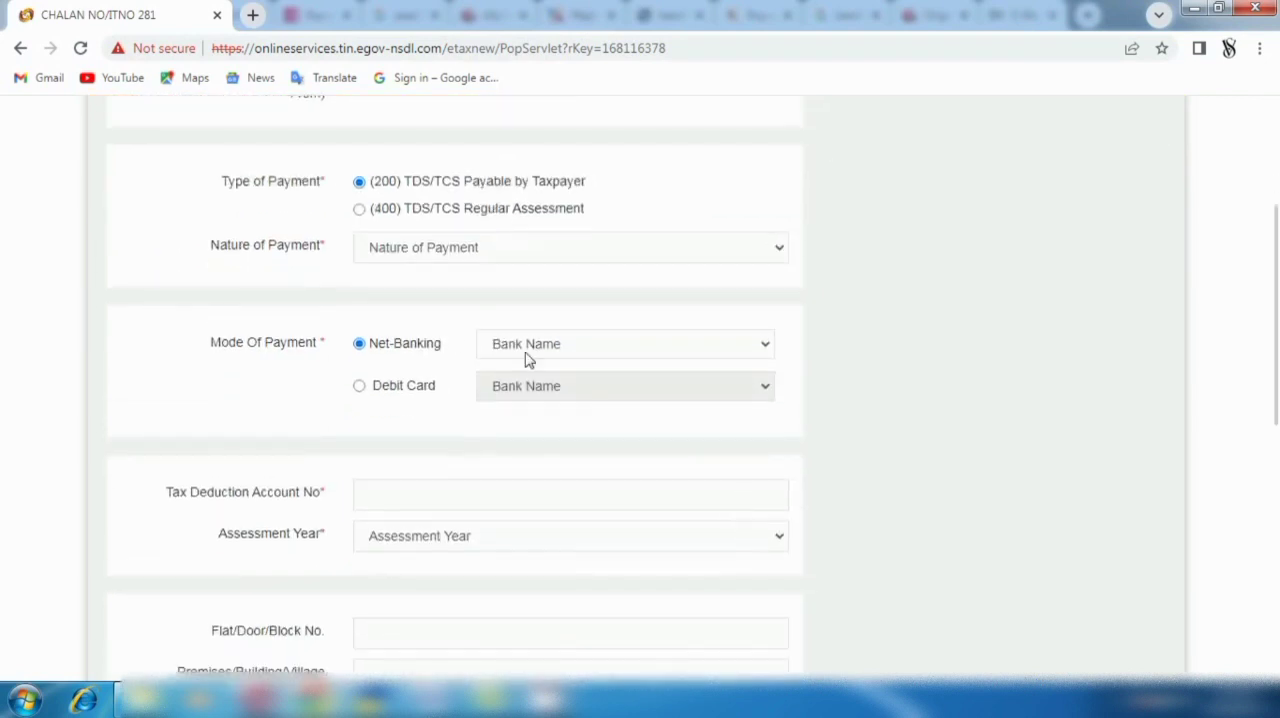
{"action": "left_click", "coordinate": [783, 250]}
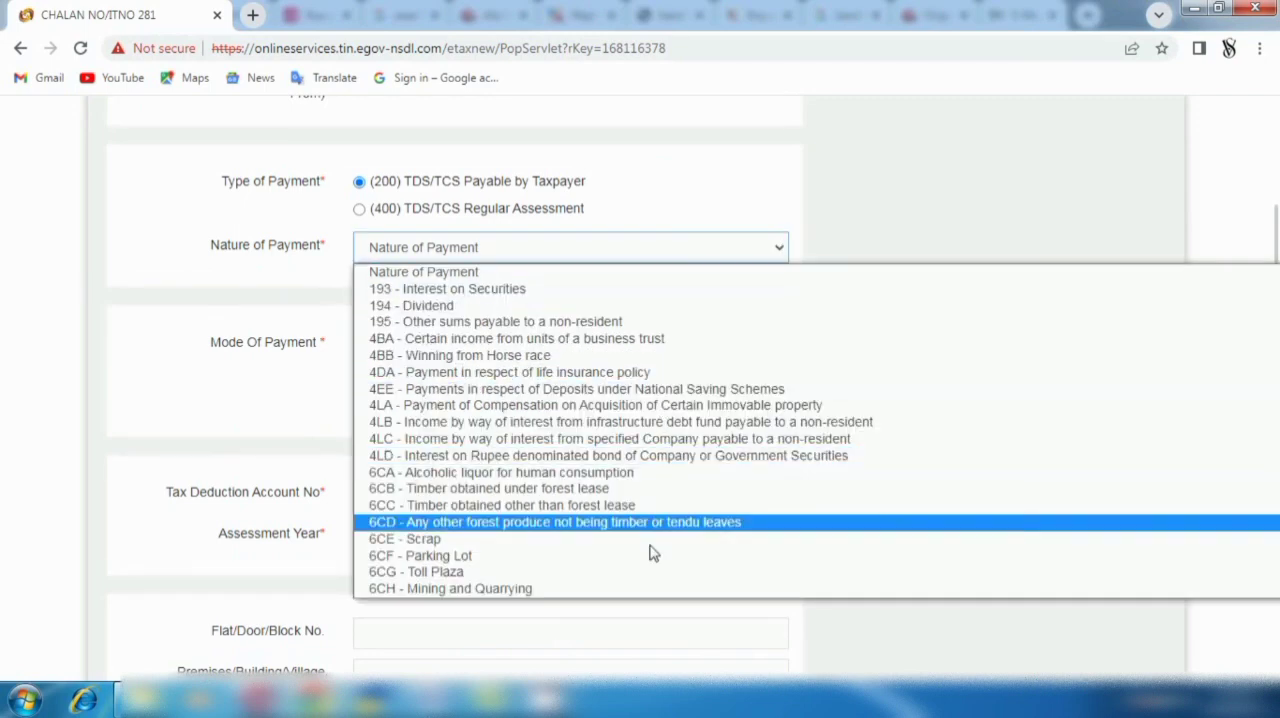
{"action": "scroll", "coordinate": [642, 596], "scroll_direction": "down", "scroll_amount": 1}
{"action": "scroll", "coordinate": [640, 600], "scroll_direction": "down", "scroll_amount": 4}
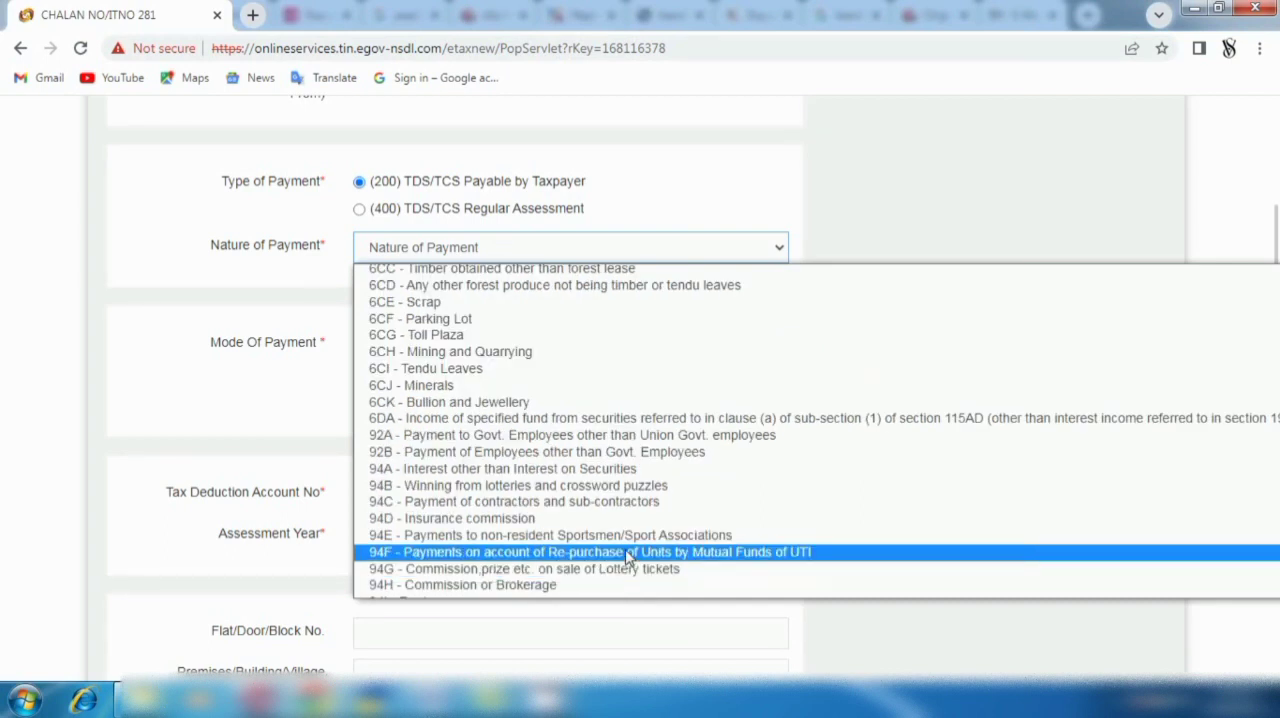
{"action": "scroll", "coordinate": [586, 577], "scroll_direction": "down", "scroll_amount": 4}
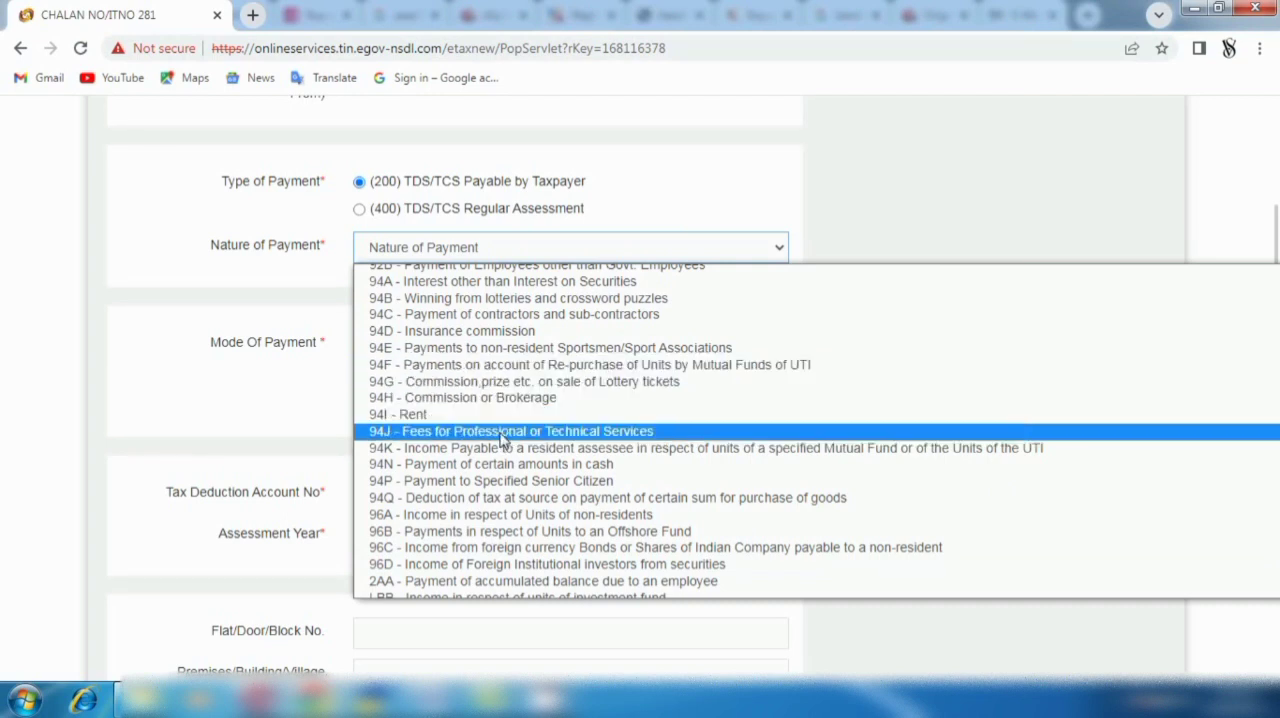
{"action": "left_click", "coordinate": [602, 432]}
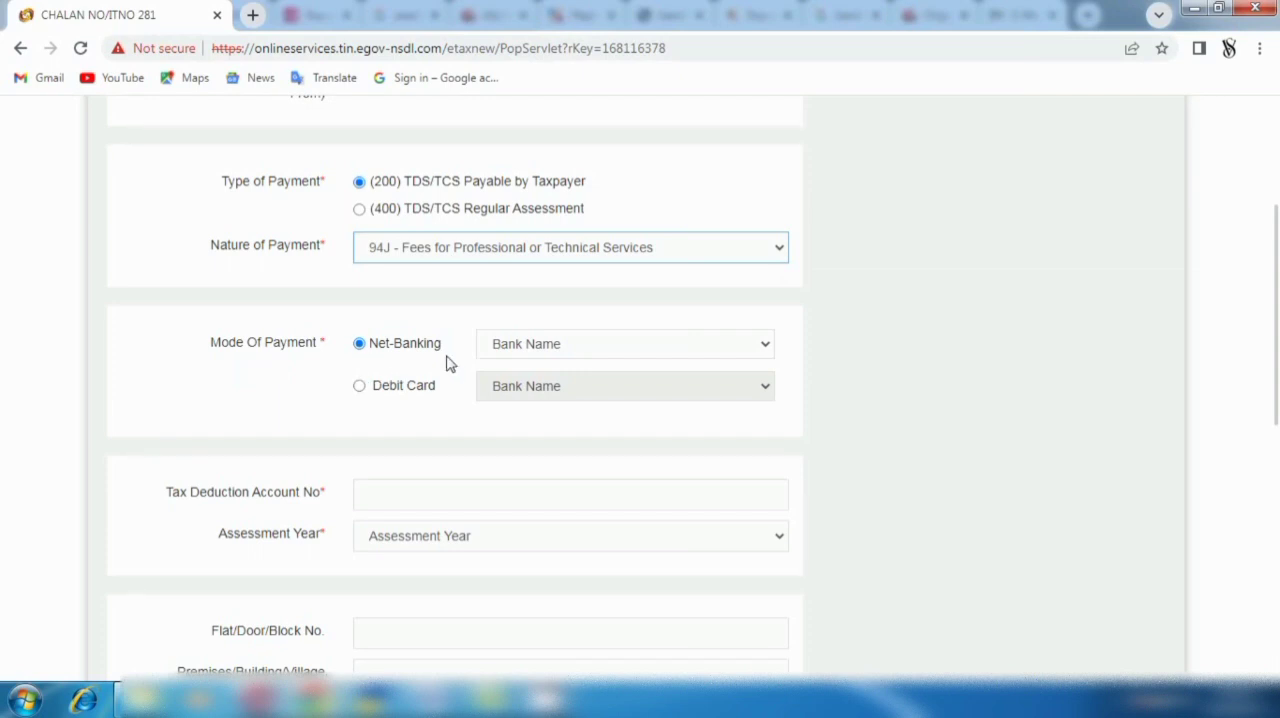
- Look over the banks offered for net-banking and for debit card payment
{"action": "left_click", "coordinate": [768, 346]}
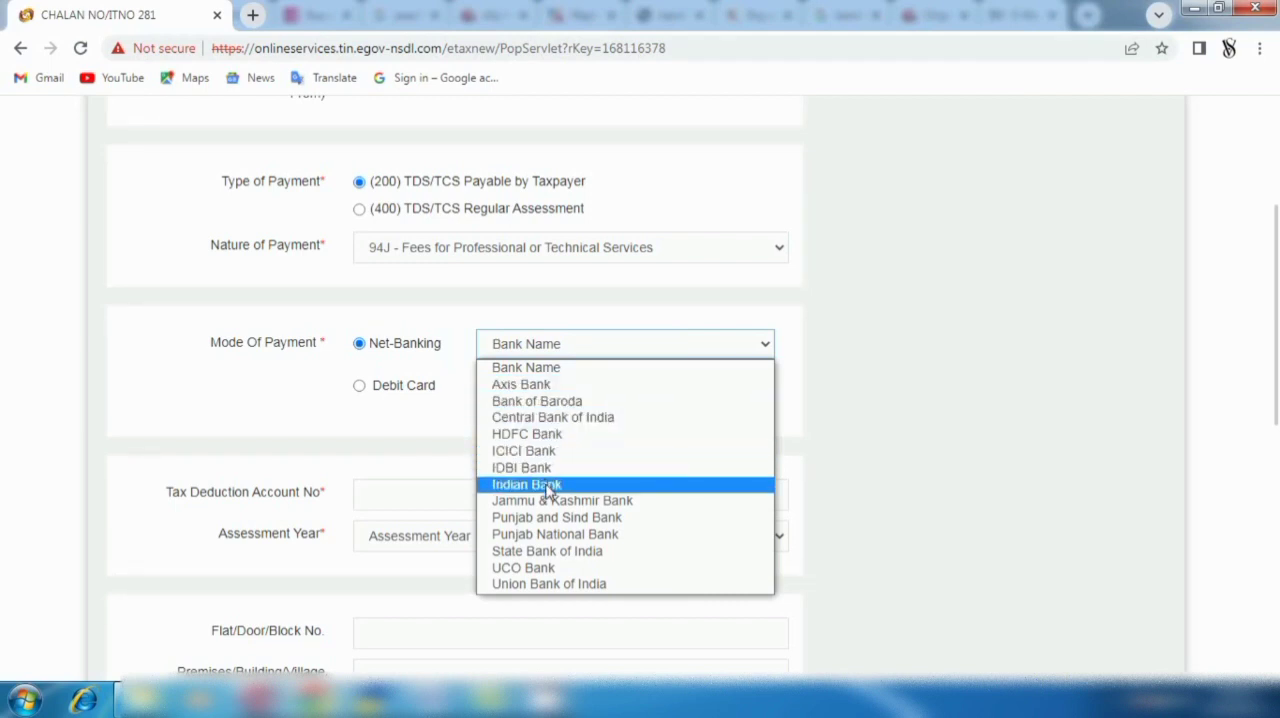
{"action": "left_click", "coordinate": [325, 432]}
{"action": "left_click", "coordinate": [356, 394]}
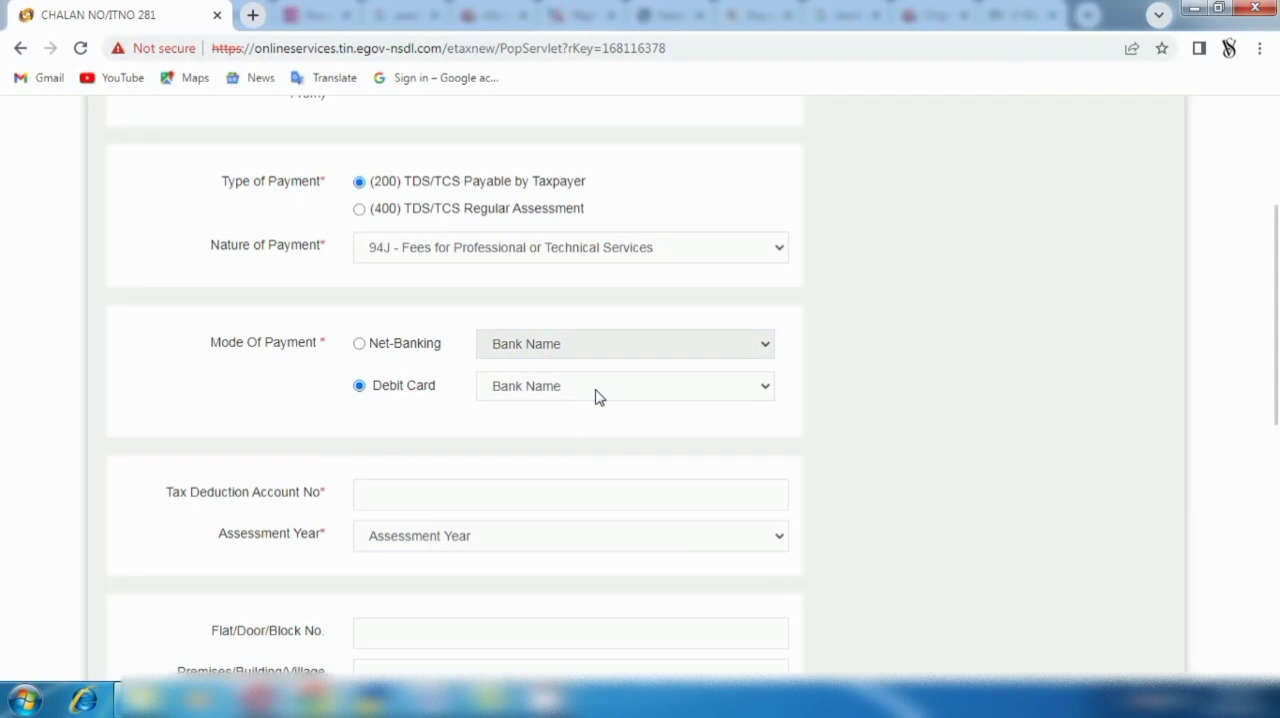
{"action": "left_click", "coordinate": [763, 390]}
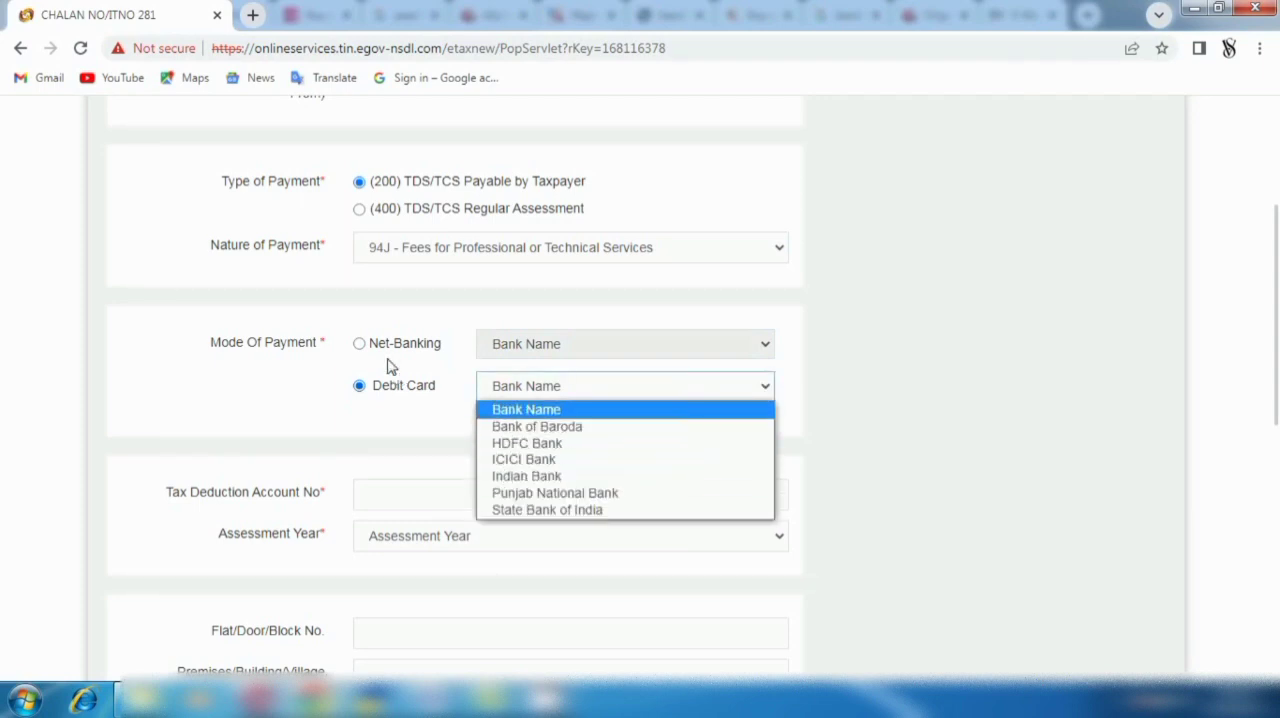
- Set the mode of payment to Net-Banking with Axis Bank
{"action": "left_click", "coordinate": [359, 343]}
{"action": "left_click", "coordinate": [359, 343]}
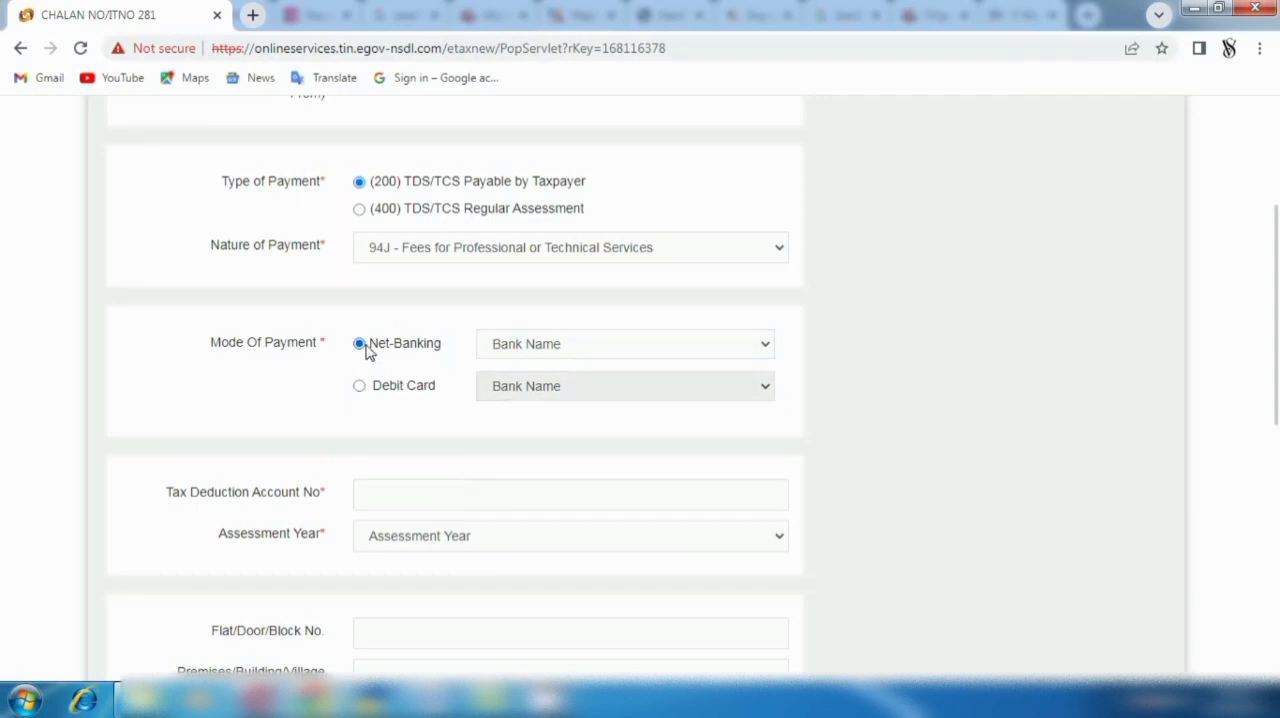
{"action": "left_click", "coordinate": [762, 346]}
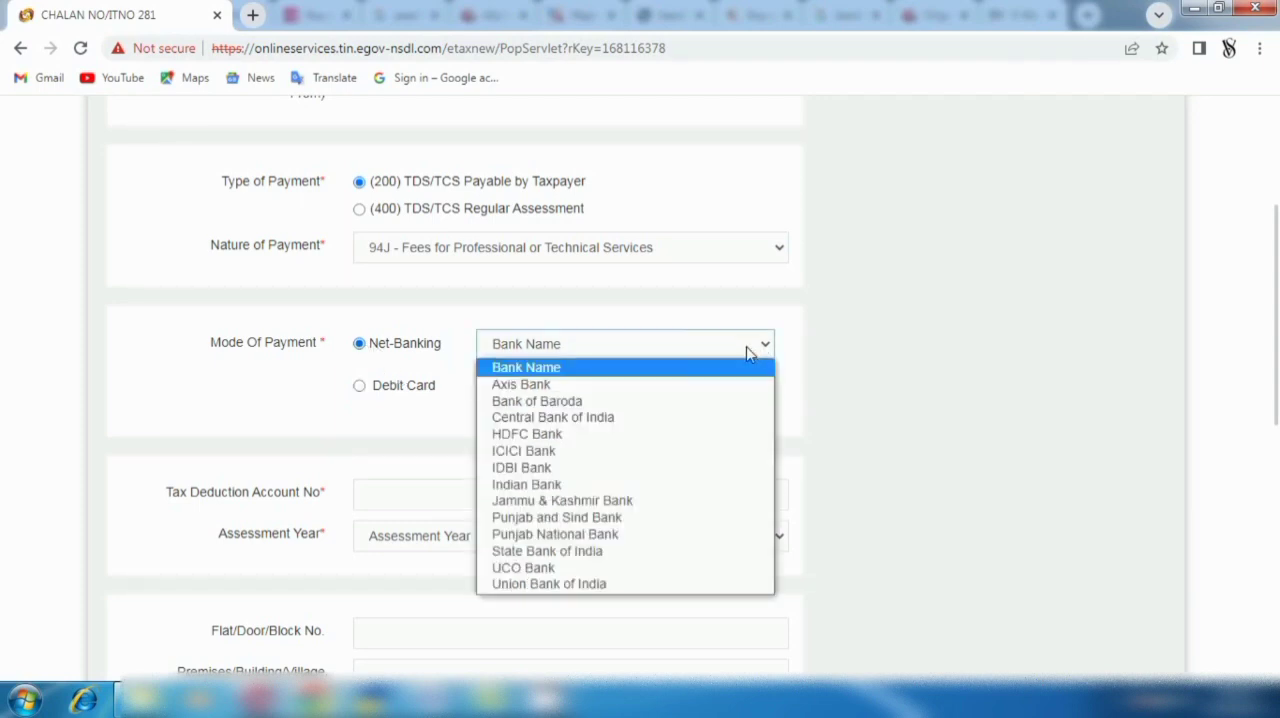
{"action": "left_click", "coordinate": [530, 386]}
{"action": "scroll", "coordinate": [530, 388], "scroll_direction": "down", "scroll_amount": 2}
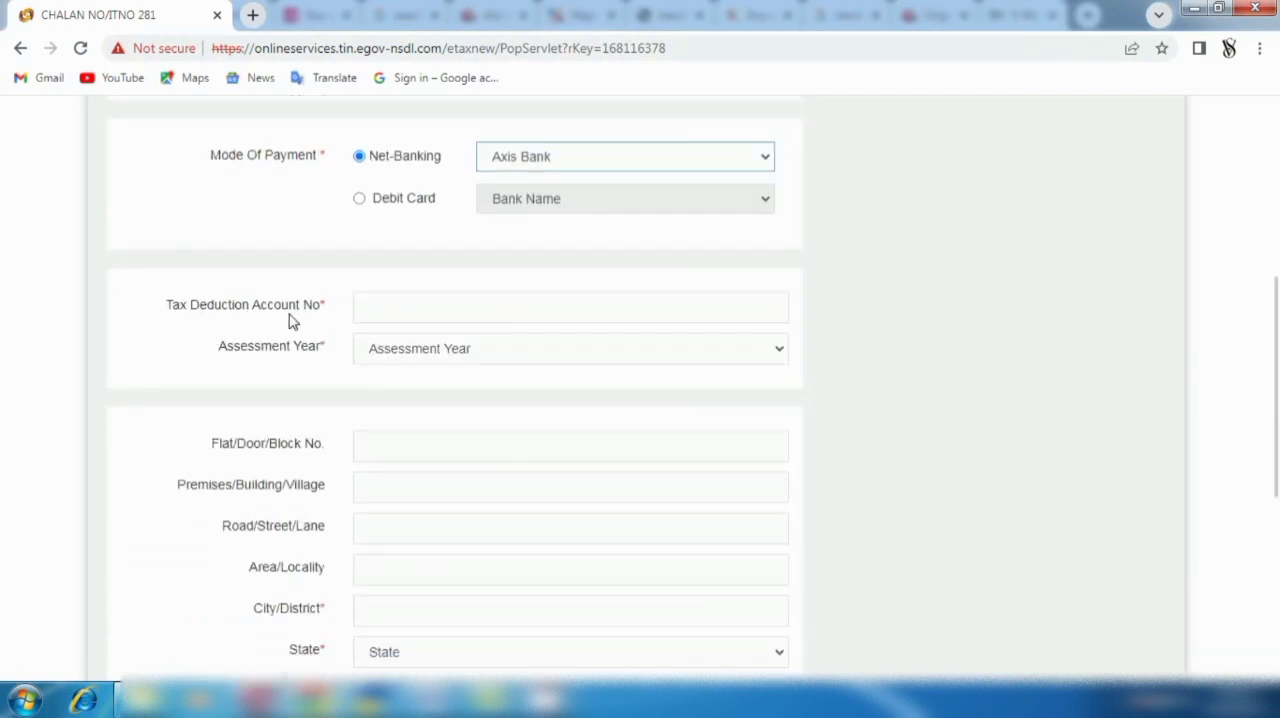
- Set the challan's assessment year to 2023-24
{"action": "left_click", "coordinate": [385, 307]}
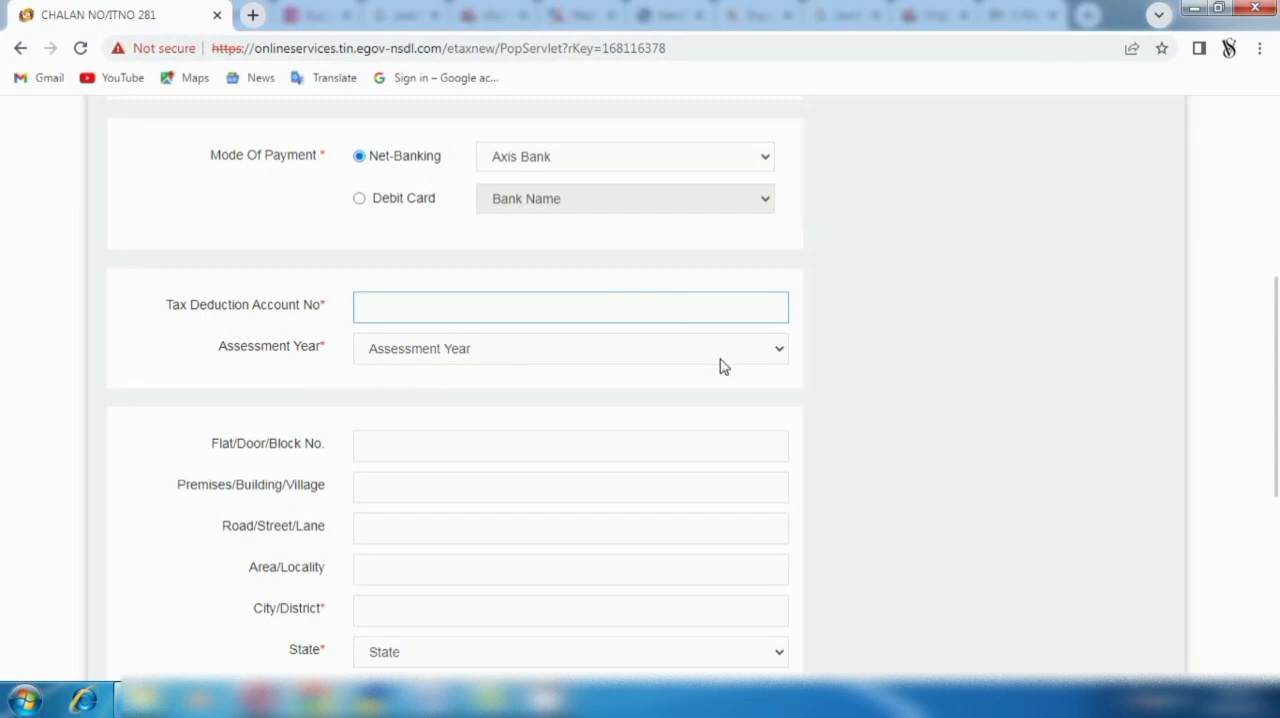
{"action": "left_click", "coordinate": [783, 352]}
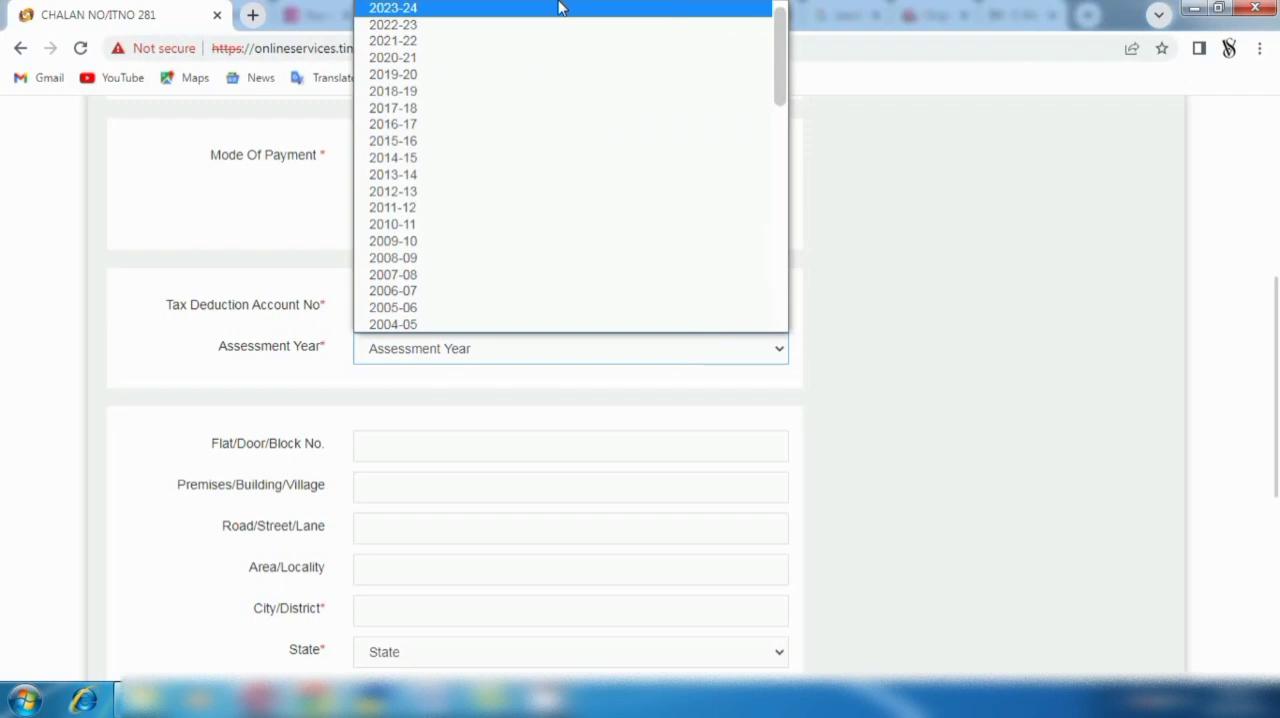
{"action": "left_click", "coordinate": [471, 25]}
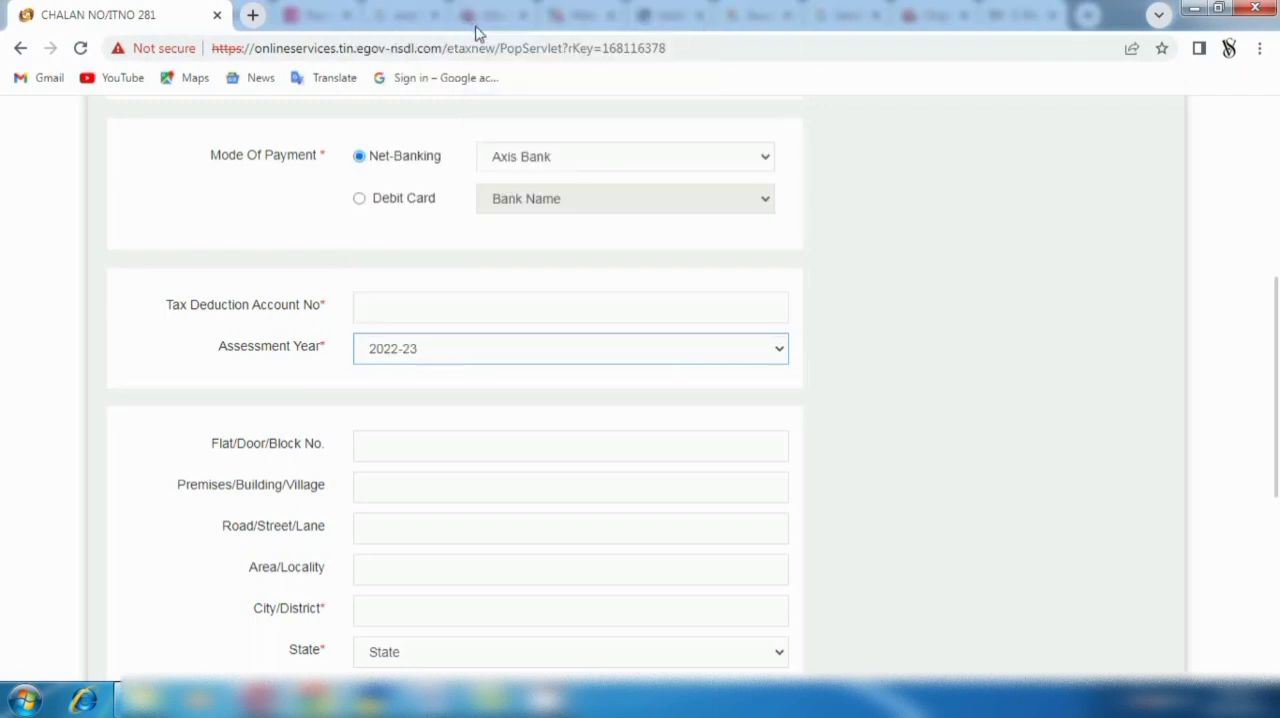
{"action": "left_click", "coordinate": [783, 352]}
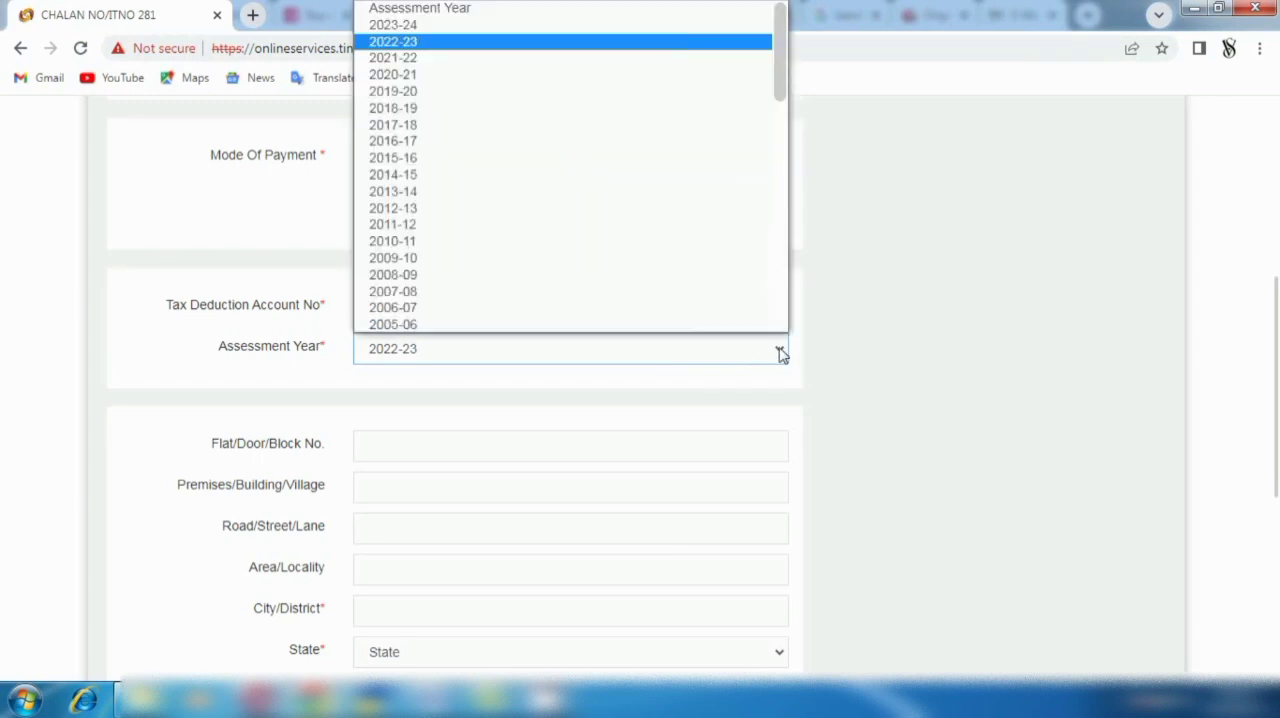
{"action": "left_click", "coordinate": [414, 25]}
- Choose DELHI as the state in the challan's address details
{"action": "scroll", "coordinate": [479, 495], "scroll_direction": "down", "scroll_amount": 3}
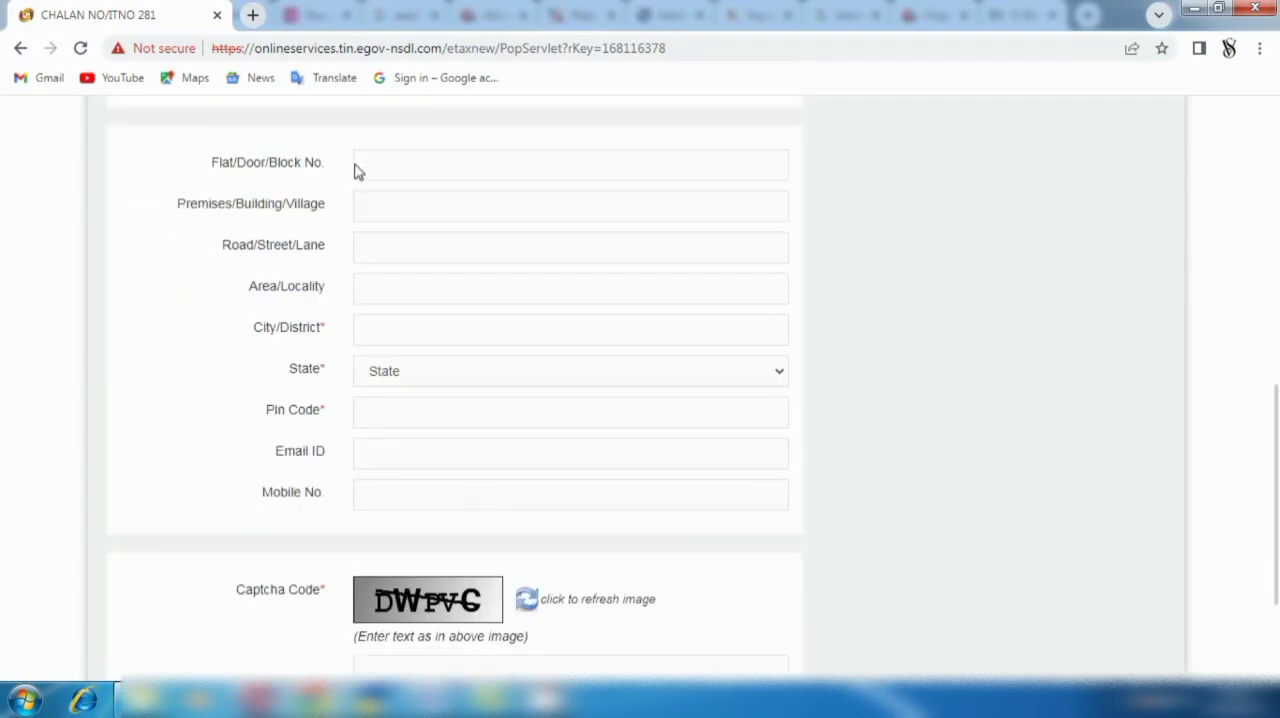
{"action": "left_click", "coordinate": [355, 216]}
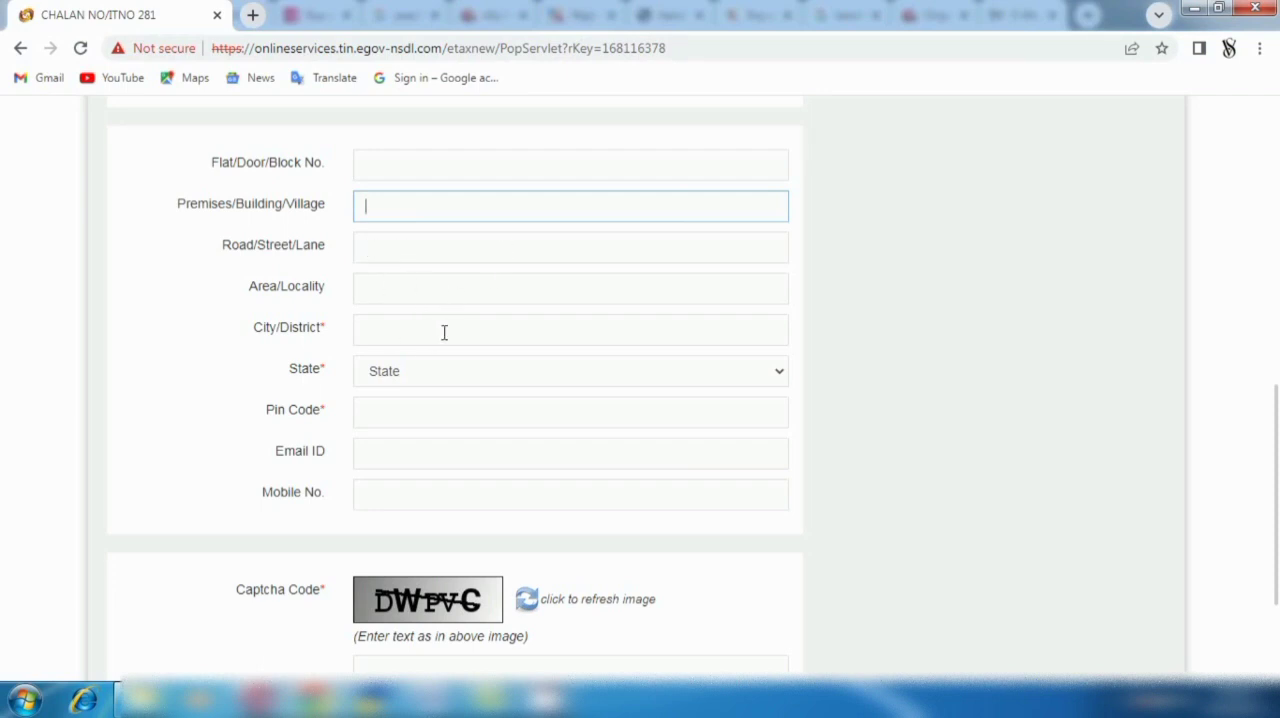
{"action": "left_click", "coordinate": [776, 376]}
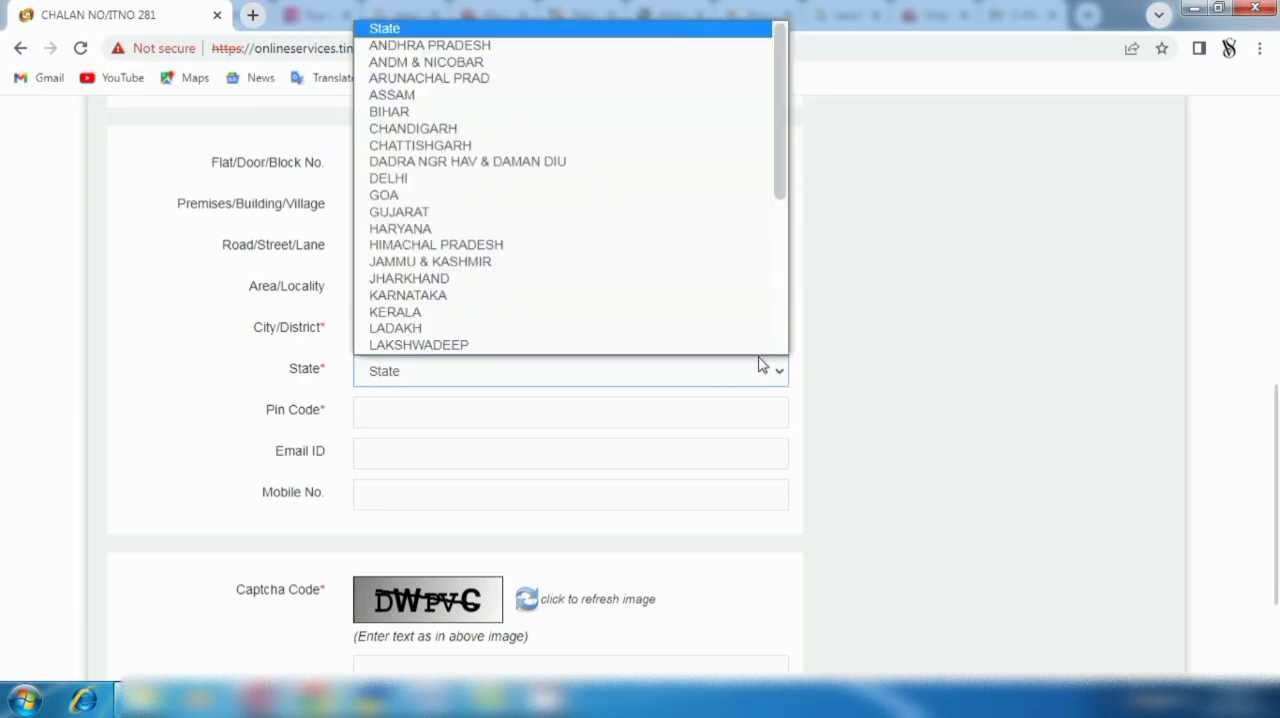
{"action": "scroll", "coordinate": [451, 163], "scroll_direction": "down", "scroll_amount": 1}
{"action": "left_click", "coordinate": [420, 166]}
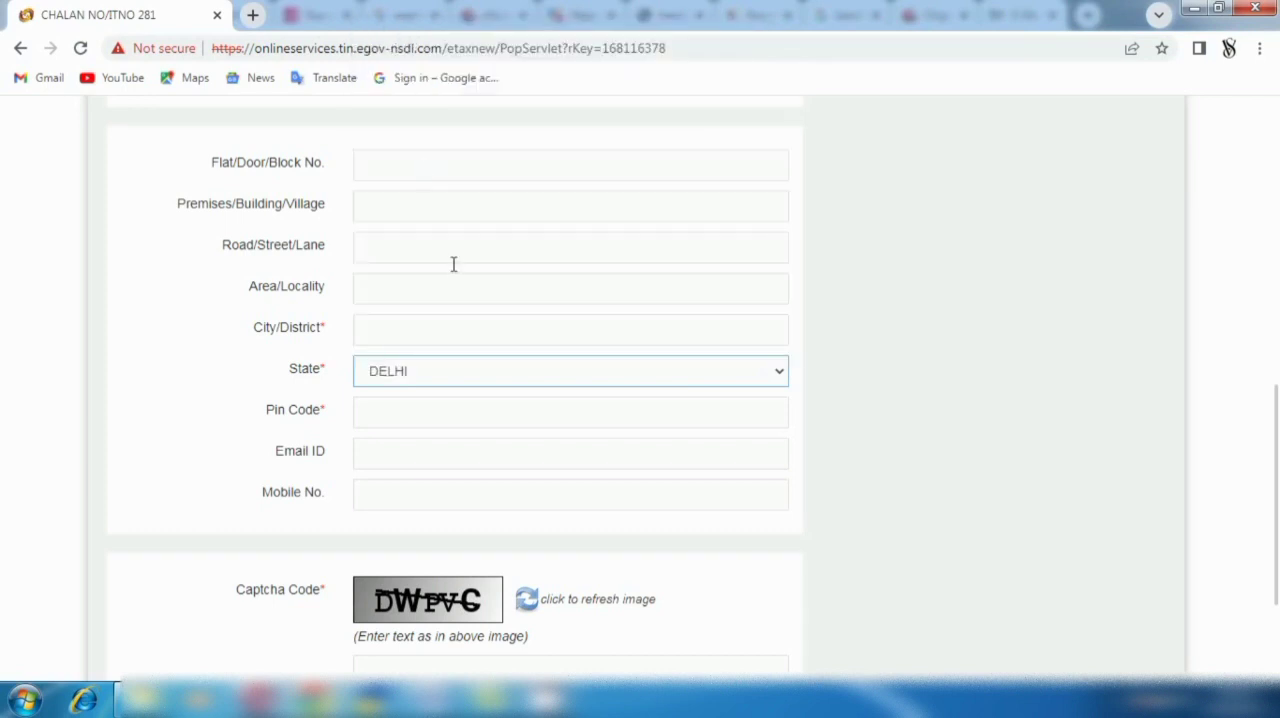
- Look over the pin code, email, mobile number and captcha fields through to the end of the challan form
{"action": "left_click", "coordinate": [400, 413]}
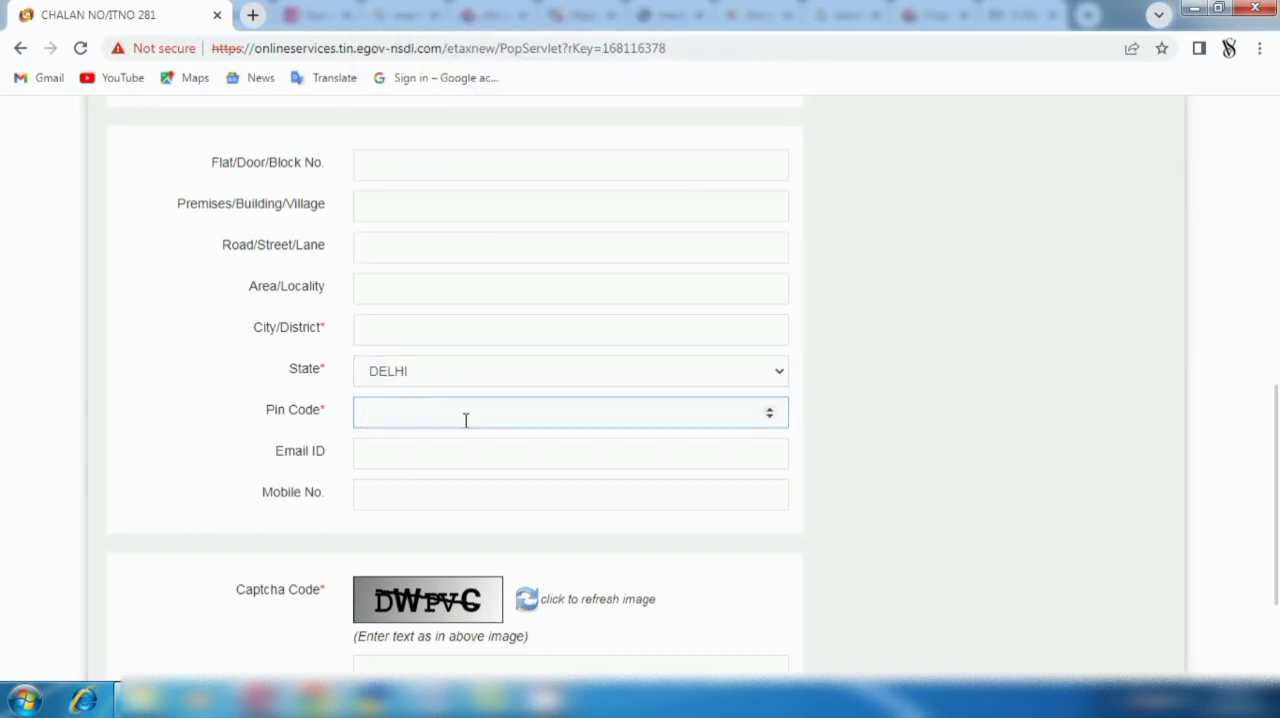
{"action": "left_click", "coordinate": [389, 451]}
{"action": "left_click", "coordinate": [398, 496]}
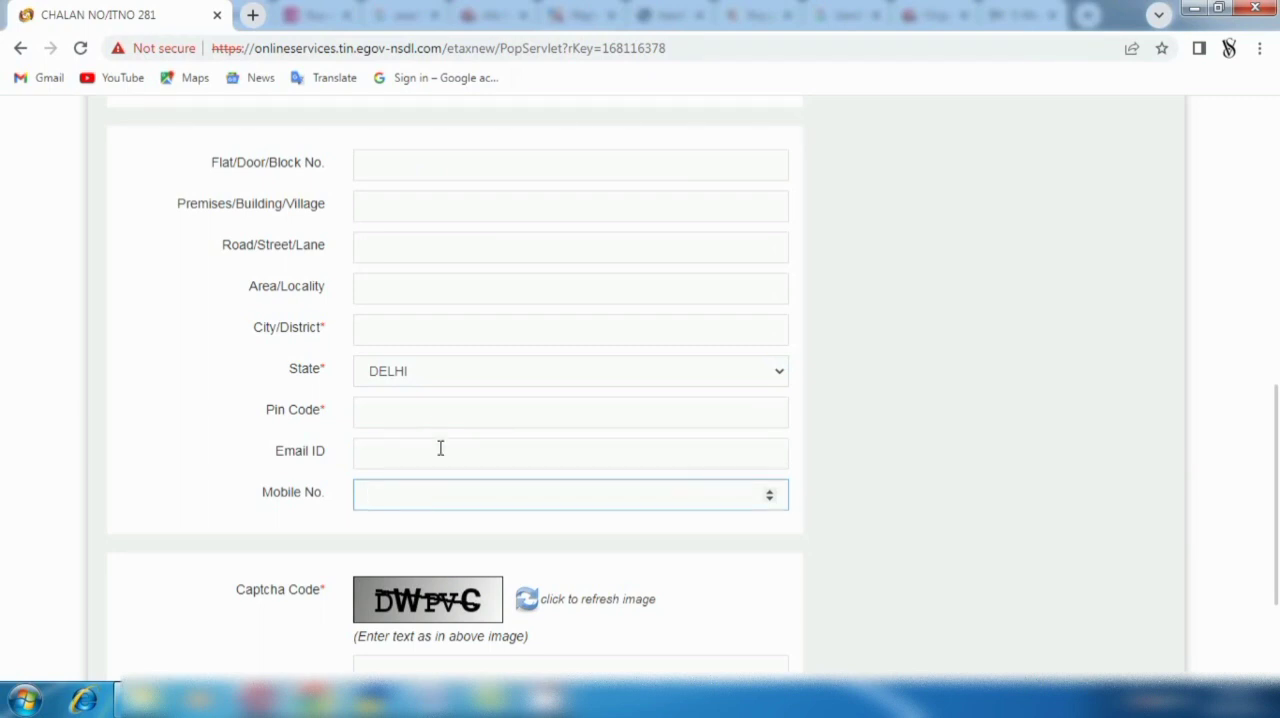
{"action": "scroll", "coordinate": [440, 448], "scroll_direction": "down", "scroll_amount": 2}
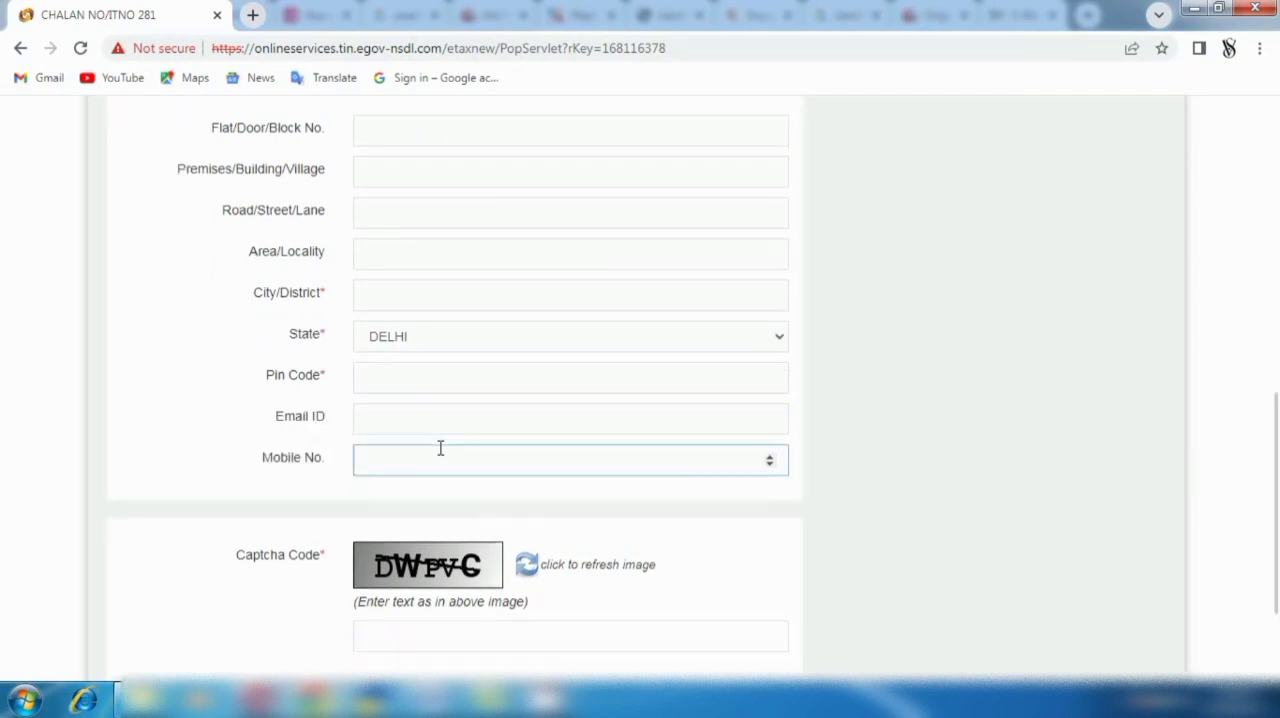
{"action": "left_click", "coordinate": [414, 482]}
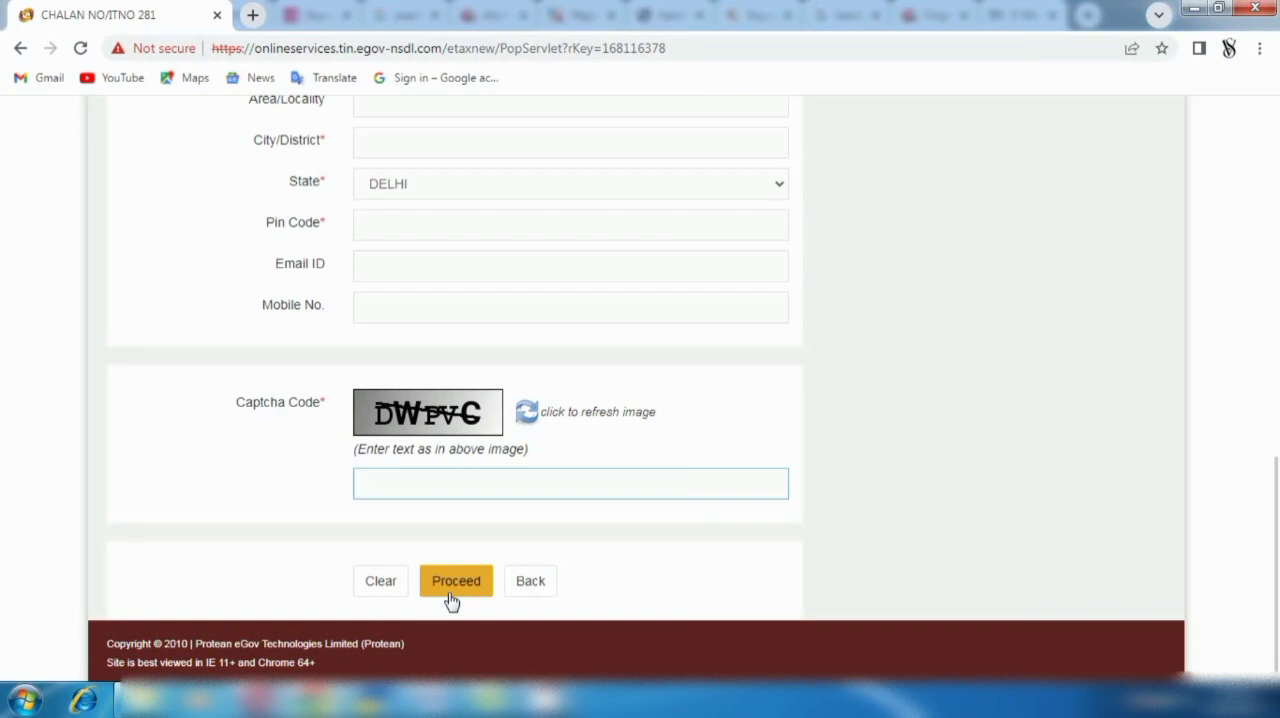
{"action": "left_click", "coordinate": [1121, 700]}
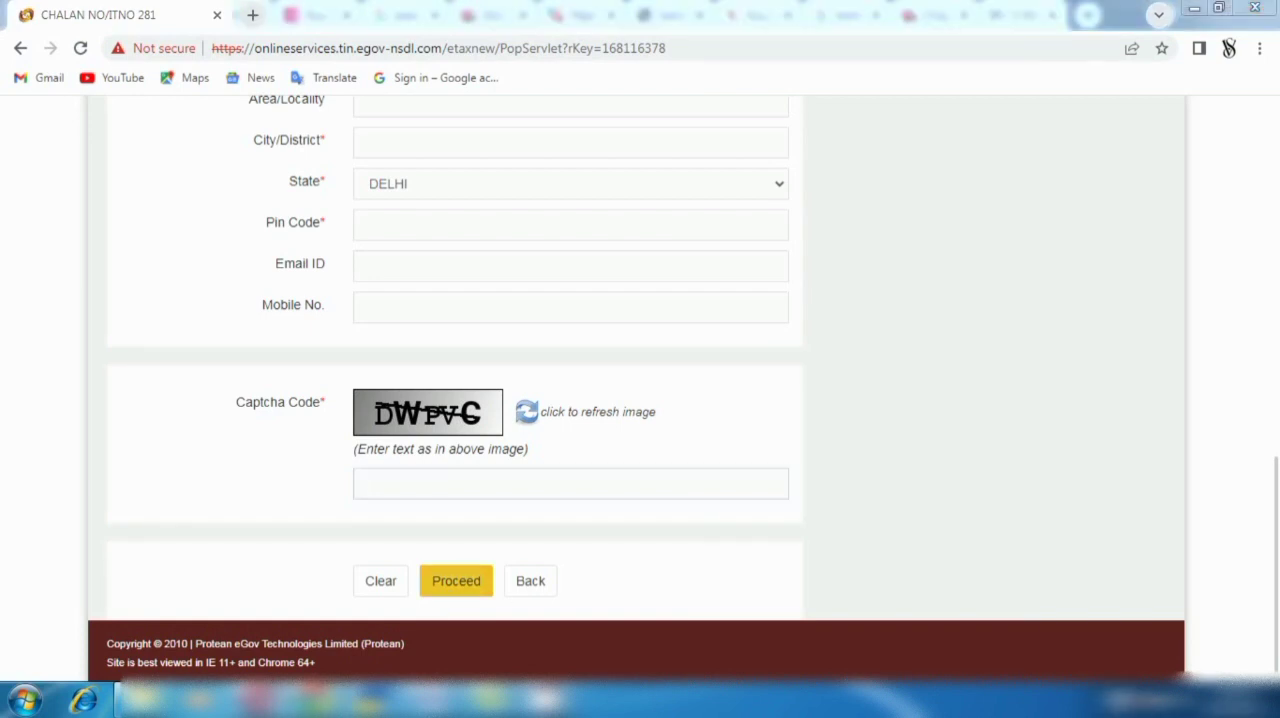
{"action": "right_click", "coordinate": [1113, 576]}
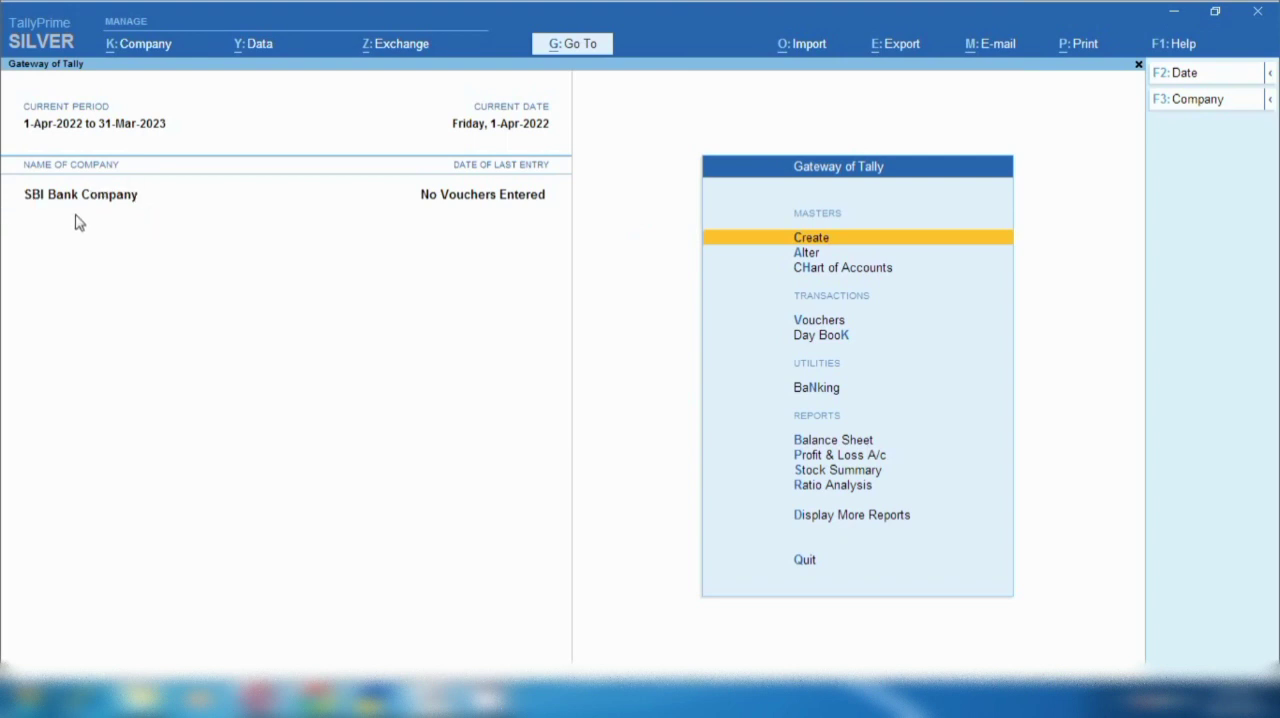
{"action": "left_click", "coordinate": [135, 50]}
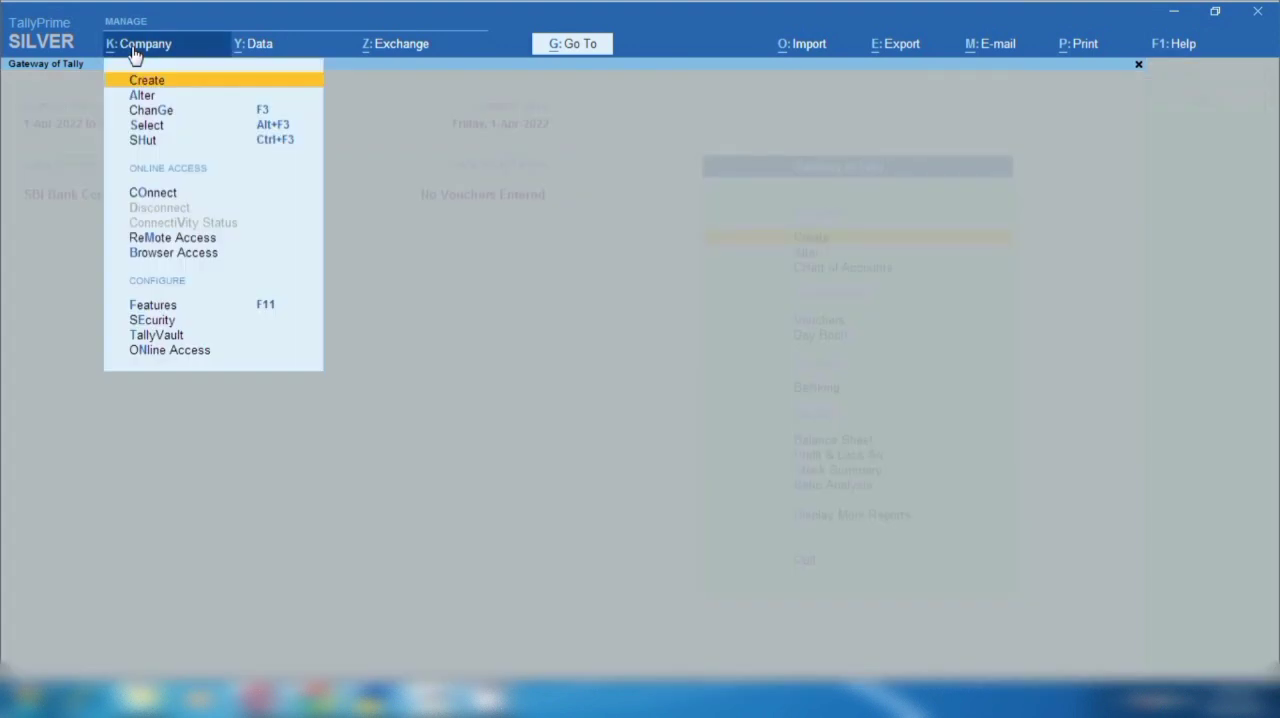
{"action": "key", "text": "Down"}
{"action": "key", "text": "Up"}
{"action": "key", "text": "Return"}
{"action": "key", "text": "Escape"}
{"action": "key", "text": "y"}
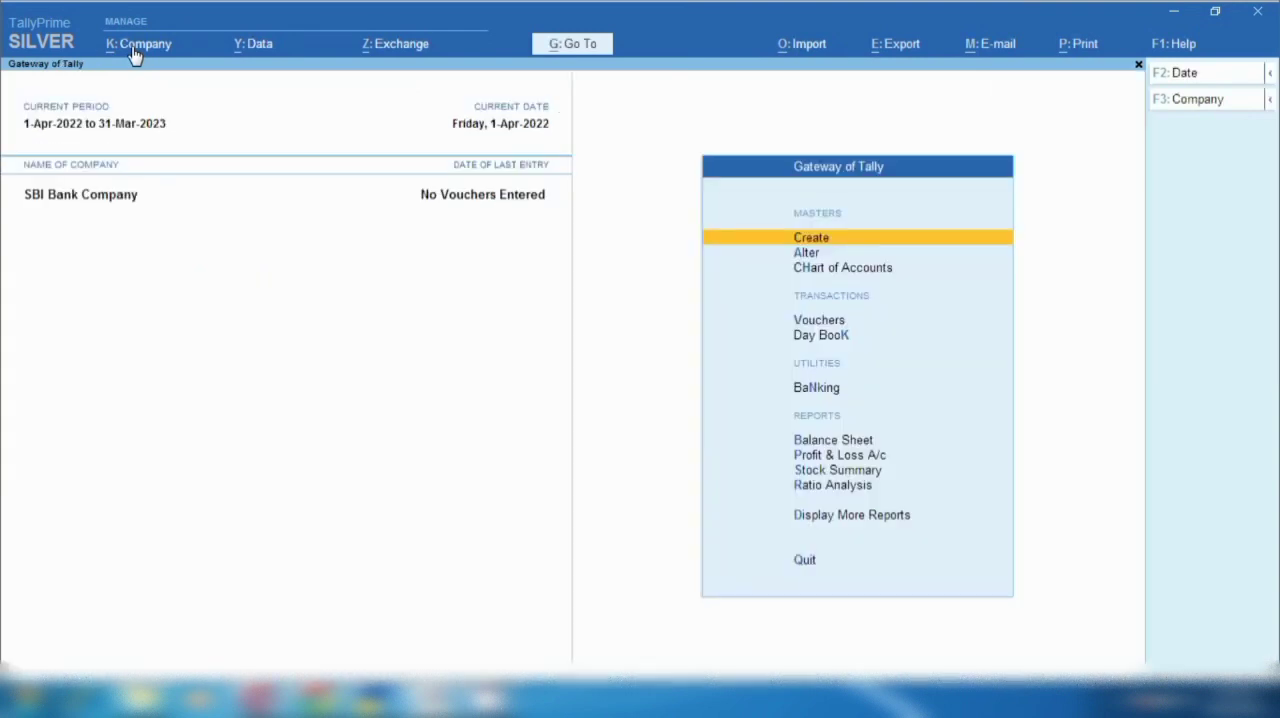
- Open SBI Bank Company for alteration, go through its mailing, state, contact and currency details, and accept the form without edits
{"action": "left_click", "coordinate": [135, 55]}
{"action": "key", "text": "Down"}
{"action": "key", "text": "Return"}
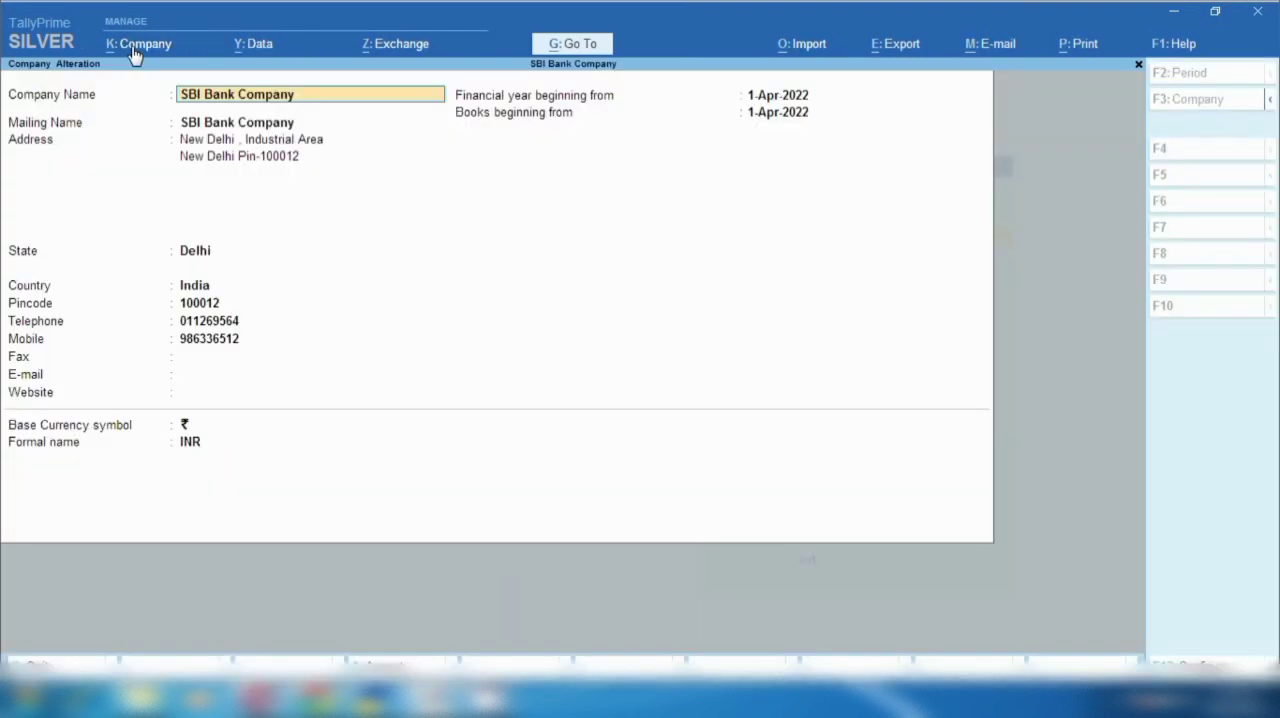
{"action": "key", "text": "Return"}
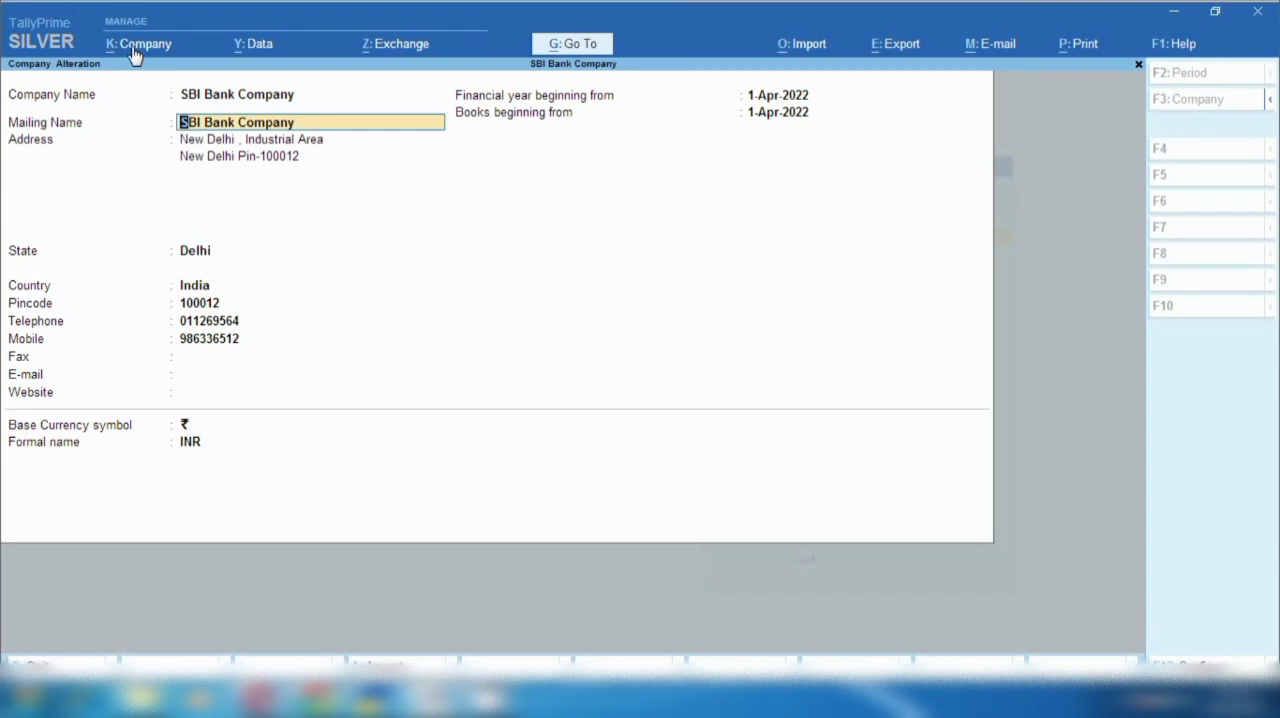
{"action": "key", "text": "Return"}
{"action": "key", "text": "Return"}
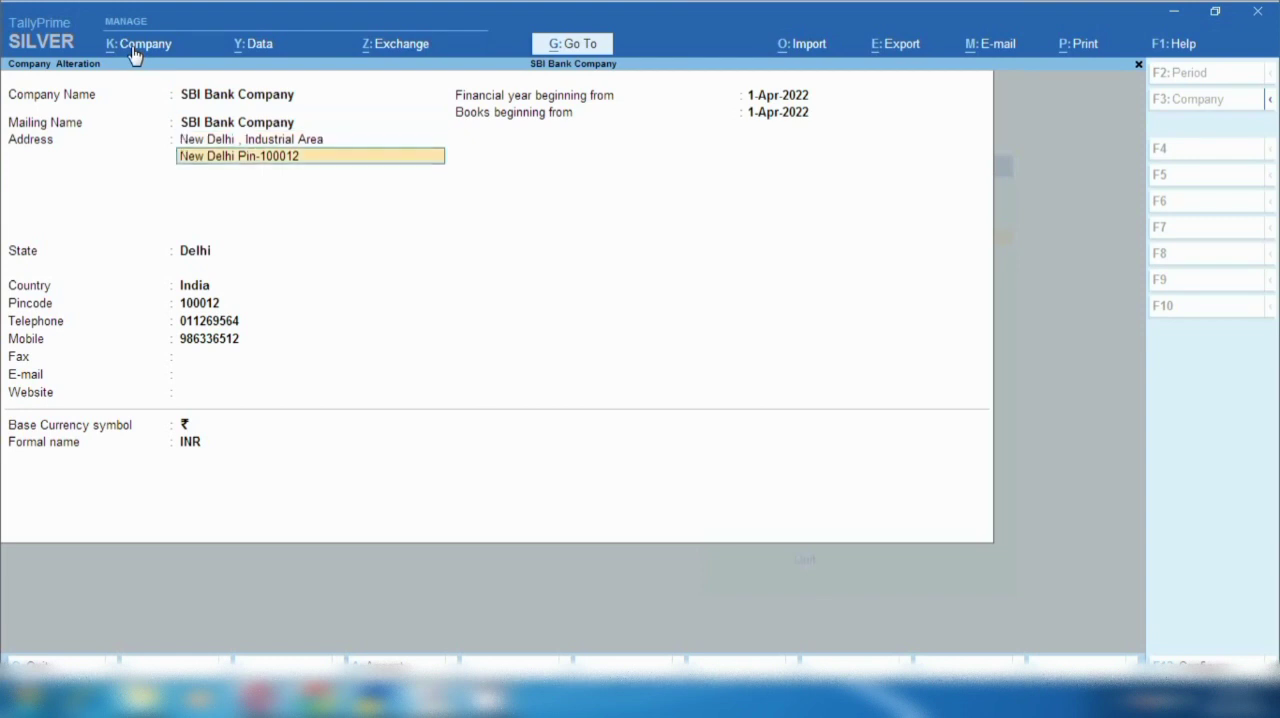
{"action": "key", "text": "Return"}
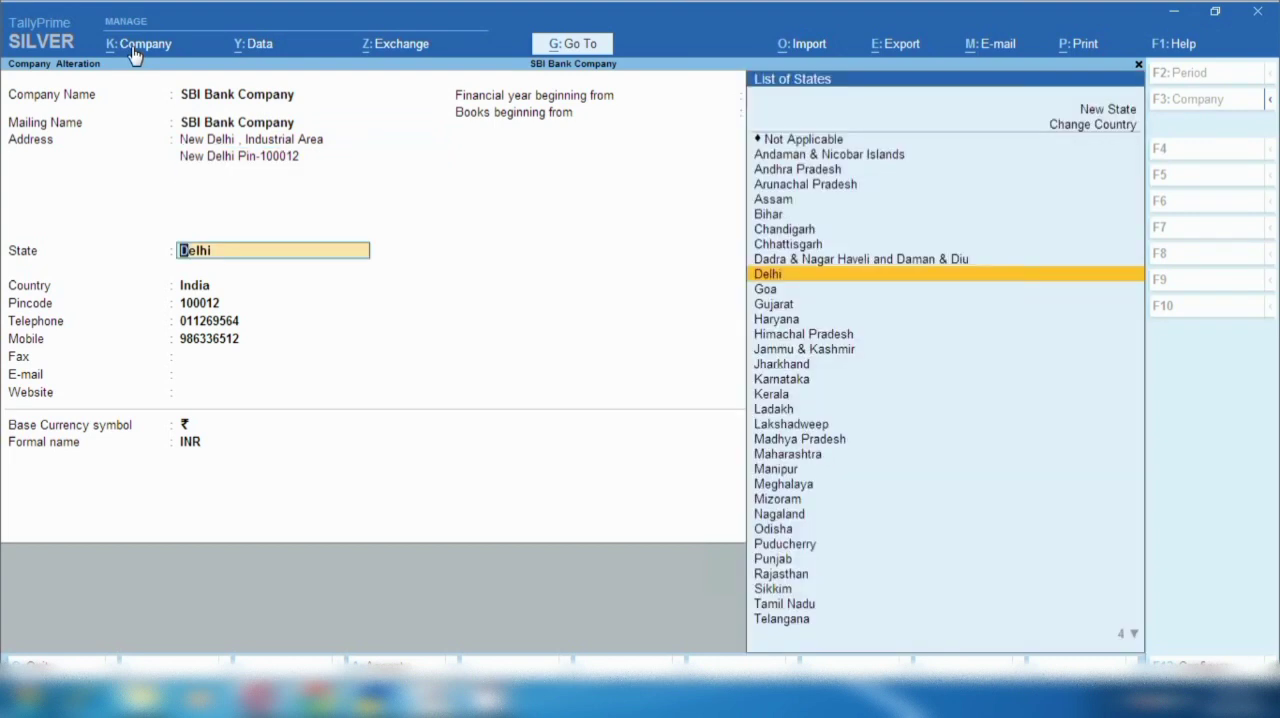
{"action": "key", "text": "Return"}
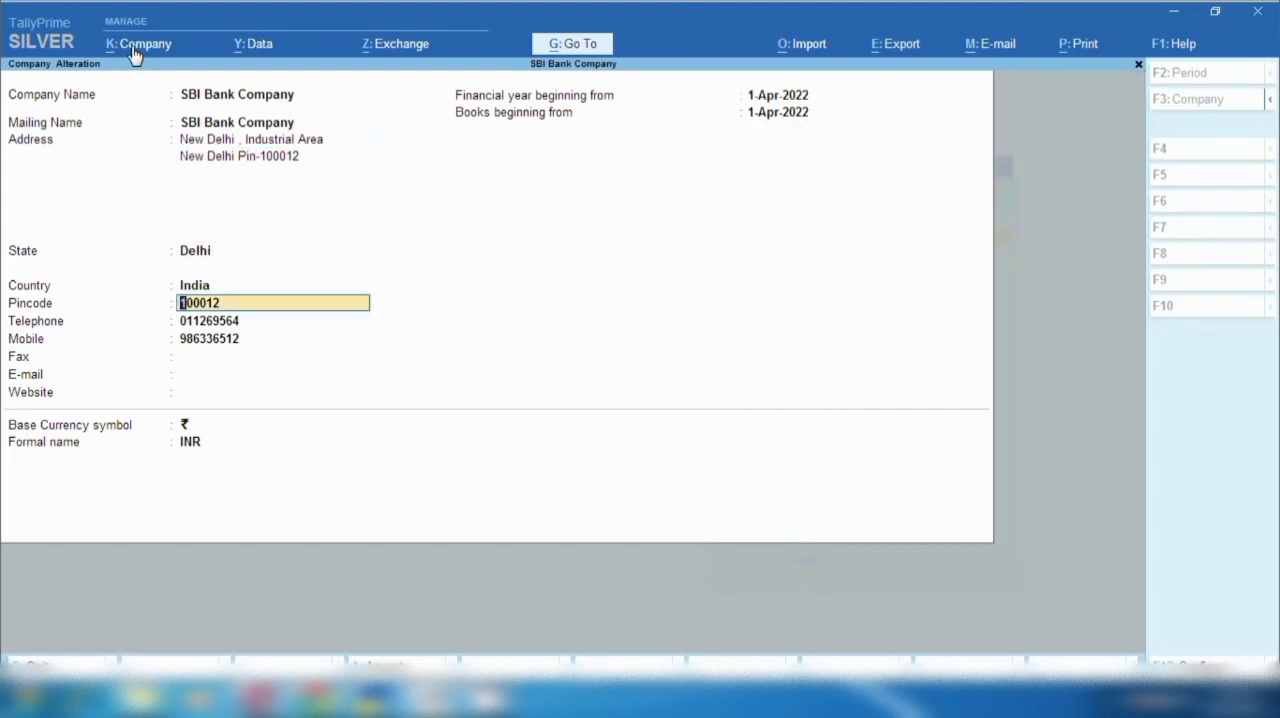
{"action": "key", "text": "Return"}
{"action": "key", "text": "Return"}
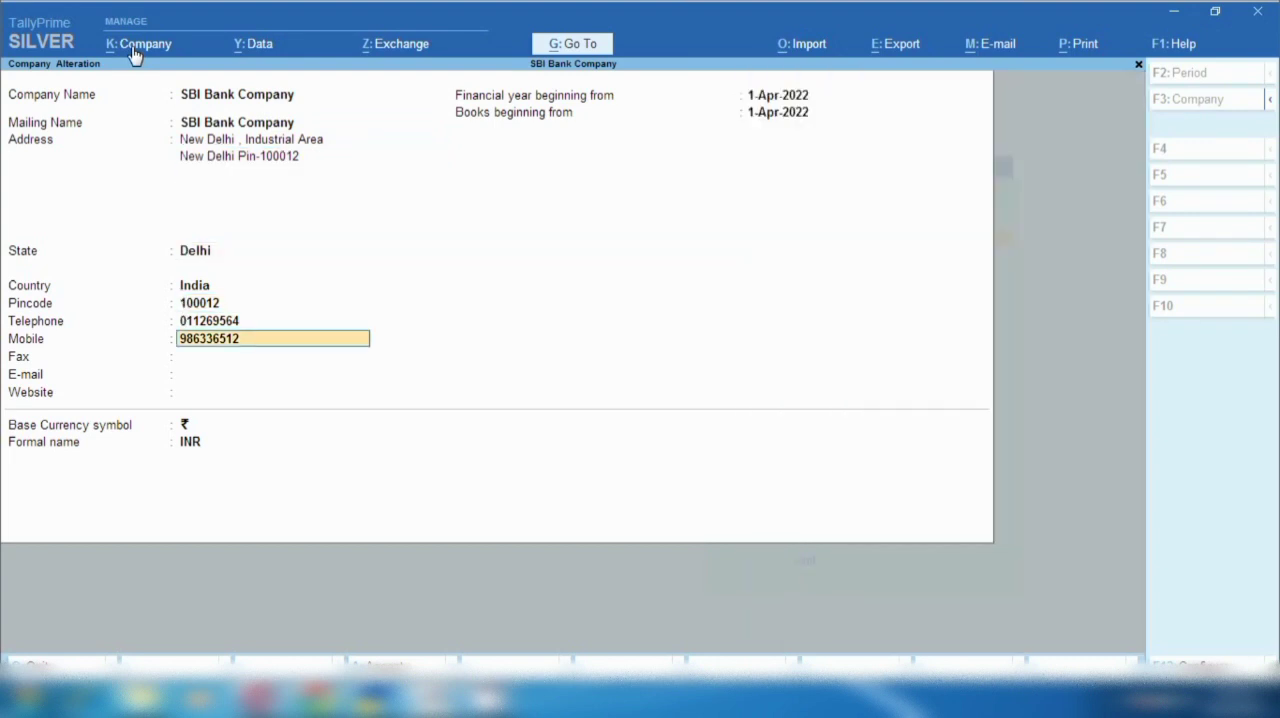
{"action": "key", "text": "Return"}
{"action": "key", "text": "Return"}
{"action": "key", "text": "Return"}
{"action": "key", "text": "Return"}
{"action": "key", "text": "Return"}
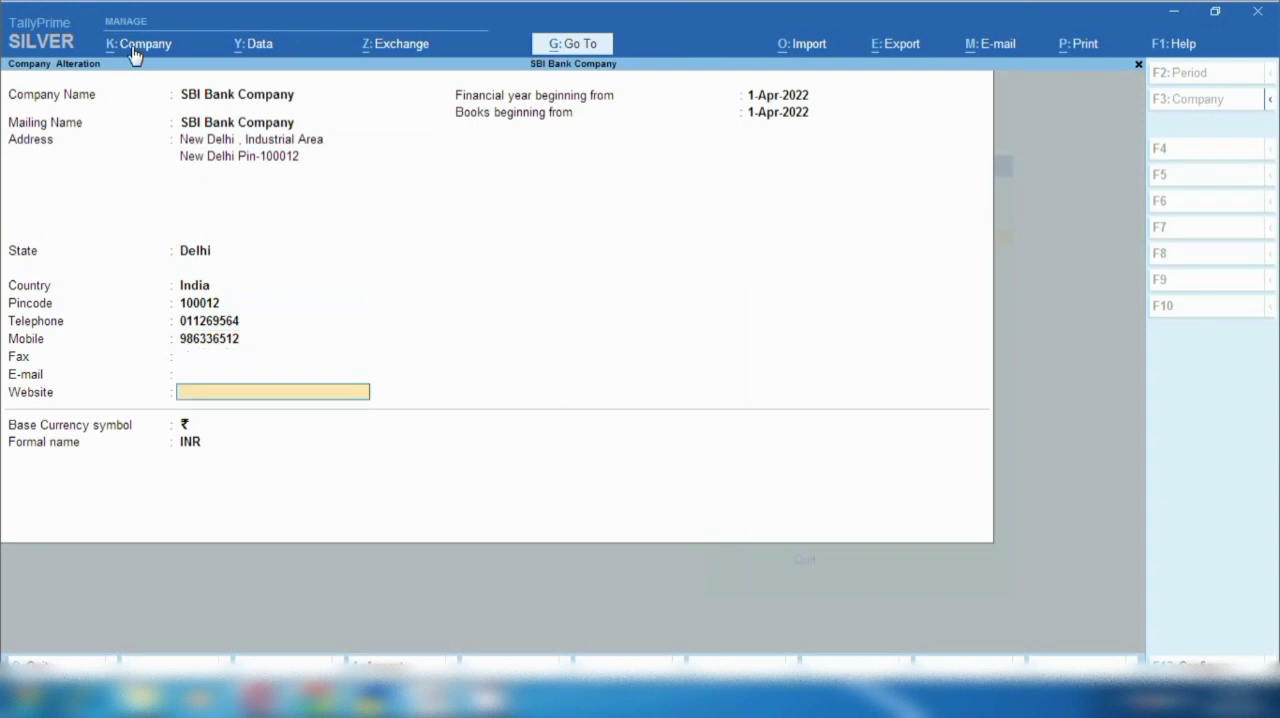
{"action": "key", "text": "Return"}
{"action": "key", "text": "Return"}
{"action": "key", "text": "Return"}
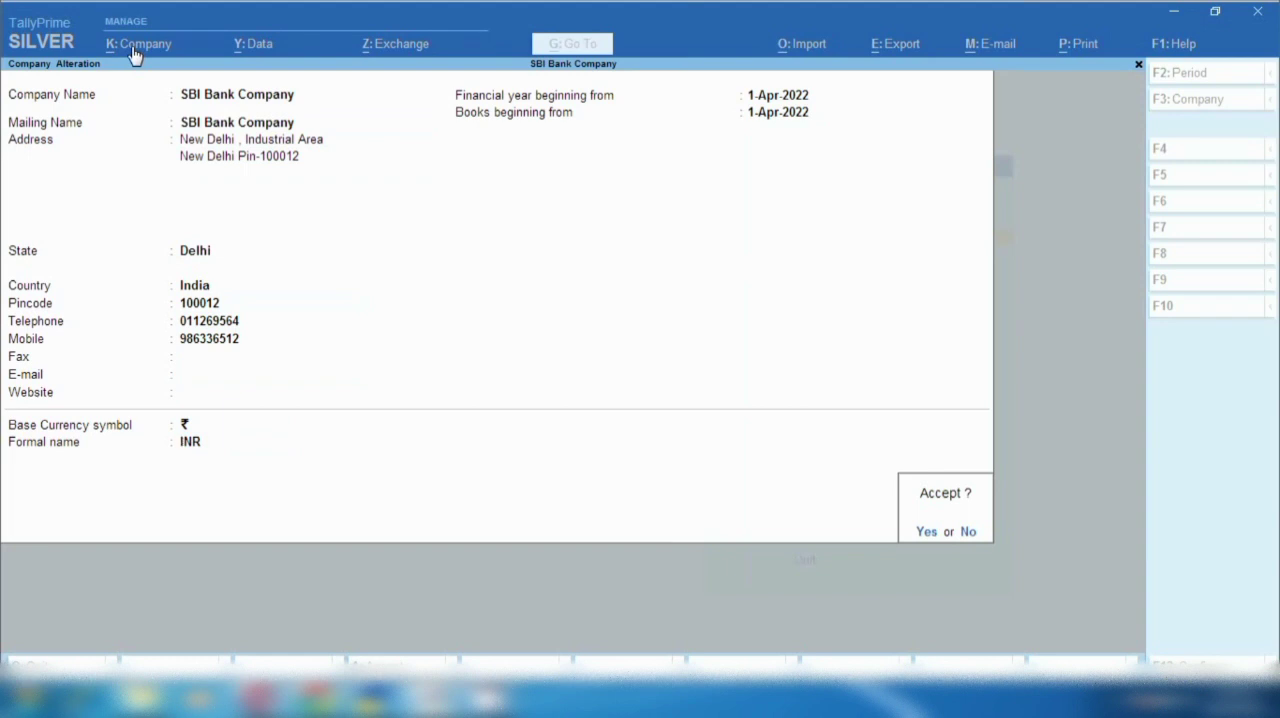
{"action": "key", "text": "Return"}
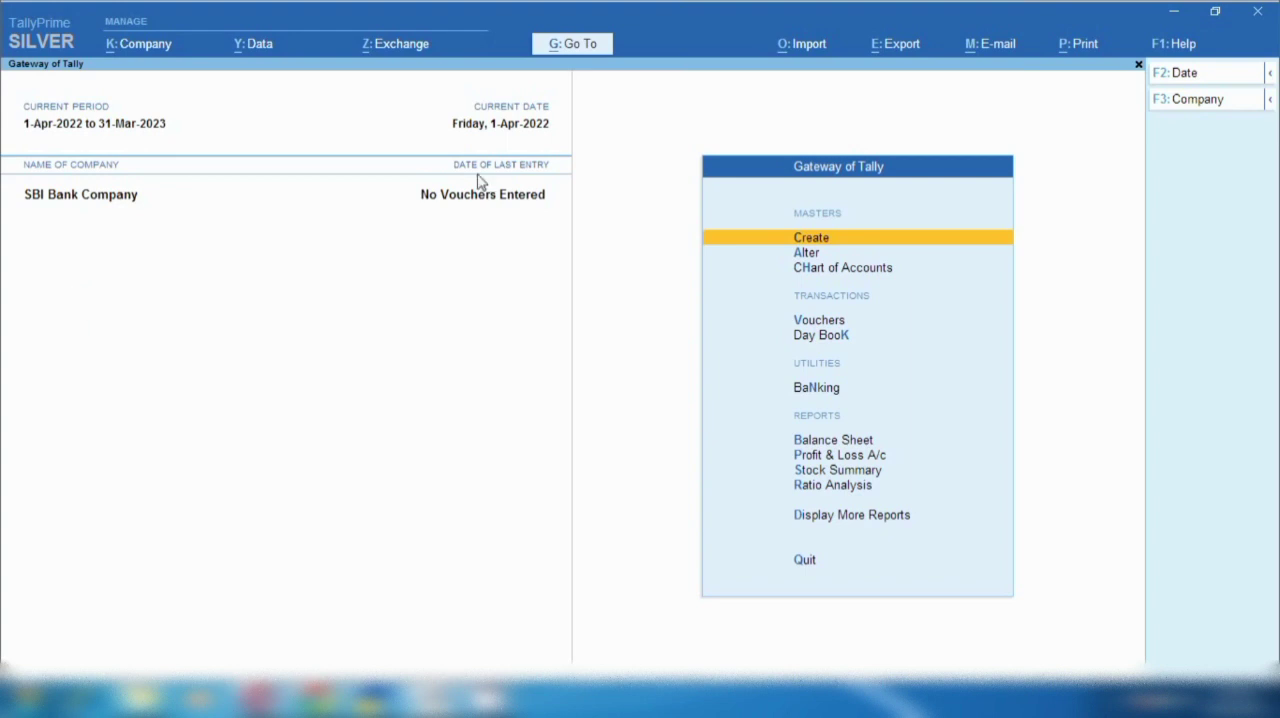
- Start creating a ledger in SBI Bank Company and name it Suman Education Hub, without an alias
{"action": "left_click", "coordinate": [815, 240]}
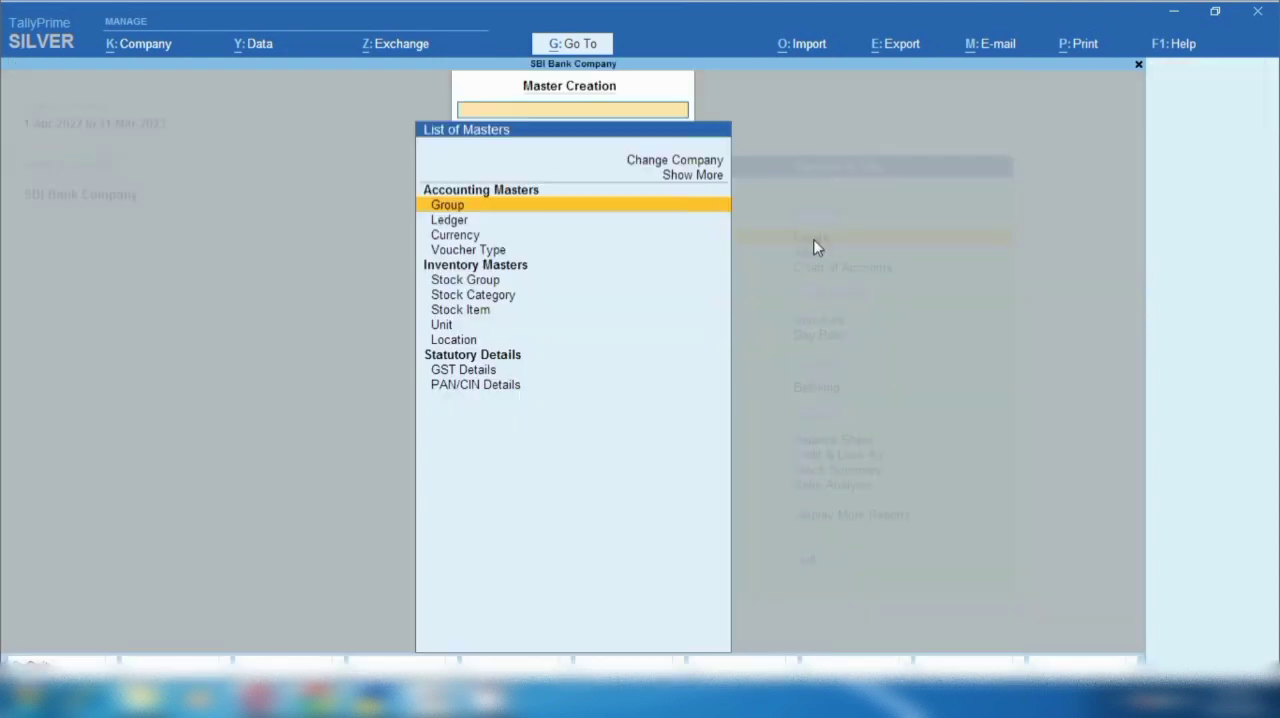
{"action": "left_click", "coordinate": [474, 222]}
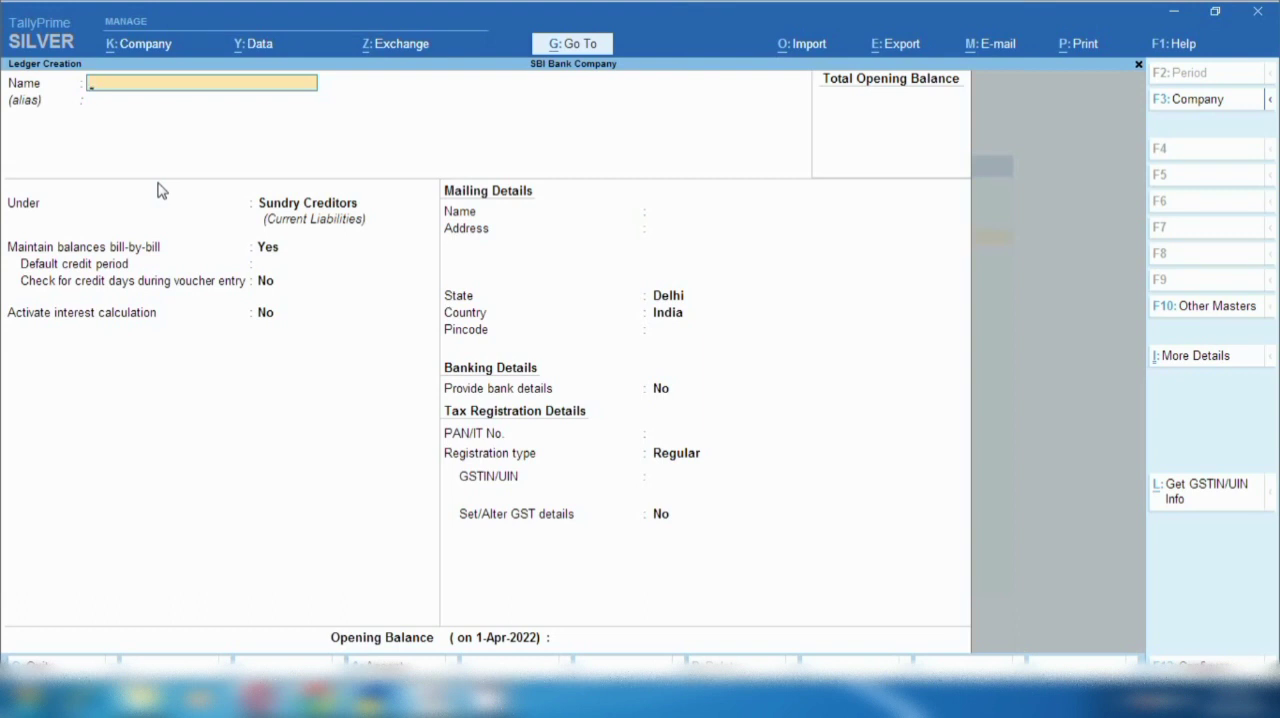
{"action": "type", "text": "Suman Education Hub"}
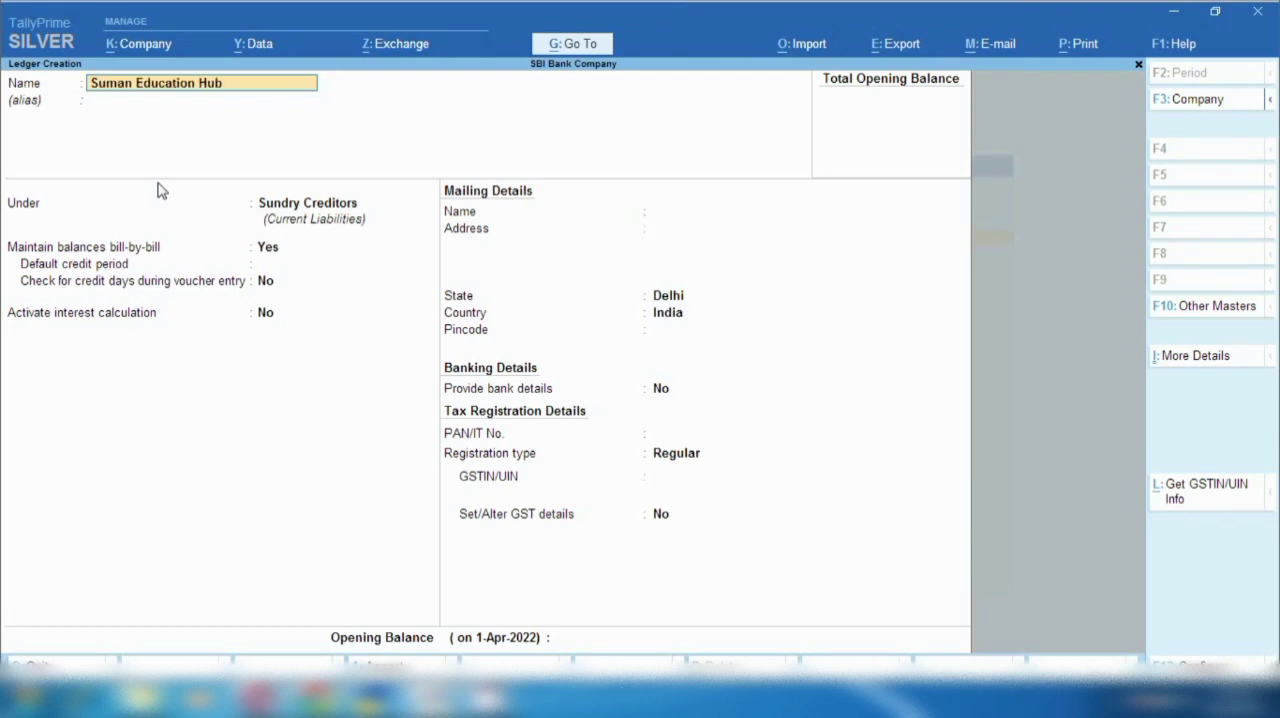
{"action": "key", "text": "Return"}
{"action": "key", "text": "Return"}
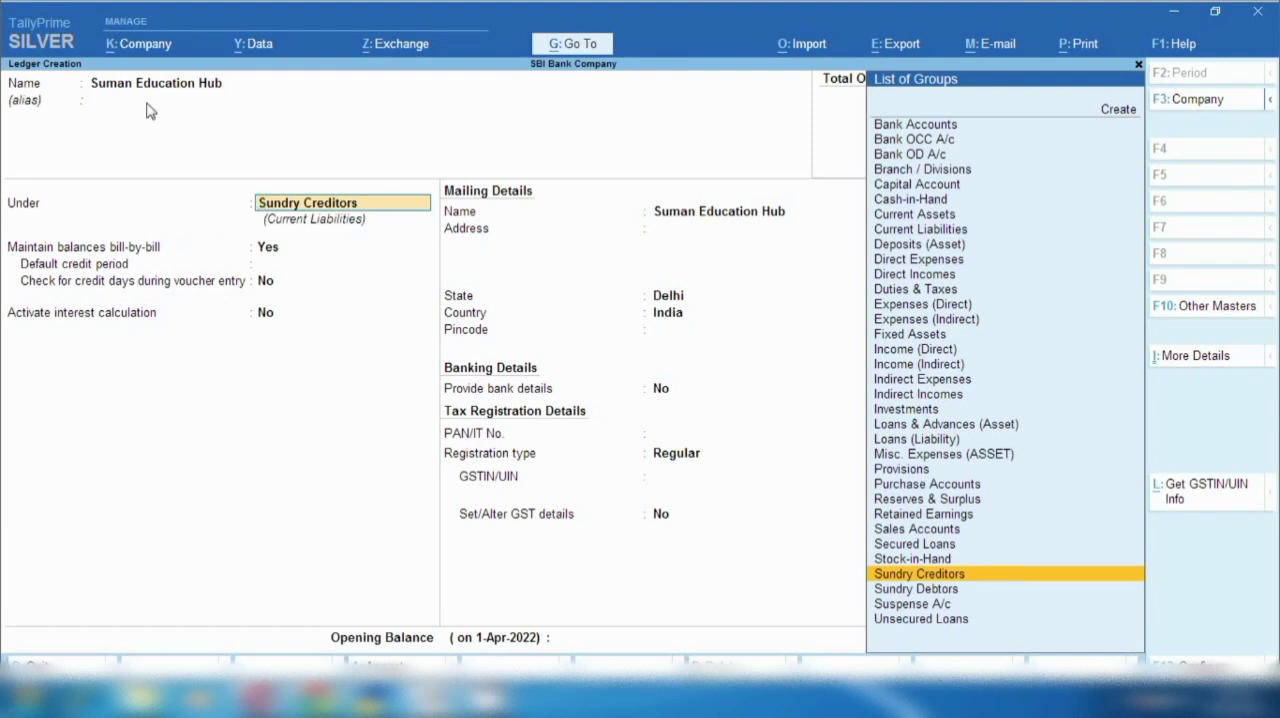
- Place the Suman Education Hub ledger under Loans & Advances (Asset), keep the remaining defaults and save it
{"action": "type", "text": "Lo"}
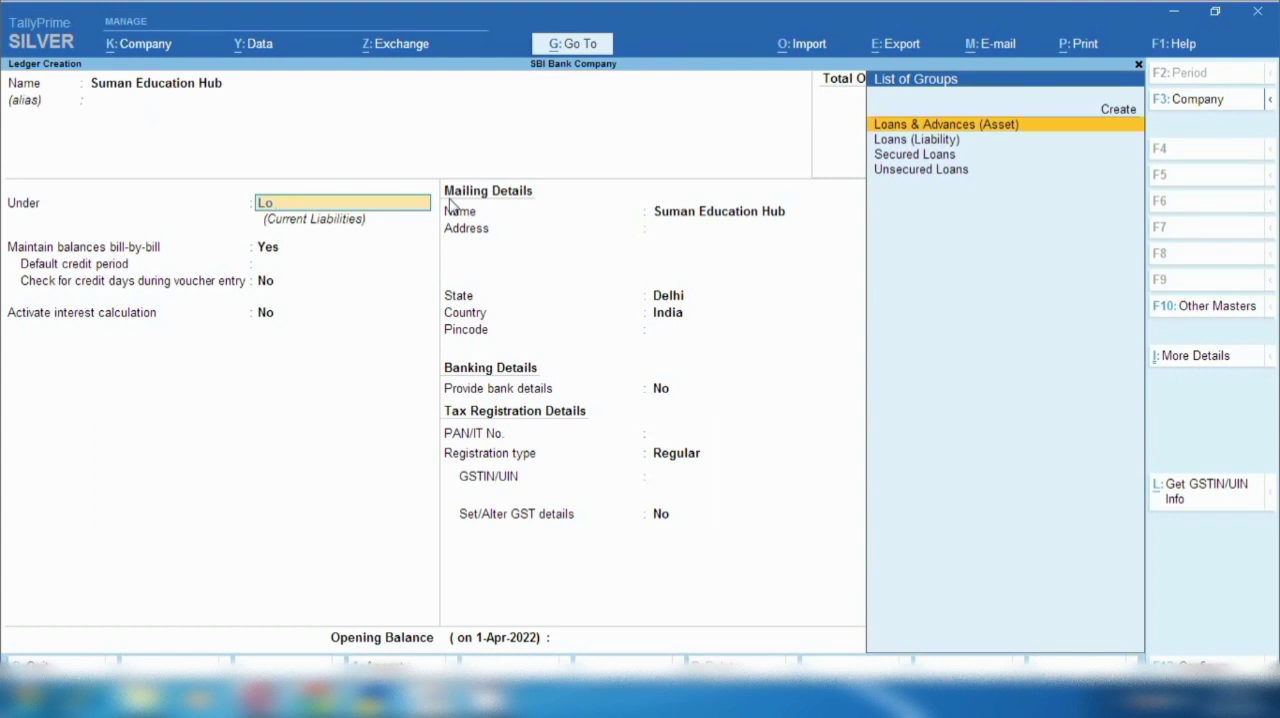
{"action": "left_click", "coordinate": [968, 127]}
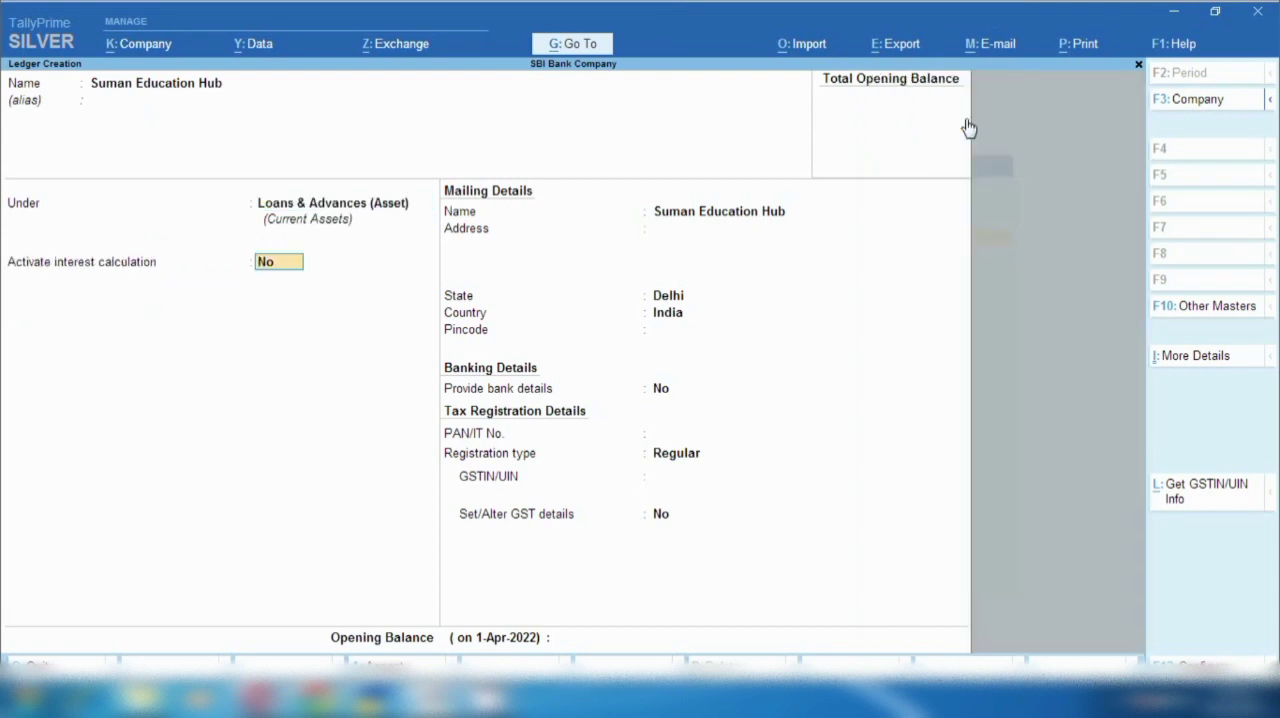
{"action": "key", "text": "Return"}
{"action": "key", "text": "Return"}
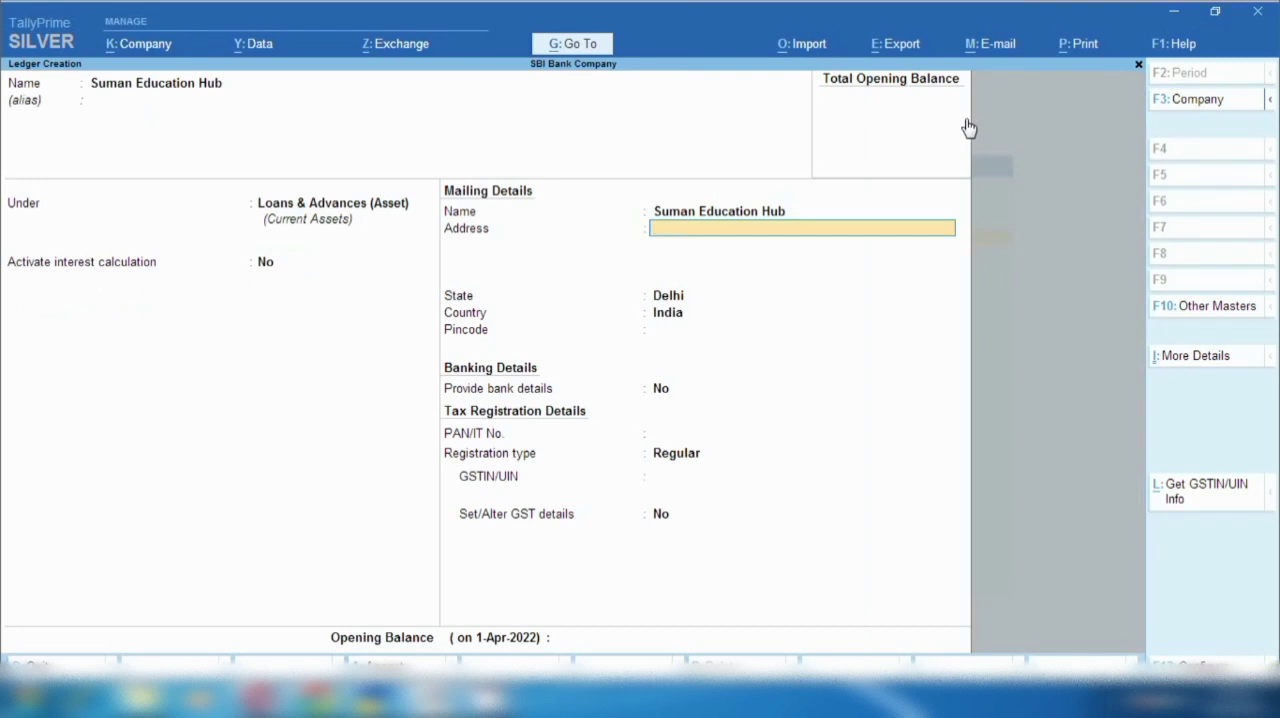
{"action": "key", "text": "Return"}
{"action": "key", "text": "Return"}
{"action": "key", "text": "Return"}
{"action": "key", "text": "Return"}
{"action": "key", "text": "Return"}
{"action": "key", "text": "Return"}
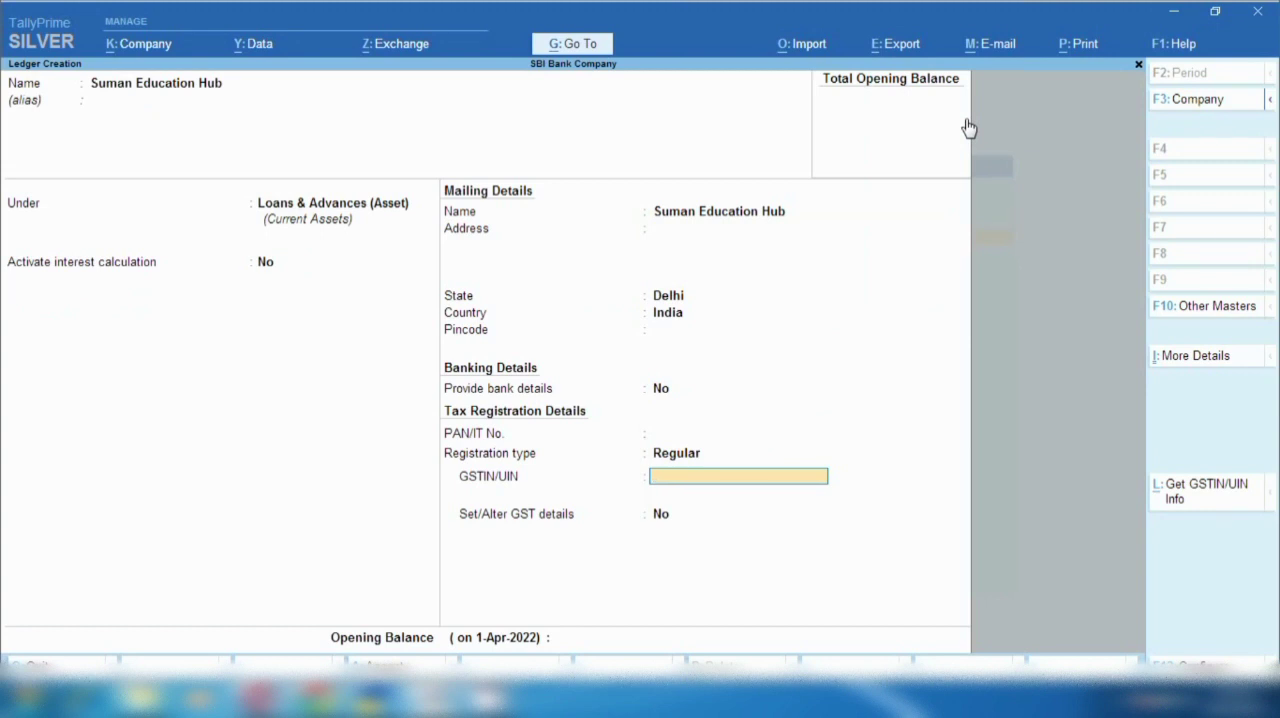
{"action": "key", "text": "ctrl+a"}
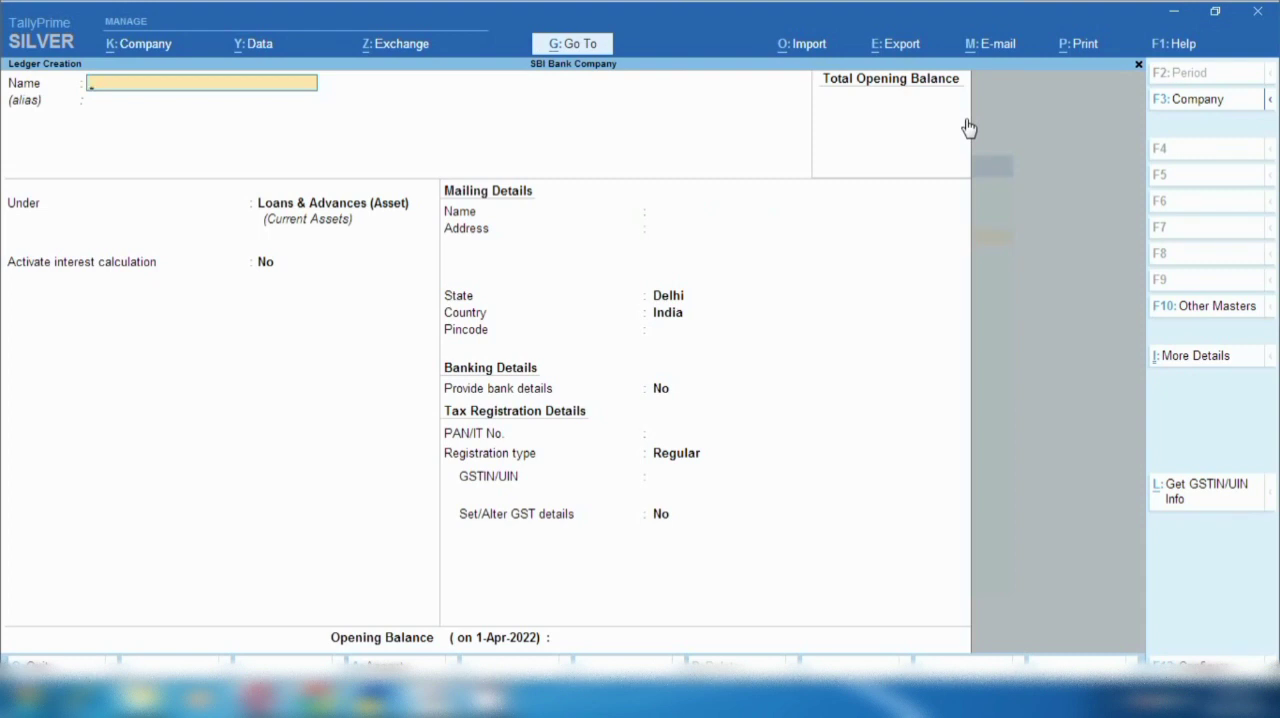
- Name the new ledger Interest Receive, without an alias, and place it under Indirect Incomes
{"action": "type", "text": "Interest Receive"}
{"action": "key", "text": "Return"}
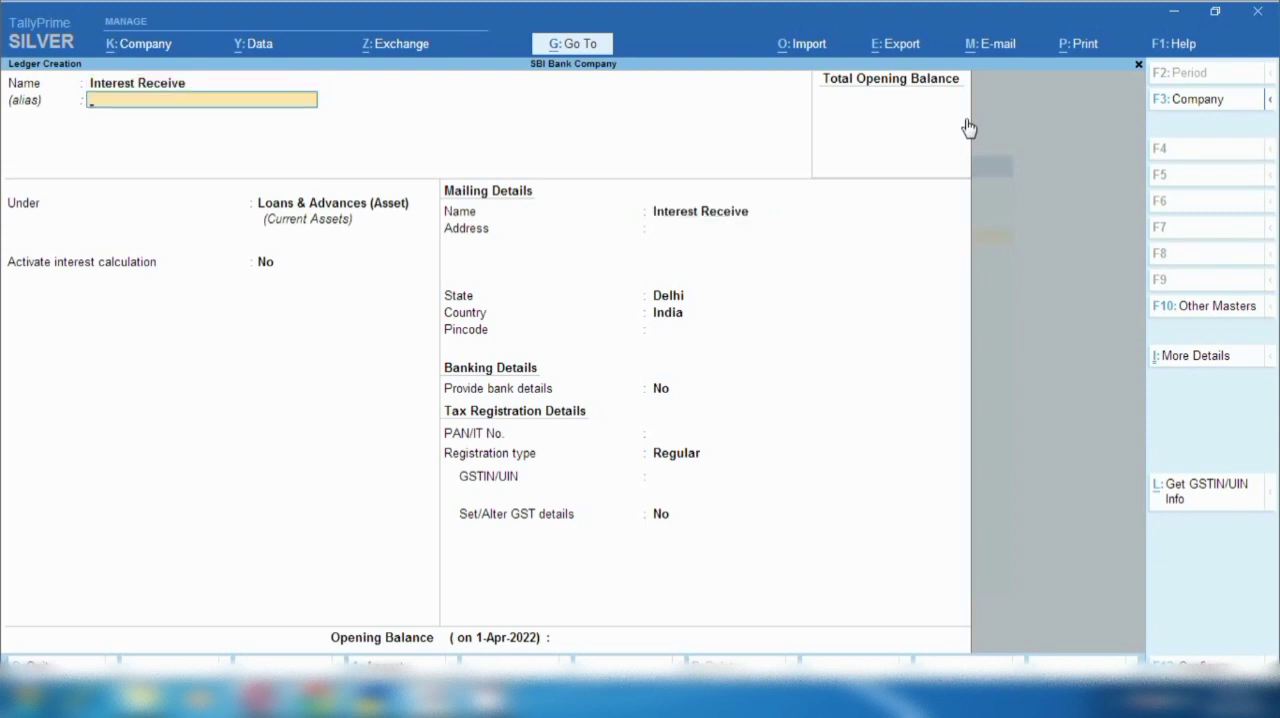
{"action": "key", "text": "Return"}
{"action": "type", "text": "Ind"}
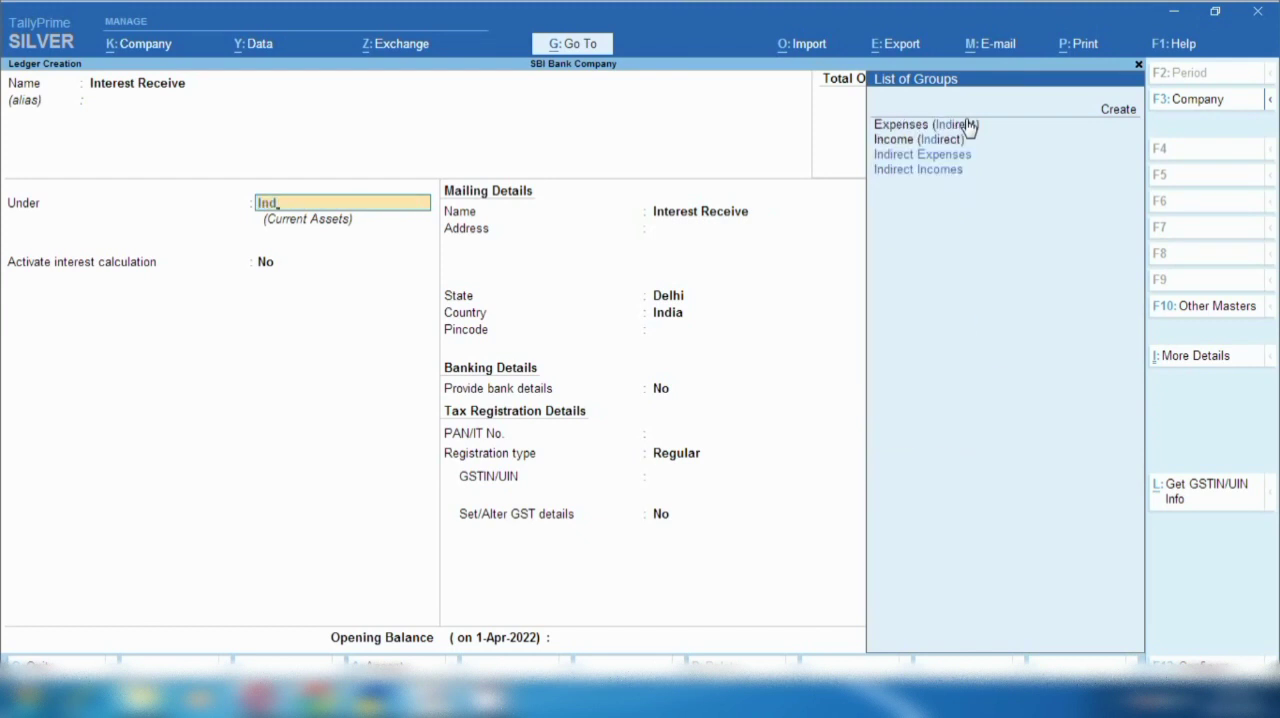
{"action": "key", "text": "Down"}
{"action": "key", "text": "Down"}
{"action": "key", "text": "Return"}
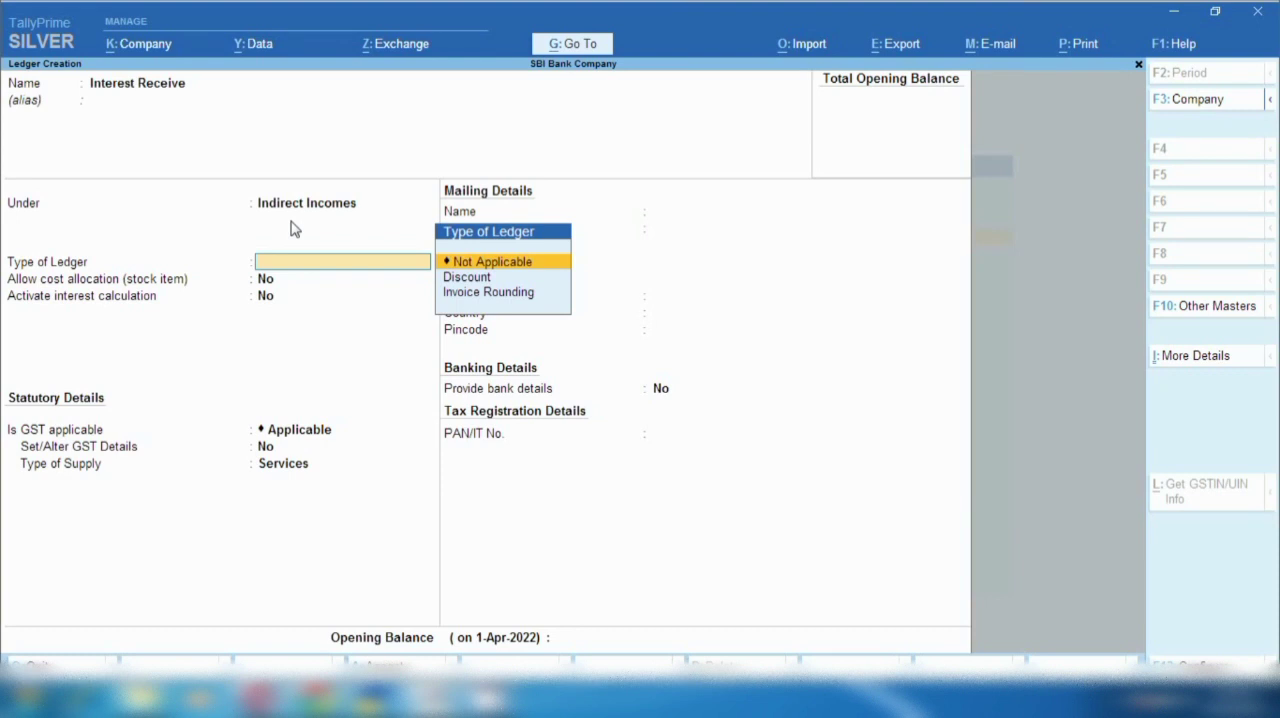
- Keep the Interest Receive ledger's type, cost allocation and interest defaults, set GST to Not Applicable, save it and leave ledger creation
{"action": "key", "text": "Return"}
{"action": "key", "text": "Return"}
{"action": "key", "text": "Return"}
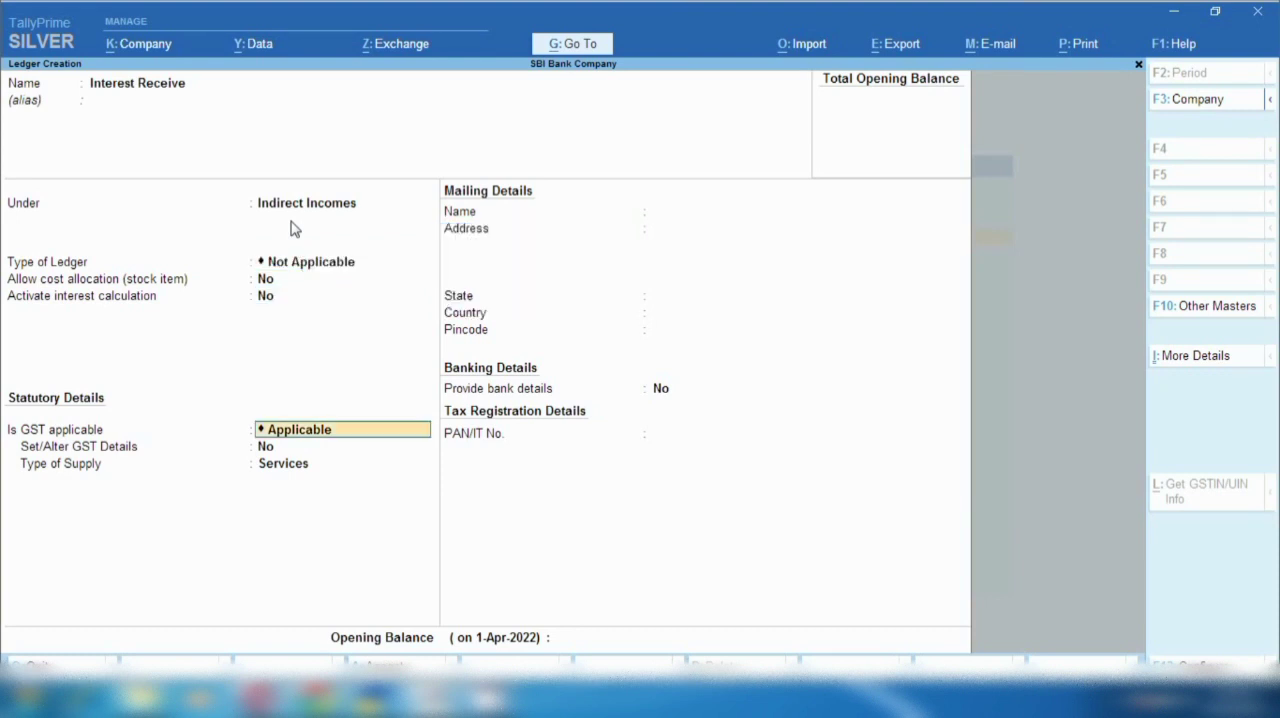
{"action": "type", "text": "N"}
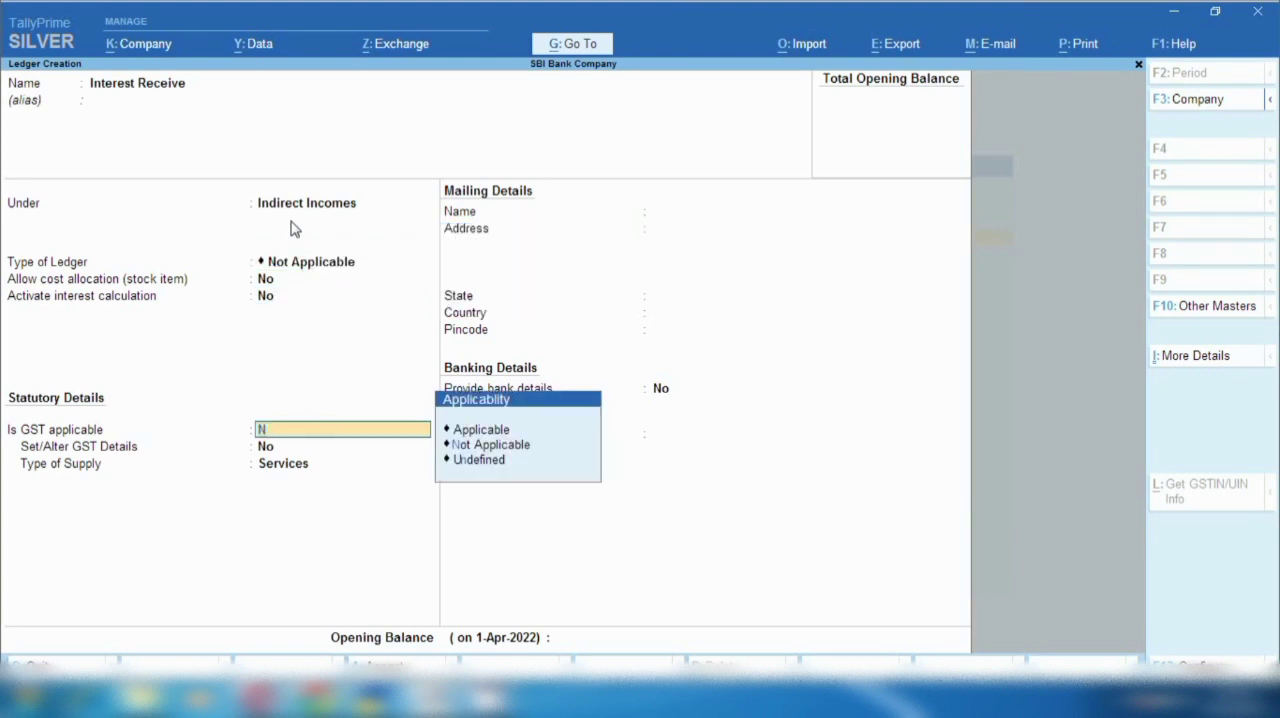
{"action": "key", "text": "Return"}
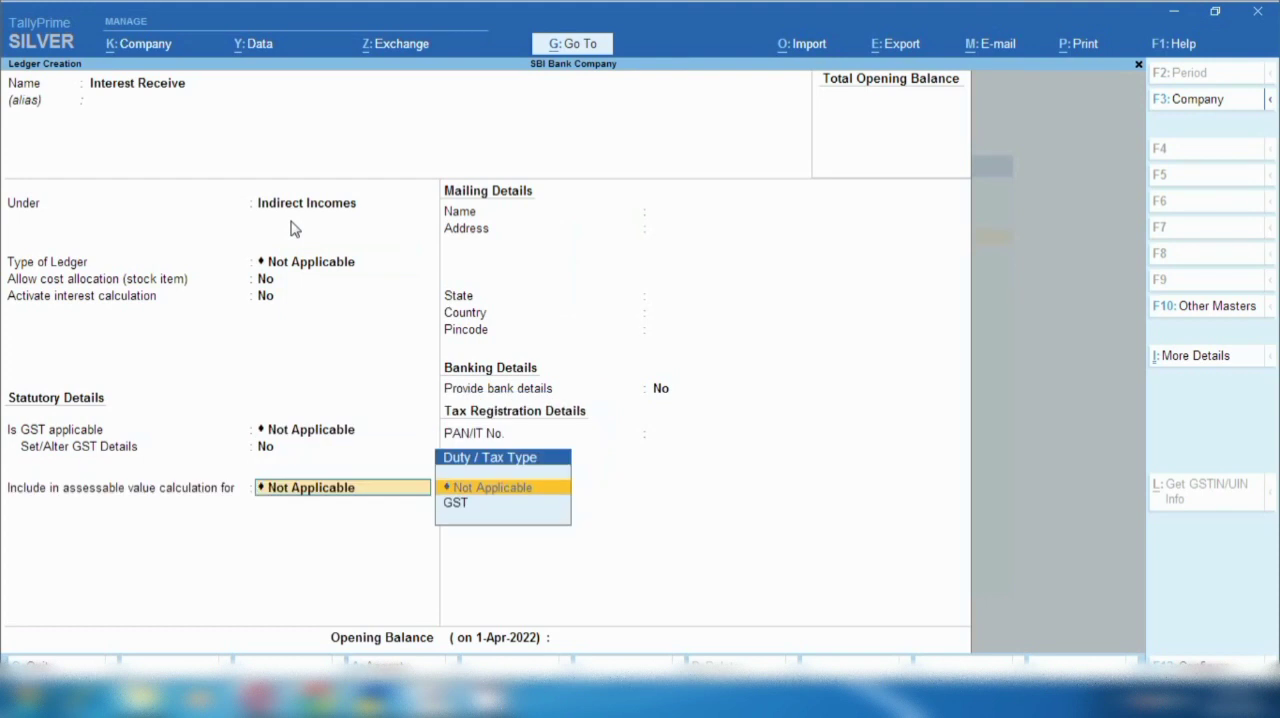
{"action": "key", "text": "Return"}
{"action": "key", "text": "Return"}
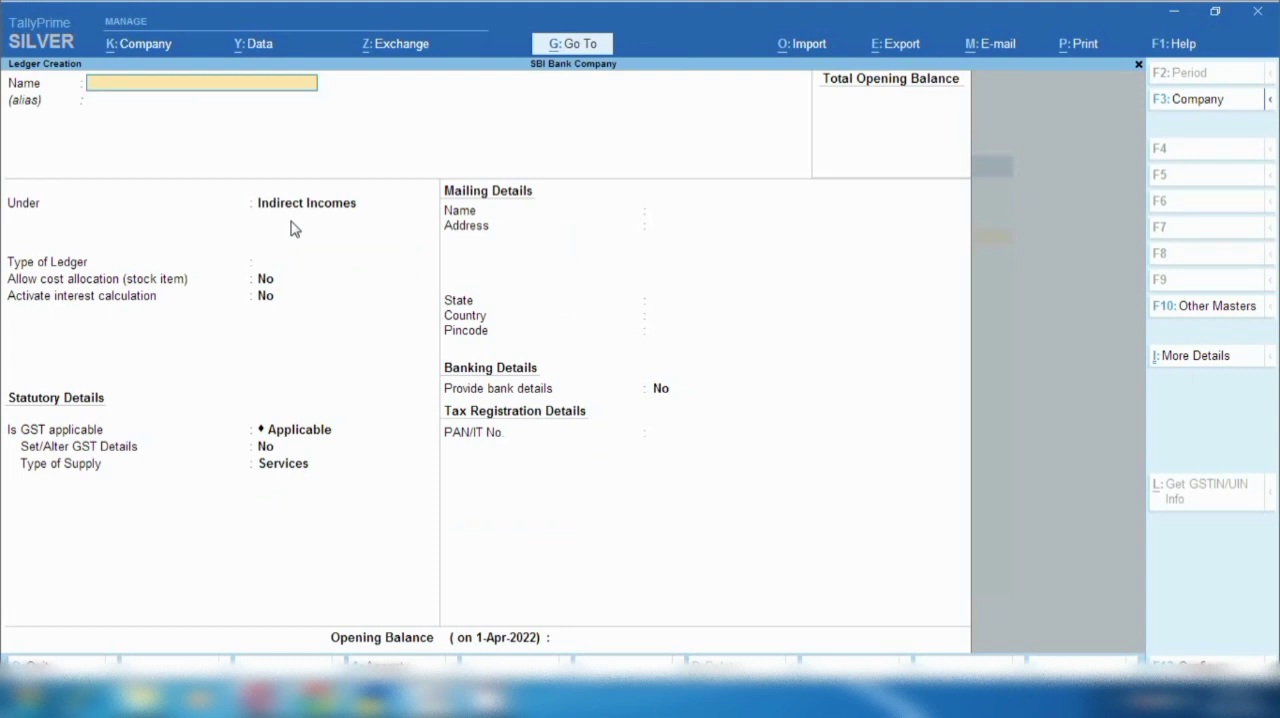
{"action": "key", "text": "Escape"}
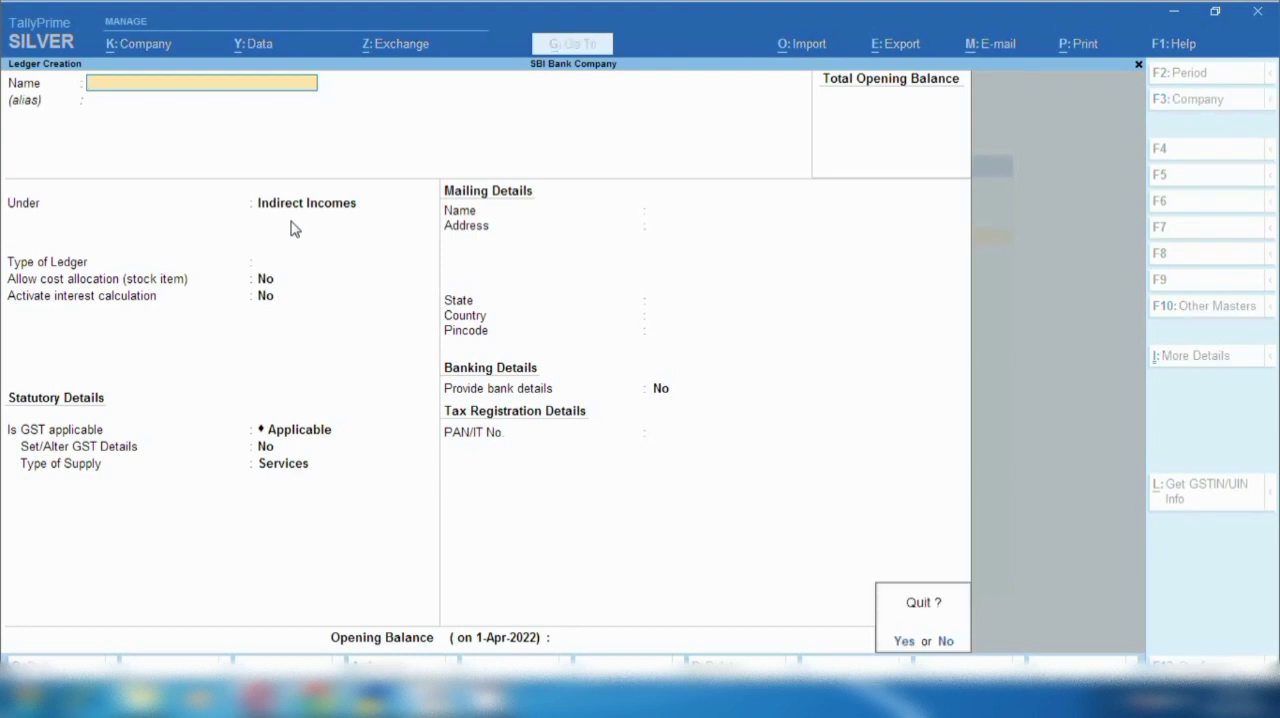
{"action": "key", "text": "y"}
{"action": "key", "text": "Escape"}
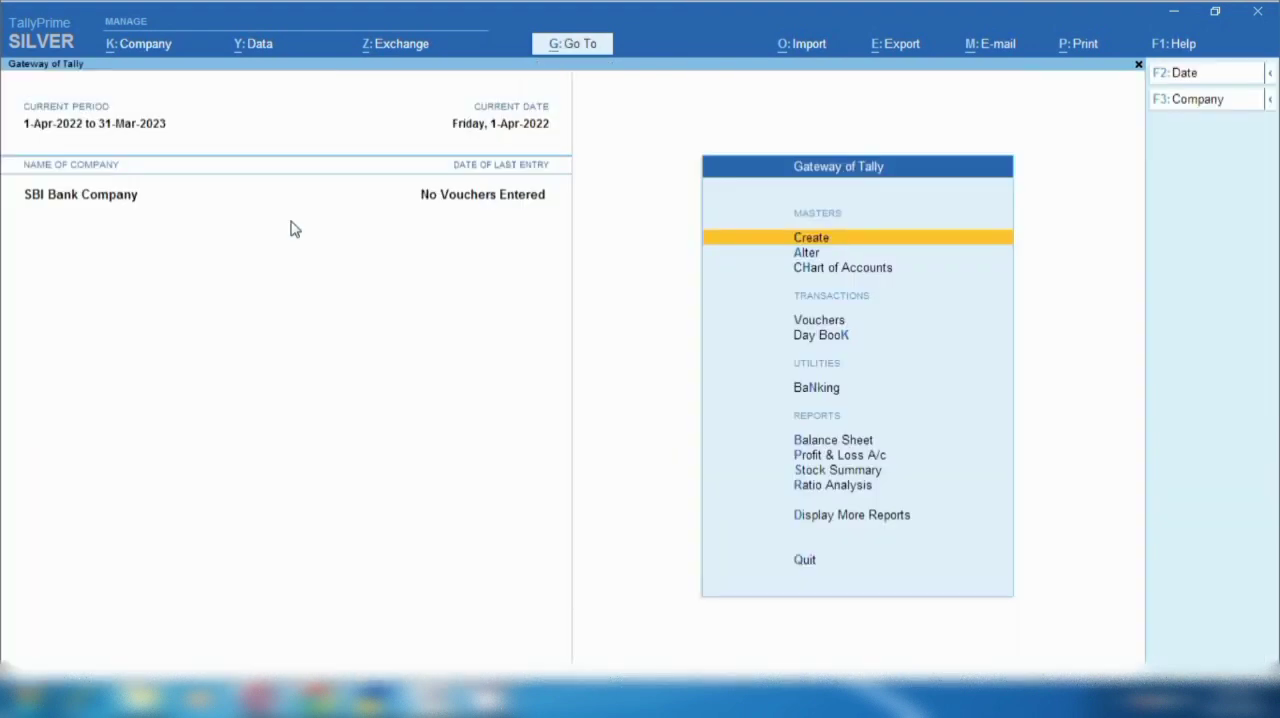
- Start a Payment voucher in SBI Bank Company and set its date to 1-Oct-2022
{"action": "key", "text": "v"}
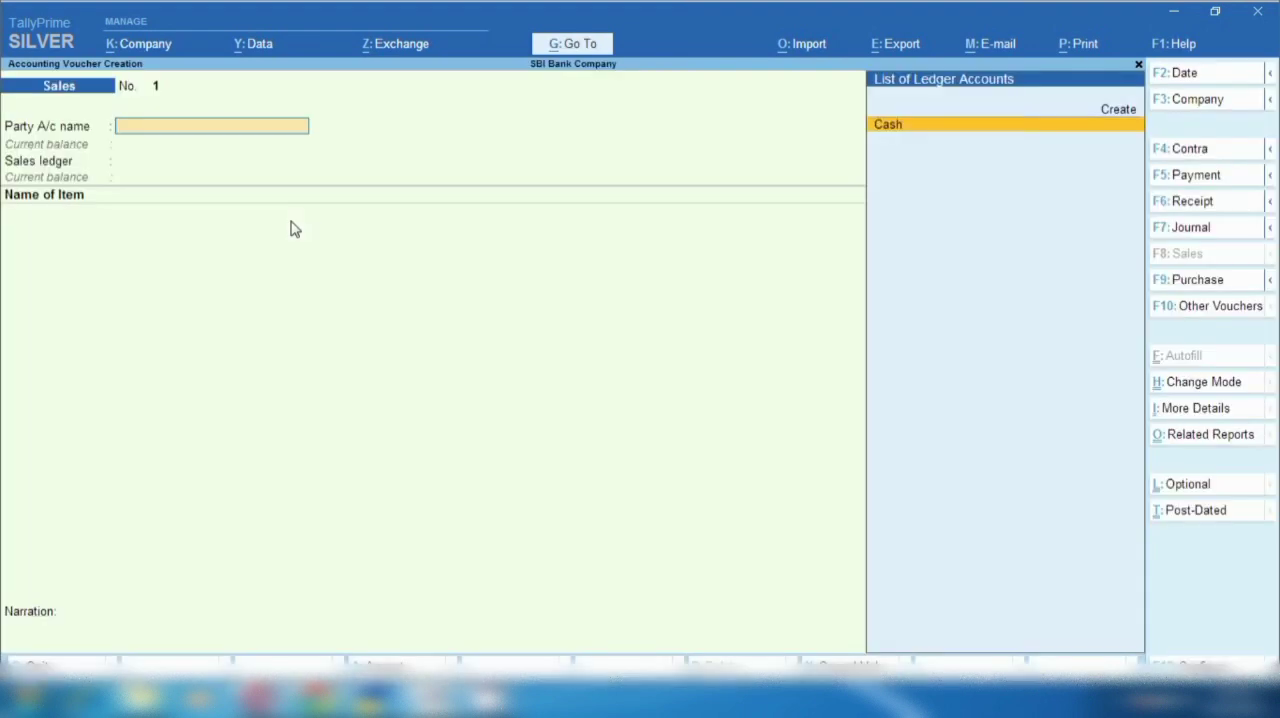
{"action": "left_click", "coordinate": [1196, 175]}
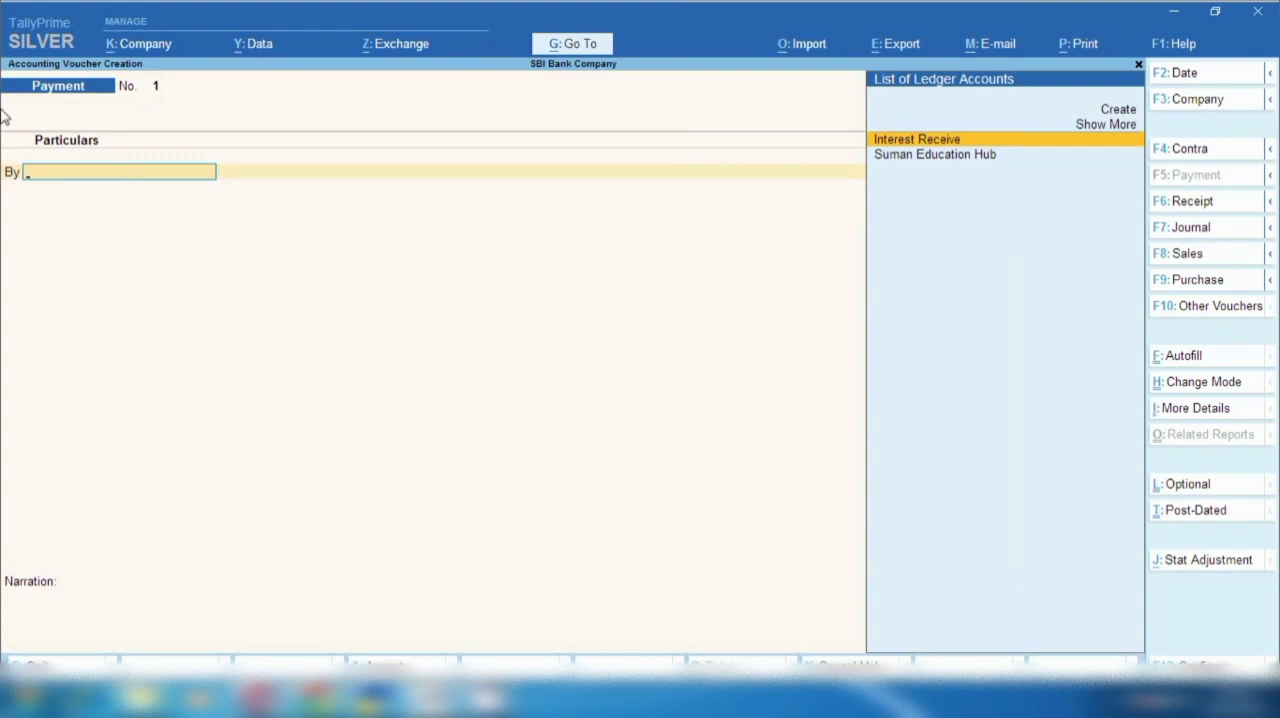
{"action": "key", "text": "F2"}
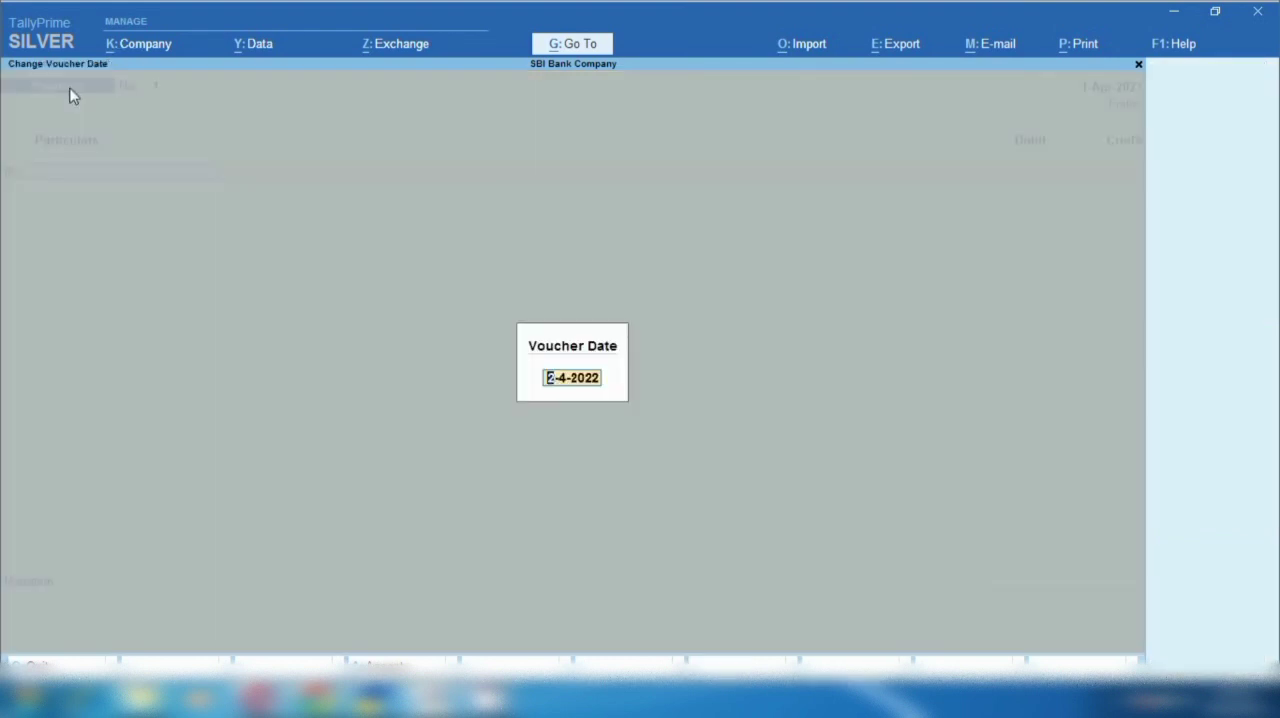
{"action": "type", "text": "1.10.22"}
{"action": "key", "text": "Return"}
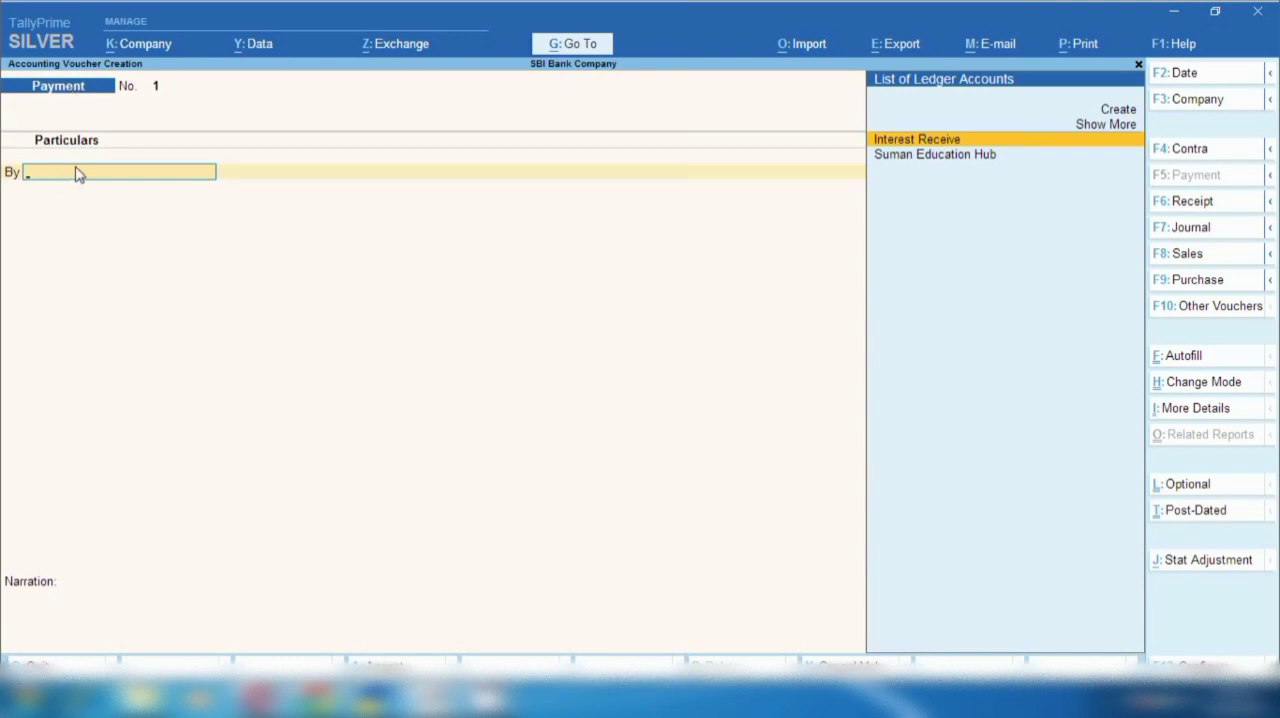
- Debit Suman Education Hub with 5,00,000 in the payment voucher and go on to the credit line
{"action": "left_click", "coordinate": [949, 168]}
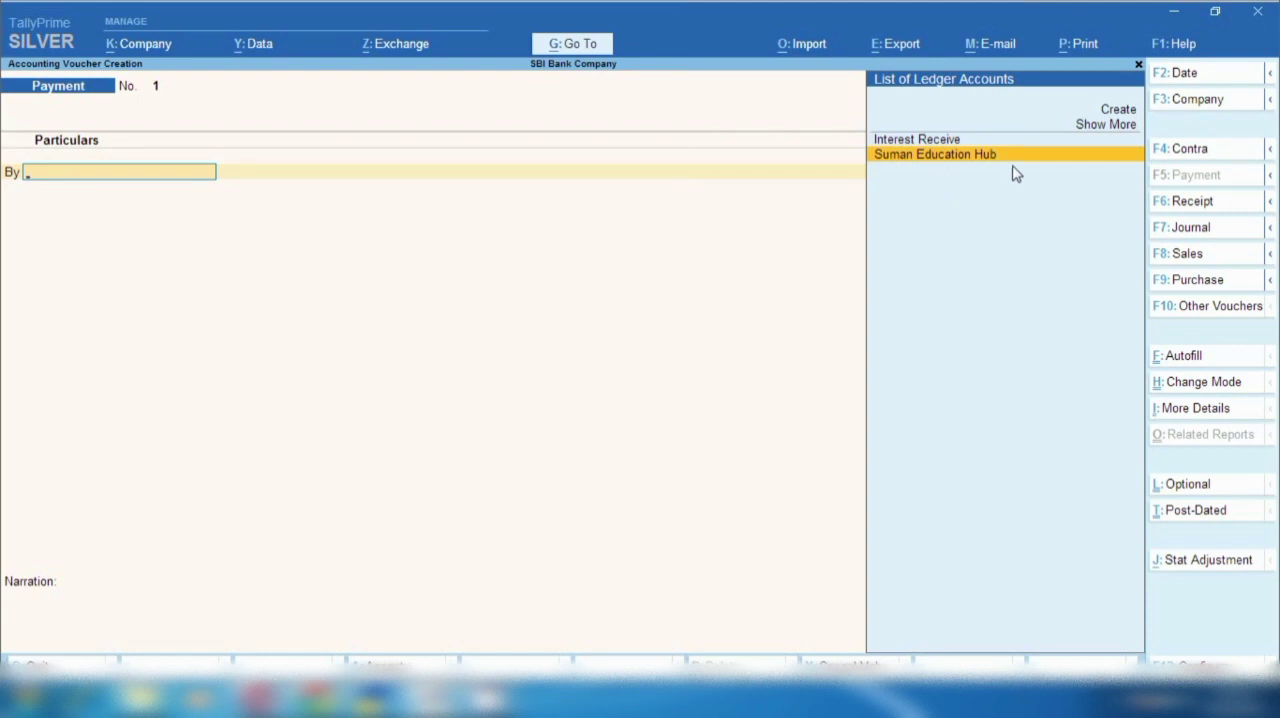
{"action": "key", "text": "Return"}
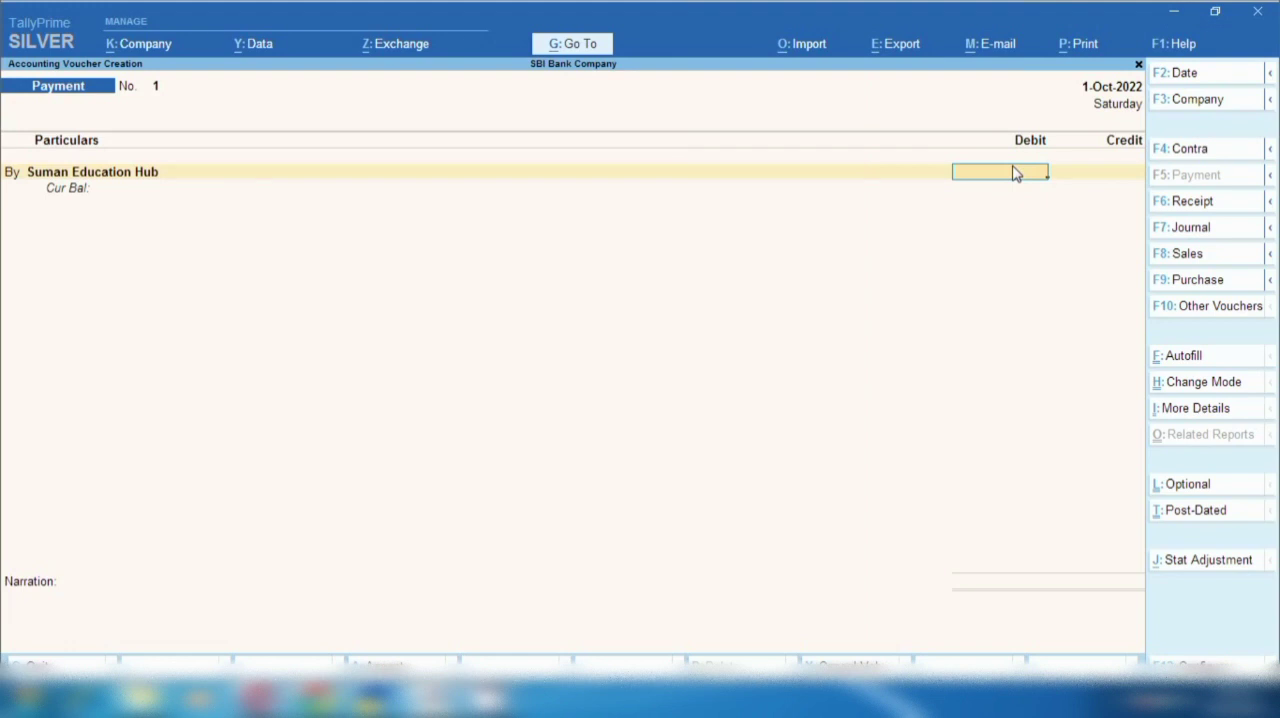
{"action": "type", "text": "500000"}
{"action": "key", "text": "Return"}
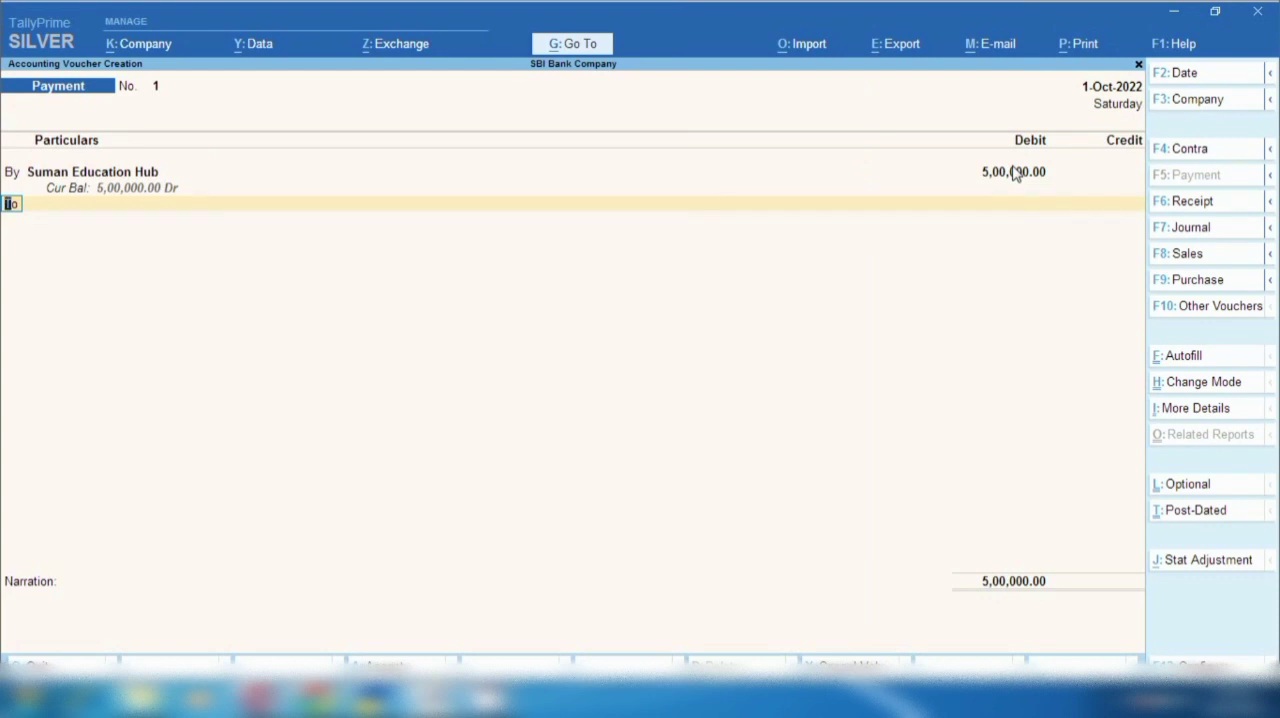
{"action": "key", "text": "Return"}
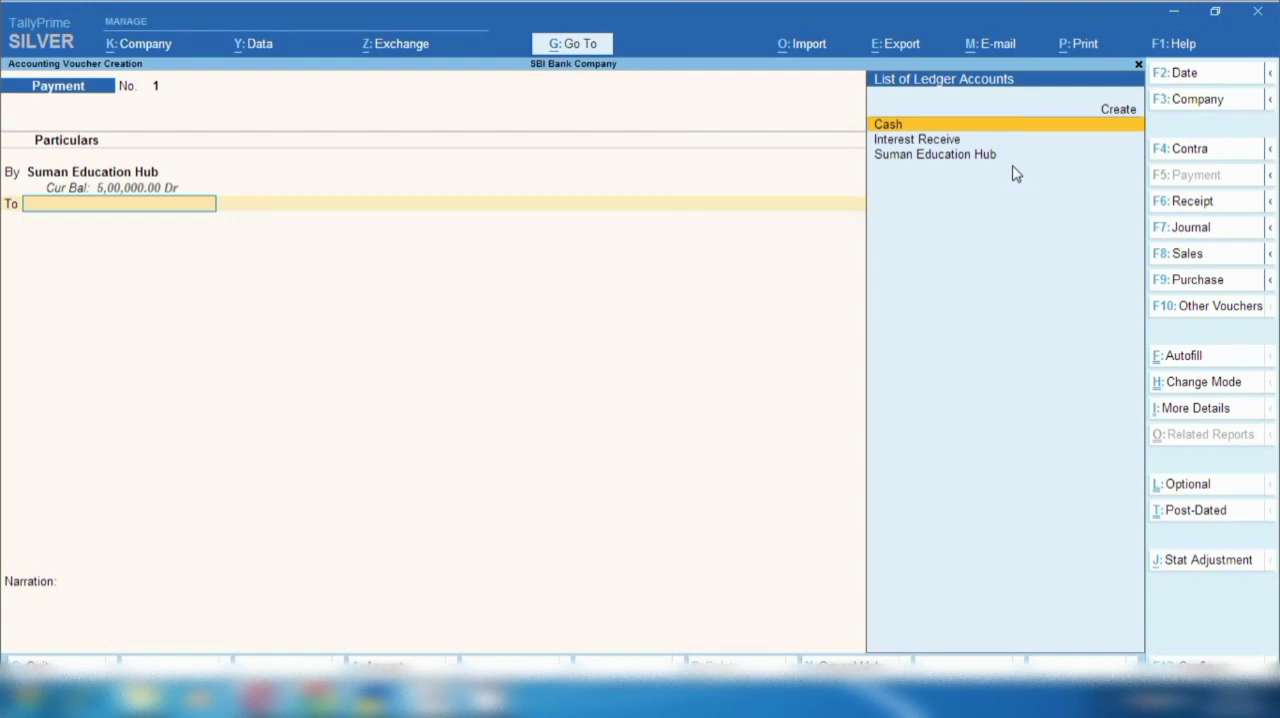
- Create a ledger named R B I under Bank Accounts from within the voucher's credit line and save it with the remaining defaults
{"action": "key", "text": "alt+c"}
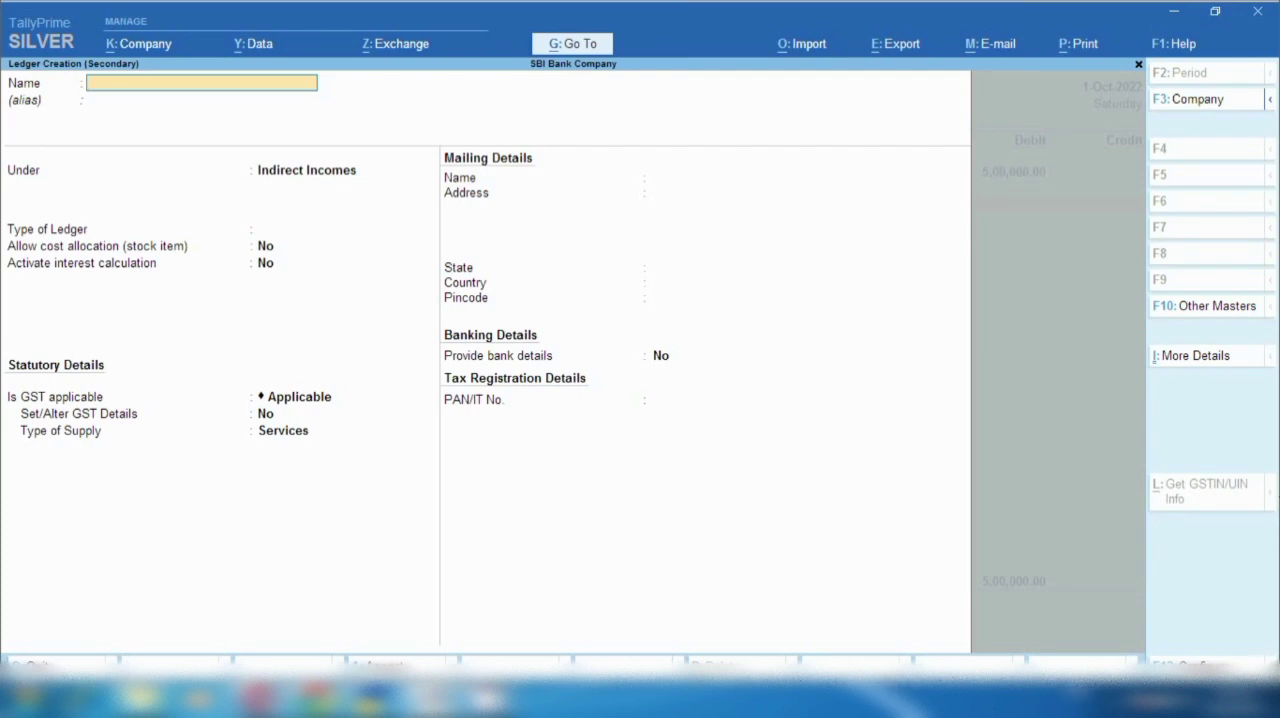
{"action": "type", "text": "R B I"}
{"action": "key", "text": "Return"}
{"action": "type", "text": "Bank"}
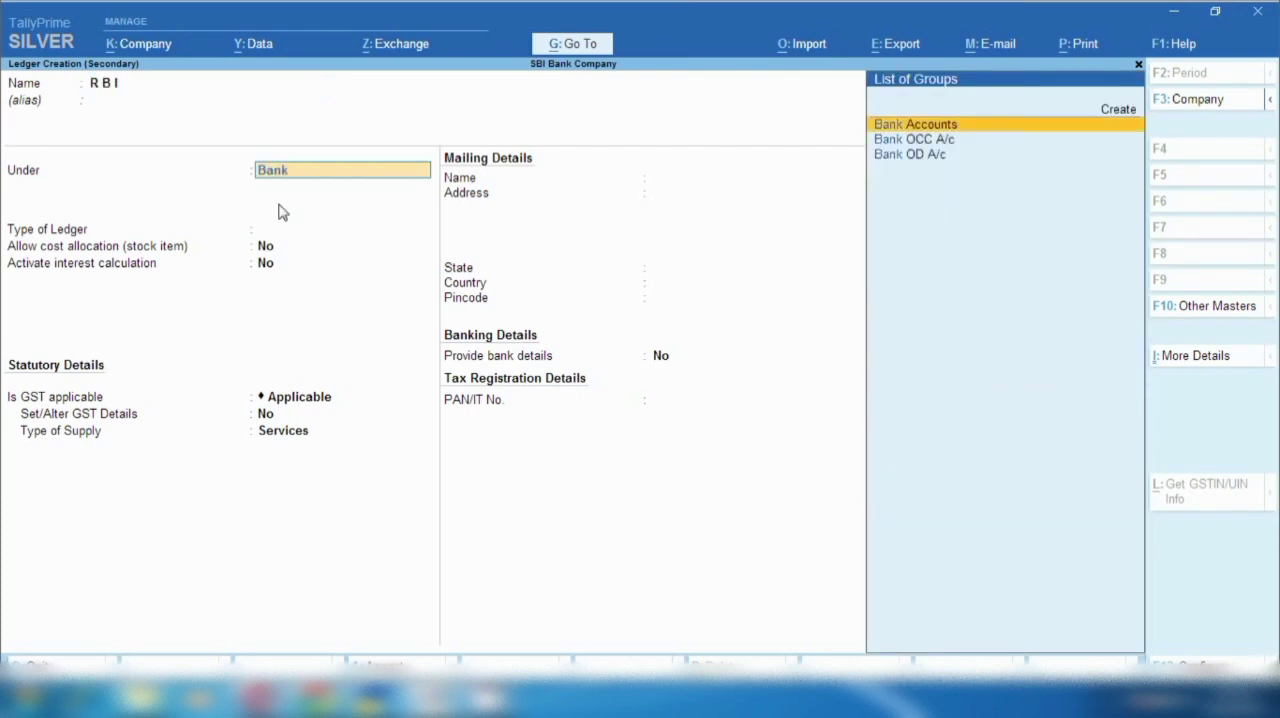
{"action": "key", "text": "Return"}
{"action": "key", "text": "Return"}
{"action": "key", "text": "Return"}
{"action": "key", "text": "Return"}
{"action": "key", "text": "ctrl"}
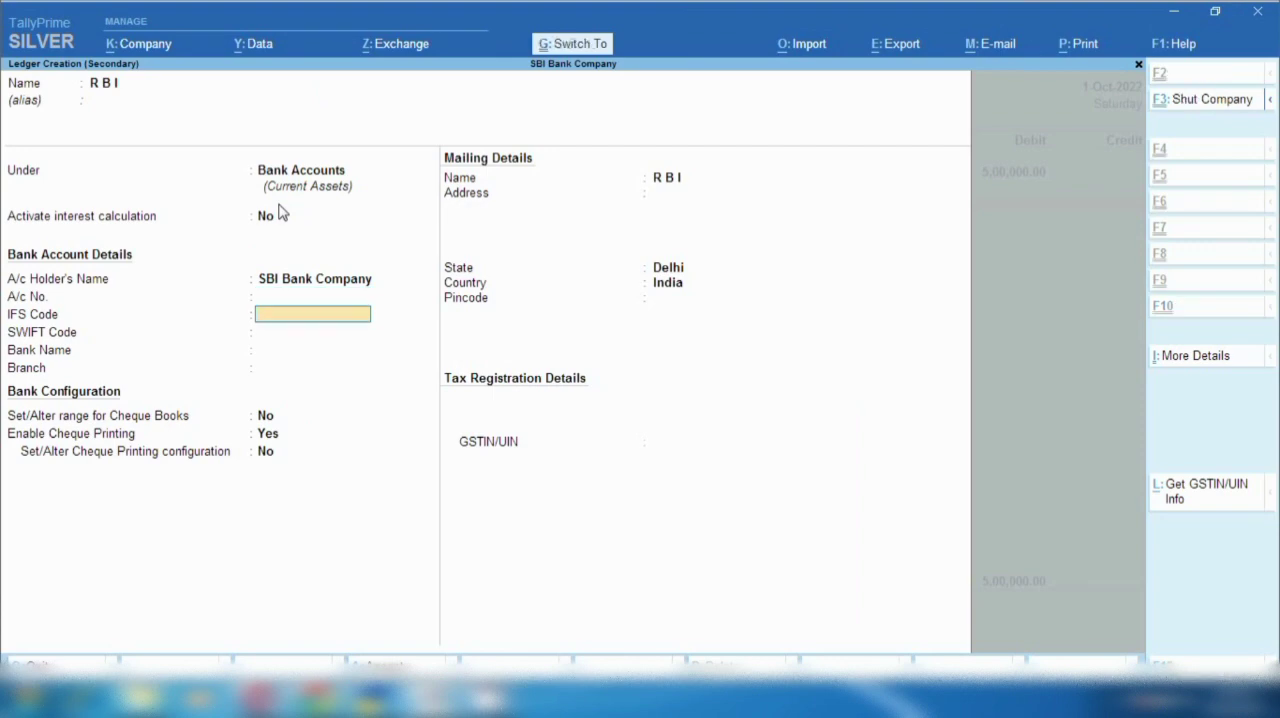
{"action": "key", "text": "ctrl+a"}
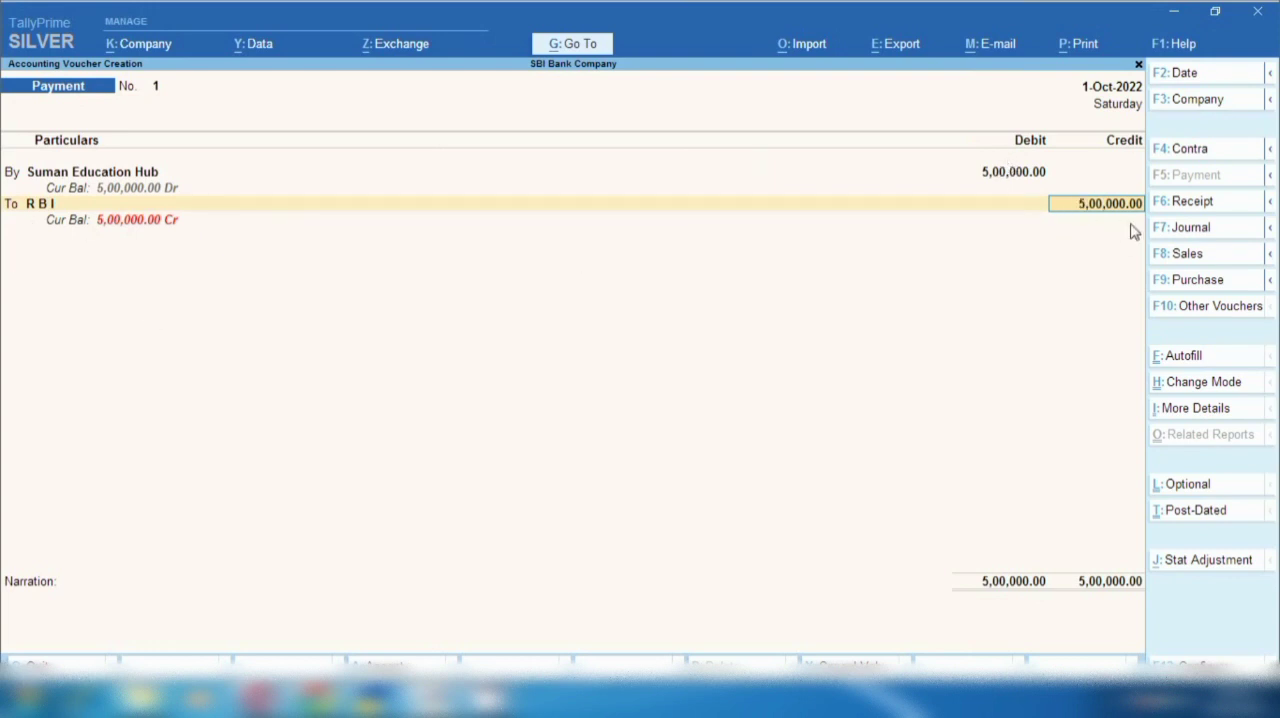
- Credit R B I with 5,00,000 and accept the cheque bank allocation, leaving the instrument number blank
{"action": "key", "text": "Return"}
{"action": "key", "text": "Return"}
{"action": "key", "text": "Return"}
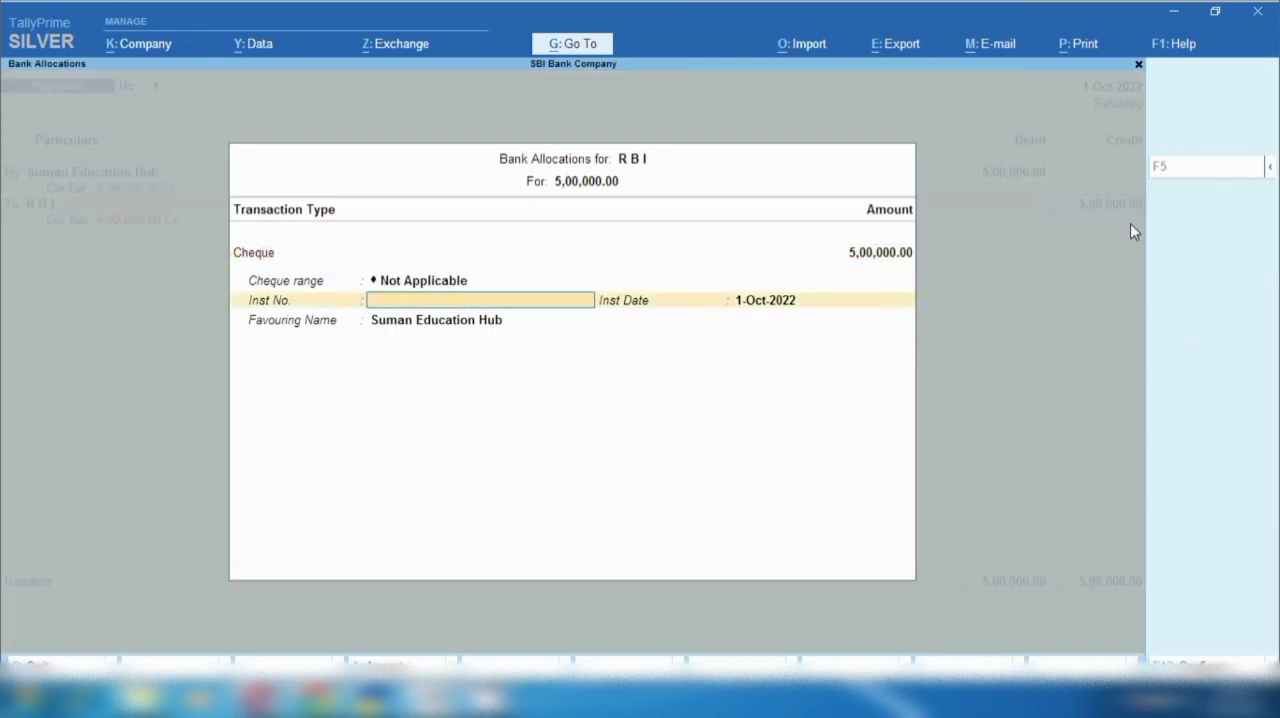
{"action": "key", "text": "Return"}
{"action": "key", "text": "Return"}
{"action": "key", "text": "Return"}
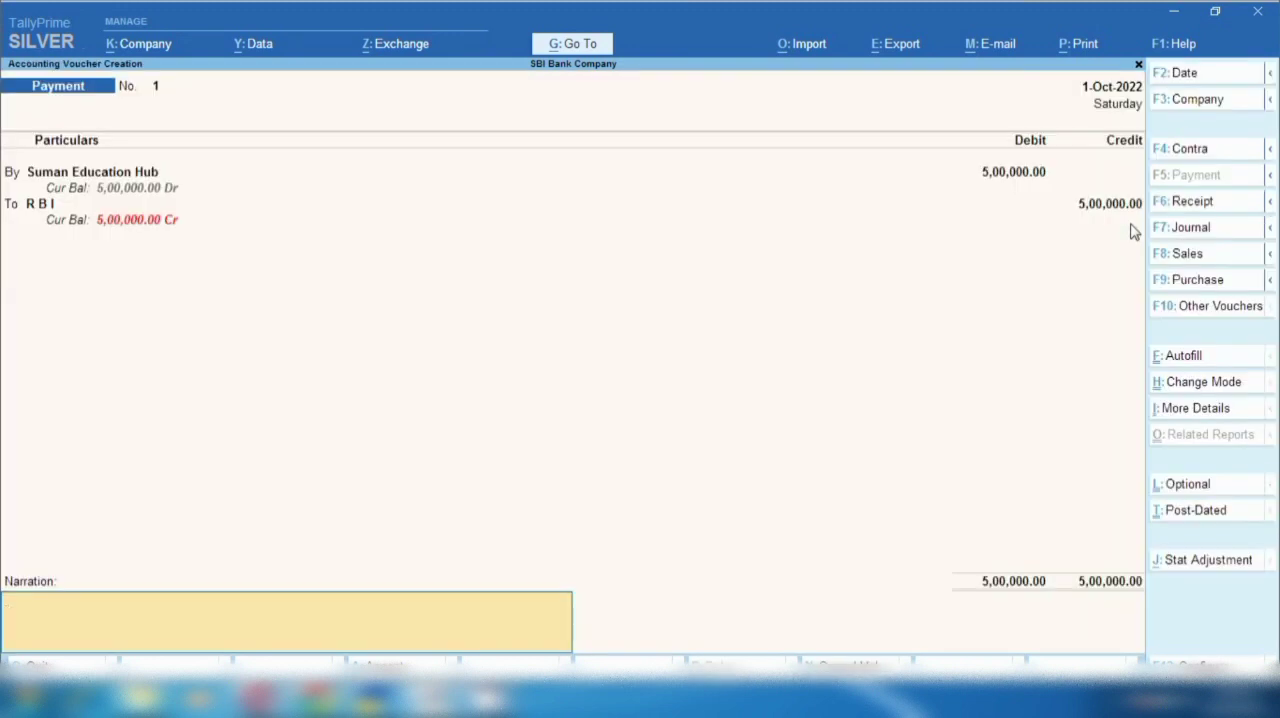
- Add the narration "being amount debited due to 500000 lackh loan to suman education hb @ period" and save the payment voucher
{"action": "type", "text": "being amount credited"}
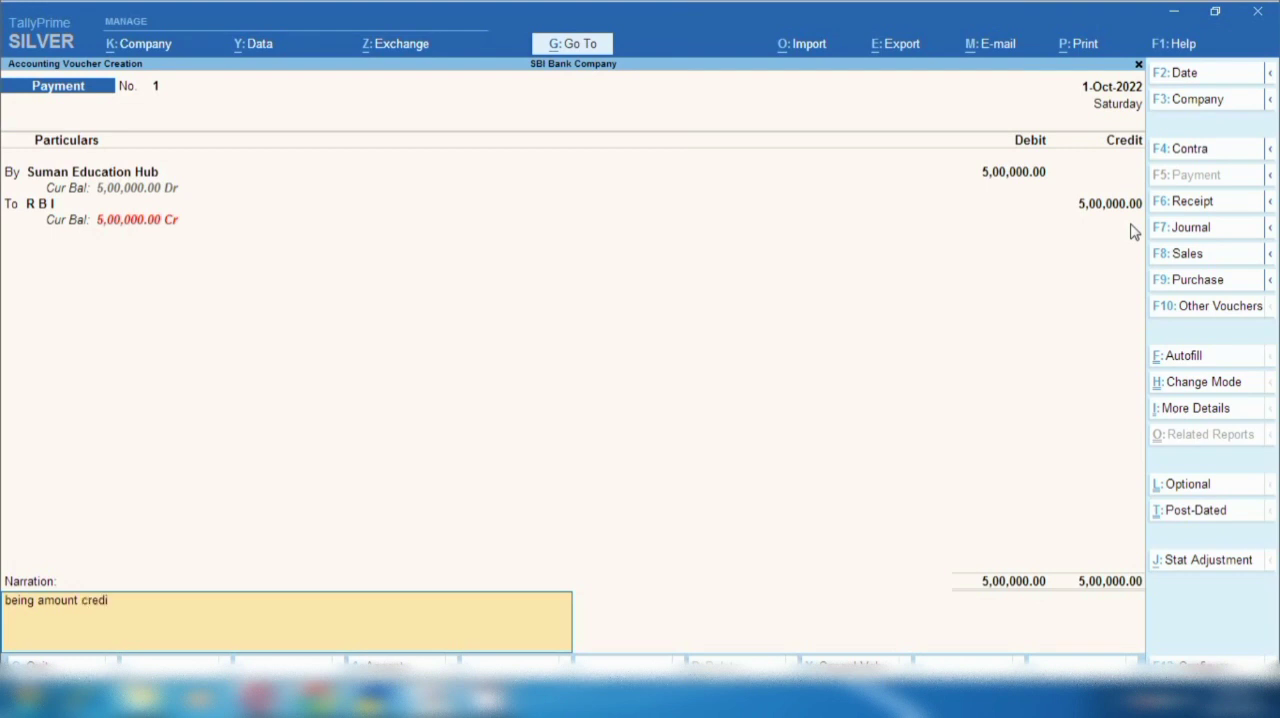
{"action": "key", "text": "BackSpace"}
{"action": "key", "text": "BackSpace"}
{"action": "key", "text": "BackSpace"}
{"action": "key", "text": "BackSpace"}
{"action": "key", "text": "BackSpace"}
{"action": "key", "text": "BackSpace"}
{"action": "key", "text": "BackSpace"}
{"action": "key", "text": "BackSpace"}
{"action": "type", "text": "debited due to 500000 lackh load"}
{"action": "key", "text": "BackSpace"}
{"action": "type", "text": "n to suman"}
{"action": "type", "text": " eu"}
{"action": "type", "text": "ucation hb"}
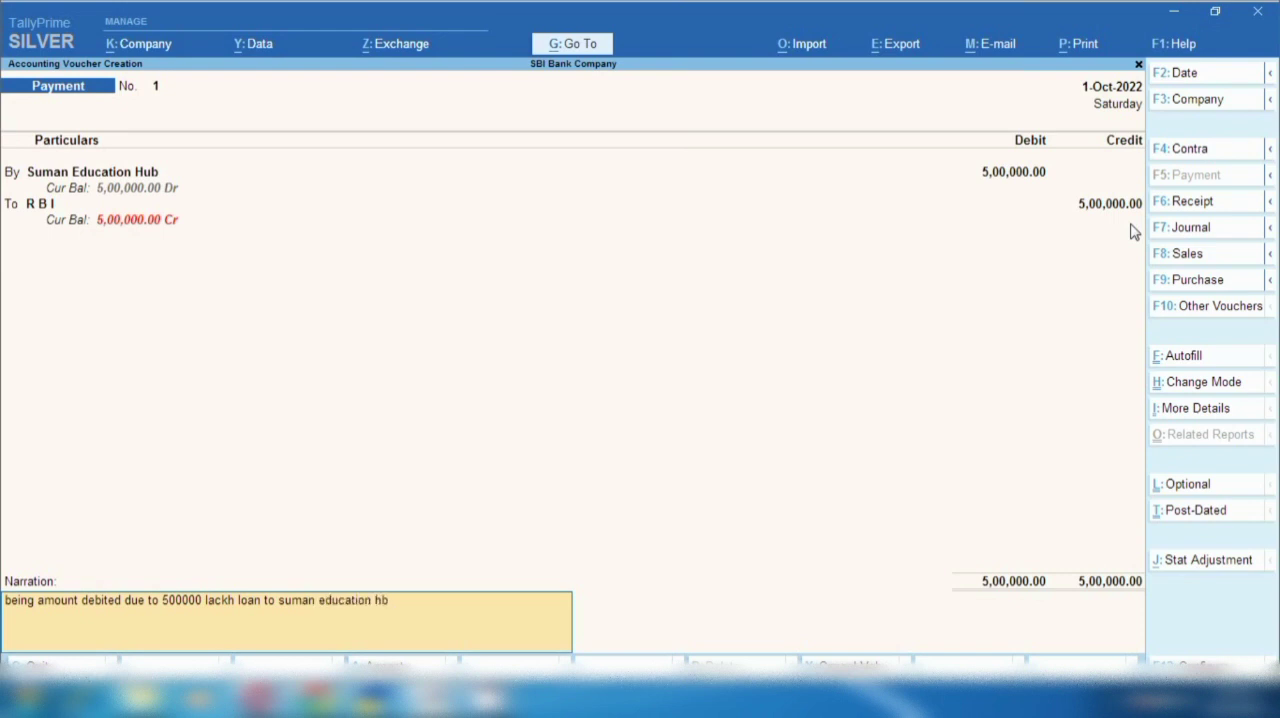
{"action": "type", "text": " @  period"}
{"action": "key", "text": "Return"}
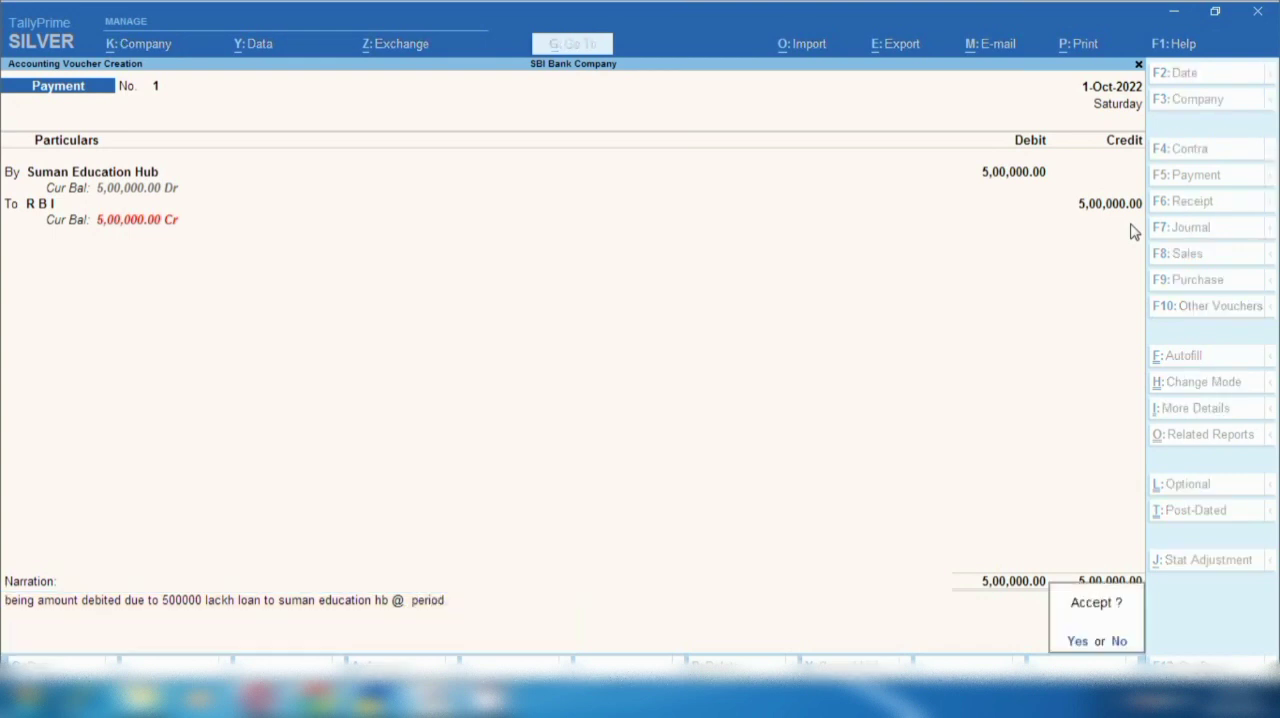
{"action": "key", "text": "Return"}
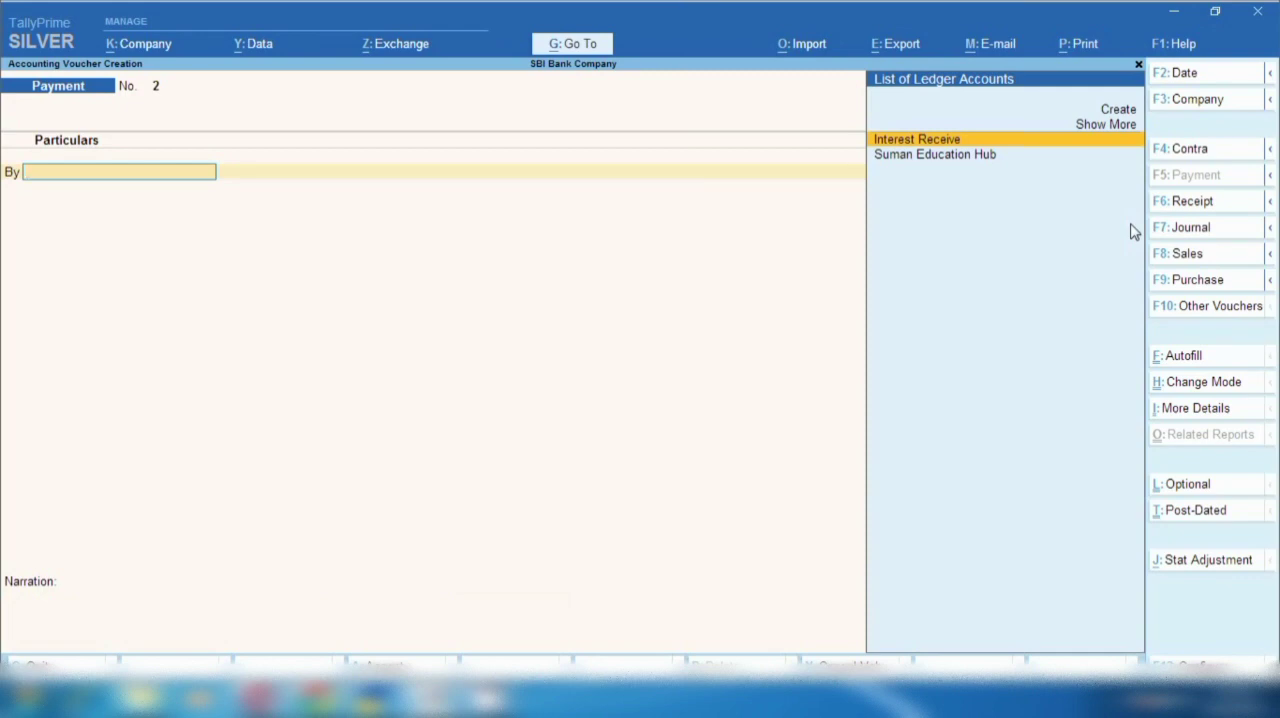
- Examine Current Assets in the Balance Sheet, going through Loans & Advances (Asset) to the monthly summary of Suman Education Hub
{"action": "key", "text": "Escape"}
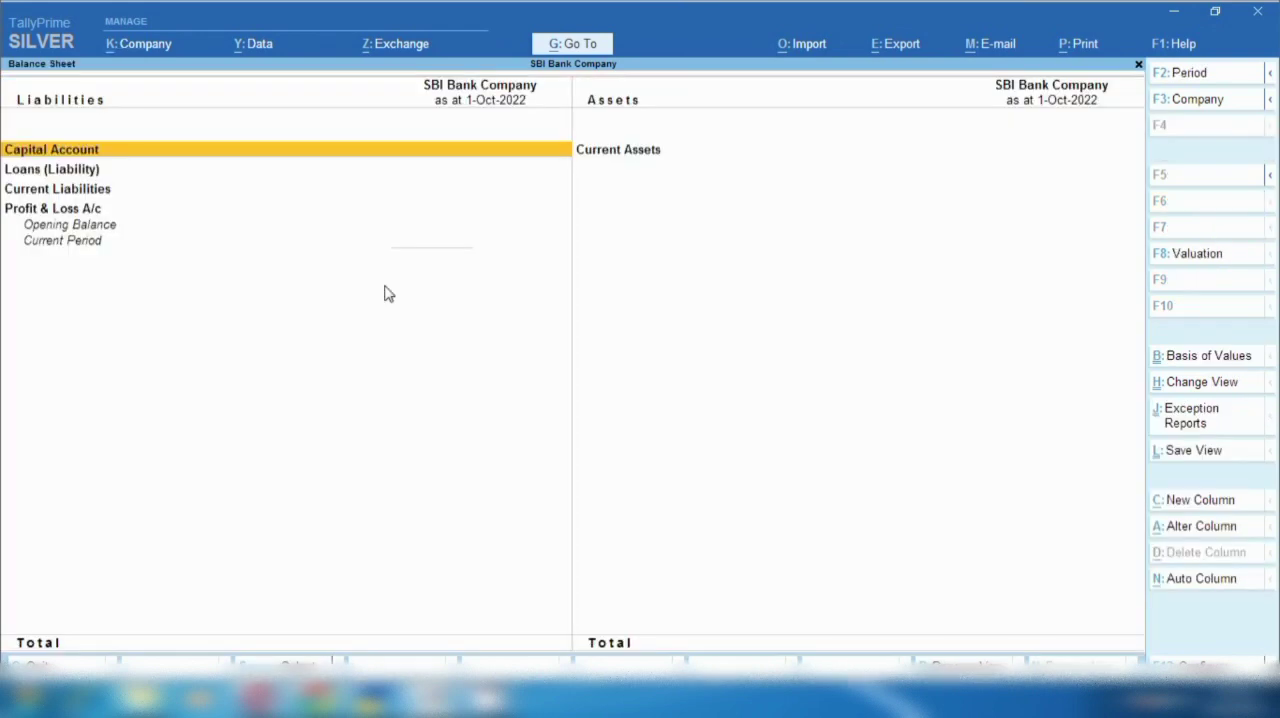
{"action": "key", "text": "Right"}
{"action": "key", "text": "Return"}
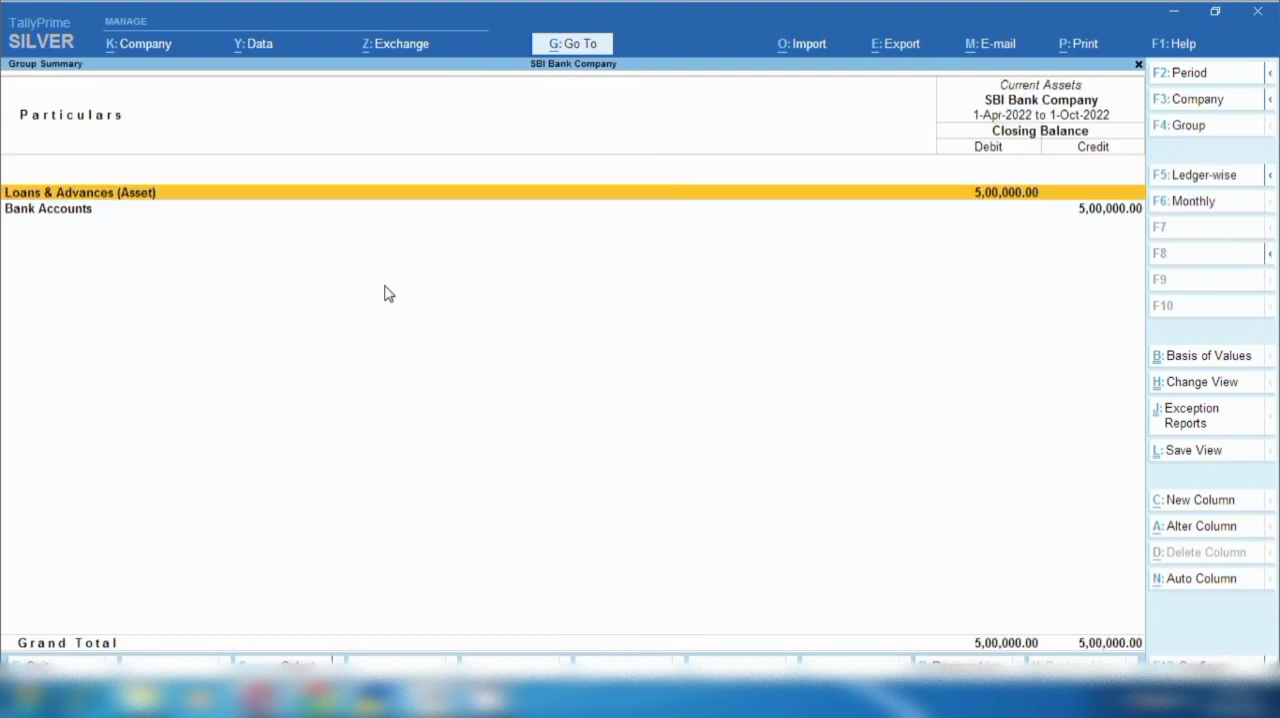
{"action": "key", "text": "space"}
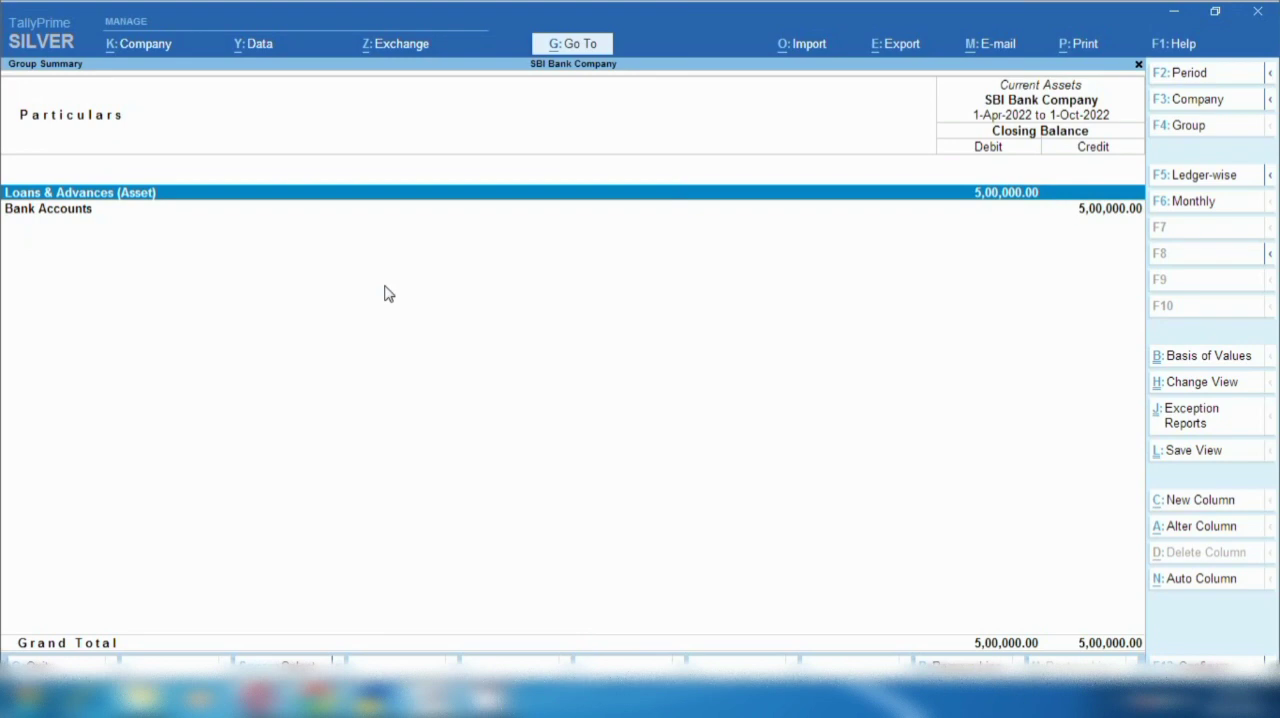
{"action": "key", "text": "Down"}
{"action": "key", "text": "space"}
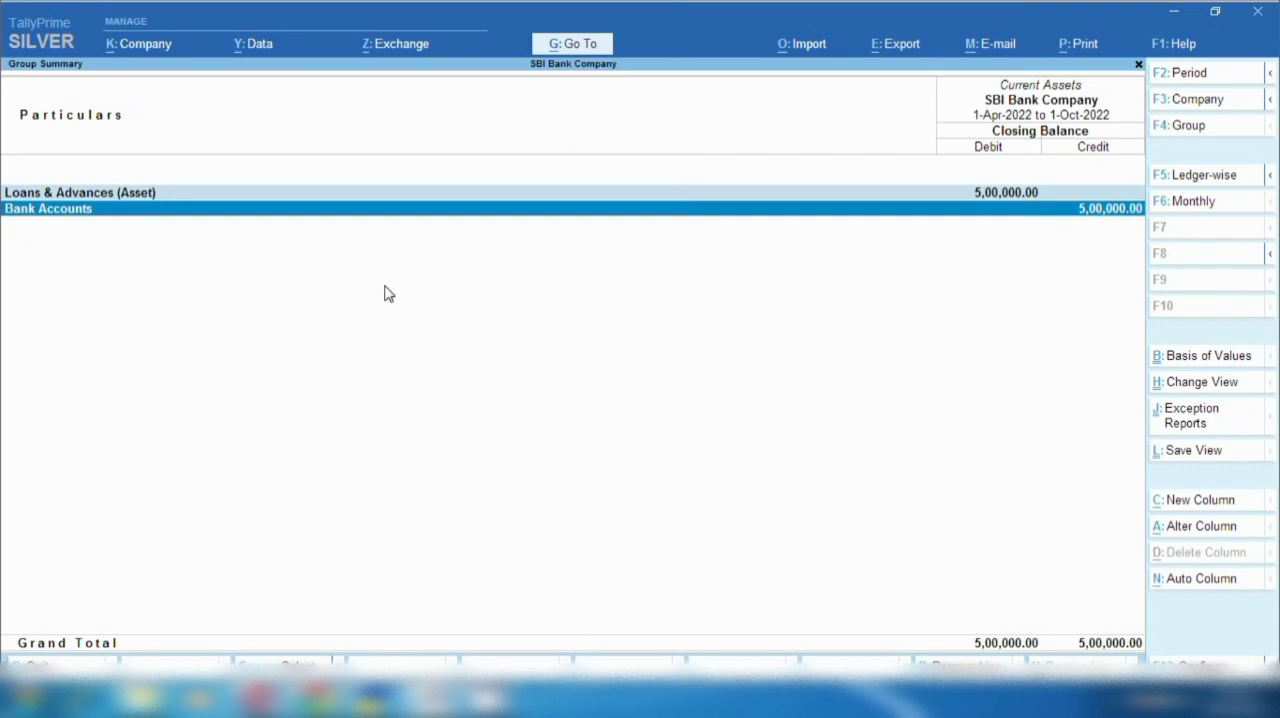
{"action": "key", "text": "Up"}
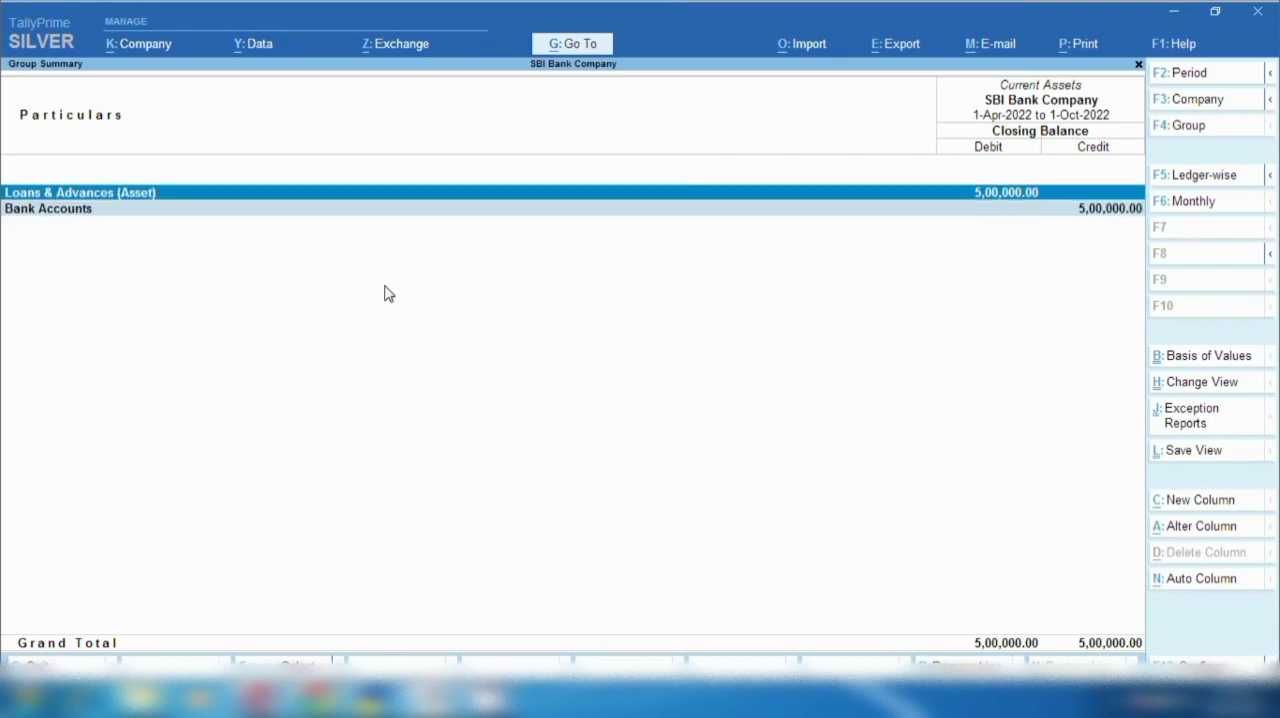
{"action": "key", "text": "Return"}
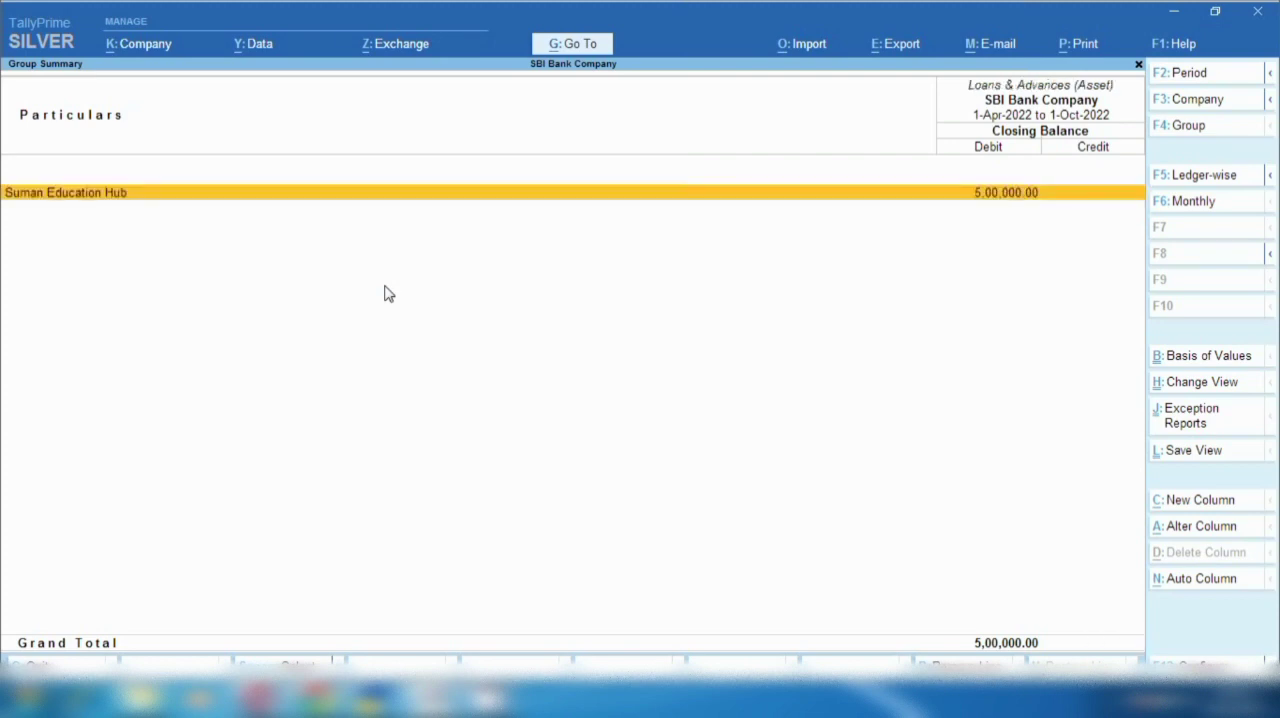
{"action": "key", "text": "space"}
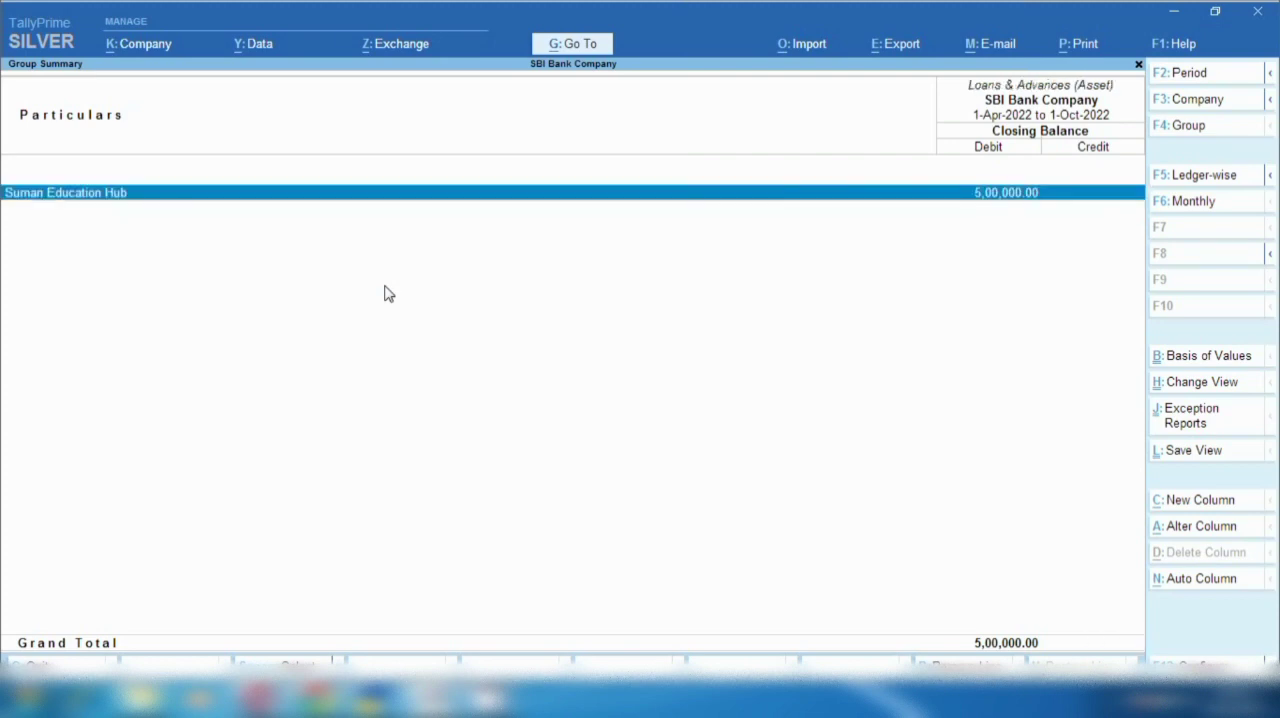
{"action": "key", "text": "Return"}
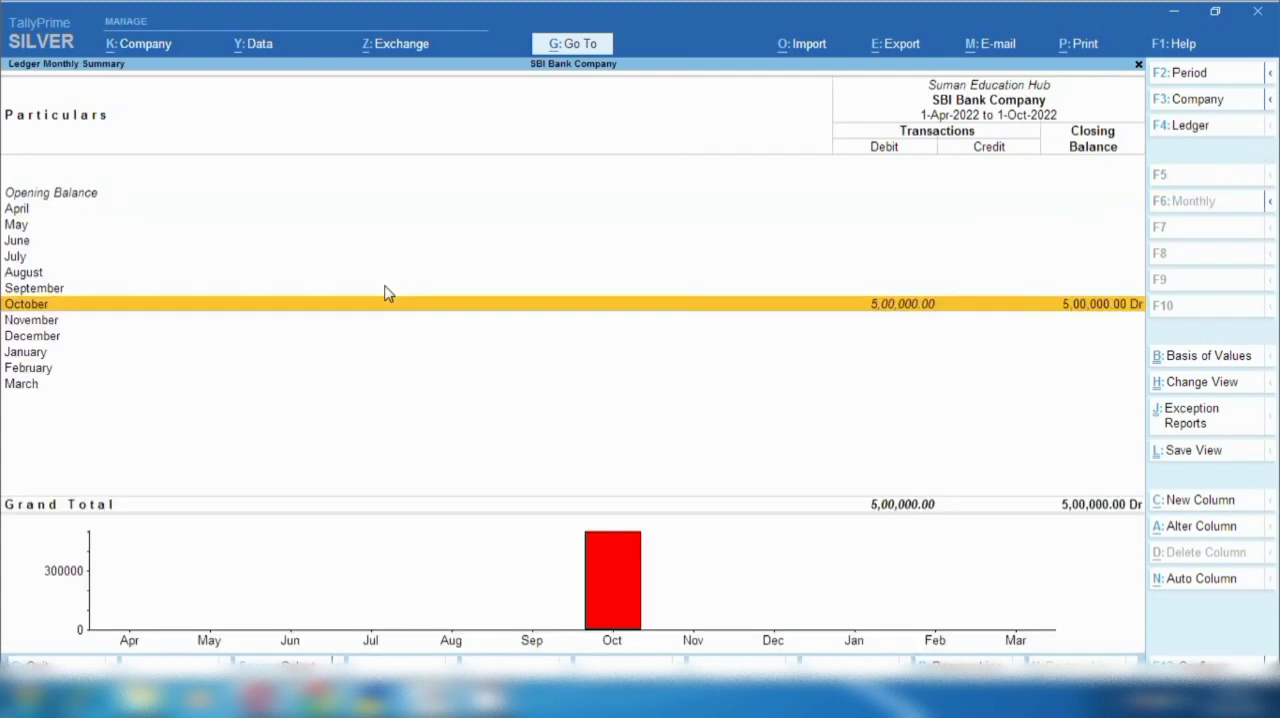
- Examine Bank Accounts under Current Assets, going through to the monthly summary of R B I, and return to the voucher entry
{"action": "key", "text": "Escape"}
{"action": "key", "text": "Escape"}
{"action": "key", "text": "Down"}
{"action": "key", "text": "Return"}
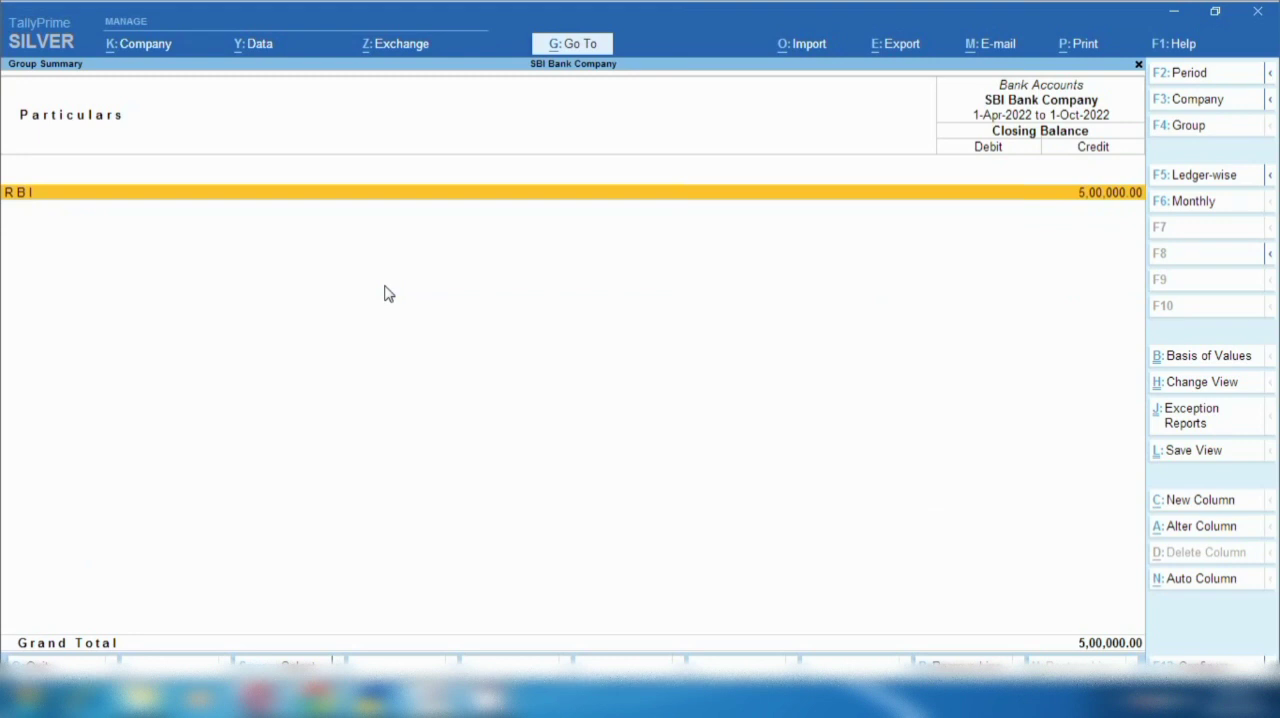
{"action": "key", "text": "Return"}
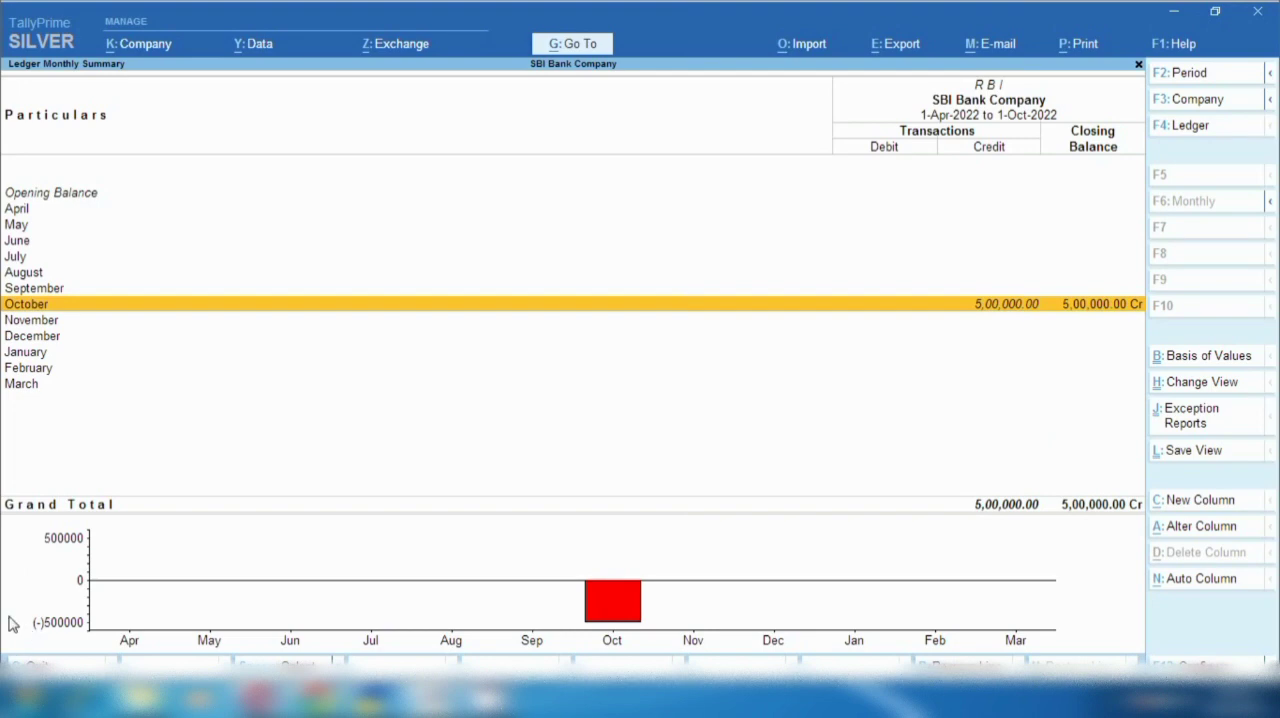
{"action": "key", "text": "Escape"}
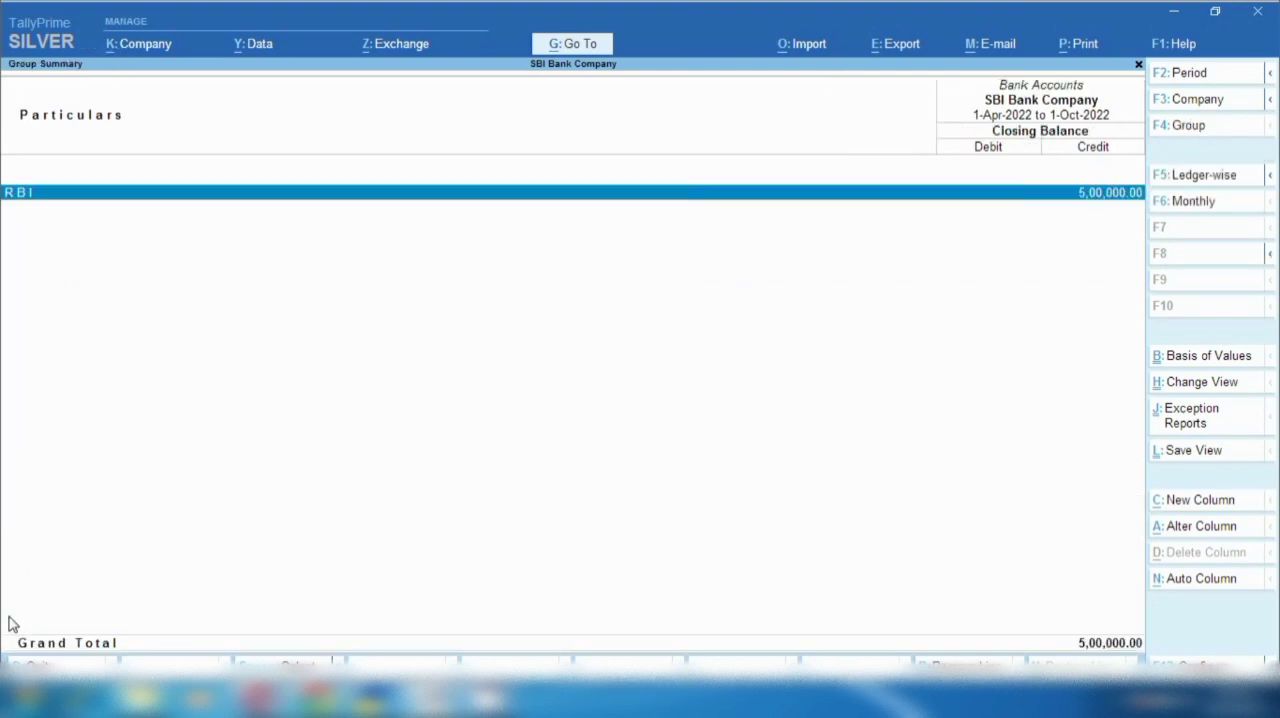
{"action": "key", "text": "Escape"}
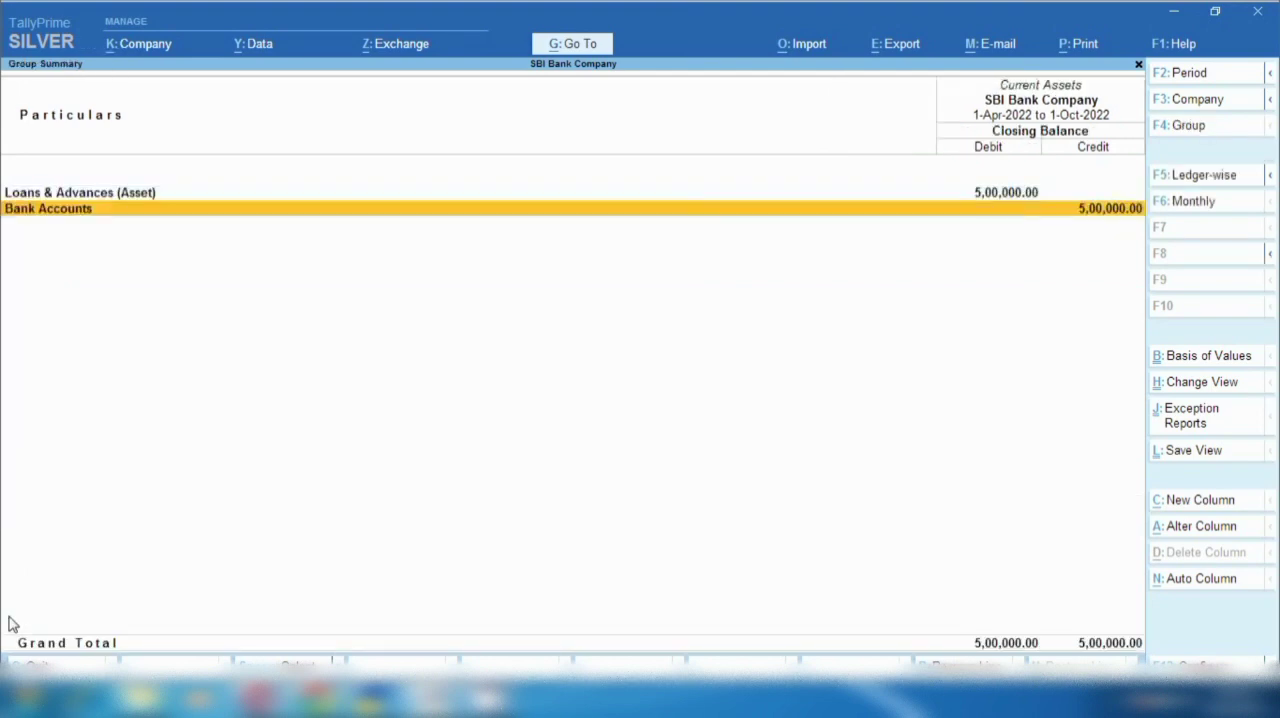
{"action": "key", "text": "Escape"}
{"action": "key", "text": "Escape"}
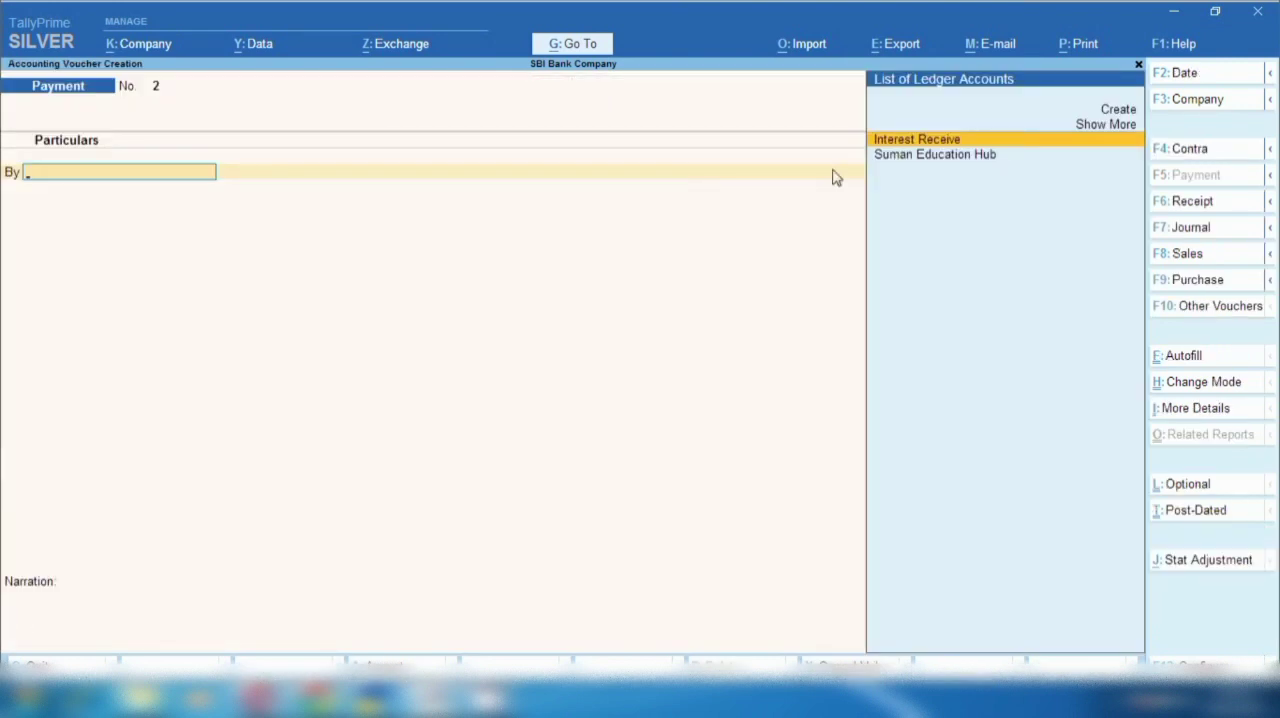
- Start a receipt voucher dated 3-Nov-2022 and credit Suman Education Hub with 15,000
{"action": "left_click", "coordinate": [1200, 210]}
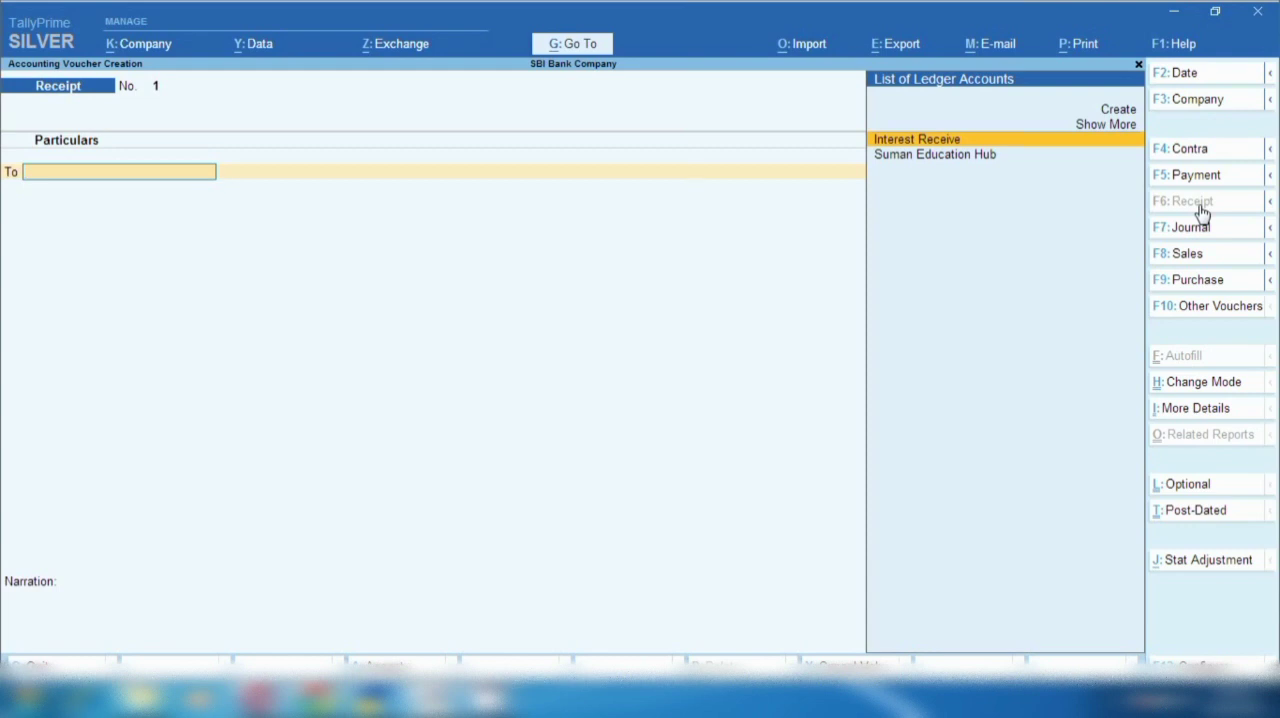
{"action": "key", "text": "F2"}
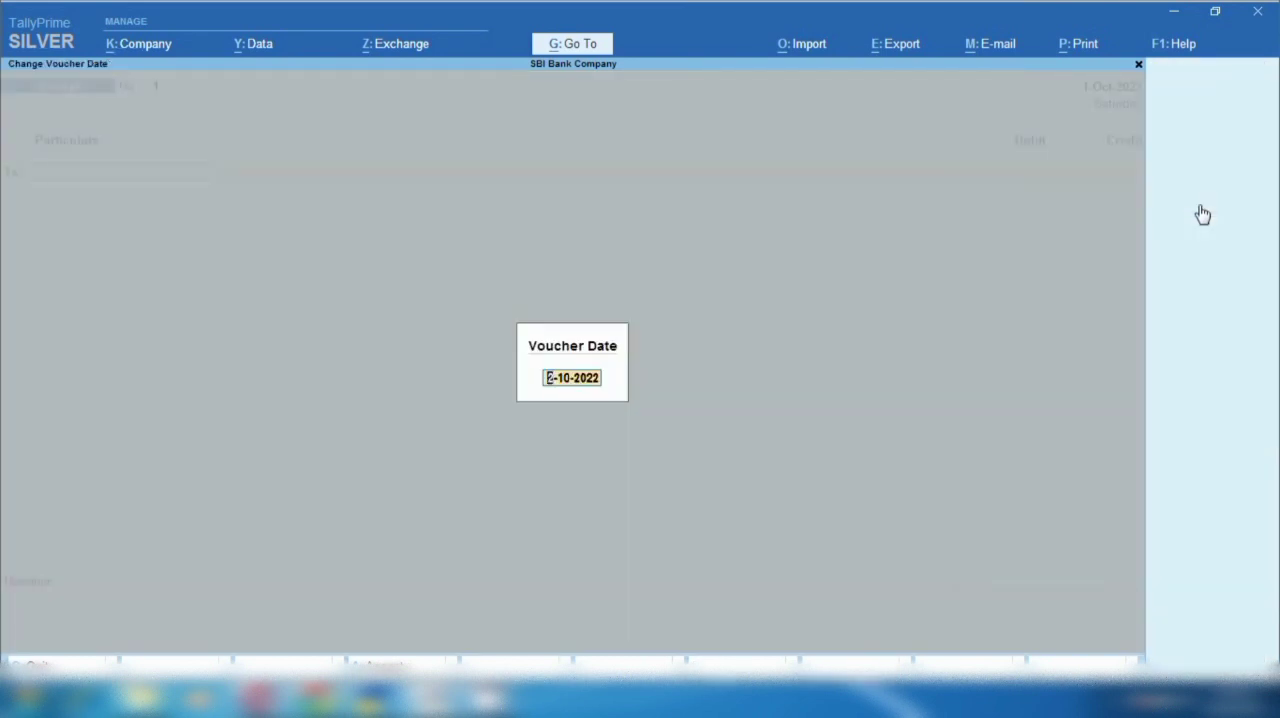
{"action": "type", "text": "1-11"}
{"action": "key", "text": "Return"}
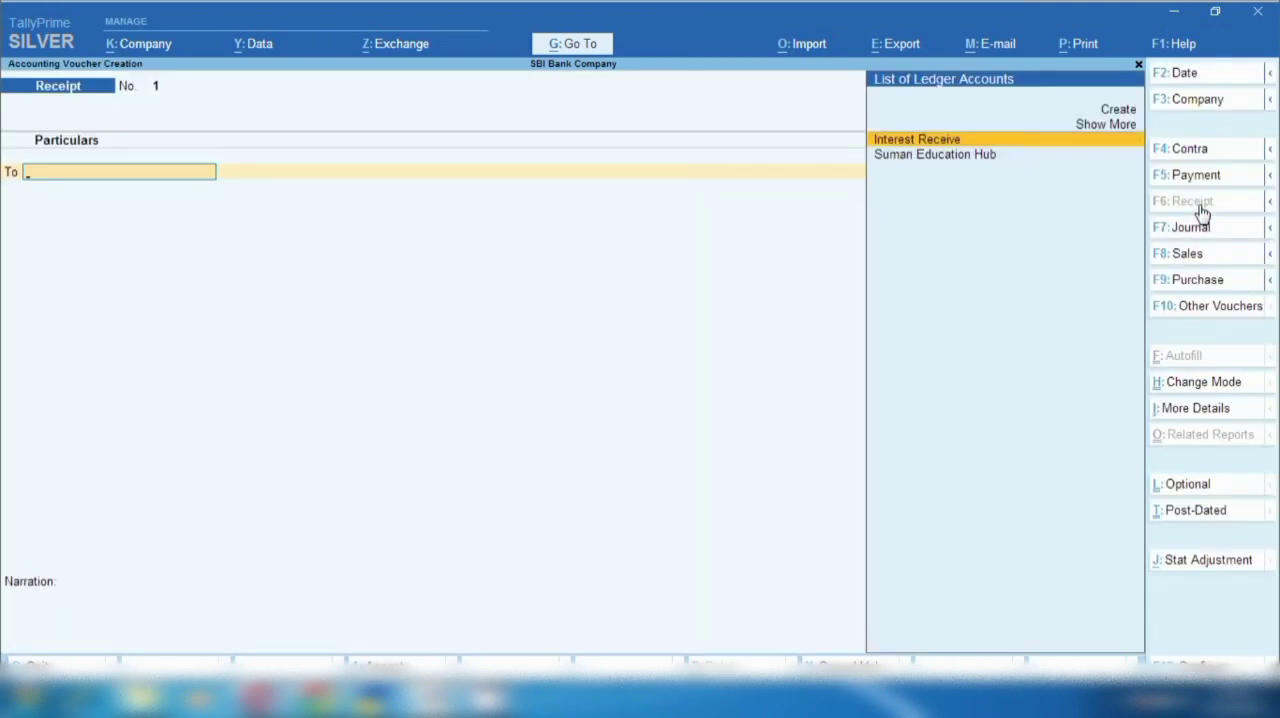
{"action": "key", "text": "Down"}
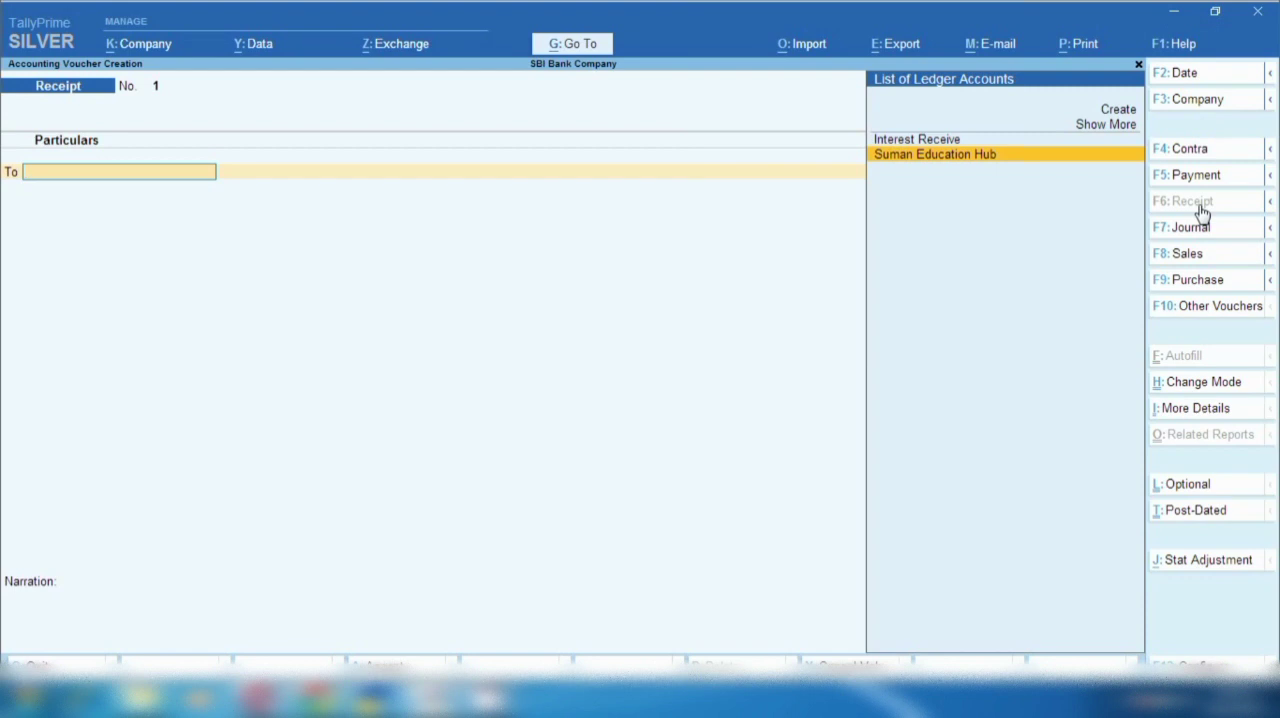
{"action": "key", "text": "Return"}
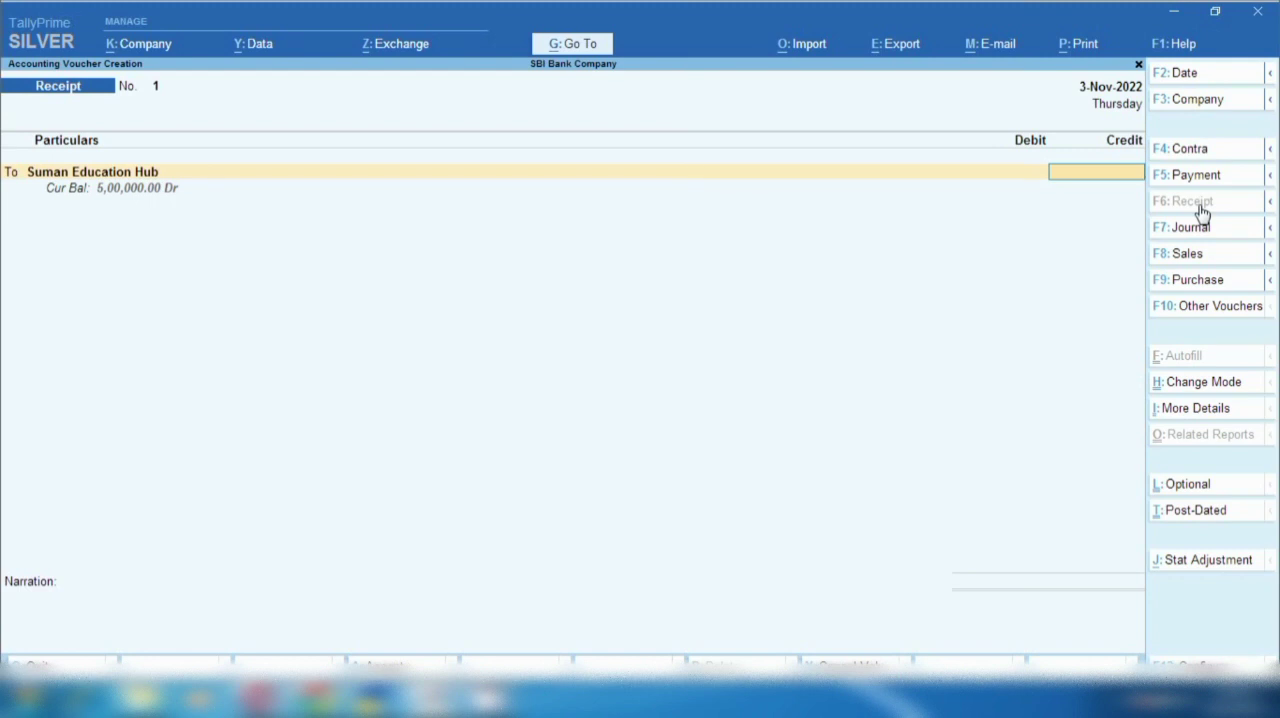
{"action": "type", "text": "15000"}
{"action": "key", "text": "Return"}
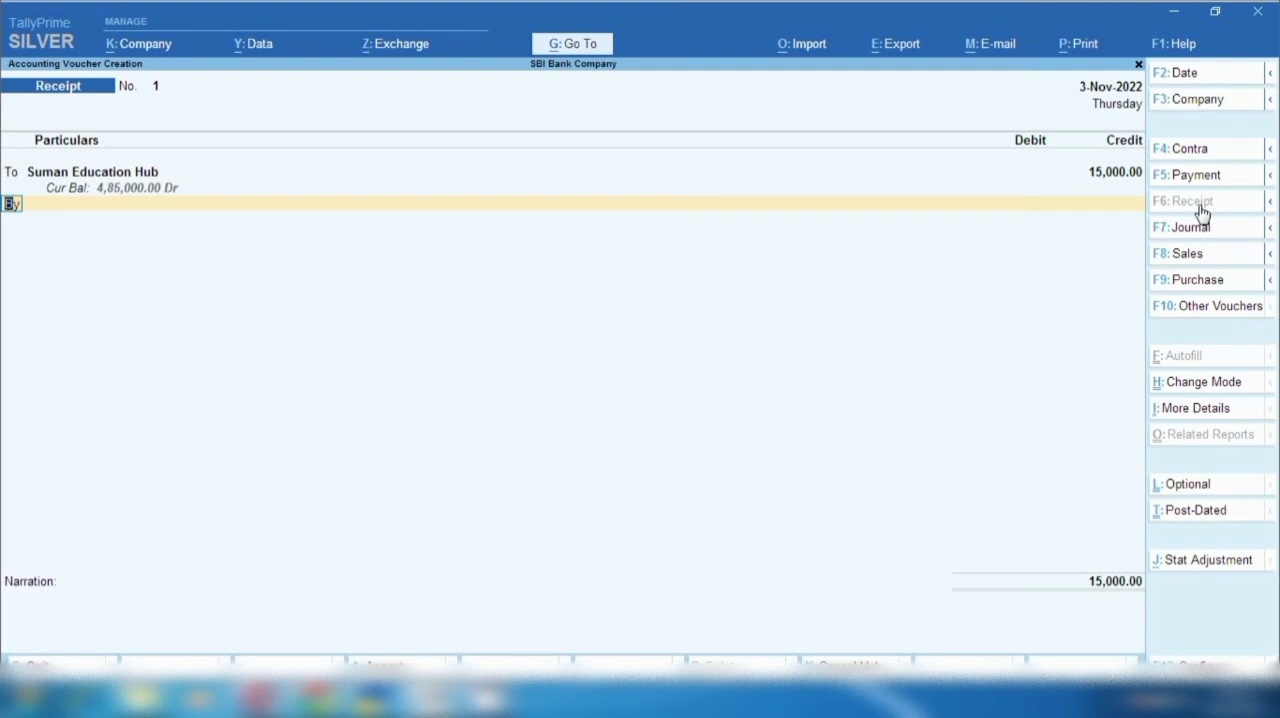
- Add a second credit line to the receipt for Interest Receive with 1,500
{"action": "key", "text": "t"}
{"action": "key", "text": "Return"}
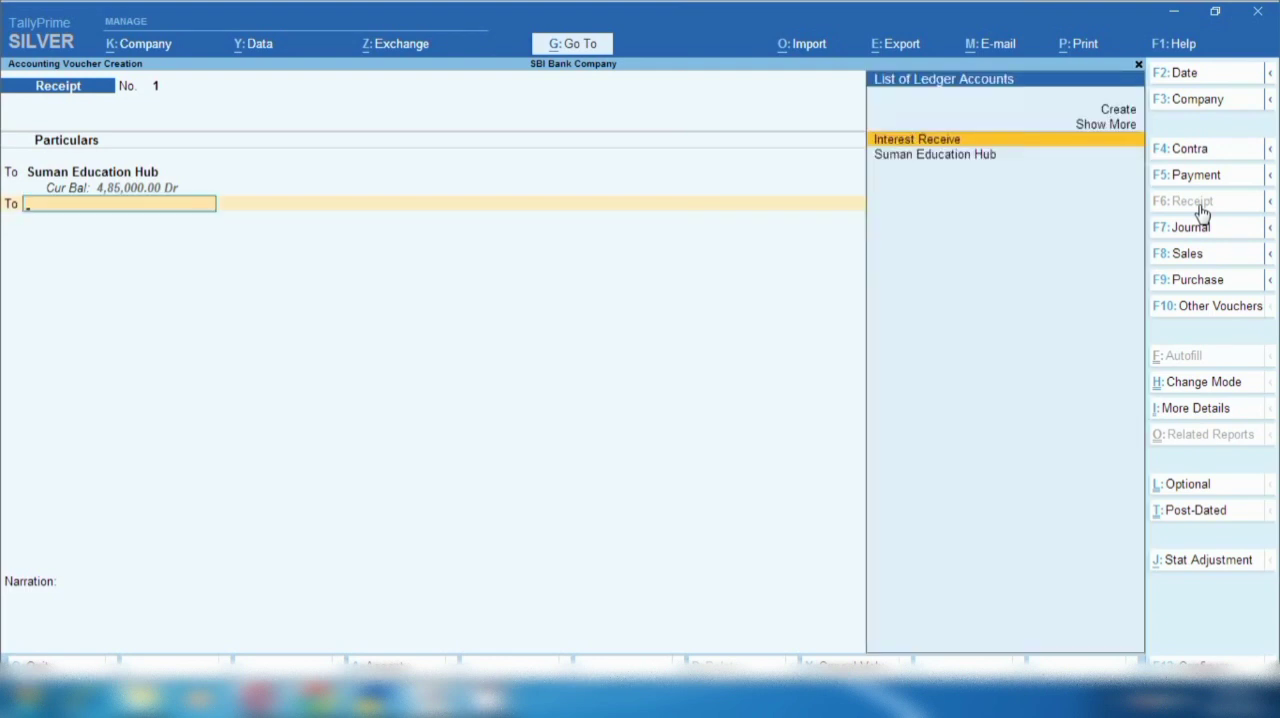
{"action": "key", "text": "Return"}
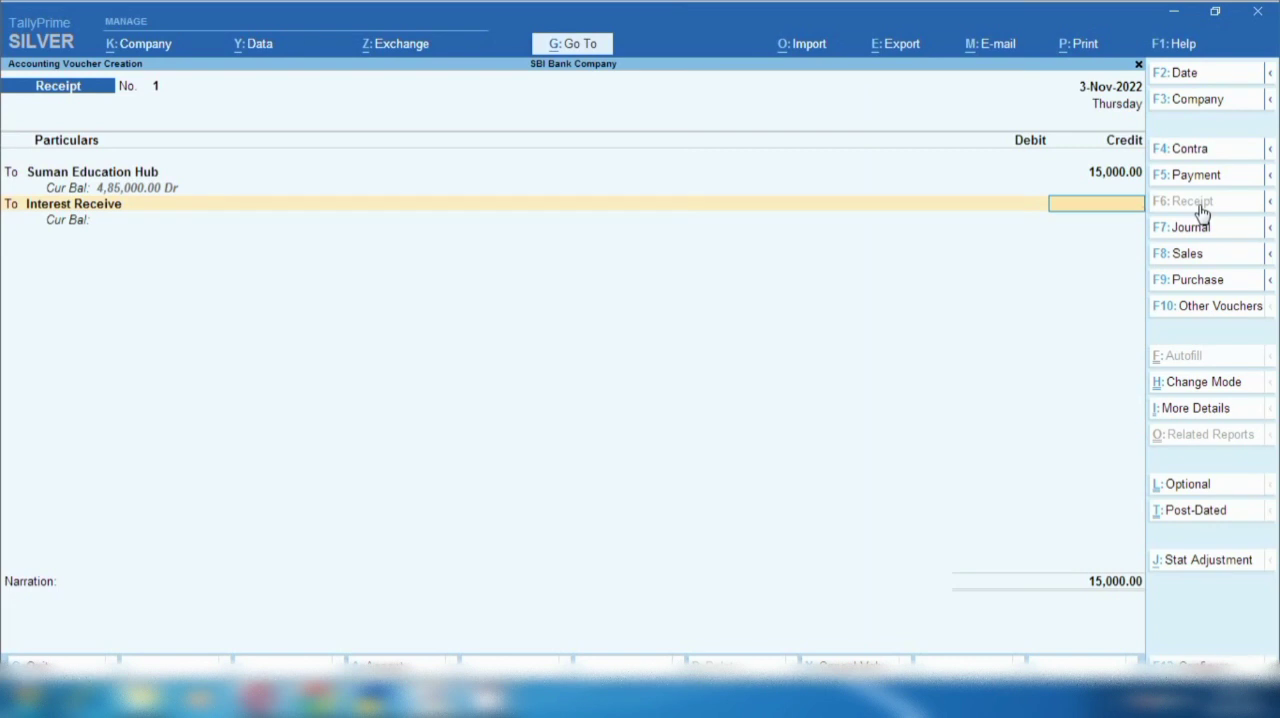
{"action": "type", "text": "1500"}
{"action": "key", "text": "Return"}
{"action": "key", "text": "Return"}
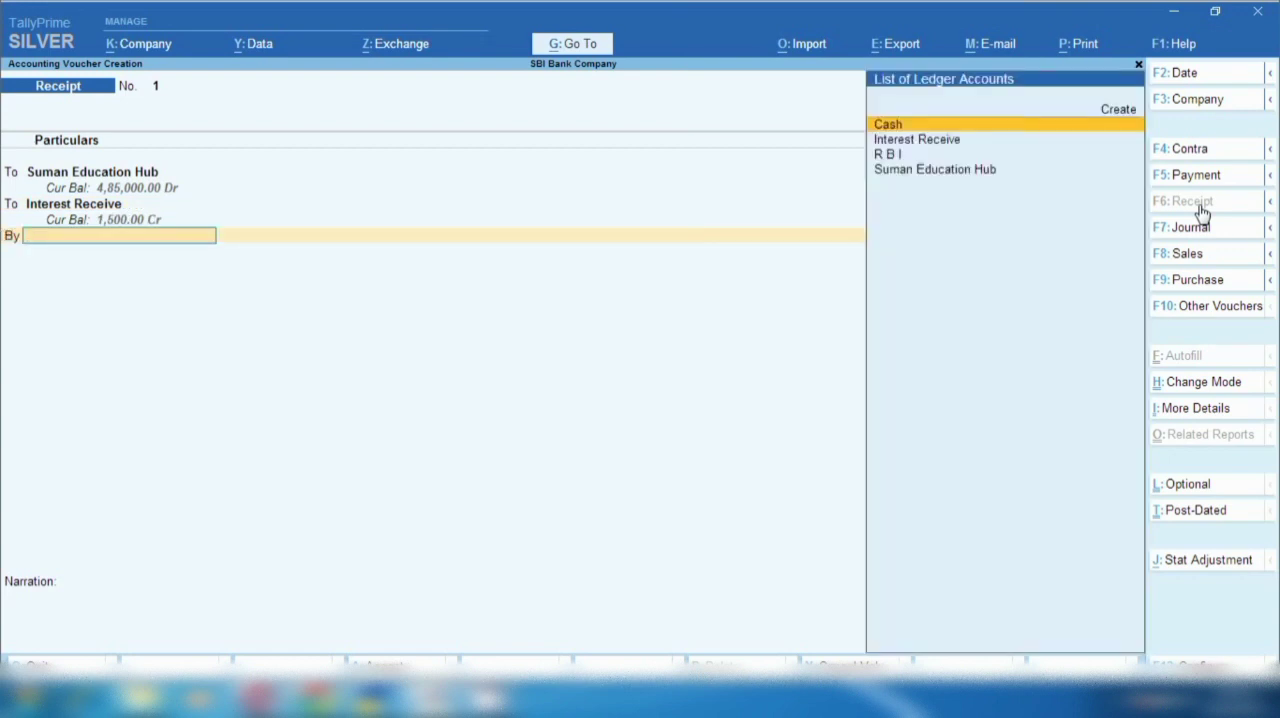
- Debit R B I with 16,500 in the receipt voucher
{"action": "key", "text": "Down"}
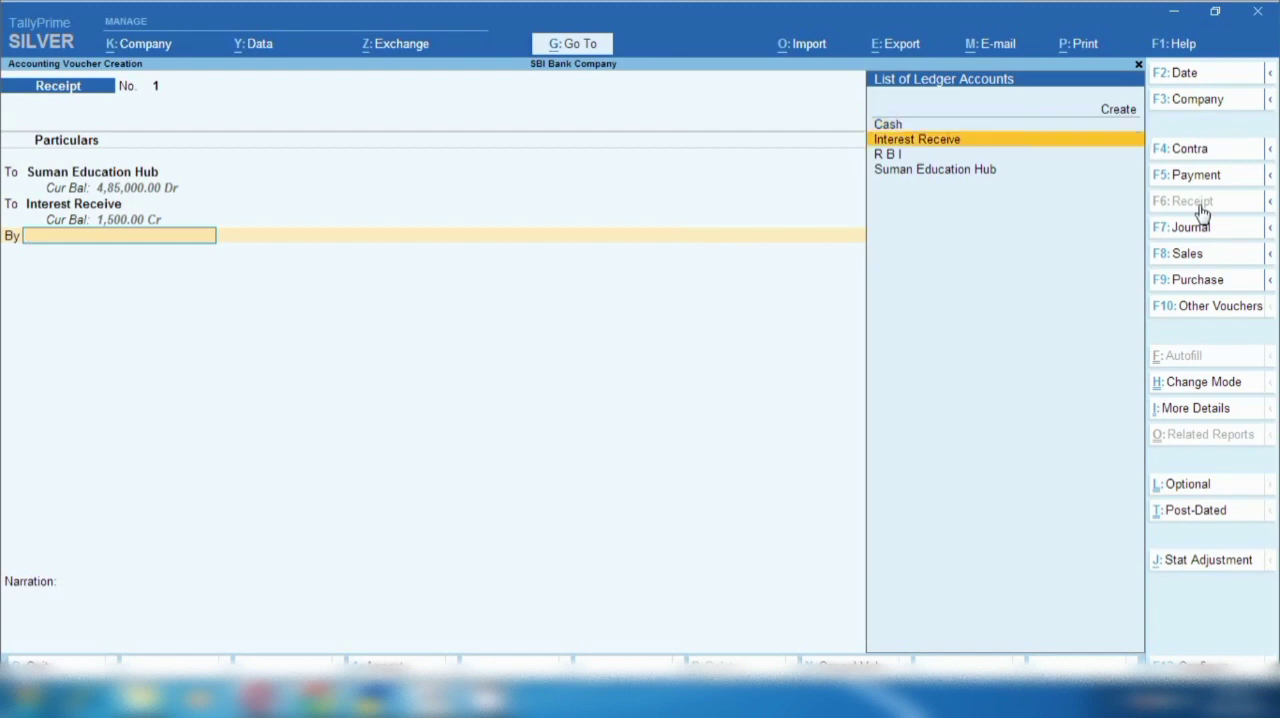
{"action": "key", "text": "Down"}
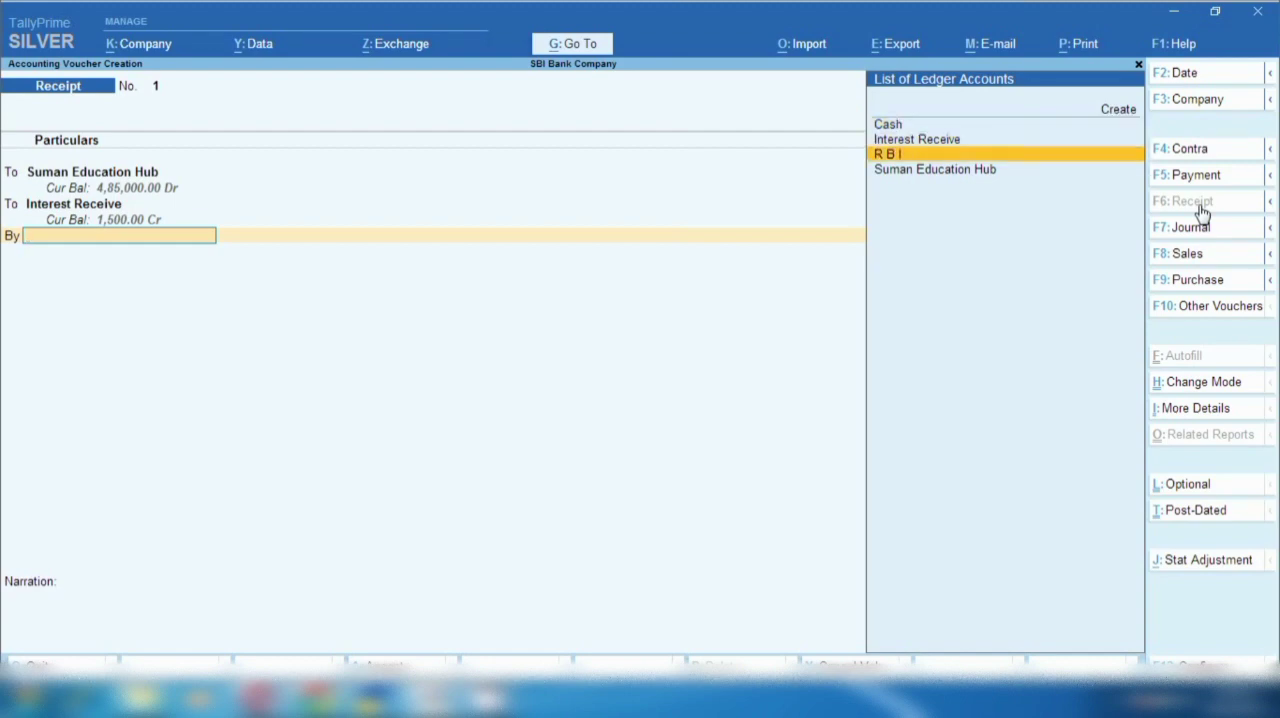
{"action": "key", "text": "Return"}
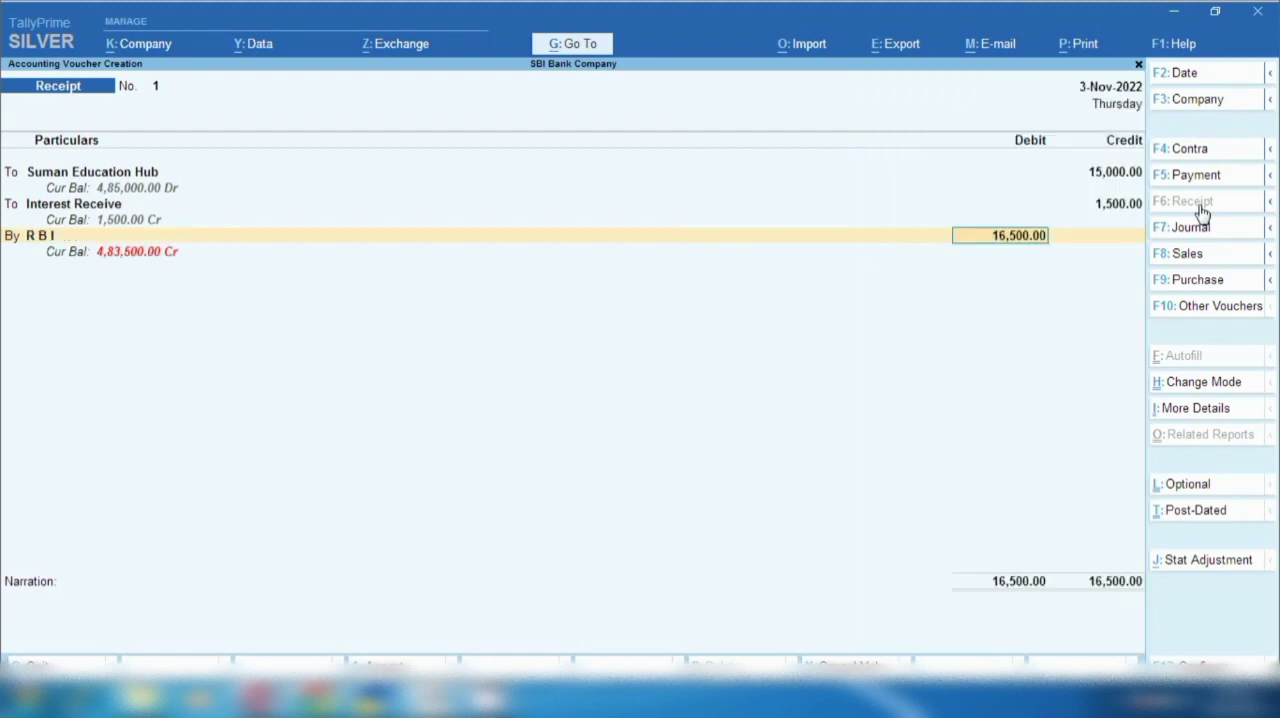
- Add the narration "ist imi received from party" and save the receipt voucher
{"action": "left_click", "coordinate": [85, 630]}
{"action": "type", "text": "ist imp"}
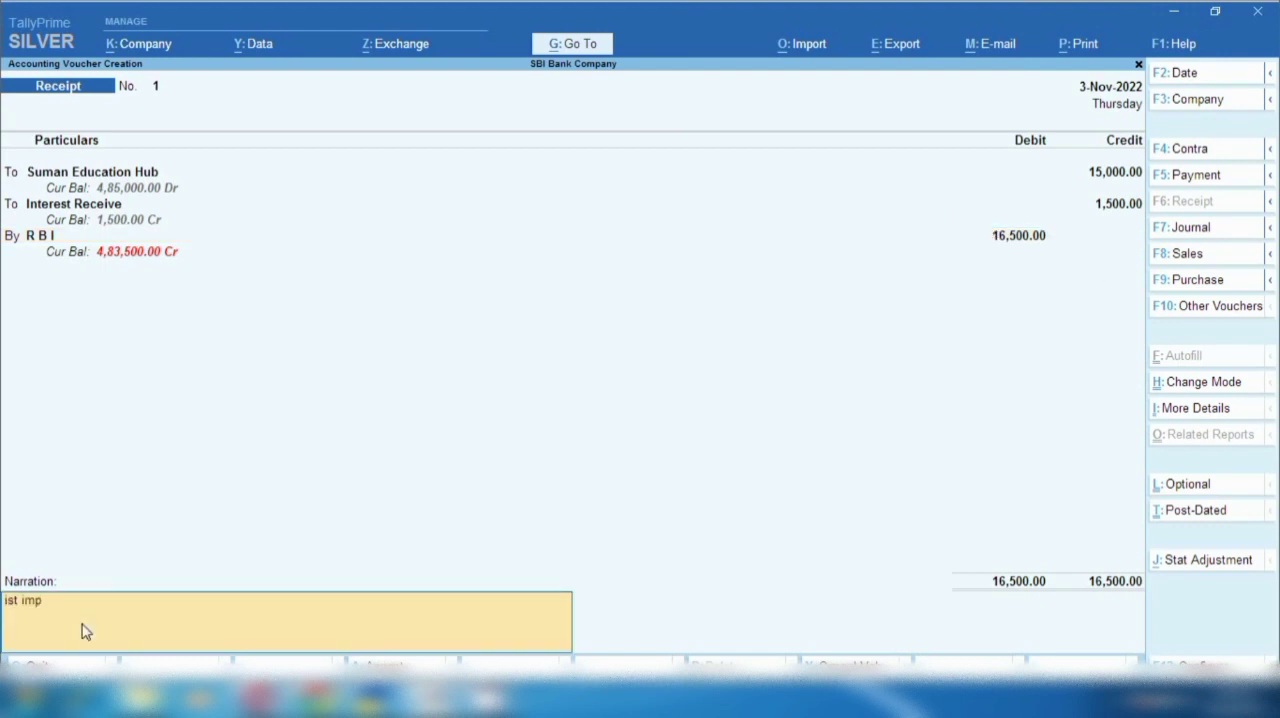
{"action": "key", "text": "BackSpace"}
{"action": "type", "text": "i received from party"}
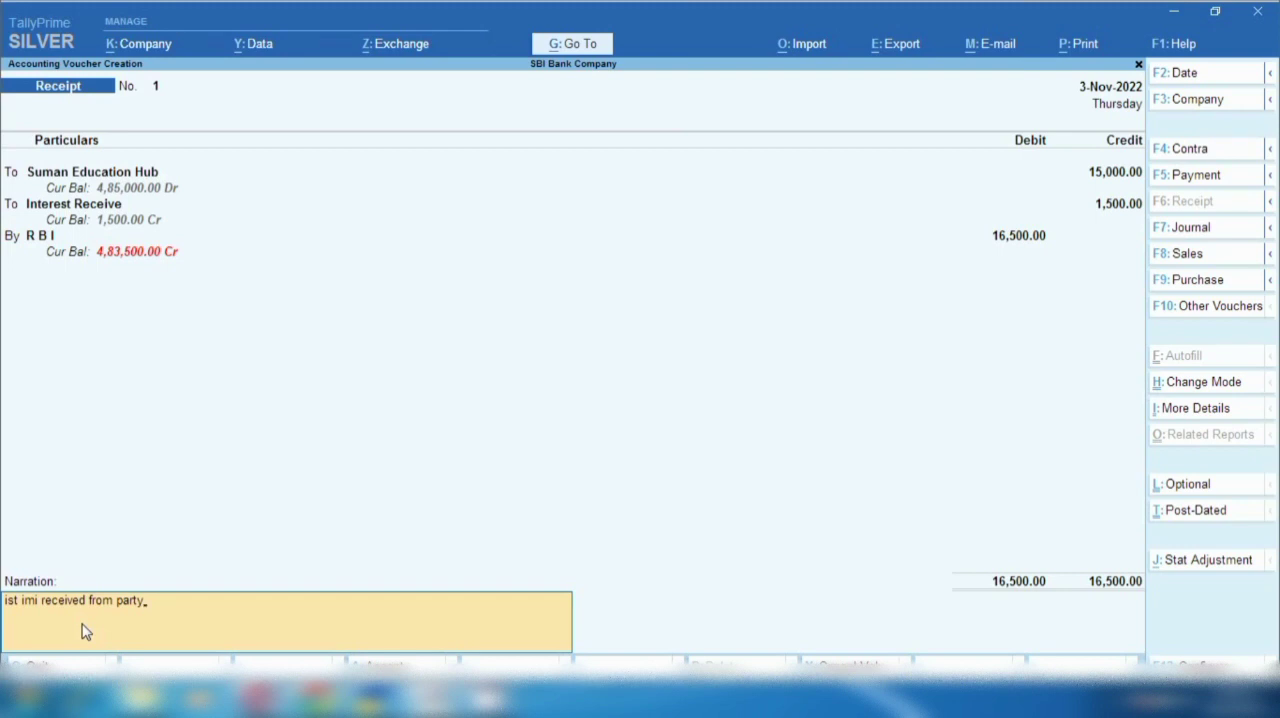
{"action": "key", "text": "Return"}
{"action": "key", "text": "y"}
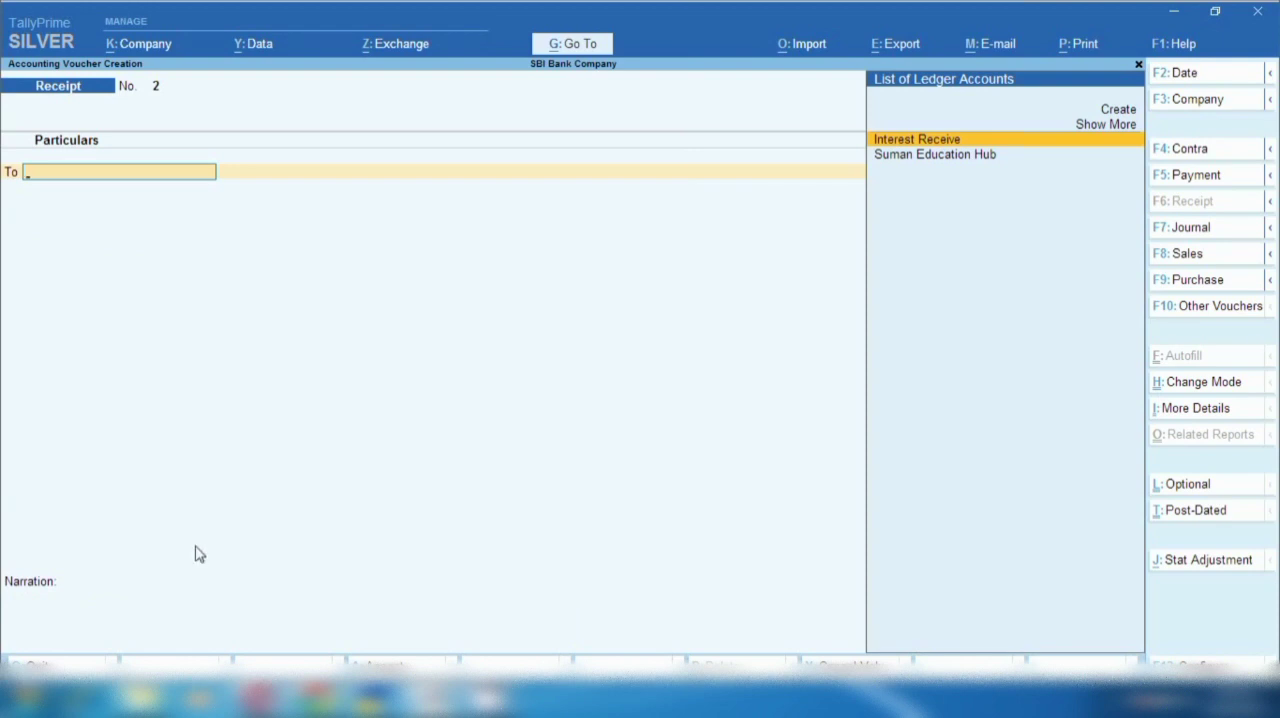
- Examine Suman Education Hub's October and November entries through Current Assets in the Balance Sheet, and open its November vouchers
{"action": "left_click", "coordinate": [578, 46]}
{"action": "left_click", "coordinate": [374, 290]}
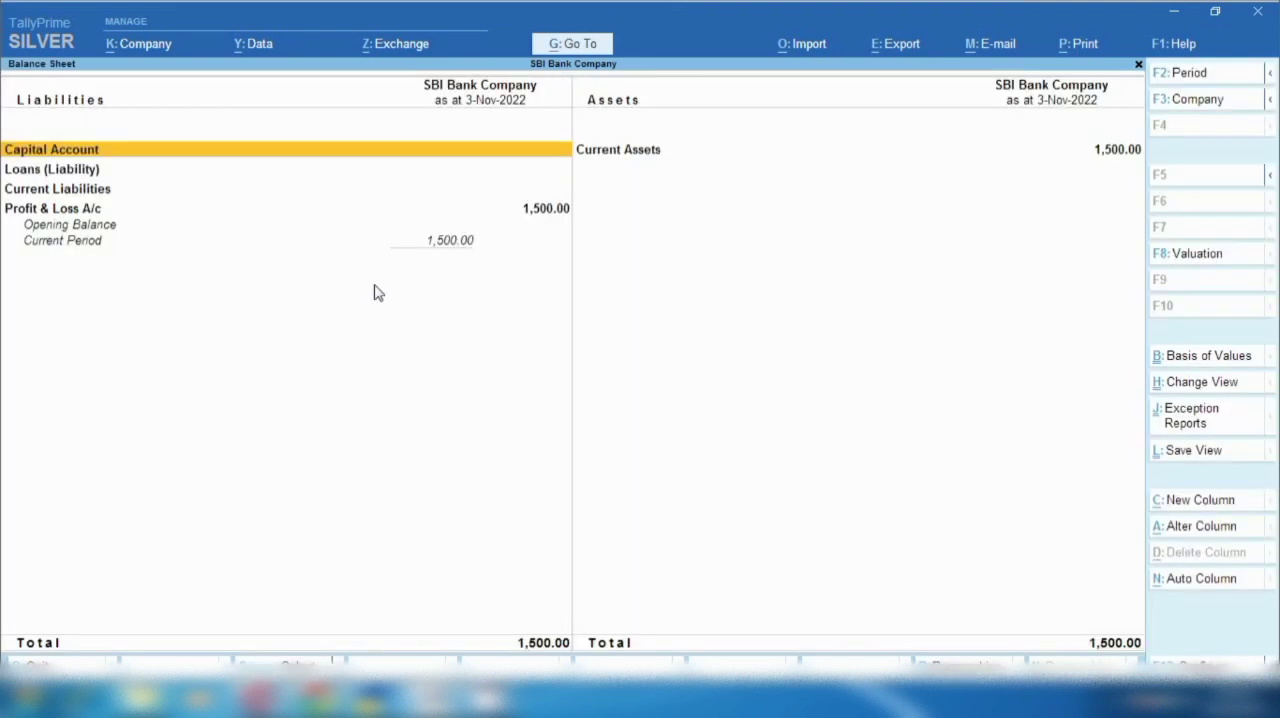
{"action": "key", "text": "Right"}
{"action": "key", "text": "Return"}
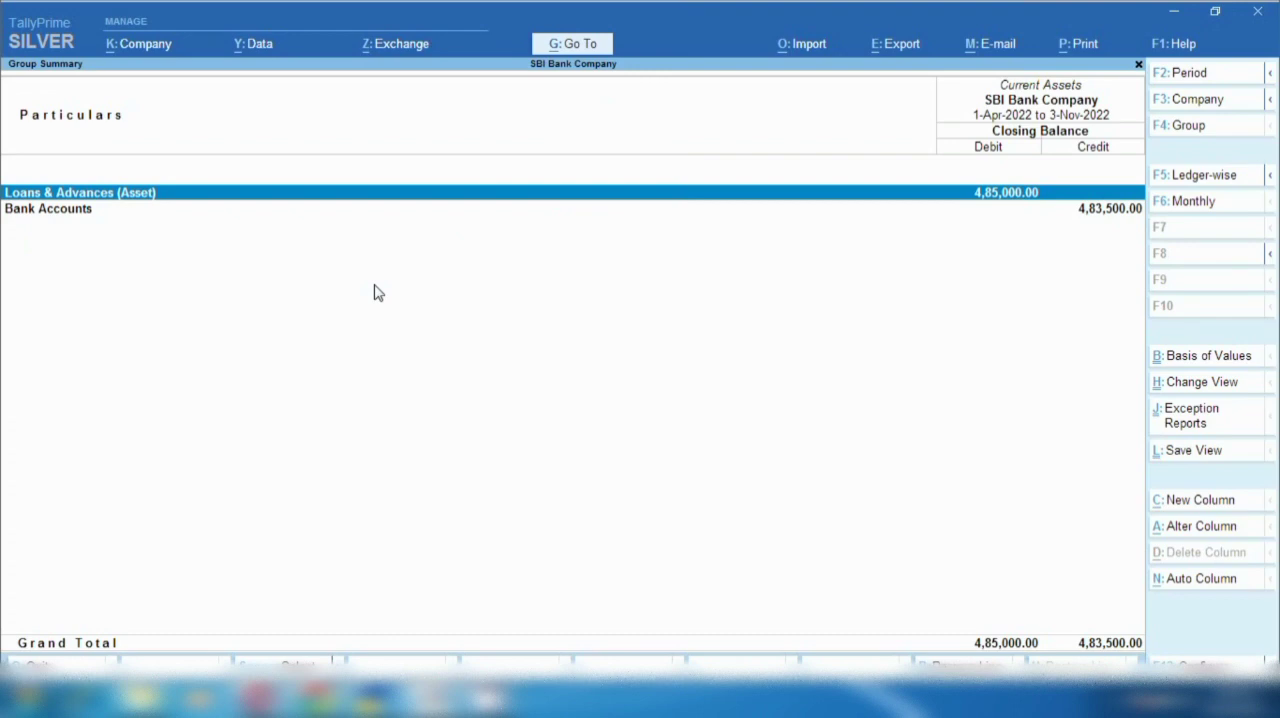
{"action": "key", "text": "Return"}
{"action": "key", "text": "Return"}
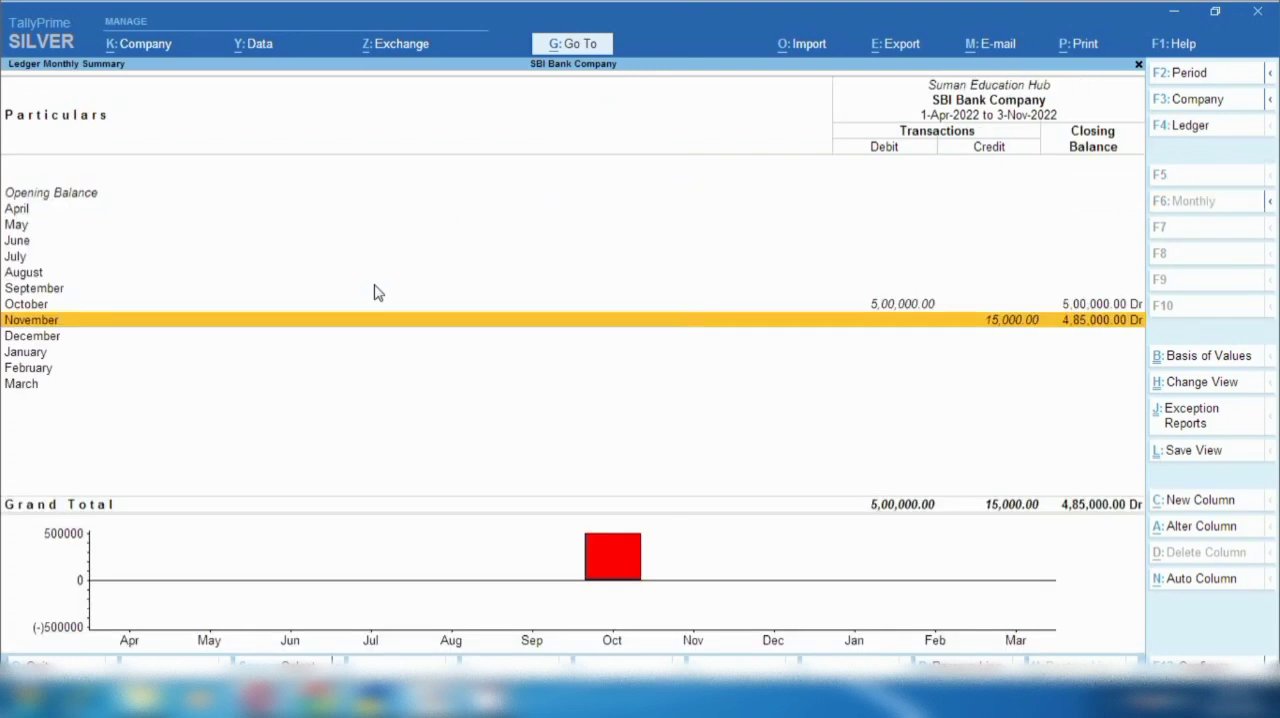
{"action": "key", "text": "Up"}
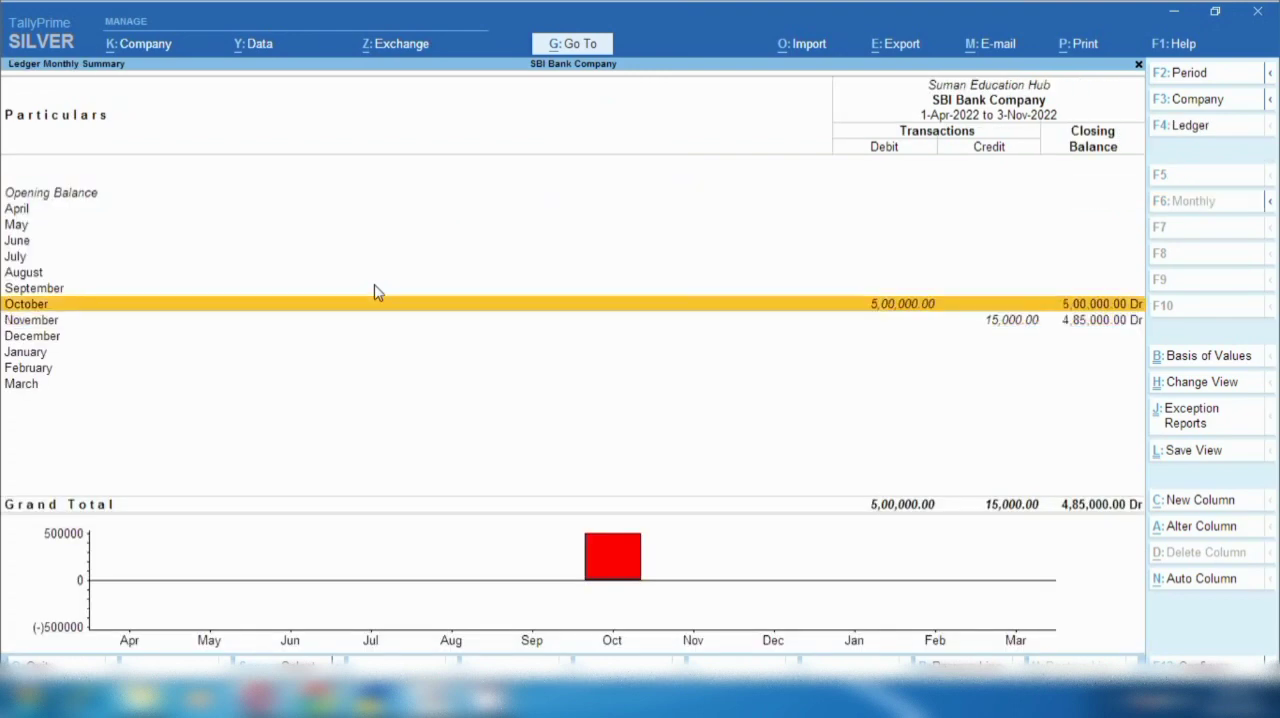
{"action": "key", "text": "Return"}
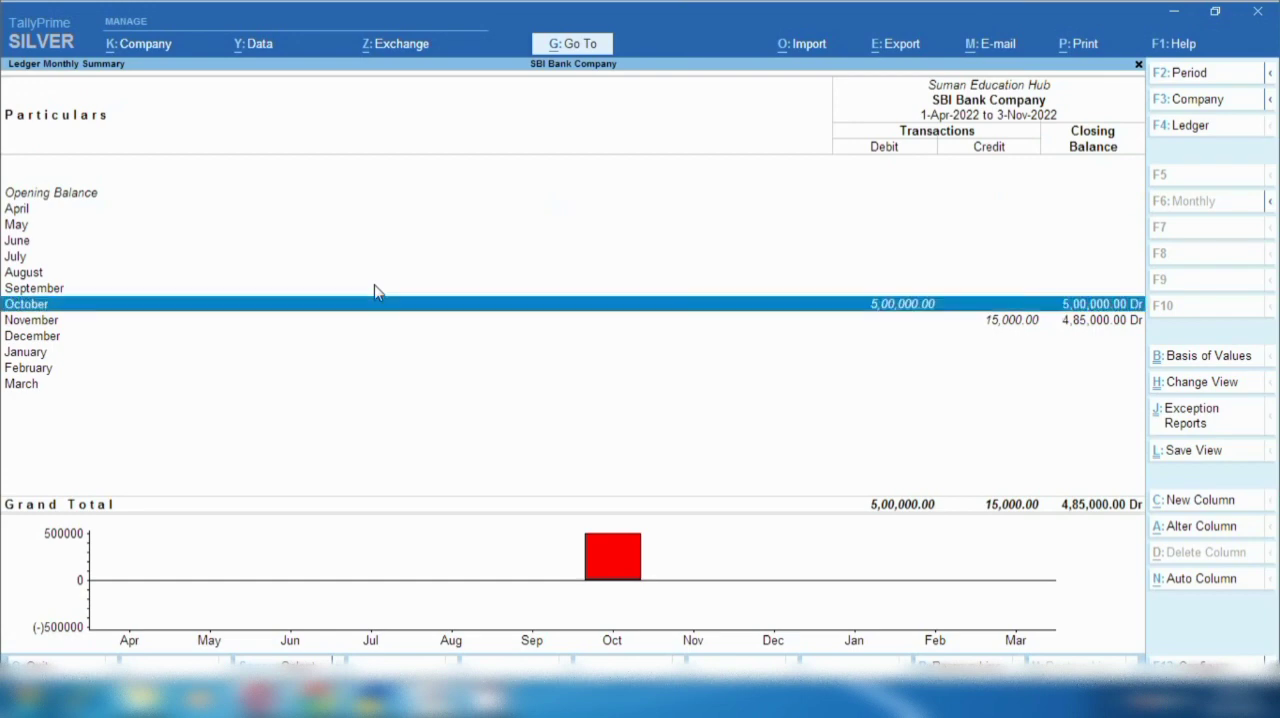
{"action": "key", "text": "Down"}
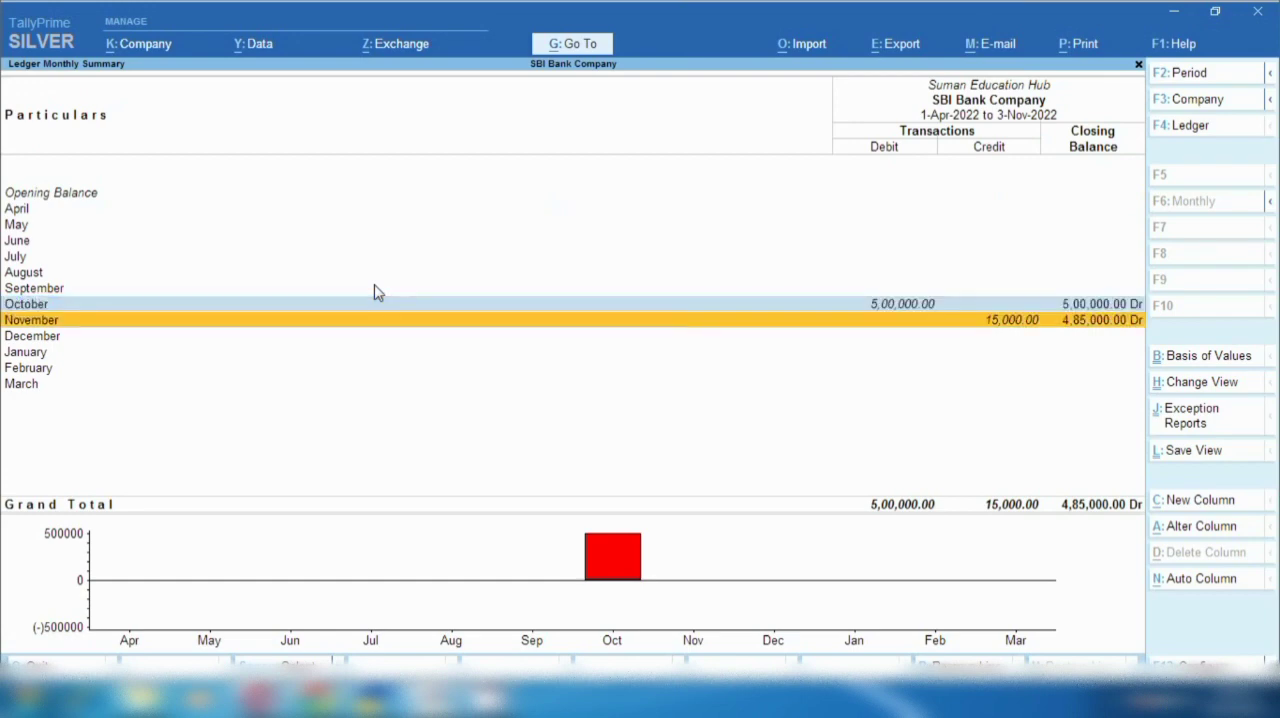
{"action": "key", "text": "Return"}
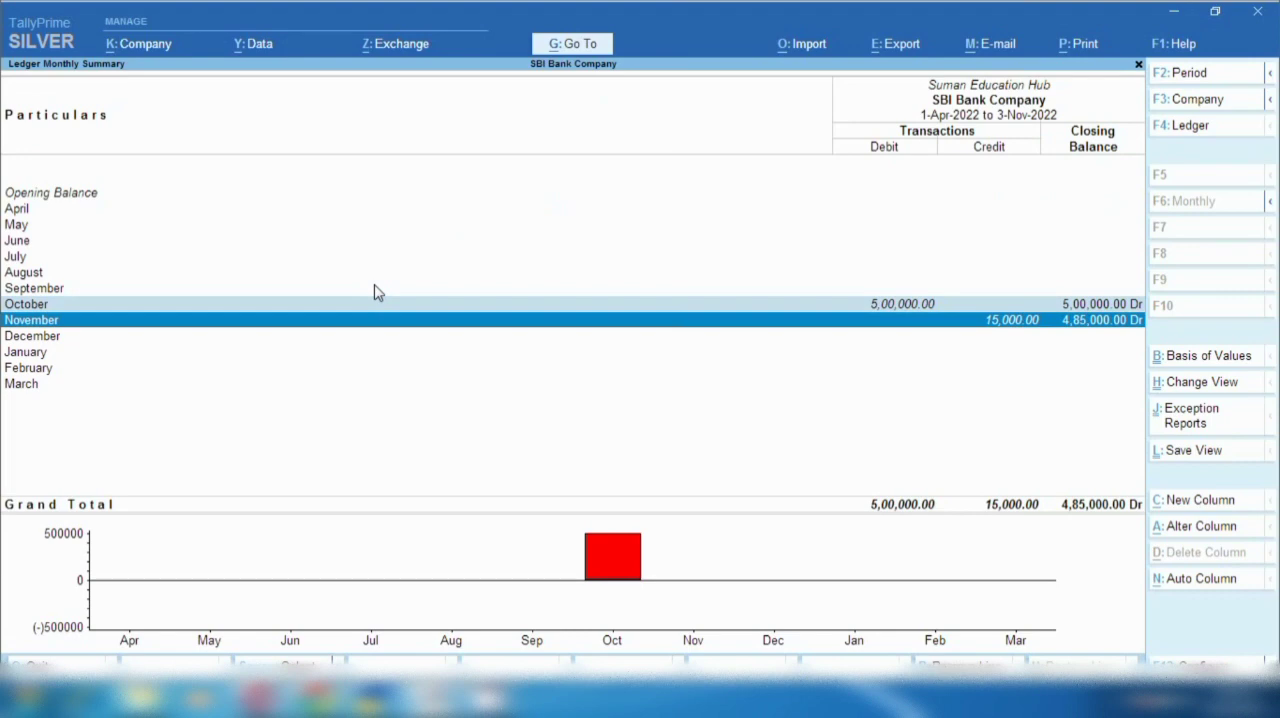
- Show the Suman Education Hub ledger vouchers for 1-Apr-2022 to 3-Nov-2022 and examine the payment and receipt entries
{"action": "key", "text": "alt+F2"}
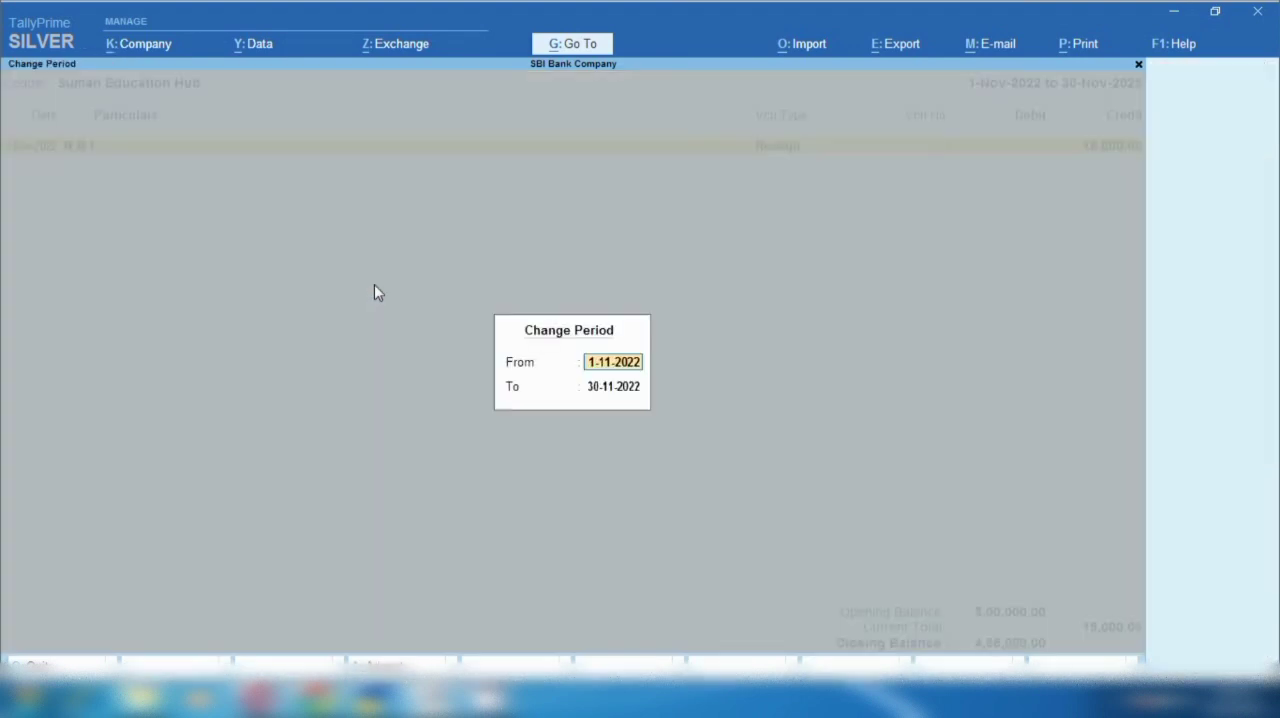
{"action": "key", "text": "BackSpace"}
{"action": "key", "text": "Return"}
{"action": "key", "text": "BackSpace"}
{"action": "key", "text": "Return"}
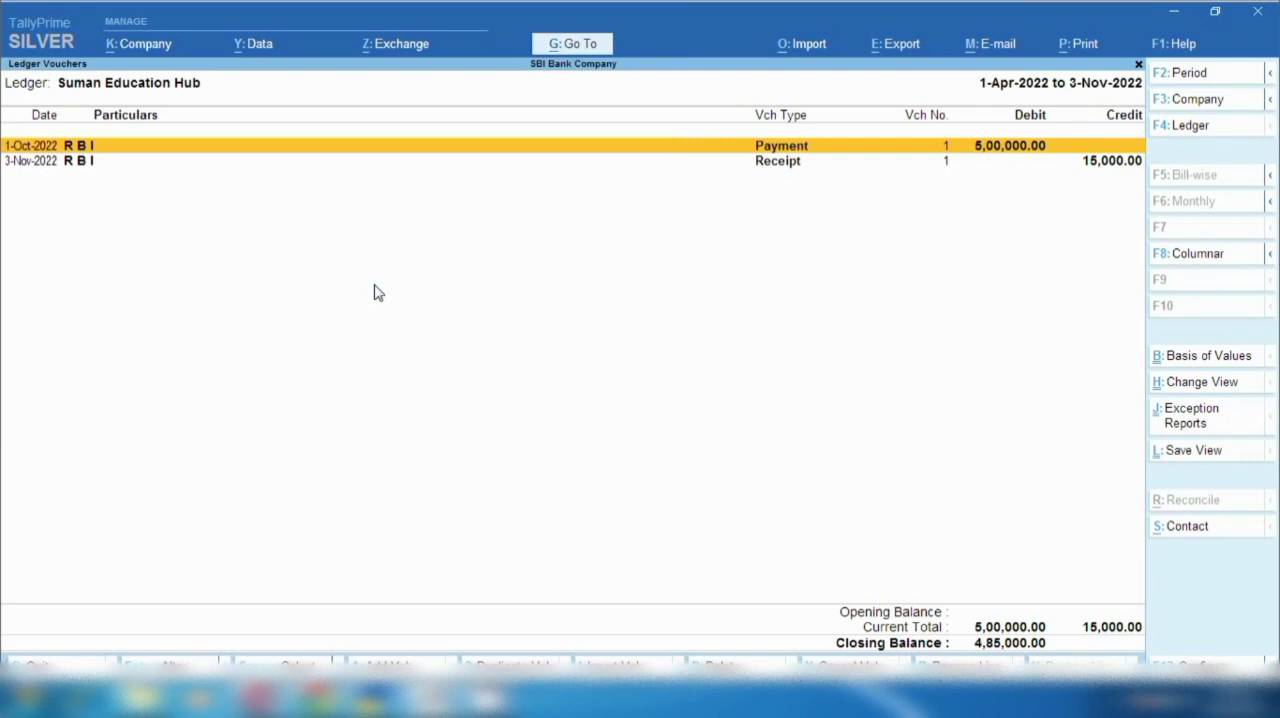
{"action": "key", "text": "space"}
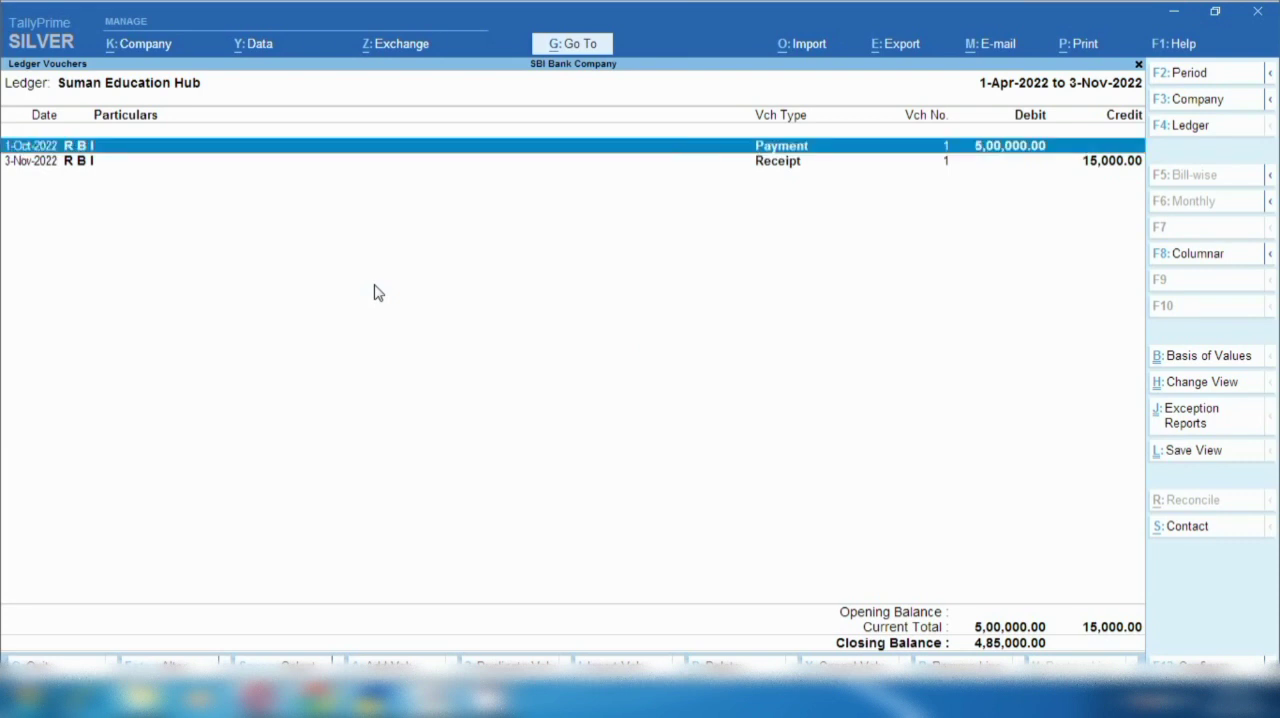
{"action": "key", "text": "Down"}
{"action": "key", "text": "space"}
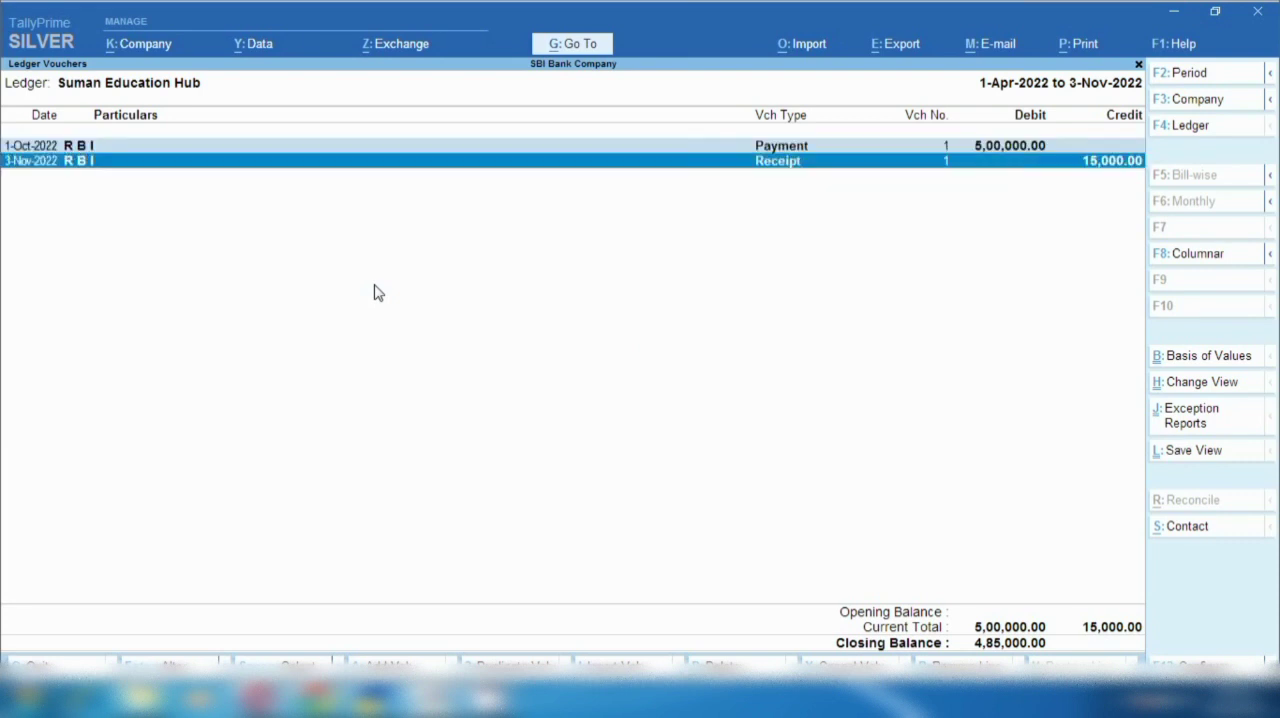
{"action": "key", "text": "ctrl+space"}
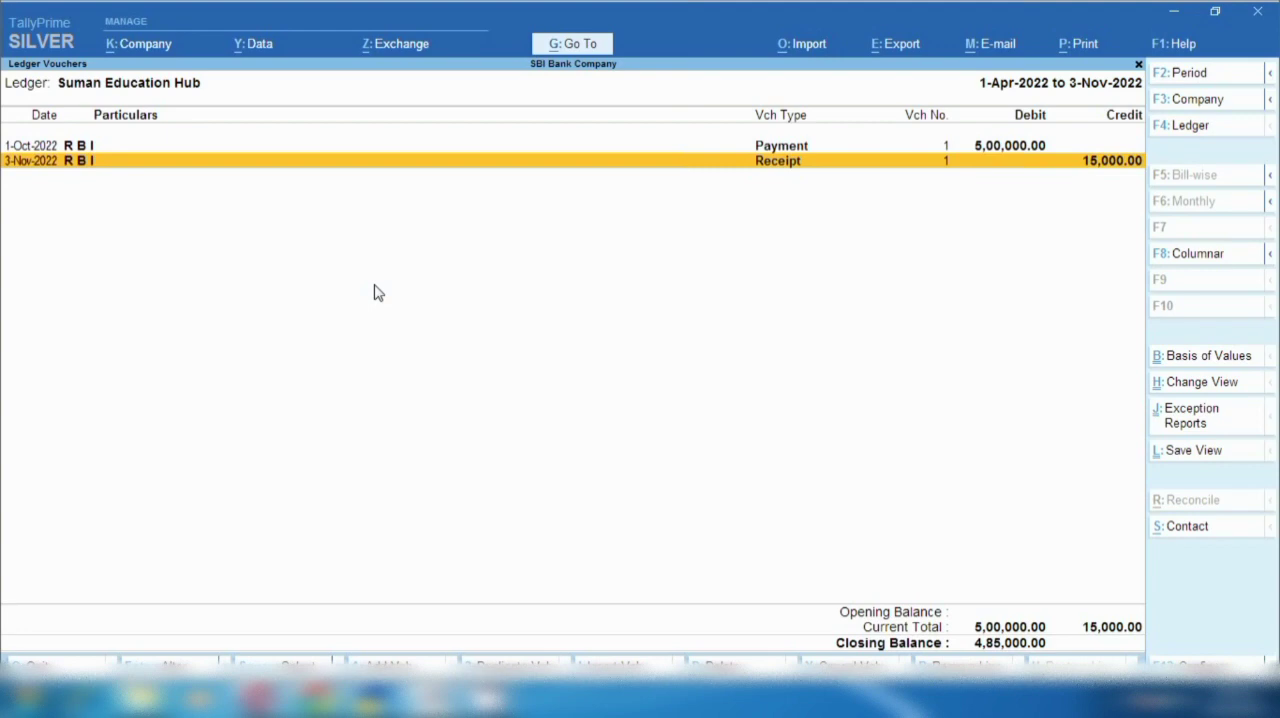
- Duplicate the 3-Nov-2022 receipt voucher and date the copy 4-Dec-2022, keeping Suman Education Hub as the first credit ledger
{"action": "key", "text": "Return"}
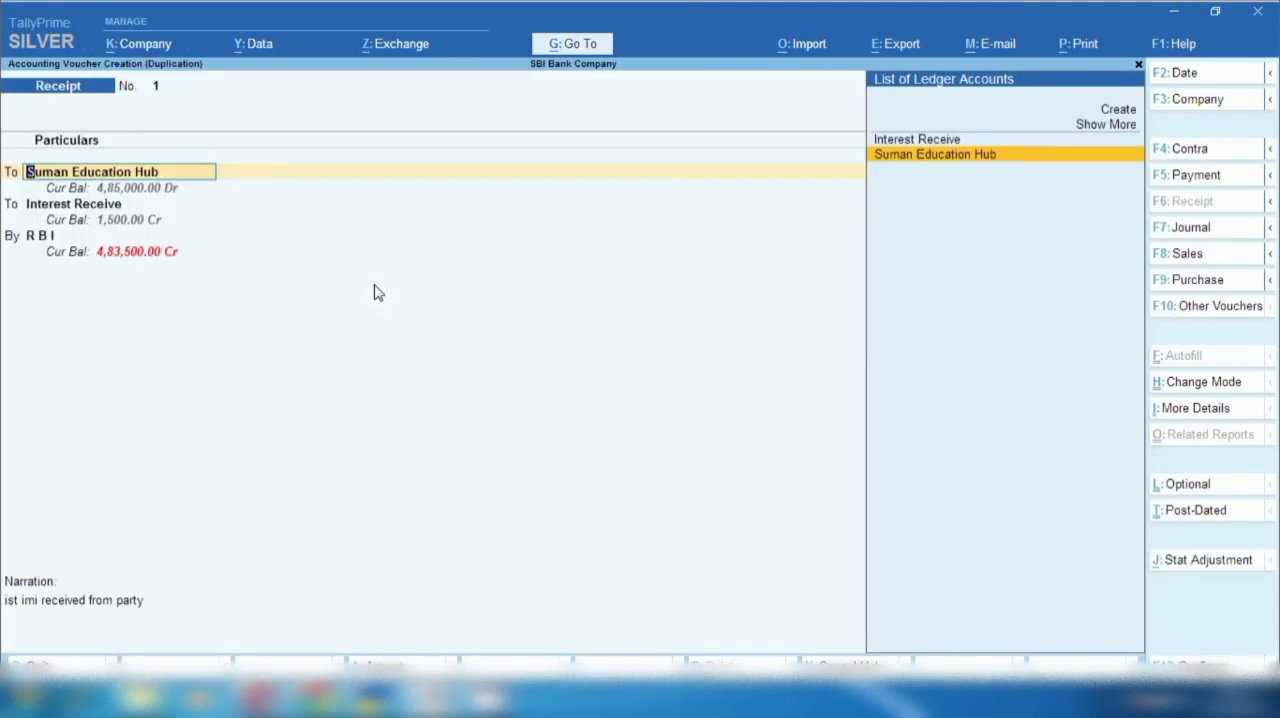
{"action": "key", "text": "F2"}
{"action": "type", "text": "4.12"}
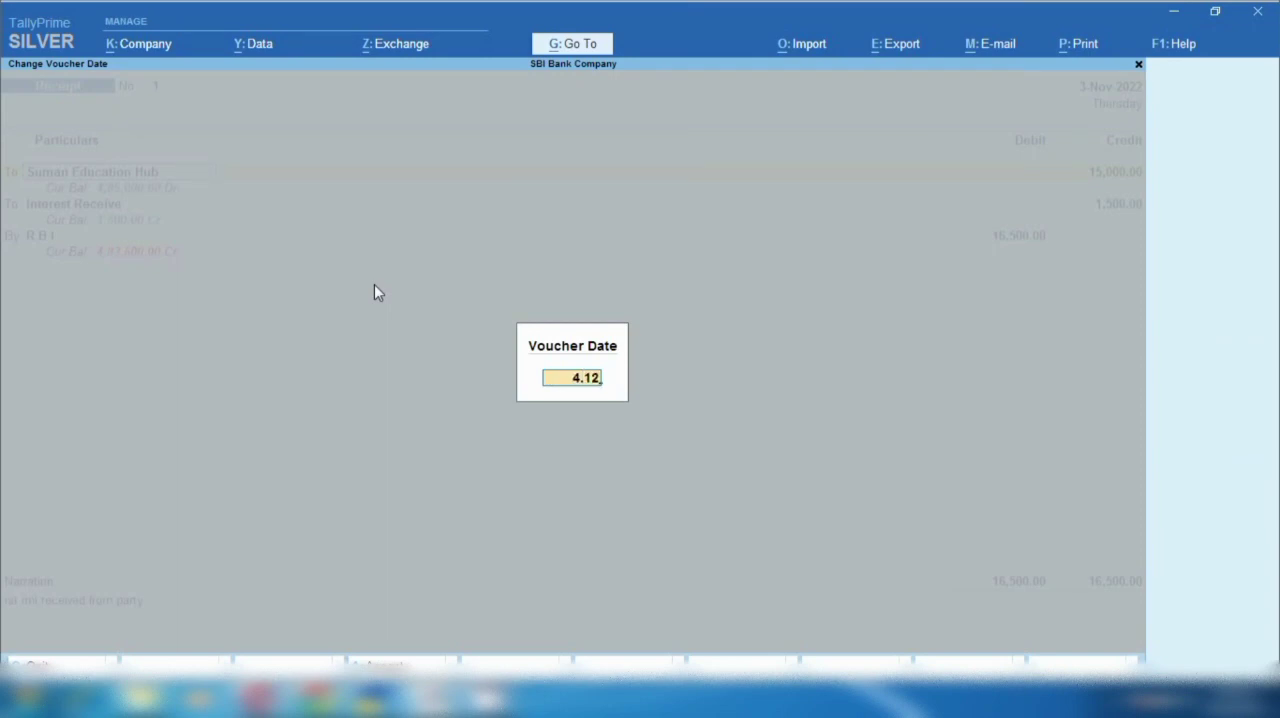
{"action": "key", "text": "Return"}
{"action": "key", "text": "Return"}
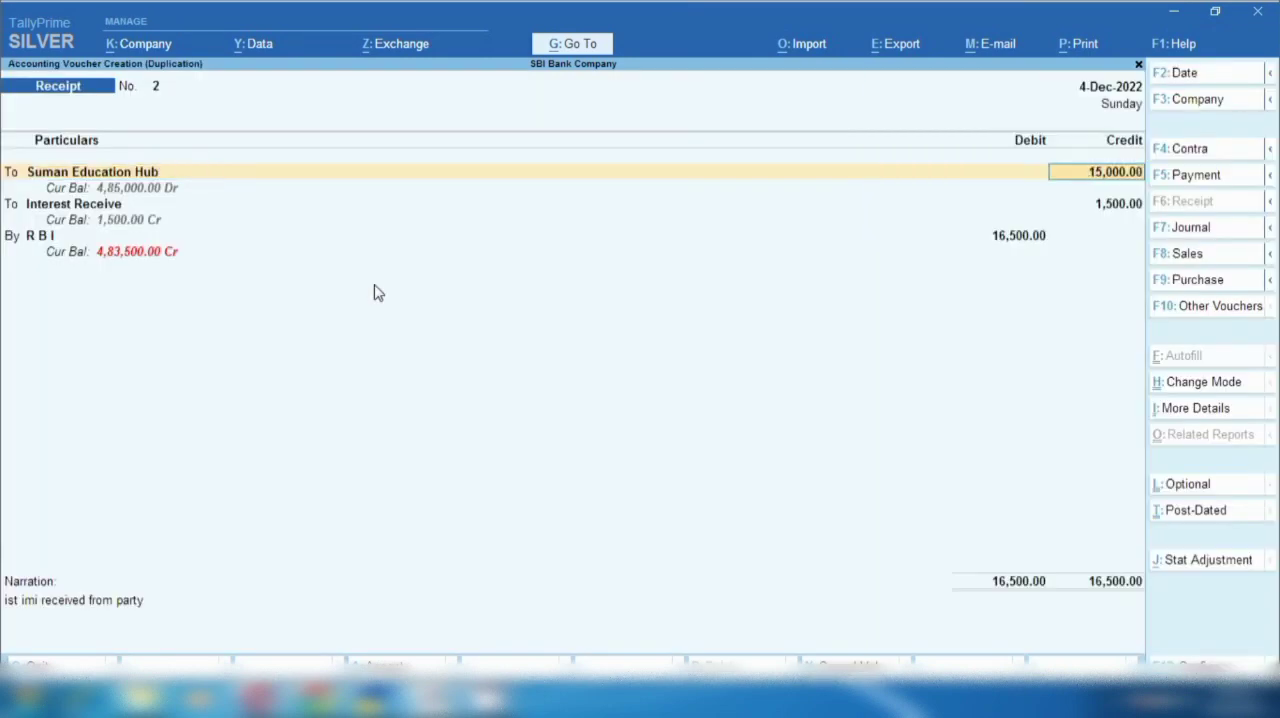
- Set the 4-Dec-2022 receipt's credit amounts to 16,000 for Suman Education Hub and 1,600 for Interest Receive
{"action": "type", "text": "16,000"}
{"action": "key", "text": "Return"}
{"action": "key", "text": "Return"}
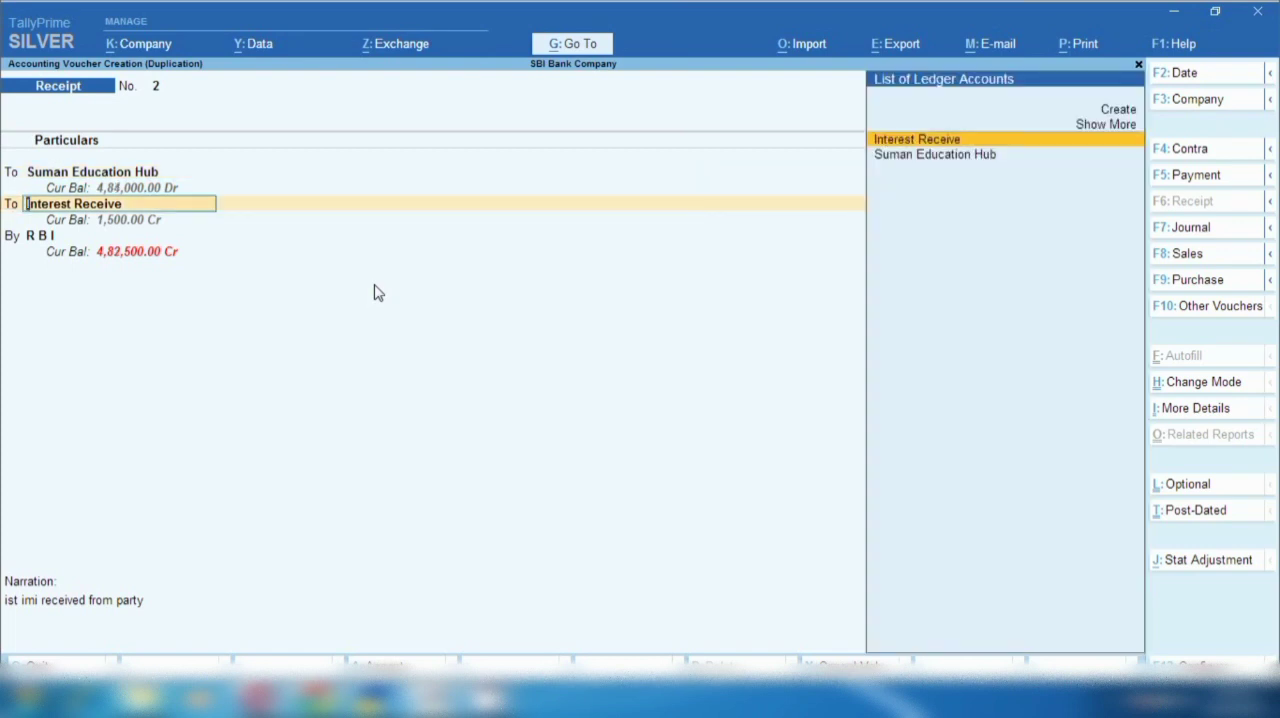
{"action": "key", "text": "Return"}
{"action": "type", "text": "1,600"}
{"action": "key", "text": "Return"}
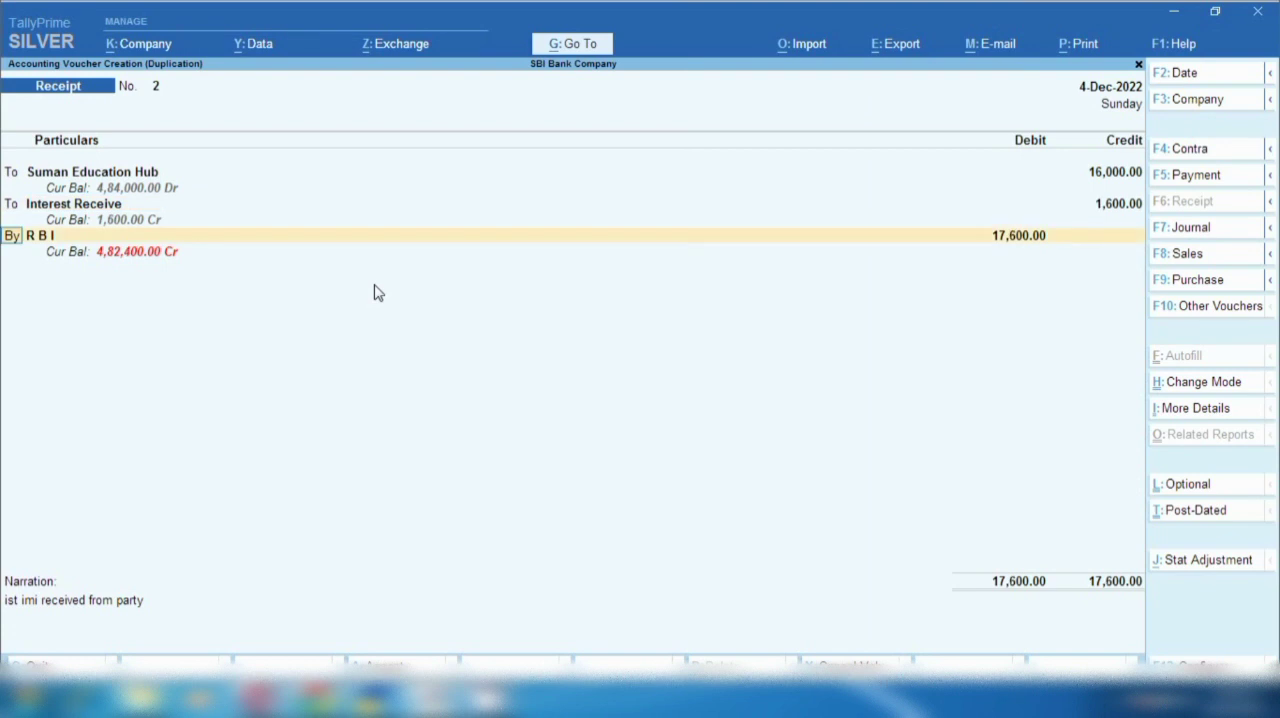
- Replace the receipt's narration with "2 nd imi" and save the duplicated voucher
{"action": "left_click", "coordinate": [76, 640]}
{"action": "type", "text": "2 nd imi"}
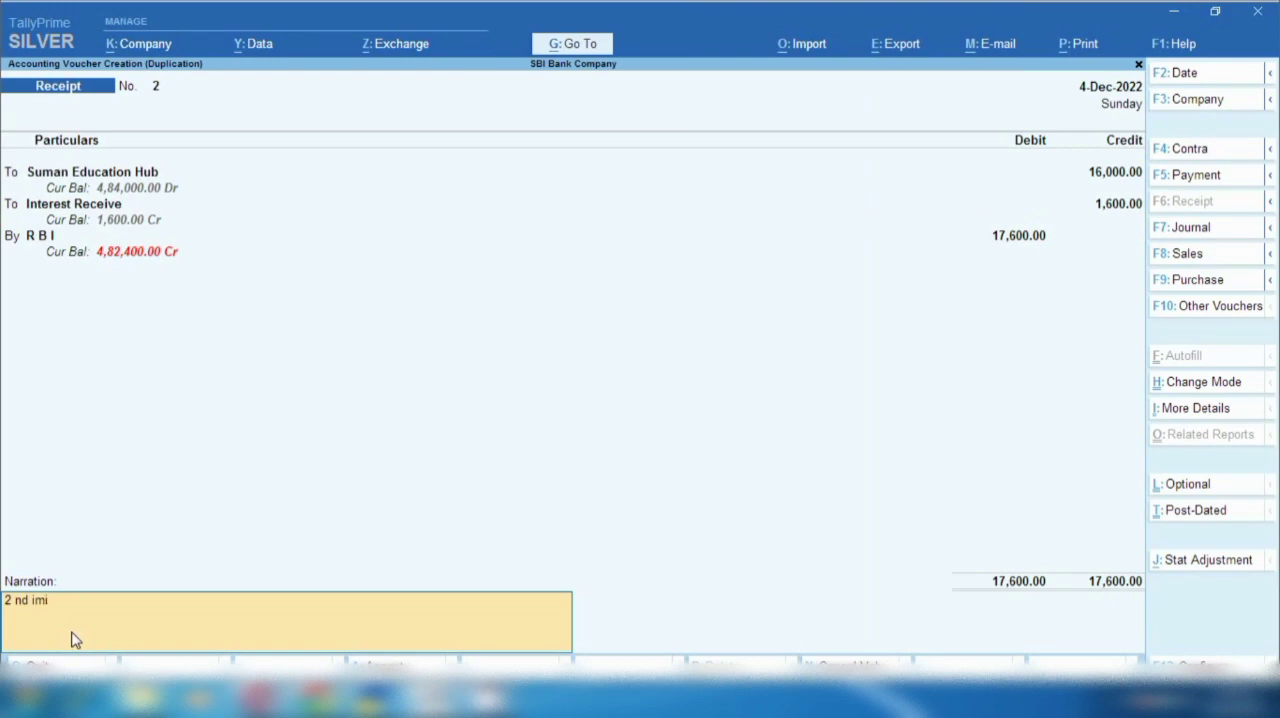
{"action": "key", "text": "Return"}
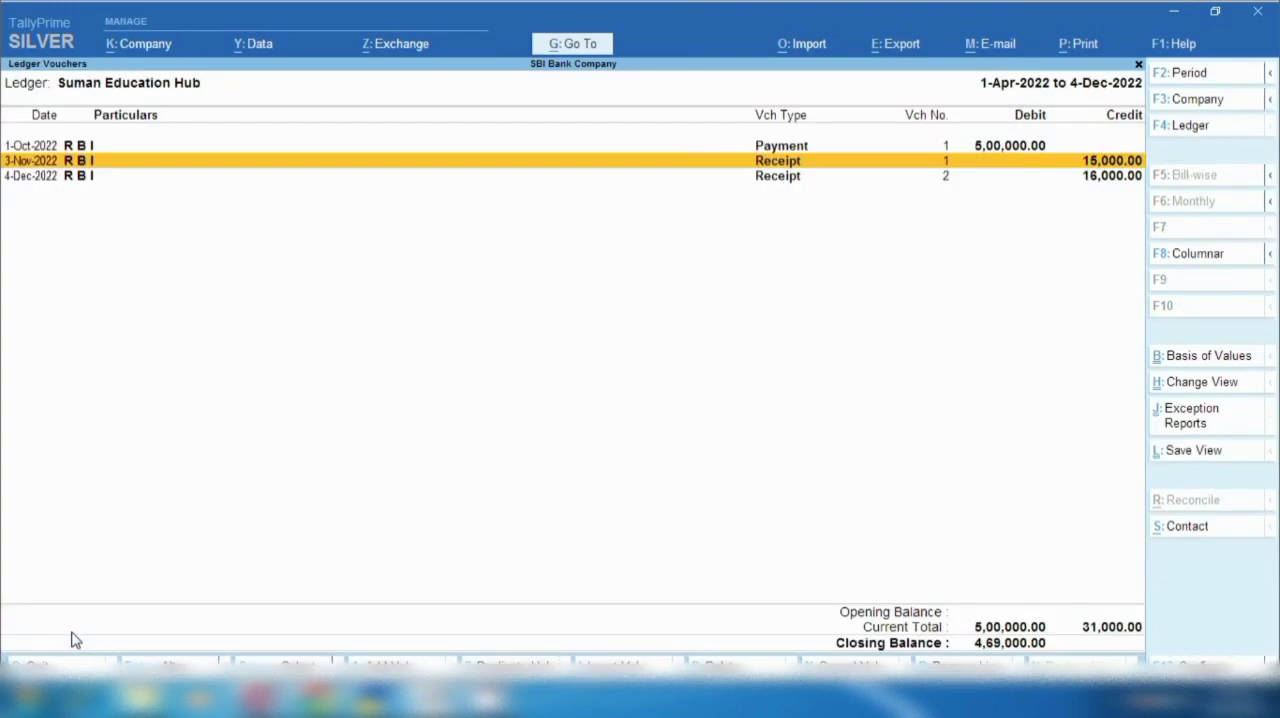
- Mark the October payment and the November and December receipts in Suman Education Hub's ledger vouchers to examine them against the closing balance
{"action": "key", "text": "Up"}
{"action": "key", "text": "space"}
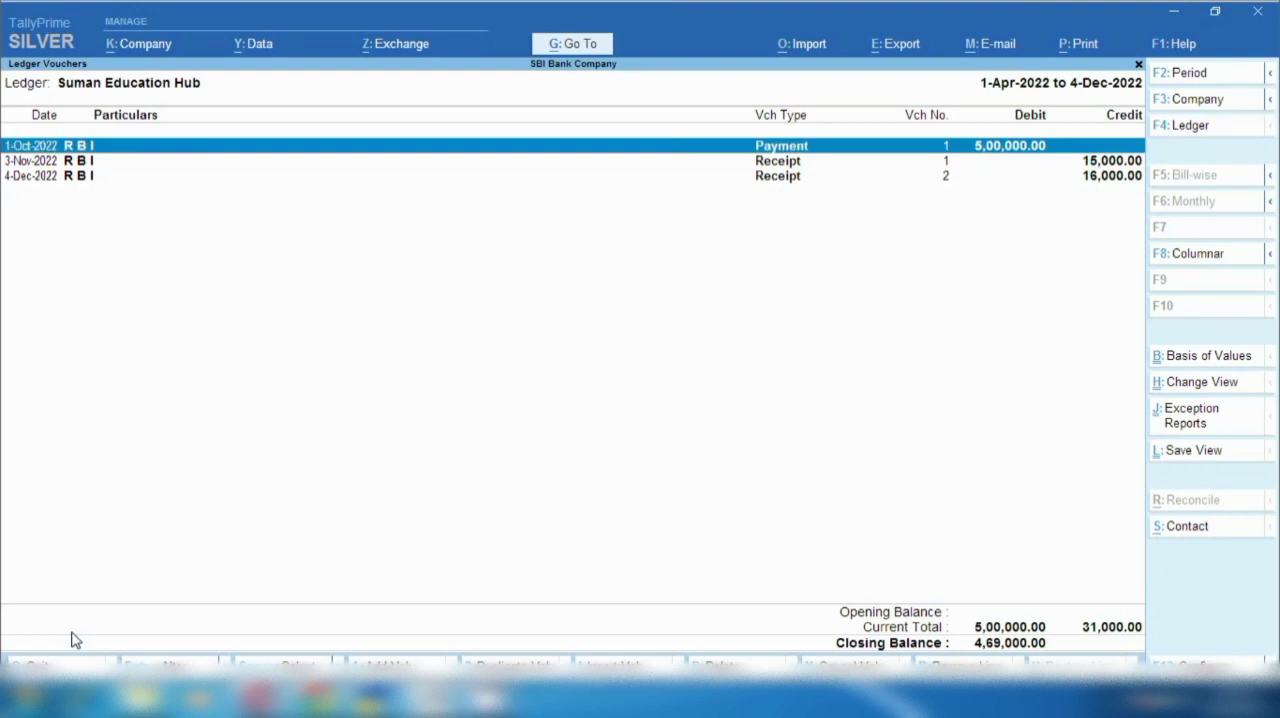
{"action": "key", "text": "Down"}
{"action": "key", "text": "space"}
{"action": "key", "text": "Down"}
{"action": "key", "text": "space"}
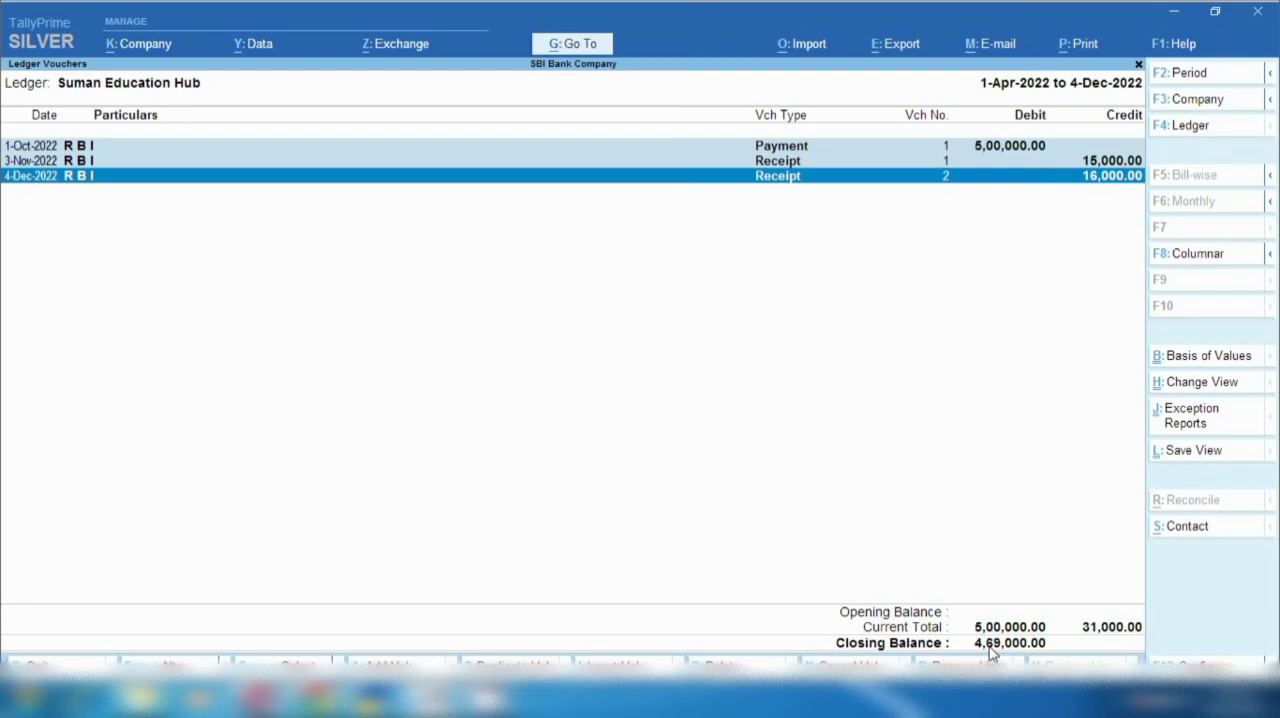
{"action": "key", "text": "Escape"}
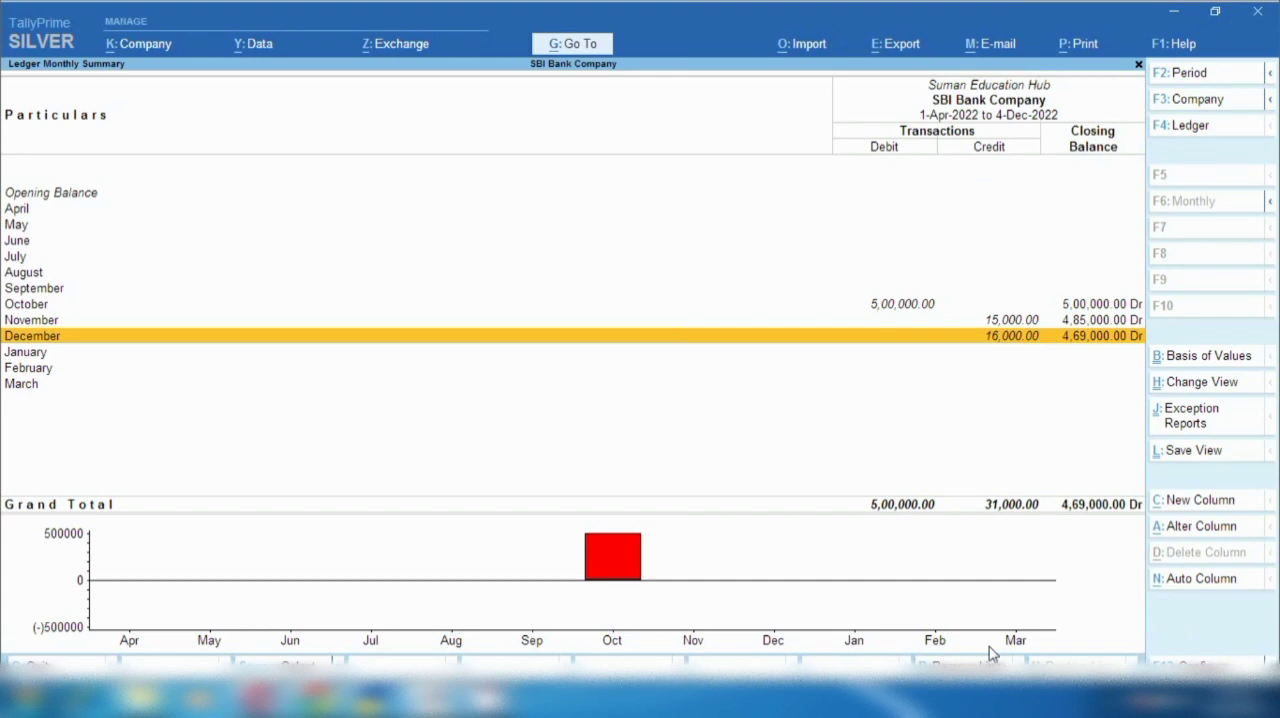
- Examine the R B I ledger's October, November and December entries through Bank Accounts under Current Assets
{"action": "key", "text": "Escape"}
{"action": "key", "text": "Escape"}
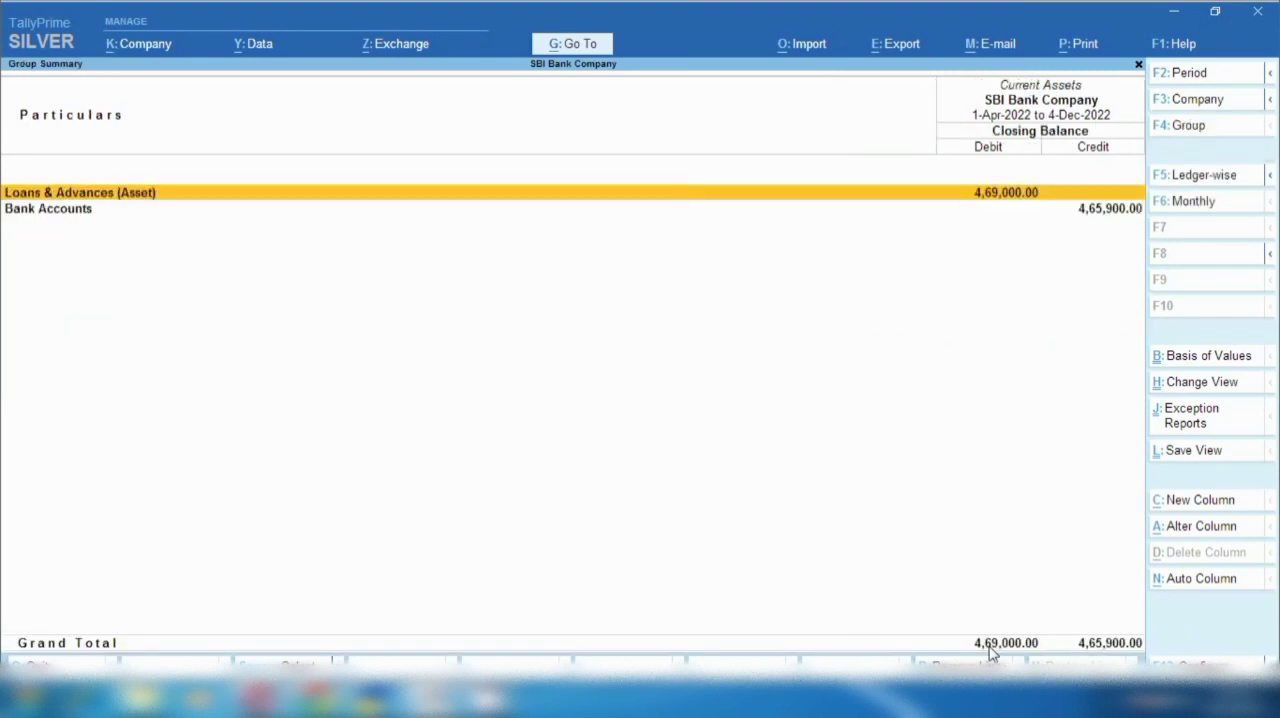
{"action": "key", "text": "Down"}
{"action": "key", "text": "Return"}
{"action": "key", "text": "Return"}
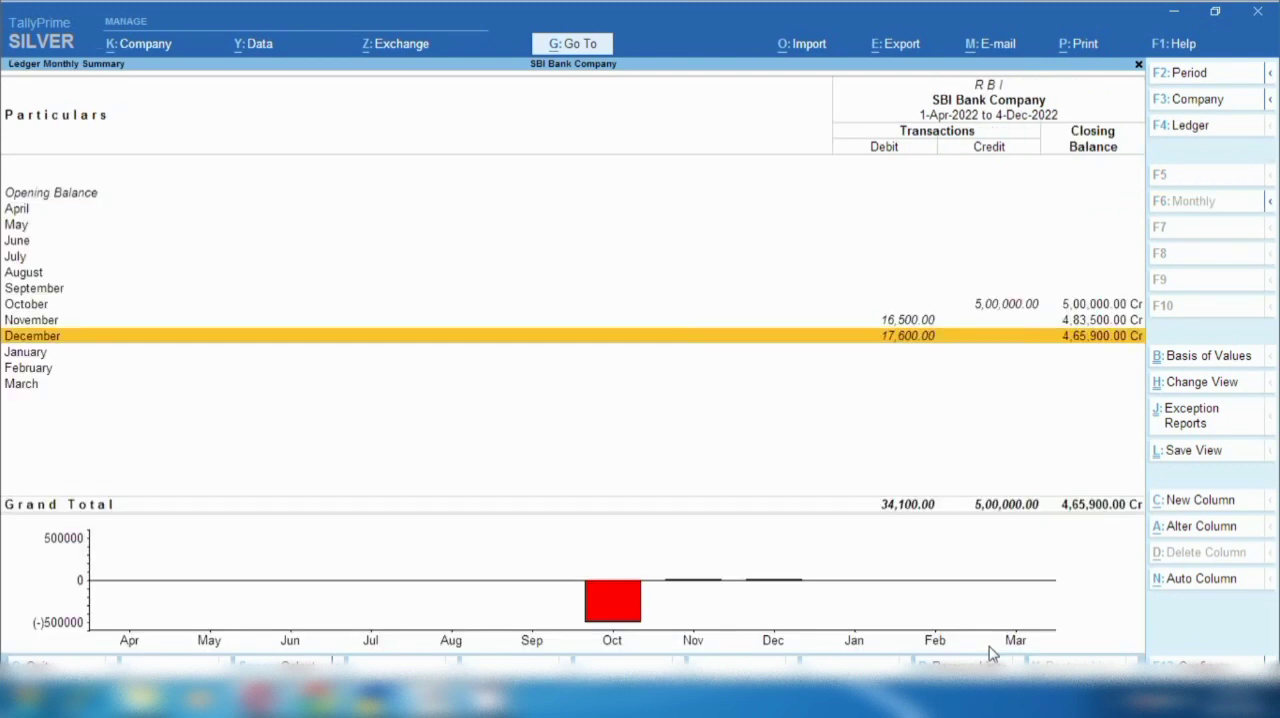
{"action": "key", "text": "Up"}
{"action": "key", "text": "Up"}
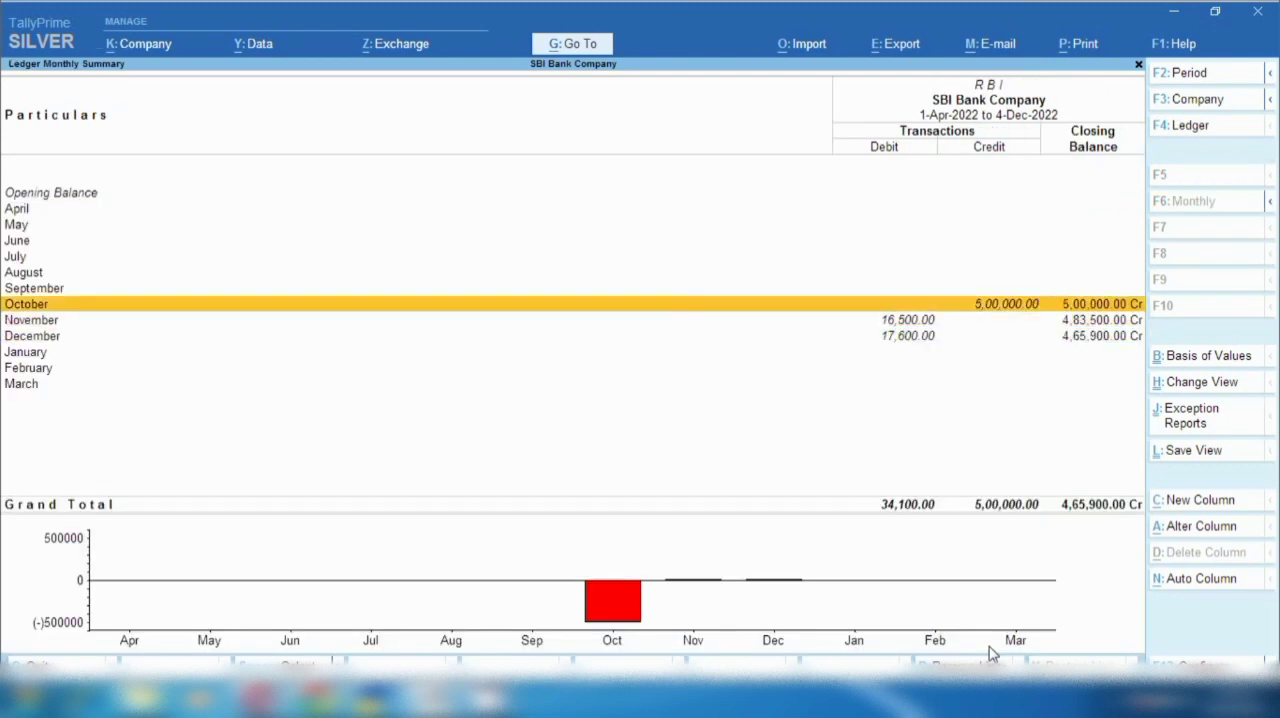
{"action": "key", "text": "Return"}
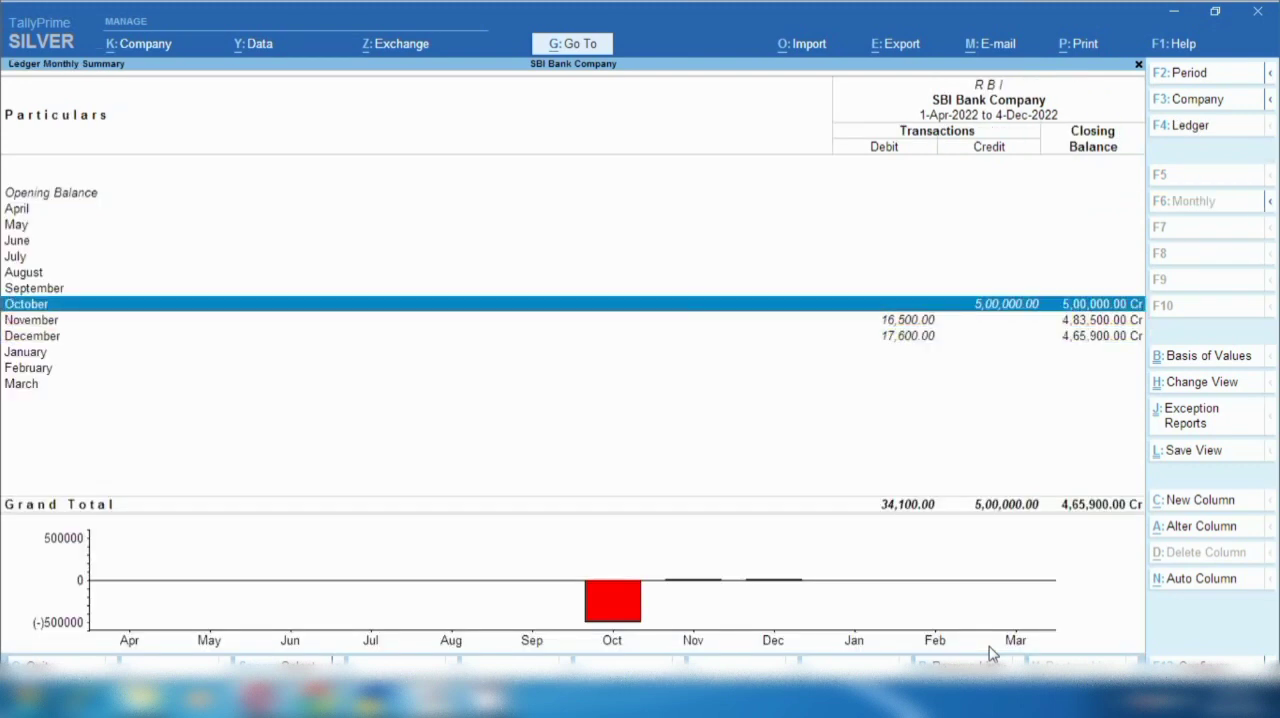
{"action": "key", "text": "Down"}
{"action": "key", "text": "Down"}
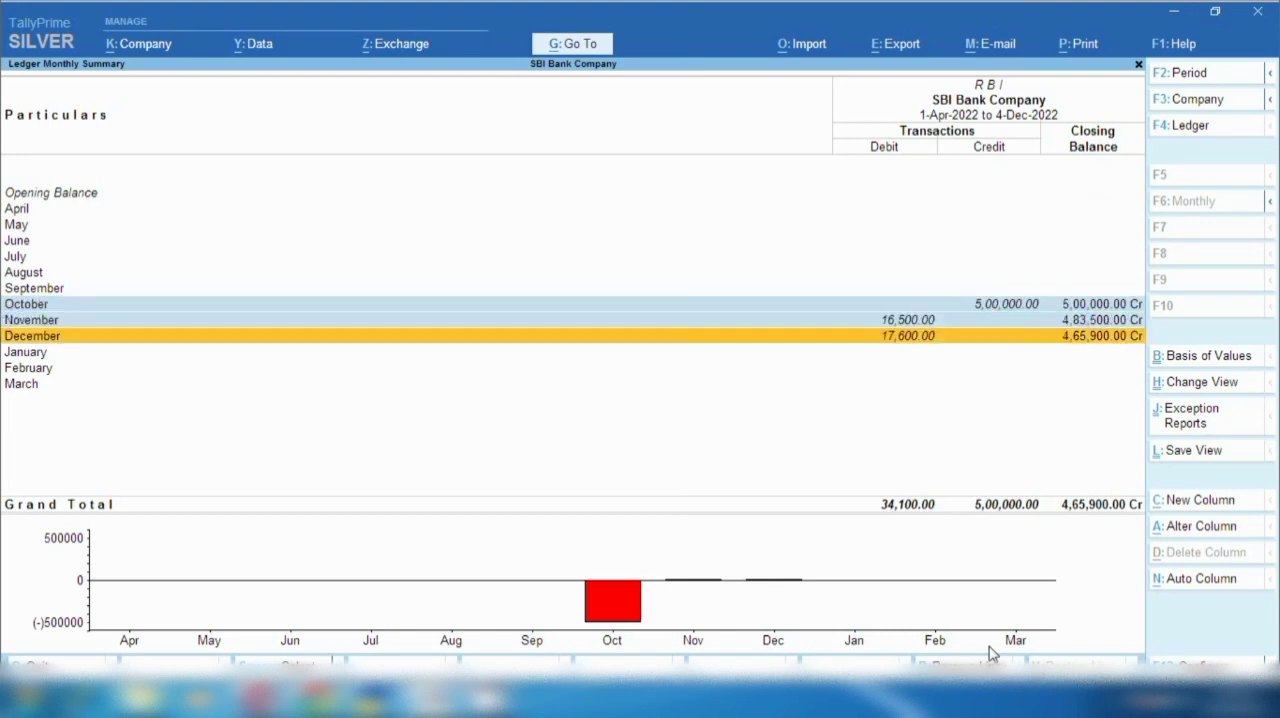
{"action": "key", "text": "Return"}
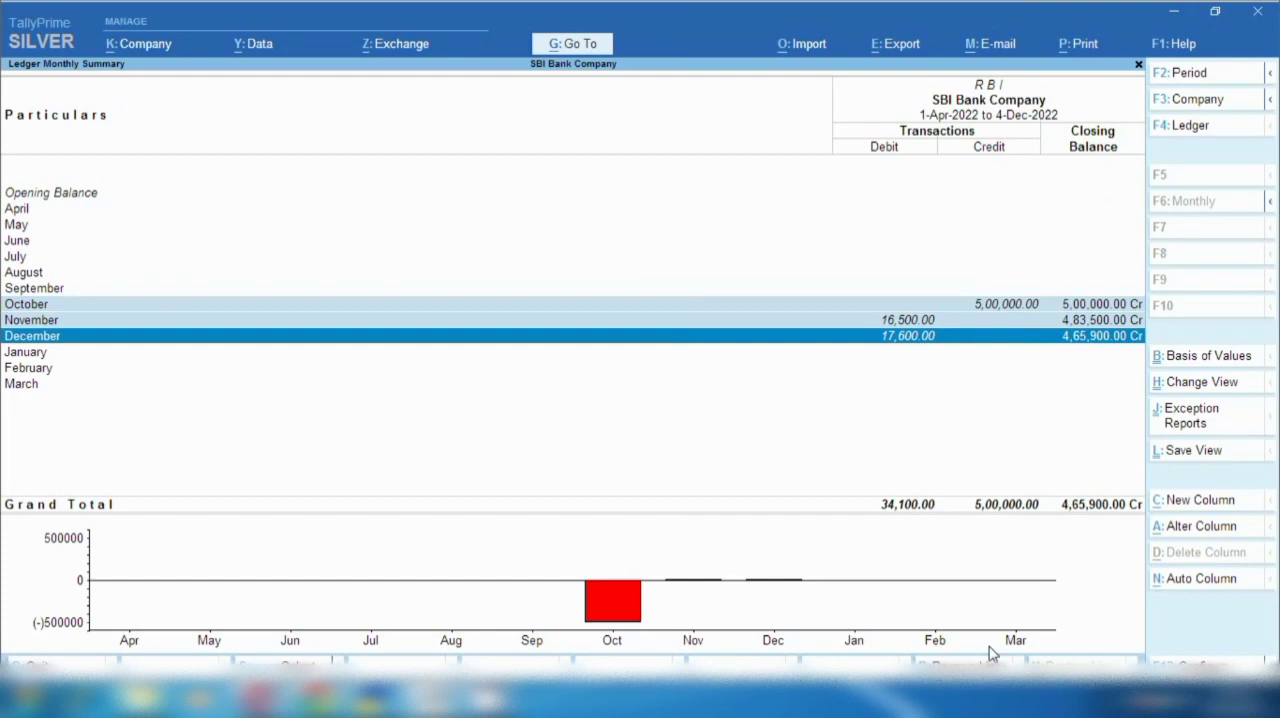
{"action": "key", "text": "Return"}
{"action": "key", "text": "Escape"}
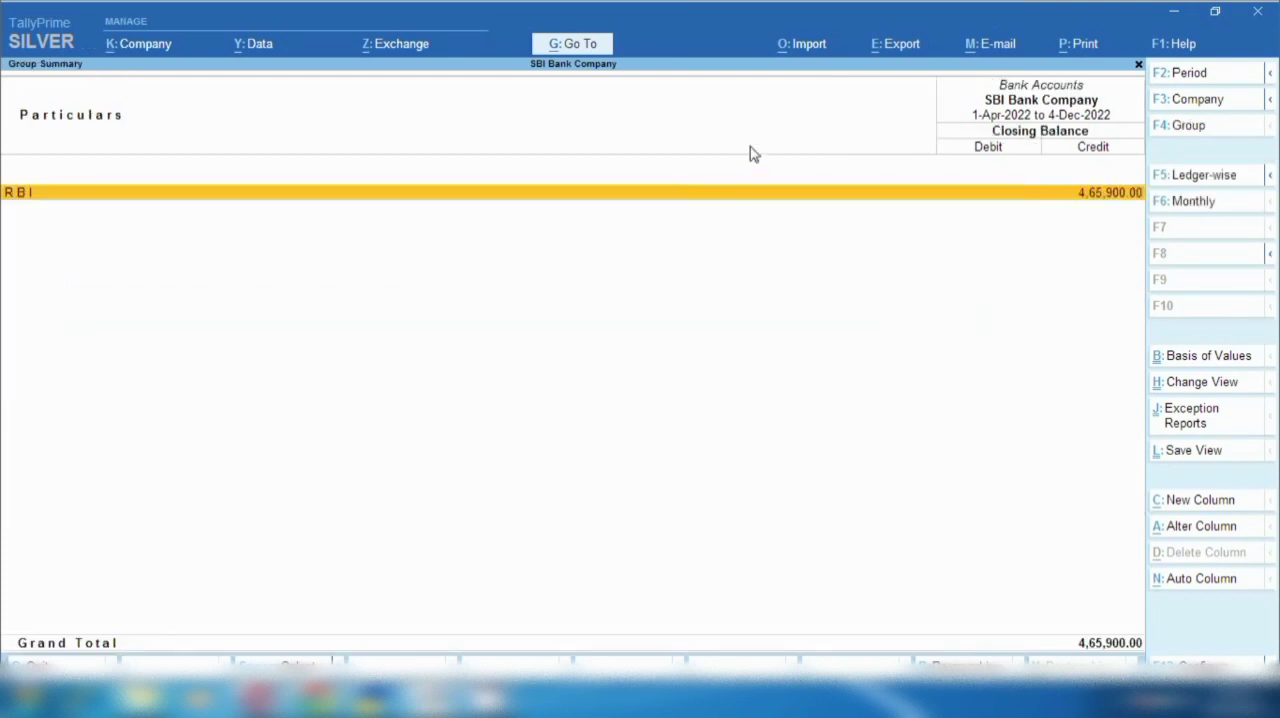
- Show the Interest Receive ledger vouchers for 1-Apr-2022 to 4-Dec-2022 from the ledger reports
{"action": "left_click", "coordinate": [586, 52]}
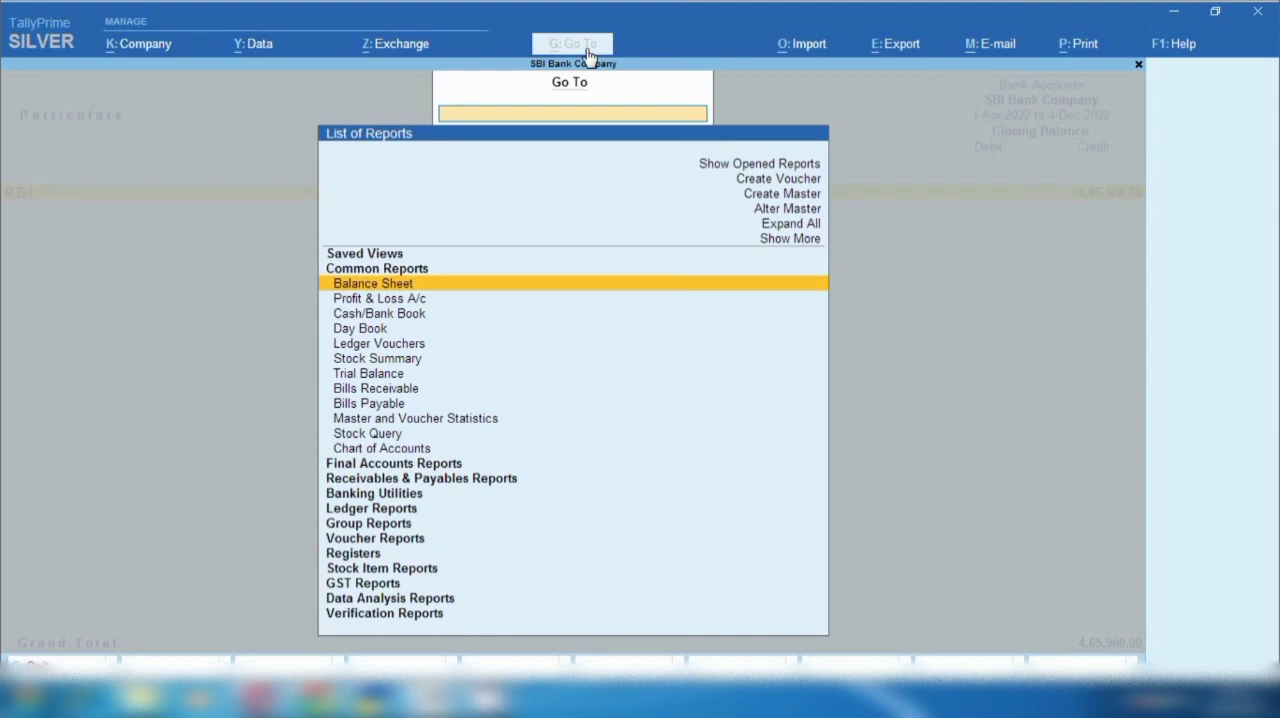
{"action": "key", "text": "Down"}
{"action": "key", "text": "Down"}
{"action": "key", "text": "Down"}
{"action": "key", "text": "Down"}
{"action": "key", "text": "Down"}
{"action": "key", "text": "Down"}
{"action": "key", "text": "Down"}
{"action": "key", "text": "Down"}
{"action": "key", "text": "Down"}
{"action": "key", "text": "Down"}
{"action": "key", "text": "Down"}
{"action": "key", "text": "Down"}
{"action": "key", "text": "Down"}
{"action": "key", "text": "Down"}
{"action": "key", "text": "Down"}
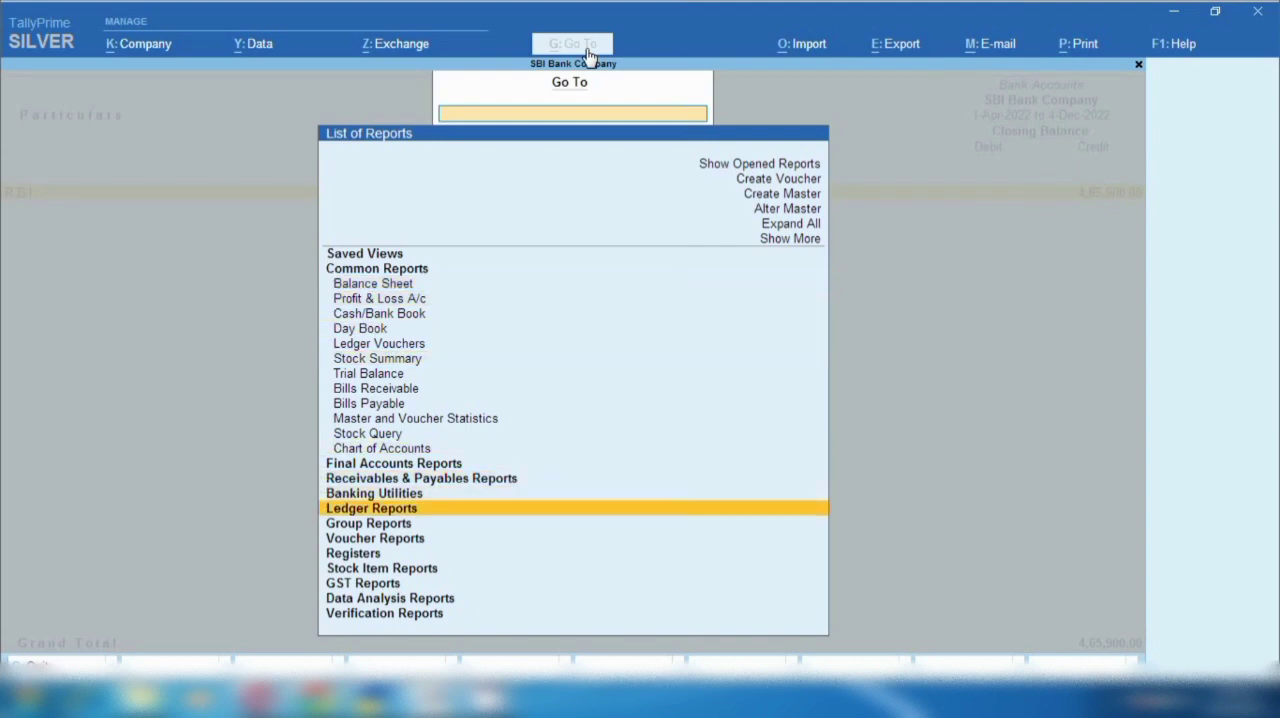
{"action": "key", "text": "Return"}
{"action": "key", "text": "Return"}
{"action": "key", "text": "Down"}
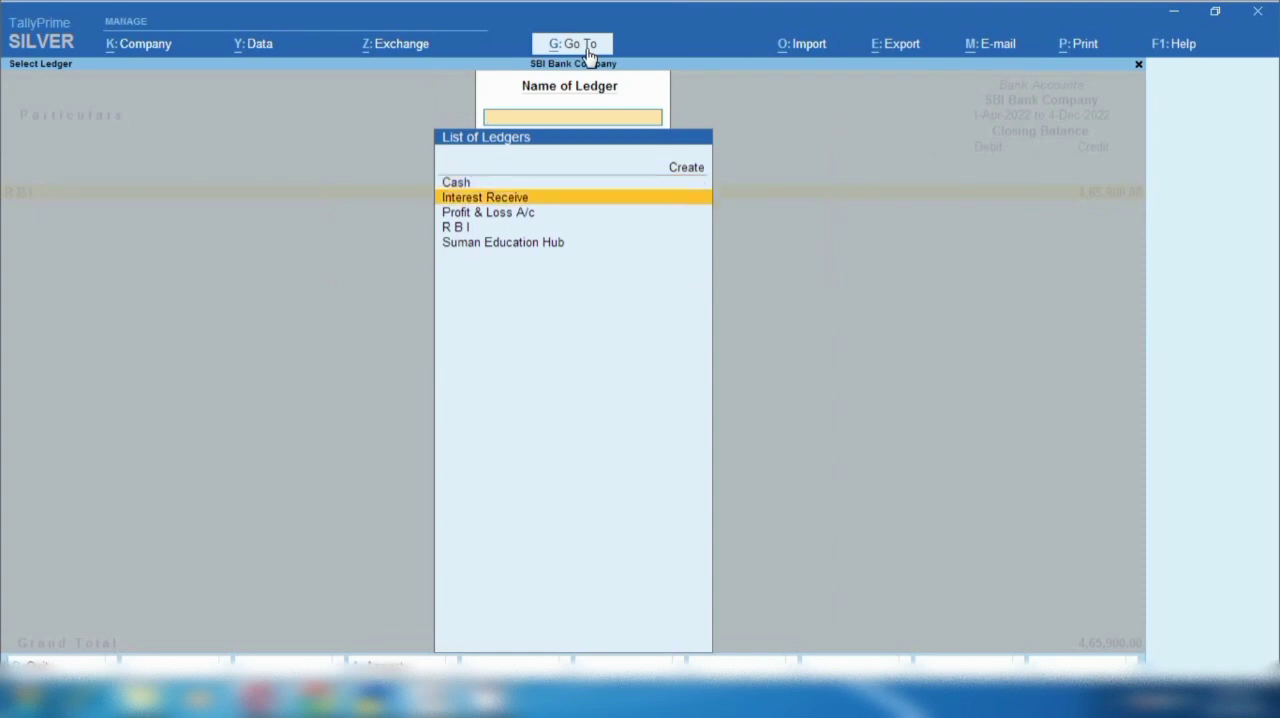
{"action": "key", "text": "Return"}
{"action": "key", "text": "F2"}
{"action": "key", "text": "Return"}
{"action": "key", "text": "Return"}
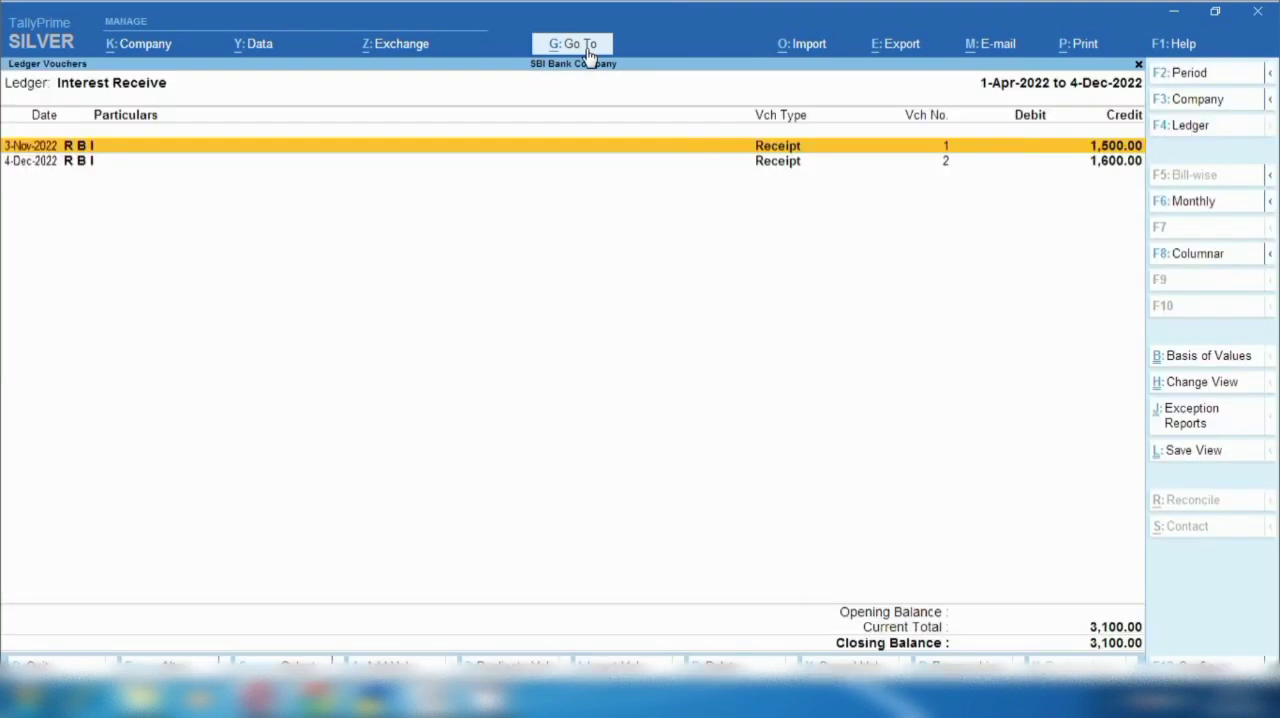
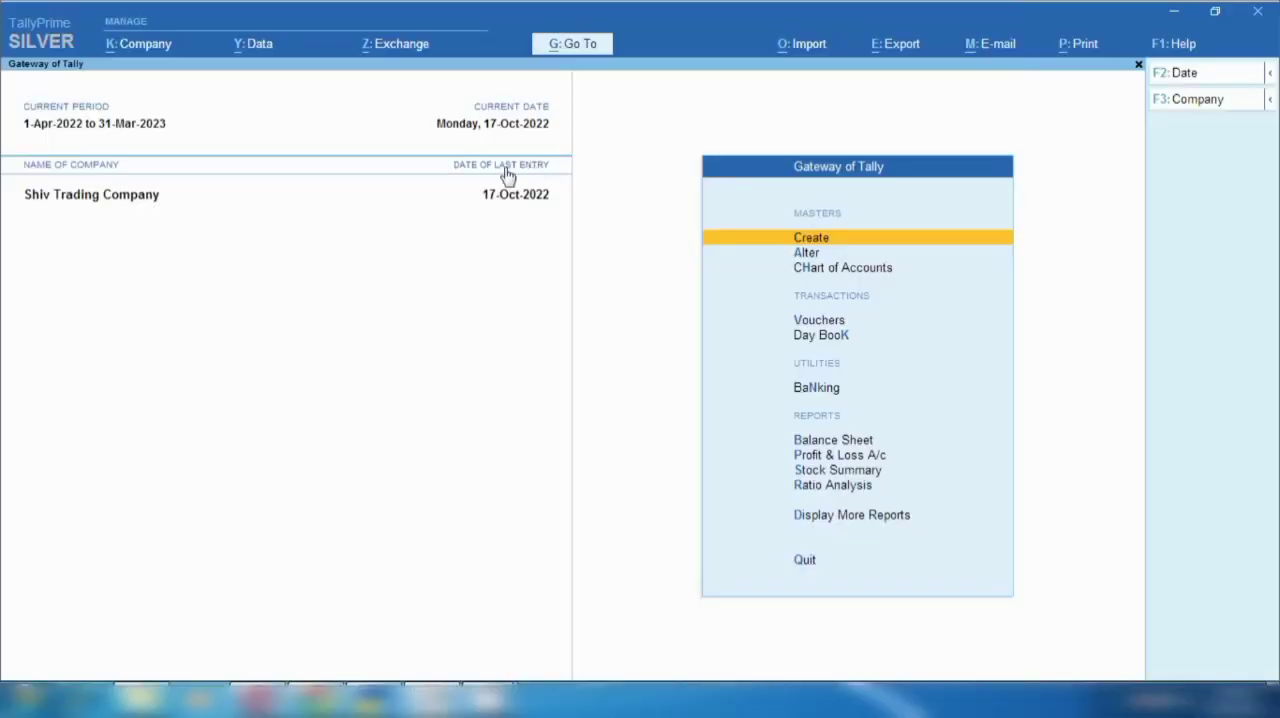
- Start a new ledger named "Gift Company" and place it under Sundry Creditors
{"action": "left_click", "coordinate": [811, 239]}
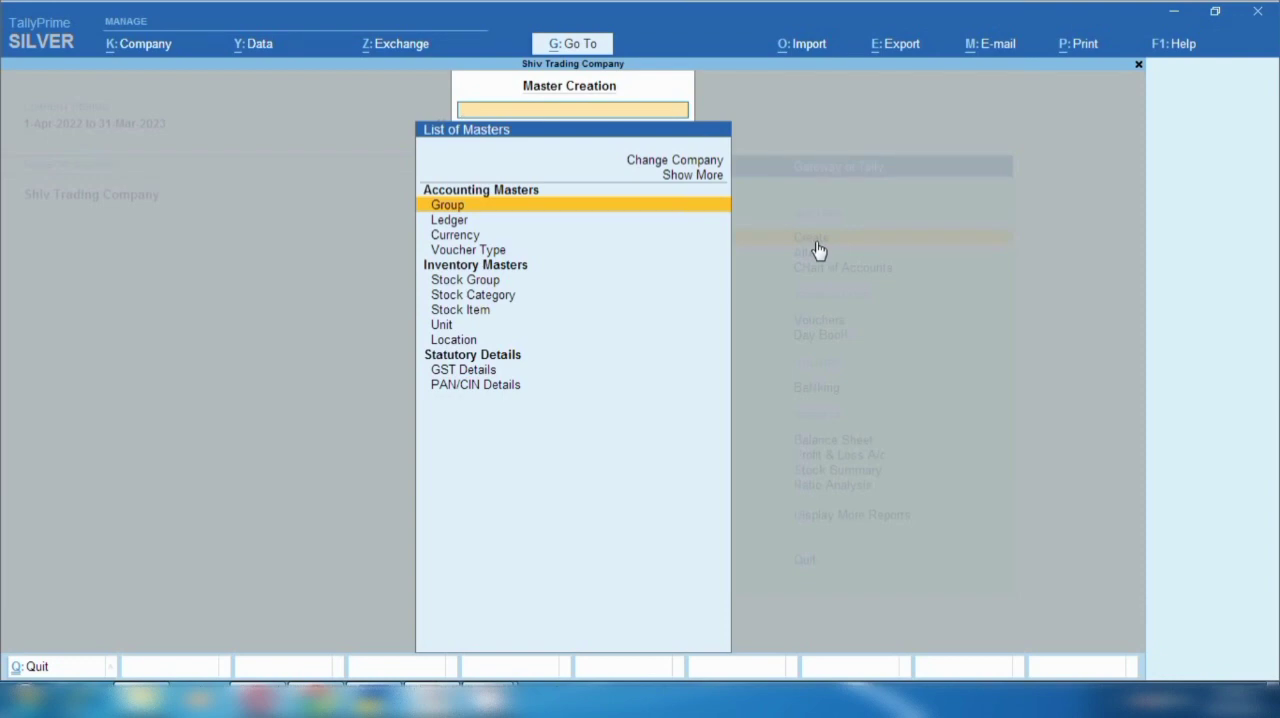
{"action": "key", "text": "Down"}
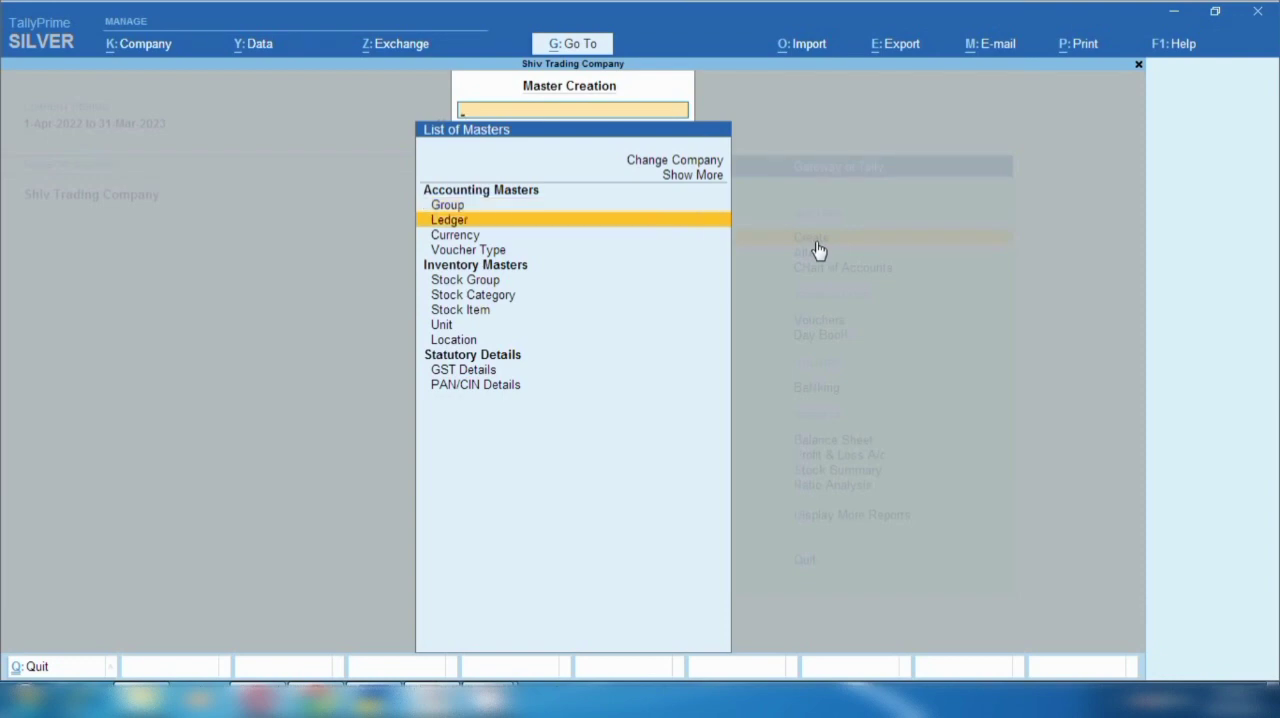
{"action": "key", "text": "Return"}
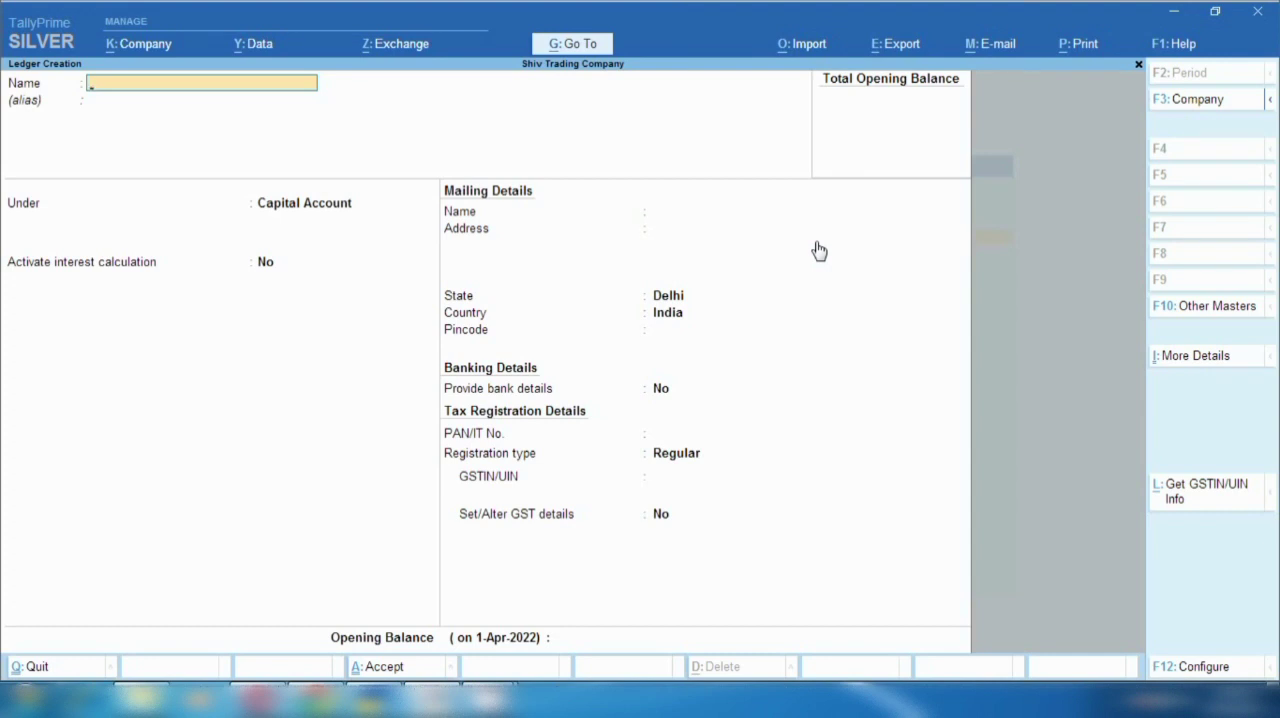
{"action": "type", "text": "Gift Company"}
{"action": "key", "text": "Return"}
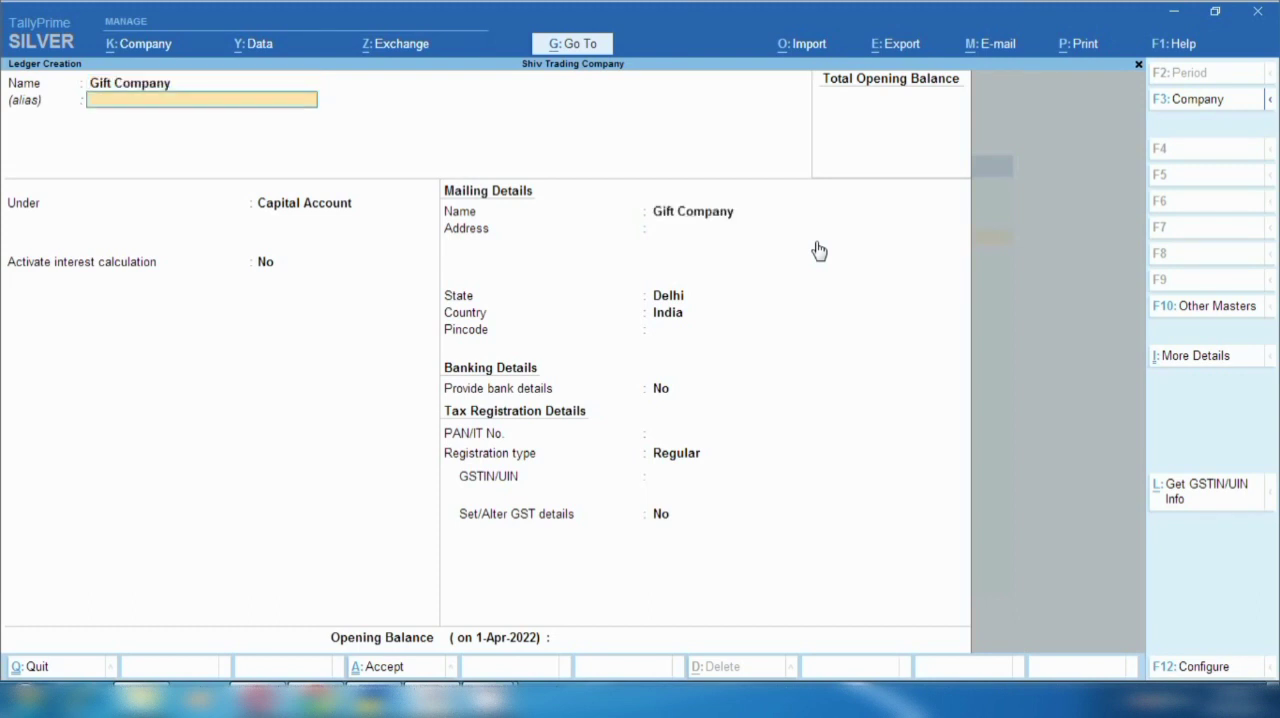
{"action": "key", "text": "Return"}
{"action": "type", "text": "Sun"}
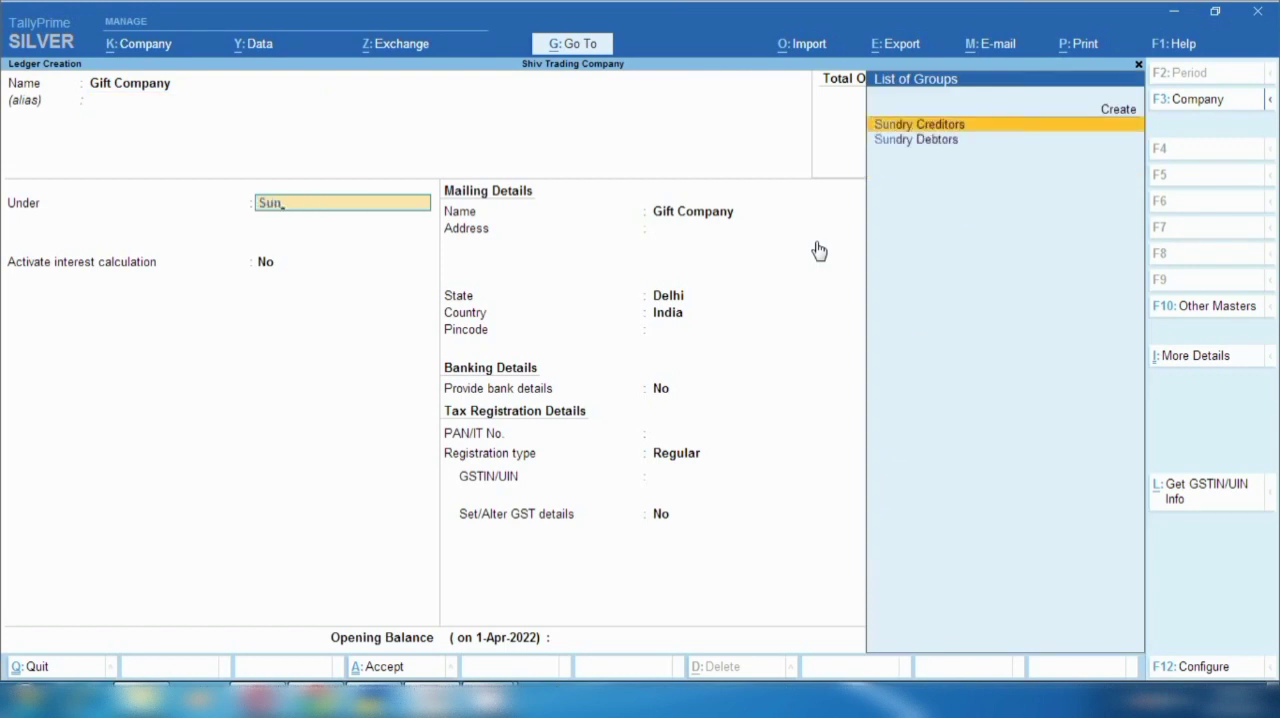
{"action": "key", "text": "Return"}
{"action": "key", "text": "Return"}
{"action": "key", "text": "Return"}
- Keep Gift Company's default bill-by-bill, mailing, banking and tax registration details, leaving the GSTIN blank, and save the ledger
{"action": "key", "text": "Return"}
{"action": "key", "text": "Return"}
{"action": "key", "text": "Return"}
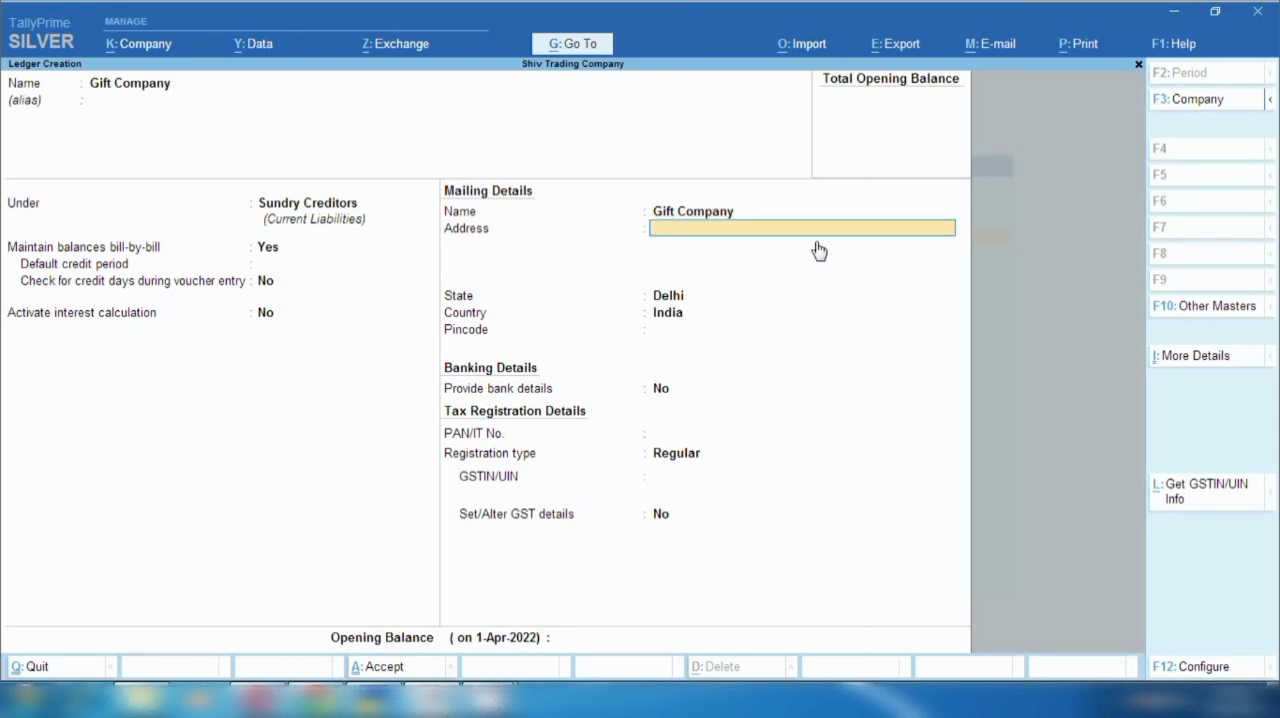
{"action": "key", "text": "Return"}
{"action": "key", "text": "Return"}
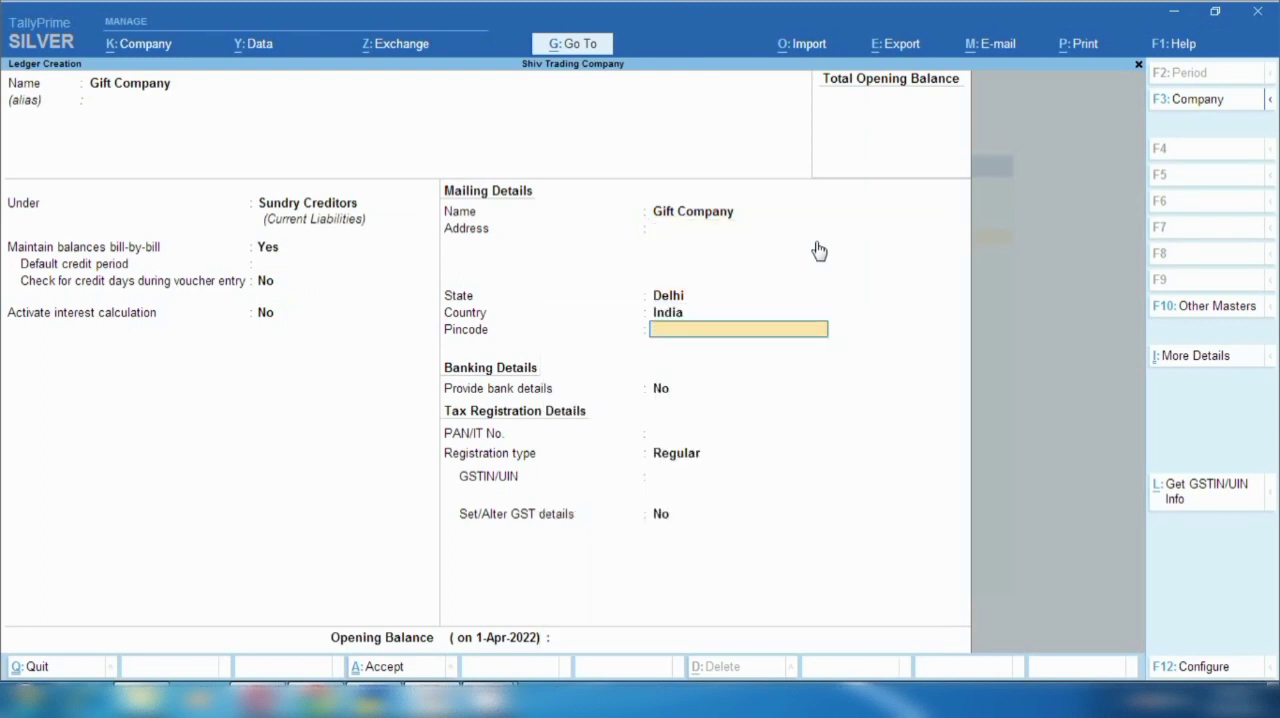
{"action": "key", "text": "Return"}
{"action": "key", "text": "Return"}
{"action": "key", "text": "Return"}
{"action": "key", "text": "Return"}
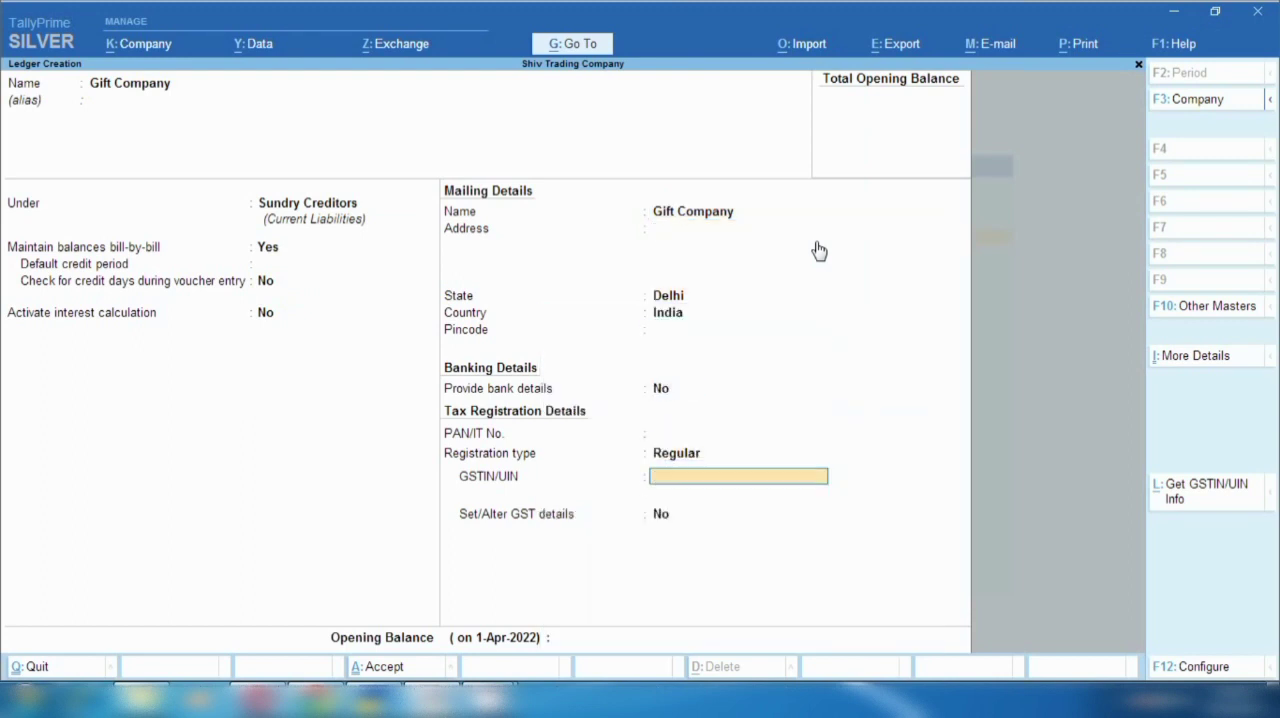
{"action": "key", "text": "ctrl+a"}
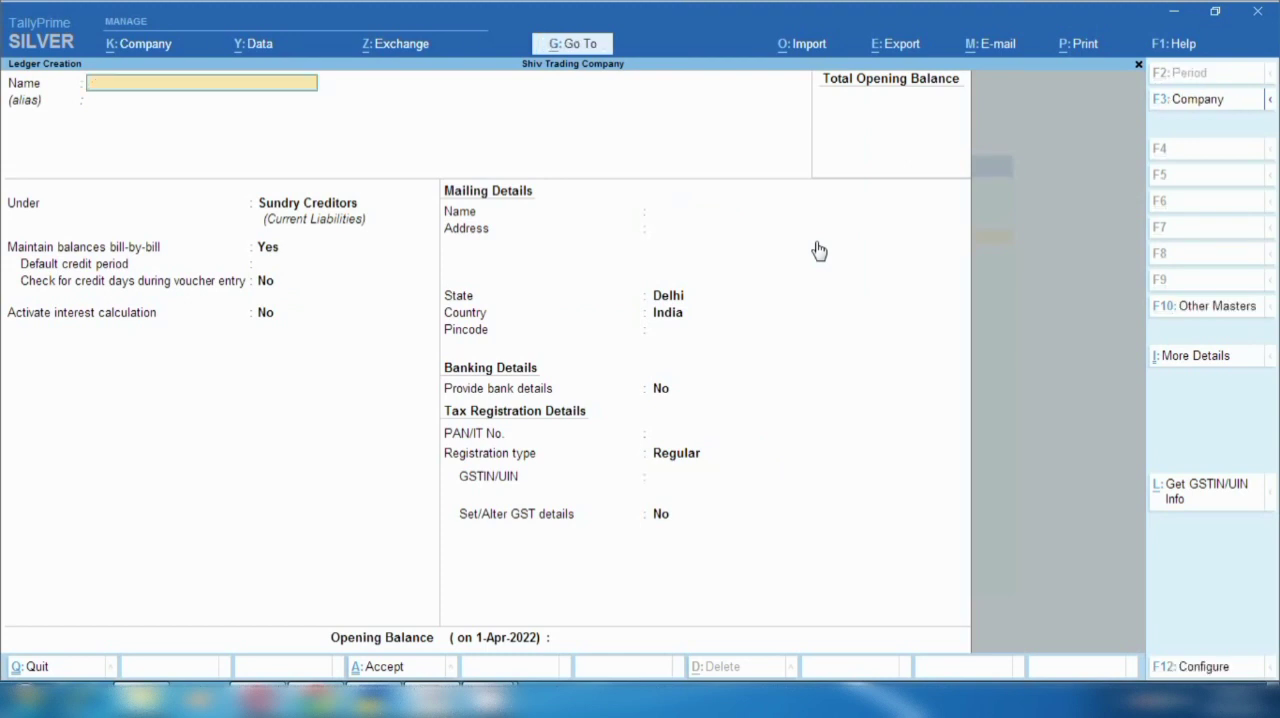
- Name the next new ledger "Diwali Gift Exp" and group it under Indirect Expenses
{"action": "type", "text": "Diwali Gift Exp"}
{"action": "key", "text": "Return"}
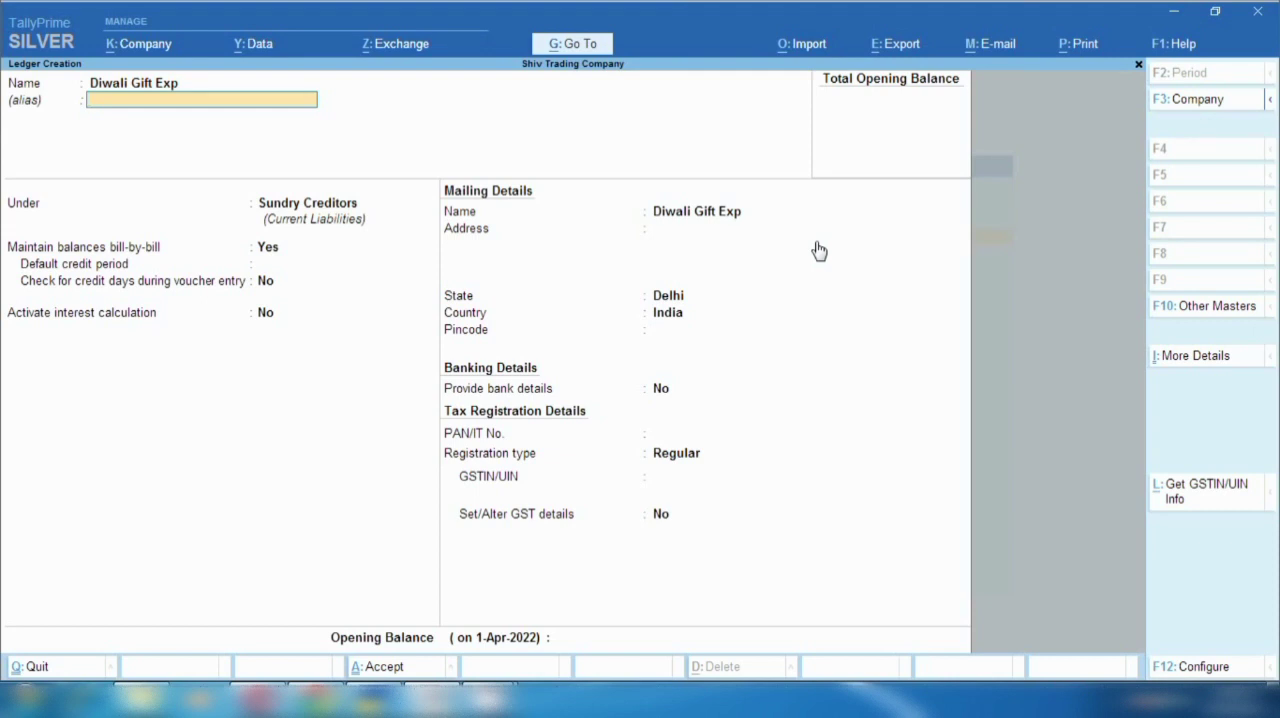
{"action": "key", "text": "Return"}
{"action": "type", "text": "Ind"}
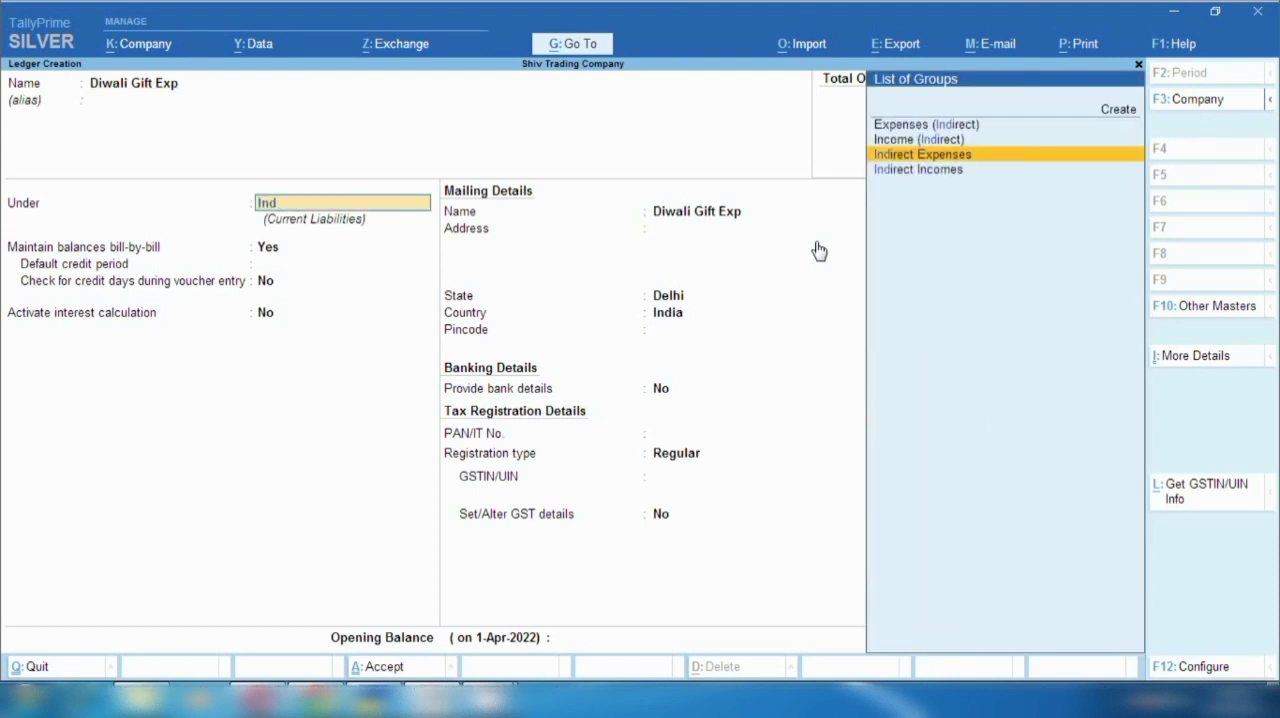
{"action": "key", "text": "Return"}
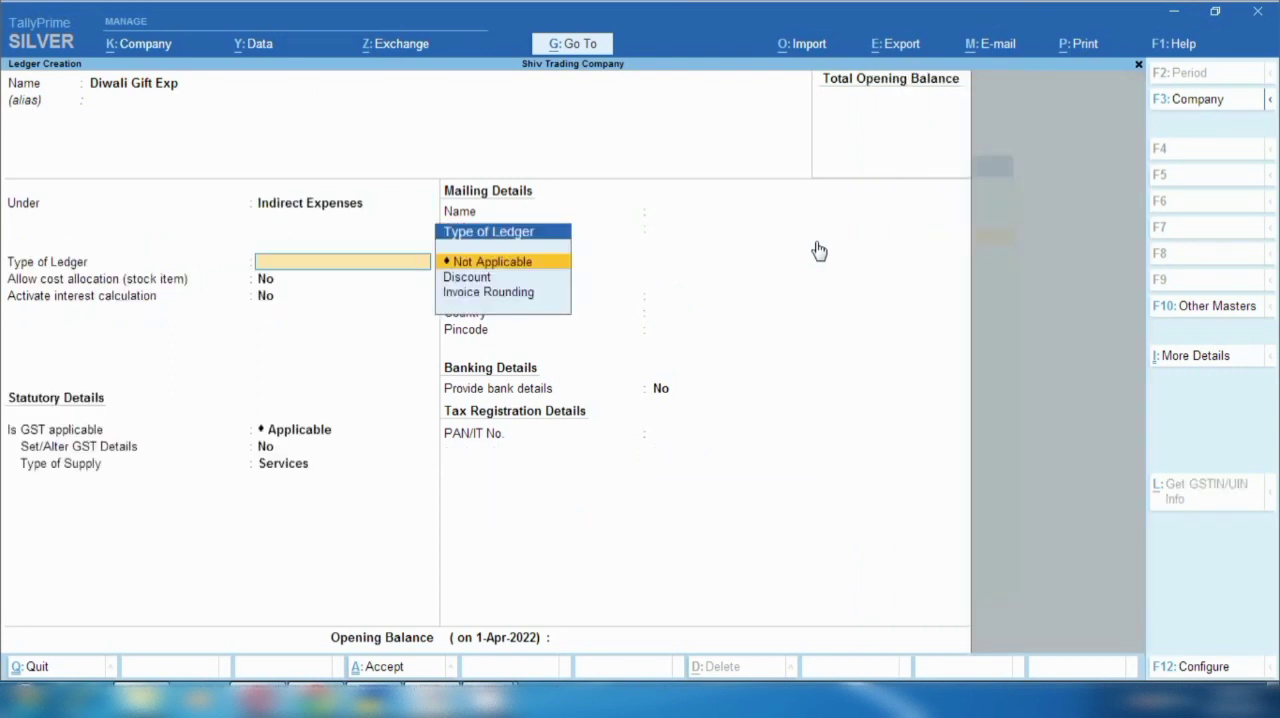
- Set GST to Not Applicable for the Diwali Gift Exp ledger, save it and leave ledger creation
{"action": "key", "text": "Return"}
{"action": "key", "text": "Return"}
{"action": "key", "text": "Return"}
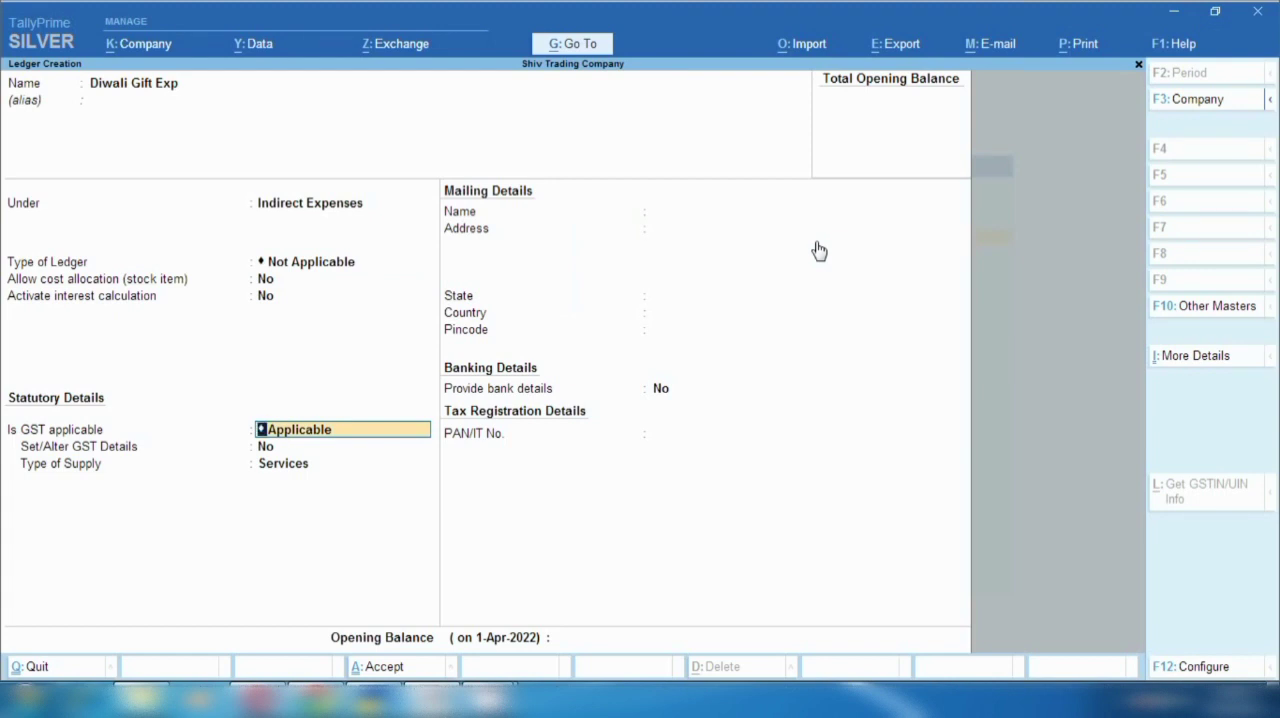
{"action": "type", "text": "N"}
{"action": "key", "text": "Return"}
{"action": "key", "text": "Down"}
{"action": "key", "text": "Down"}
{"action": "key", "text": "Up"}
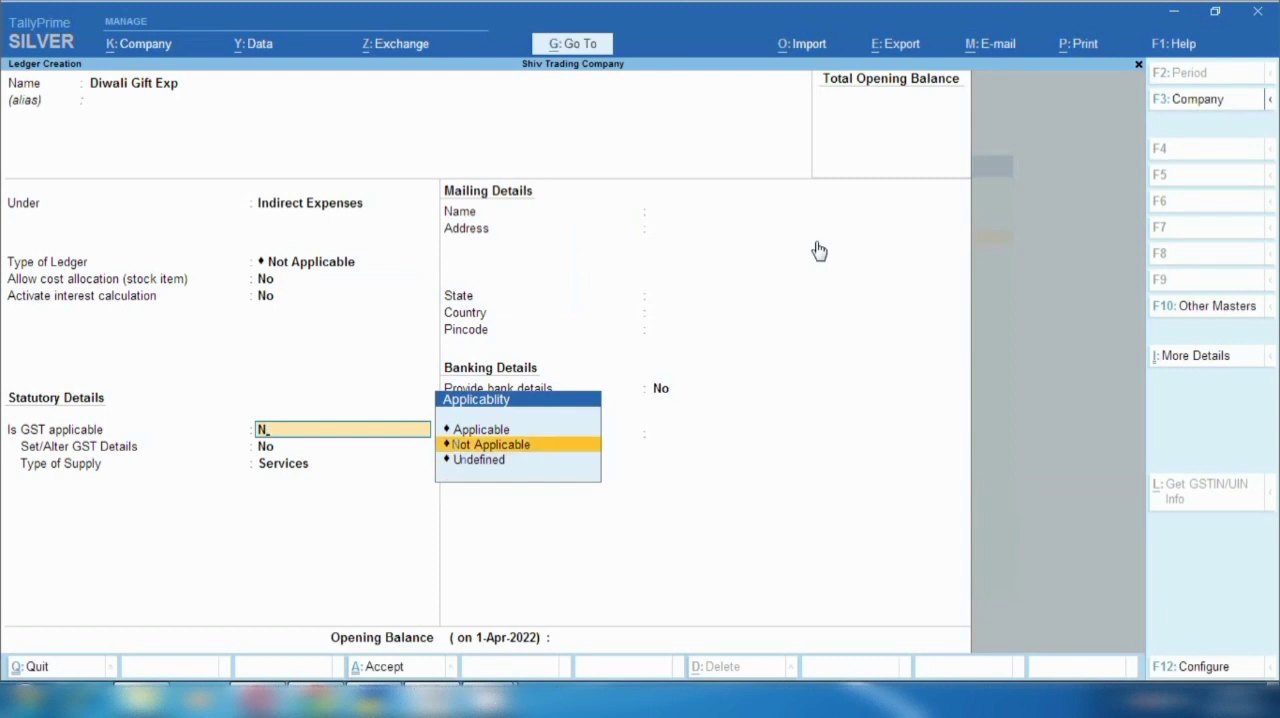
{"action": "key", "text": "Return"}
{"action": "key", "text": "Return"}
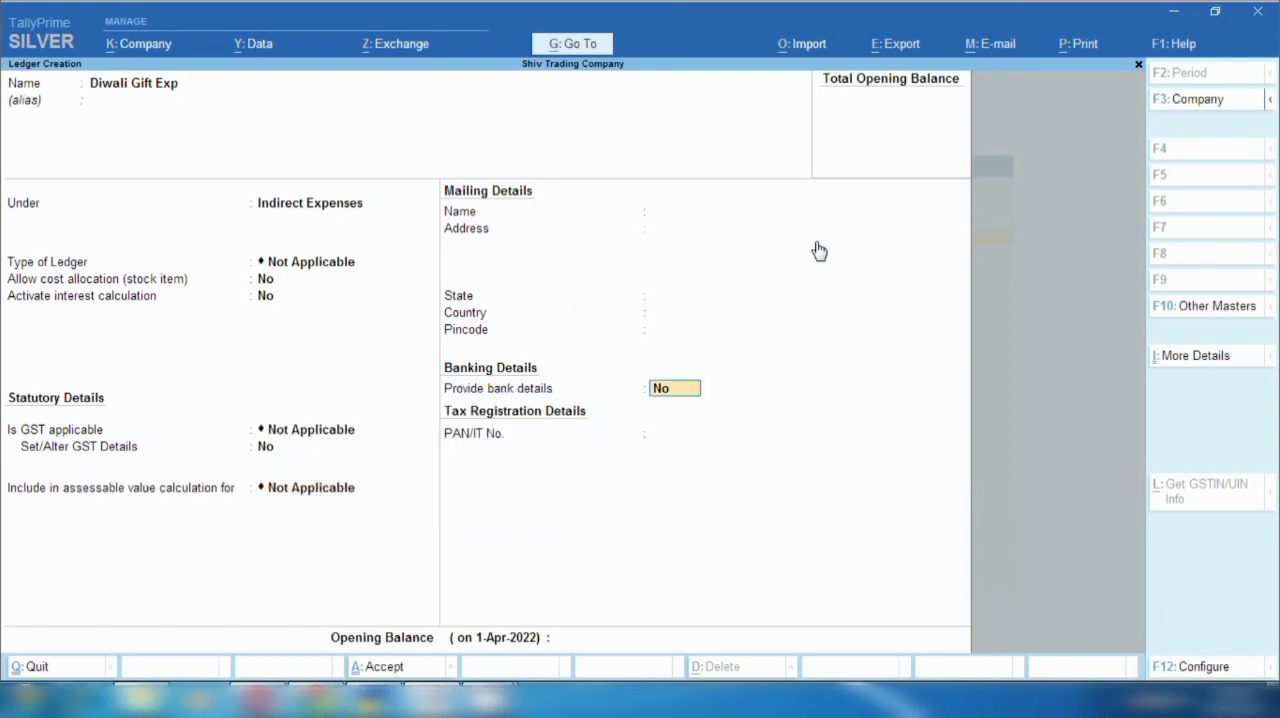
{"action": "key", "text": "ctrl+a"}
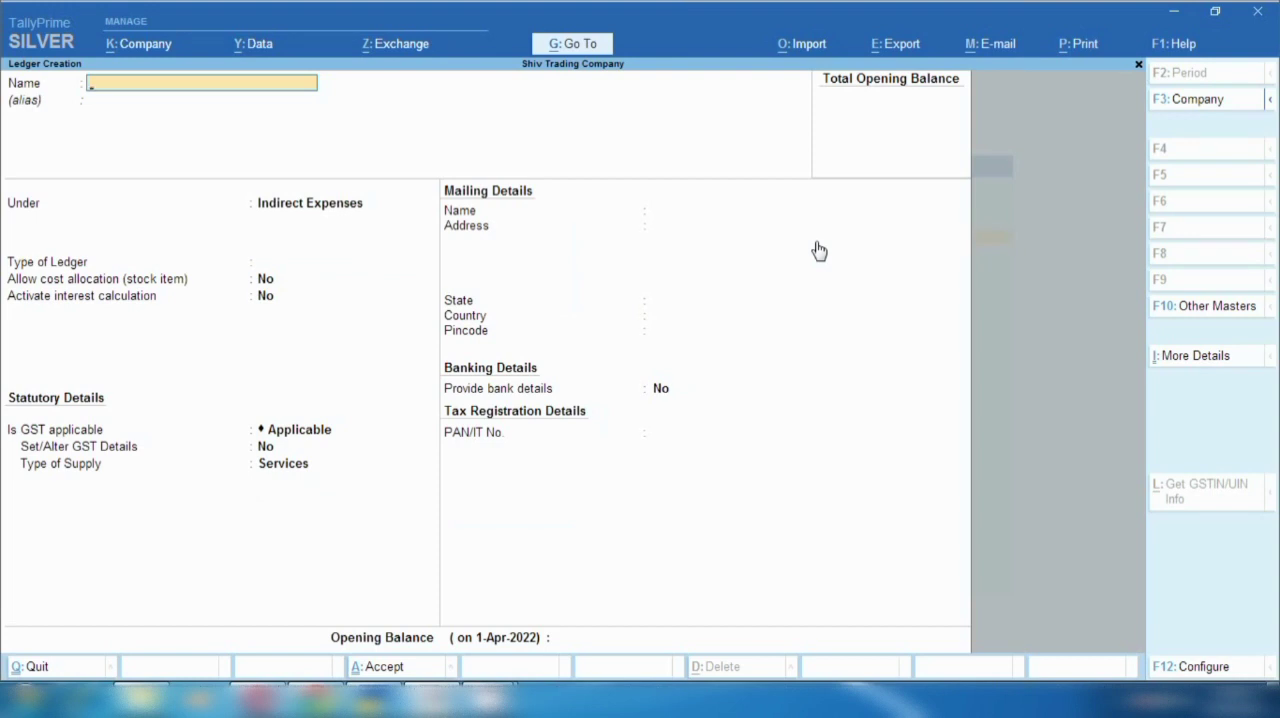
{"action": "key", "text": "Escape"}
{"action": "key", "text": "Return"}
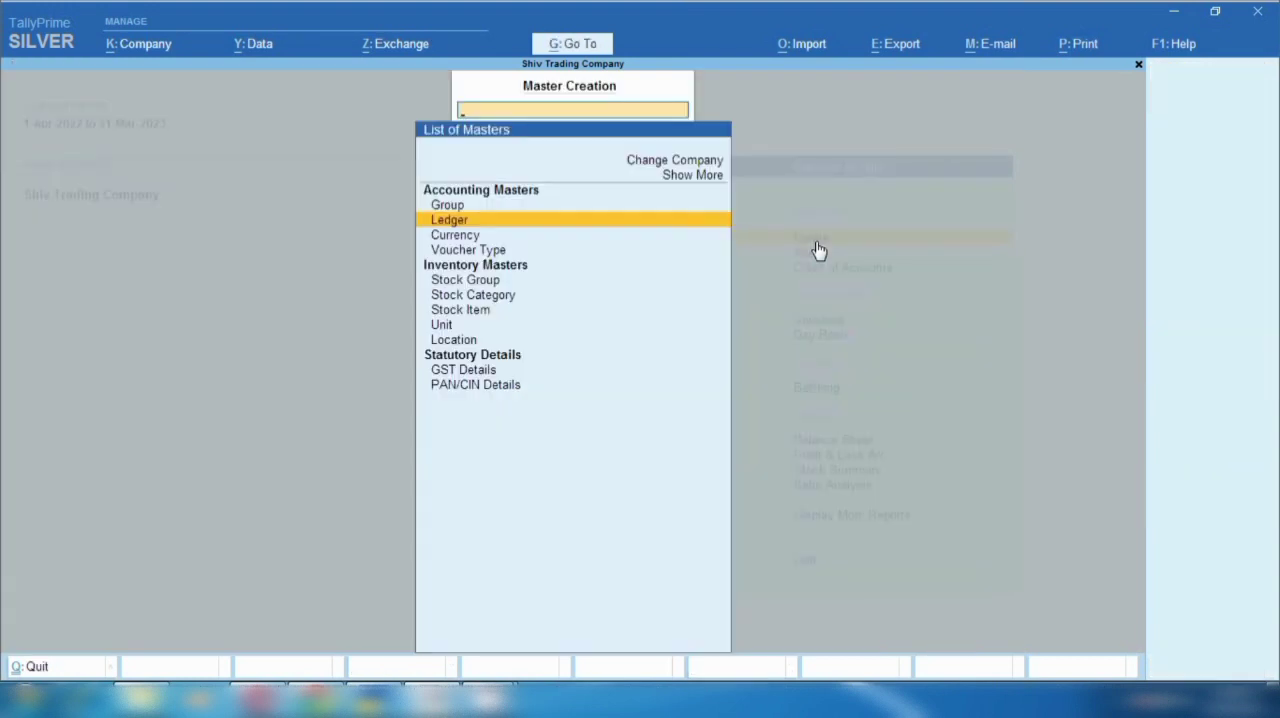
{"action": "key", "text": "Escape"}
- Examine the CGST ledger's group, duty type and tax type in ledger alteration, then leave without saving
{"action": "left_click", "coordinate": [817, 249]}
{"action": "key", "text": "Down"}
{"action": "key", "text": "Return"}
{"action": "type", "text": "Cgs"}
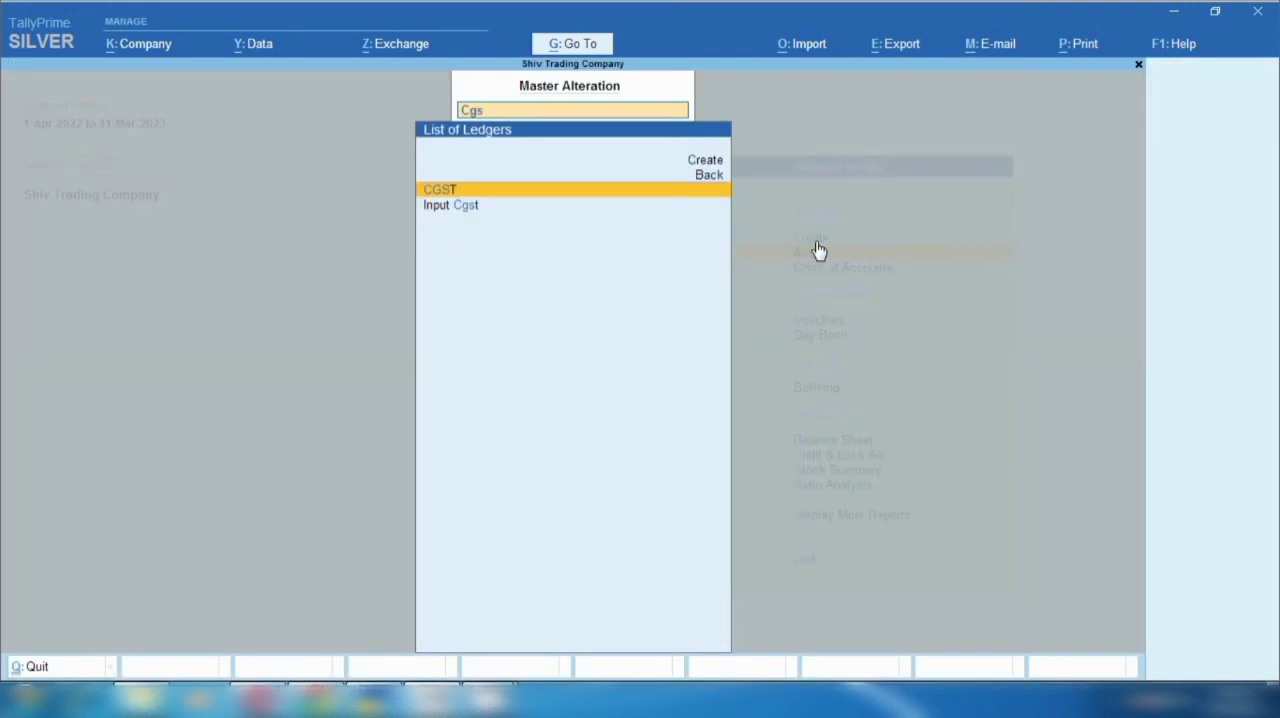
{"action": "key", "text": "Return"}
{"action": "key", "text": "Return"}
{"action": "key", "text": "Return"}
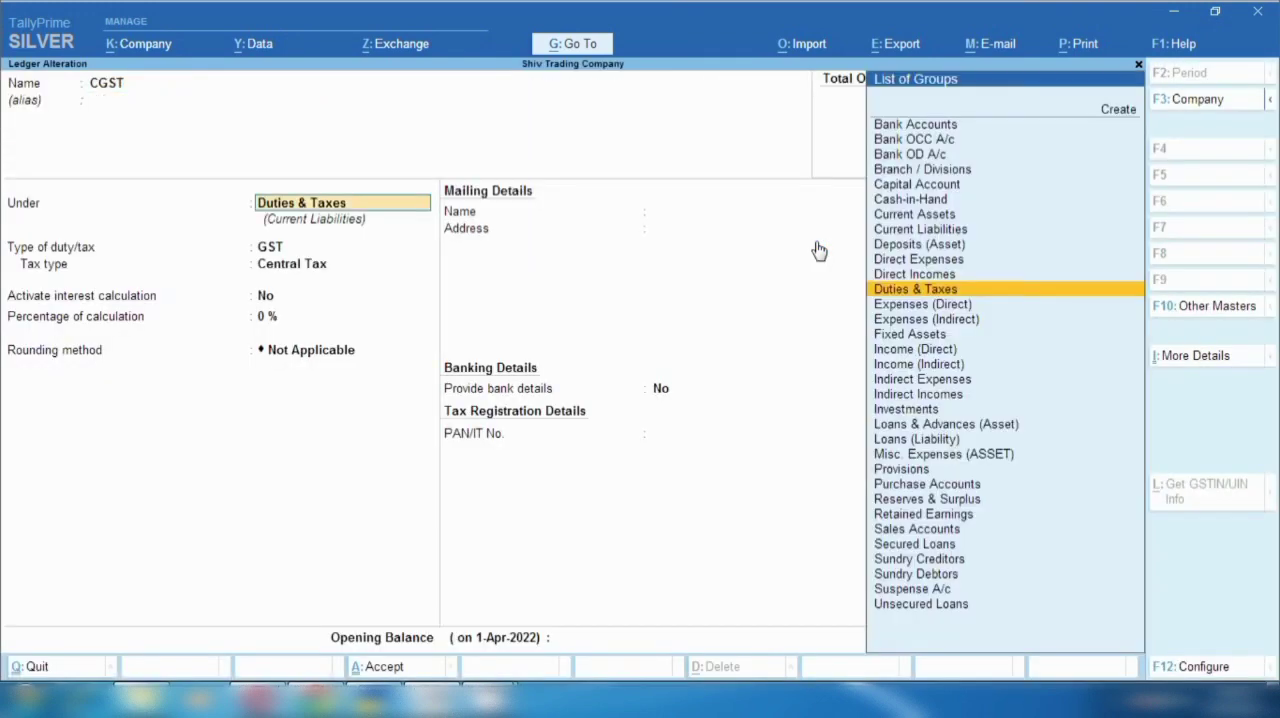
{"action": "key", "text": "Return"}
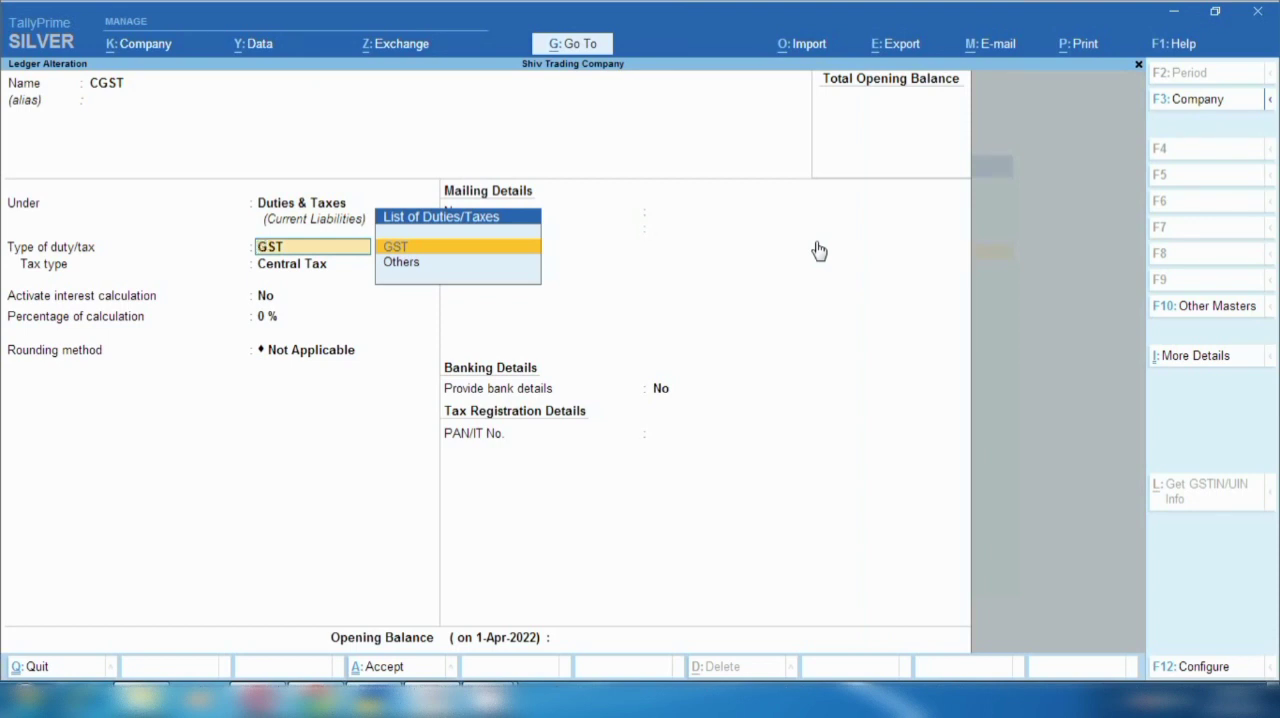
{"action": "key", "text": "Return"}
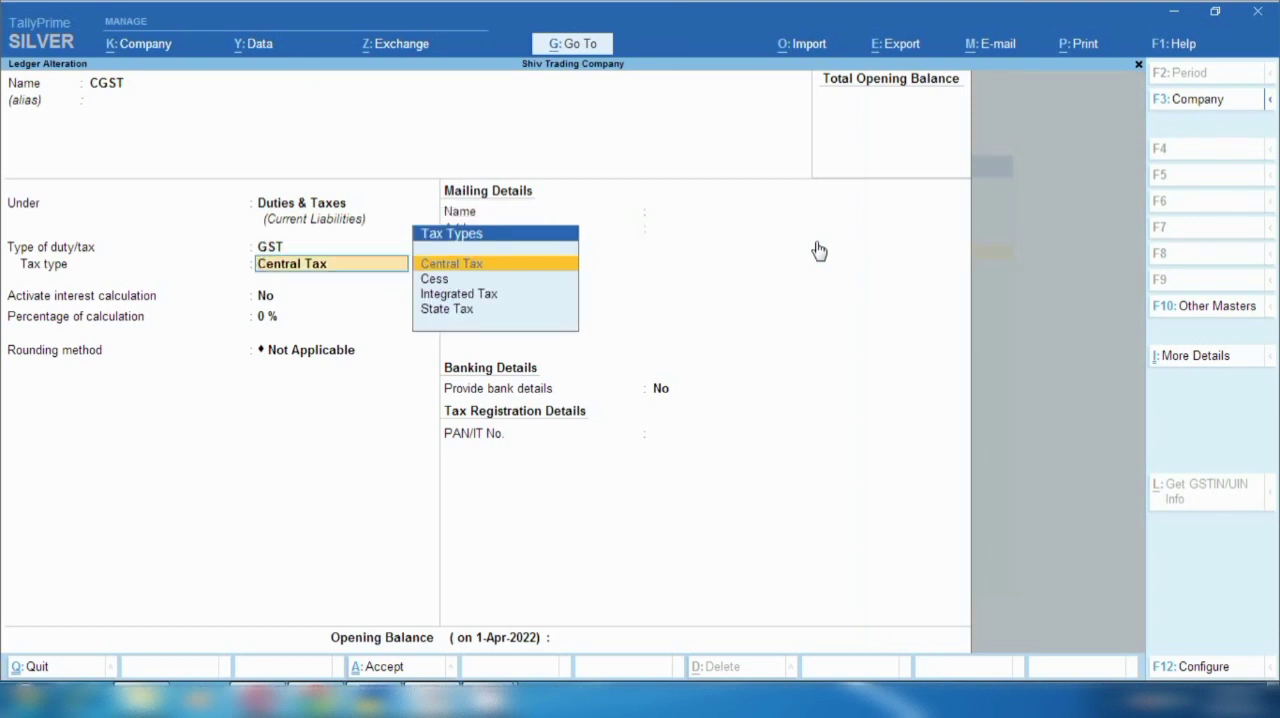
{"action": "key", "text": "BackSpace"}
{"action": "key", "text": "Escape"}
{"action": "type", "text": "y"}
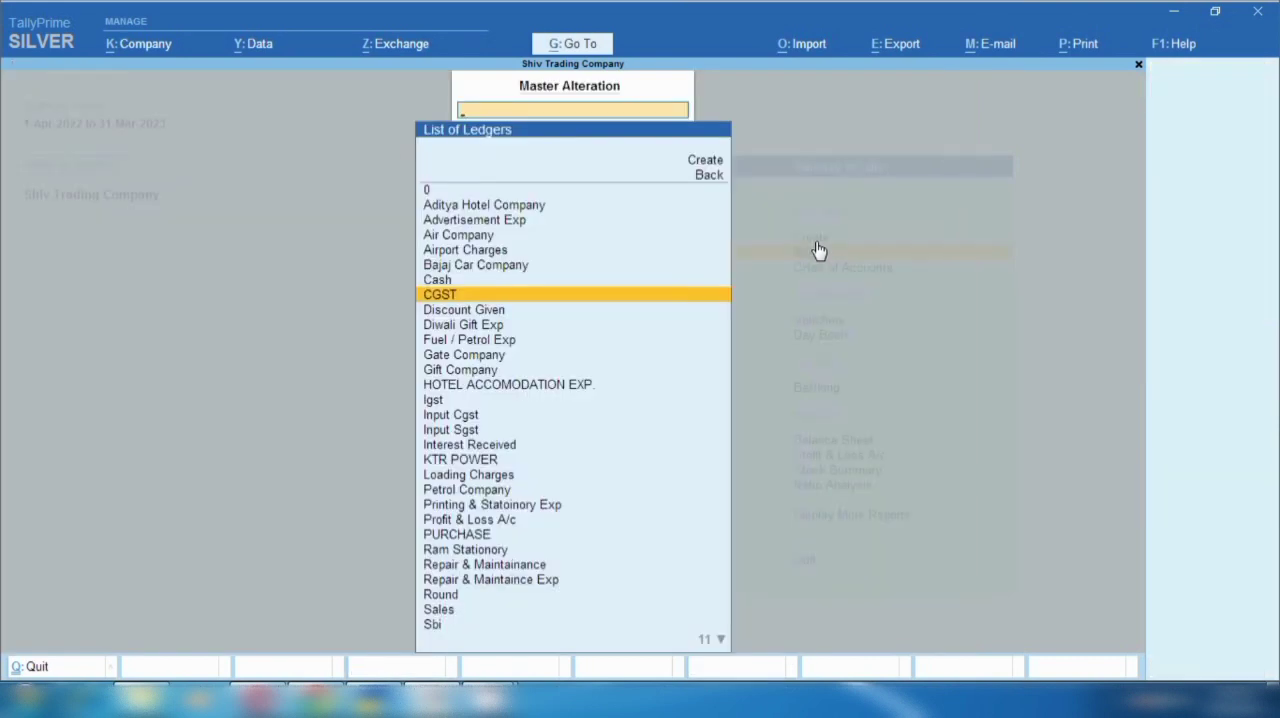
{"action": "type", "text": "Sgs"}
- Examine the SGST ledger's group, duty type and tax type, then return to the Gateway of Tally without saving
{"action": "key", "text": "Return"}
{"action": "key", "text": "Return"}
{"action": "key", "text": "Return"}
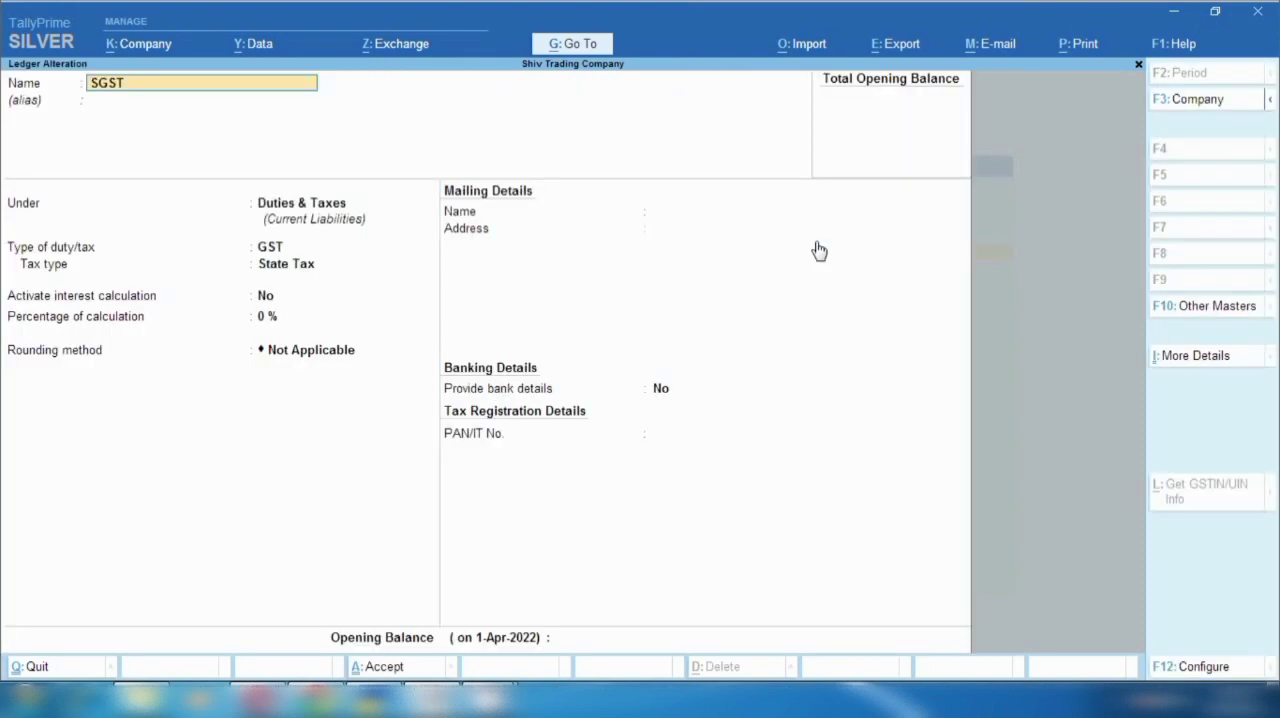
{"action": "key", "text": "Return"}
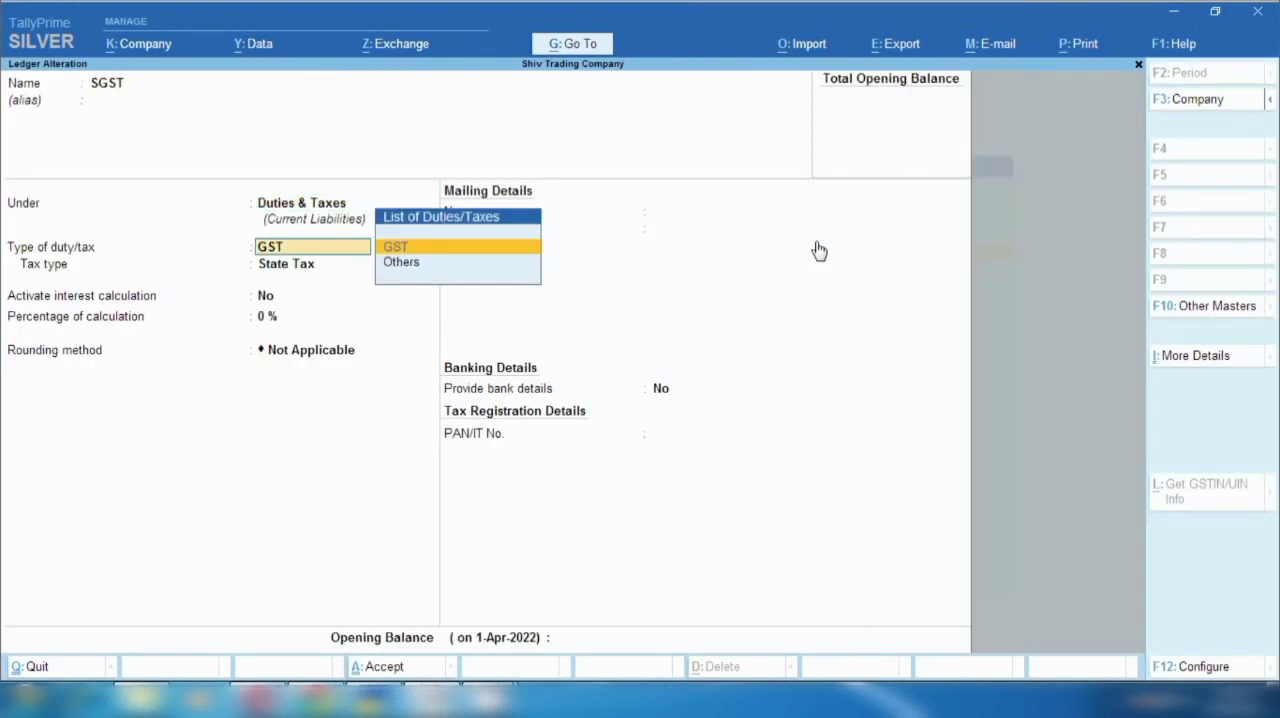
{"action": "key", "text": "Return"}
{"action": "key", "text": "BackSpace"}
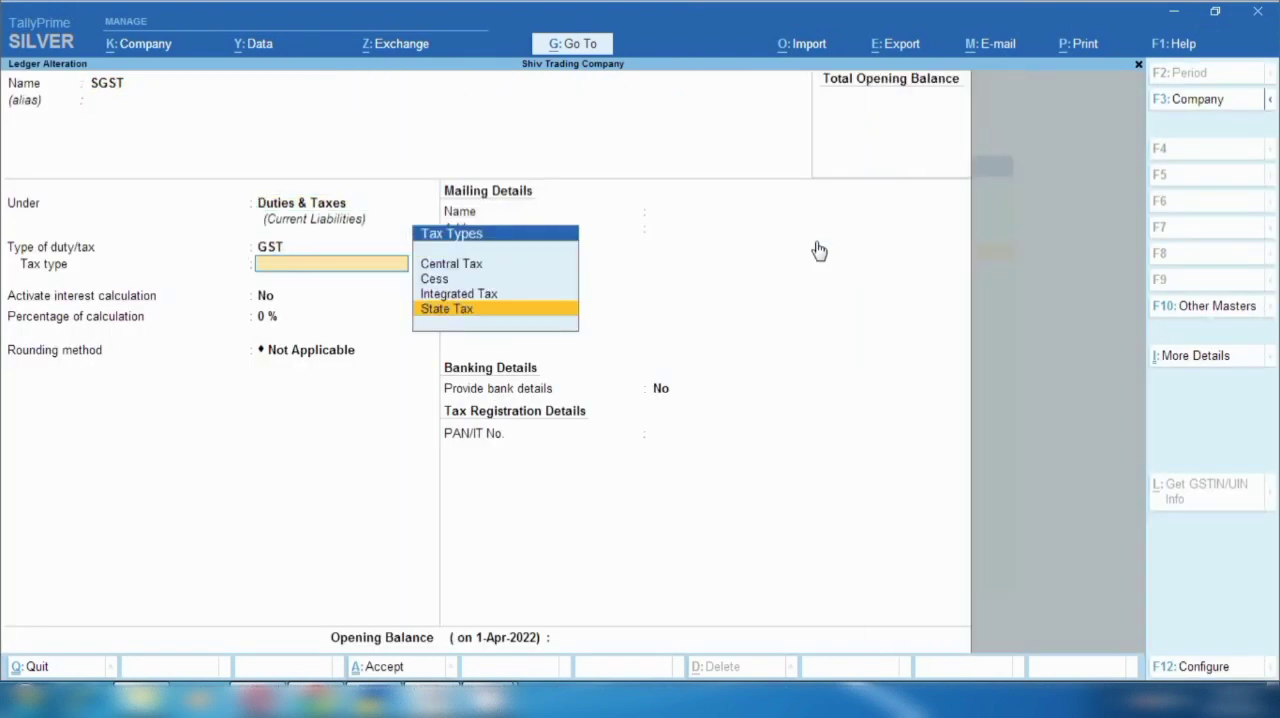
{"action": "key", "text": "Escape"}
{"action": "key", "text": "y"}
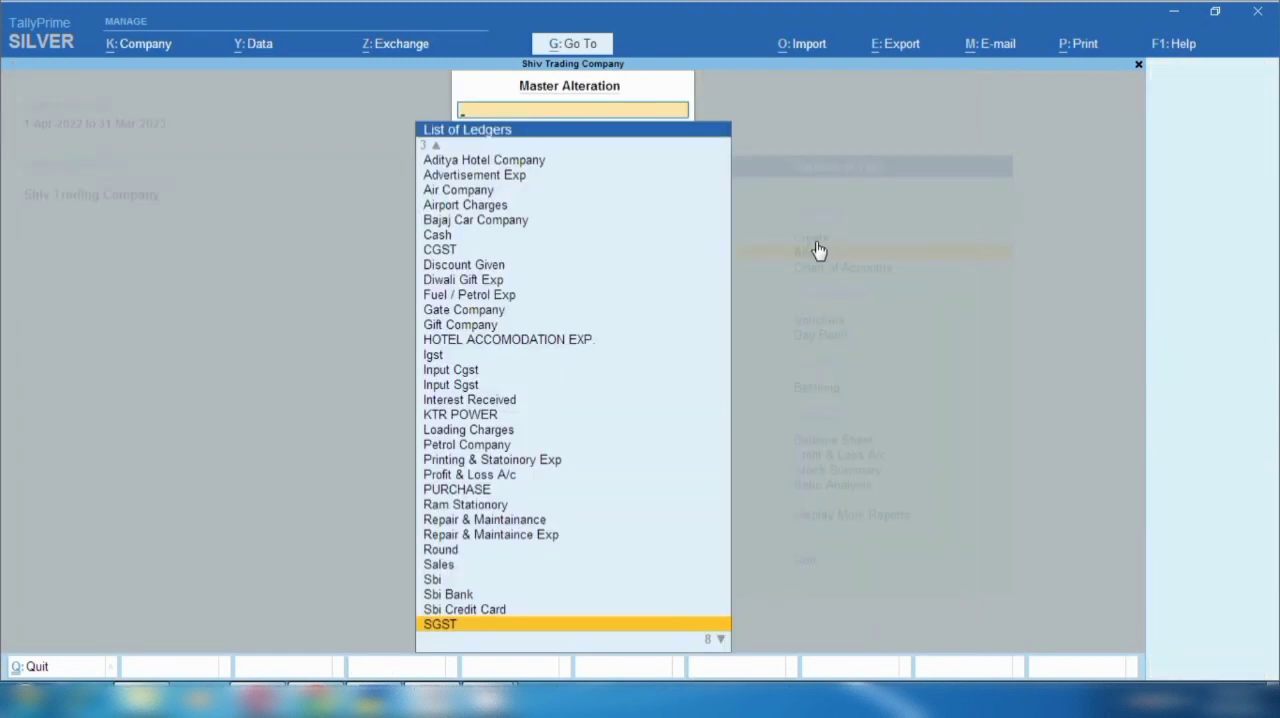
{"action": "key", "text": "Escape"}
{"action": "key", "text": "Escape"}
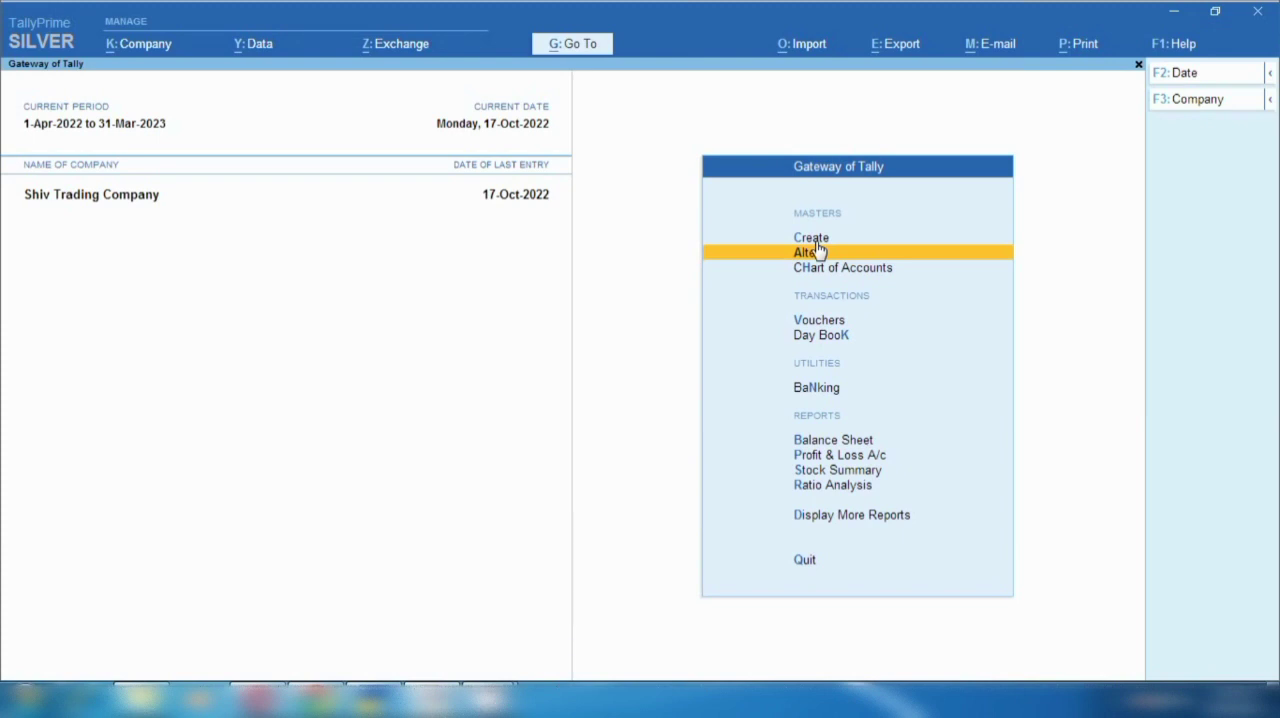
- Start a new journal voucher dated 18-10-2022
{"action": "key", "text": "v"}
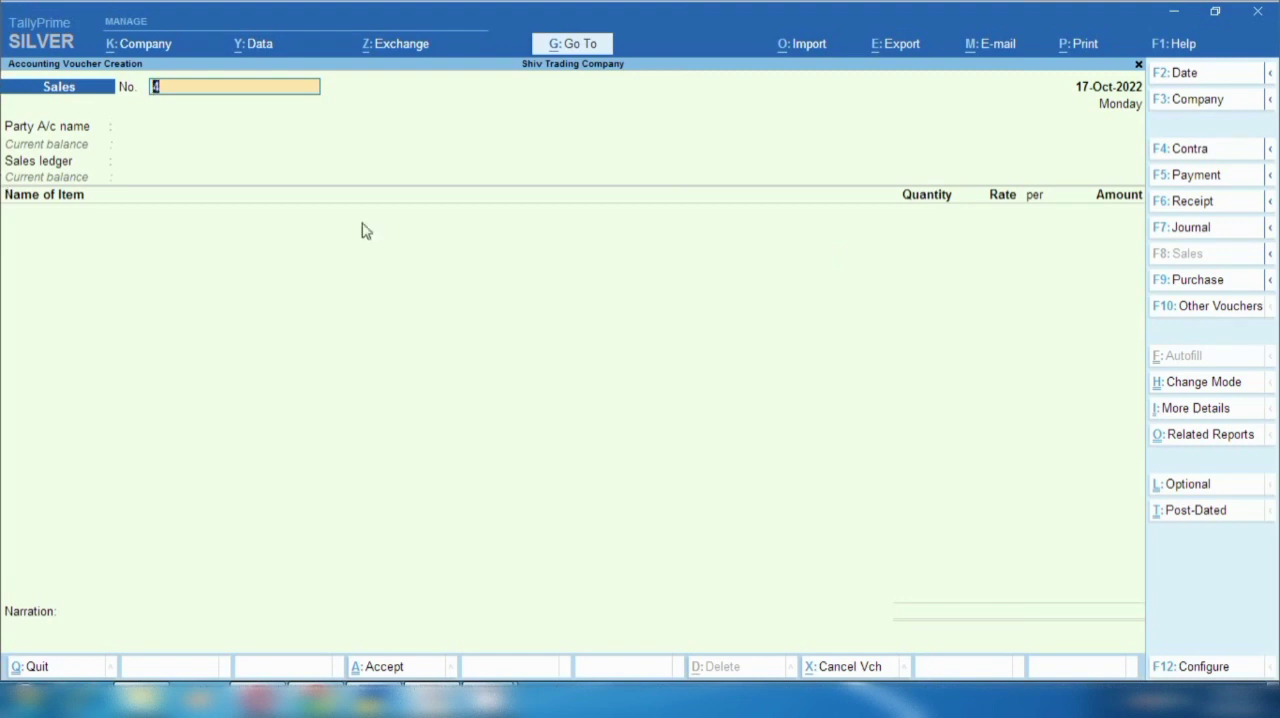
{"action": "left_click", "coordinate": [1205, 234]}
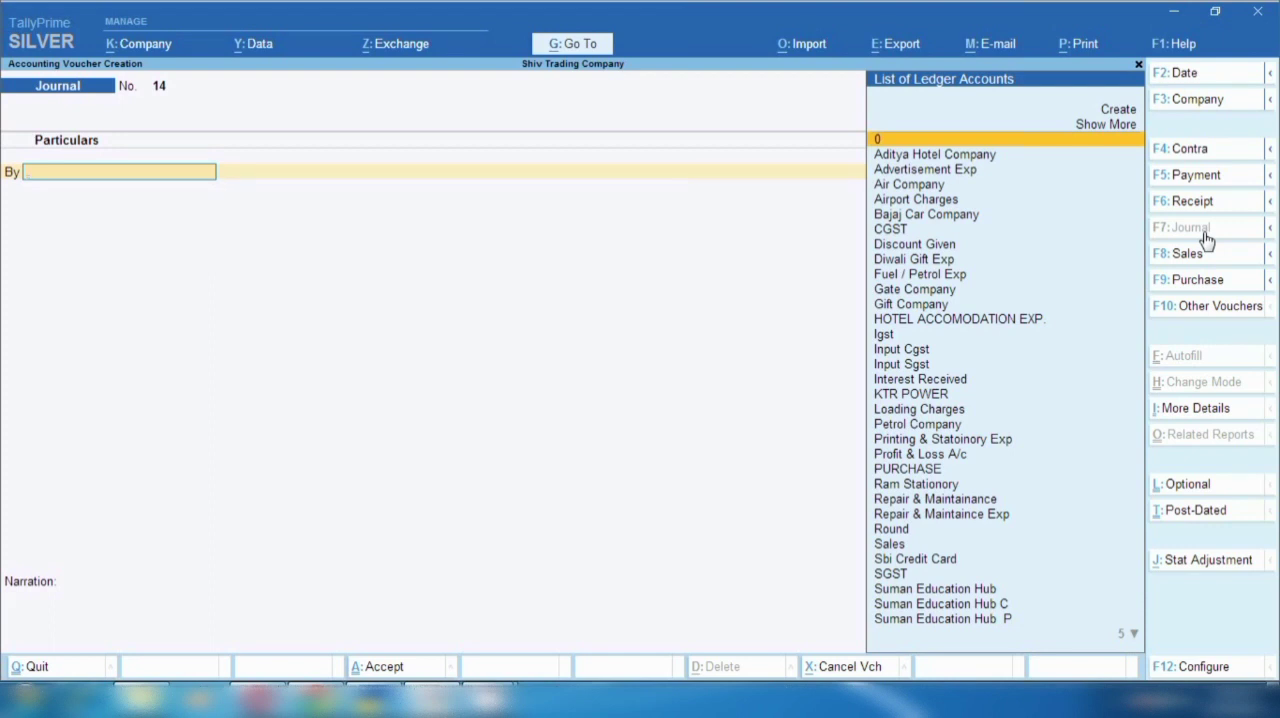
{"action": "key", "text": "F2"}
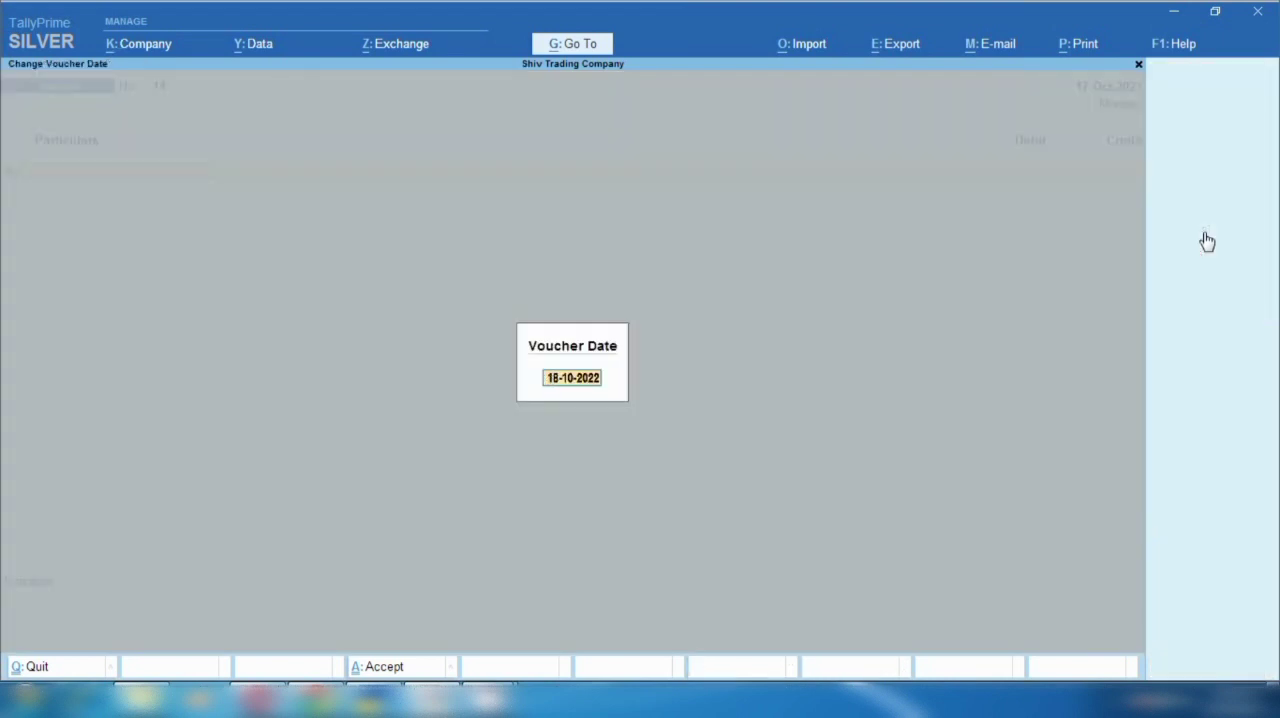
{"action": "key", "text": "Return"}
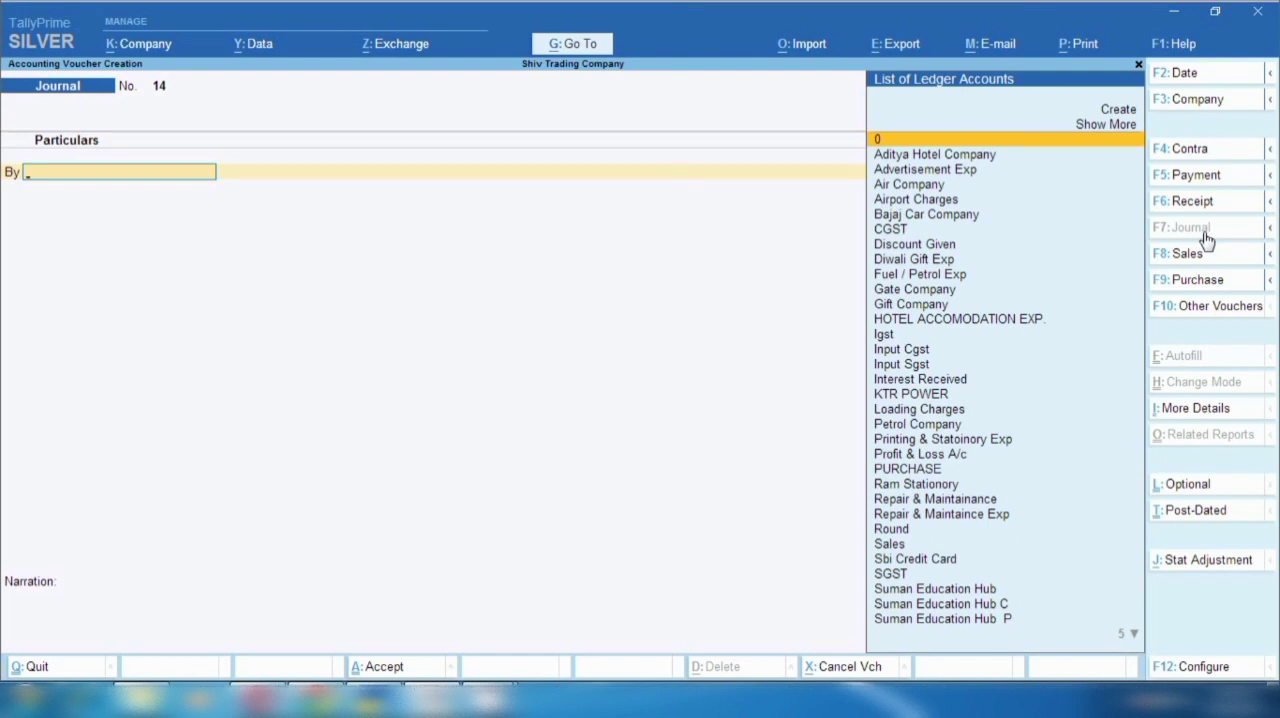
- Debit Diwali Gift Exp with 4,500 in the journal voucher and begin its credit line
{"action": "type", "text": "Diw"}
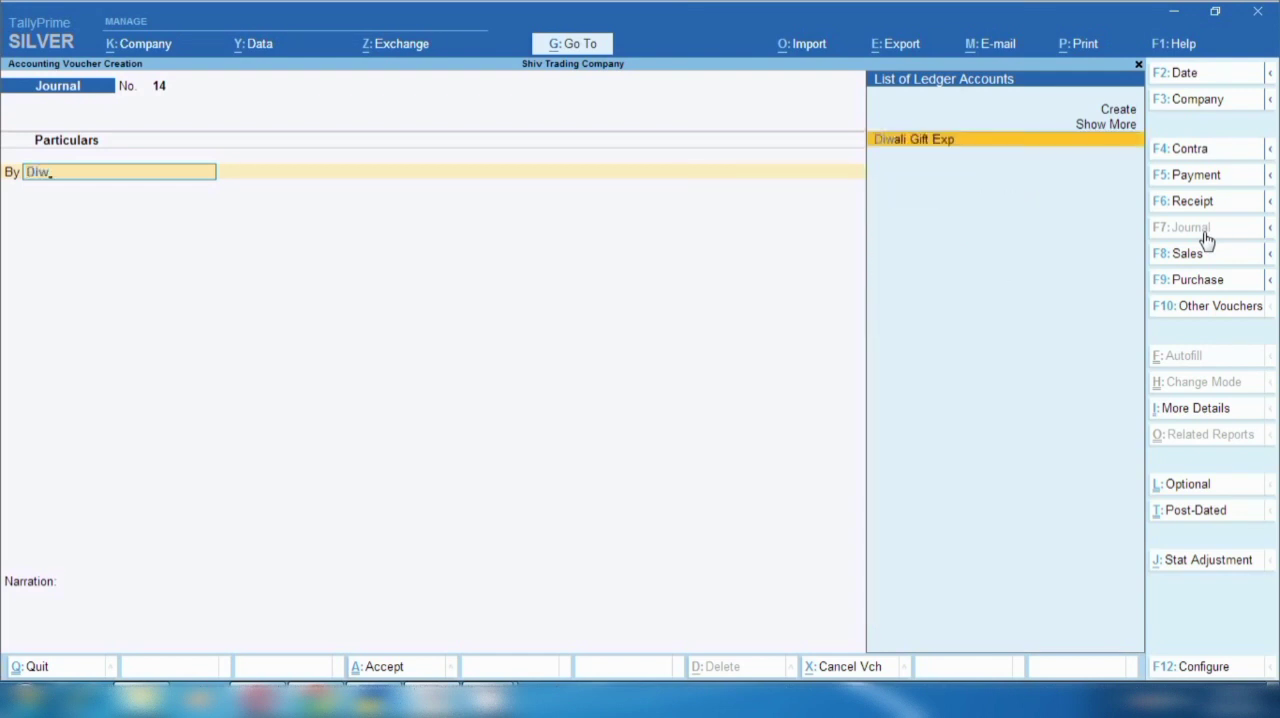
{"action": "key", "text": "Return"}
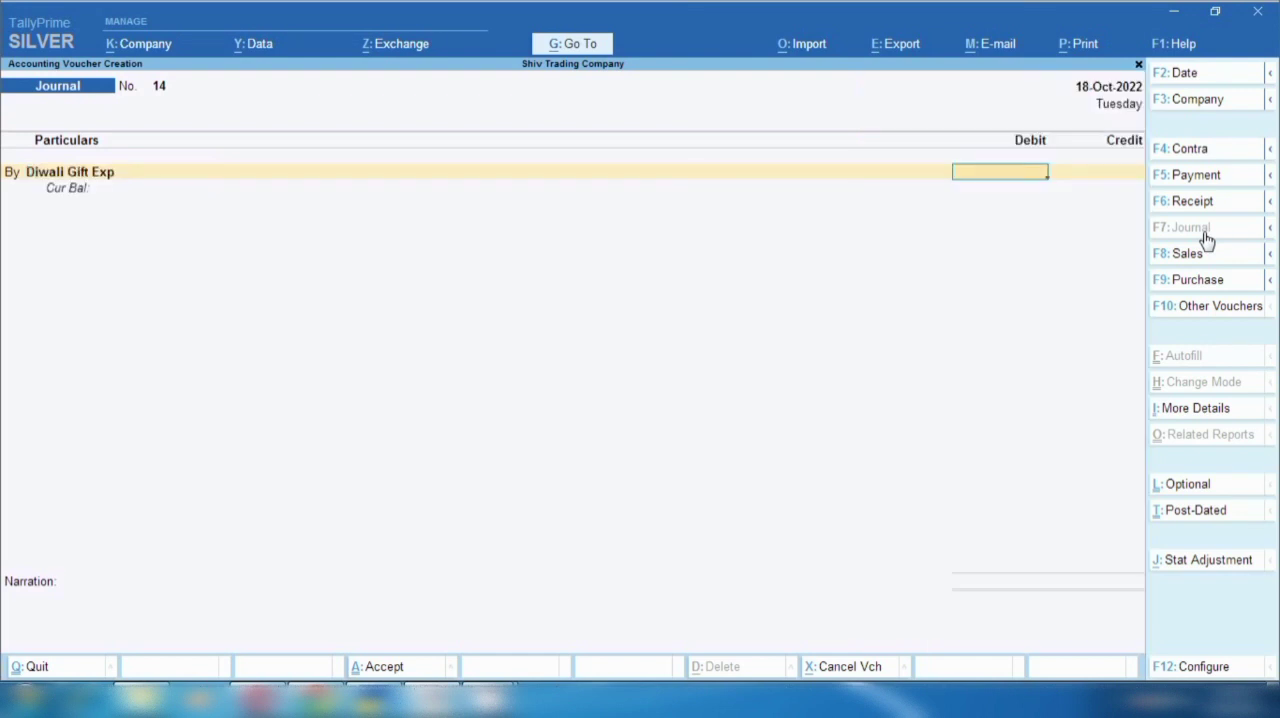
{"action": "type", "text": "4500"}
{"action": "key", "text": "Return"}
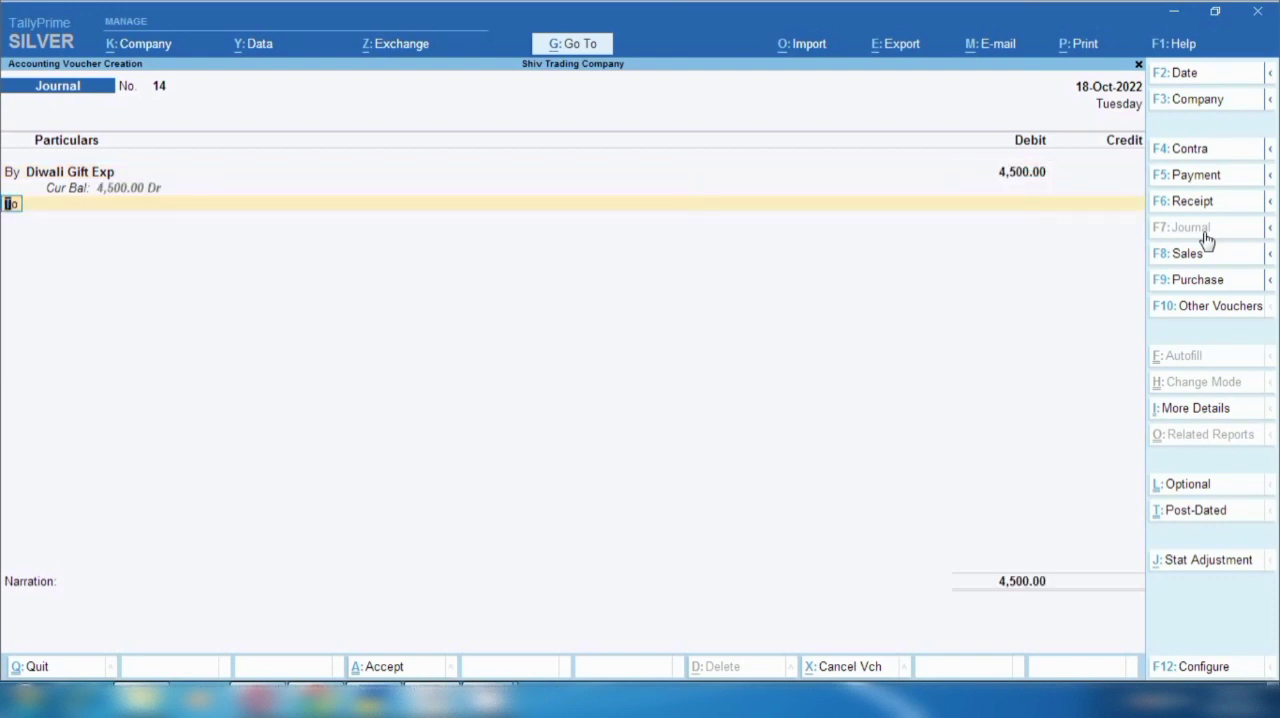
{"action": "key", "text": "Return"}
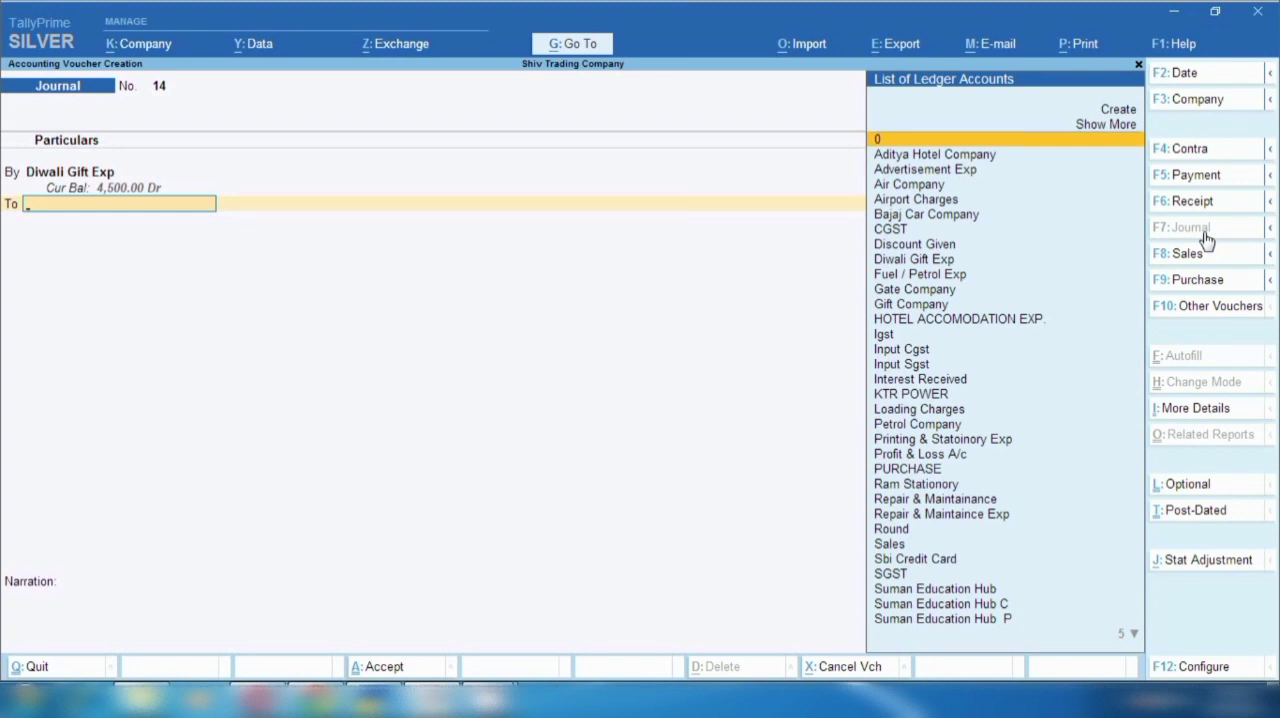
- Credit Cash with 4,500 against Diwali Gift Exp in the journal voucher
{"action": "type", "text": "Cash"}
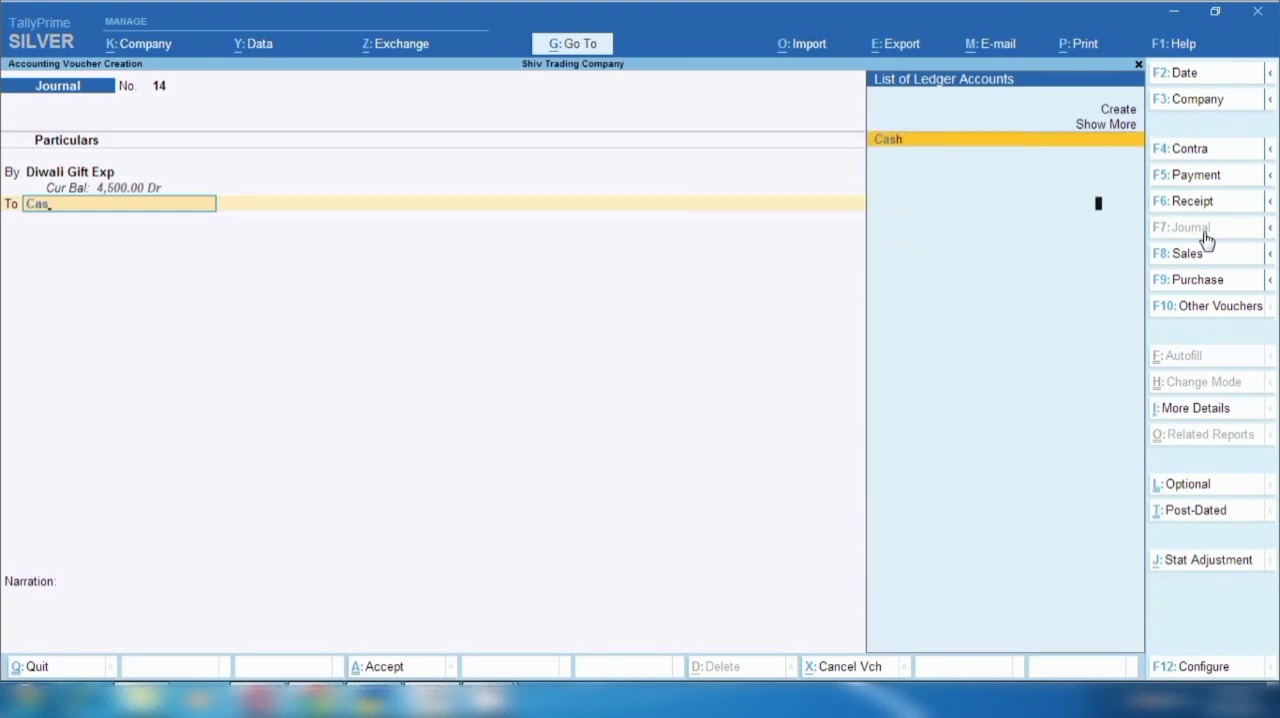
{"action": "key", "text": "Return"}
{"action": "key", "text": "Return"}
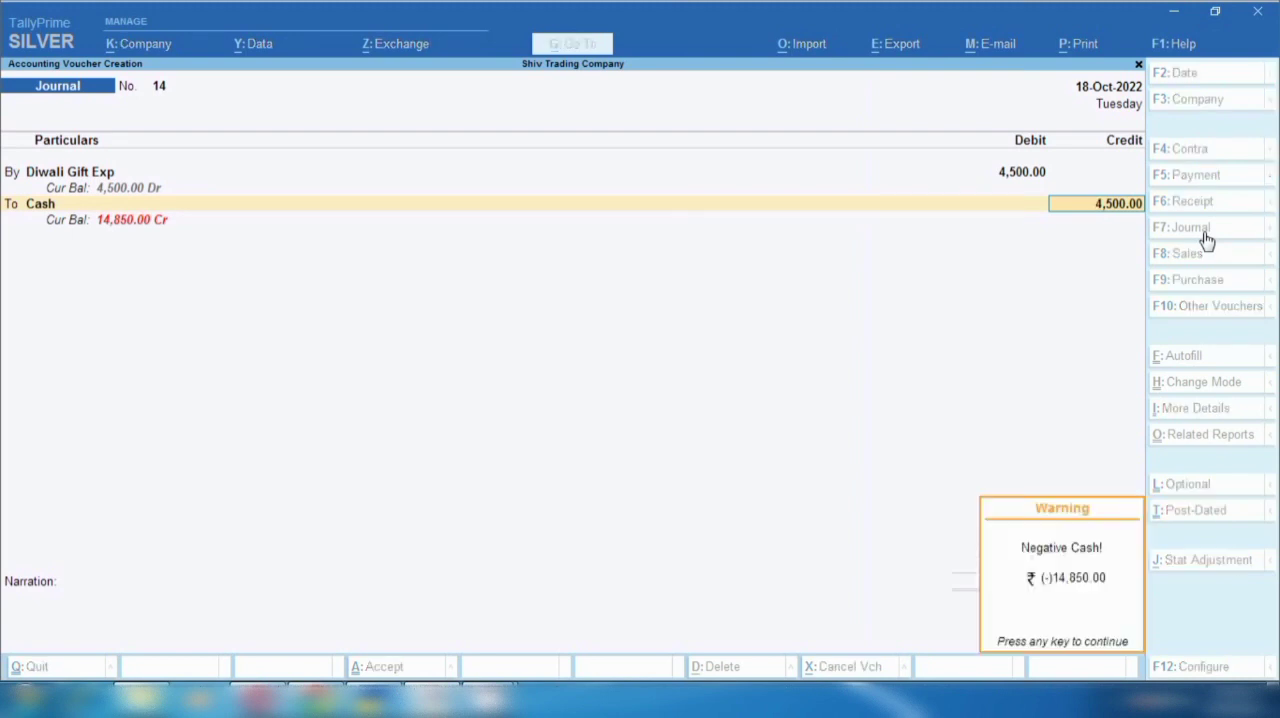
{"action": "key", "text": "Return"}
- Enter the narration "diwali gift for 22 fir office" and save the journal voucher
{"action": "type", "text": "di"}
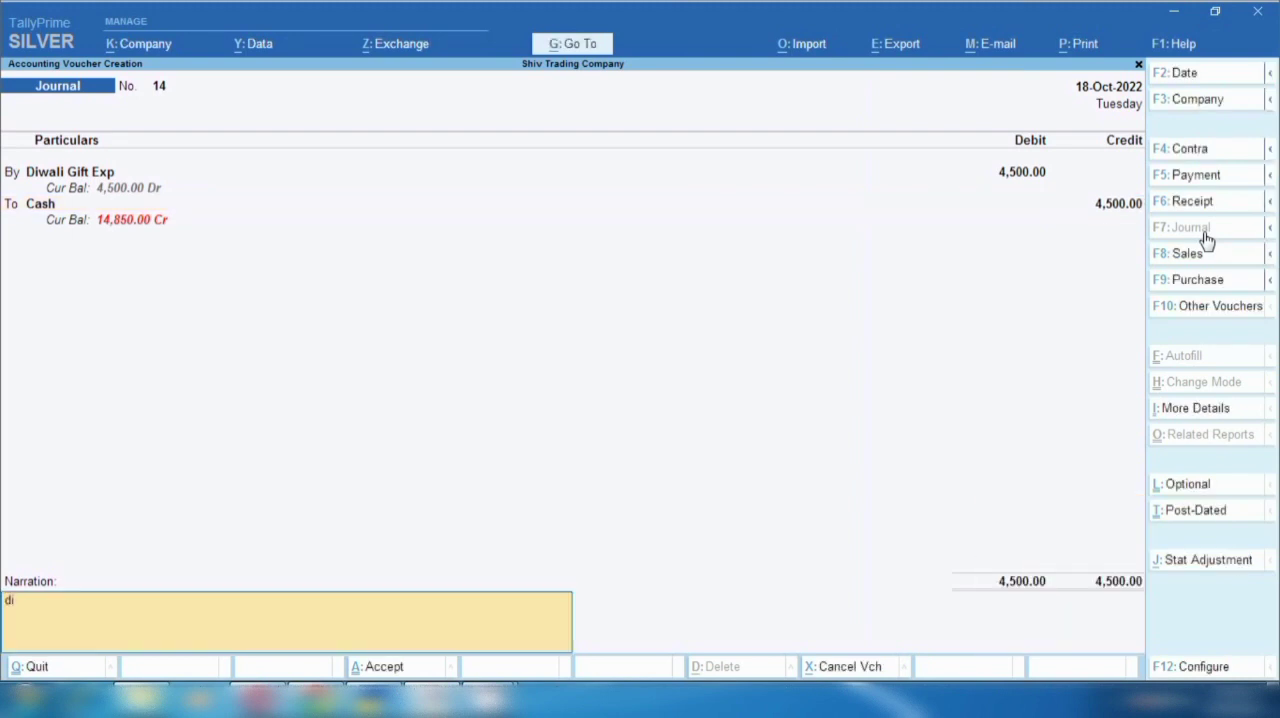
{"action": "type", "text": "wali gift for 22 fir office"}
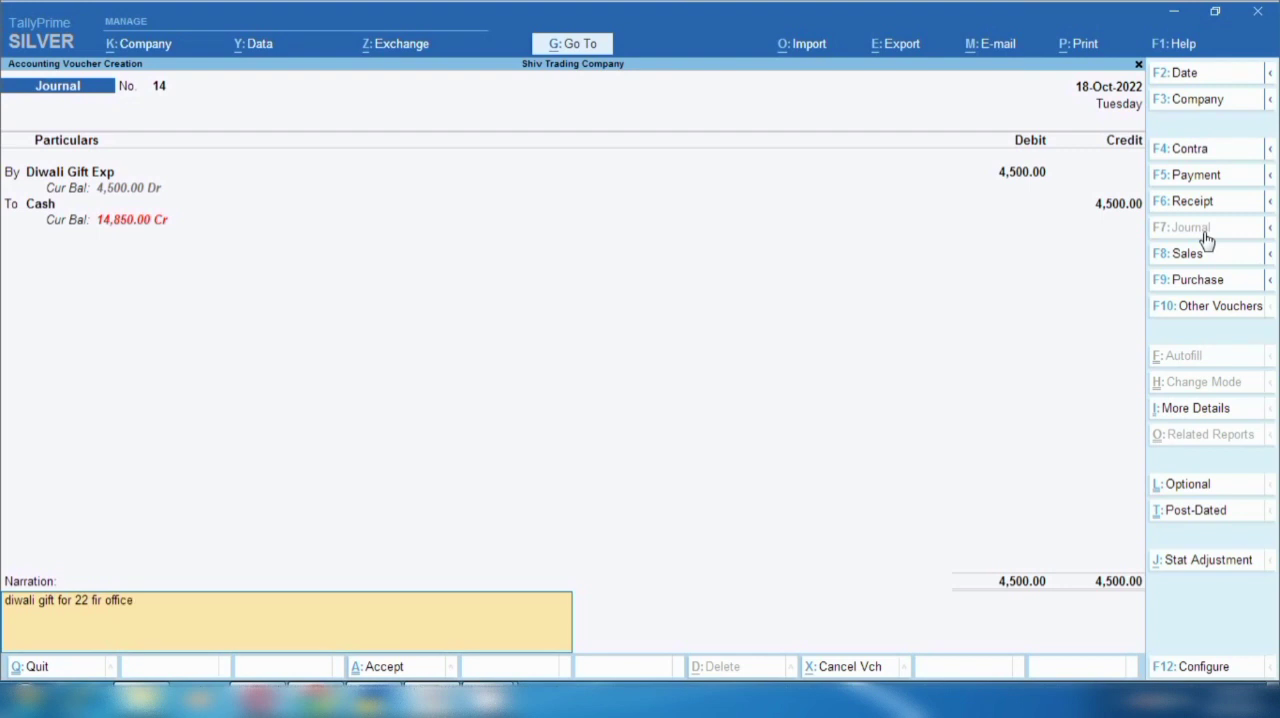
{"action": "key", "text": "Return"}
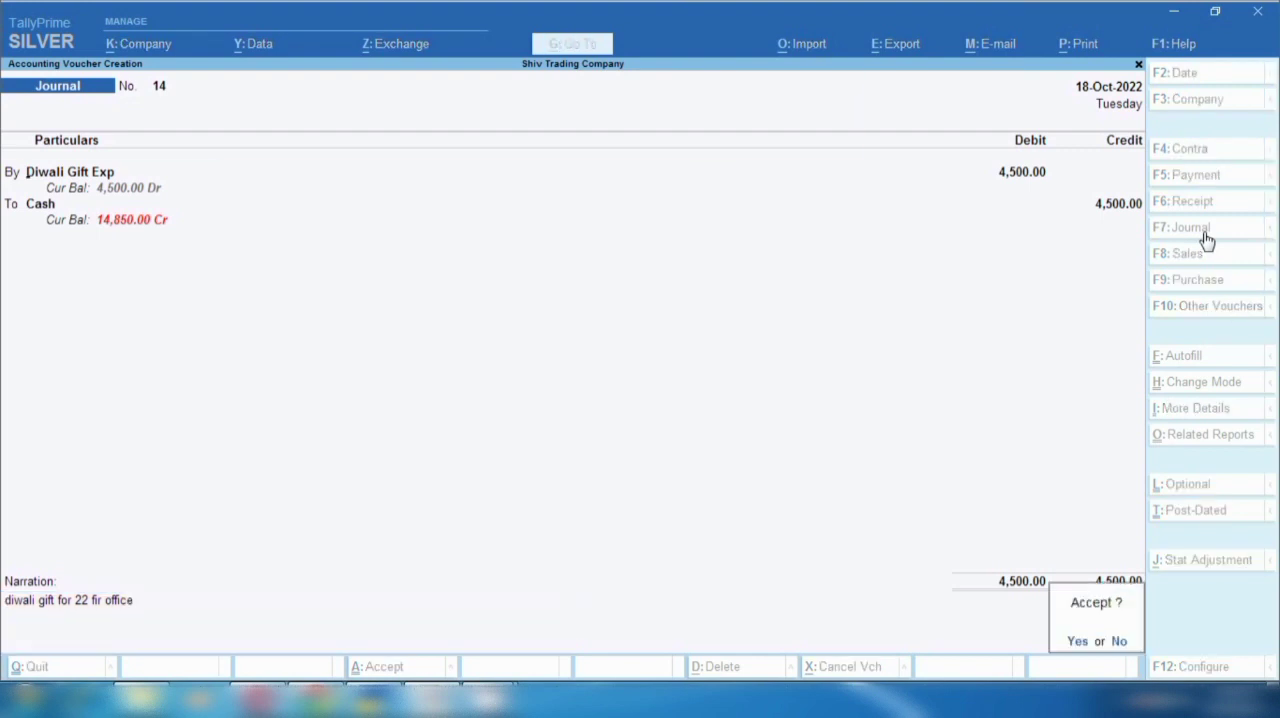
{"action": "key", "text": "Return"}
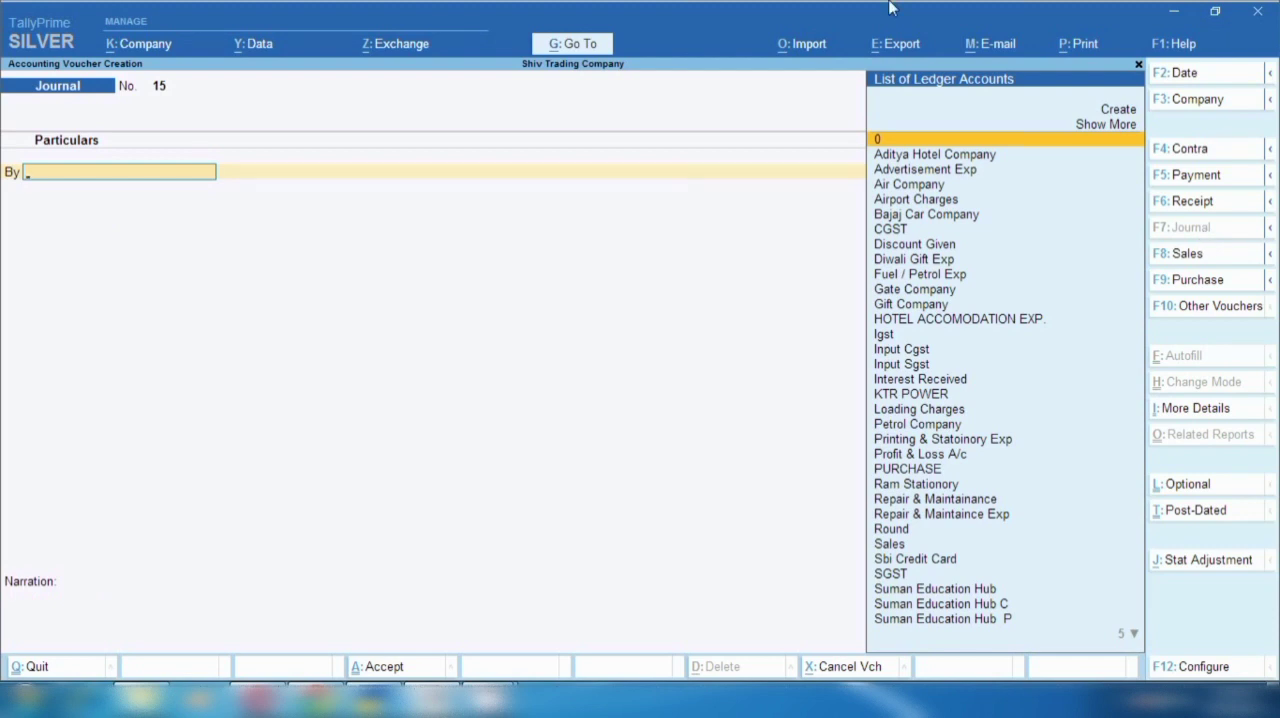
- Open the Balance Sheet and drill through Profit & Loss A/c to the Indirect Expenses group summary
{"action": "key", "text": "alt+g"}
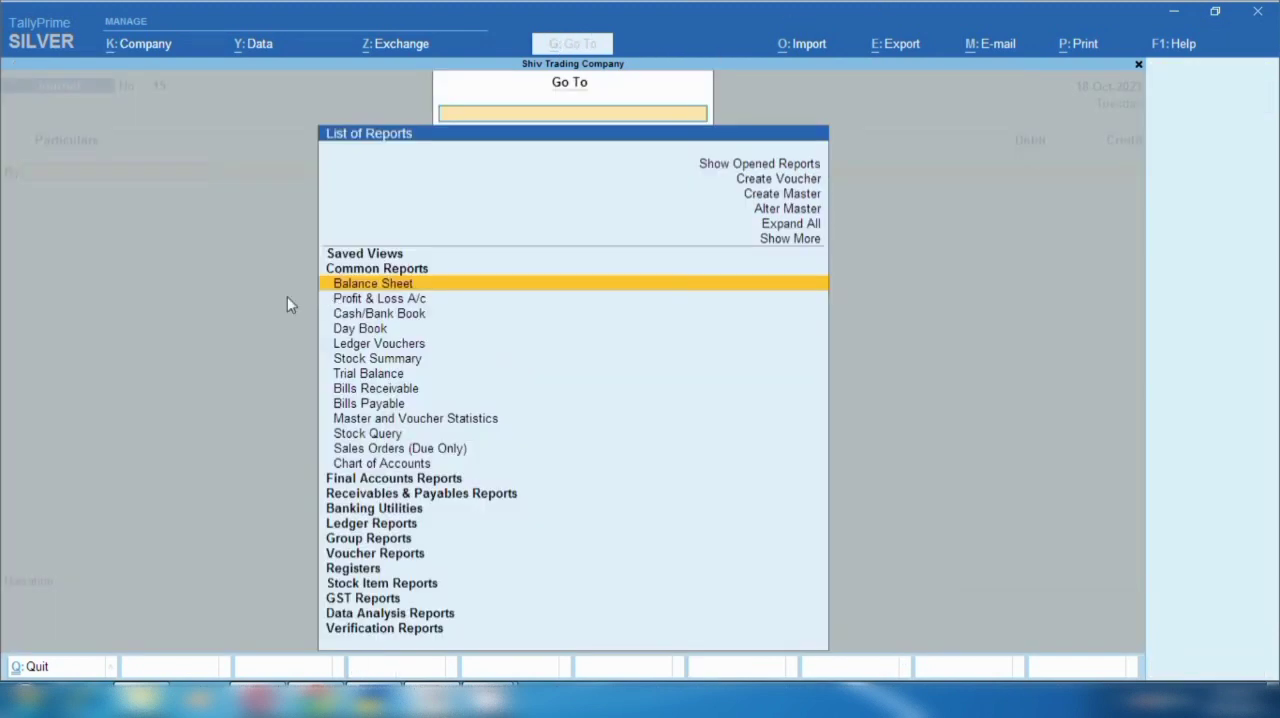
{"action": "key", "text": "Return"}
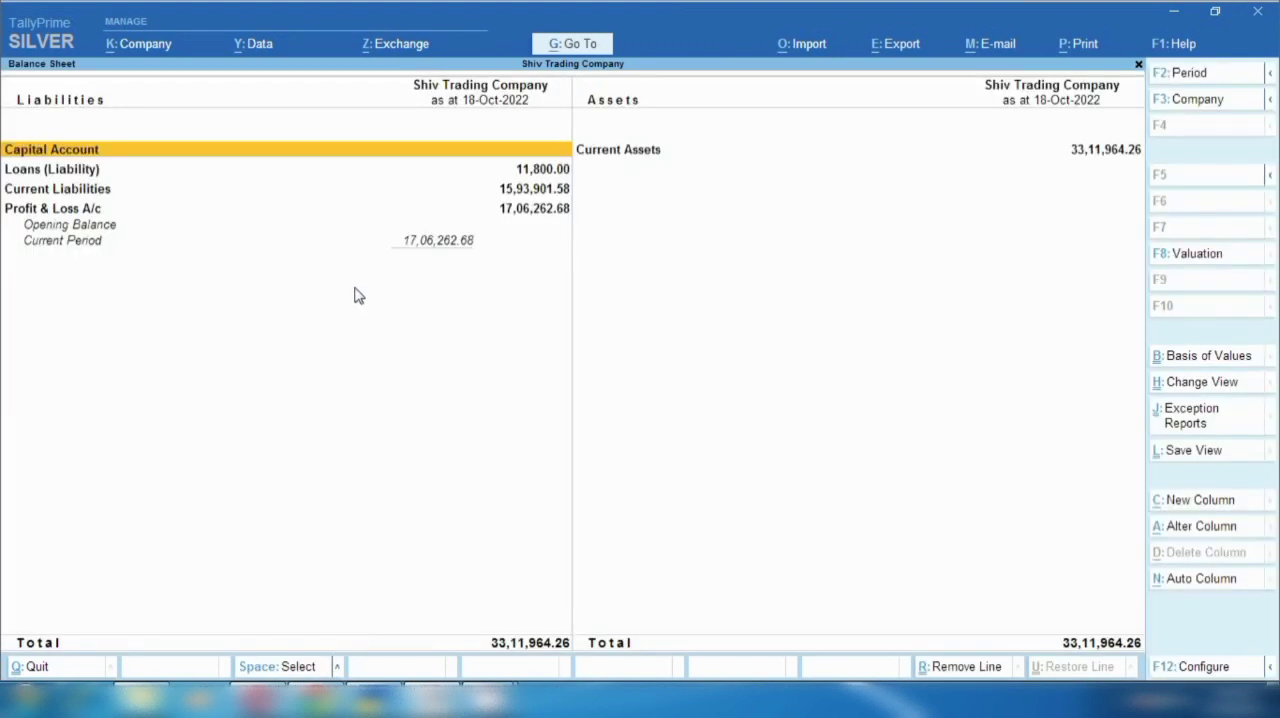
{"action": "left_click", "coordinate": [80, 212]}
{"action": "left_click", "coordinate": [80, 220]}
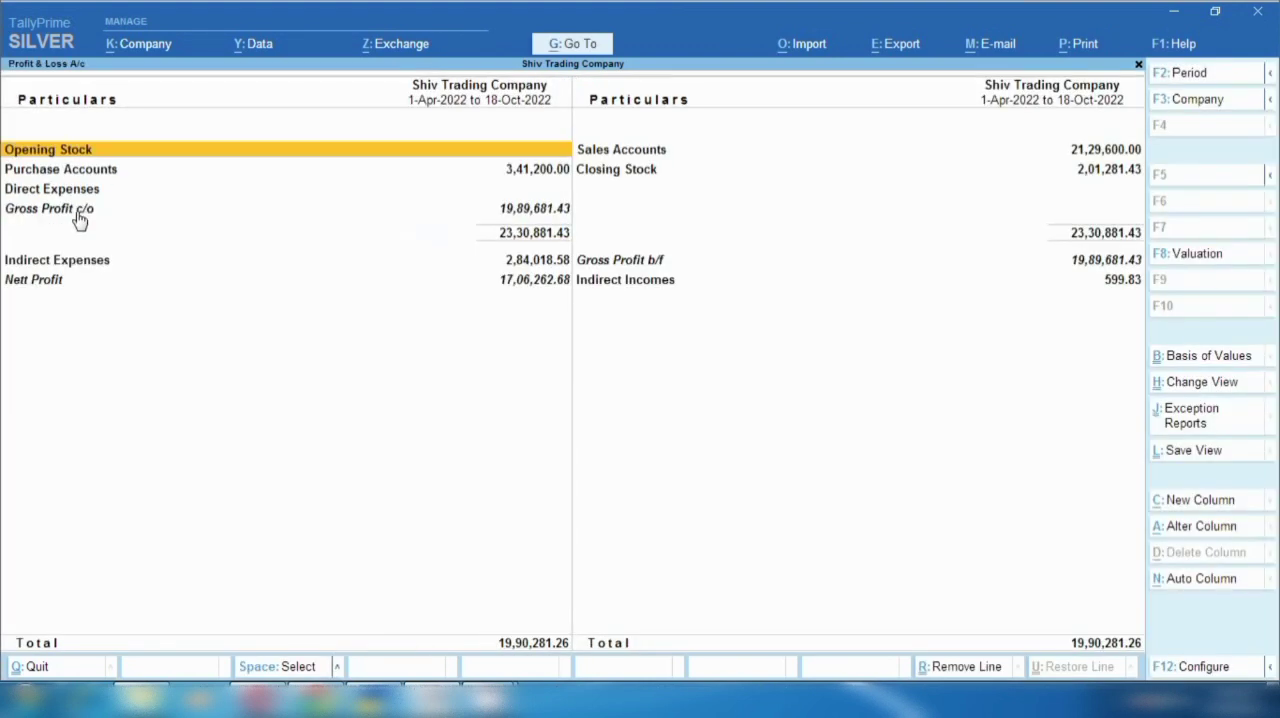
{"action": "key", "text": "Down"}
{"action": "key", "text": "Down"}
{"action": "key", "text": "Down"}
{"action": "key", "text": "Down"}
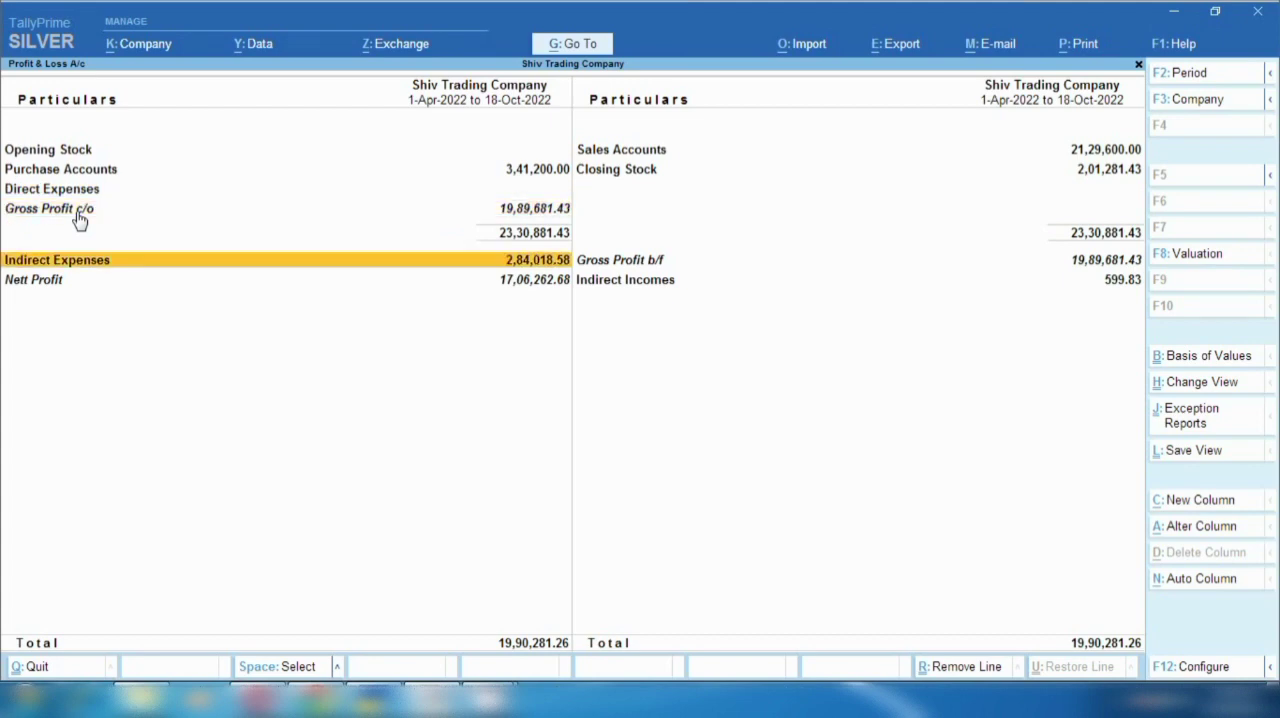
{"action": "key", "text": "Return"}
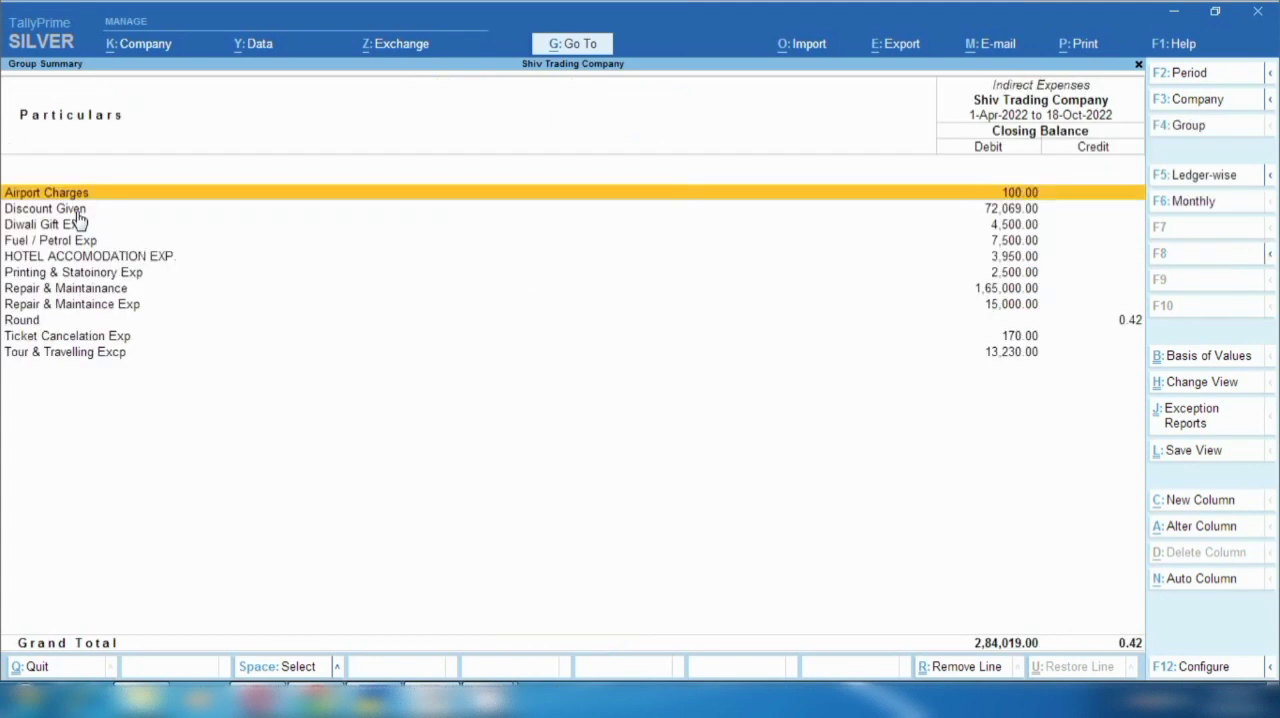
- Examine the monthly summary of Diwali Gift Exp, then return to the blank journal voucher
{"action": "left_click", "coordinate": [74, 228]}
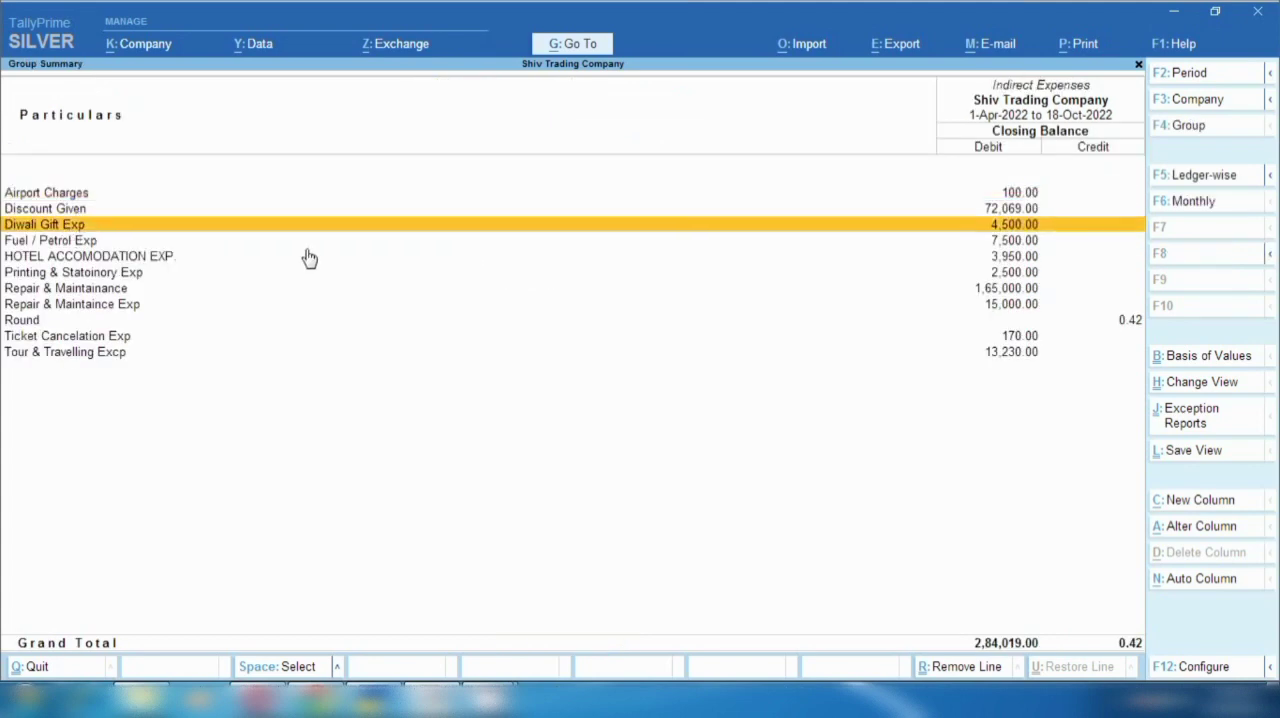
{"action": "left_click", "coordinate": [997, 228]}
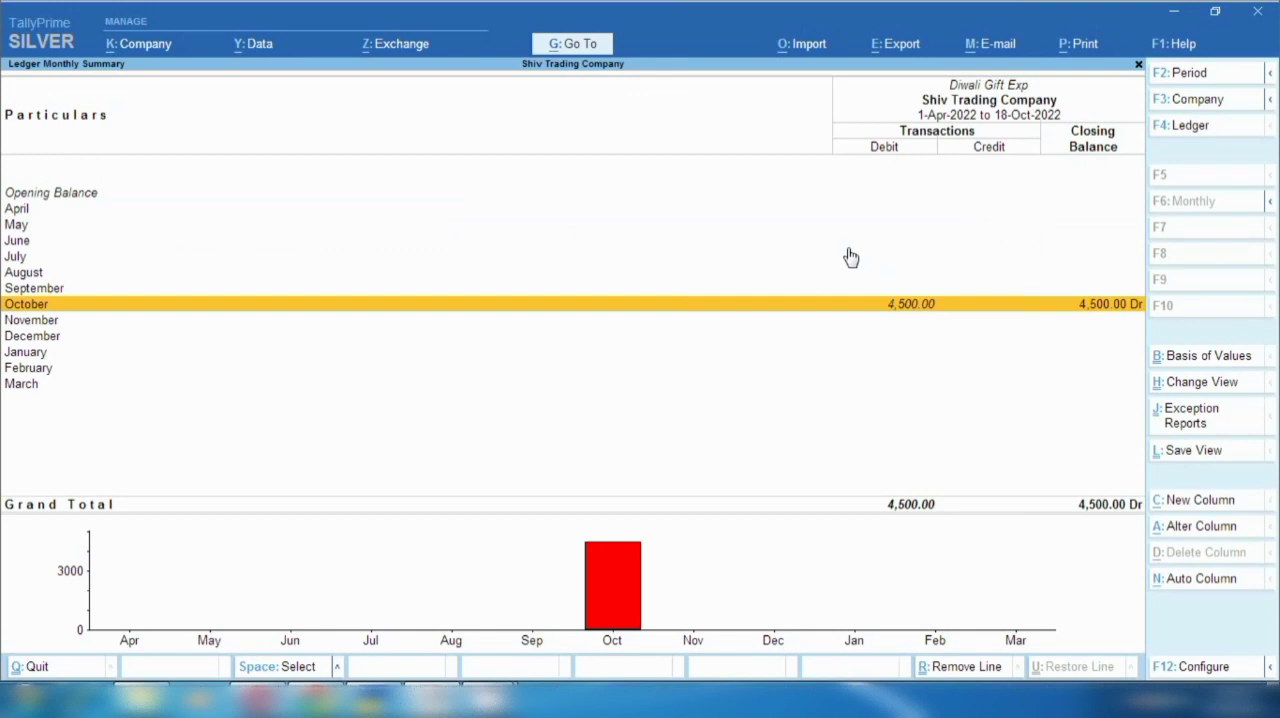
{"action": "key", "text": "Escape"}
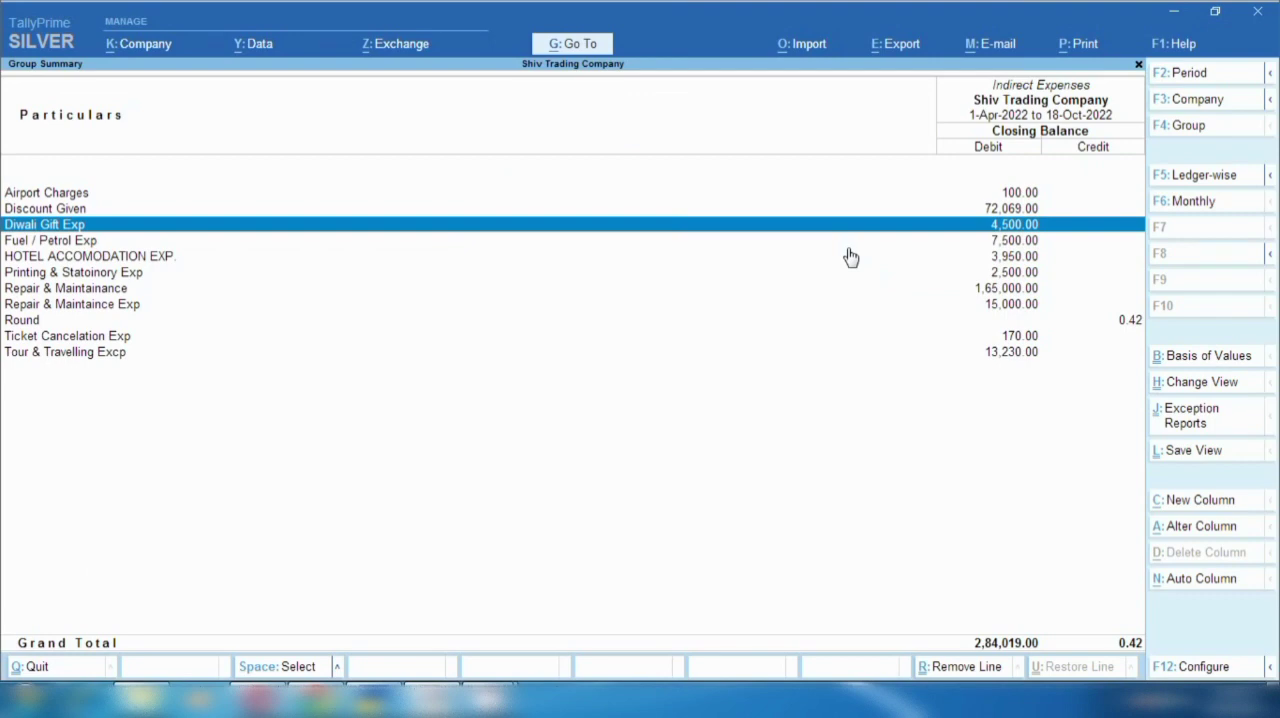
{"action": "key", "text": "Escape"}
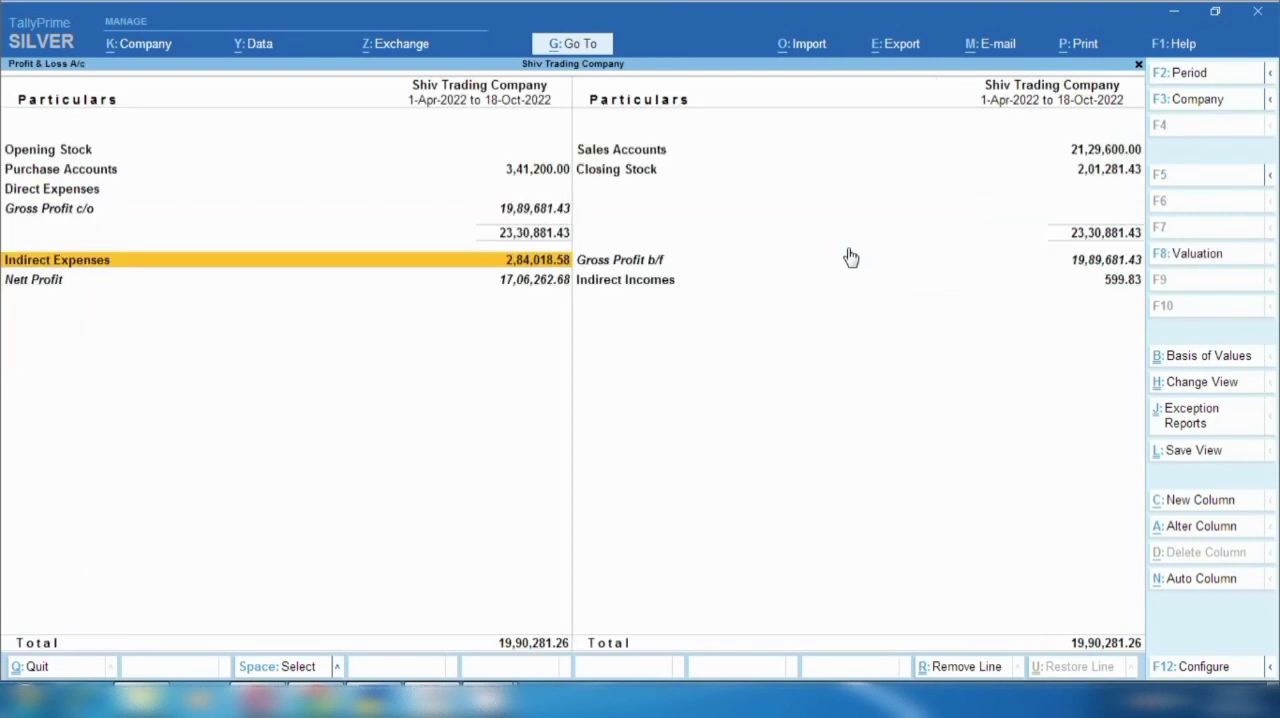
{"action": "key", "text": "Escape"}
{"action": "key", "text": "Escape"}
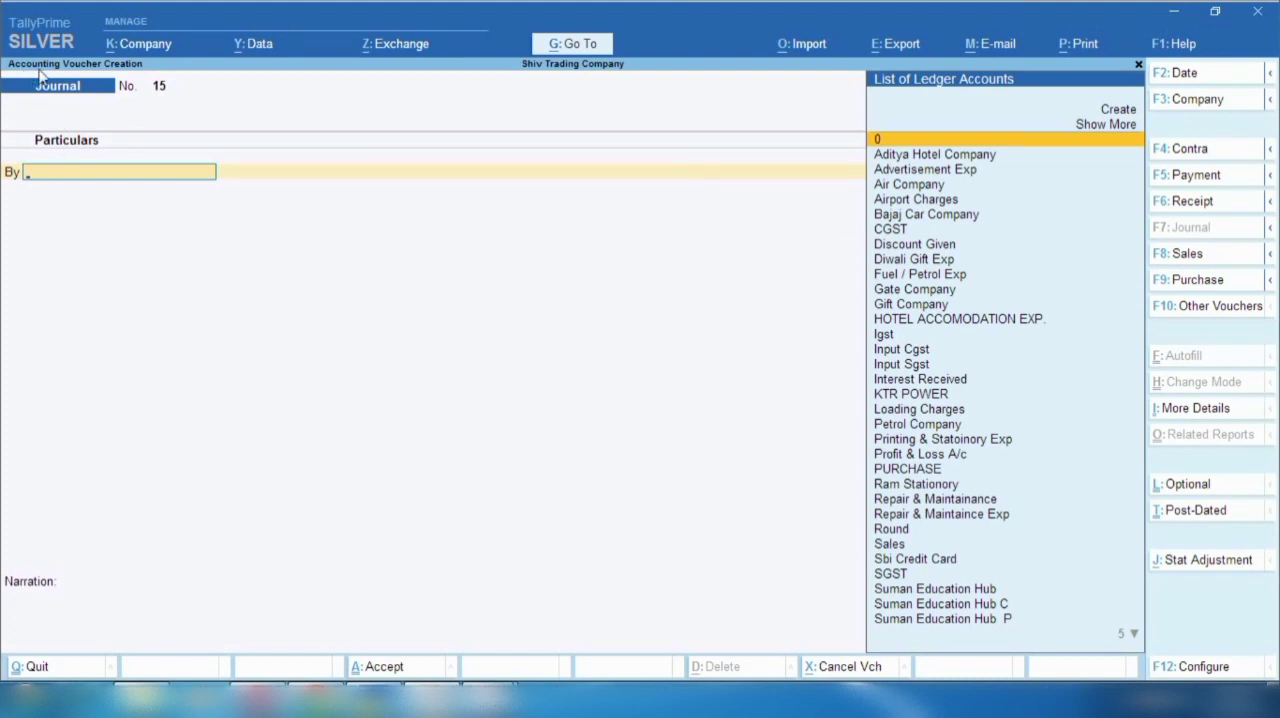
- Date the new journal voucher 19-10-2022 and debit Diwali Gift Exp with 50,000
{"action": "key", "text": "F2"}
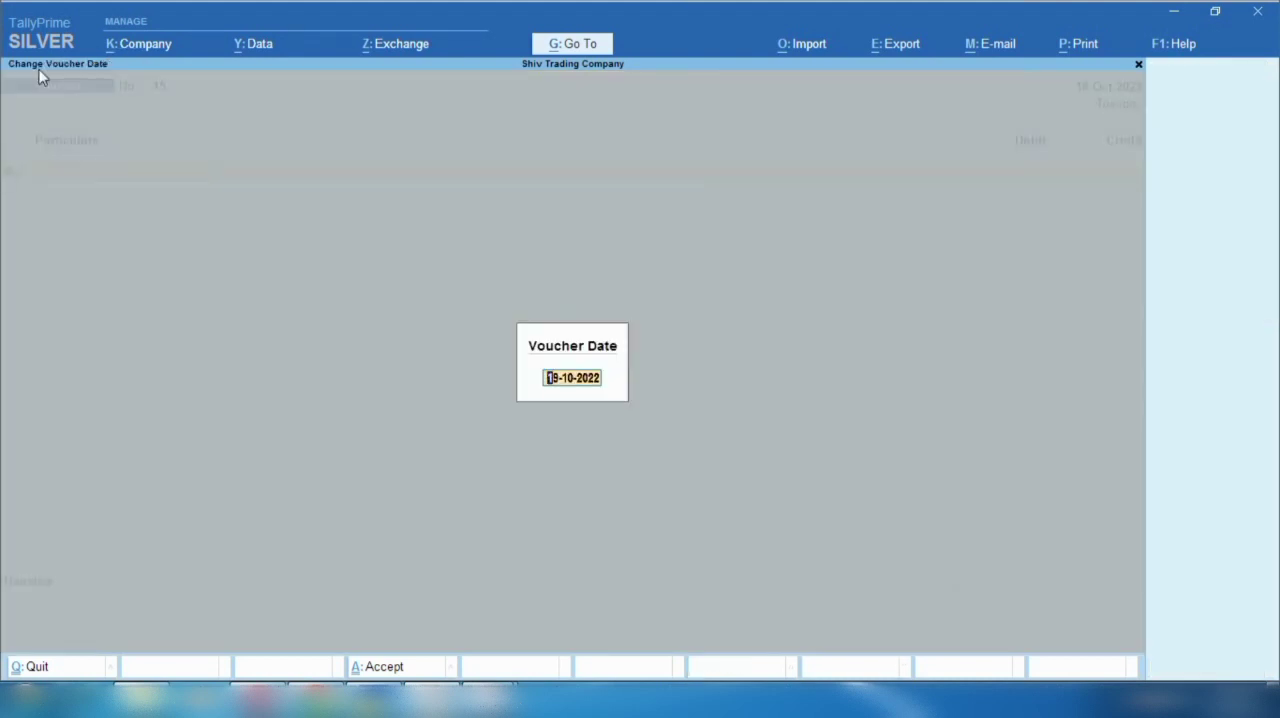
{"action": "key", "text": "Return"}
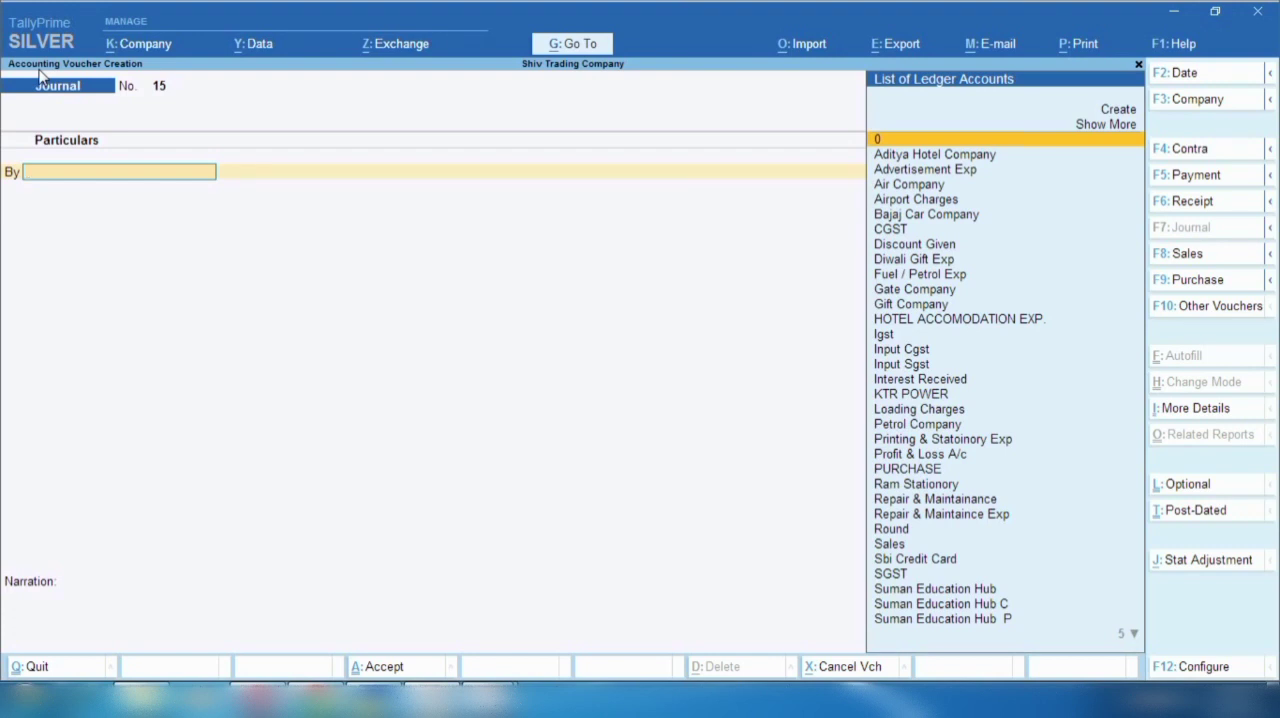
{"action": "type", "text": "D"}
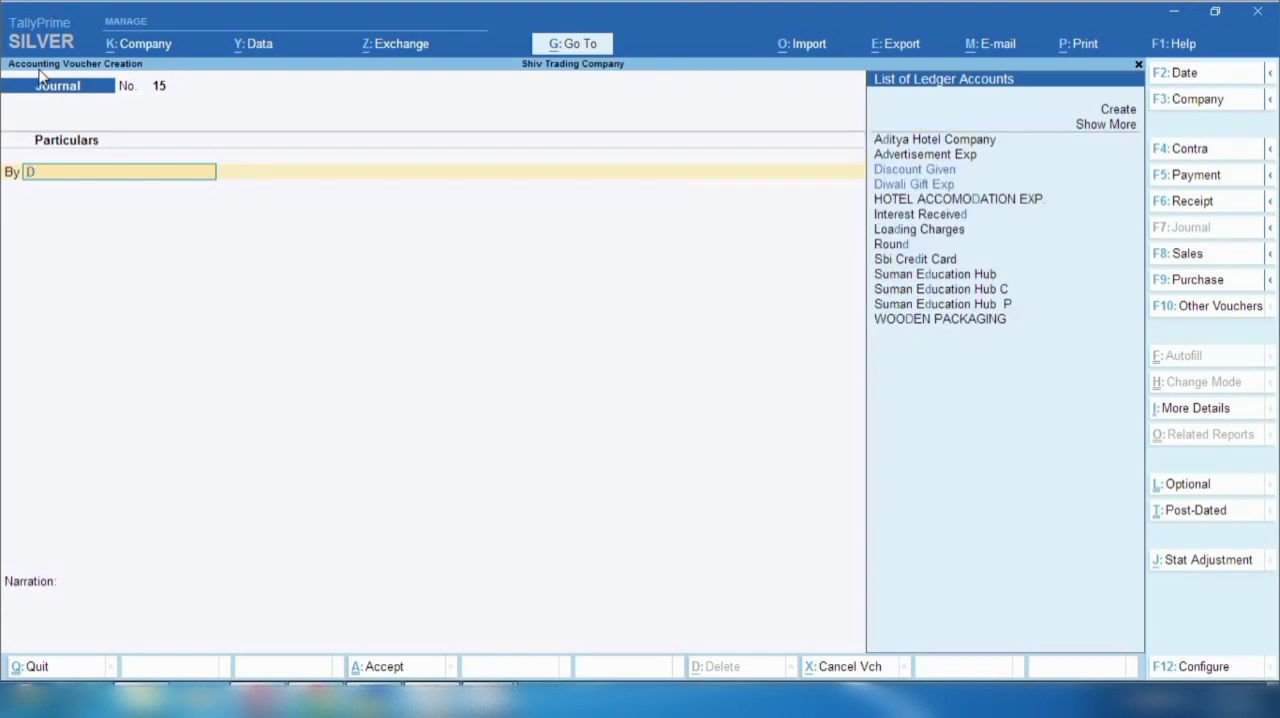
{"action": "type", "text": "iwa"}
{"action": "key", "text": "Return"}
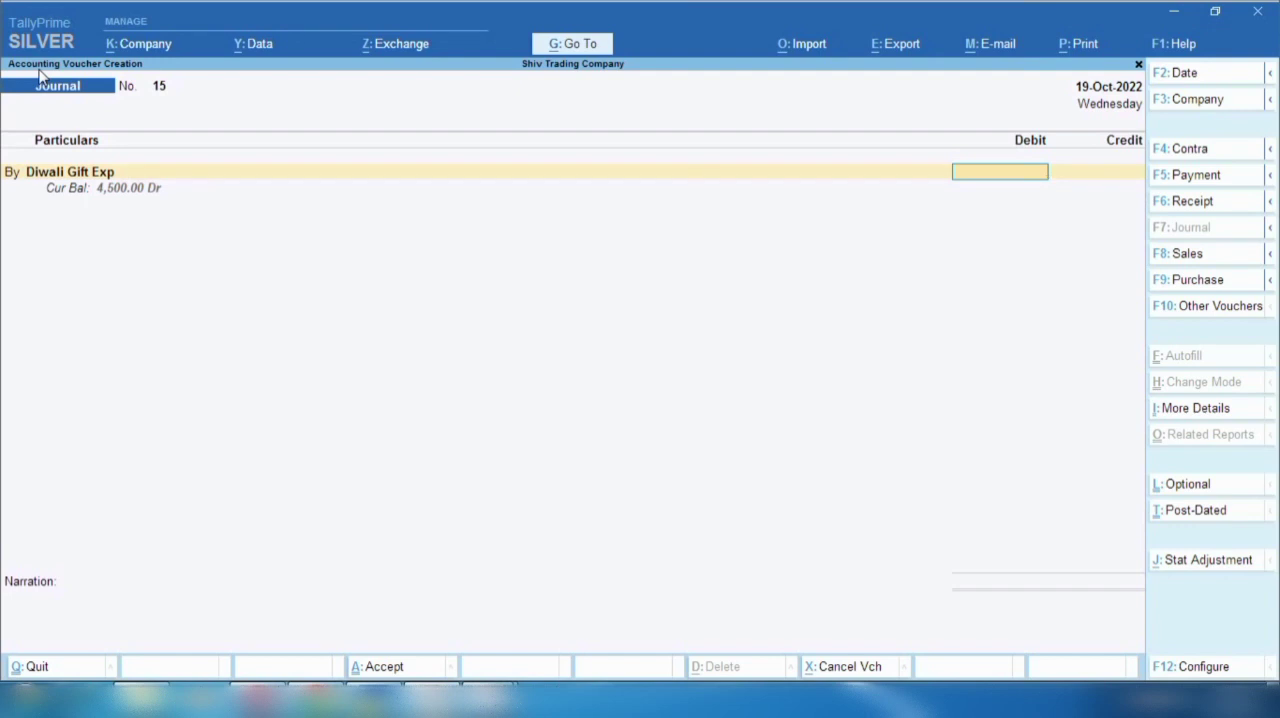
{"action": "type", "text": "50000"}
{"action": "key", "text": "Return"}
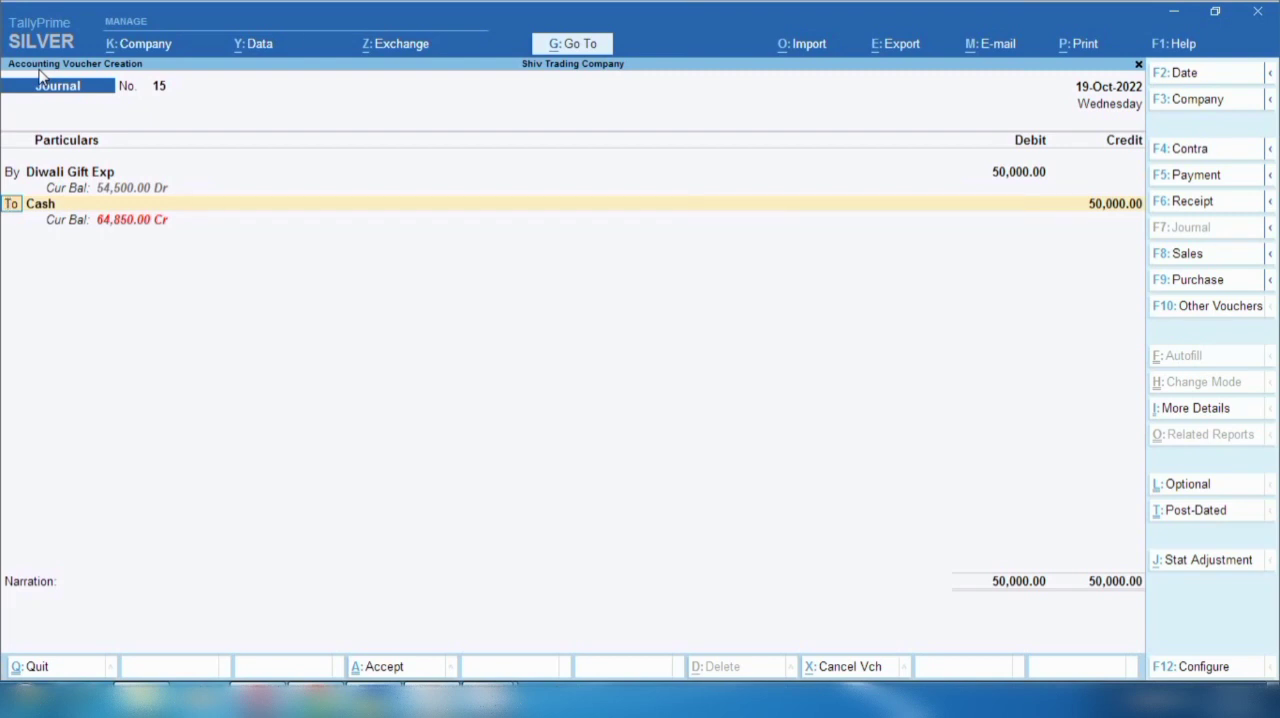
- Make the second journal line a debit to CGST of 4,500
{"action": "type", "text": "b"}
{"action": "key", "text": "Return"}
{"action": "type", "text": "Cgs"}
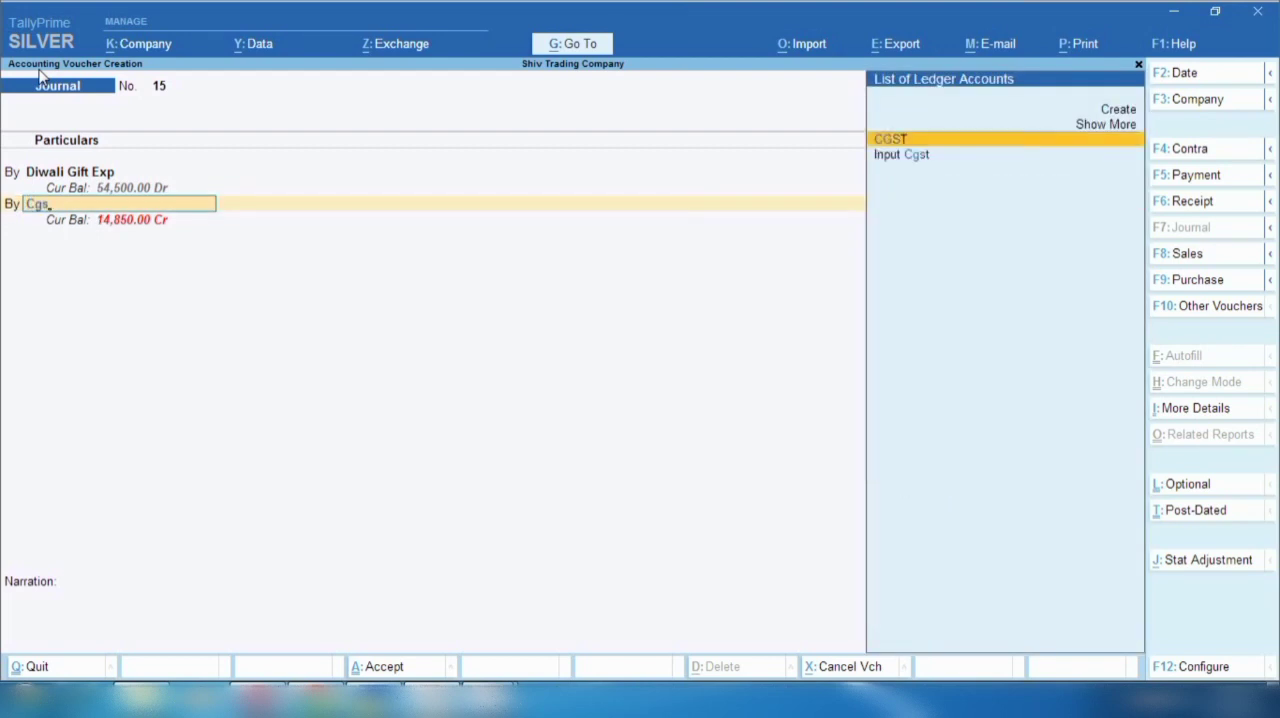
{"action": "key", "text": "Return"}
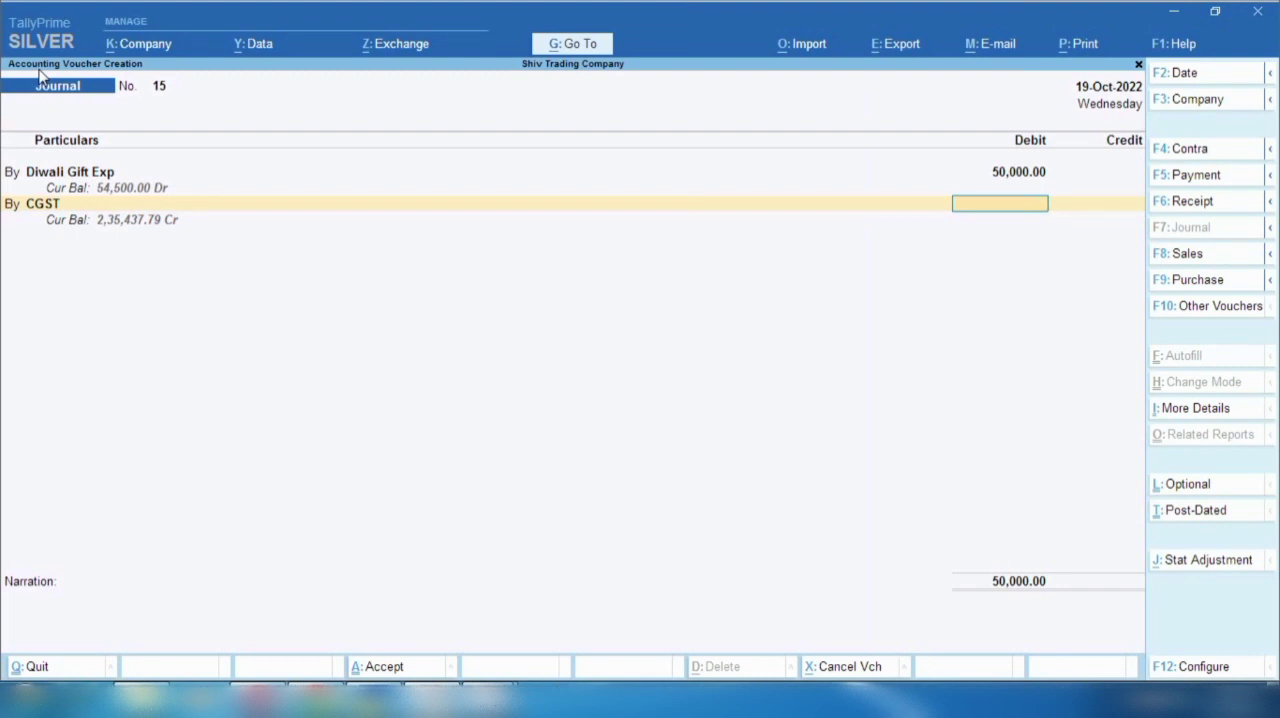
{"action": "type", "text": "4,500"}
{"action": "key", "text": "Return"}
- Add a third journal line debiting SGST with 4,500
{"action": "type", "text": "b"}
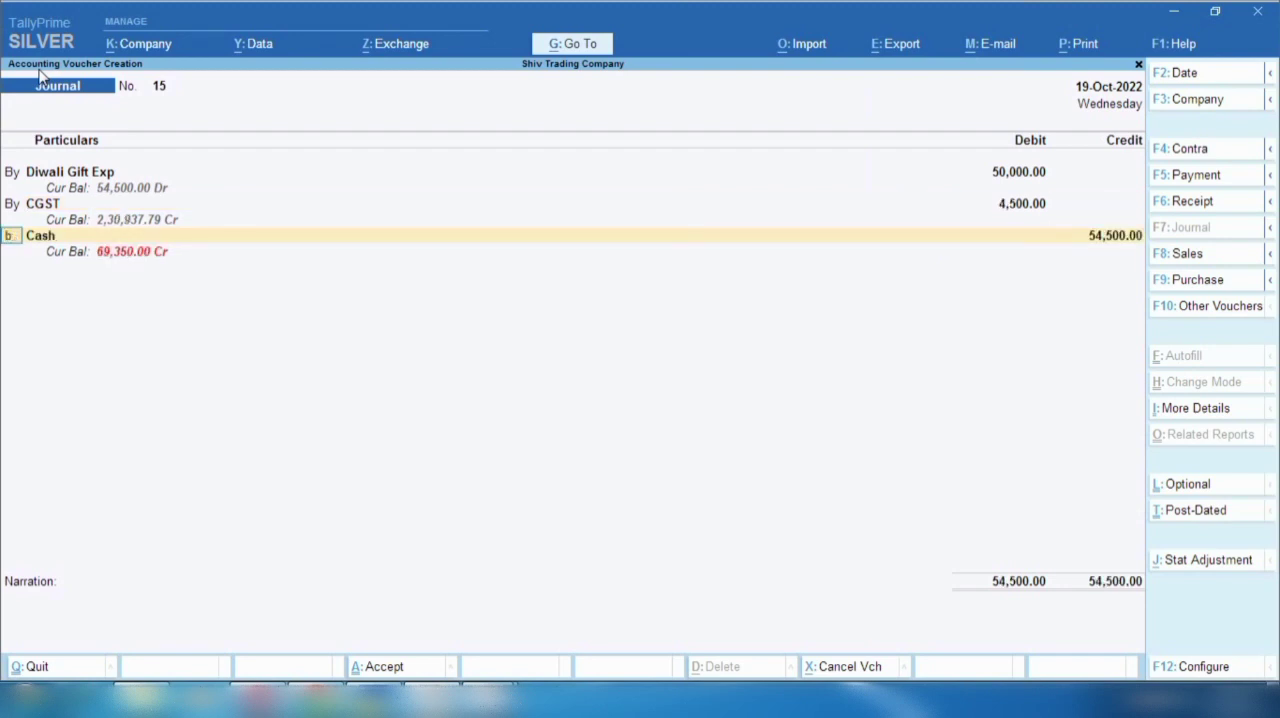
{"action": "key", "text": "Return"}
{"action": "key", "text": "BackSpace"}
{"action": "type", "text": "Sg"}
{"action": "key", "text": "Return"}
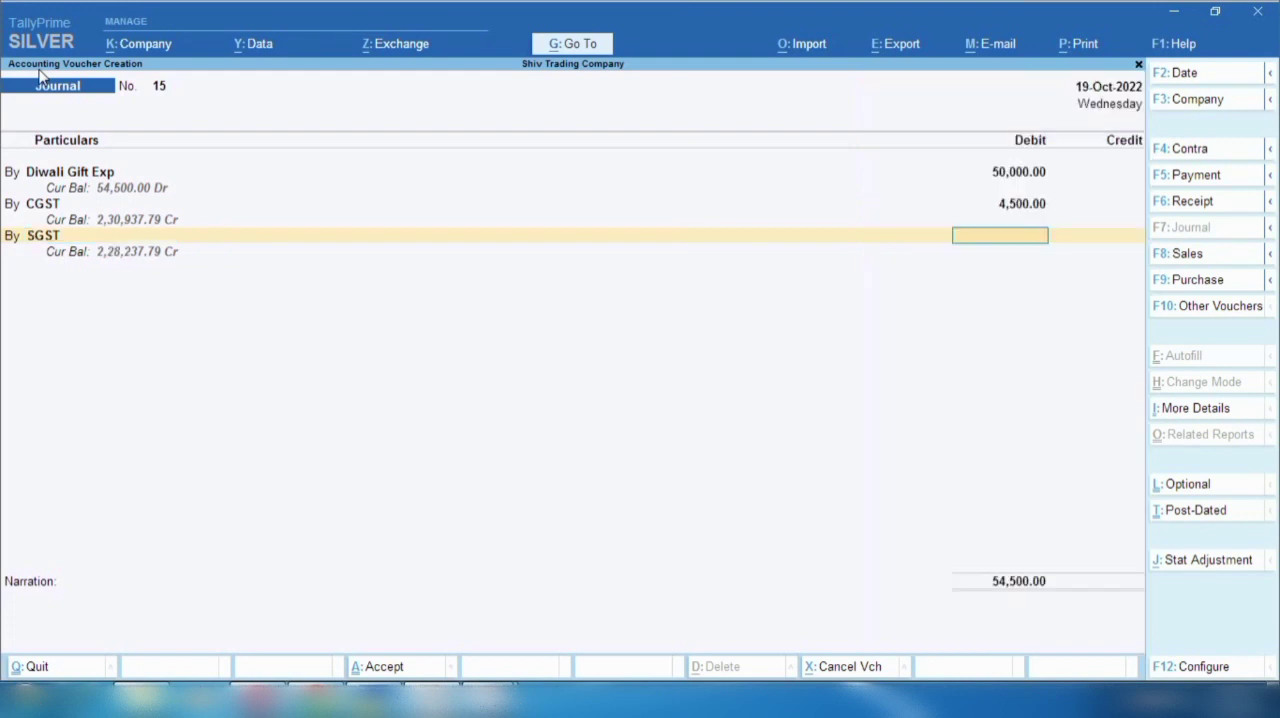
{"action": "type", "text": "4500"}
{"action": "key", "text": "Return"}
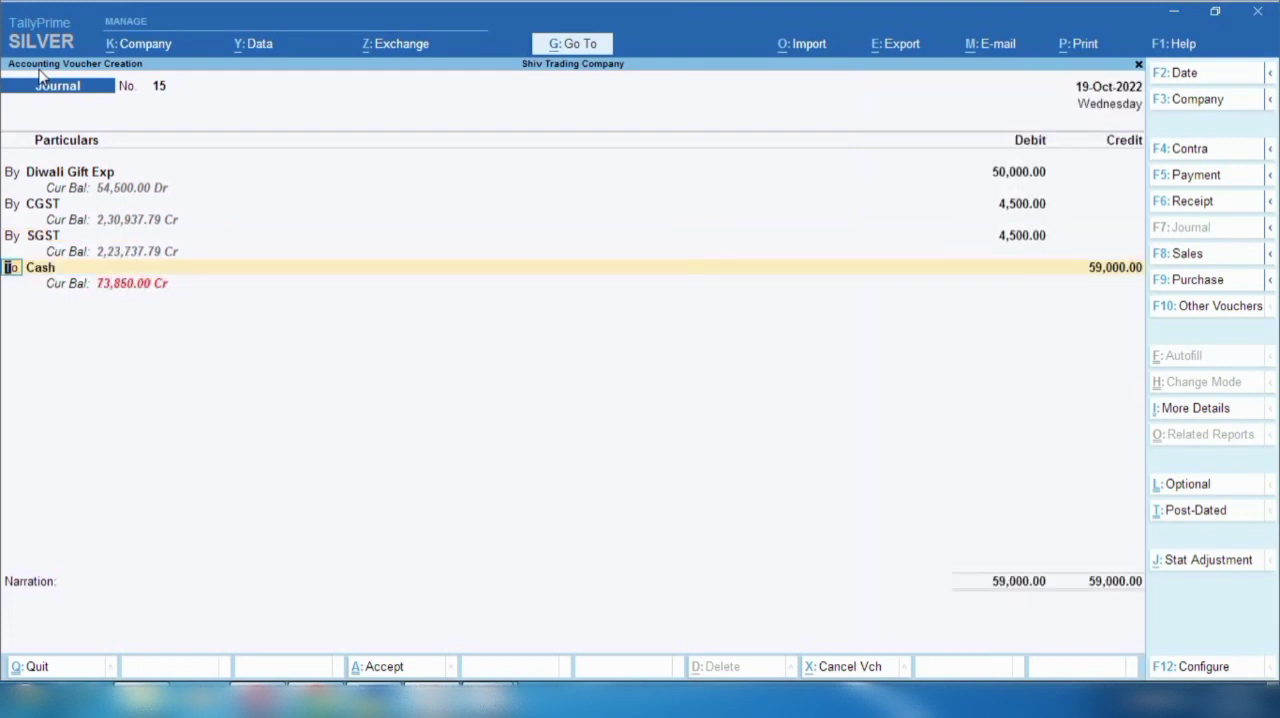
- Credit Gift Company instead of Cash with 59,000 and save the journal voucher
{"action": "key", "text": "Return"}
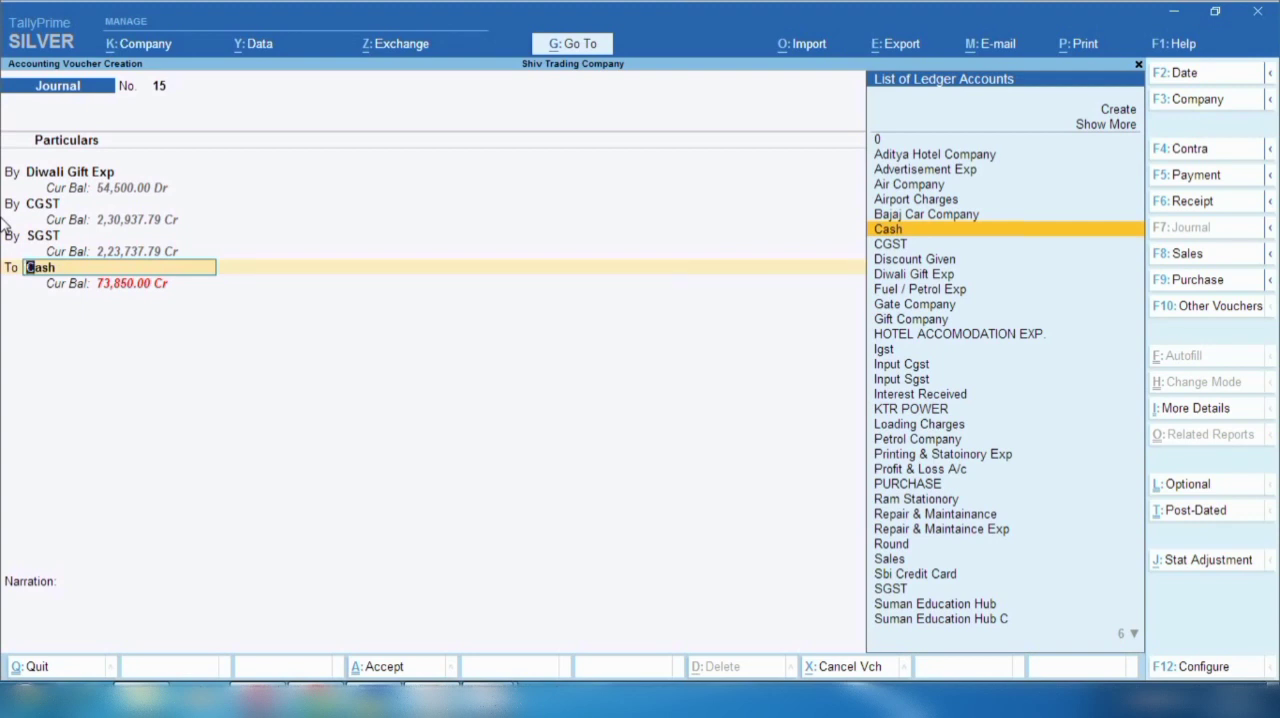
{"action": "type", "text": "Giftc"}
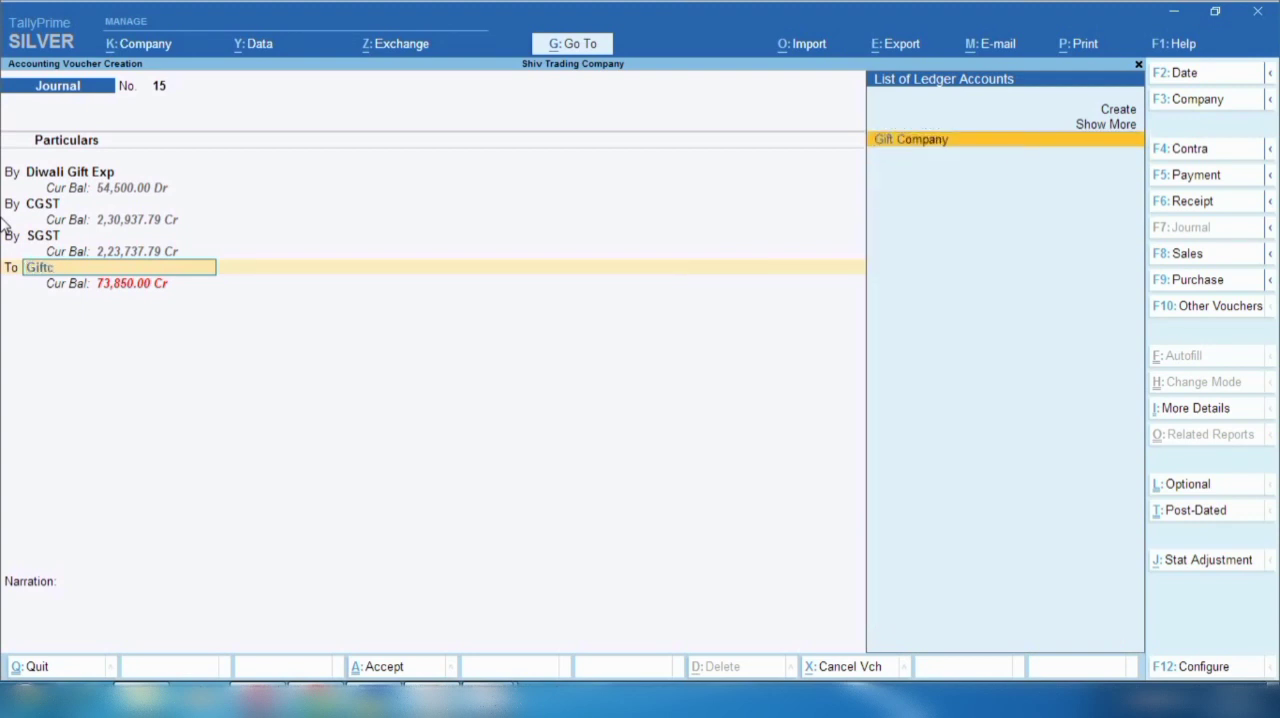
{"action": "key", "text": "Return"}
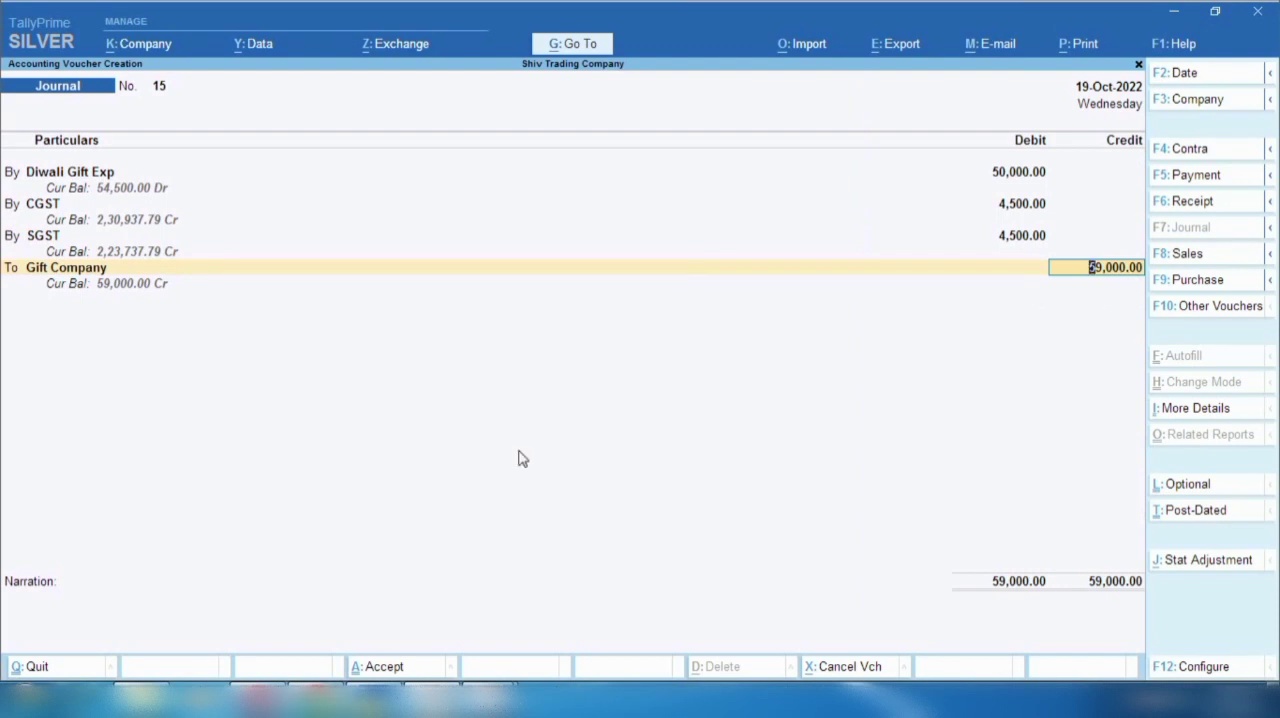
{"action": "key", "text": "ctrl+a"}
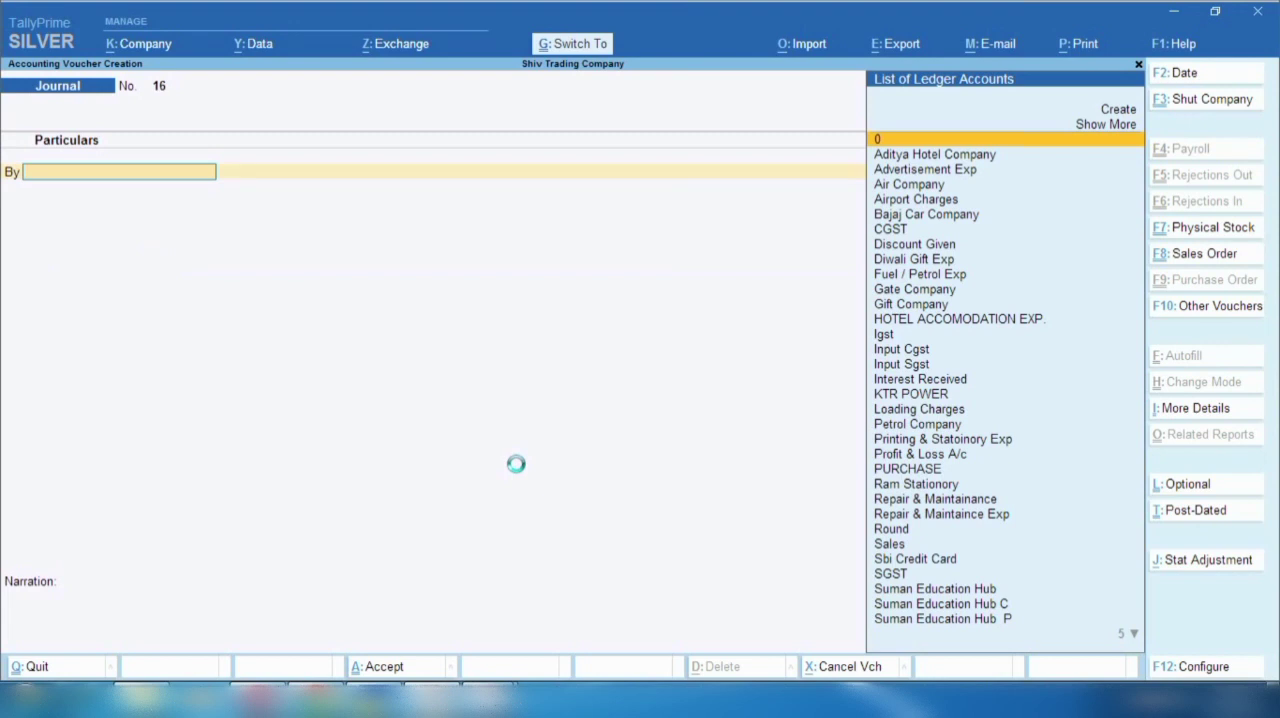
- Open the Balance Sheet and drill through Current Liabilities to the Sundry Creditors group summary
{"action": "left_click", "coordinate": [550, 42]}
{"action": "left_click", "coordinate": [355, 287]}
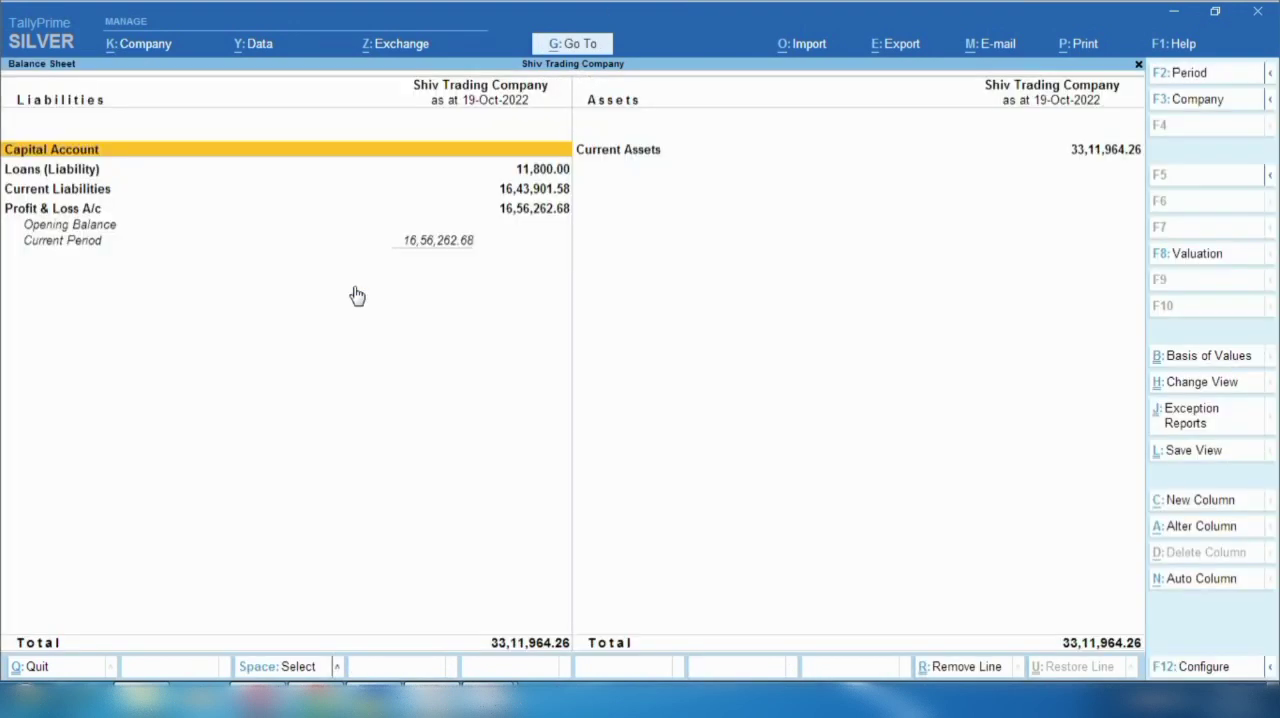
{"action": "left_click", "coordinate": [92, 192]}
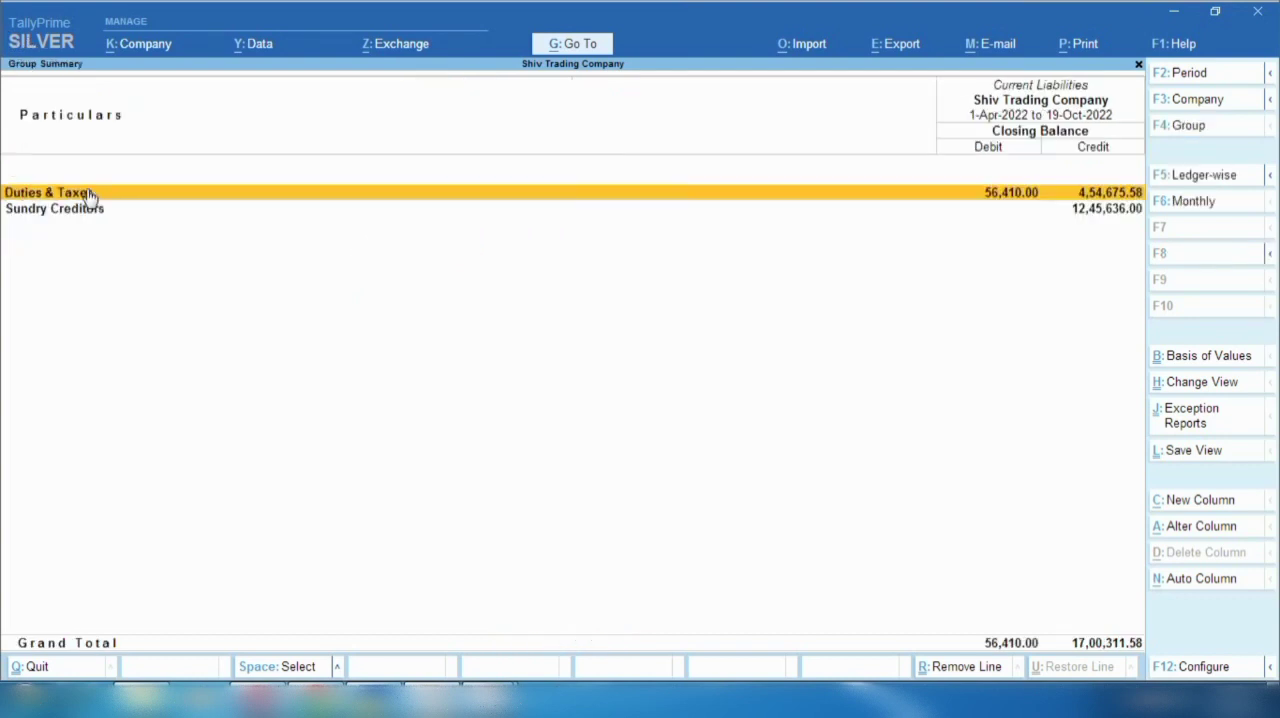
{"action": "key", "text": "Down"}
{"action": "key", "text": "Return"}
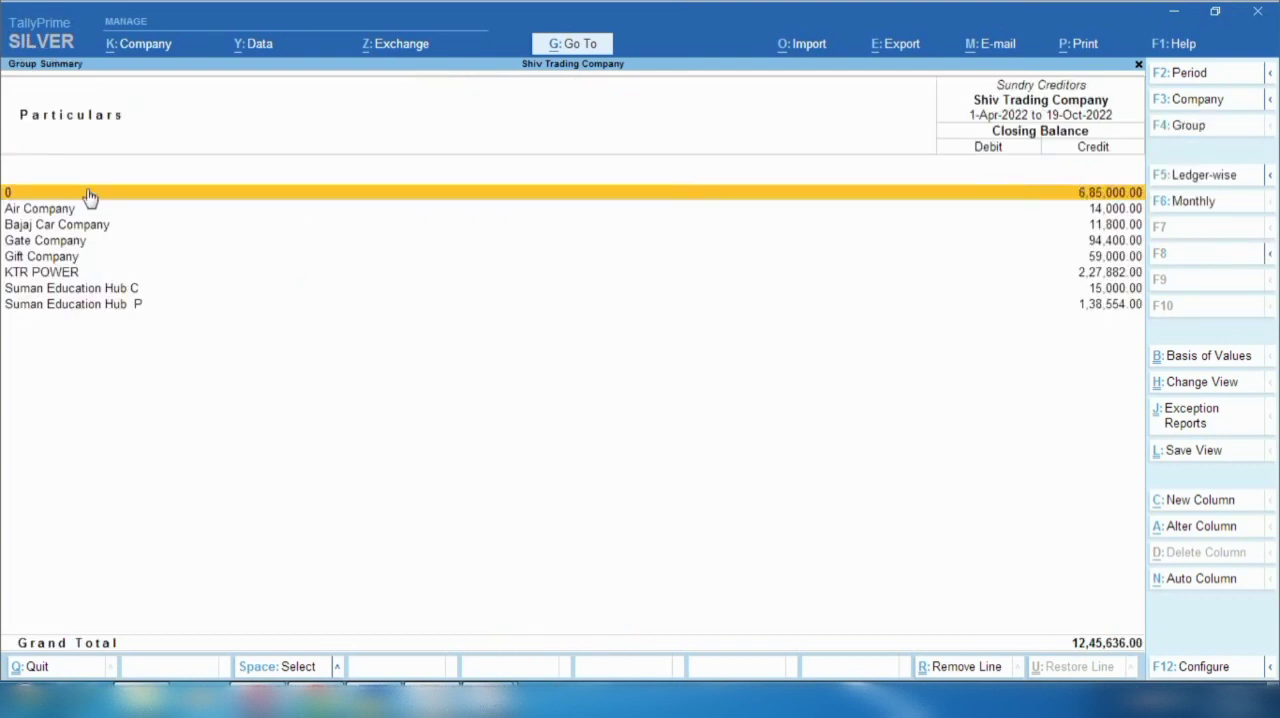
- Open the monthly summary of the Gift Company ledger to examine its balance
{"action": "key", "text": "Down"}
{"action": "key", "text": "Down"}
{"action": "key", "text": "Down"}
{"action": "key", "text": "Down"}
{"action": "key", "text": "space"}
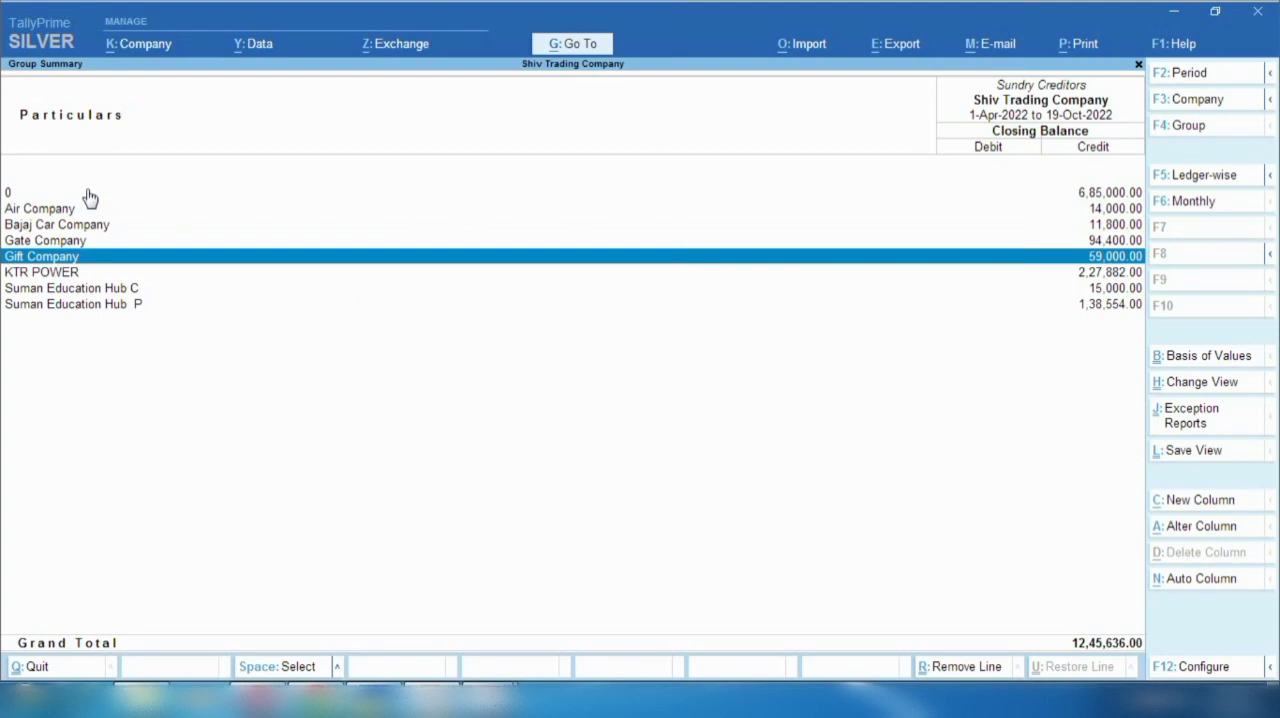
{"action": "key", "text": "Return"}
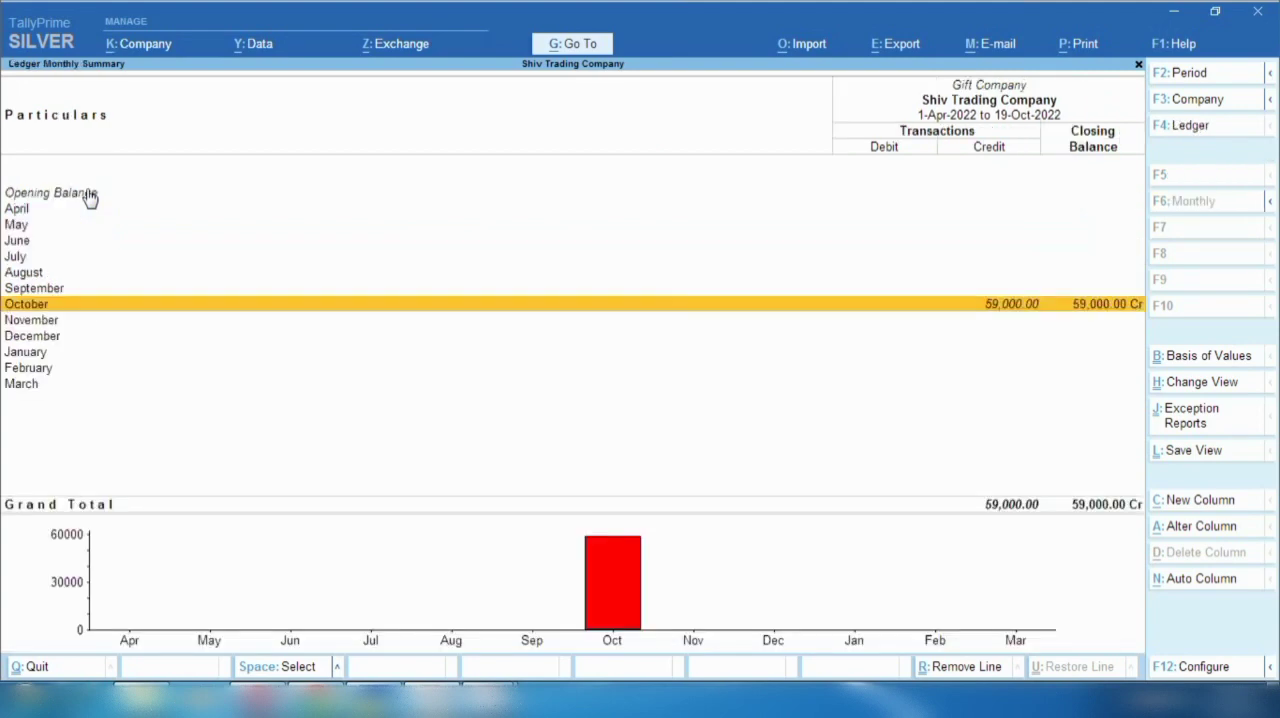
- Leave the Gift Company ledger and return to the Balance Sheet to open the Profit & Loss A/c
{"action": "key", "text": "space"}
{"action": "key", "text": "space"}
{"action": "key", "text": "Escape"}
{"action": "key", "text": "space"}
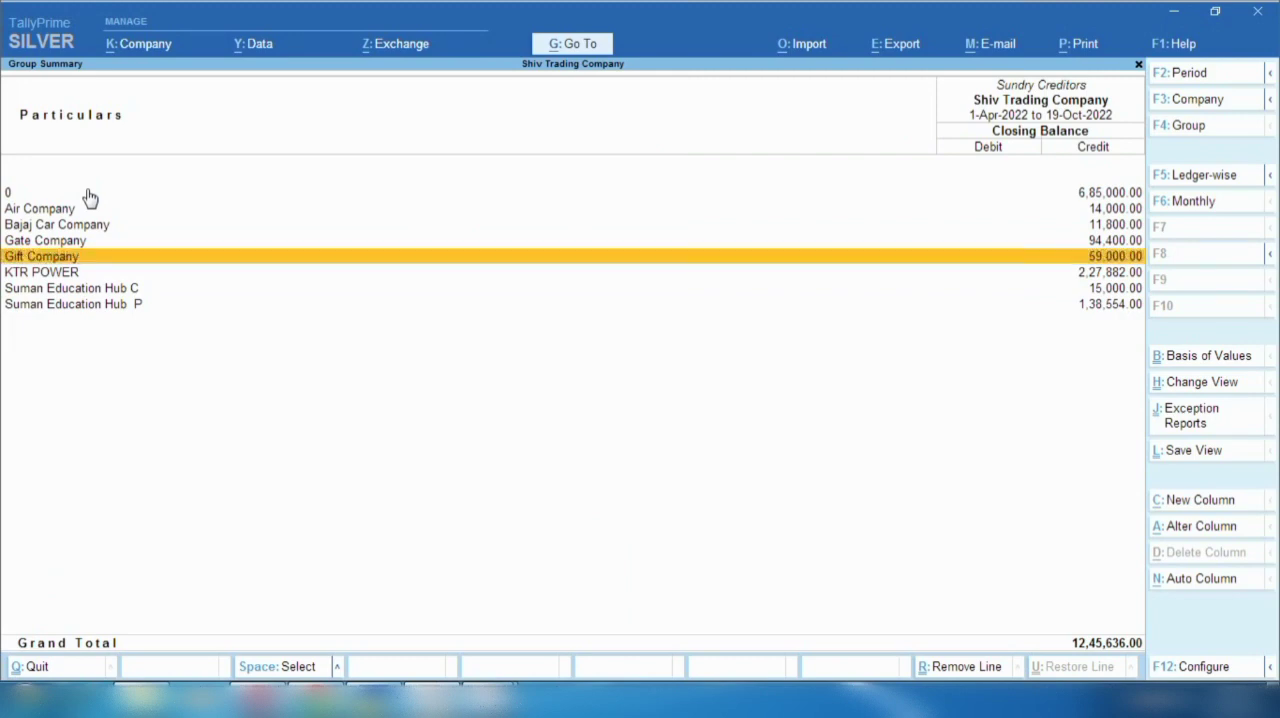
{"action": "key", "text": "Escape"}
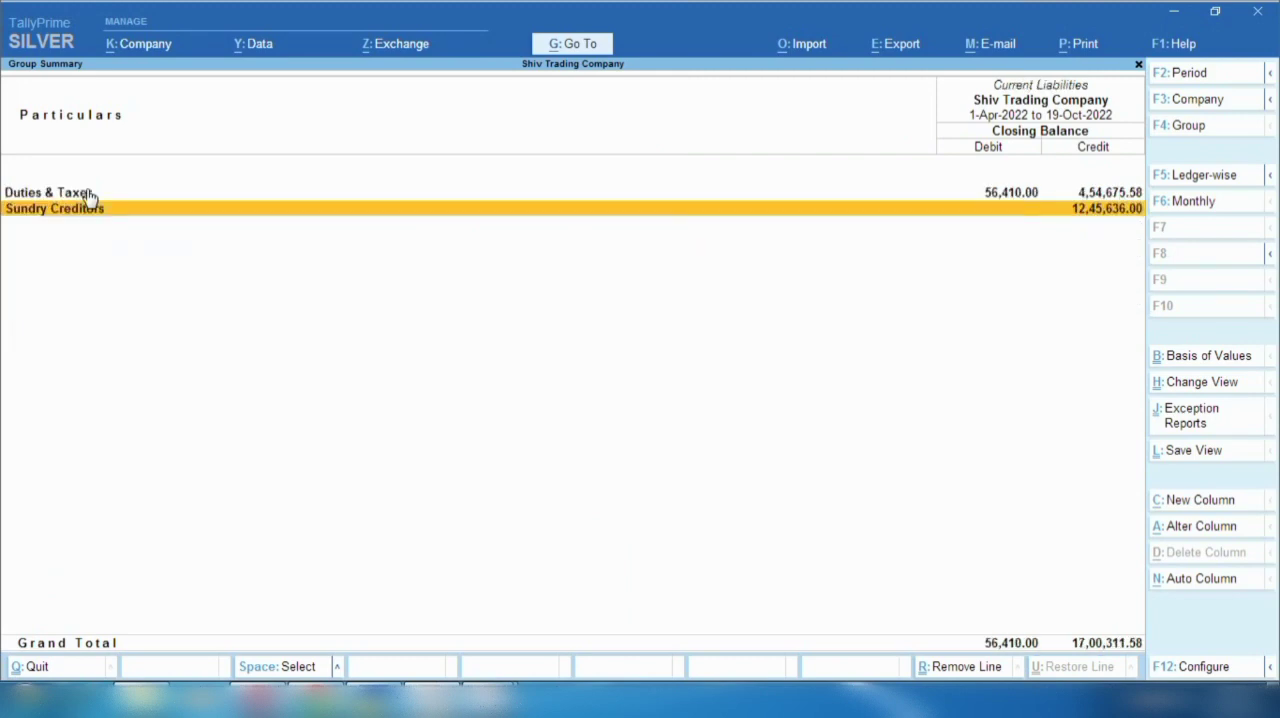
{"action": "key", "text": "Escape"}
{"action": "key", "text": "Down"}
{"action": "key", "text": "Return"}
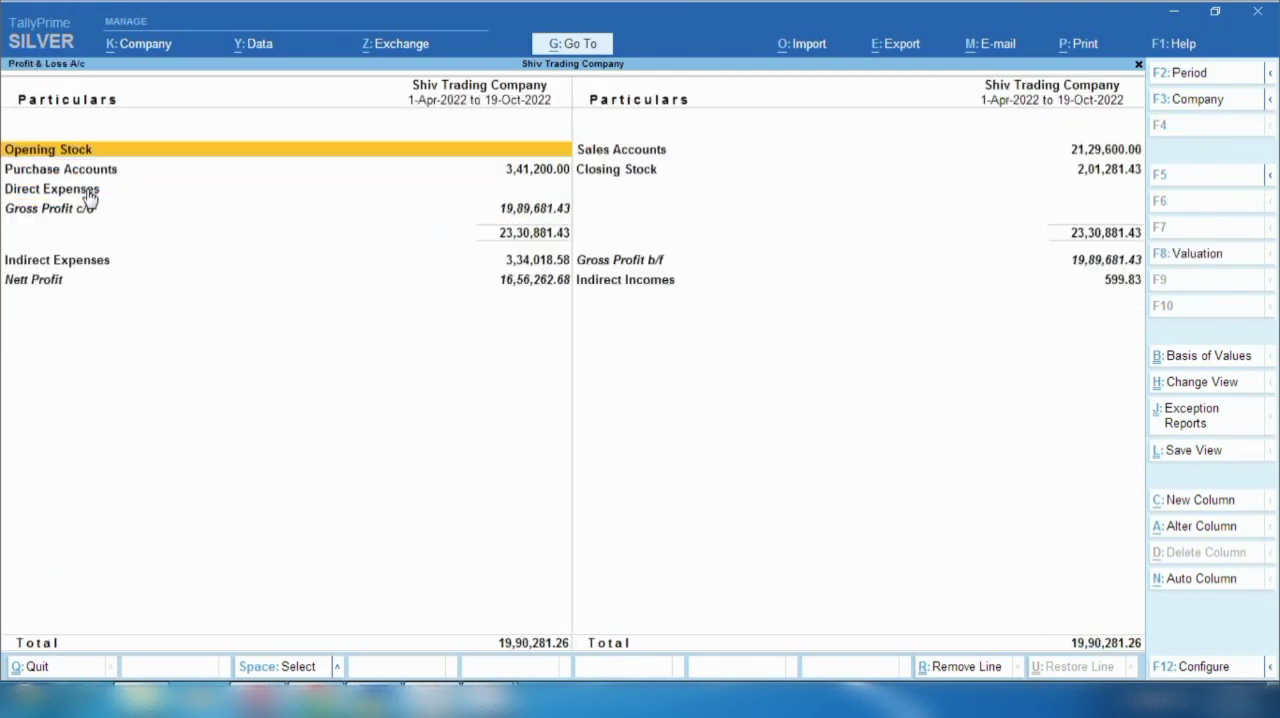
- Drill through the Indirect Expenses group to the monthly summary of the Diwali Gift Exp ledger
{"action": "key", "text": "Down"}
{"action": "key", "text": "Down"}
{"action": "key", "text": "Down"}
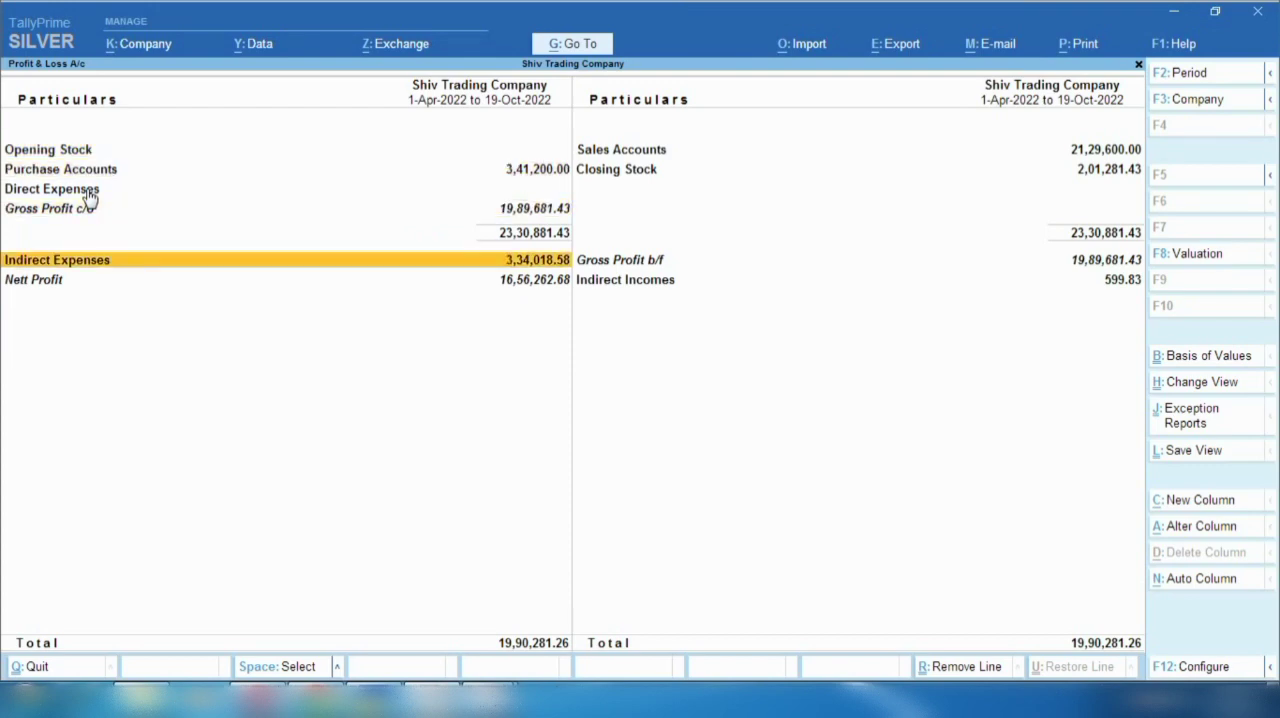
{"action": "key", "text": "Return"}
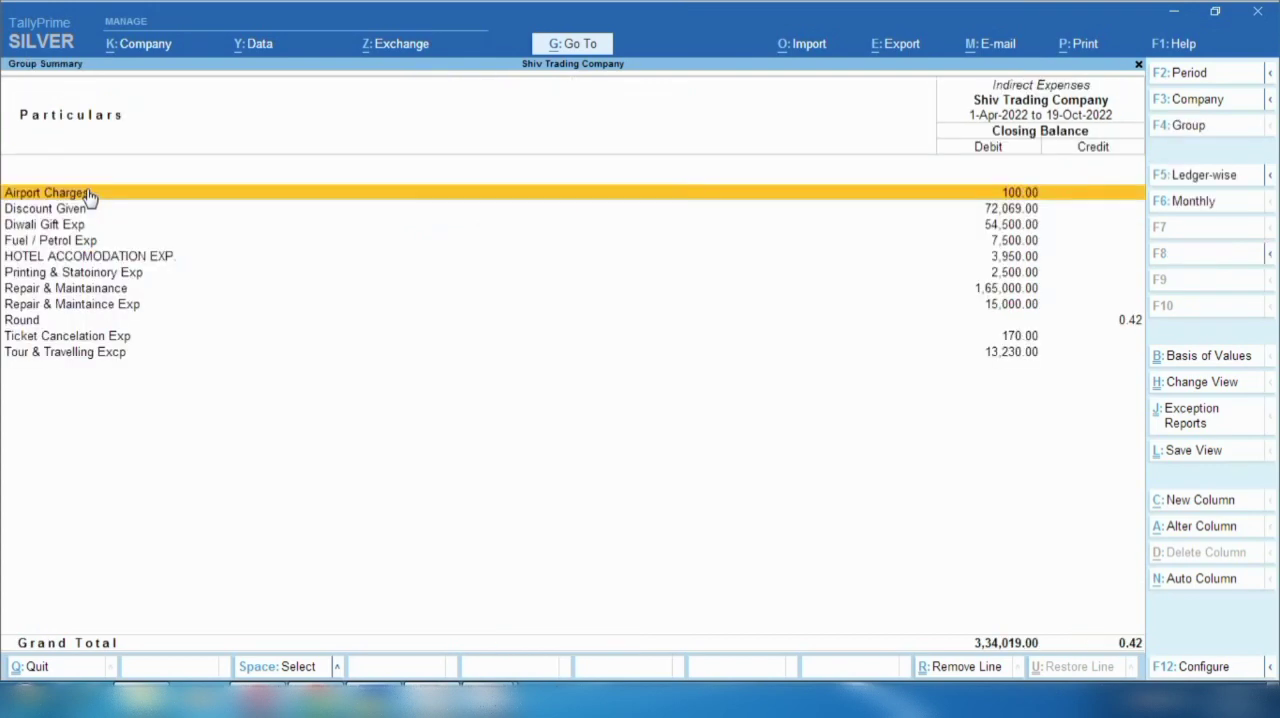
{"action": "key", "text": "Down"}
{"action": "key", "text": "Down"}
{"action": "key", "text": "Return"}
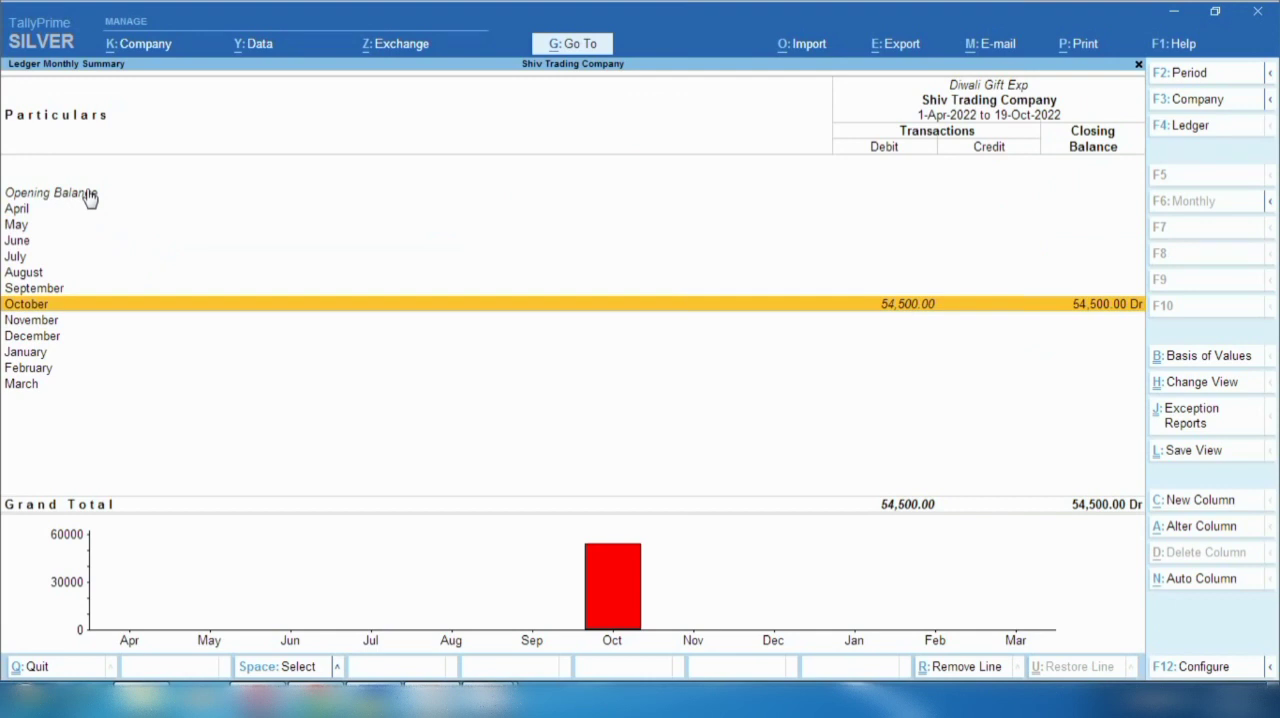
- Open the October vouchers of Diwali Gift Exp and examine the Gift Company journal entry
{"action": "key", "text": "Return"}
{"action": "key", "text": "Down"}
{"action": "key", "text": "Return"}
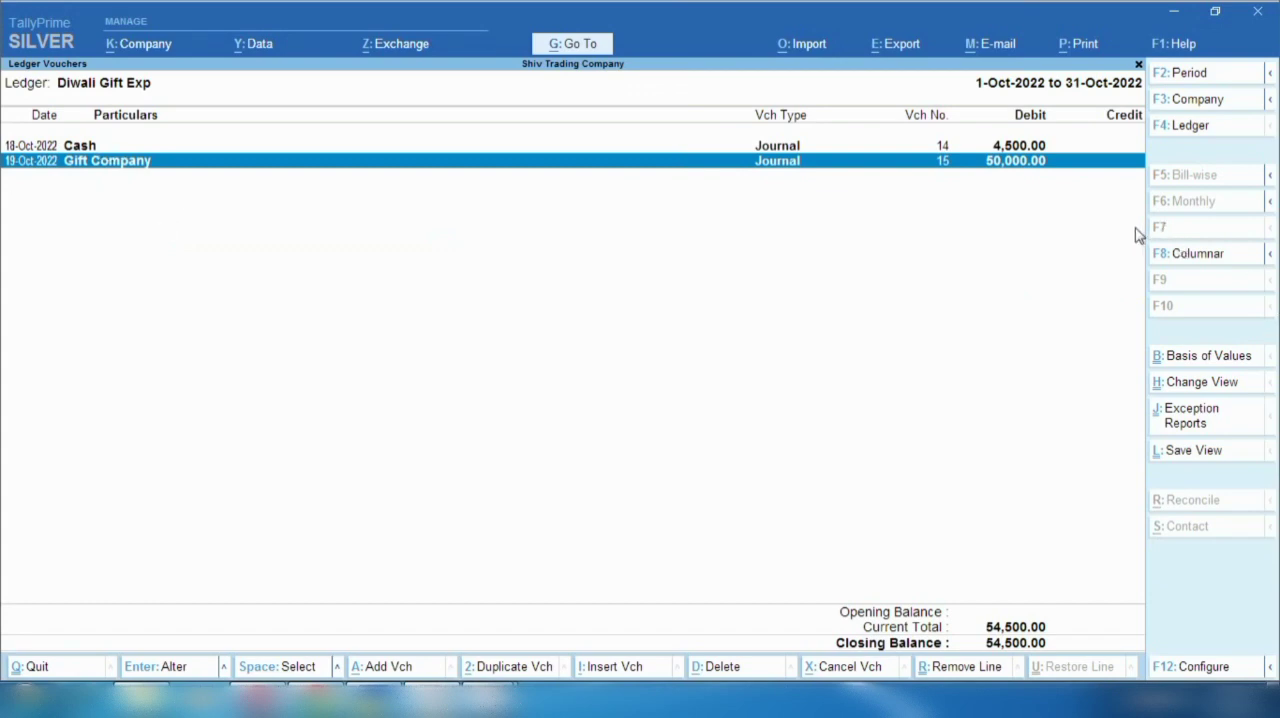
{"action": "key", "text": "space"}
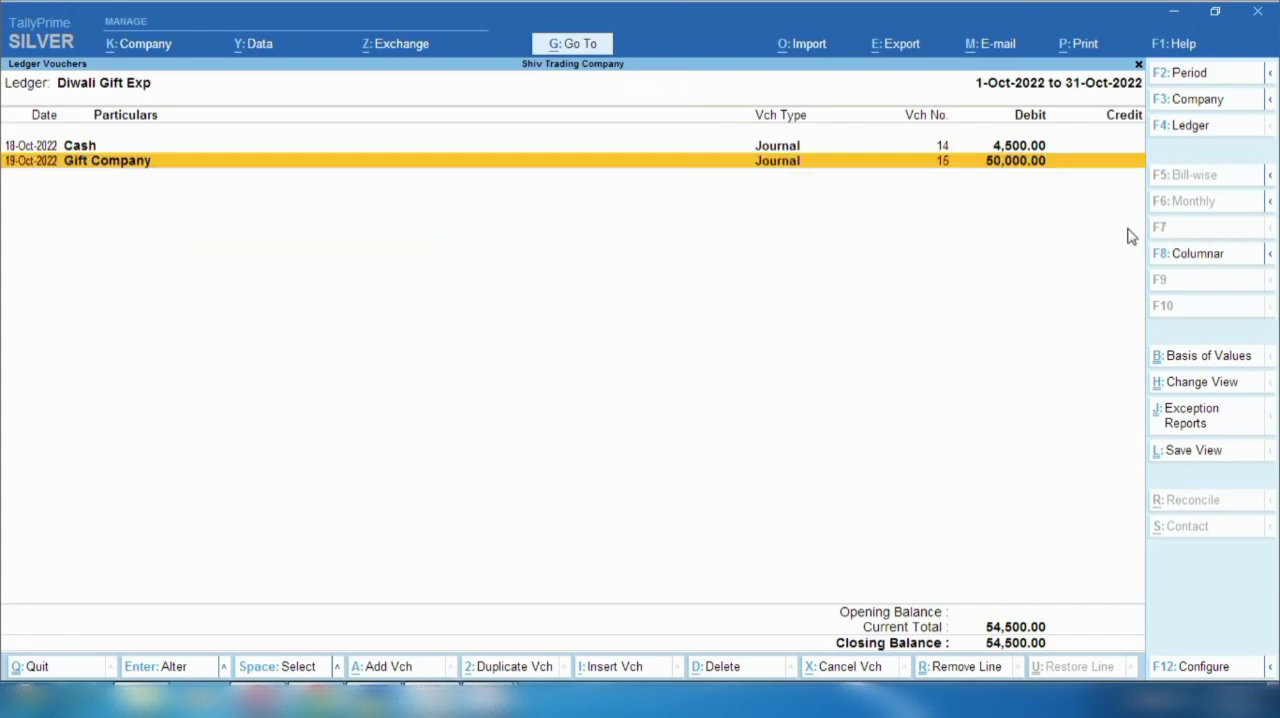
- Open the Ledger Vouchers report for Gift Company
{"action": "left_click", "coordinate": [572, 44]}
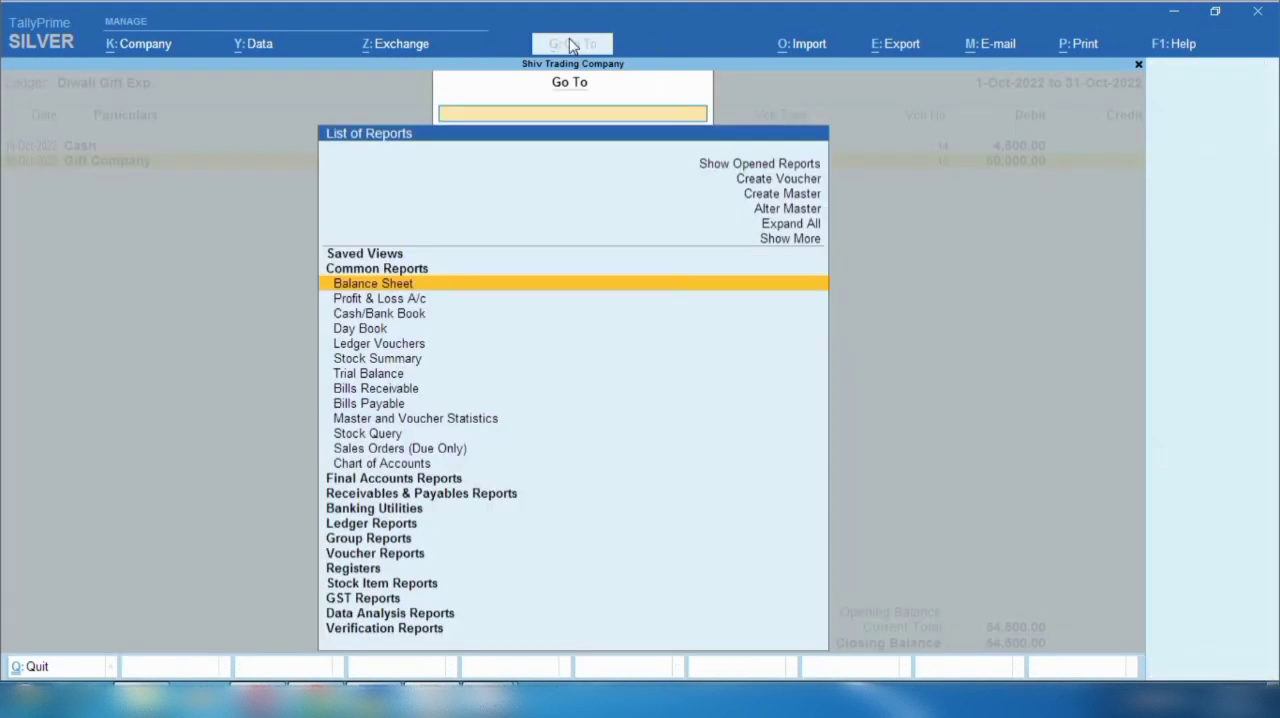
{"action": "key", "text": "Down"}
{"action": "key", "text": "Down"}
{"action": "key", "text": "Down"}
{"action": "key", "text": "Down"}
{"action": "key", "text": "Down"}
{"action": "key", "text": "Down"}
{"action": "key", "text": "Down"}
{"action": "key", "text": "Down"}
{"action": "key", "text": "Down"}
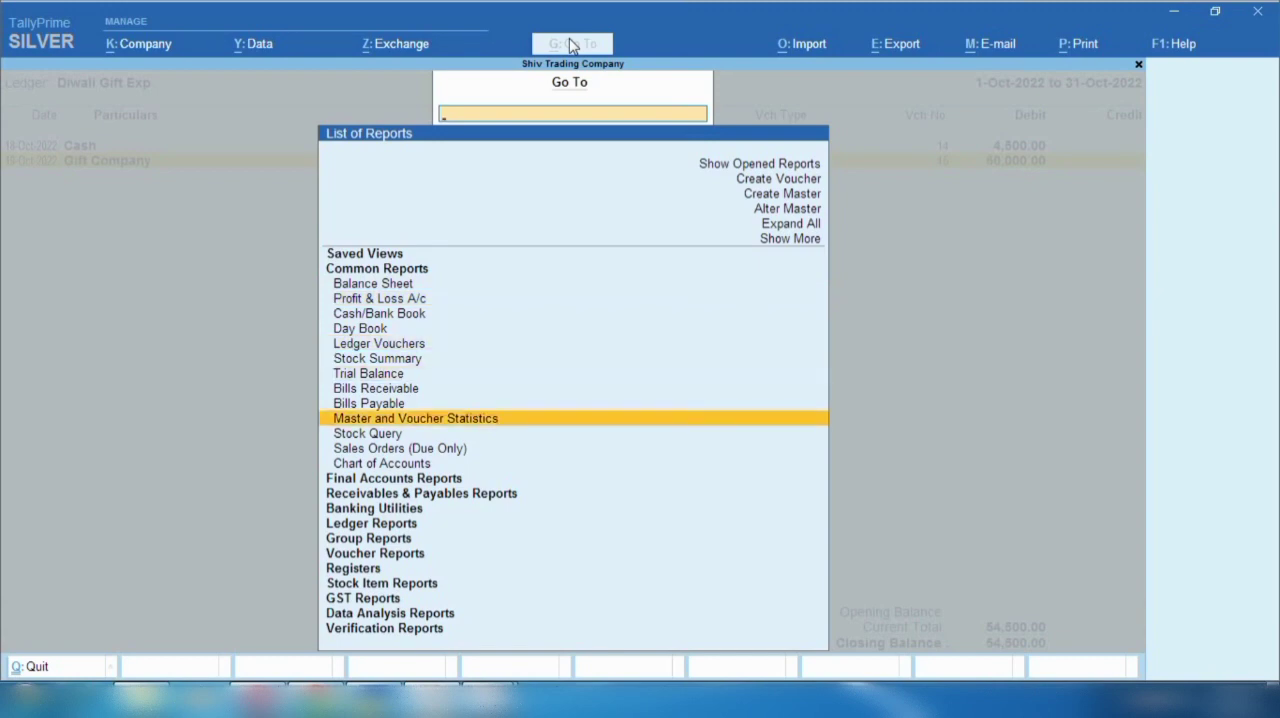
{"action": "key", "text": "Down"}
{"action": "key", "text": "Down"}
{"action": "key", "text": "Down"}
{"action": "key", "text": "Down"}
{"action": "key", "text": "Down"}
{"action": "key", "text": "Down"}
{"action": "key", "text": "Down"}
{"action": "key", "text": "Return"}
{"action": "type", "text": "Gift"}
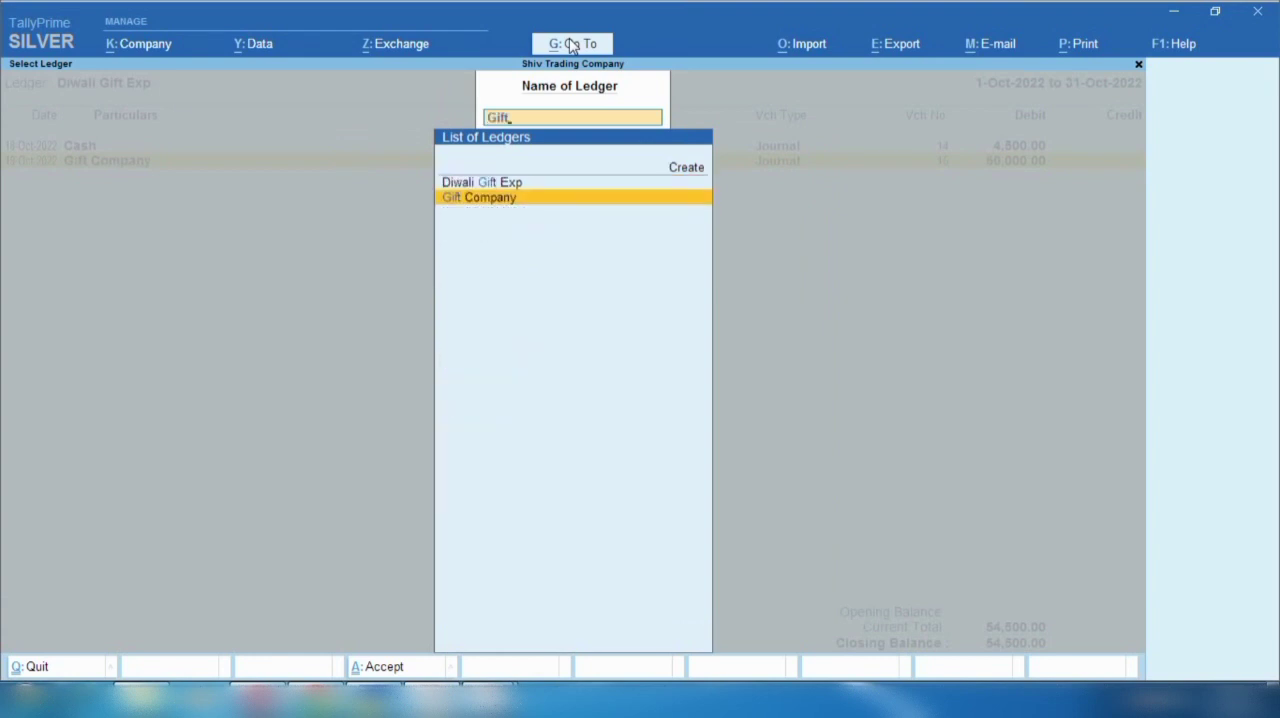
{"action": "key", "text": "Return"}
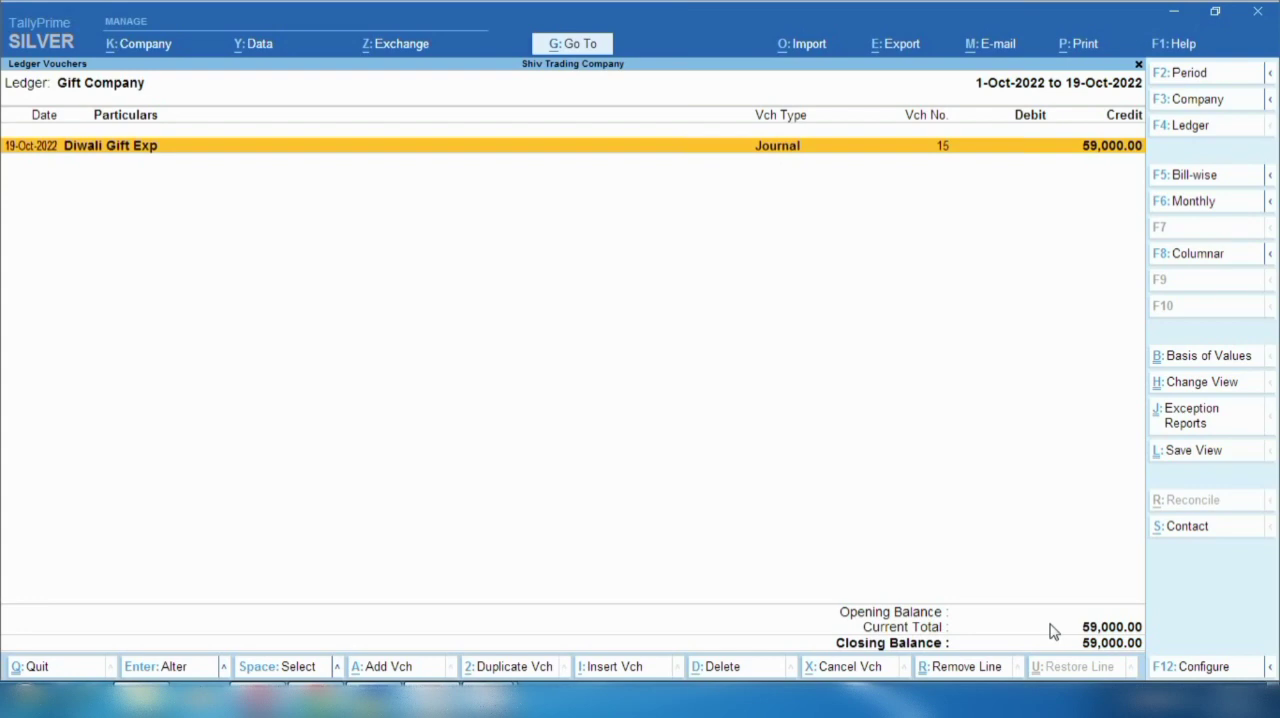
- Start a new payment voucher dated 20-10-2022 from the Gift Company ledger report
{"action": "key", "text": "alt+a"}
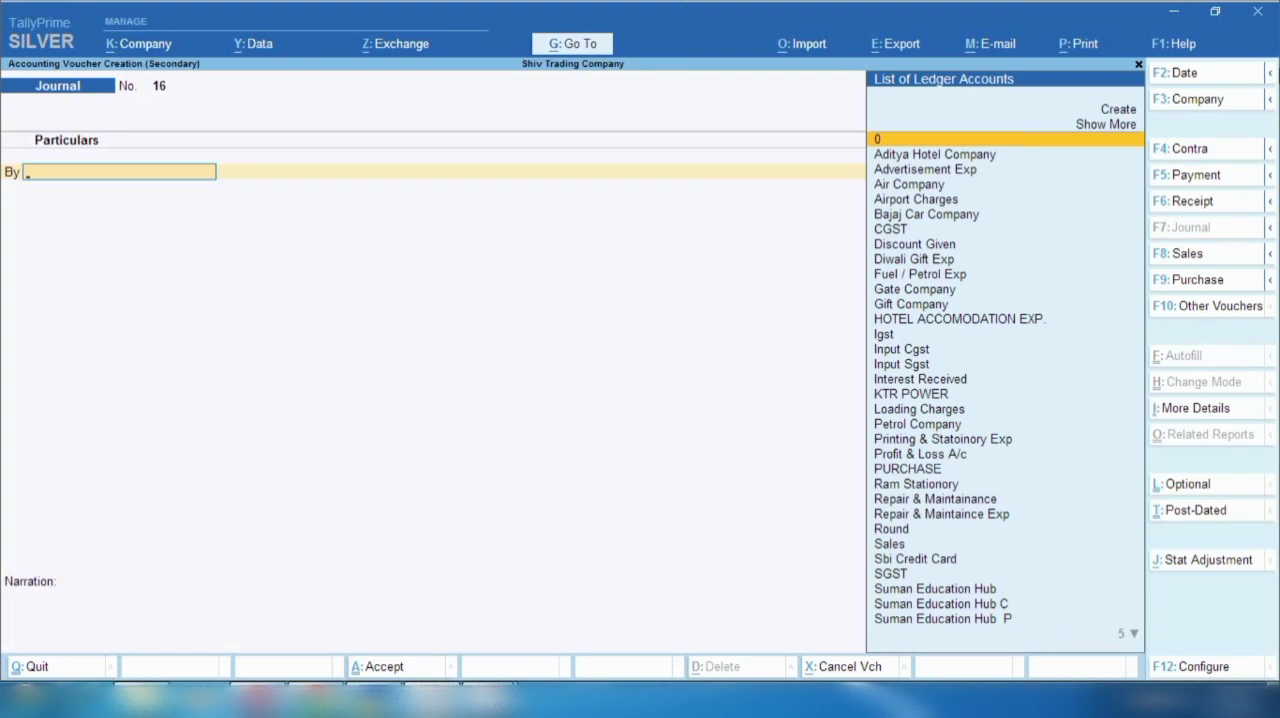
{"action": "left_click", "coordinate": [1212, 178]}
{"action": "key", "text": "F2"}
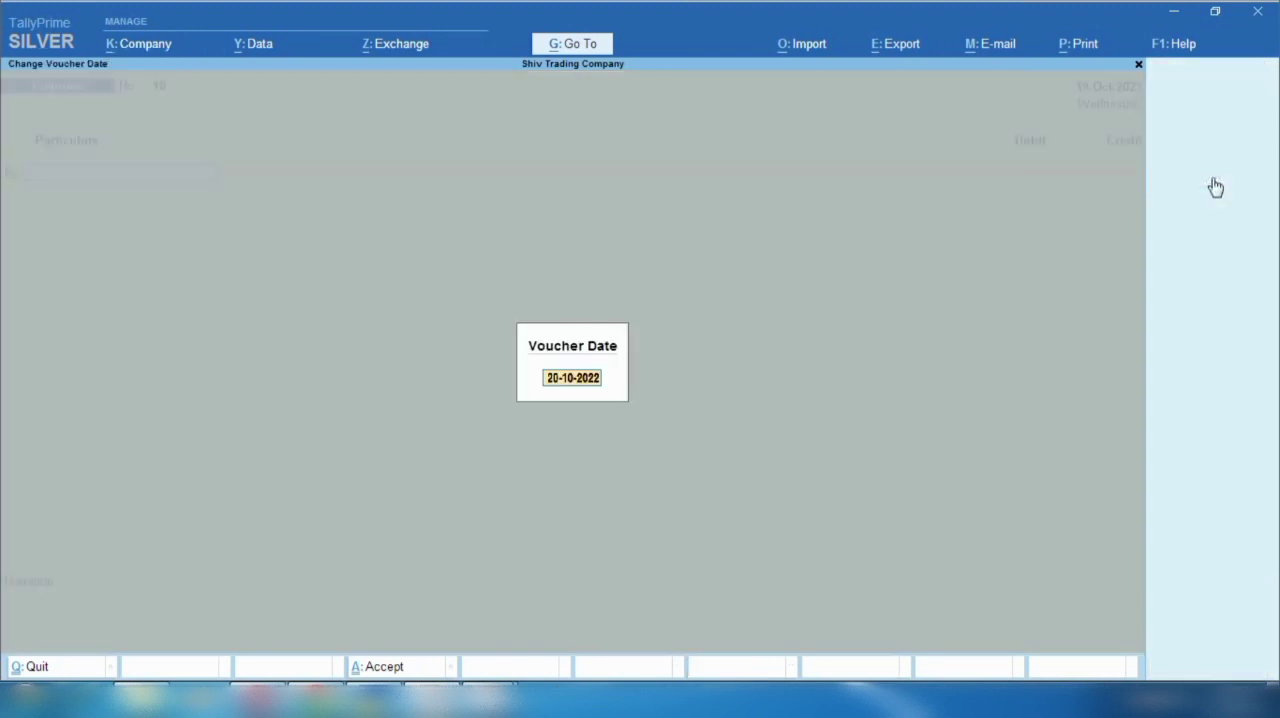
{"action": "key", "text": "Return"}
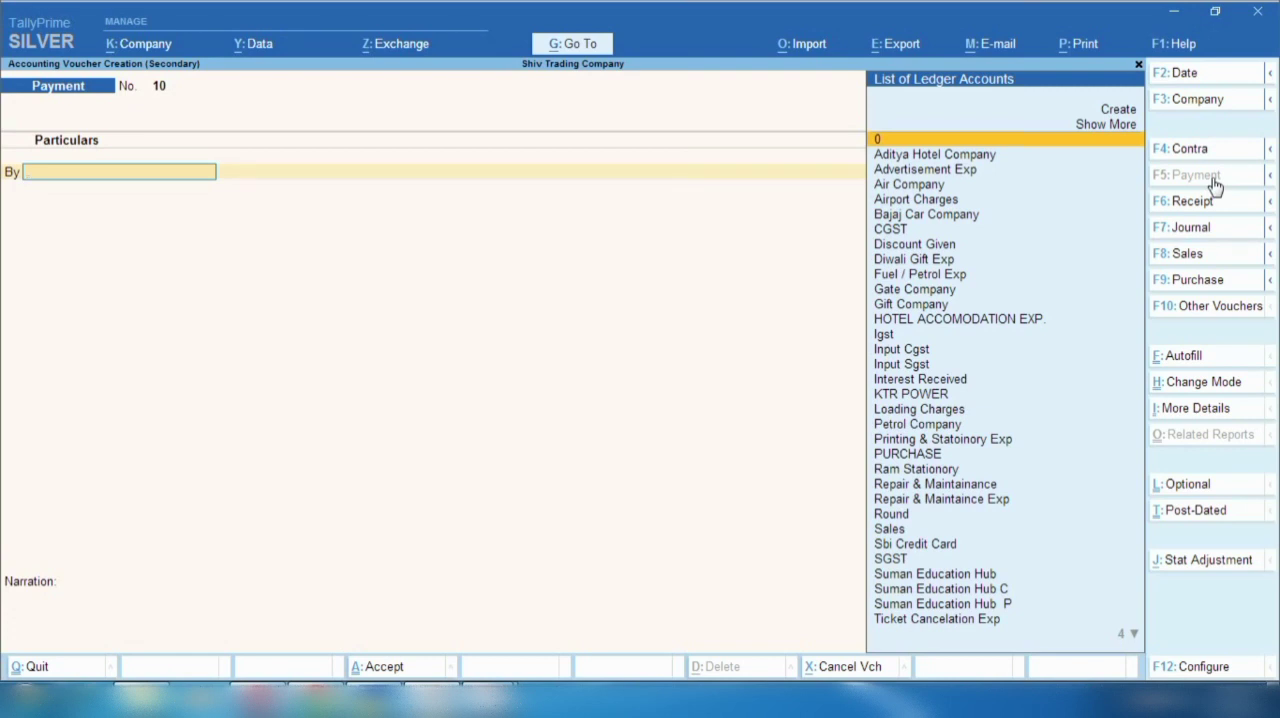
- Debit Gift Company with 59,000 in the payment voucher
{"action": "type", "text": "Gif"}
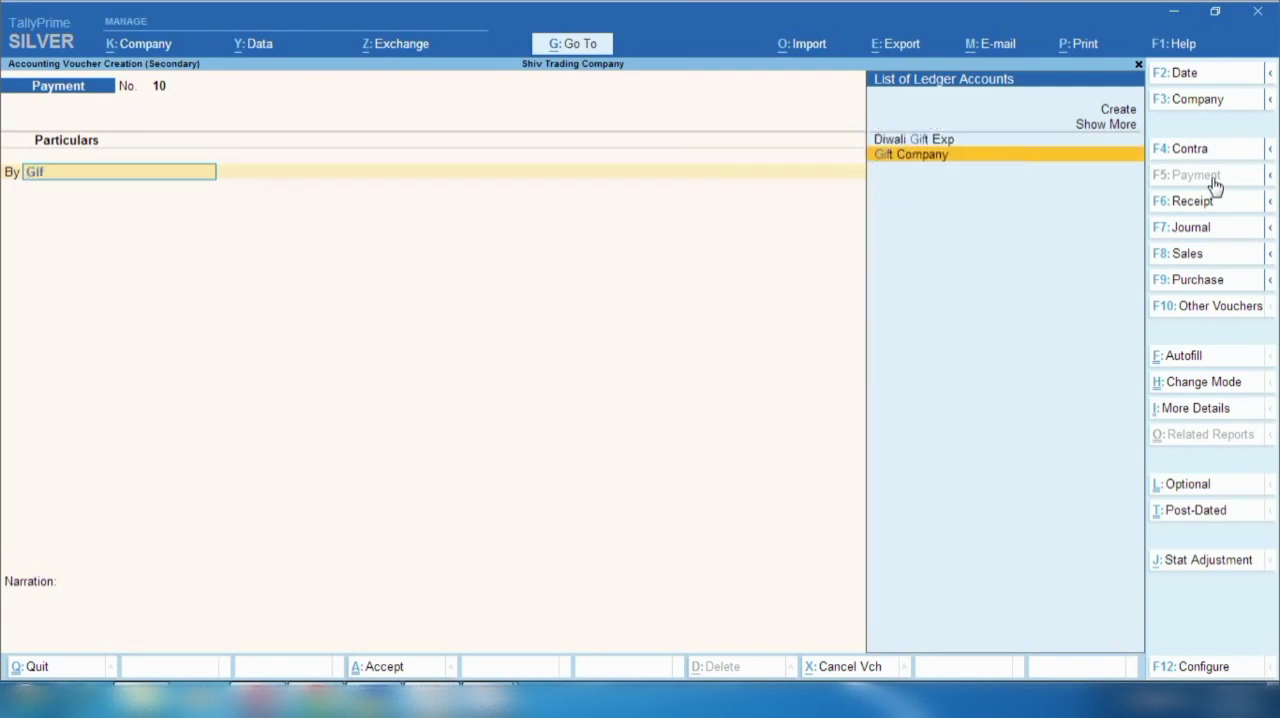
{"action": "key", "text": "Return"}
{"action": "type", "text": "59000"}
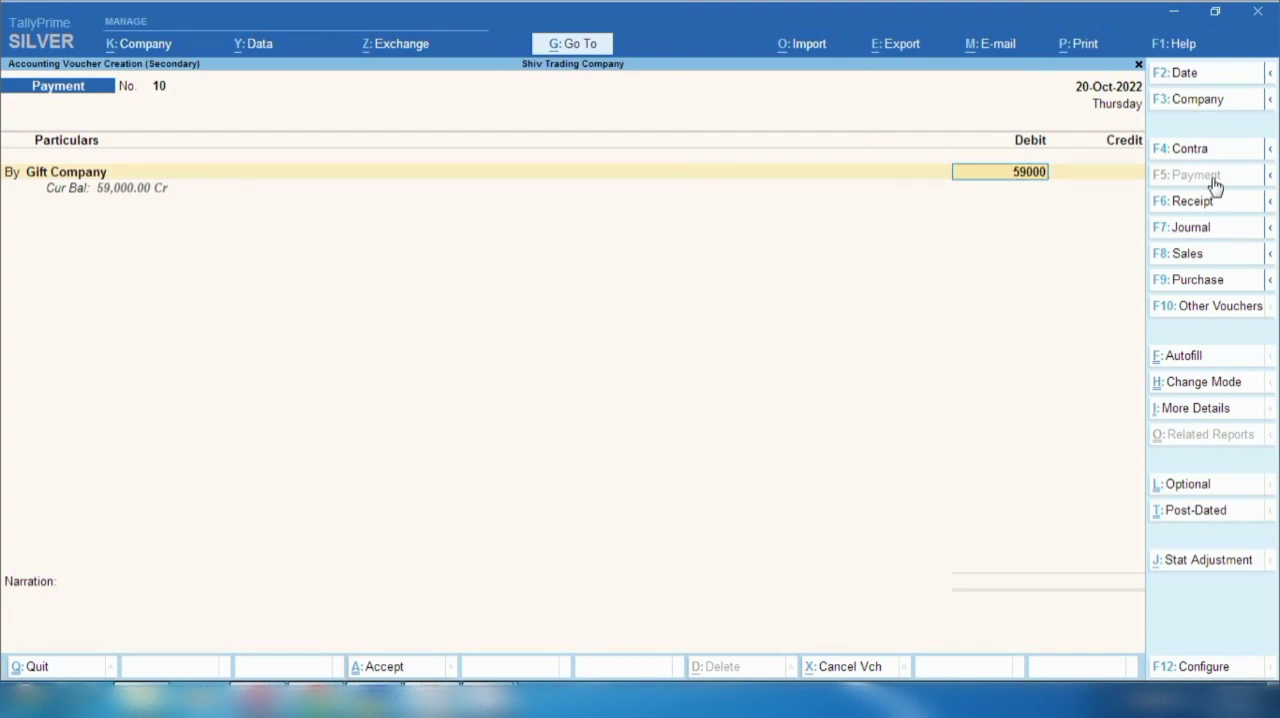
{"action": "key", "text": "Return"}
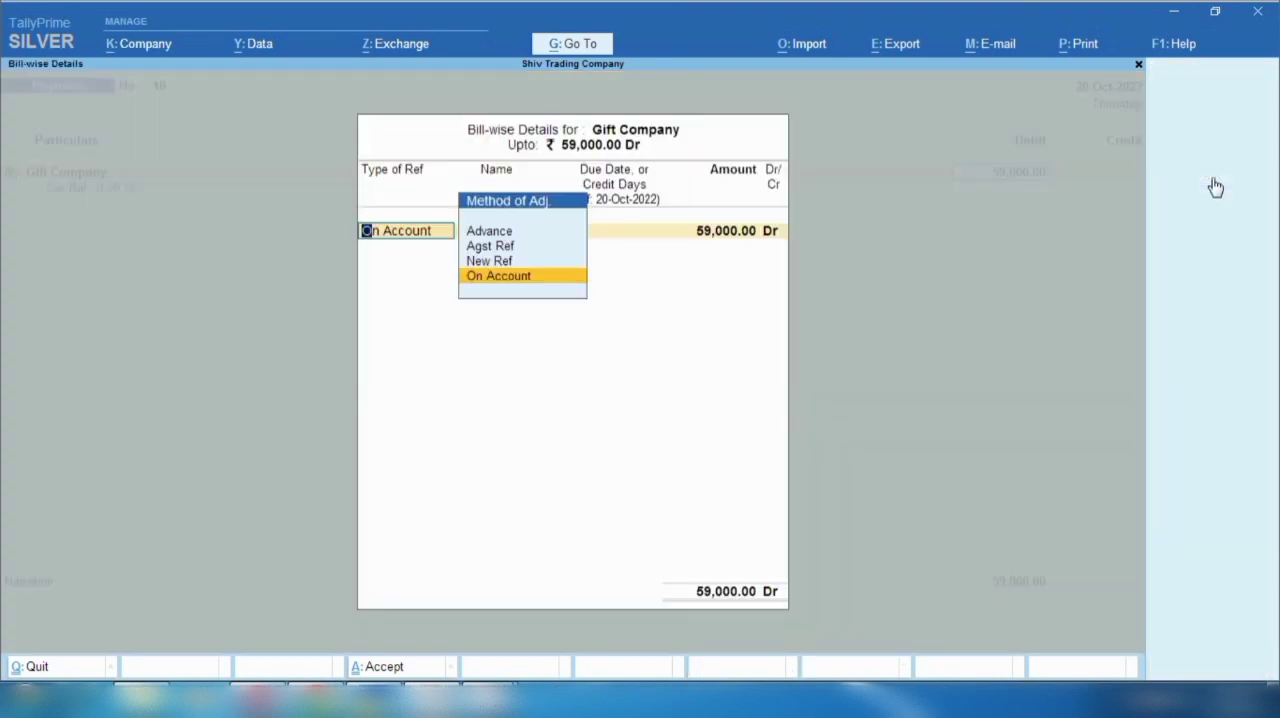
- Allocate the full 59,000 in Gift Company's bill-wise details to New Ref 10
{"action": "key", "text": "Up"}
{"action": "key", "text": "Up"}
{"action": "key", "text": "Down"}
{"action": "key", "text": "Return"}
{"action": "key", "text": "Return"}
{"action": "key", "text": "Return"}
{"action": "key", "text": "Return"}
{"action": "key", "text": "Return"}
{"action": "key", "text": "Return"}
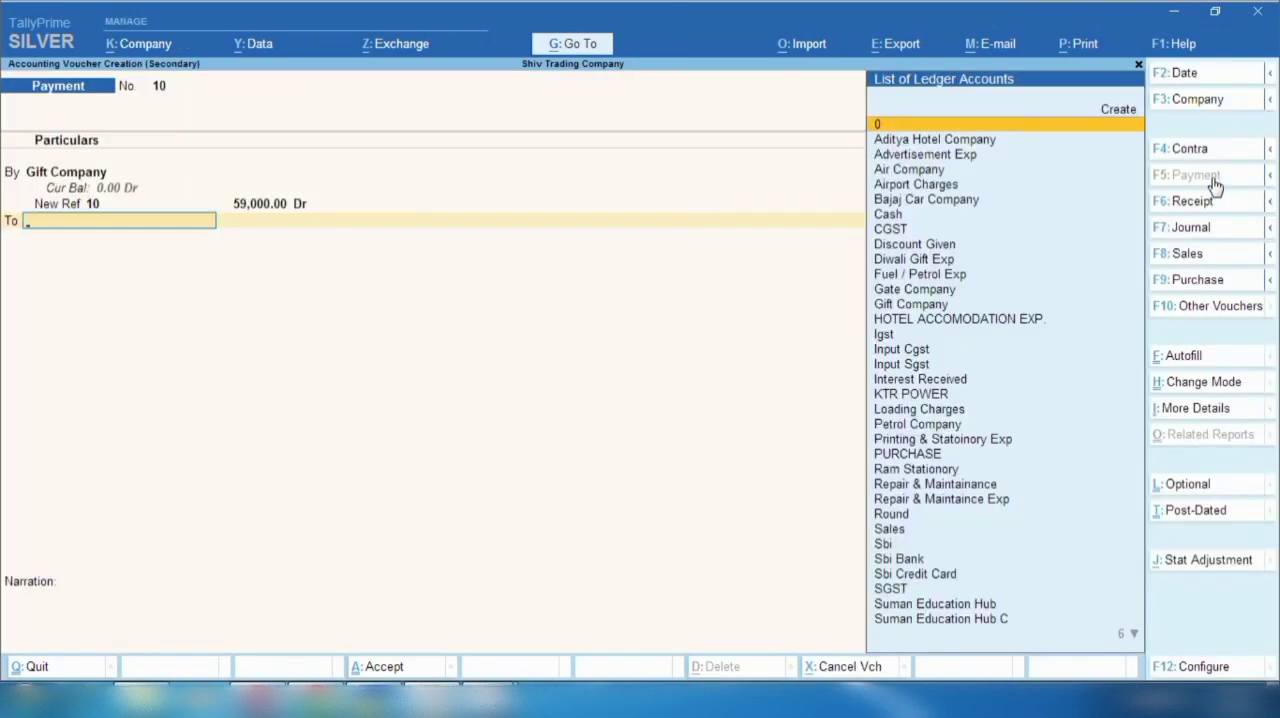
- Credit the Sbi ledger with 59,000 as the payment's source
{"action": "type", "text": "S"}
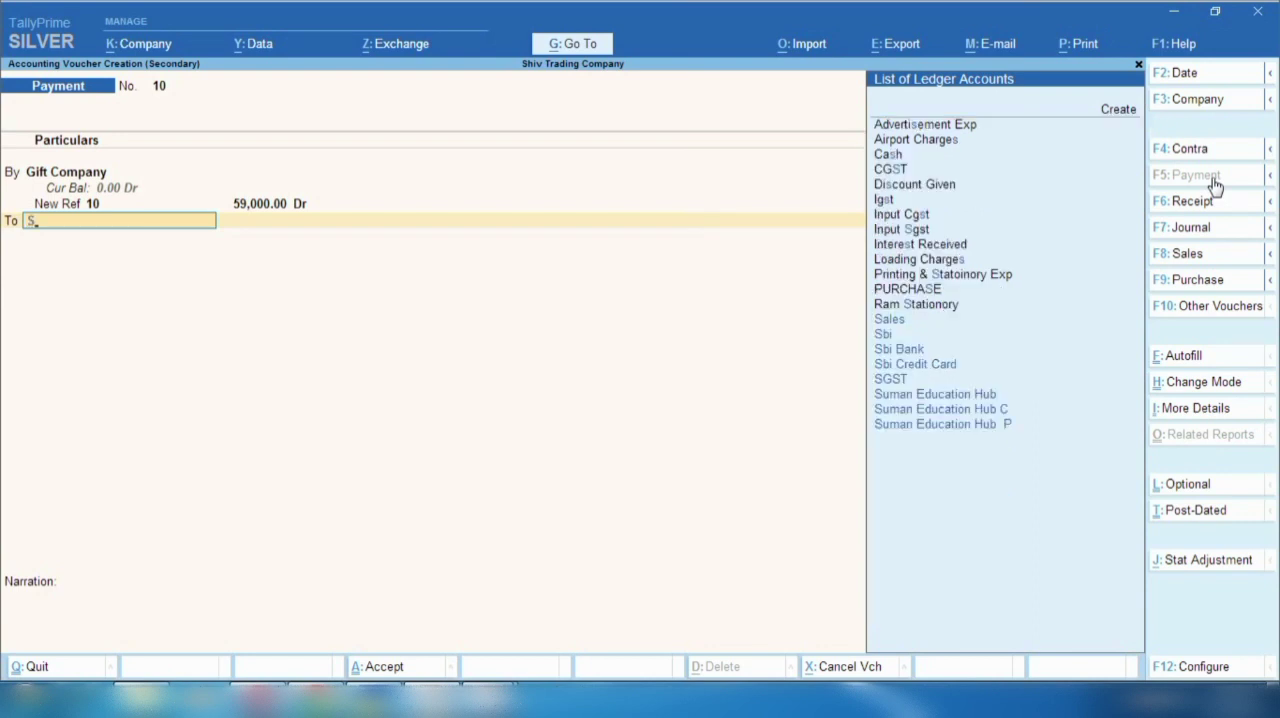
{"action": "type", "text": "b"}
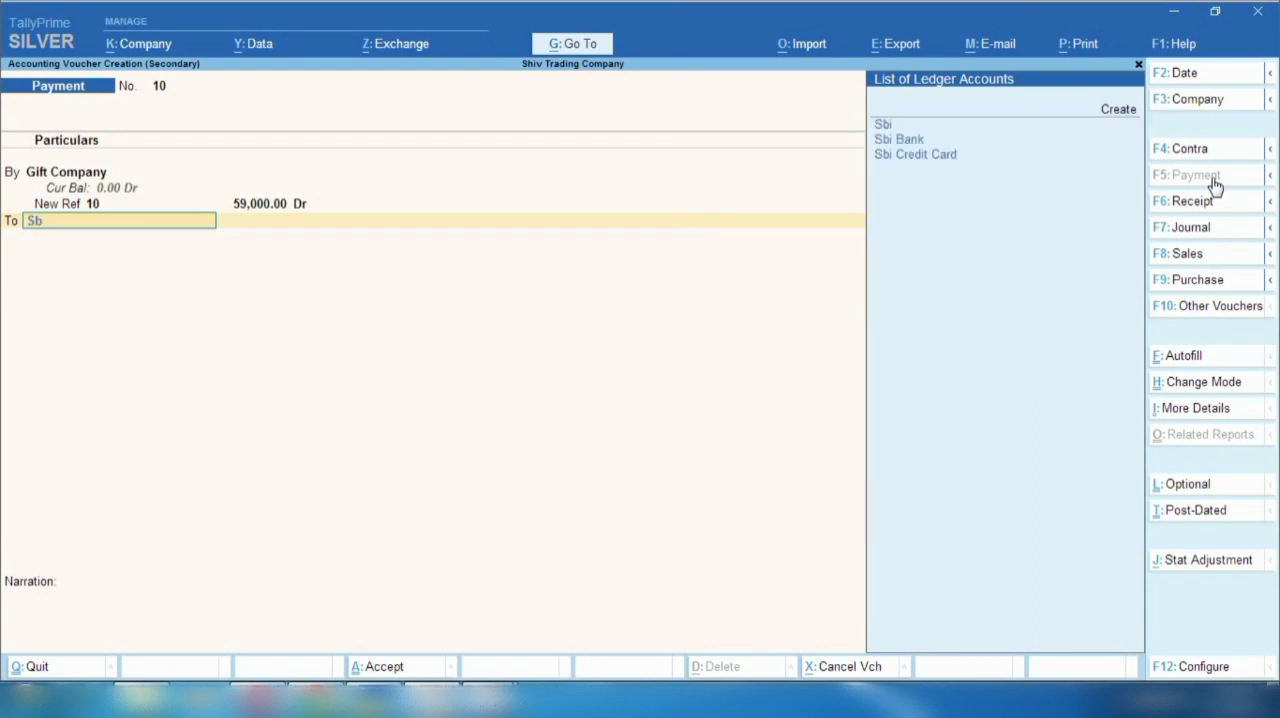
{"action": "type", "text": "i"}
{"action": "key", "text": "Return"}
- Accept the cheque allocation with instrument number 000003 dated 20-Oct-2022 and save the payment voucher
{"action": "key", "text": "Return"}
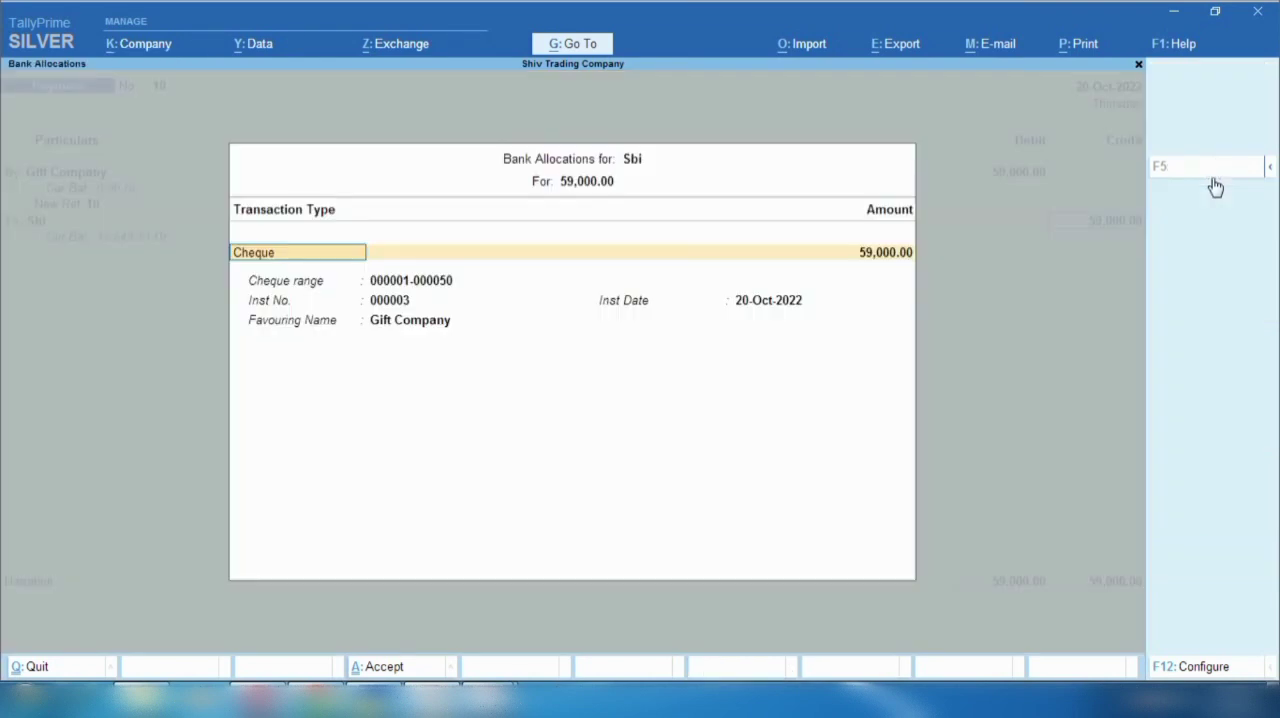
{"action": "key", "text": "Return"}
{"action": "key", "text": "Return"}
{"action": "key", "text": "Return"}
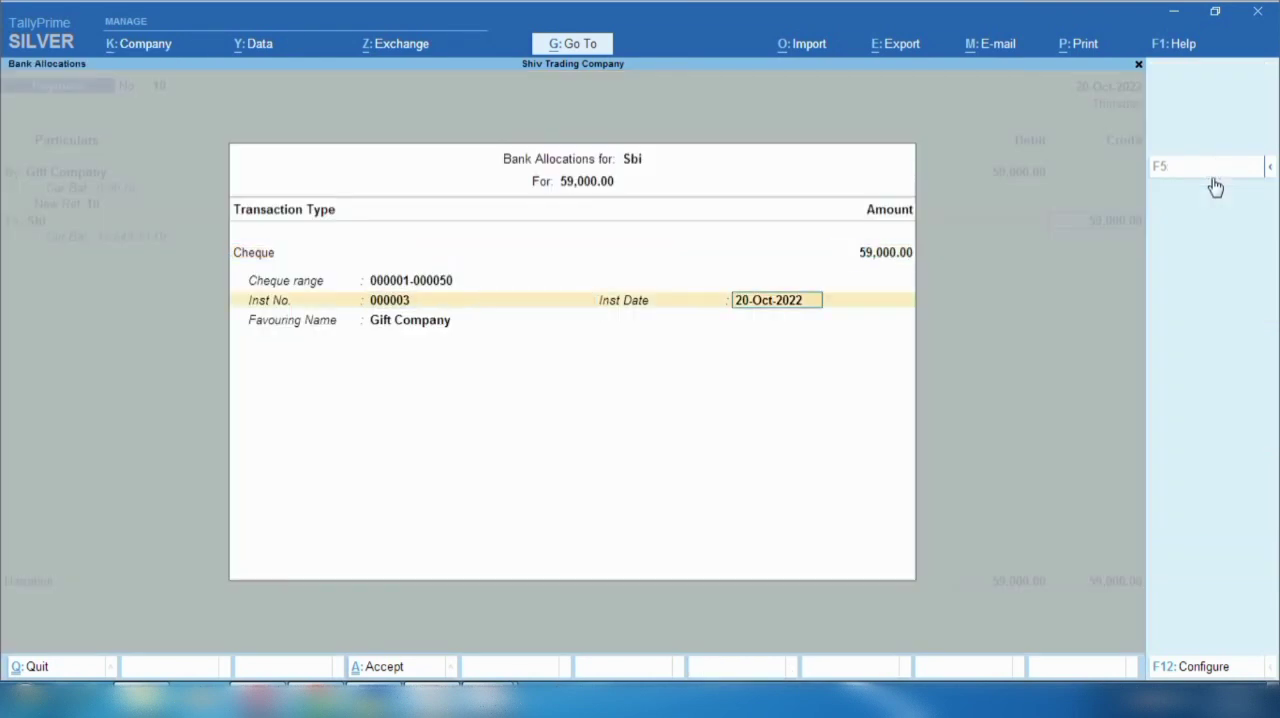
{"action": "key", "text": "ctrl+a"}
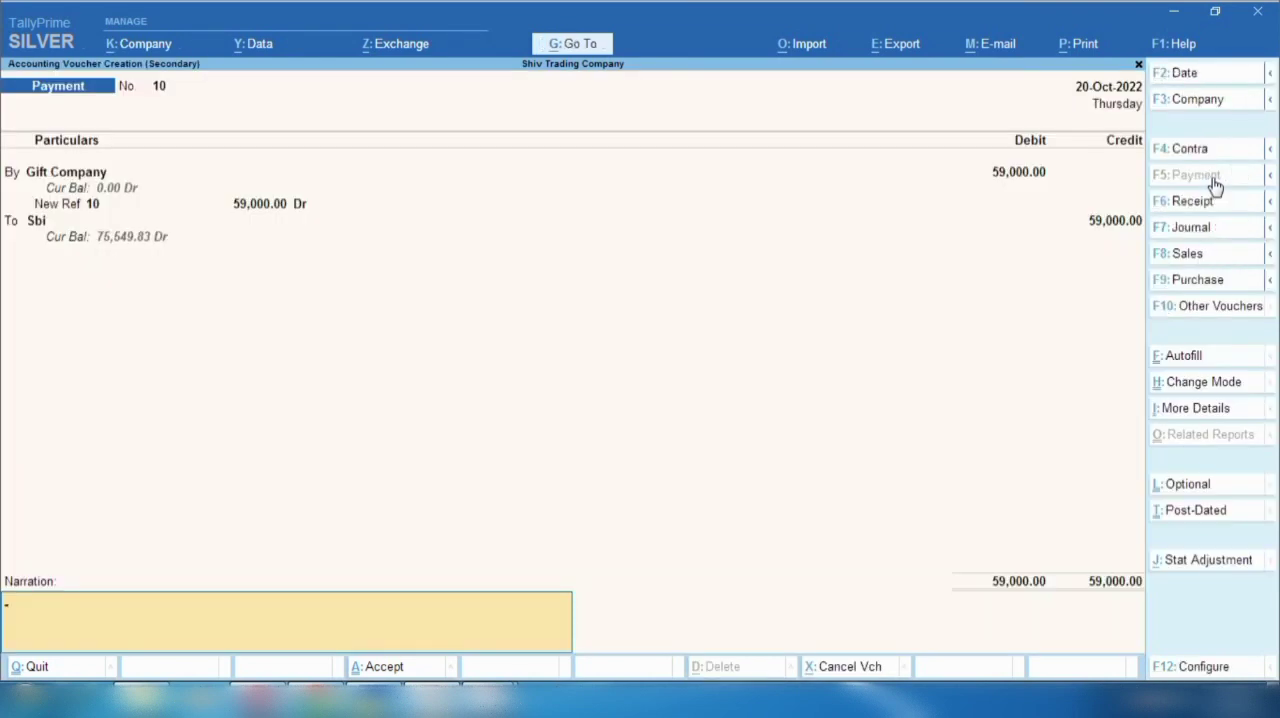
{"action": "key", "text": "ctrl+a"}
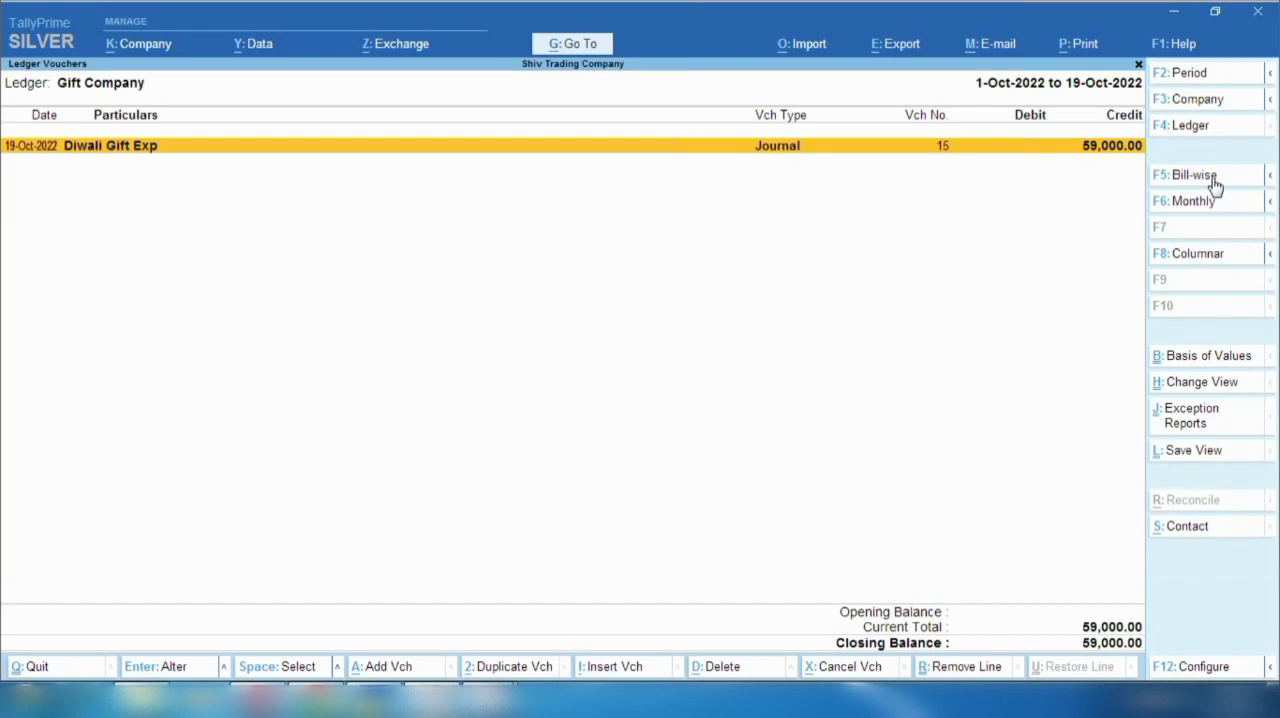
- Set the Gift Company ledger's period to 1-Apr-2022 to 20-Oct-2022 and compare its journal and payment entries
{"action": "key", "text": "space"}
{"action": "key", "text": "F2"}
{"action": "key", "text": "space"}
{"action": "key", "text": "Return"}
{"action": "key", "text": "Return"}
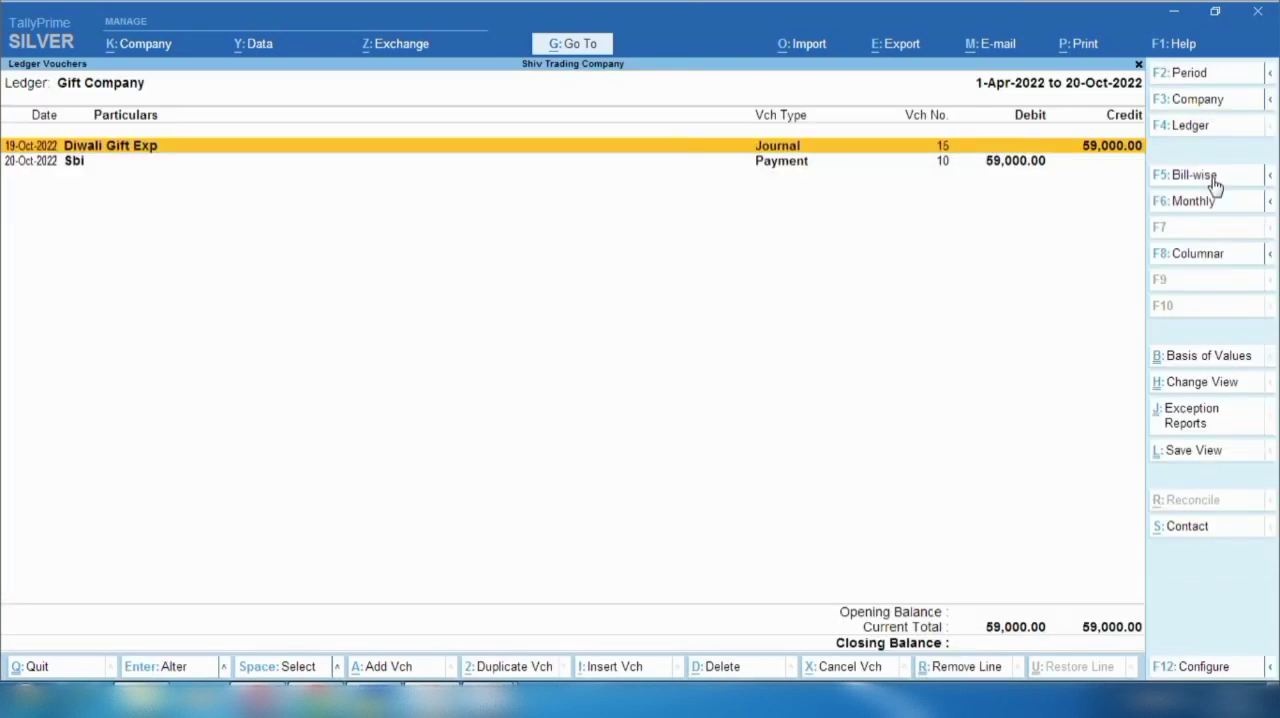
{"action": "key", "text": "space"}
{"action": "key", "text": "Down"}
{"action": "key", "text": "space"}
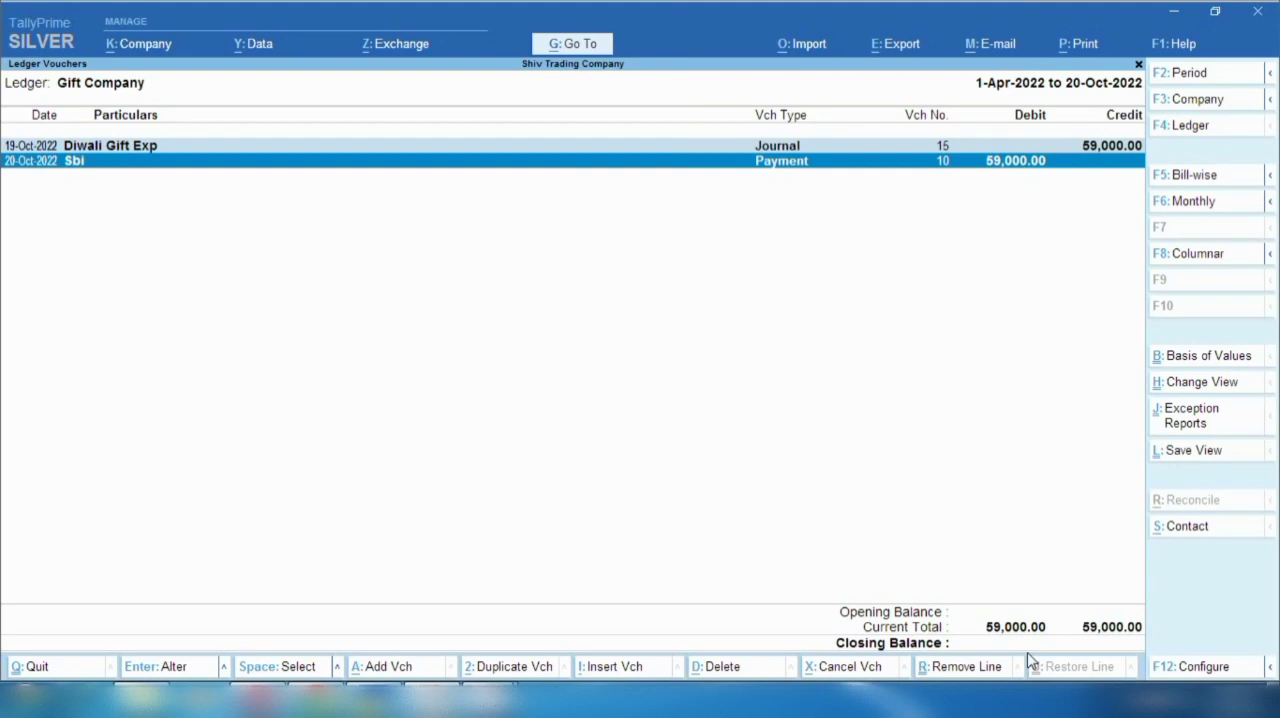
{"action": "left_click", "coordinate": [1120, 703]}
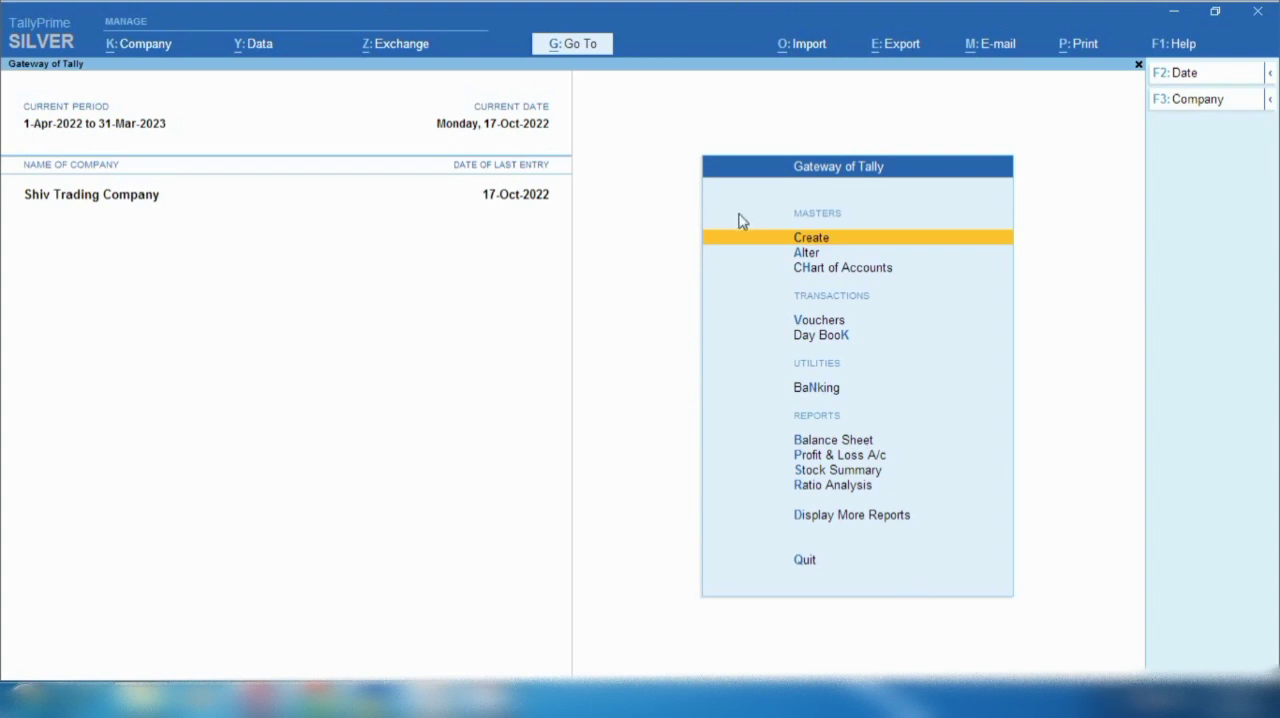
- Open the Statistics report and drill through Sales to the September 2022 sales vouchers
{"action": "key", "text": "d"}
{"action": "key", "text": "s"}
{"action": "key", "text": "s"}
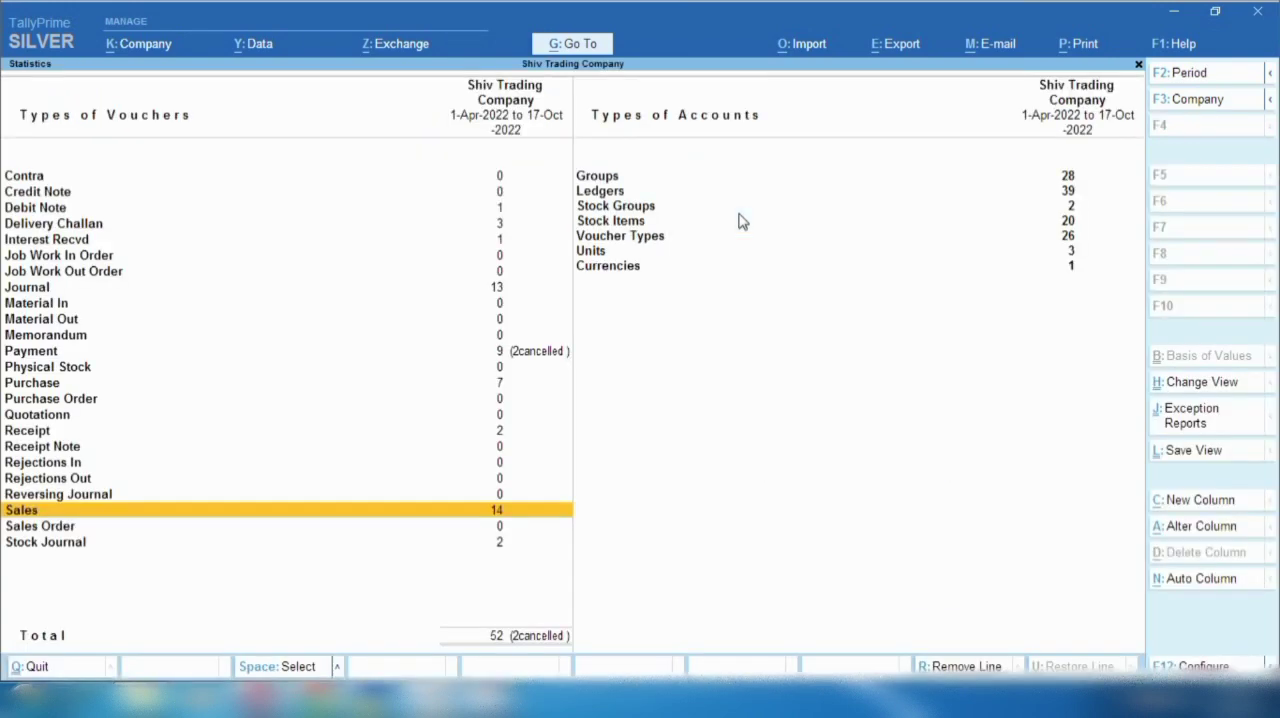
{"action": "key", "text": "Return"}
{"action": "key", "text": "Up"}
{"action": "key", "text": "Return"}
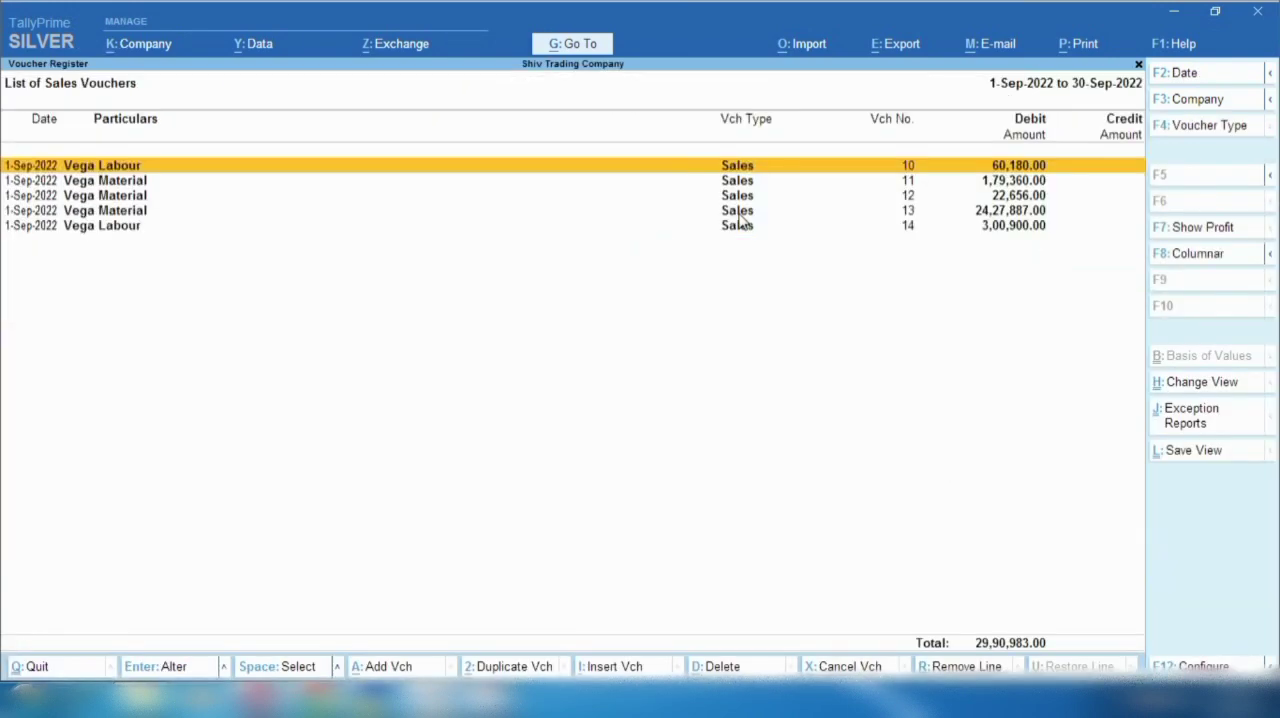
- Open Vega Labour sales voucher 14 to examine its number and details, and quit without changing it
{"action": "left_click", "coordinate": [740, 222]}
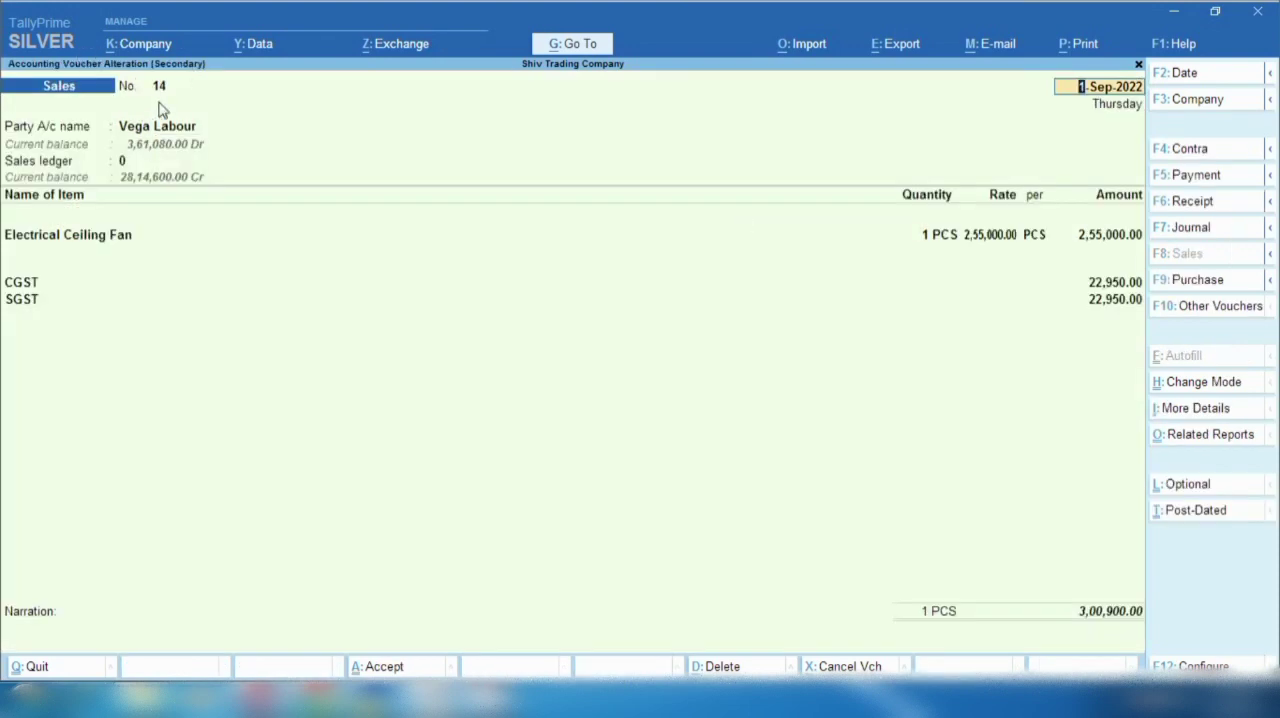
{"action": "key", "text": "Escape"}
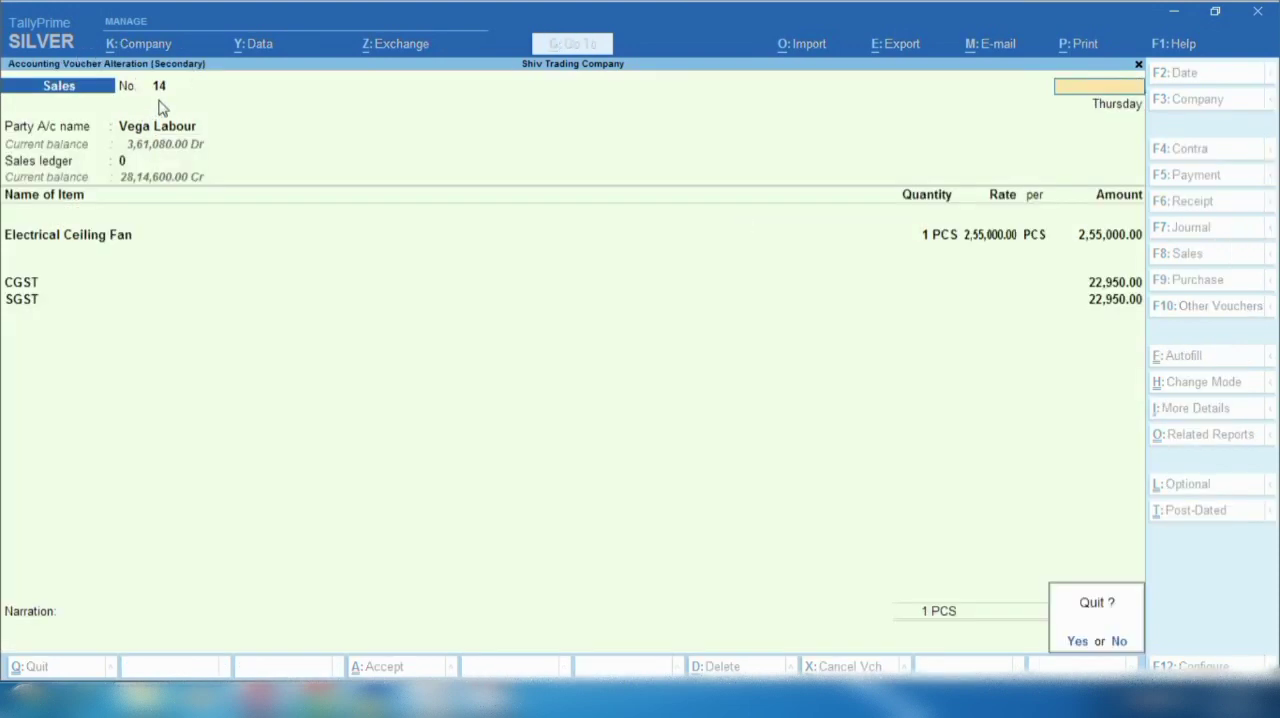
{"action": "key", "text": "y"}
{"action": "key", "text": "alt+a"}
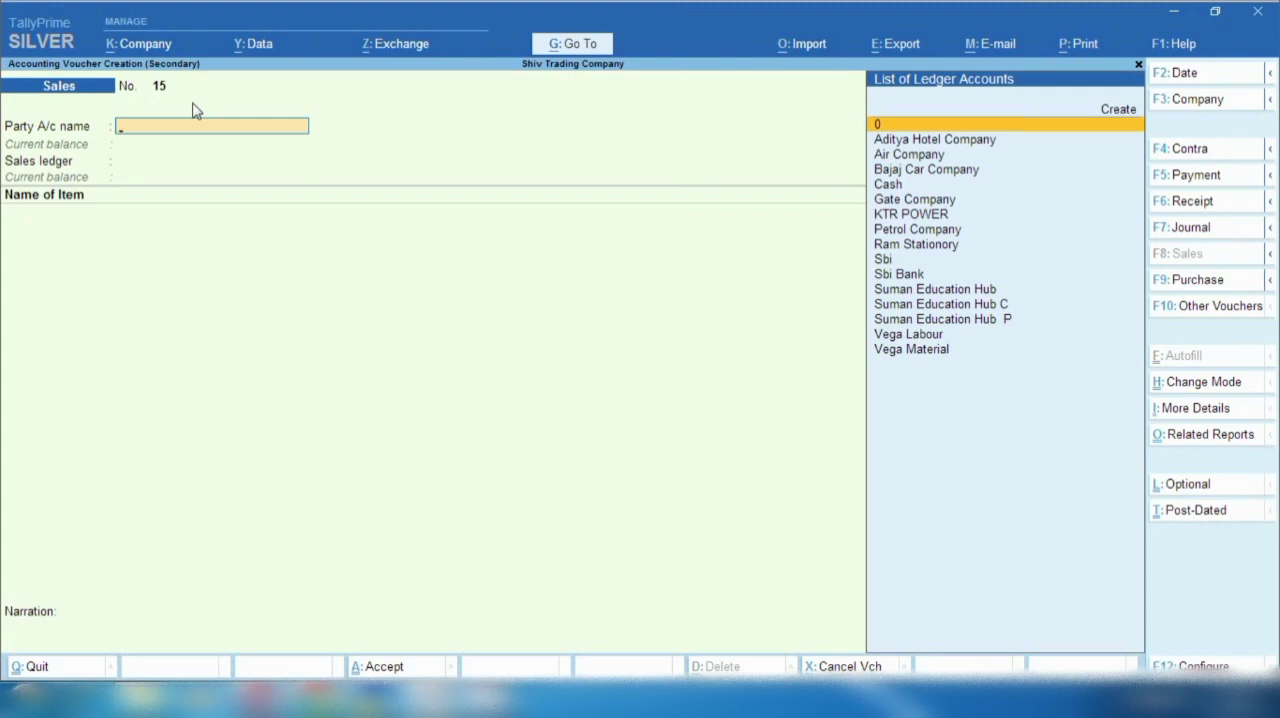
{"action": "key", "text": "Escape"}
{"action": "key", "text": "Return"}
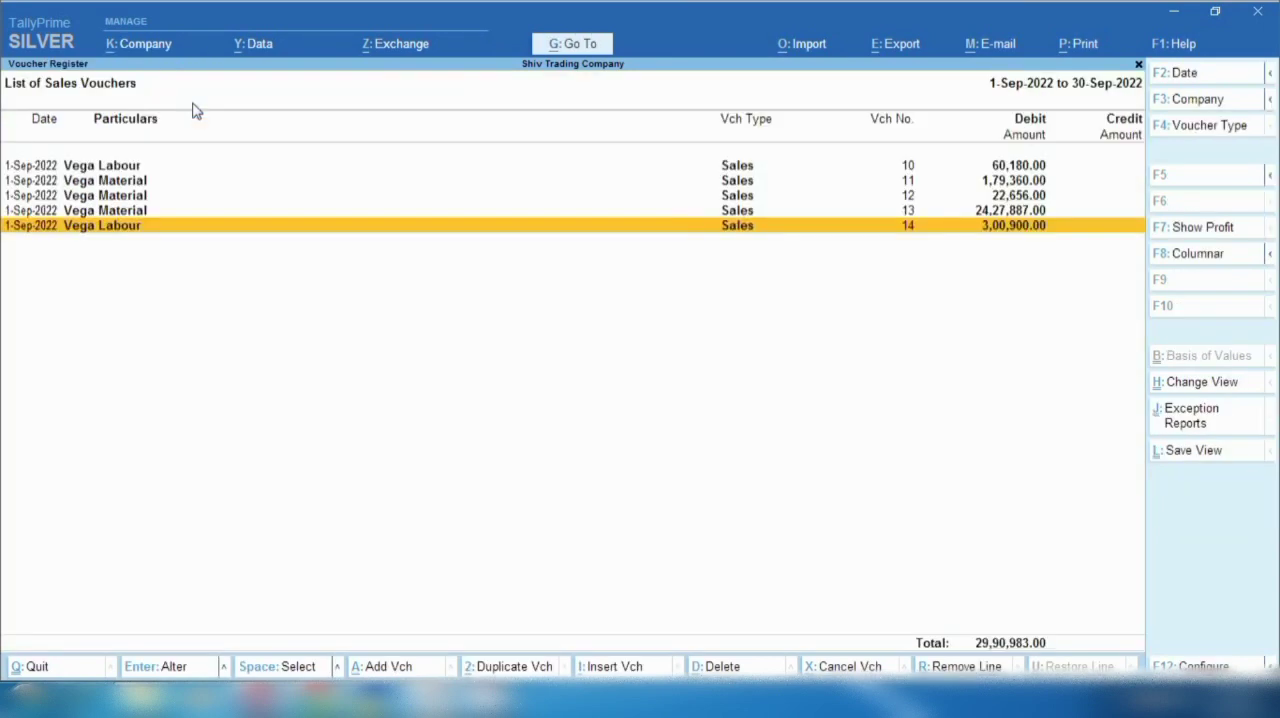
- Leave the sales voucher list and the Statistics report, returning to Statements of Accounts
{"action": "key", "text": "Escape"}
{"action": "key", "text": "Escape"}
- Return to the Gateway of Tally and open the master alteration list
{"action": "key", "text": "Escape"}
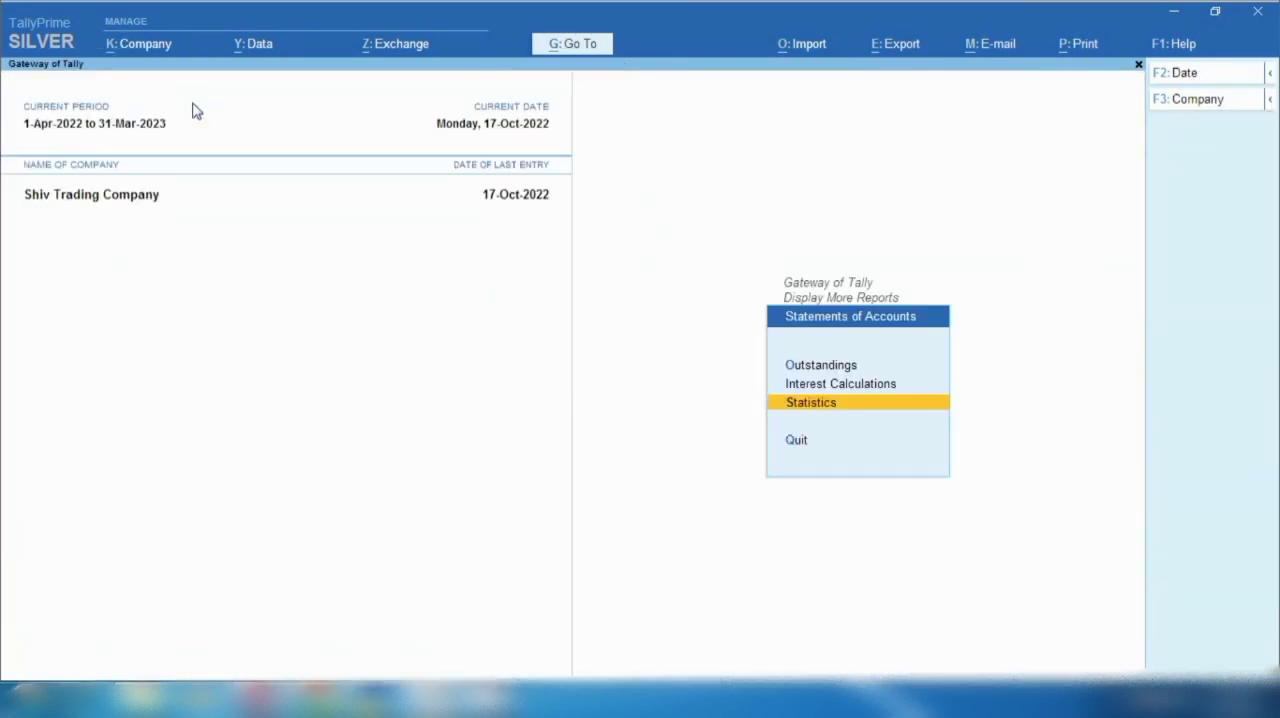
{"action": "key", "text": "Escape"}
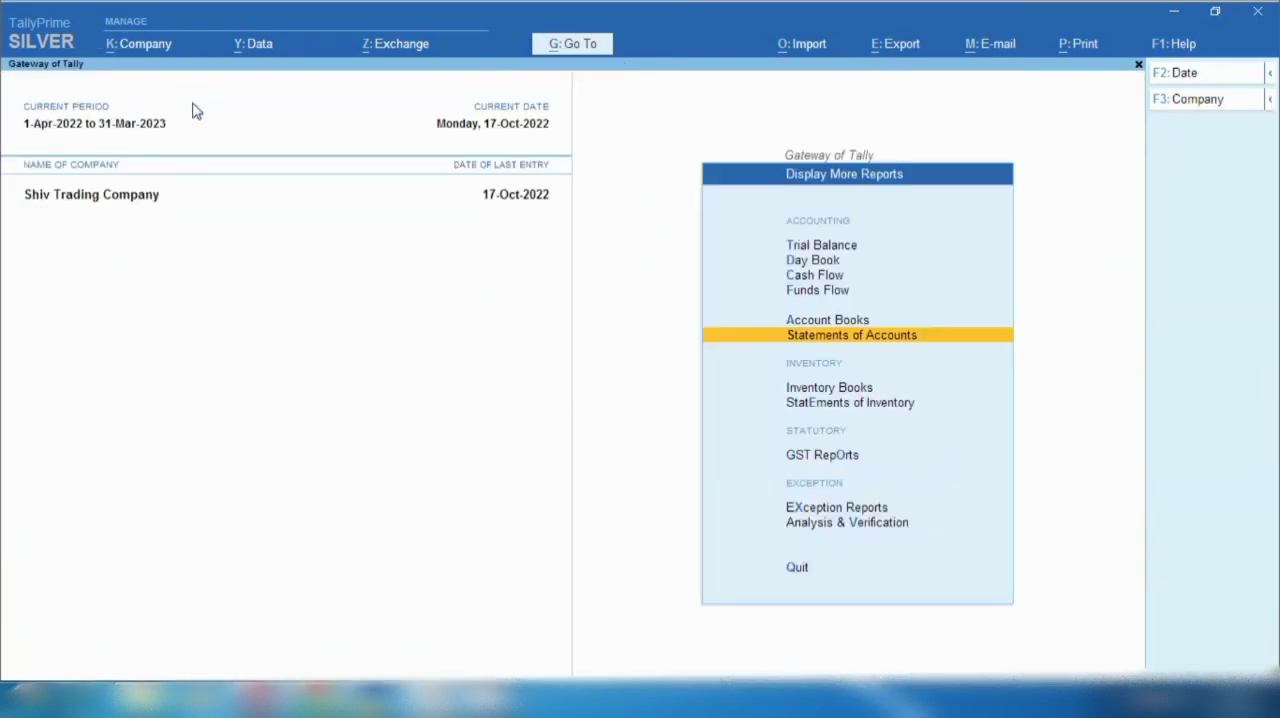
{"action": "key", "text": "Escape"}
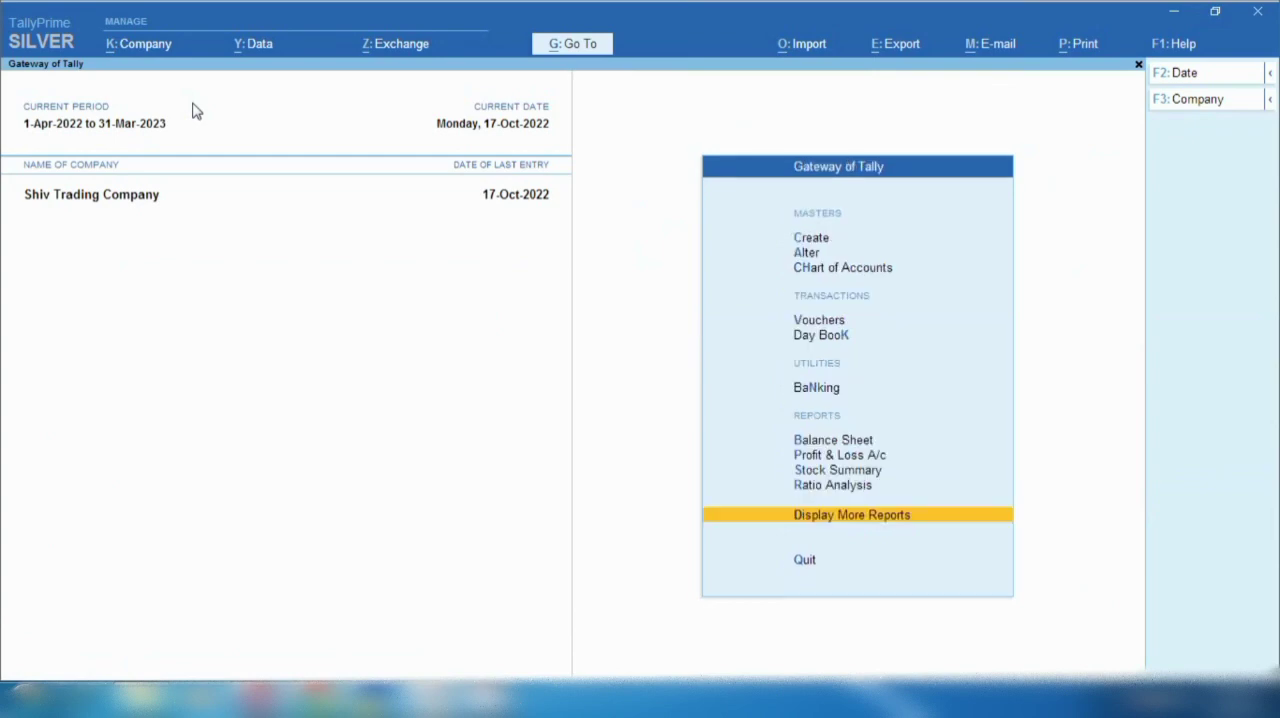
{"action": "key", "text": "Up"}
{"action": "key", "text": "Up"}
{"action": "key", "text": "Up"}
{"action": "key", "text": "Up"}
{"action": "key", "text": "Up"}
{"action": "key", "text": "Up"}
{"action": "key", "text": "Up"}
{"action": "key", "text": "Up"}
{"action": "key", "text": "Up"}
{"action": "key", "text": "Up"}
{"action": "key", "text": "Up"}
{"action": "key", "text": "Down"}
{"action": "key", "text": "Down"}
{"action": "key", "text": "Return"}
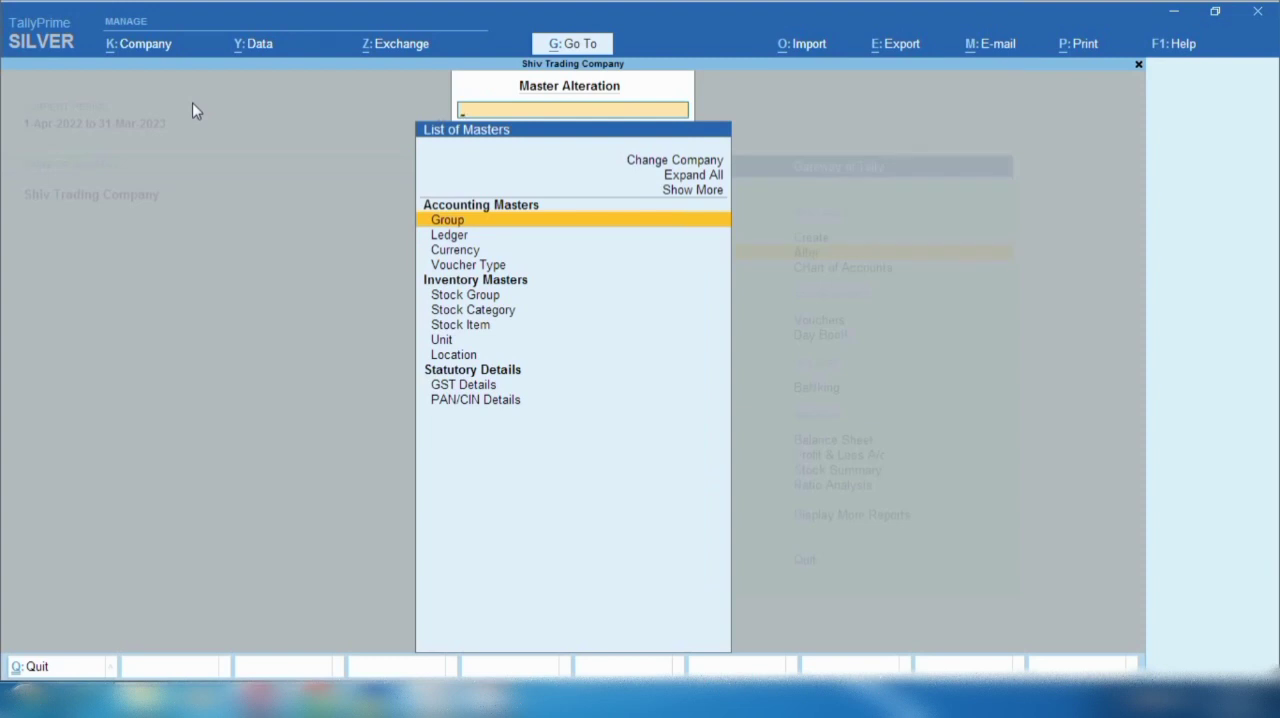
- Open the Sales voucher type for alteration from the list of voucher types
{"action": "key", "text": "Down"}
{"action": "key", "text": "Down"}
{"action": "key", "text": "Down"}
{"action": "key", "text": "Return"}
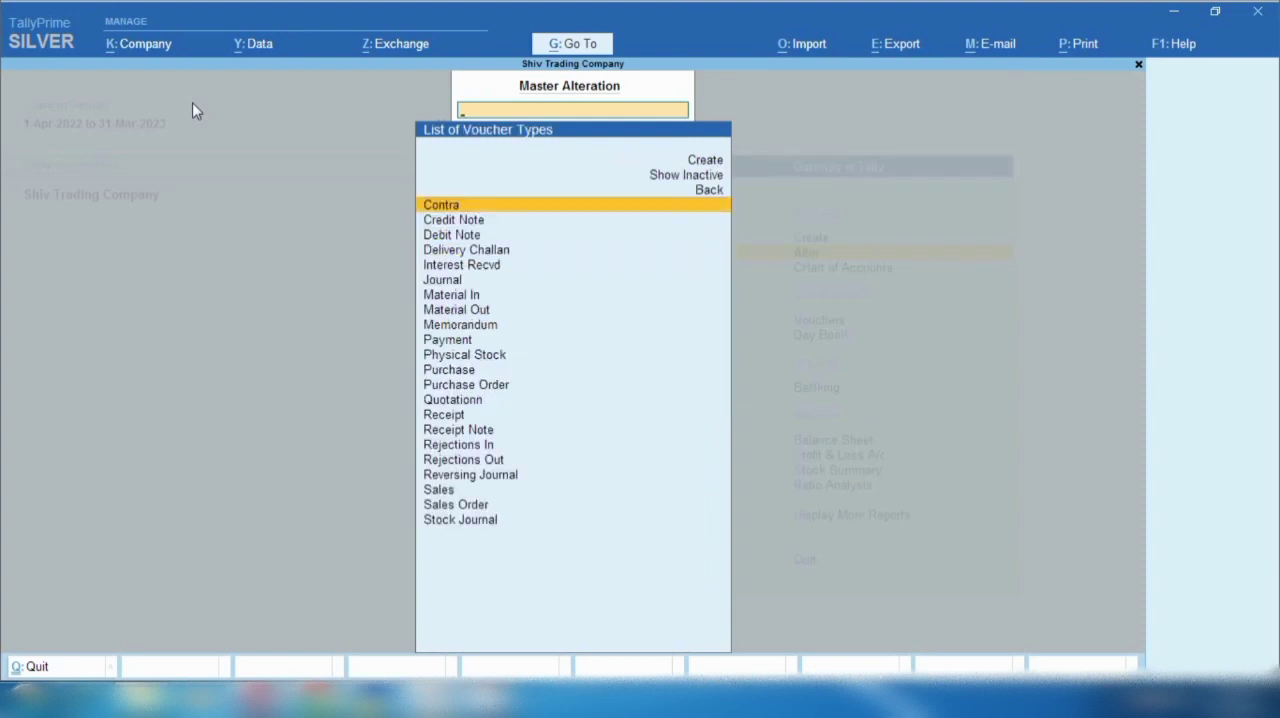
{"action": "key", "text": "Down"}
{"action": "key", "text": "Down"}
{"action": "key", "text": "Down"}
{"action": "key", "text": "Down"}
{"action": "key", "text": "Down"}
{"action": "key", "text": "Down"}
{"action": "key", "text": "Down"}
{"action": "key", "text": "Down"}
{"action": "key", "text": "Down"}
{"action": "key", "text": "Down"}
{"action": "key", "text": "Down"}
{"action": "key", "text": "Down"}
{"action": "key", "text": "Down"}
{"action": "key", "text": "Down"}
{"action": "key", "text": "Down"}
{"action": "key", "text": "Down"}
{"action": "key", "text": "Down"}
{"action": "key", "text": "Down"}
{"action": "key", "text": "Down"}
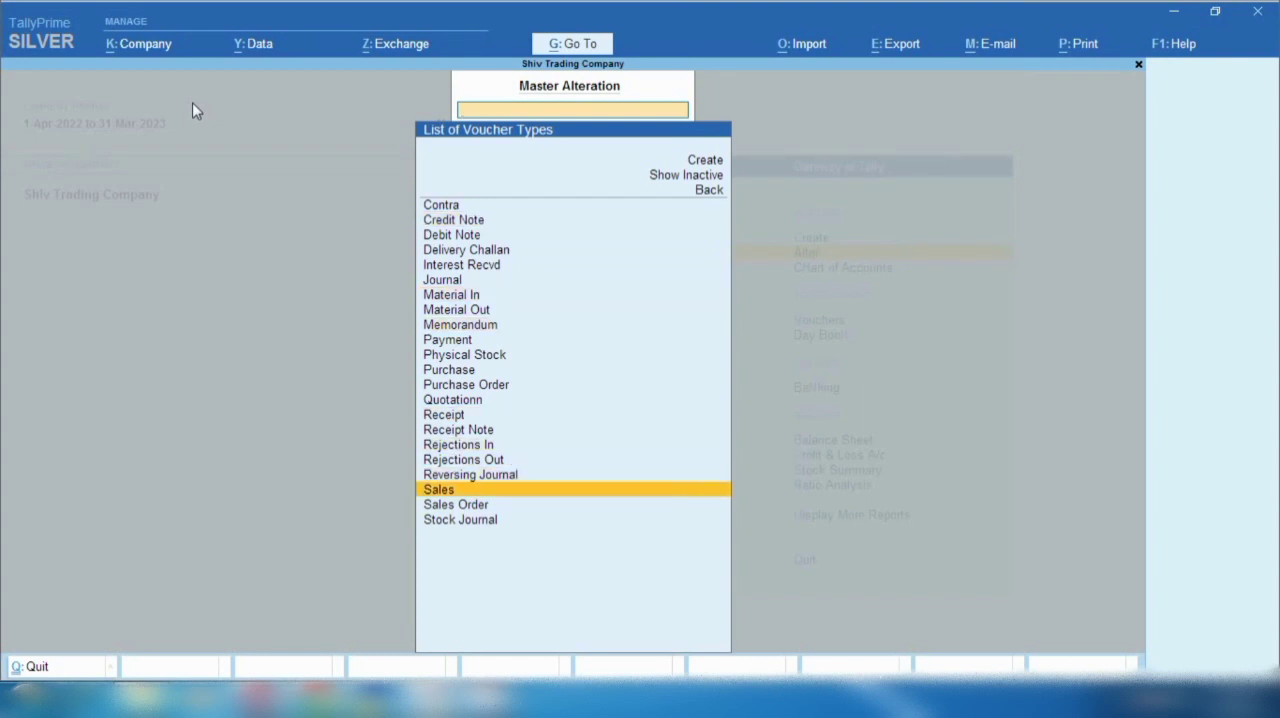
{"action": "key", "text": "Return"}
{"action": "key", "text": "Return"}
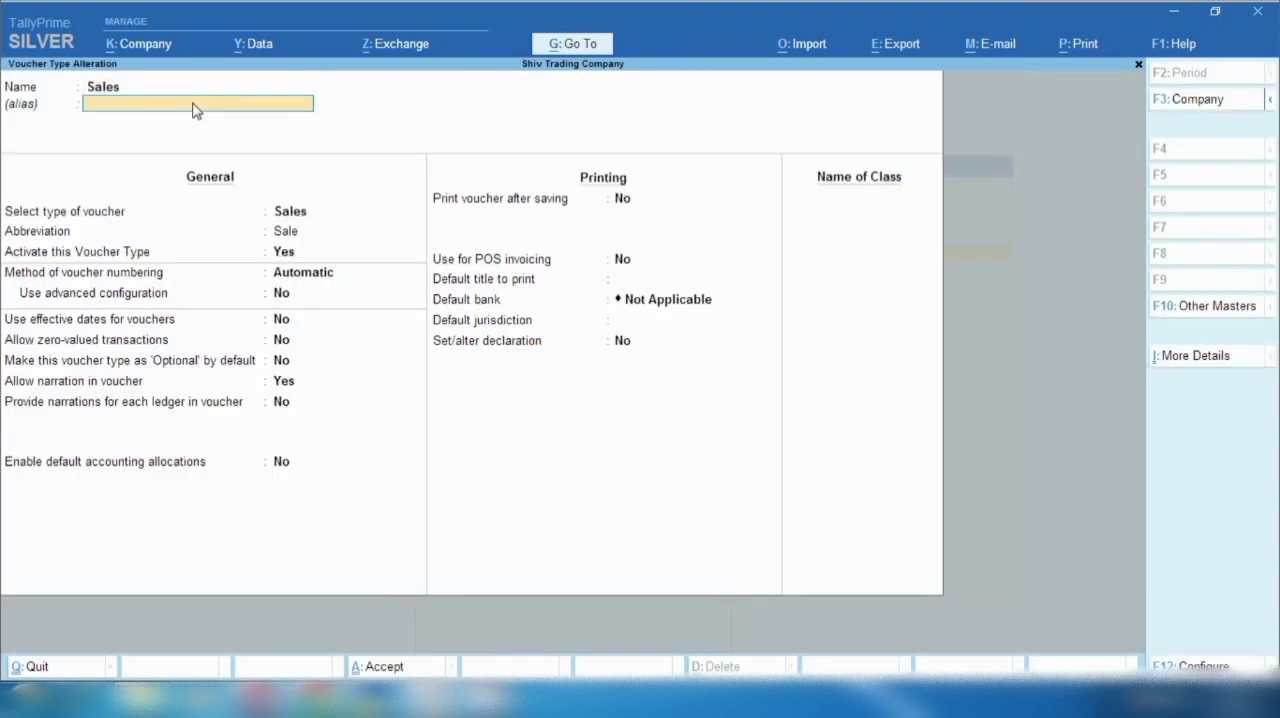
- Set the Sales voucher numbering method to Automatic (Manual Override), accept the effect on existing vouchers, save, and return to the Gateway
{"action": "left_click", "coordinate": [76, 278]}
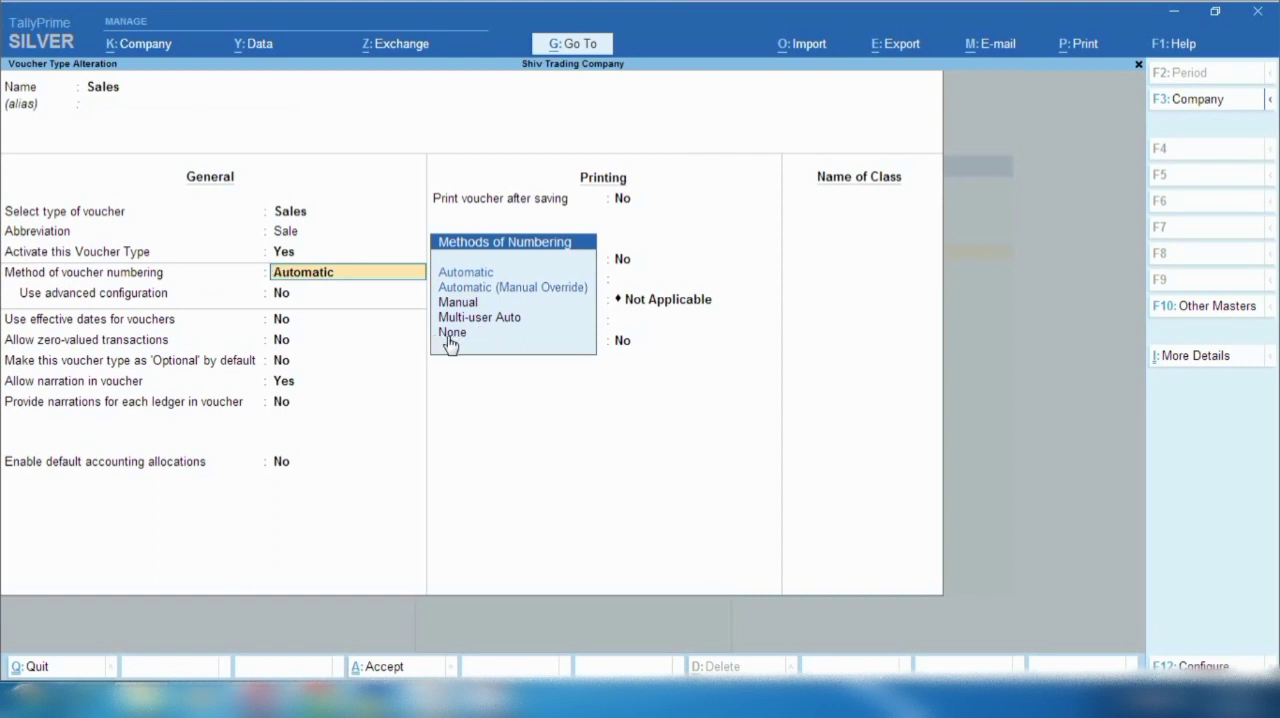
{"action": "left_click", "coordinate": [475, 290]}
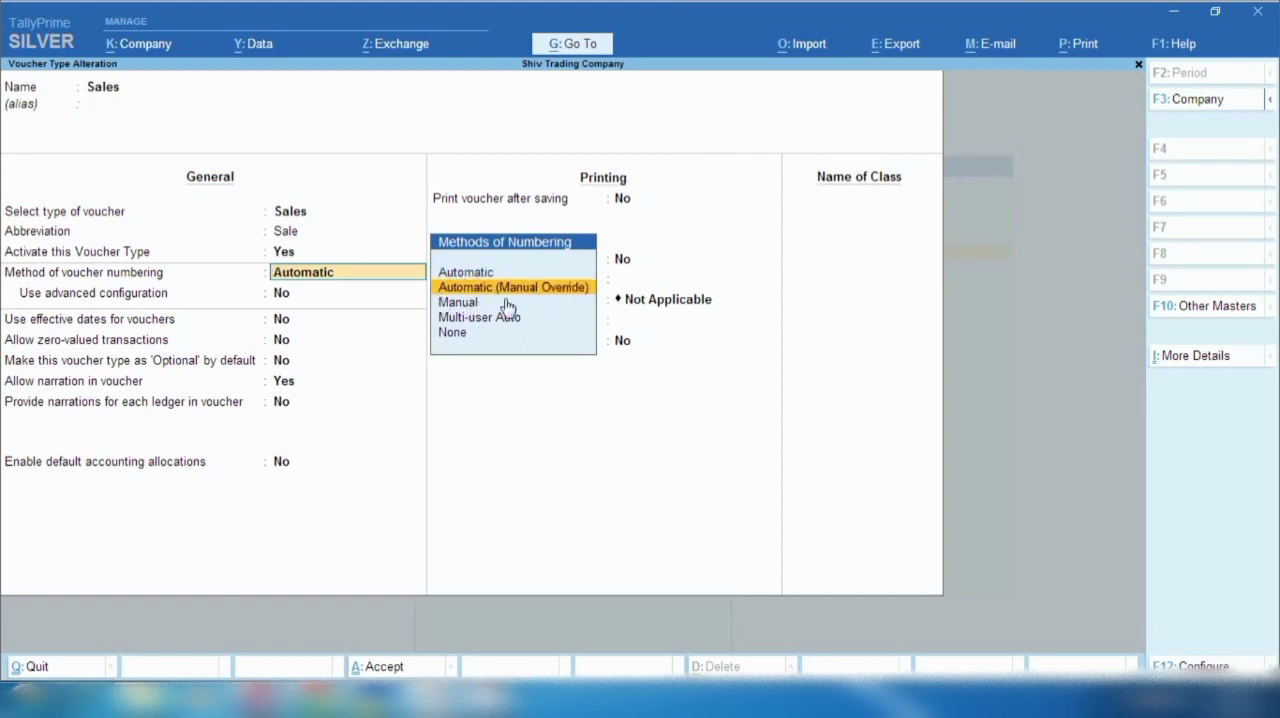
{"action": "key", "text": "Return"}
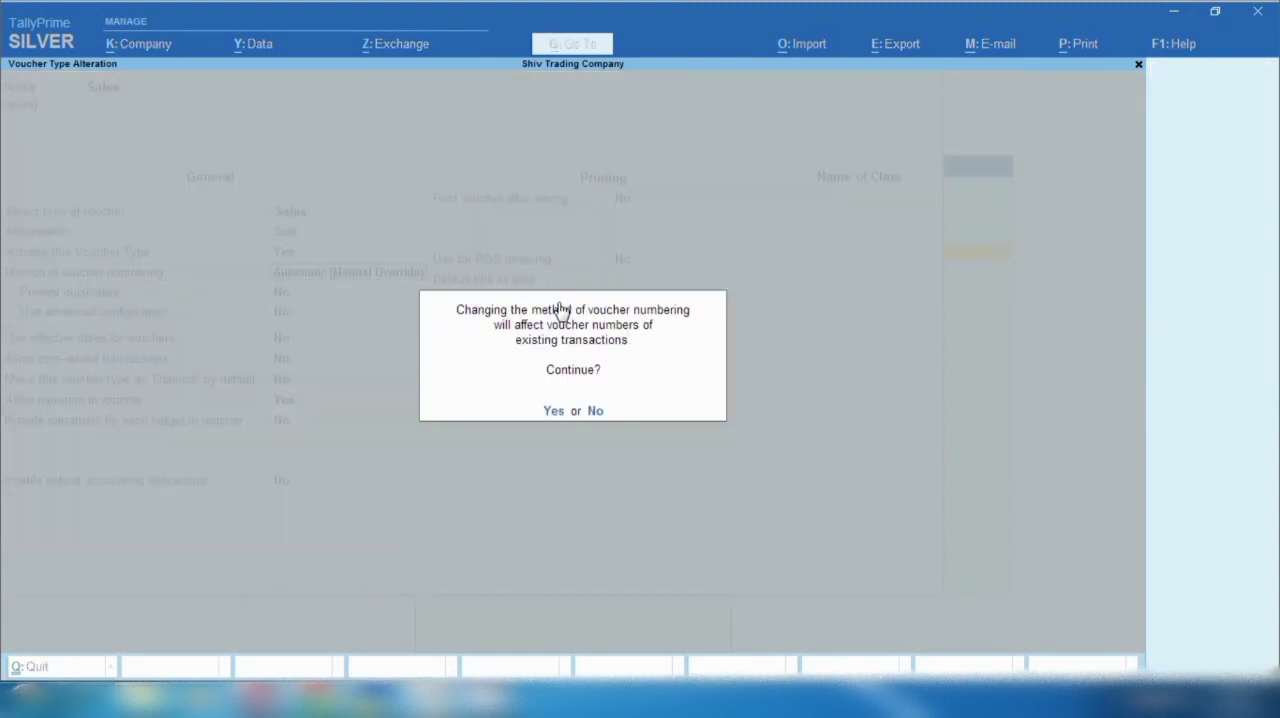
{"action": "left_click", "coordinate": [555, 414]}
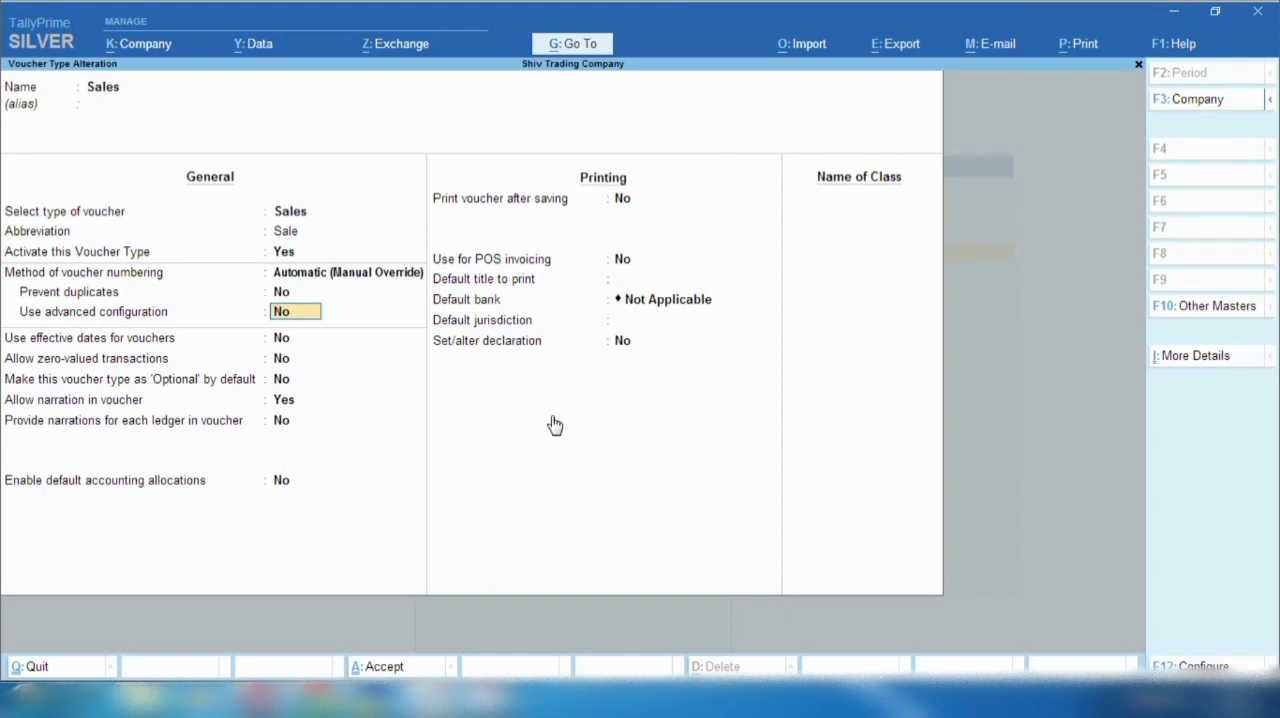
{"action": "key", "text": "ctrl+a"}
{"action": "key", "text": "Escape"}
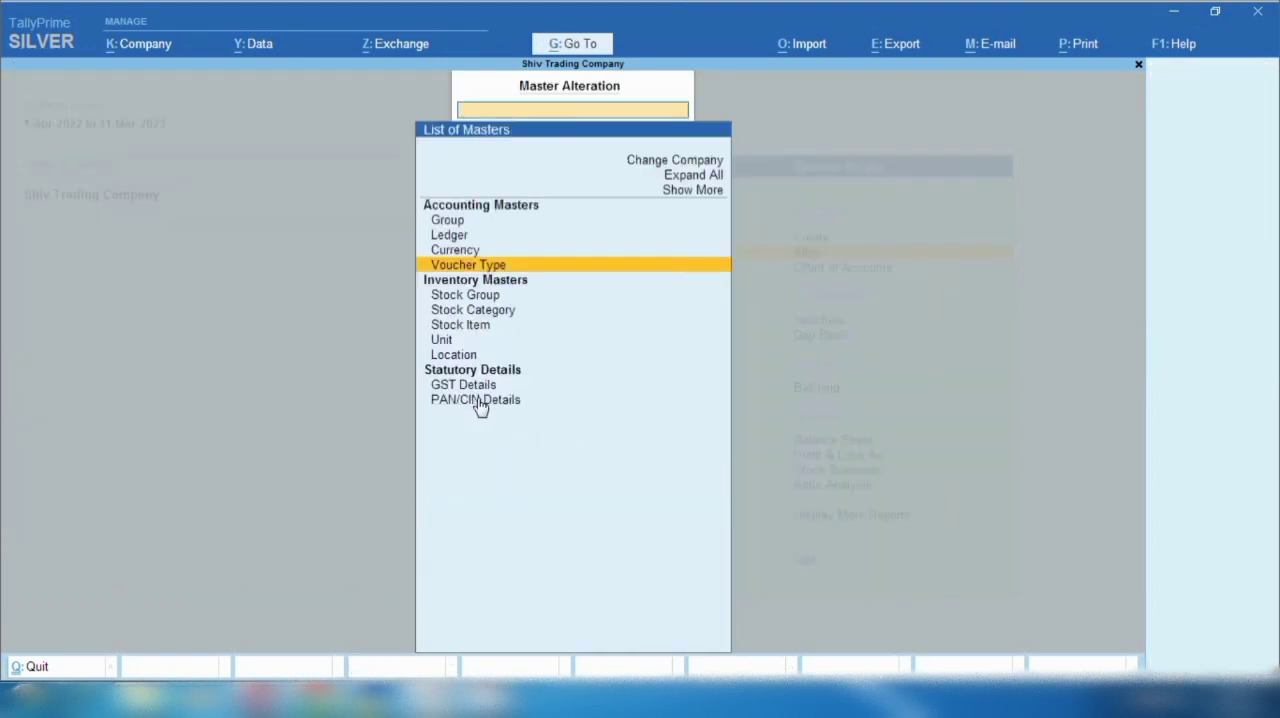
{"action": "key", "text": "Escape"}
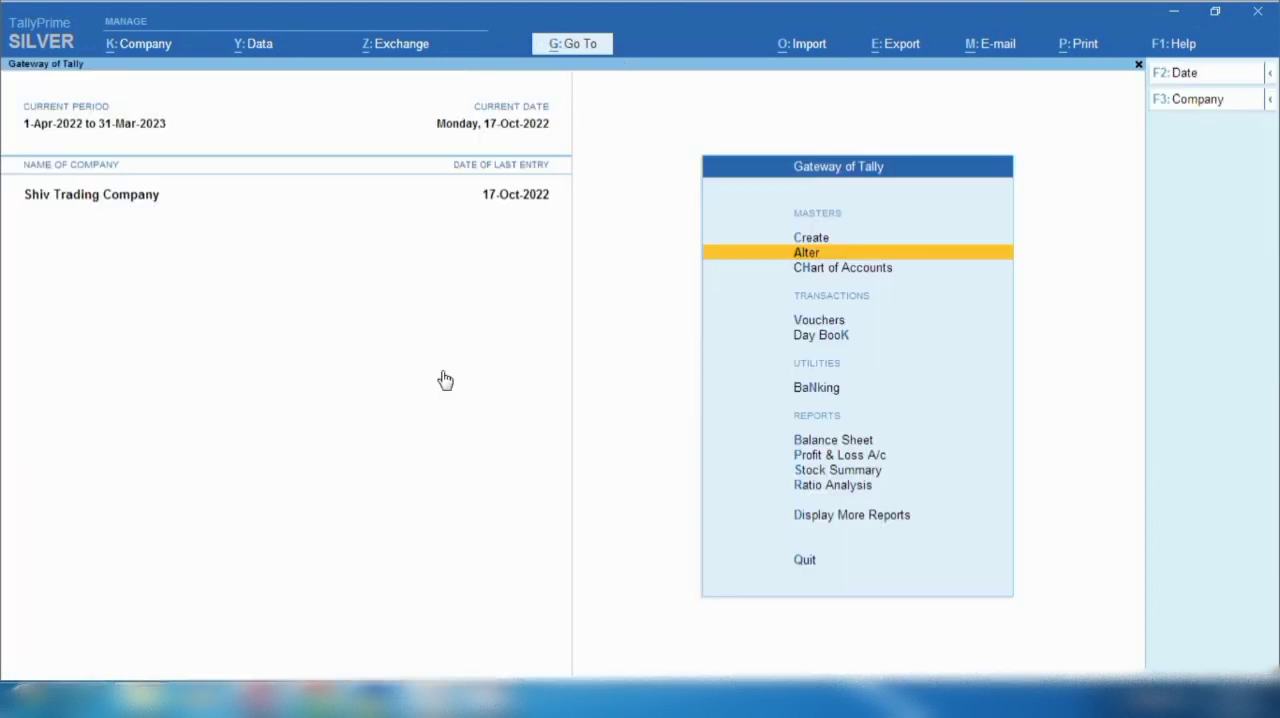
- Open the Statistics report and drill into the monthly register of Sales vouchers
{"action": "key", "text": "d"}
{"action": "key", "text": "s"}
{"action": "key", "text": "s"}
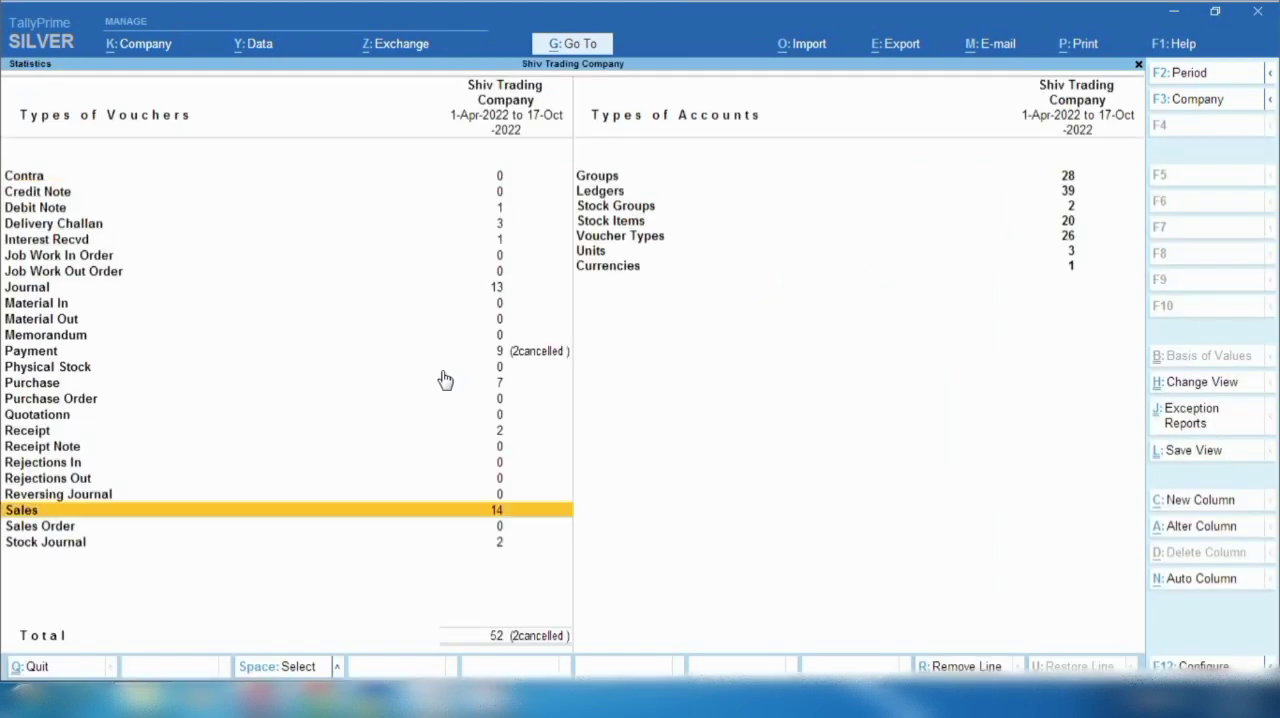
{"action": "key", "text": "Return"}
{"action": "key", "text": "Up"}
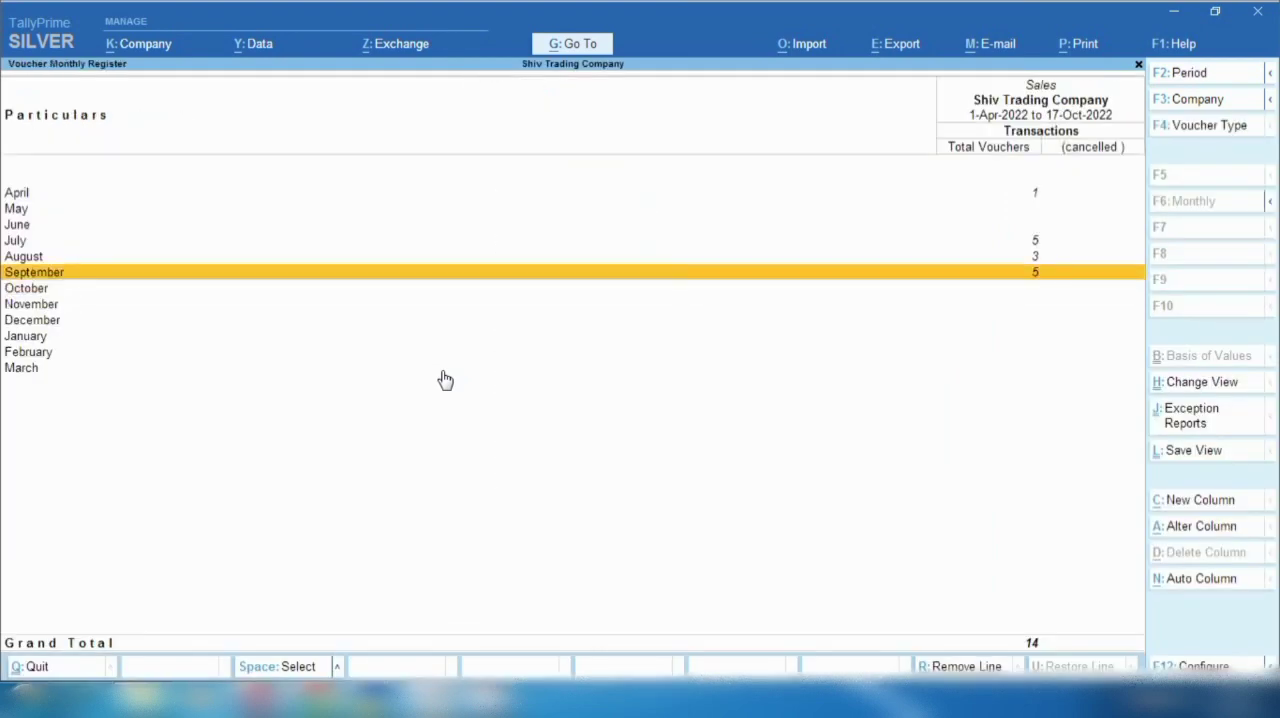
- Open the September 2022 sales voucher list and examine the voucher numbers after the numbering change
{"action": "key", "text": "Return"}
{"action": "key", "text": "Down"}
{"action": "key", "text": "Down"}
{"action": "key", "text": "Down"}
{"action": "key", "text": "Down"}
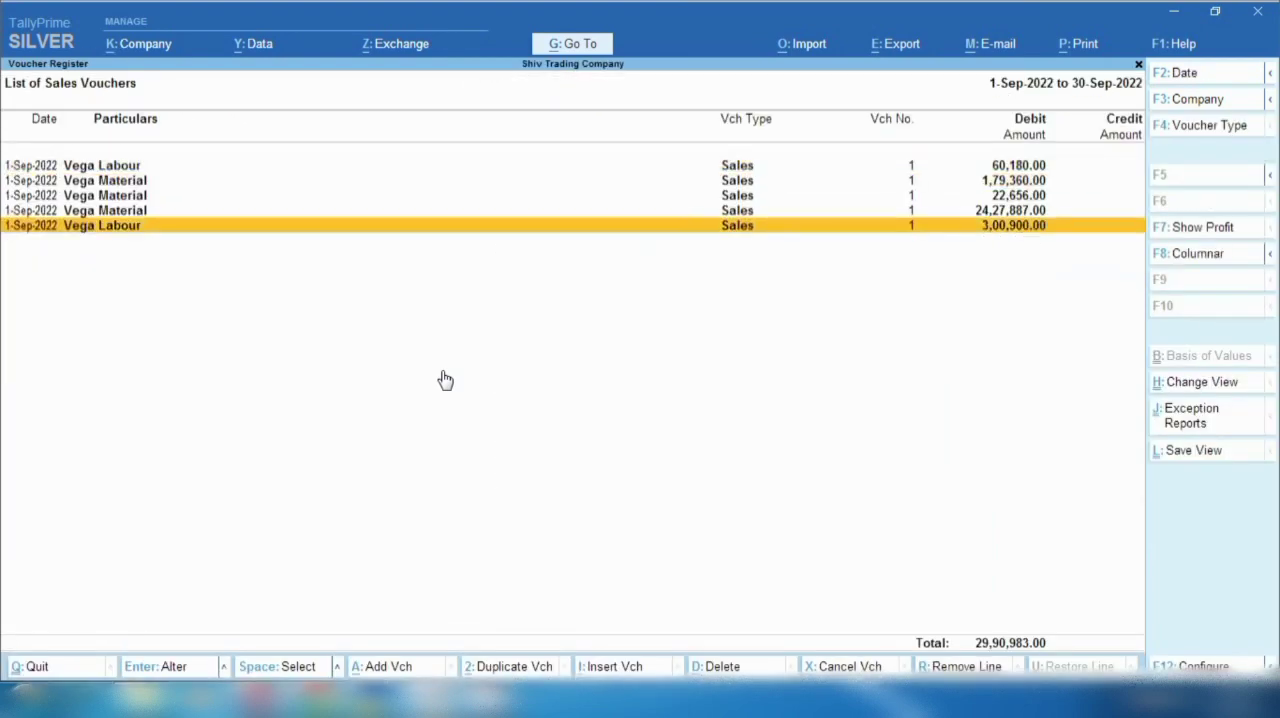
{"action": "key", "text": "Escape"}
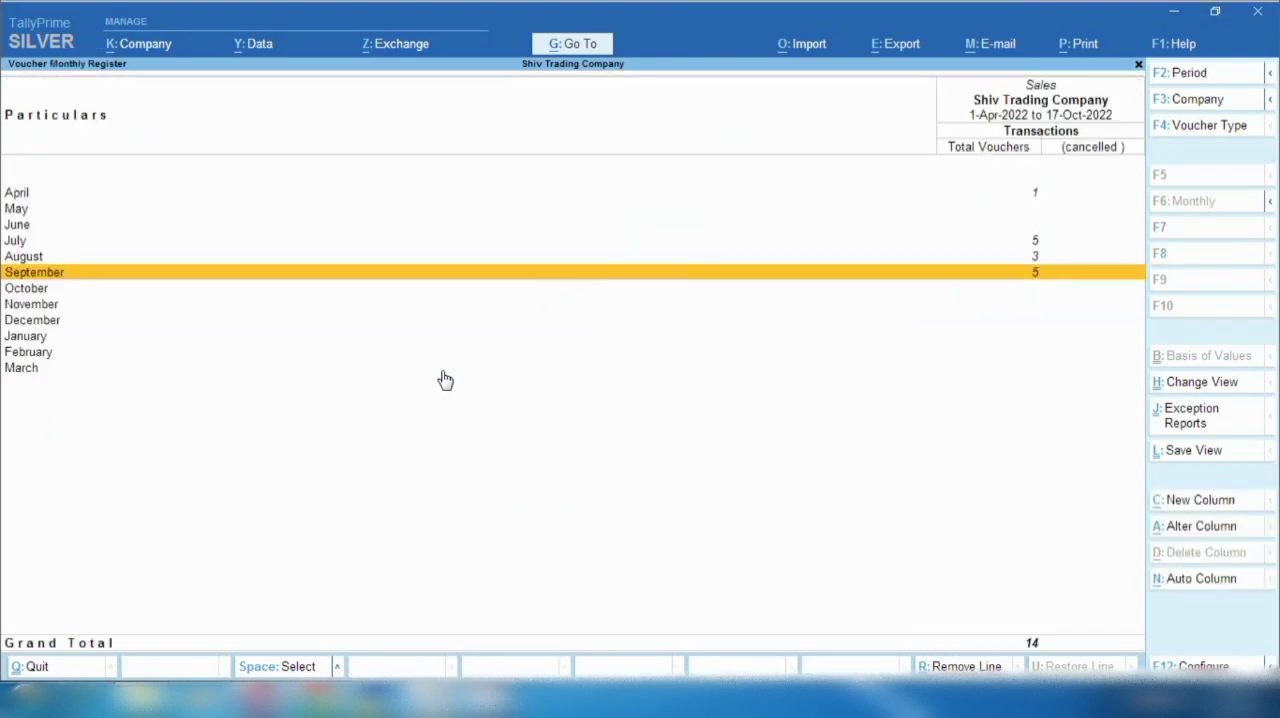
{"action": "key", "text": "Return"}
{"action": "key", "text": "Down"}
{"action": "key", "text": "Down"}
{"action": "key", "text": "Down"}
{"action": "key", "text": "Down"}
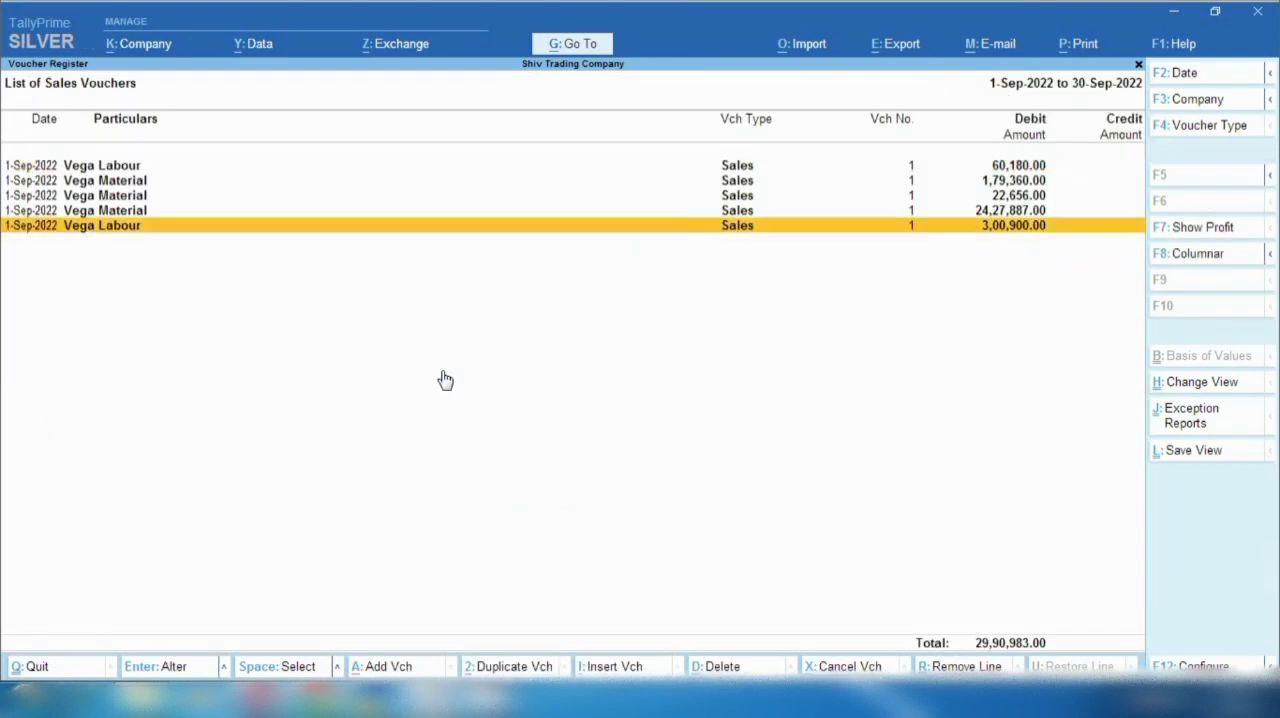
- Add a new sales voucher dated 1-Sep-2022, try voucher numbers 2 and 3 in it, and quit without saving
{"action": "key", "text": "alt+a"}
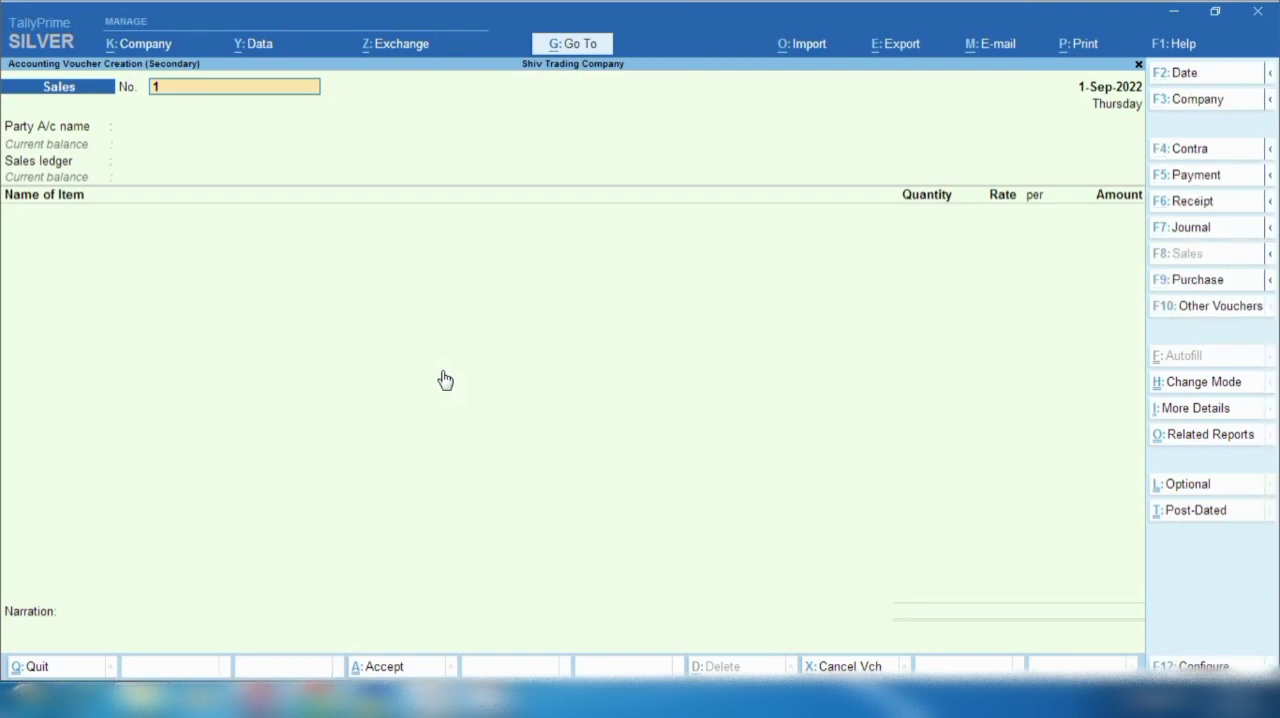
{"action": "type", "text": "2"}
{"action": "key", "text": "Return"}
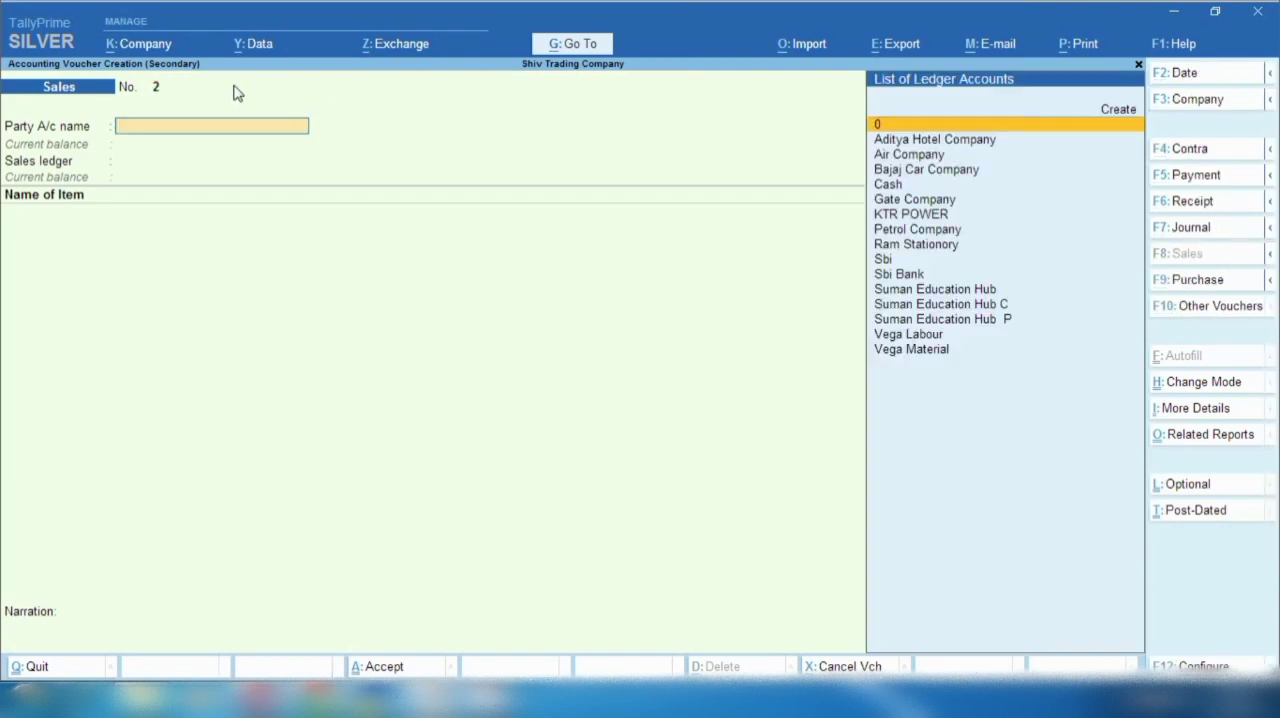
{"action": "left_click", "coordinate": [237, 91]}
{"action": "type", "text": "3"}
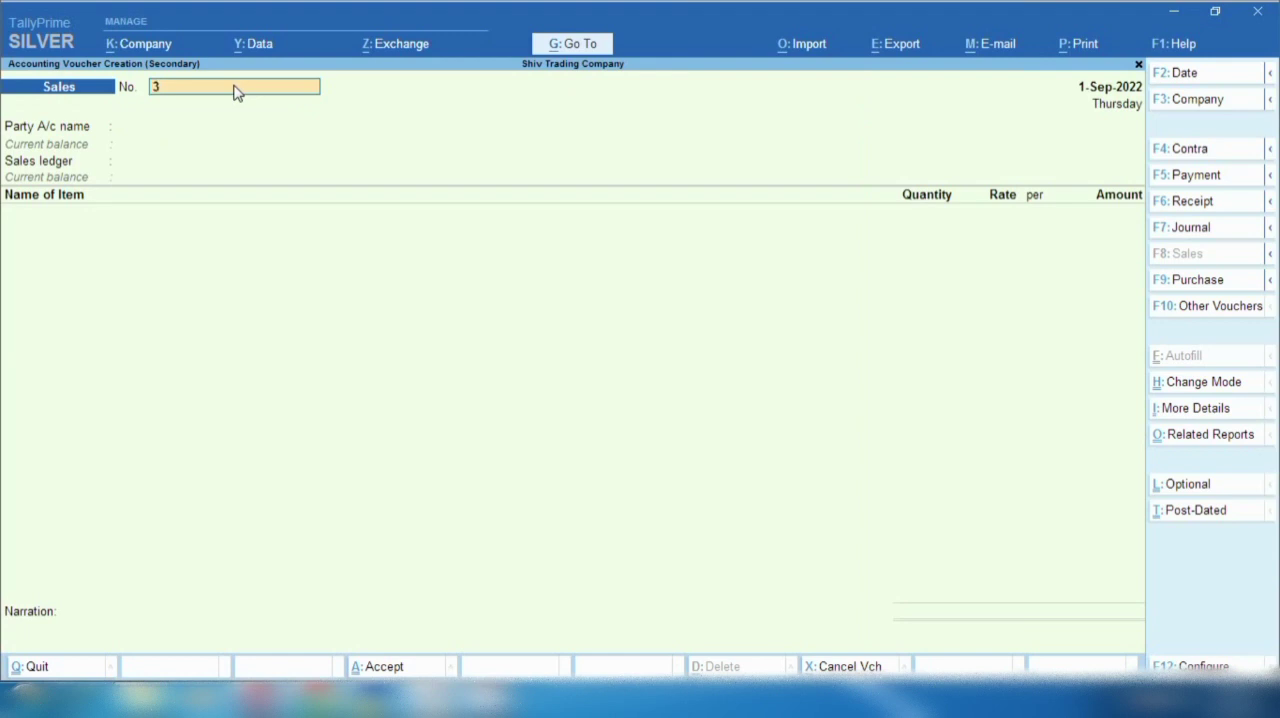
{"action": "key", "text": "Return"}
{"action": "left_click", "coordinate": [237, 91]}
{"action": "key", "text": "Escape"}
{"action": "key", "text": "y"}
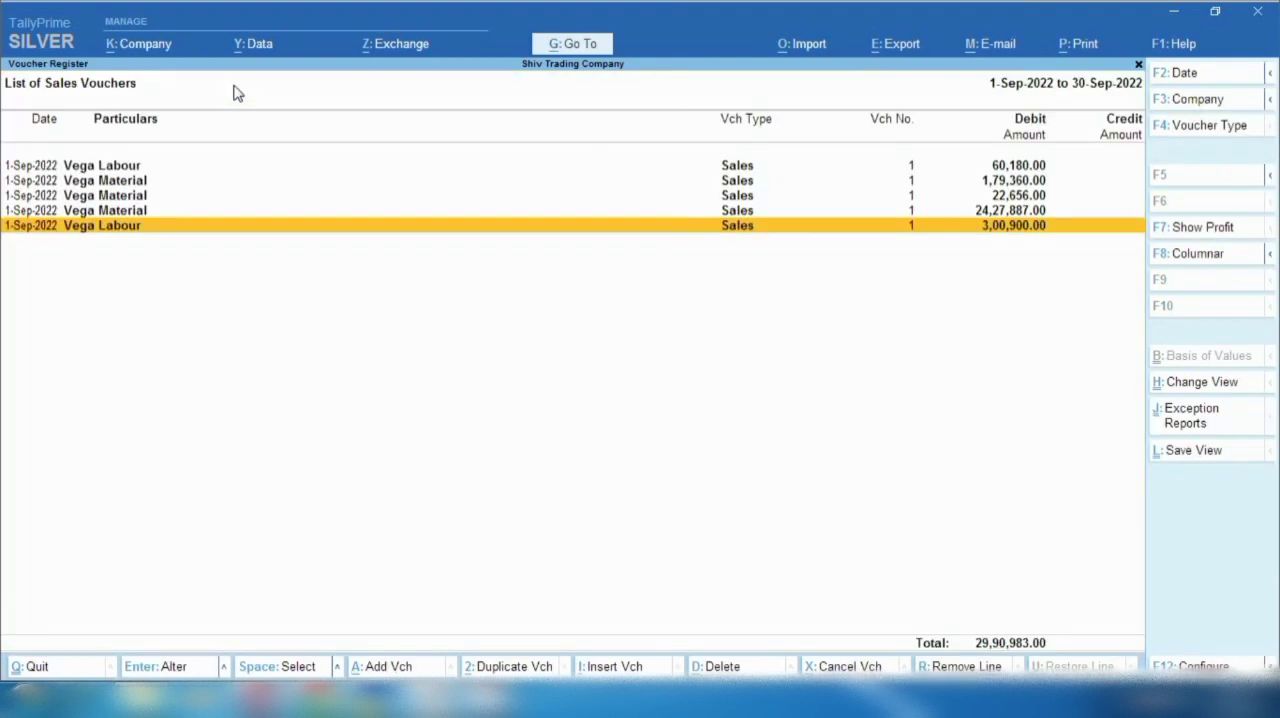
- Change the voucher number of the 24,27,887.00 Vega Material sale to 3 and save it without sending e-Way Bill details
{"action": "key", "text": "Up"}
{"action": "key", "text": "Return"}
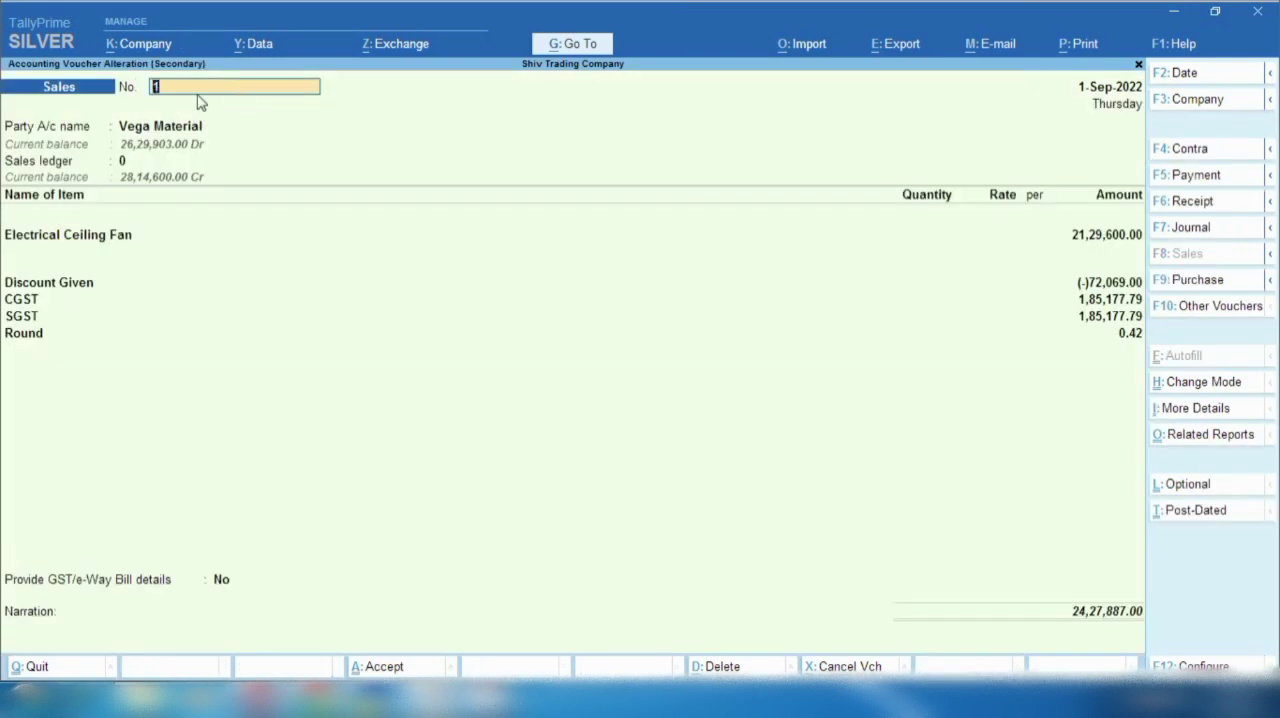
{"action": "type", "text": "3"}
{"action": "key", "text": "Return"}
{"action": "key", "text": "ctrl"}
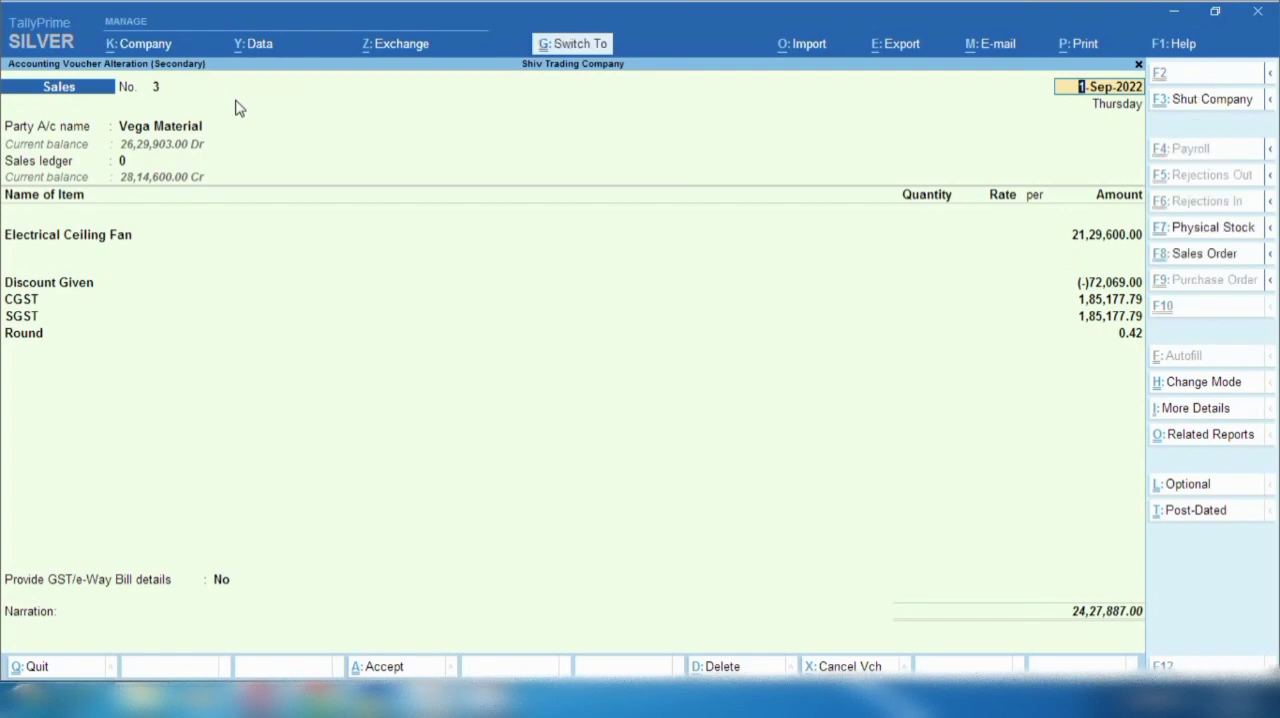
{"action": "key", "text": "ctrl+a"}
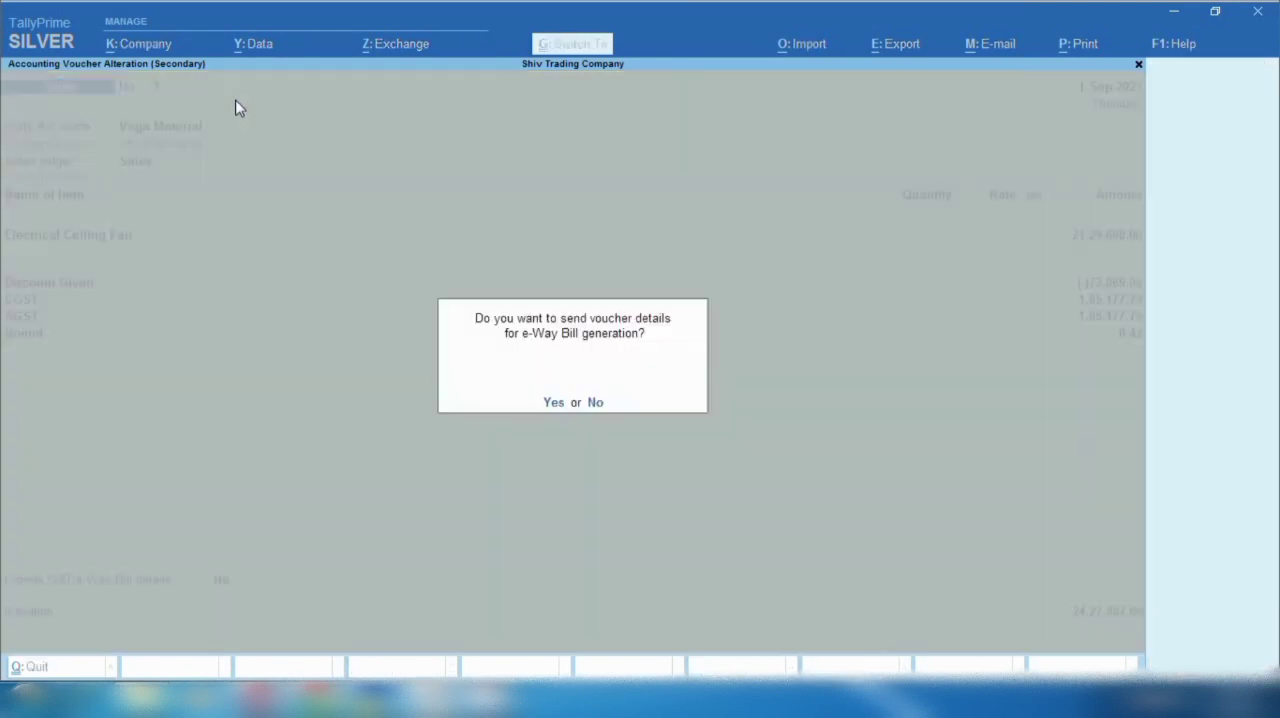
{"action": "key", "text": "n"}
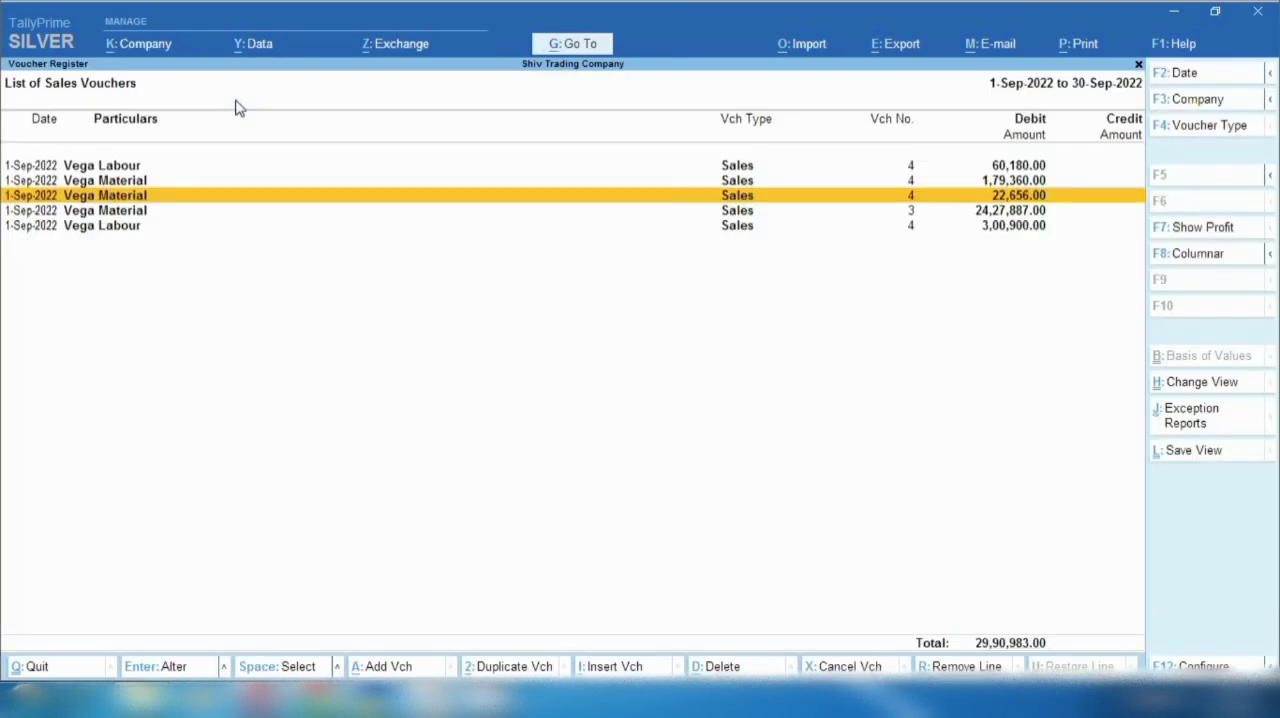
{"action": "key", "text": "Down"}
{"action": "key", "text": "Return"}
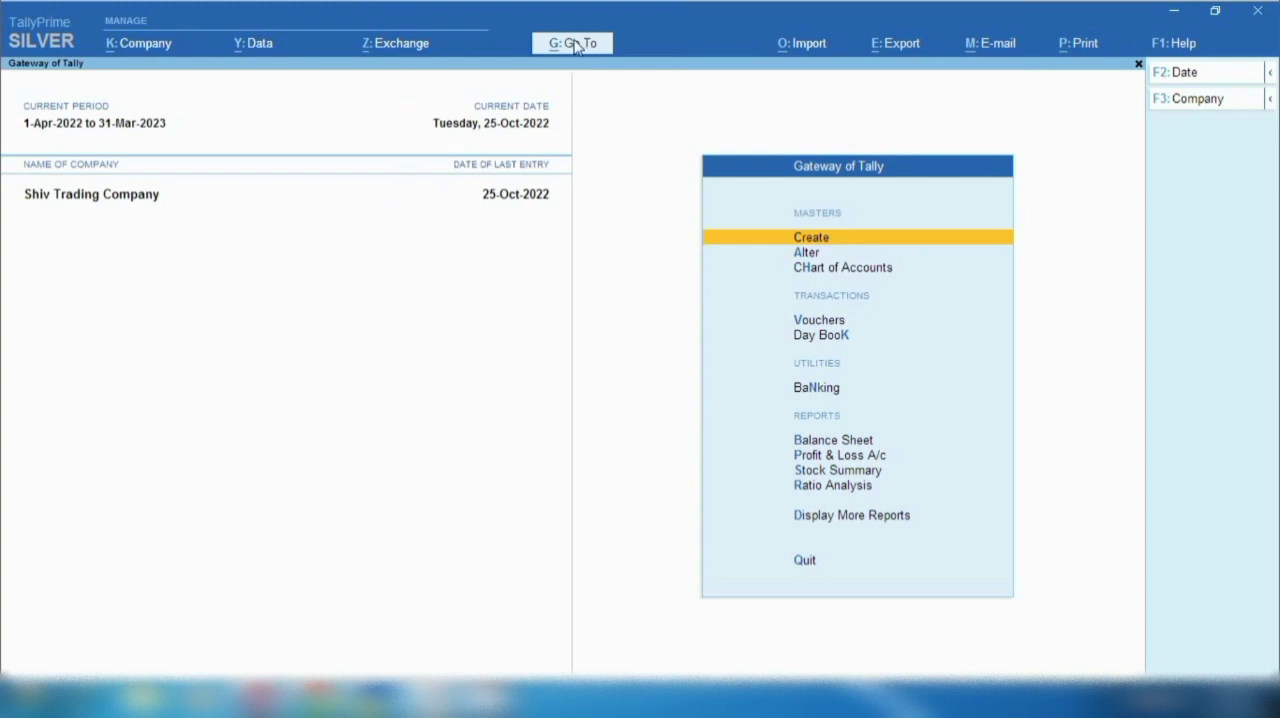
- Find and open the GSTR-1 report for Shiv Trading Company
{"action": "left_click", "coordinate": [574, 44]}
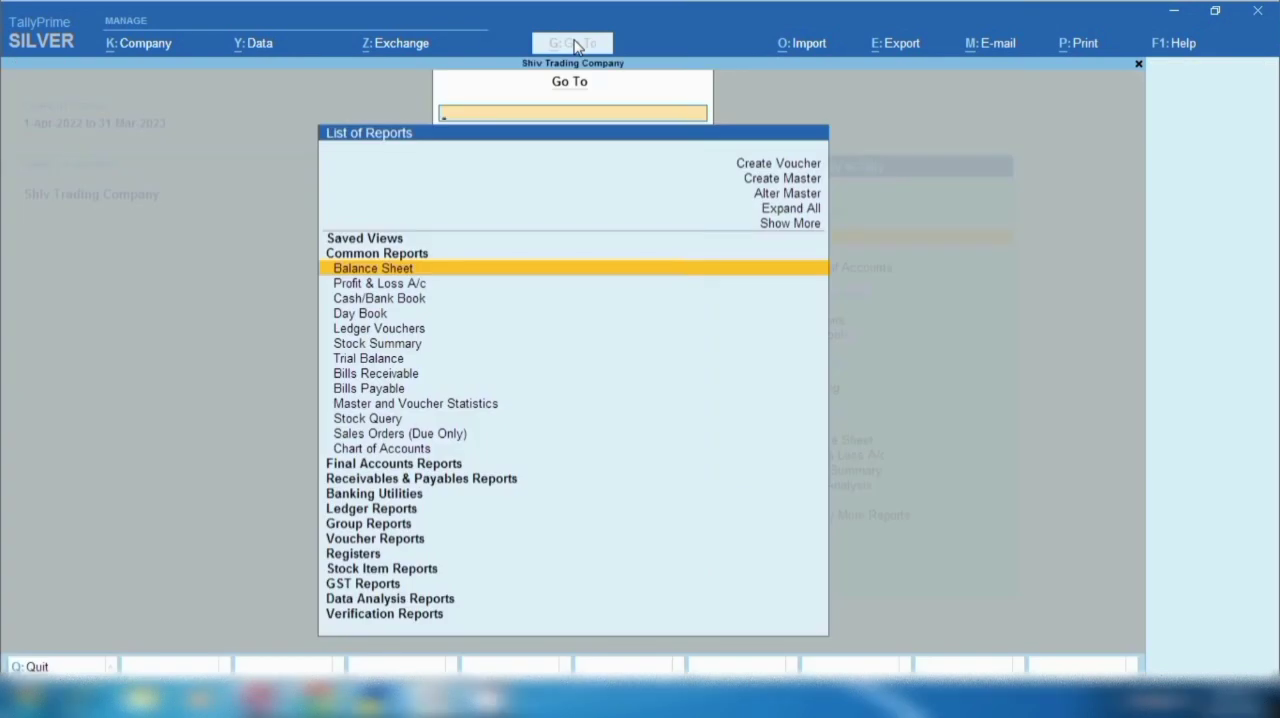
{"action": "type", "text": "Gstr"}
{"action": "key", "text": "Down"}
{"action": "key", "text": "Return"}
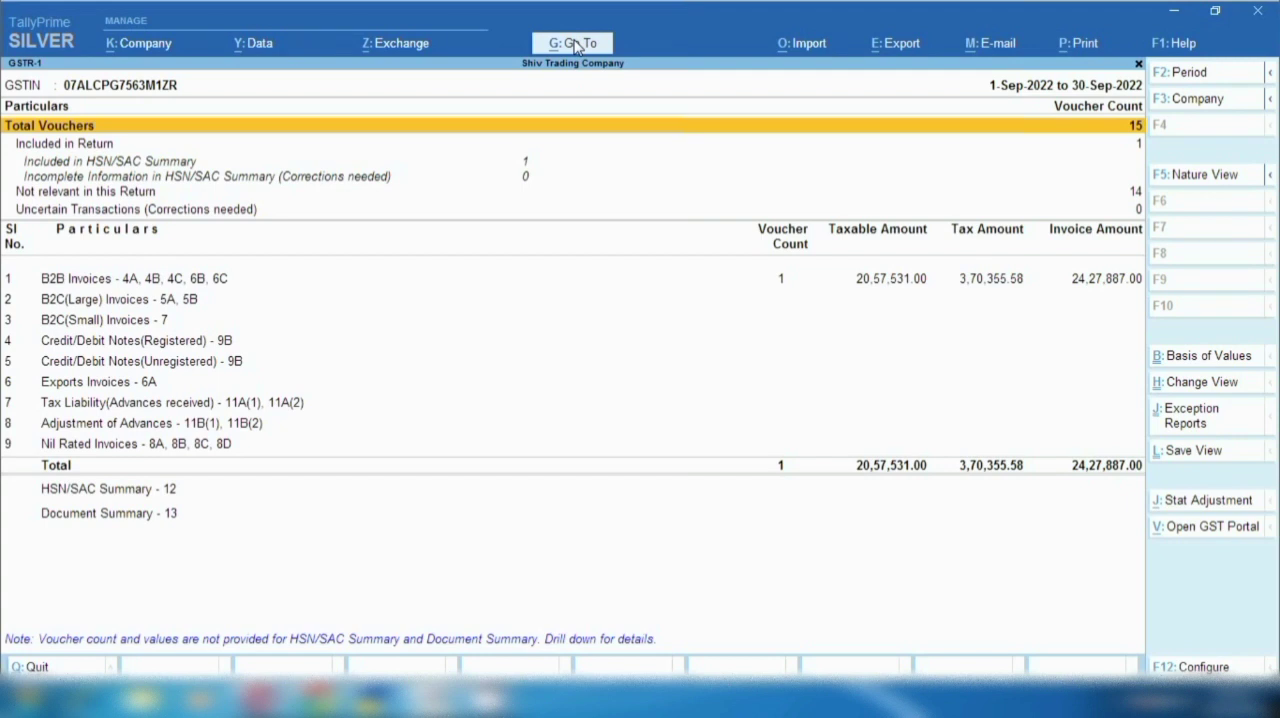
- Set the GSTR-1 report period to 1-Oct-2022 to 25-Oct-2022
{"action": "key", "text": "F2"}
{"action": "type", "text": "1.10"}
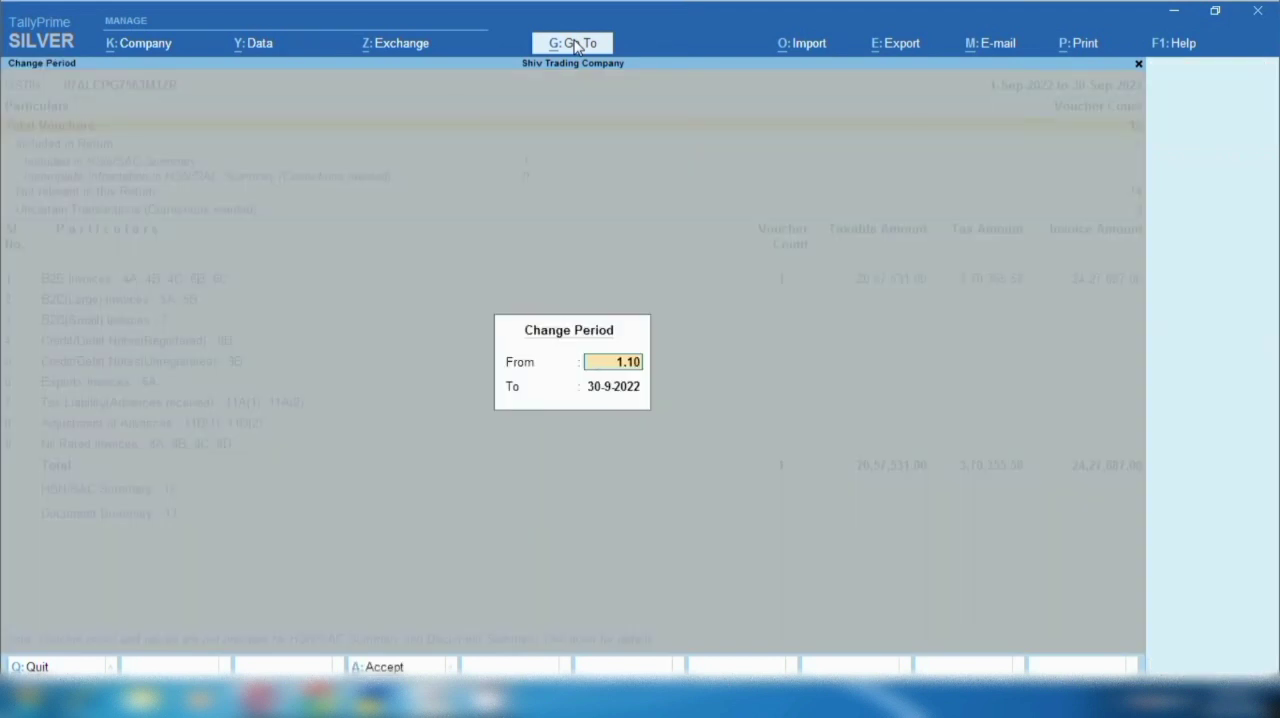
{"action": "key", "text": "Return"}
{"action": "key", "text": "BackSpace"}
{"action": "type", "text": "25"}
{"action": "key", "text": "Return"}
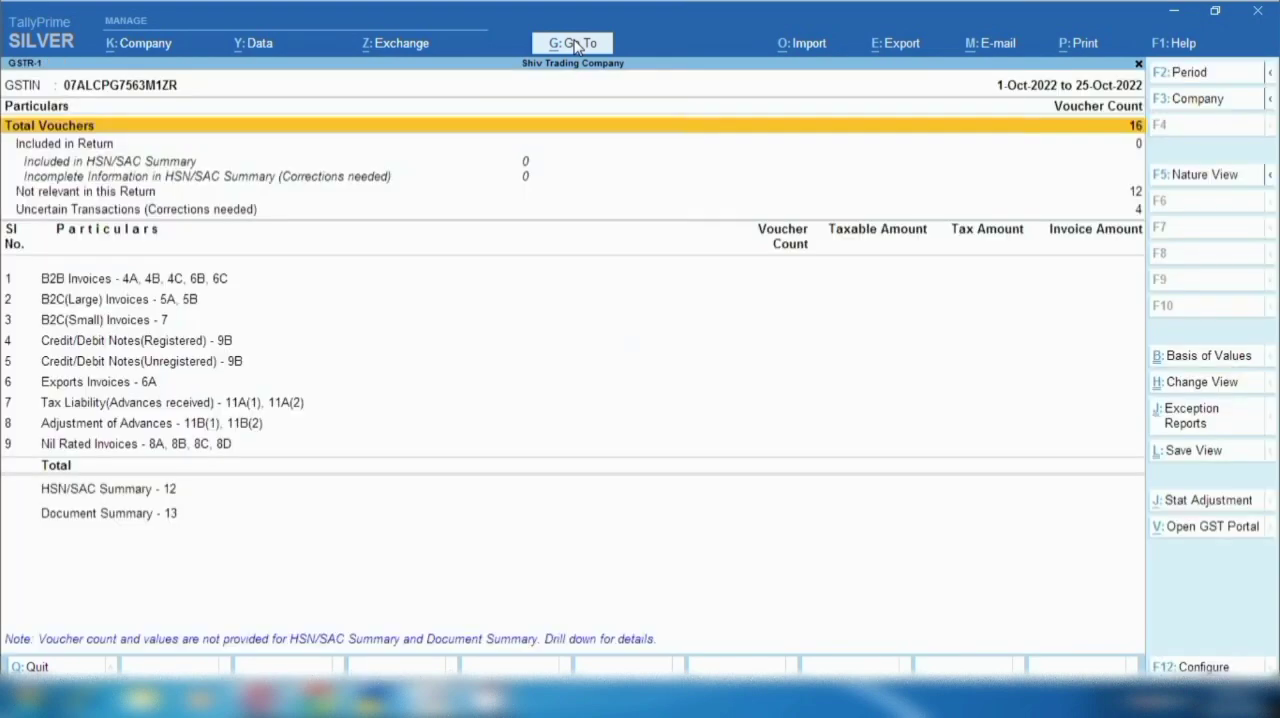
- Drill from GSTR-1's uncertain transactions through the unselected Reporting UQC exception and open the Gift Box stock item for alteration
{"action": "key", "text": "Down"}
{"action": "key", "text": "Down"}
{"action": "key", "text": "Down"}
{"action": "key", "text": "Down"}
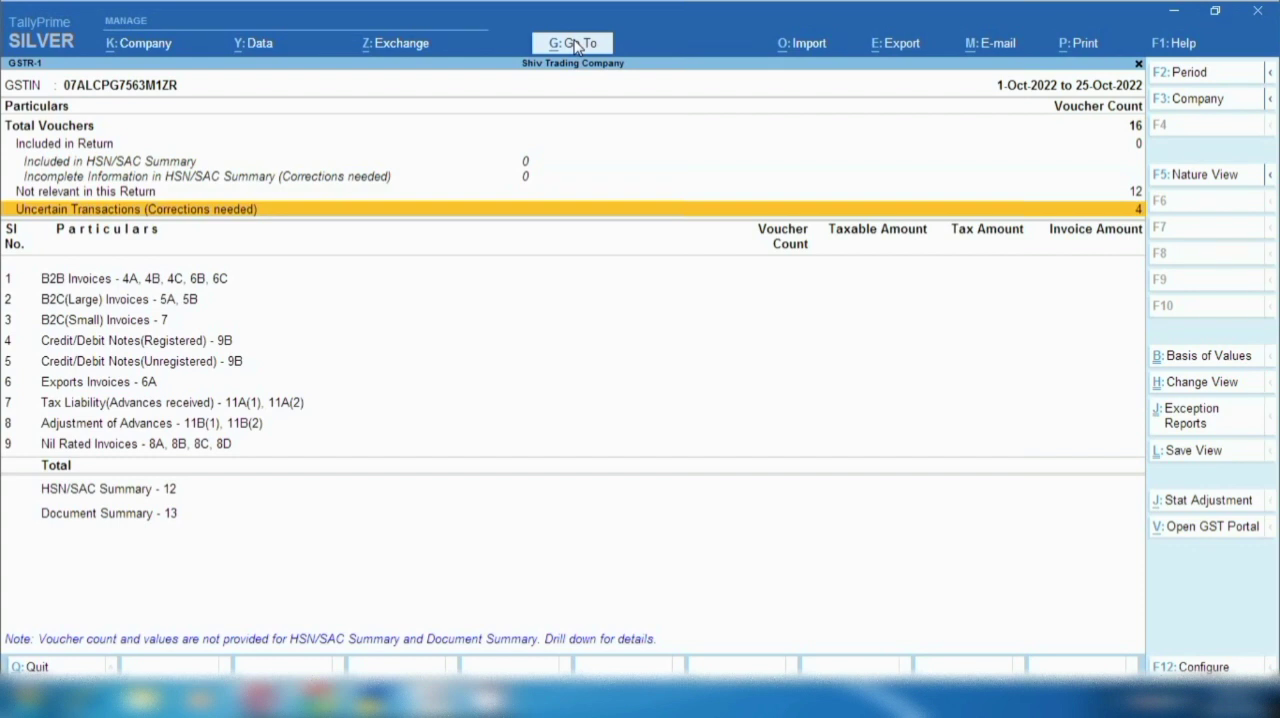
{"action": "key", "text": "Return"}
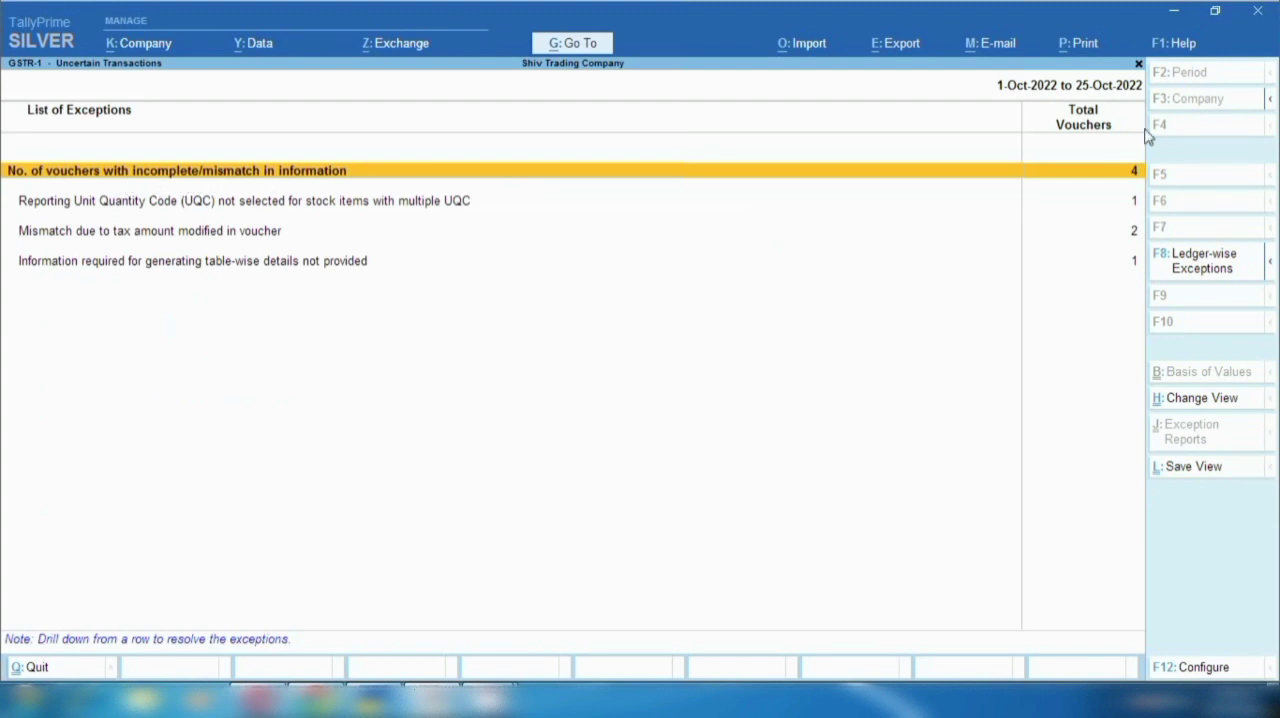
{"action": "left_click", "coordinate": [76, 204]}
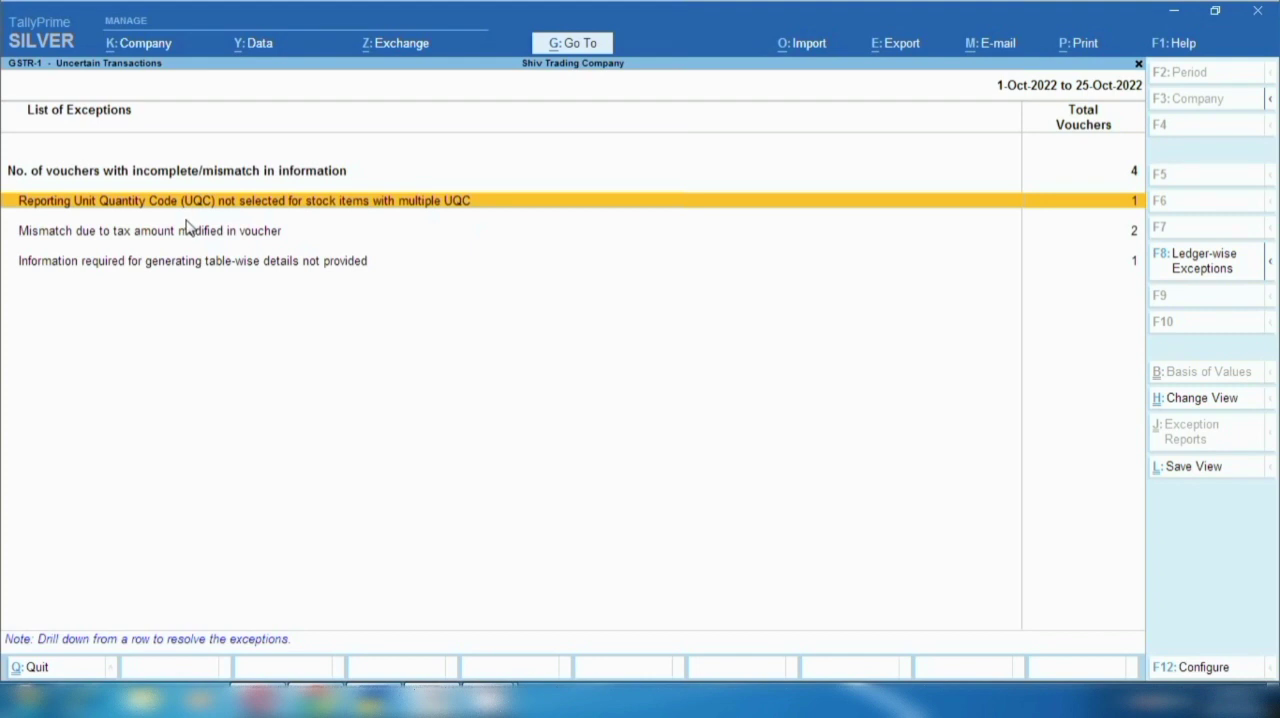
{"action": "left_click", "coordinate": [400, 205]}
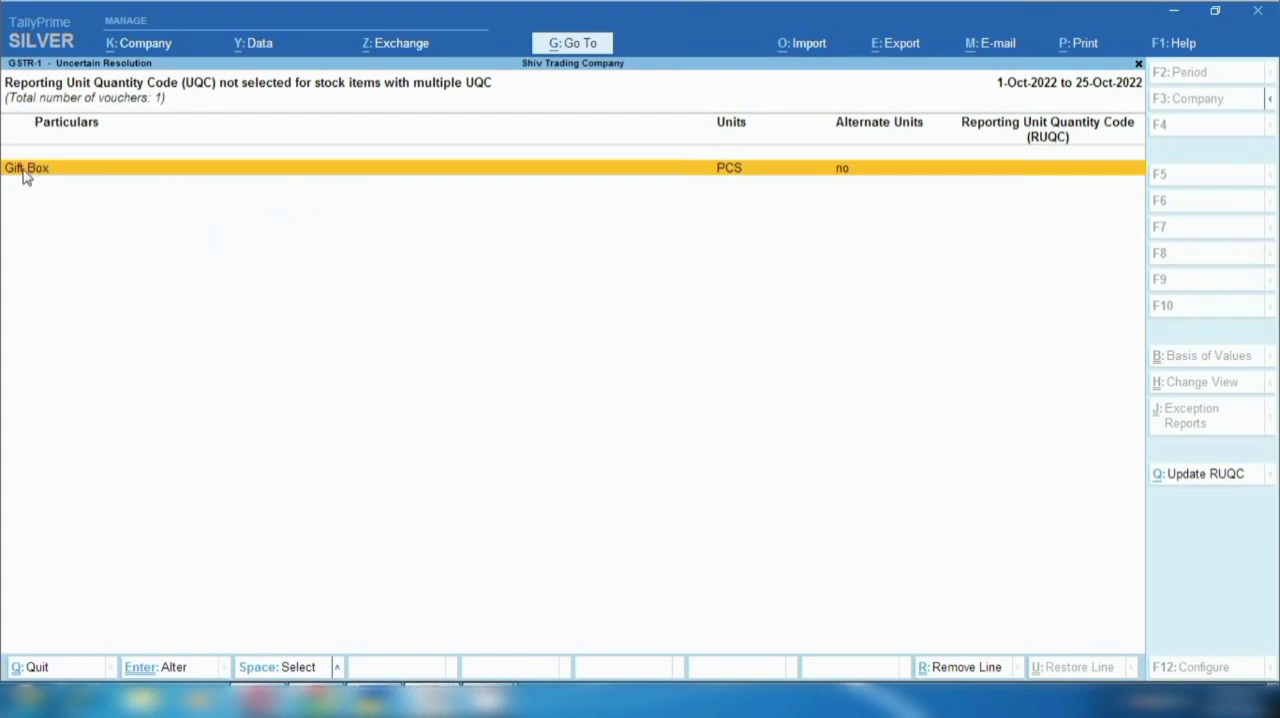
{"action": "left_click", "coordinate": [414, 177]}
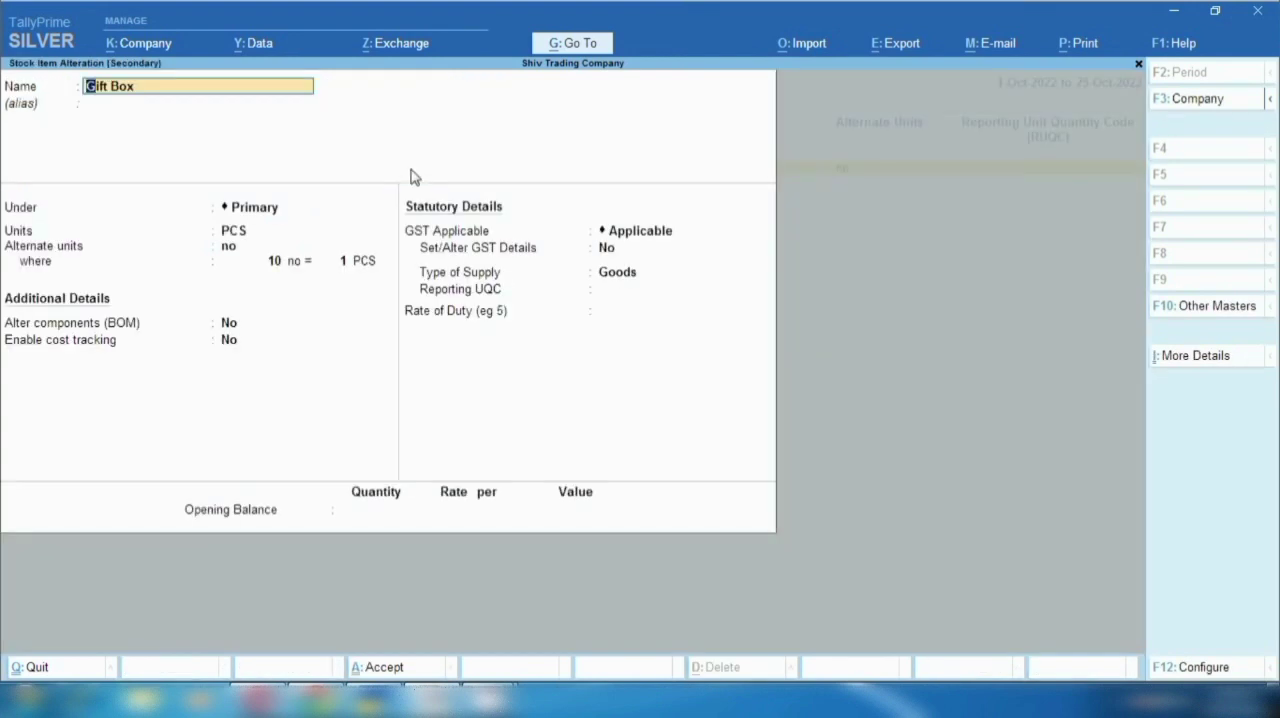
- Set the Gift Box item's Reporting UQC to PCS-PIECES, save it and return to the uncertain transactions list
{"action": "left_click", "coordinate": [468, 294]}
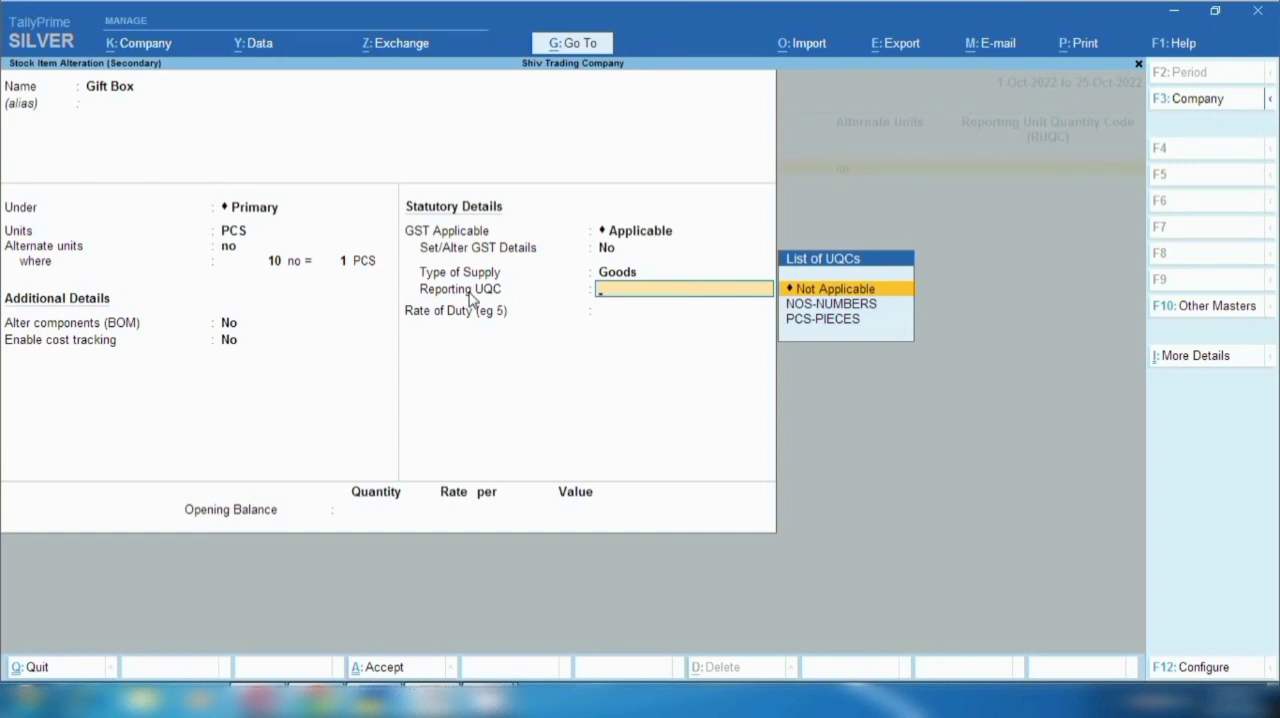
{"action": "key", "text": "Down"}
{"action": "key", "text": "Down"}
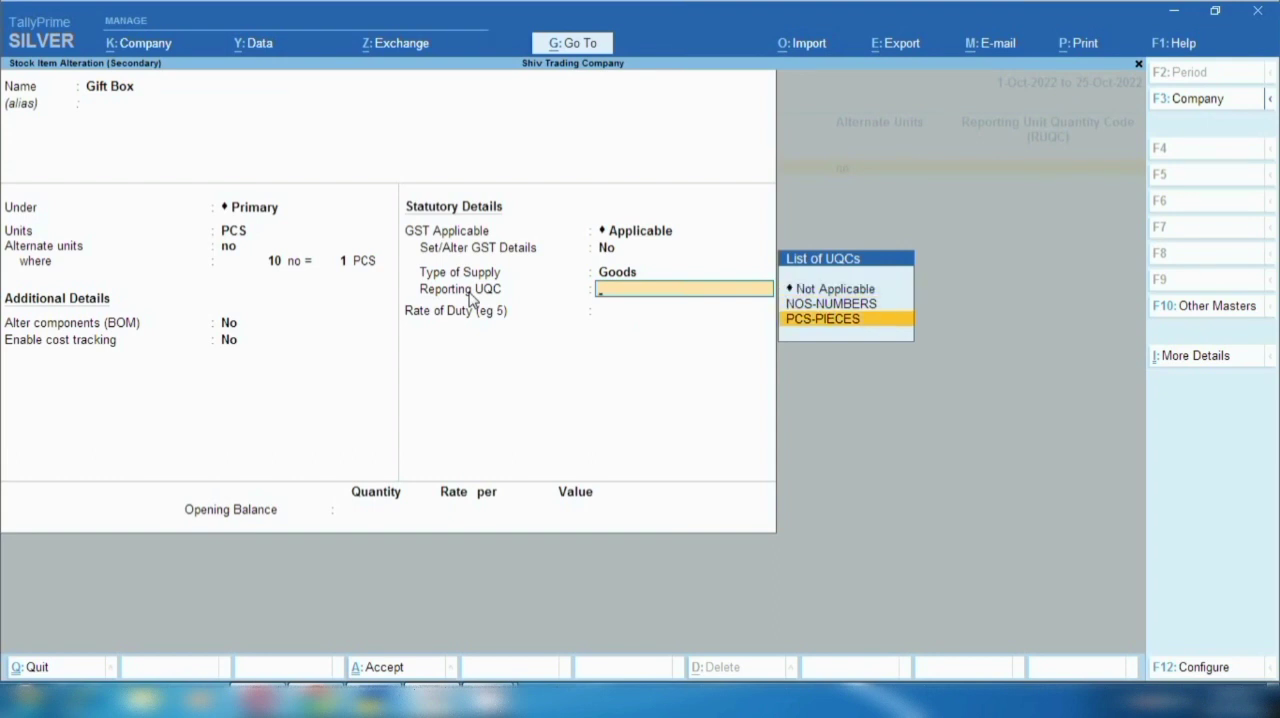
{"action": "key", "text": "Return"}
{"action": "key", "text": "ctrl+a"}
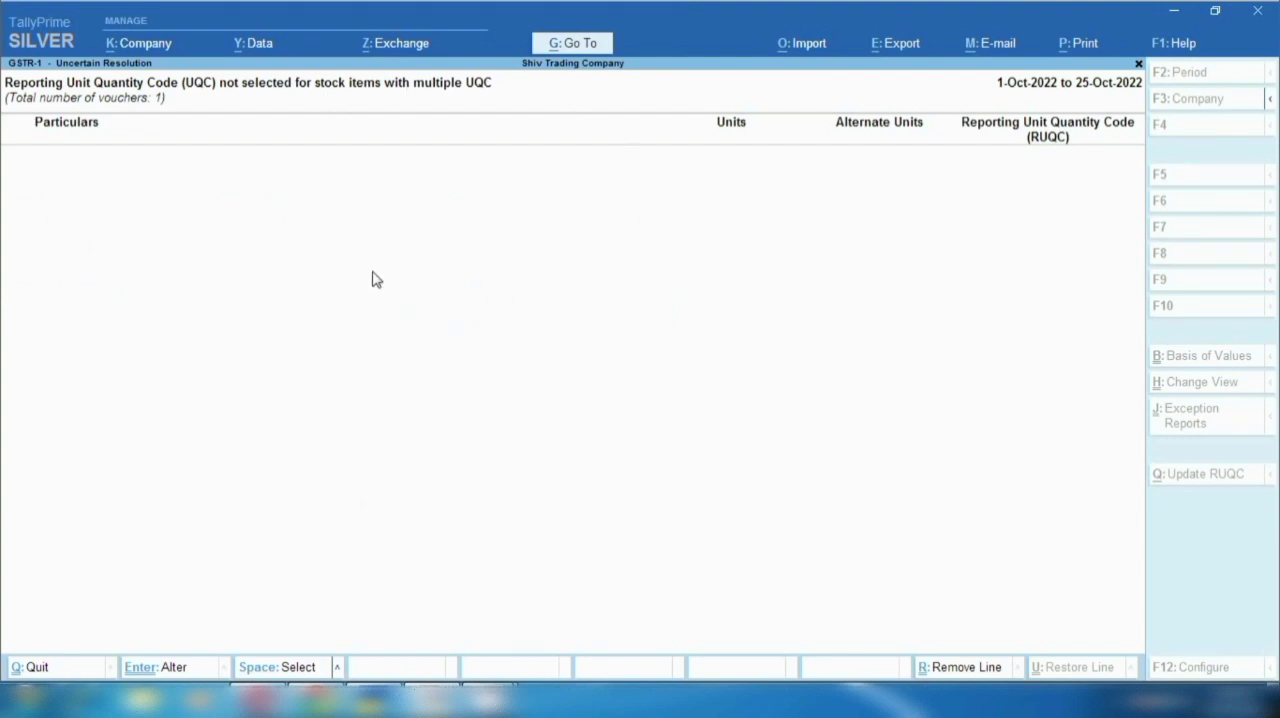
{"action": "key", "text": "Escape"}
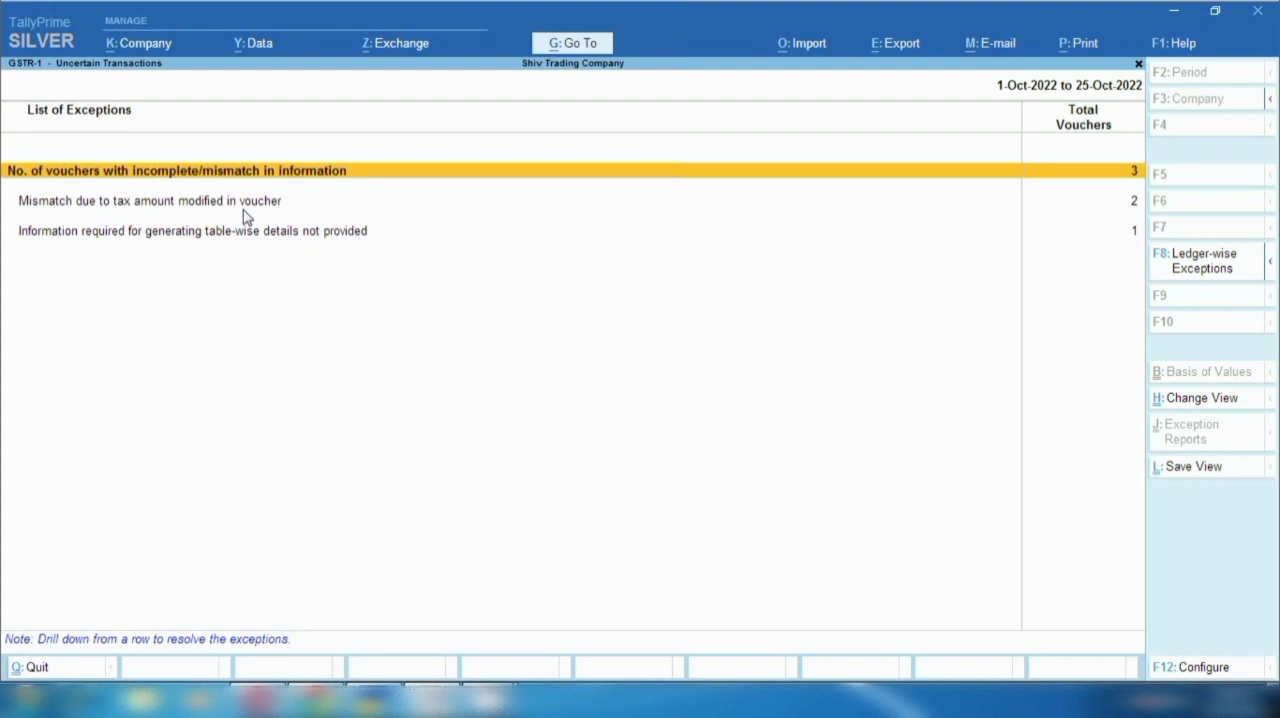
- Open the exceptions for tax amounts modified in vouchers and select the 1-Oct-2022 KTR POWER sale
{"action": "key", "text": "Down"}
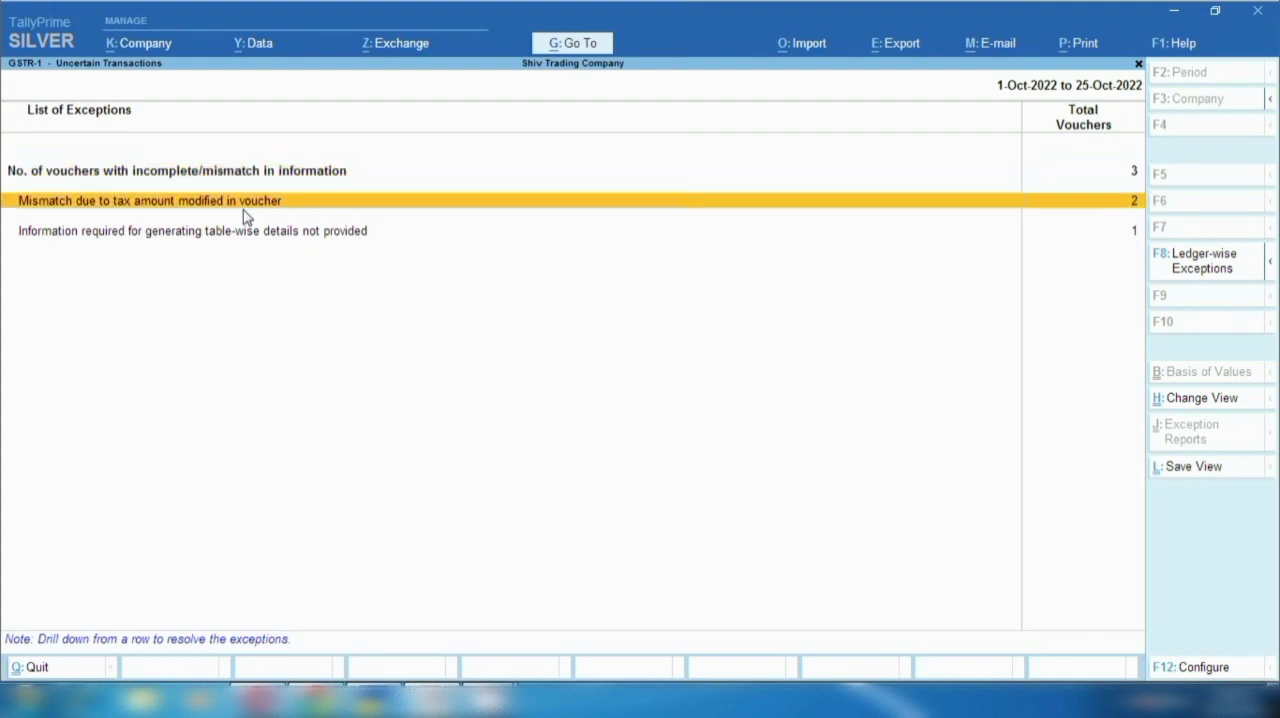
{"action": "key", "text": "Return"}
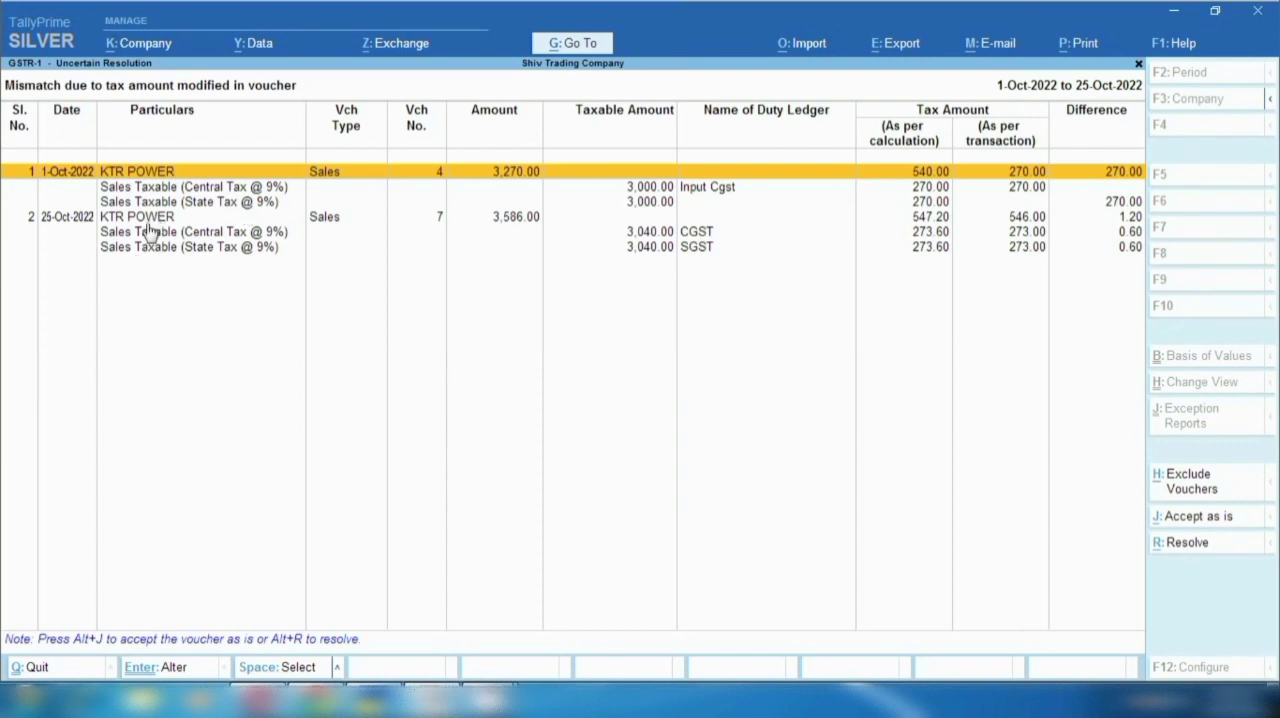
{"action": "key", "text": "Down"}
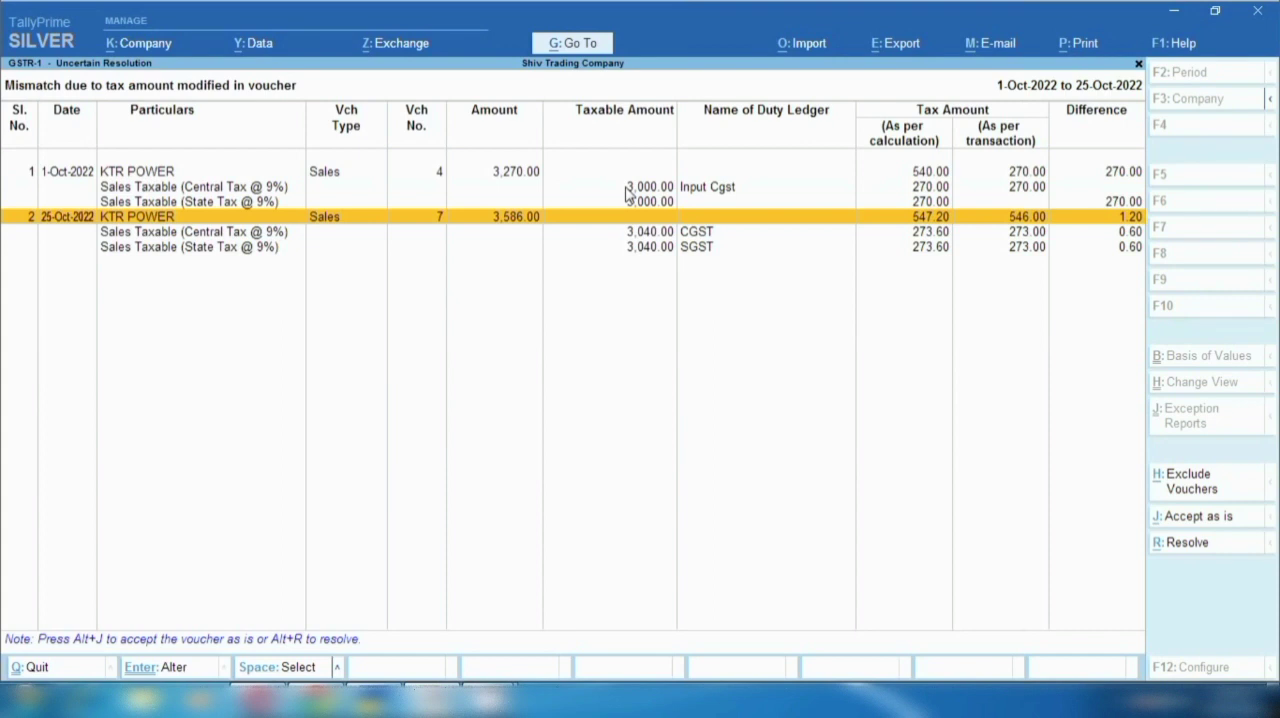
{"action": "left_click", "coordinate": [150, 190]}
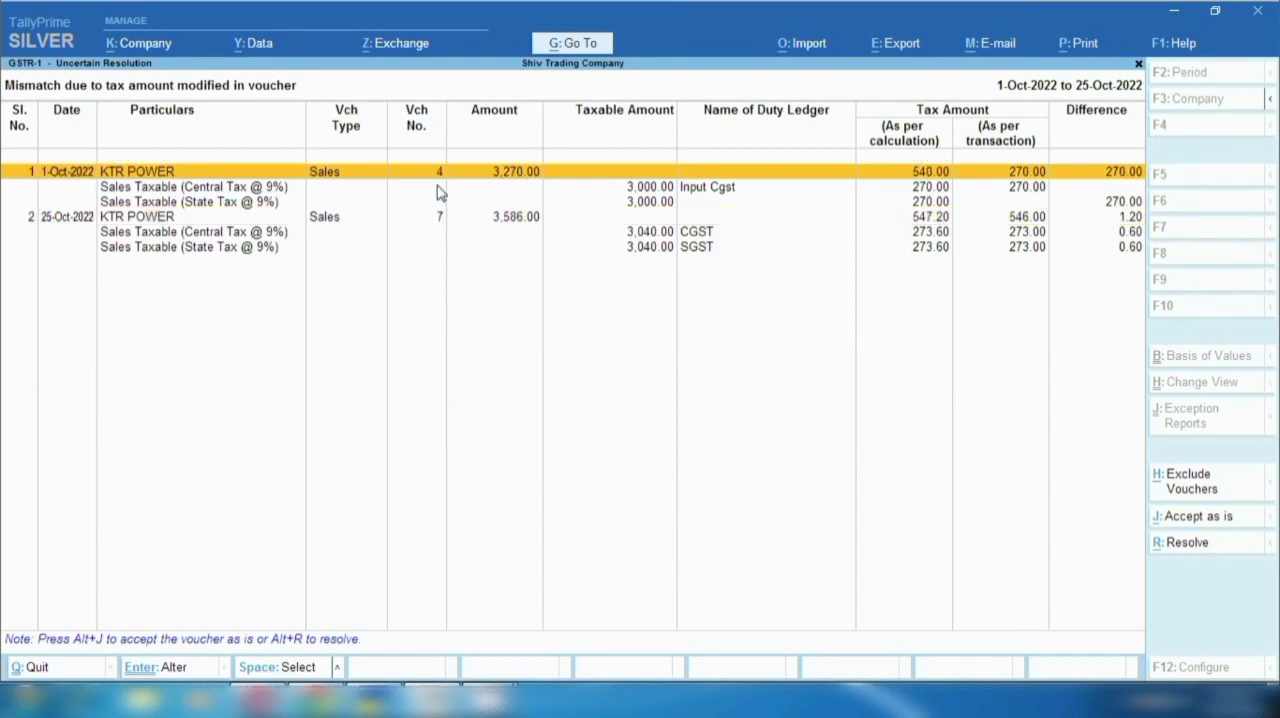
- Resolve KTR POWER sales voucher 4 by assigning Input Sgst to State Tax with an amount of 270, and accept it
{"action": "key", "text": "alt+r"}
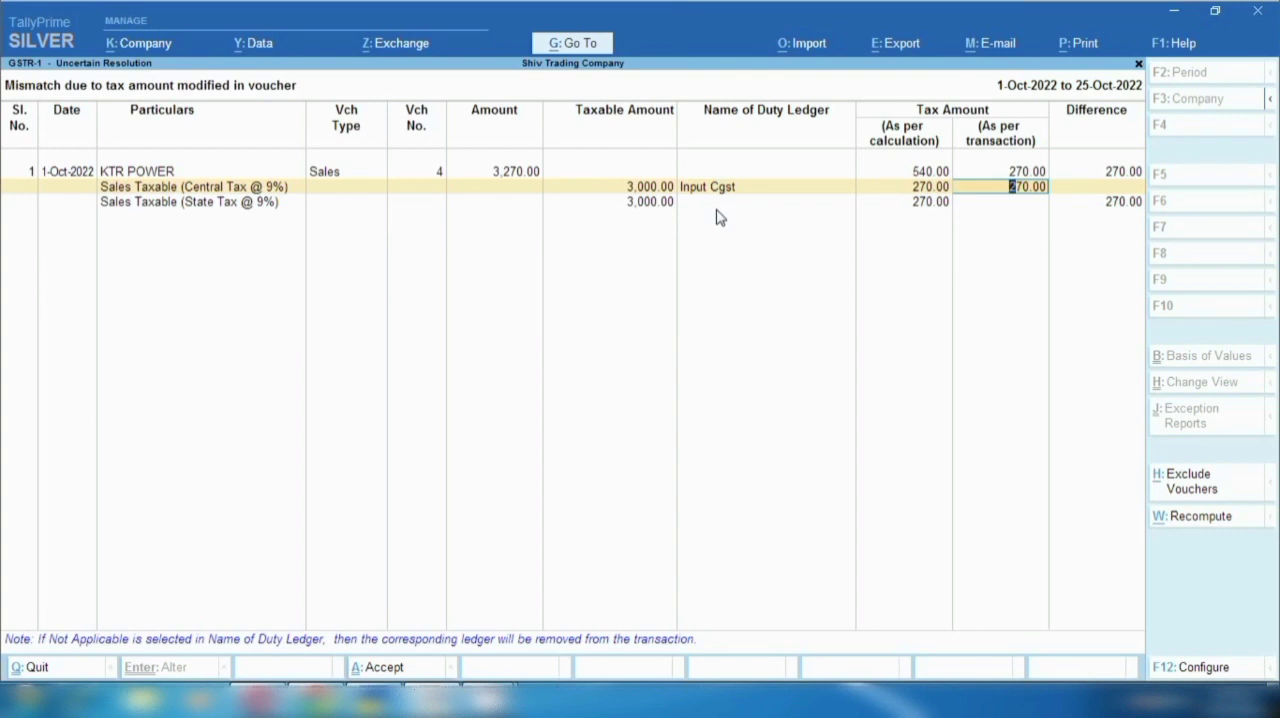
{"action": "key", "text": "Return"}
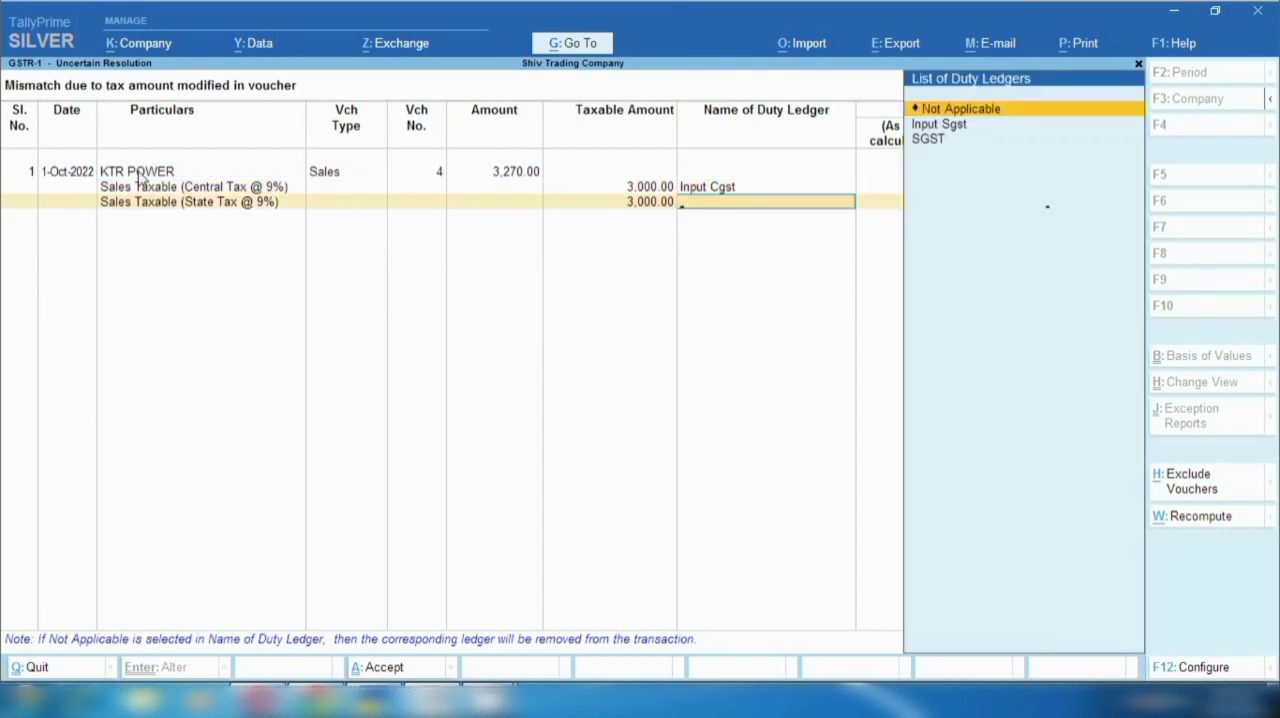
{"action": "key", "text": "Return"}
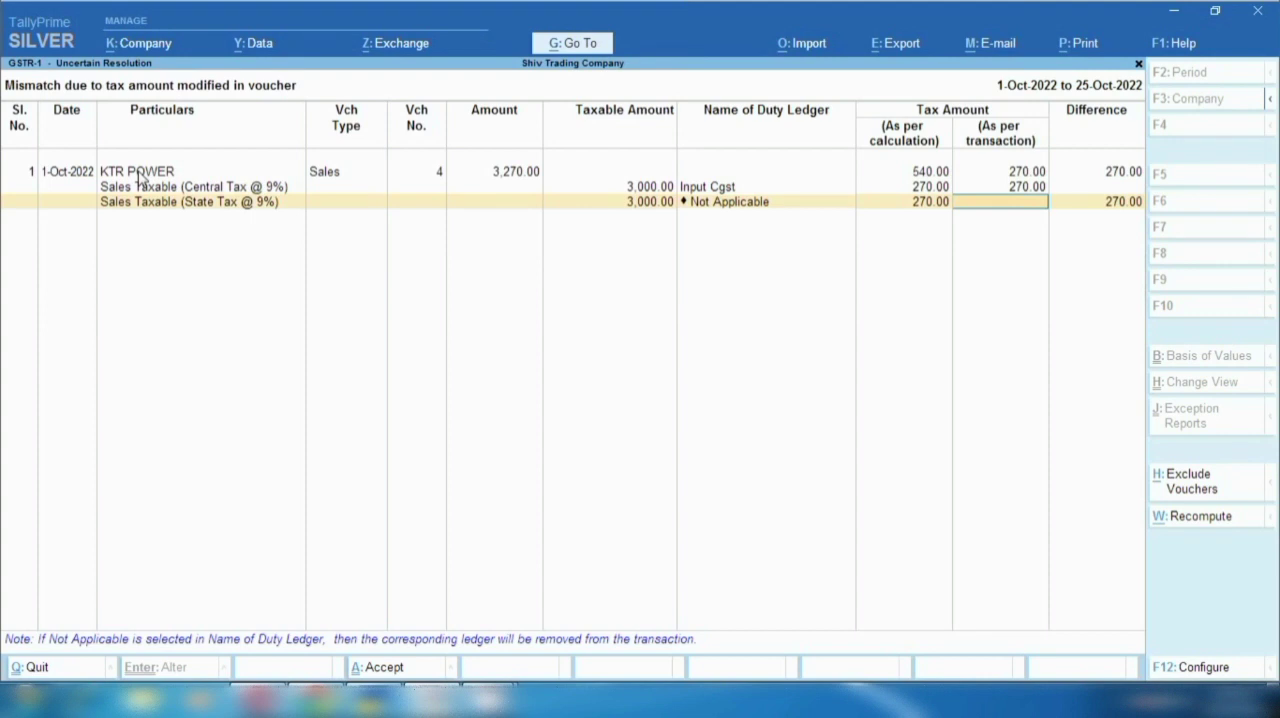
{"action": "left_click", "coordinate": [718, 206]}
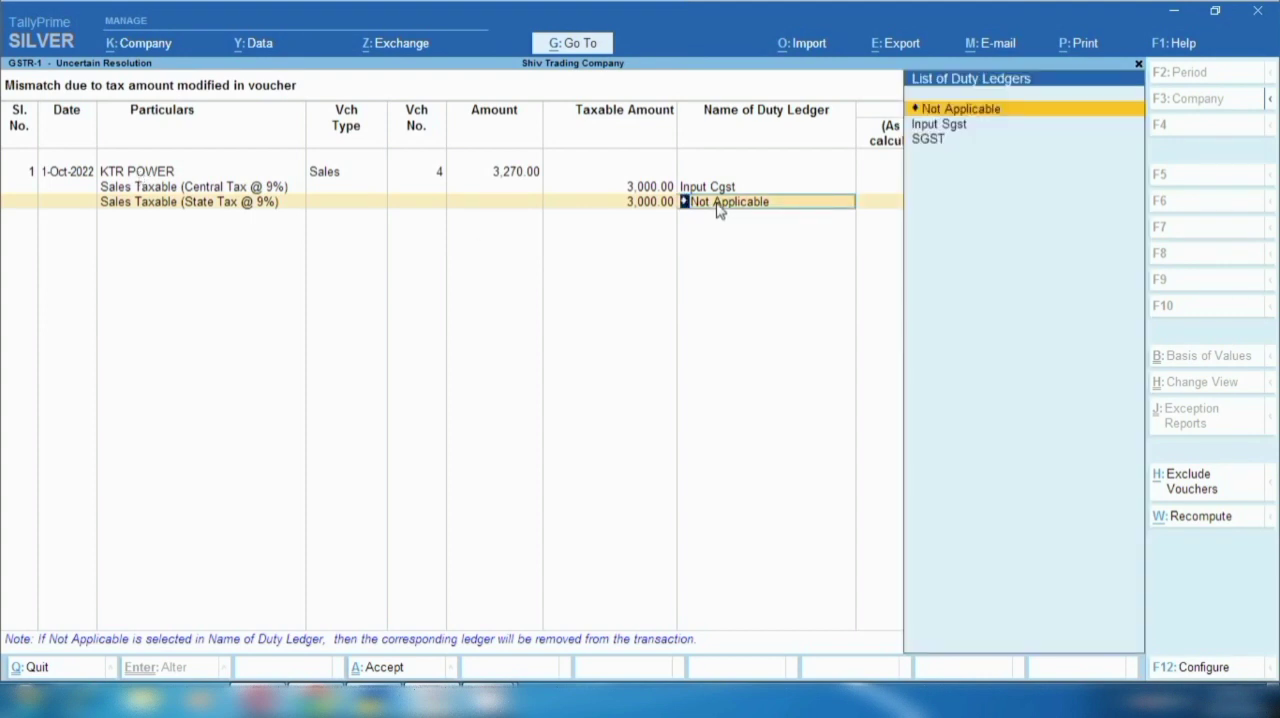
{"action": "left_click", "coordinate": [931, 125]}
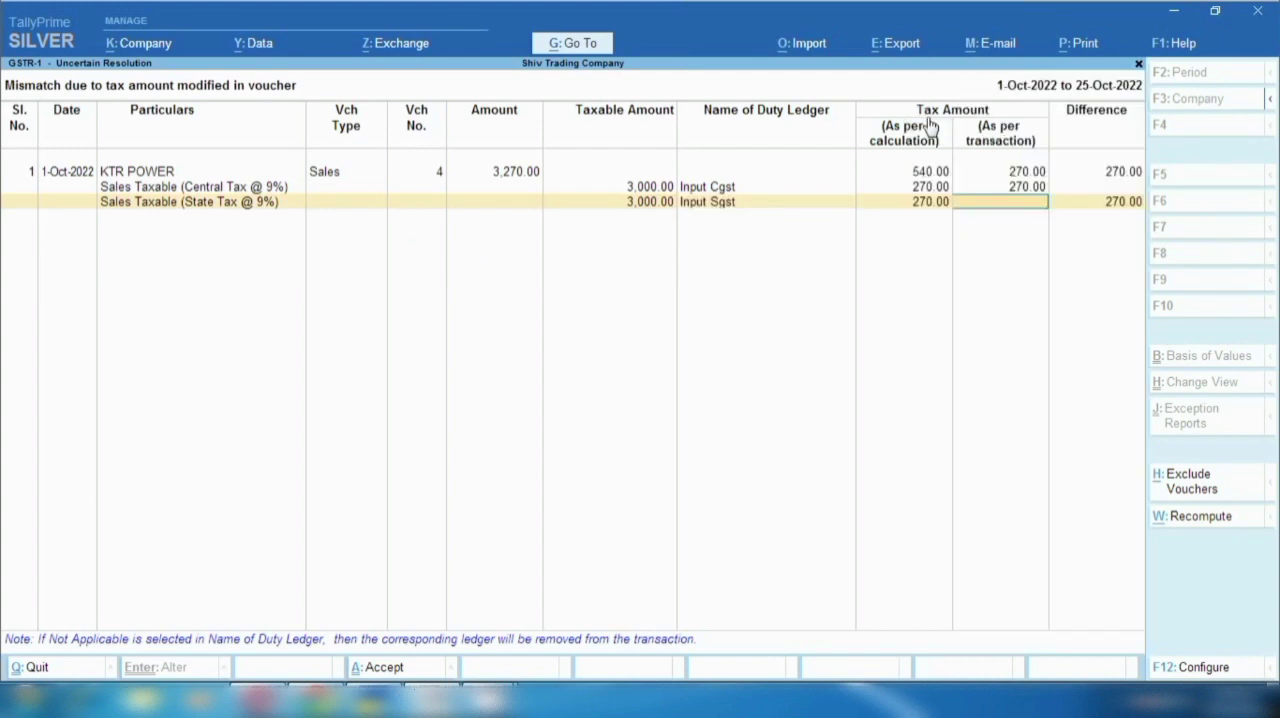
{"action": "type", "text": "270"}
{"action": "key", "text": "Return"}
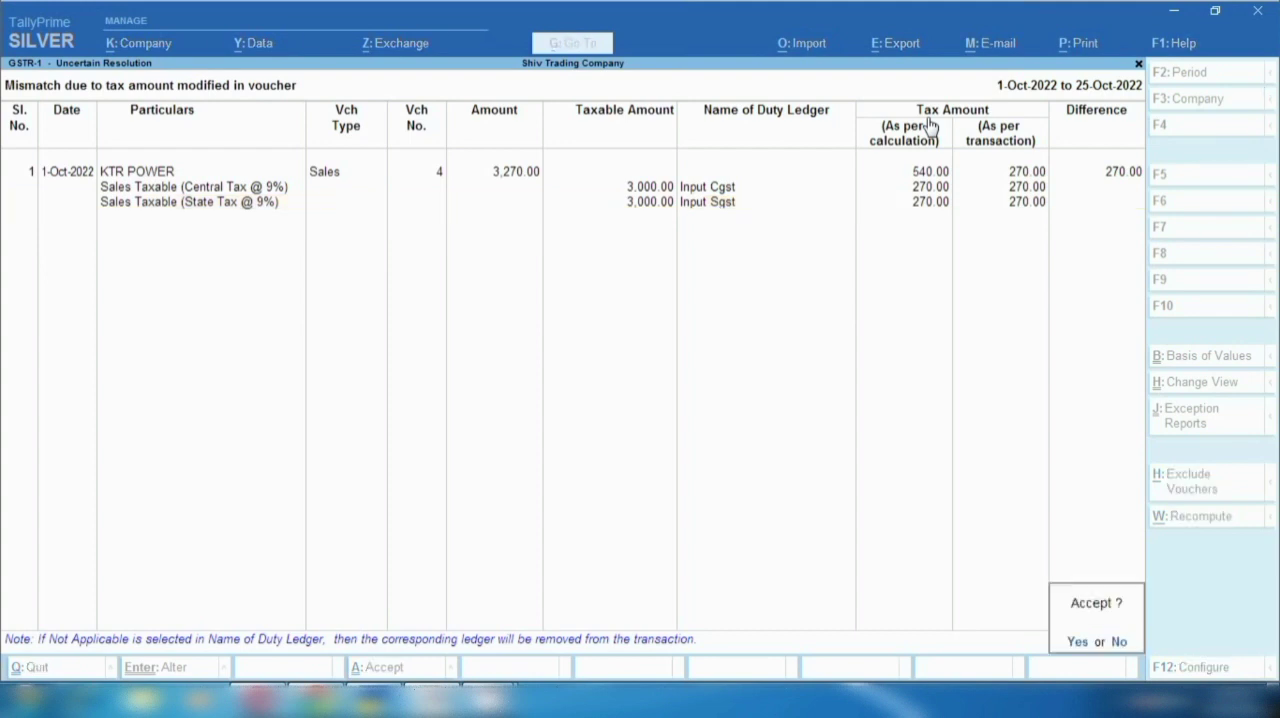
{"action": "key", "text": "y"}
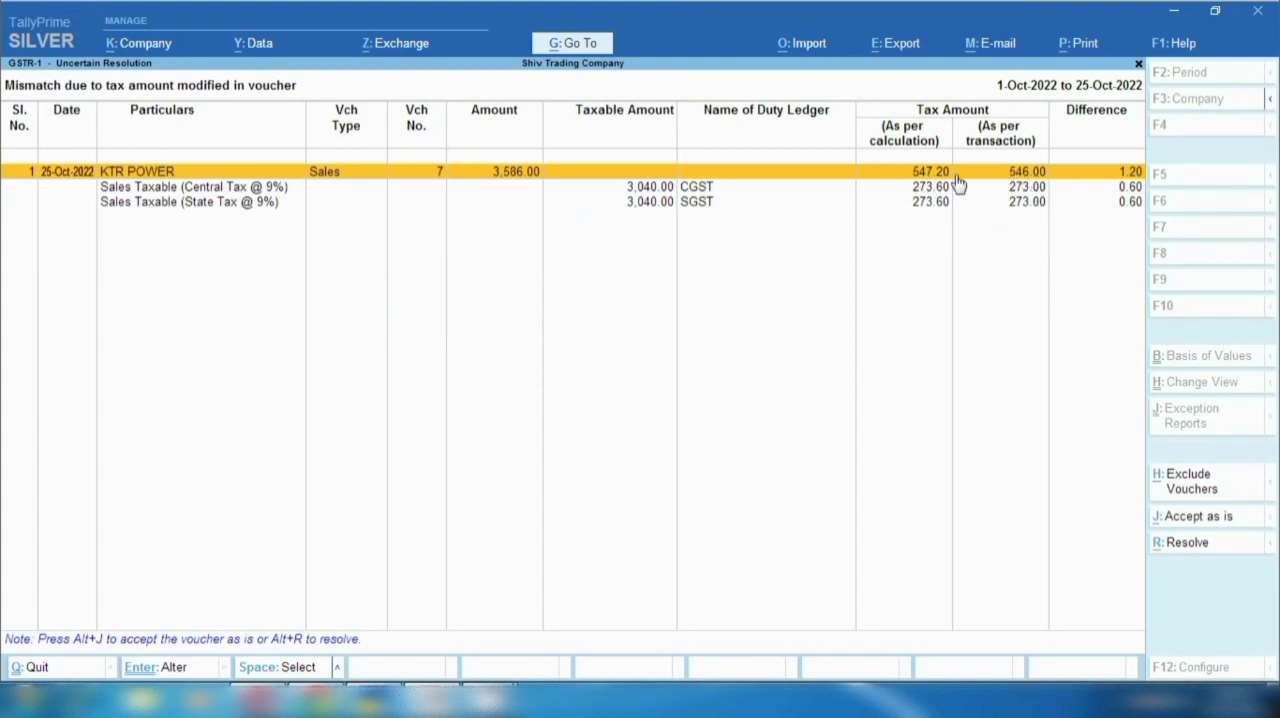
- Set both CGST and SGST to 273.60 in KTR POWER sales voucher 7, accept, and return to the exceptions list
{"action": "key", "text": "Return"}
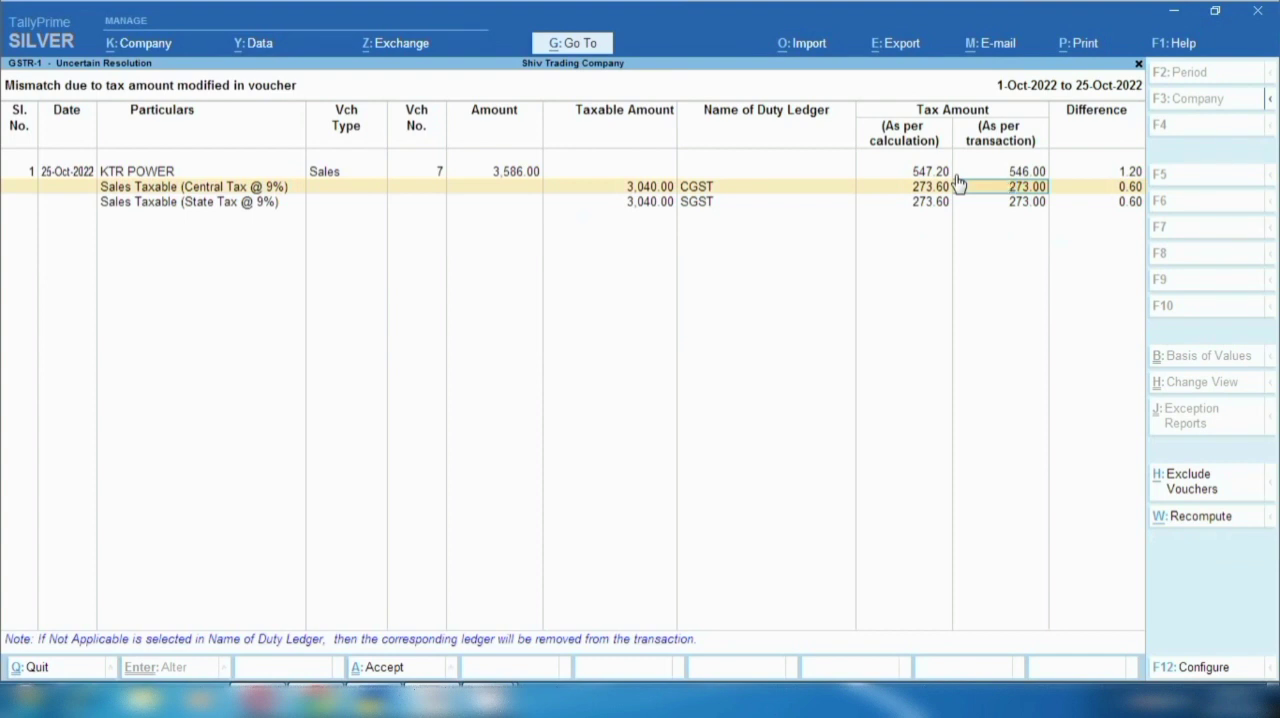
{"action": "type", "text": "273.6"}
{"action": "key", "text": "Return"}
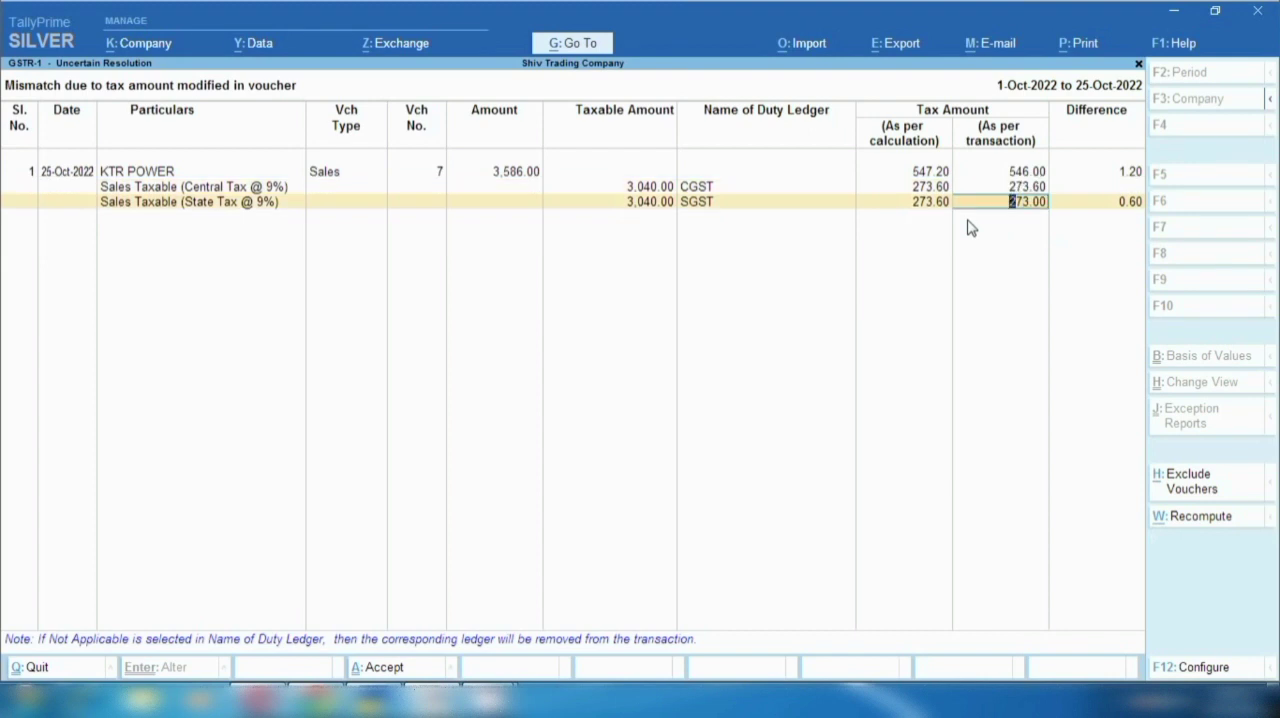
{"action": "type", "text": "27.6"}
{"action": "key", "text": "Return"}
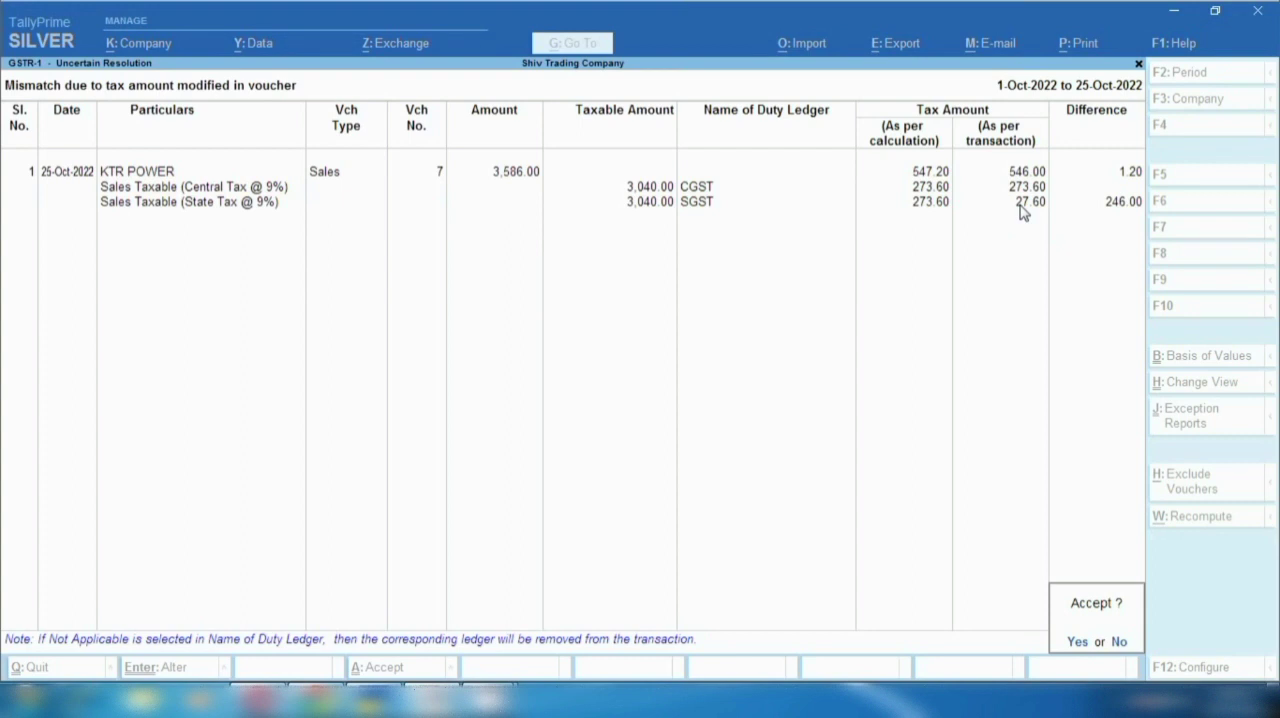
{"action": "left_click", "coordinate": [1020, 205]}
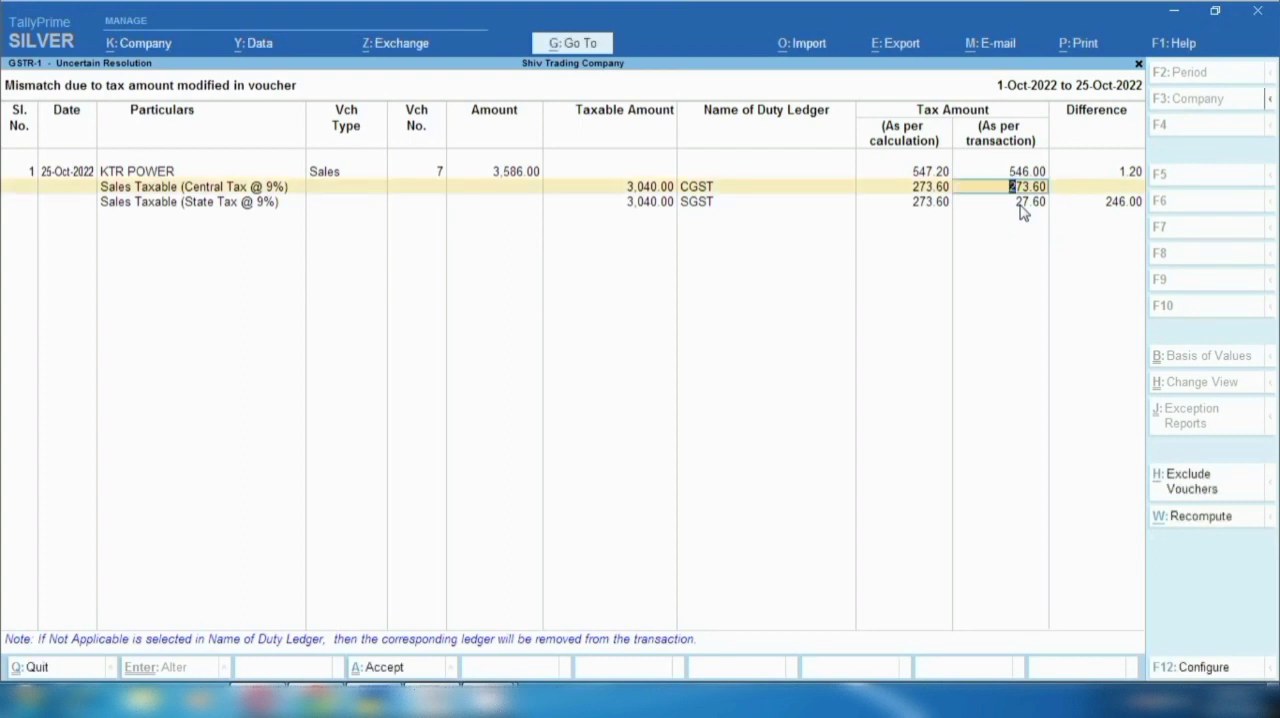
{"action": "left_click", "coordinate": [1027, 206]}
{"action": "type", "text": "273.6"}
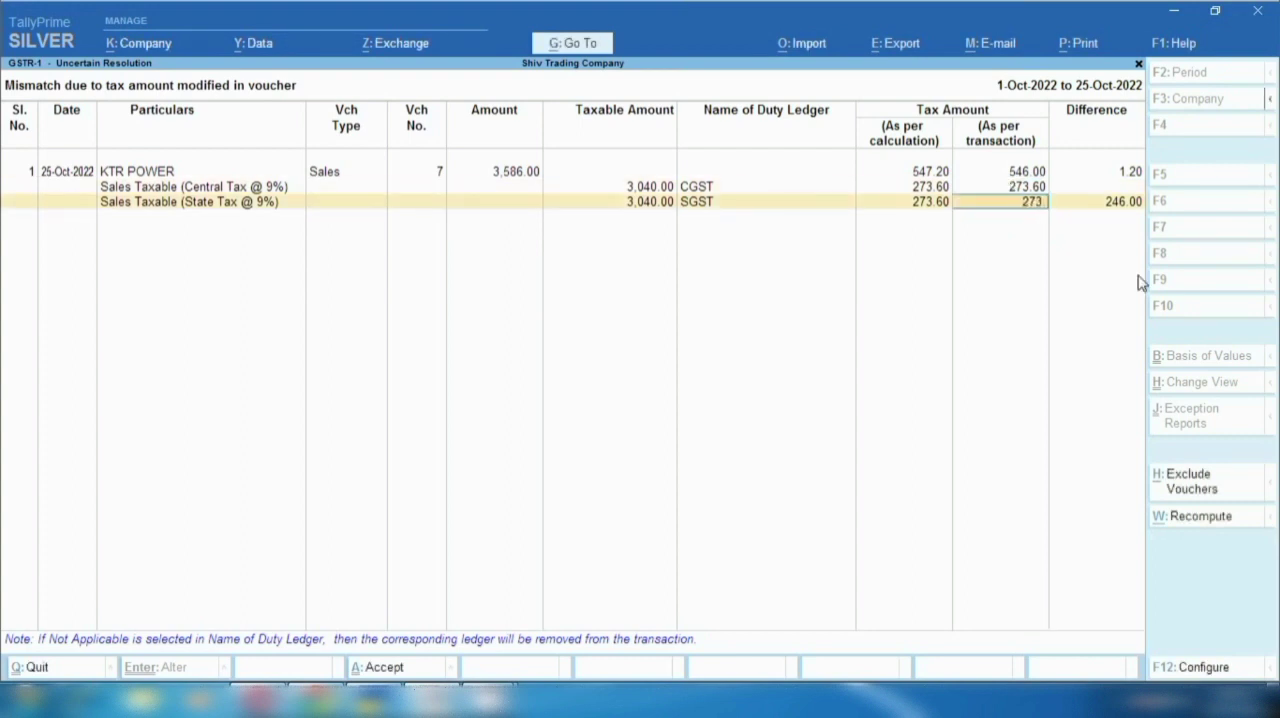
{"action": "key", "text": "Return"}
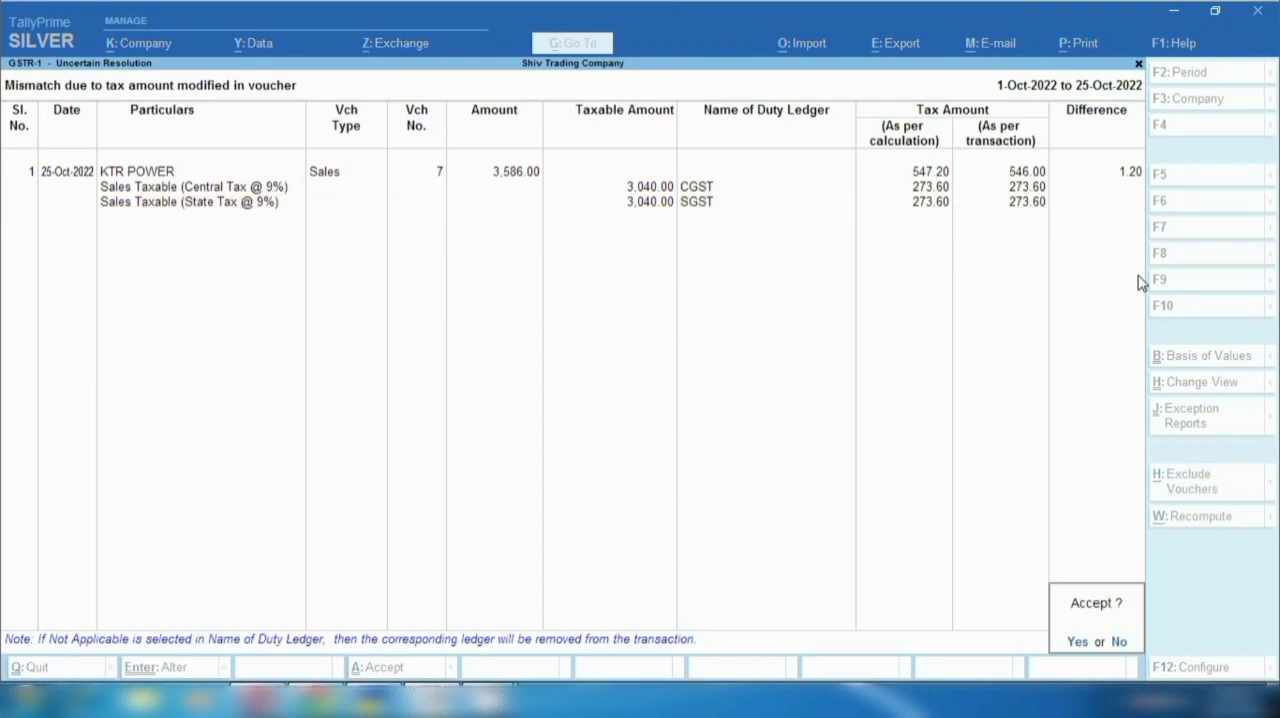
{"action": "key", "text": "y"}
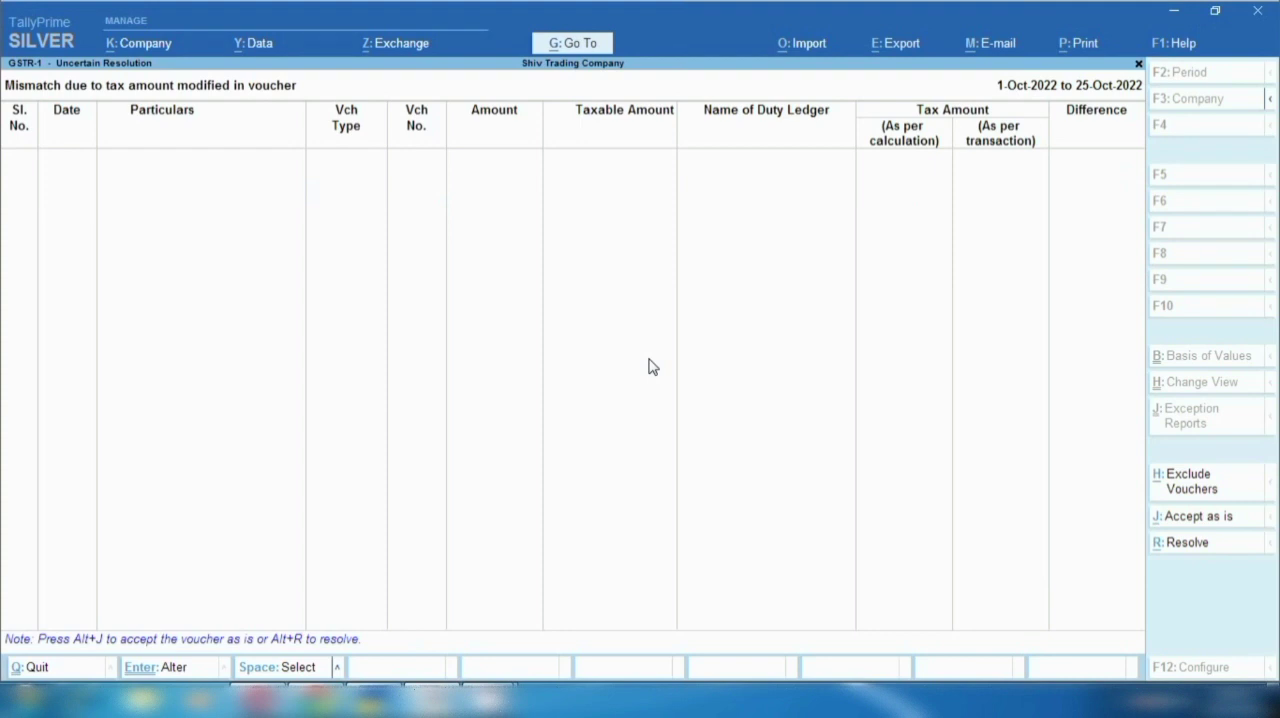
{"action": "key", "text": "Escape"}
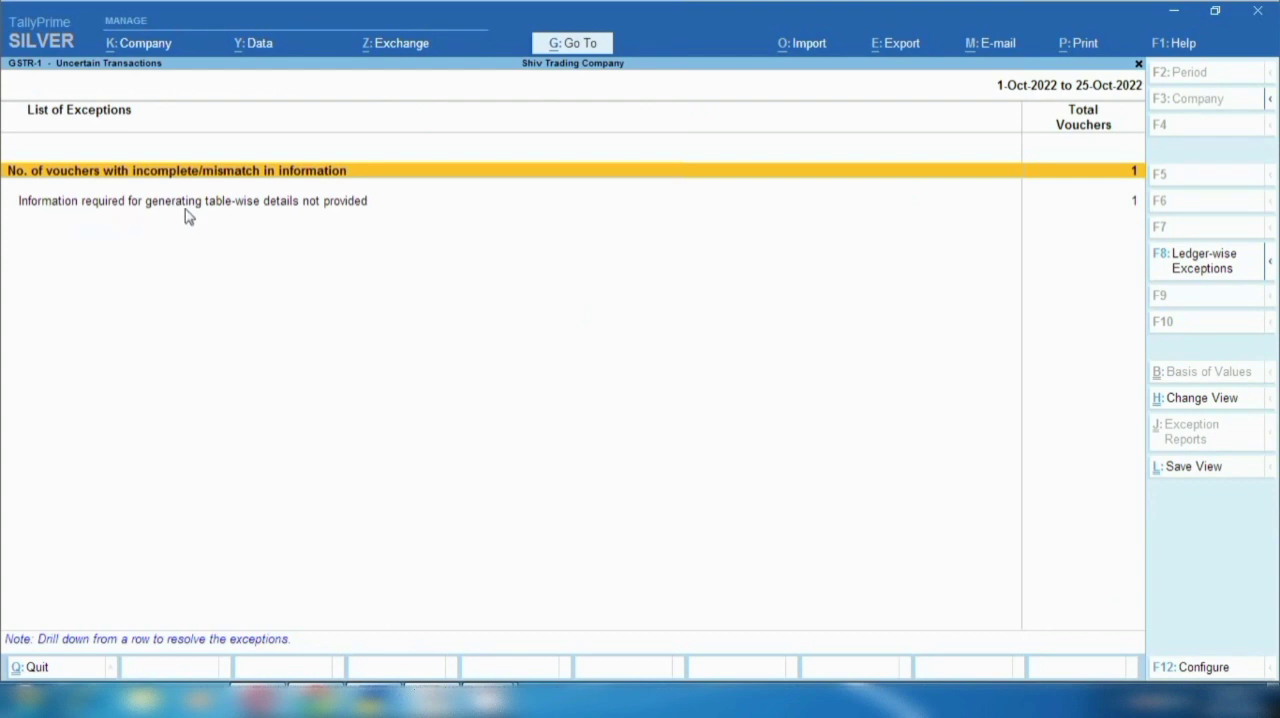
- Open the exception for missing table-wise details, correct Gift Company's party GSTIN/UIN and accept the correction
{"action": "left_click", "coordinate": [356, 206]}
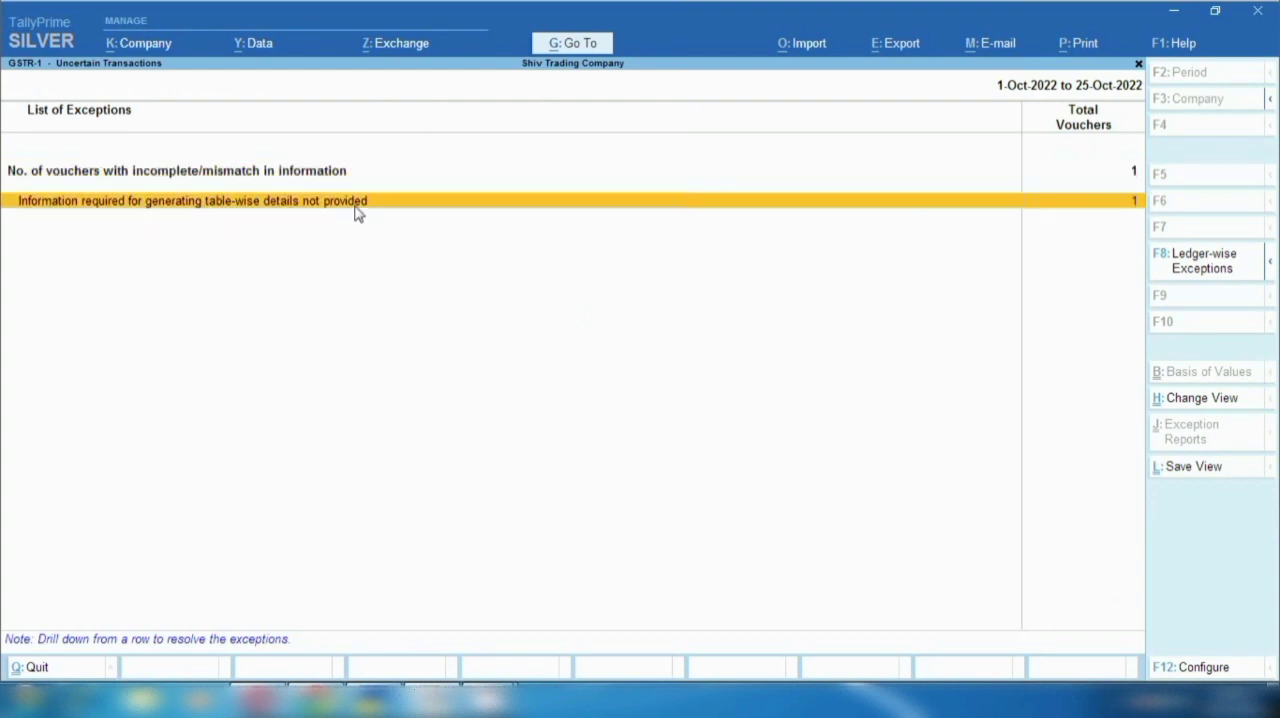
{"action": "key", "text": "Return"}
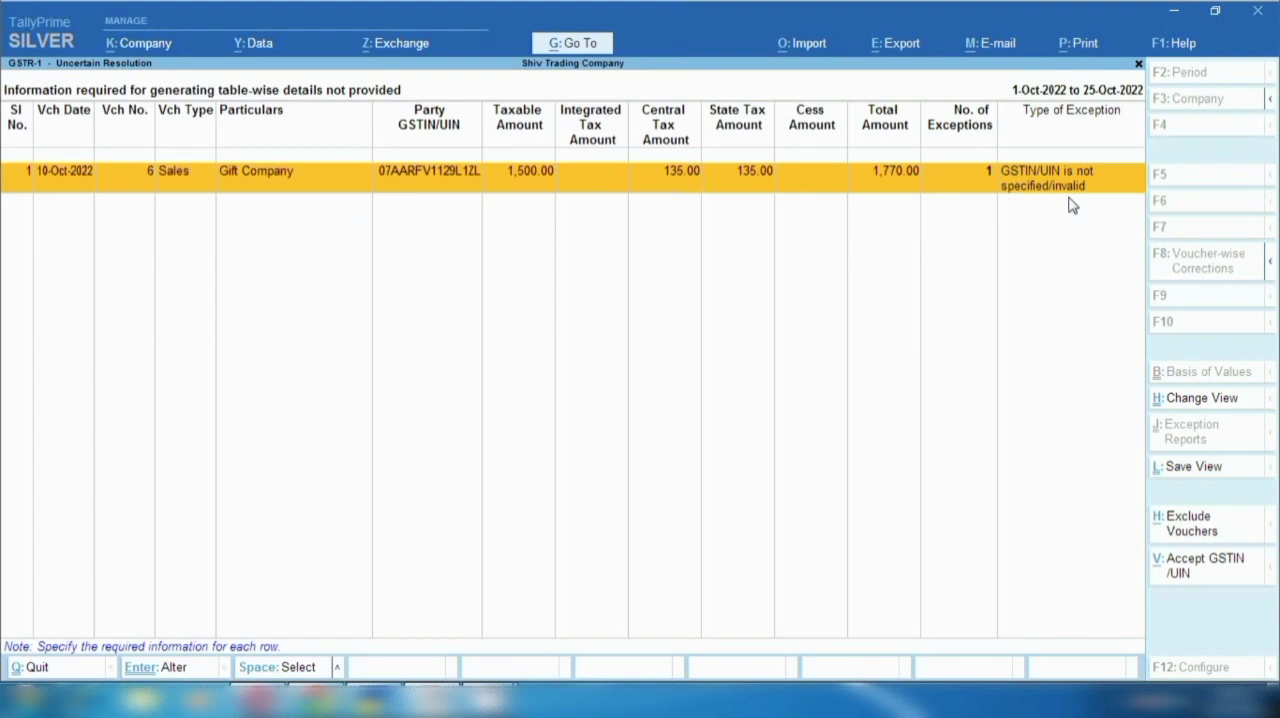
{"action": "key", "text": "Return"}
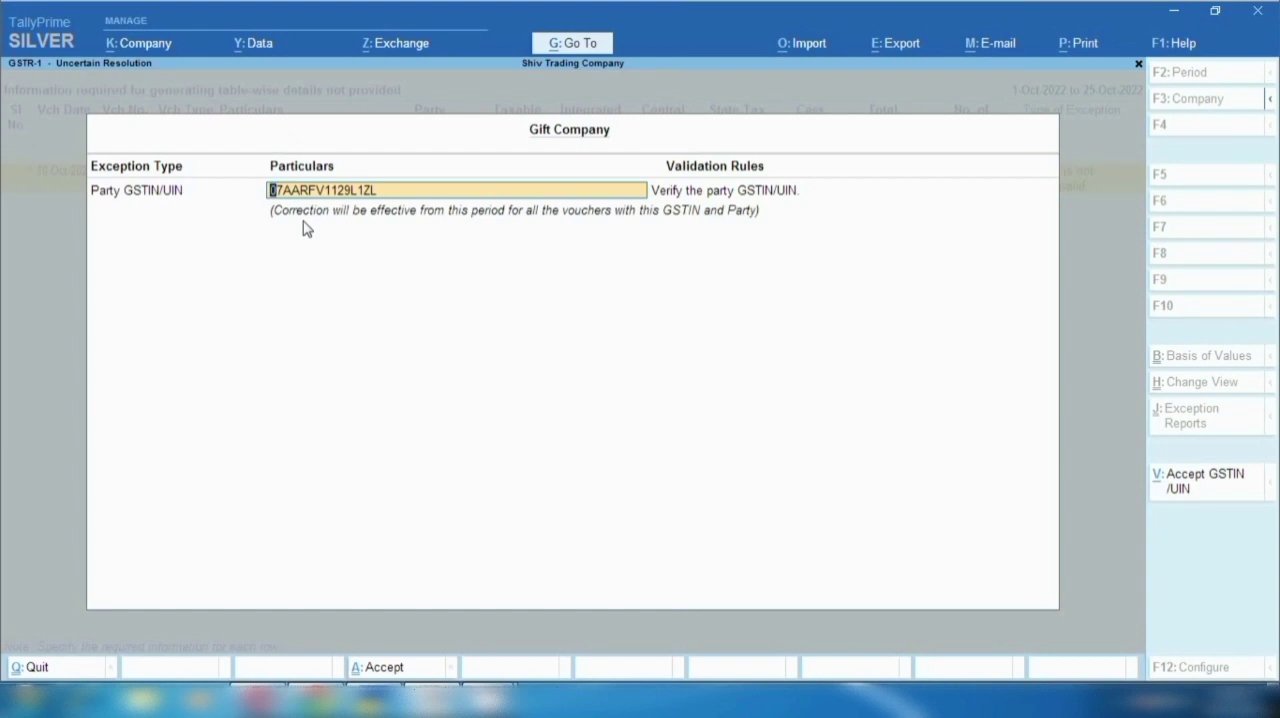
{"action": "key", "text": "End"}
{"action": "key", "text": "BackSpace"}
{"action": "key", "text": "BackSpace"}
{"action": "key", "text": "BackSpace"}
{"action": "key", "text": "BackSpace"}
{"action": "type", "text": "N1ZL"}
{"action": "key", "text": "Return"}
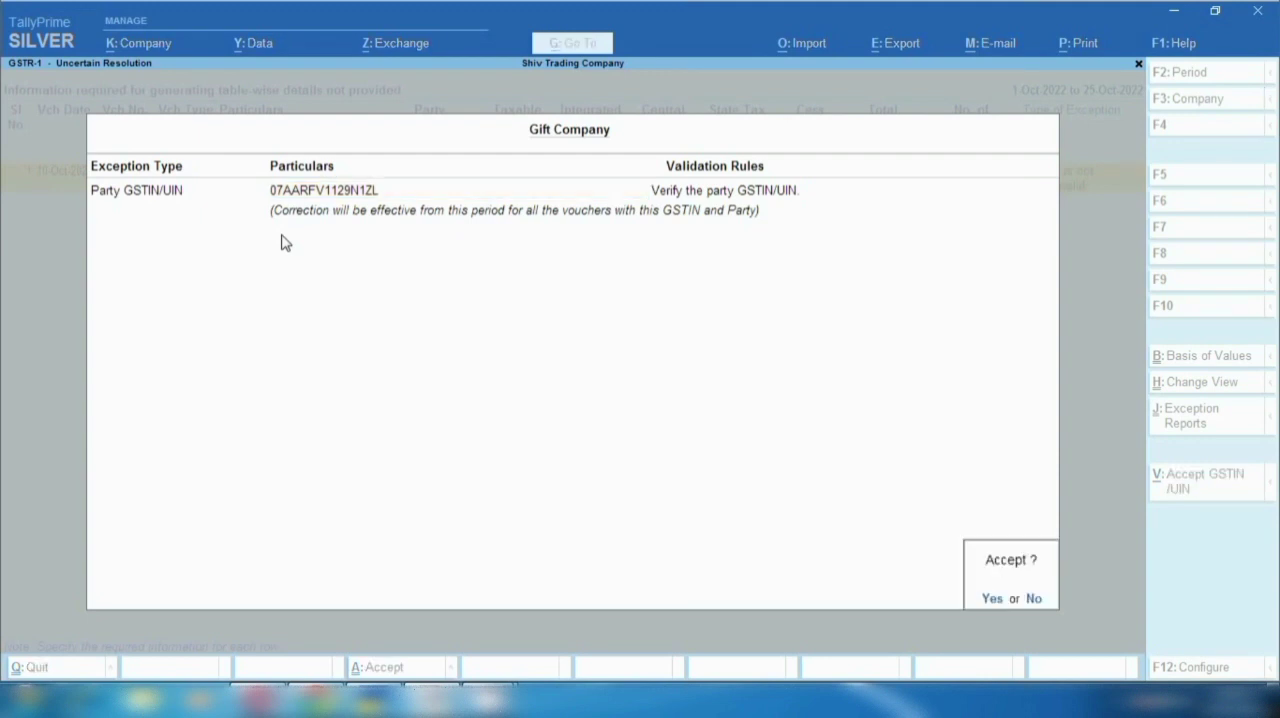
{"action": "key", "text": "Return"}
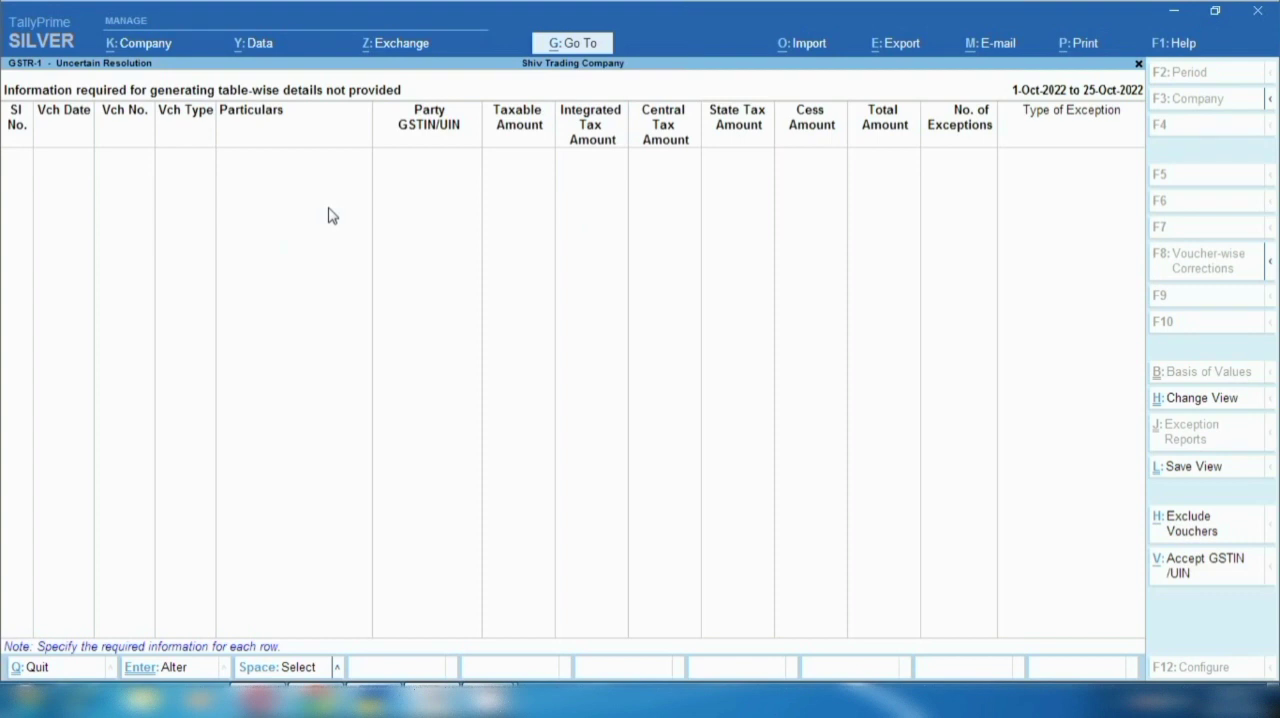
- Return to the GSTR-1 summary and check the Uncertain Transactions and B2B Invoices rows
{"action": "key", "text": "Escape"}
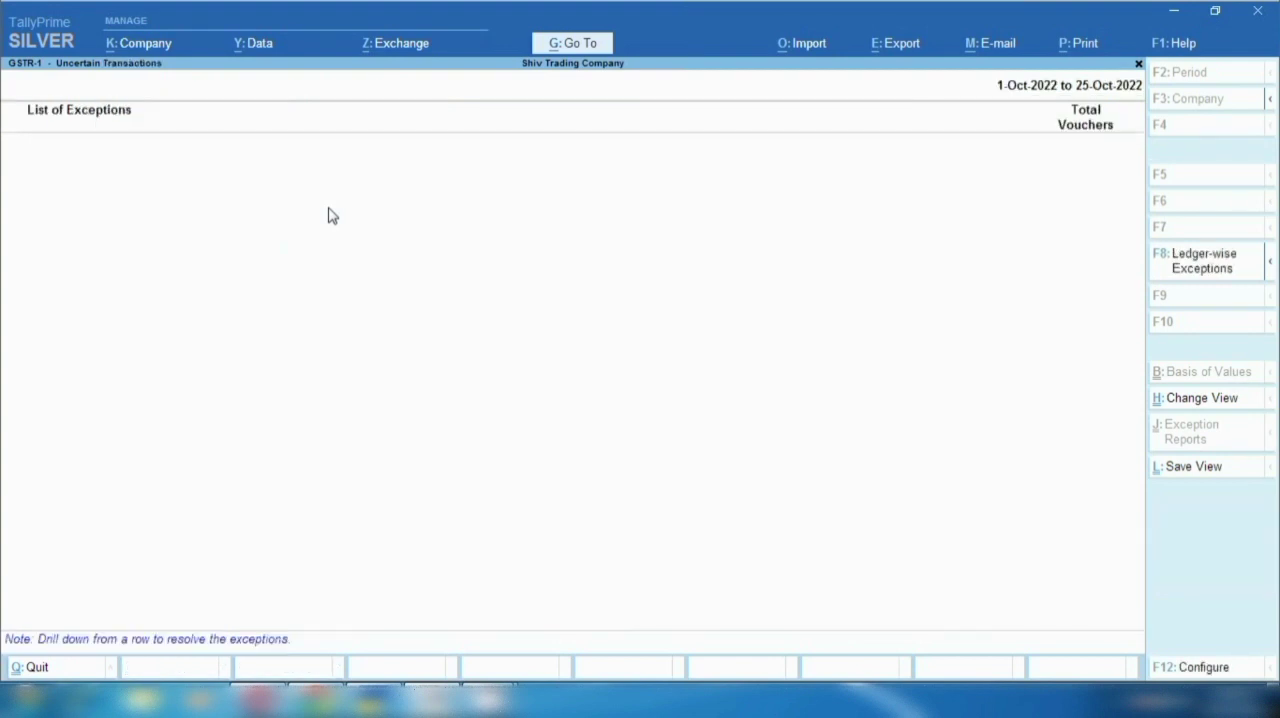
{"action": "key", "text": "Escape"}
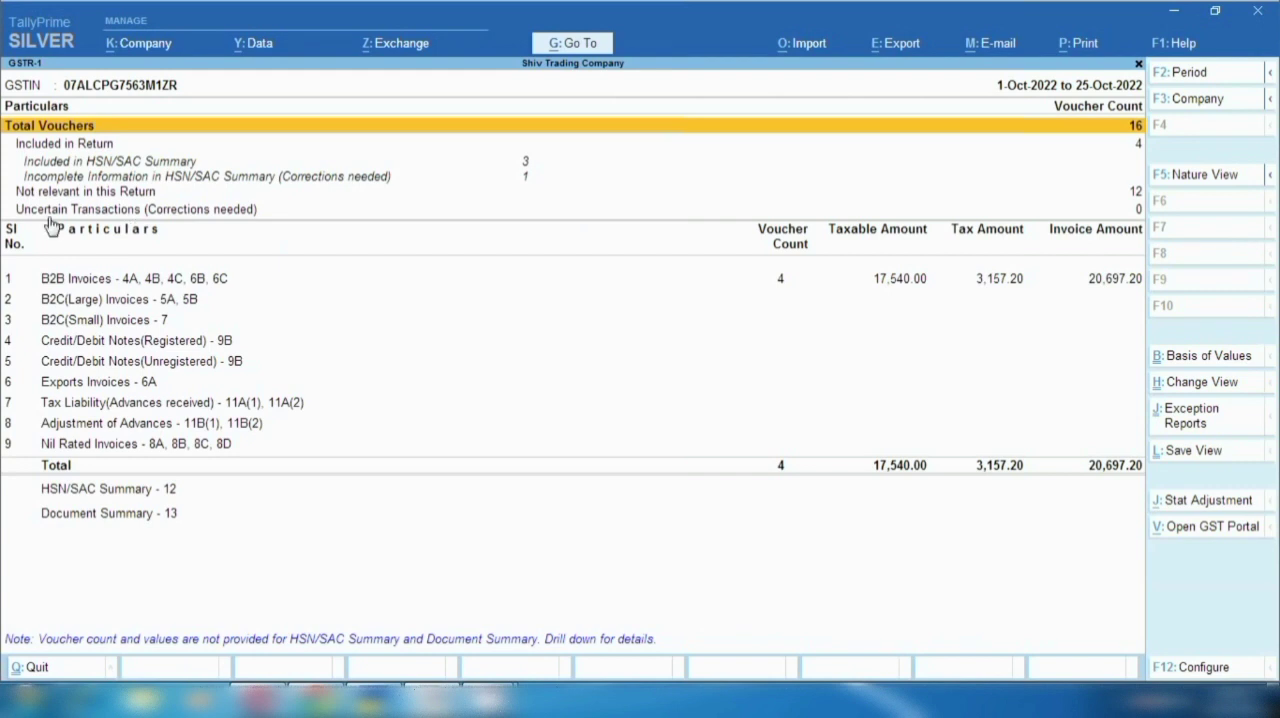
{"action": "left_click", "coordinate": [129, 212]}
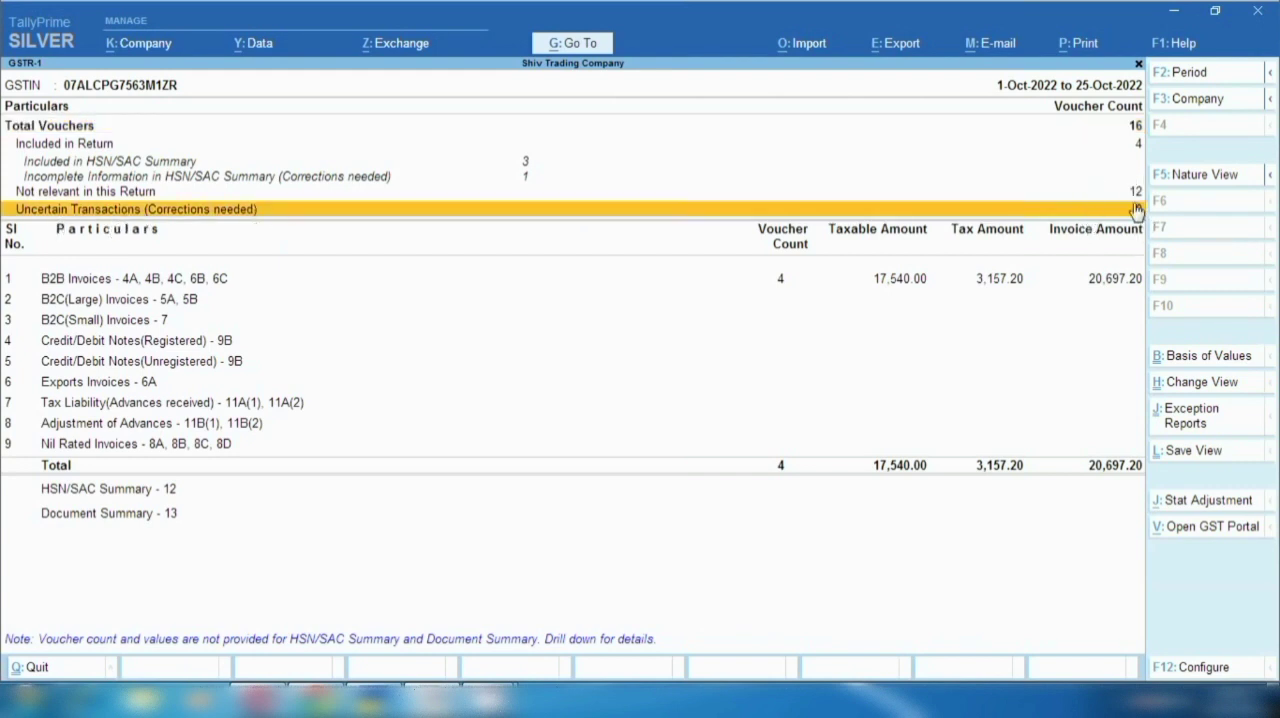
{"action": "left_click", "coordinate": [784, 288]}
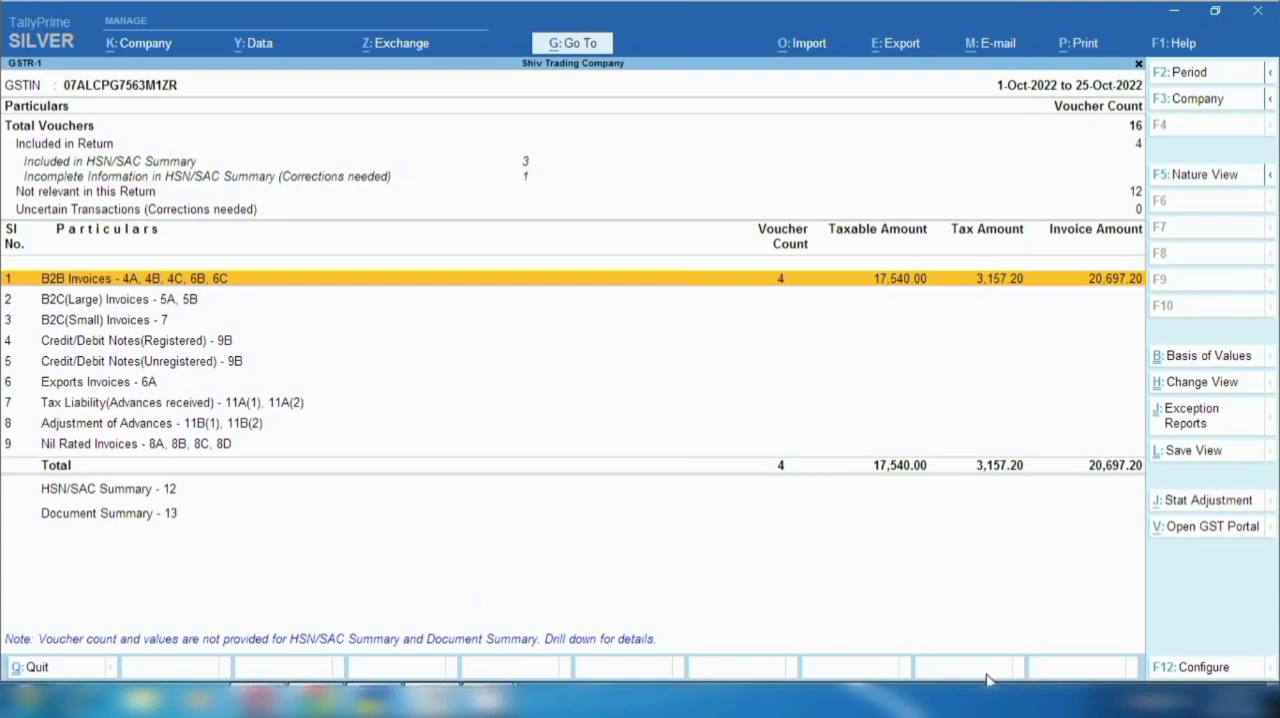
- Switch to the GST portal in the browser and open the taxpayer search by GSTIN/UIN
{"action": "key", "text": "F12"}
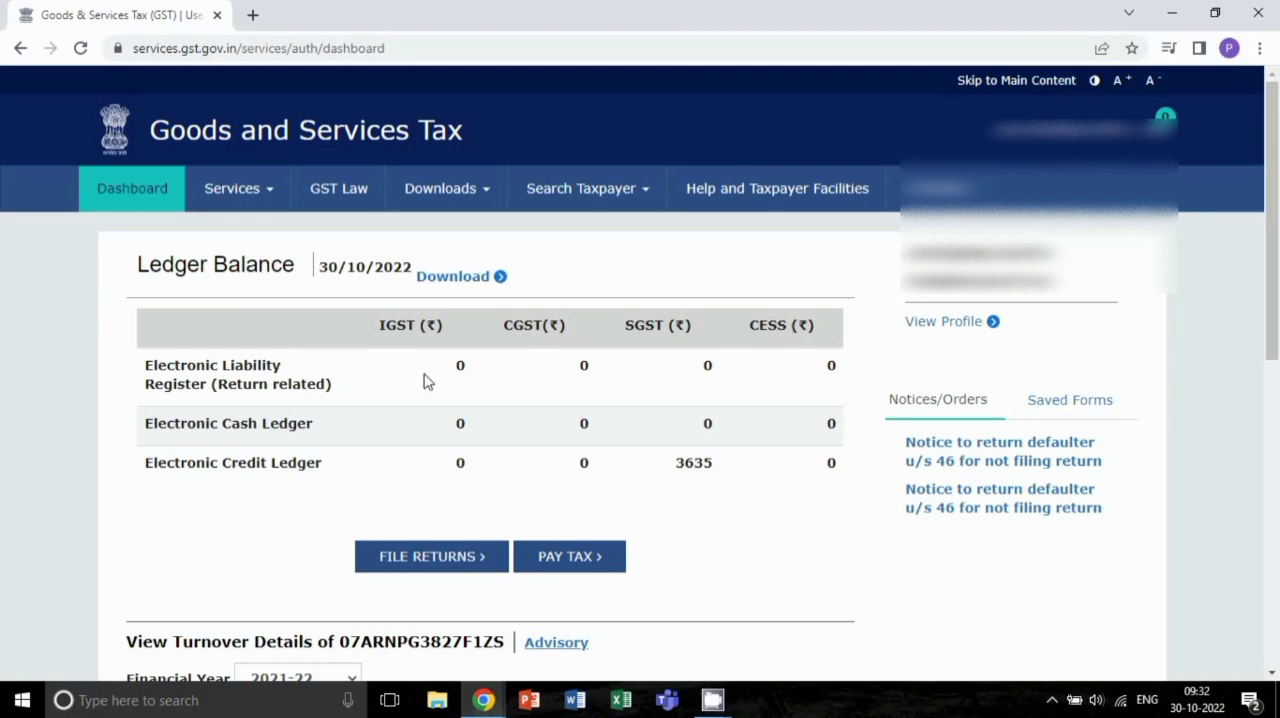
{"action": "left_click", "coordinate": [646, 200]}
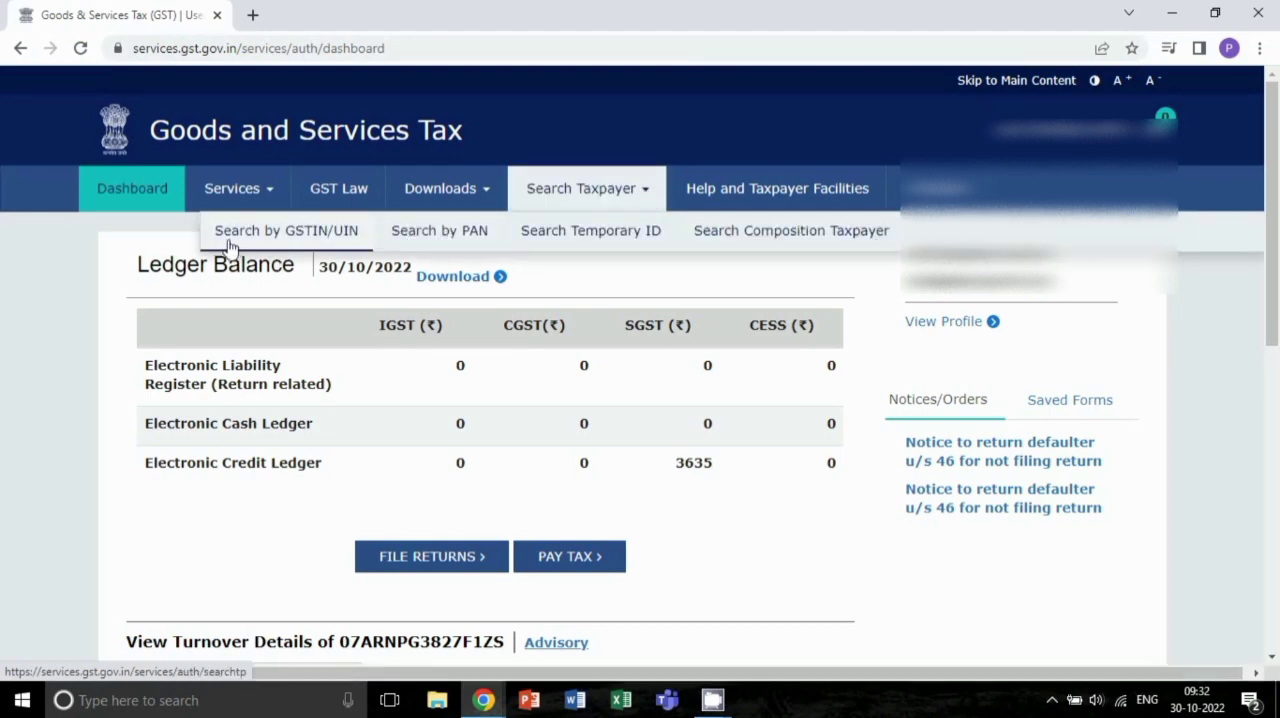
{"action": "left_click", "coordinate": [297, 232]}
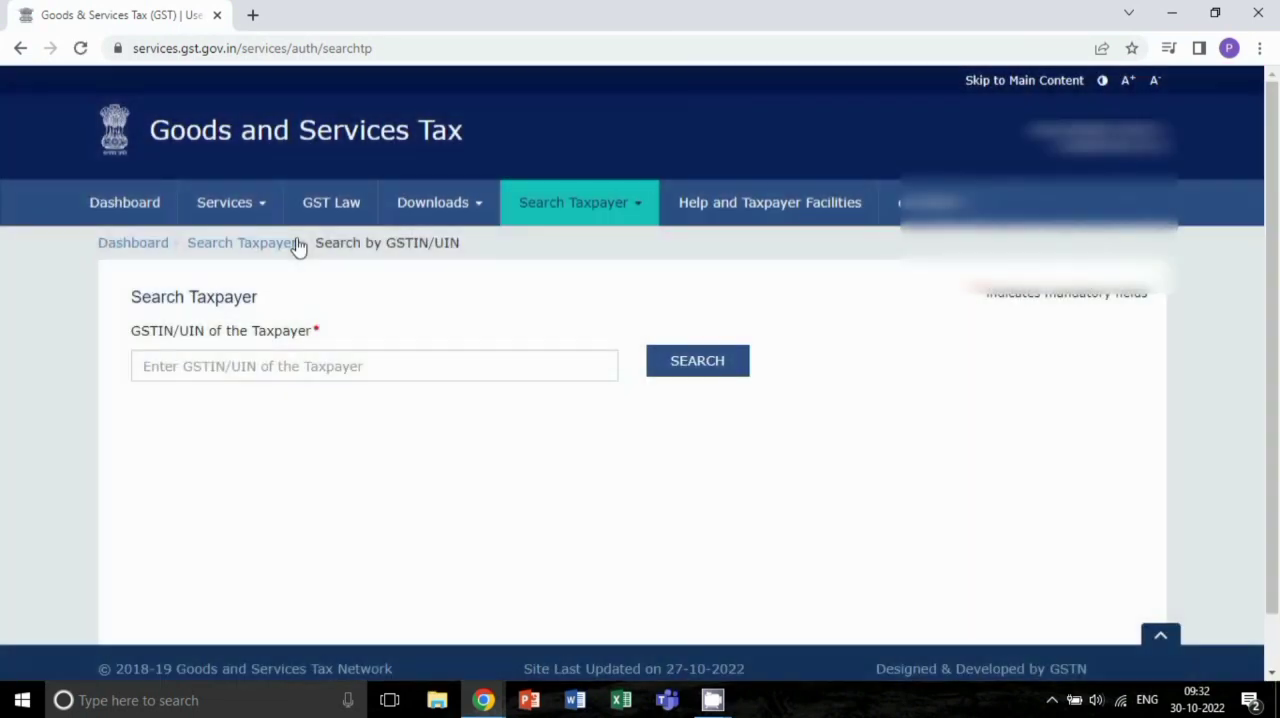
- Search the GST portal for the taxpayer by the copied GSTIN and review the business profile and the goods and services dealt in
{"action": "left_click", "coordinate": [172, 370]}
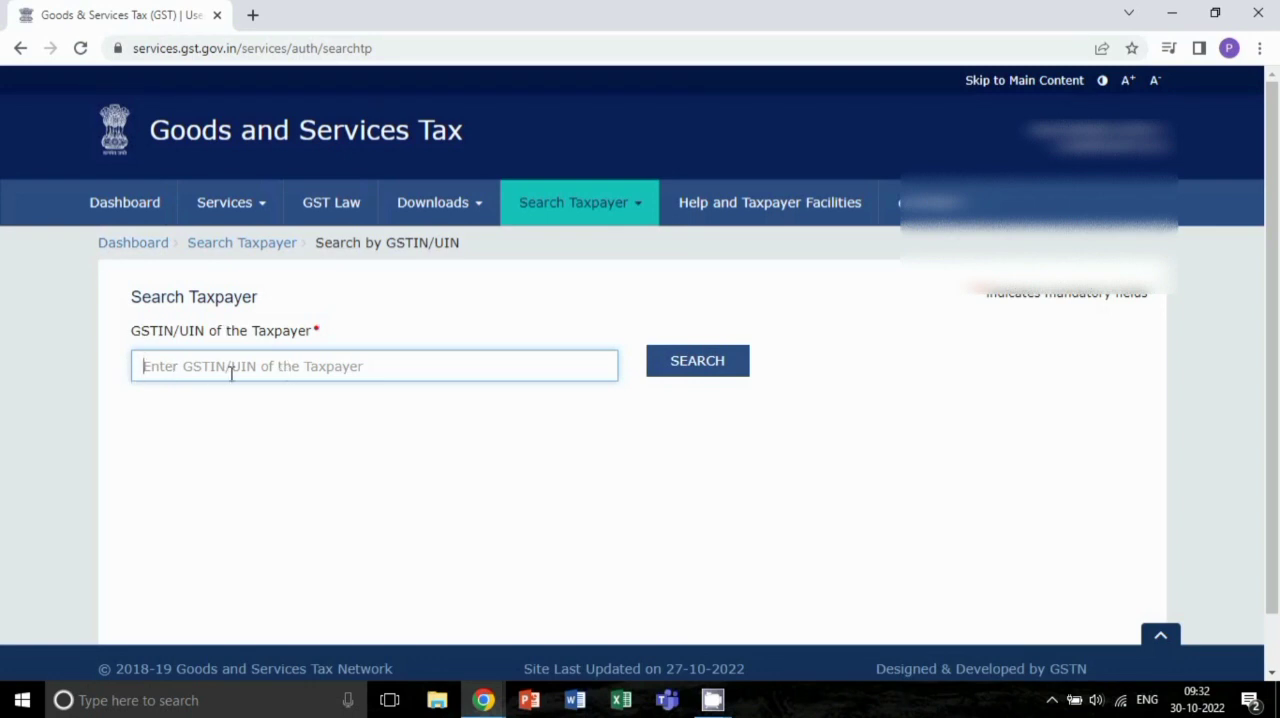
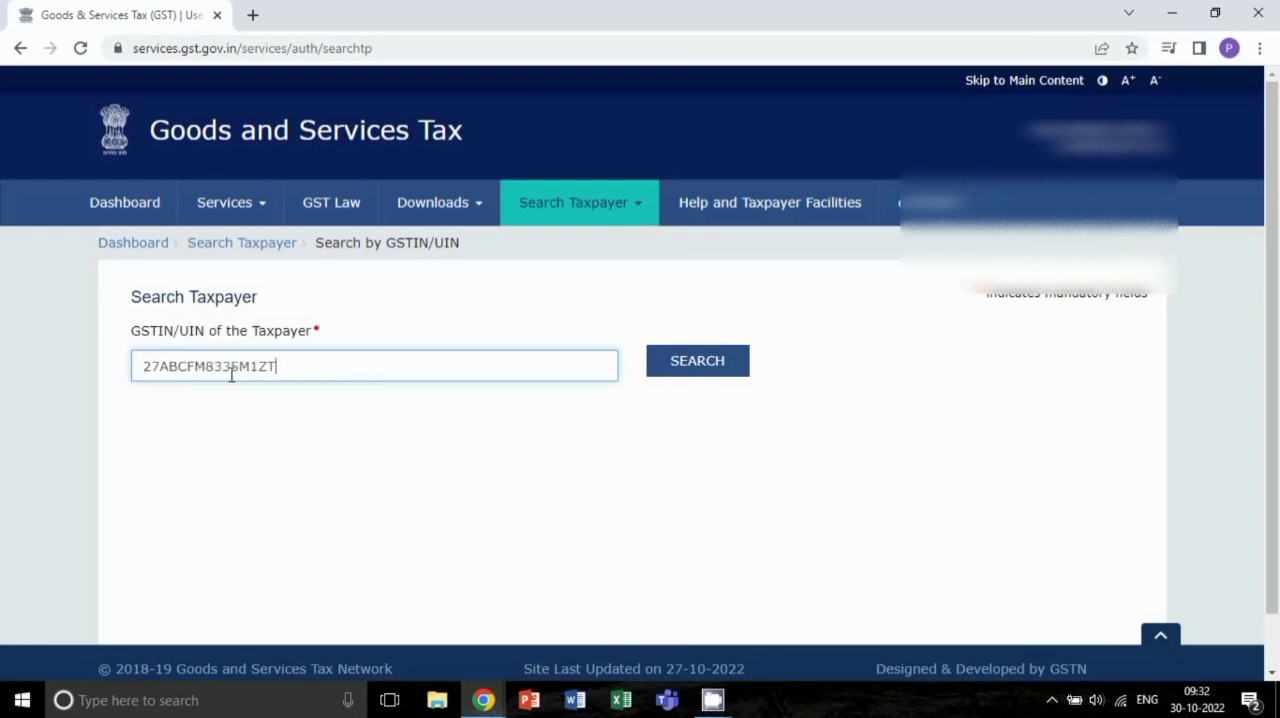
{"action": "left_click", "coordinate": [709, 369]}
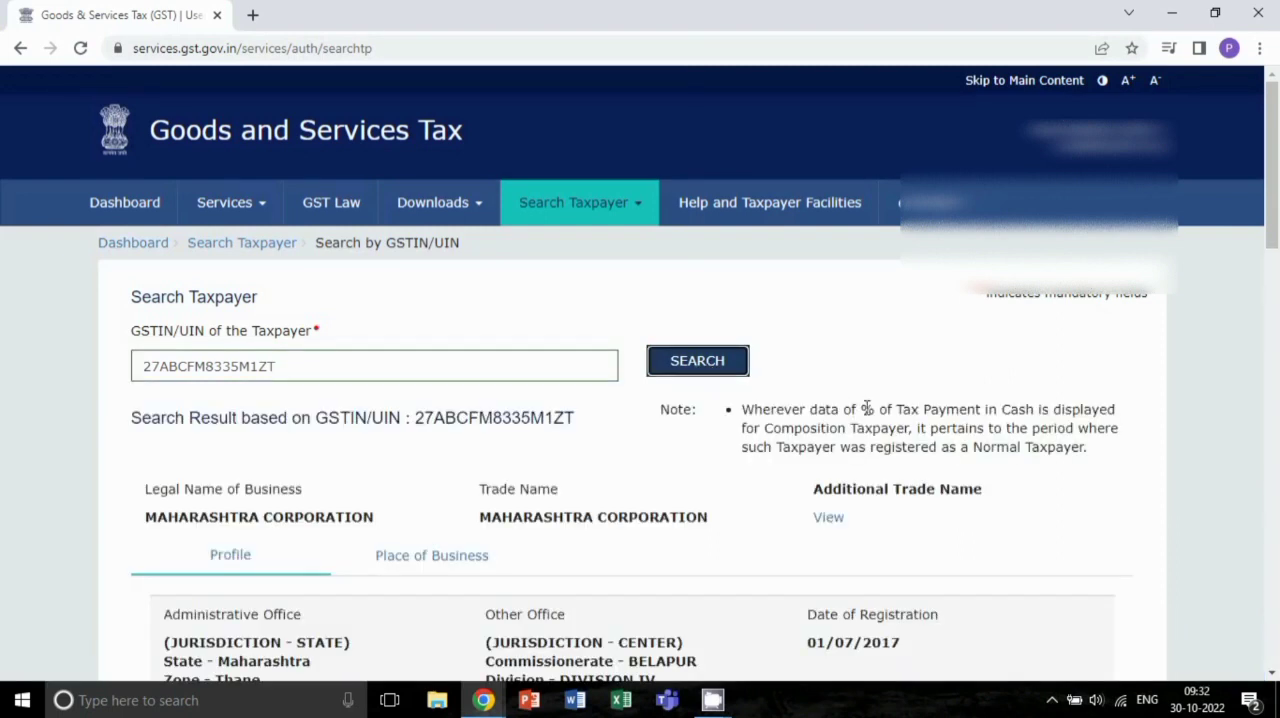
{"action": "scroll", "coordinate": [1135, 430], "scroll_direction": "down", "scroll_amount": 2}
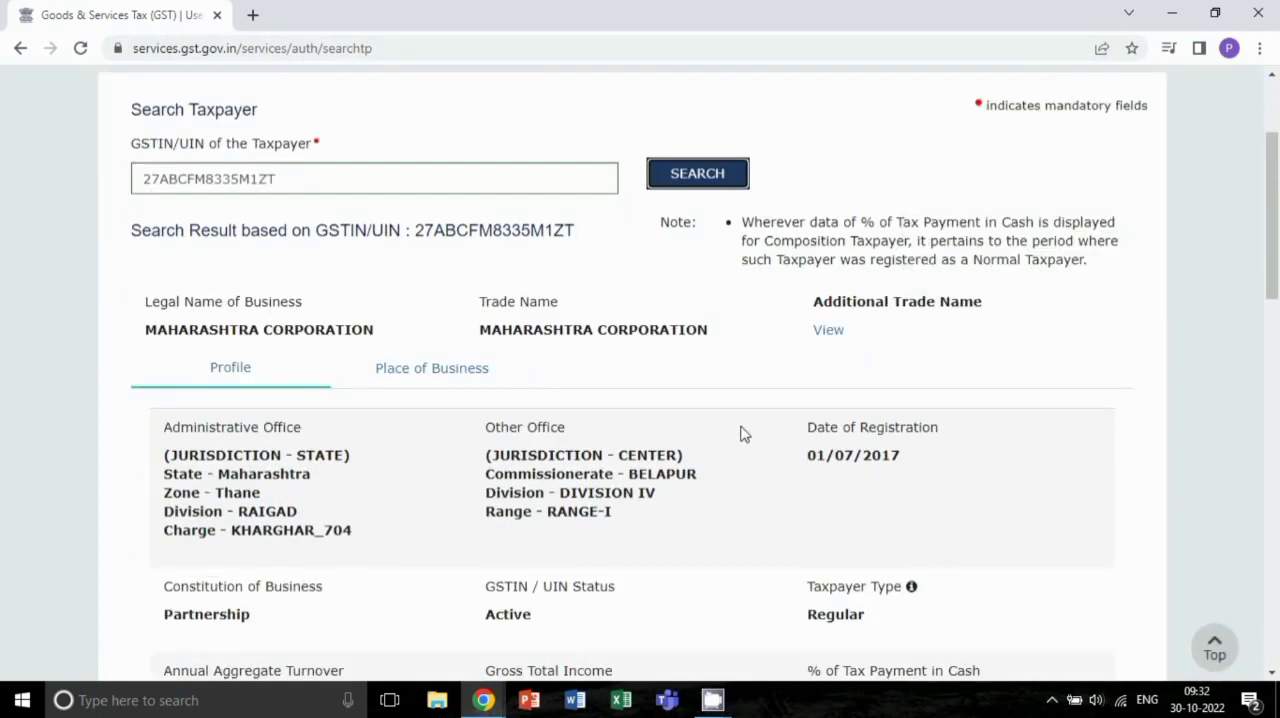
{"action": "scroll", "coordinate": [429, 457], "scroll_direction": "down", "scroll_amount": 1}
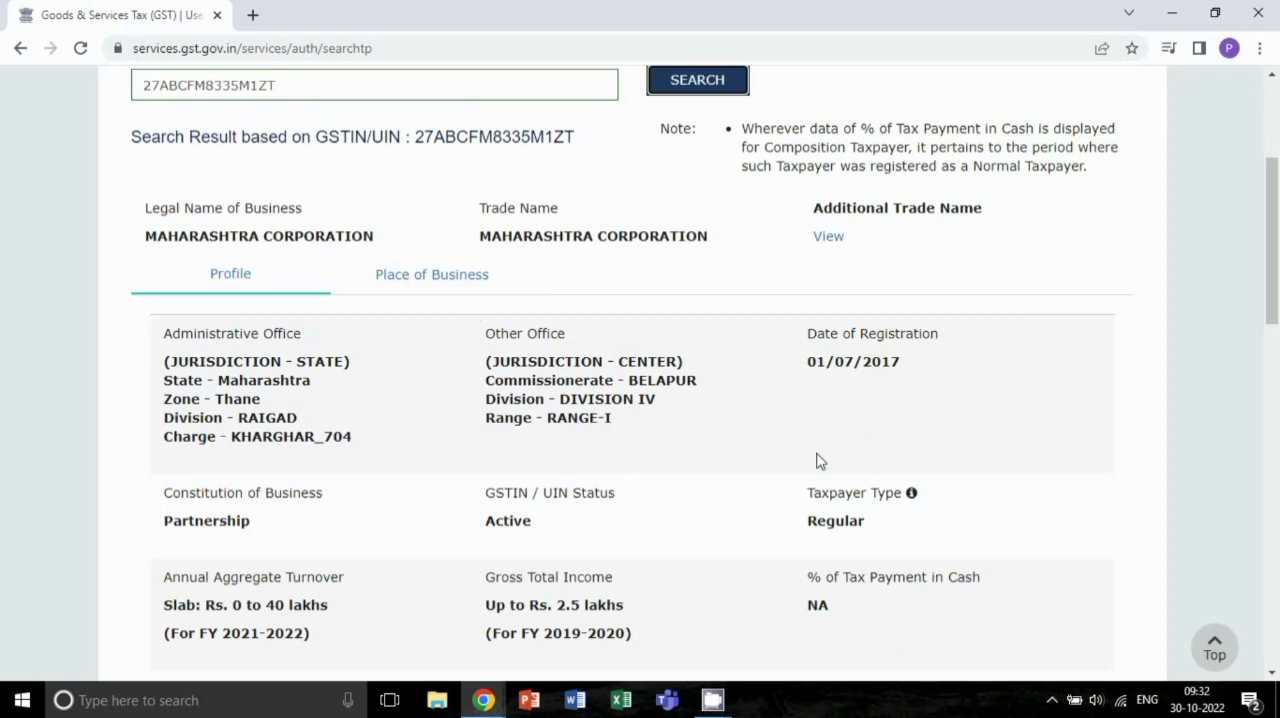
{"action": "scroll", "coordinate": [817, 461], "scroll_direction": "down", "scroll_amount": 3}
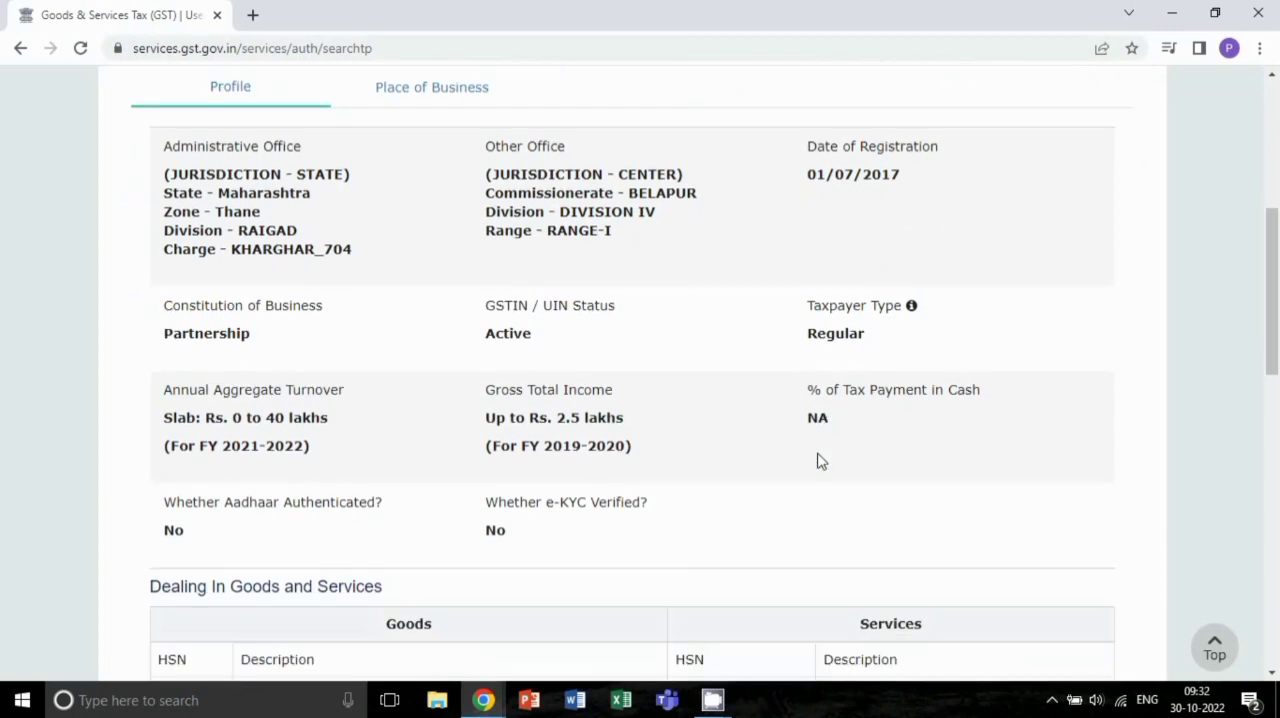
{"action": "scroll", "coordinate": [817, 461], "scroll_direction": "down", "scroll_amount": 6}
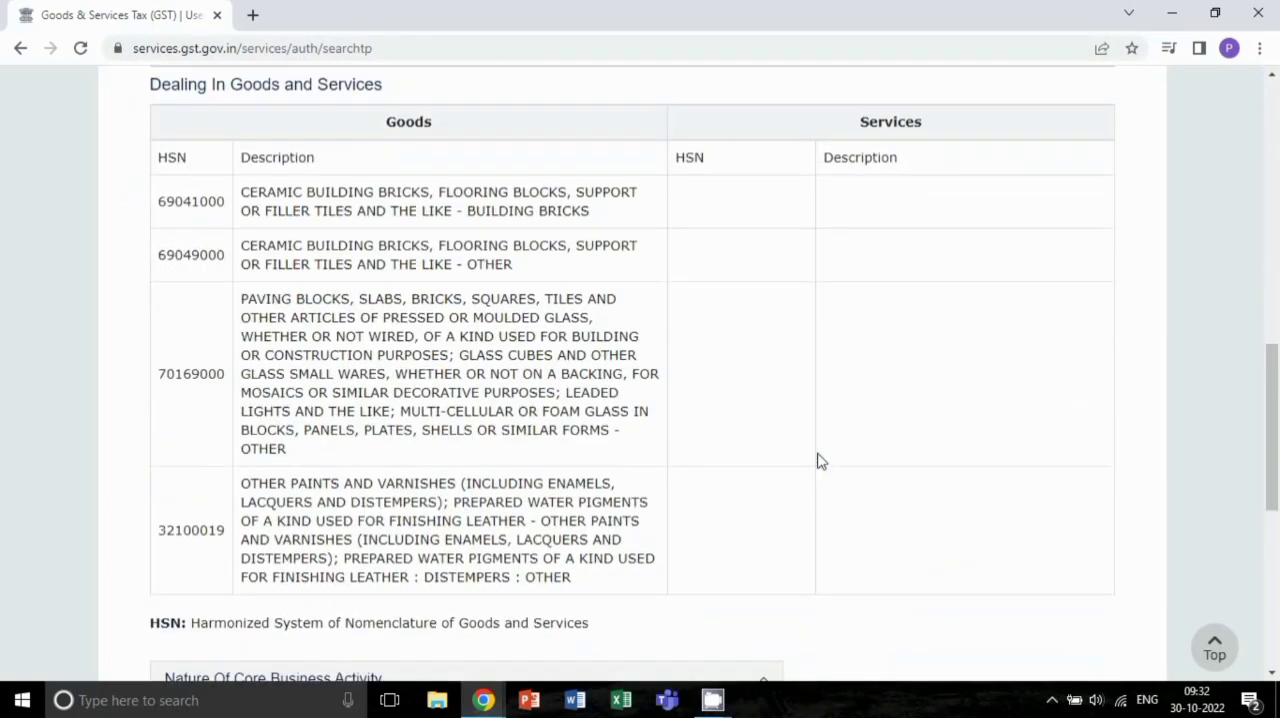
- Show the taxpayer's filing table and check the GSTR3B and GSTR1 filing details
{"action": "scroll", "coordinate": [817, 461], "scroll_direction": "down", "scroll_amount": 4}
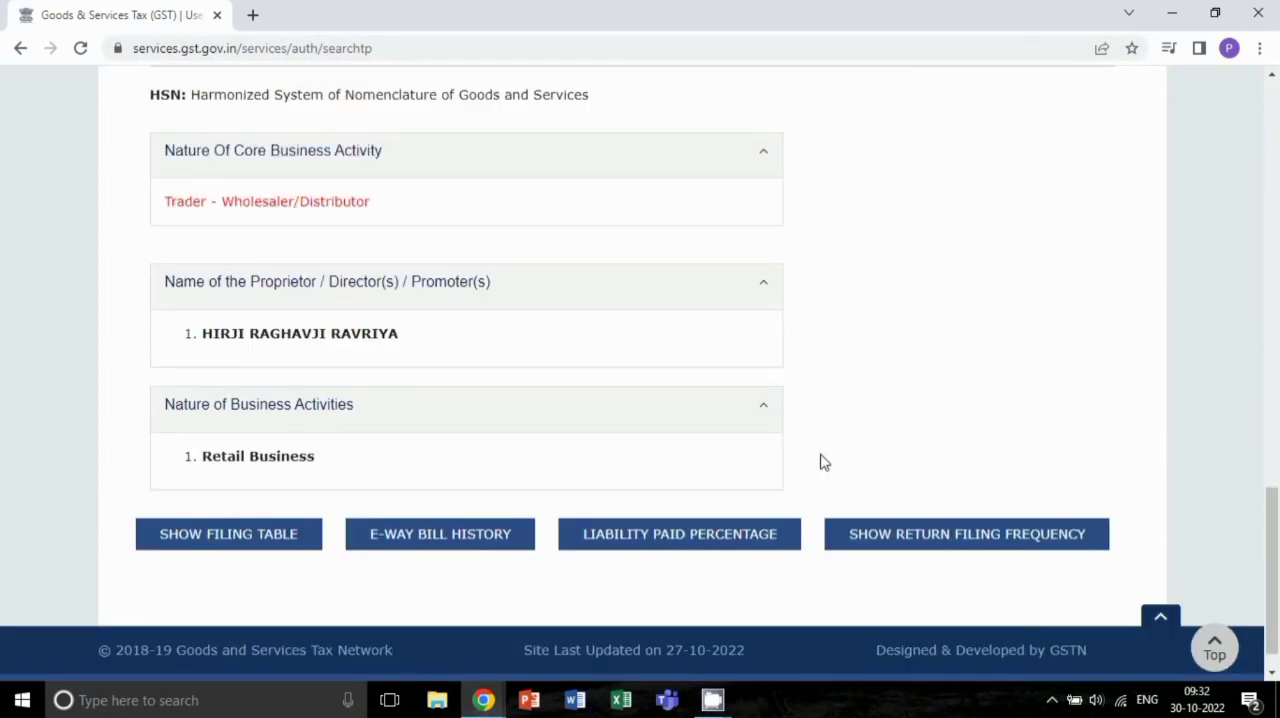
{"action": "left_click", "coordinate": [192, 538]}
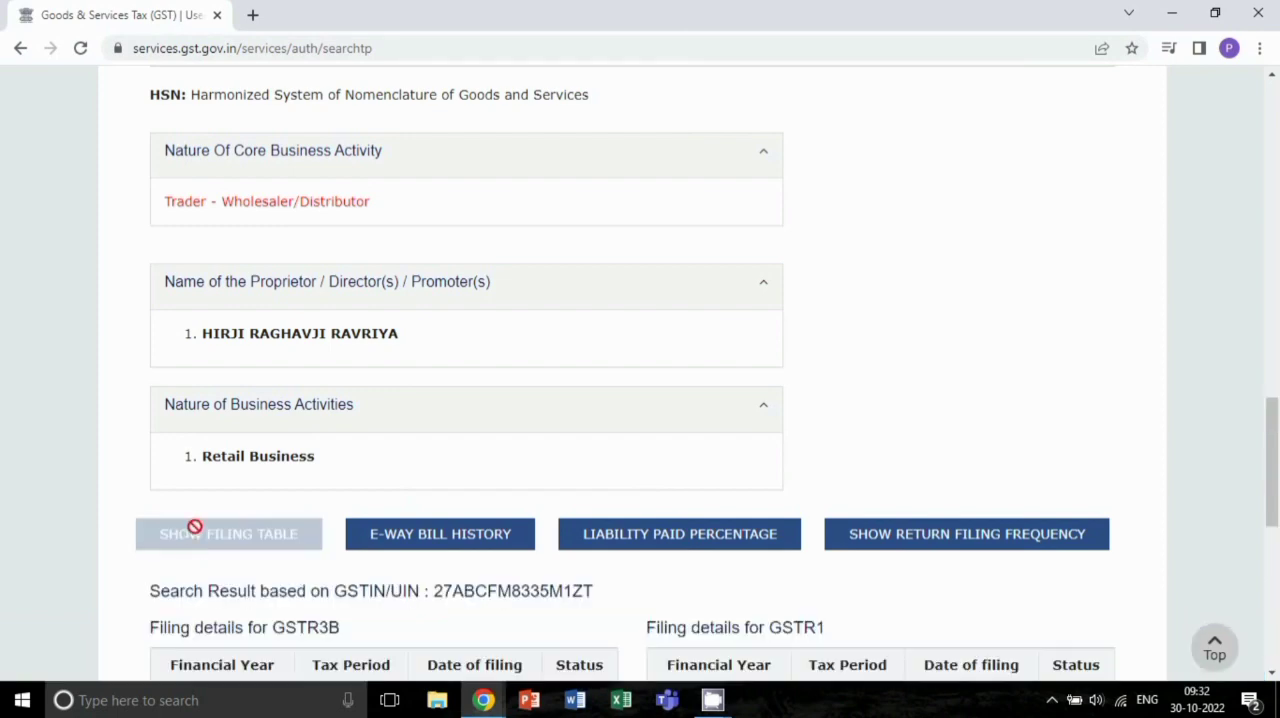
{"action": "scroll", "coordinate": [511, 555], "scroll_direction": "down", "scroll_amount": 3}
{"action": "scroll", "coordinate": [511, 555], "scroll_direction": "down", "scroll_amount": 2}
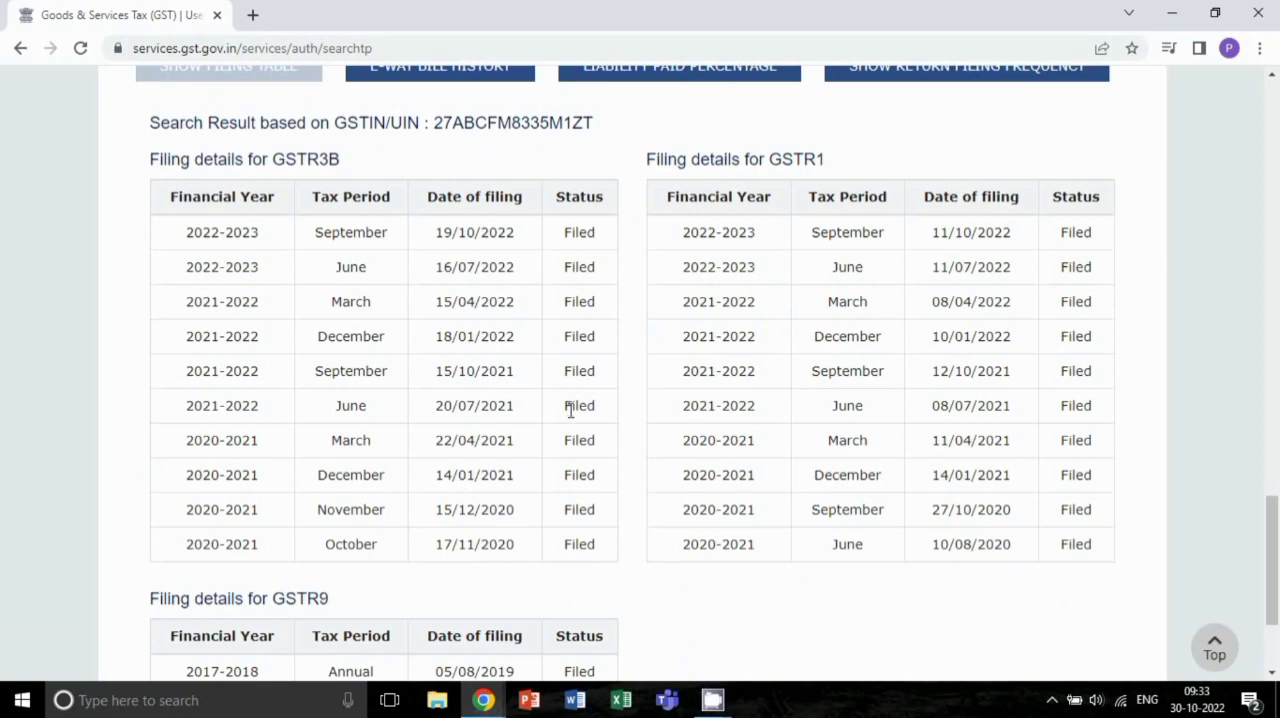
- Show the taxpayer's liability paid percentage for the current and previous financial years, and open its calculation formula
{"action": "scroll", "coordinate": [570, 410], "scroll_direction": "up", "scroll_amount": 1}
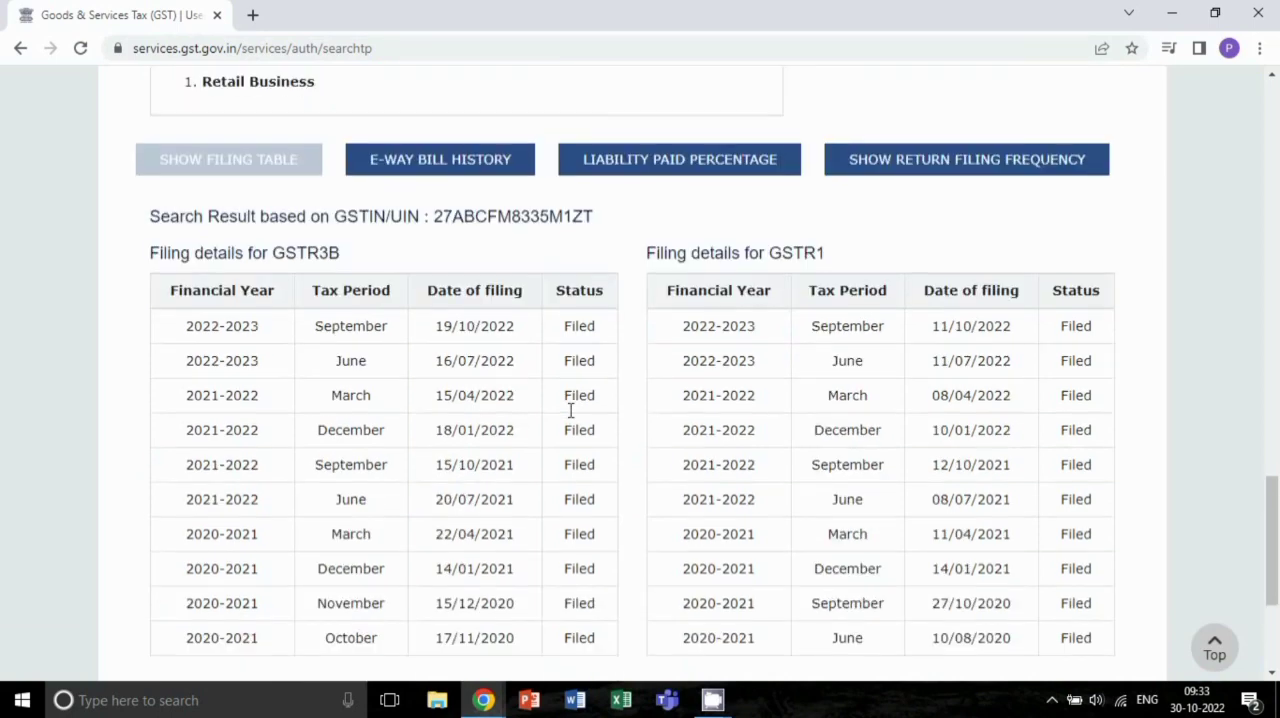
{"action": "left_click", "coordinate": [641, 165]}
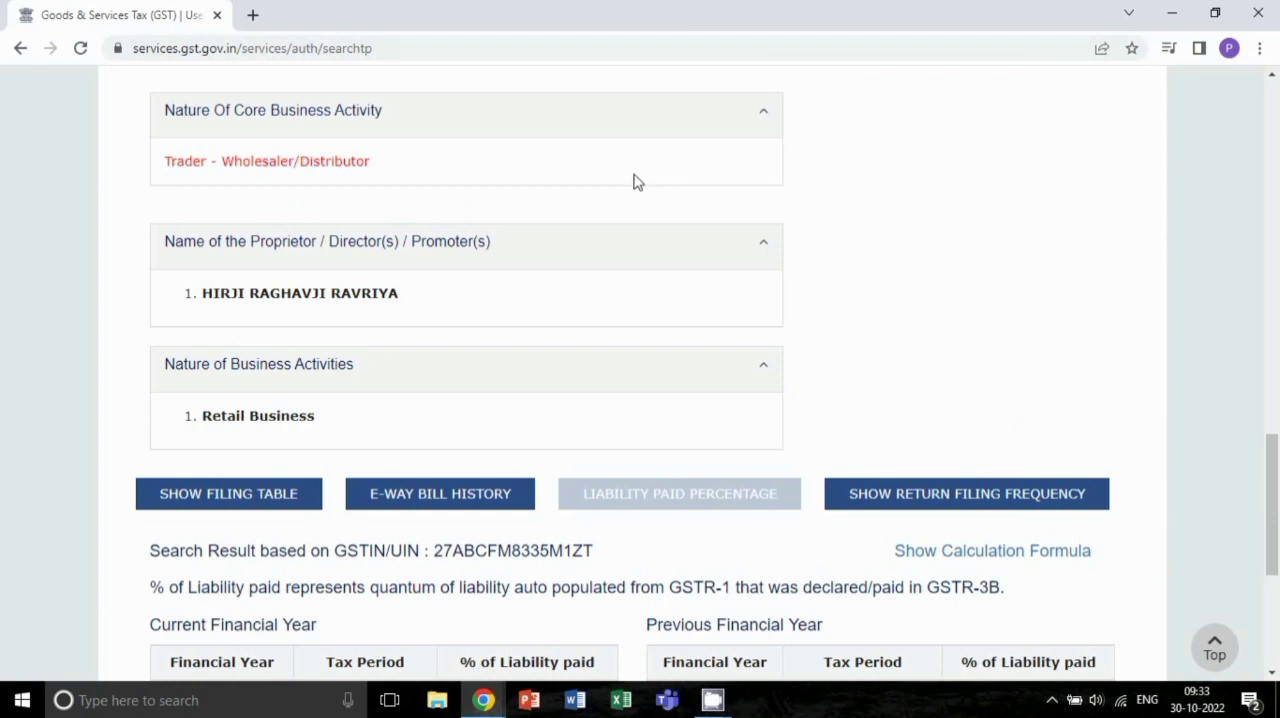
{"action": "scroll", "coordinate": [812, 373], "scroll_direction": "down", "scroll_amount": 4}
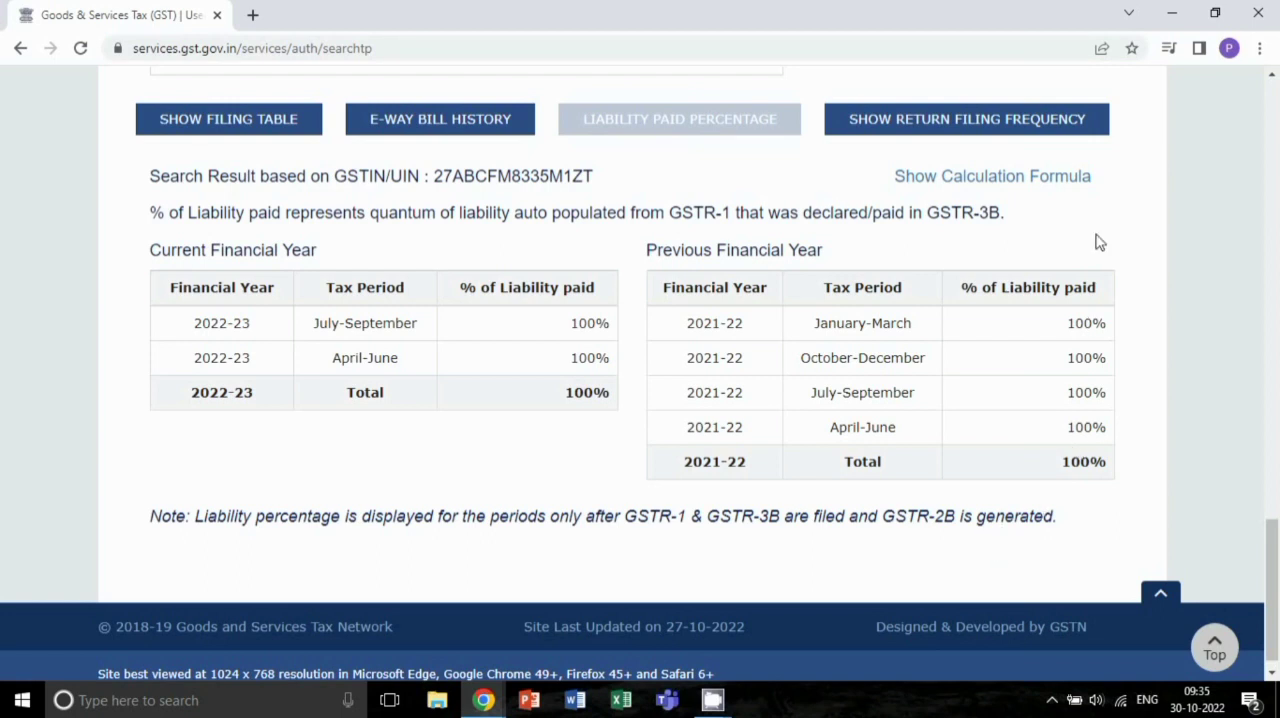
{"action": "left_click", "coordinate": [1017, 187]}
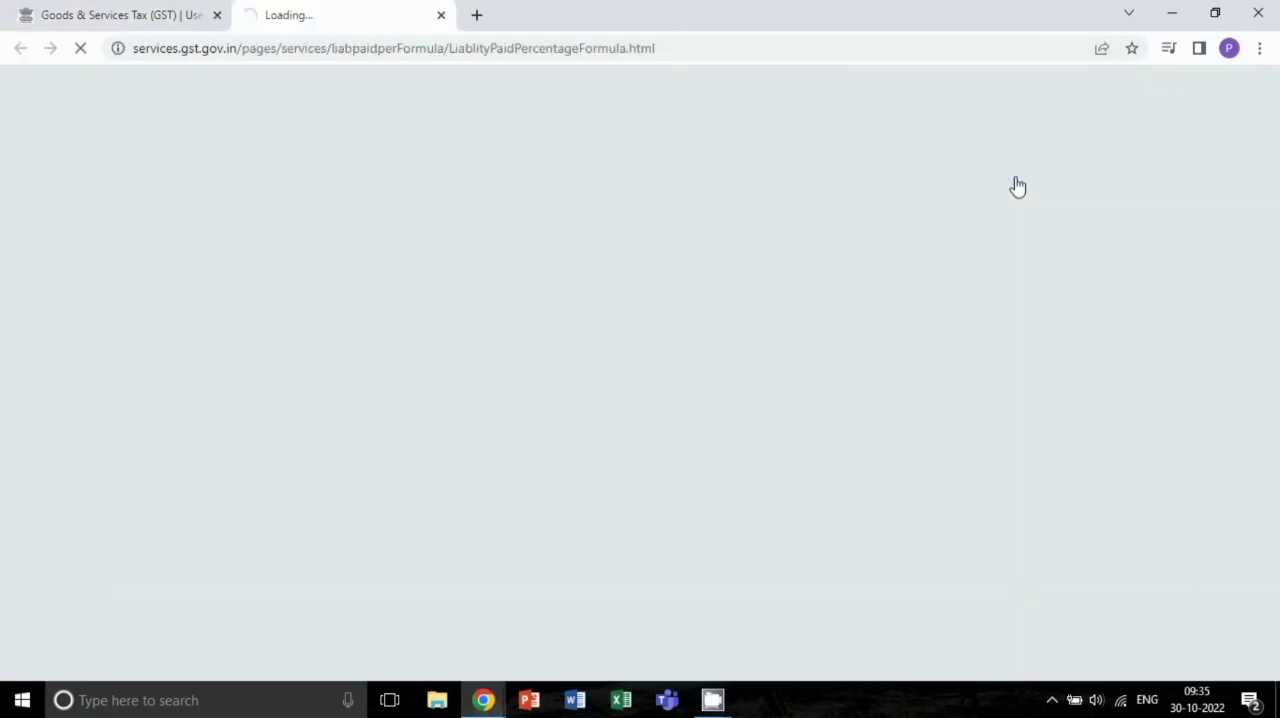